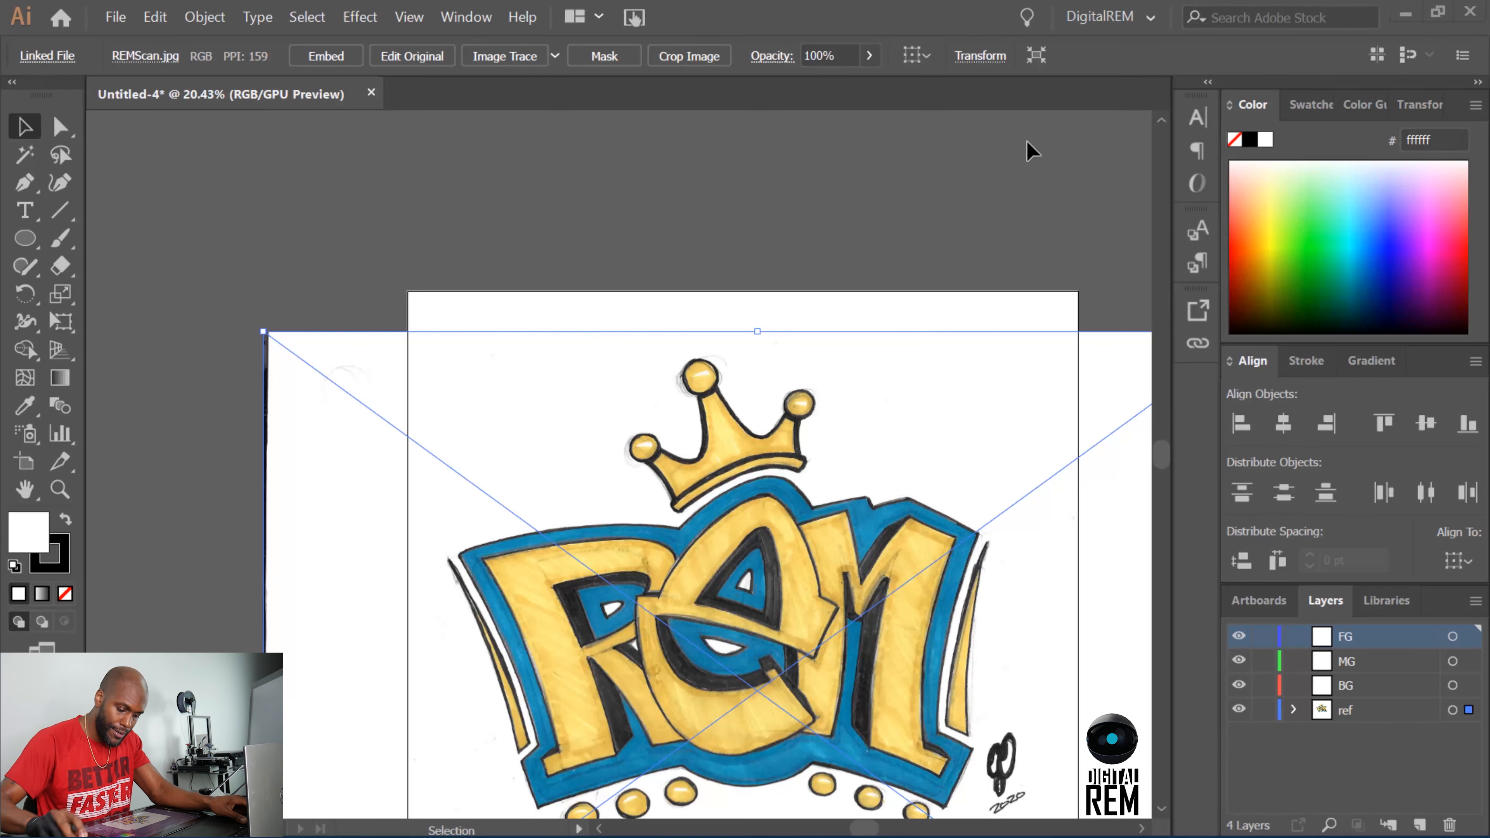
Frame the whole REM crown sketch in the view at 25% zoom.
{"action": "scroll", "coordinate": [1023, 170], "scroll_direction": "down", "scroll_amount": 3}
{"action": "scroll", "coordinate": [1018, 191], "scroll_direction": "down", "scroll_amount": 1}
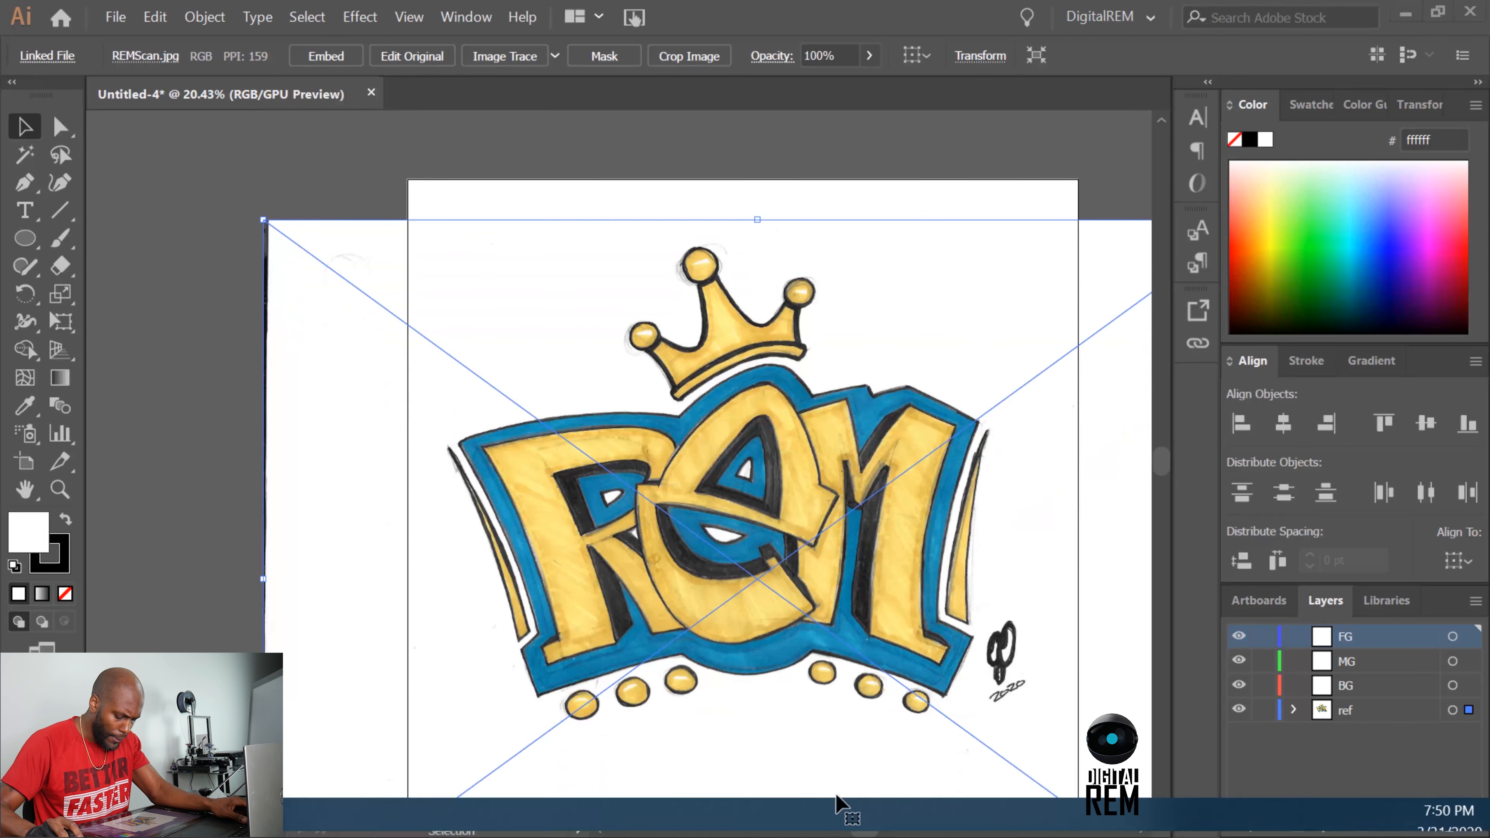
{"action": "scroll", "coordinate": [874, 681], "scroll_direction": "down", "scroll_amount": 1}
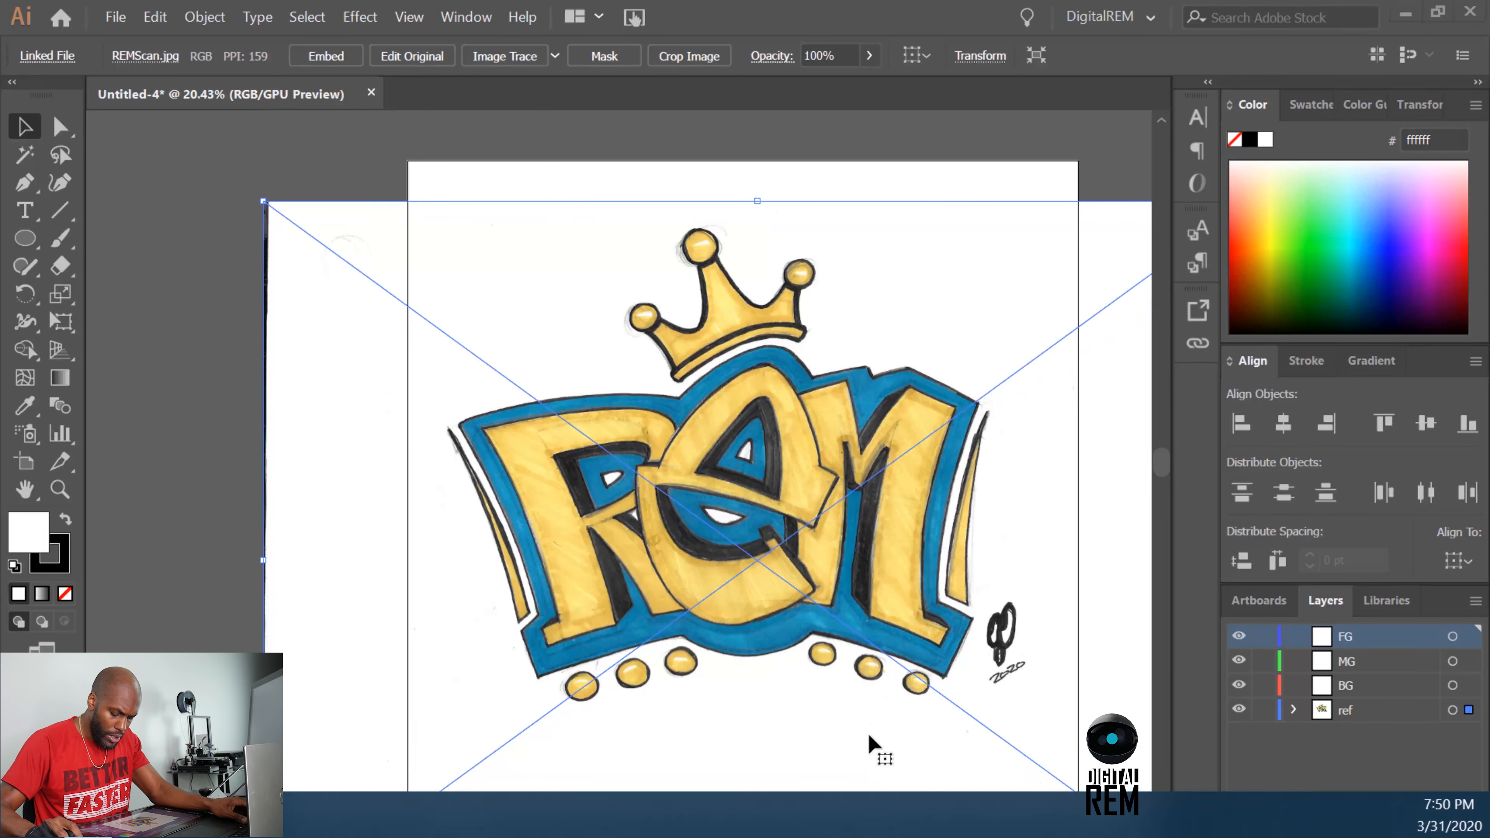
{"action": "left_click_drag", "start_coordinate": [859, 828], "coordinate": [869, 828]}
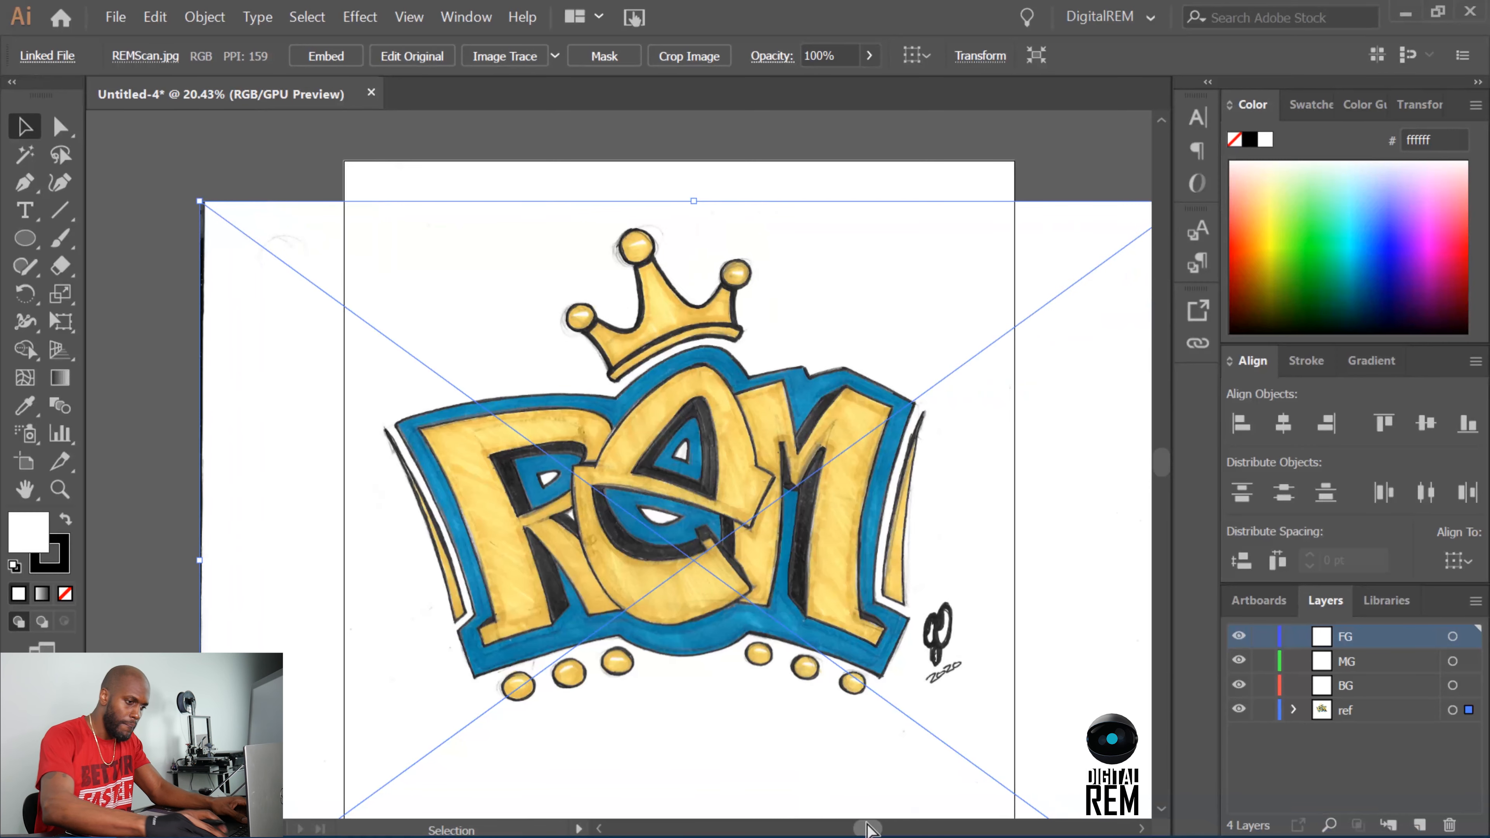
{"action": "key", "text": "ctrl+equal"}
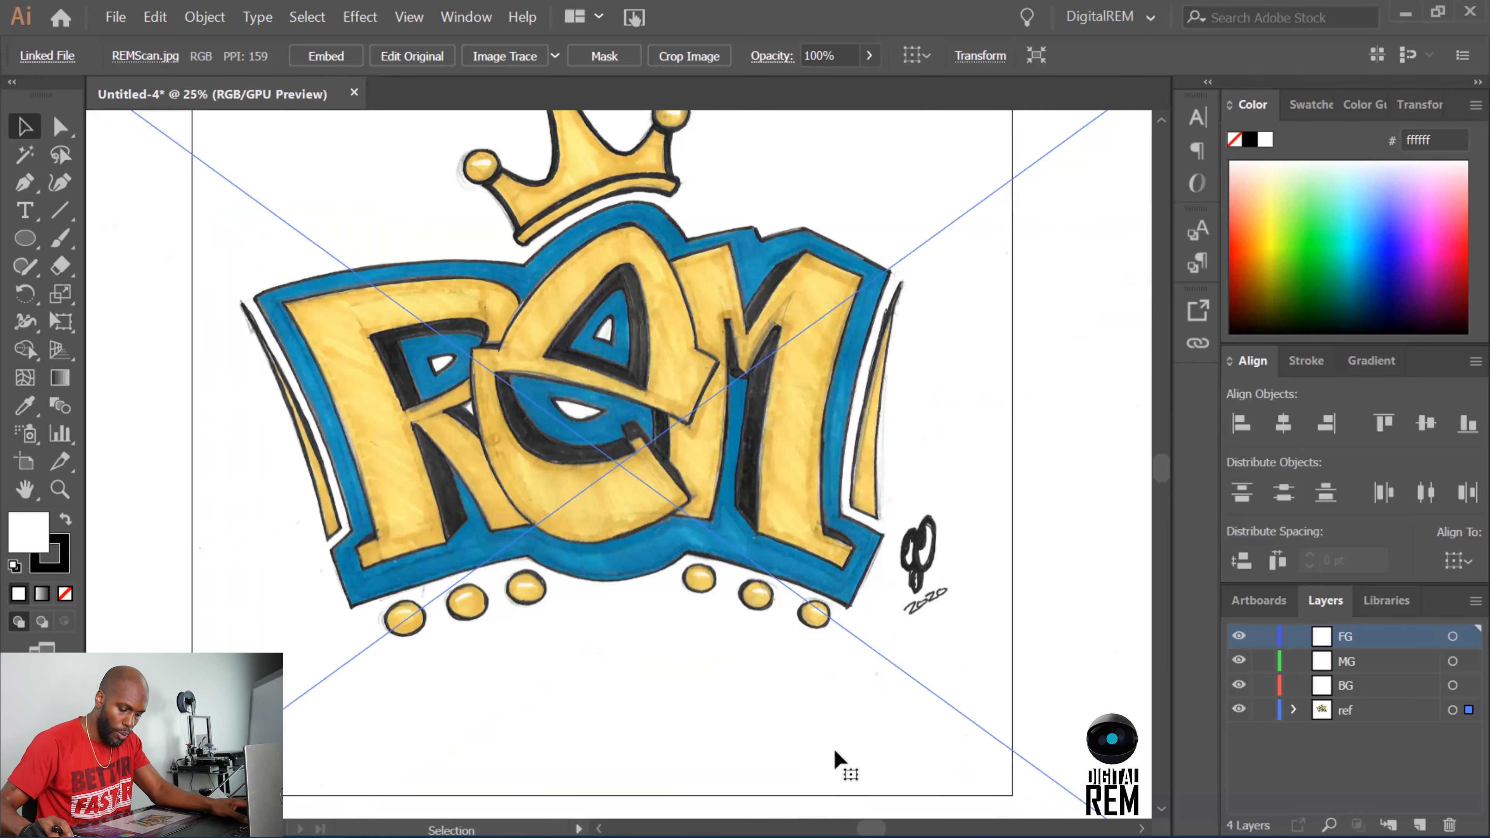
{"action": "scroll", "coordinate": [810, 665], "scroll_direction": "up", "scroll_amount": 4}
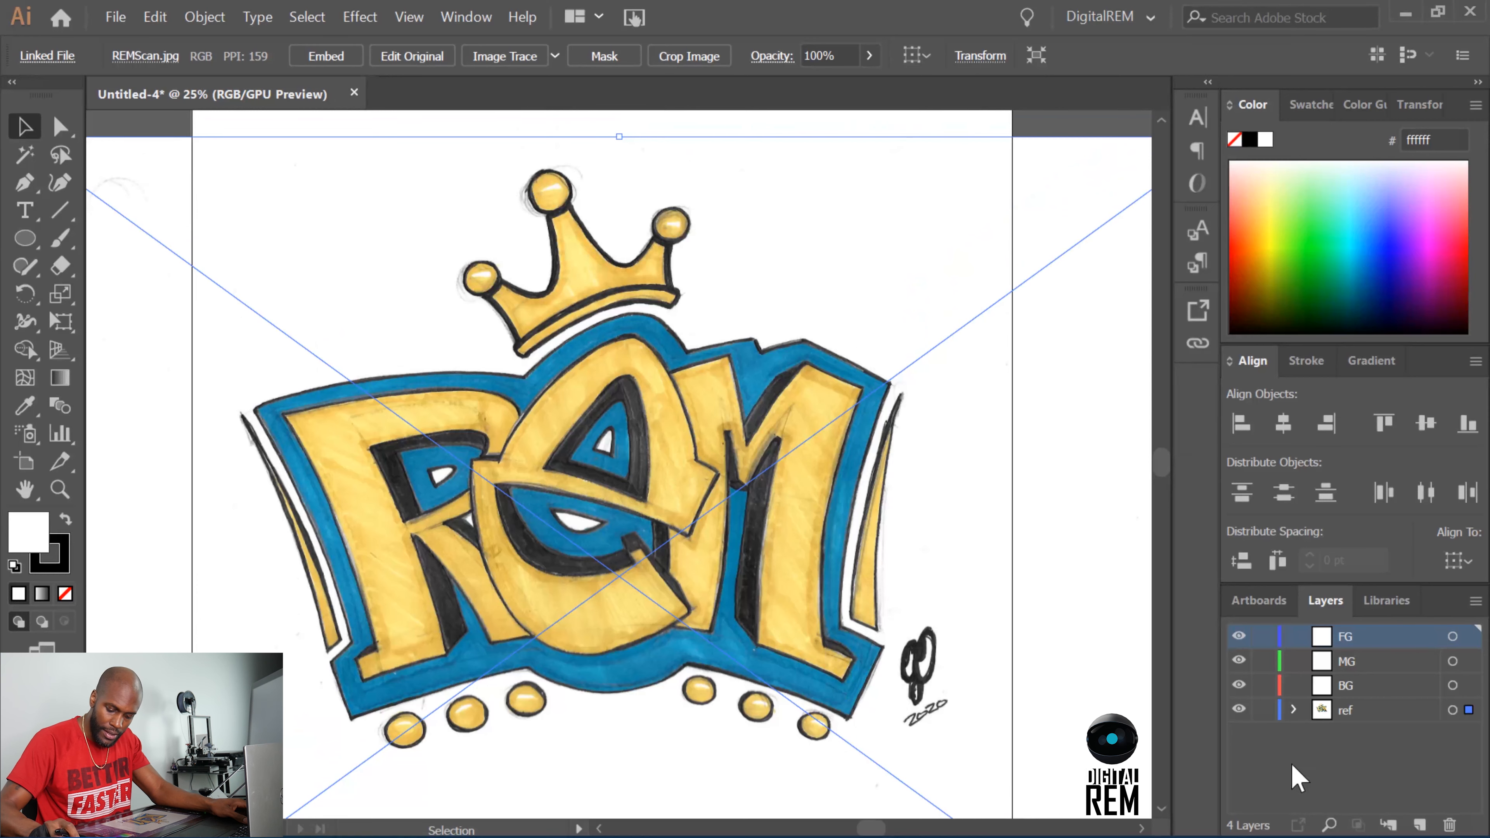
{"action": "left_click", "coordinate": [1298, 781]}
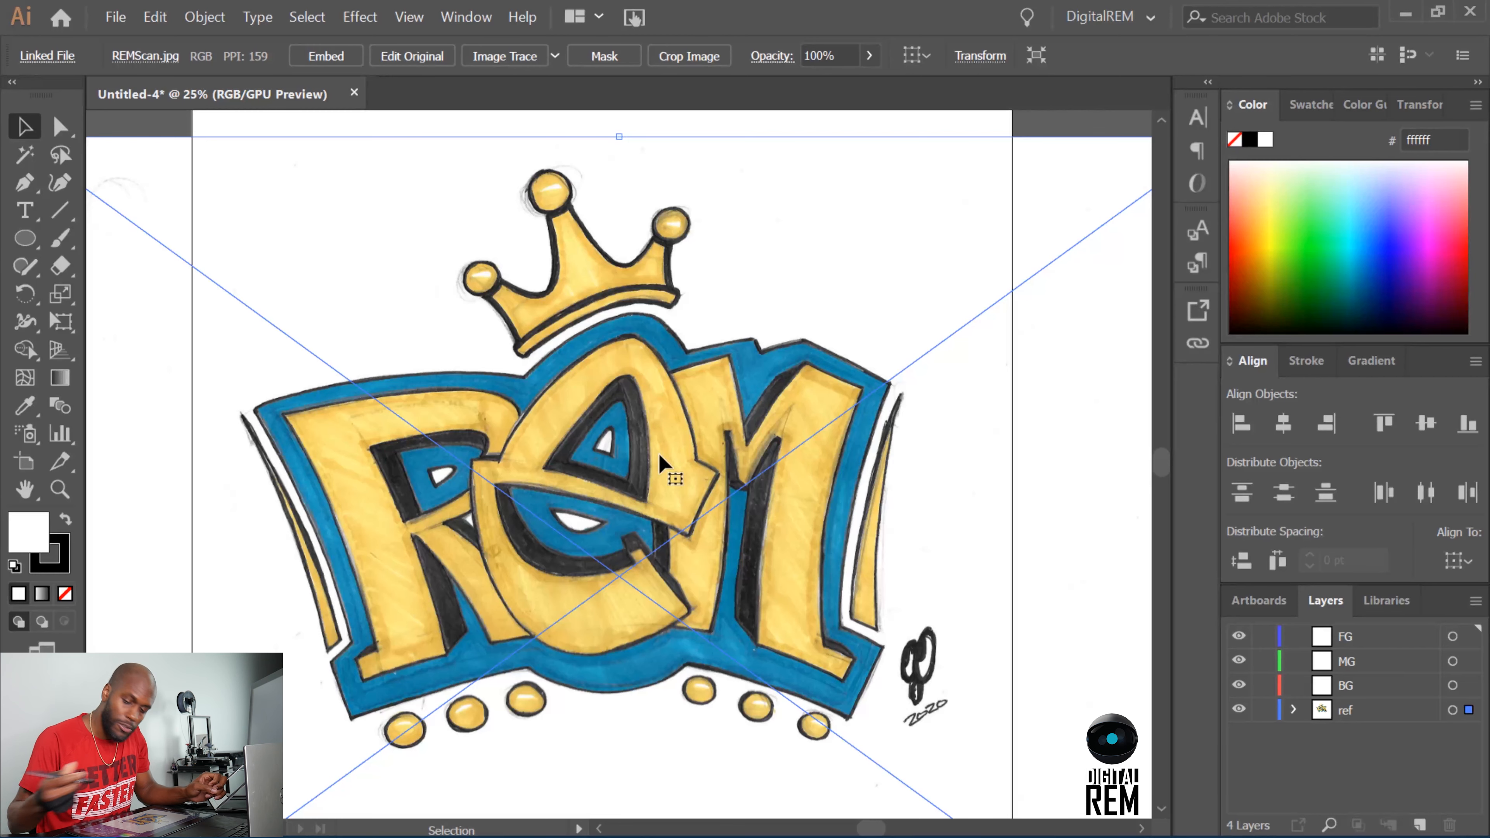
Choose the Pen tool, lock the ref, MG and BG layers, and make FG the active layer.
{"action": "left_click", "coordinate": [33, 182]}
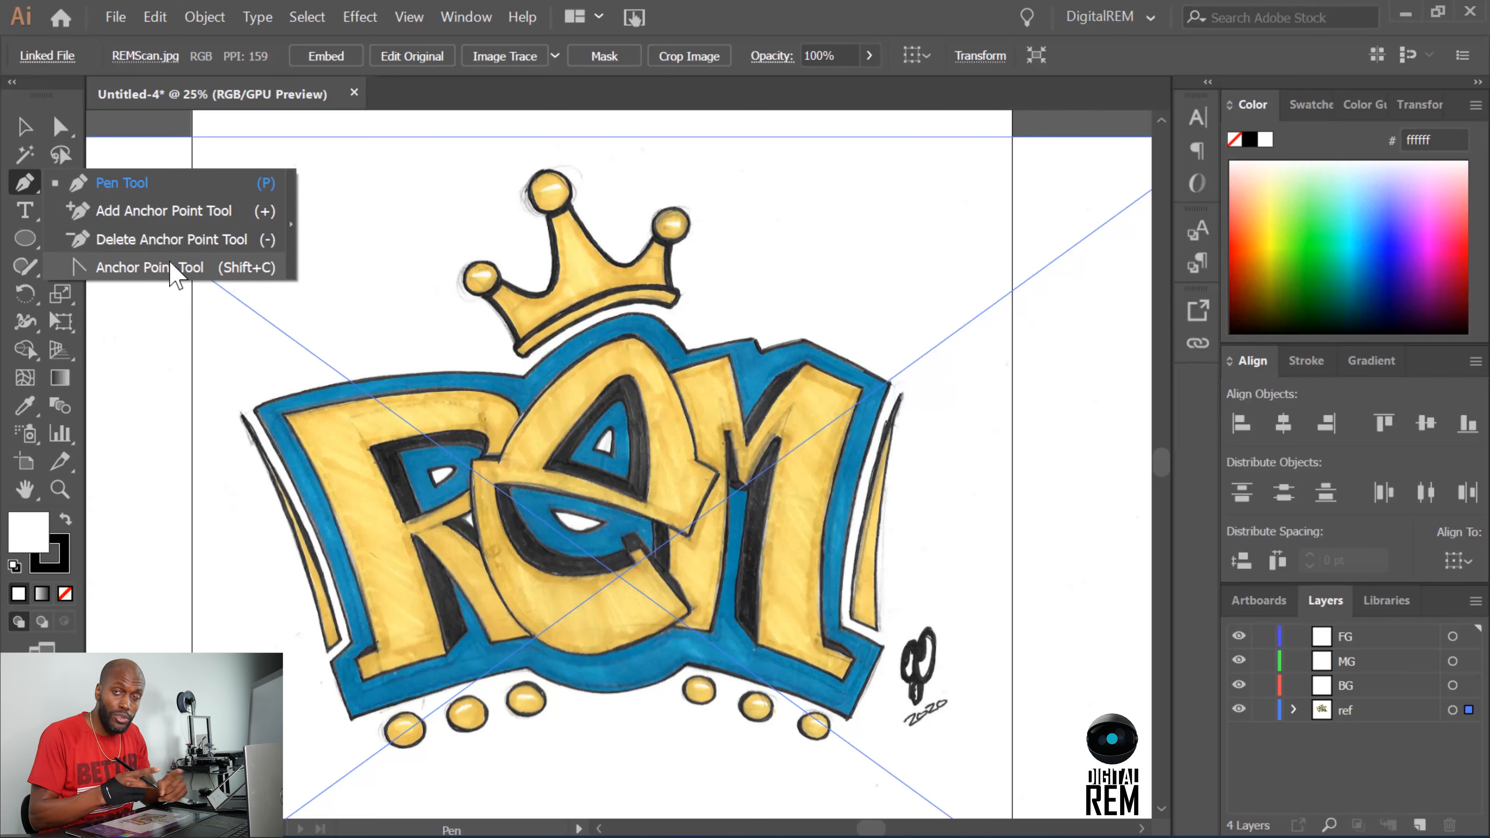
{"action": "left_click", "coordinate": [34, 182]}
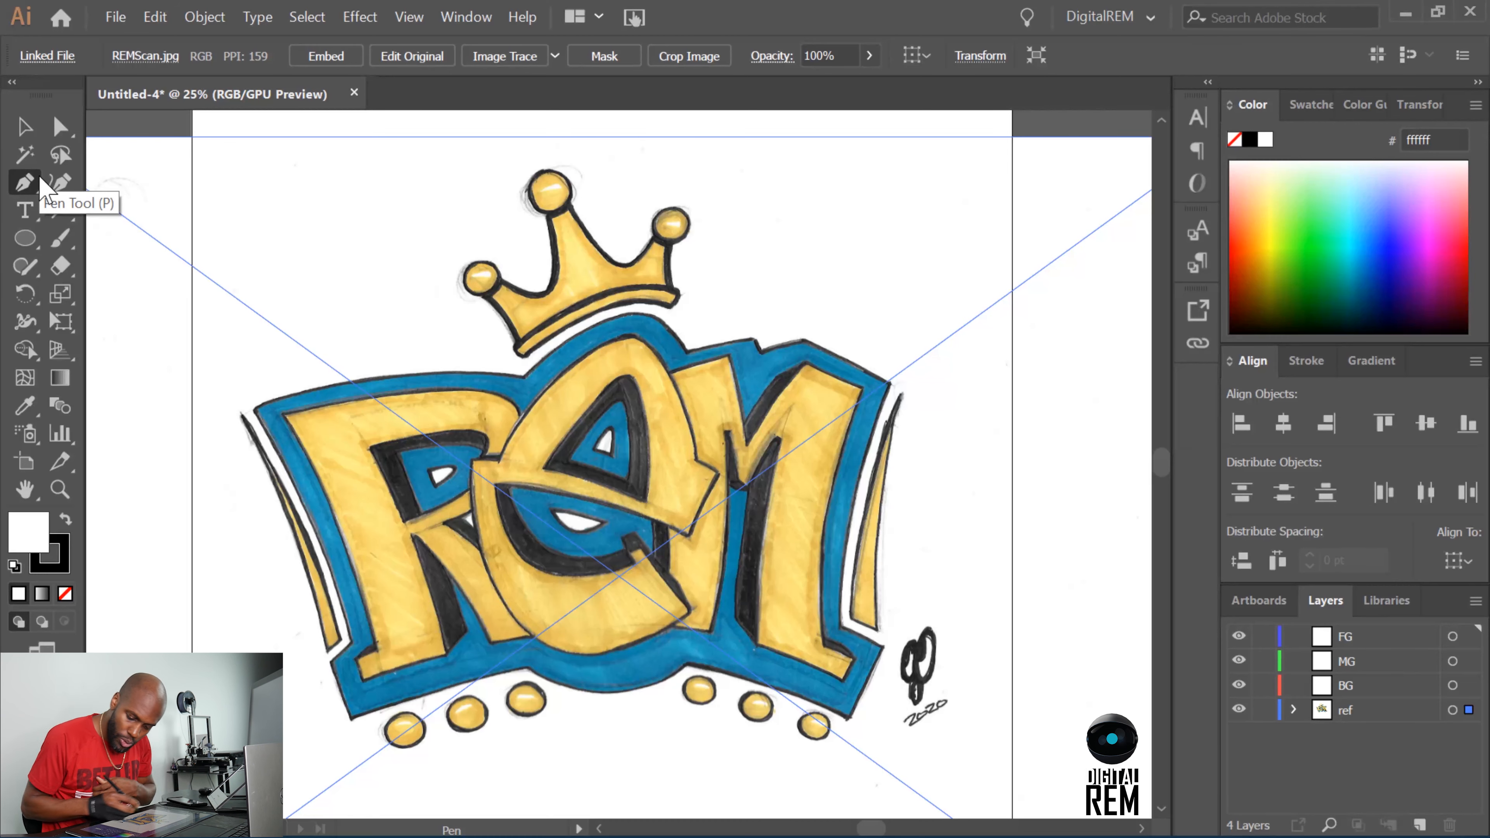
{"action": "left_click", "coordinate": [1366, 635]}
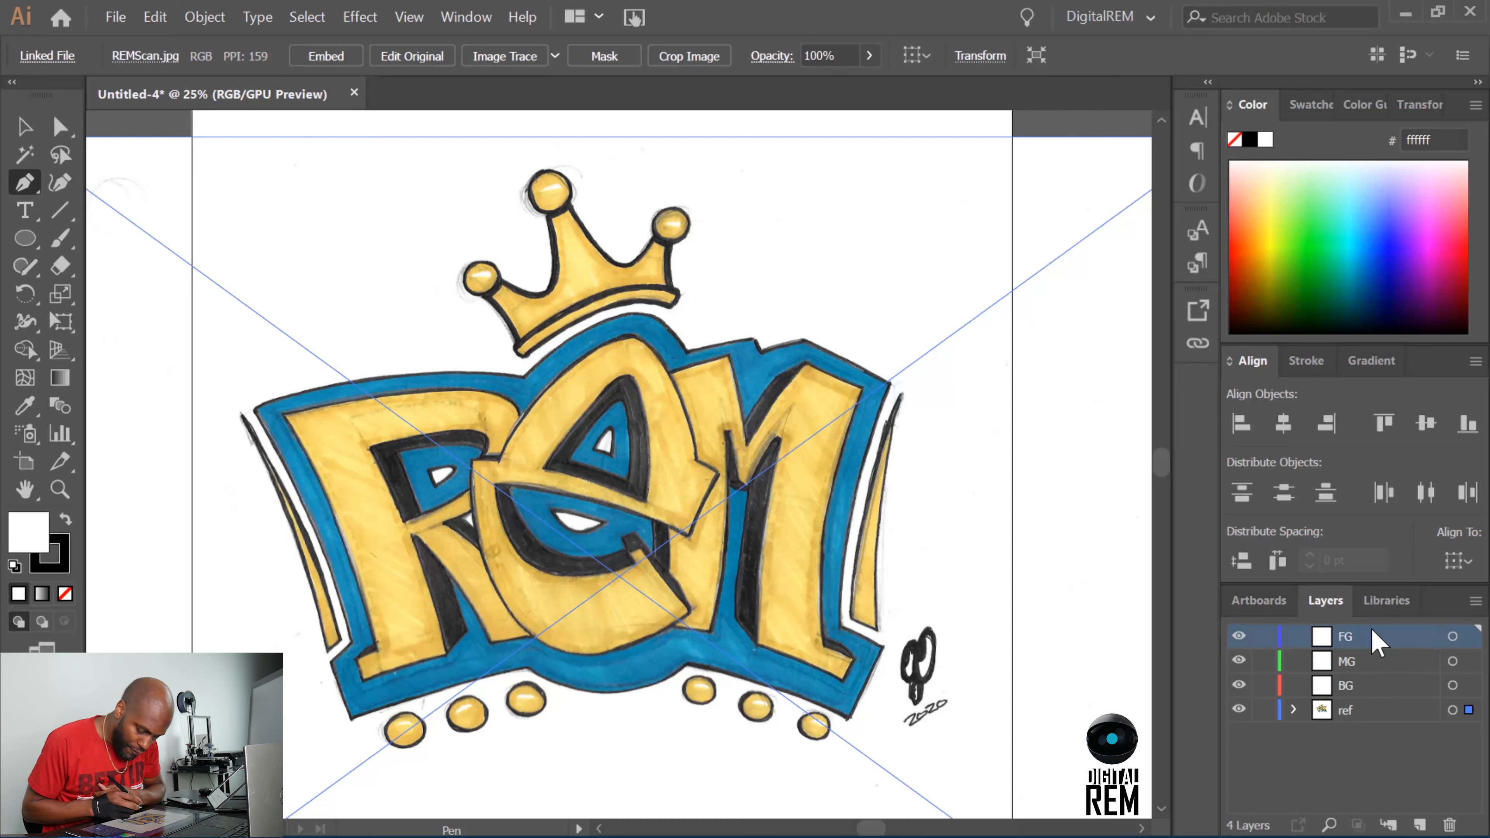
{"action": "left_click", "coordinate": [1264, 710]}
{"action": "left_click", "coordinate": [1372, 713]}
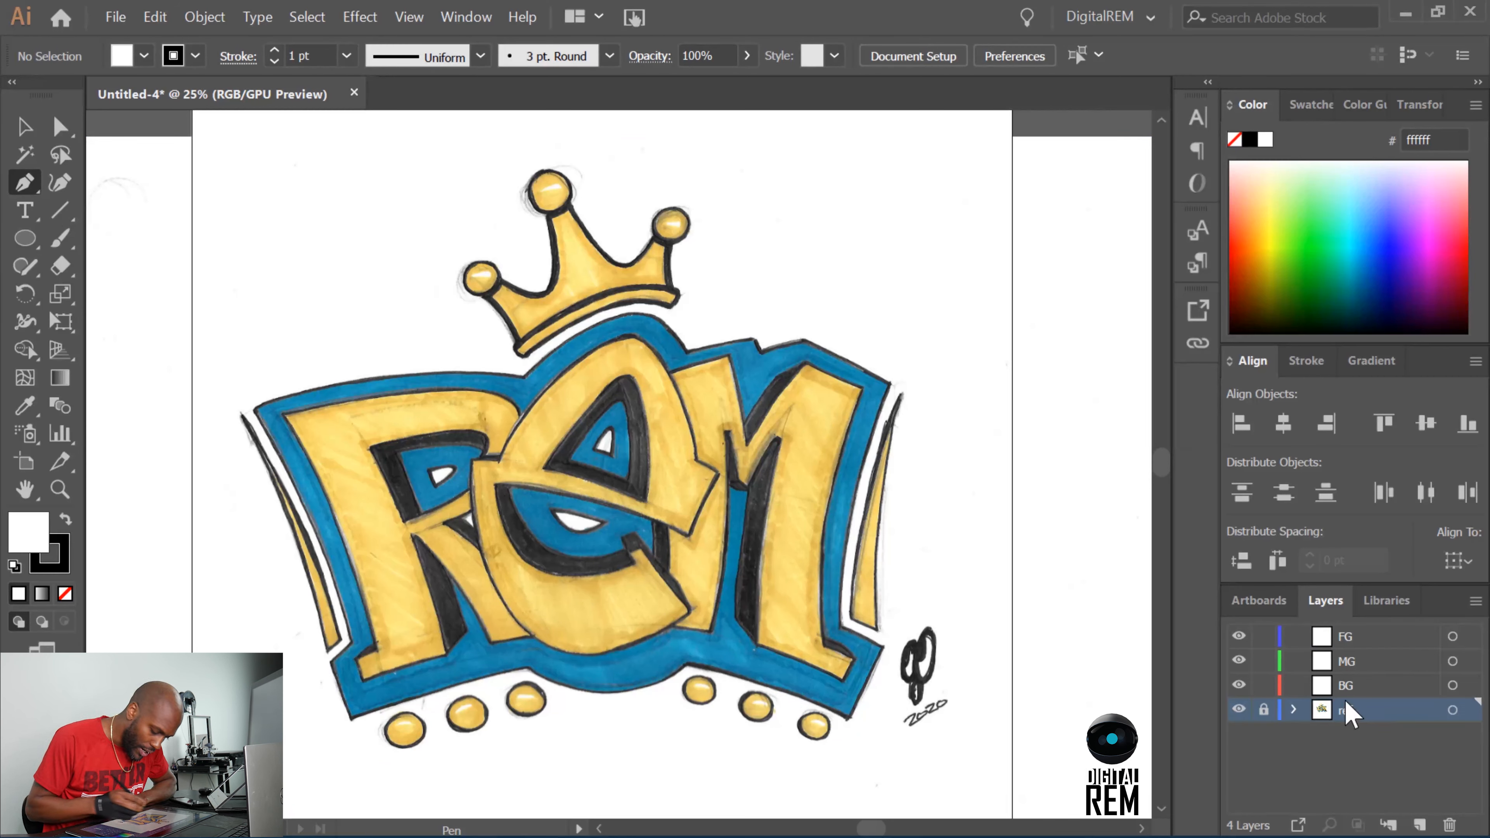
{"action": "left_click", "coordinate": [1264, 660]}
{"action": "left_click", "coordinate": [1264, 685]}
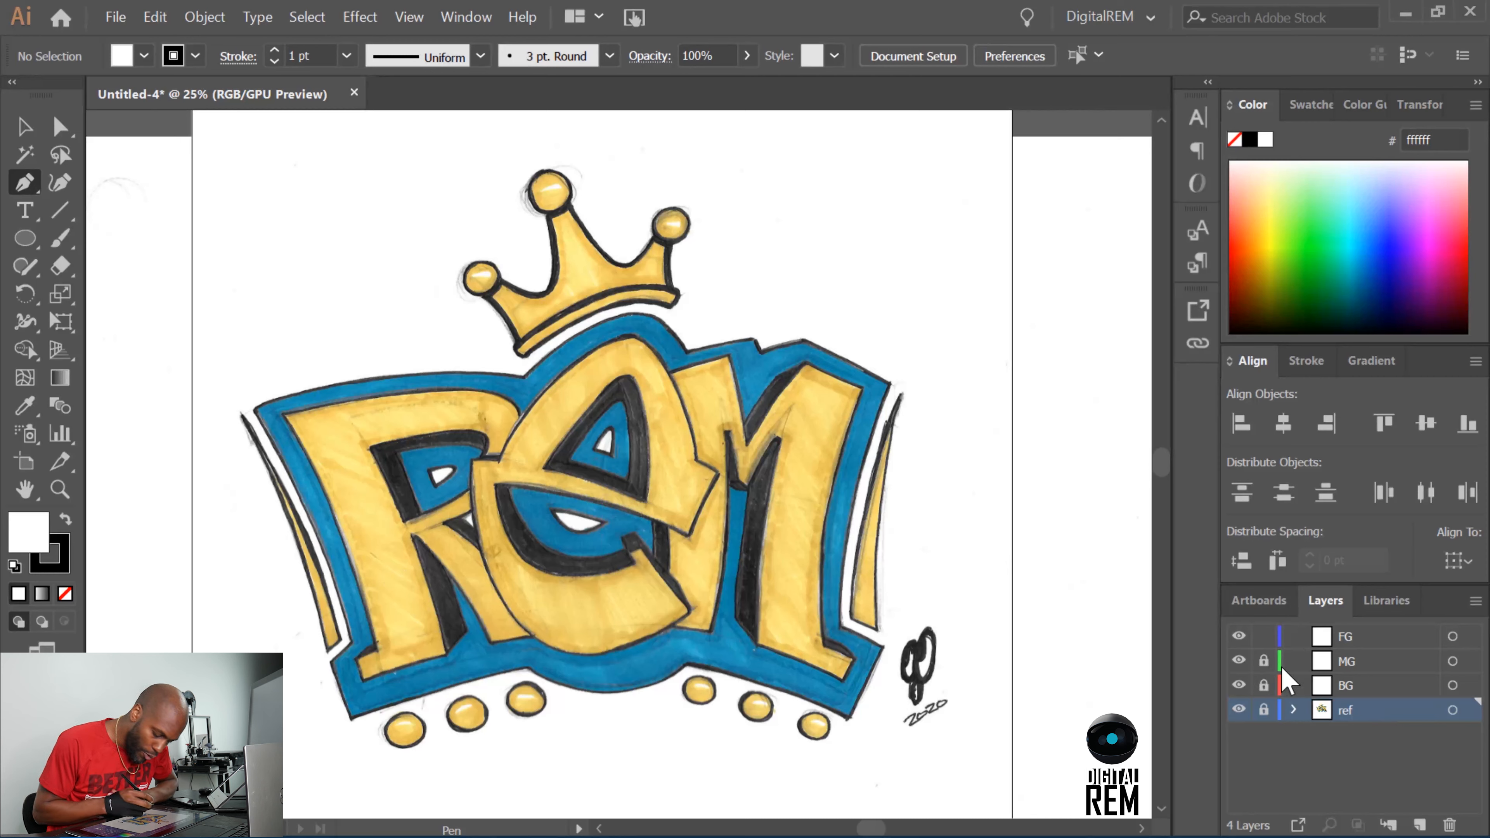
{"action": "left_click", "coordinate": [1367, 636]}
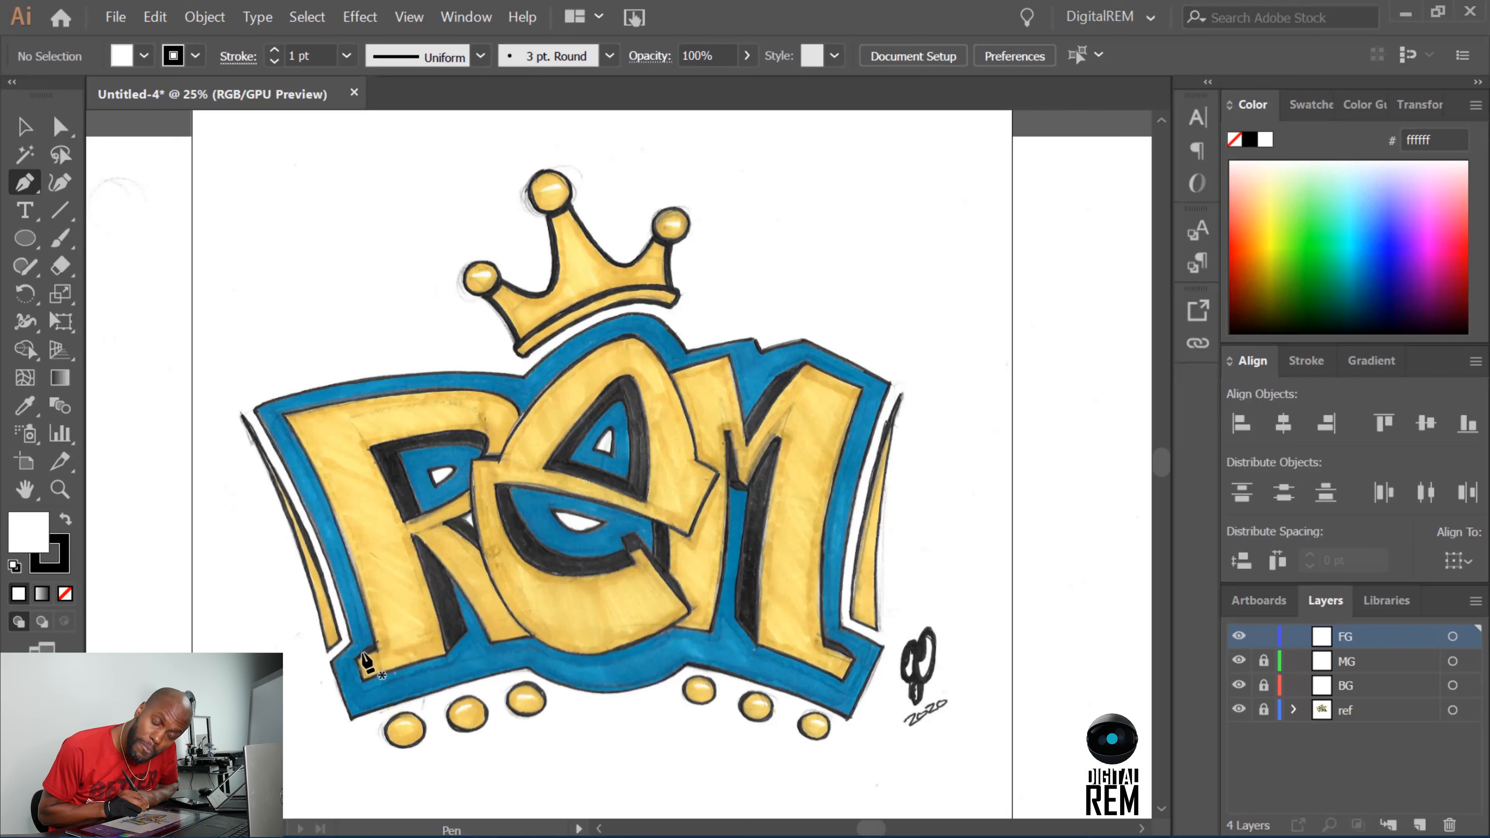
Trace the outer edge of the R's stem on the FG layer, from its lower-left foot up to the upper-left corner.
{"action": "left_click_drag", "start_coordinate": [354, 662], "coordinate": [381, 658]}
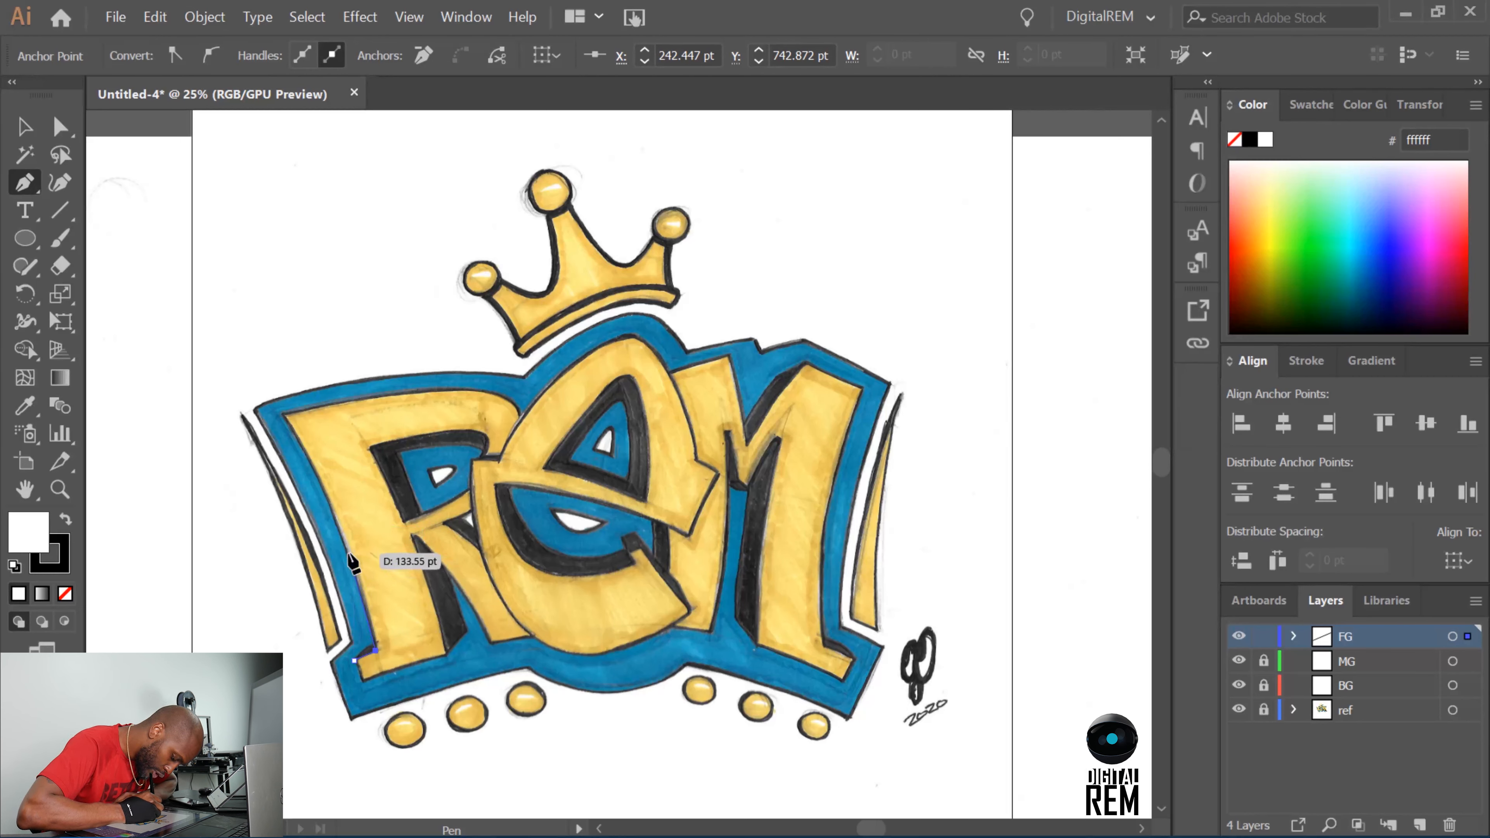
{"action": "left_click_drag", "start_coordinate": [348, 553], "coordinate": [331, 507]}
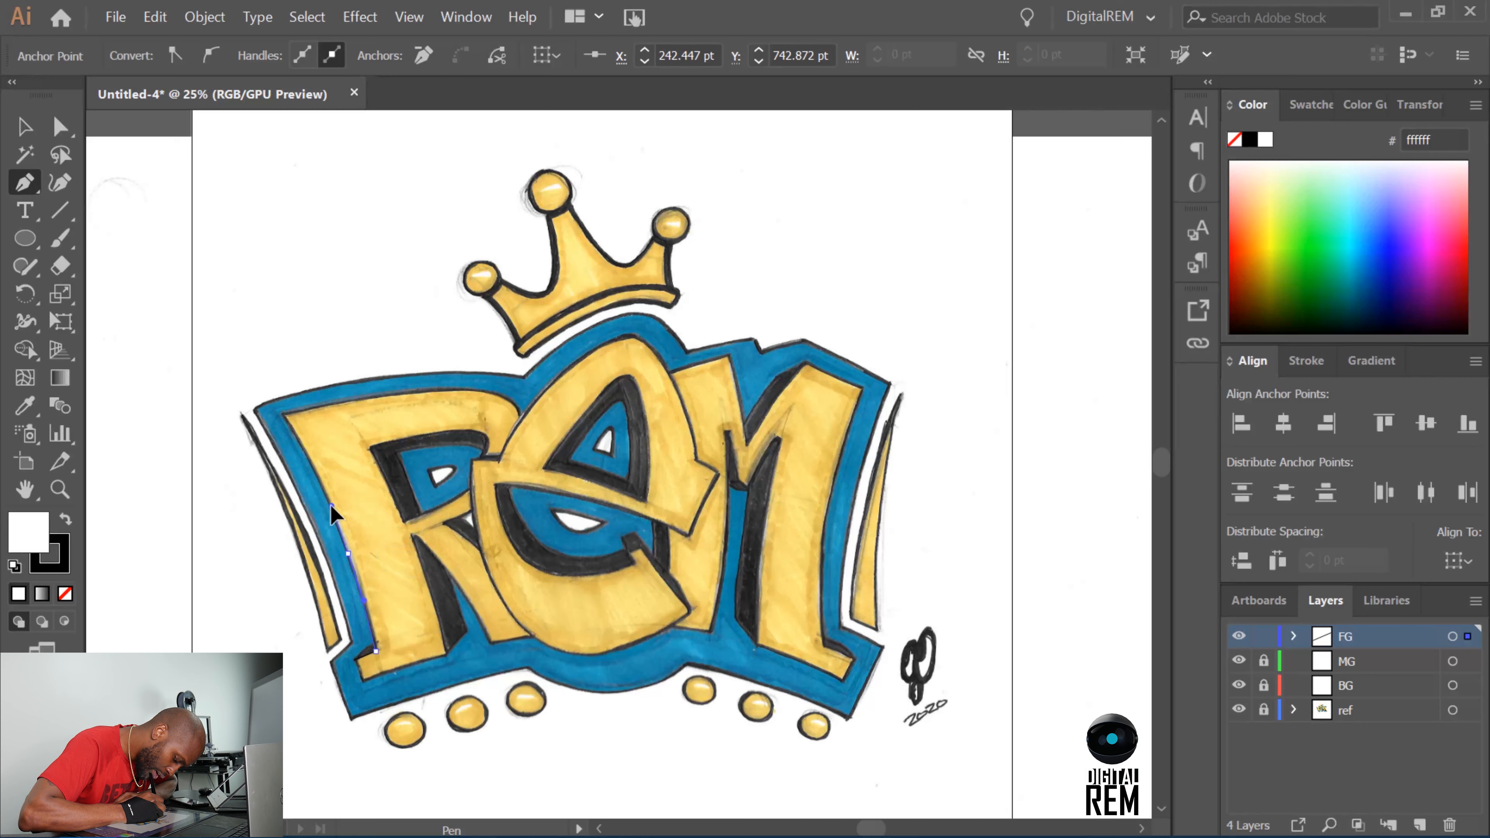
{"action": "left_click_drag", "start_coordinate": [330, 506], "coordinate": [329, 503]}
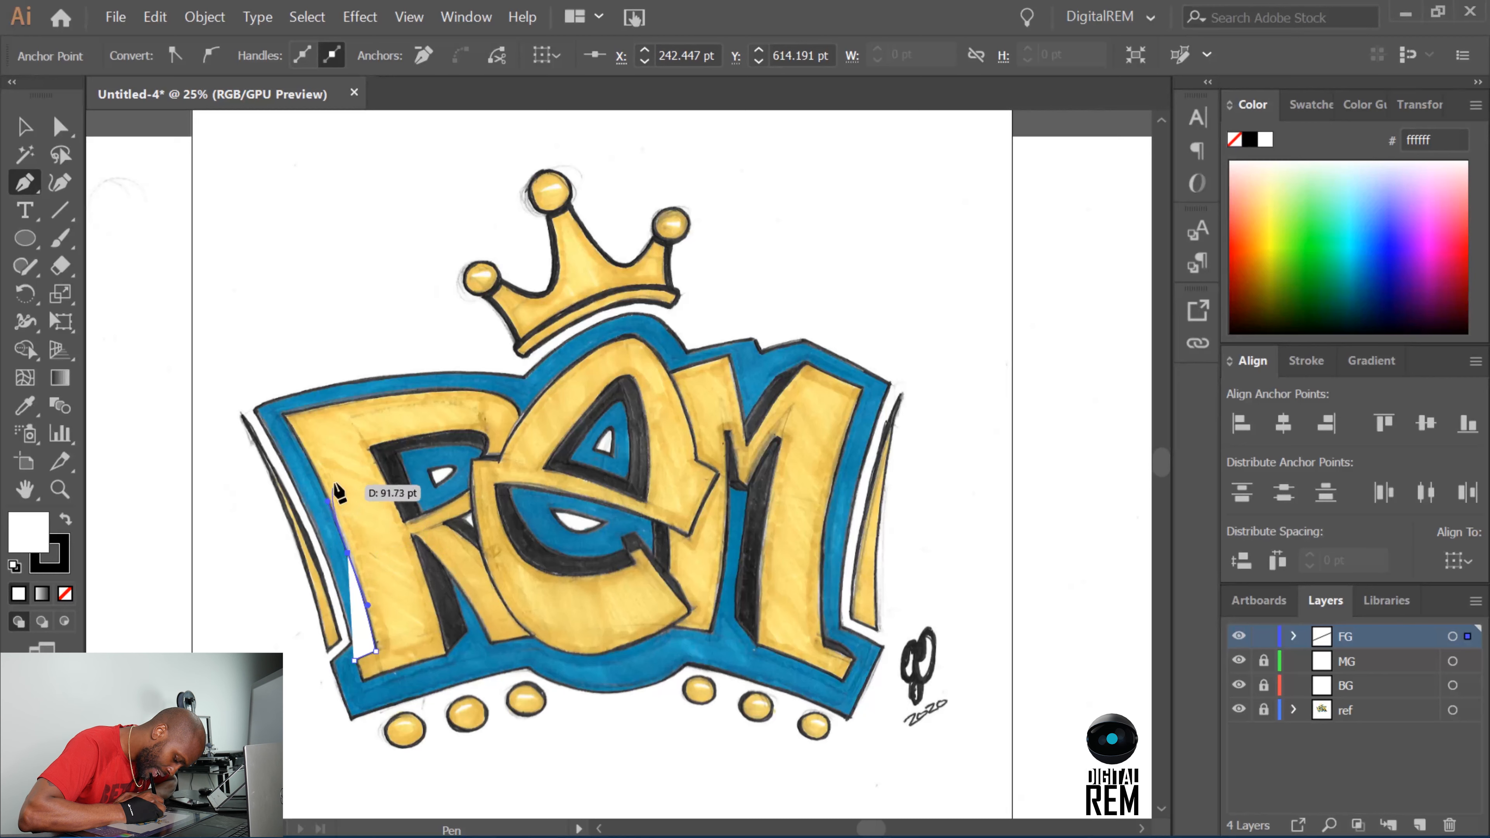
{"action": "left_click", "coordinate": [282, 419], "text": "ctrl"}
{"action": "left_click", "coordinate": [283, 419], "text": "ctrl"}
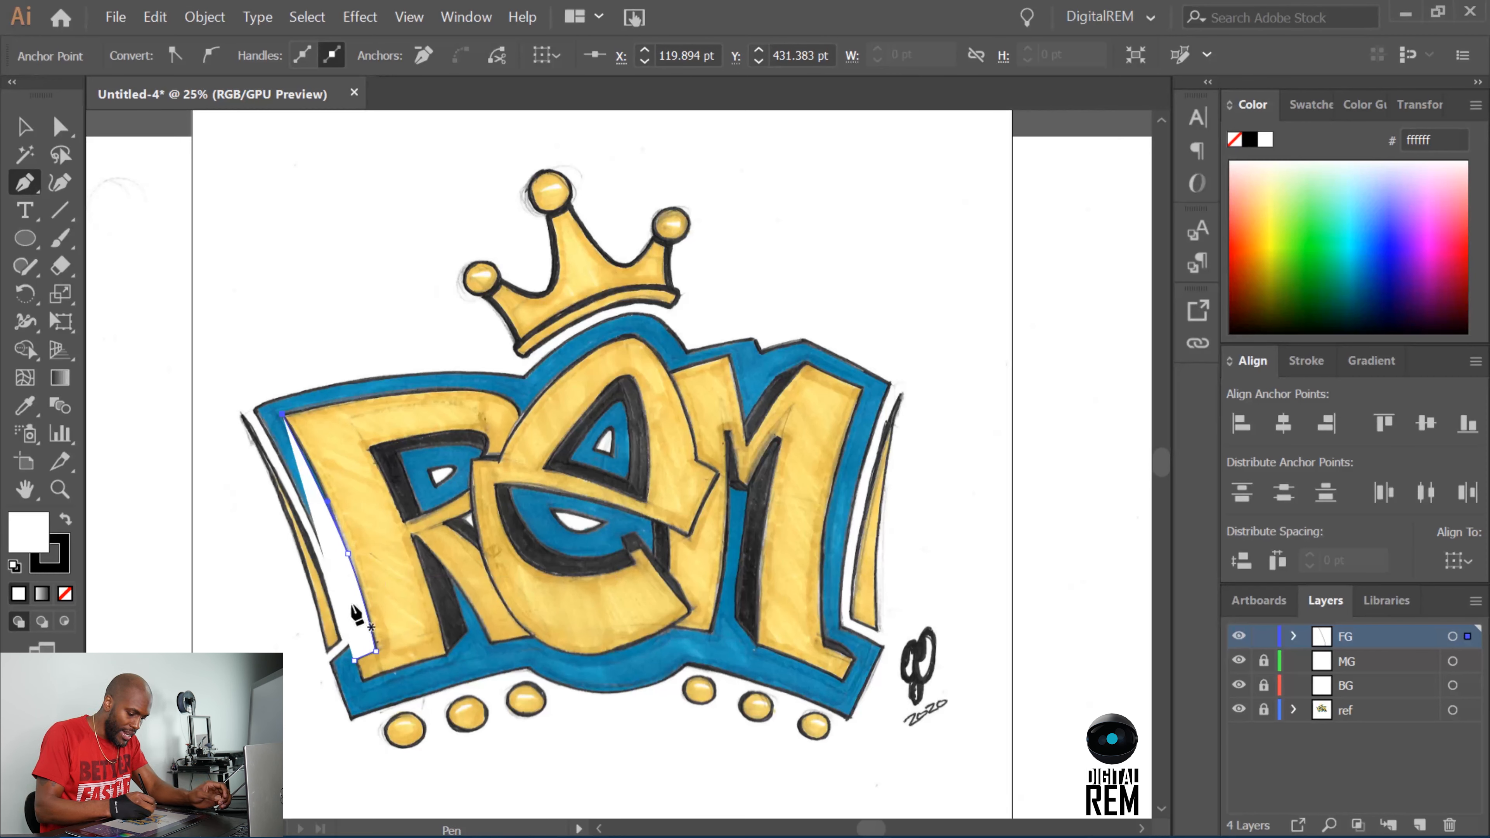
Set the traced R path's fill to None, keeping the black 1 pt stroke.
{"action": "left_click", "coordinate": [24, 126]}
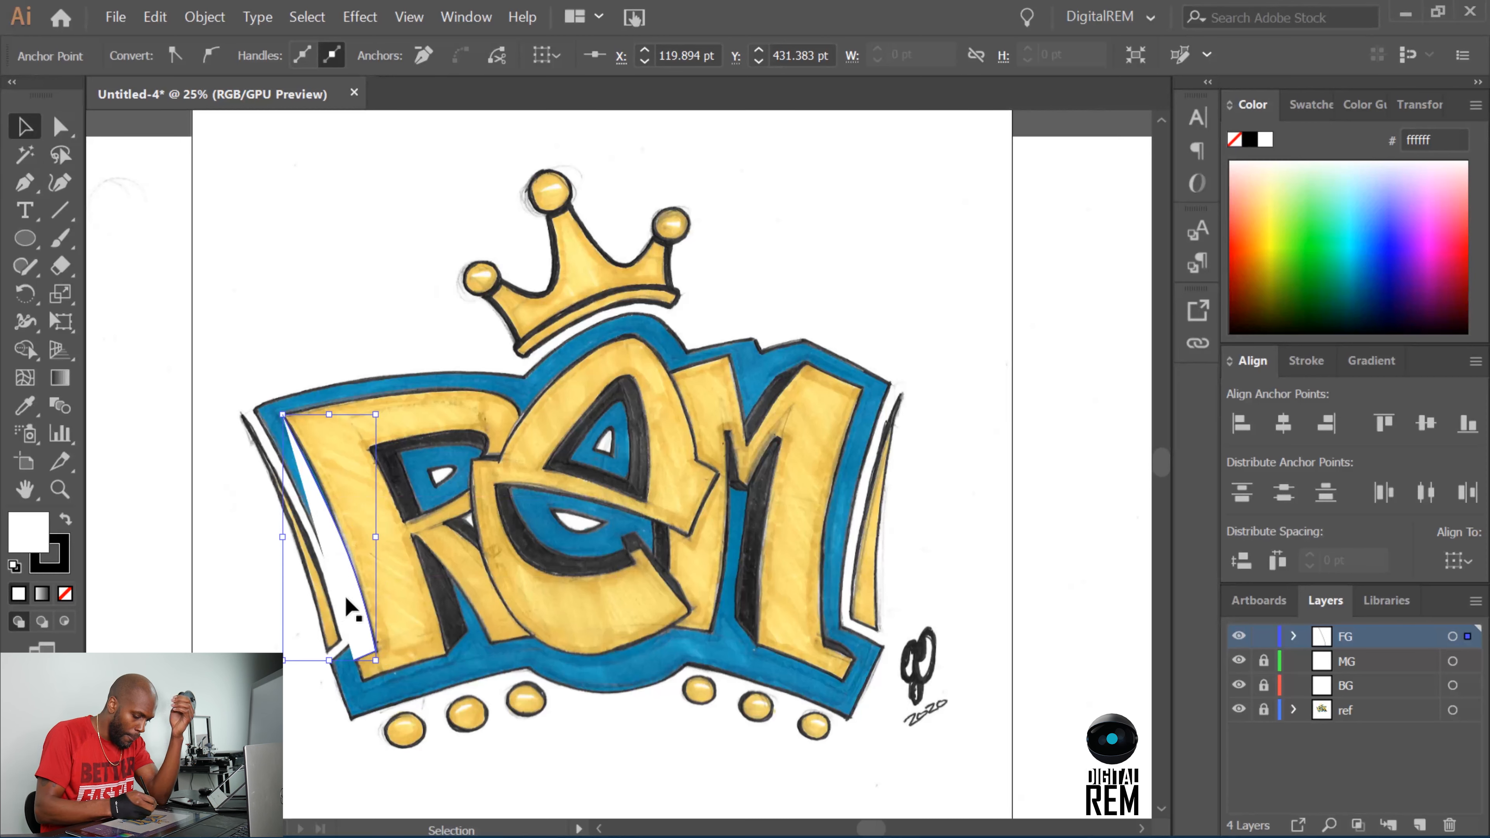
{"action": "left_click", "coordinate": [359, 608]}
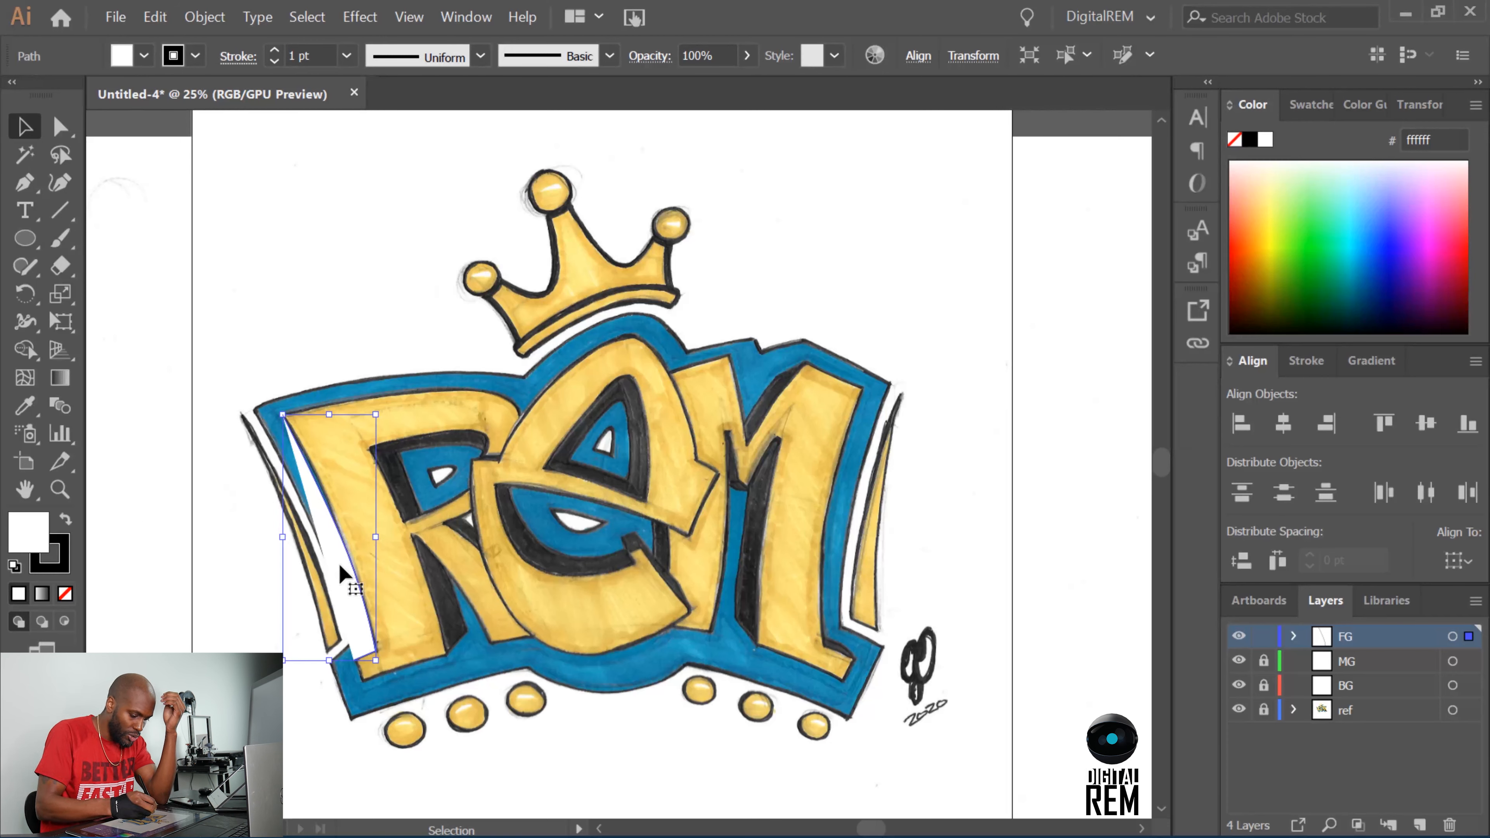
{"action": "left_click", "coordinate": [129, 61]}
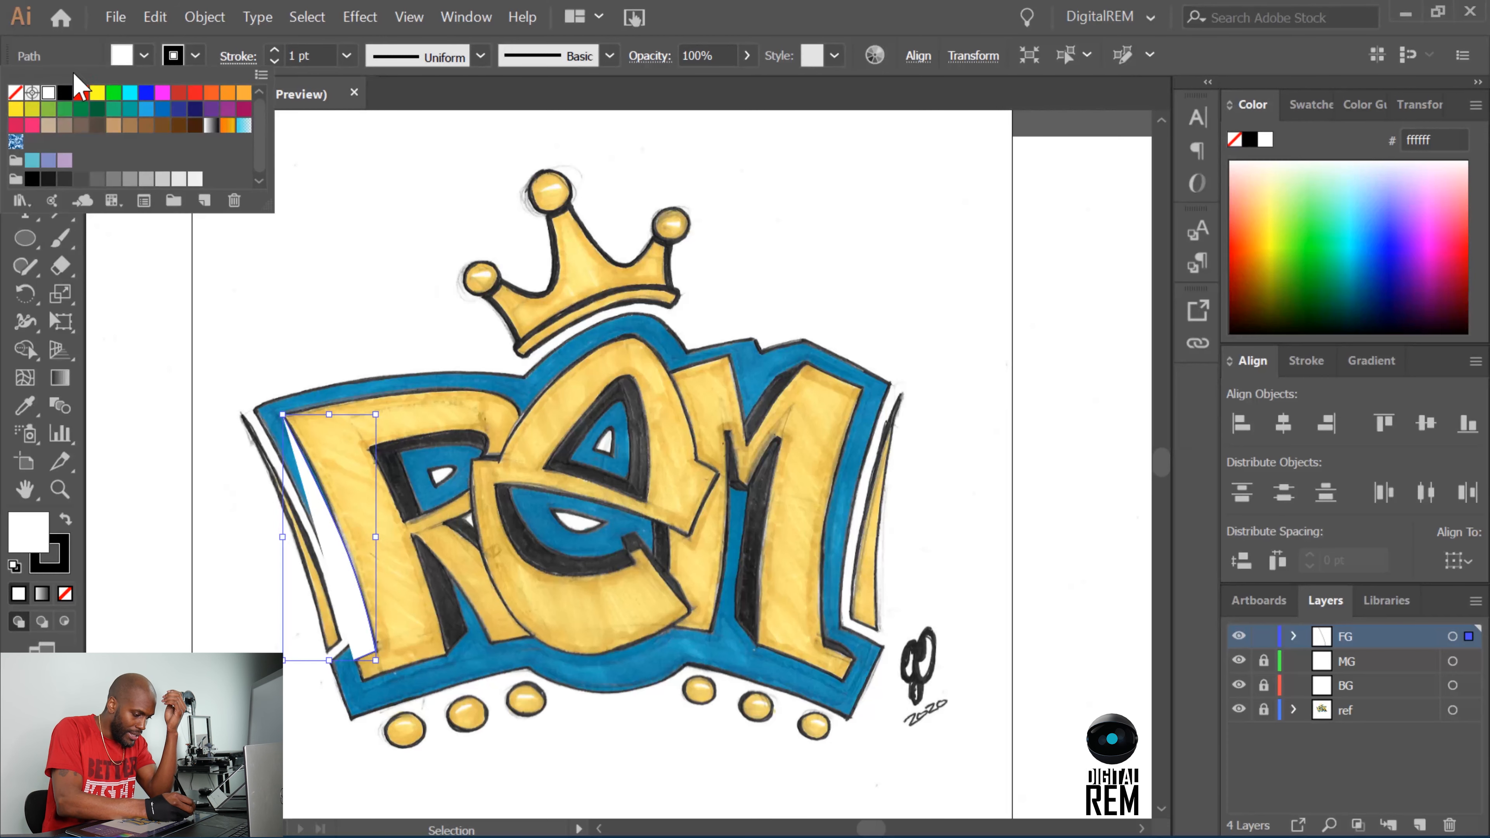
{"action": "left_click", "coordinate": [16, 93]}
{"action": "left_click", "coordinate": [316, 346]}
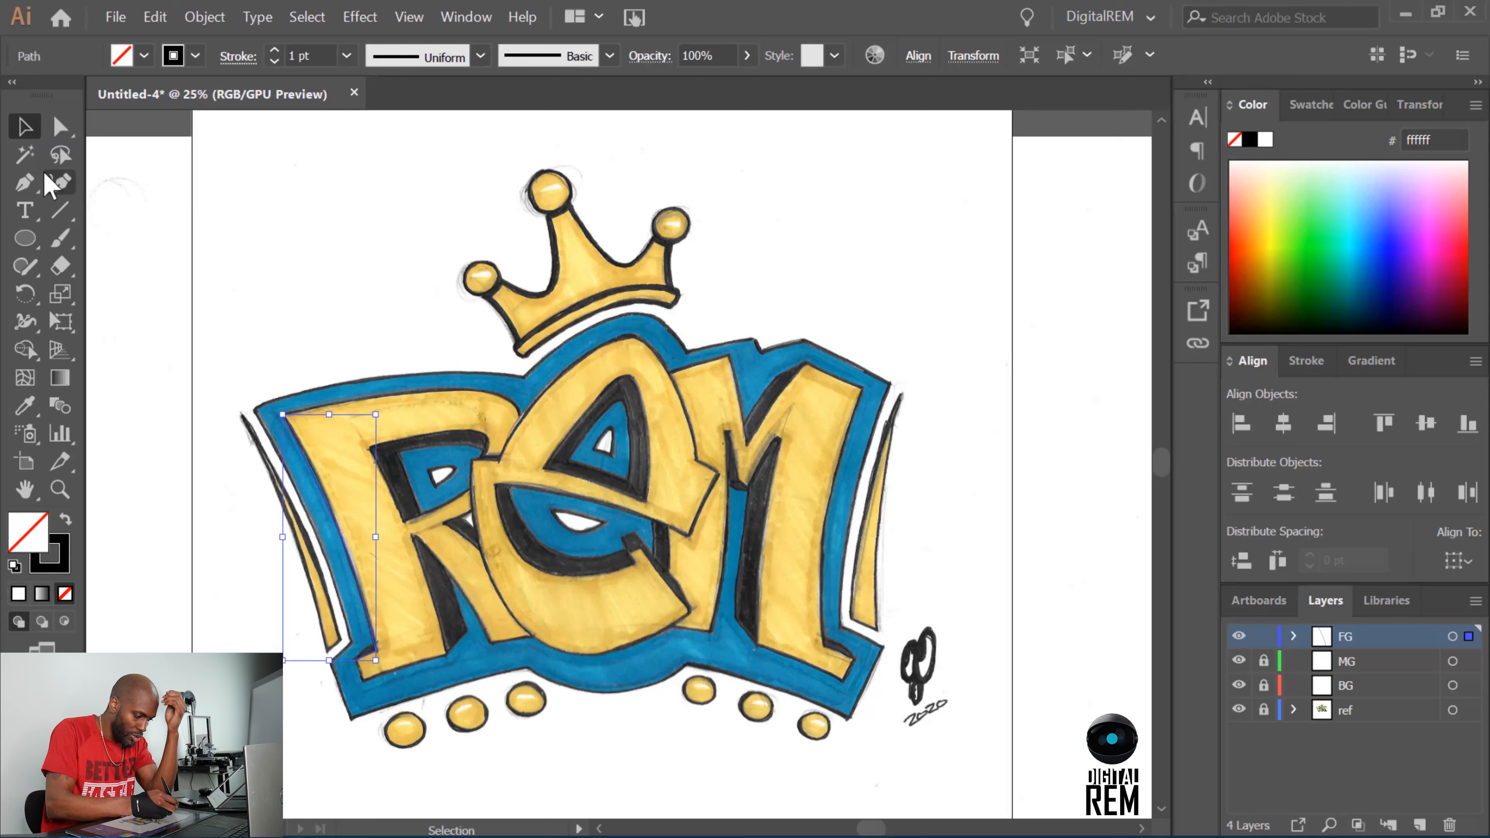
Continue the R path from its upper-left corner along the curved top edge to where the R meets the e.
{"action": "key", "text": "p"}
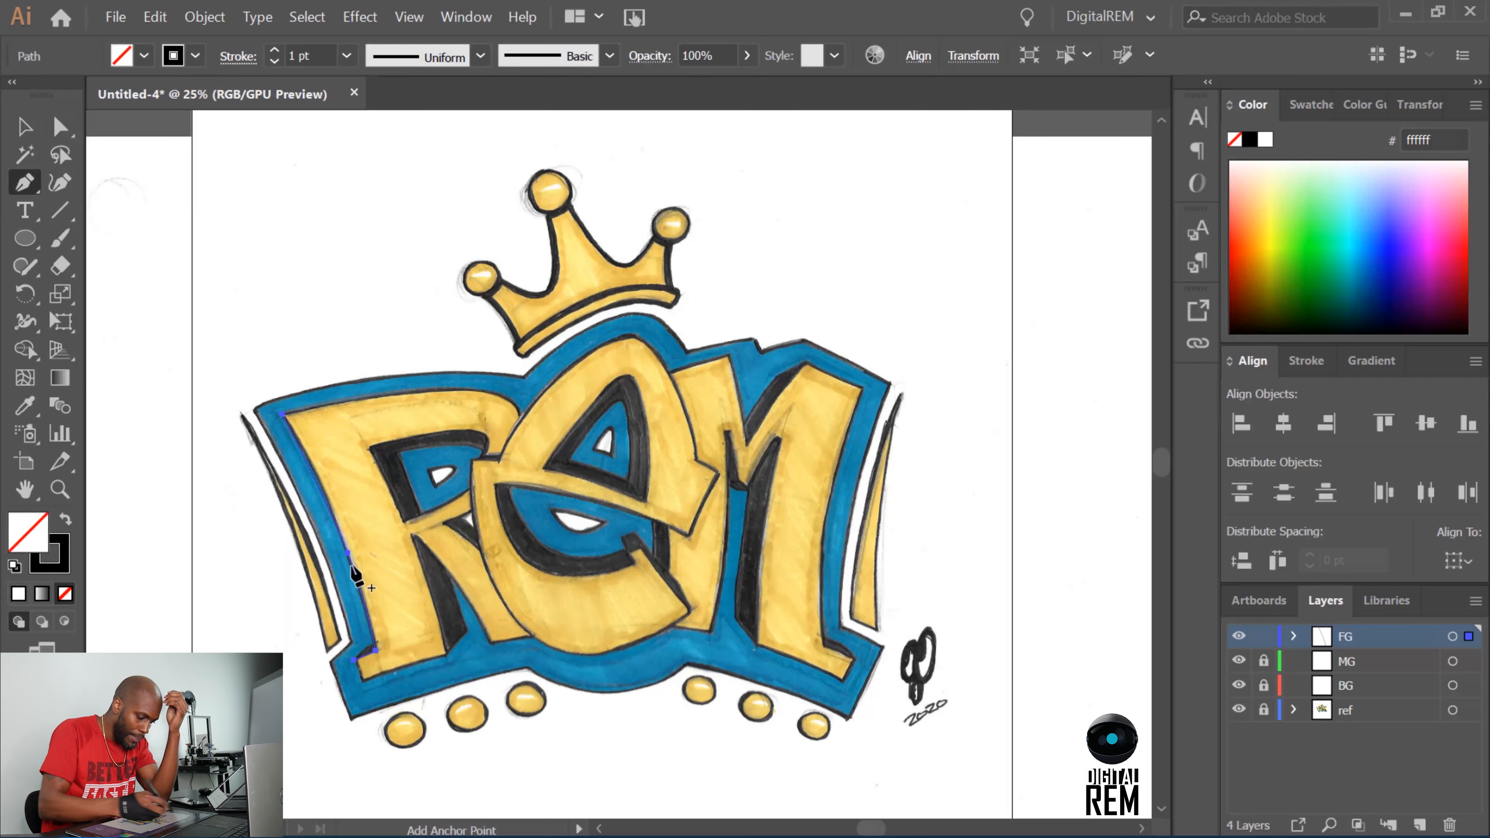
{"action": "left_click", "coordinate": [283, 415]}
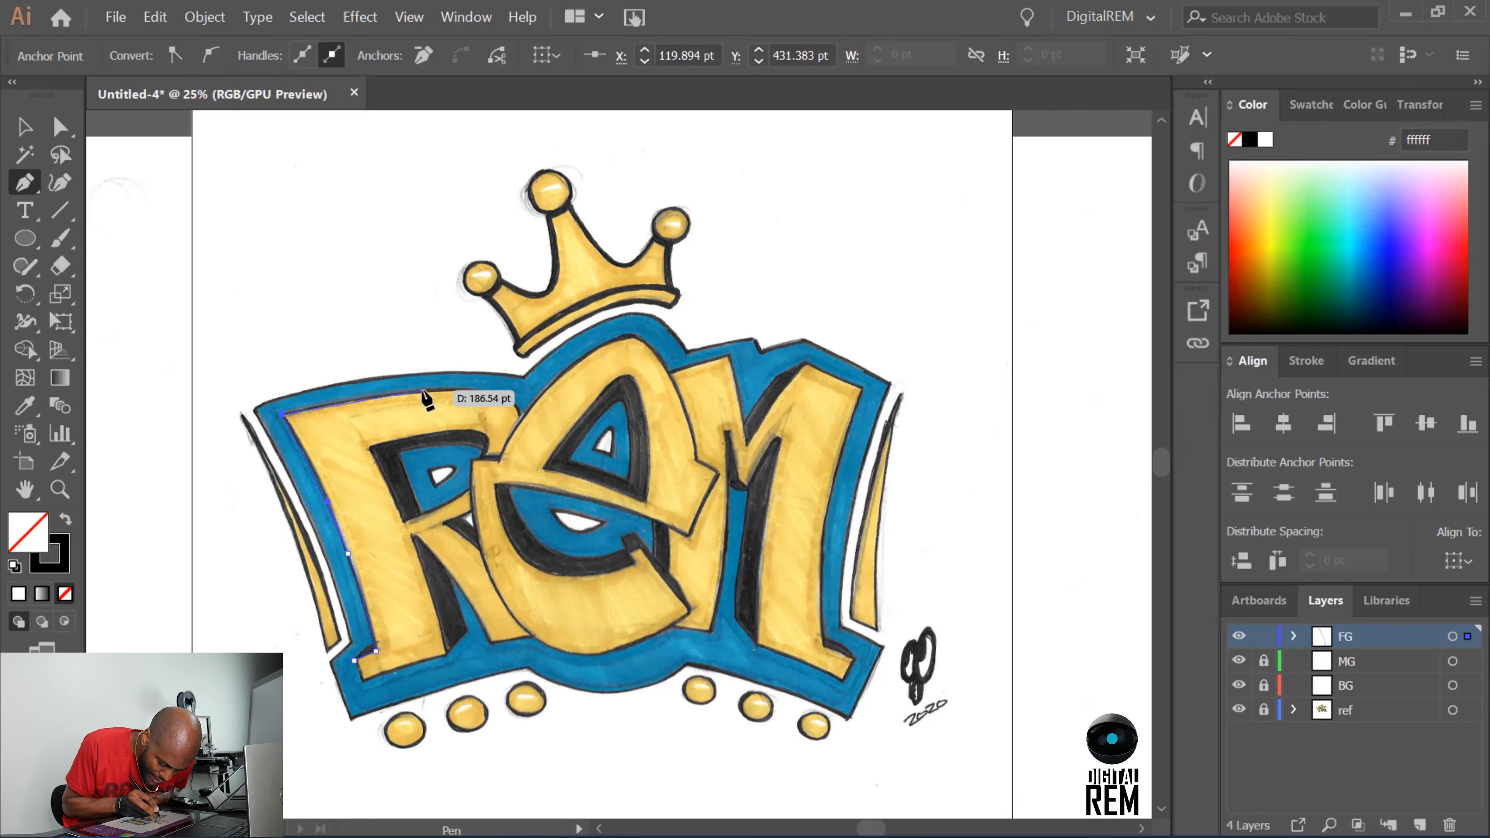
{"action": "left_click", "coordinate": [418, 399], "text": "ctrl"}
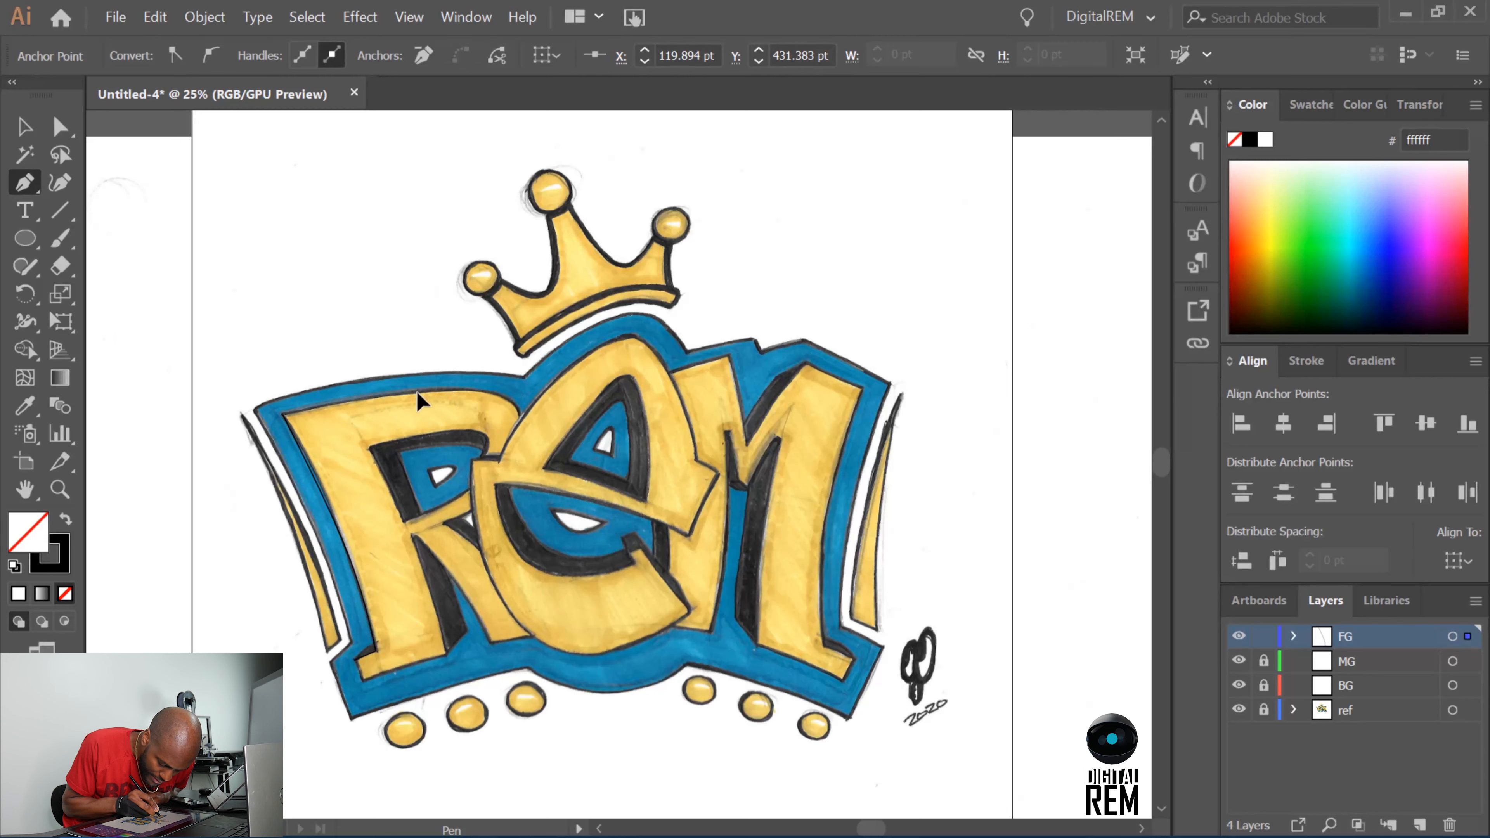
{"action": "left_click", "coordinate": [449, 388]}
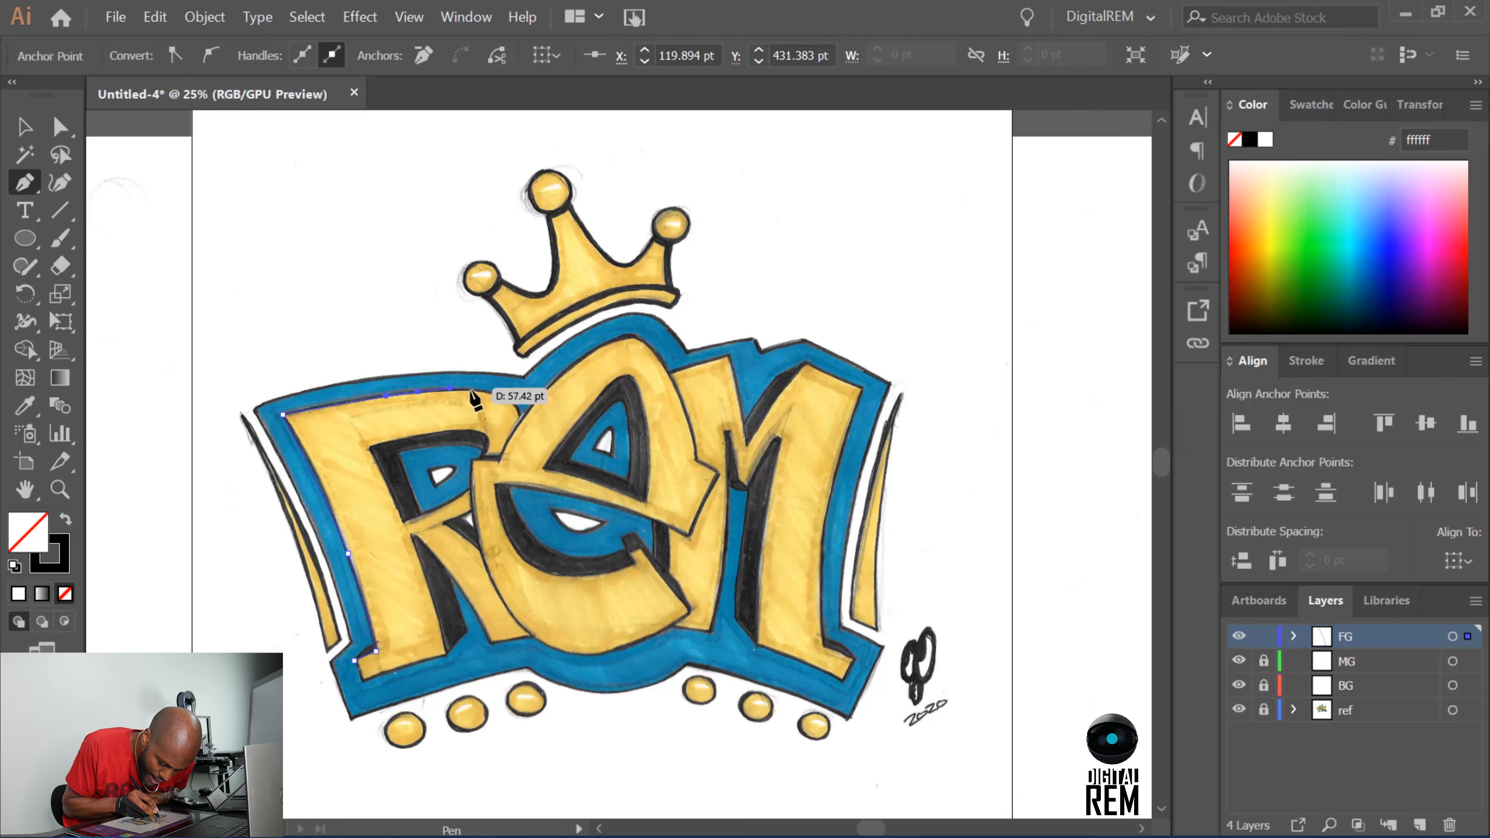
{"action": "left_click", "coordinate": [520, 411]}
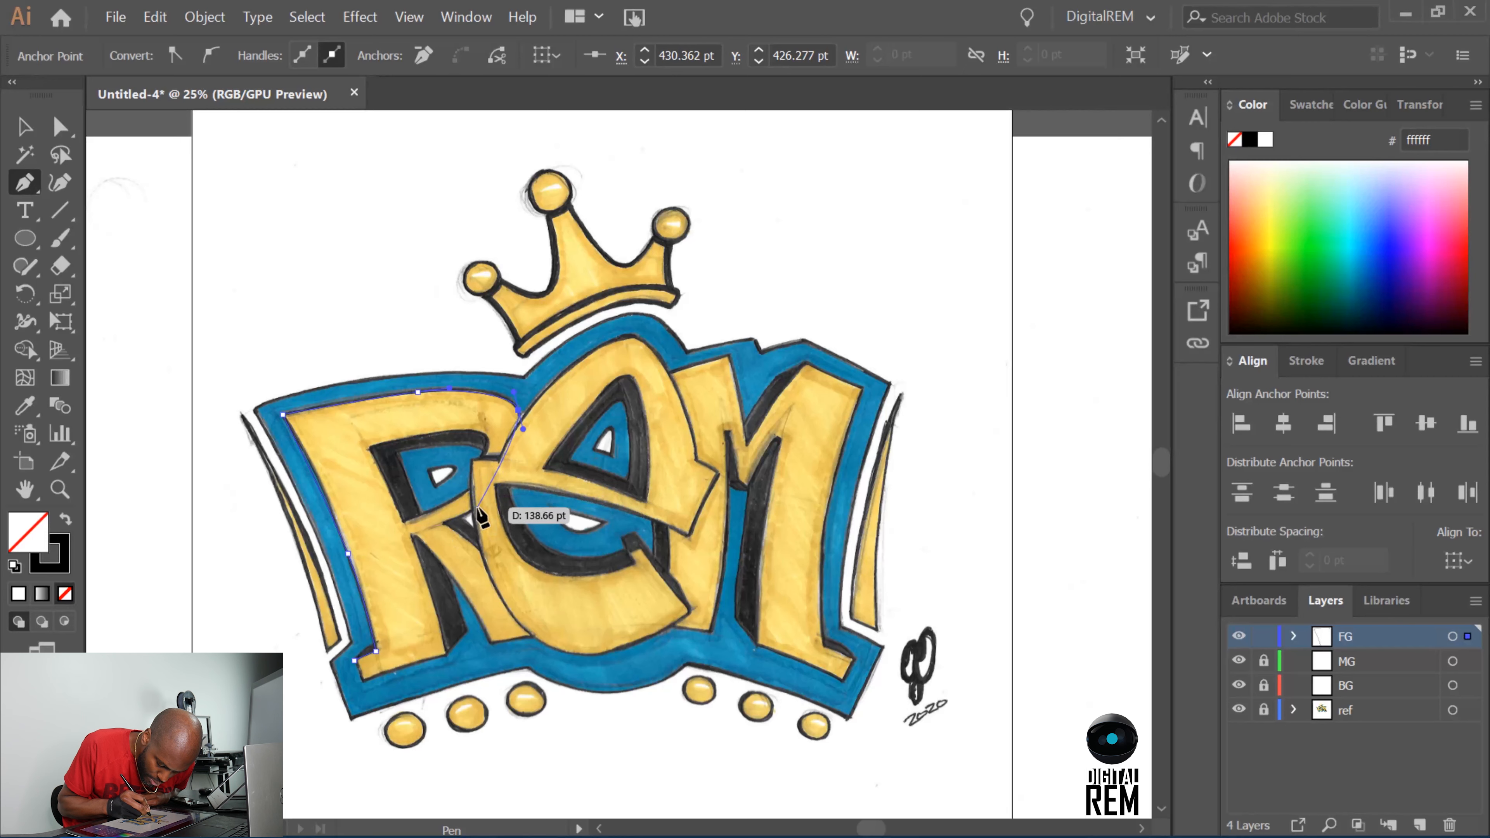
Extend the R path around the bowl to the notch, and down the leg's outer edge behind the e.
{"action": "left_click_drag", "start_coordinate": [478, 508], "coordinate": [457, 519]}
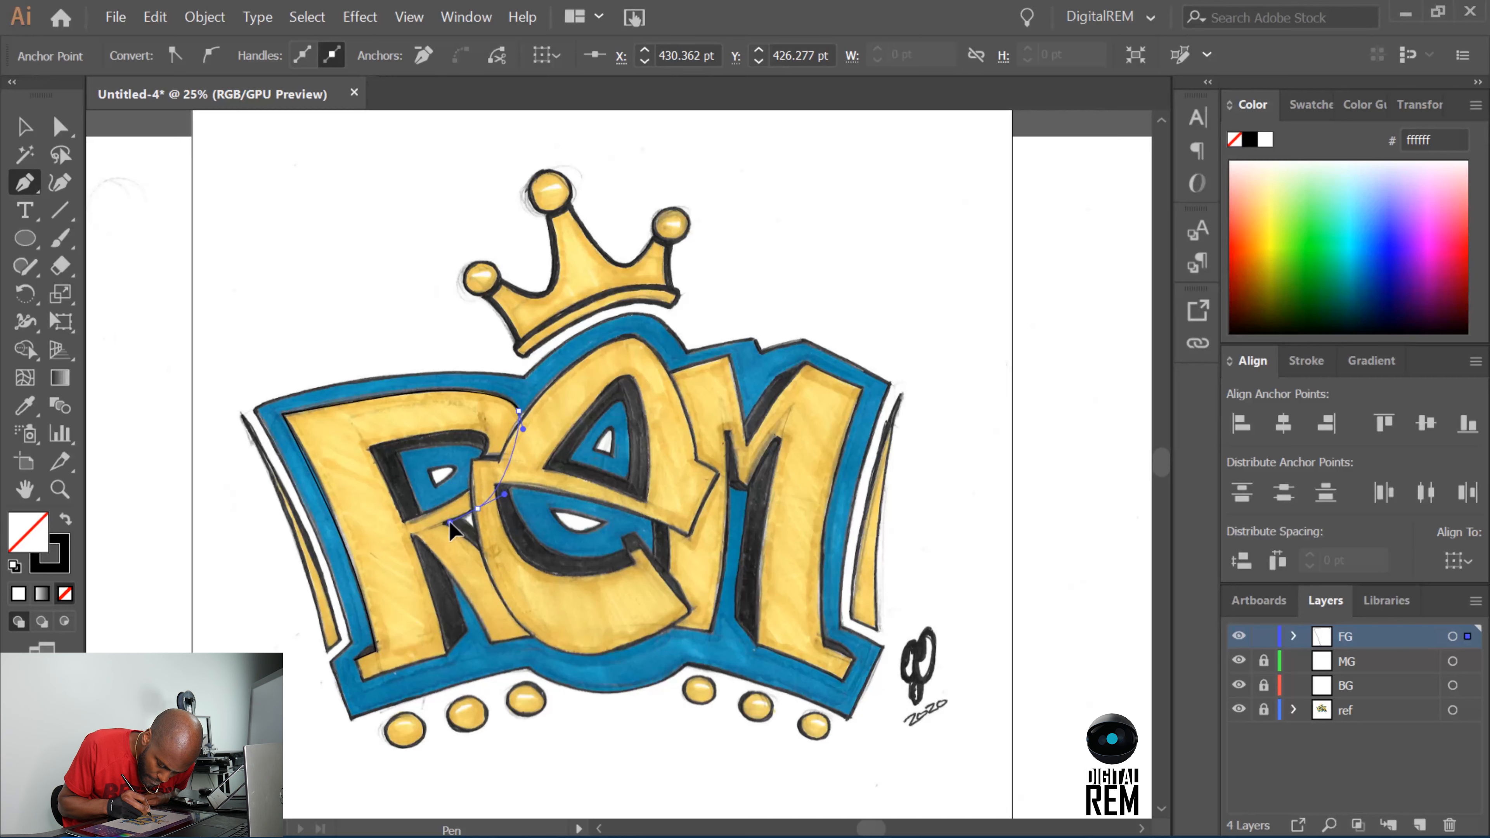
{"action": "left_click_drag", "start_coordinate": [441, 524], "coordinate": [479, 520]}
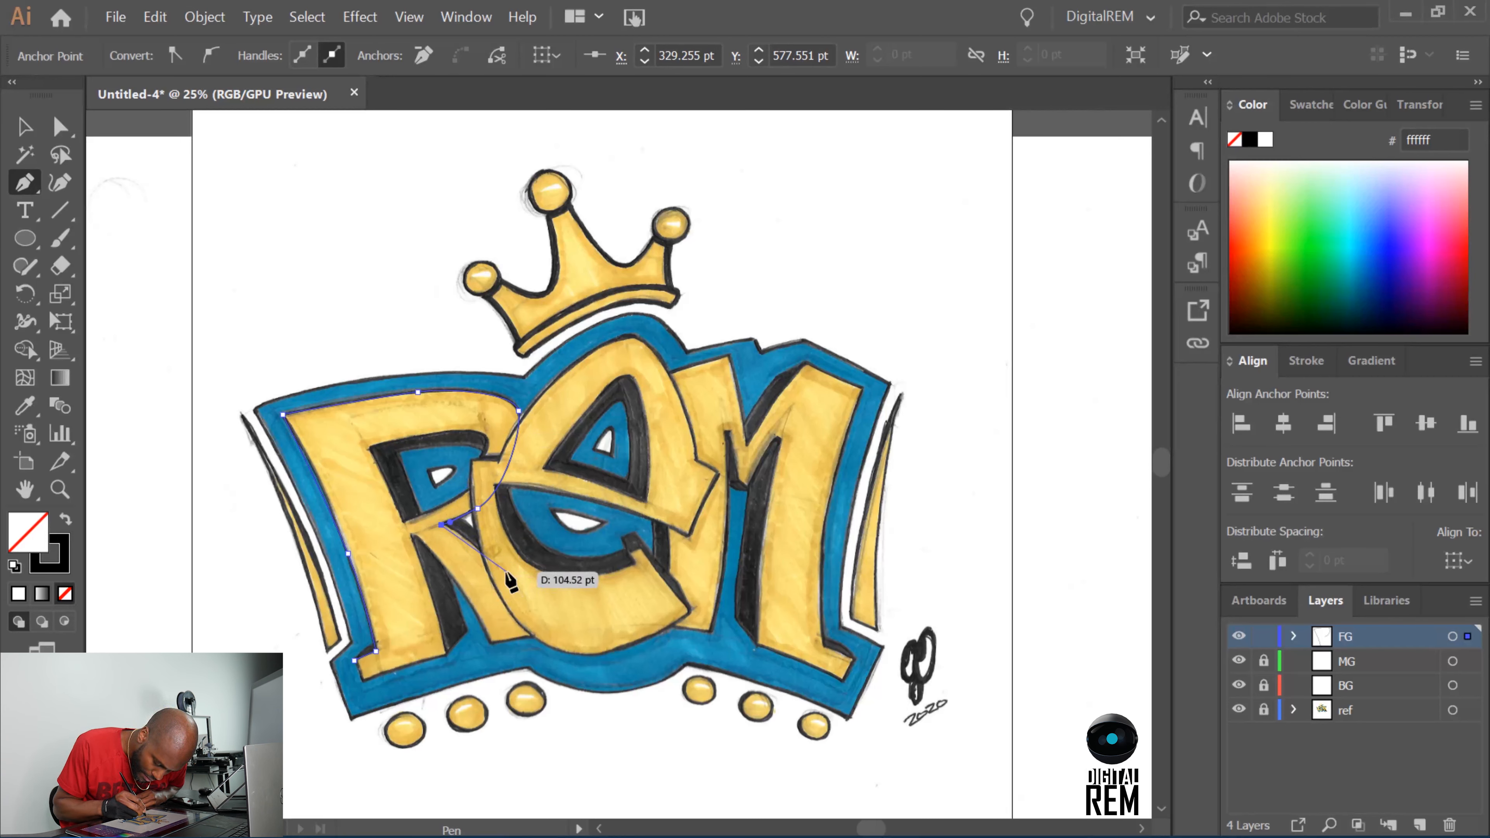
{"action": "left_click_drag", "start_coordinate": [506, 571], "coordinate": [527, 596]}
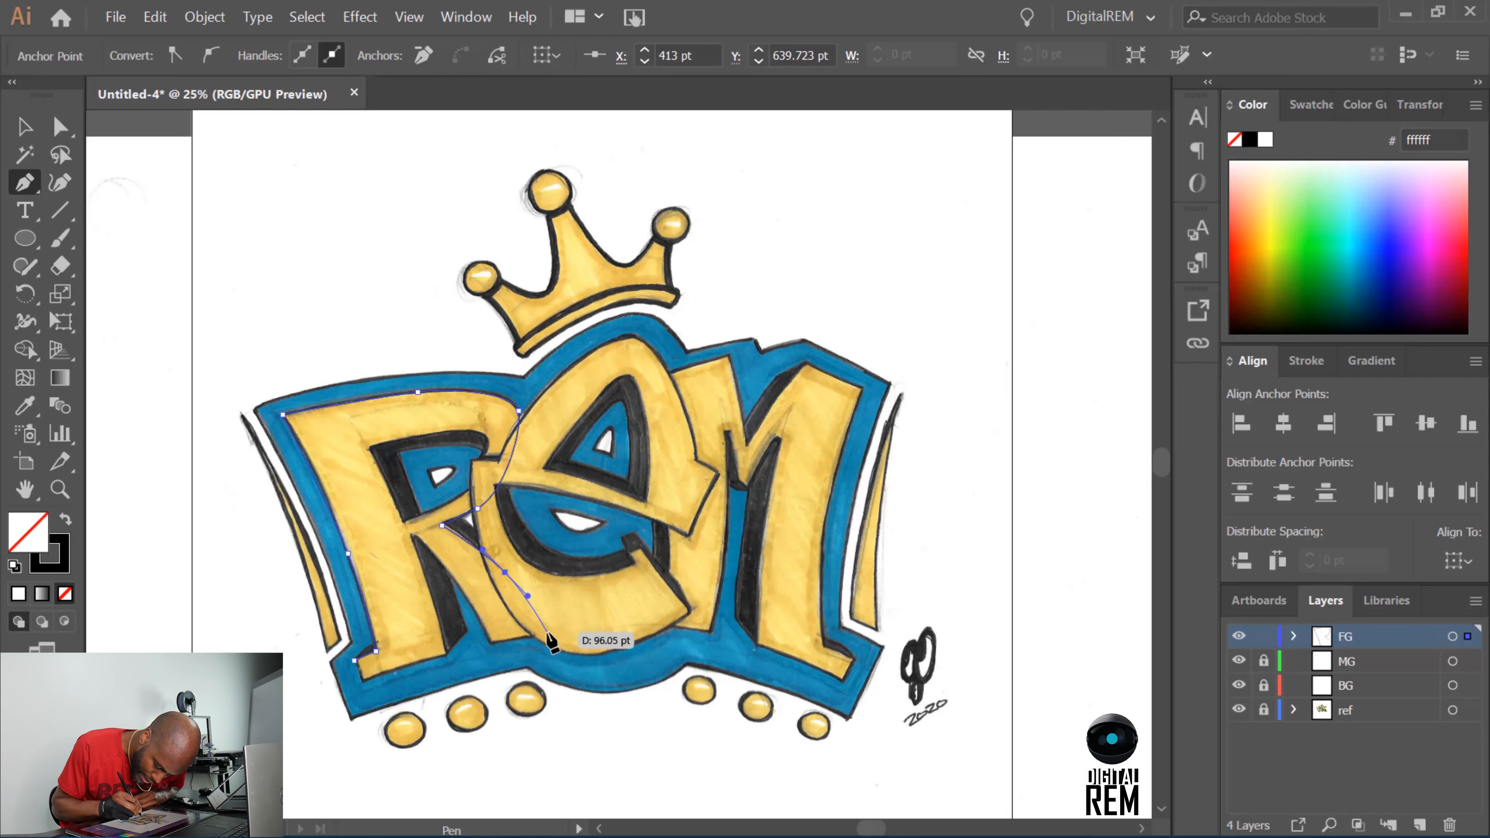
{"action": "left_click", "coordinate": [547, 635]}
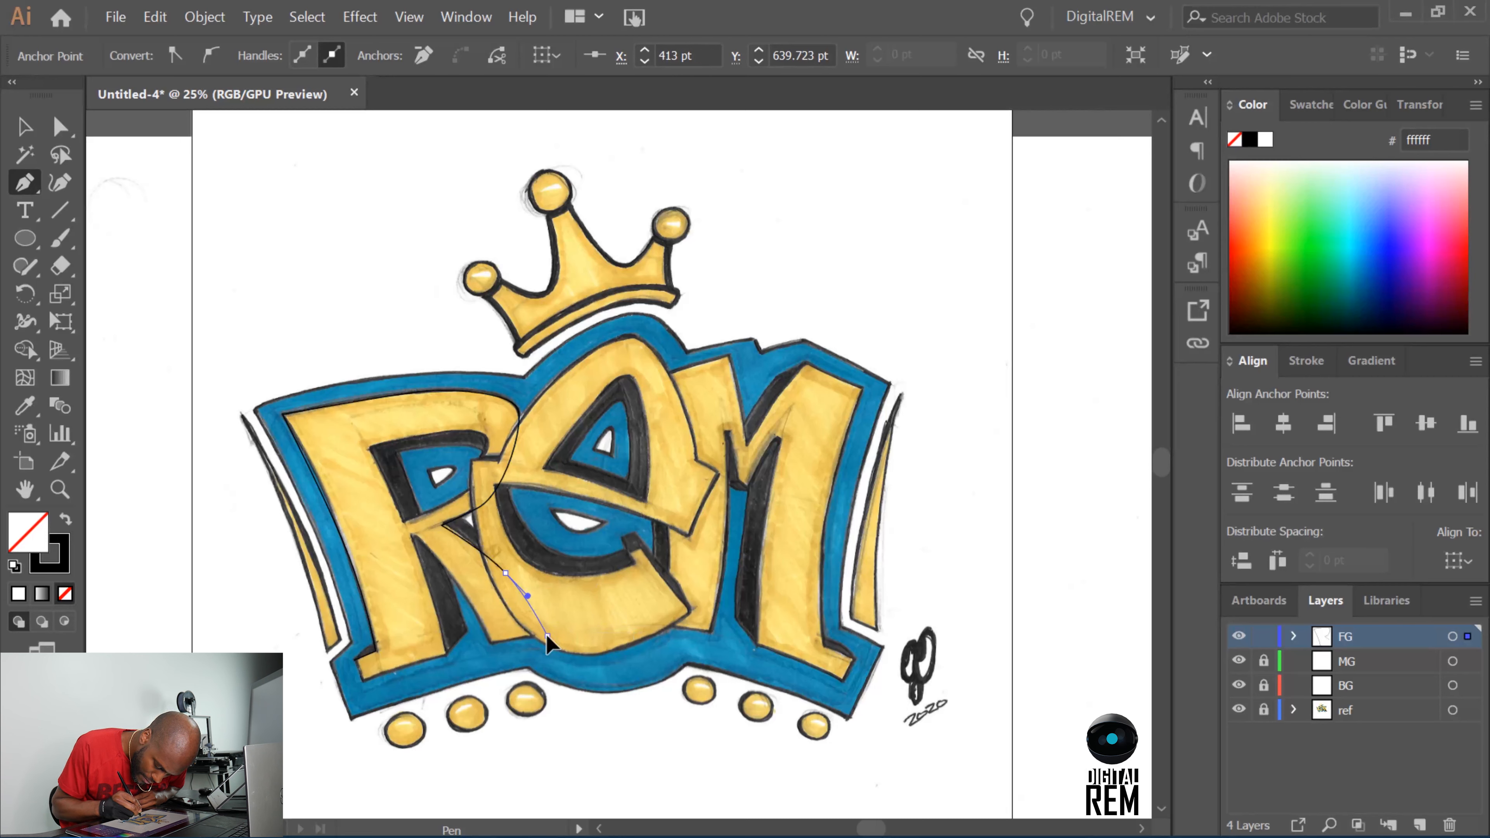
Continue the R path across the bottom of its leg and up the leg's inner edge to the crotch.
{"action": "left_click", "coordinate": [520, 637]}
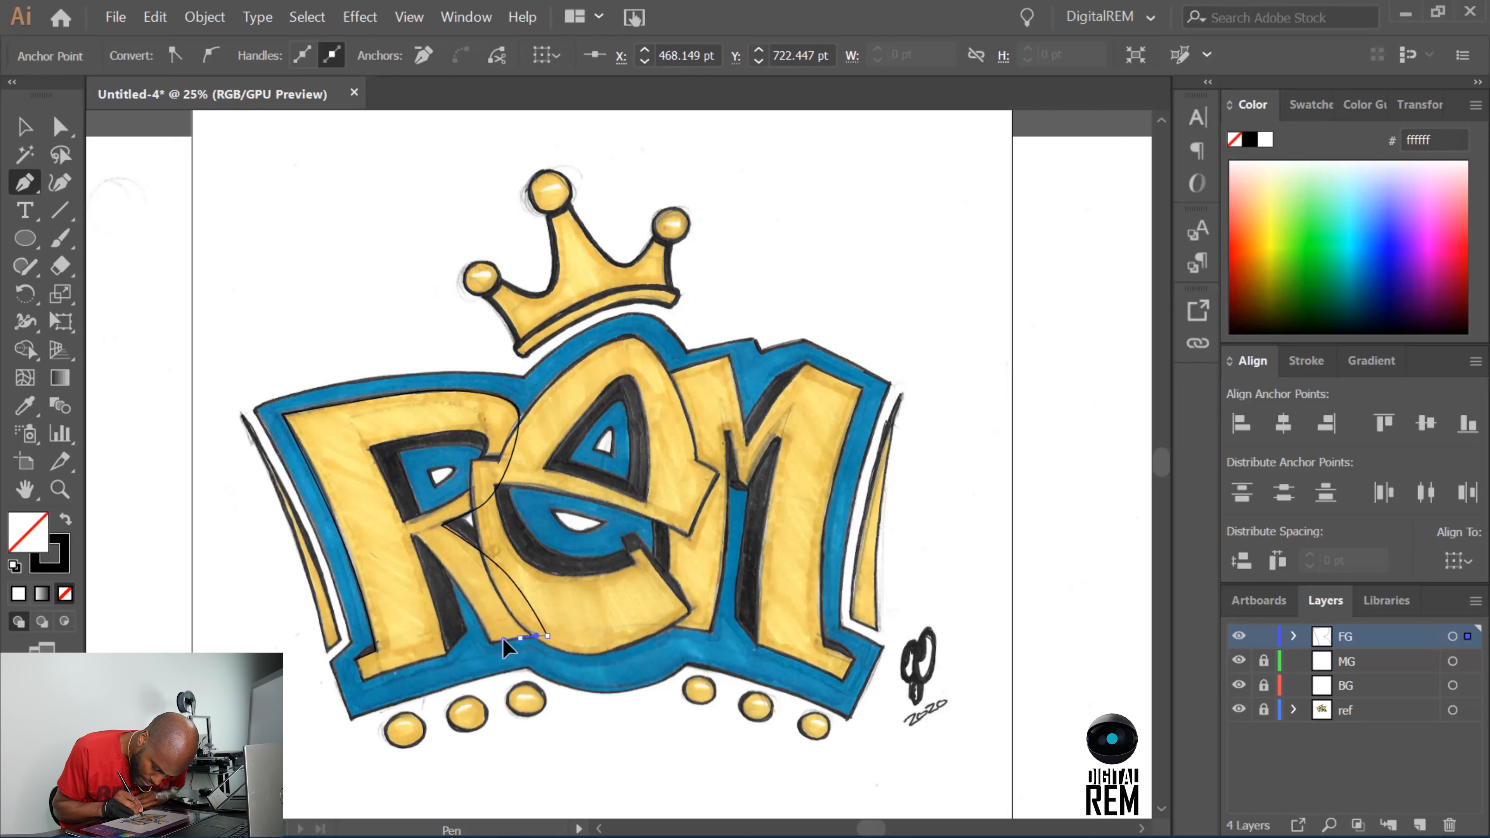
{"action": "left_click", "coordinate": [490, 644]}
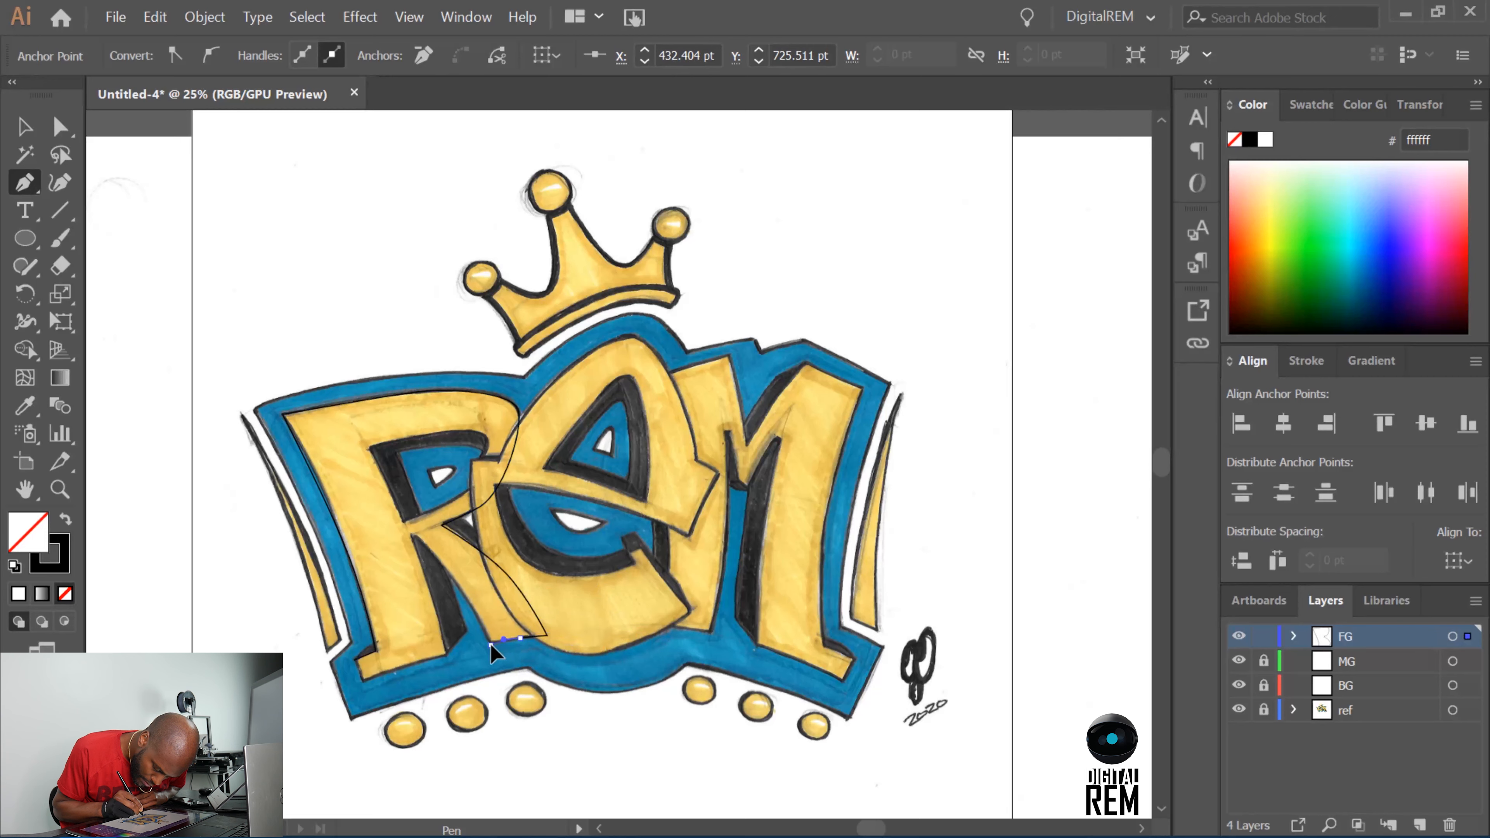
{"action": "left_click", "coordinate": [460, 593], "text": "ctrl"}
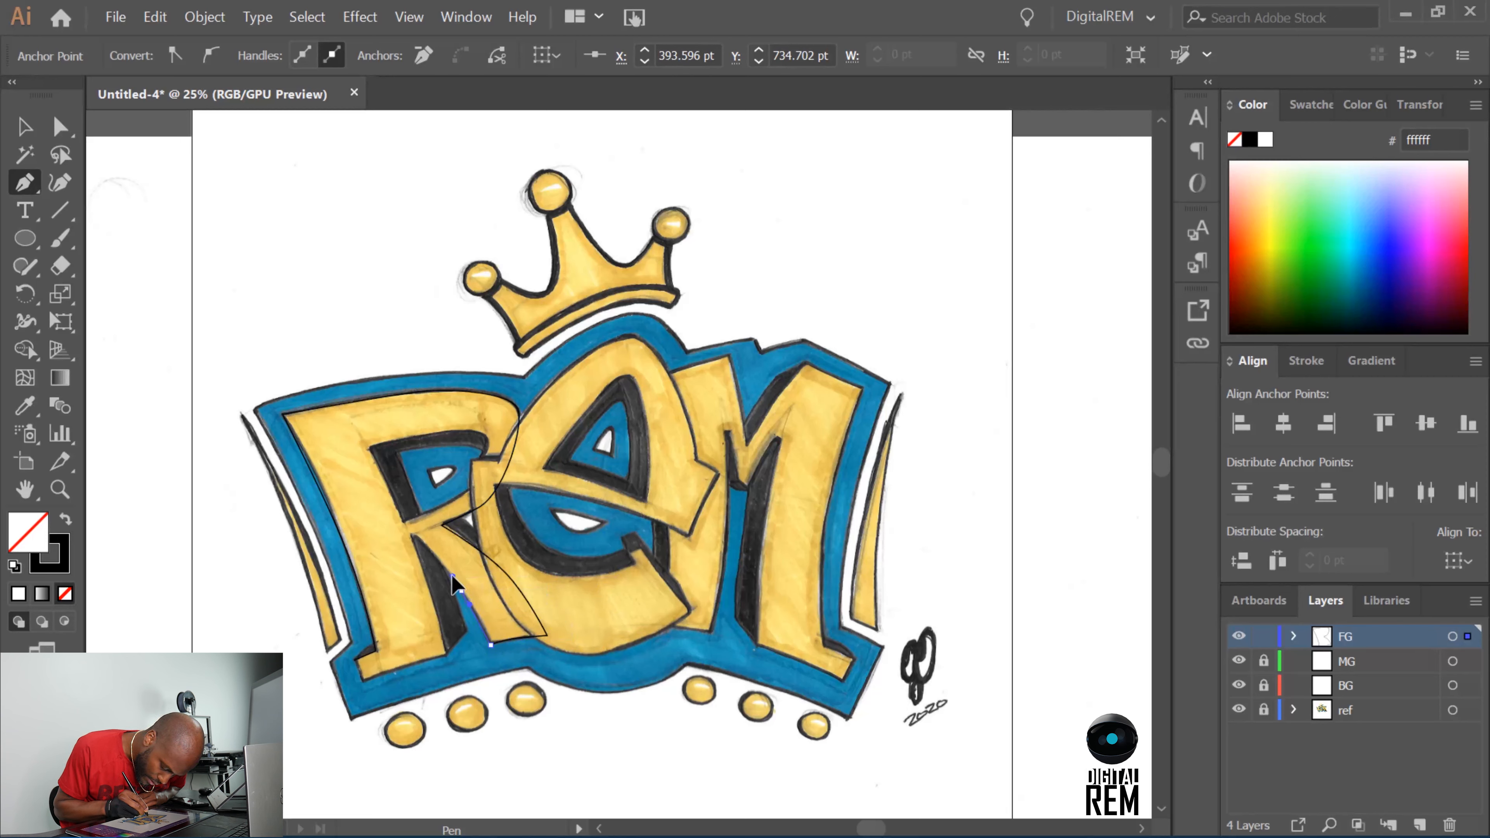
{"action": "left_click", "coordinate": [455, 584], "text": "ctrl"}
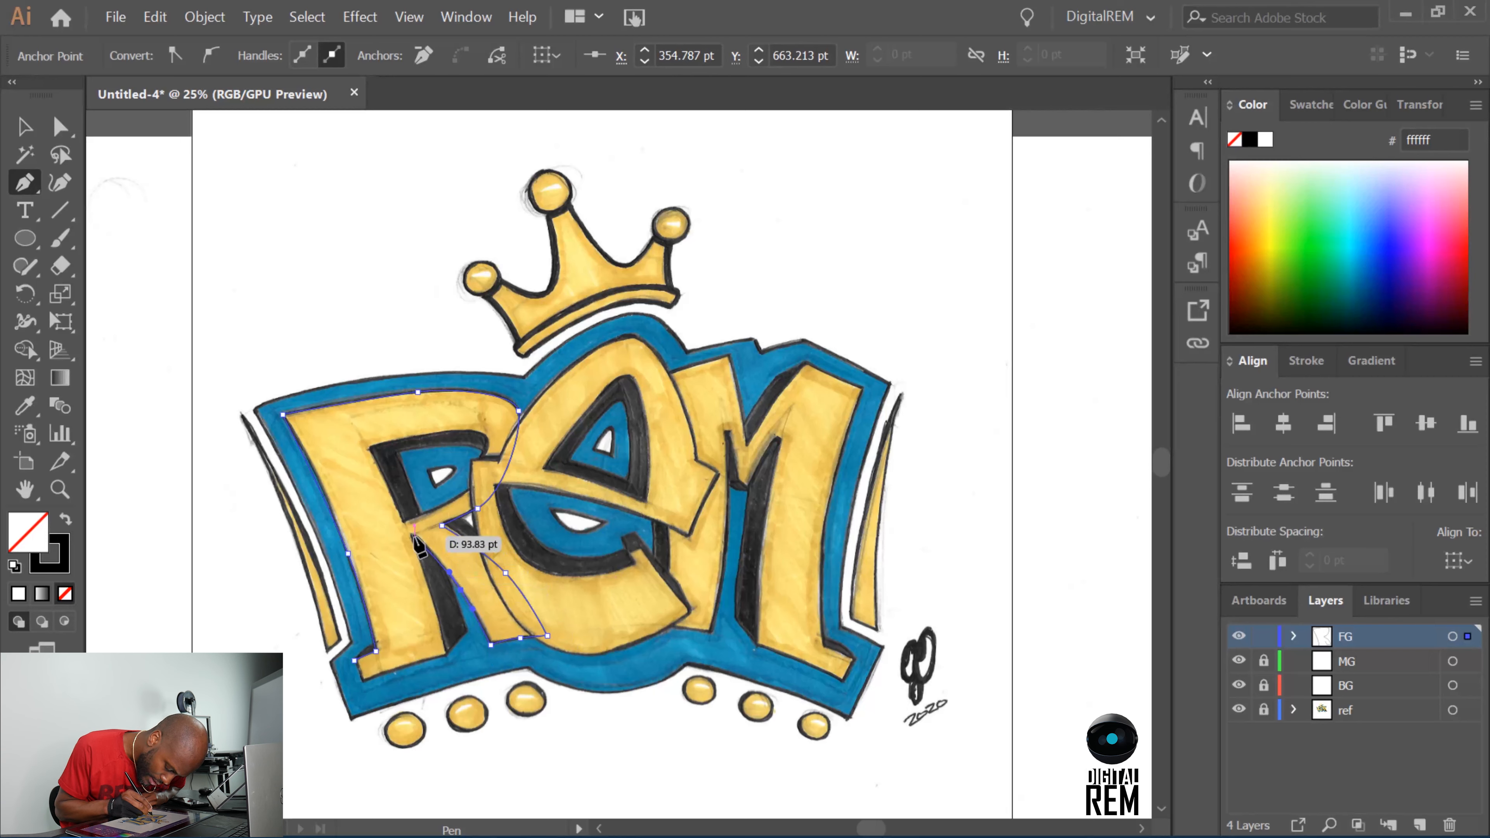
{"action": "left_click", "coordinate": [414, 535]}
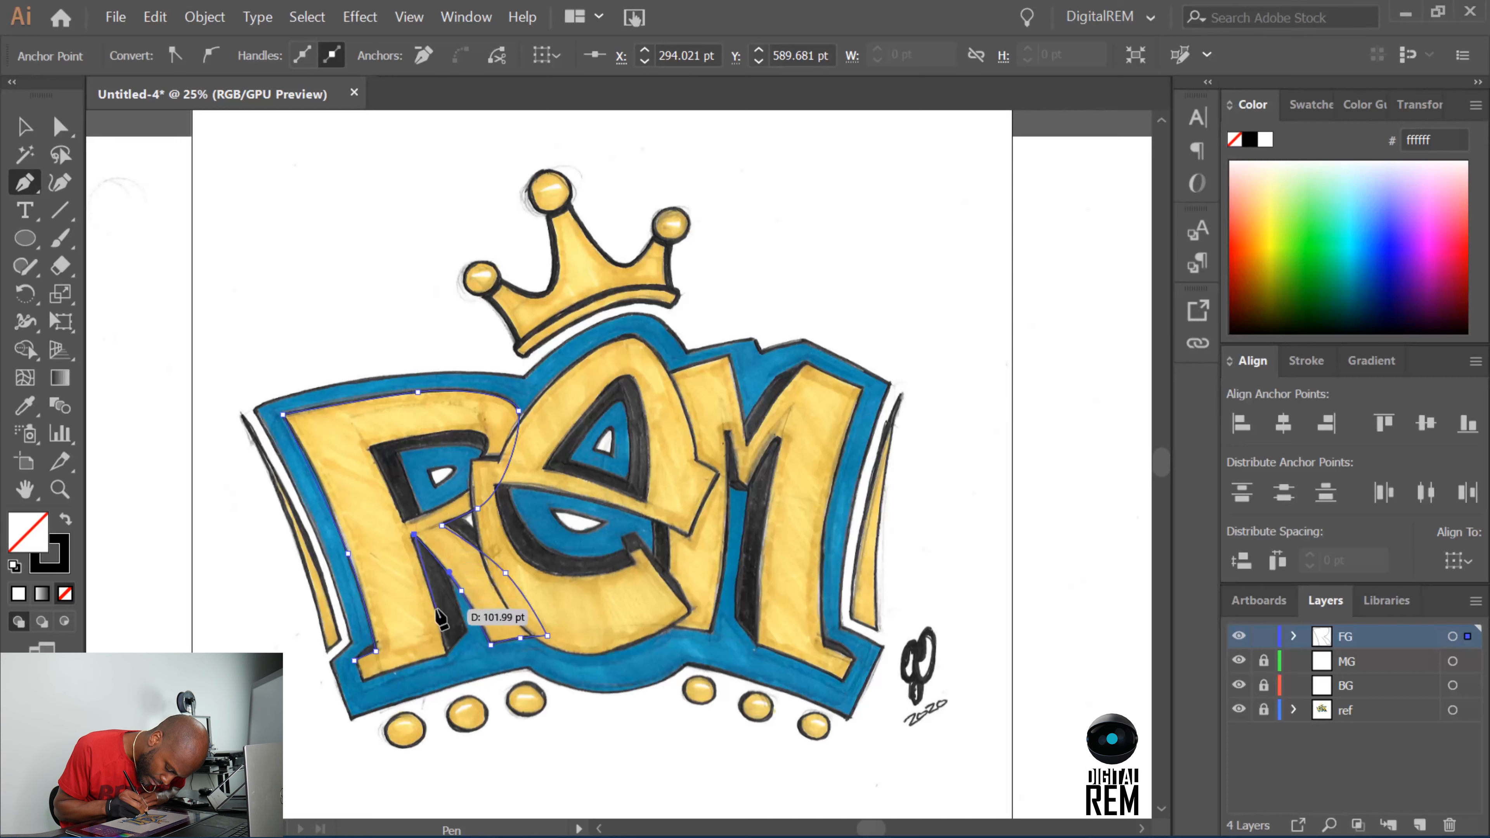
Trace the stem's inner edge down to the foot, follow the foot's base, and close the R outline at its starting anchor.
{"action": "left_click_drag", "start_coordinate": [437, 610], "coordinate": [433, 599]}
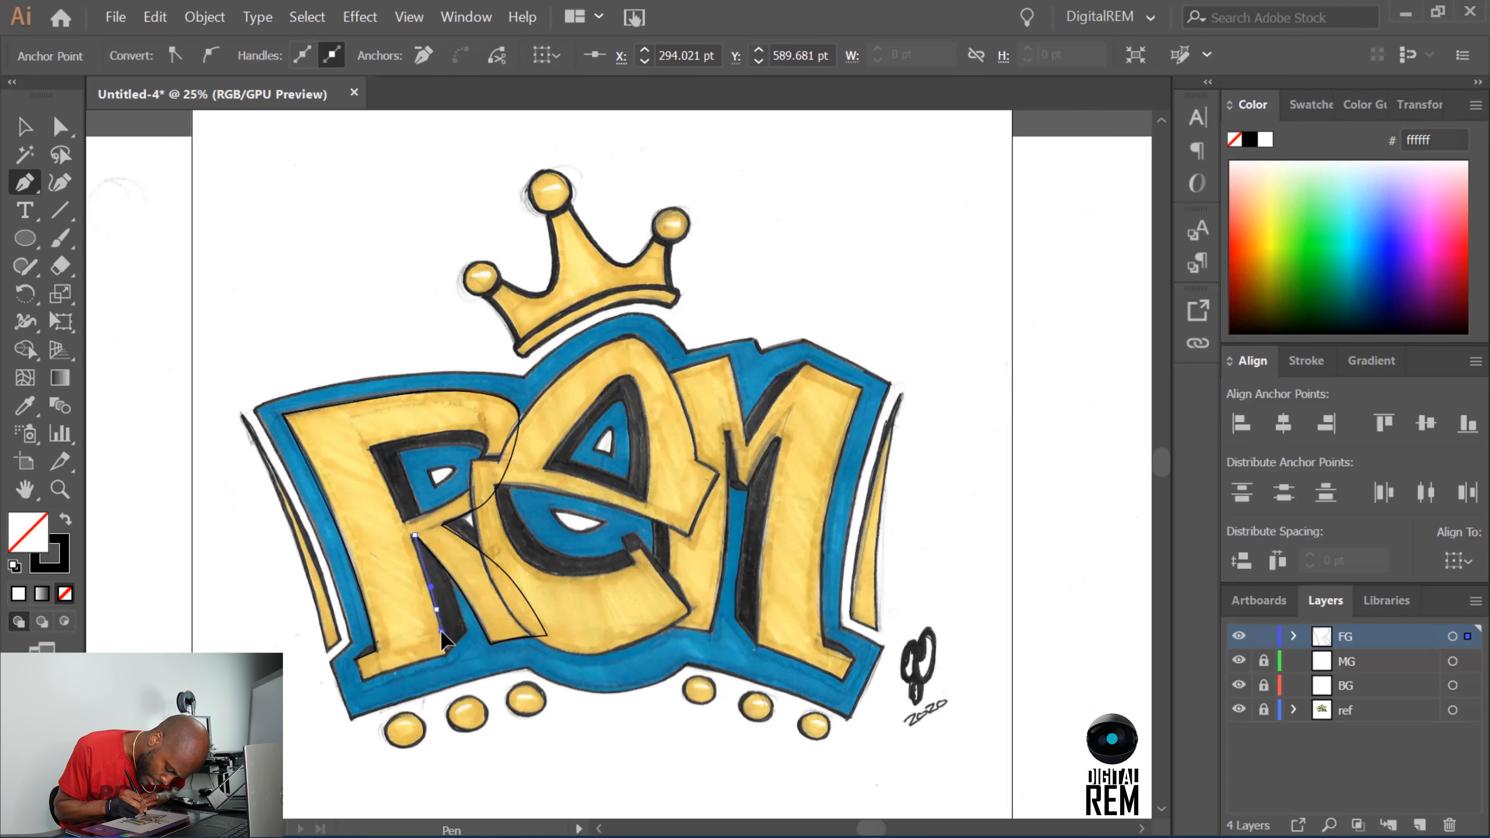
{"action": "left_click", "coordinate": [446, 653]}
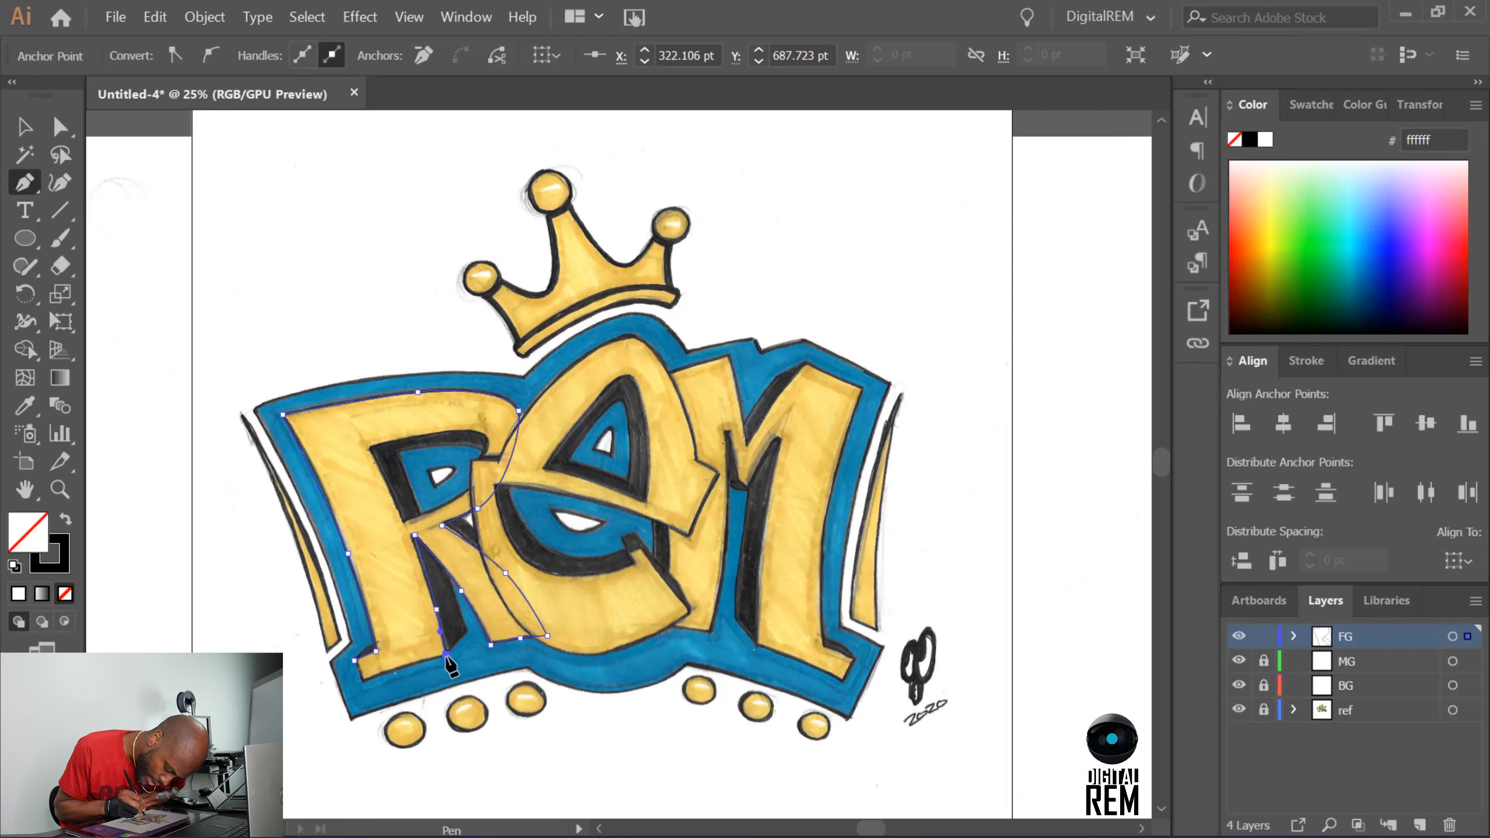
{"action": "left_click", "coordinate": [409, 665]}
{"action": "left_click_drag", "start_coordinate": [394, 669], "coordinate": [391, 669]}
{"action": "left_click", "coordinate": [362, 680]}
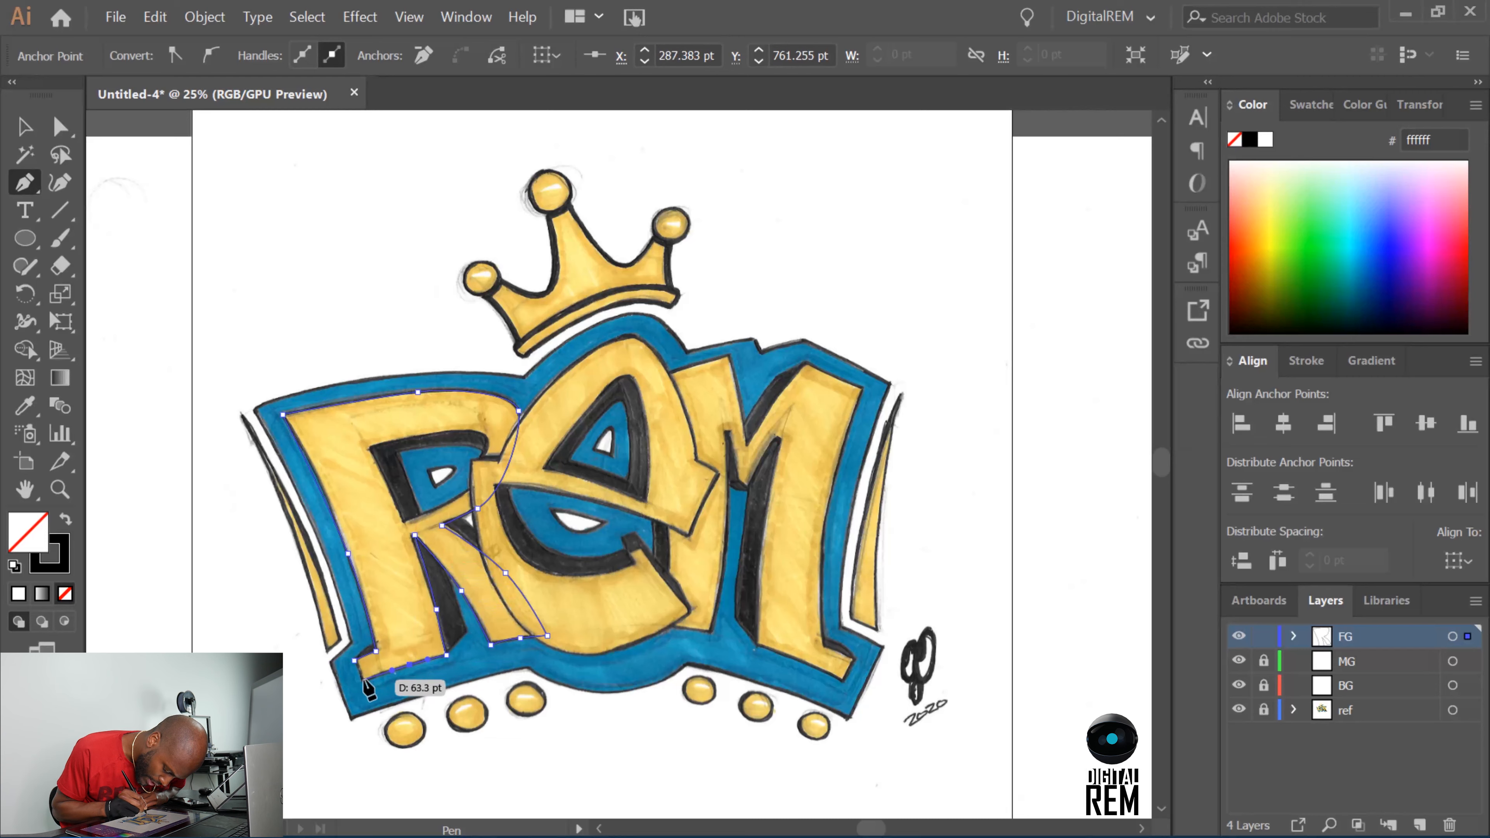
{"action": "left_click", "coordinate": [353, 661]}
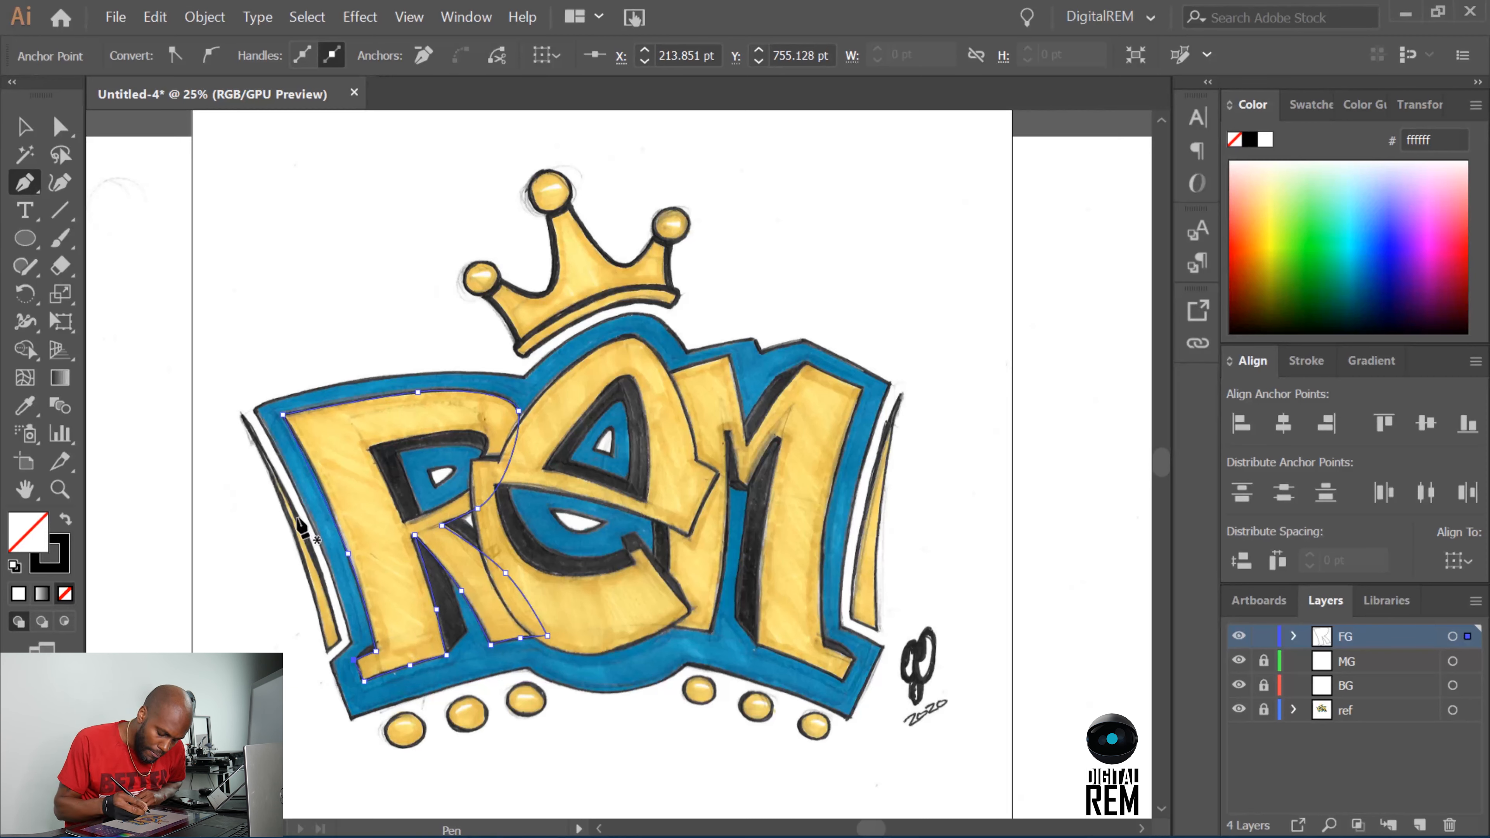
Trace the R's inner counter as a separate closed path, curving its top and bowl side.
{"action": "left_click", "coordinate": [365, 447]}
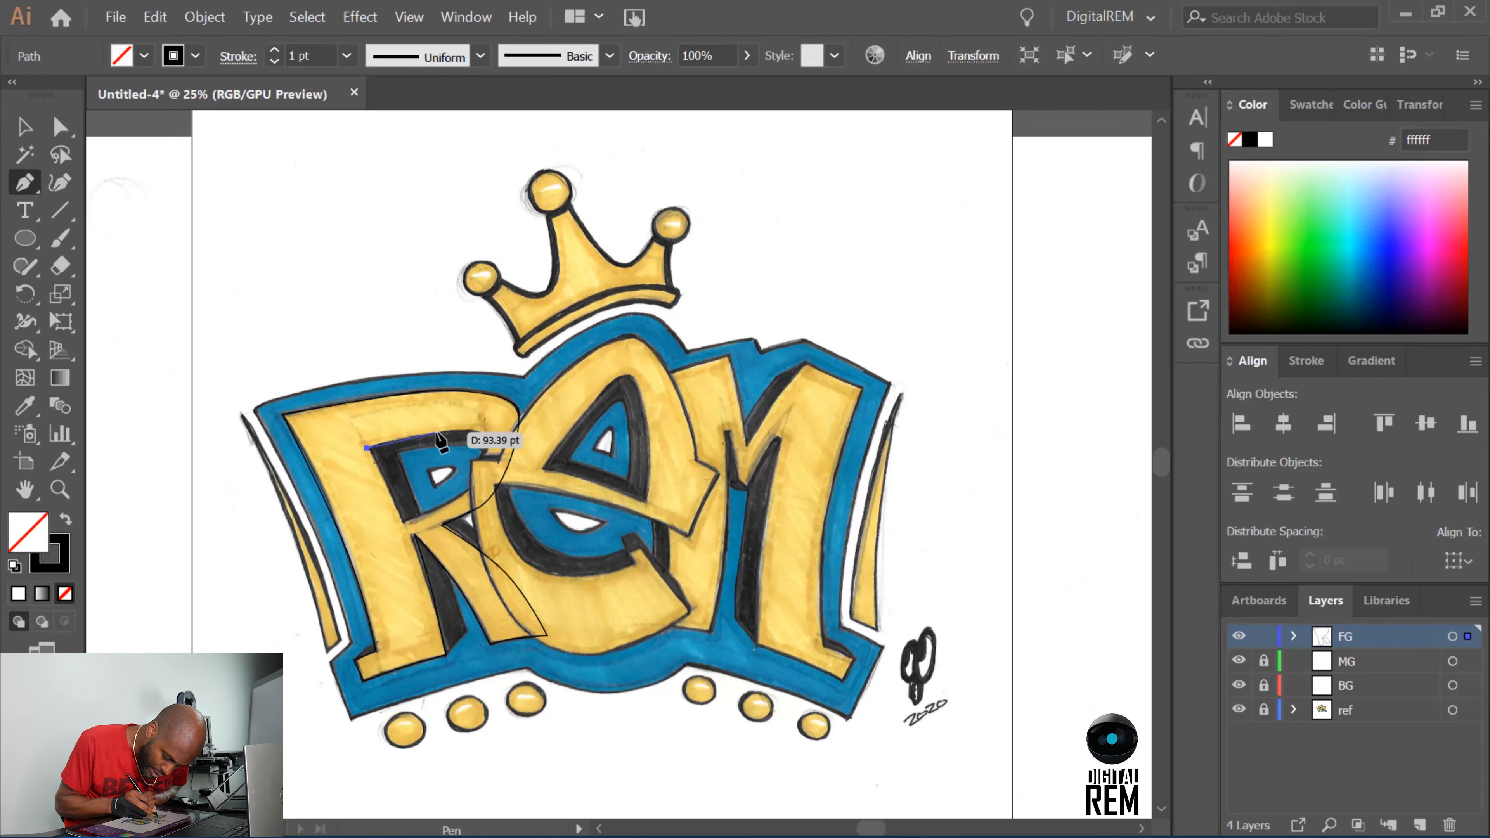
{"action": "left_click_drag", "start_coordinate": [439, 432], "coordinate": [485, 452]}
{"action": "left_click_drag", "start_coordinate": [457, 501], "coordinate": [406, 532]}
{"action": "left_click_drag", "start_coordinate": [368, 450], "coordinate": [416, 433]}
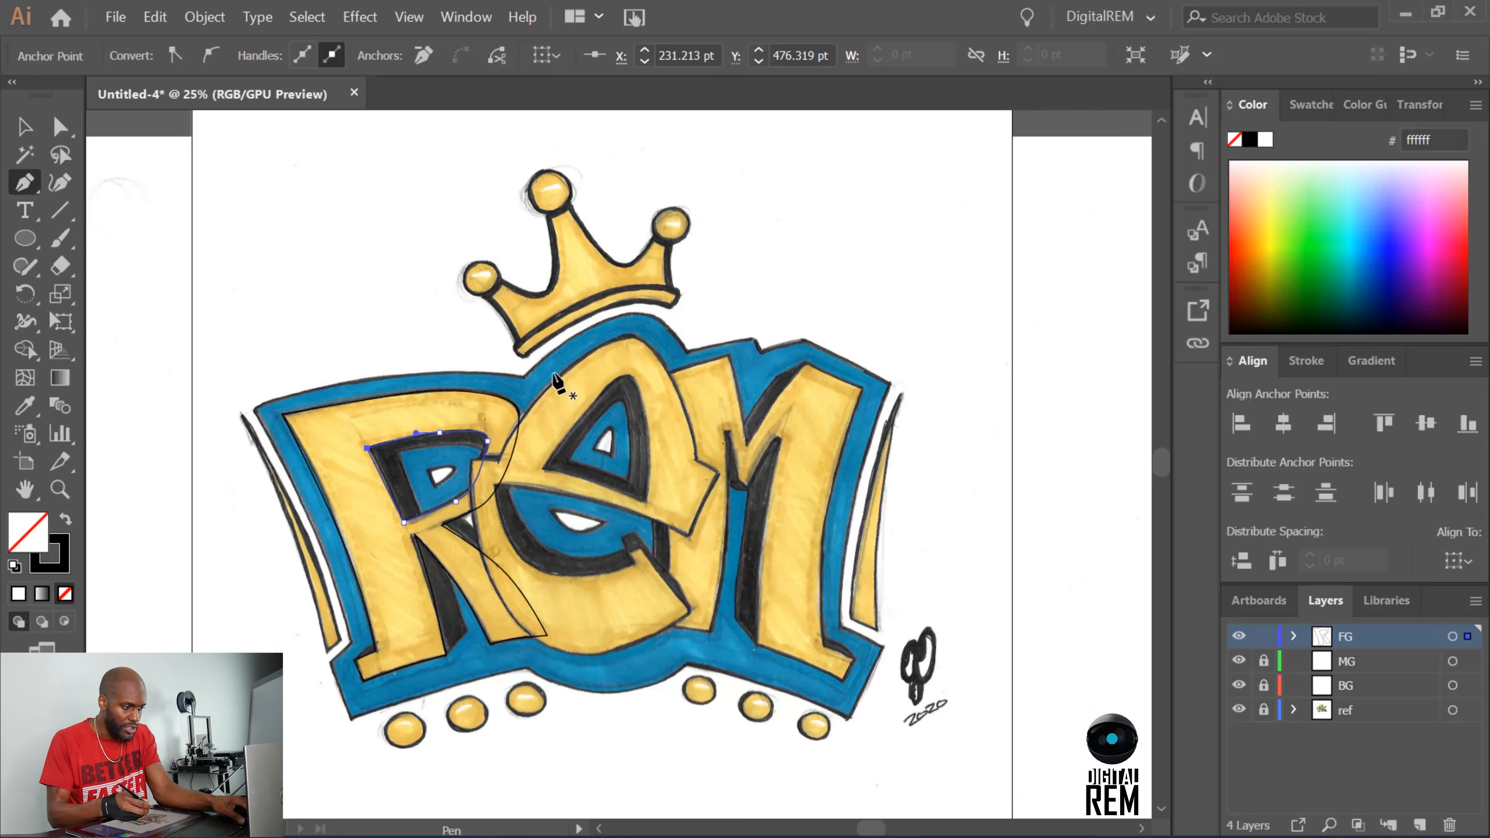
Hide the MG, BG and ref layers, and refine the curve along the top edge of the R's counter.
{"action": "left_click", "coordinate": [60, 127]}
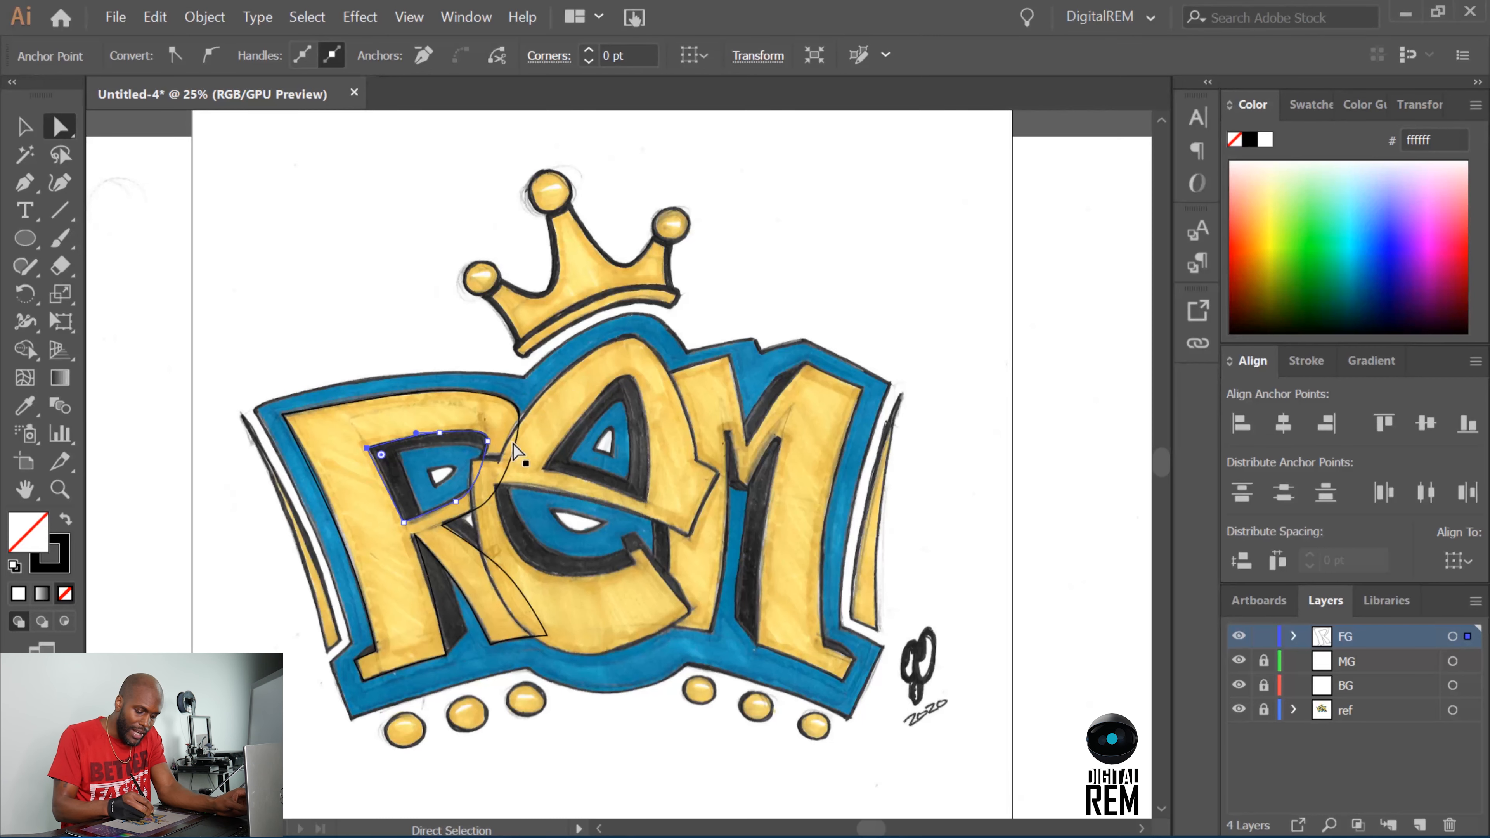
{"action": "left_click_drag", "start_coordinate": [1240, 711], "coordinate": [1255, 663]}
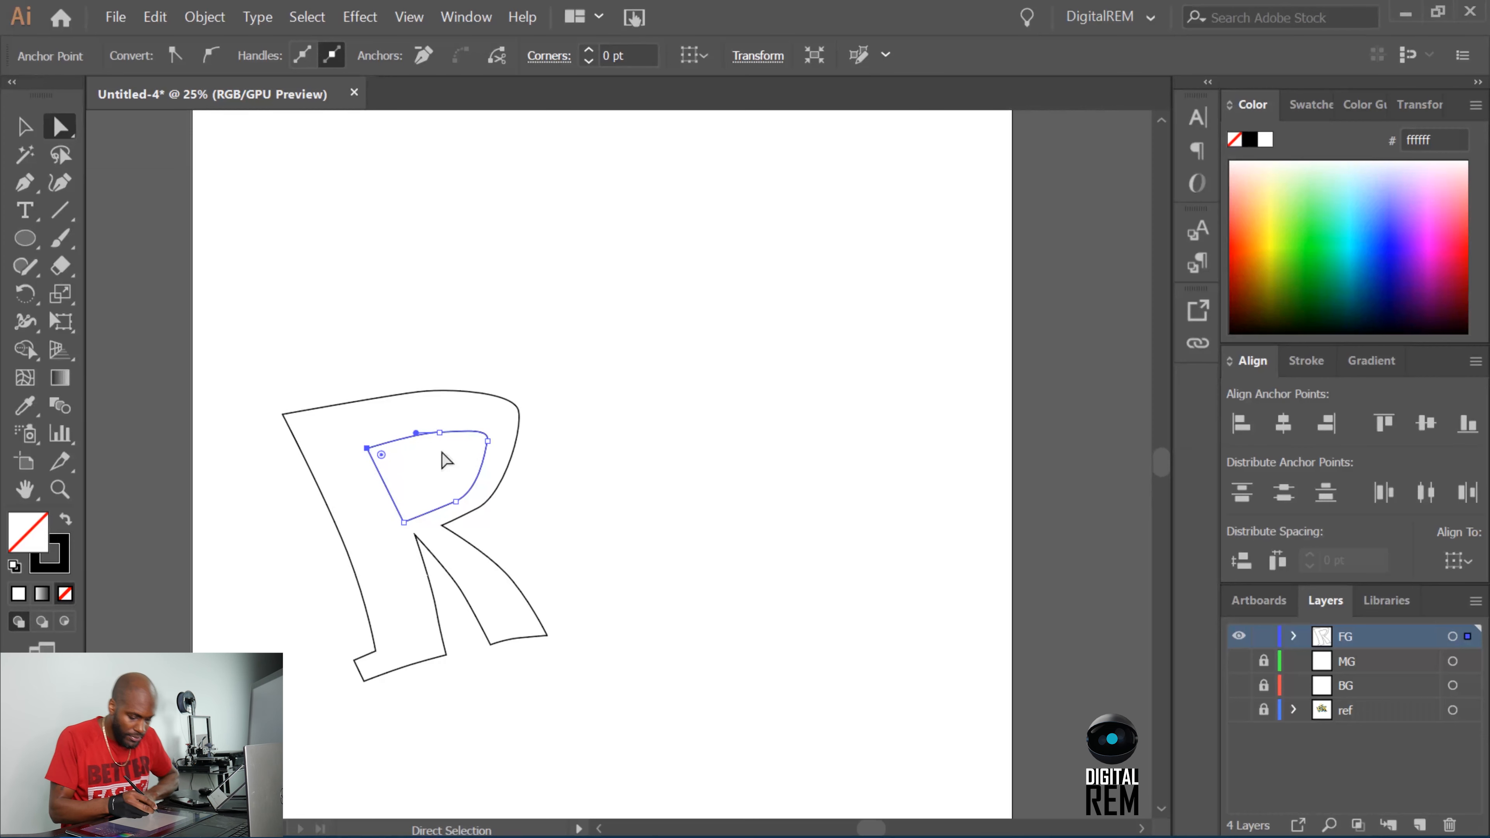
{"action": "left_click", "coordinate": [440, 433]}
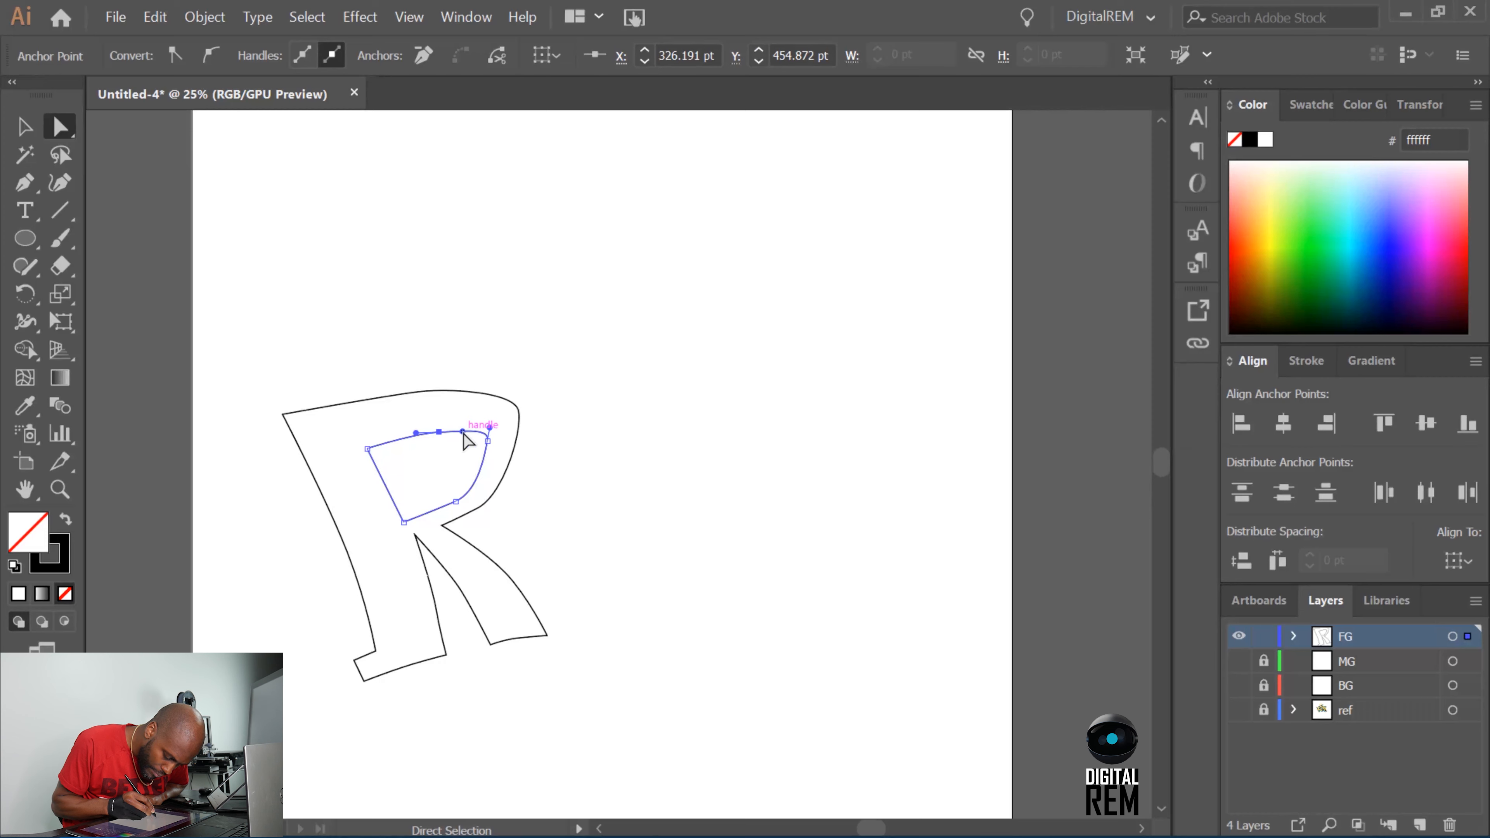
{"action": "left_click_drag", "start_coordinate": [463, 432], "coordinate": [464, 429]}
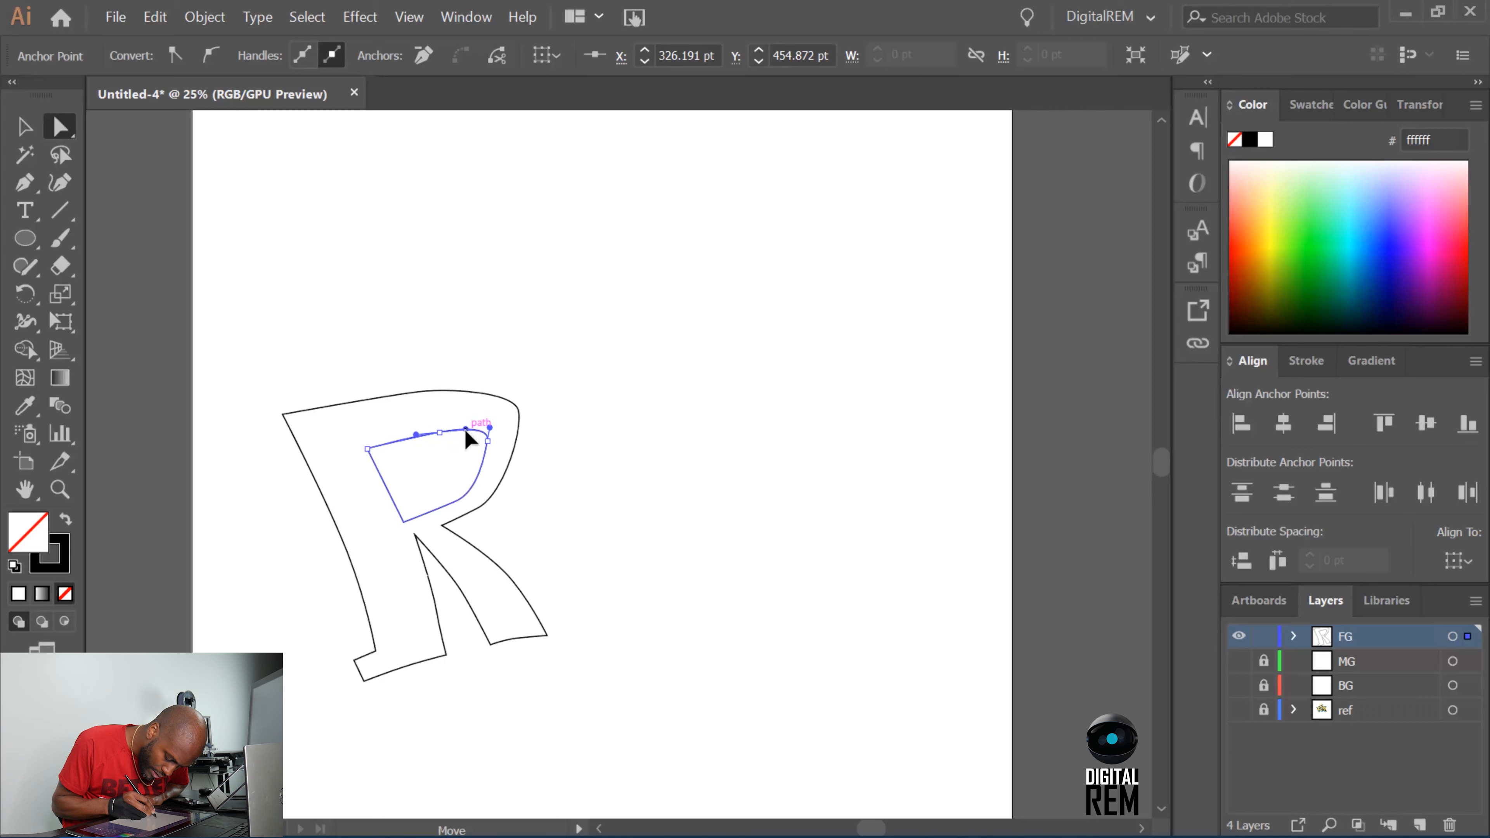
Delete the counter's lower bowl anchor and lengthen the neighbouring handle to form one smooth curve down to the bottom corner.
{"action": "left_click", "coordinate": [456, 502]}
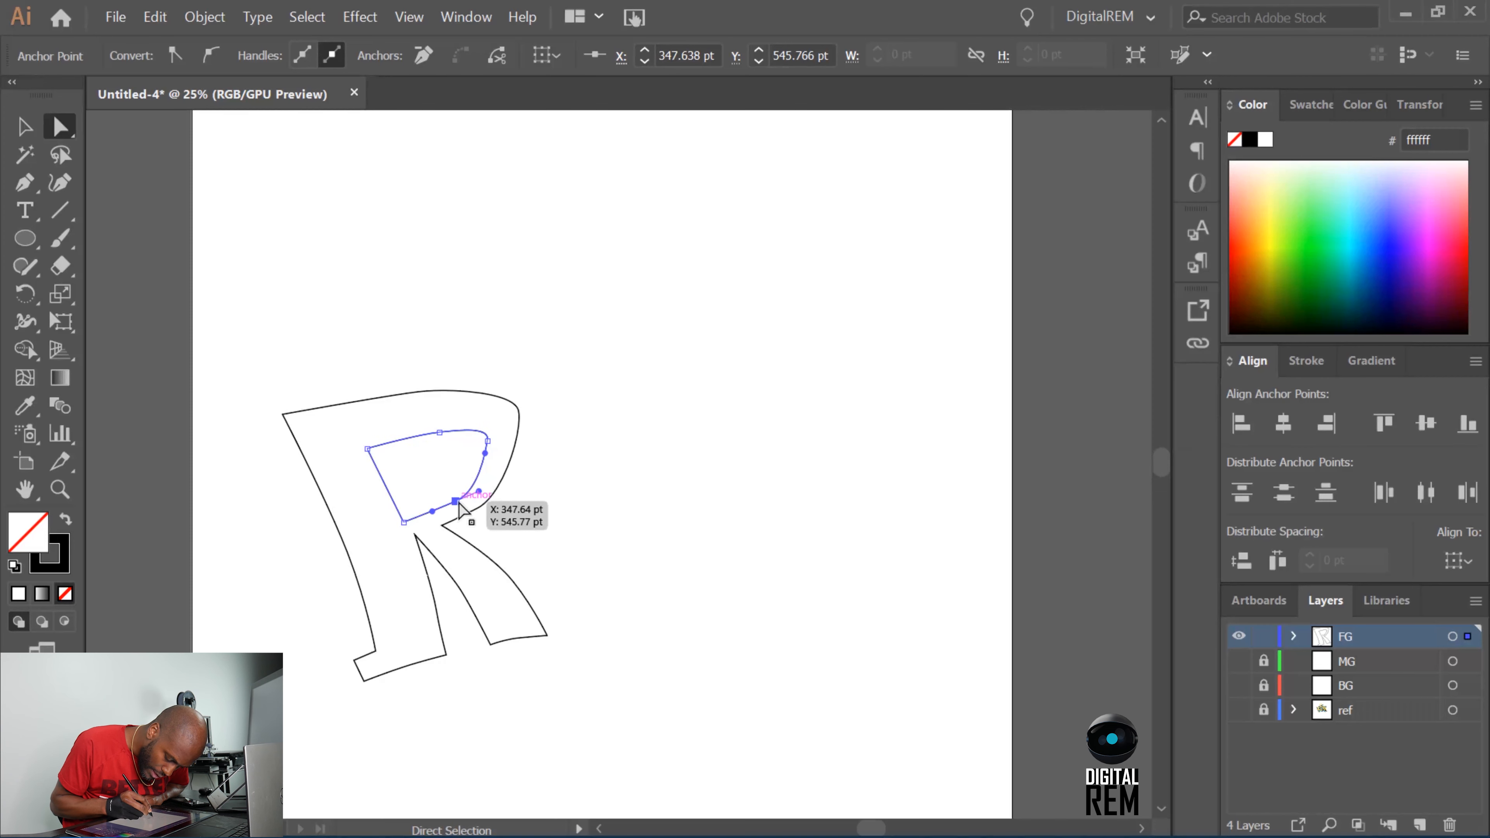
{"action": "left_click", "coordinate": [25, 182]}
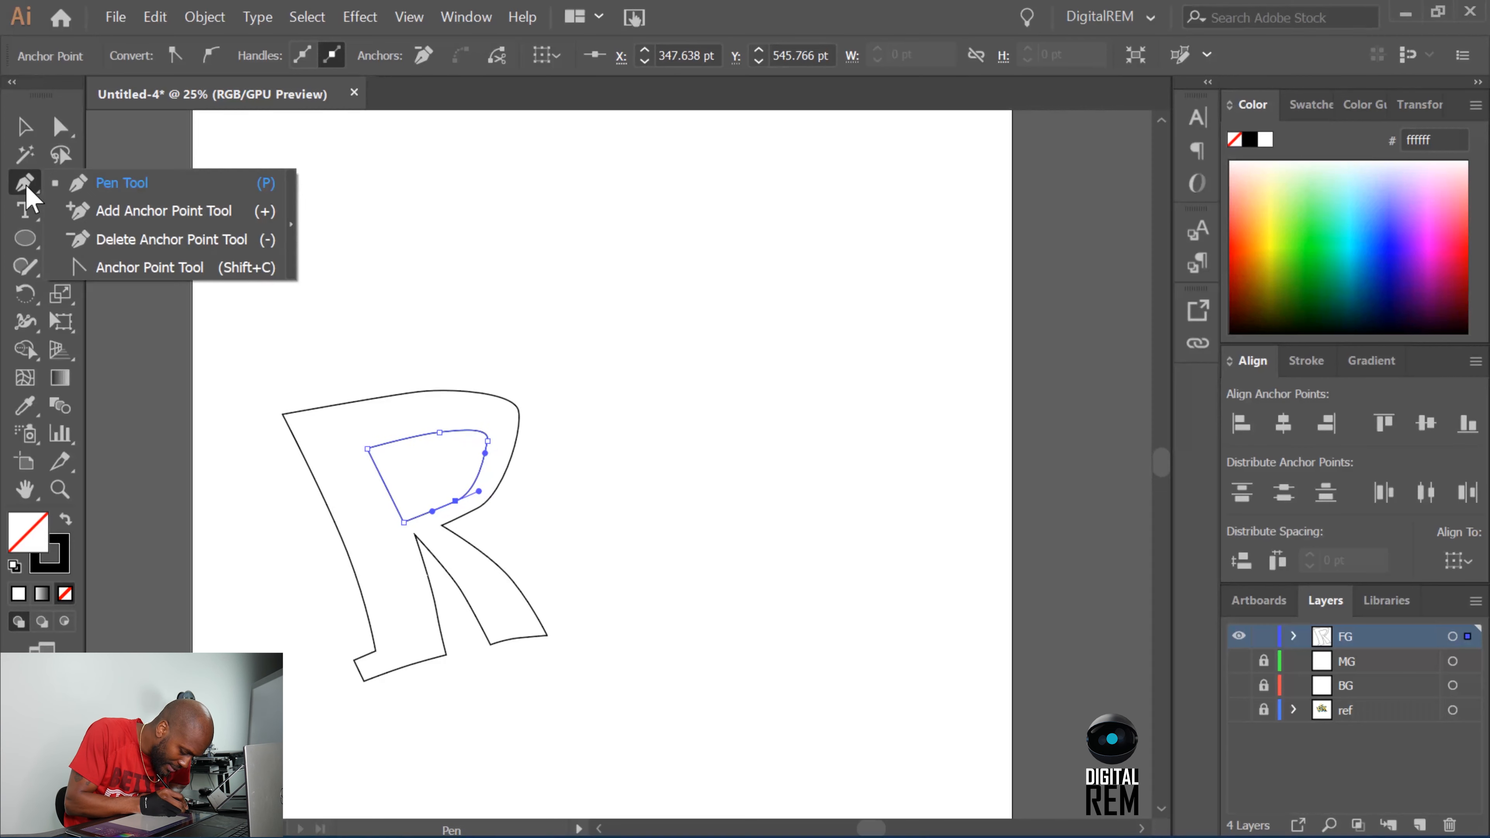
{"action": "left_click", "coordinate": [137, 240]}
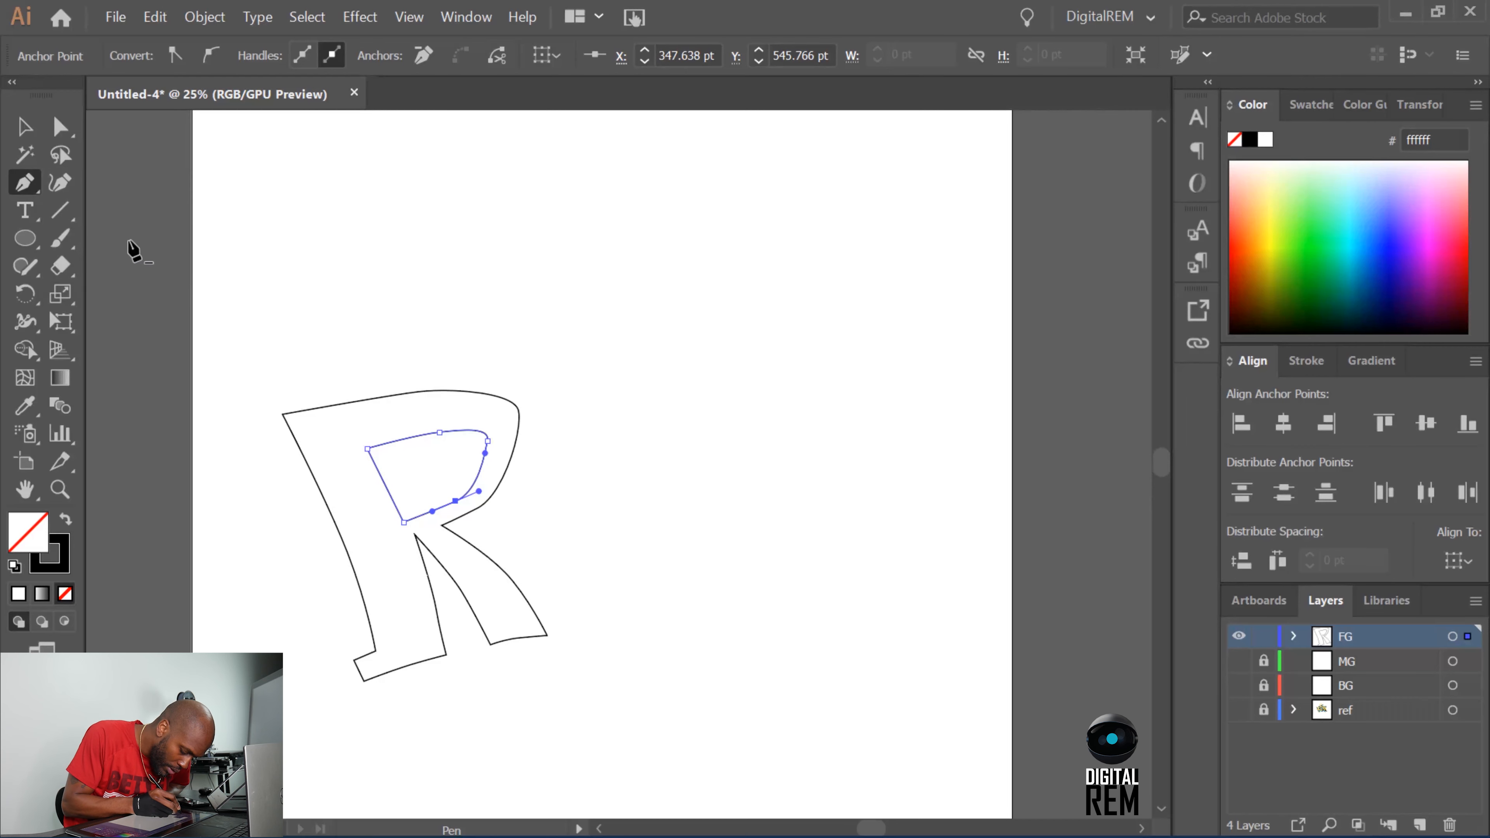
{"action": "left_click", "coordinate": [456, 500]}
{"action": "left_click", "coordinate": [21, 183]}
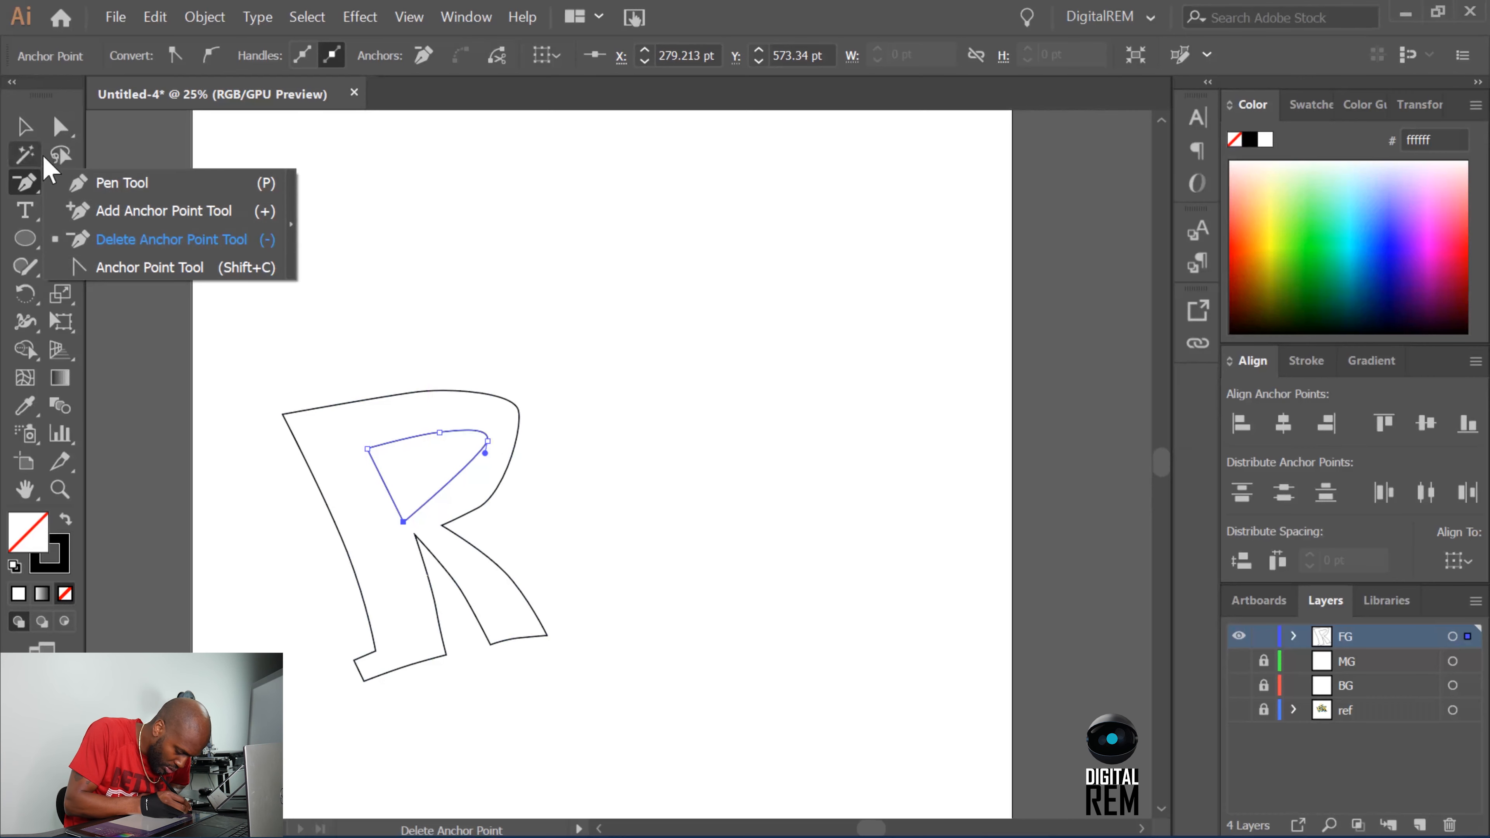
{"action": "left_click", "coordinate": [59, 128]}
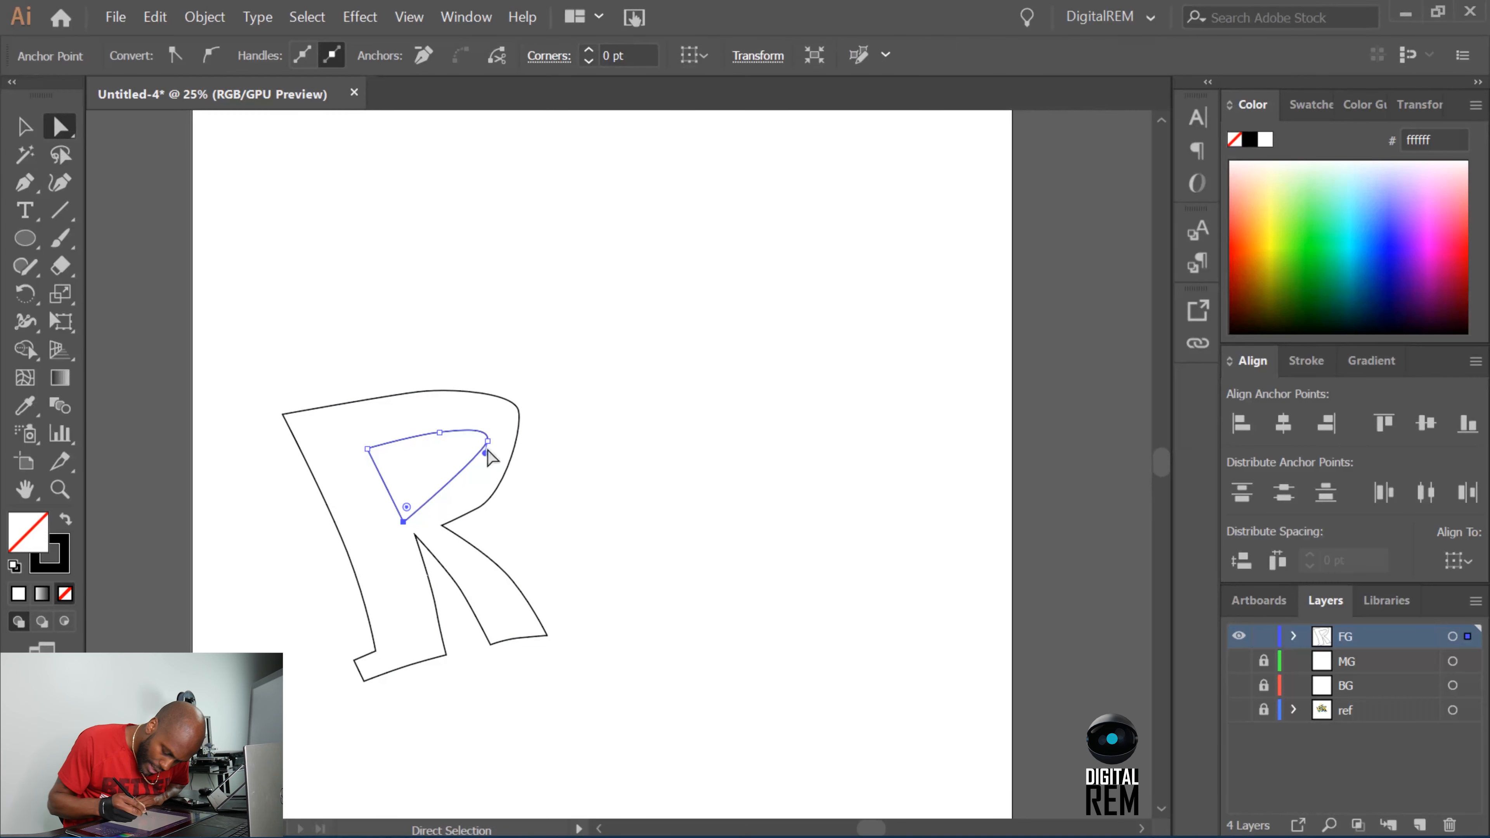
{"action": "left_click_drag", "start_coordinate": [485, 453], "coordinate": [485, 498]}
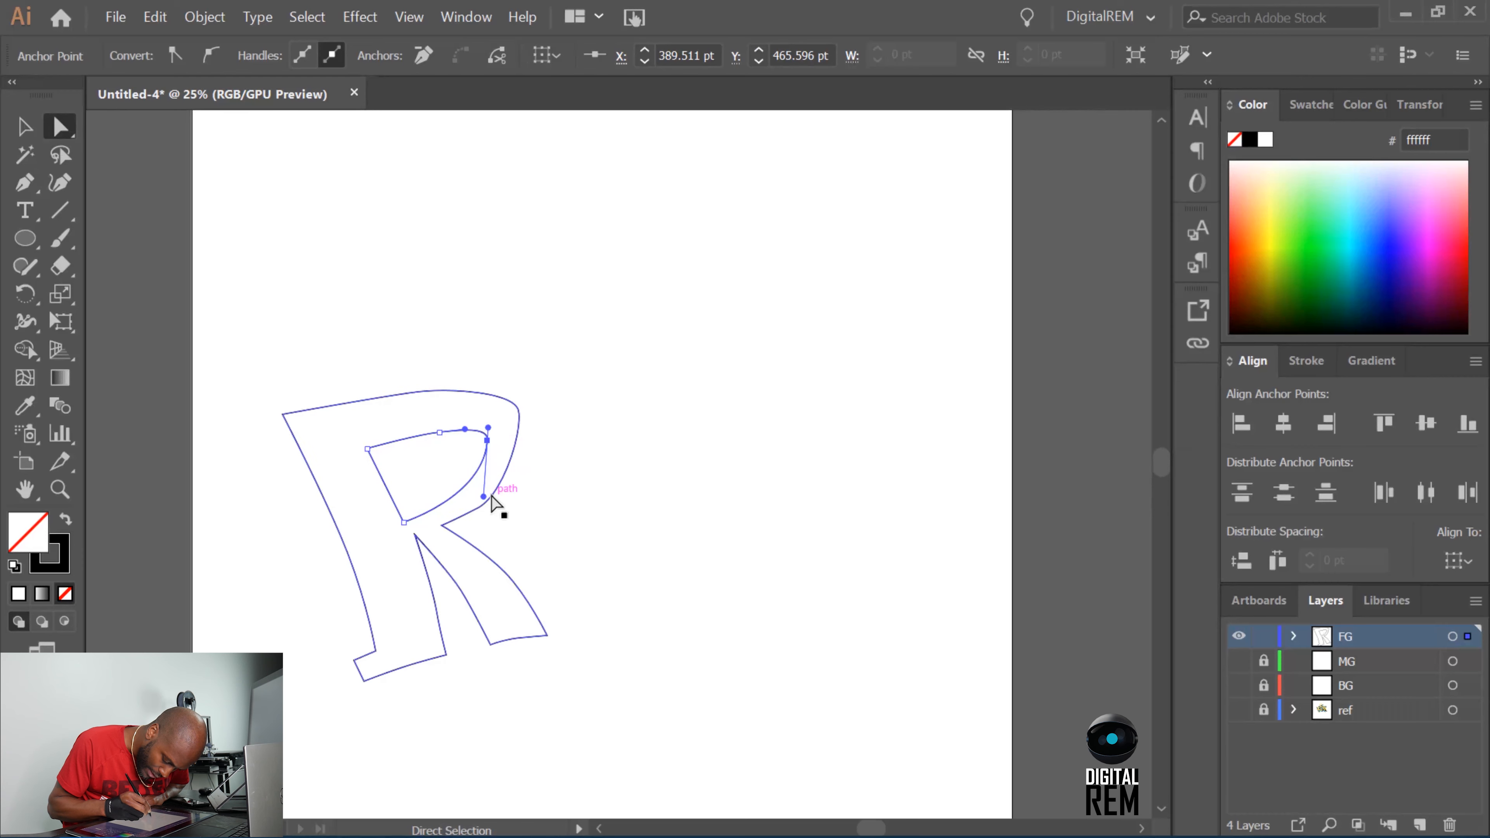
Delete the lower bowl anchor of the R's outer outline and reshape the bowl into a smooth curve down to the notch.
{"action": "left_click", "coordinate": [492, 497]}
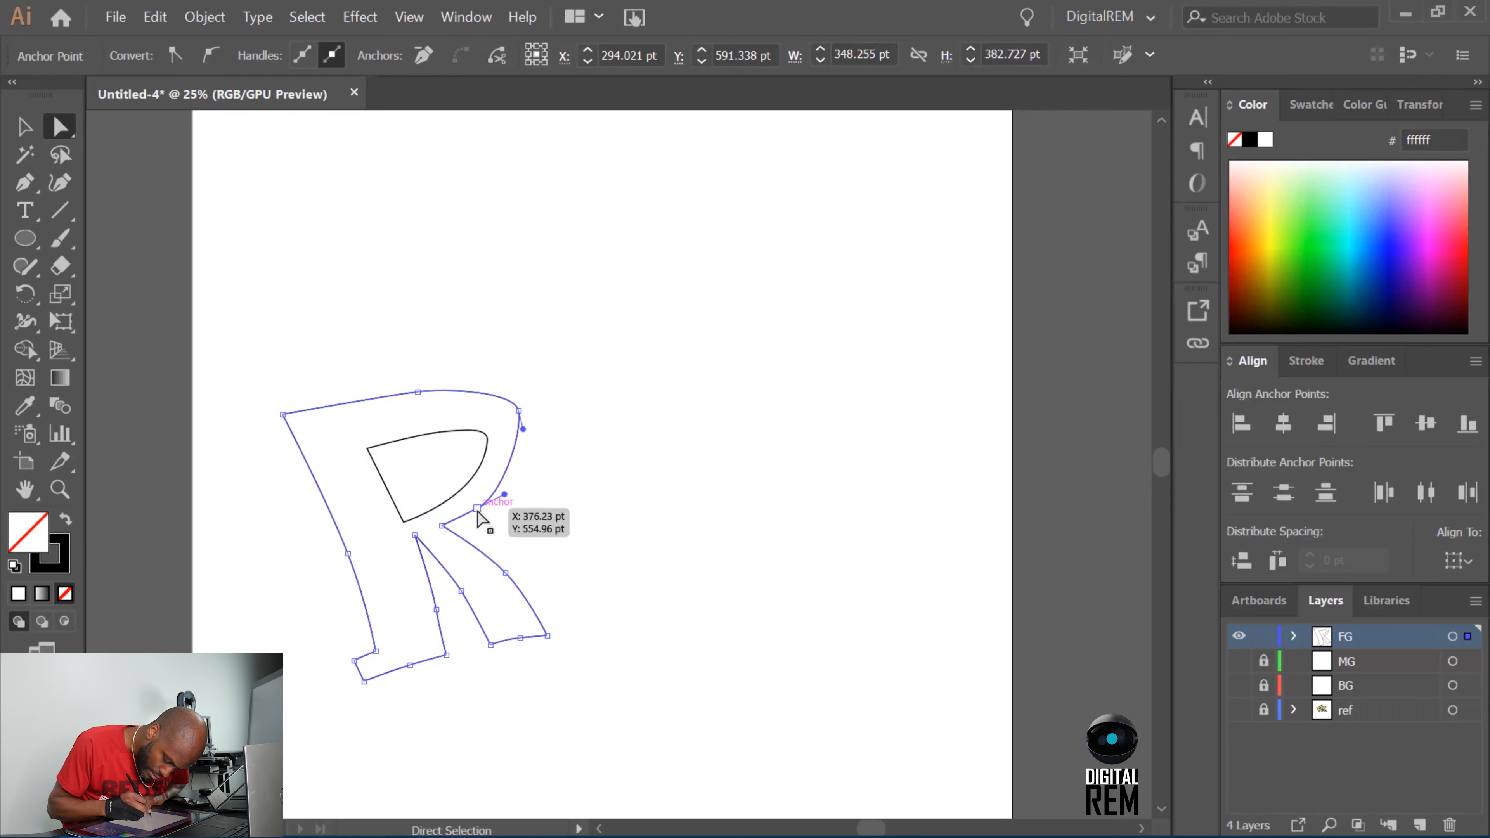
{"action": "key", "text": "p"}
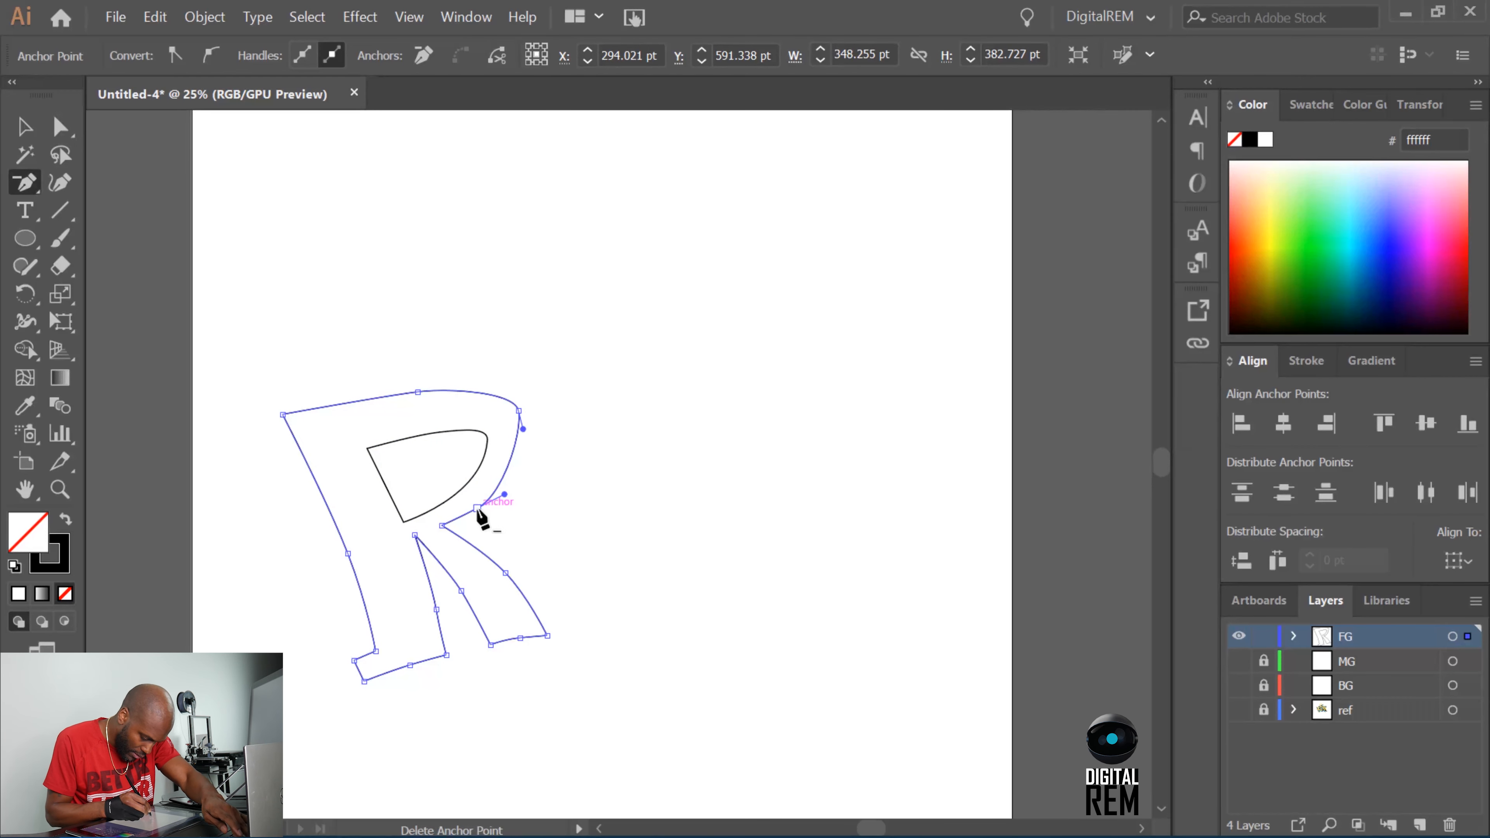
{"action": "left_click", "coordinate": [479, 508]}
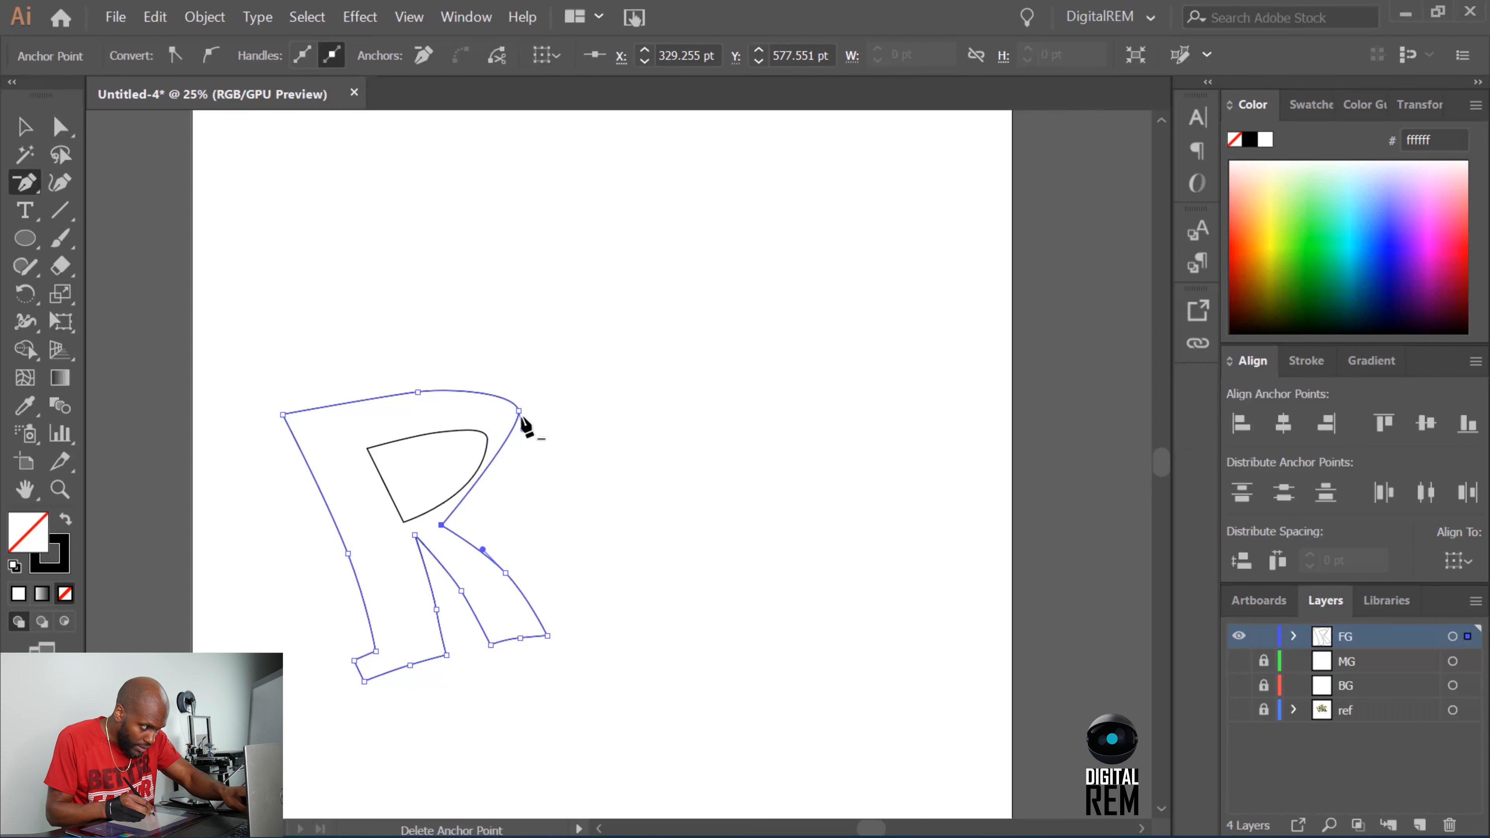
{"action": "key", "text": "a"}
{"action": "left_click_drag", "start_coordinate": [523, 432], "coordinate": [531, 489]}
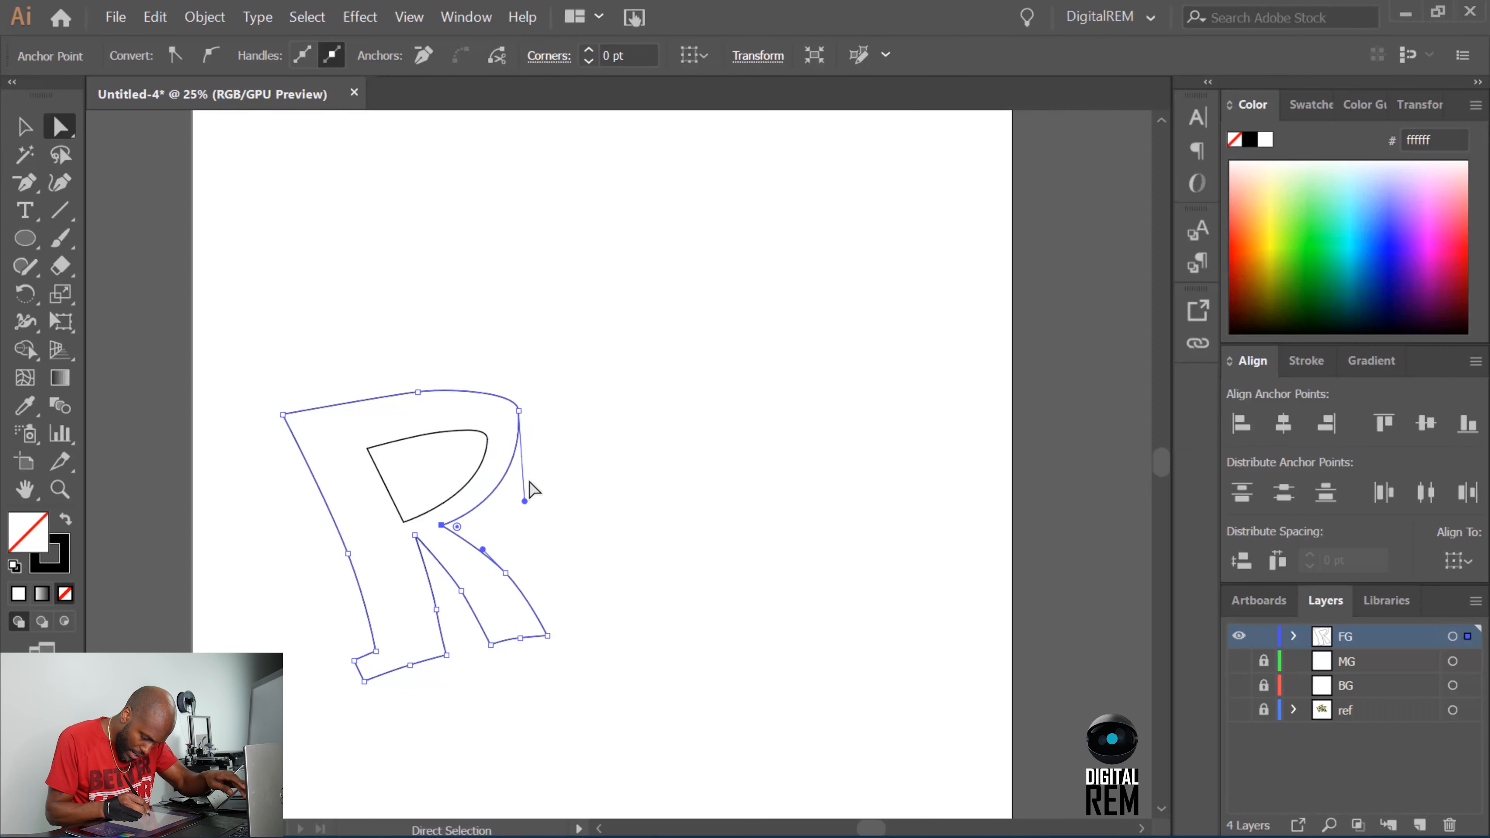
{"action": "left_click", "coordinate": [518, 410]}
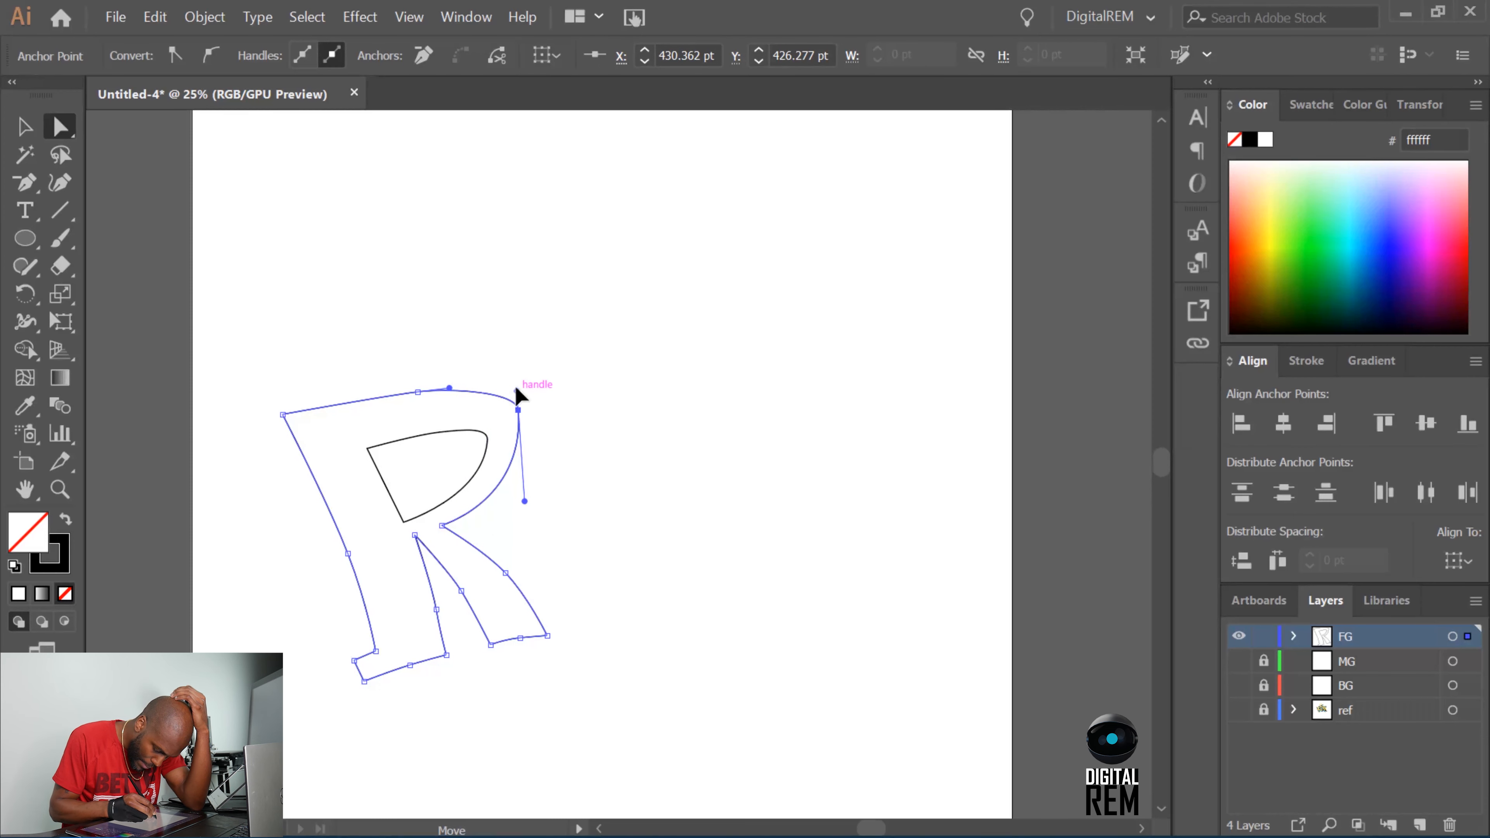
{"action": "left_click_drag", "start_coordinate": [517, 392], "coordinate": [483, 426]}
Adjust the direction handle on the counter's bowl anchor so its curve follows the outer bowl.
{"action": "left_click", "coordinate": [487, 439]}
{"action": "left_click", "coordinate": [487, 440]}
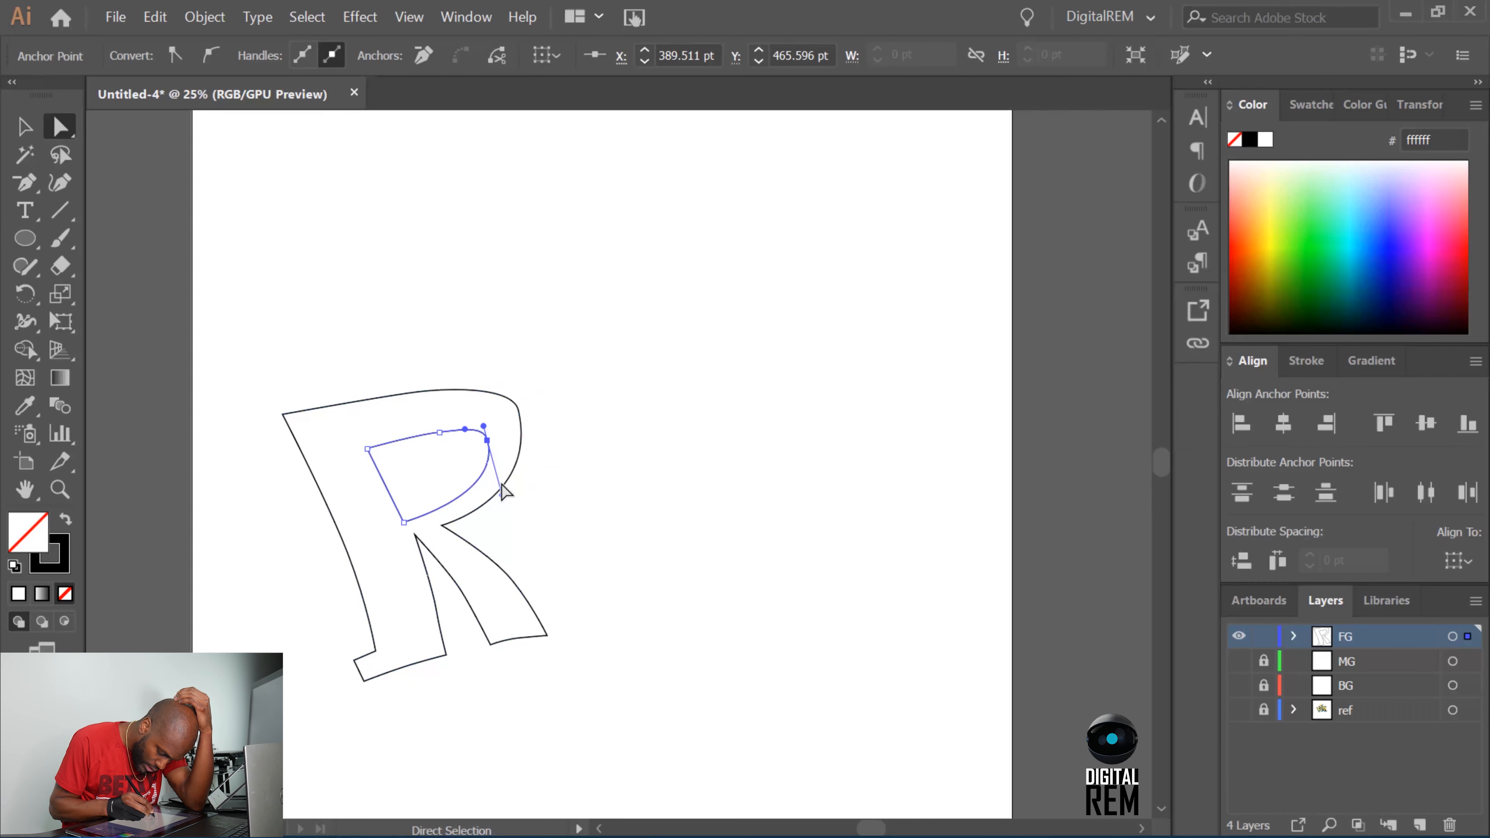
{"action": "left_click_drag", "start_coordinate": [502, 494], "coordinate": [489, 491]}
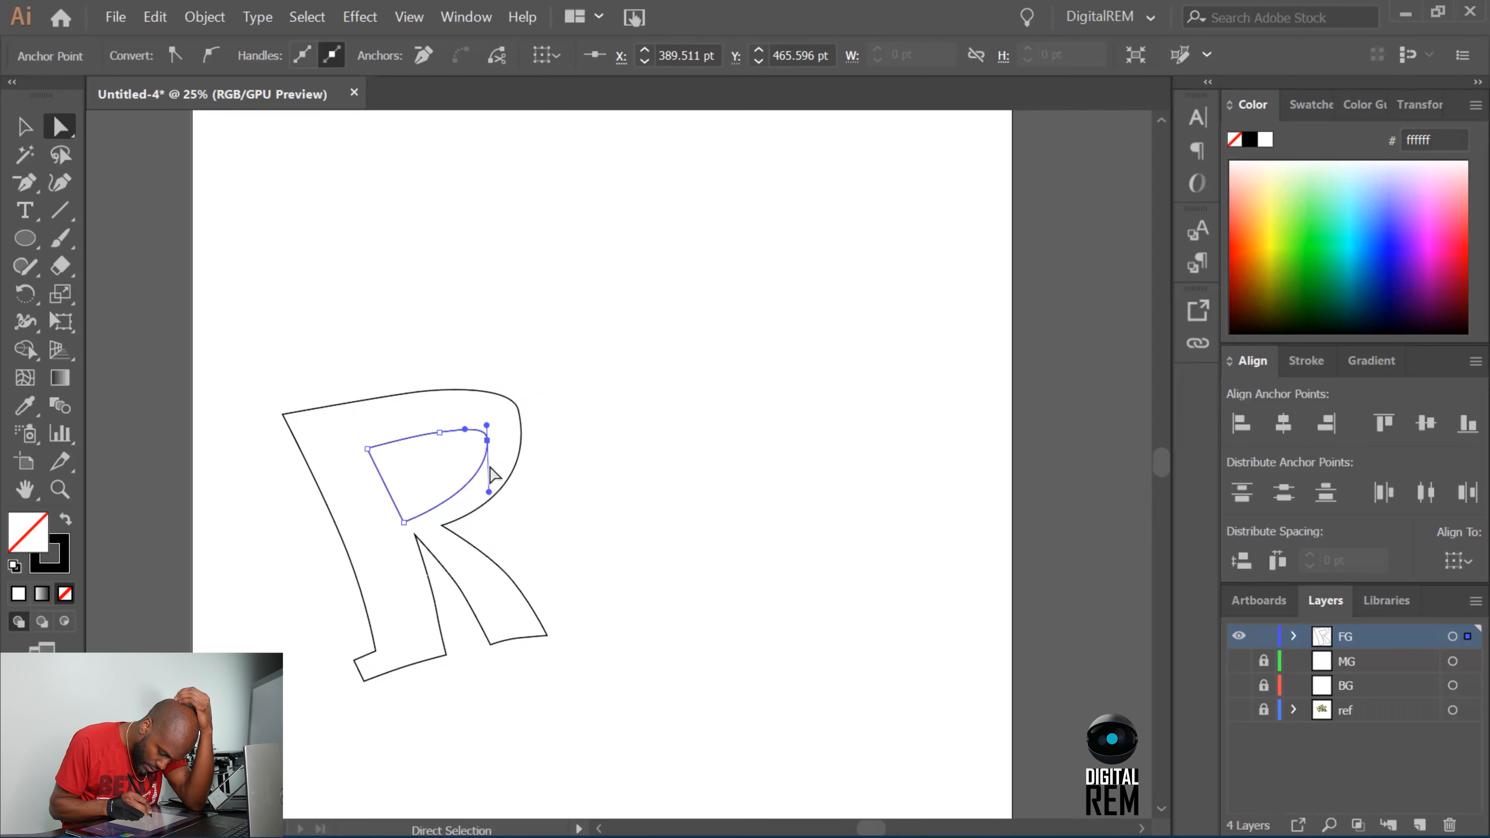
Nudge the R's upper-left corner slightly inward and fine-tune the anchors along the stem's outer edge down to the foot.
{"action": "left_click", "coordinate": [405, 397]}
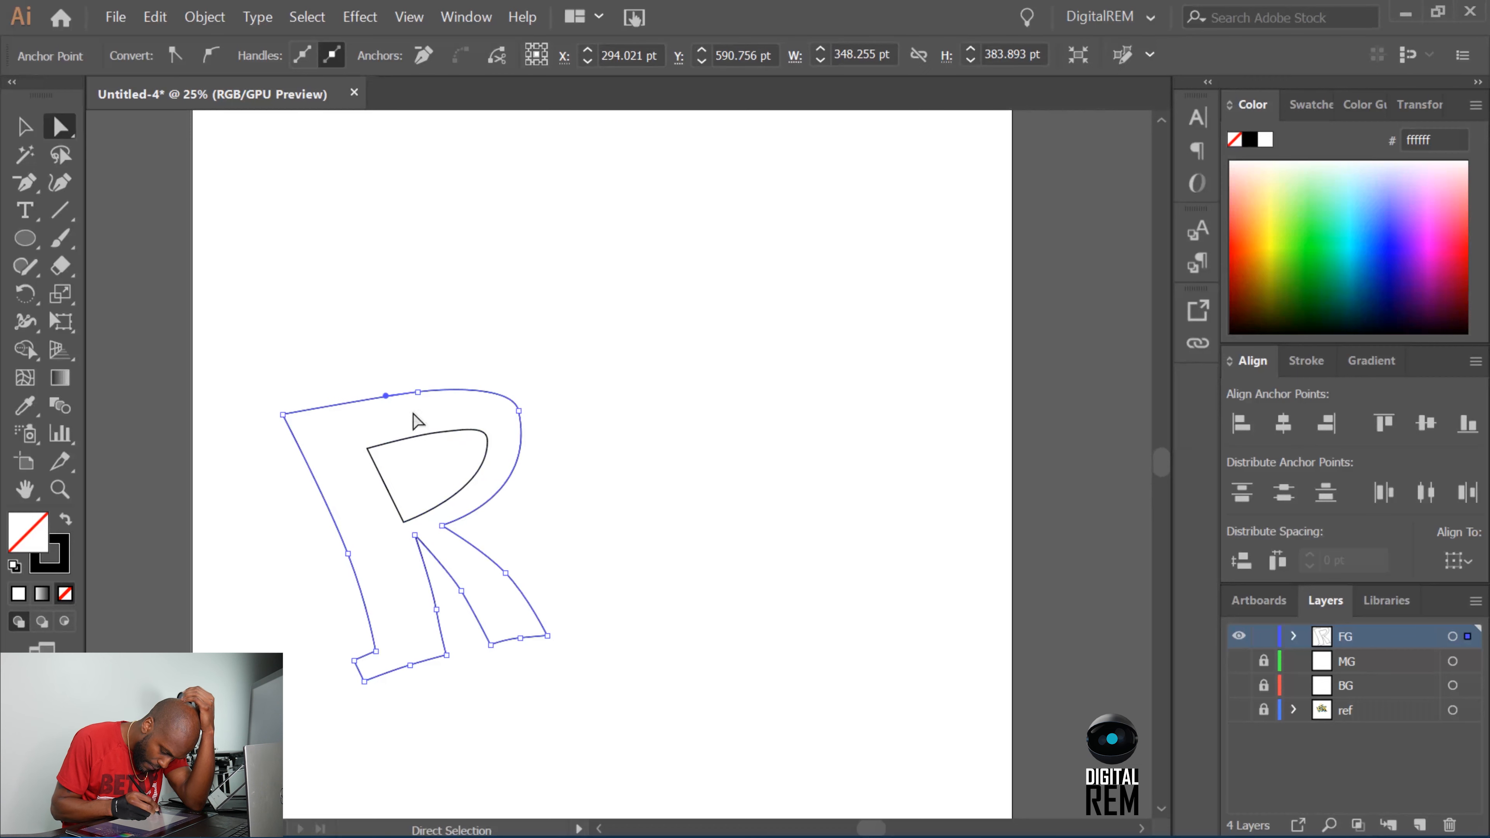
{"action": "left_click", "coordinate": [282, 415]}
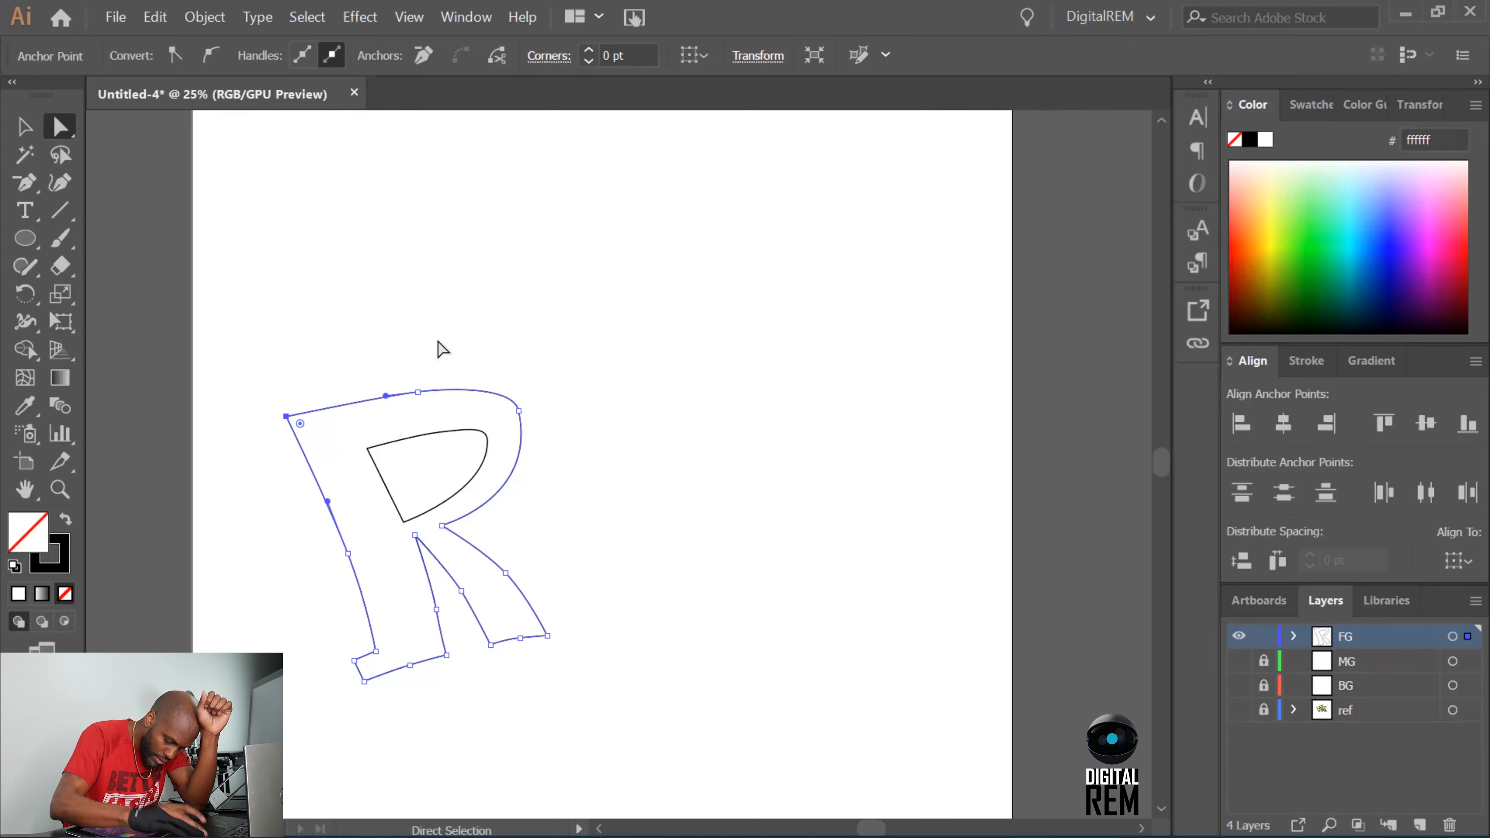
{"action": "left_click", "coordinate": [347, 553]}
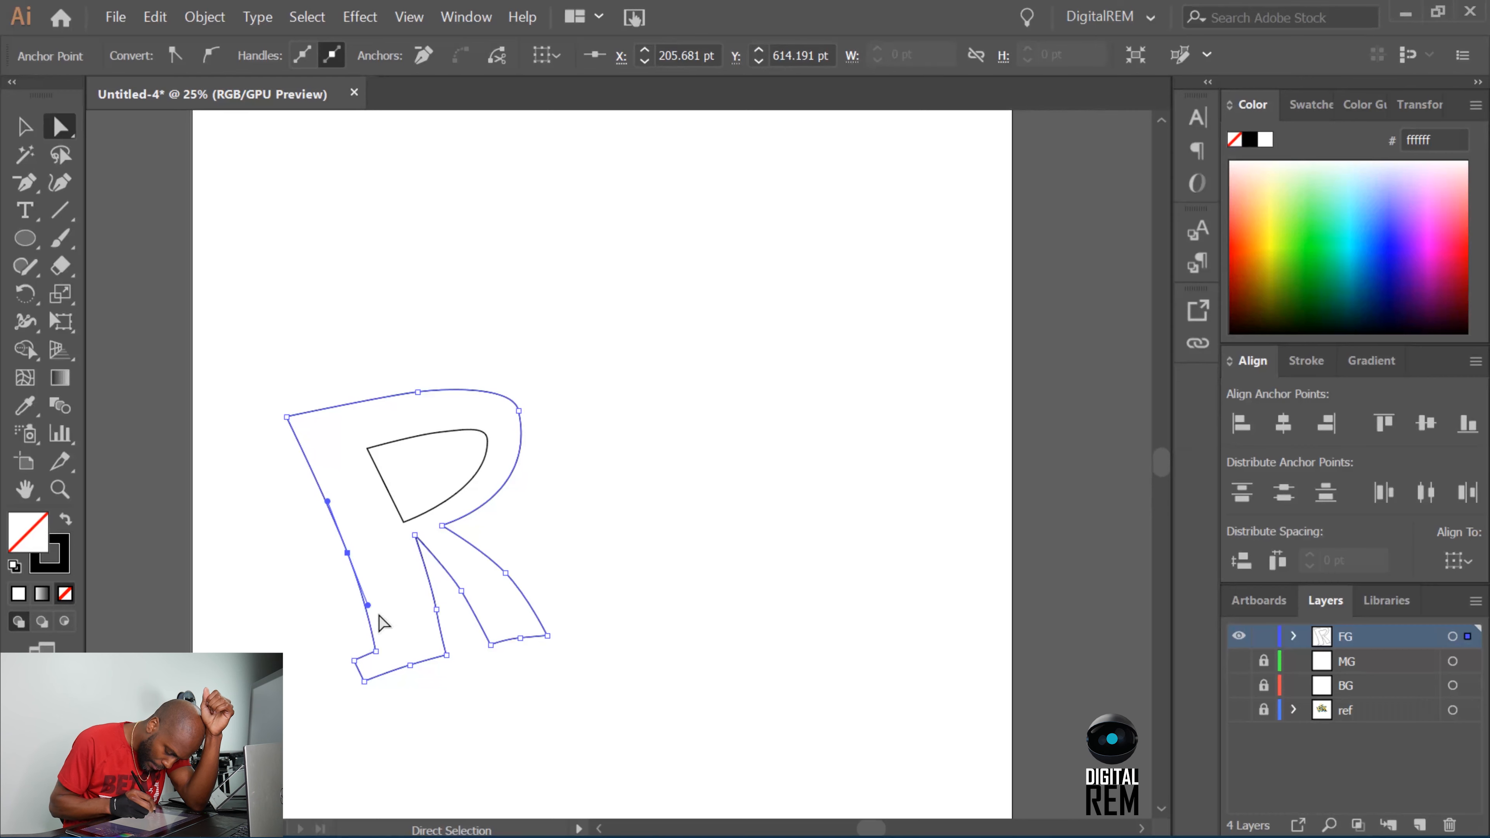
{"action": "left_click", "coordinate": [376, 650]}
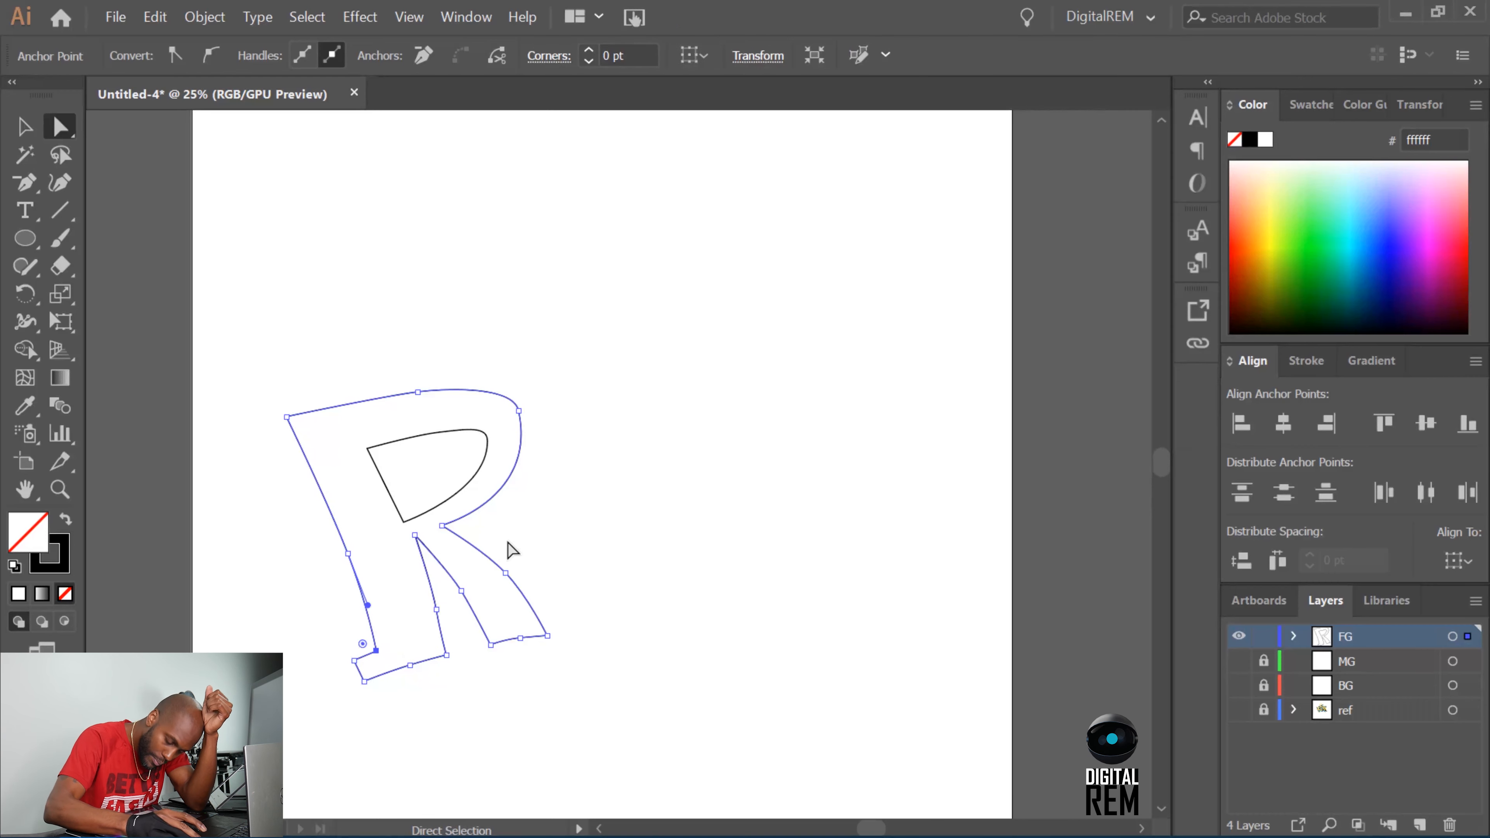
Refine the curve along the base of the R's stem, and adjust the foot's inner corner and the leg's bottom middle anchor.
{"action": "left_click", "coordinate": [412, 684]}
{"action": "left_click", "coordinate": [410, 665]}
{"action": "left_click_drag", "start_coordinate": [392, 670], "coordinate": [387, 673]}
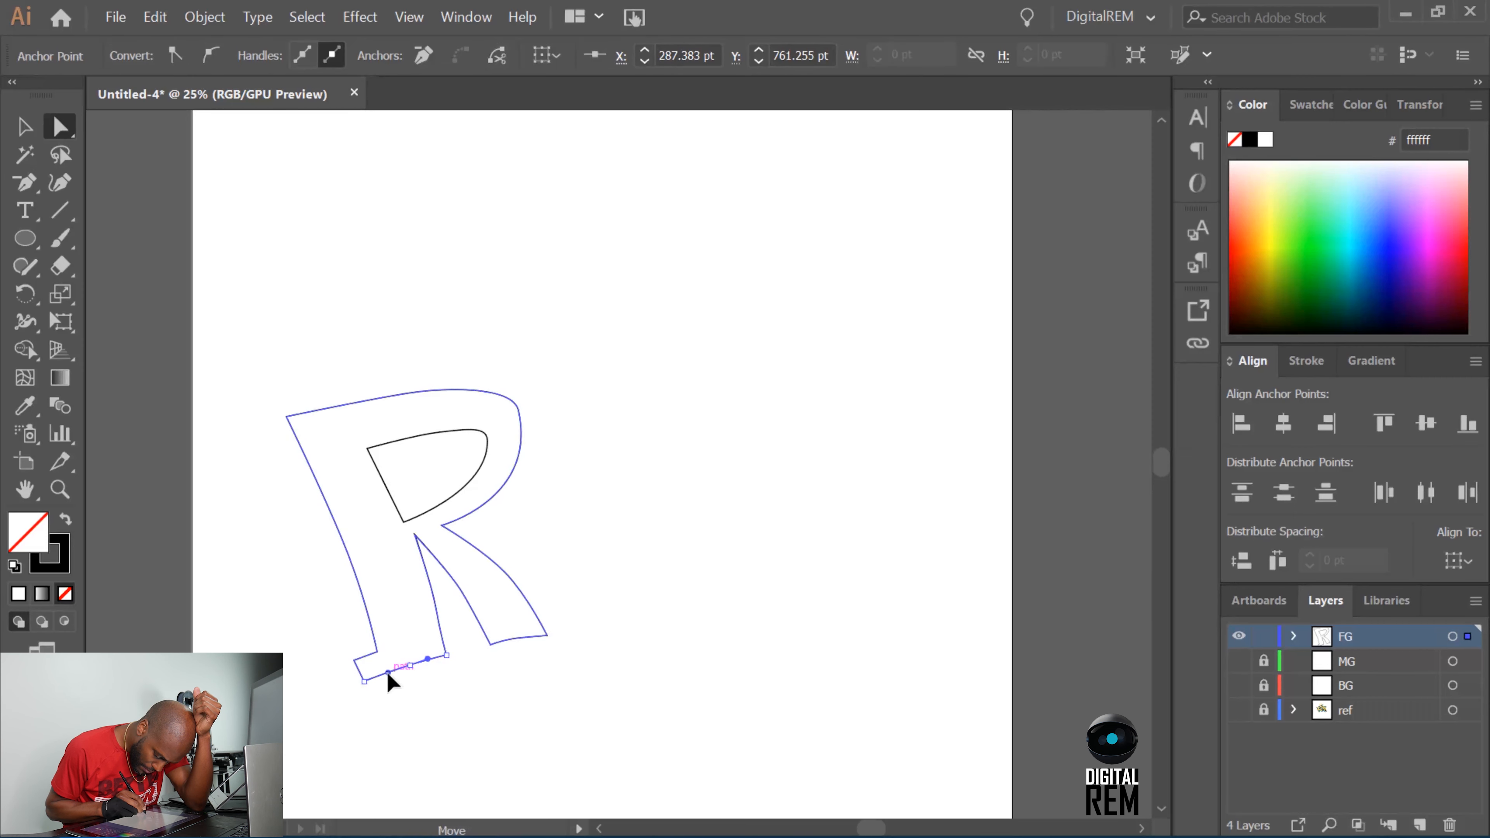
{"action": "left_click", "coordinate": [455, 666]}
{"action": "left_click", "coordinate": [447, 656]}
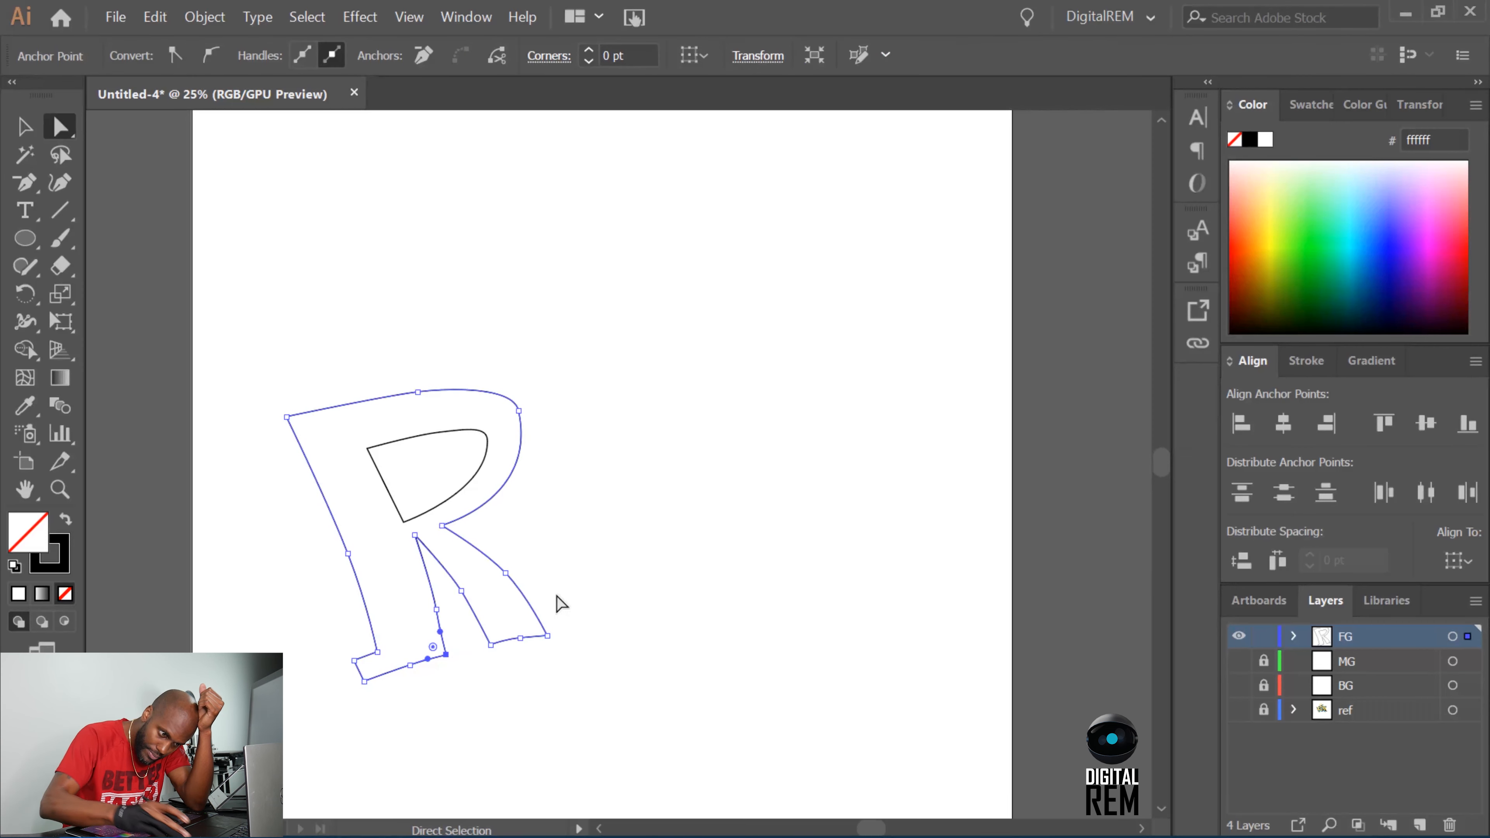
{"action": "left_click", "coordinate": [520, 639]}
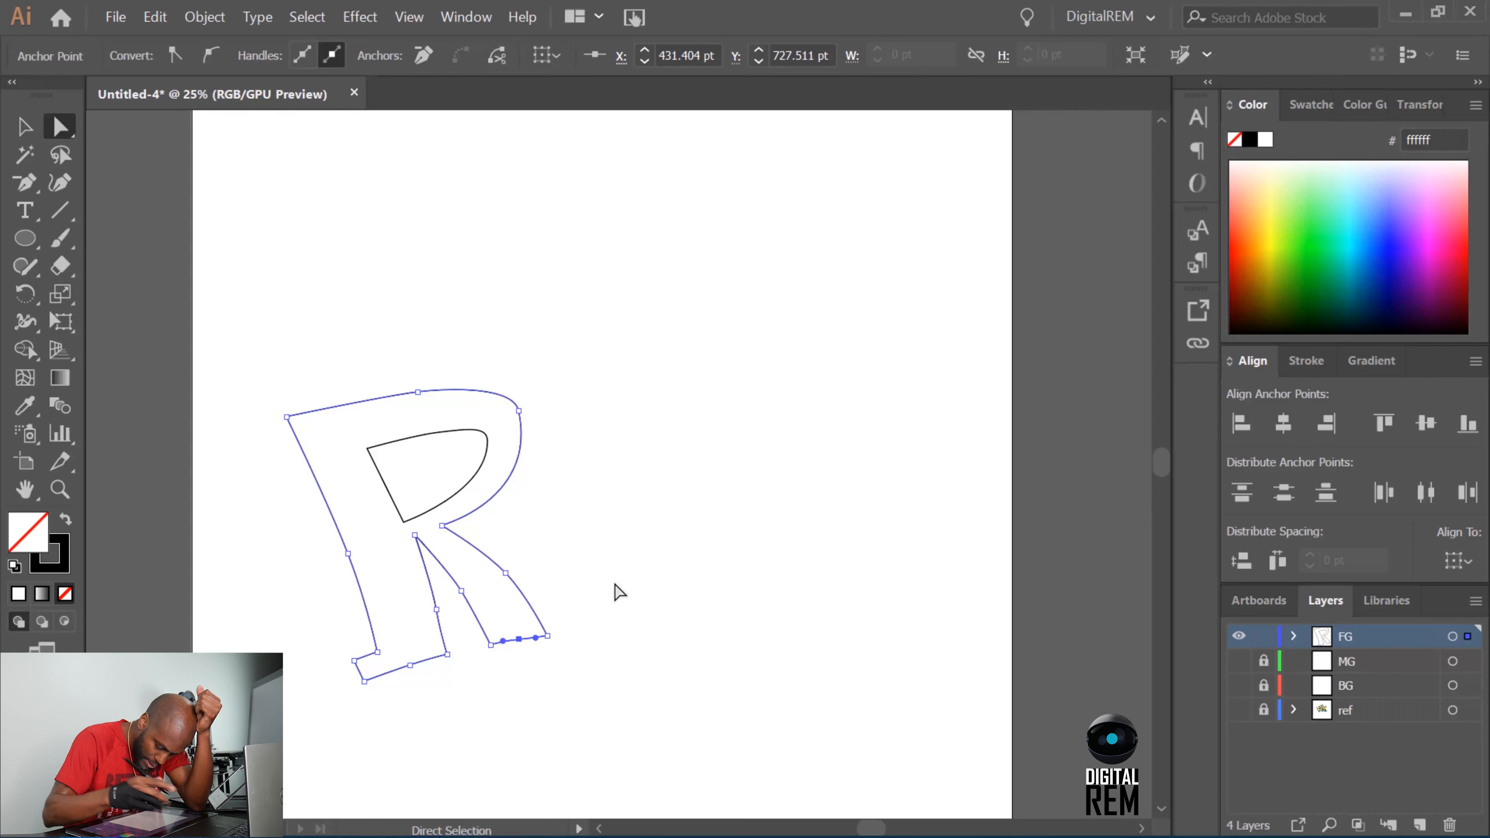
Shift the anchor on the R's outer bowl slightly down and adjust its direction handles to round the bowl.
{"action": "left_click_drag", "start_coordinate": [519, 412], "coordinate": [539, 506]}
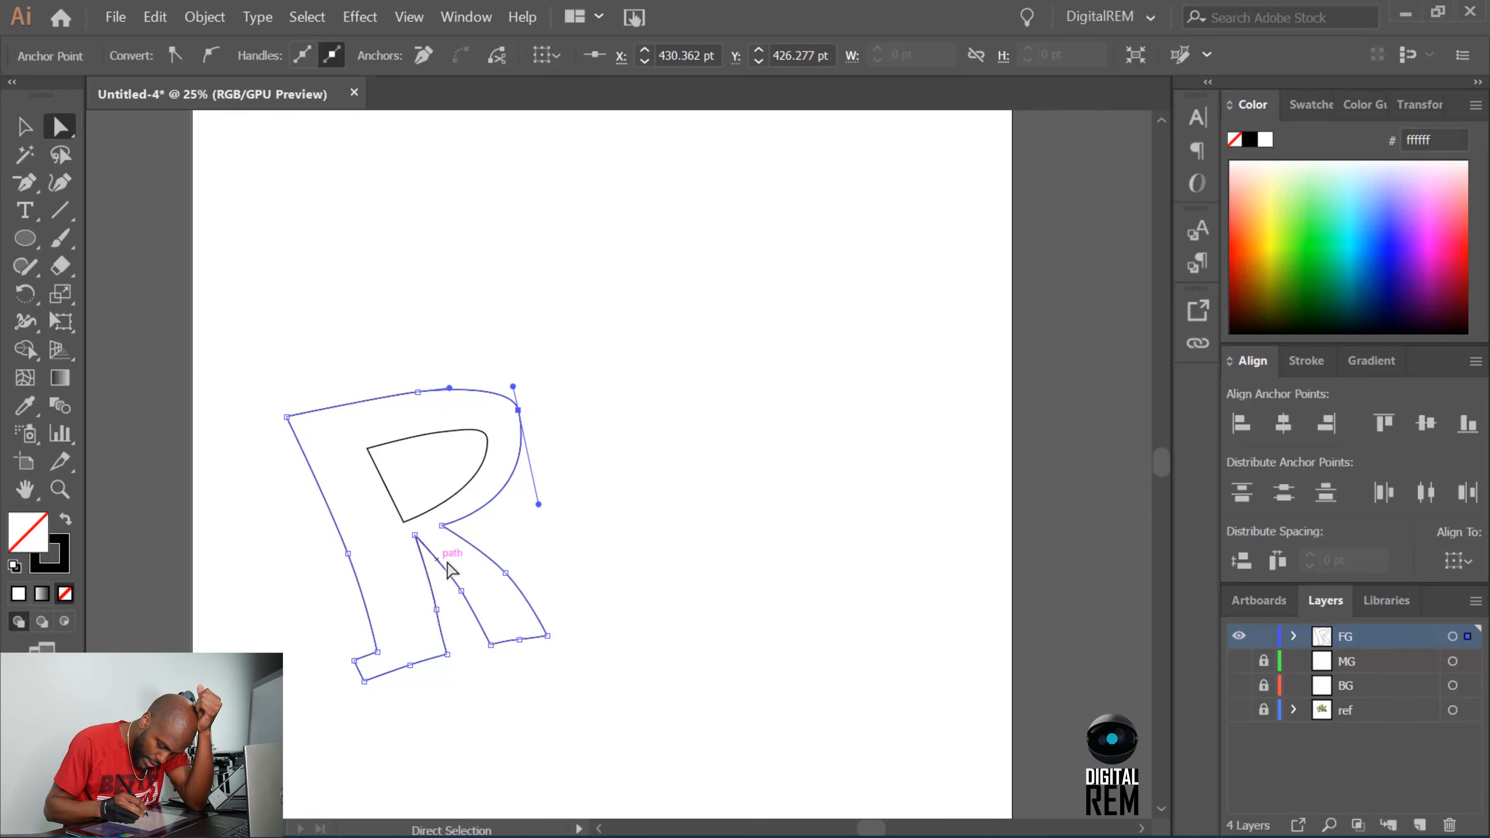
{"action": "left_click_drag", "start_coordinate": [506, 572], "coordinate": [475, 614]}
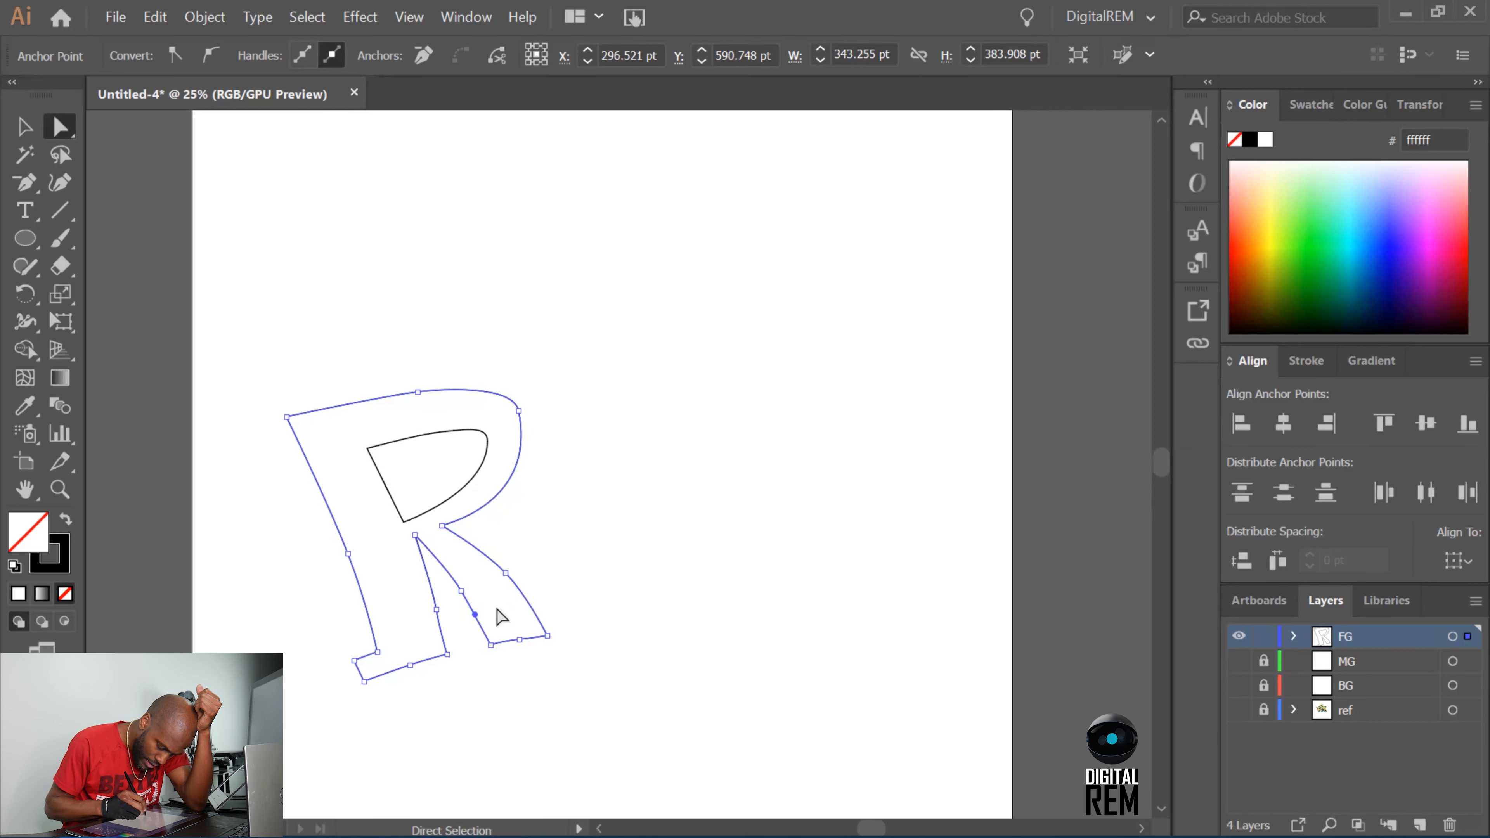
{"action": "left_click", "coordinate": [612, 561]}
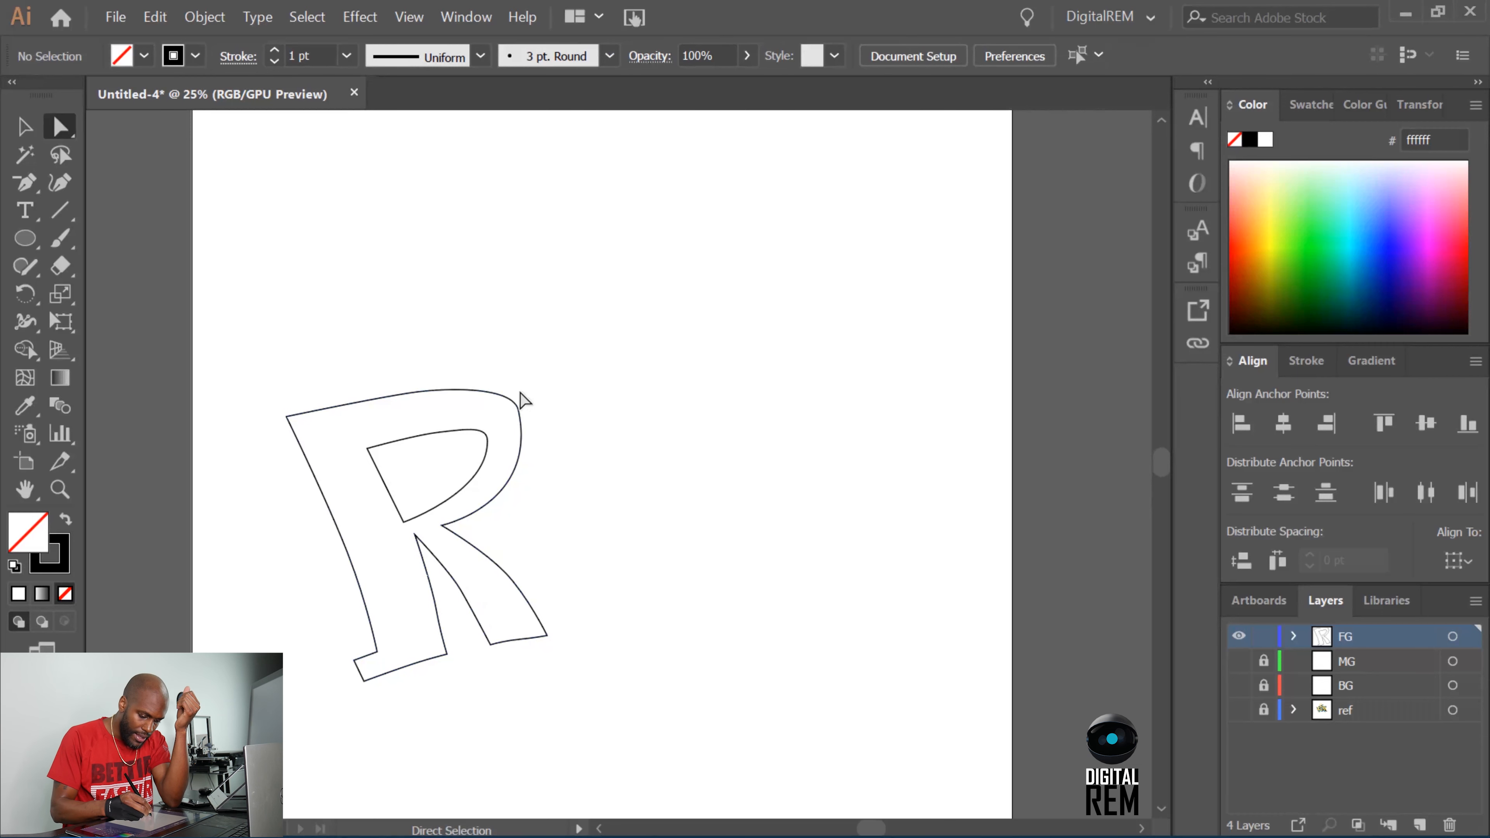
{"action": "left_click", "coordinate": [518, 410]}
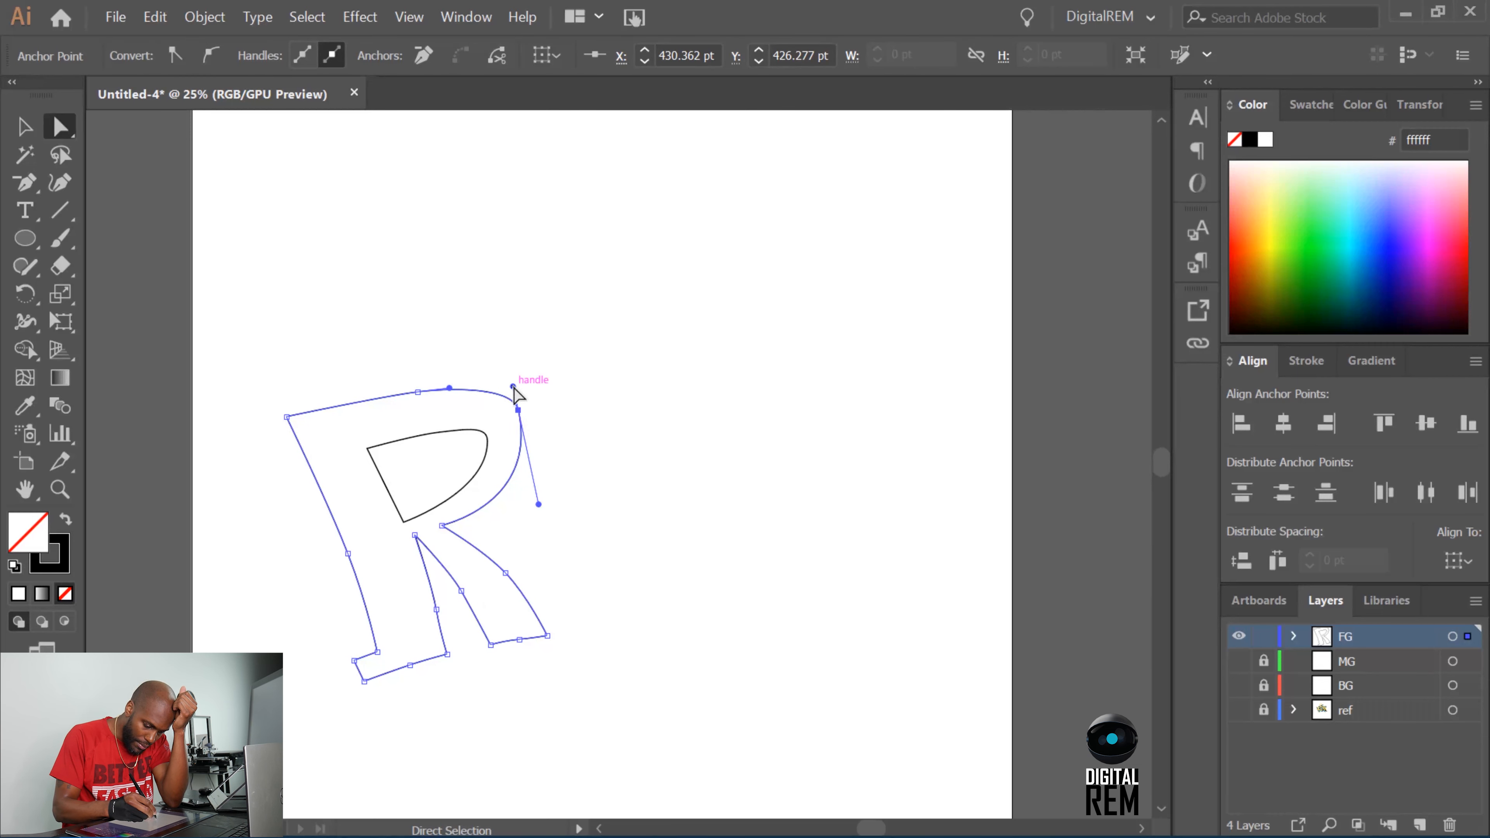
{"action": "left_click_drag", "start_coordinate": [513, 387], "coordinate": [519, 416]}
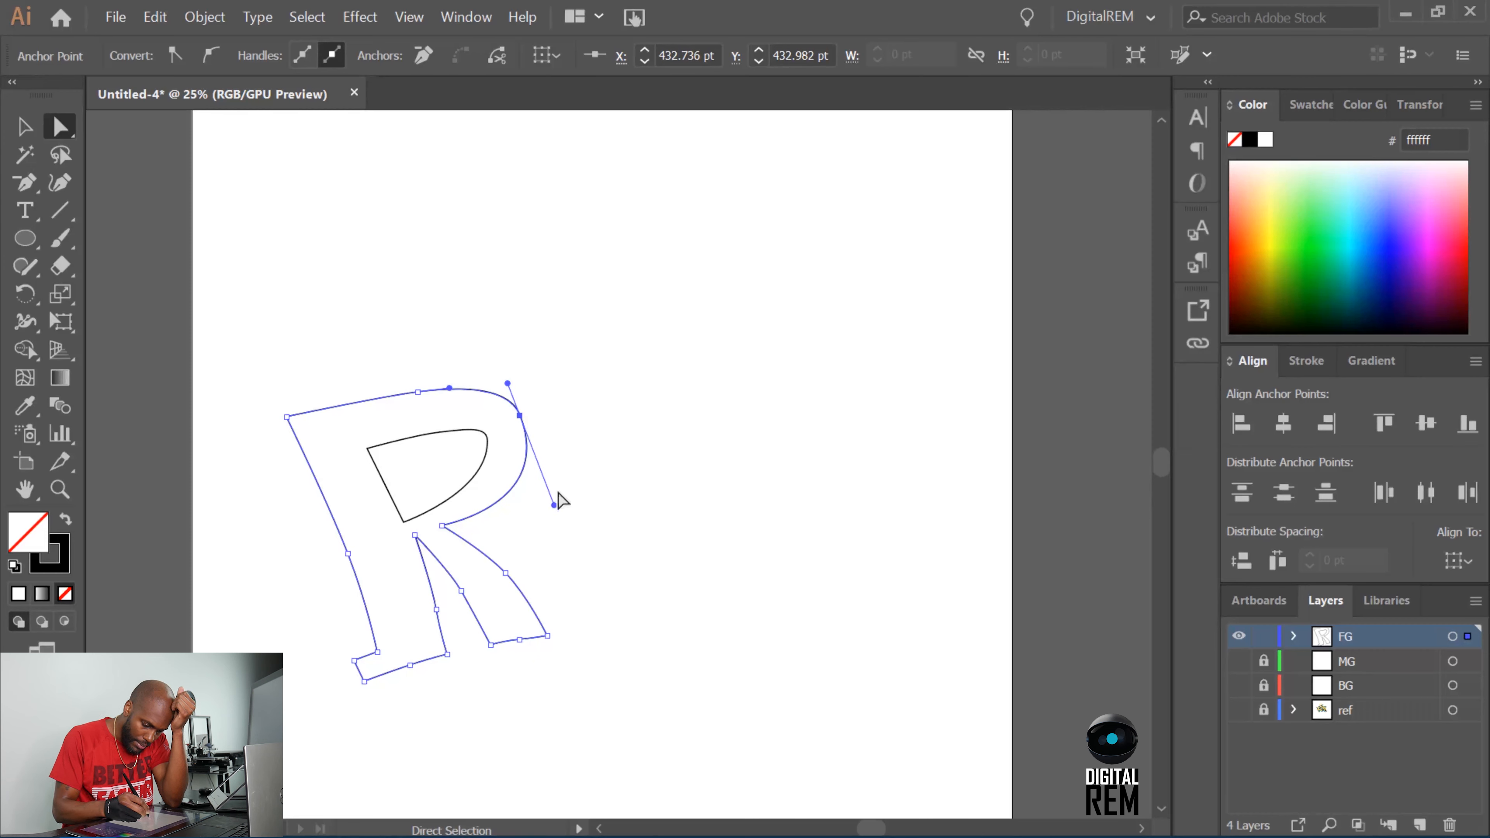
{"action": "left_click", "coordinate": [441, 525]}
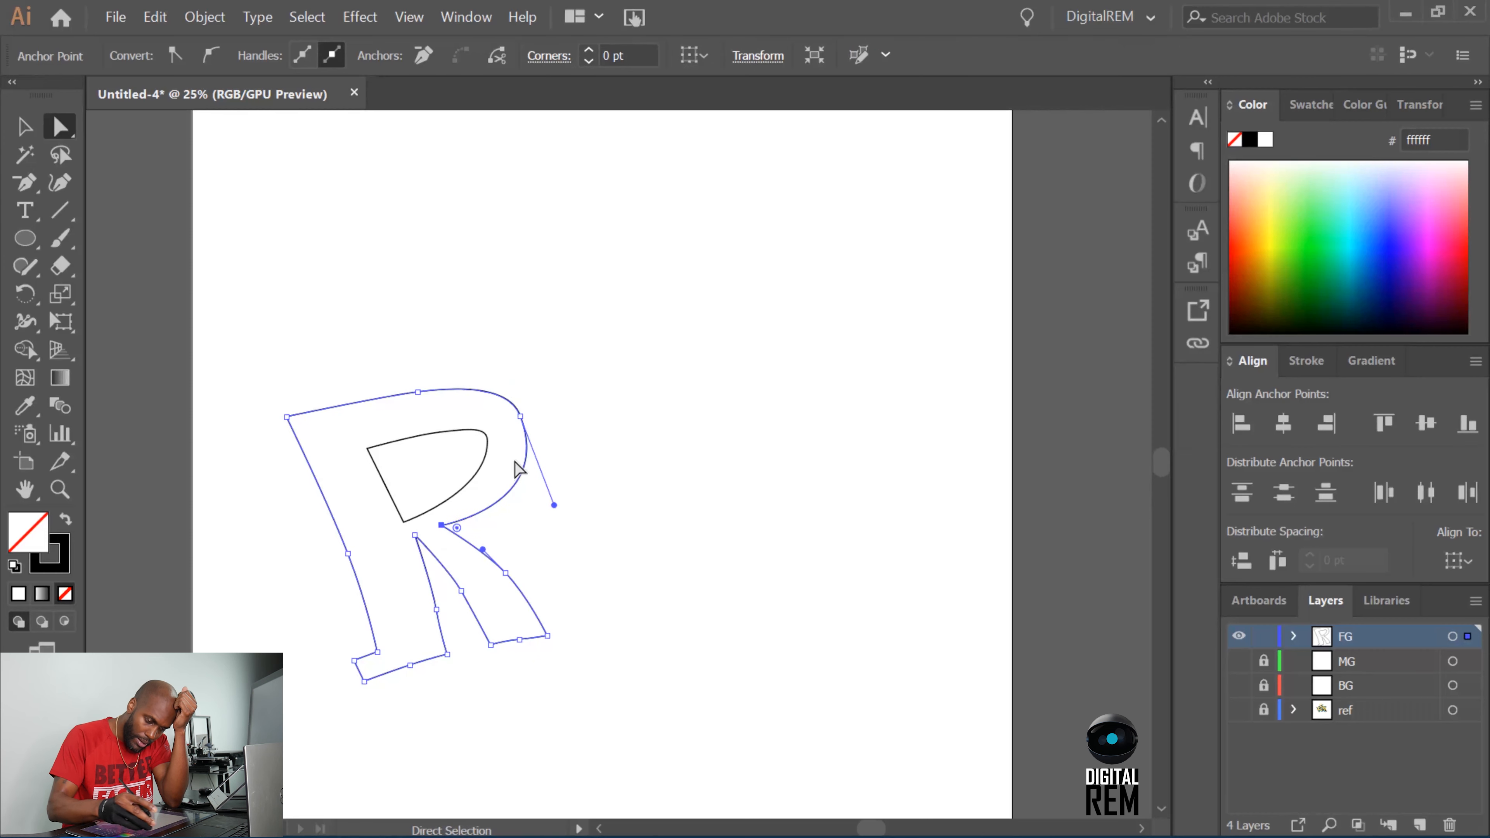
{"action": "left_click_drag", "start_coordinate": [553, 505], "coordinate": [539, 488]}
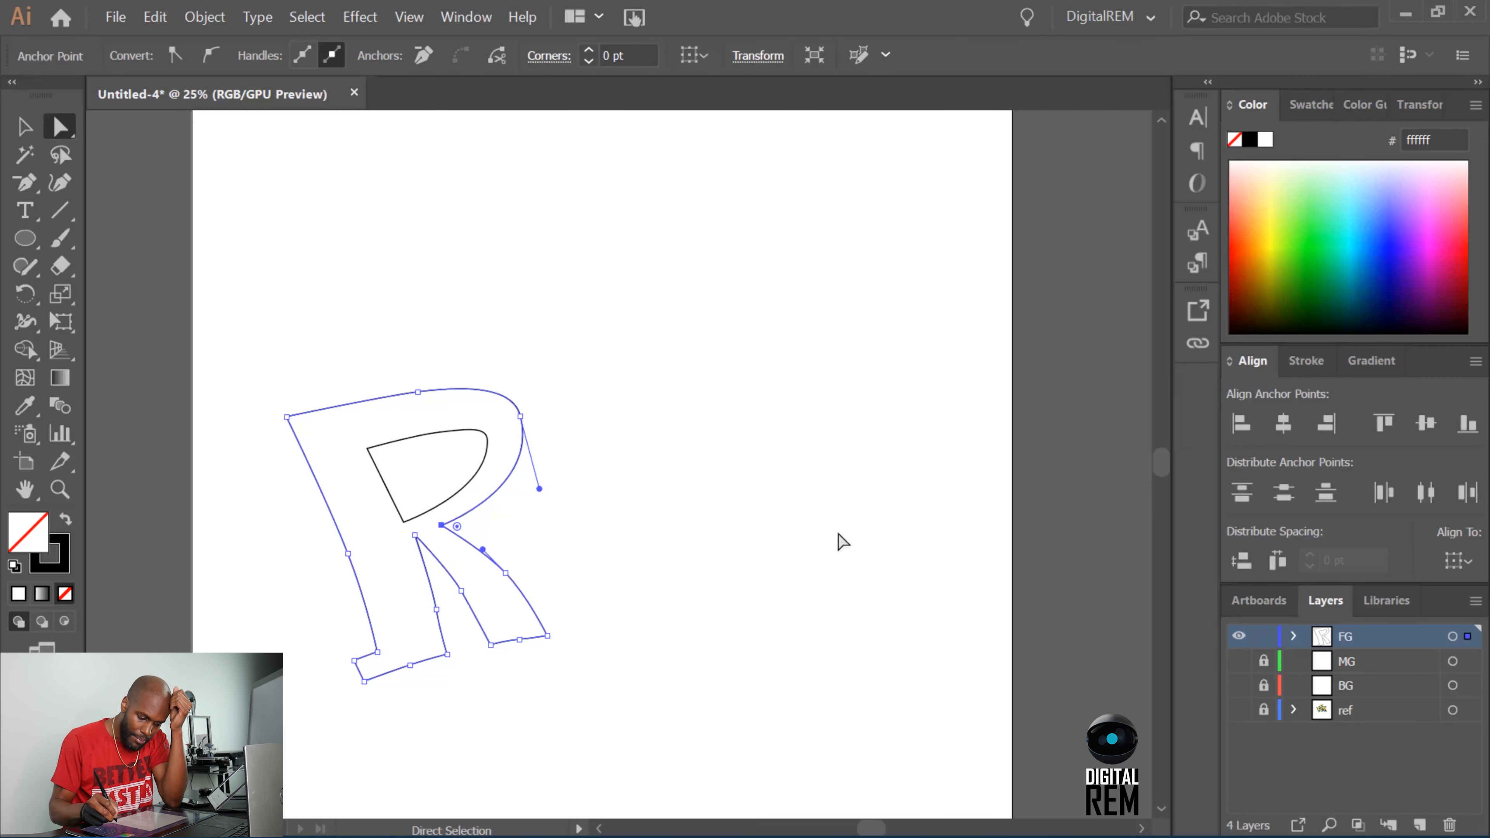
{"action": "left_click", "coordinate": [458, 389]}
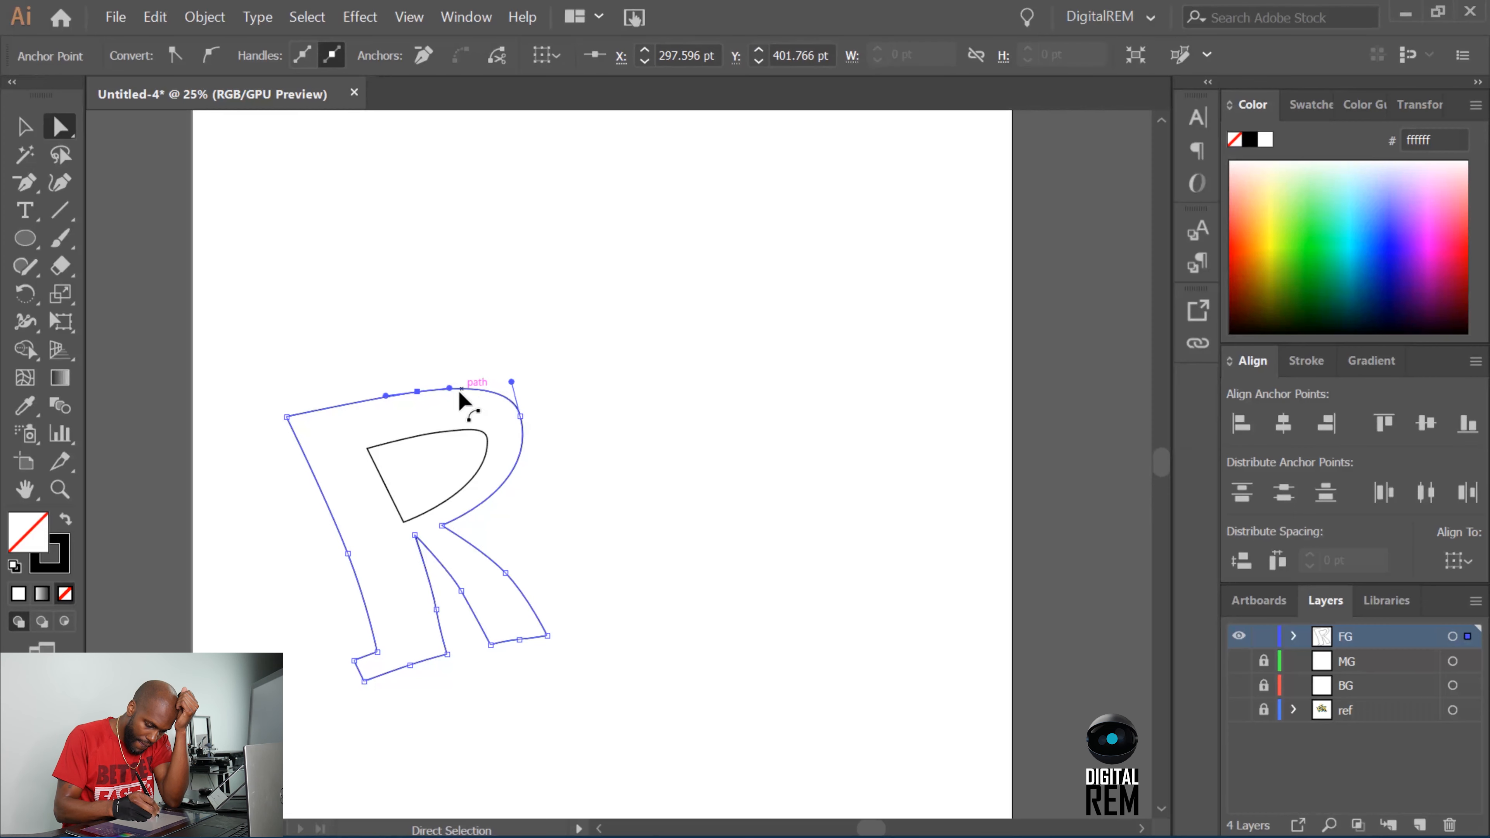
{"action": "left_click", "coordinate": [512, 383]}
Nudge the upper-right anchor of the R's counter slightly down and left, and adjust its handles to match the outer bowl.
{"action": "left_click_drag", "start_coordinate": [511, 381], "coordinate": [485, 422]}
{"action": "left_click", "coordinate": [484, 430]}
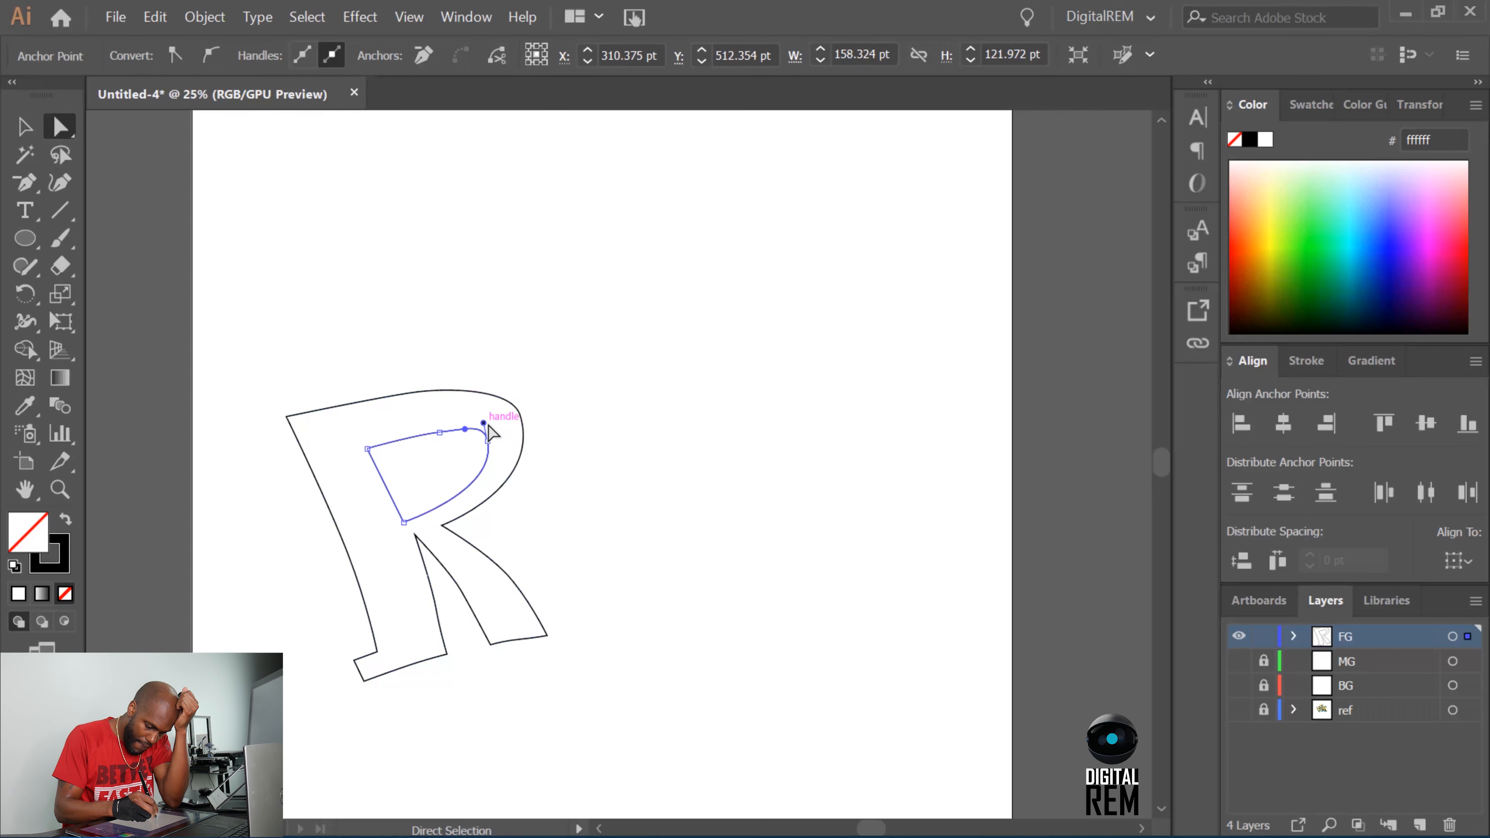
{"action": "left_click", "coordinate": [487, 441]}
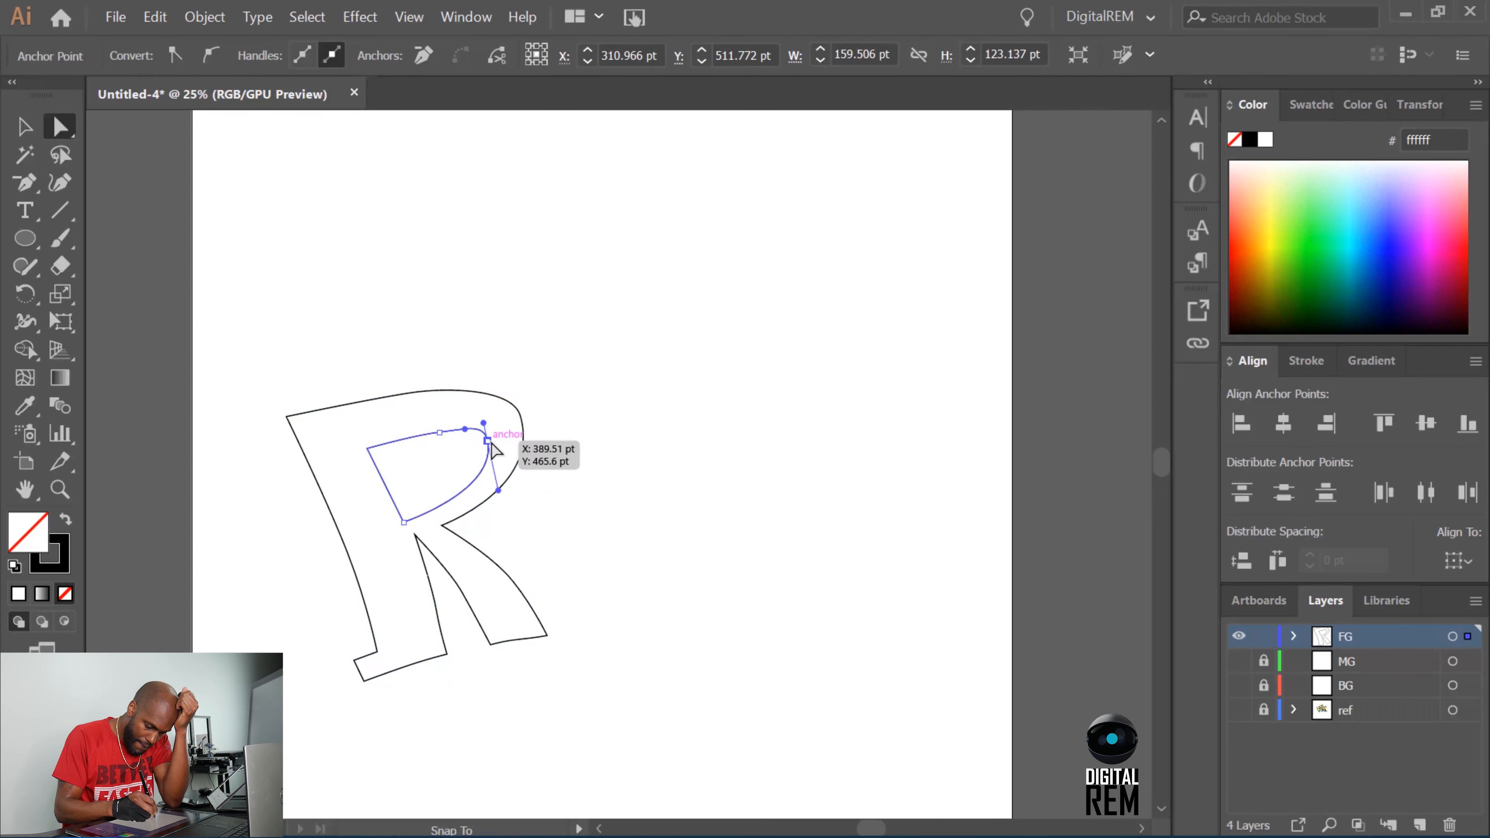
{"action": "left_click_drag", "start_coordinate": [484, 424], "coordinate": [490, 447]}
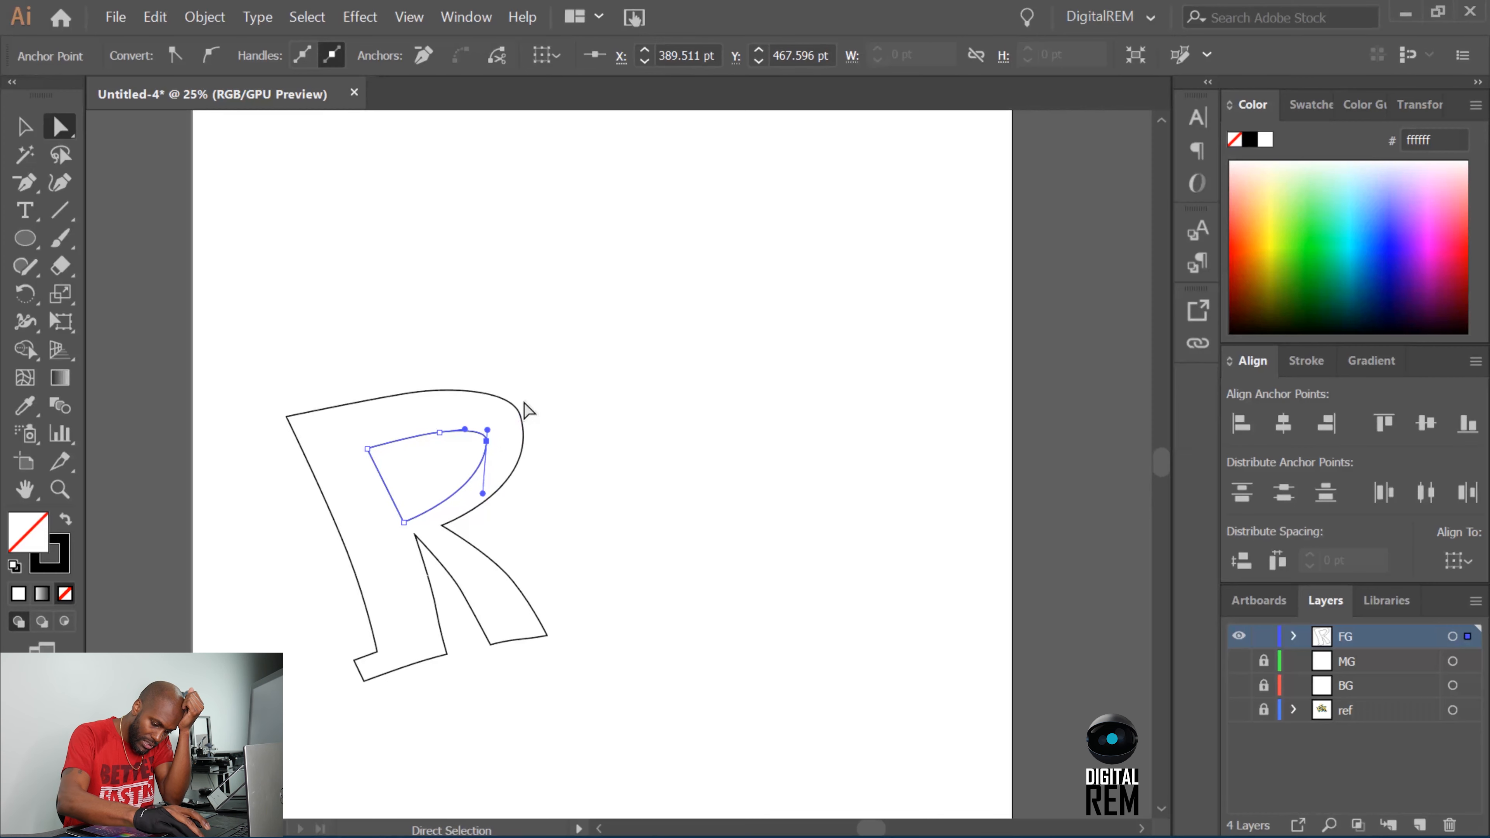
{"action": "key", "text": "Left"}
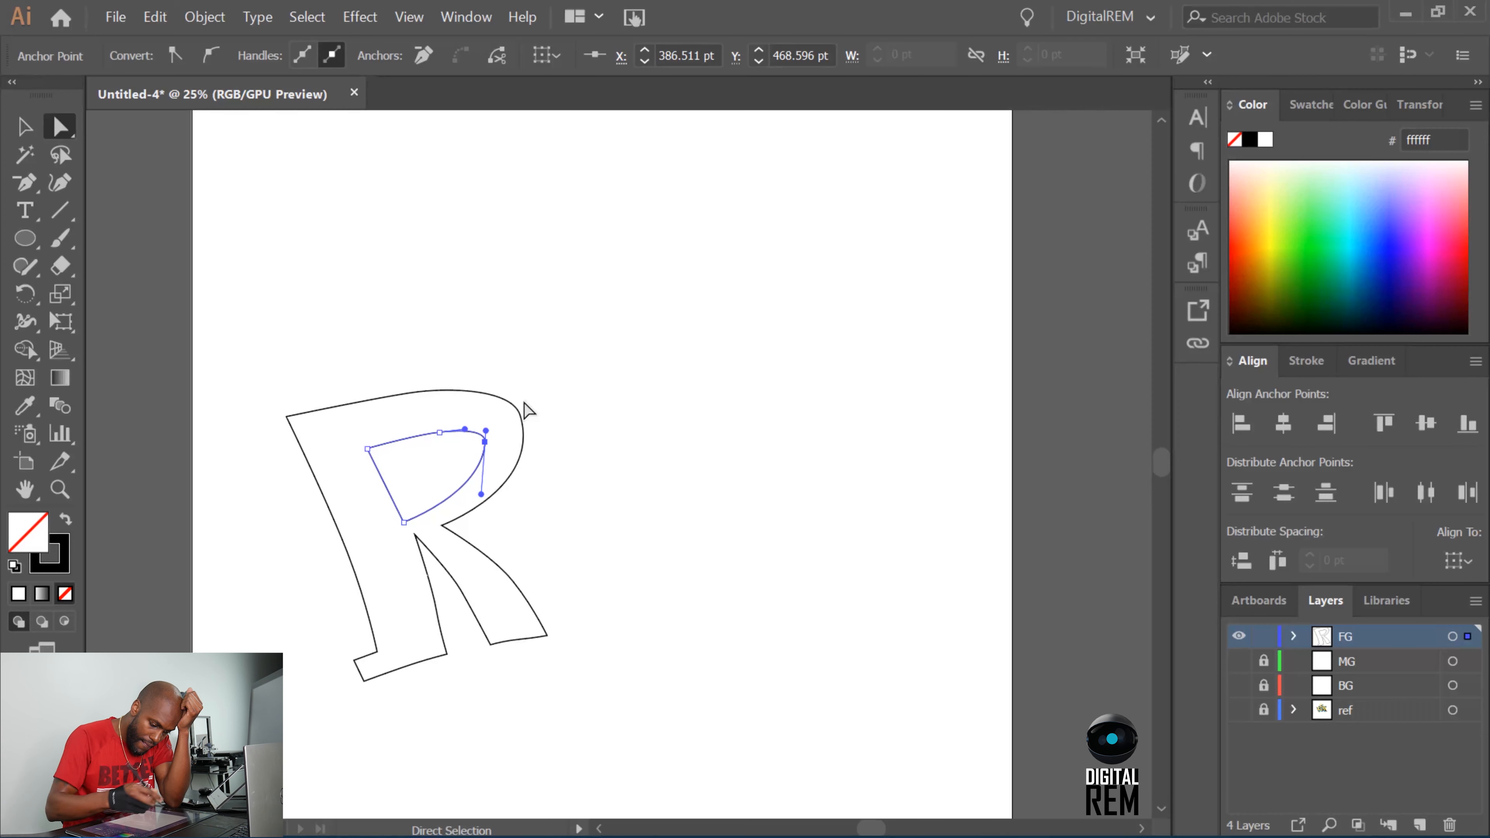
{"action": "left_click_drag", "start_coordinate": [481, 494], "coordinate": [481, 496]}
{"action": "left_click", "coordinate": [1012, 687]}
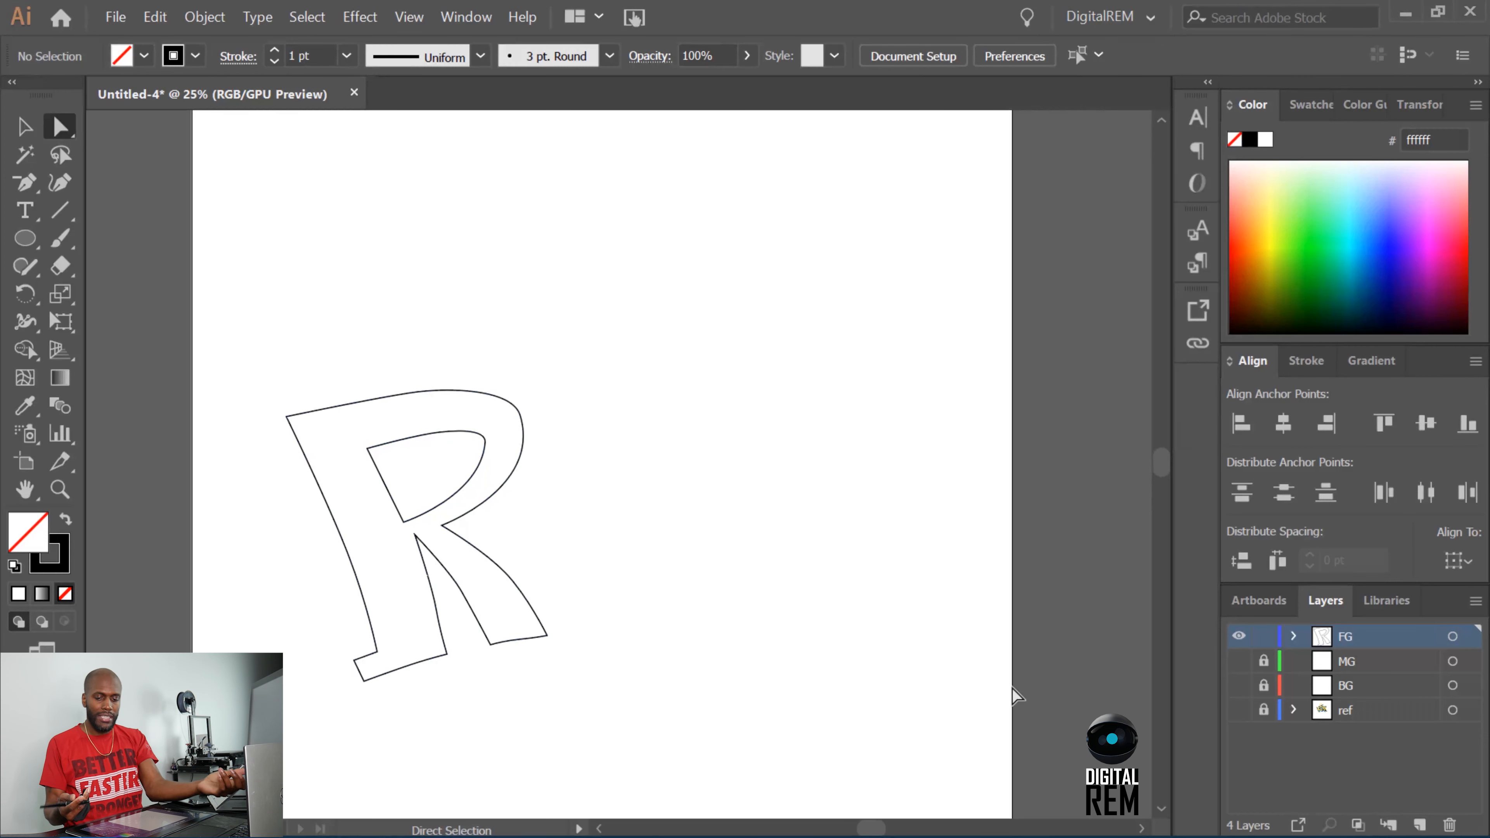
Make the ref layer visible again beneath the traced R, keeping the FG layer shown.
{"action": "left_click", "coordinate": [1238, 635]}
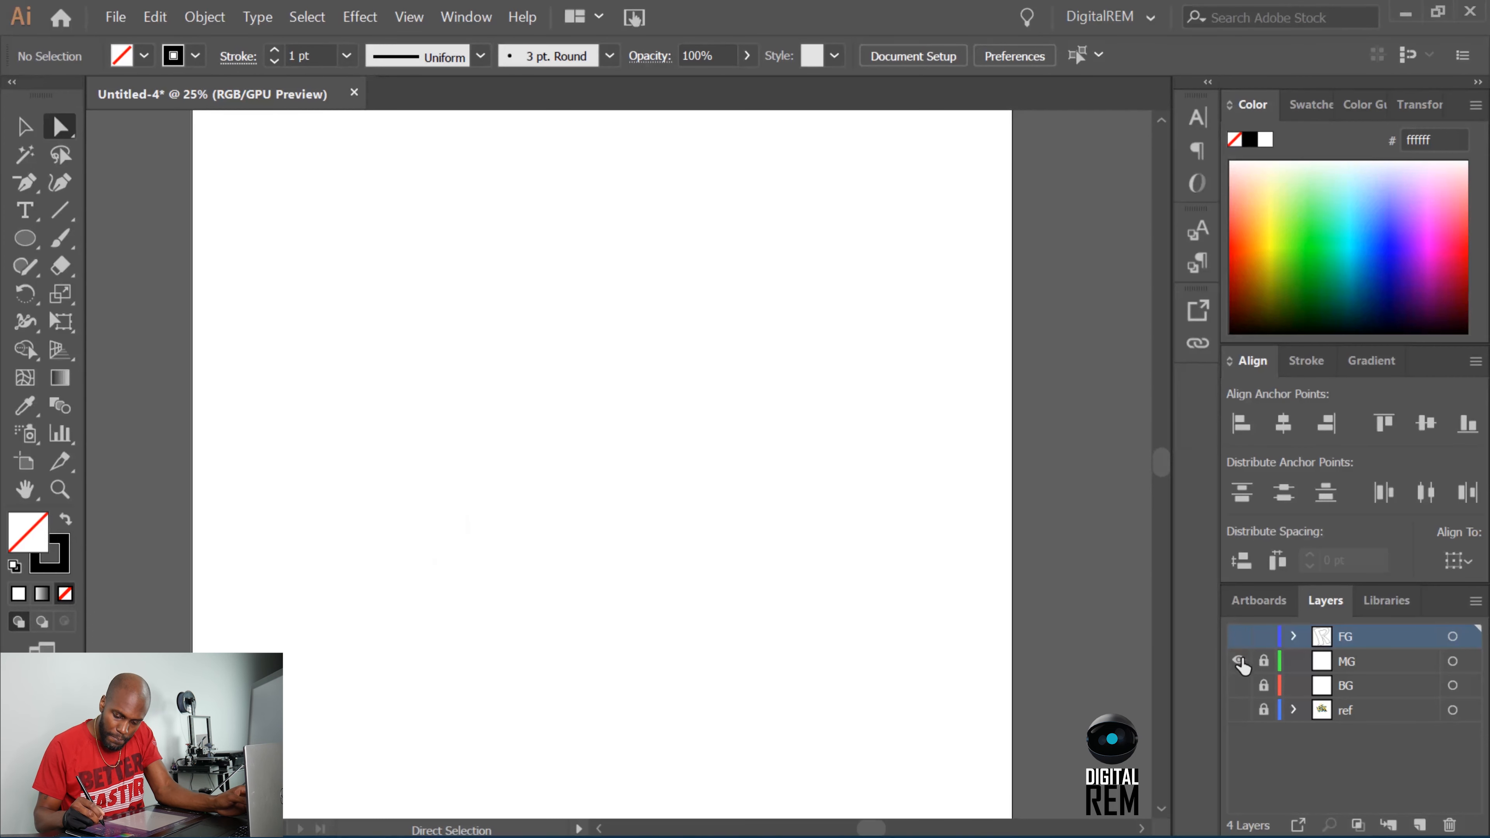
{"action": "left_click", "coordinate": [1238, 636]}
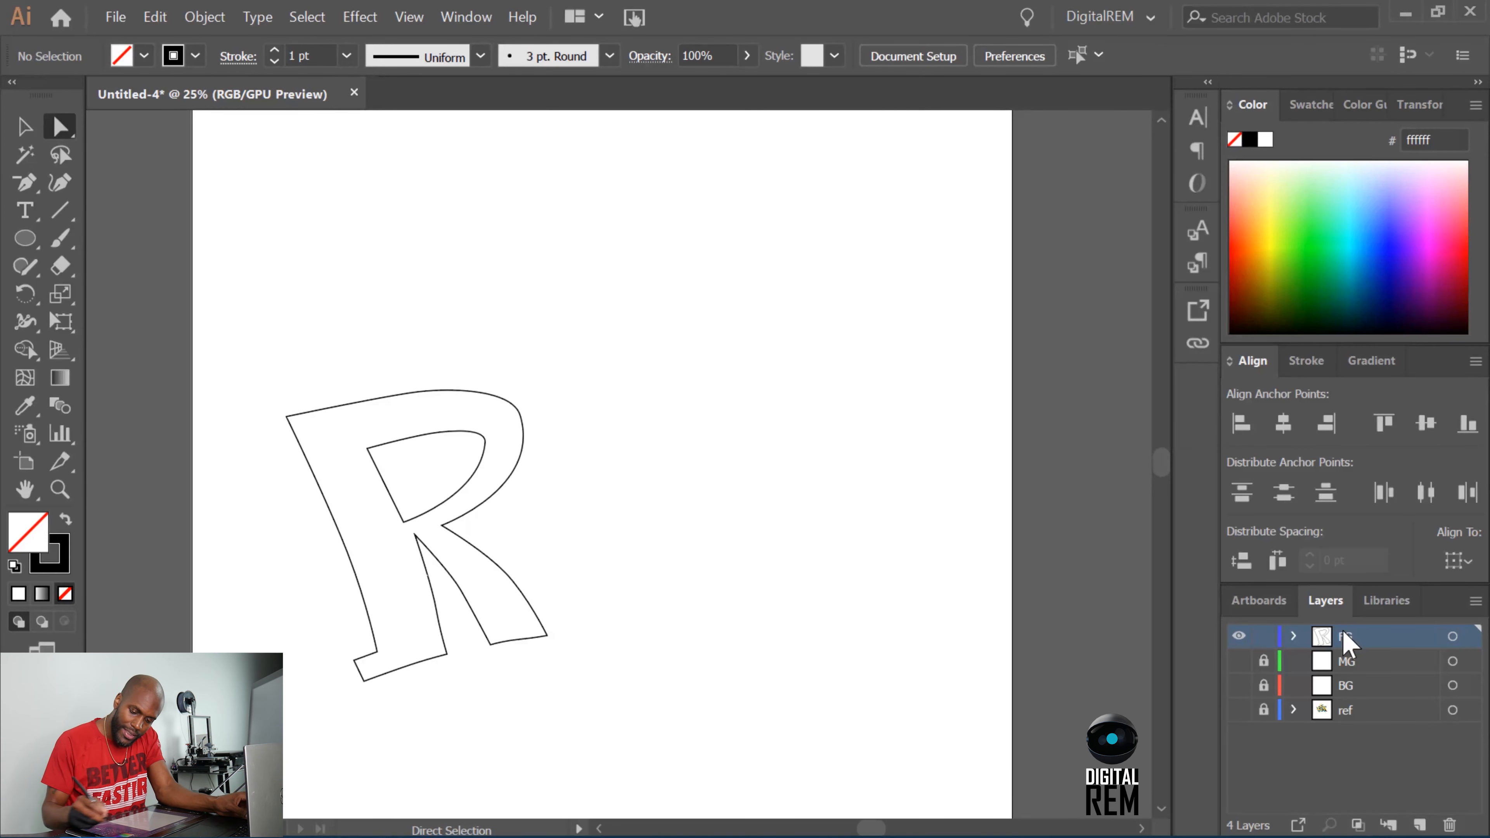
{"action": "left_click", "coordinate": [1238, 710]}
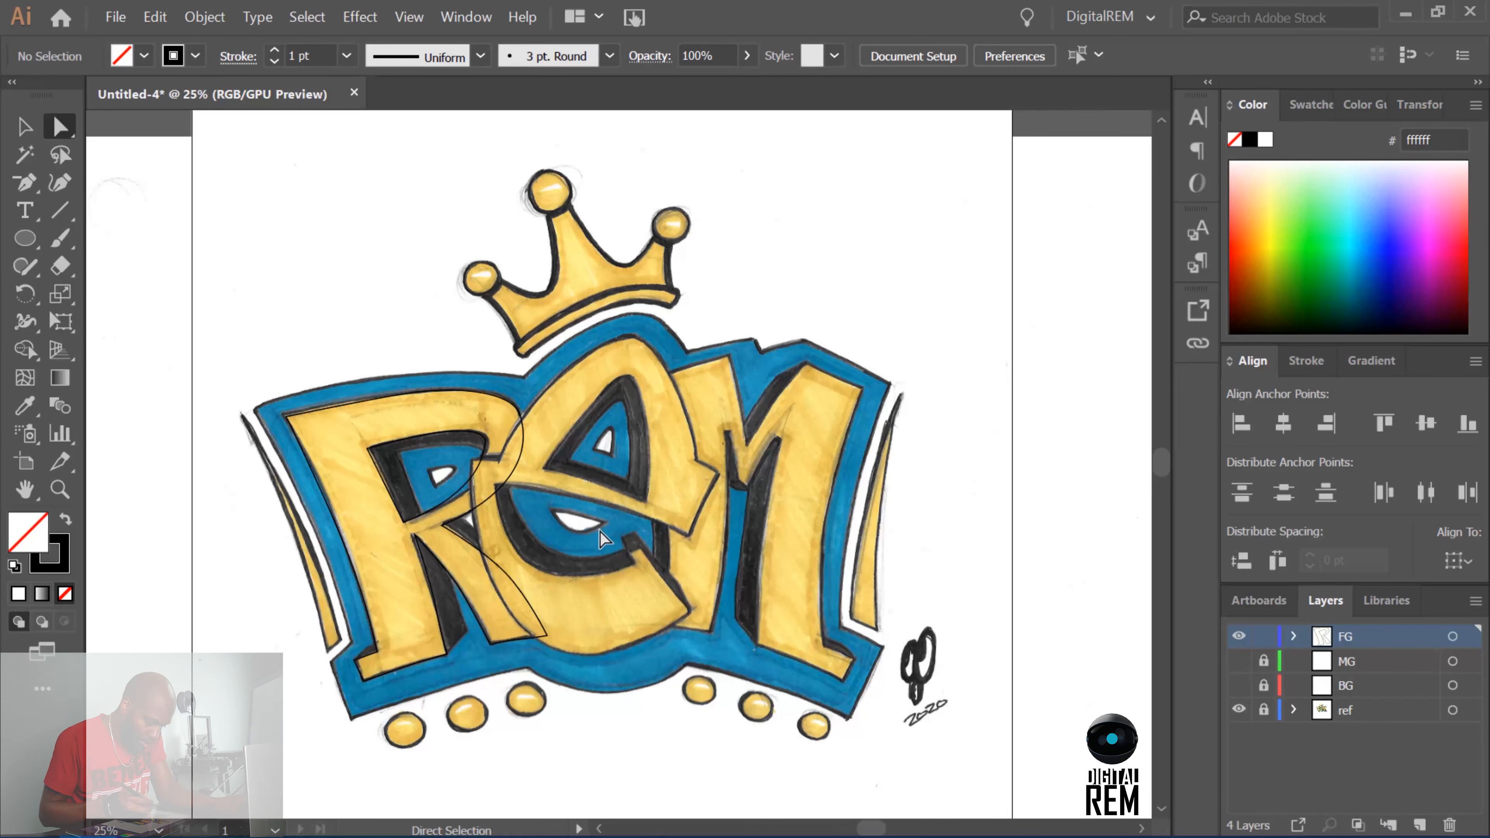
Trace the E's outline with the Pen tool over its top, around the right-hand point and along the crossbar into the inner bowl.
{"action": "key", "text": "p"}
{"action": "left_click", "coordinate": [498, 462]}
{"action": "left_click_drag", "start_coordinate": [626, 334], "coordinate": [657, 342]}
{"action": "left_click", "coordinate": [697, 462]}
{"action": "left_click", "coordinate": [719, 477]}
{"action": "left_click", "coordinate": [703, 503]}
{"action": "left_click", "coordinate": [689, 535]}
{"action": "left_click", "coordinate": [596, 503]}
{"action": "left_click", "coordinate": [493, 483]}
{"action": "left_click_drag", "start_coordinate": [537, 567], "coordinate": [570, 576]}
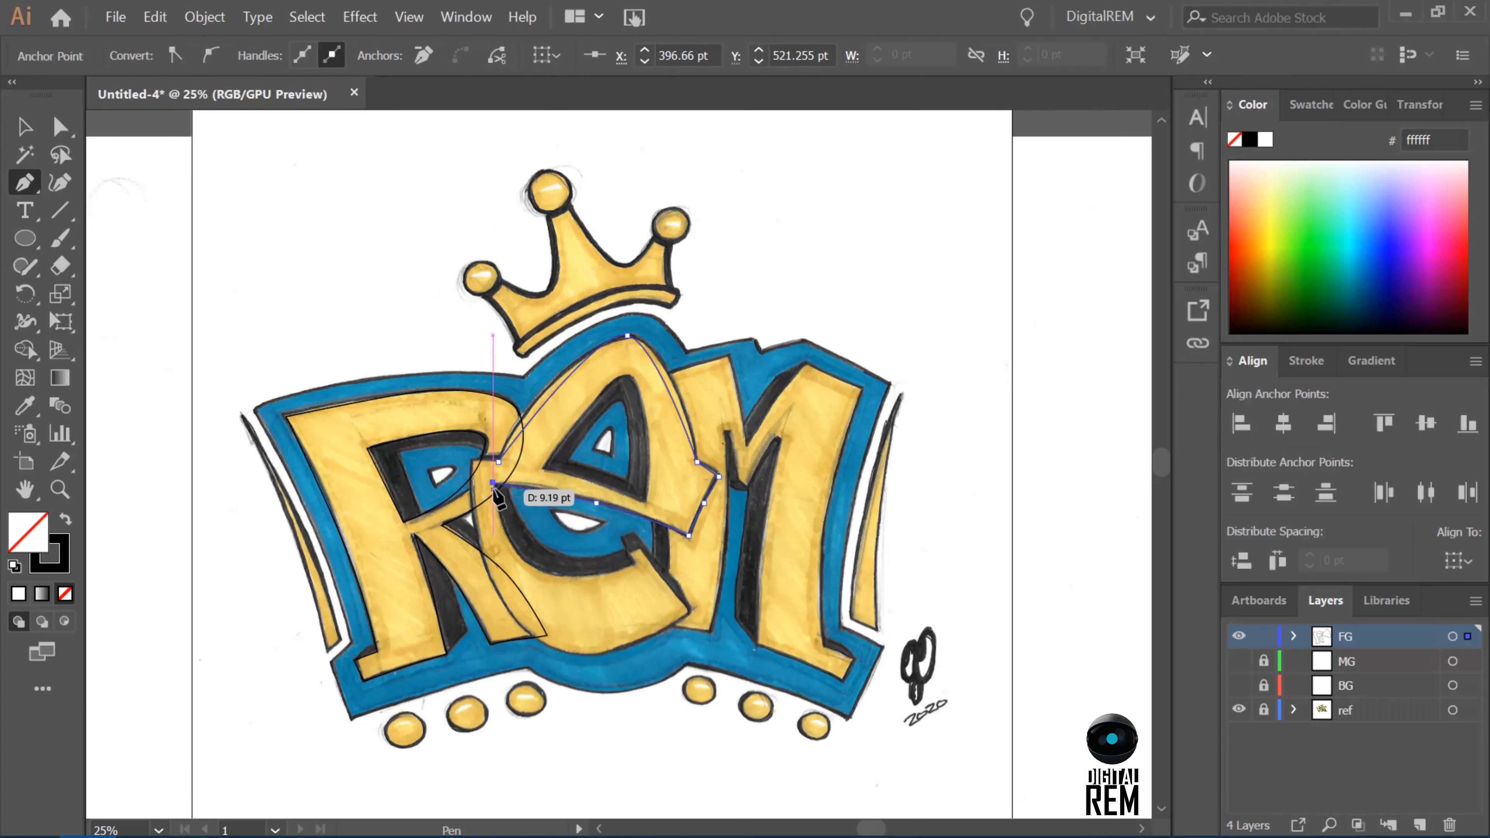
Continue the E's outline around the lower terminal and bottom curve, and close it along the left side.
{"action": "left_click", "coordinate": [632, 567]}
{"action": "left_click", "coordinate": [628, 554]}
{"action": "left_click", "coordinate": [637, 547]}
{"action": "left_click", "coordinate": [690, 612]}
{"action": "left_click_drag", "start_coordinate": [598, 653], "coordinate": [558, 650]}
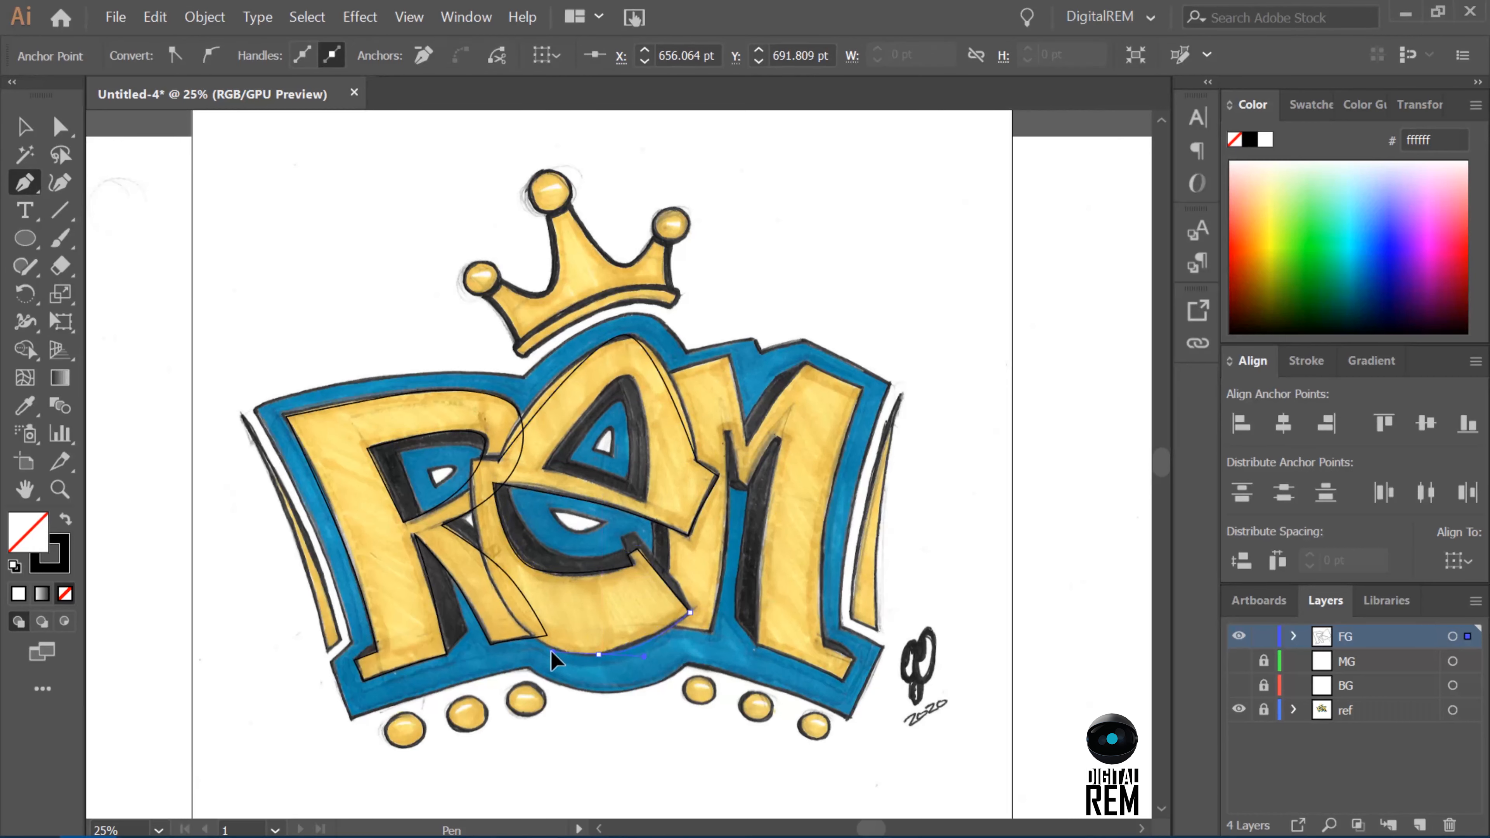
{"action": "left_click", "coordinate": [499, 462]}
Trace the E's triangular counter as a closed path with a curved apex.
{"action": "left_click", "coordinate": [542, 468]}
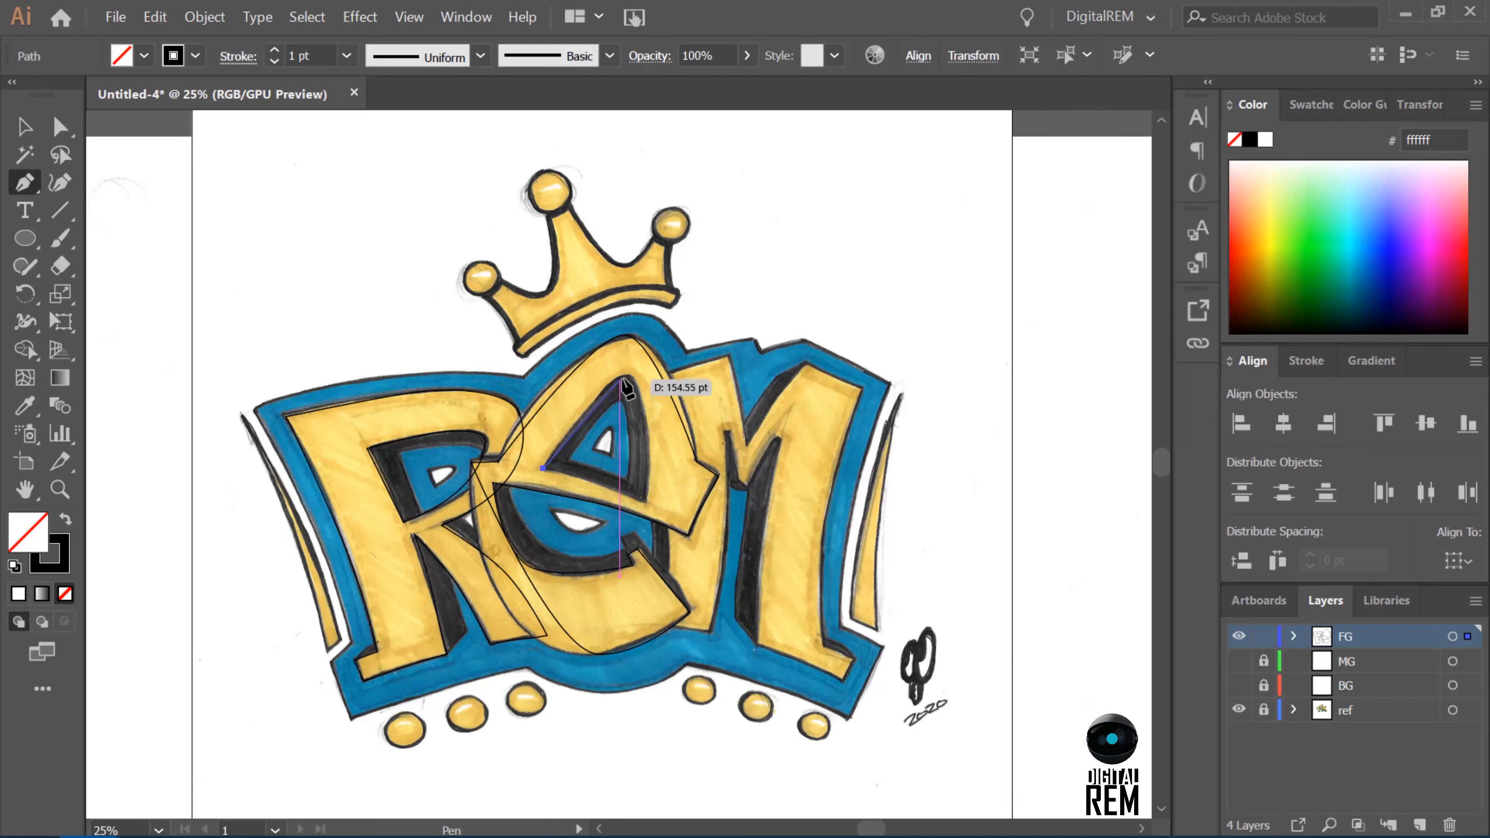
{"action": "left_click_drag", "start_coordinate": [619, 375], "coordinate": [636, 382]}
{"action": "left_click", "coordinate": [644, 503]}
{"action": "left_click", "coordinate": [601, 486]}
{"action": "left_click", "coordinate": [542, 468]}
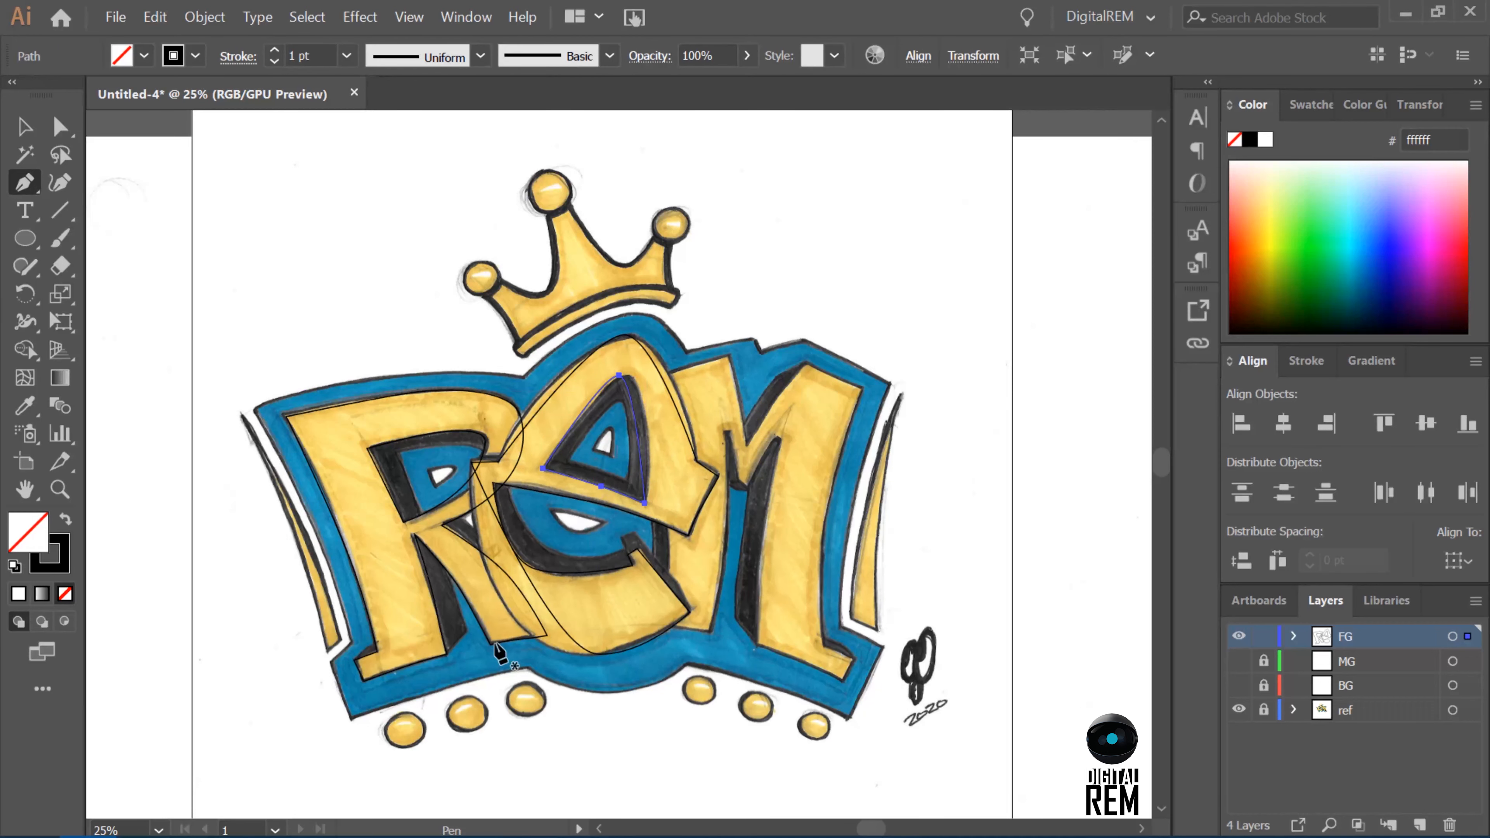
Adjust the direction handles of the E's top anchor so the upper curve follows the sketch.
{"action": "key", "text": "a"}
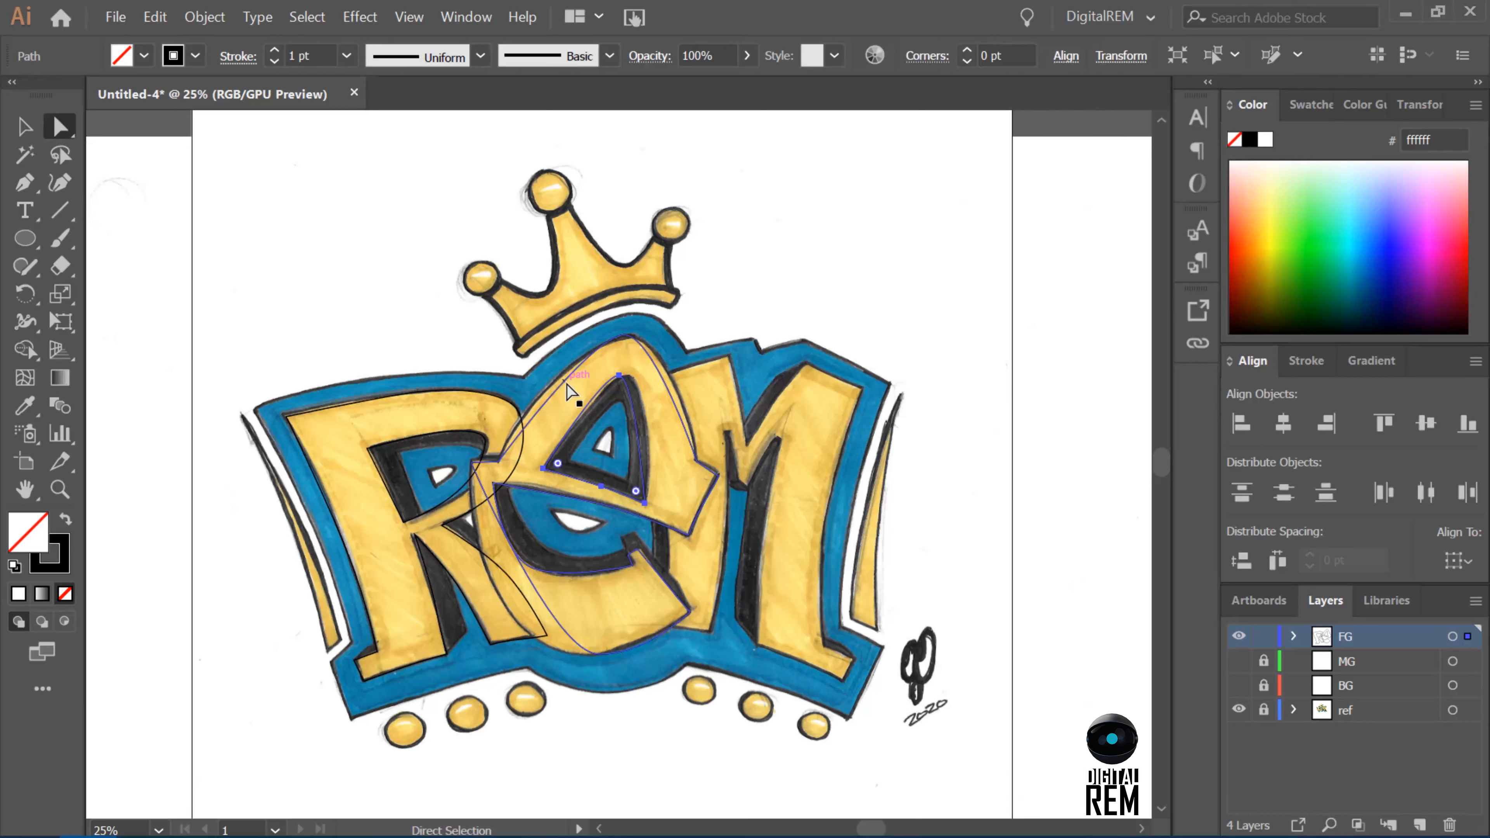
{"action": "left_click", "coordinate": [567, 384]}
{"action": "left_click_drag", "start_coordinate": [589, 339], "coordinate": [558, 340]}
{"action": "left_click", "coordinate": [628, 336]}
{"action": "left_click_drag", "start_coordinate": [661, 334], "coordinate": [679, 338]}
Reshape the E's bottom-left curve and inner bowl with their handles, and refine the corners of the lower terminal.
{"action": "left_click", "coordinate": [598, 654]}
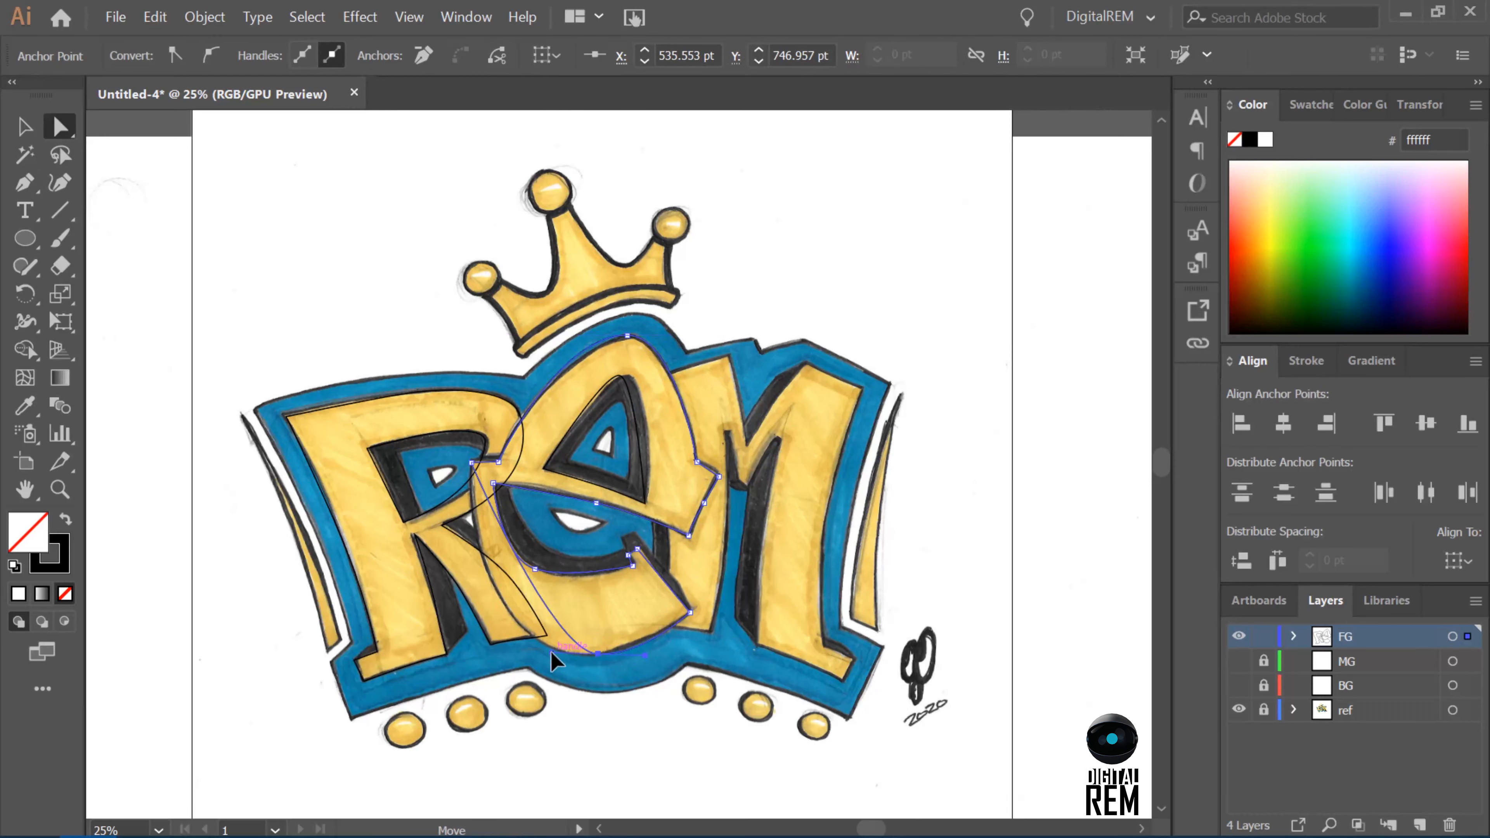
{"action": "left_click_drag", "start_coordinate": [557, 658], "coordinate": [471, 661]}
{"action": "left_click", "coordinate": [471, 463]}
{"action": "left_click", "coordinate": [534, 567]}
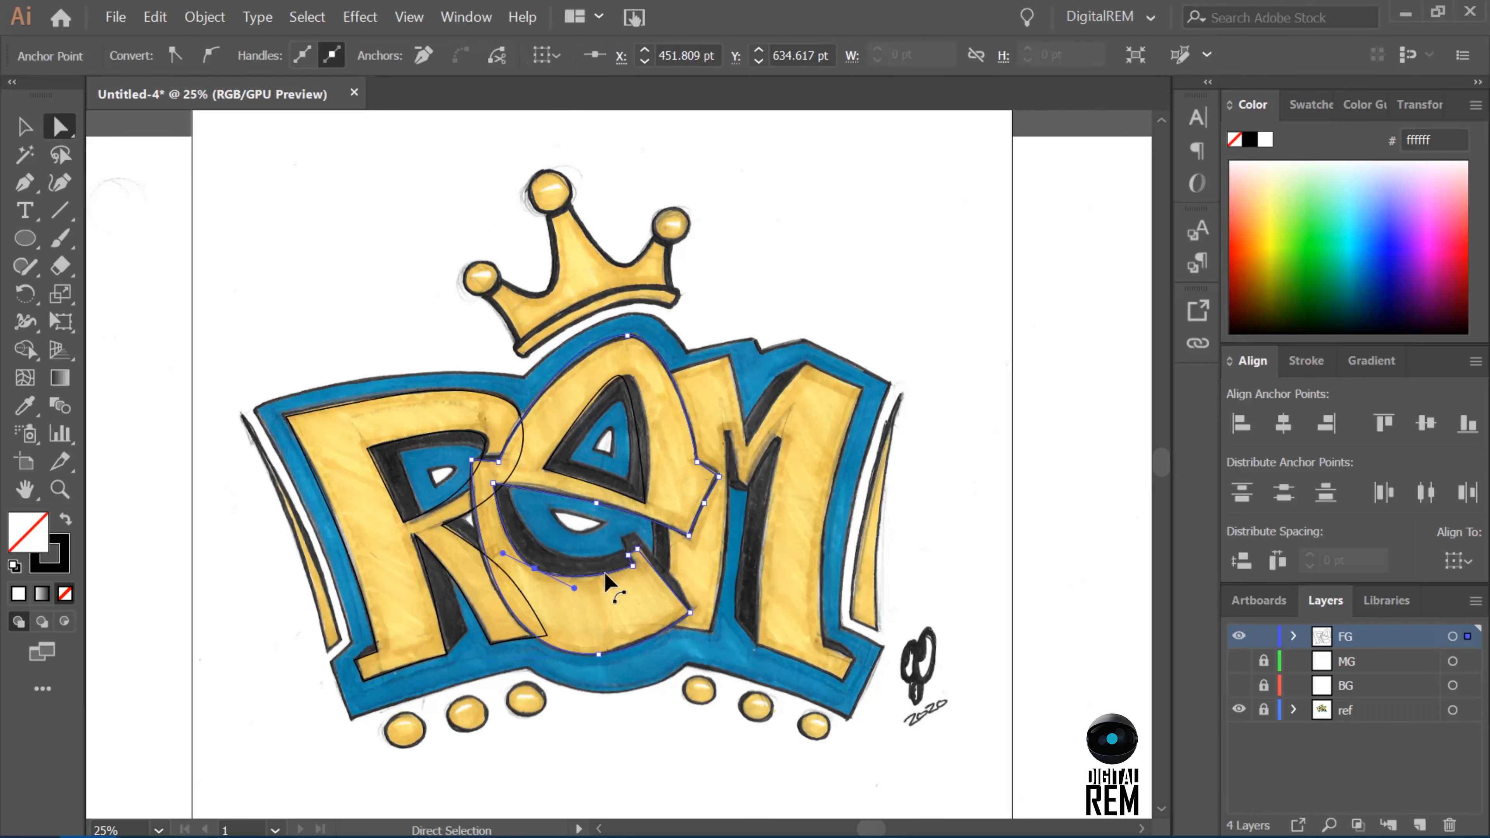
{"action": "left_click", "coordinate": [639, 548]}
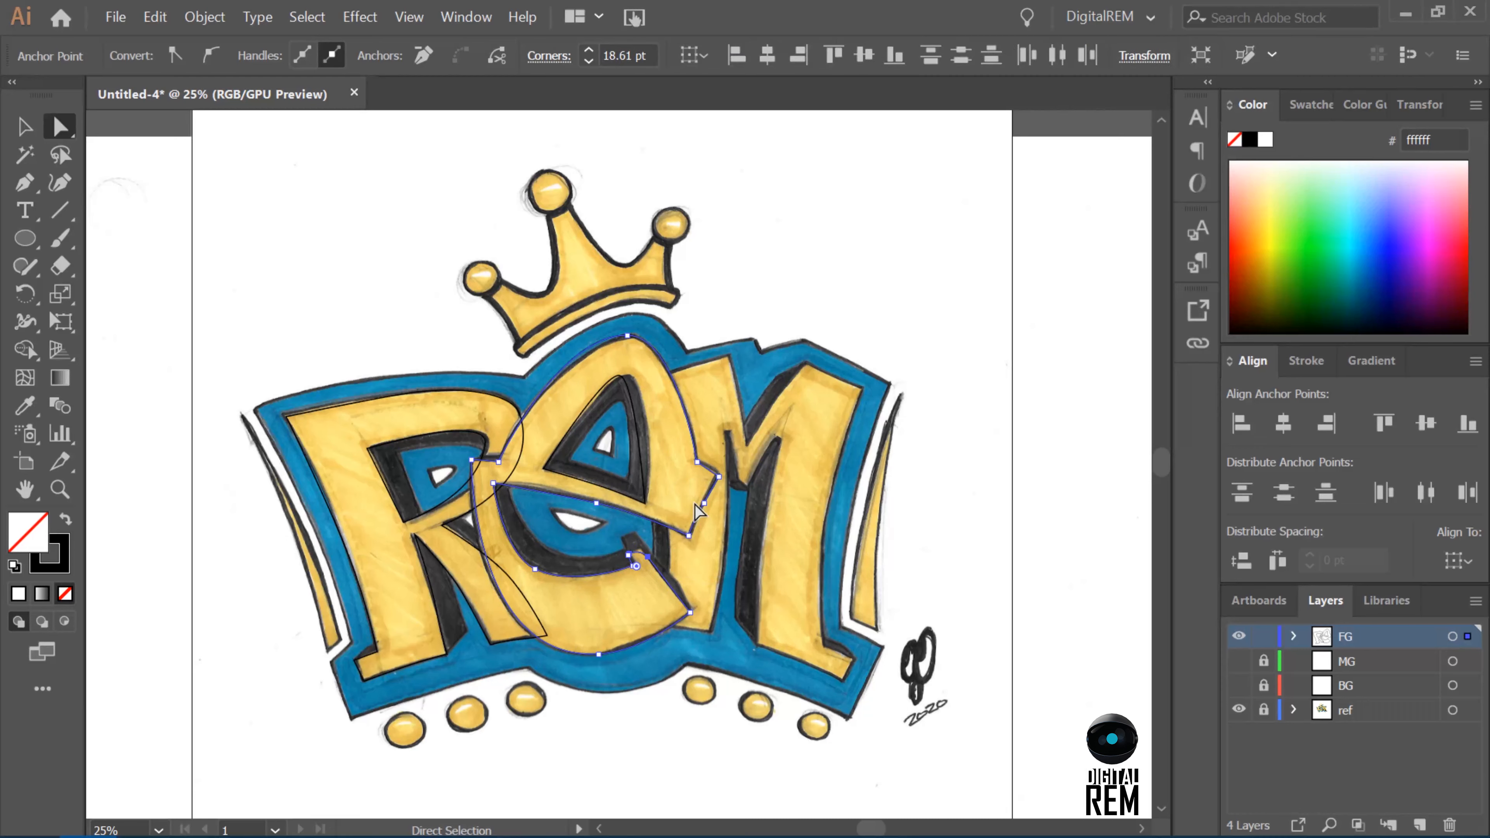
{"action": "left_click", "coordinate": [633, 565]}
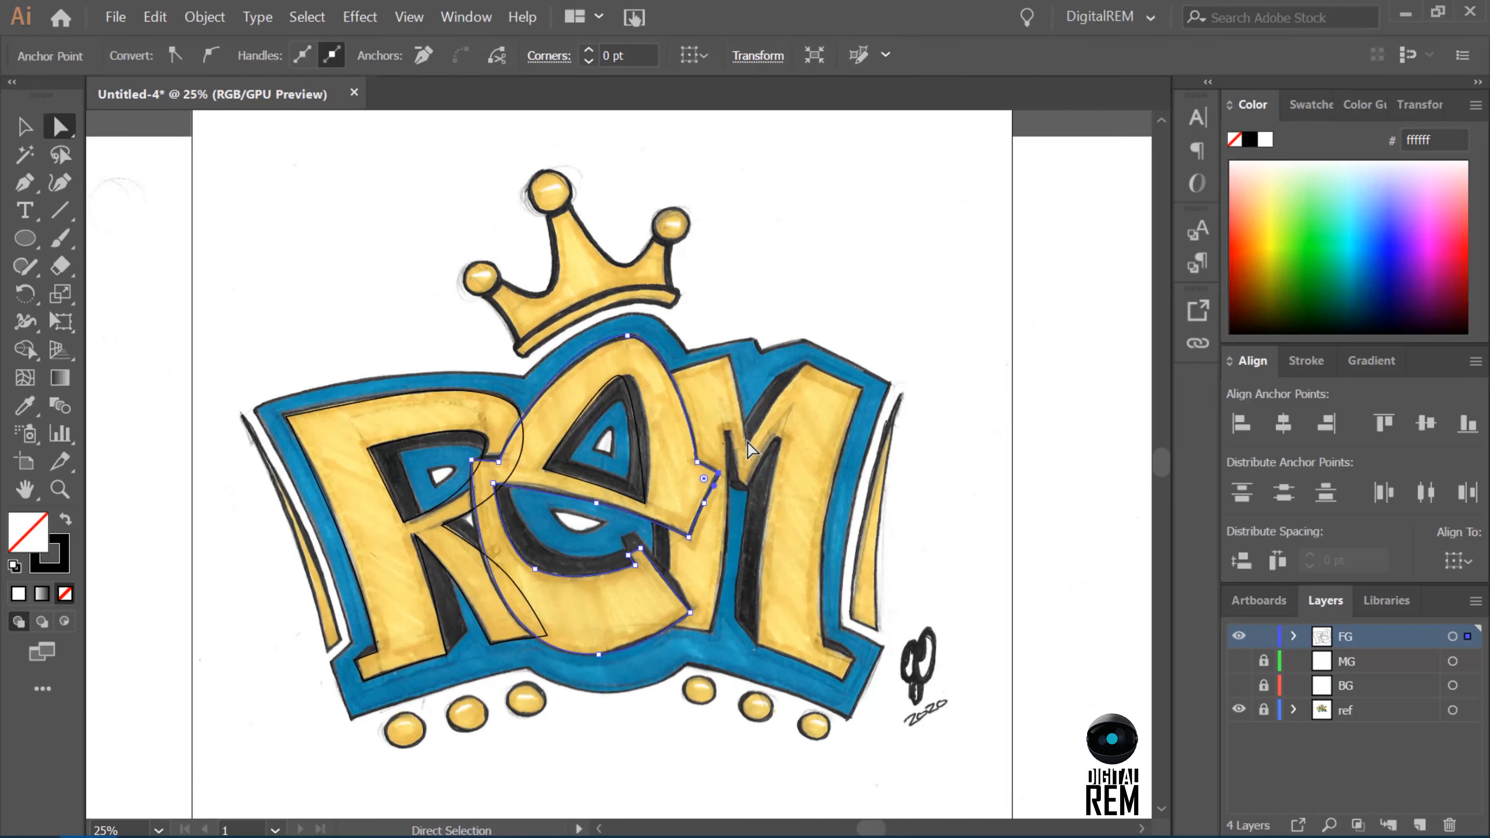
Nudge the E's top anchor 3 pt left and 2 pt down, angle its left handle, and fine-tune the counter's apex.
{"action": "left_click", "coordinate": [627, 335]}
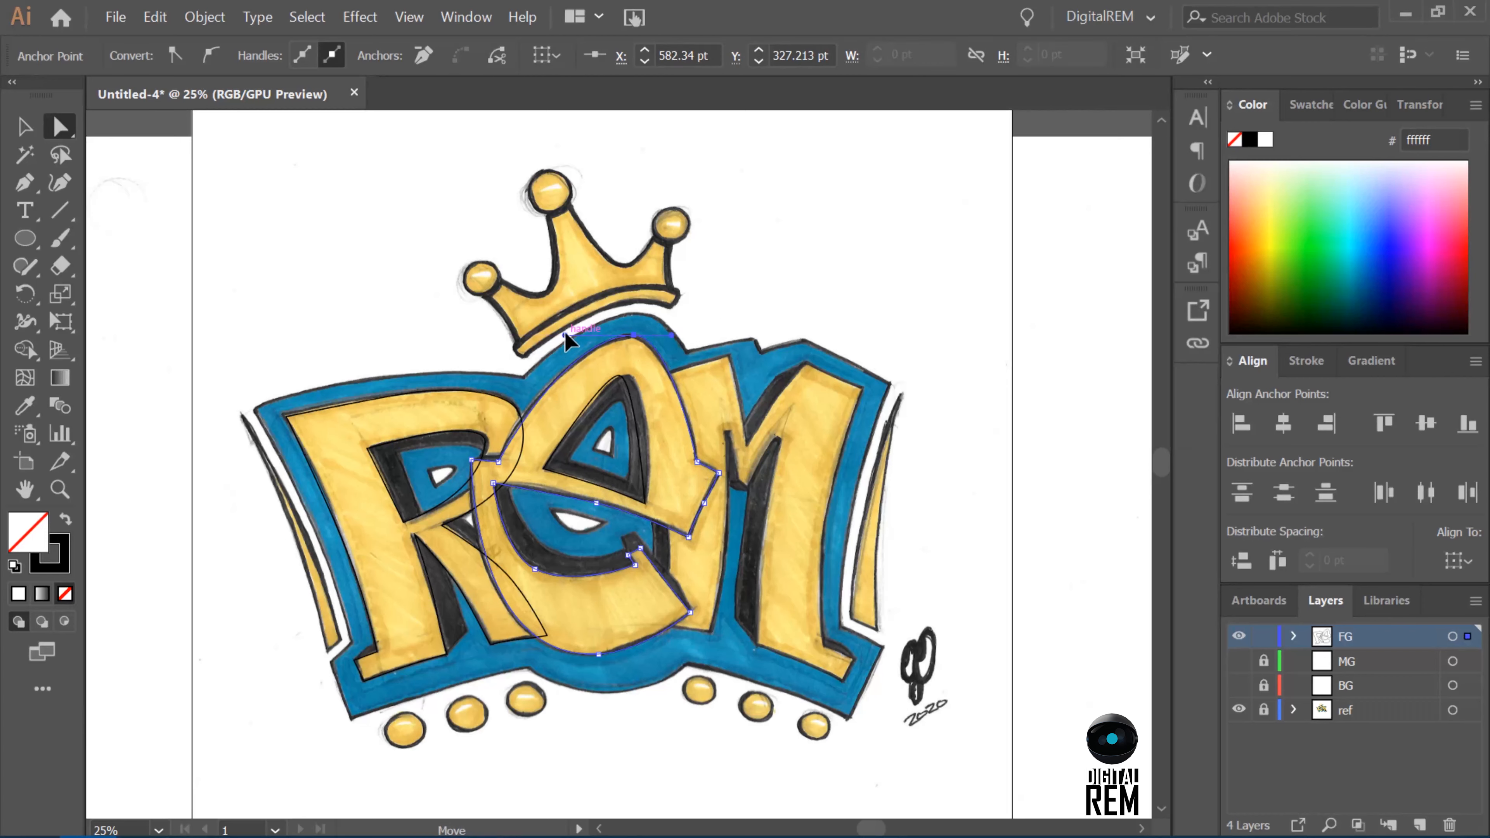
{"action": "left_click_drag", "start_coordinate": [564, 336], "coordinate": [547, 344]}
{"action": "key", "text": "Left"}
{"action": "key", "text": "Left"}
{"action": "key", "text": "Left"}
{"action": "key", "text": "Down"}
{"action": "key", "text": "Down"}
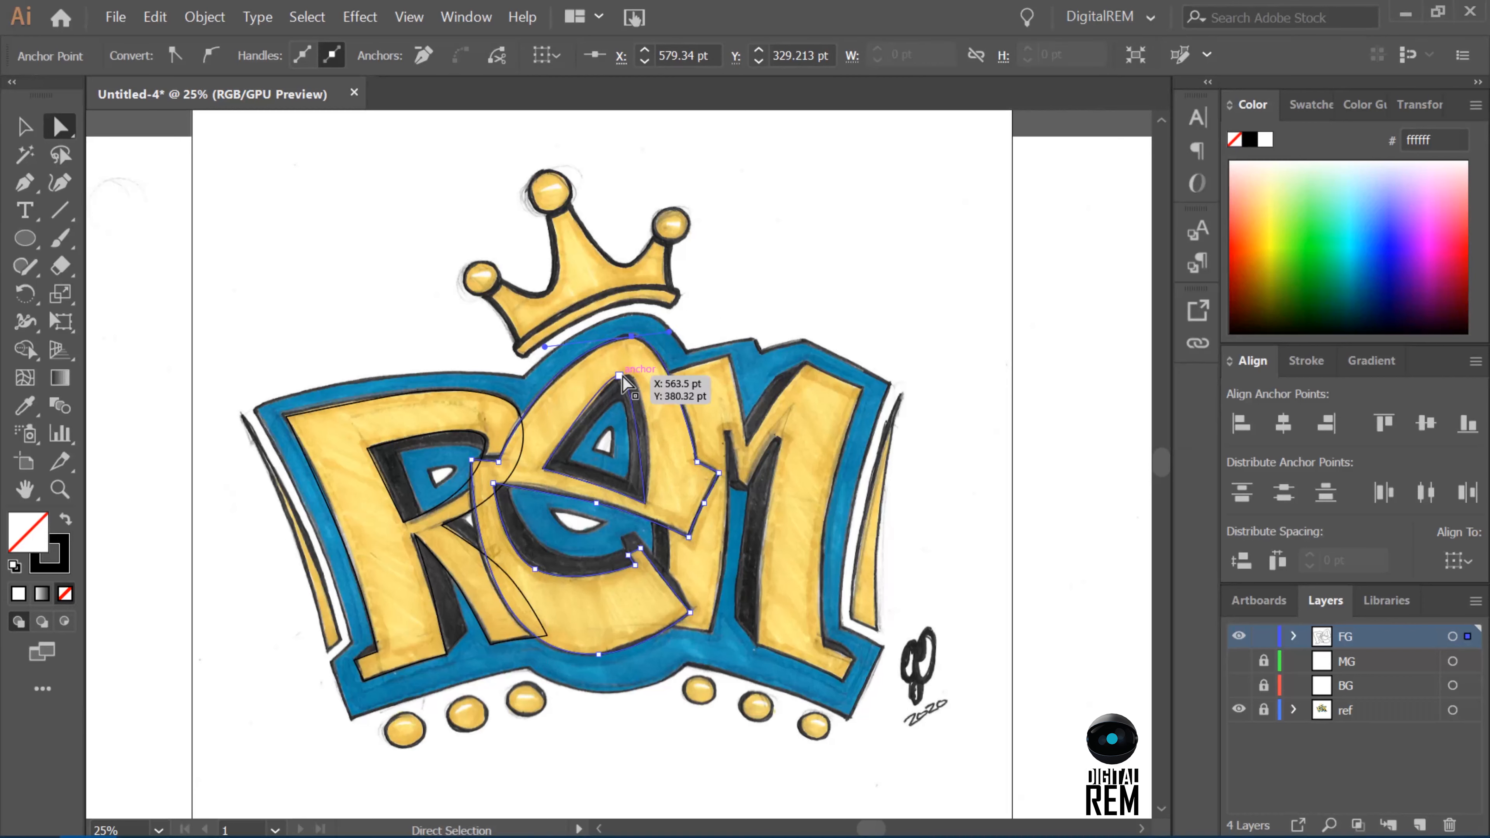
{"action": "left_click", "coordinate": [620, 377]}
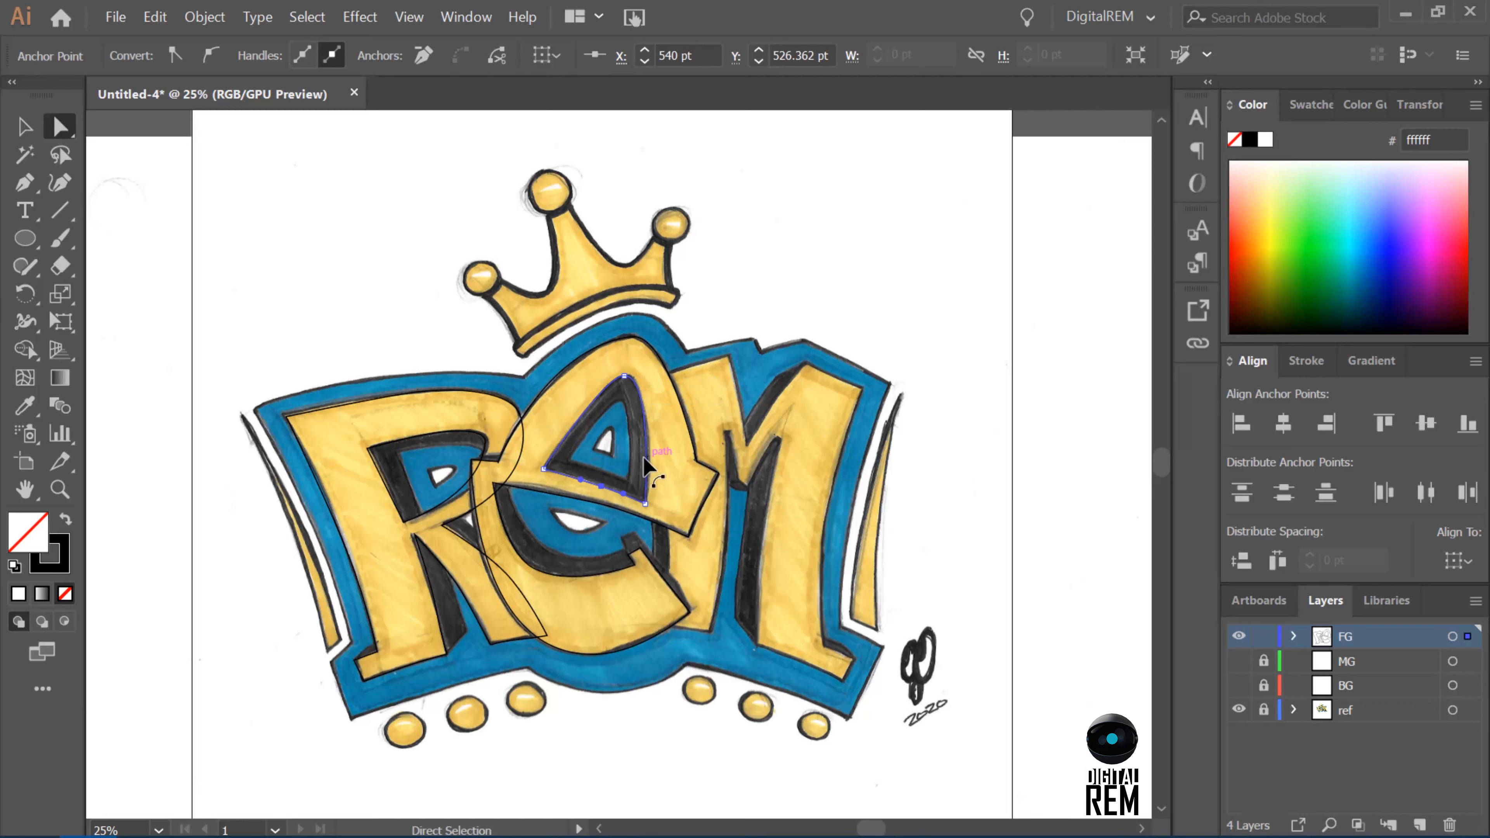
Start the M's outline with the Pen tool at the right foot's outer corner and trace the base to the leg's inner corner.
{"action": "key", "text": "p"}
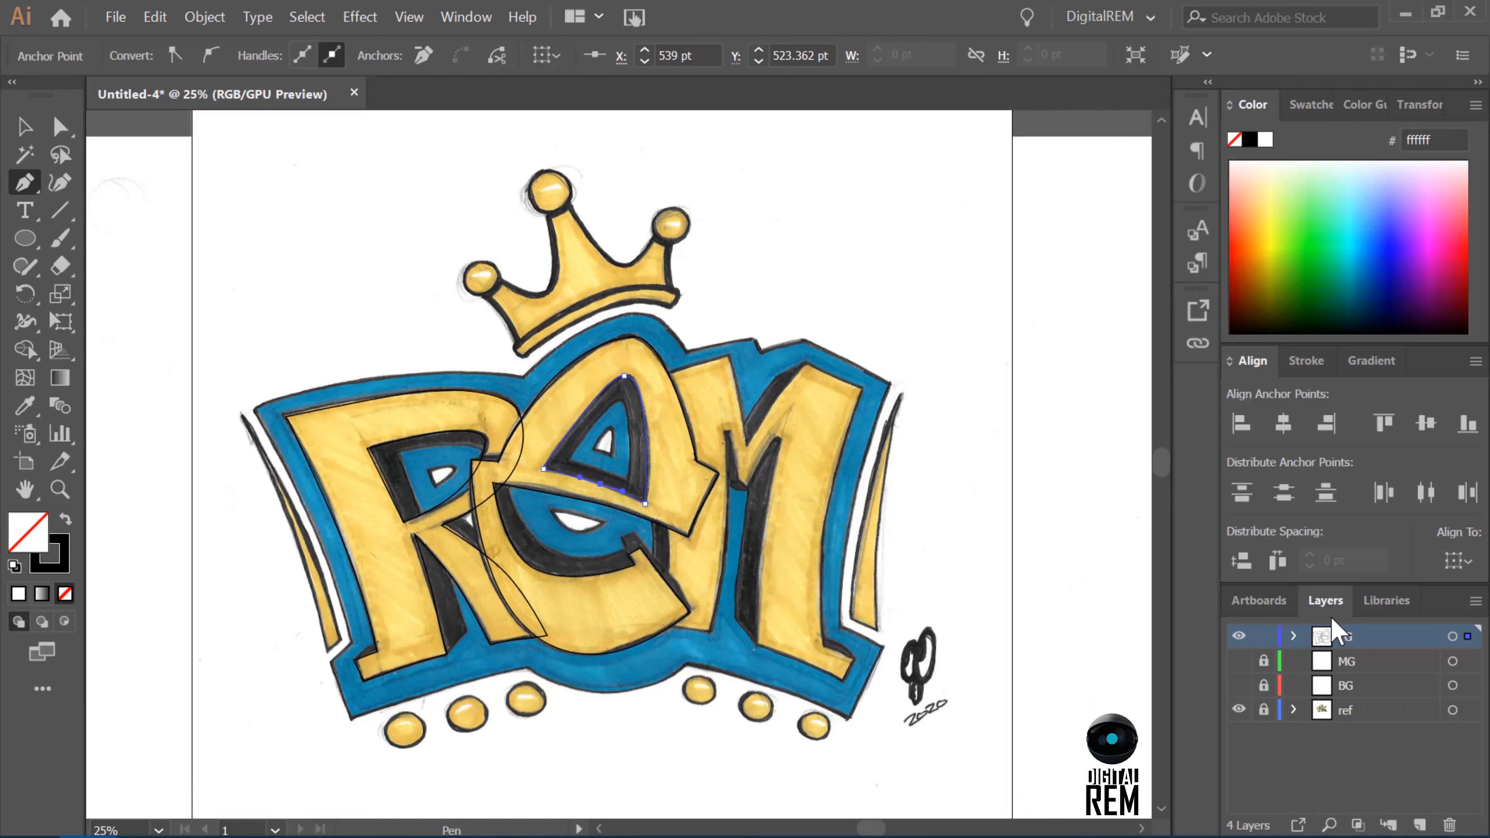
{"action": "left_click", "coordinate": [854, 659]}
{"action": "left_click", "coordinate": [843, 682]}
{"action": "left_click", "coordinate": [800, 659]}
{"action": "left_click_drag", "start_coordinate": [753, 646], "coordinate": [731, 646]}
{"action": "left_click", "coordinate": [754, 646]}
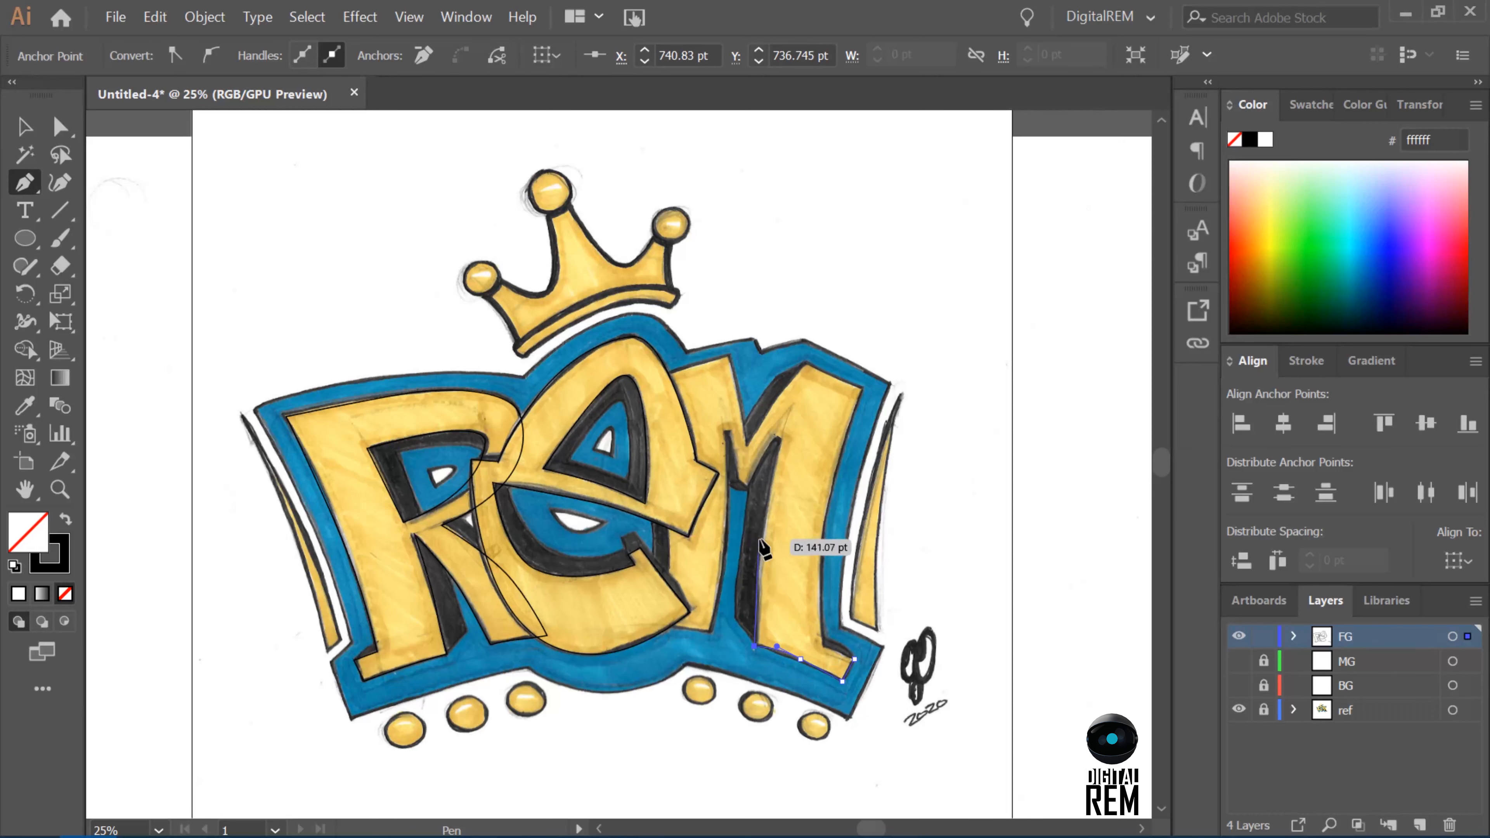
Trace the M's inner edges up the right leg, around the centre point and down the left leg to its base.
{"action": "left_click_drag", "start_coordinate": [739, 482], "coordinate": [735, 448]}
{"action": "left_click", "coordinate": [730, 430]}
{"action": "left_click", "coordinate": [723, 431]}
{"action": "left_click_drag", "start_coordinate": [728, 518], "coordinate": [724, 543]}
{"action": "left_click", "coordinate": [711, 632]}
Trace the base of the M's left leg, its outer edge behind the E and its top edge.
{"action": "left_click", "coordinate": [660, 625]}
{"action": "left_click_drag", "start_coordinate": [666, 504], "coordinate": [658, 460]}
{"action": "left_click", "coordinate": [646, 385]}
{"action": "left_click", "coordinate": [727, 357]}
Trace the M's right-hand top and curved outer edge down to the foot, and close the outline at its starting corner.
{"action": "left_click", "coordinate": [804, 363]}
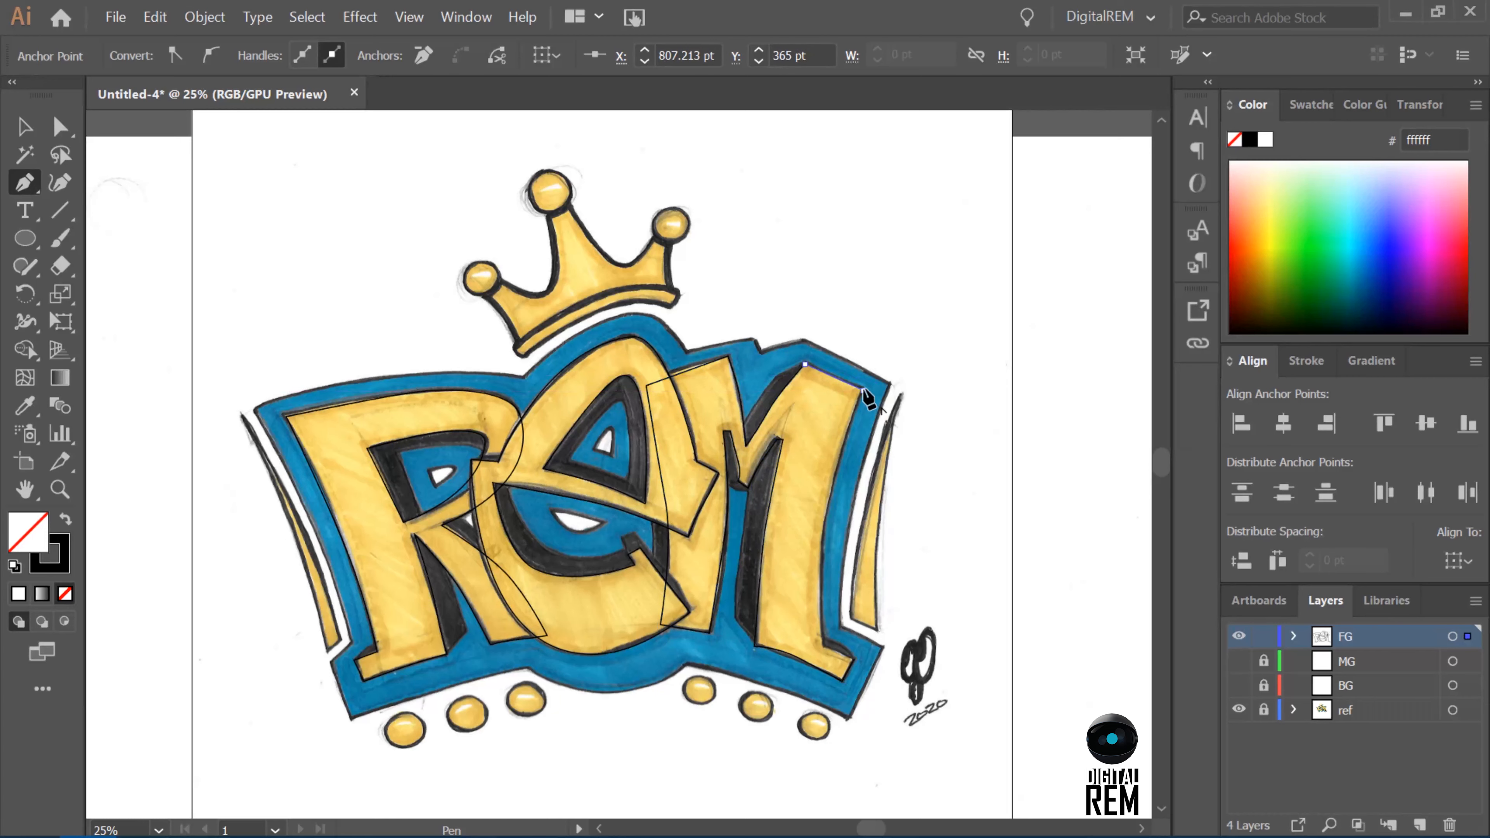
{"action": "left_click", "coordinate": [863, 391]}
{"action": "left_click_drag", "start_coordinate": [827, 504], "coordinate": [817, 564]}
{"action": "left_click", "coordinate": [823, 648]}
{"action": "left_click", "coordinate": [854, 658]}
Adjust the top-left corner of the M and the curve anchor and handles along the left leg's outer edge.
{"action": "key", "text": "a"}
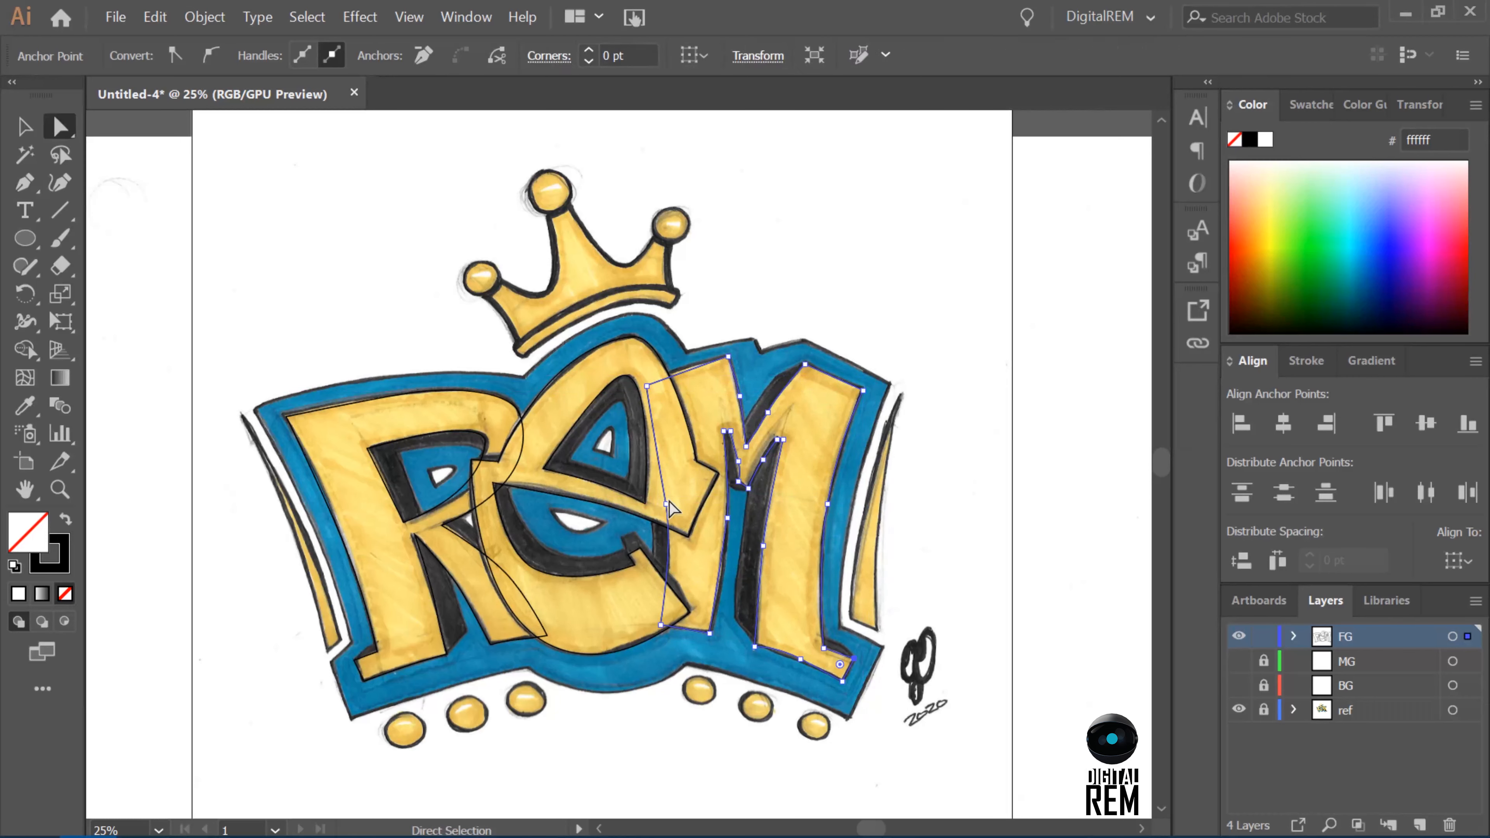
{"action": "left_click", "coordinate": [668, 374]}
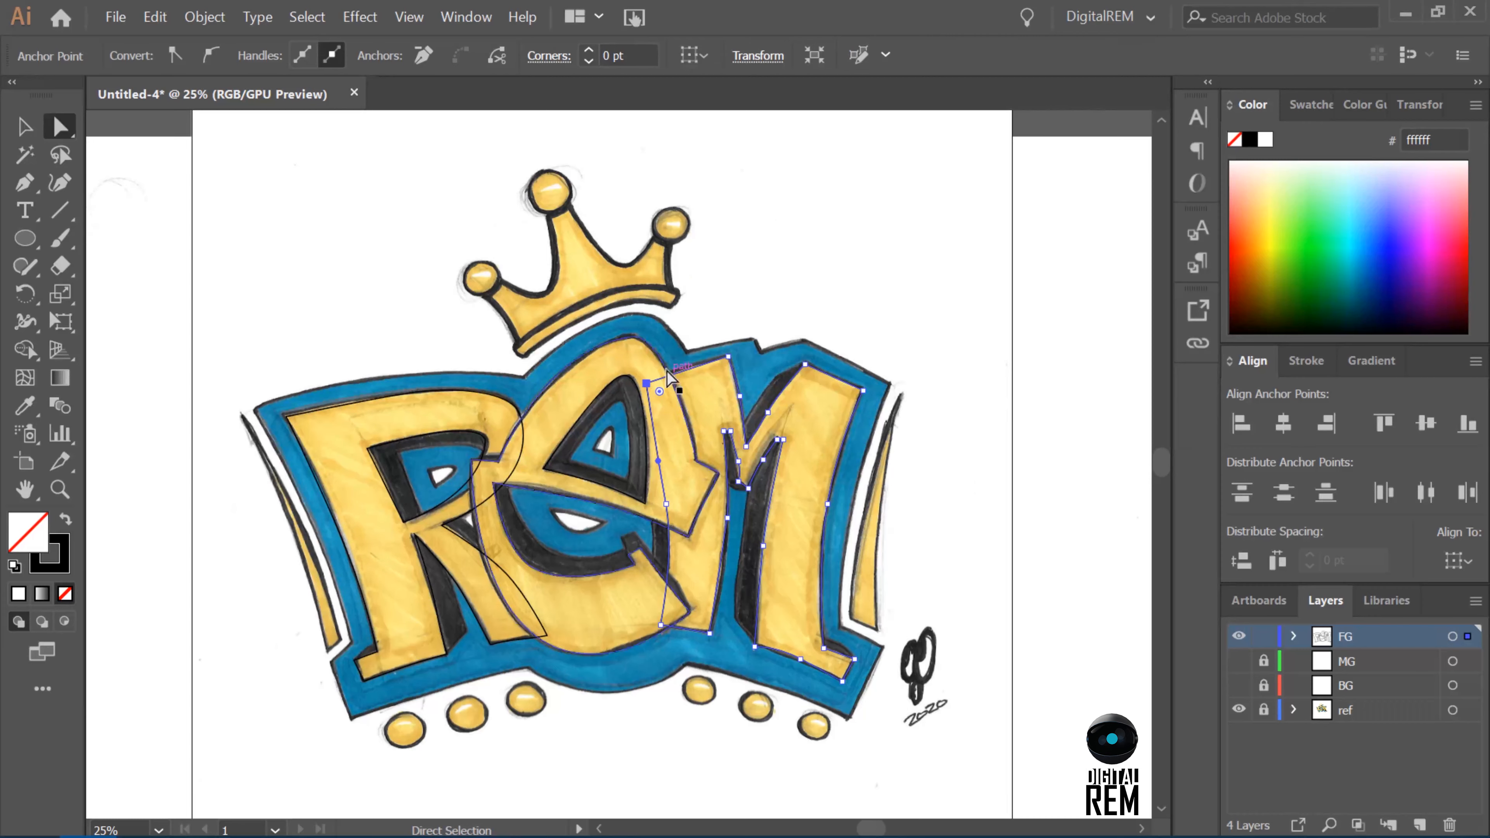
{"action": "left_click_drag", "start_coordinate": [646, 382], "coordinate": [646, 381]}
{"action": "left_click_drag", "start_coordinate": [657, 460], "coordinate": [657, 451]}
{"action": "left_click_drag", "start_coordinate": [666, 503], "coordinate": [667, 495]}
{"action": "scroll", "coordinate": [686, 482], "scroll_direction": "up", "scroll_amount": 4}
{"action": "scroll", "coordinate": [689, 492], "scroll_direction": "down", "scroll_amount": 3}
{"action": "scroll", "coordinate": [689, 494], "scroll_direction": "down", "scroll_amount": 2}
{"action": "left_click_drag", "start_coordinate": [665, 443], "coordinate": [665, 431]}
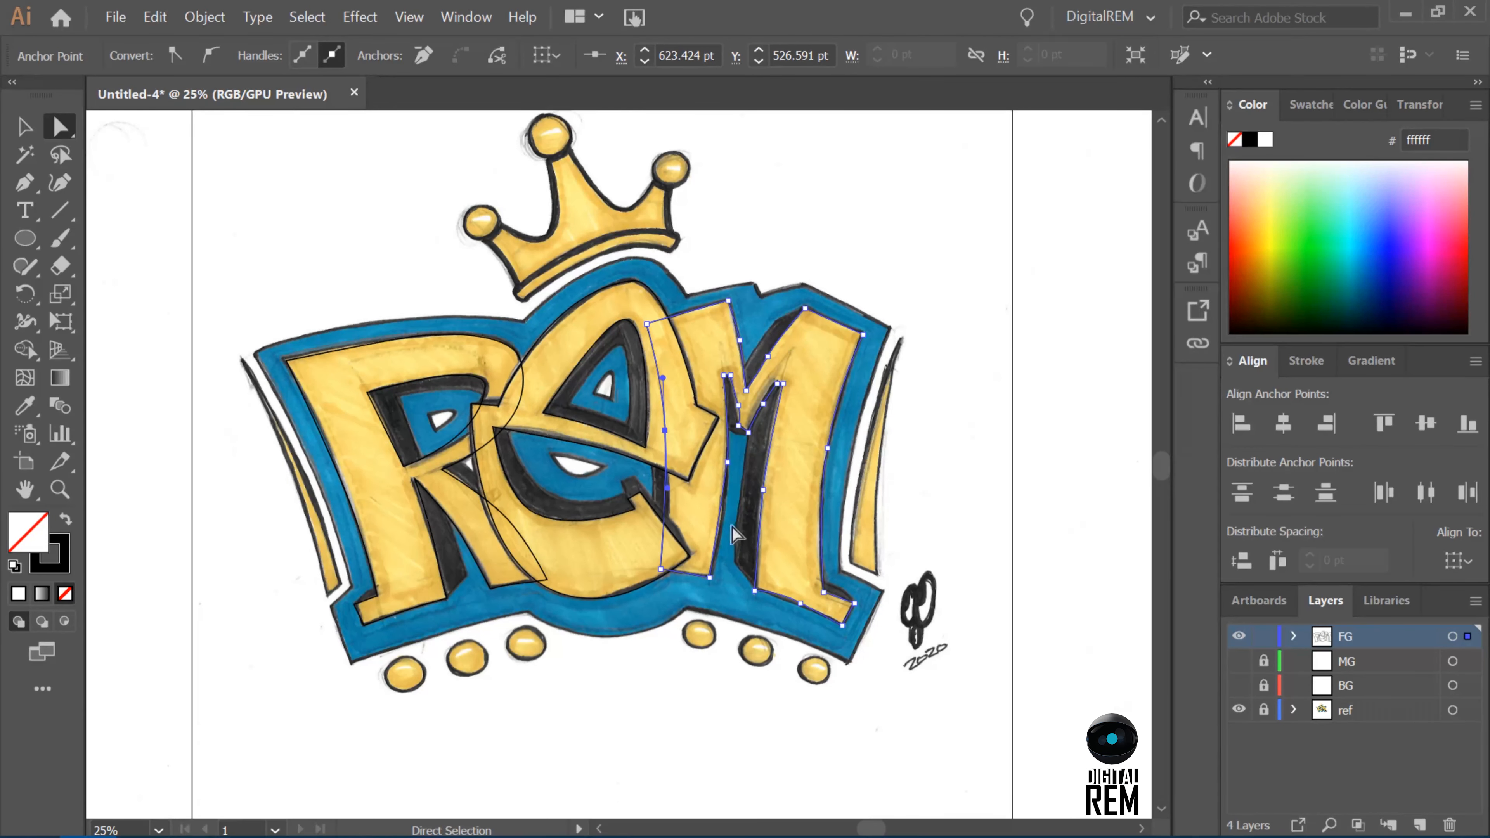
Adjust the inner corner of the M's right foot and nudge the anchor in the letter's centre V right and up.
{"action": "left_click", "coordinate": [727, 468]}
{"action": "left_click", "coordinate": [800, 602]}
{"action": "left_click_drag", "start_coordinate": [799, 603], "coordinate": [823, 587]}
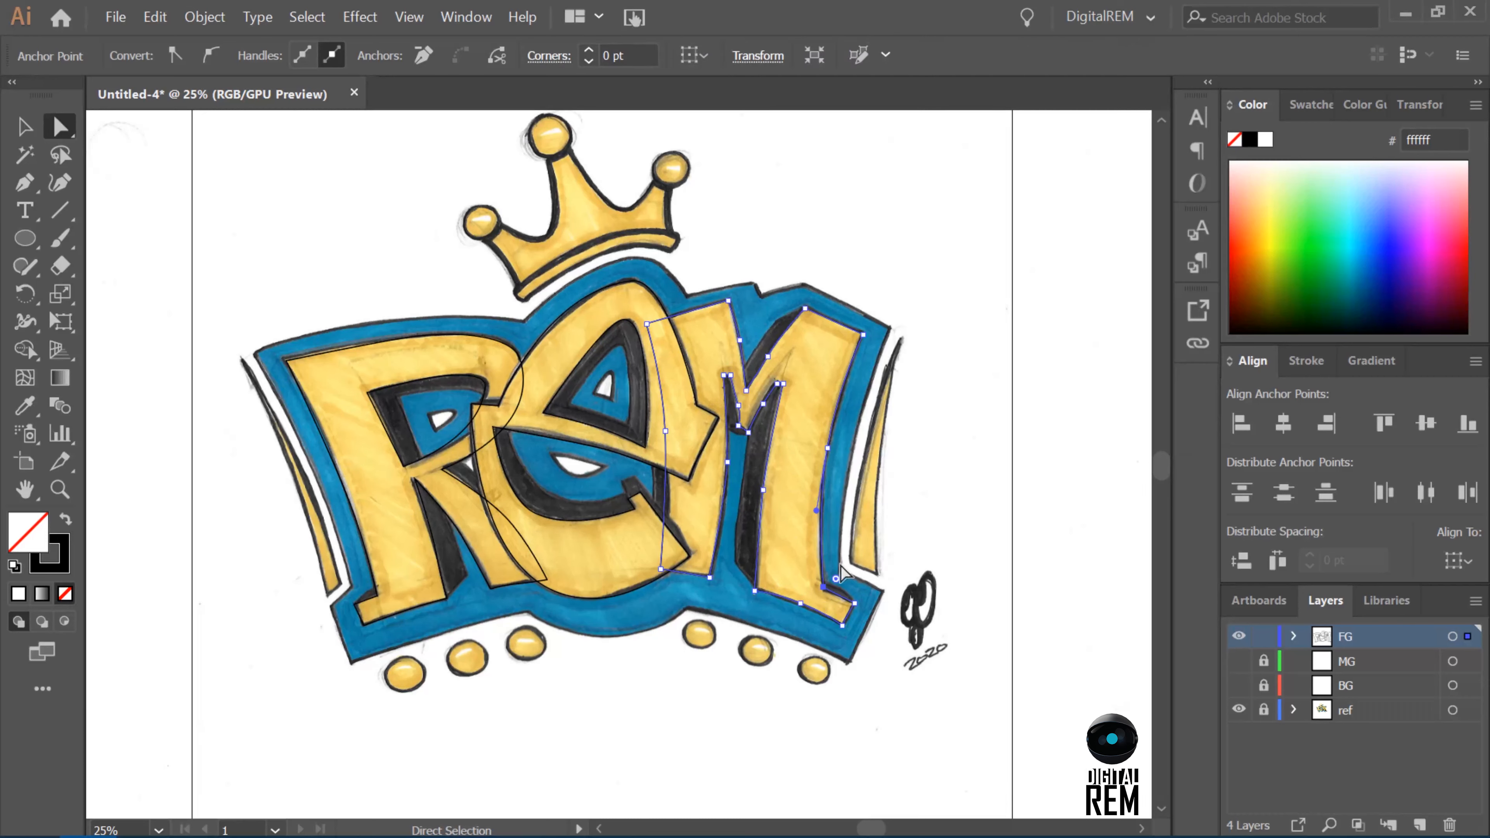
{"action": "left_click", "coordinate": [747, 389]}
{"action": "key", "text": "Right"}
{"action": "key", "text": "Right"}
{"action": "key", "text": "Up"}
{"action": "key", "text": "Up"}
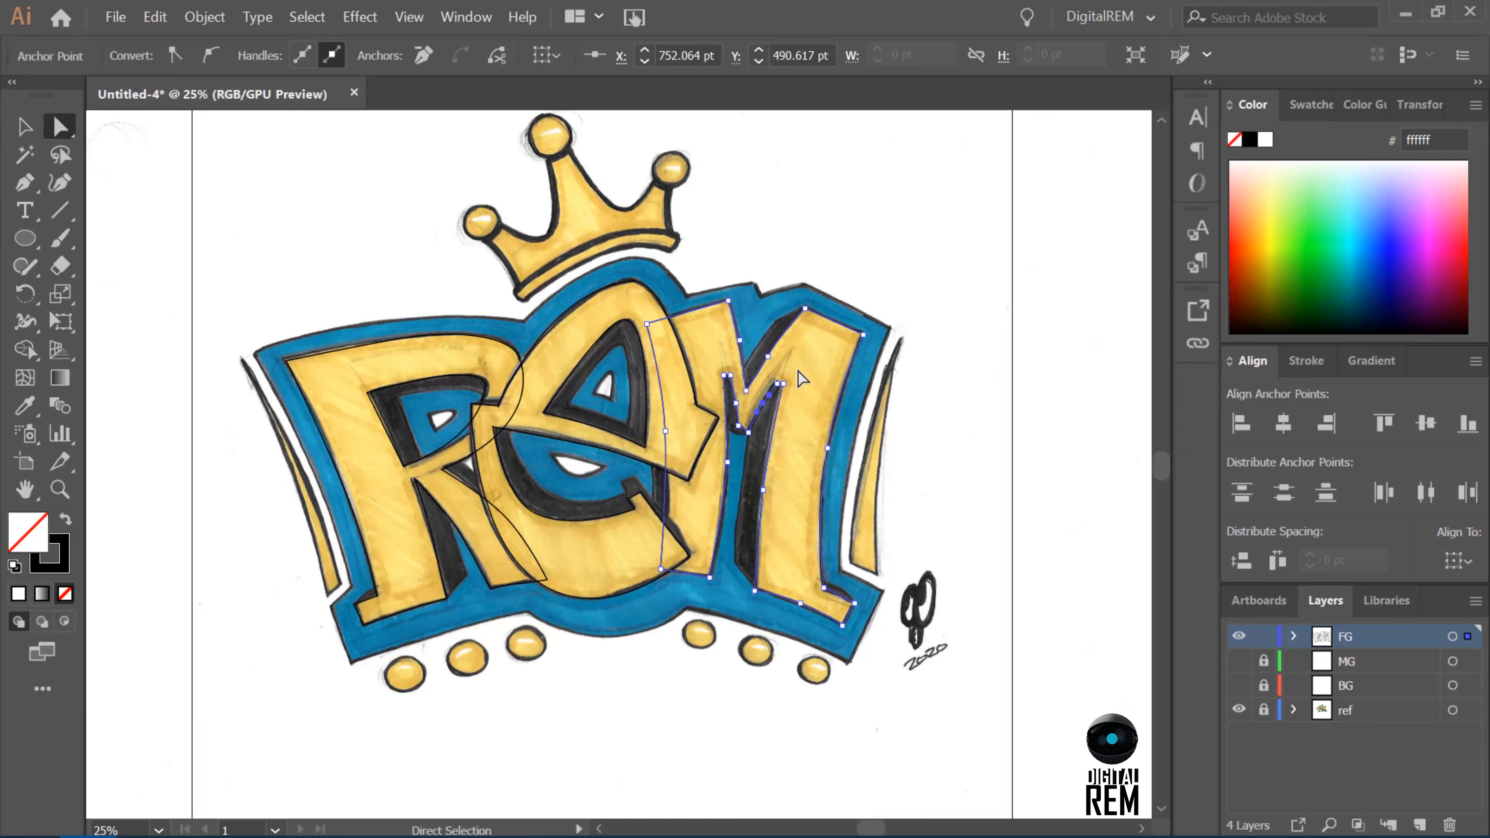
Nudge the bottom-left corner of the M's left leg further left beneath the E, and deselect the outline.
{"action": "left_click", "coordinate": [778, 382]}
{"action": "left_click", "coordinate": [661, 569]}
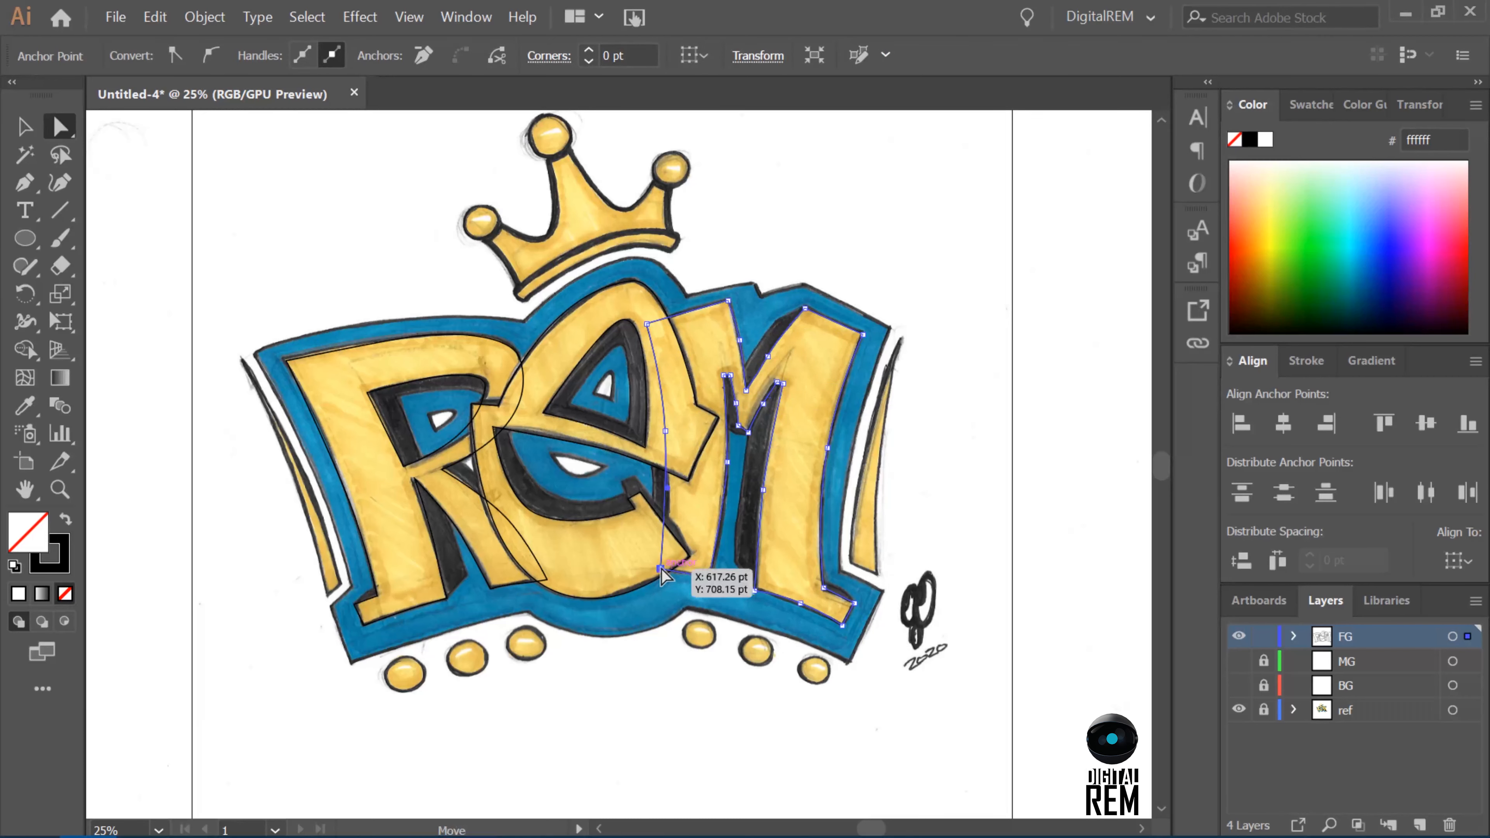
{"action": "key", "text": "Left"}
{"action": "key", "text": "Left"}
{"action": "key", "text": "Left"}
{"action": "key", "text": "Left"}
{"action": "key", "text": "Left"}
{"action": "key", "text": "Left"}
{"action": "key", "text": "Left"}
{"action": "key", "text": "Left"}
{"action": "left_click", "coordinate": [1082, 582]}
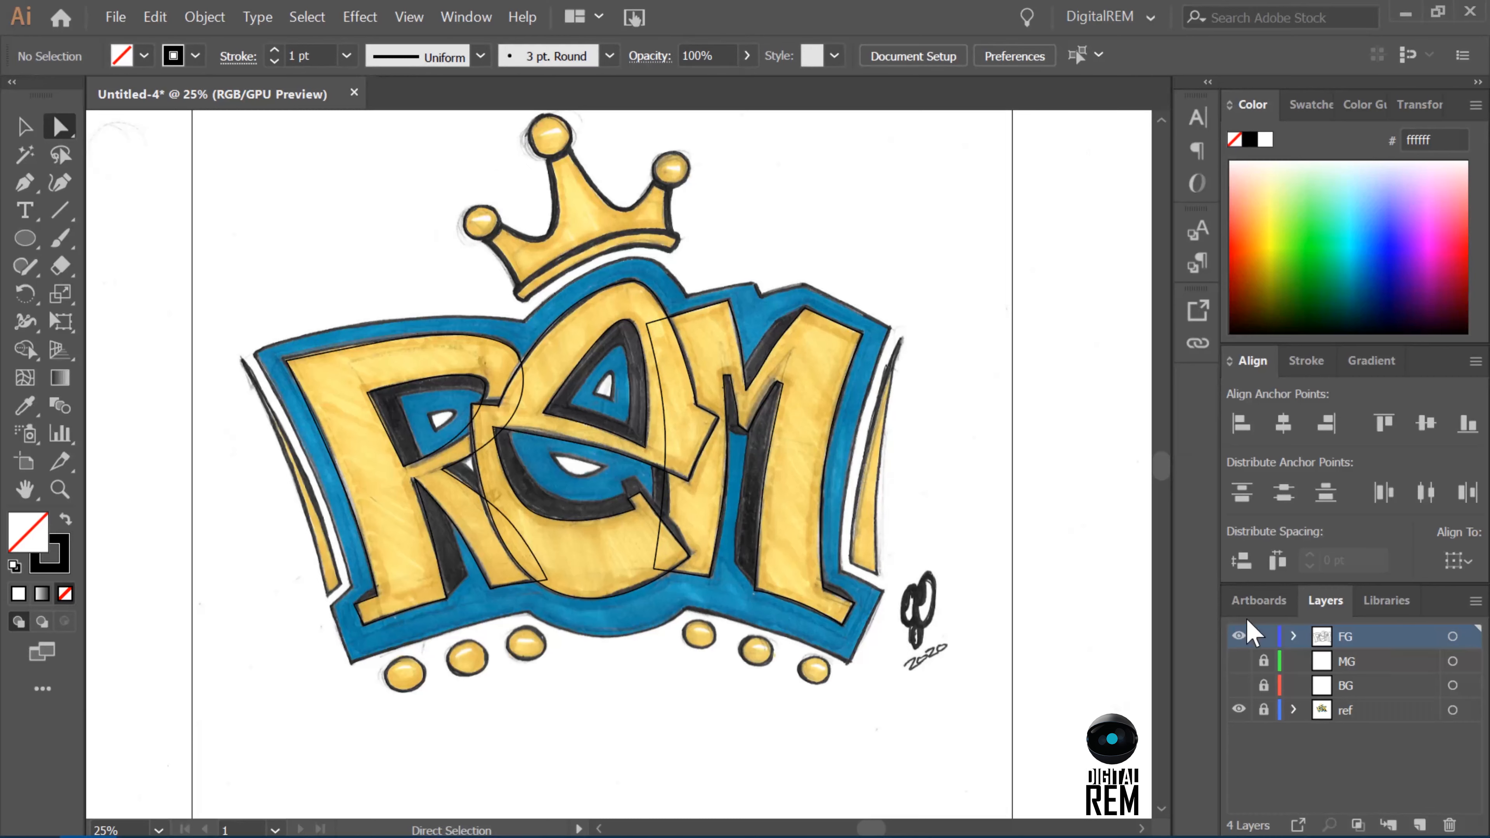
Trace the long tapered accent to the right of the M as a closed path with the Pen tool.
{"action": "left_click", "coordinate": [25, 182]}
{"action": "left_click", "coordinate": [852, 565]}
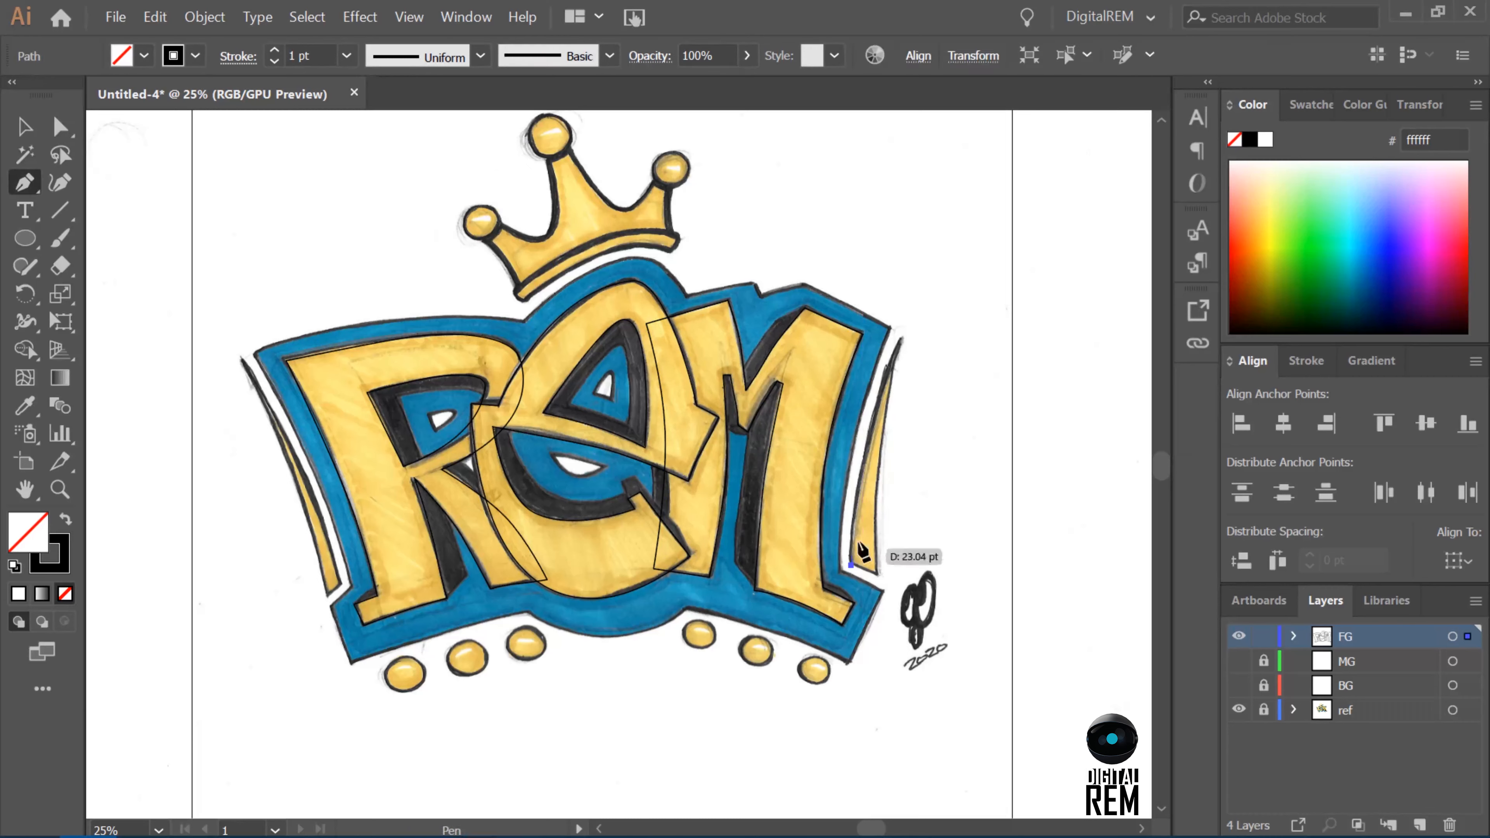
{"action": "left_click_drag", "start_coordinate": [862, 474], "coordinate": [873, 507]}
{"action": "left_click", "coordinate": [902, 342]}
{"action": "left_click", "coordinate": [877, 574]}
{"action": "left_click", "coordinate": [851, 565]}
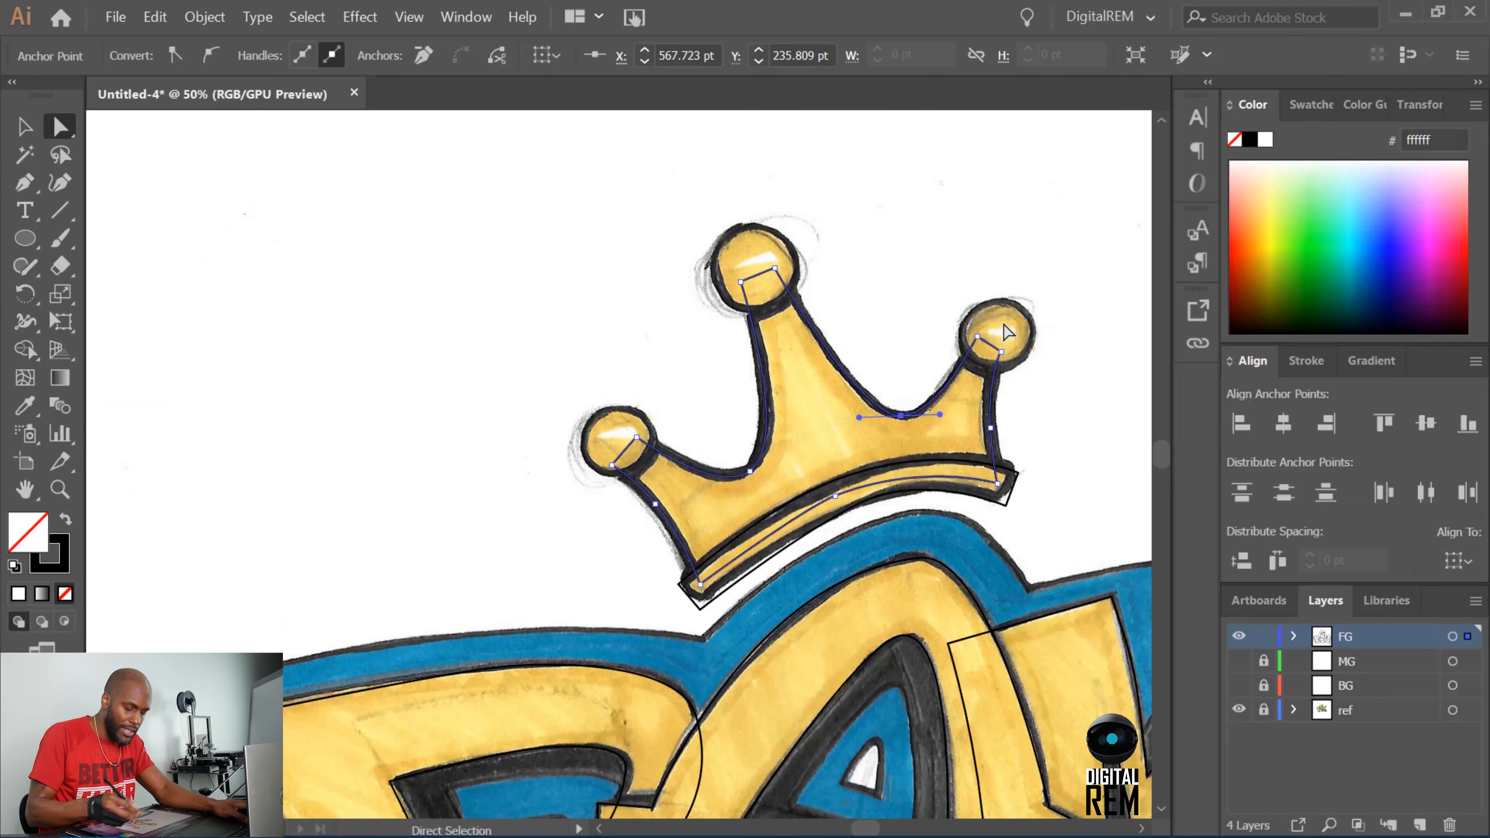
Deselect the crown outline and draw a small circle with the Ellipse tool just left of the crown.
{"action": "left_click", "coordinate": [441, 503]}
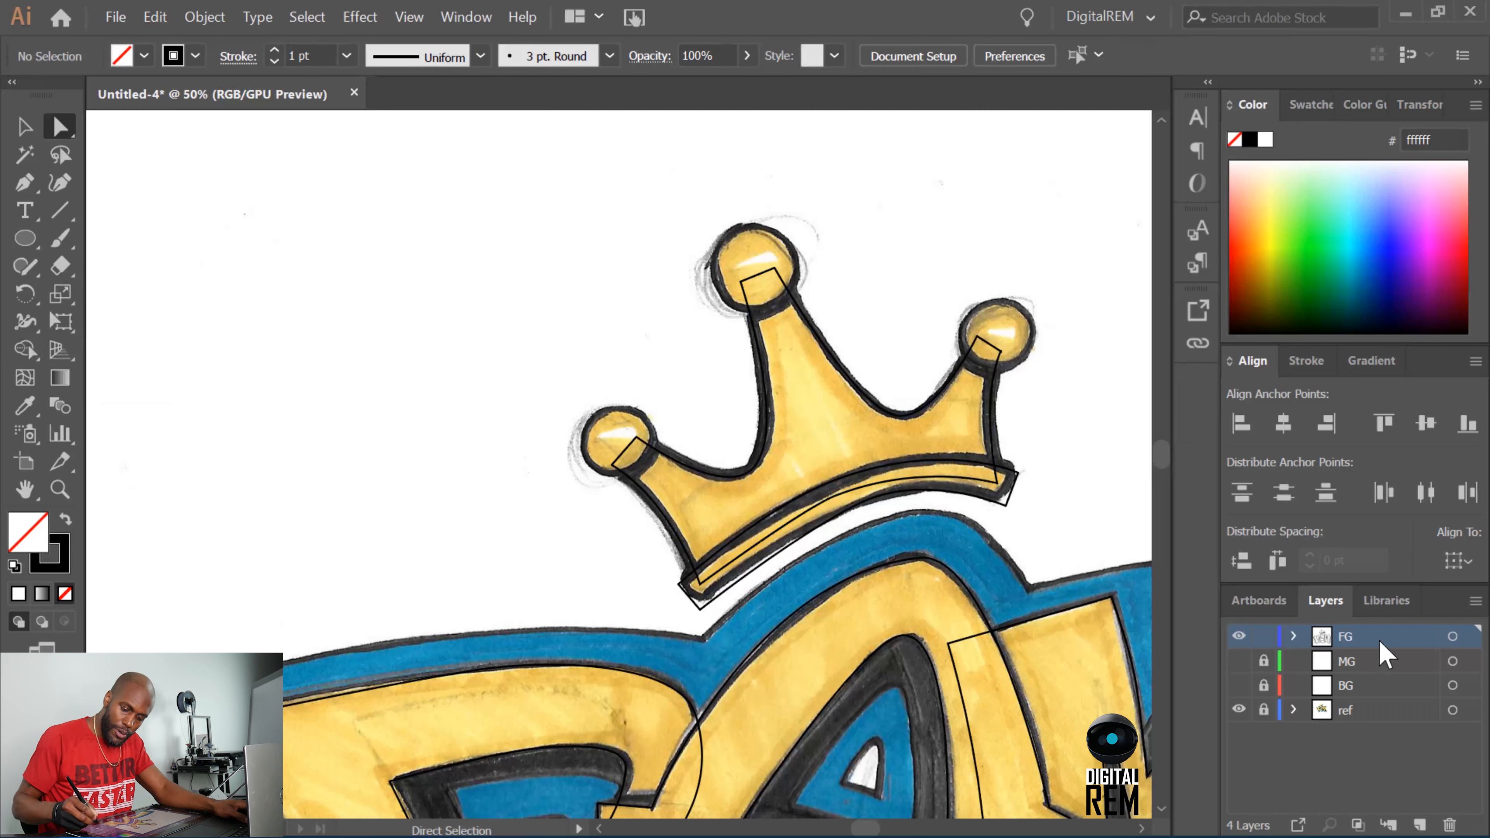
{"action": "left_click_drag", "start_coordinate": [30, 242], "coordinate": [154, 293]}
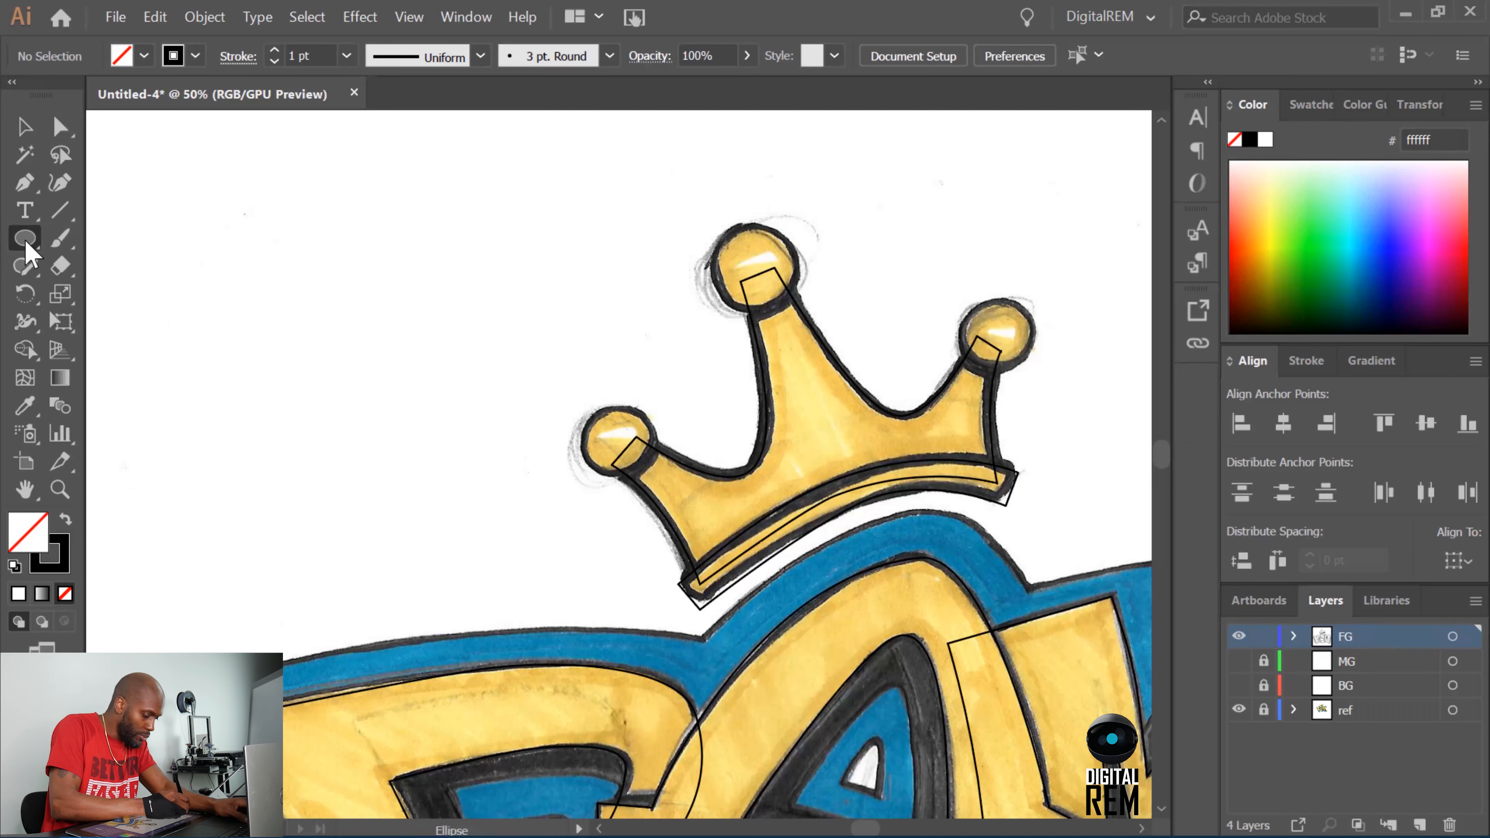
{"action": "left_click_drag", "start_coordinate": [26, 242], "coordinate": [53, 238]}
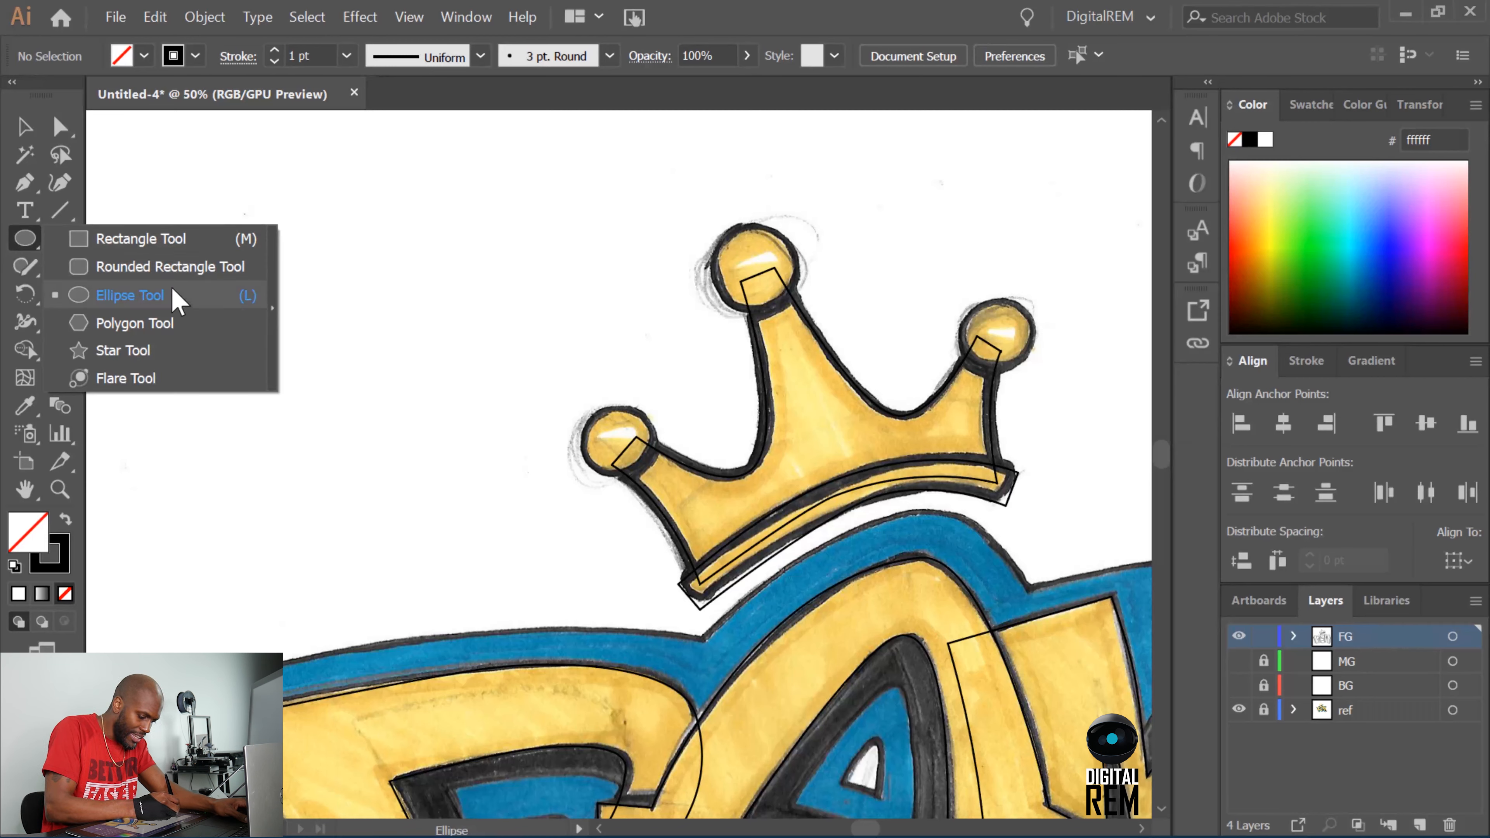
{"action": "left_click", "coordinate": [177, 299]}
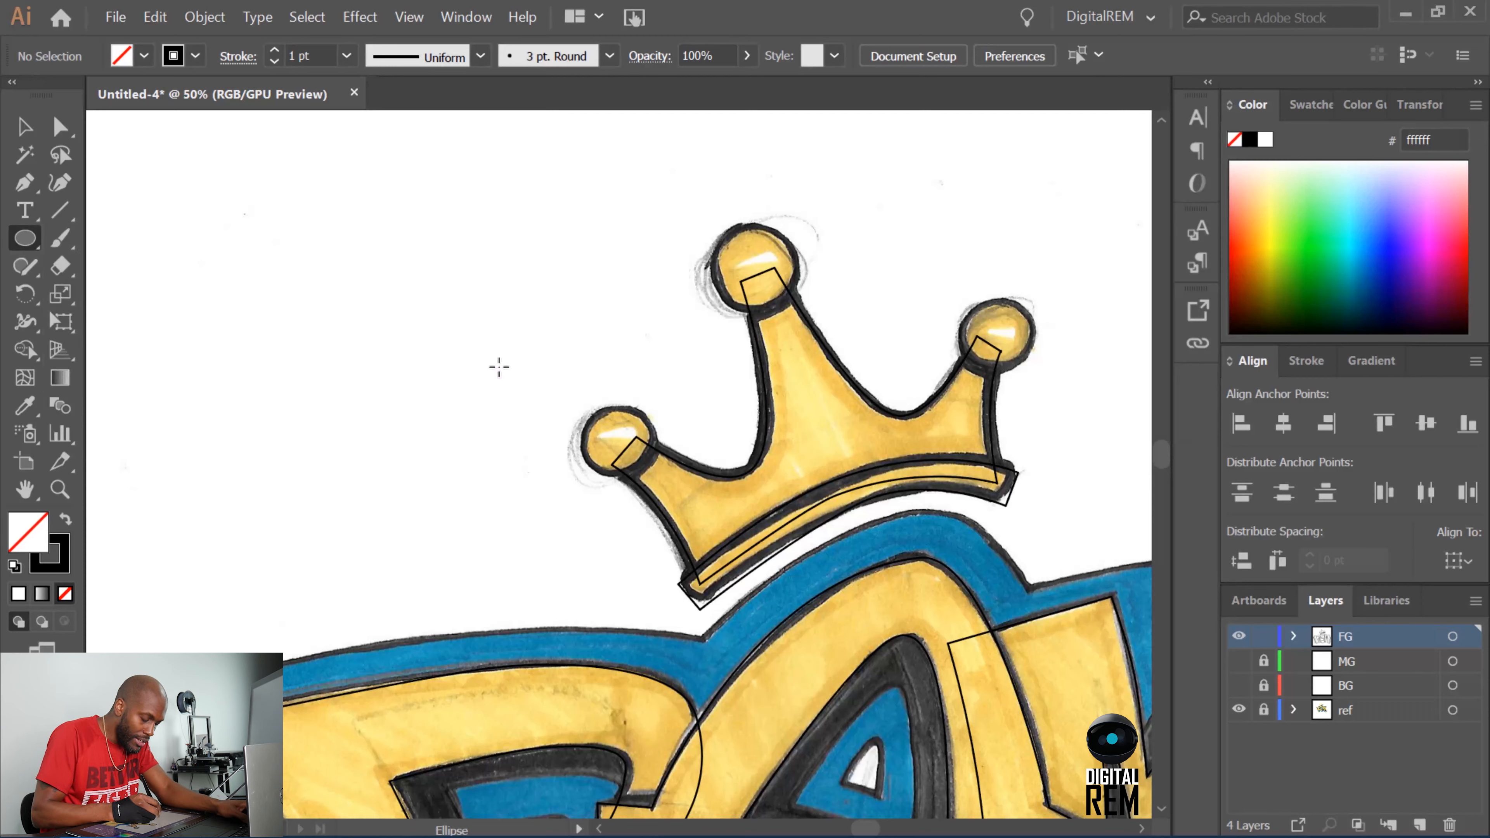
{"action": "left_click_drag", "start_coordinate": [500, 364], "coordinate": [550, 414]}
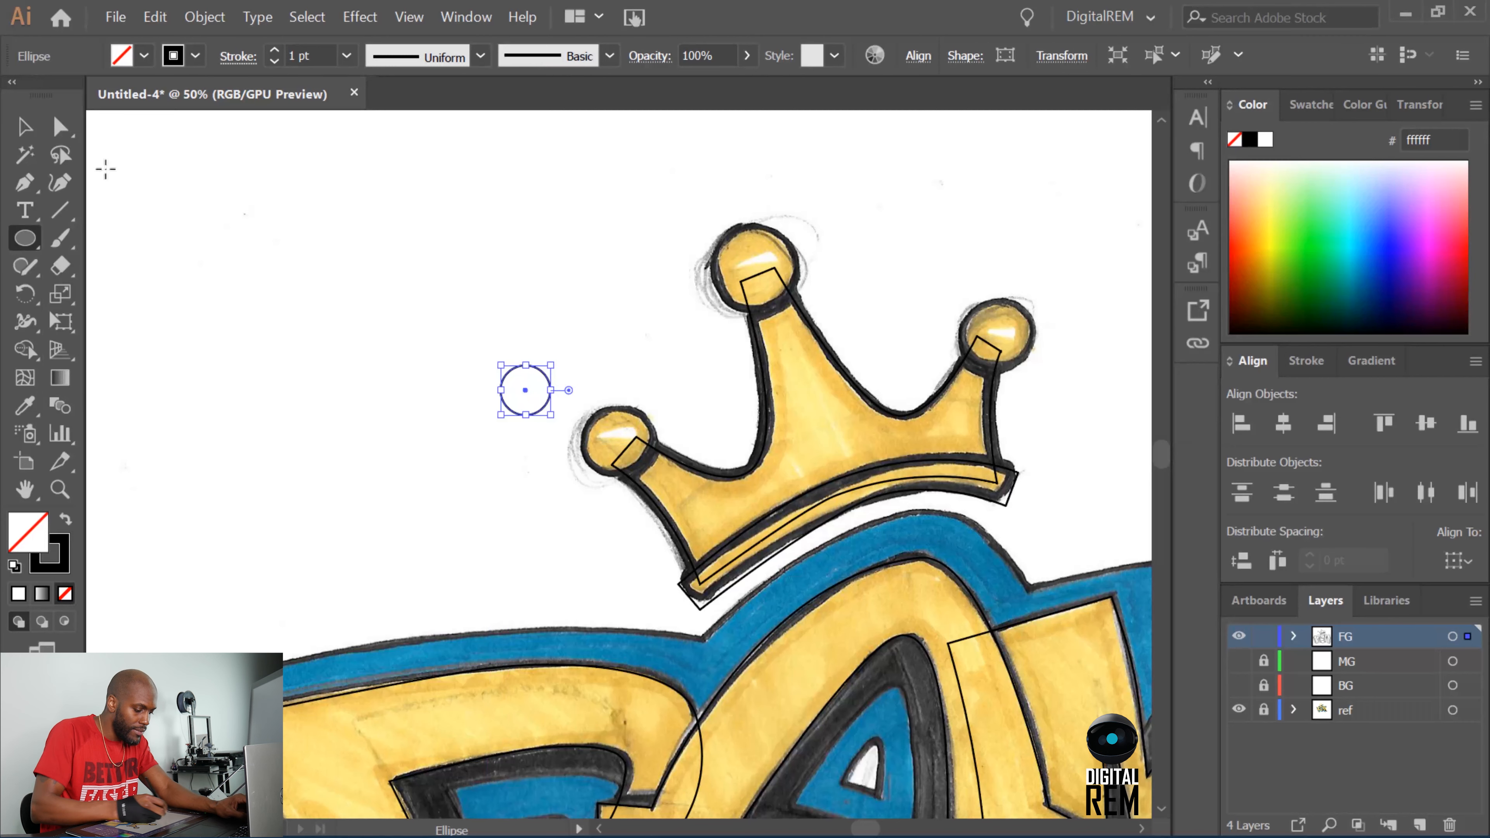
Move the circle onto the crown's left ball and enlarge it to fit the ball's outline.
{"action": "left_click", "coordinate": [25, 126]}
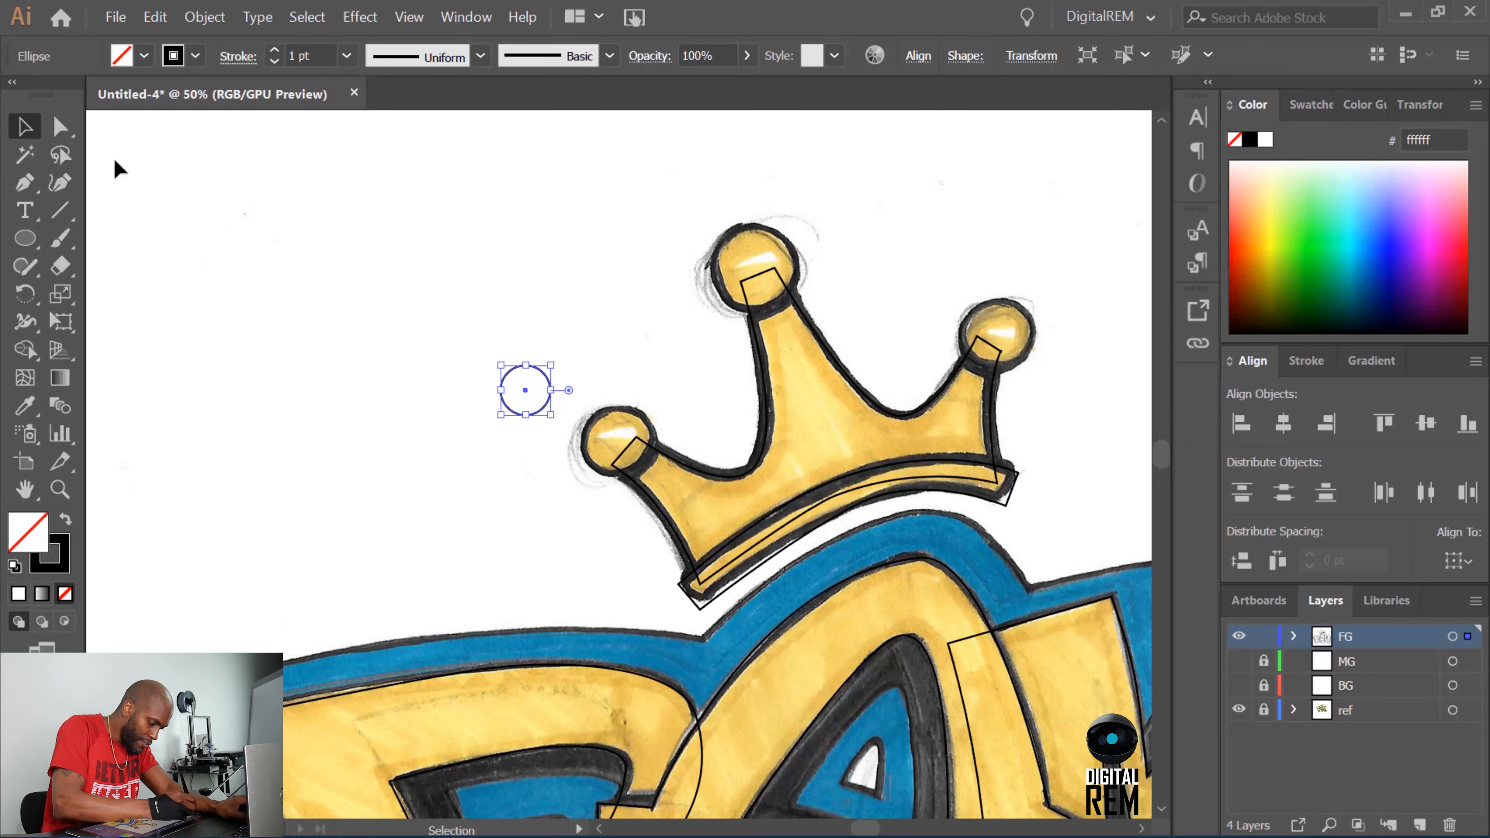
{"action": "left_click_drag", "start_coordinate": [531, 401], "coordinate": [622, 450]}
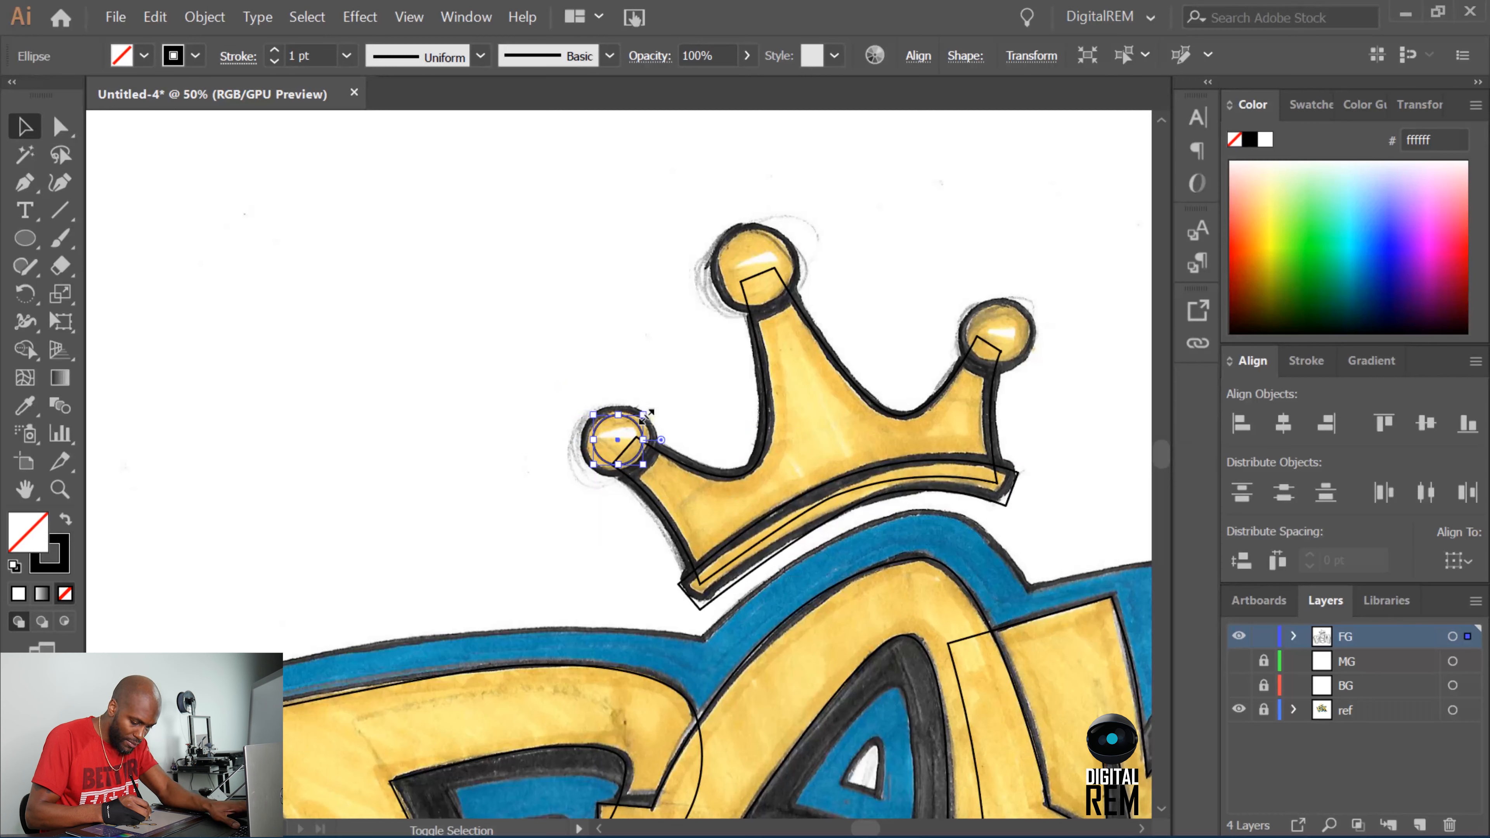
{"action": "left_click_drag", "start_coordinate": [643, 413], "coordinate": [655, 392]}
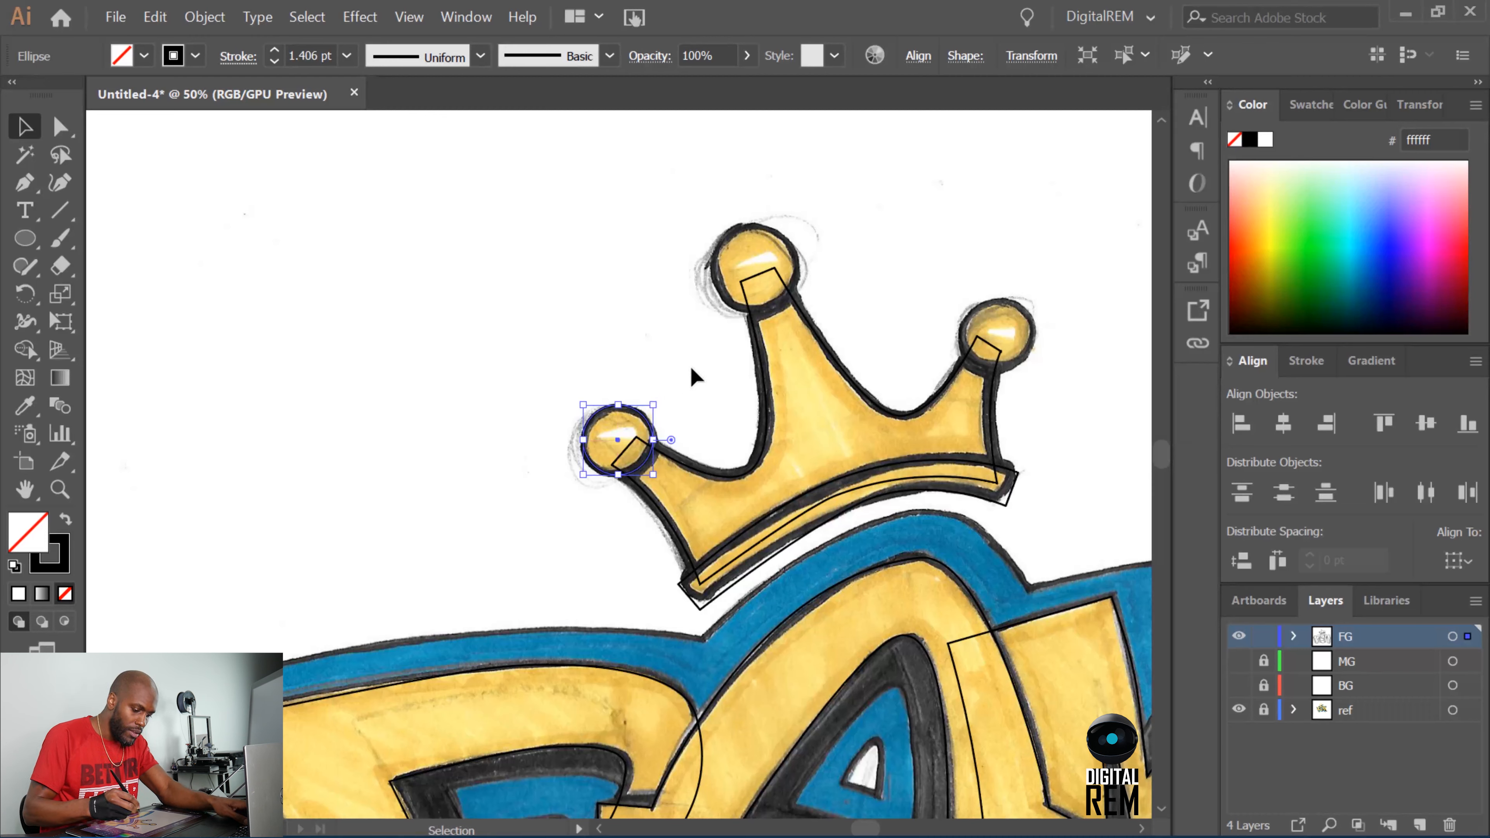
{"action": "key", "text": "a"}
{"action": "key", "text": "v"}
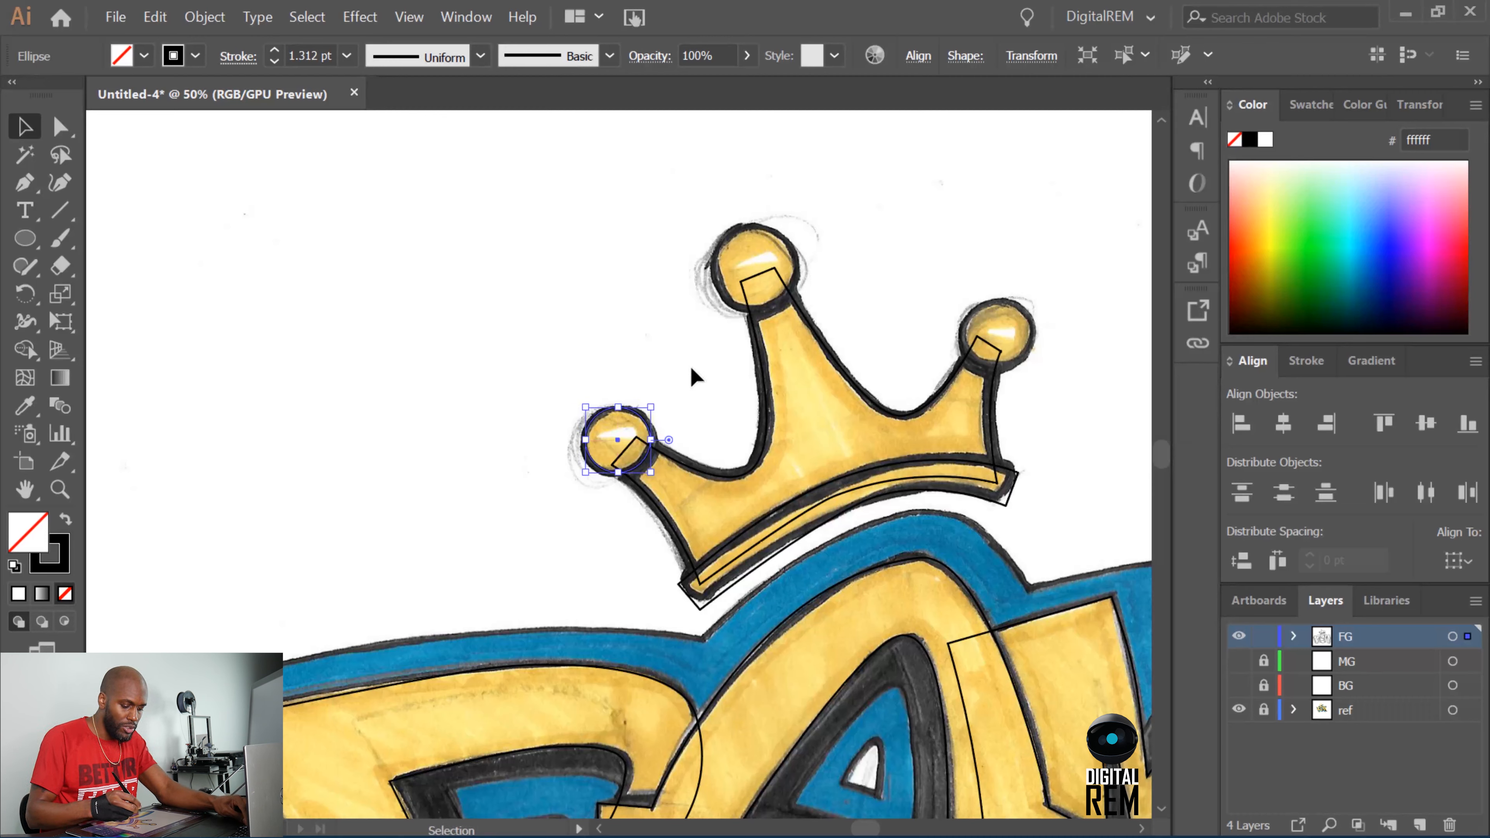
Move the circle onto the crown's middle ball, undo the distorted scaling, and enlarge it proportionally to fit.
{"action": "mouse_move", "coordinate": [625, 434]}
{"action": "left_mouse_down"}
{"action": "mouse_move", "coordinate": [755, 300]}
{"action": "mouse_move", "coordinate": [793, 231]}
{"action": "mouse_move", "coordinate": [758, 246]}
{"action": "left_mouse_up"}
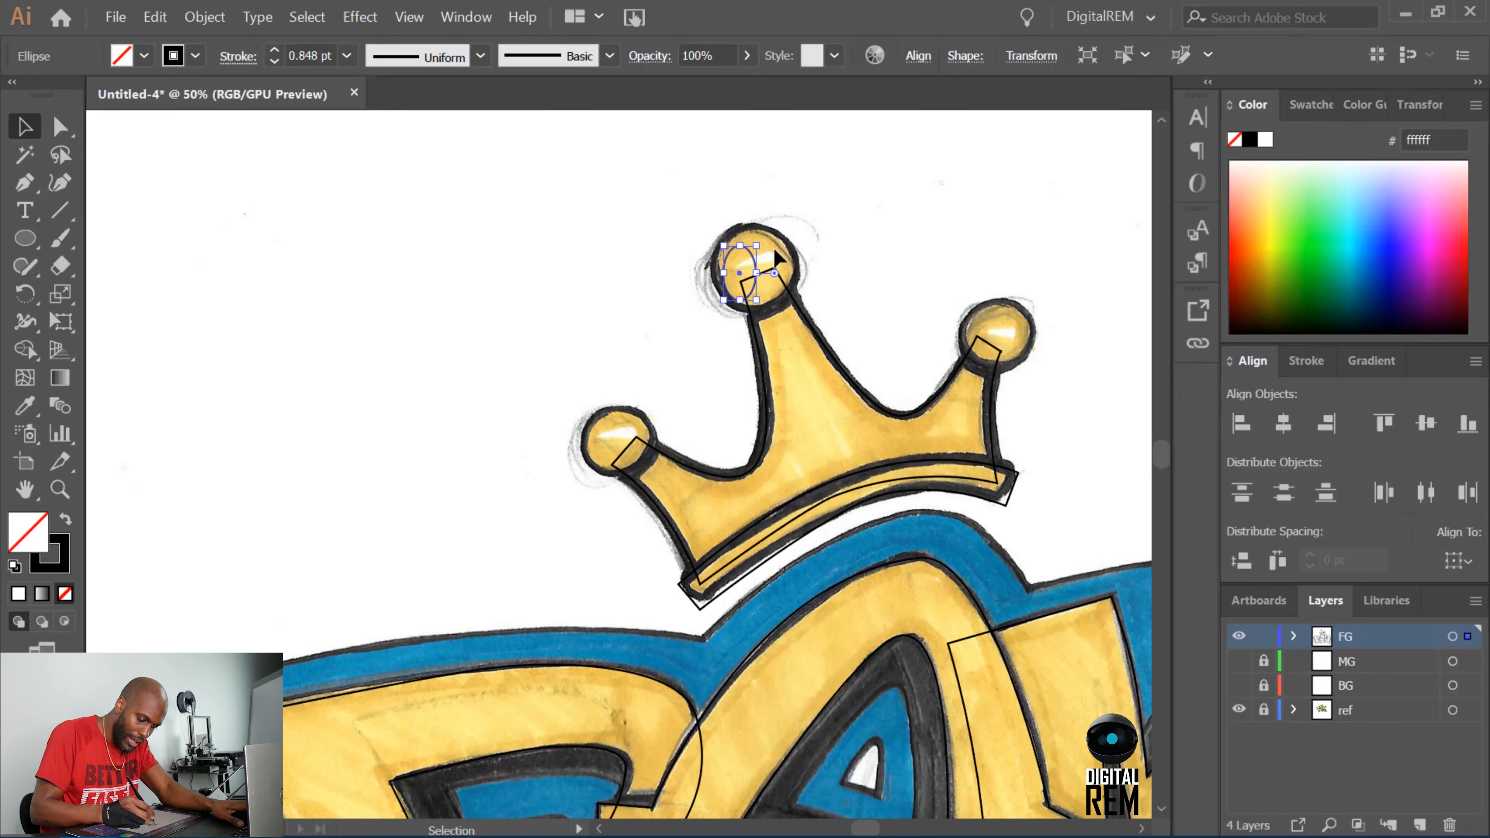
{"action": "key", "text": "ctrl+z"}
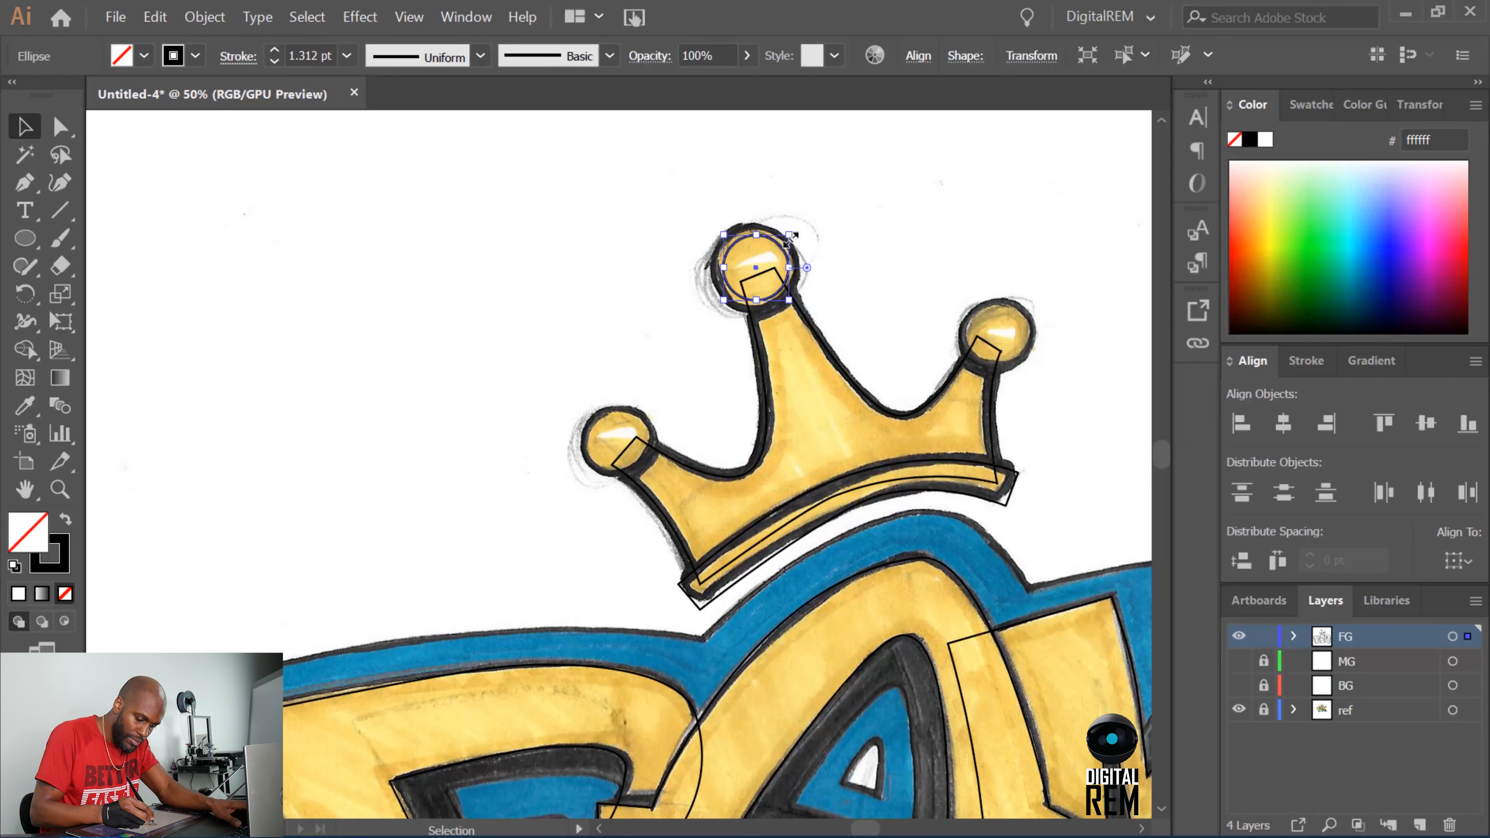
{"action": "left_click_drag", "start_coordinate": [790, 236], "coordinate": [802, 218]}
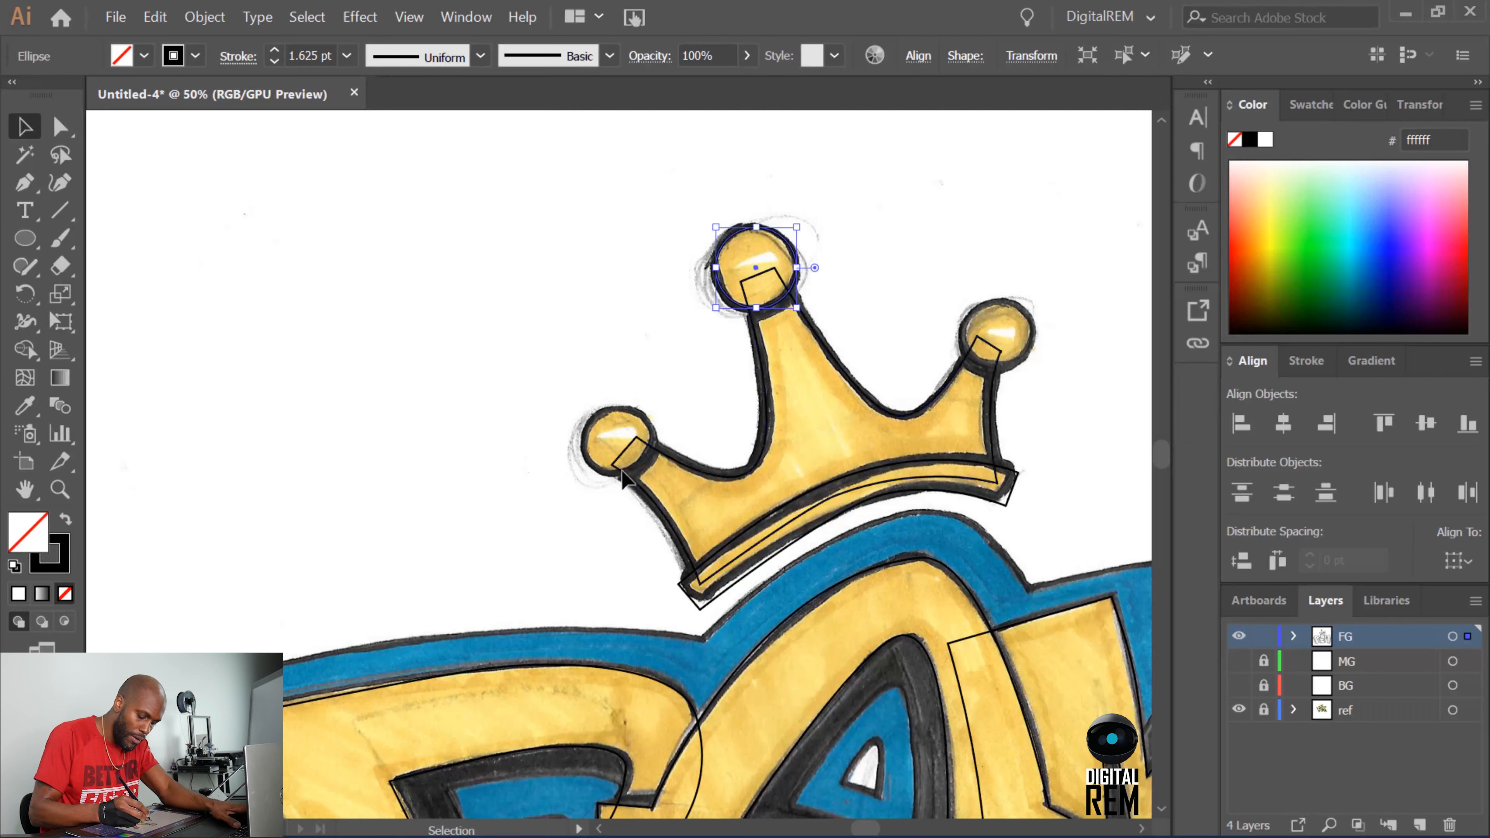
{"action": "left_click", "coordinate": [629, 421]}
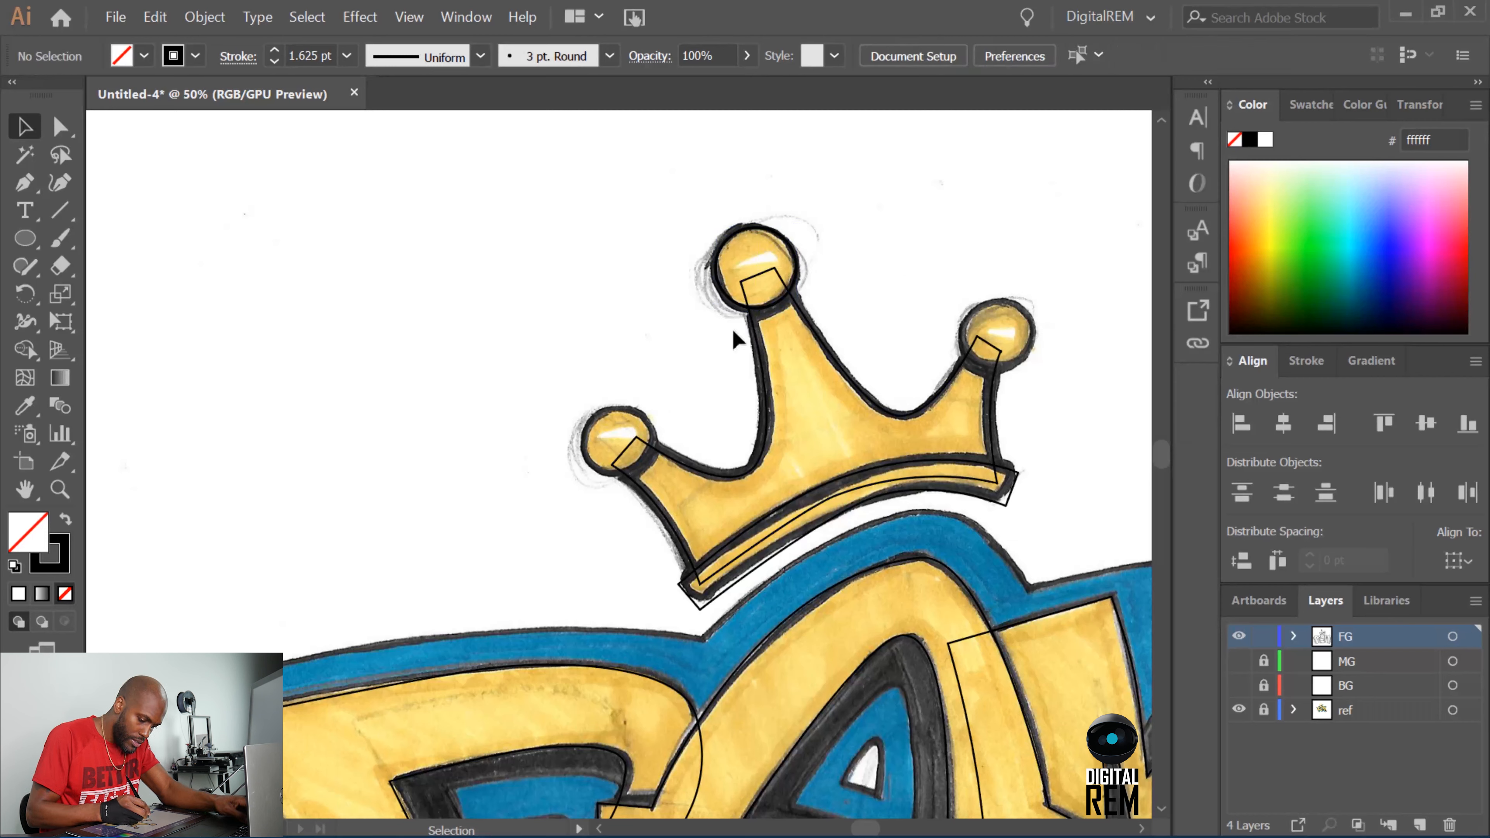
{"action": "left_click", "coordinate": [742, 298]}
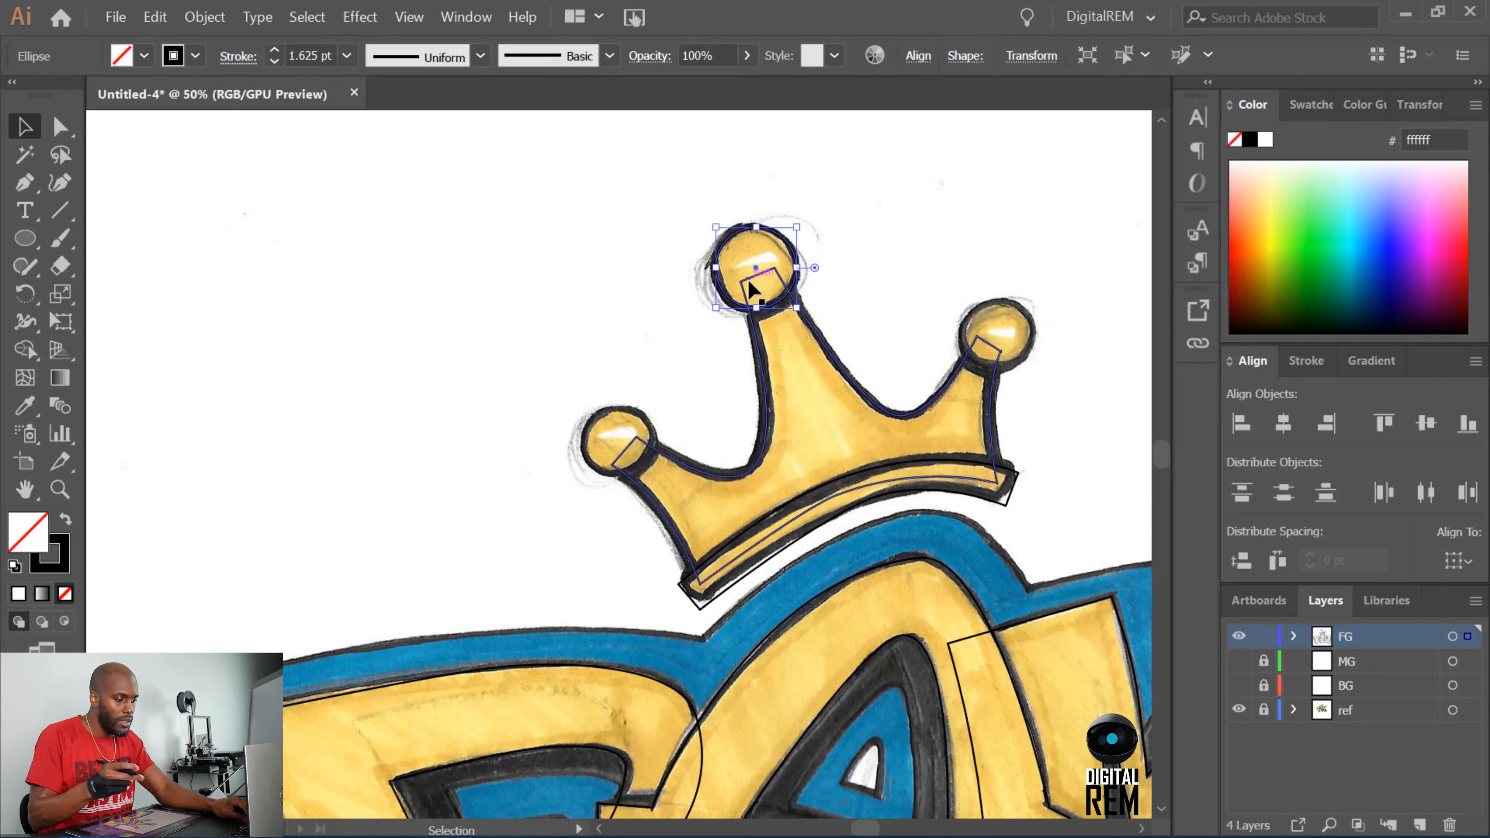
{"action": "left_click", "coordinate": [155, 17]}
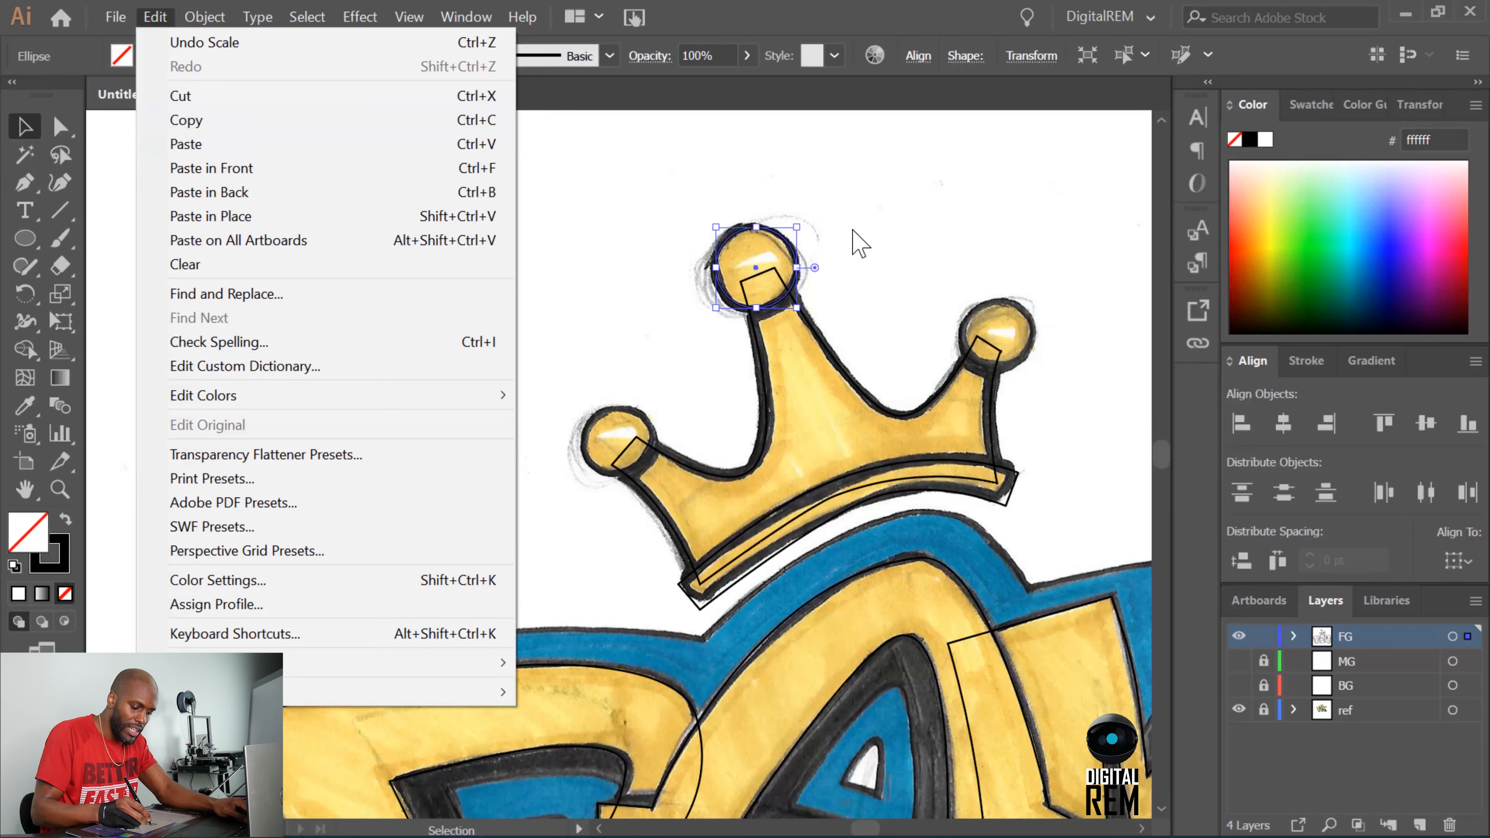
{"action": "left_click", "coordinate": [858, 240]}
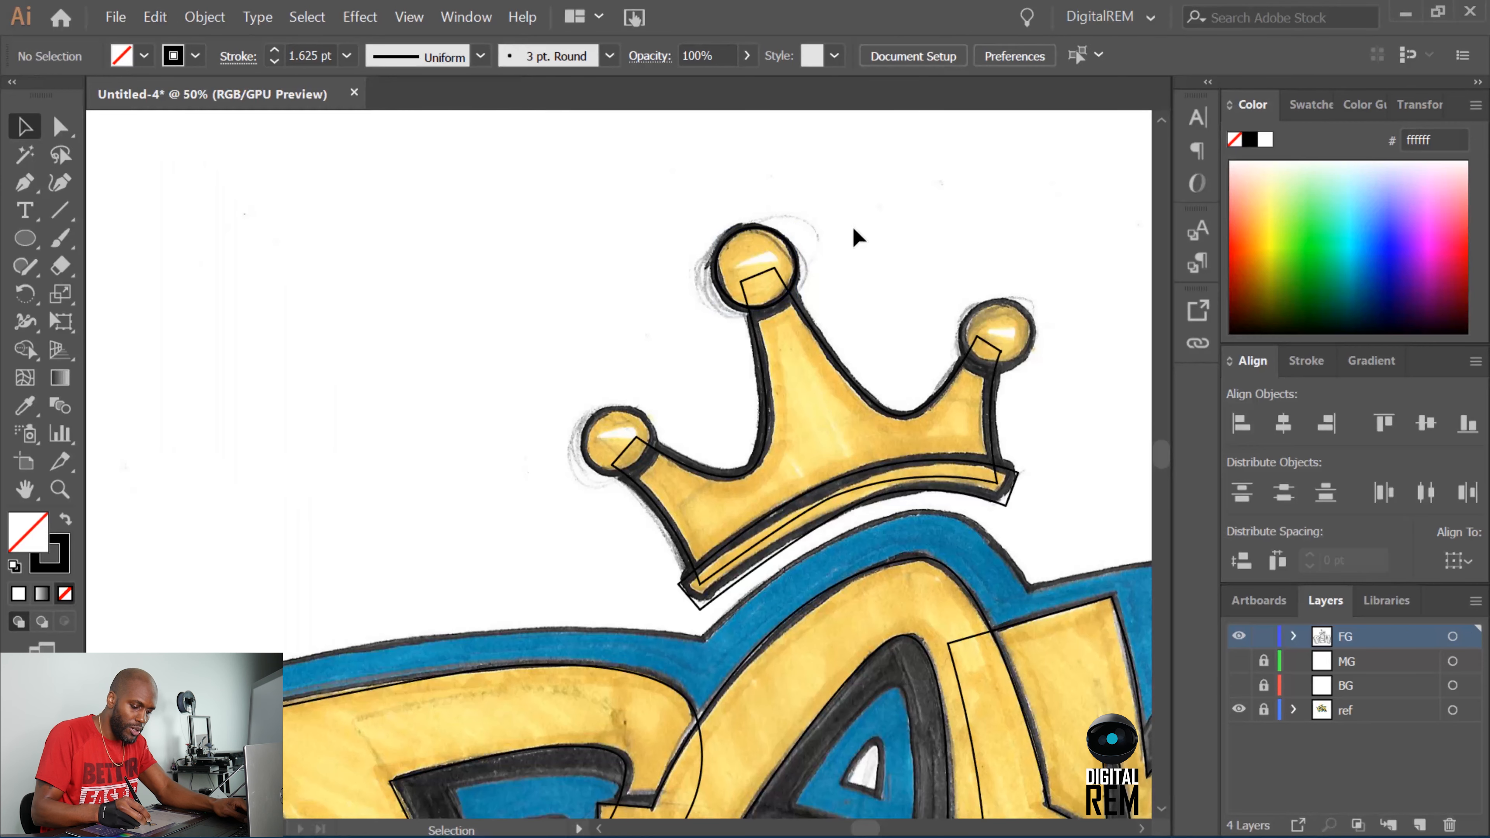
Duplicate the middle ball's circle onto the crown's left ball and shrink the copy to fit.
{"action": "left_click", "coordinate": [791, 259]}
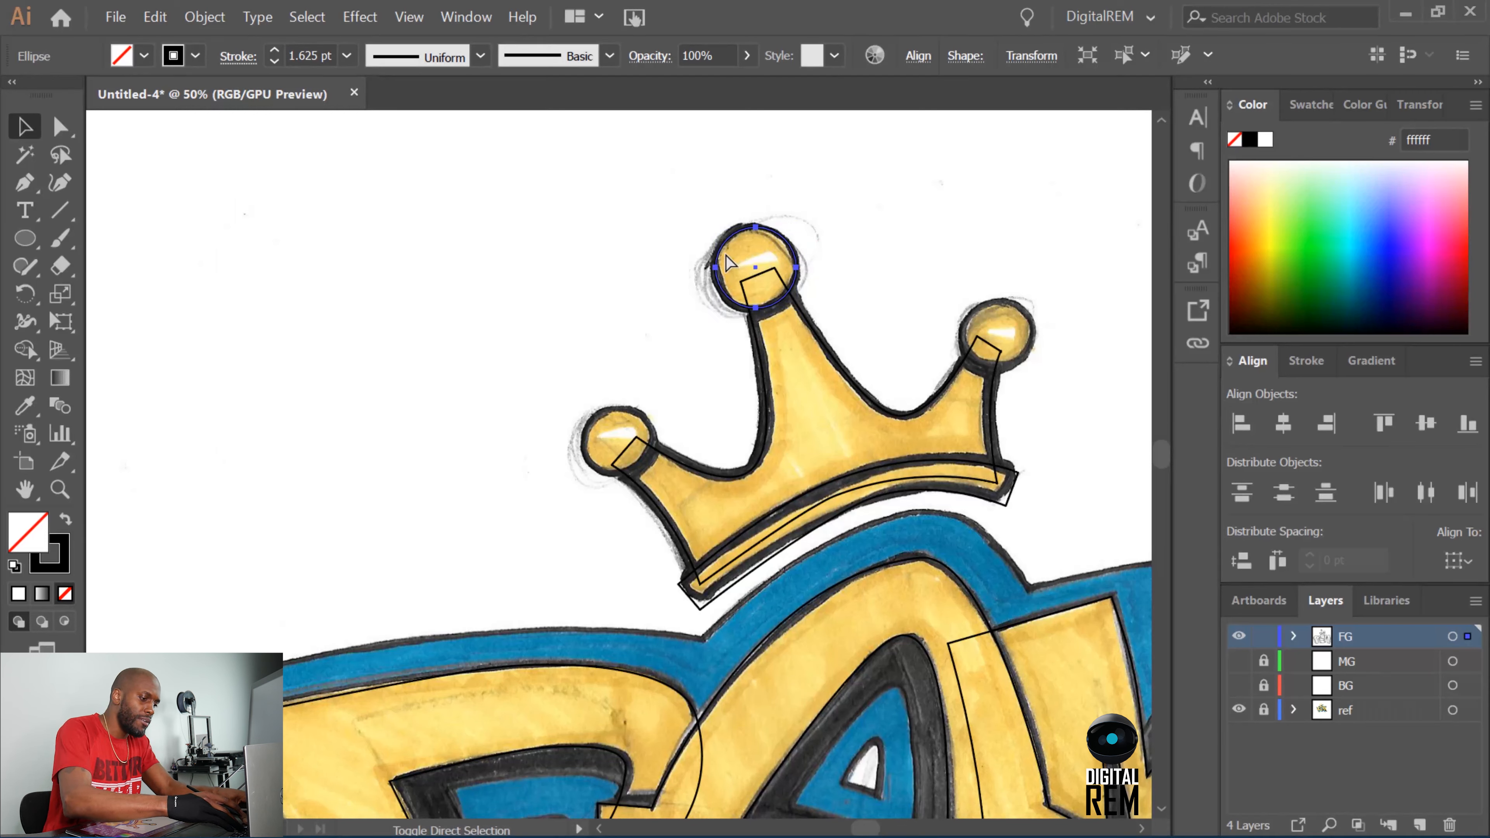
{"action": "key", "text": "v"}
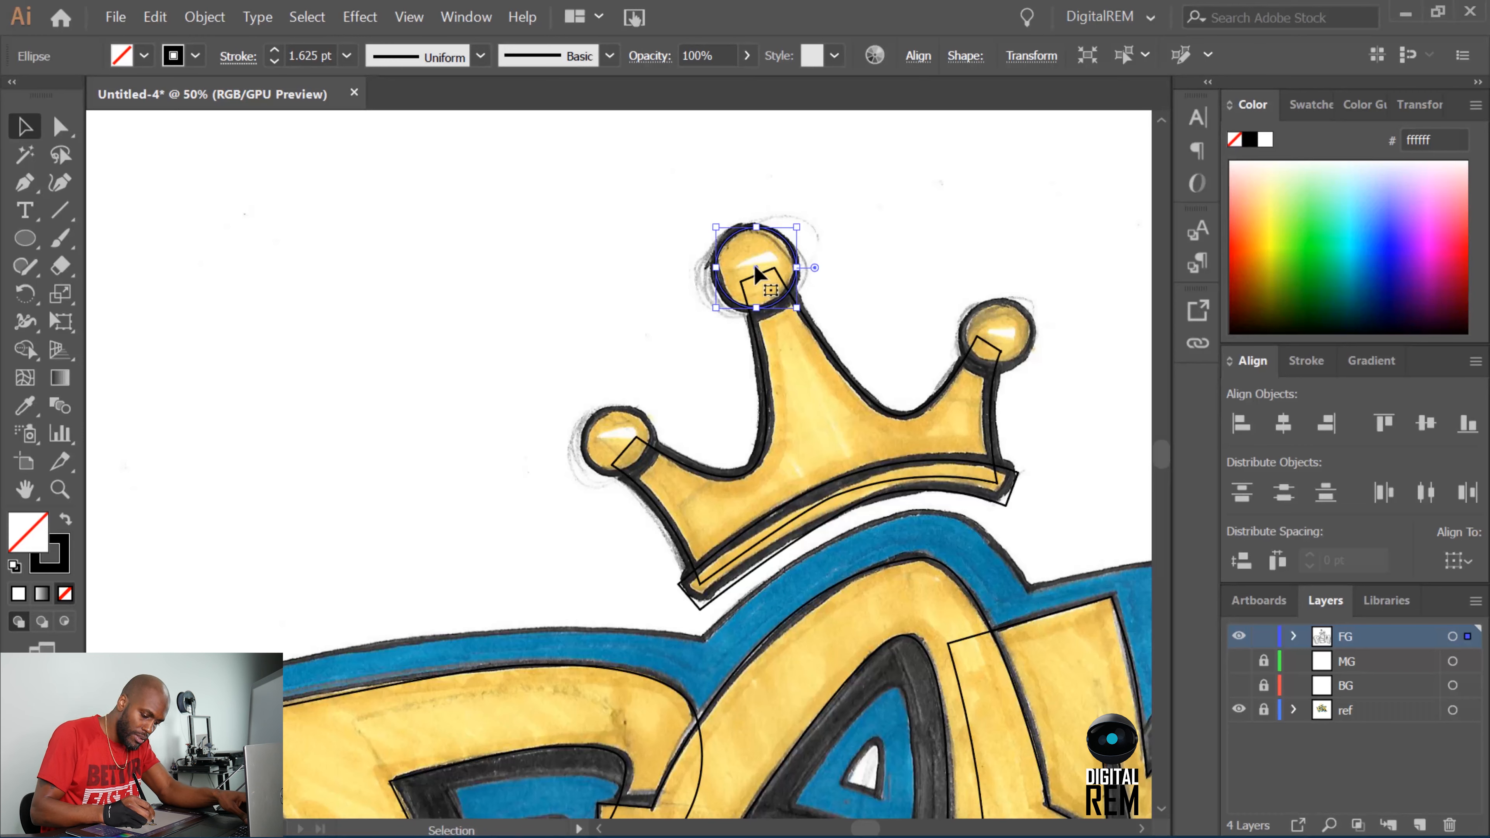
{"action": "left_click_drag", "start_coordinate": [757, 272], "coordinate": [616, 441]}
{"action": "left_click", "coordinate": [793, 282]}
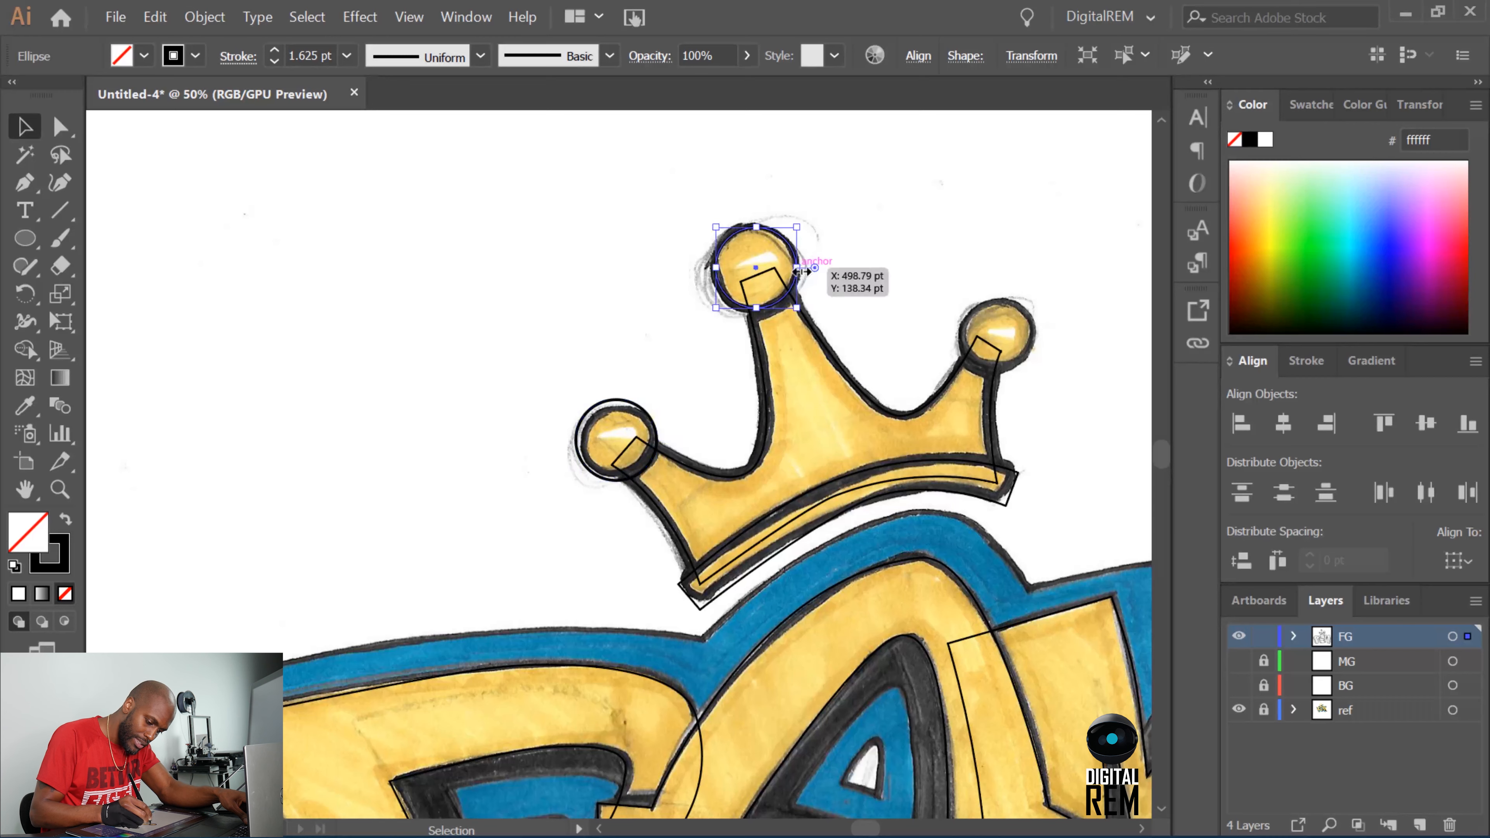
{"action": "left_click", "coordinate": [645, 412]}
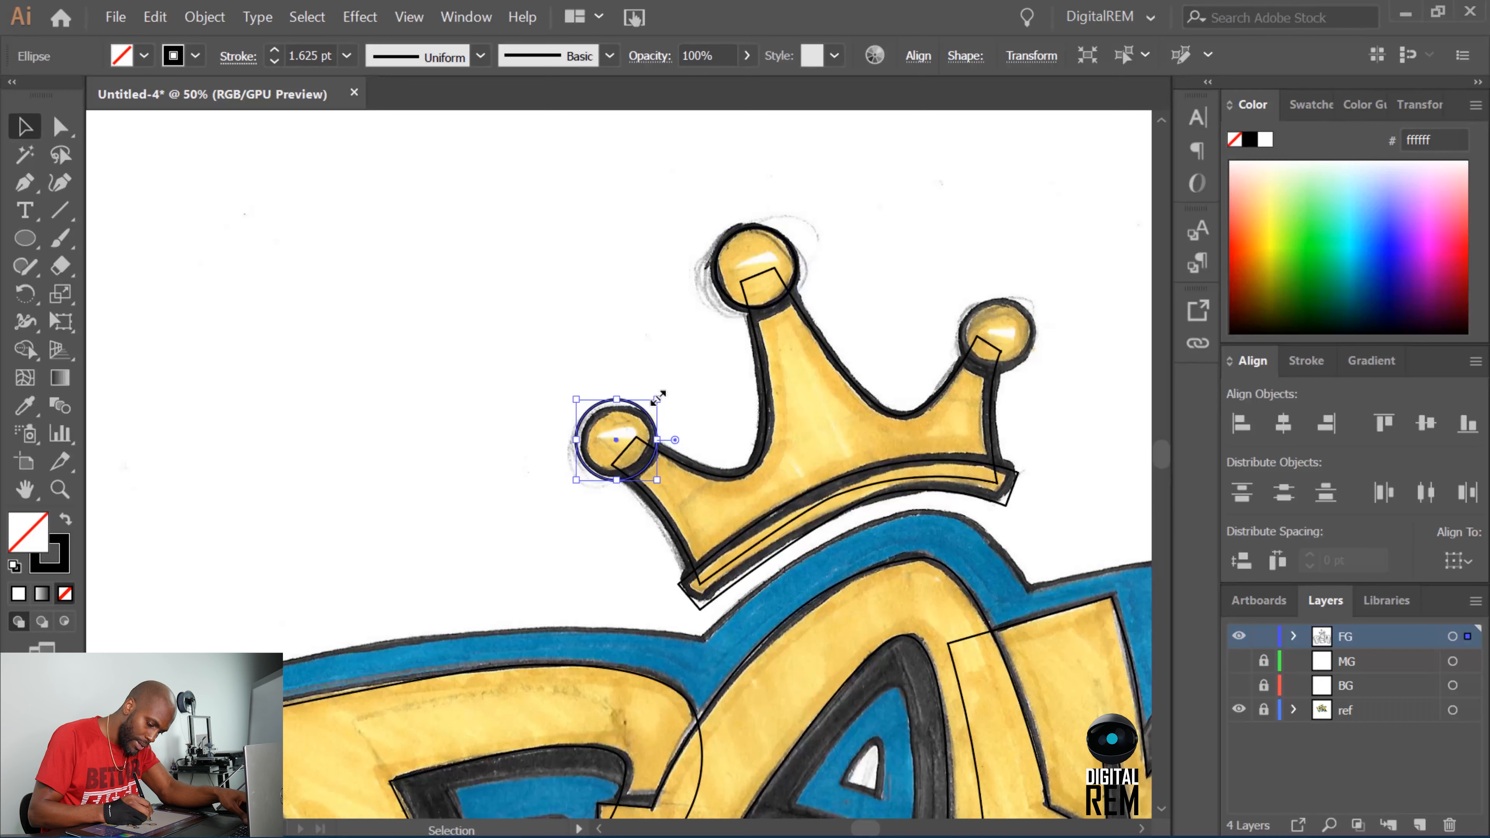
{"action": "left_click_drag", "start_coordinate": [658, 399], "coordinate": [652, 405]}
{"action": "key", "text": "a"}
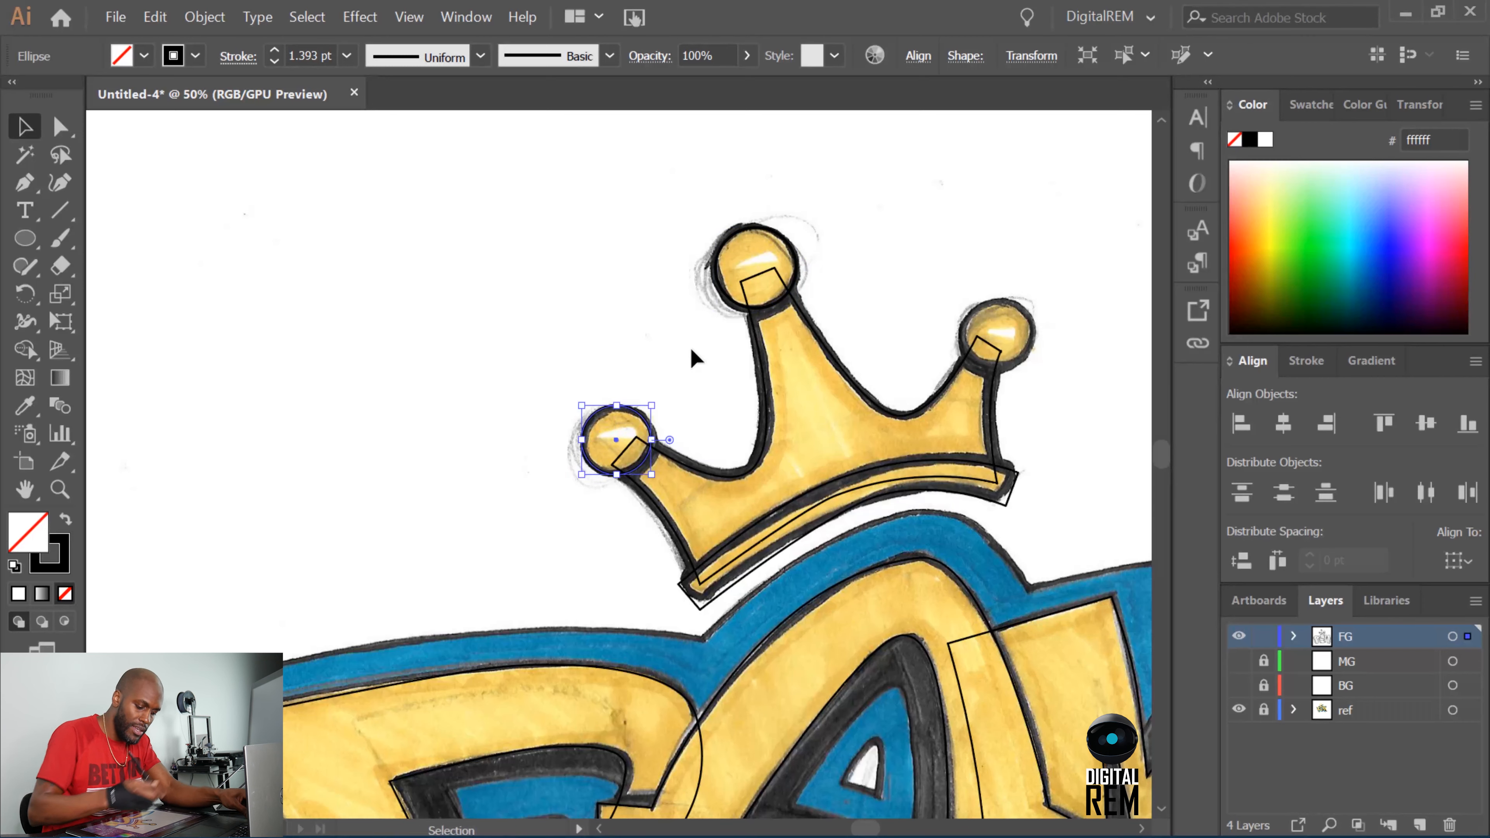
Duplicate the left ball's circle onto the crown's right ball.
{"action": "left_click_drag", "start_coordinate": [622, 447], "coordinate": [999, 333]}
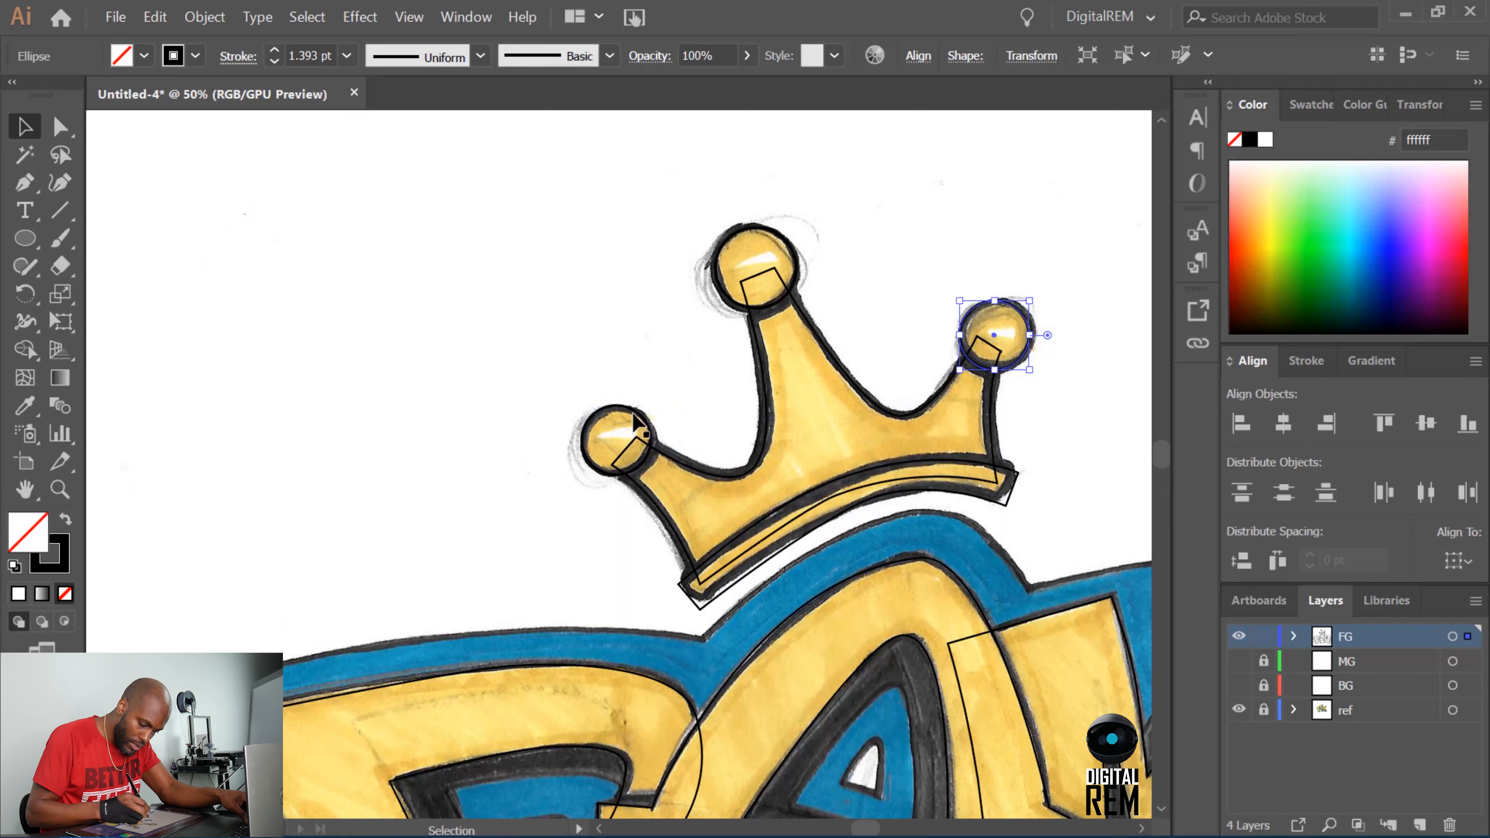
{"action": "key", "text": "ctrl+z"}
{"action": "left_click", "coordinate": [1026, 350]}
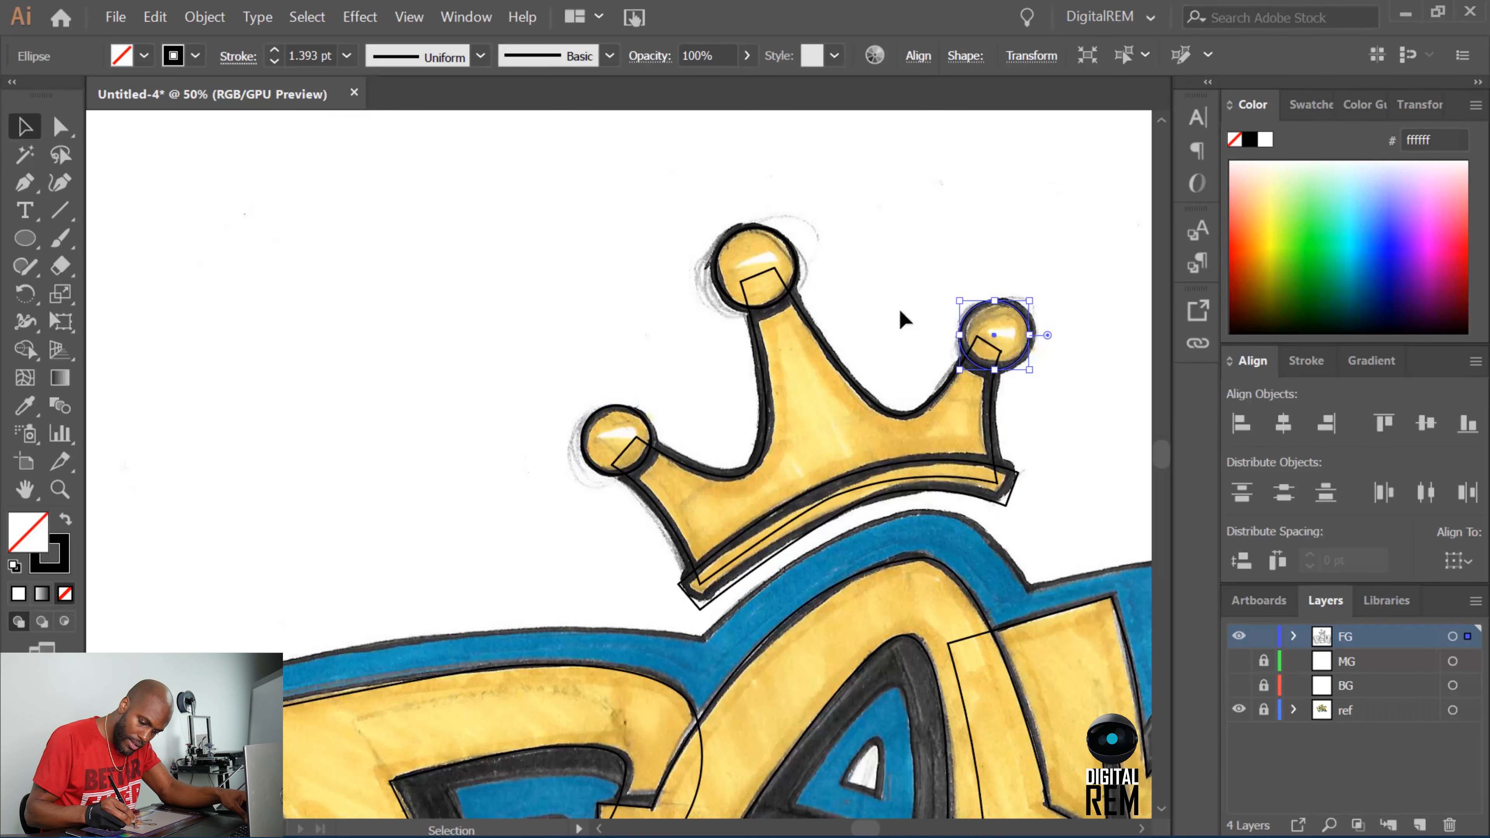
Copy the crown ball circle and place copies over all six round dots beneath the lettering.
{"action": "left_click", "coordinate": [798, 281]}
{"action": "mouse_move", "coordinate": [1165, 470]}
{"action": "left_mouse_down"}
{"action": "mouse_move", "coordinate": [1161, 485]}
{"action": "mouse_move", "coordinate": [1170, 442]}
{"action": "left_mouse_up"}
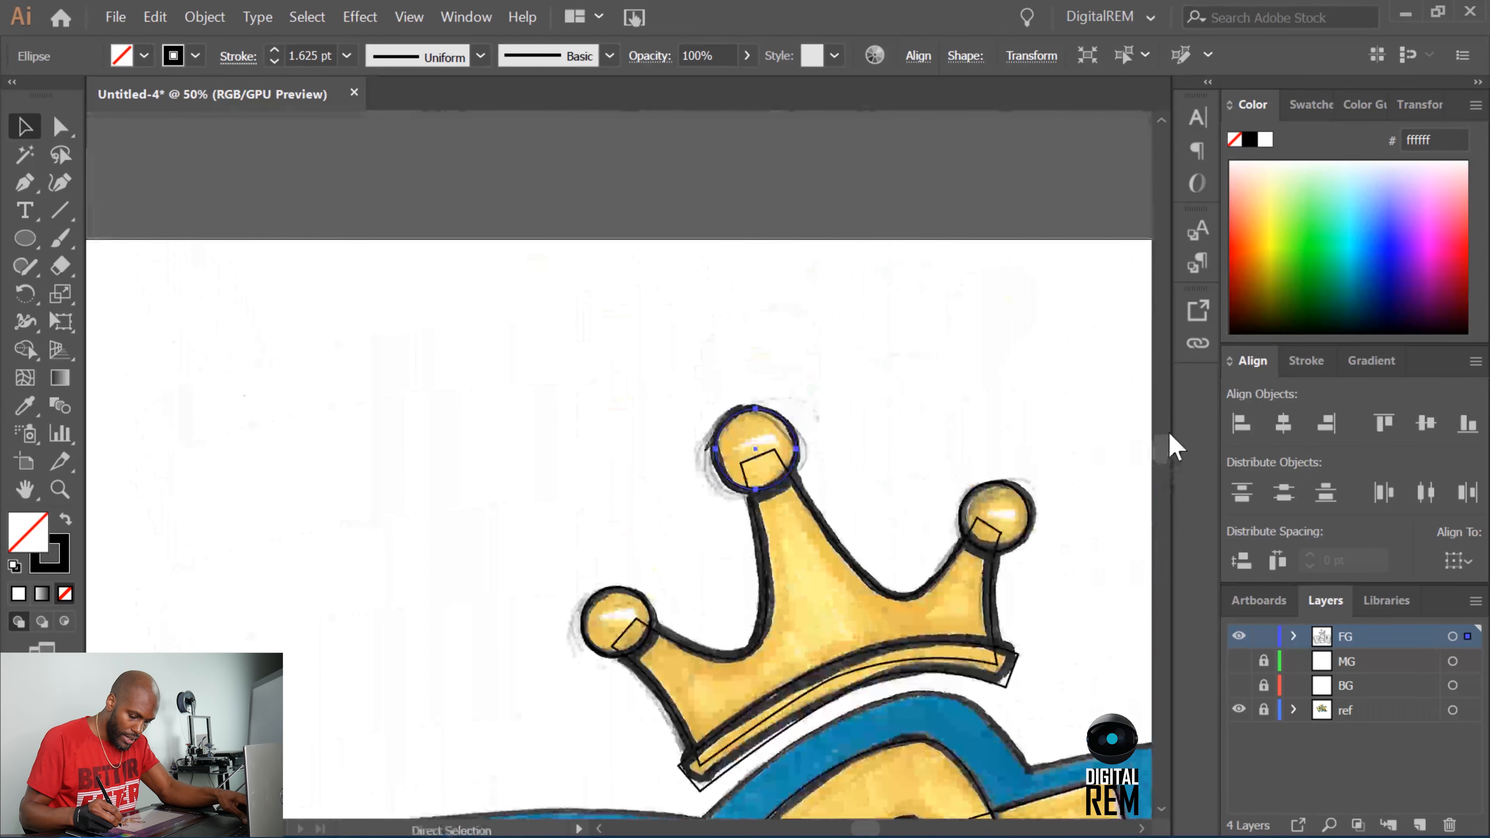
{"action": "left_click", "coordinate": [1030, 520]}
{"action": "key", "text": "v"}
{"action": "left_click_drag", "start_coordinate": [1160, 449], "coordinate": [1158, 476]}
{"action": "key", "text": "ctrl+v"}
{"action": "left_click_drag", "start_coordinate": [620, 474], "coordinate": [705, 499]}
{"action": "left_click_drag", "start_coordinate": [869, 829], "coordinate": [873, 830]}
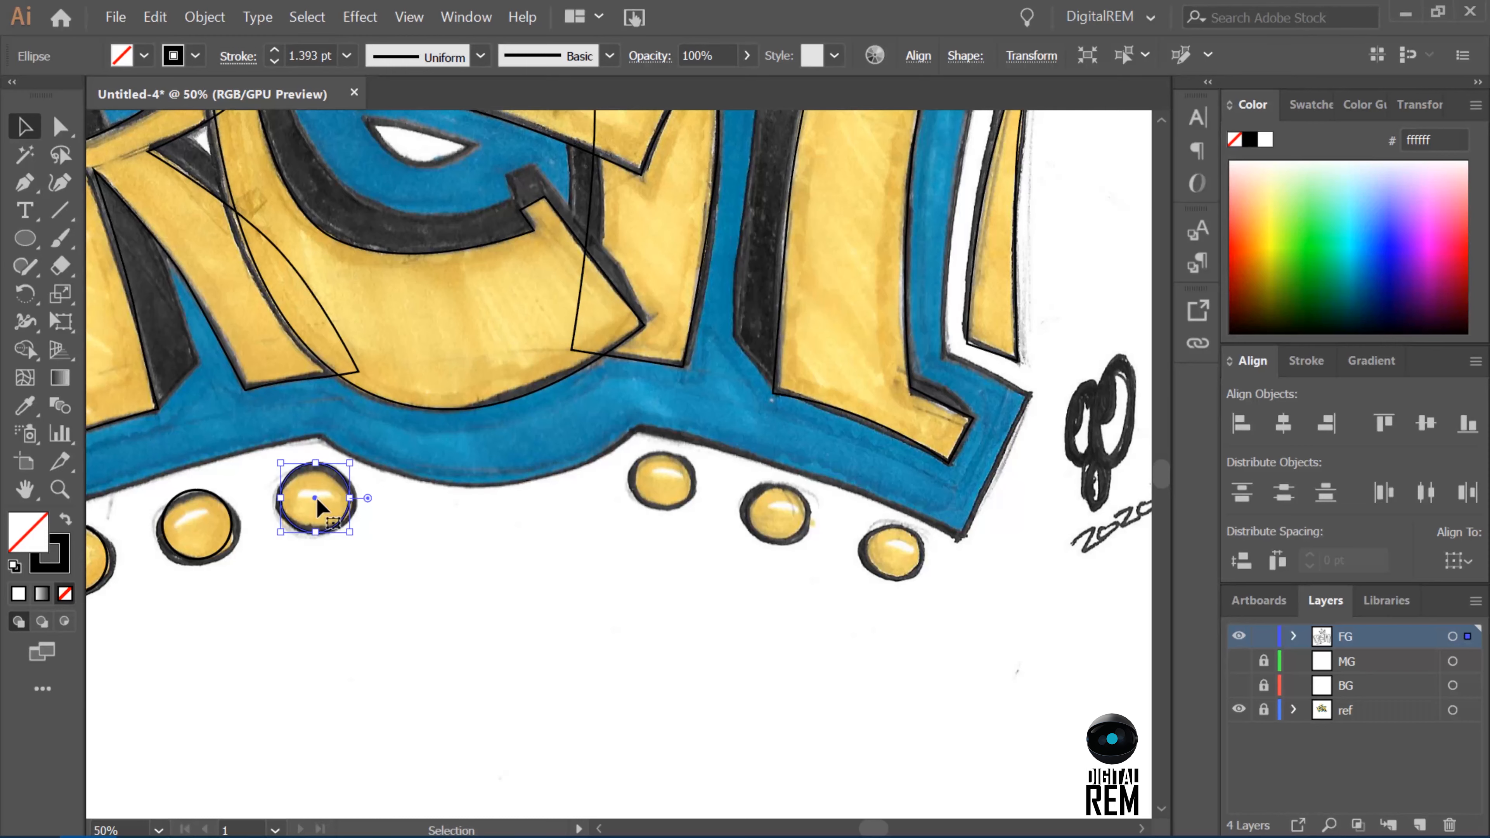
{"action": "left_click_drag", "start_coordinate": [320, 503], "coordinate": [902, 568], "text": "alt"}
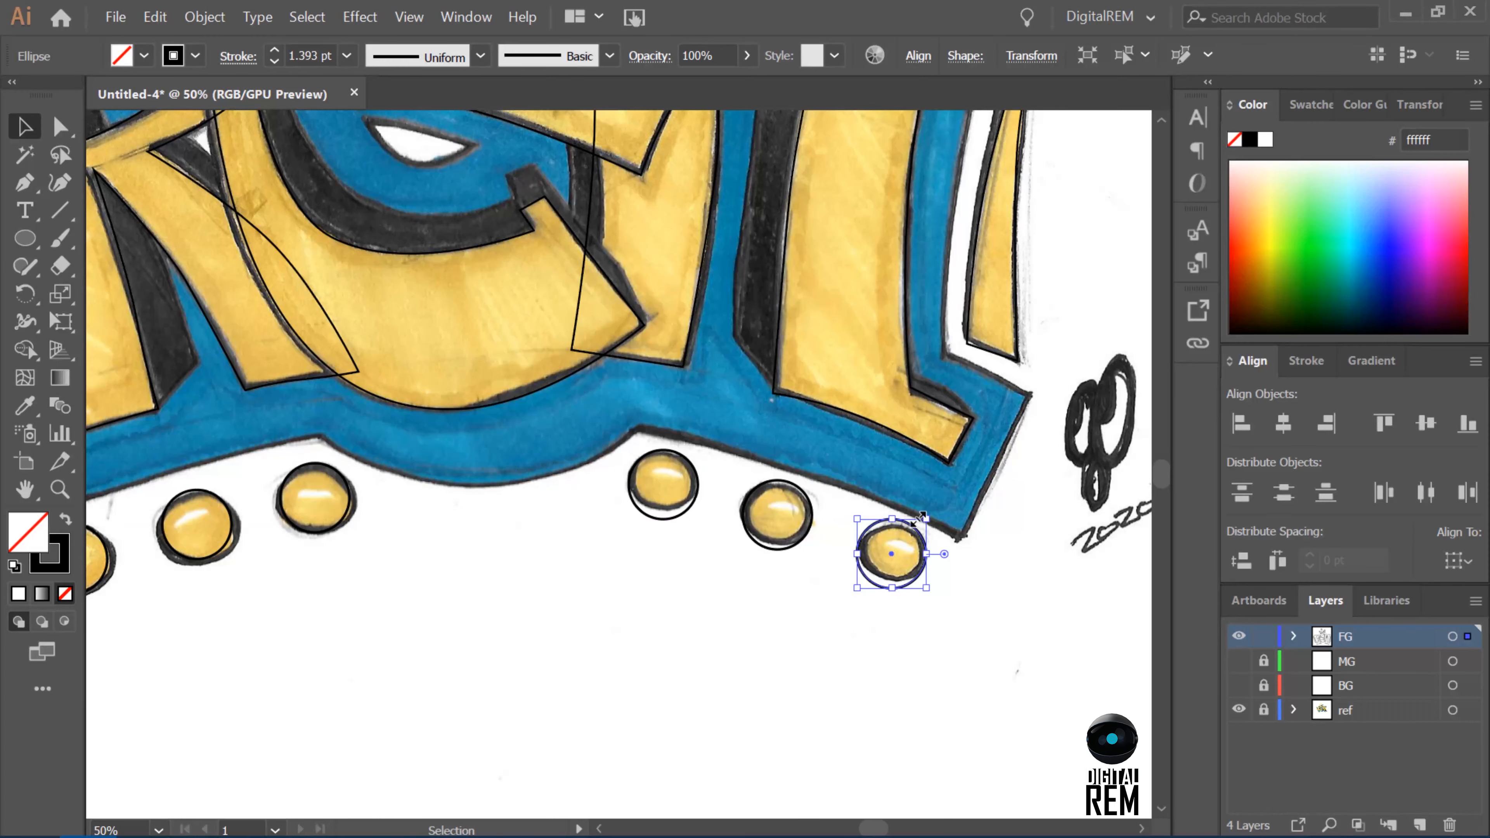
Toggle the FG and ref layers to compare the traced outlines with the sketch, and leave only the ref layer's sketch hidden.
{"action": "key", "text": "ctrl+minus"}
{"action": "key", "text": "ctrl+minus"}
{"action": "key", "text": "ctrl+minus"}
{"action": "left_click_drag", "start_coordinate": [1235, 710], "coordinate": [1237, 686]}
{"action": "double_click", "coordinate": [1239, 639]}
{"action": "left_click", "coordinate": [1238, 707]}
{"action": "left_click", "coordinate": [1238, 636]}
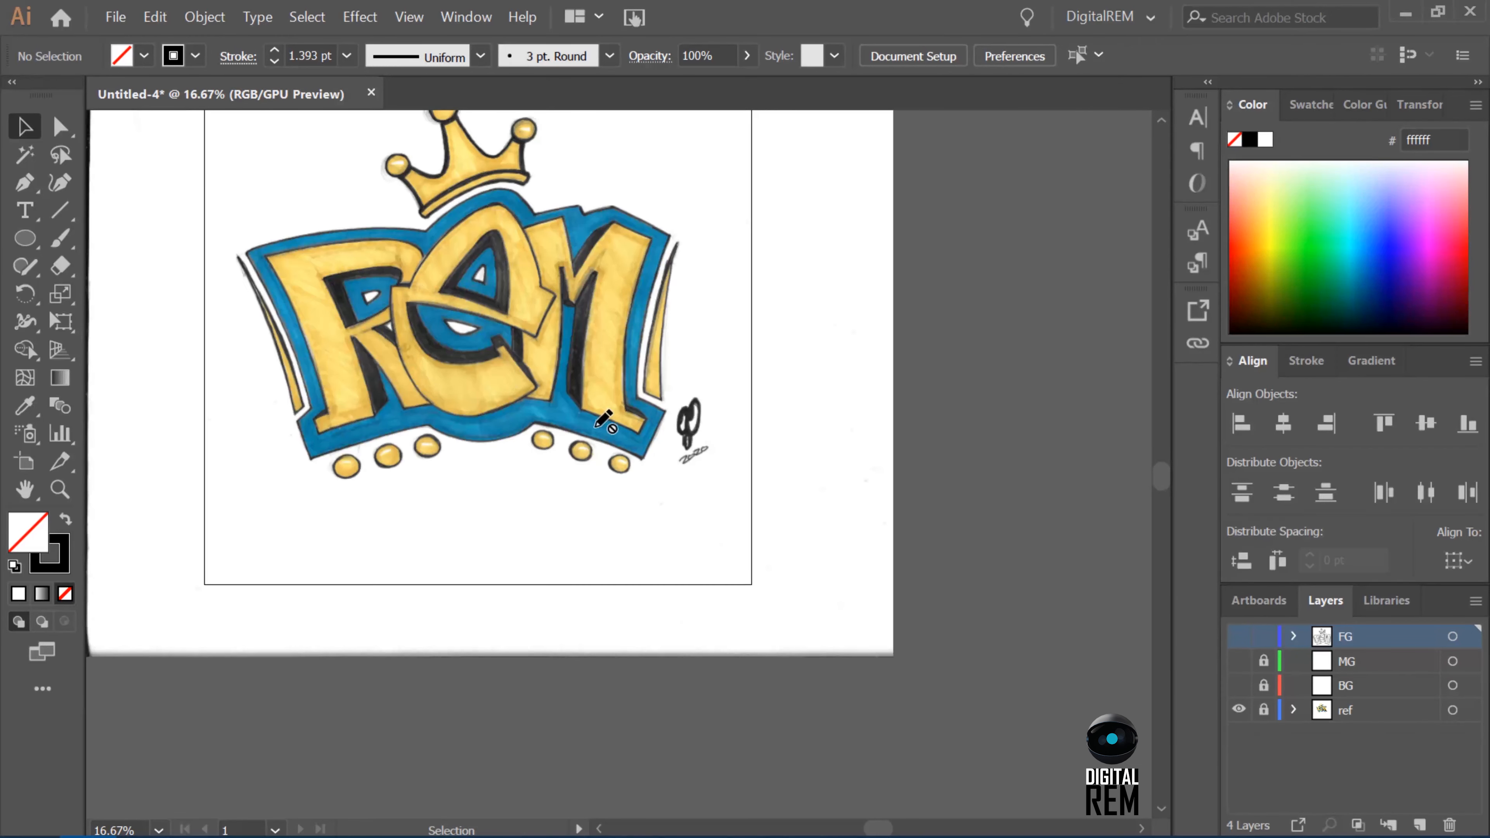
{"action": "left_click", "coordinate": [1238, 635]}
{"action": "left_click", "coordinate": [1238, 709]}
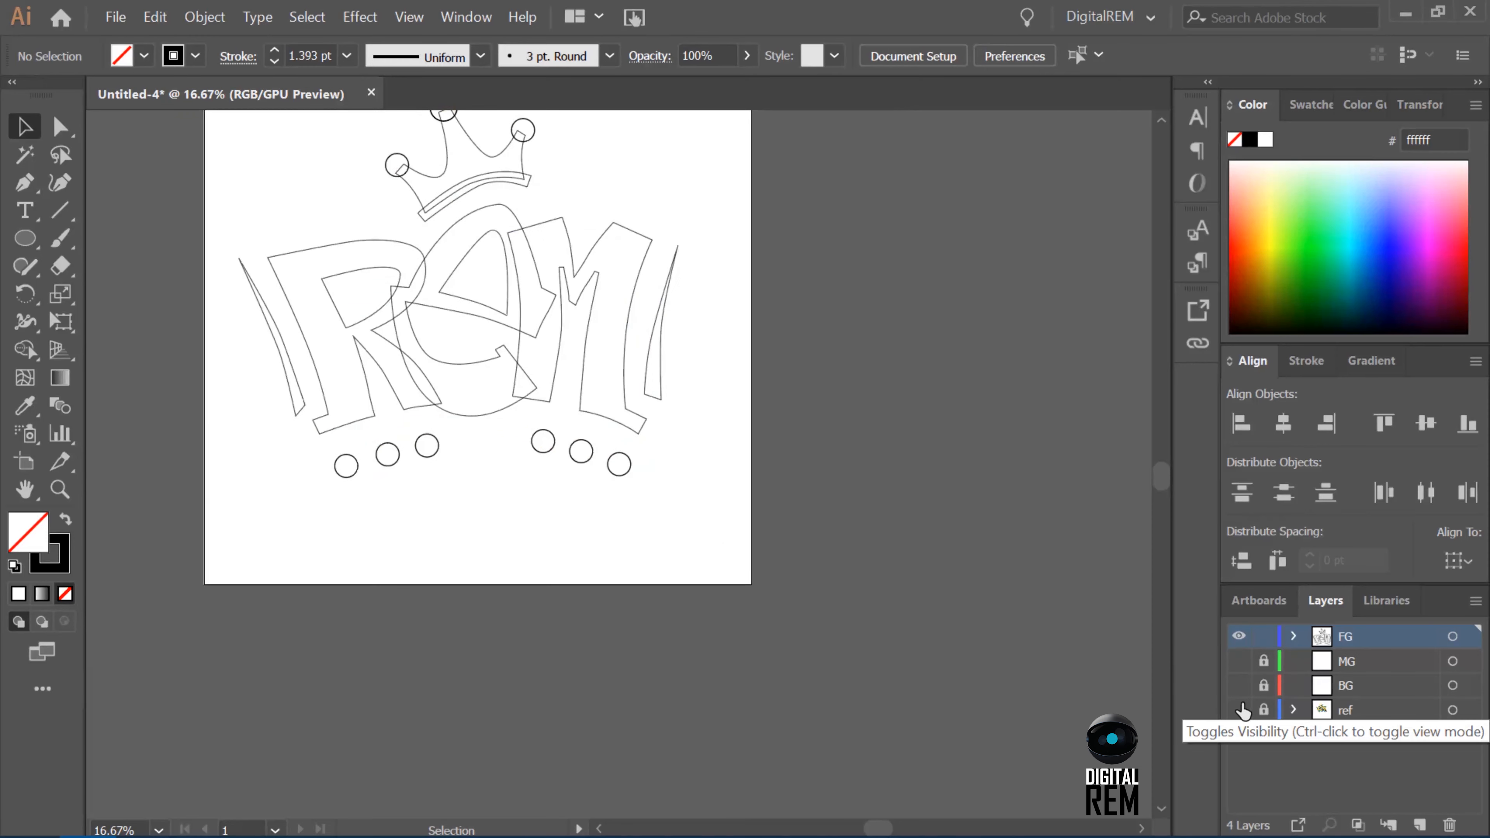
Fine-tune the middle anchors along the bottom edges of the M's right foot and the R's two feet.
{"action": "key", "text": "ctrl+equal"}
{"action": "key", "text": "a"}
{"action": "left_click", "coordinate": [606, 398]}
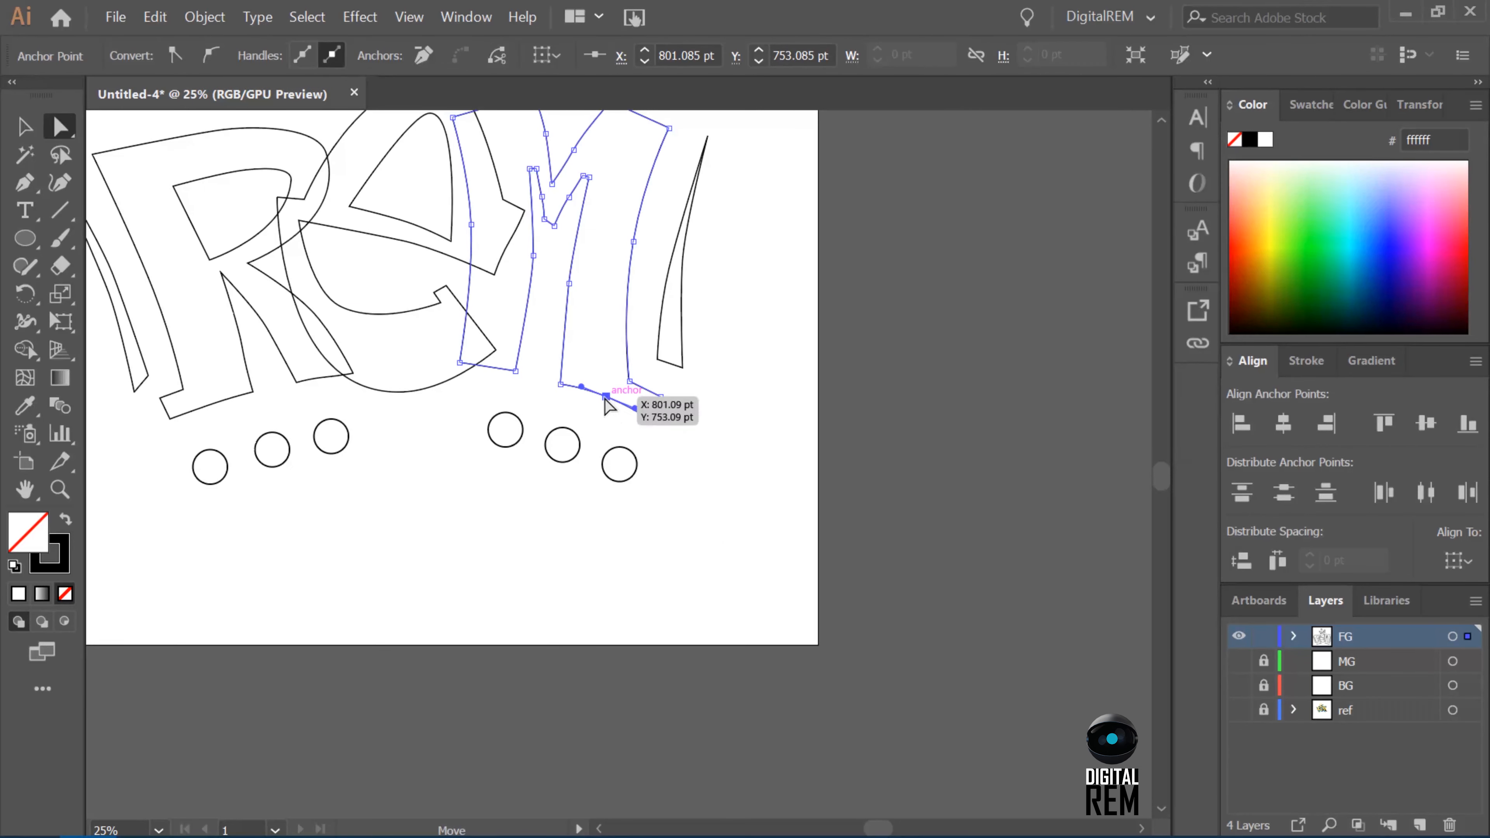
{"action": "left_click", "coordinate": [822, 416]}
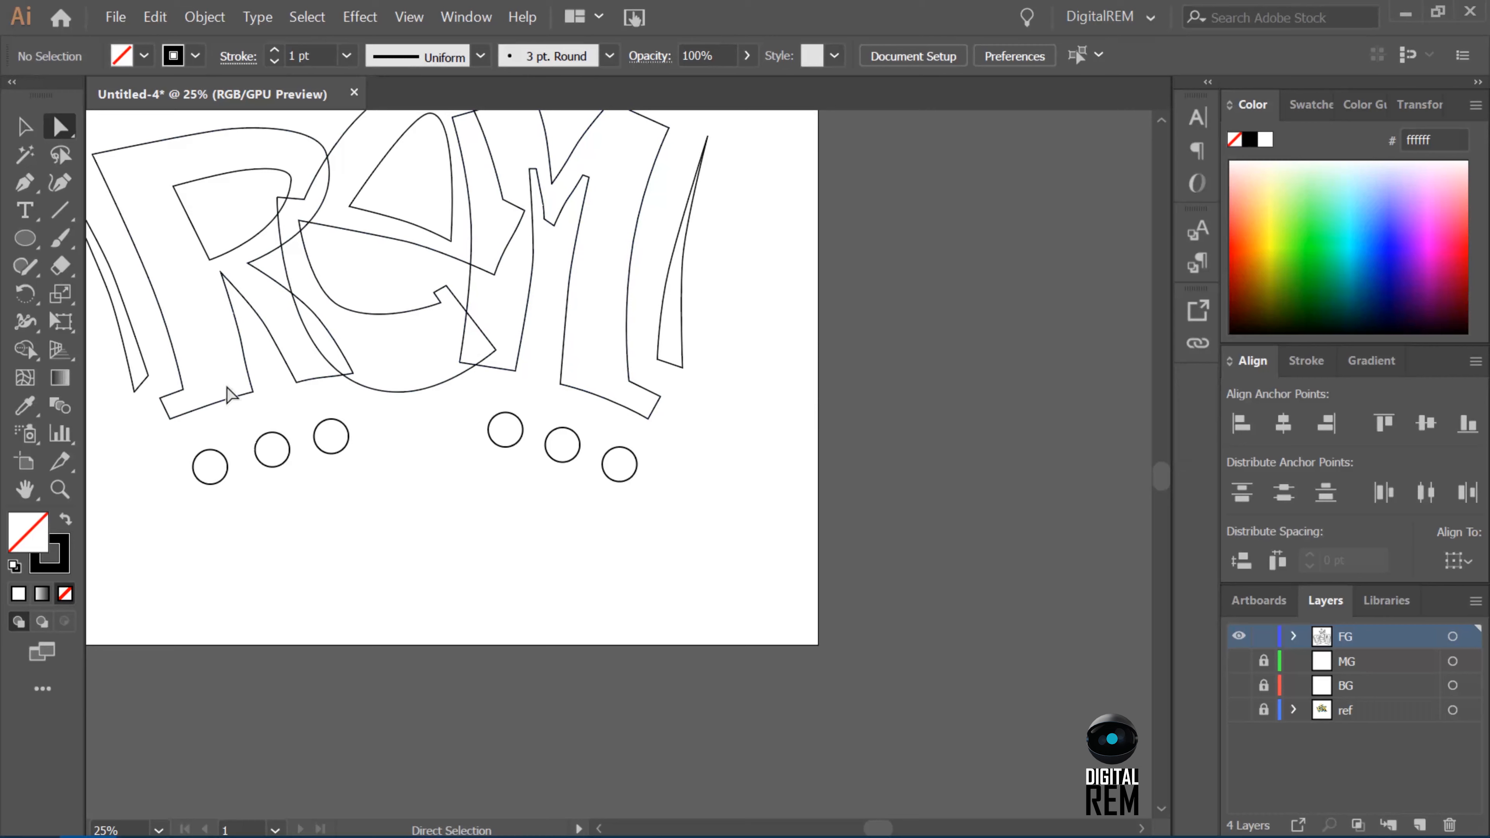
{"action": "left_click", "coordinate": [214, 401]}
{"action": "left_click", "coordinate": [336, 372]}
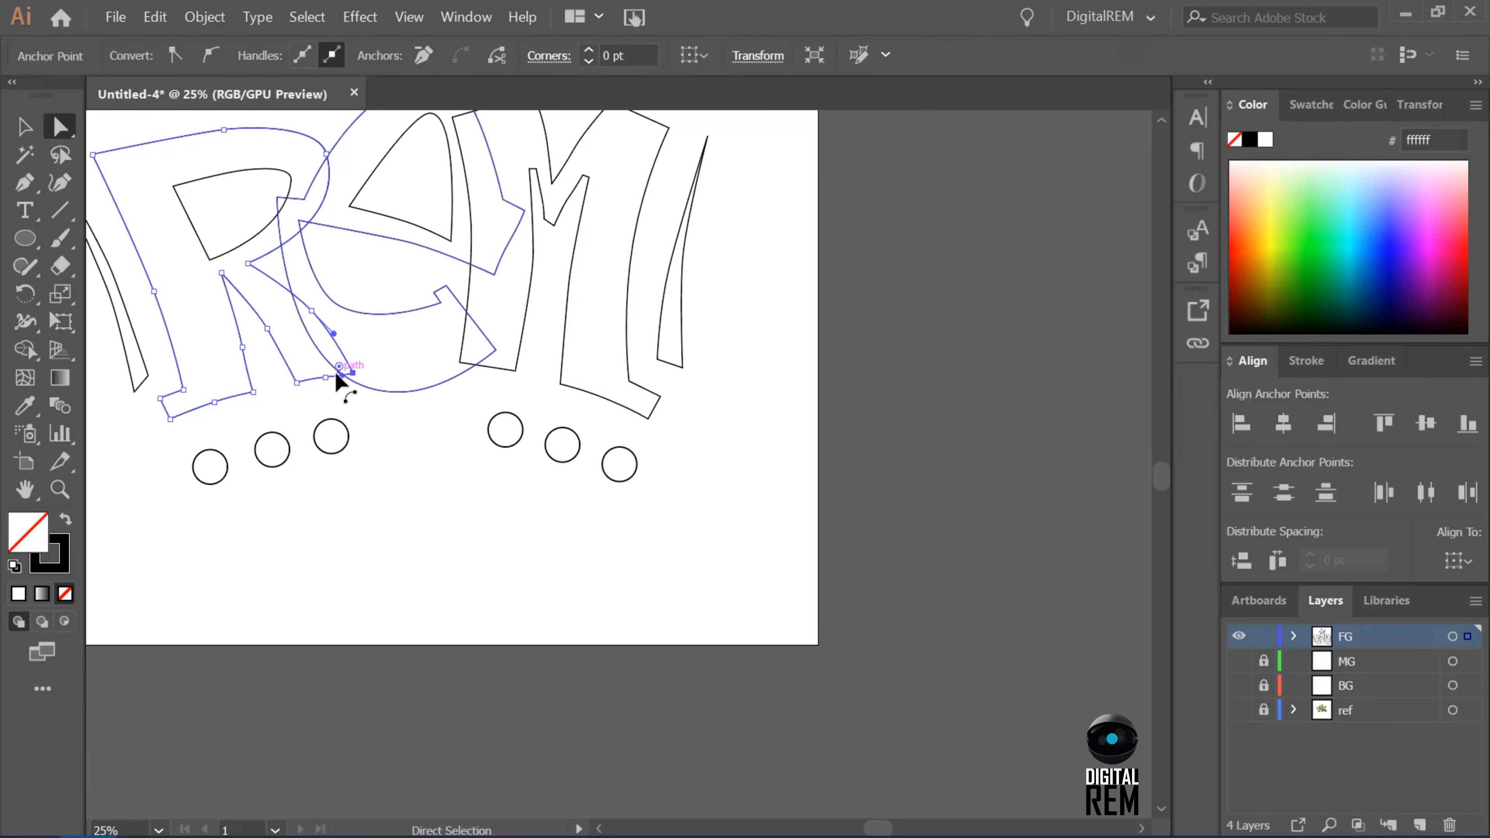
{"action": "left_click", "coordinate": [326, 377]}
{"action": "left_click", "coordinate": [527, 480]}
{"action": "left_click", "coordinate": [330, 375]}
{"action": "left_click", "coordinate": [327, 377]}
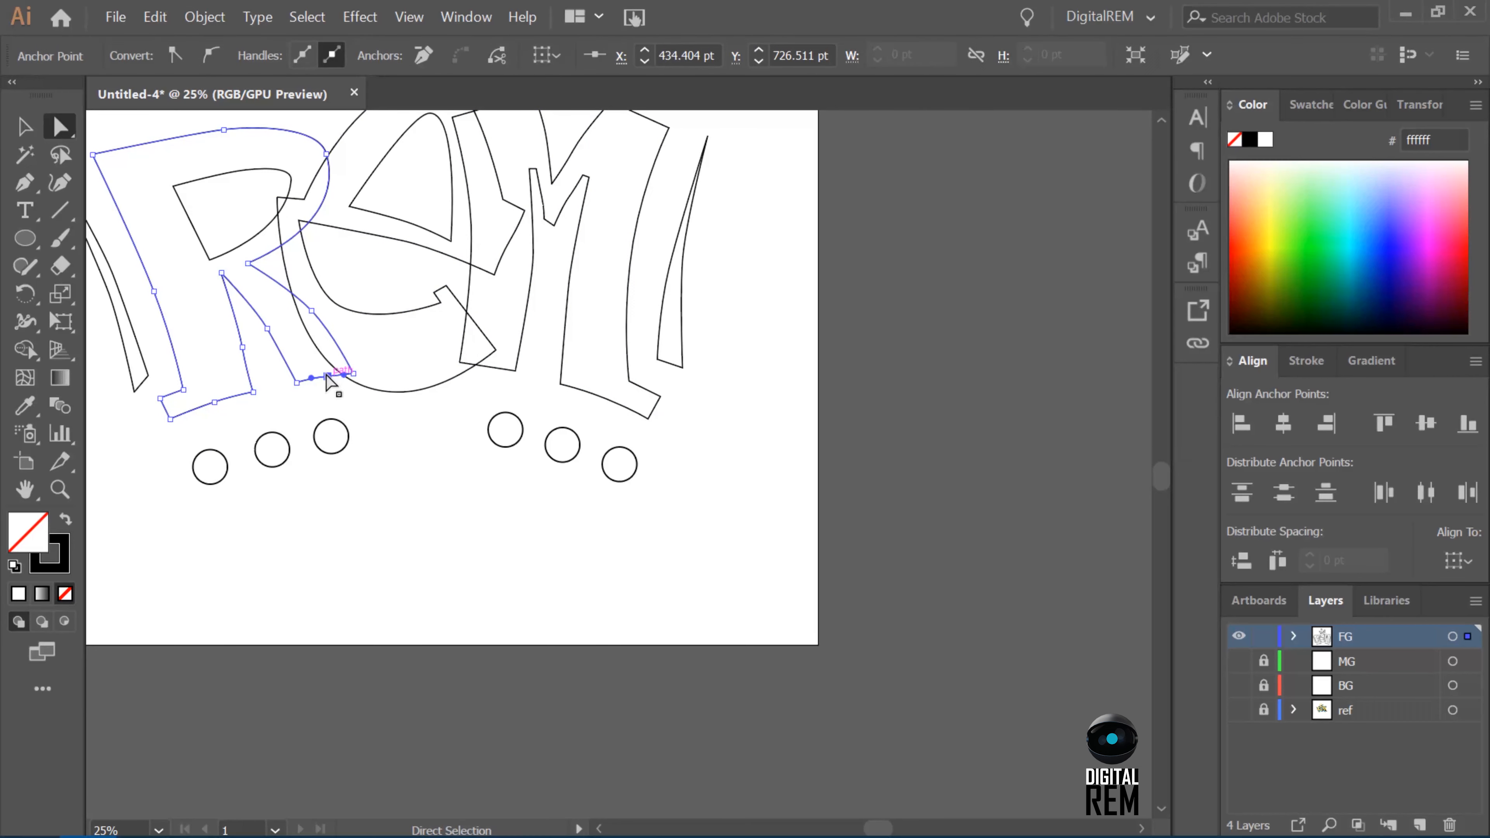
{"action": "left_click", "coordinate": [507, 353]}
Adjust the middle anchor on the outer left edge of the R's stem.
{"action": "left_click", "coordinate": [146, 378]}
{"action": "left_click", "coordinate": [174, 347]}
{"action": "left_click", "coordinate": [153, 291]}
{"action": "scroll", "coordinate": [406, 407], "scroll_direction": "up", "scroll_amount": 1}
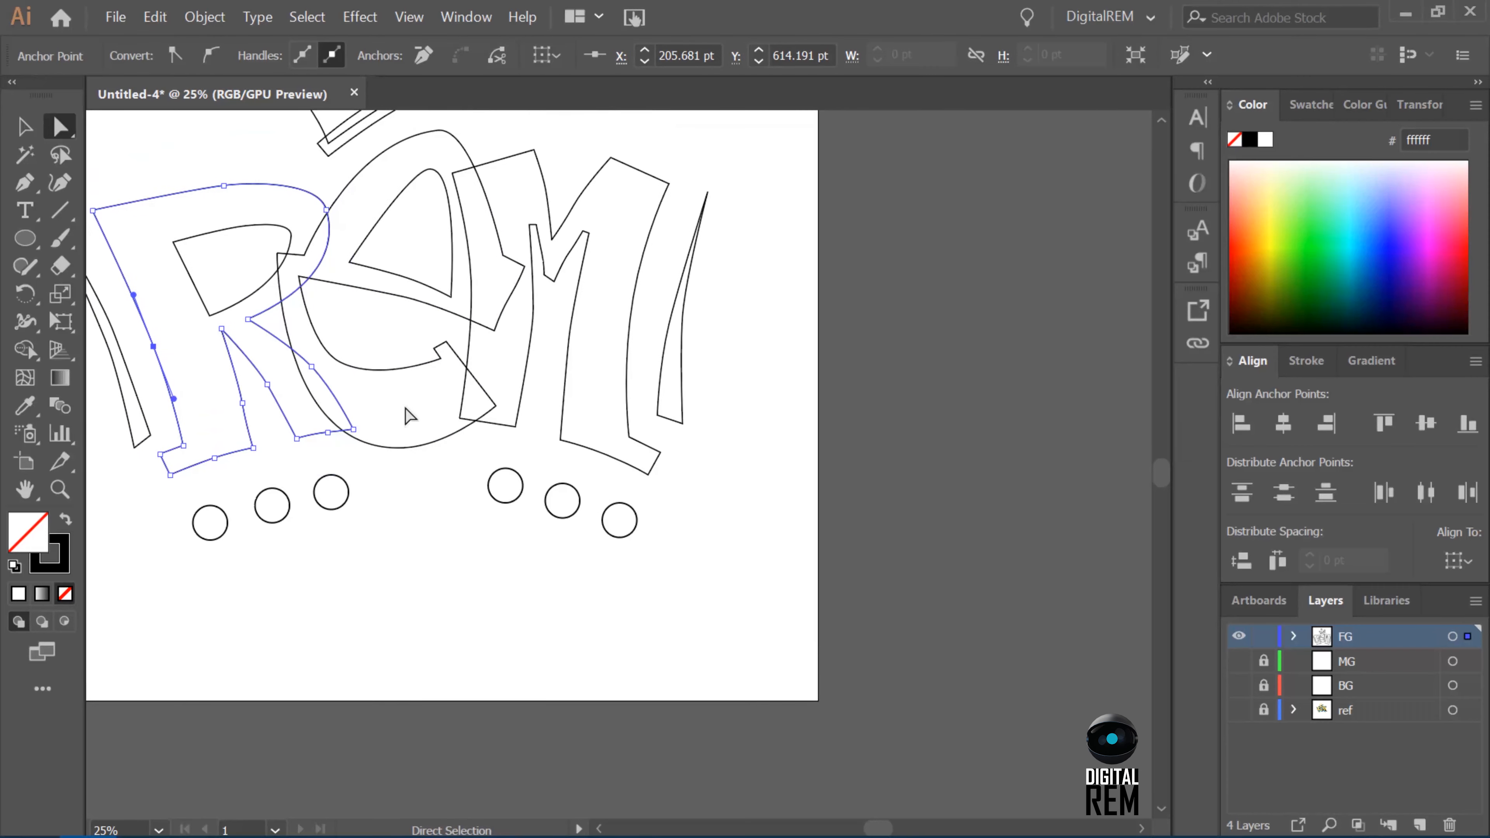
{"action": "scroll", "coordinate": [408, 414], "scroll_direction": "left", "scroll_amount": 8}
{"action": "scroll", "coordinate": [409, 415], "scroll_direction": "up", "scroll_amount": 4}
Smooth both curved edges of the narrow accent beside the R by adjusting its middle anchors and handles.
{"action": "left_click", "coordinate": [579, 517]}
{"action": "left_click_drag", "start_coordinate": [595, 476], "coordinate": [560, 476]}
{"action": "left_click", "coordinate": [622, 542]}
{"action": "left_click", "coordinate": [582, 527]}
{"action": "left_click", "coordinate": [613, 553]}
{"action": "left_click_drag", "start_coordinate": [519, 408], "coordinate": [522, 407]}
{"action": "left_click", "coordinate": [724, 314]}
{"action": "left_click", "coordinate": [630, 651]}
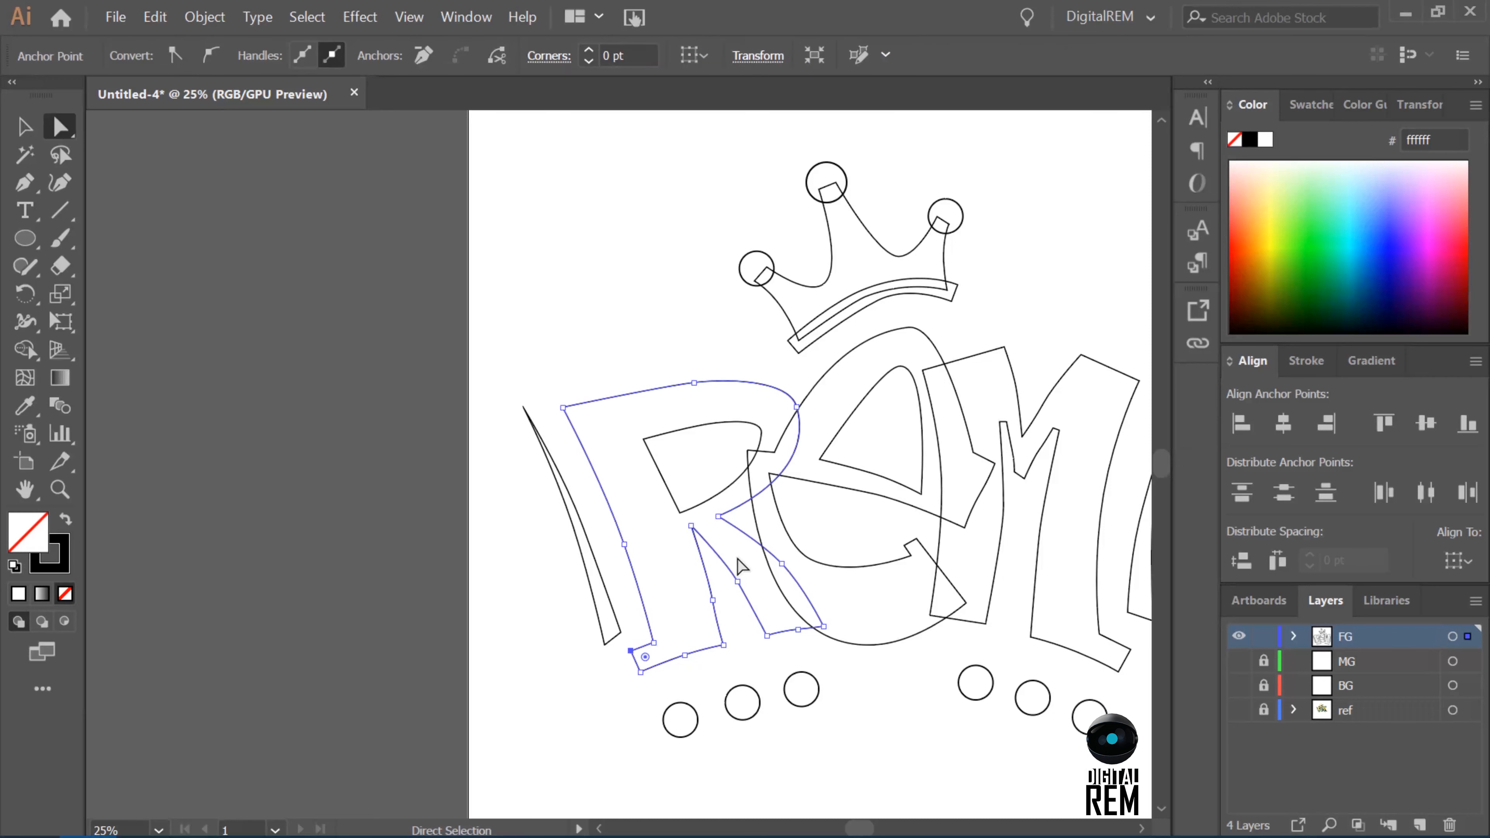
{"action": "left_click", "coordinate": [582, 522]}
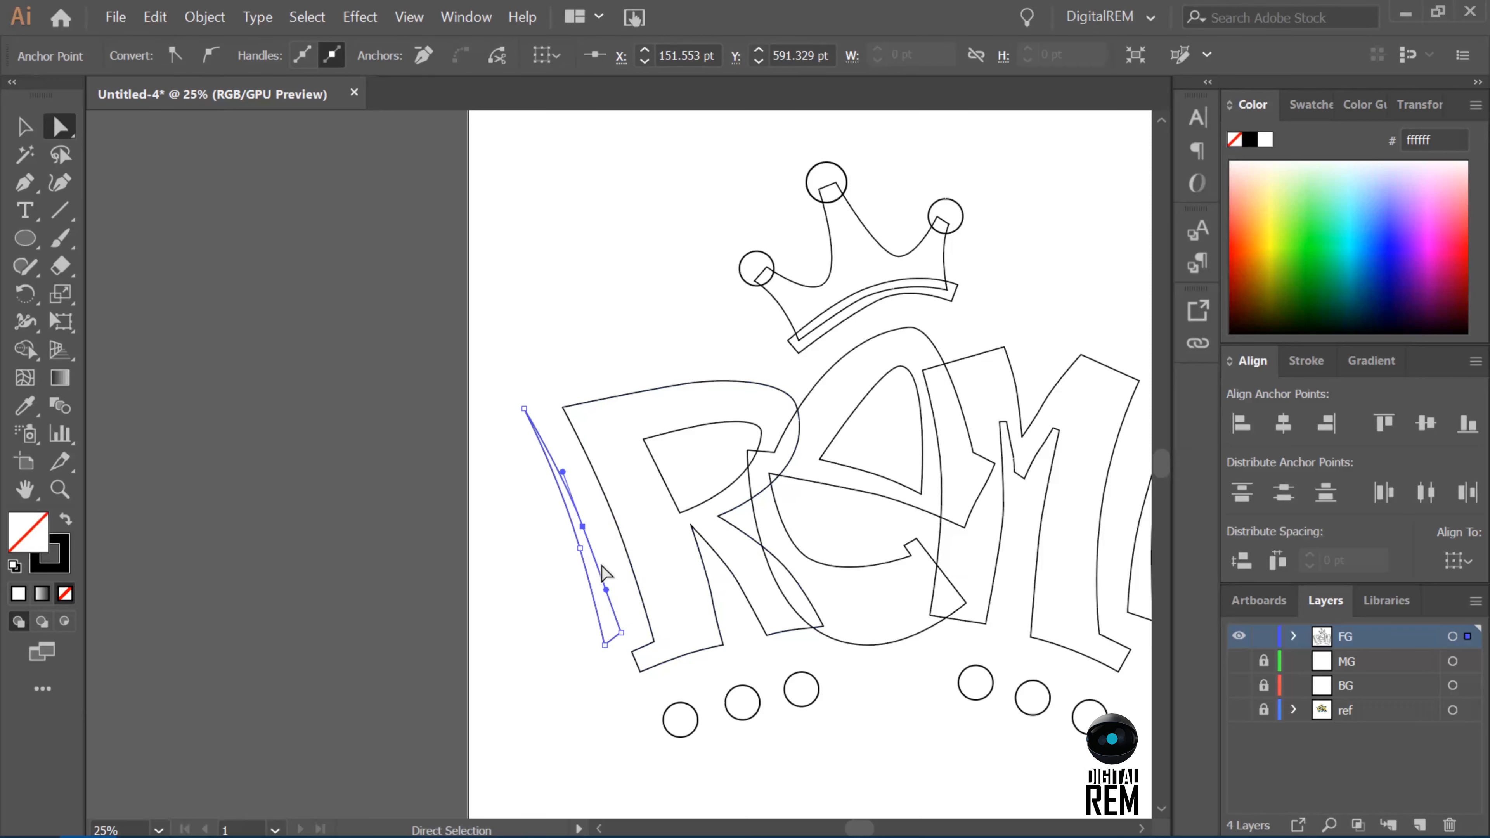
{"action": "left_click_drag", "start_coordinate": [601, 568], "coordinate": [579, 546]}
{"action": "left_click_drag", "start_coordinate": [553, 471], "coordinate": [556, 471]}
{"action": "left_click", "coordinate": [739, 338]}
Shift the inner corner between the R's legs slightly left and add an anchor midway along the counter's left edge.
{"action": "left_click", "coordinate": [709, 589]}
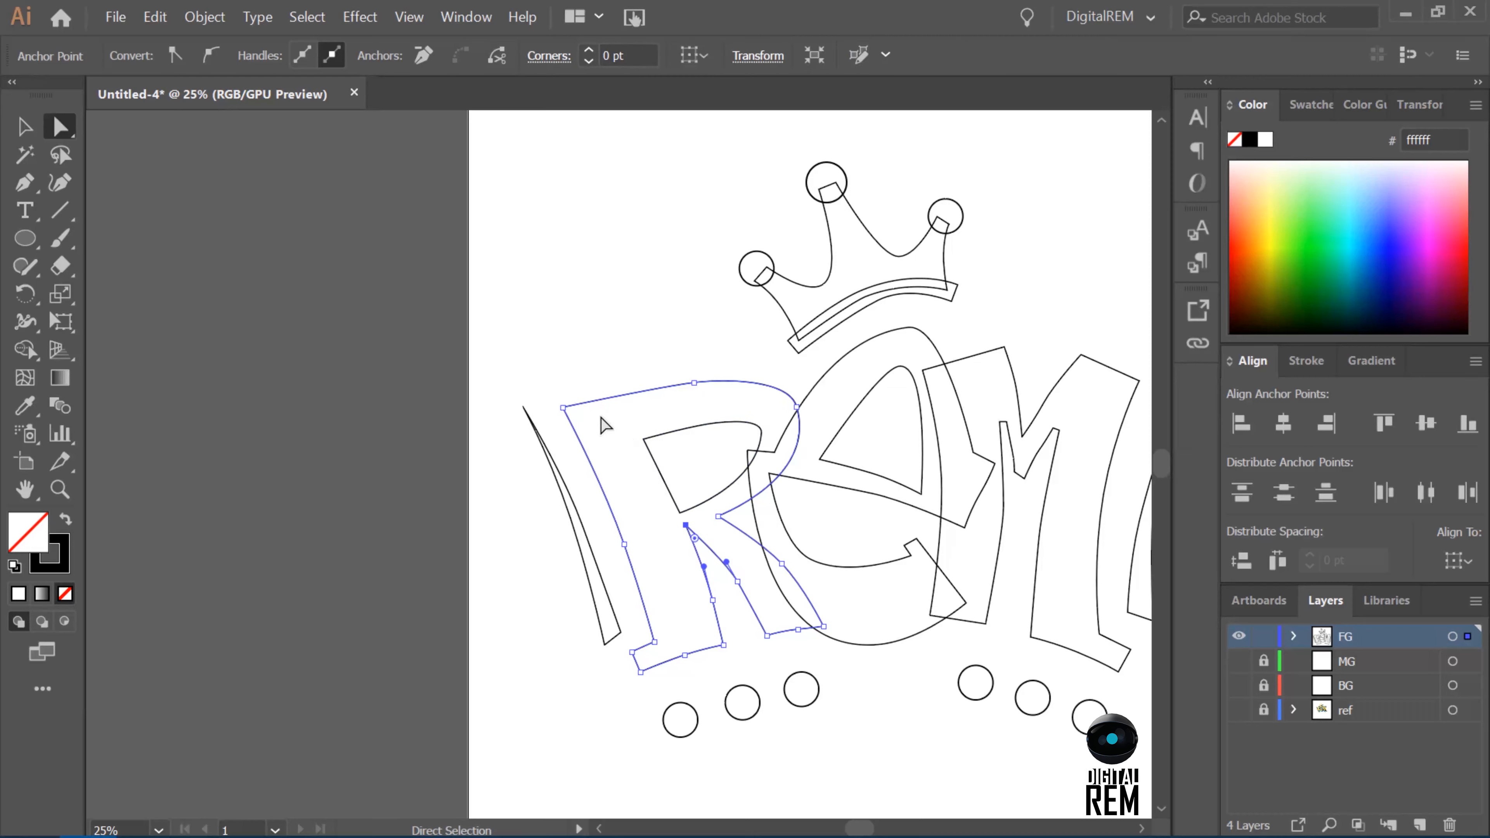
{"action": "left_click", "coordinate": [658, 469]}
{"action": "key", "text": "plus"}
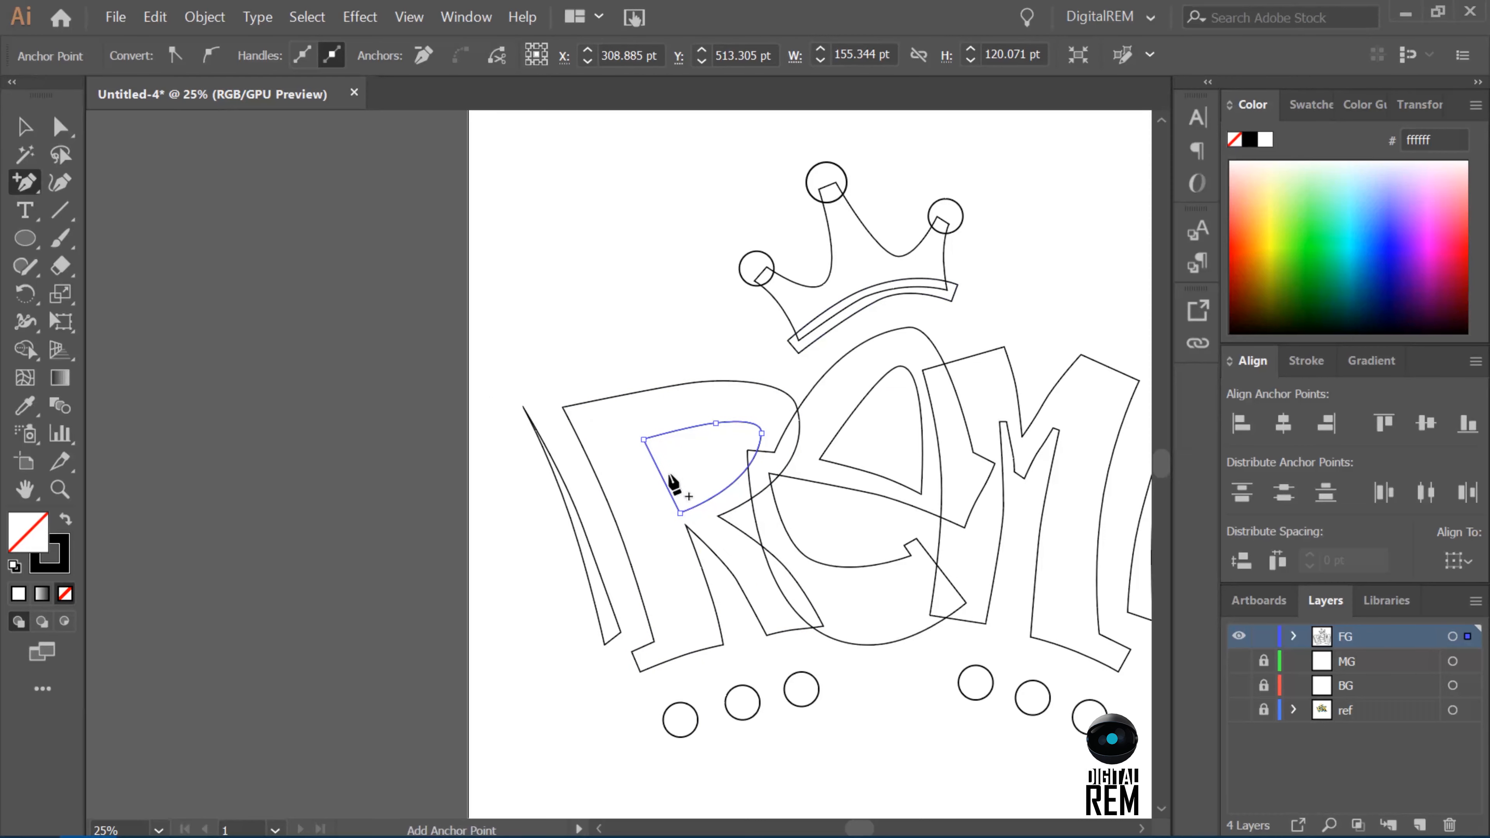
{"action": "left_click", "coordinate": [61, 127]}
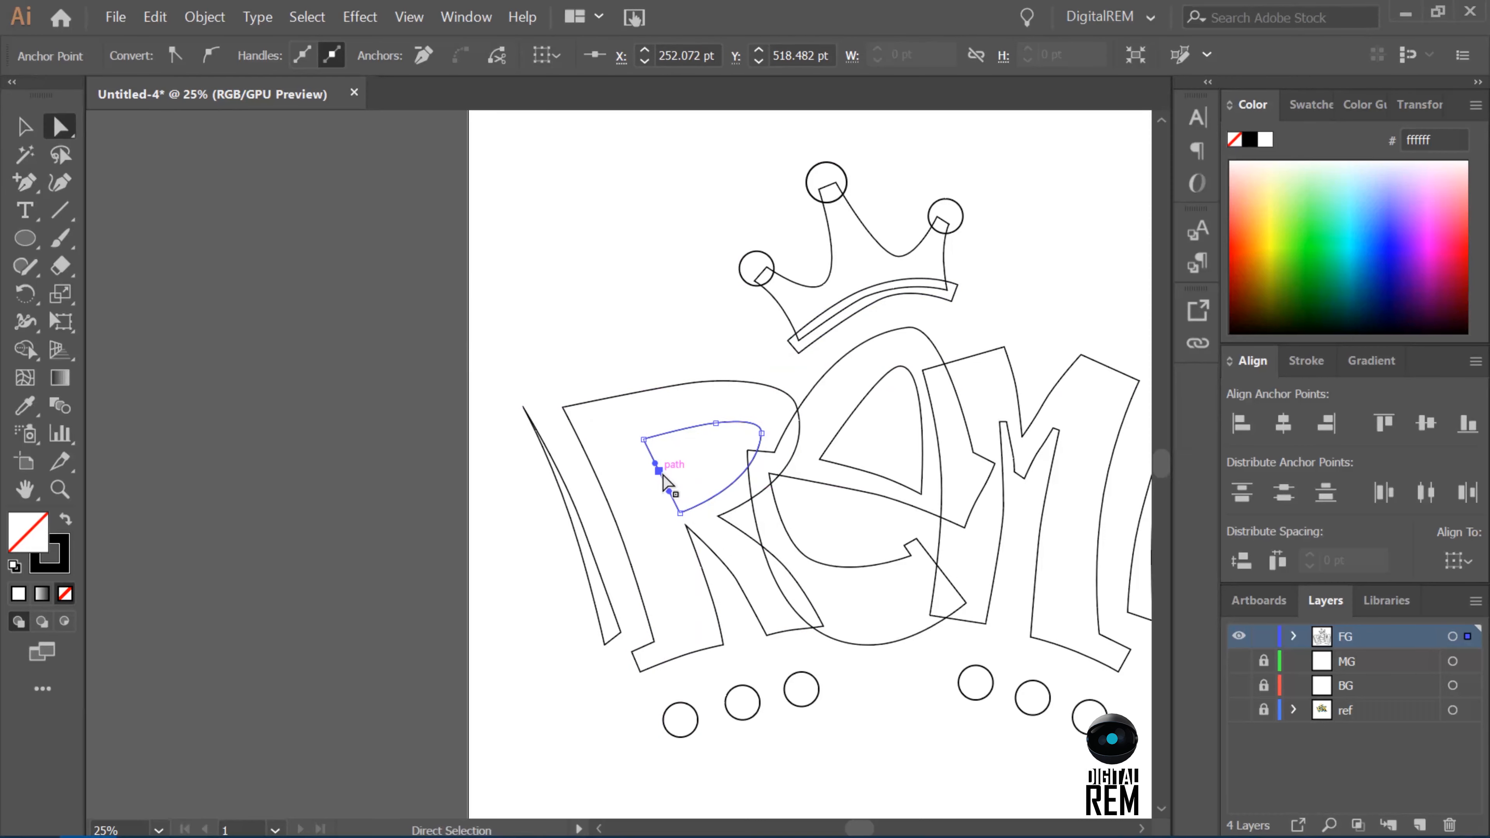
{"action": "left_click", "coordinate": [694, 367]}
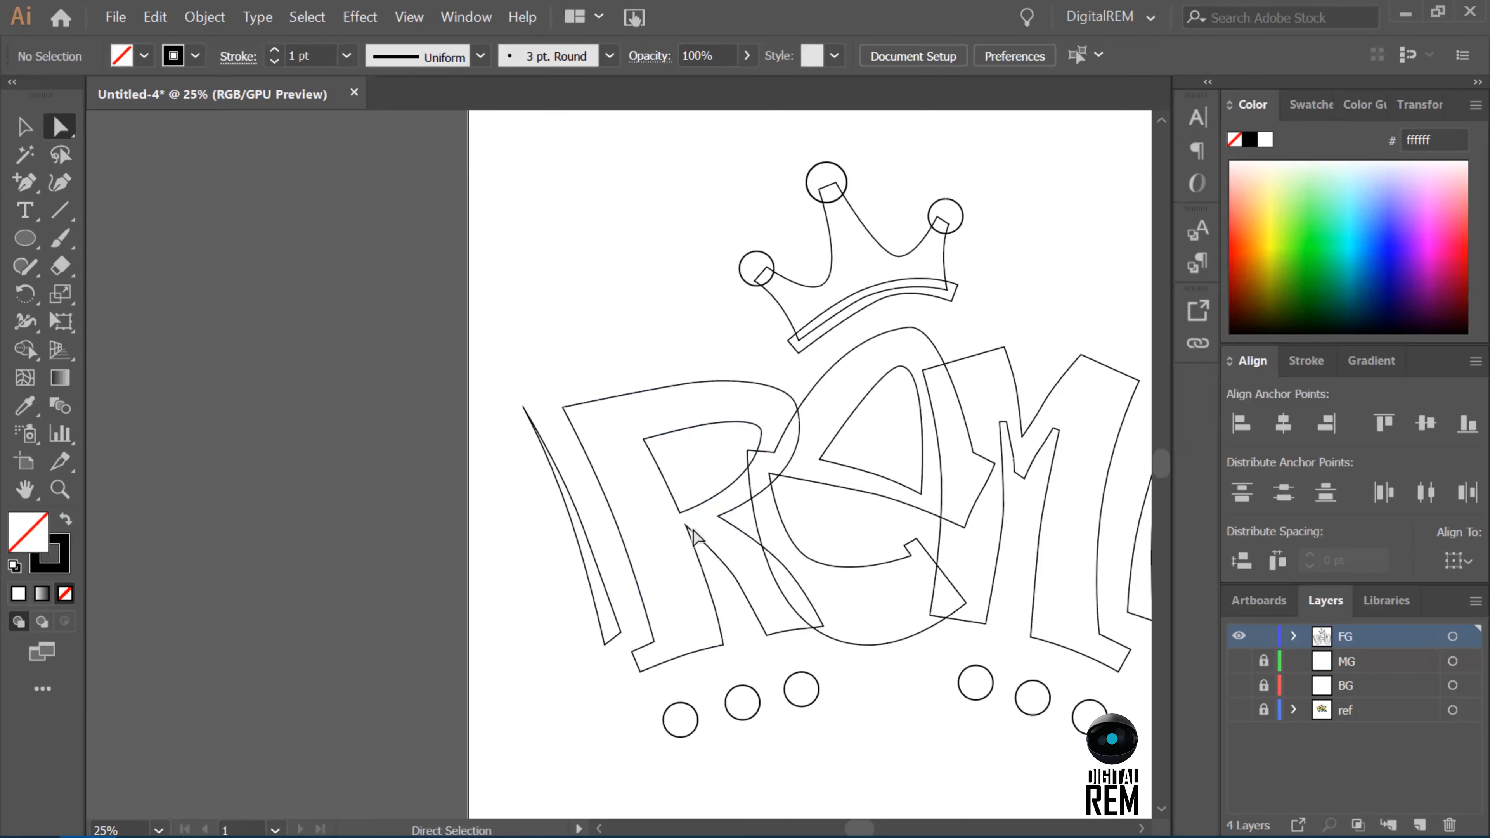
Smooth both sides of the R's diagonal leg, extend its outer foot corner slightly outward and even out the foot edges.
{"action": "left_click", "coordinate": [776, 556]}
{"action": "left_click", "coordinate": [782, 563]}
{"action": "left_click_drag", "start_coordinate": [808, 593], "coordinate": [810, 595]}
{"action": "left_click", "coordinate": [737, 582]}
{"action": "left_click_drag", "start_coordinate": [721, 560], "coordinate": [721, 556]}
{"action": "left_click_drag", "start_coordinate": [823, 626], "coordinate": [833, 627]}
{"action": "left_click", "coordinate": [799, 629]}
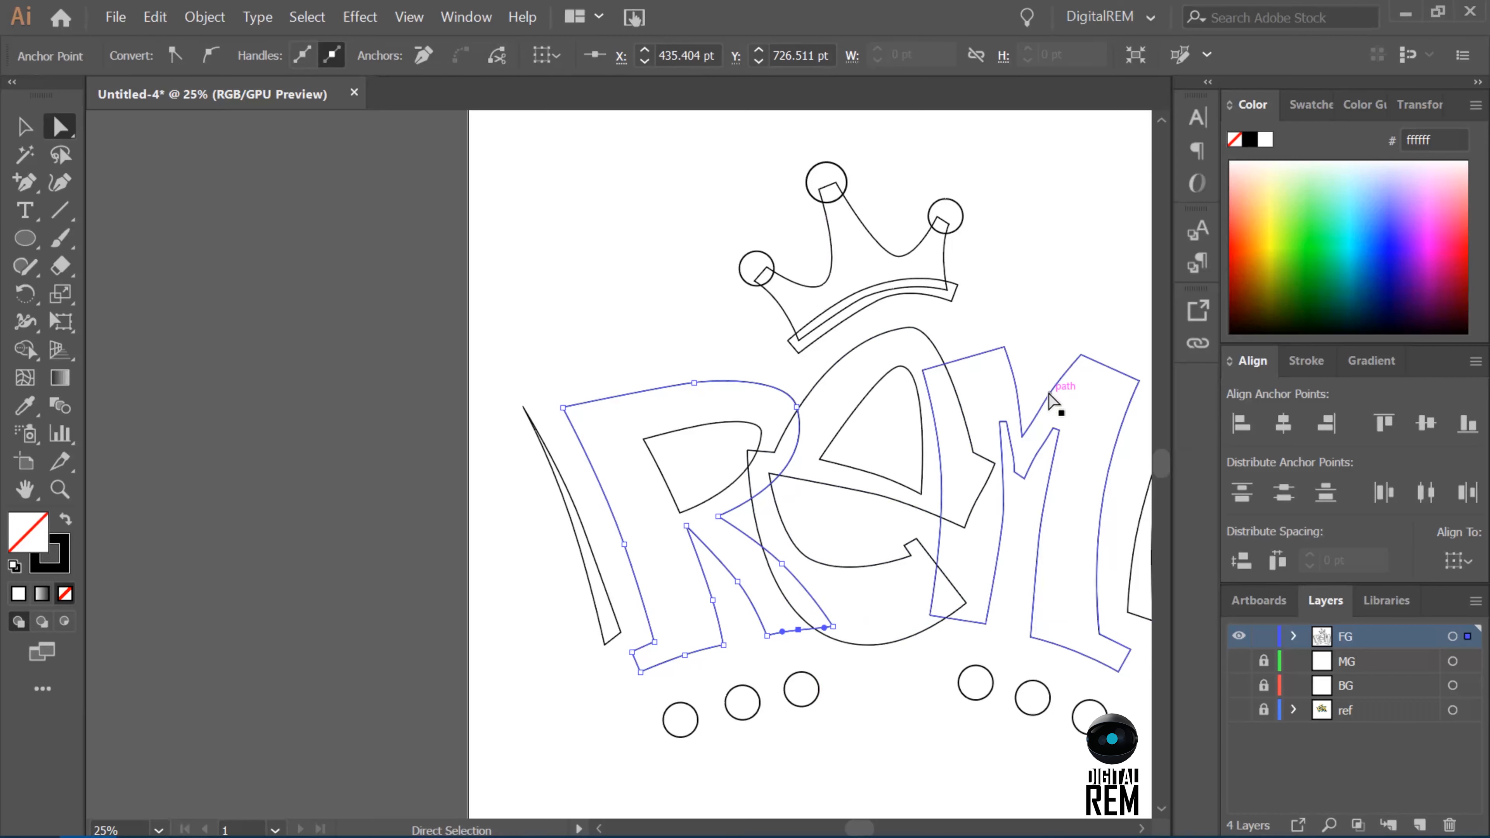
{"action": "left_click", "coordinate": [723, 644]}
{"action": "left_click", "coordinate": [684, 655]}
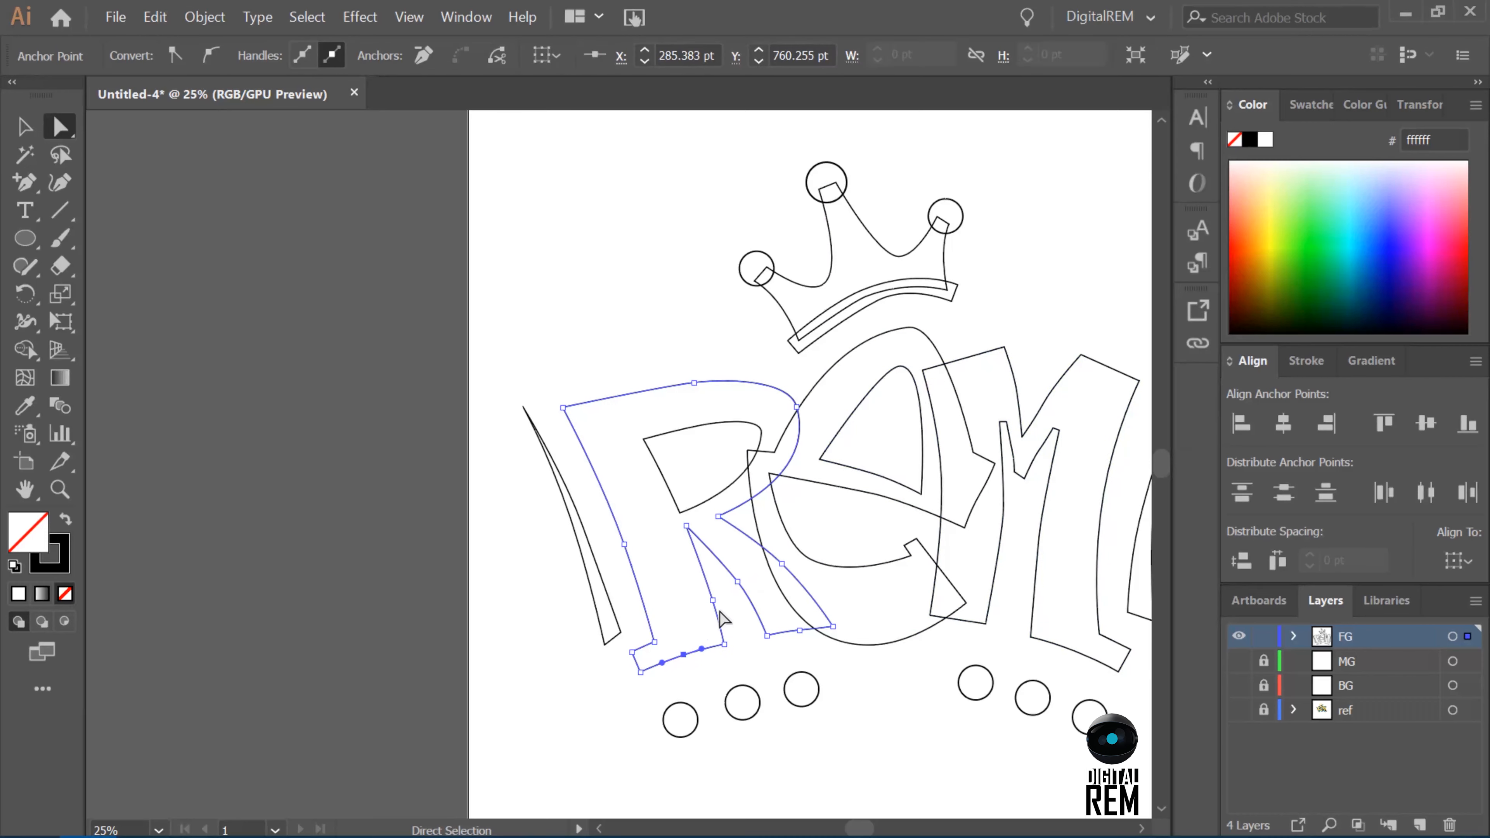
Refine the pointed right end and crossbar edge of the E by adjusting and nudging their anchors.
{"action": "left_click", "coordinate": [980, 494]}
{"action": "left_click_drag", "start_coordinate": [970, 519], "coordinate": [991, 474]}
{"action": "key", "text": "Down"}
{"action": "key", "text": "Down"}
{"action": "key", "text": "Down"}
{"action": "key", "text": "Right"}
{"action": "left_click", "coordinate": [945, 333]}
{"action": "left_click", "coordinate": [901, 483]}
{"action": "left_click", "coordinate": [897, 502]}
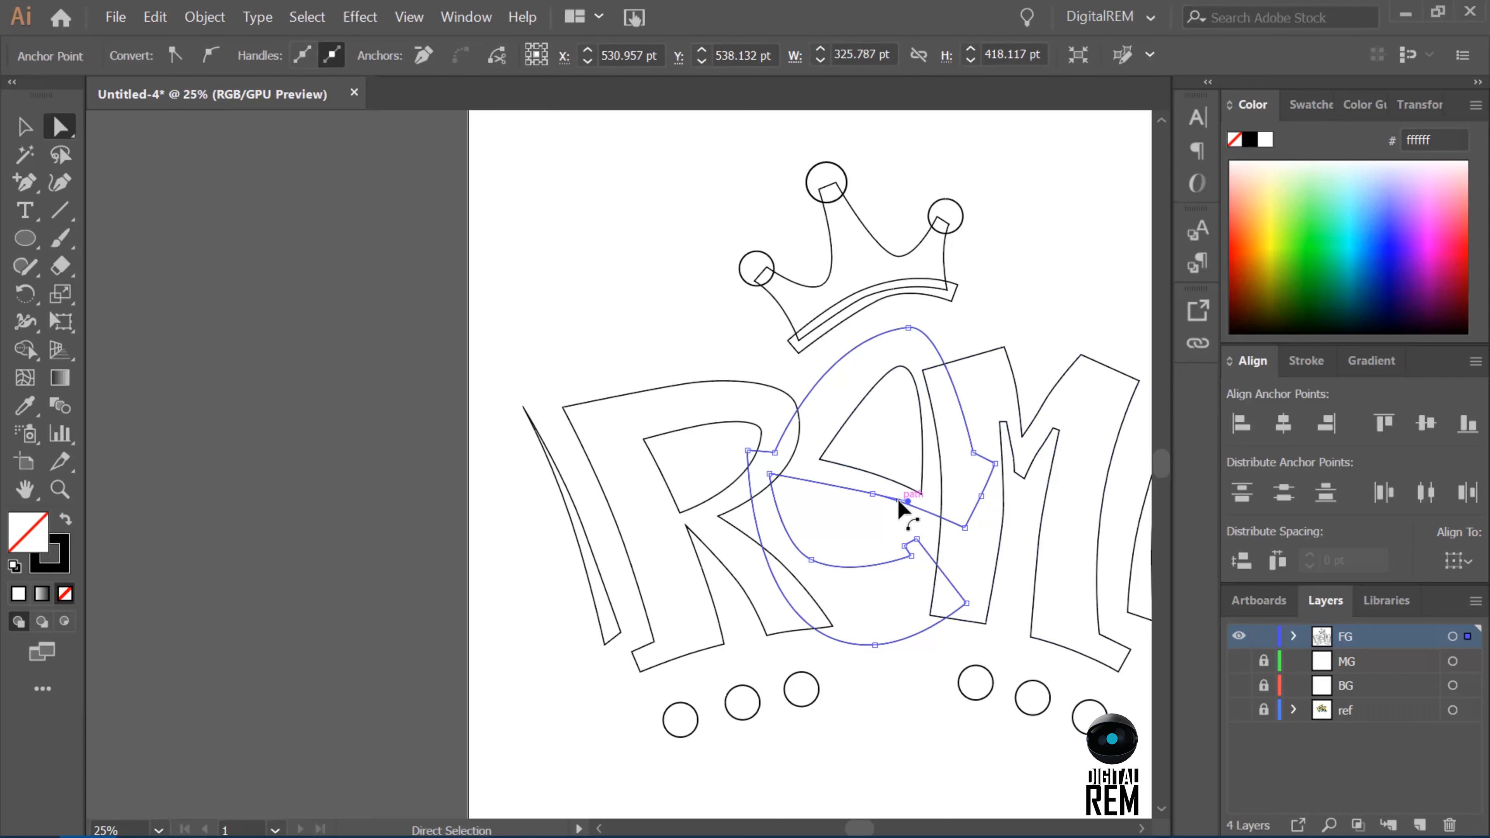
Adjust the E's top curve and counter, raising the counter's lower right corner slightly.
{"action": "left_click", "coordinate": [959, 473]}
{"action": "left_click", "coordinate": [913, 328]}
{"action": "left_click", "coordinate": [950, 326]}
{"action": "left_click", "coordinate": [901, 366]}
{"action": "left_click", "coordinate": [820, 459]}
{"action": "left_click", "coordinate": [927, 496]}
{"action": "left_click", "coordinate": [925, 496]}
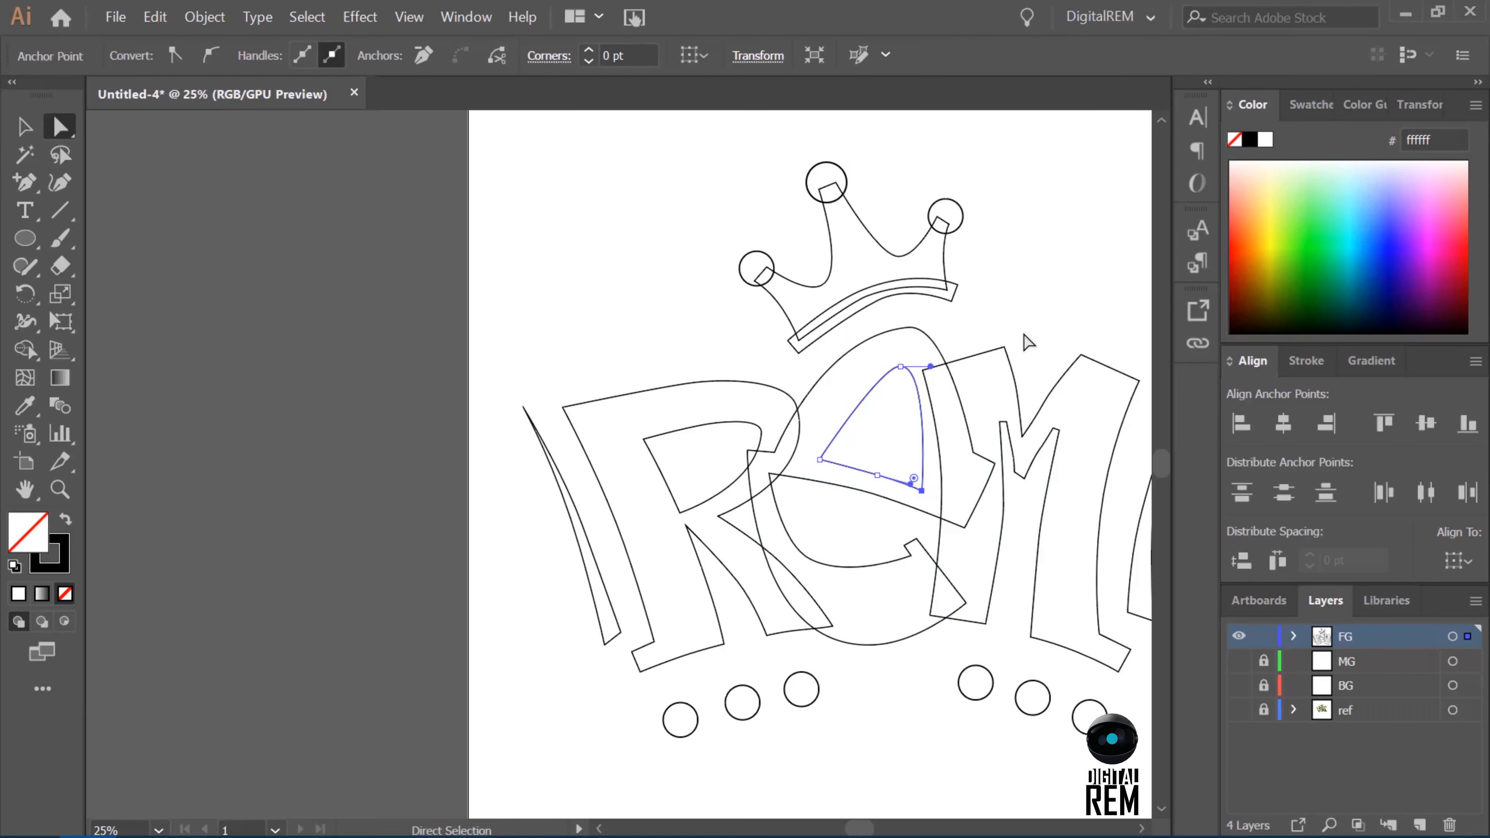
Reposition the two upper corner anchors at the pointed right end of the E.
{"action": "left_click_drag", "start_coordinate": [985, 458], "coordinate": [988, 460]}
{"action": "left_click", "coordinate": [997, 465]}
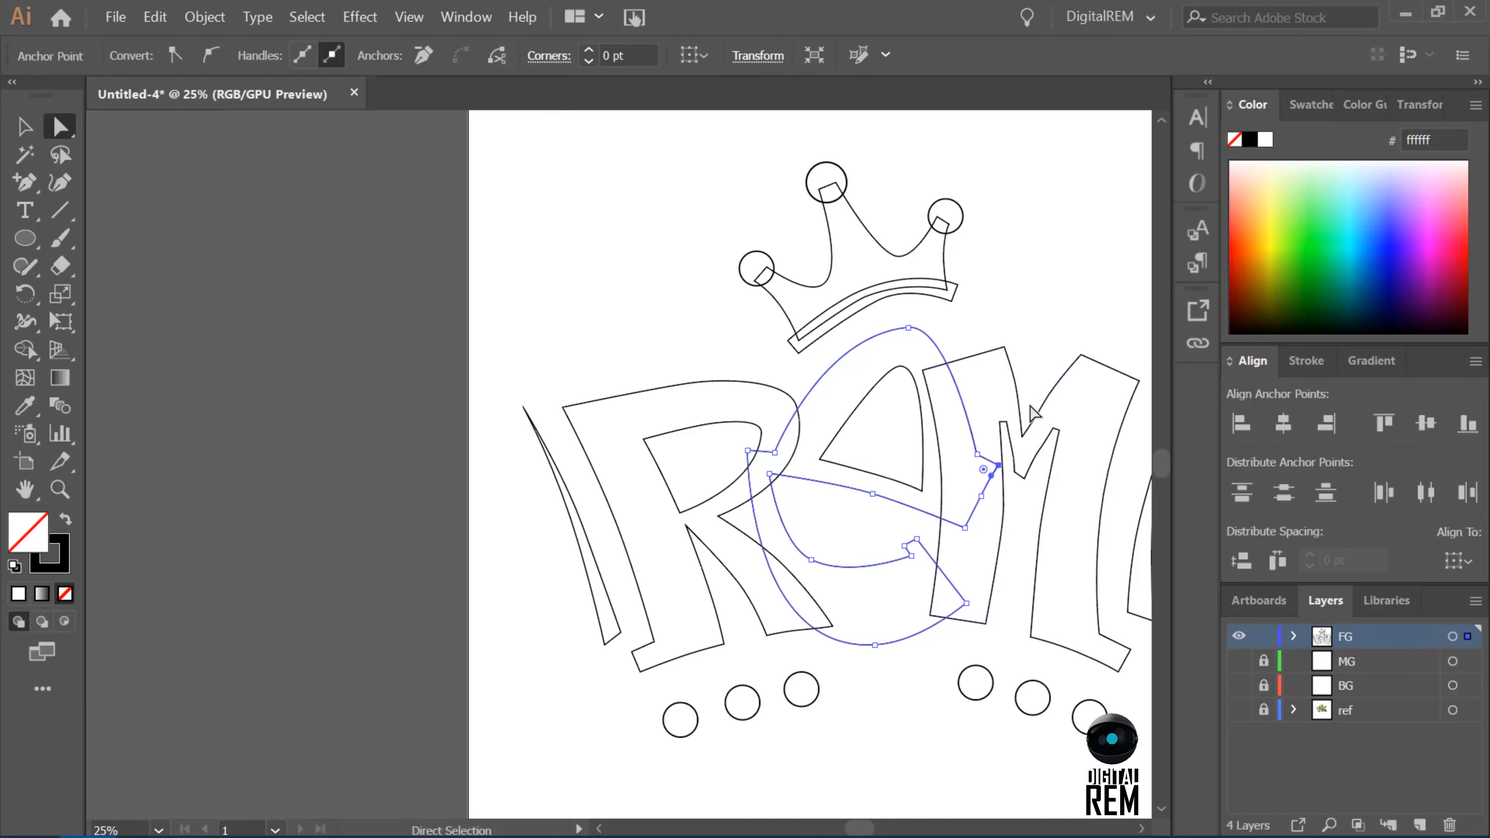
{"action": "left_click", "coordinate": [977, 455]}
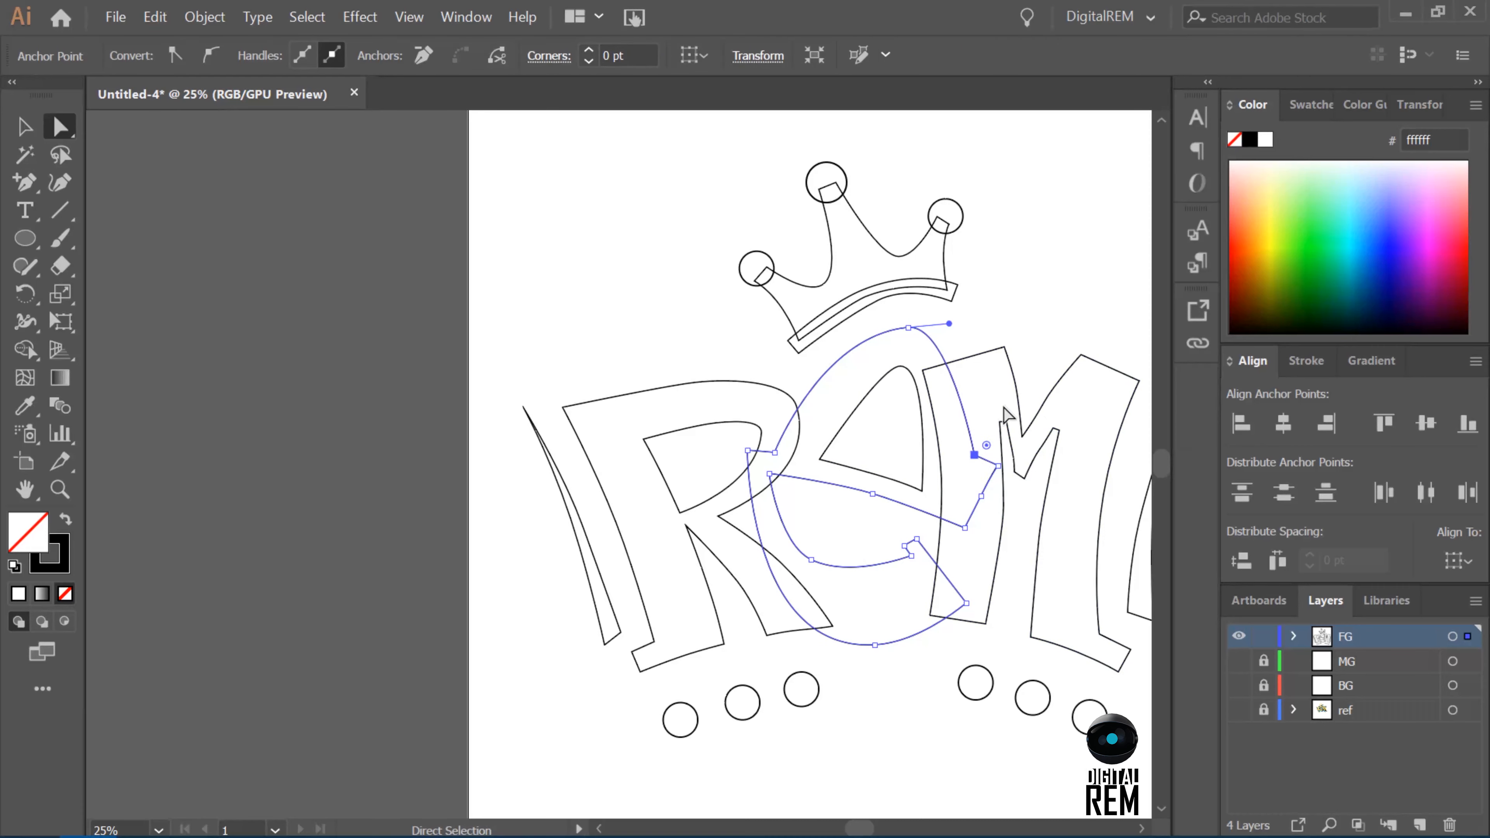
Isolate the M path and smooth both sides of its inner V notch.
{"action": "key", "text": "v"}
{"action": "left_click", "coordinate": [1043, 466]}
{"action": "double_click", "coordinate": [1053, 461]}
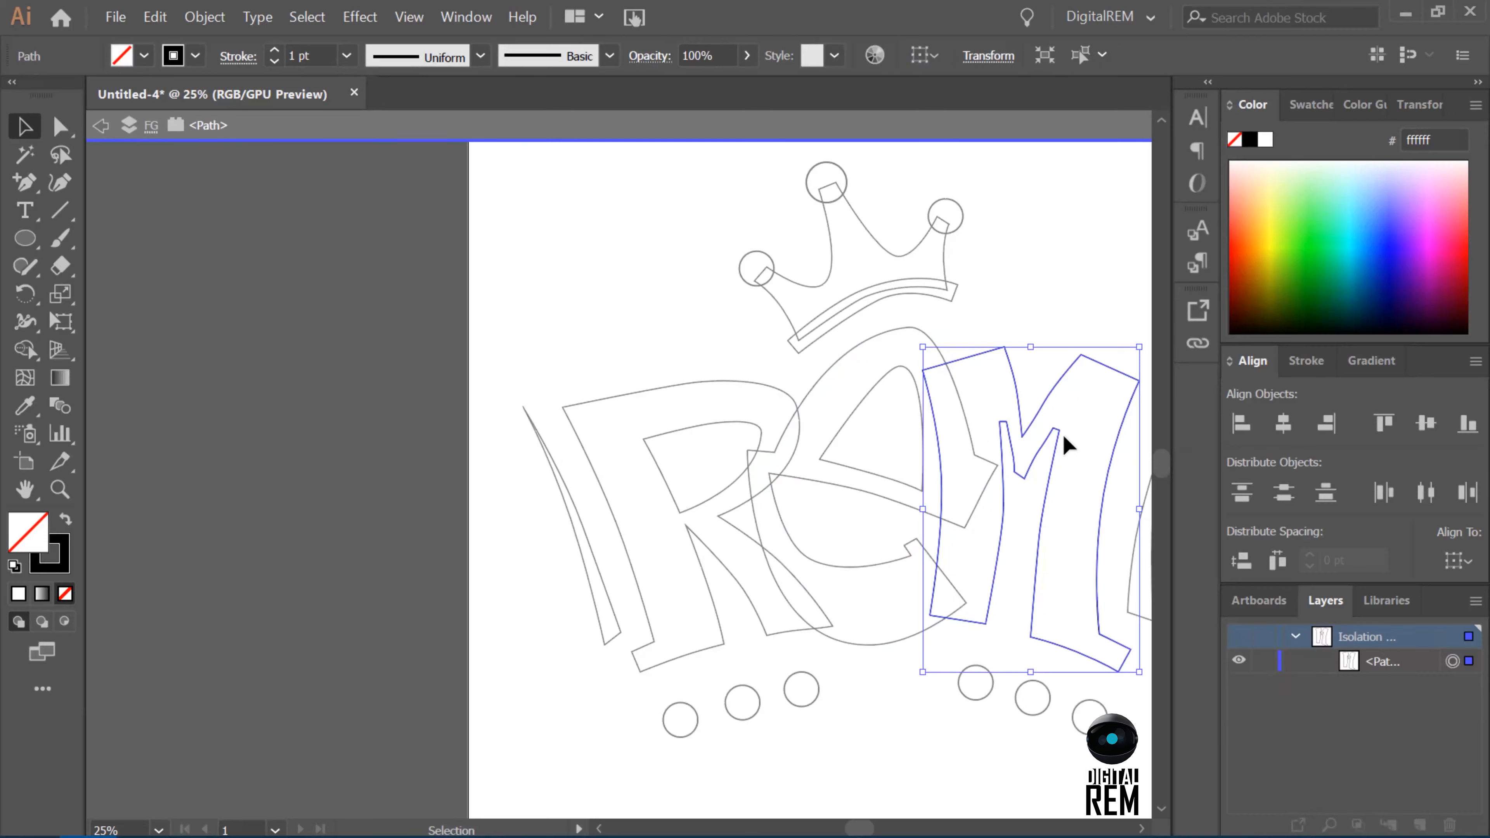
{"action": "key", "text": "ctrl+plus"}
{"action": "scroll", "coordinate": [1063, 434], "scroll_direction": "up", "scroll_amount": 4}
{"action": "left_click", "coordinate": [60, 127]}
{"action": "left_click", "coordinate": [580, 494]}
{"action": "left_click_drag", "start_coordinate": [585, 519], "coordinate": [583, 517]}
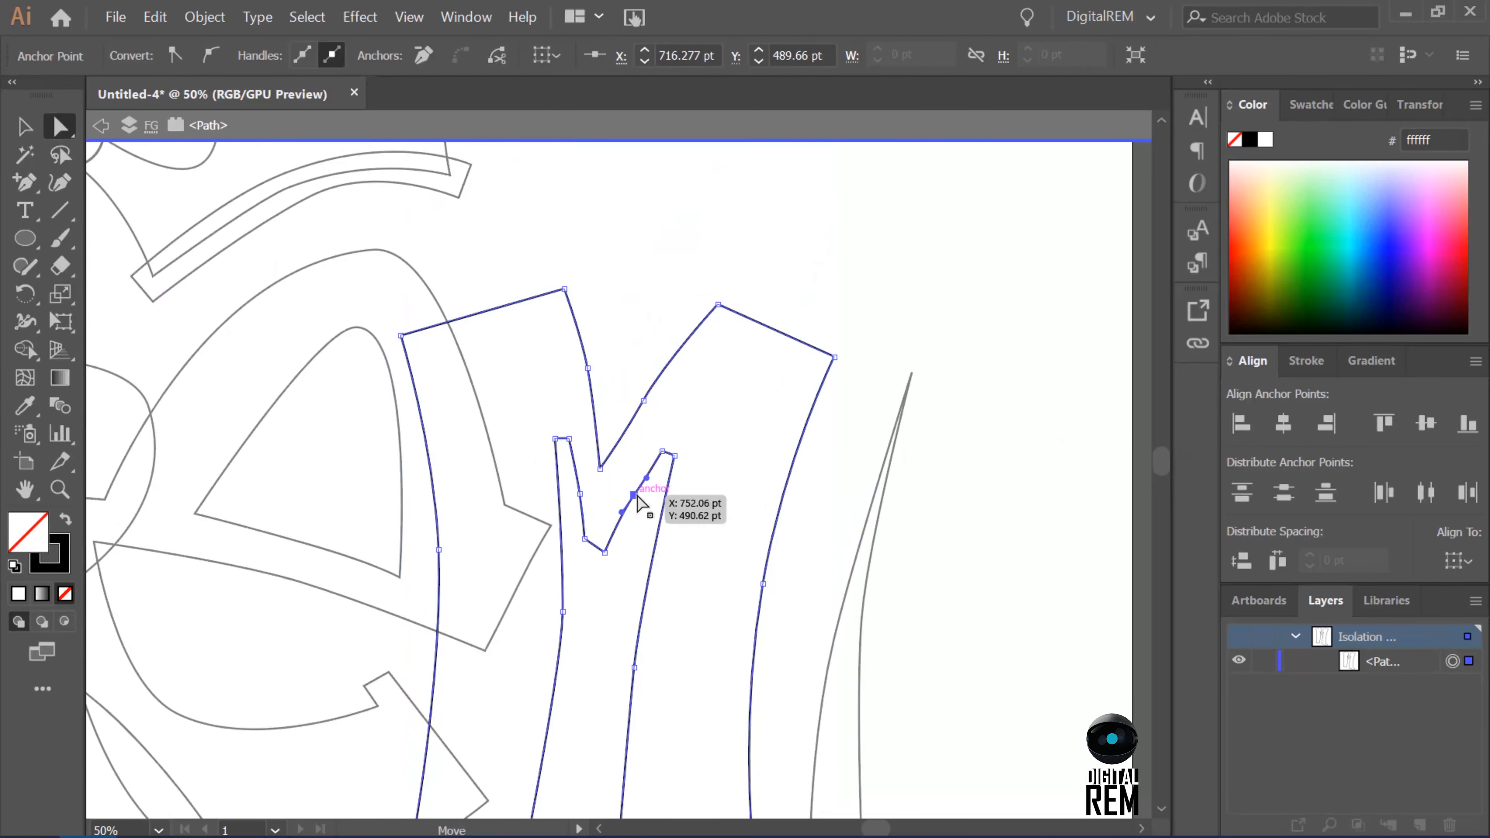
{"action": "left_click", "coordinate": [634, 495]}
{"action": "left_click_drag", "start_coordinate": [650, 470], "coordinate": [648, 472]}
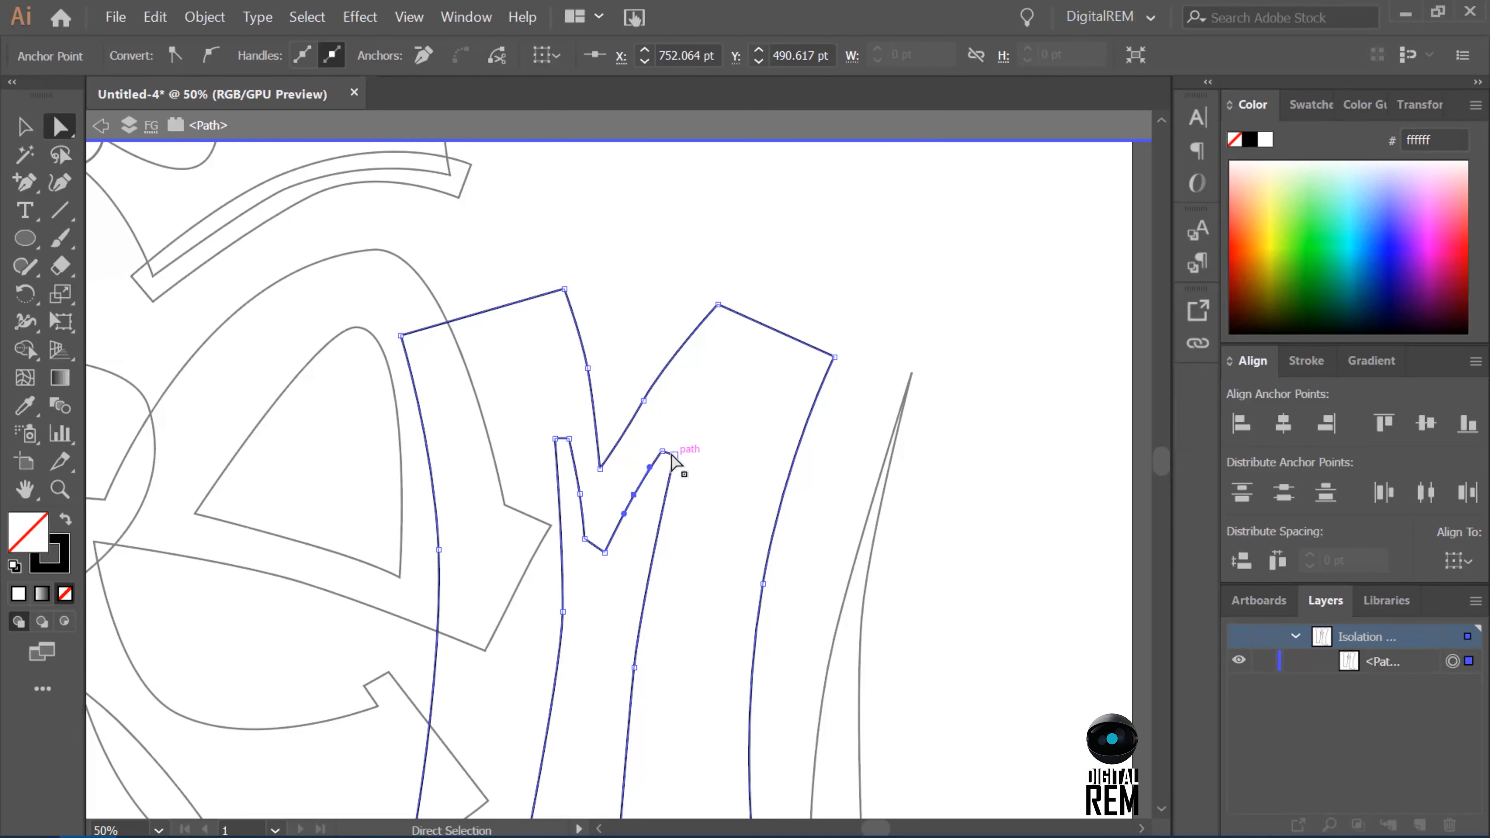
Reshape the M's upper V by moving its bottom anchor slightly right and curving the adjoining sides, undoing unwanted adjustments.
{"action": "left_click", "coordinate": [563, 612]}
{"action": "left_click_drag", "start_coordinate": [561, 536], "coordinate": [563, 535]}
{"action": "left_click", "coordinate": [643, 400]}
{"action": "left_click_drag", "start_coordinate": [665, 389], "coordinate": [677, 345]}
{"action": "left_click", "coordinate": [623, 461]}
{"action": "left_click", "coordinate": [643, 401]}
{"action": "left_click", "coordinate": [613, 397]}
{"action": "left_click", "coordinate": [594, 402]}
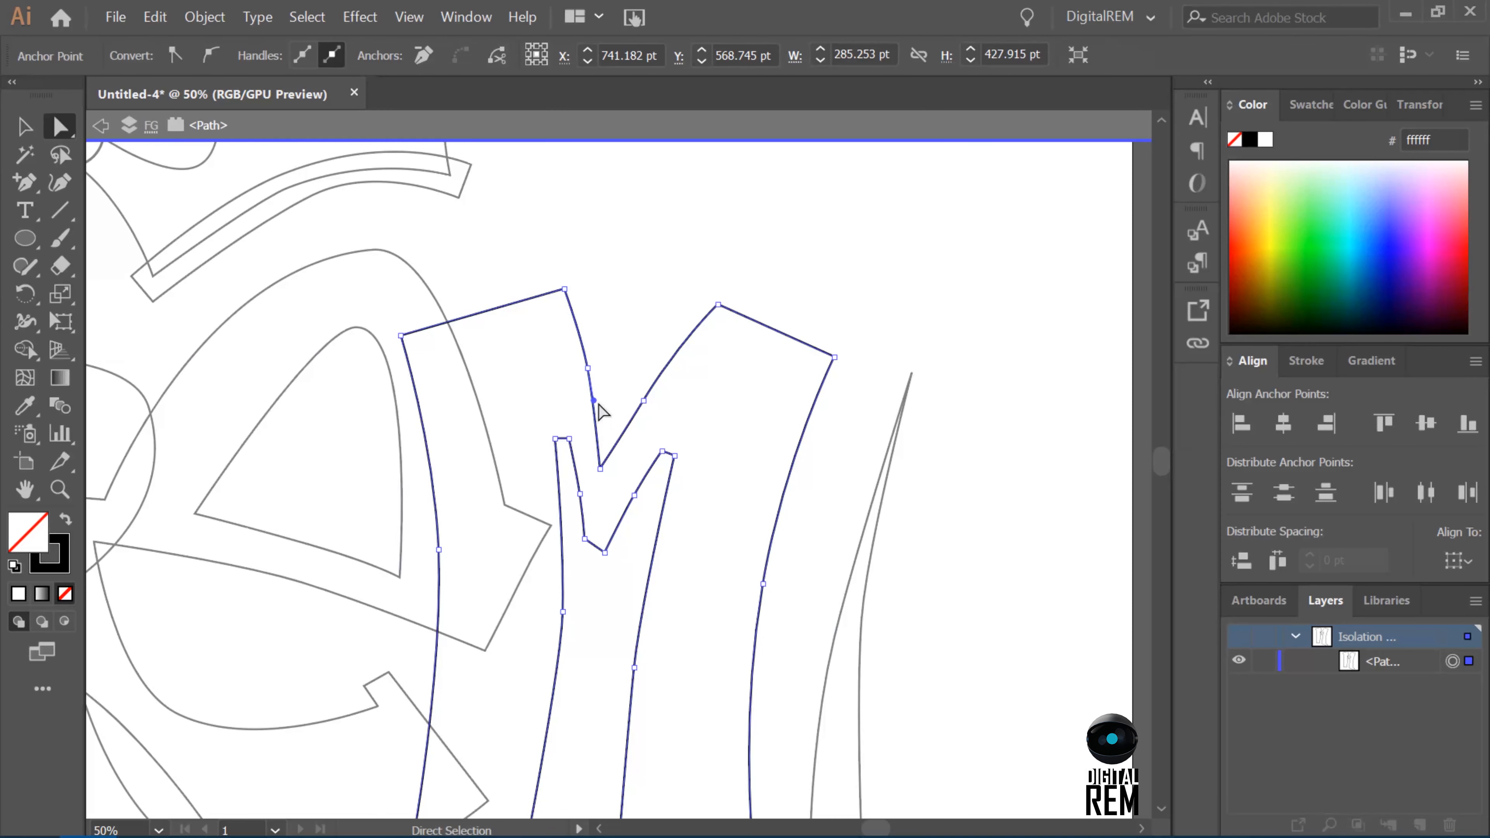
{"action": "left_click", "coordinate": [587, 368]}
{"action": "key", "text": "ctrl+z"}
{"action": "key", "text": "ctrl+z"}
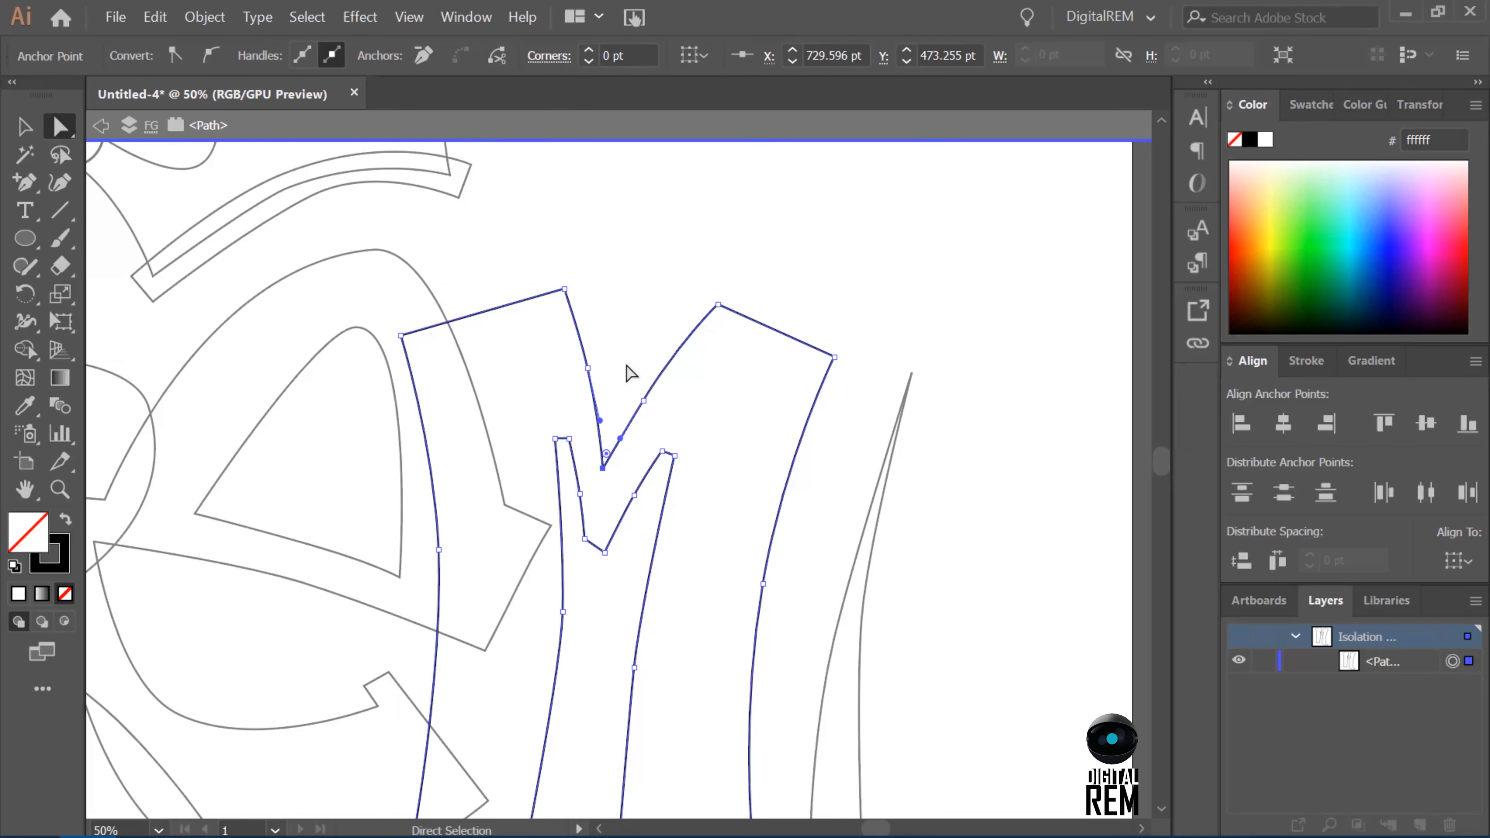
{"action": "key", "text": "ctrl+z"}
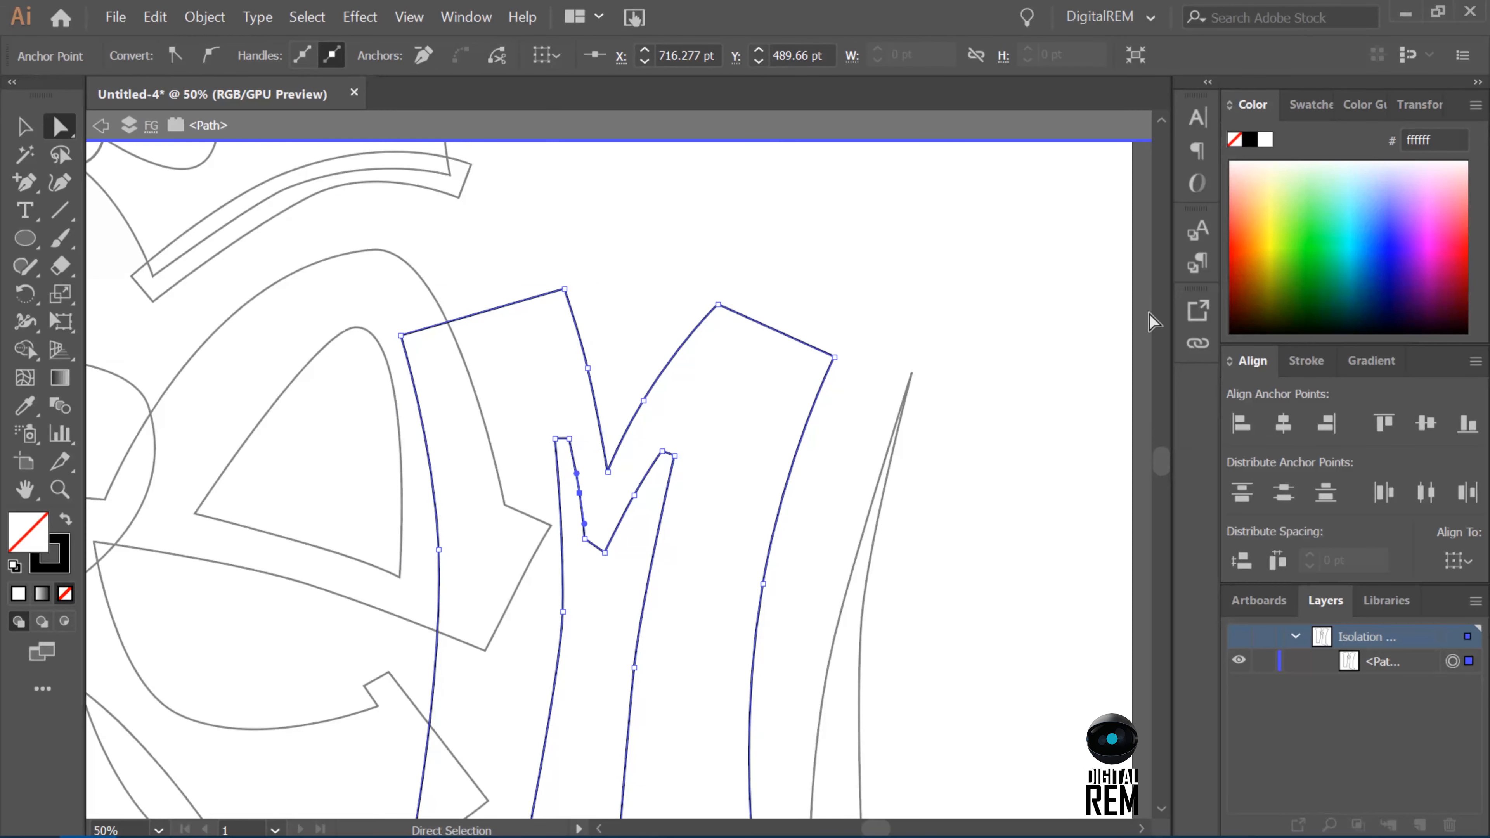
Smooth the long edges of the M's left leg and the inner edge of its right leg.
{"action": "scroll", "coordinate": [549, 512], "scroll_direction": "down", "scroll_amount": 10}
{"action": "left_click", "coordinate": [563, 280]}
{"action": "left_click_drag", "start_coordinate": [562, 332], "coordinate": [556, 413]}
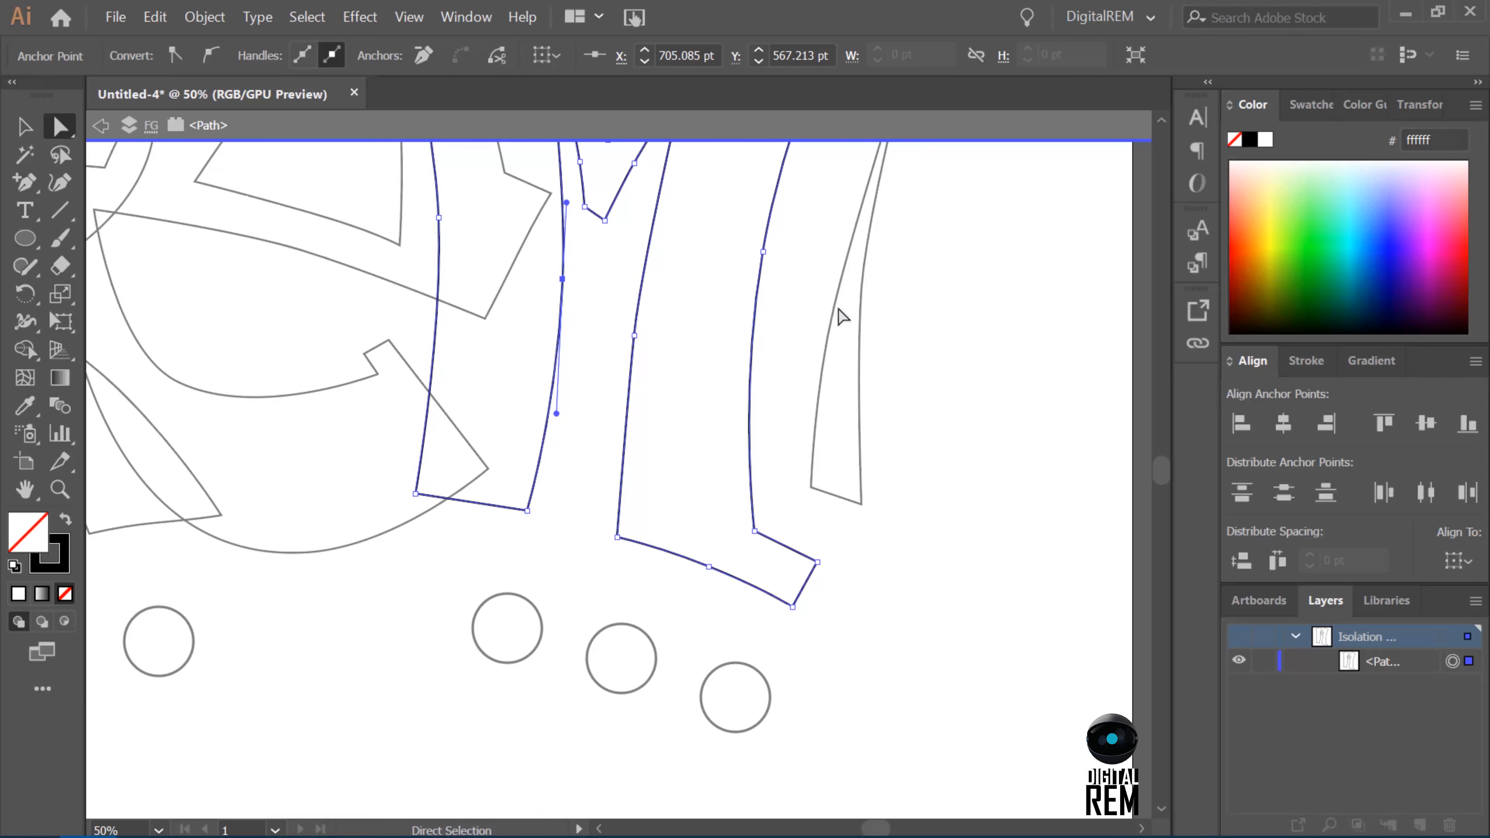
{"action": "left_click_drag", "start_coordinate": [1161, 473], "coordinate": [1161, 465]}
{"action": "left_click", "coordinate": [439, 460]}
{"action": "left_click_drag", "start_coordinate": [443, 583], "coordinate": [443, 586]}
{"action": "left_click_drag", "start_coordinate": [1163, 476], "coordinate": [1162, 477]}
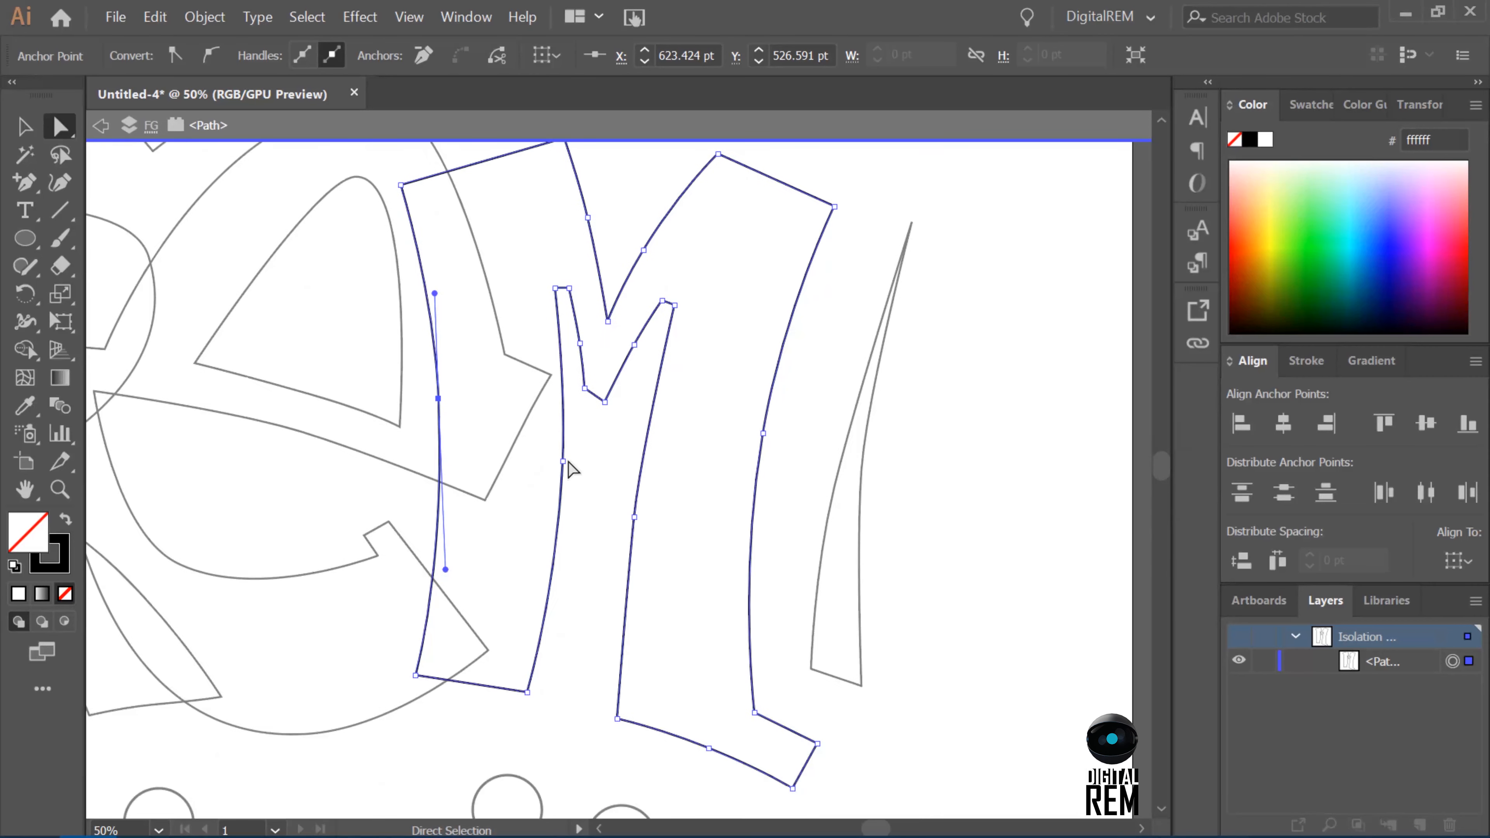
{"action": "left_click", "coordinate": [558, 460]}
{"action": "left_click", "coordinate": [634, 517]}
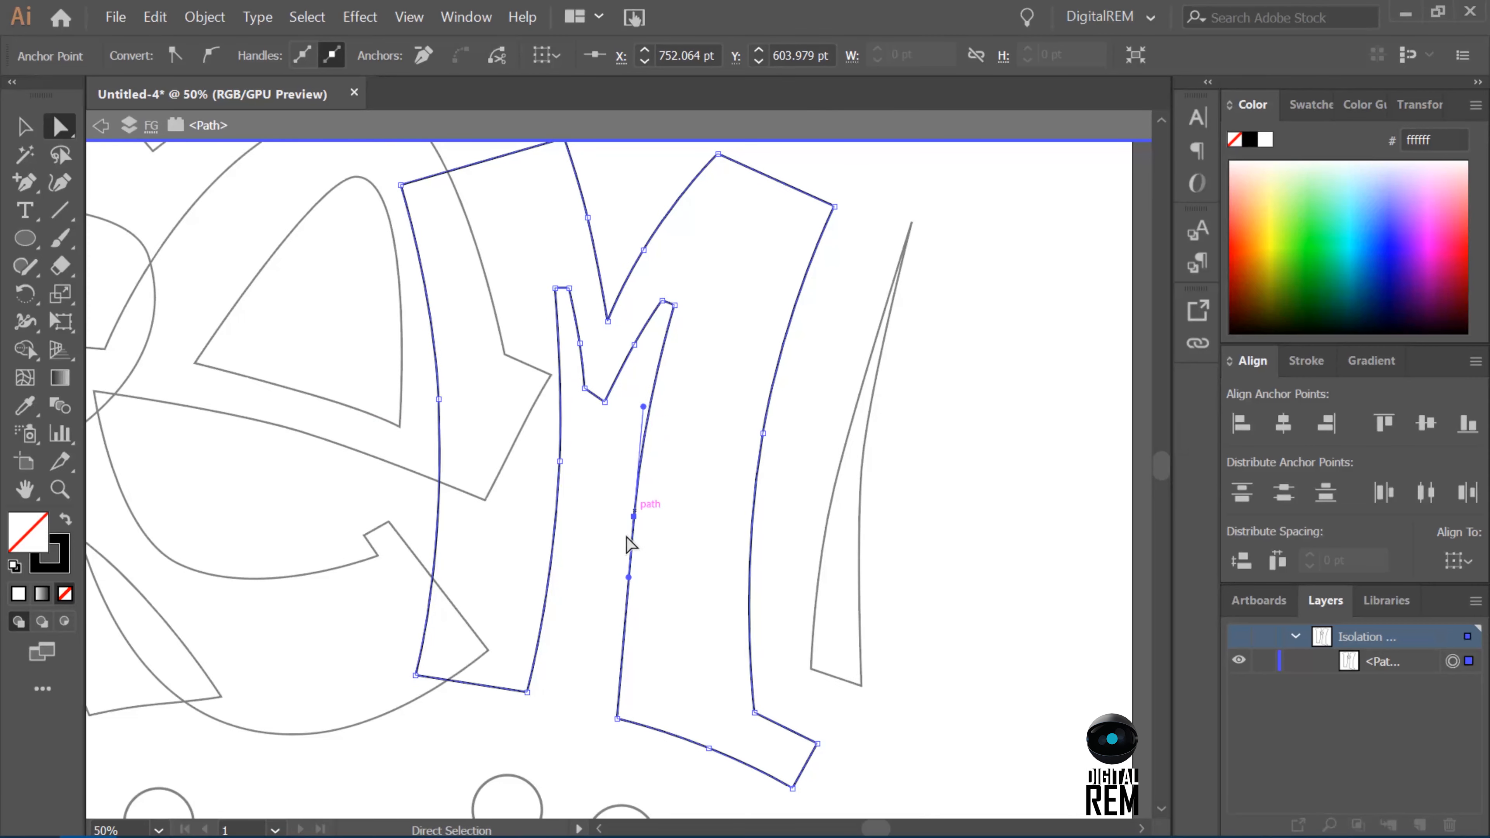
{"action": "left_click", "coordinate": [1032, 538]}
Exit the isolated M path and return to the FG layer level with more of the lettering in view.
{"action": "left_click_drag", "start_coordinate": [1160, 468], "coordinate": [1162, 464]}
{"action": "key", "text": "ctrl+minus"}
{"action": "key", "text": "ctrl+minus"}
{"action": "key", "text": "ctrl+plus"}
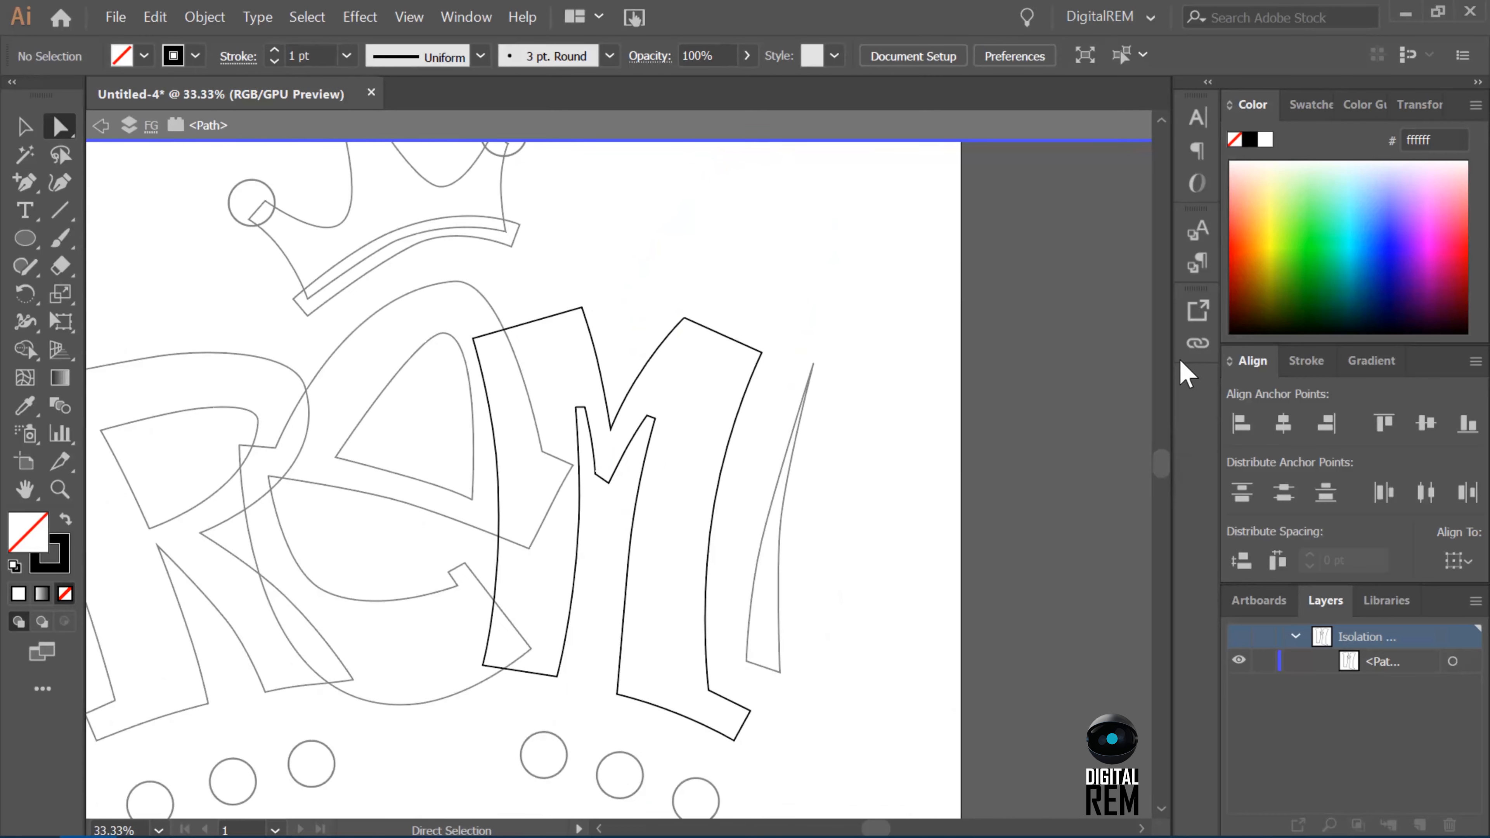
{"action": "key", "text": "v"}
{"action": "left_click", "coordinate": [153, 125]}
{"action": "double_click", "coordinate": [500, 360]}
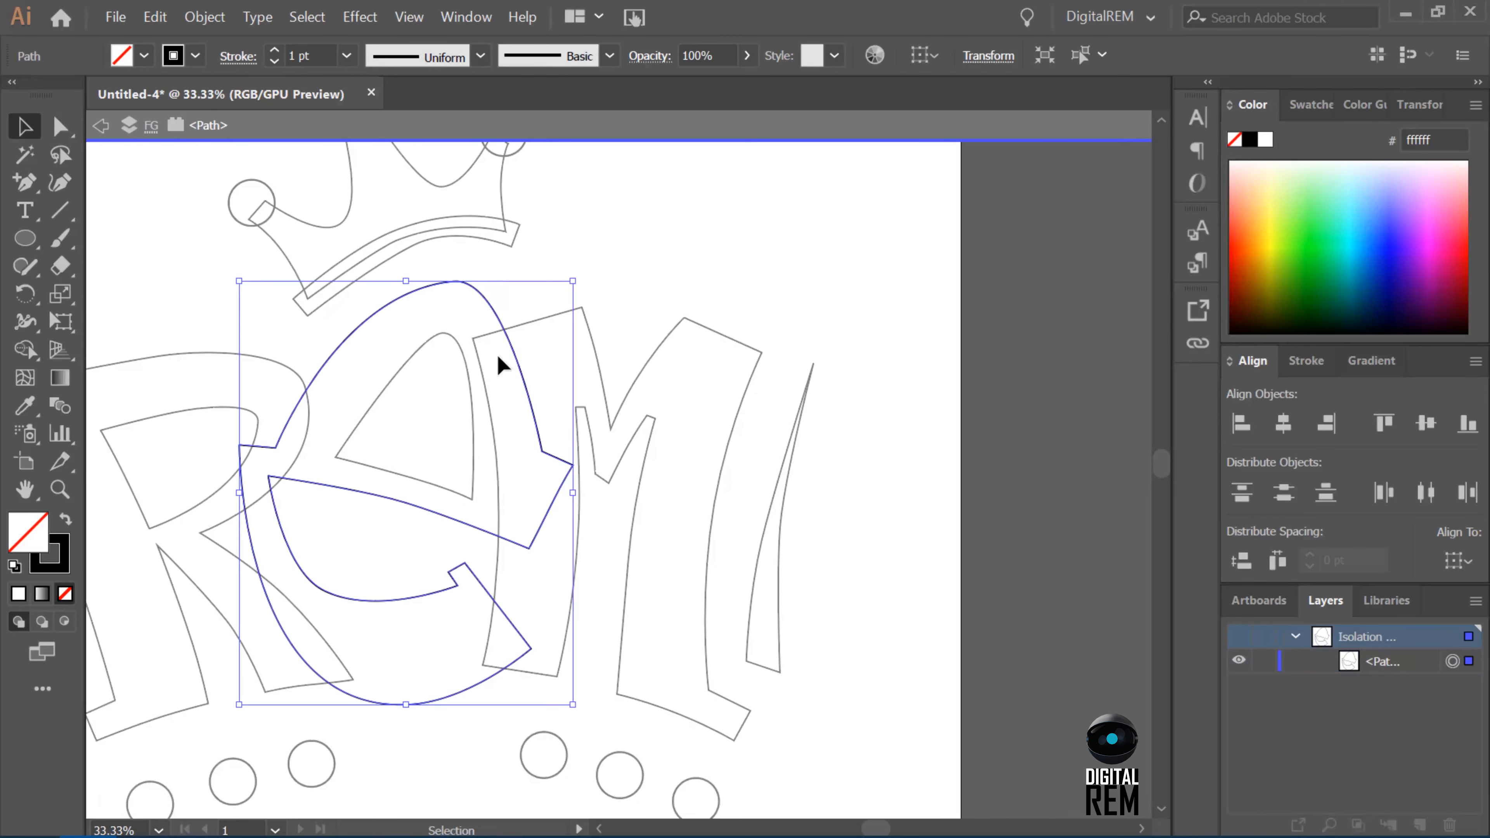
{"action": "left_click", "coordinate": [152, 125]}
Round the upper right corner of the R's counter by adjusting its anchor and handles.
{"action": "left_click", "coordinate": [257, 416]}
{"action": "key", "text": "a"}
{"action": "left_click", "coordinate": [258, 423]}
{"action": "left_click_drag", "start_coordinate": [260, 411], "coordinate": [268, 393]}
{"action": "left_click_drag", "start_coordinate": [258, 422], "coordinate": [259, 430]}
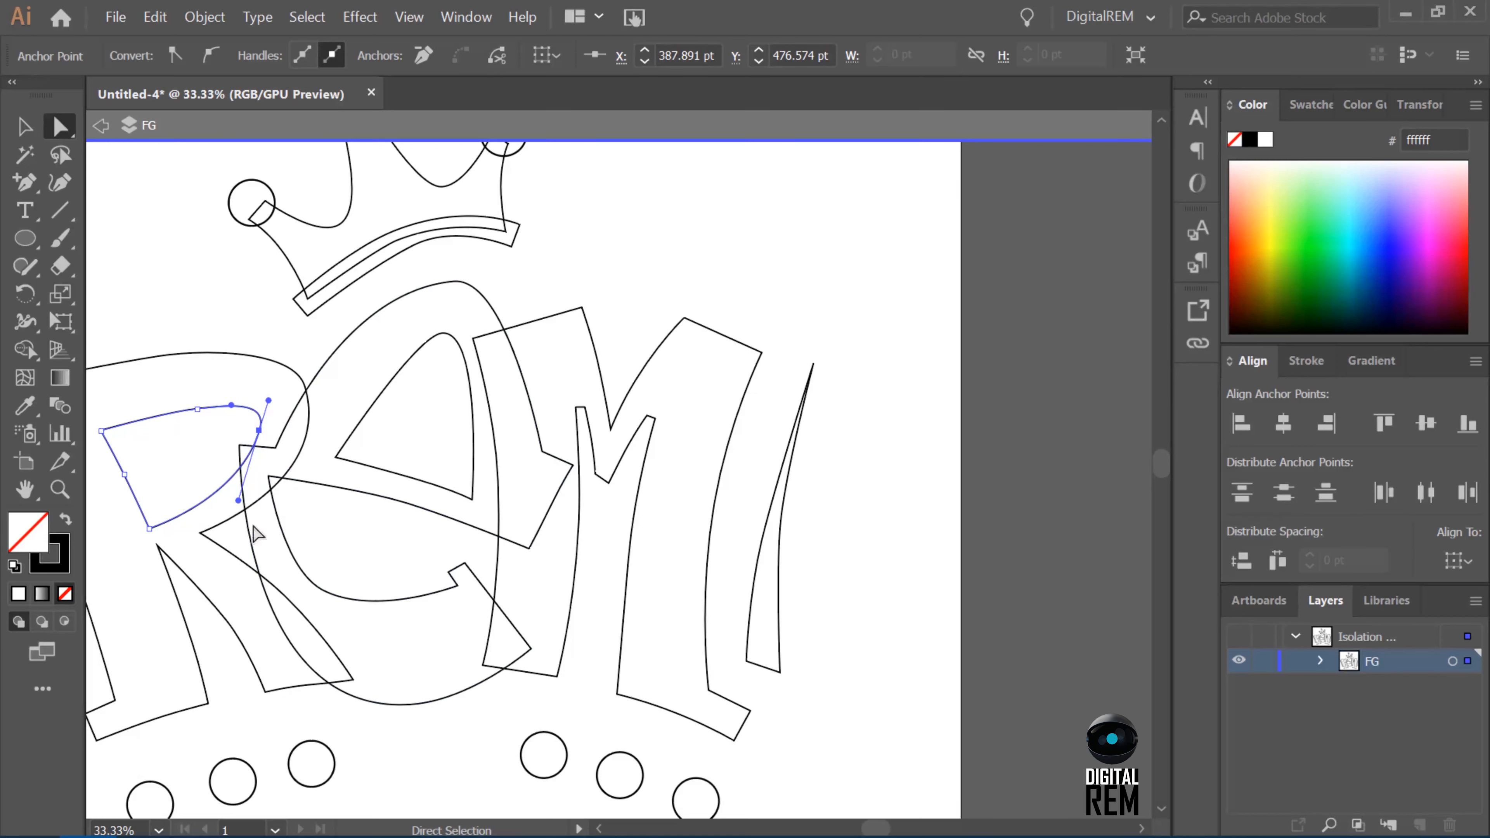
Refine the inner curve of the R's diagonal leg through its middle anchor and handle.
{"action": "left_click", "coordinate": [405, 606]}
{"action": "left_click", "coordinate": [239, 639]}
{"action": "left_click_drag", "start_coordinate": [242, 643], "coordinate": [210, 607]}
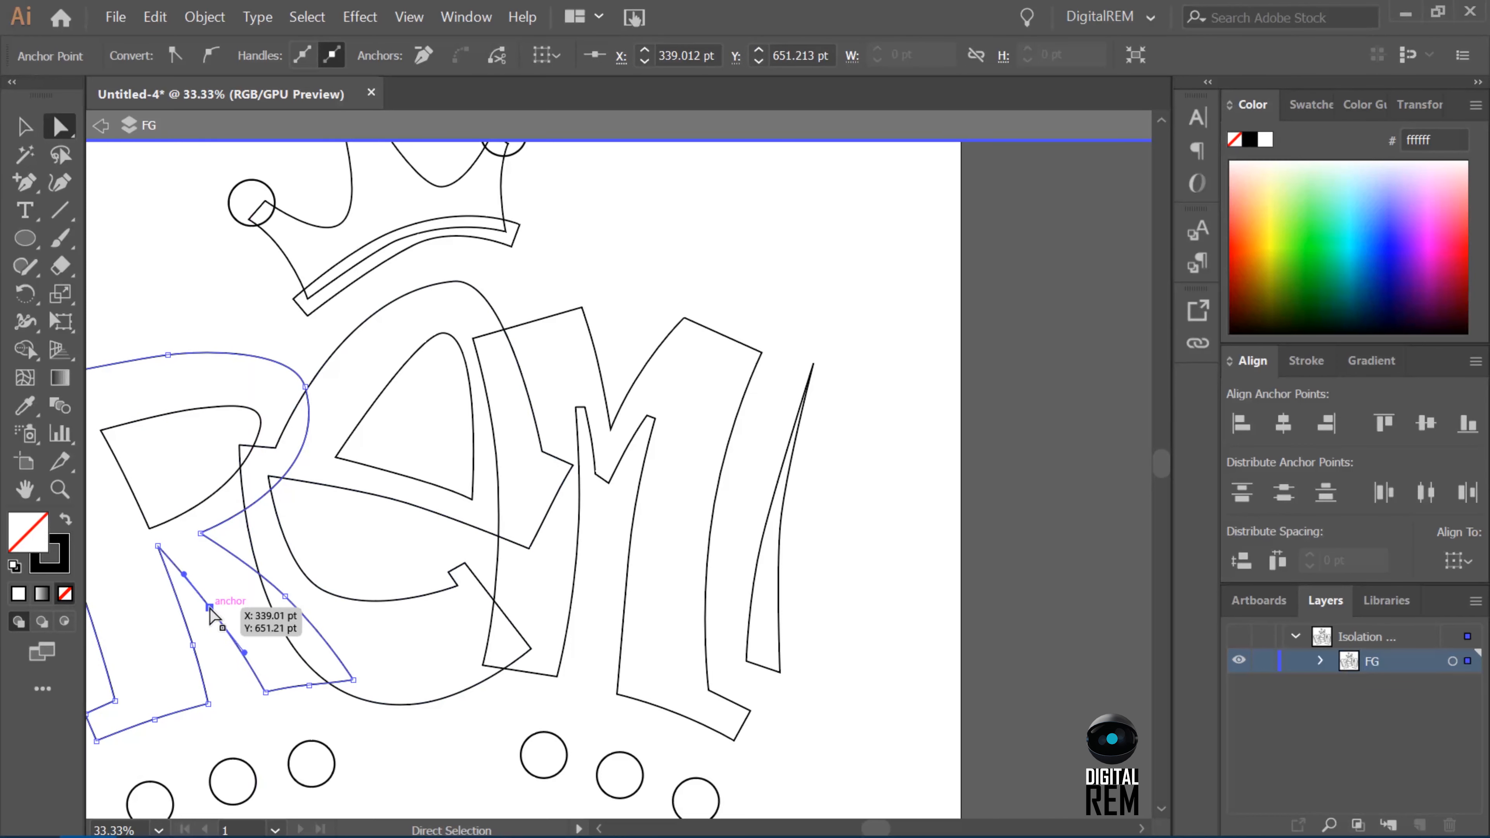
{"action": "left_click", "coordinate": [392, 690]}
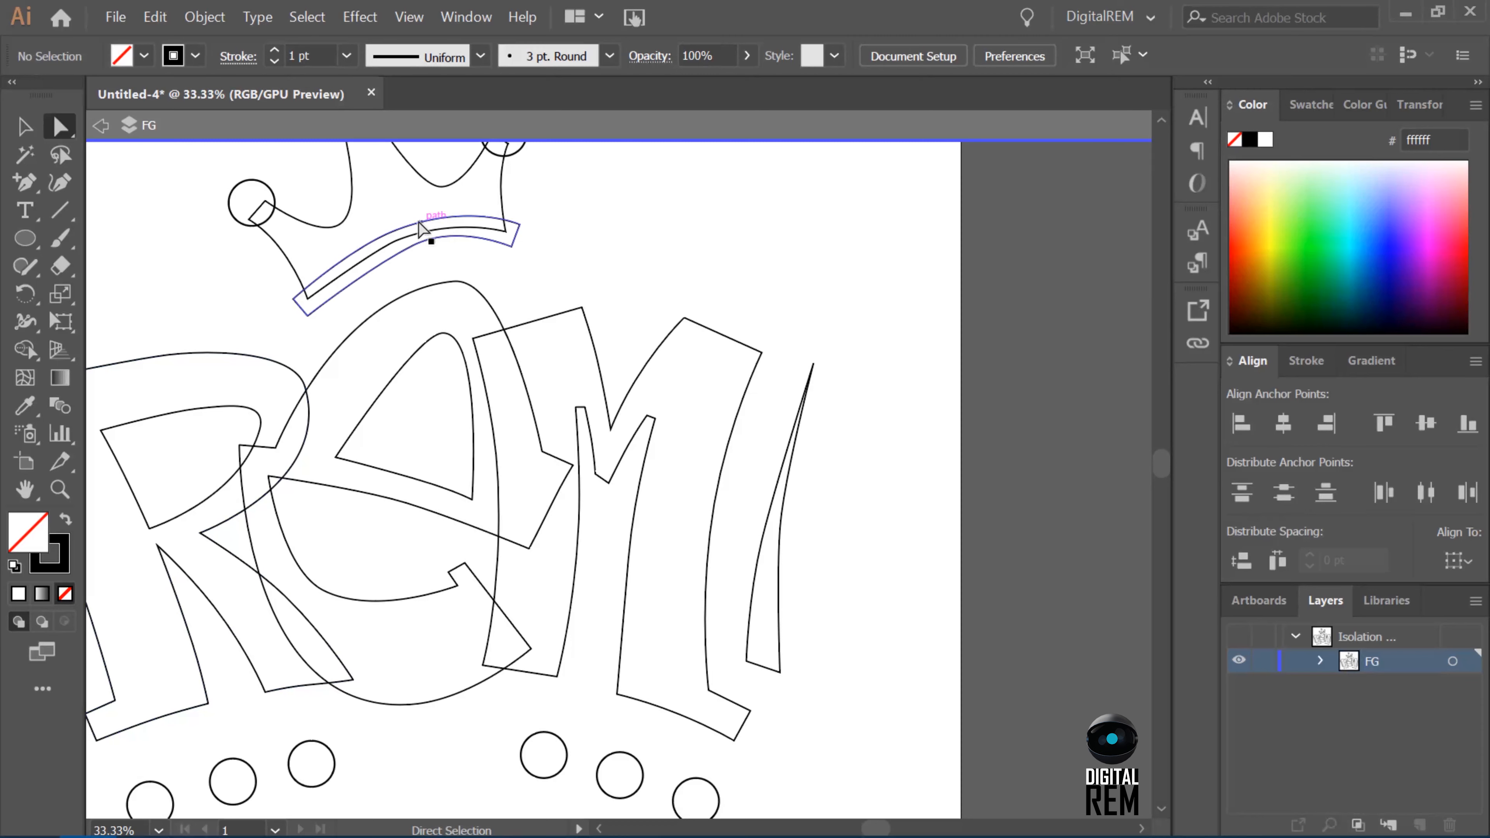
Refine the curves of the crown's base band and the side and dip anchors of the crown outline.
{"action": "left_click", "coordinate": [394, 230]}
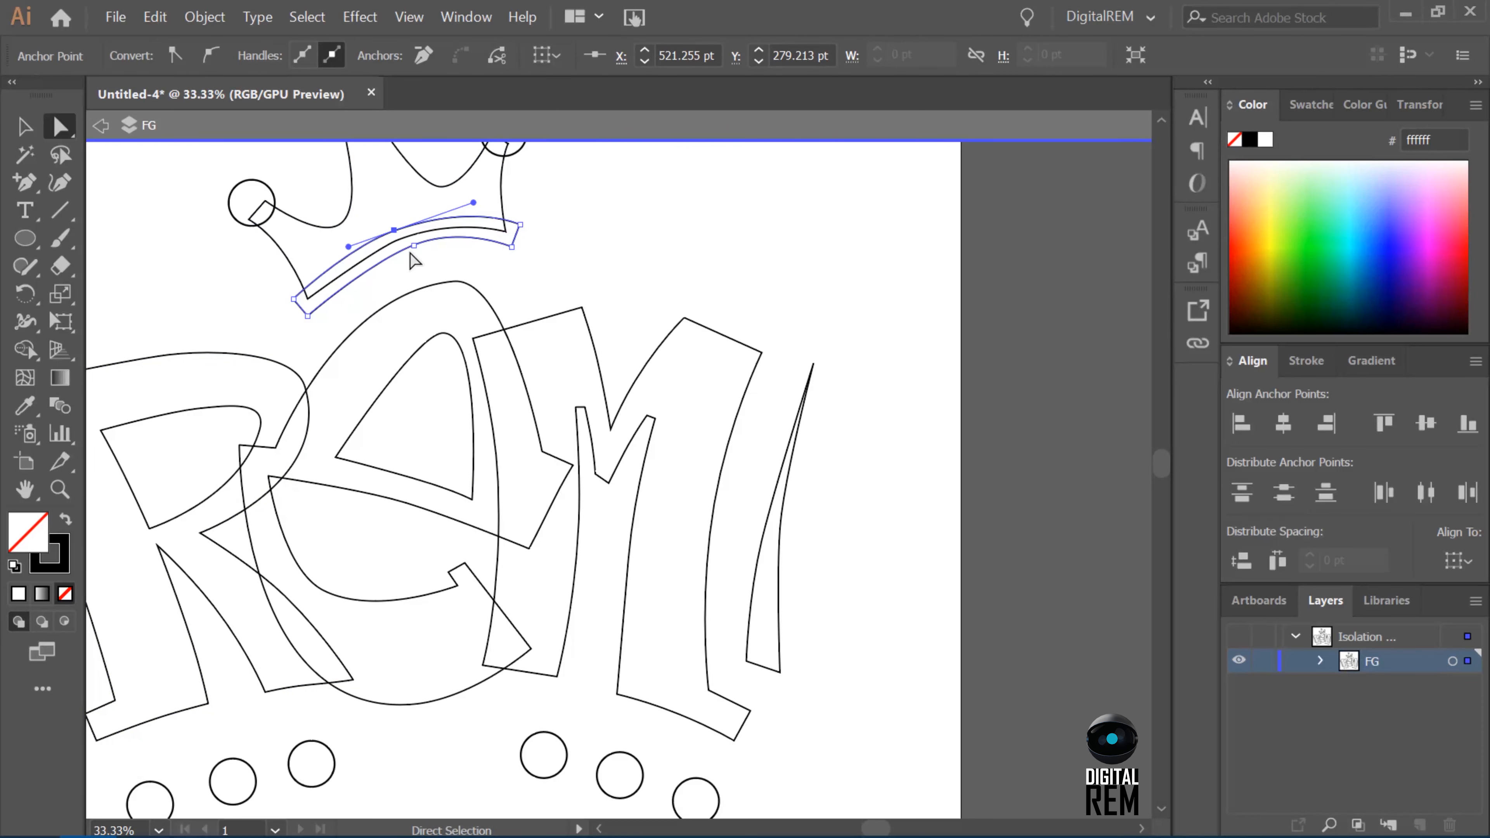
{"action": "left_click", "coordinate": [504, 234]}
{"action": "scroll", "coordinate": [498, 158], "scroll_direction": "up", "scroll_amount": 5}
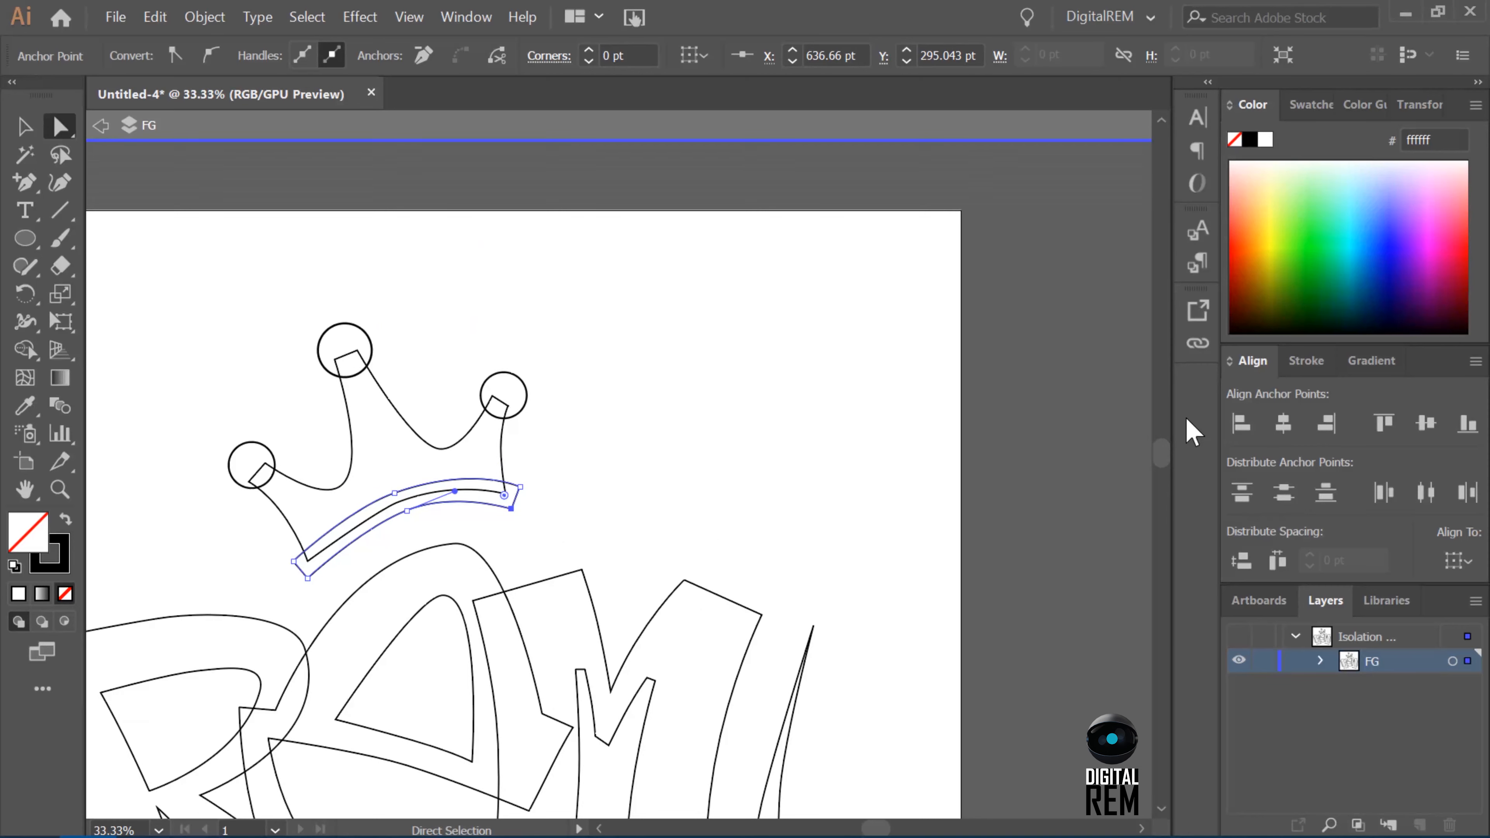
{"action": "left_click", "coordinate": [281, 510]}
{"action": "left_click", "coordinate": [334, 488]}
{"action": "left_click", "coordinate": [502, 457]}
{"action": "left_click", "coordinate": [490, 400]}
Bring the whole design into view and exit isolation of the FG layer.
{"action": "scroll", "coordinate": [1197, 443], "scroll_direction": "down", "scroll_amount": 4}
{"action": "key", "text": "ctrl+minus"}
{"action": "key", "text": "ctrl+minus"}
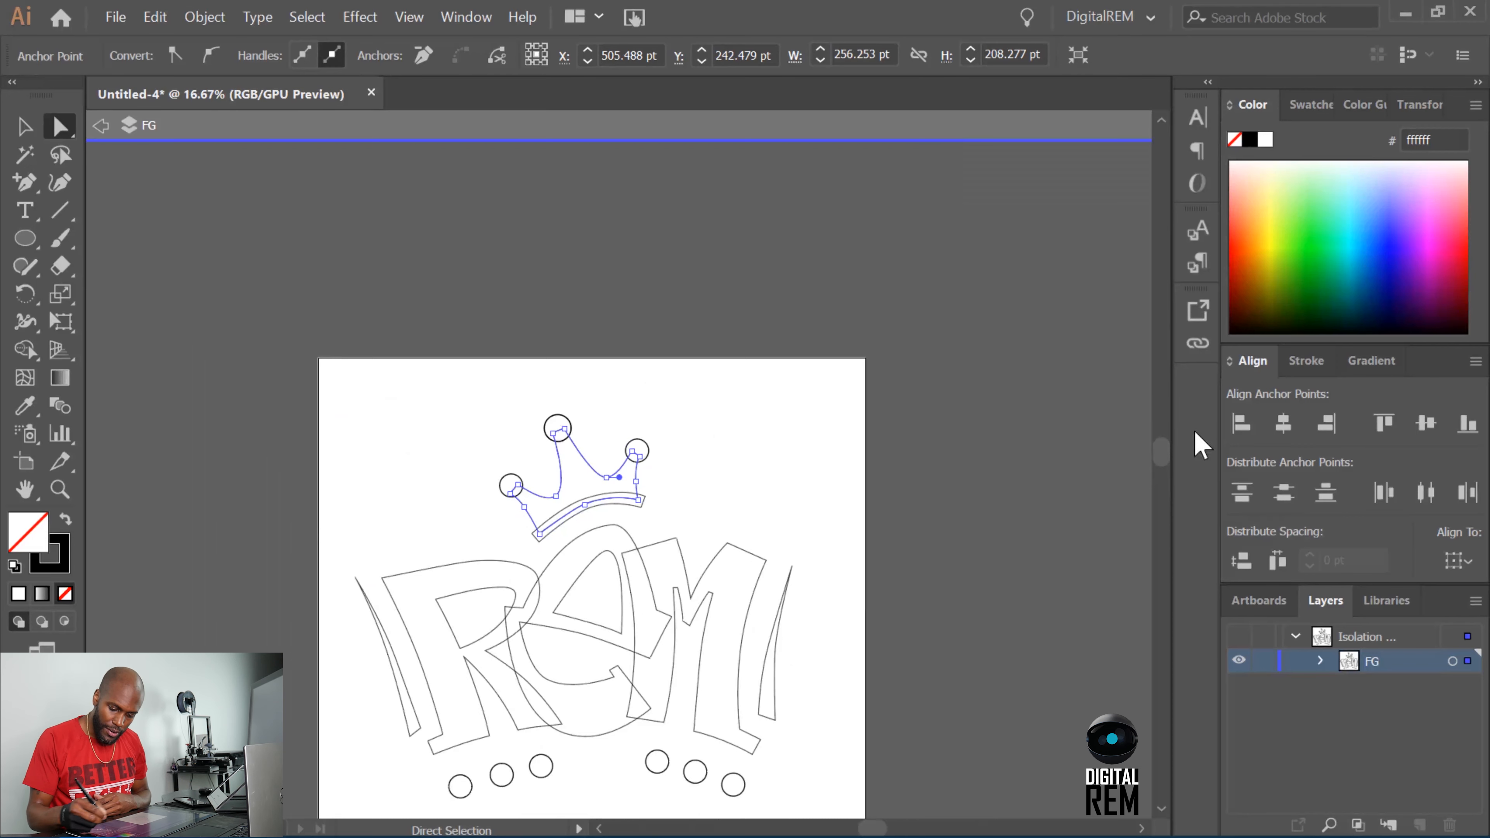
{"action": "left_click", "coordinate": [101, 125]}
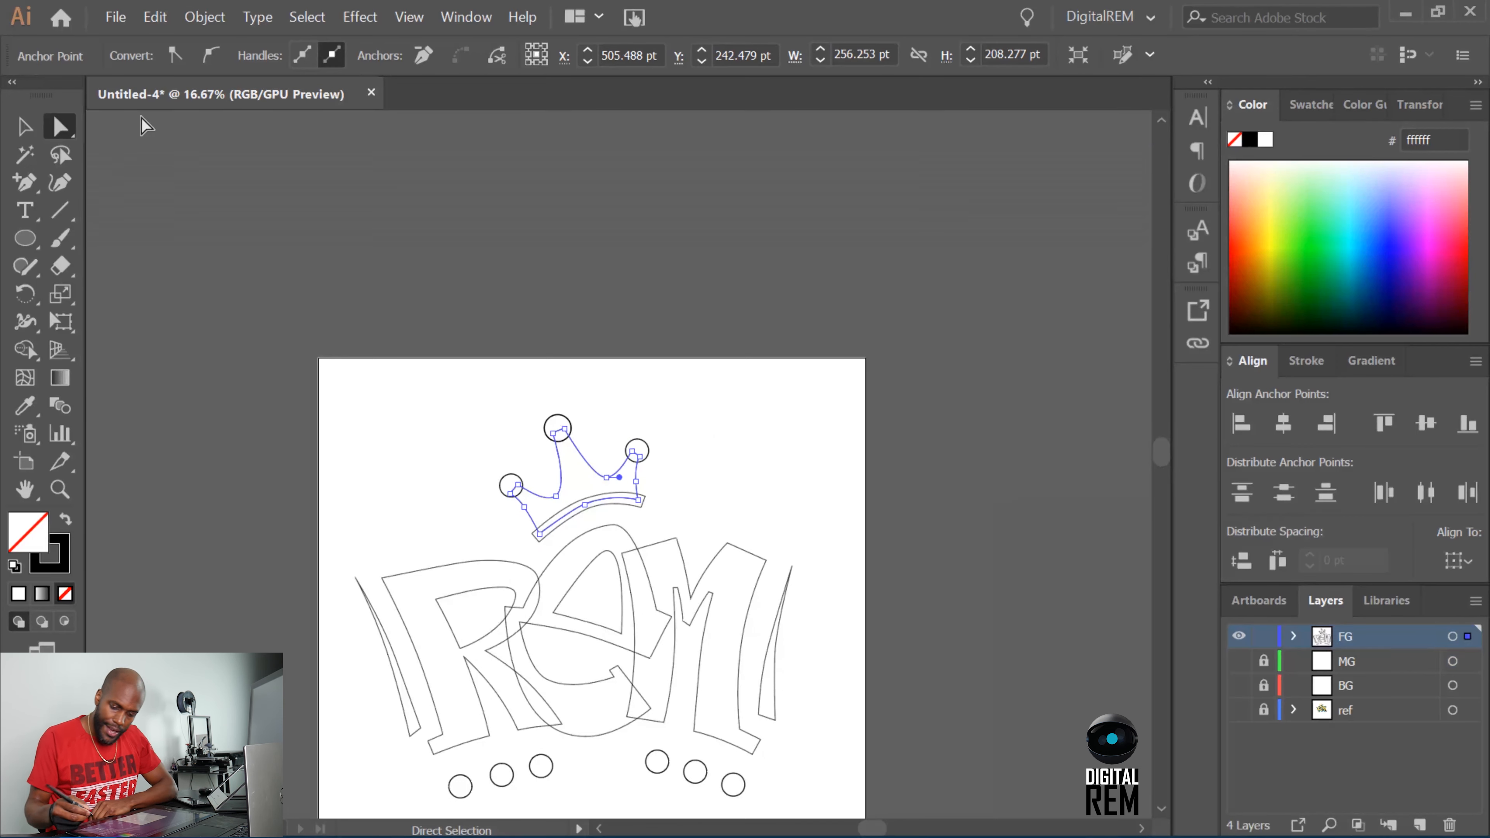
Hide the FG layer and show the BG and ref layers so the coloured sketch can be traced.
{"action": "left_click", "coordinate": [1239, 637]}
{"action": "left_click", "coordinate": [1239, 686]}
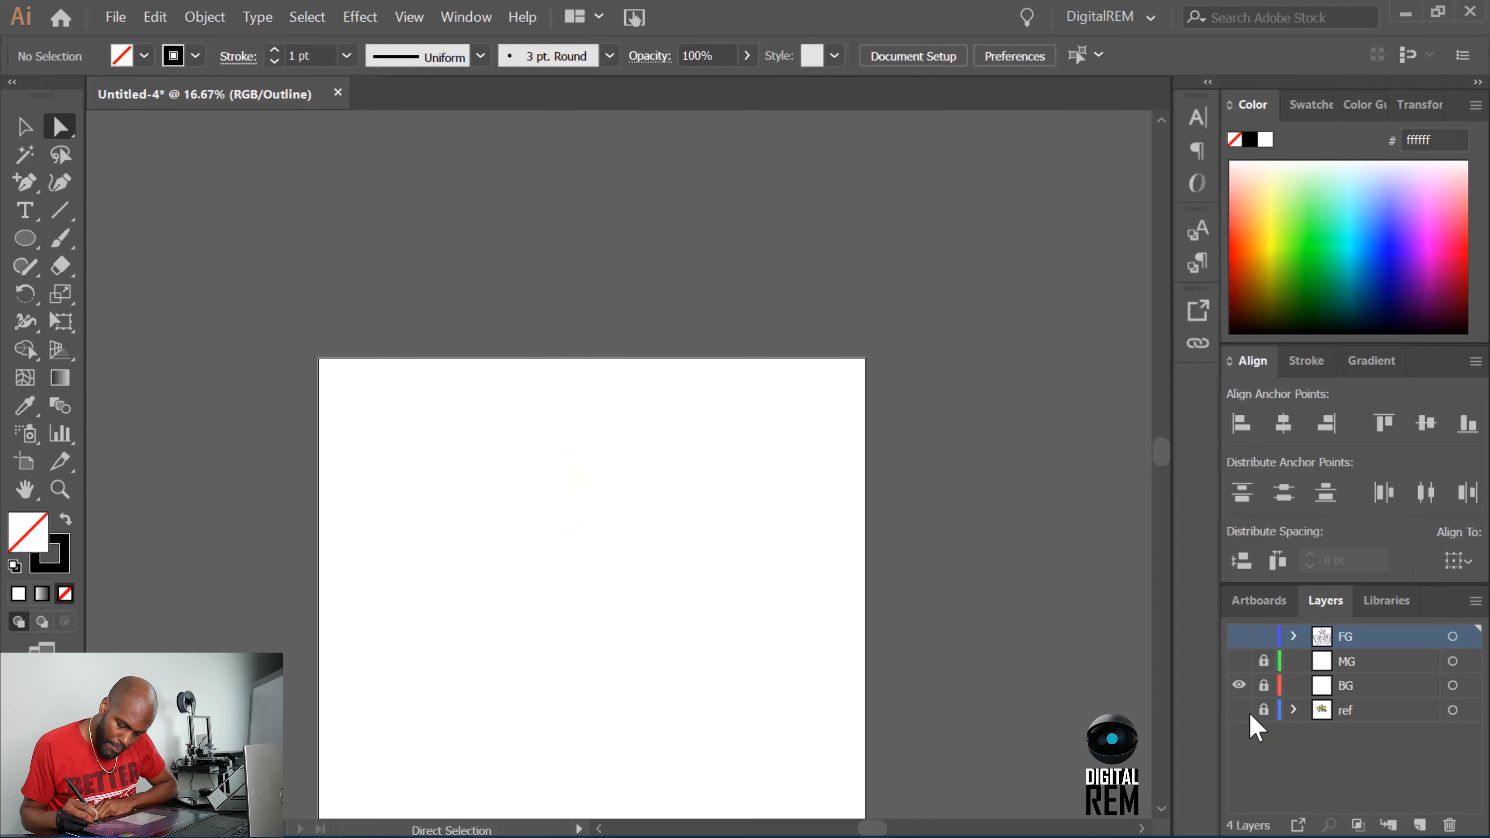
{"action": "left_click", "coordinate": [1239, 710]}
{"action": "scroll", "coordinate": [1145, 467], "scroll_direction": "down", "scroll_amount": 3}
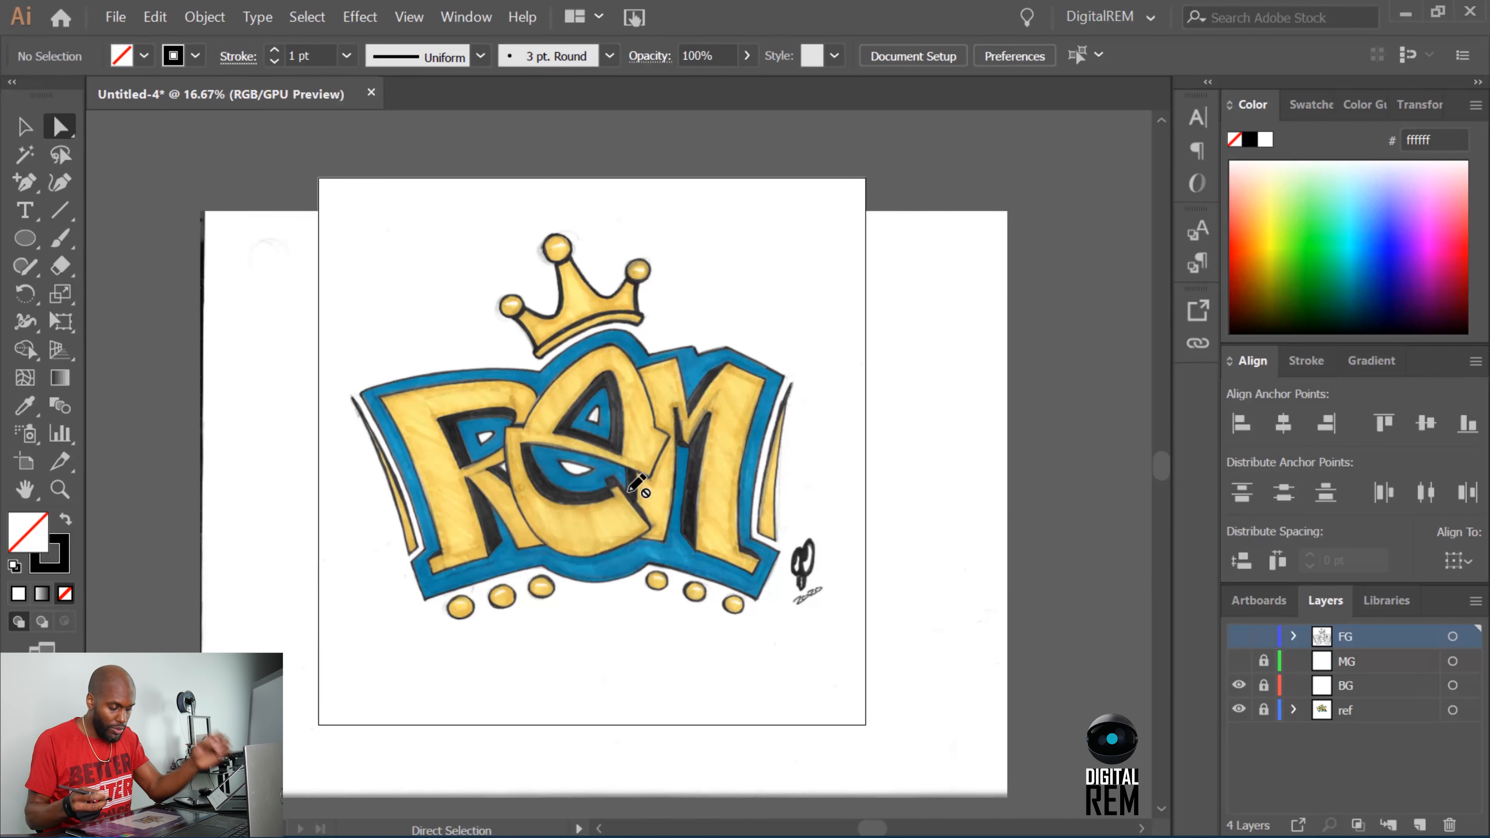
{"action": "scroll", "coordinate": [636, 485], "scroll_direction": "up", "scroll_amount": 2}
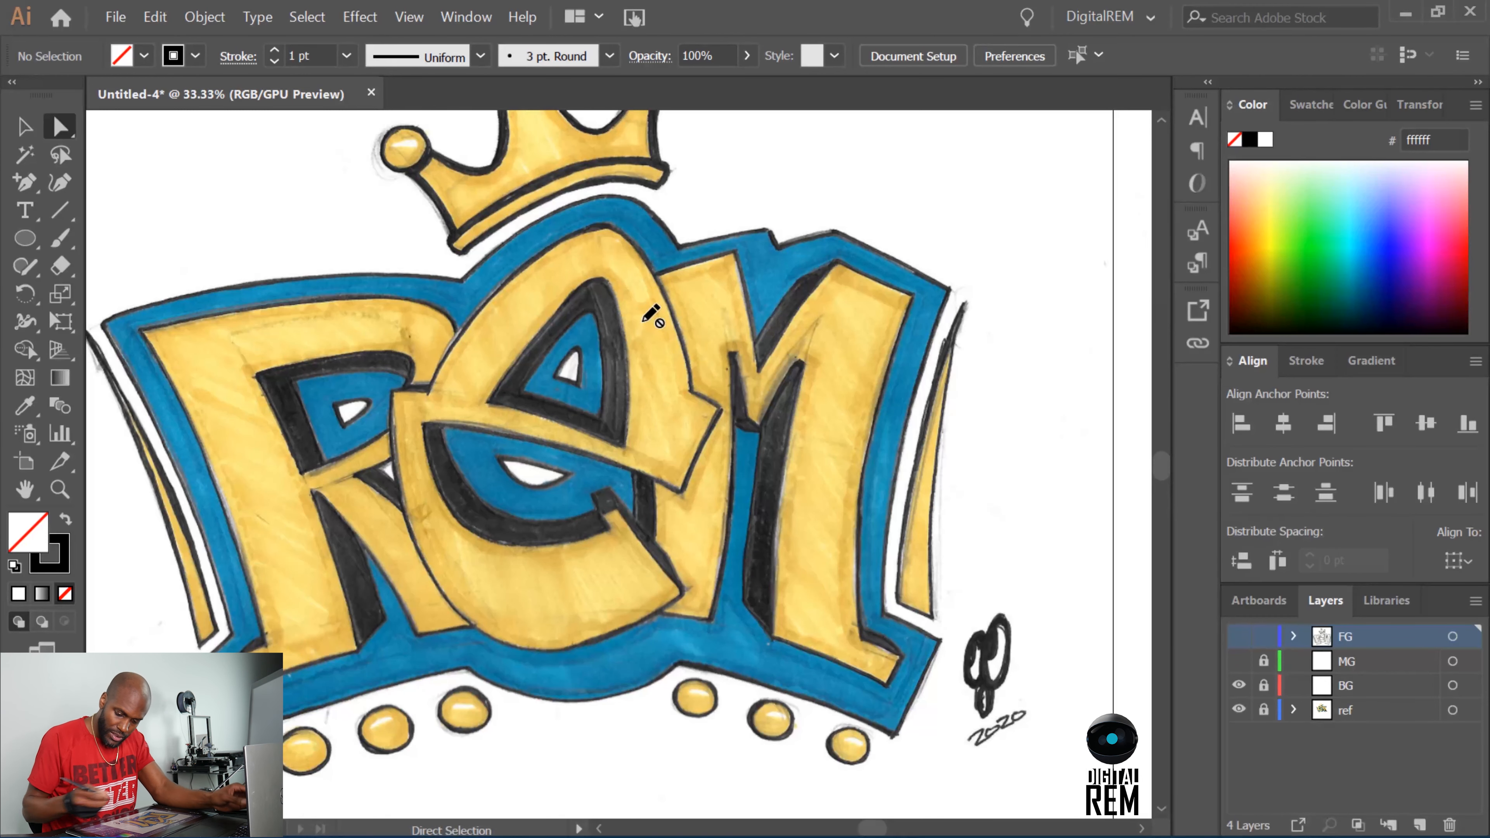
Make BG the active layer, unlock it, and keep the FG layer locked and hidden.
{"action": "left_click", "coordinate": [1355, 687]}
{"action": "left_click", "coordinate": [1238, 635]}
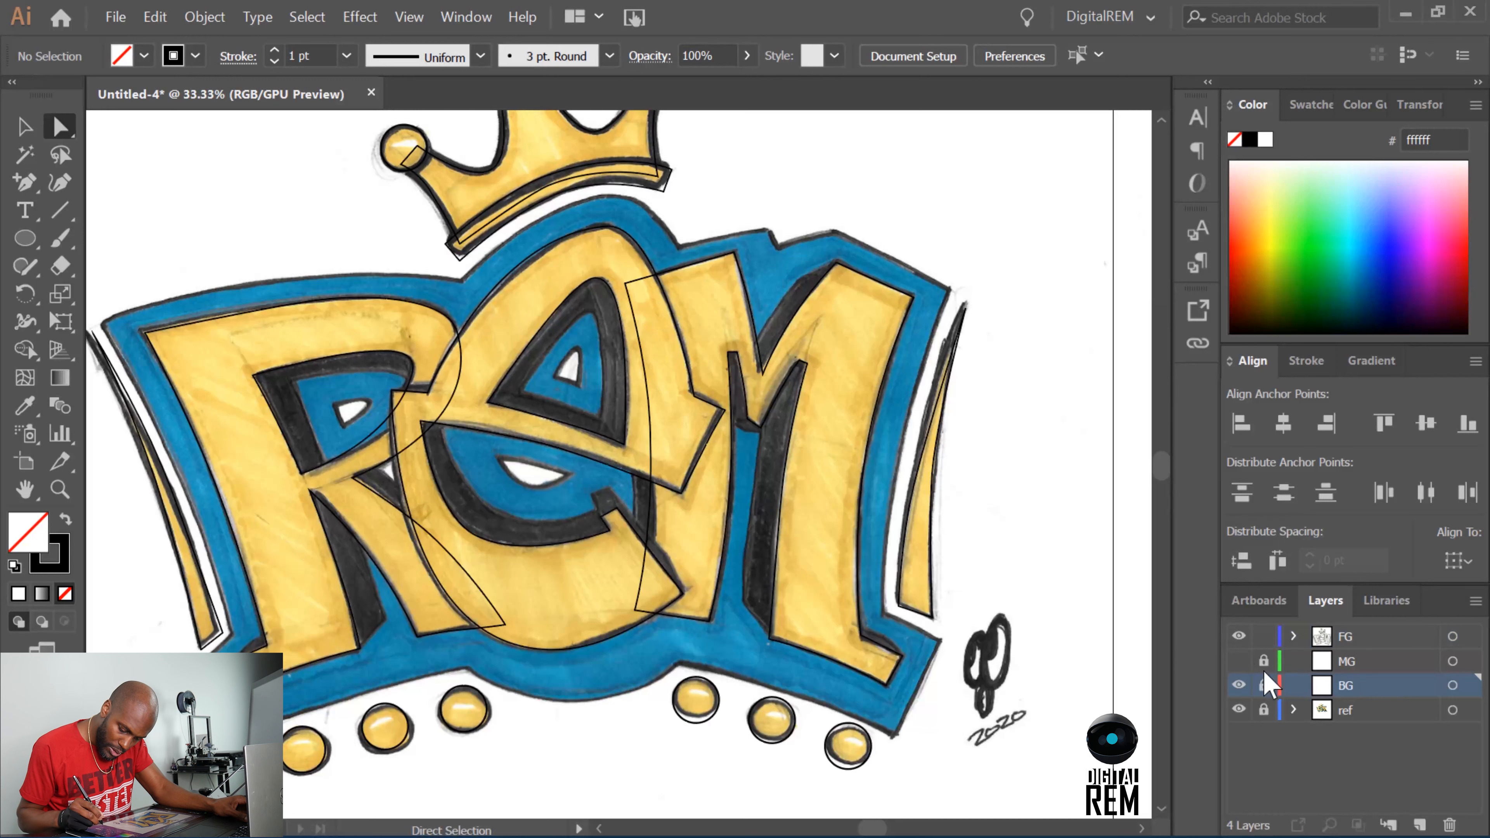
{"action": "left_click", "coordinate": [1238, 635]}
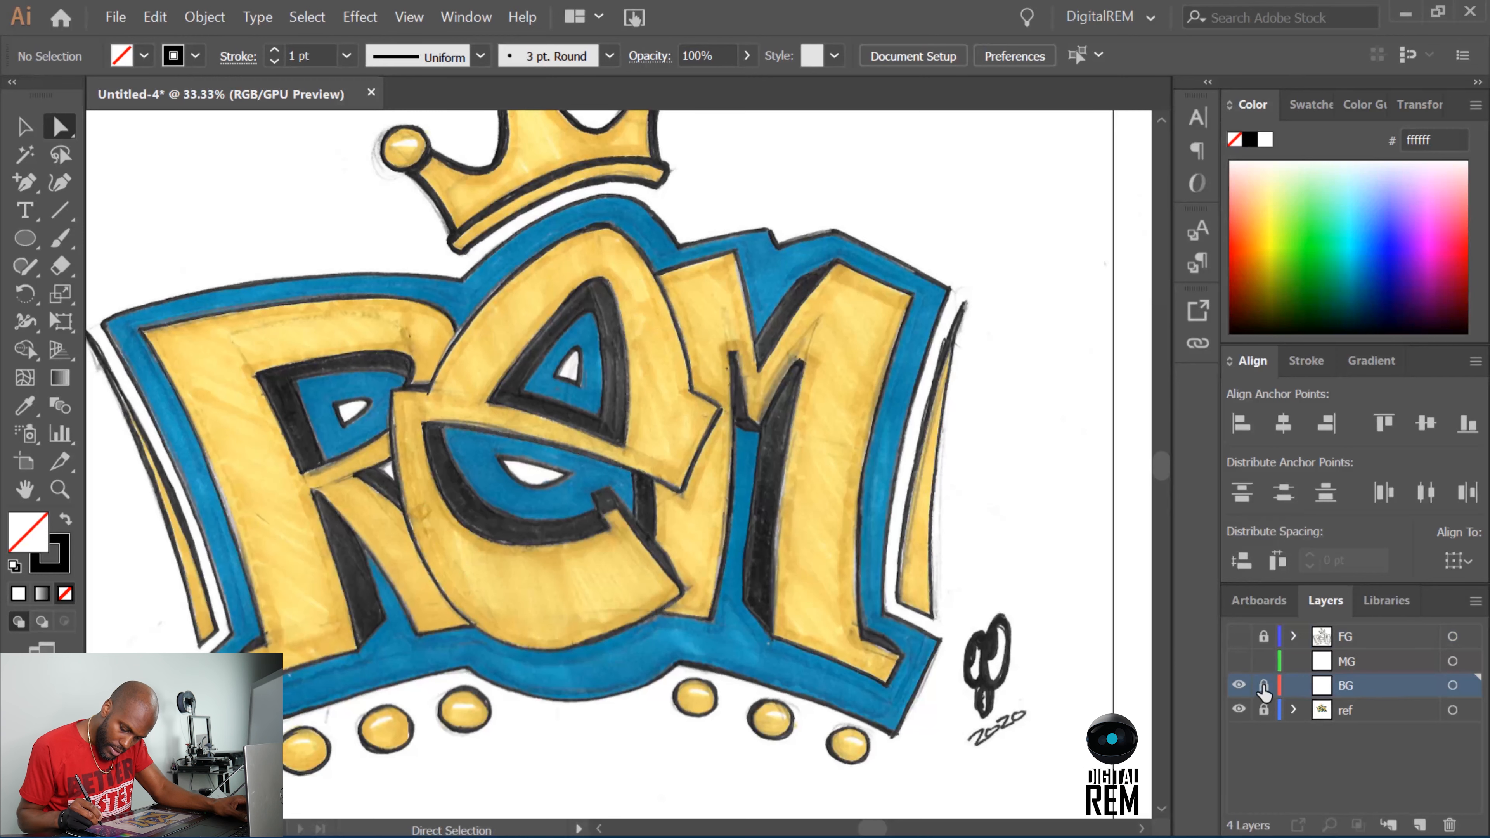
{"action": "left_click", "coordinate": [1264, 687]}
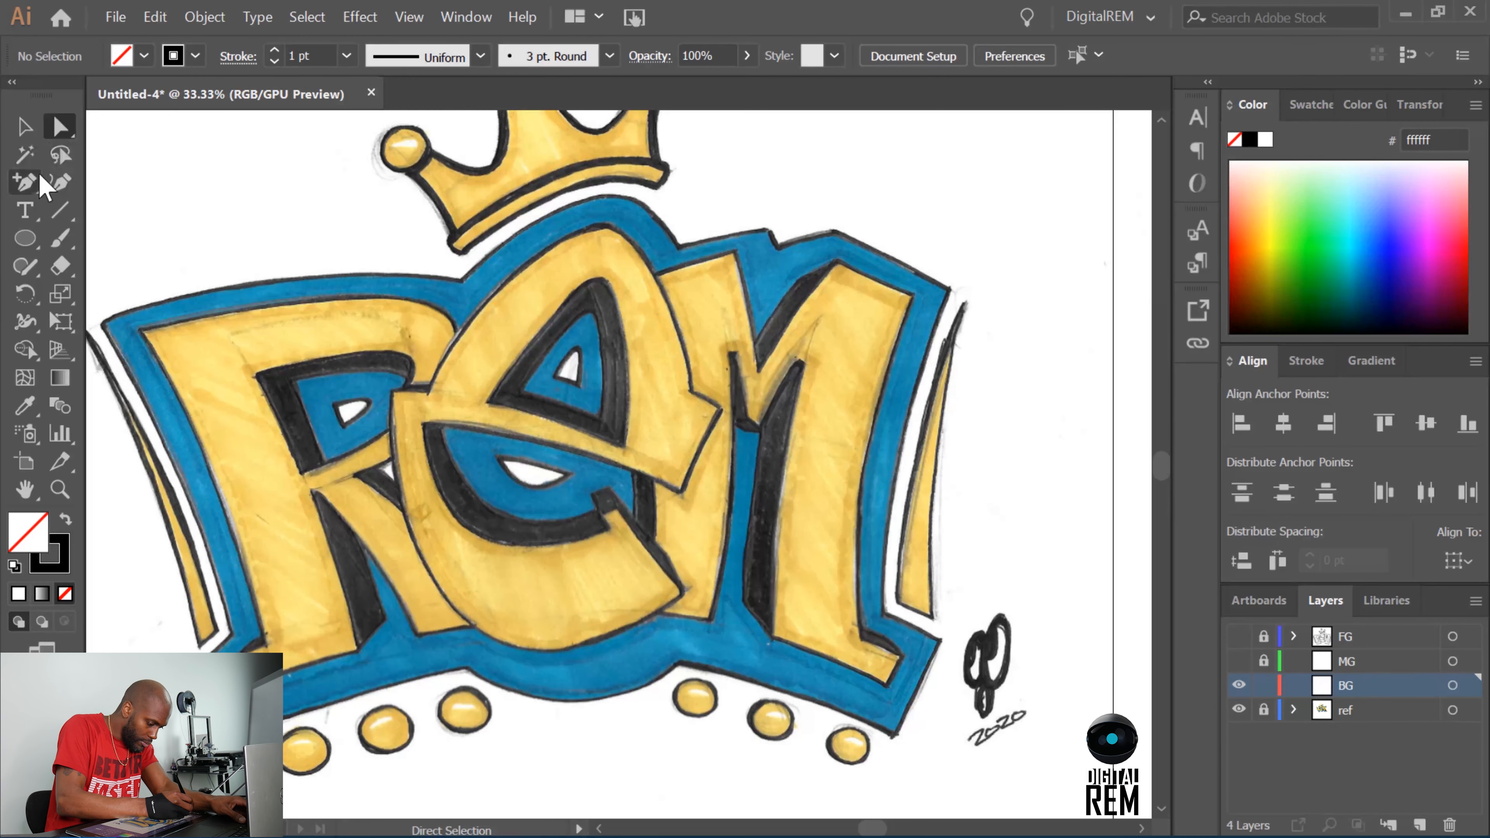
Start a Pen path around the blue background shape, tracing its left side, the edge above the R and the arch over the E.
{"action": "left_click", "coordinate": [25, 185]}
{"action": "left_click_drag", "start_coordinate": [28, 199], "coordinate": [94, 190]}
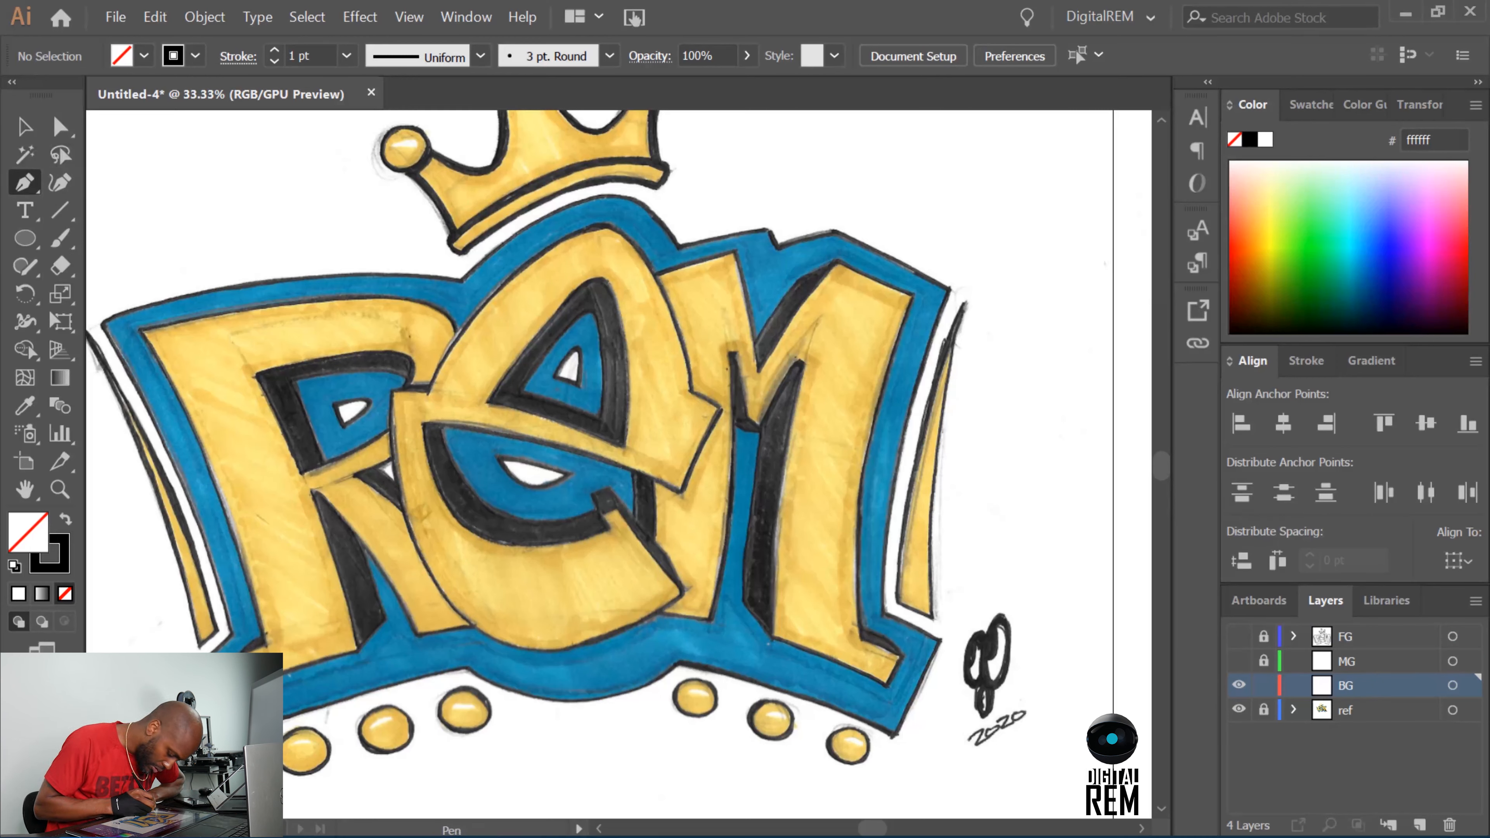
{"action": "left_click", "coordinate": [204, 663]}
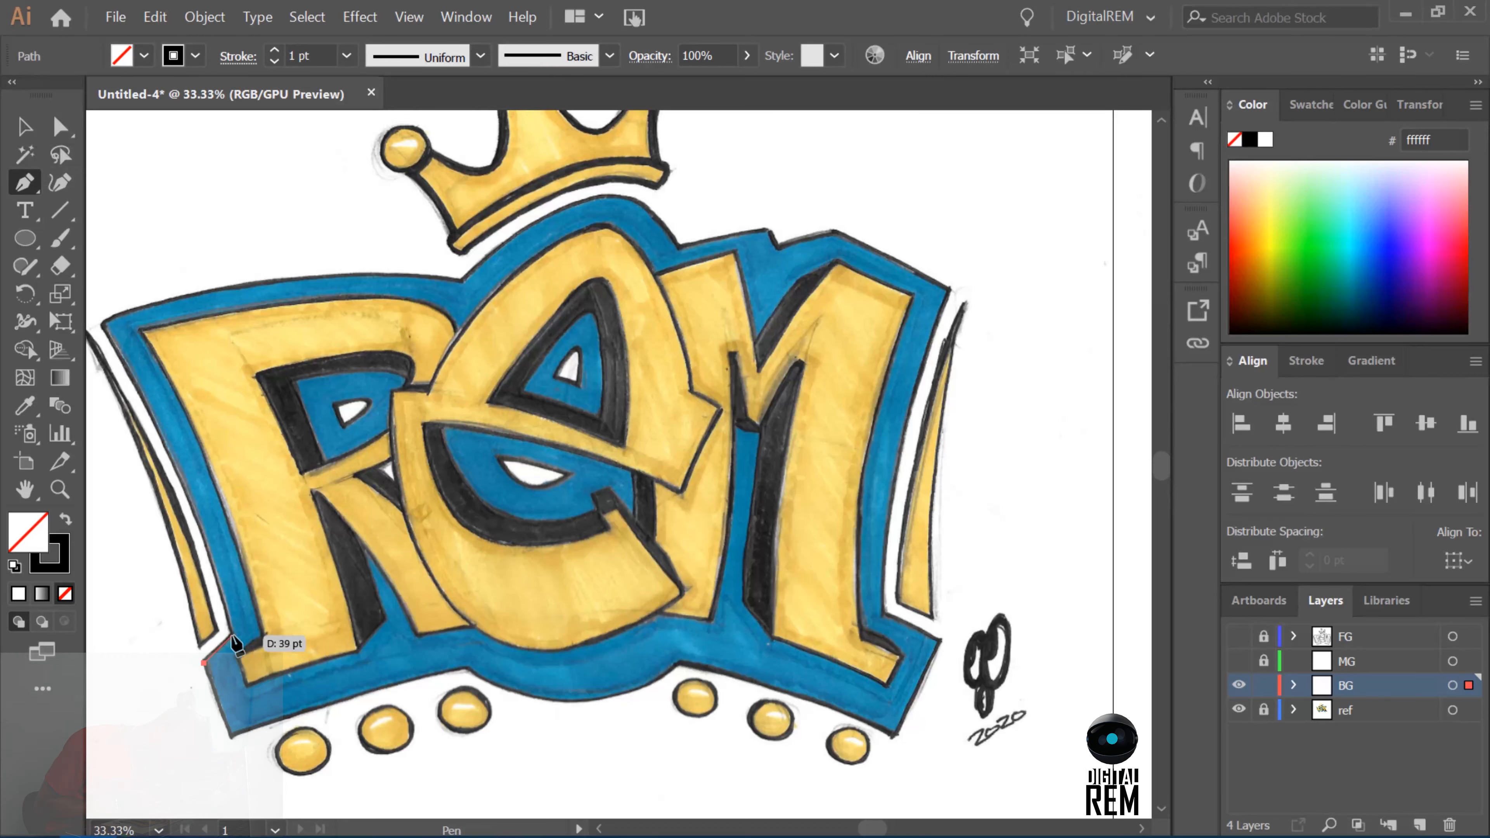
{"action": "left_click", "coordinate": [232, 636]}
{"action": "left_click_drag", "start_coordinate": [194, 511], "coordinate": [167, 434]}
{"action": "left_click", "coordinate": [103, 324]}
{"action": "left_click_drag", "start_coordinate": [280, 278], "coordinate": [333, 276]}
{"action": "left_click", "coordinate": [461, 283]}
{"action": "left_click_drag", "start_coordinate": [566, 209], "coordinate": [618, 195]}
{"action": "left_click", "coordinate": [658, 219]}
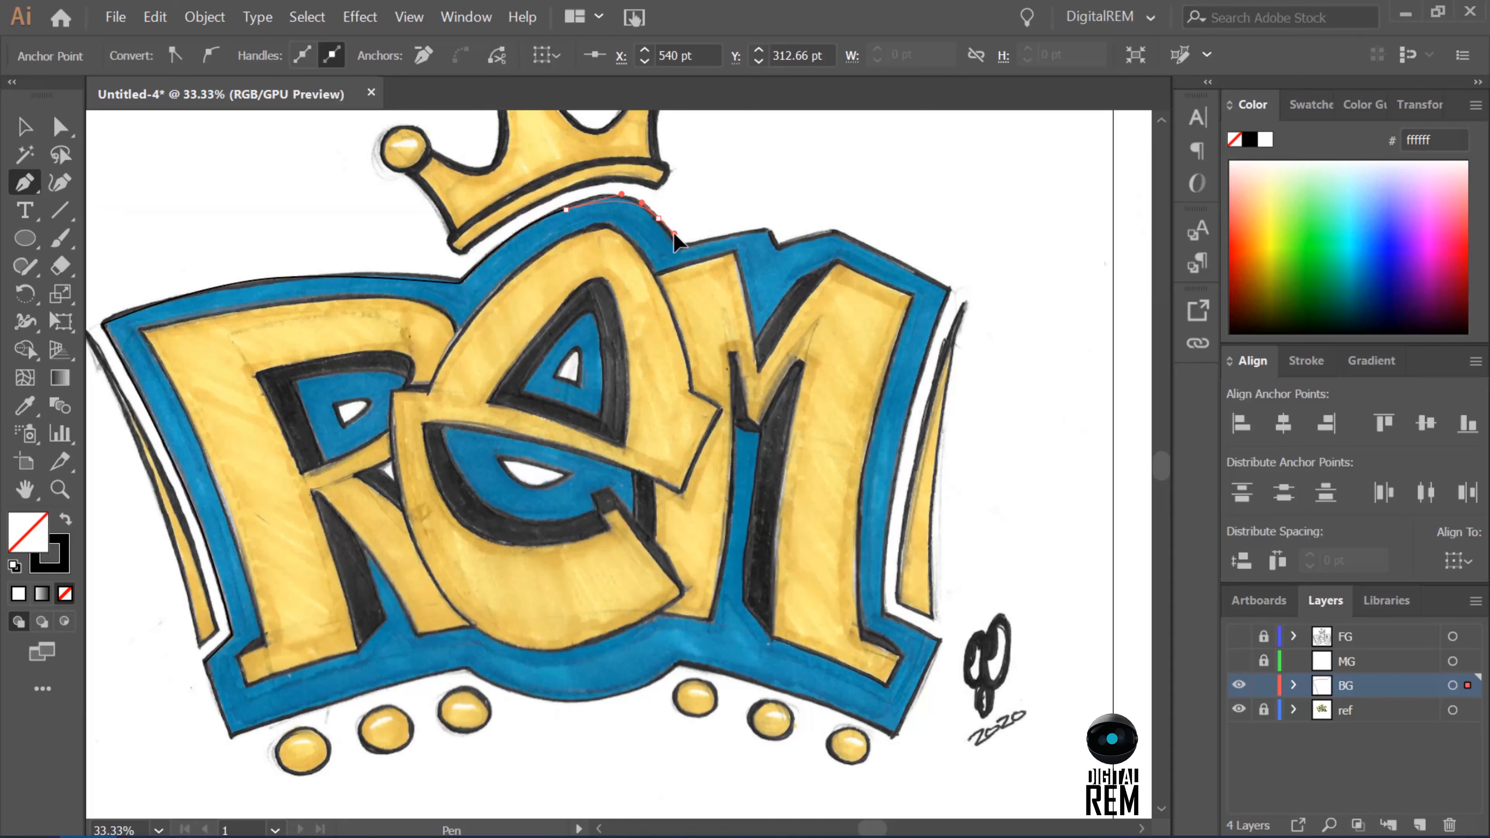
Continue the background outline across the notched edge above the M and down its right side to the lower right corner.
{"action": "left_click", "coordinate": [680, 249]}
{"action": "left_click", "coordinate": [766, 229]}
{"action": "left_click", "coordinate": [778, 251]}
{"action": "left_click", "coordinate": [834, 233]}
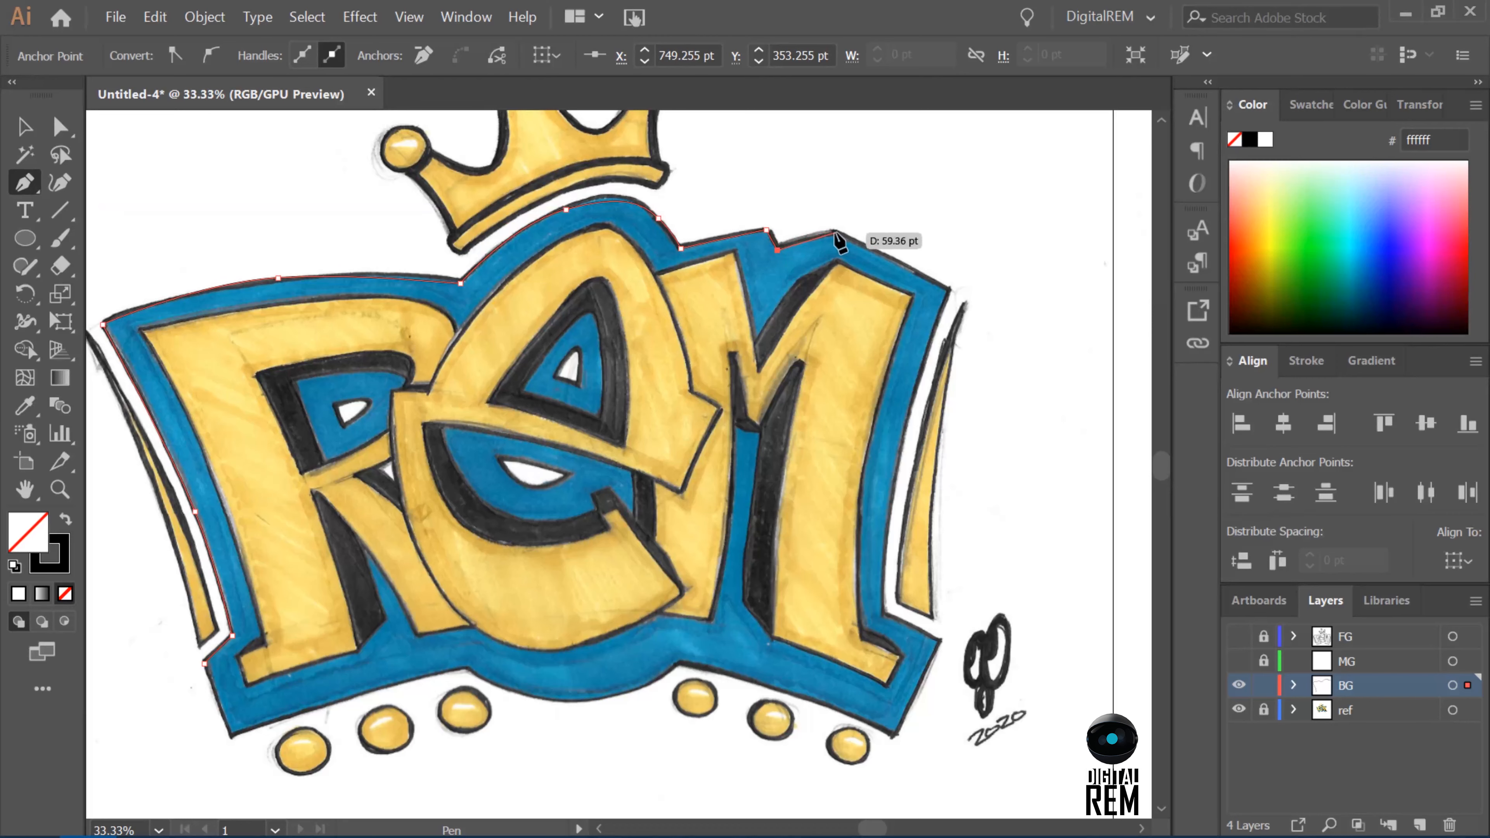
{"action": "left_click", "coordinate": [949, 290]}
{"action": "left_click", "coordinate": [900, 455]}
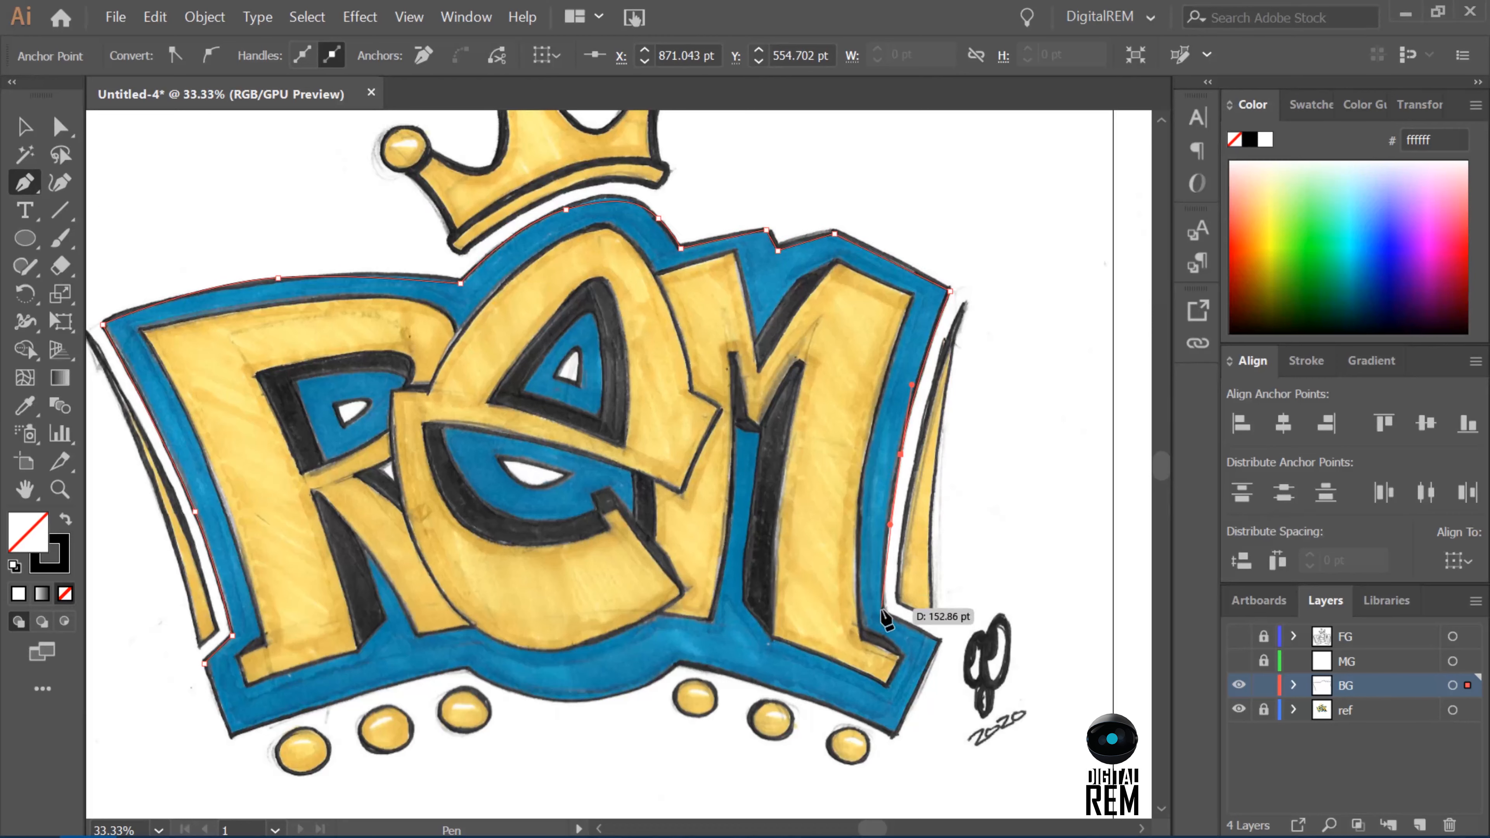
{"action": "left_click", "coordinate": [886, 617]}
{"action": "left_click", "coordinate": [940, 641]}
{"action": "left_click", "coordinate": [895, 734]}
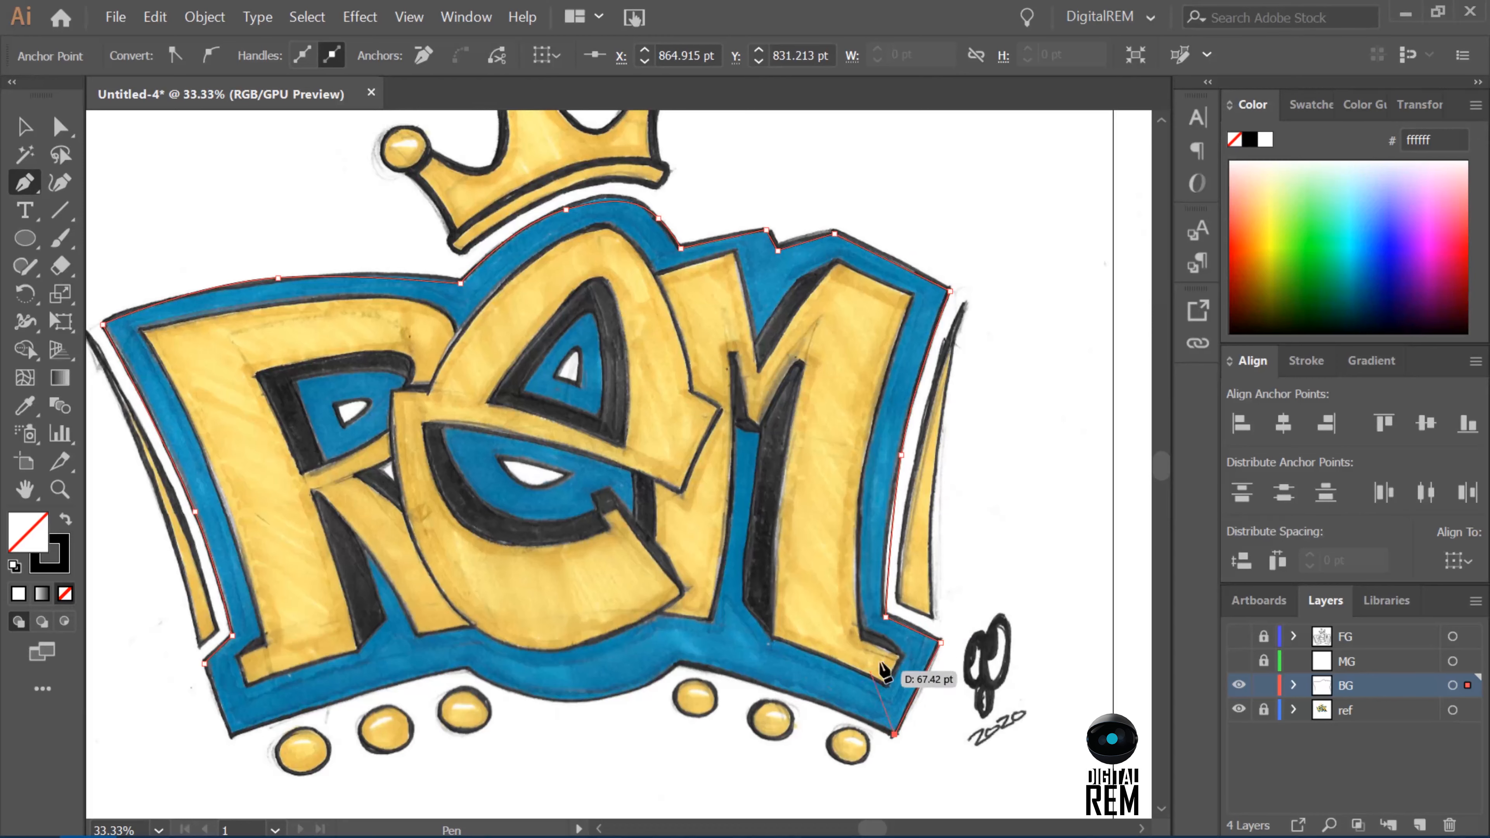
Trace the curved bottom edge of the blue background and close the outline at its starting anchor.
{"action": "left_click_drag", "start_coordinate": [784, 694], "coordinate": [761, 685]}
{"action": "left_click", "coordinate": [679, 665]}
{"action": "left_click_drag", "start_coordinate": [589, 702], "coordinate": [536, 700]}
{"action": "left_click", "coordinate": [465, 669]}
{"action": "left_click", "coordinate": [358, 696]}
{"action": "left_click", "coordinate": [230, 737]}
{"action": "left_click", "coordinate": [204, 663]}
Trace the small white shapes inside the R's counter and the E's upper counter as closed paths.
{"action": "left_click", "coordinate": [333, 405]}
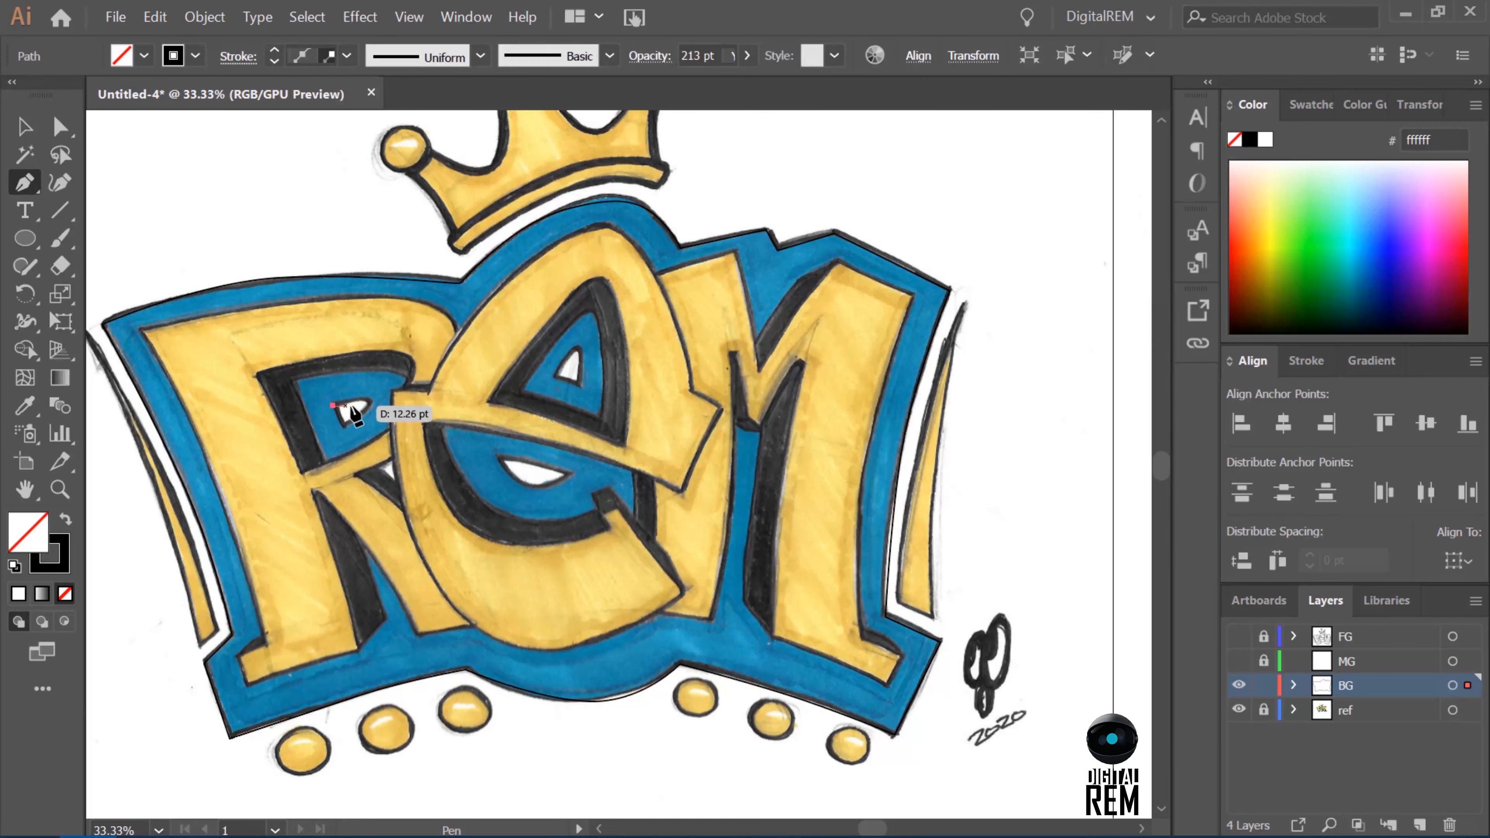
{"action": "left_click", "coordinate": [368, 394]}
{"action": "left_click", "coordinate": [344, 427]}
{"action": "left_click", "coordinate": [332, 405]}
{"action": "left_click", "coordinate": [556, 377]}
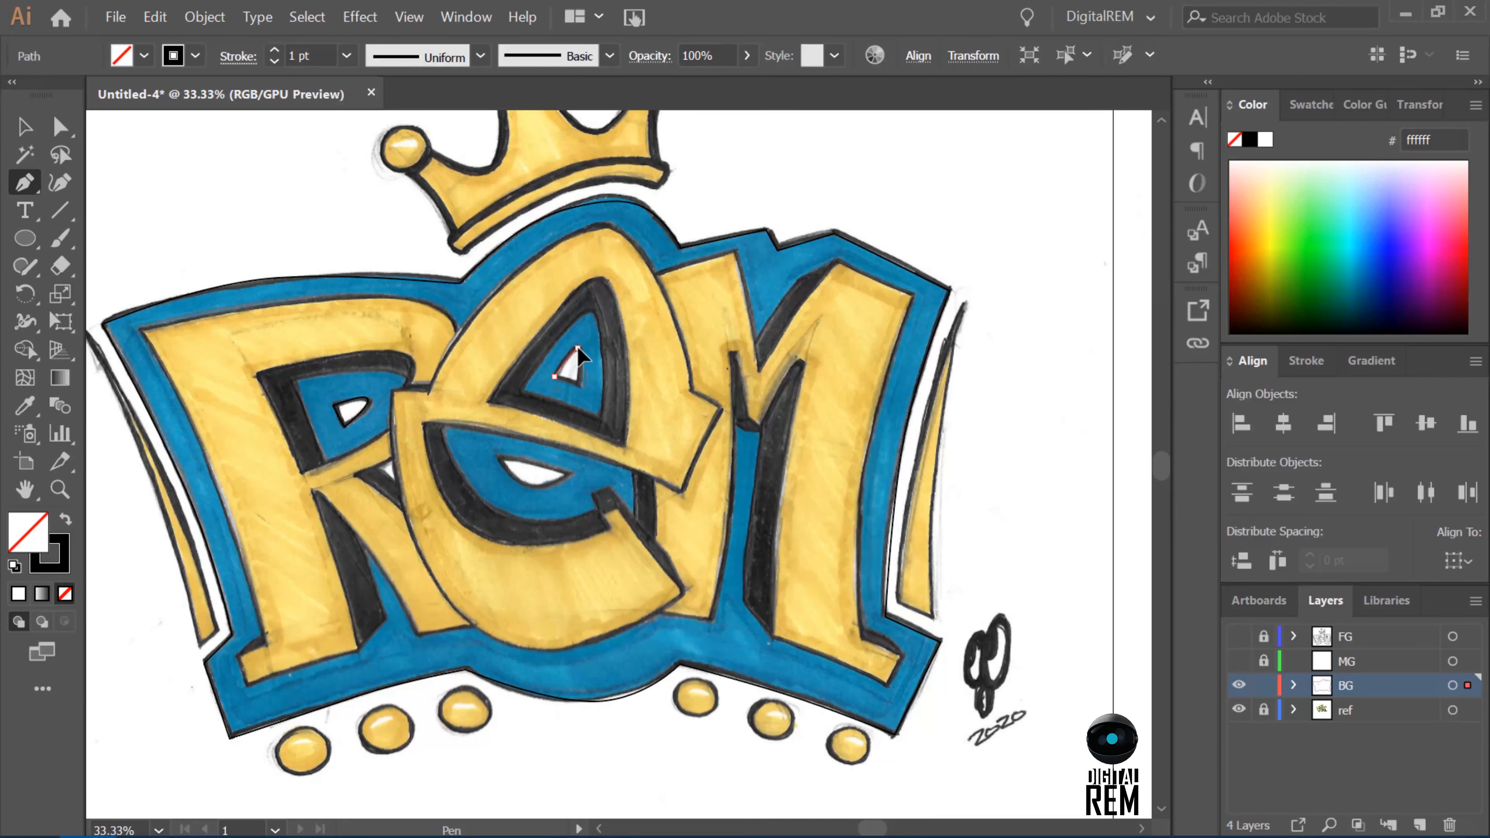
{"action": "left_click_drag", "start_coordinate": [578, 347], "coordinate": [582, 353]}
{"action": "left_click", "coordinate": [580, 386]}
{"action": "left_click", "coordinate": [556, 376]}
Trace the white crescent inside the E's lower opening as a closed path.
{"action": "left_click", "coordinate": [499, 457]}
{"action": "left_click_drag", "start_coordinate": [533, 488], "coordinate": [521, 460]}
{"action": "left_click", "coordinate": [568, 474]}
{"action": "left_click", "coordinate": [498, 456]}
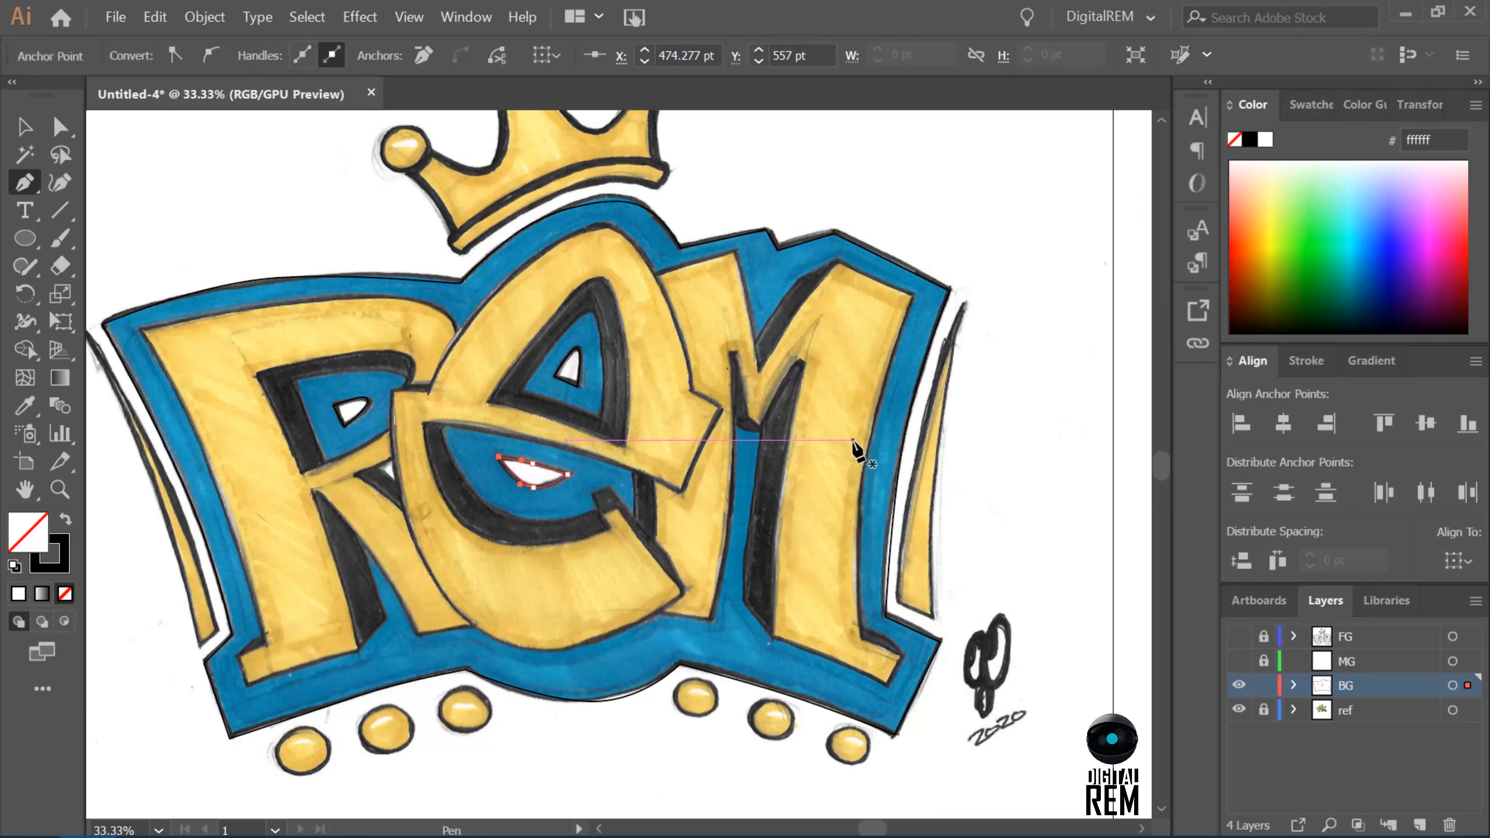
Adjust the anchors along the bottom edge of the background outline with Direct Selection to match the sketch.
{"action": "left_click", "coordinate": [60, 126]}
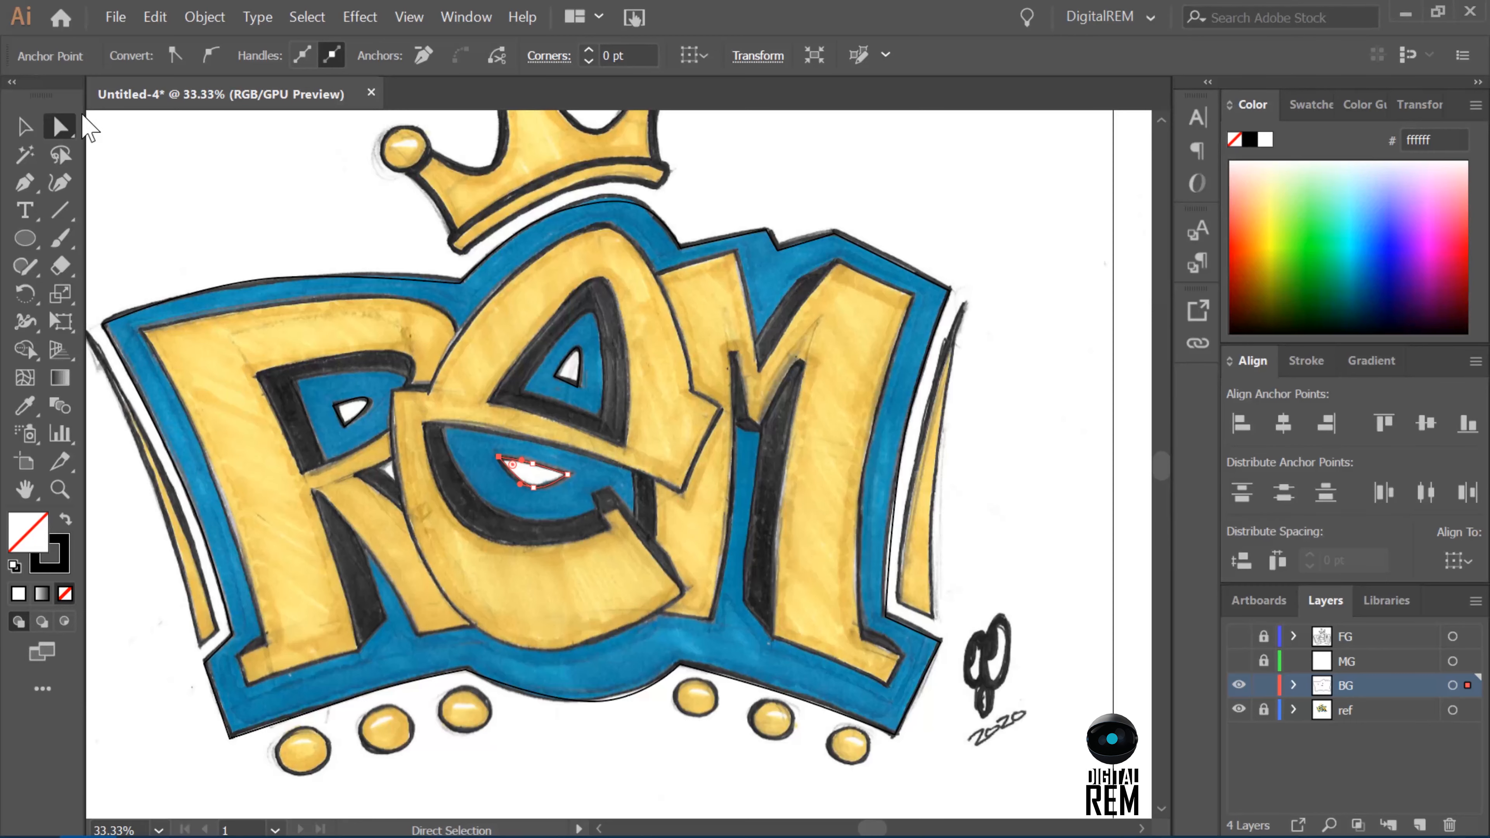
{"action": "left_click", "coordinate": [194, 509]}
{"action": "left_click_drag", "start_coordinate": [206, 669], "coordinate": [205, 664]}
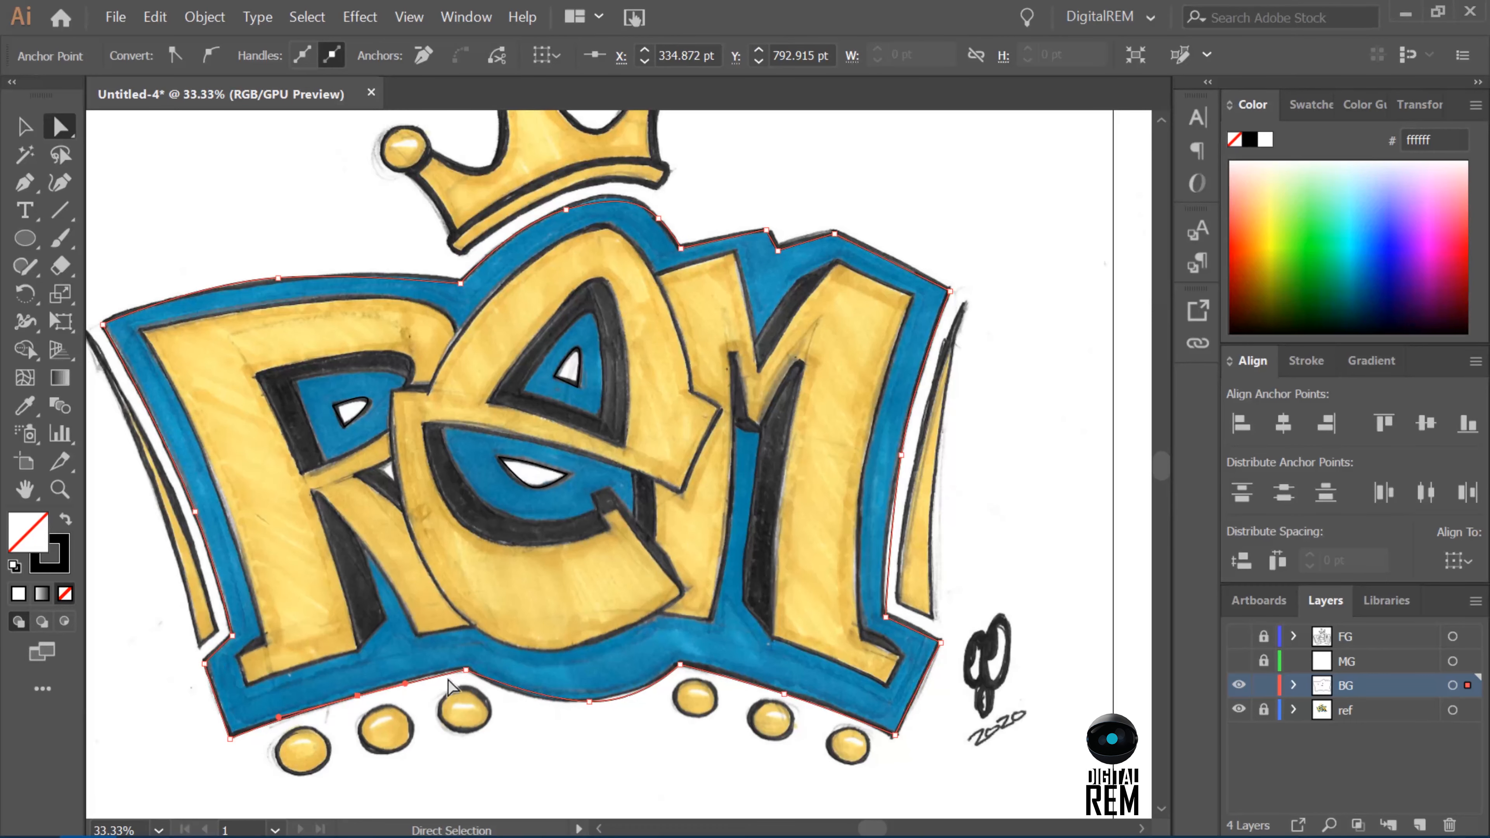
{"action": "left_click_drag", "start_coordinate": [619, 704], "coordinate": [633, 695]}
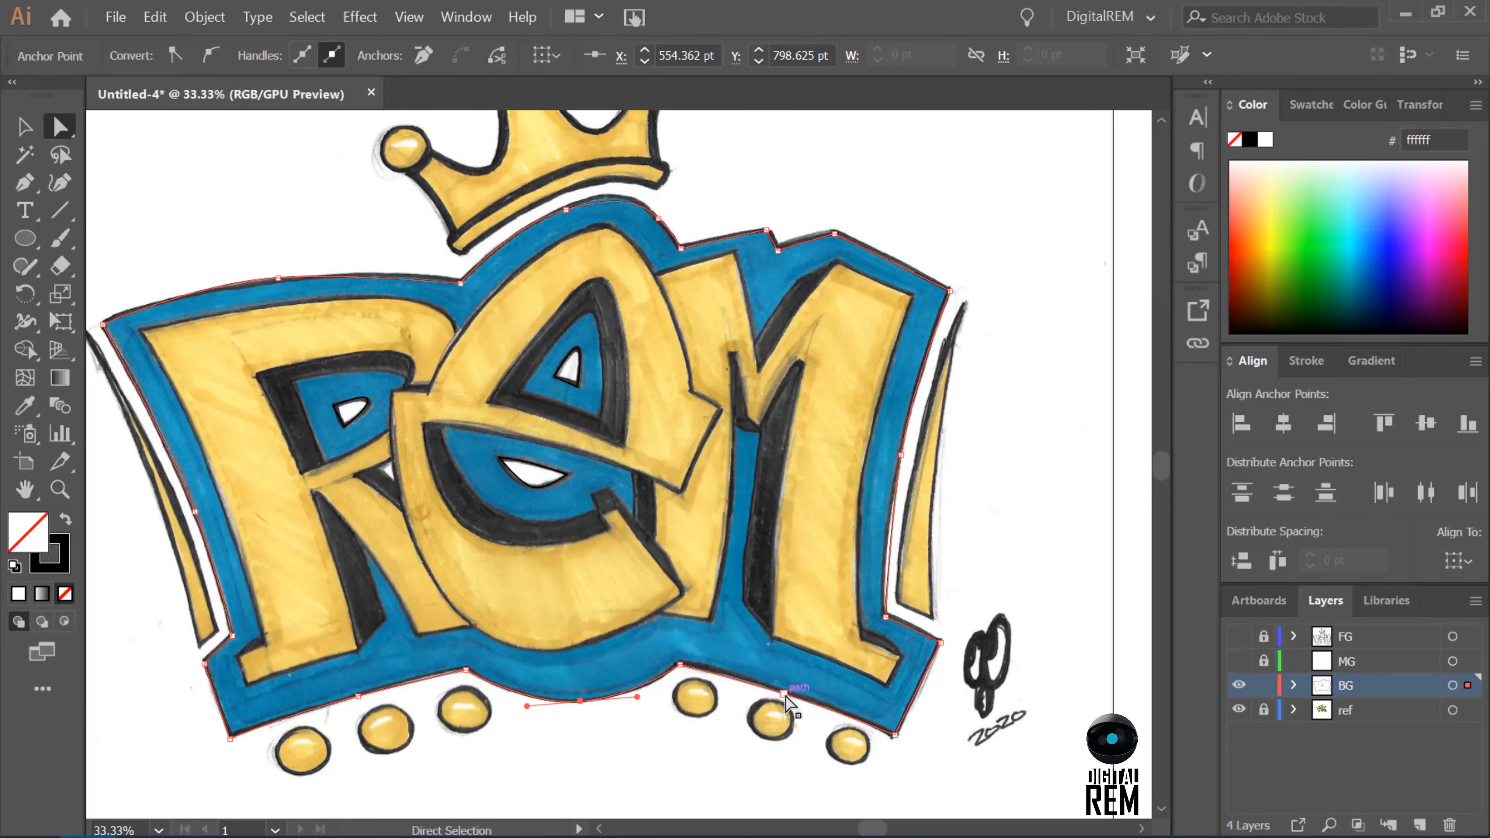
{"action": "mouse_move", "coordinate": [775, 686]}
{"action": "left_mouse_down"}
{"action": "mouse_move", "coordinate": [780, 665]}
{"action": "mouse_move", "coordinate": [780, 688]}
{"action": "left_mouse_up"}
{"action": "key", "text": "ctrl+z"}
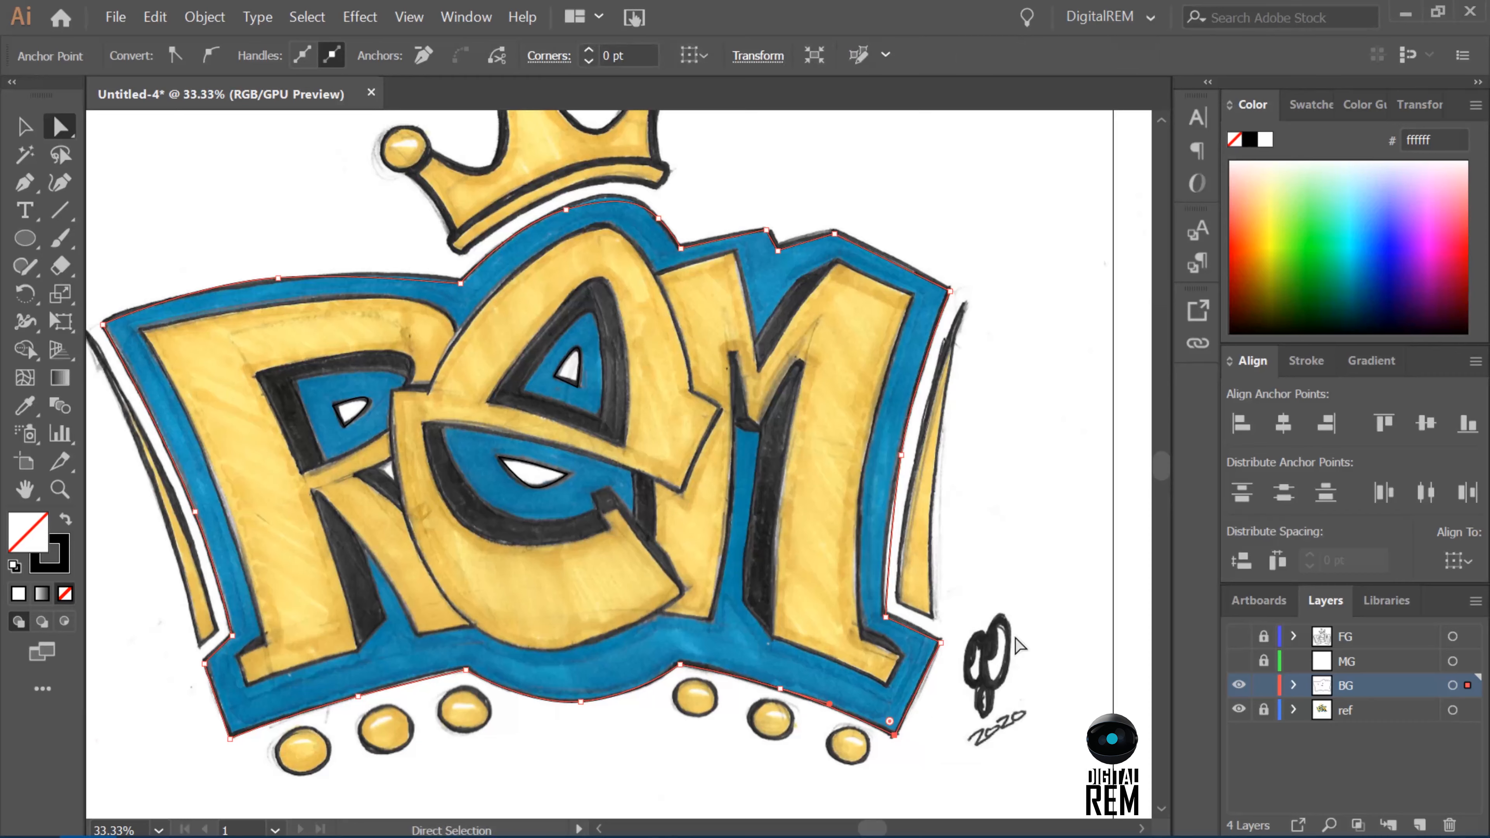
Fine-tune the background outline's anchors on the right side, along the top edge and arch, and at the left corners.
{"action": "left_click_drag", "start_coordinate": [905, 458], "coordinate": [898, 468]}
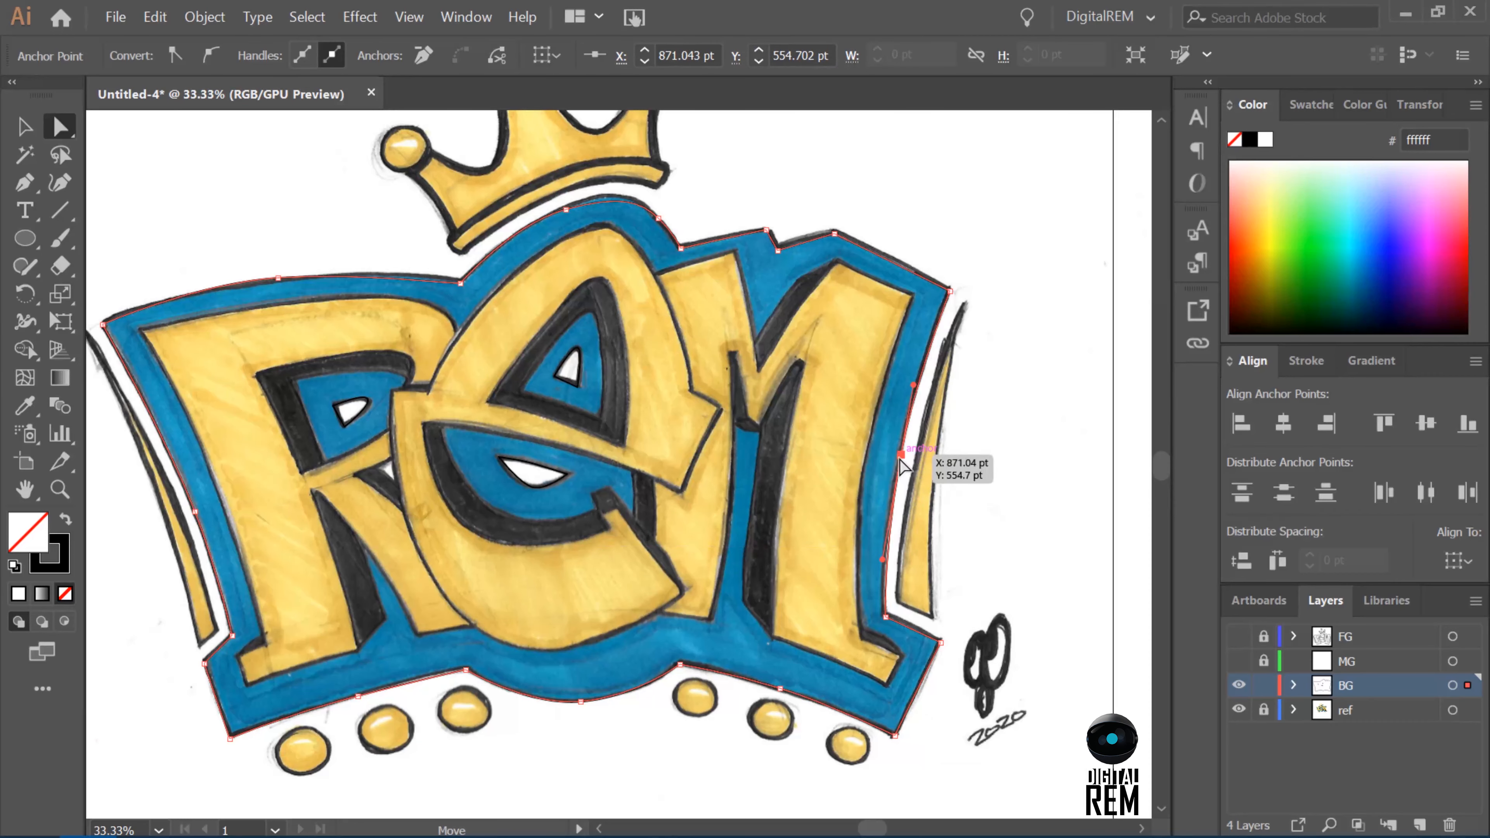
{"action": "left_click_drag", "start_coordinate": [950, 291], "coordinate": [950, 289]}
{"action": "left_click_drag", "start_coordinate": [772, 230], "coordinate": [771, 228]}
{"action": "left_click_drag", "start_coordinate": [572, 208], "coordinate": [642, 179]}
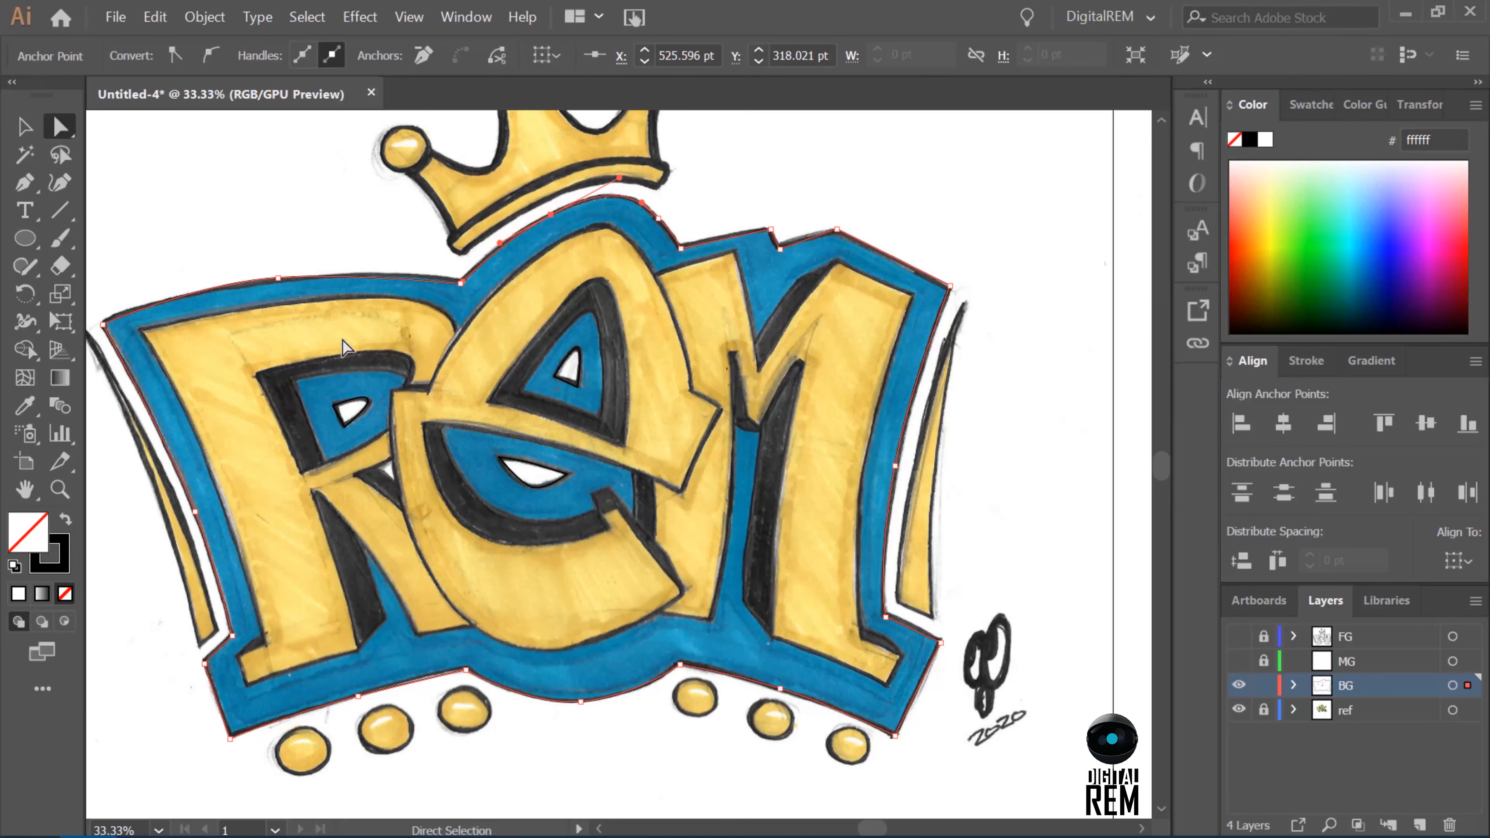
{"action": "left_click_drag", "start_coordinate": [460, 282], "coordinate": [459, 280]}
{"action": "left_click_drag", "start_coordinate": [103, 324], "coordinate": [103, 320]}
{"action": "left_click_drag", "start_coordinate": [203, 662], "coordinate": [203, 659]}
Nudge the right anchor of the white shape in the R's counter and smooth the lower curve of the E's white crescent.
{"action": "left_click", "coordinate": [368, 403]}
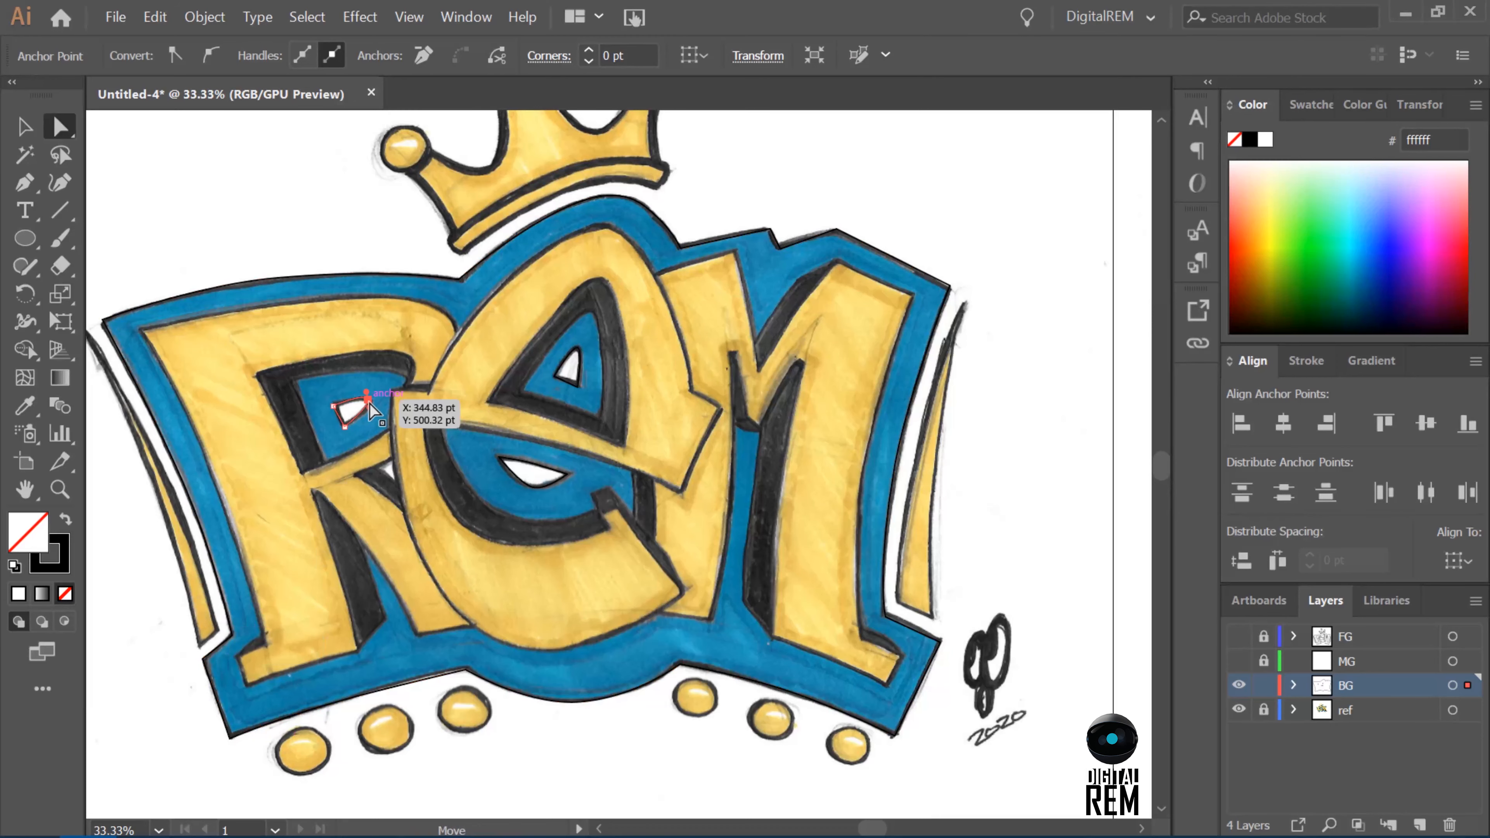
{"action": "key", "text": "Down"}
{"action": "key", "text": "Down"}
{"action": "key", "text": "Right"}
{"action": "key", "text": "Right"}
{"action": "key", "text": "Down"}
{"action": "key", "text": "Down"}
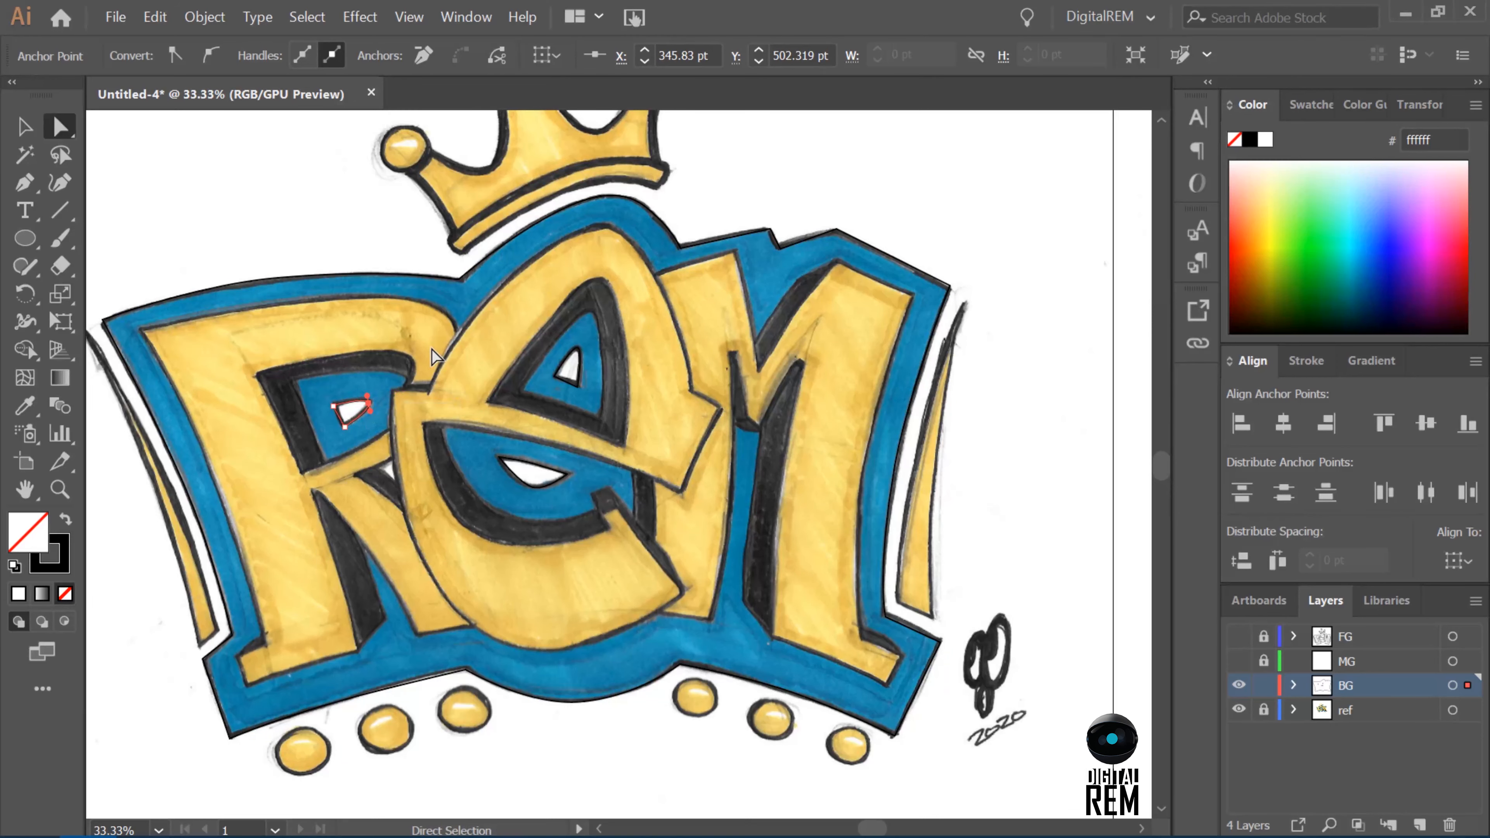
{"action": "left_click", "coordinate": [344, 427]}
{"action": "left_click", "coordinate": [333, 405]}
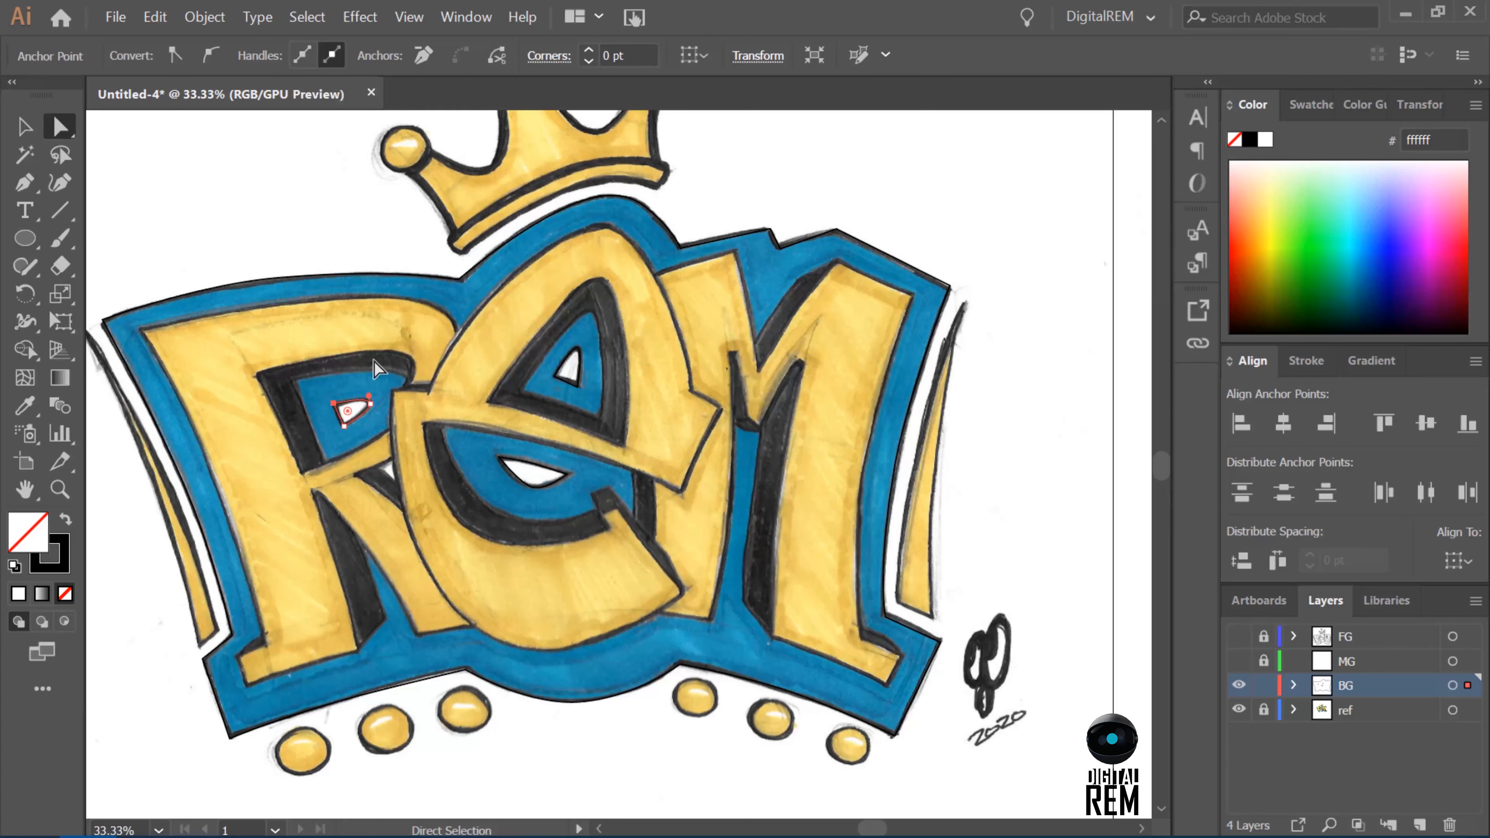
{"action": "left_click", "coordinate": [579, 385]}
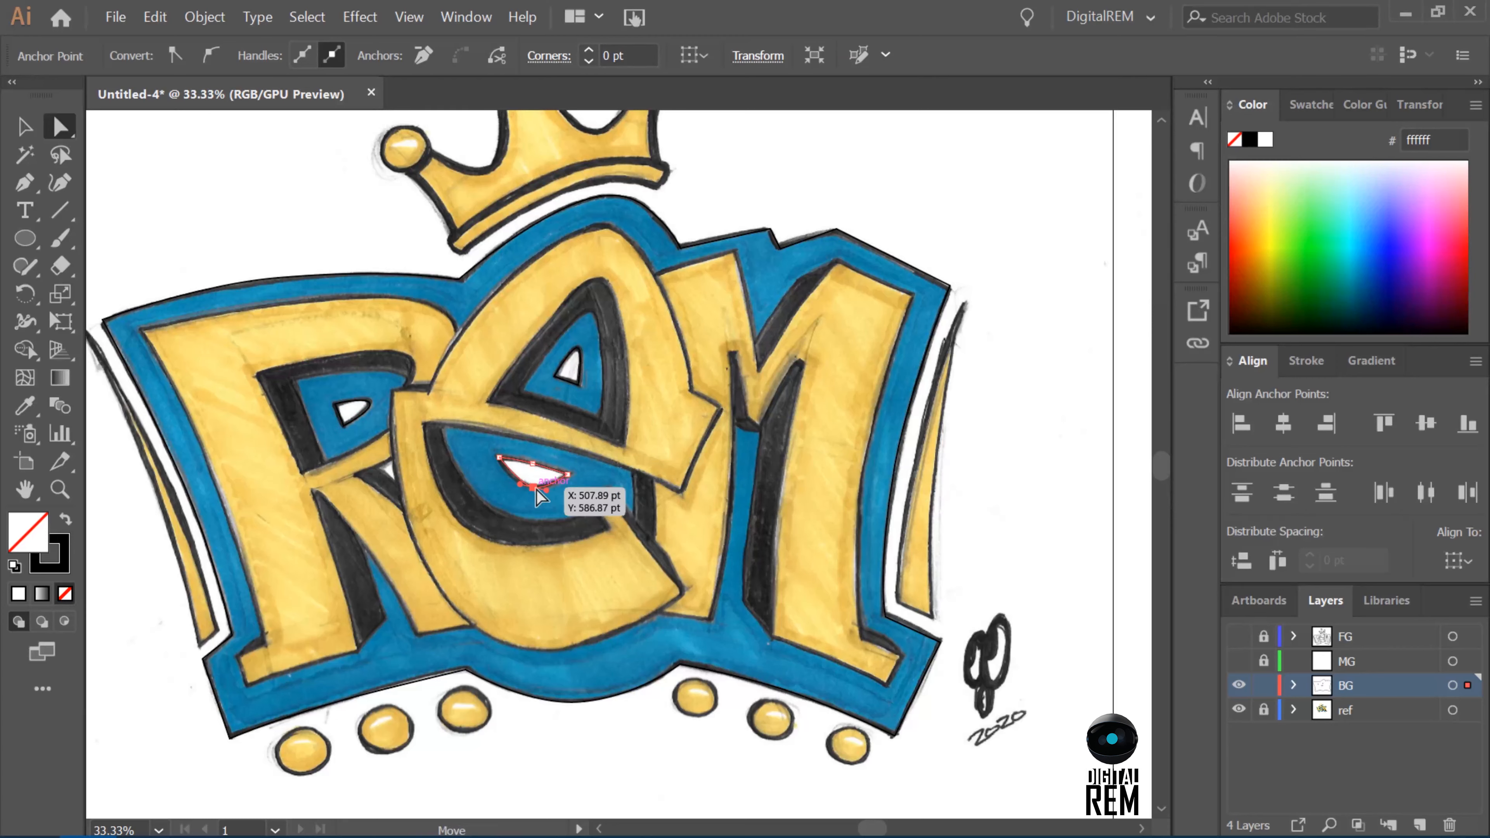
{"action": "left_click", "coordinate": [532, 487]}
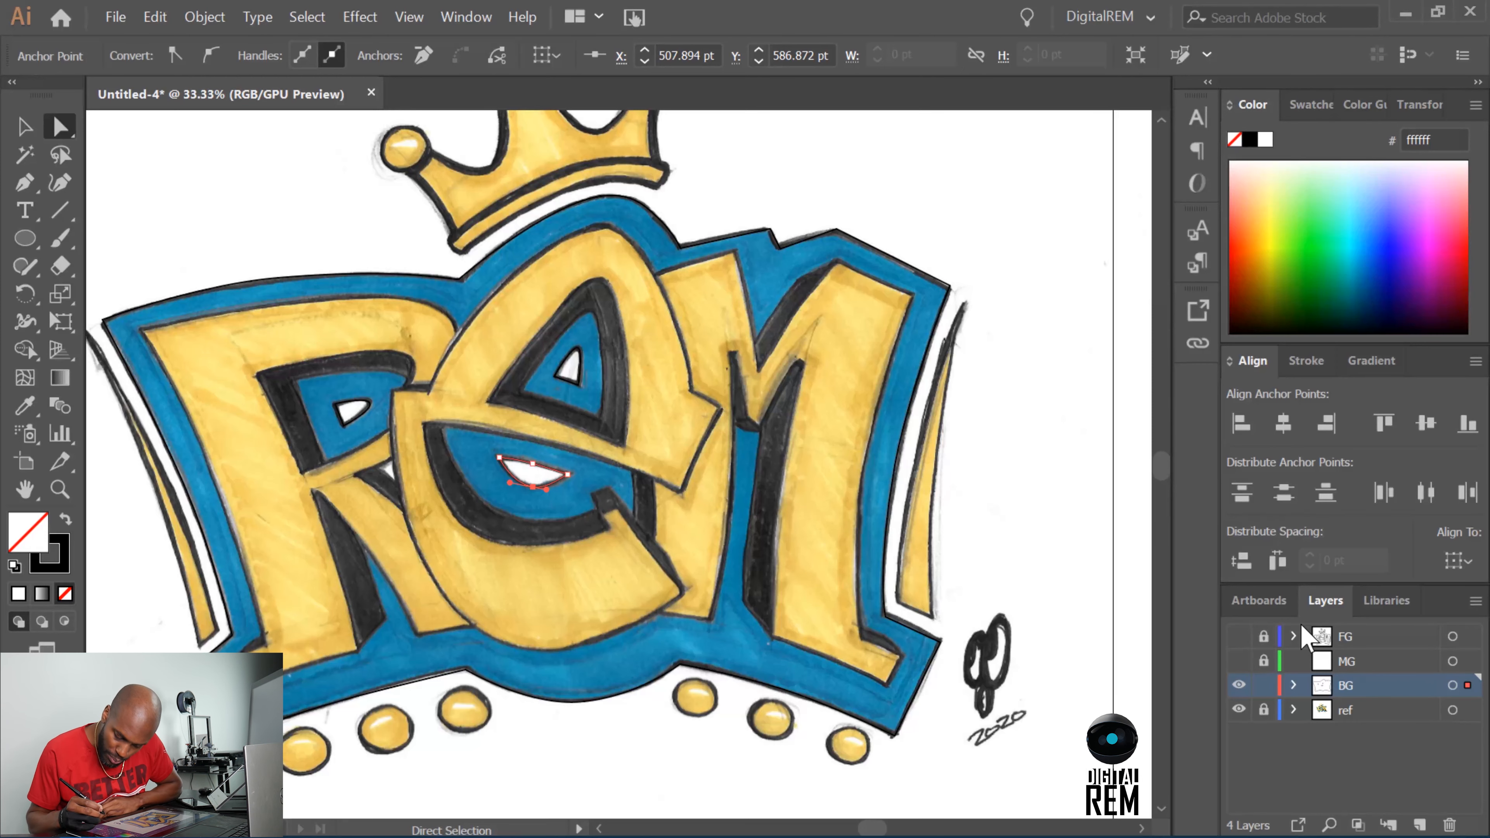
Show the FG layer, hide the ref layer and clear the selection to review the complete line work.
{"action": "left_click", "coordinate": [1238, 636]}
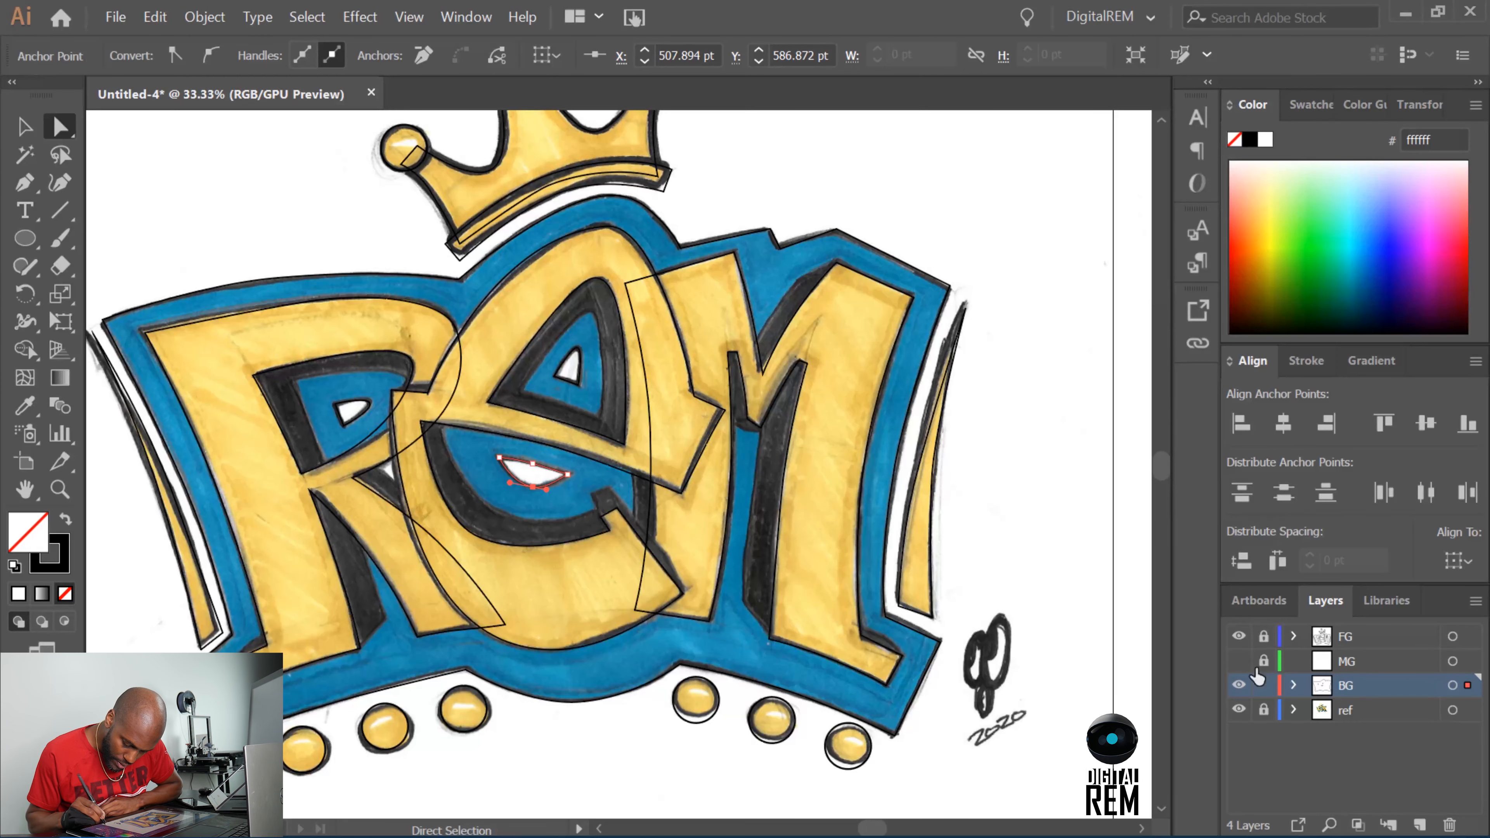
{"action": "left_click", "coordinate": [1239, 710]}
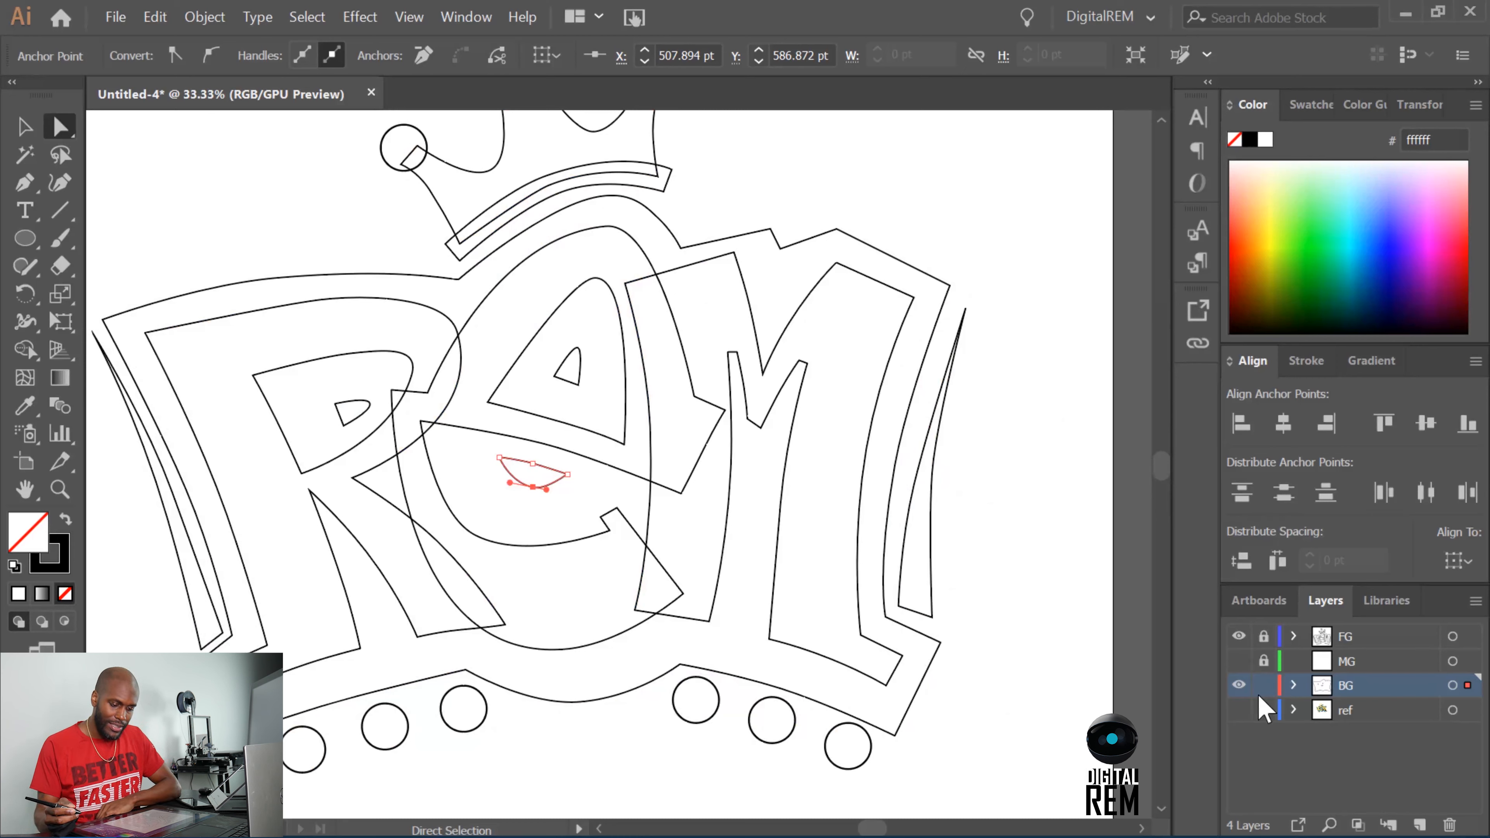
{"action": "left_click", "coordinate": [1263, 710]}
{"action": "key", "text": "v"}
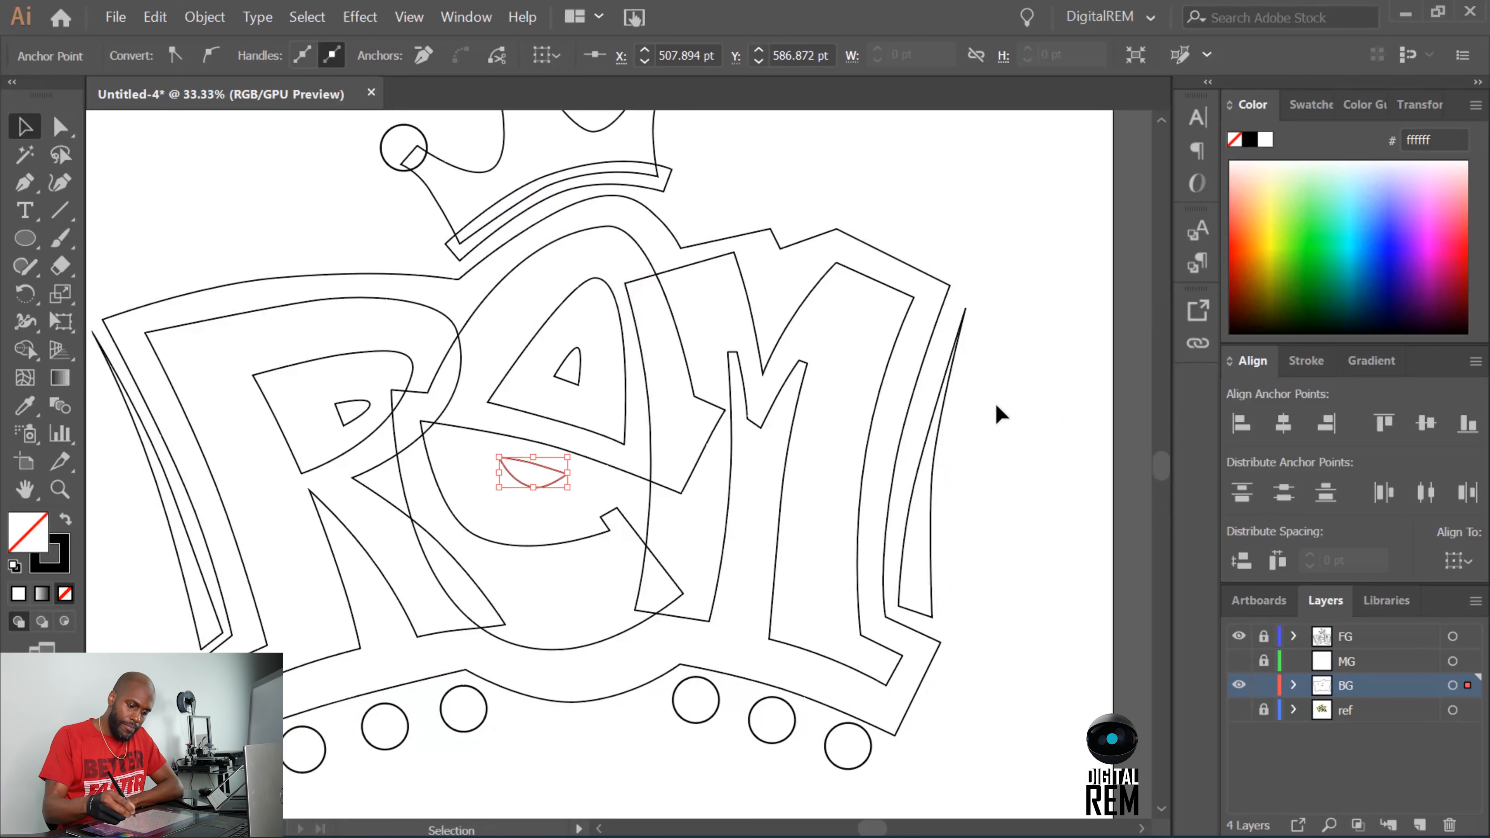
{"action": "left_click", "coordinate": [1032, 403]}
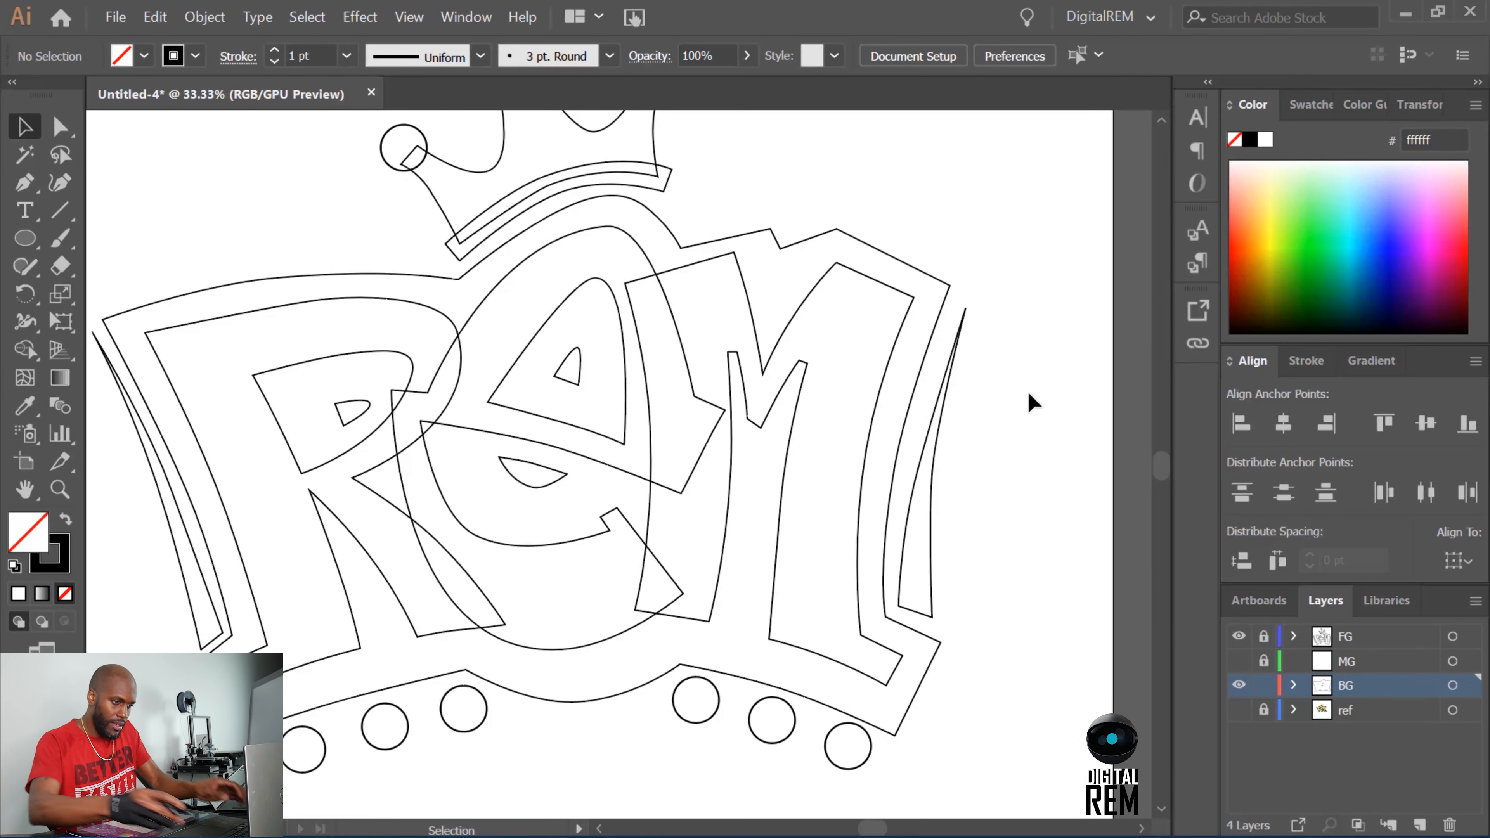
{"action": "key", "text": "ctrl+minus"}
{"action": "key", "text": "ctrl+minus"}
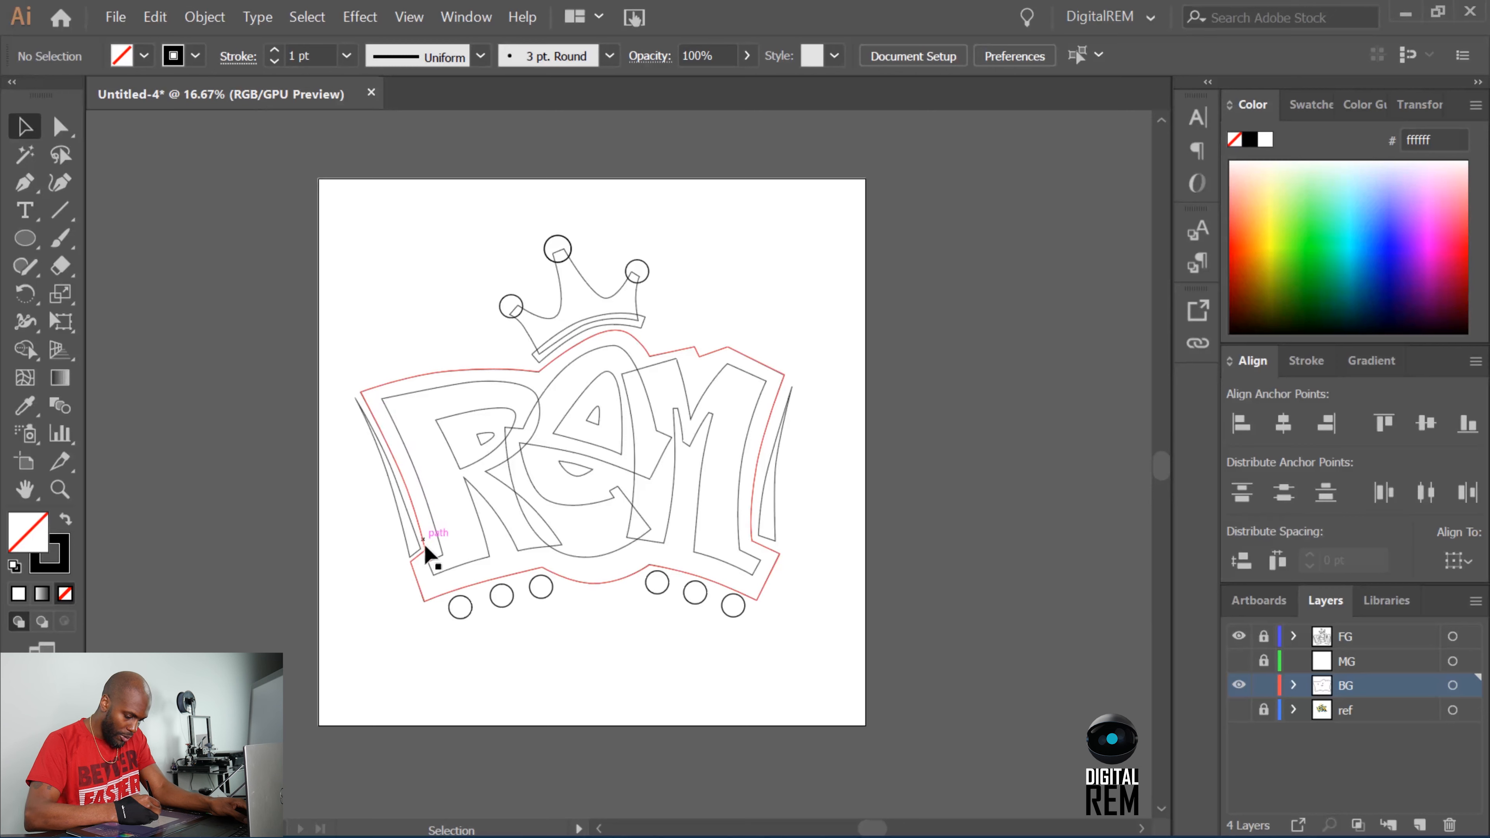
Unlock the FG layer and raise the middle anchor on the inner edge of the right accent with Direct Selection.
{"action": "key", "text": "ctrl+plus"}
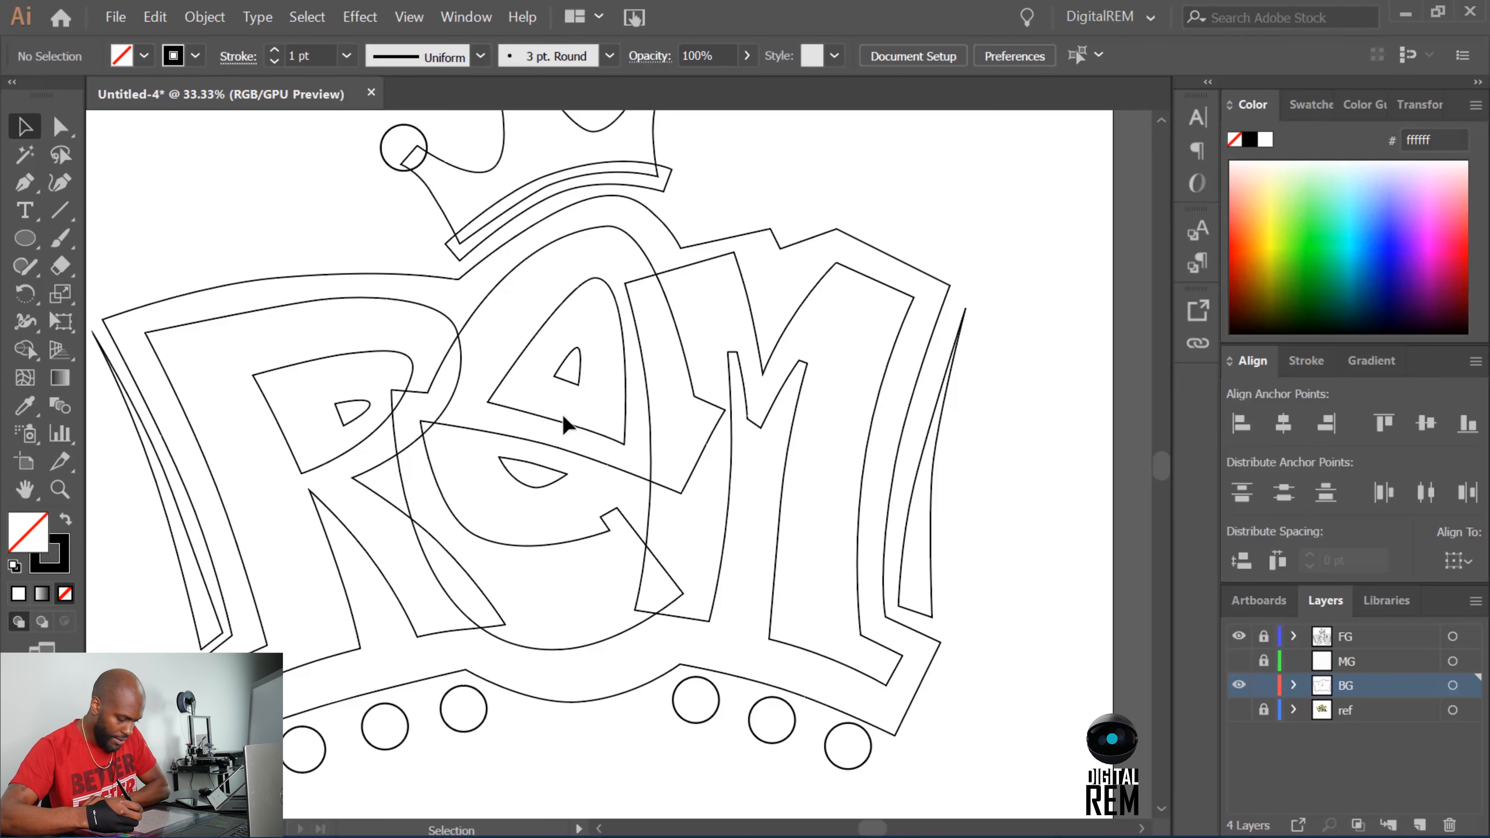
{"action": "left_click", "coordinate": [1265, 643]}
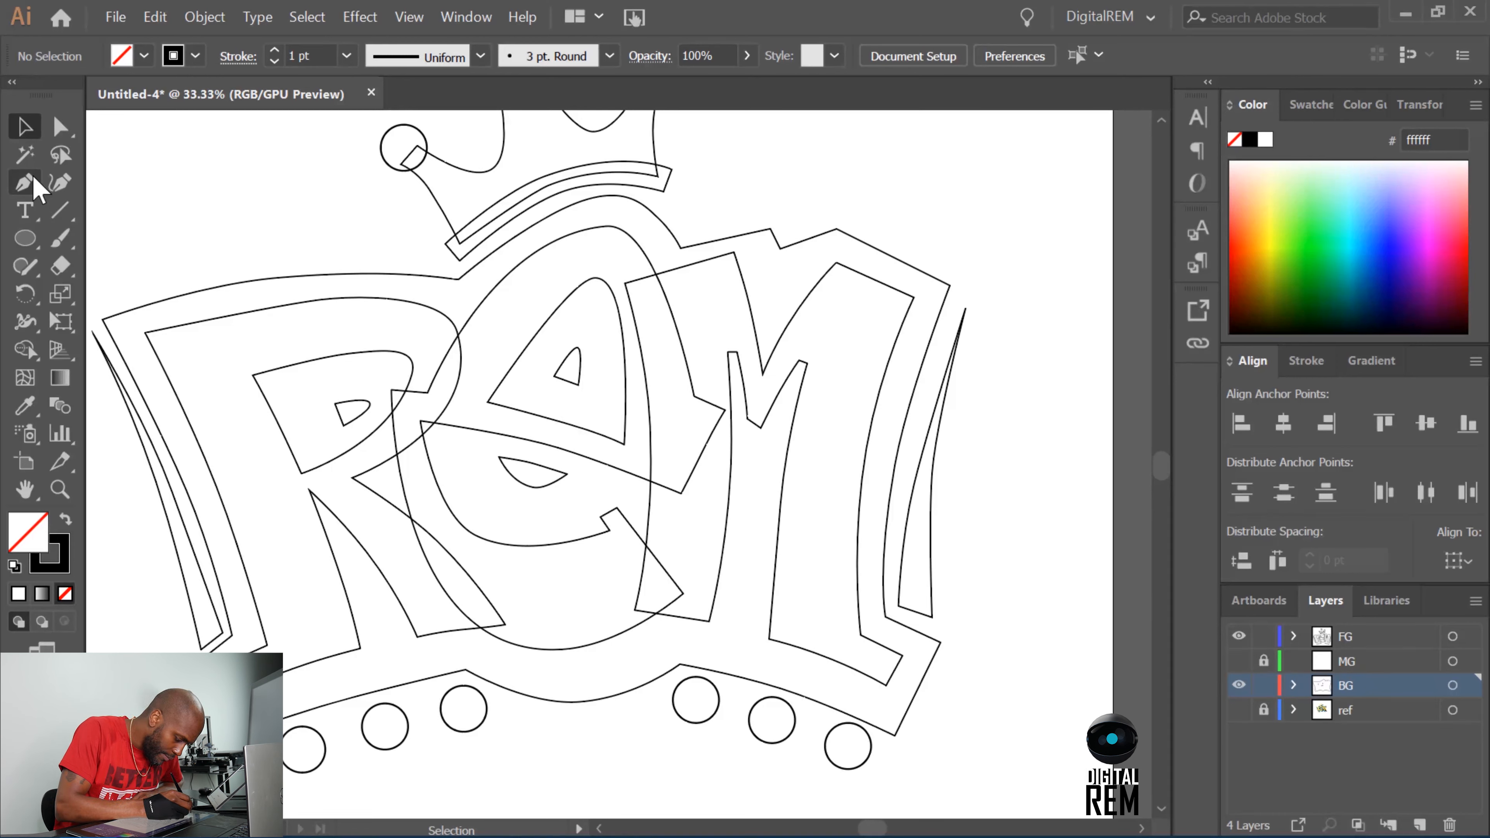
{"action": "left_click", "coordinate": [60, 125]}
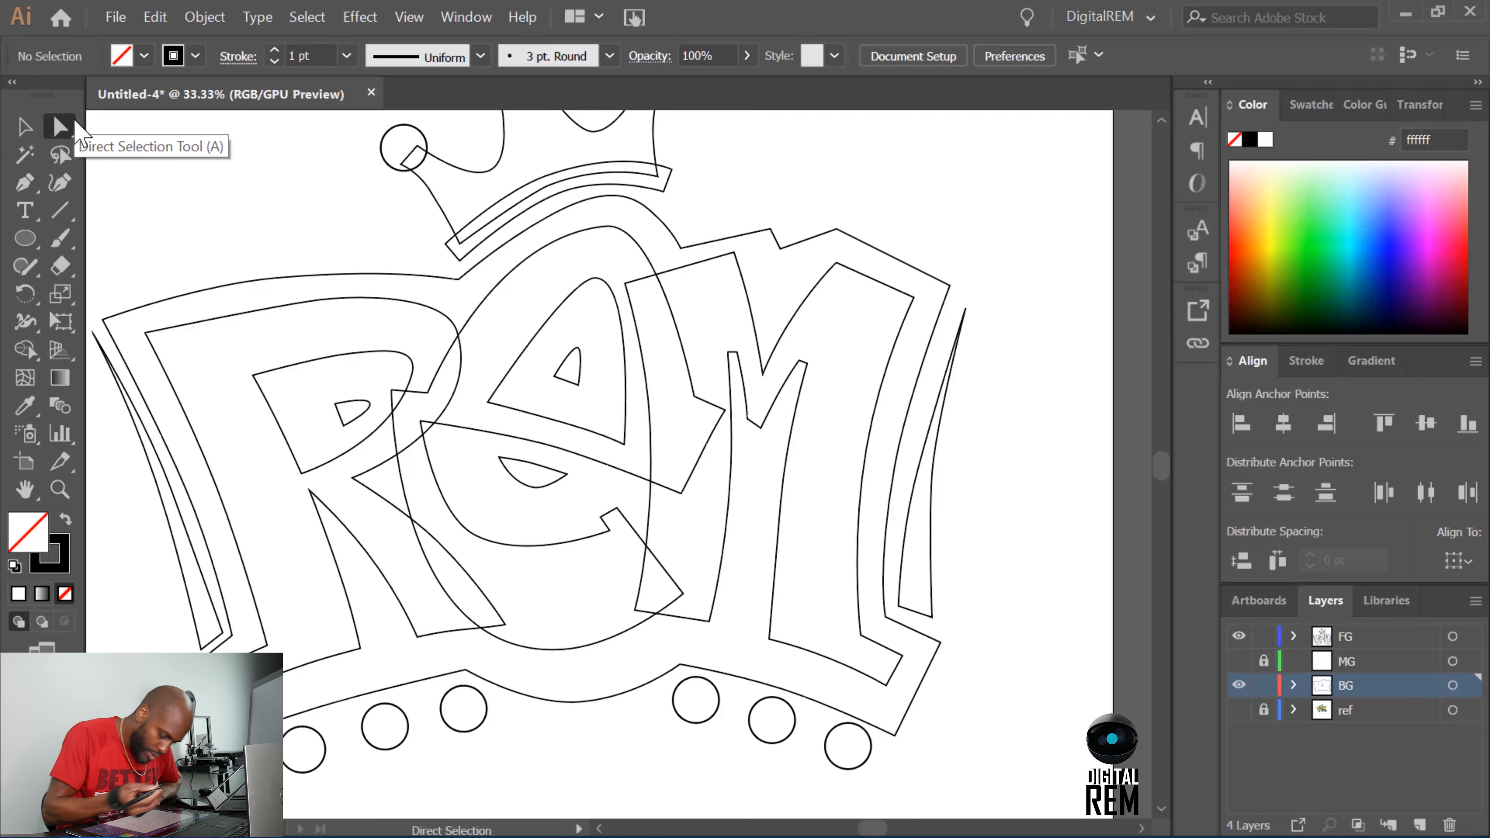
{"action": "left_click", "coordinate": [930, 449]}
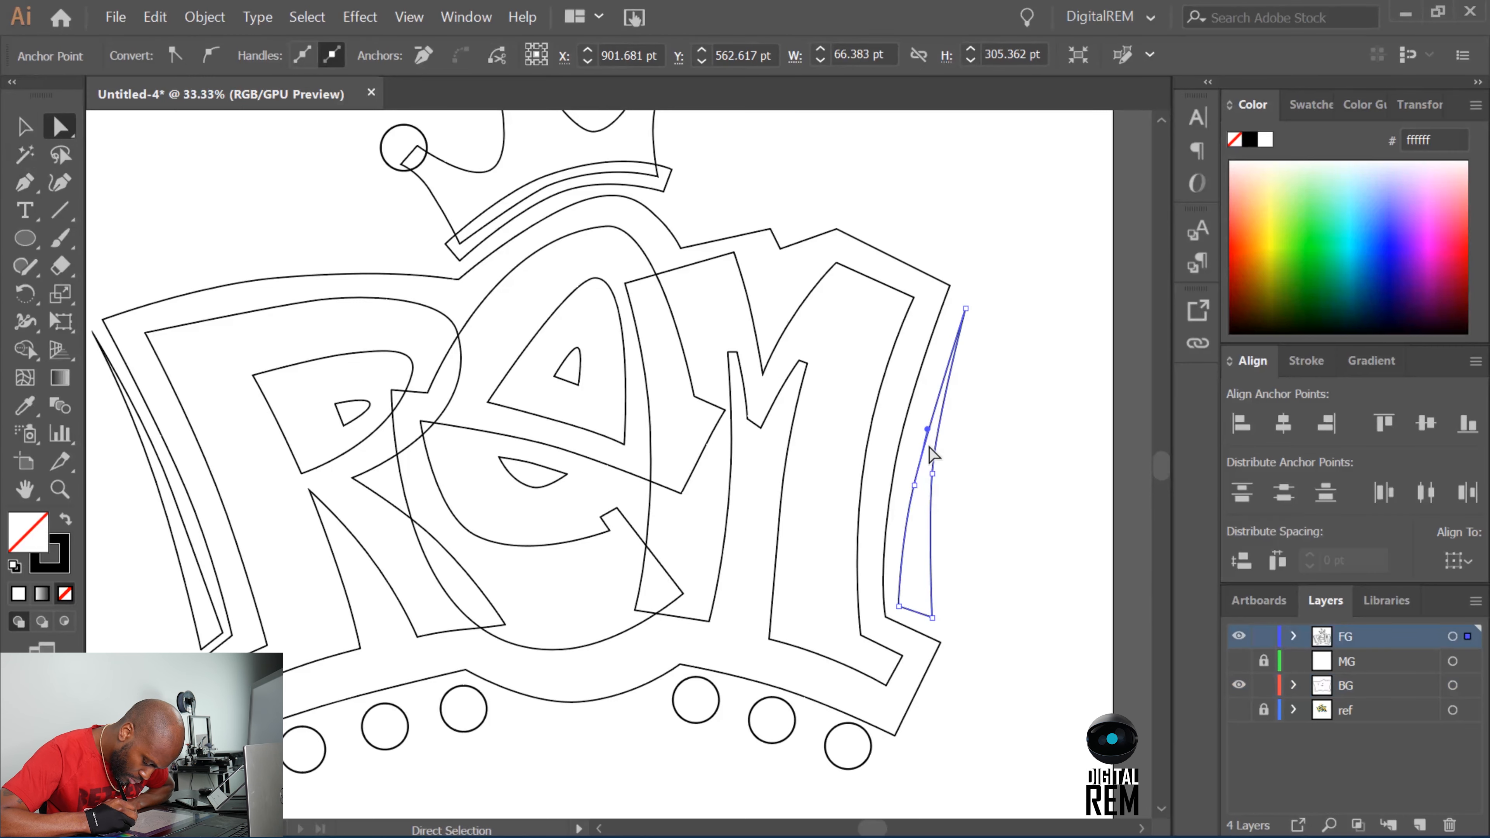
{"action": "left_click", "coordinate": [919, 495]}
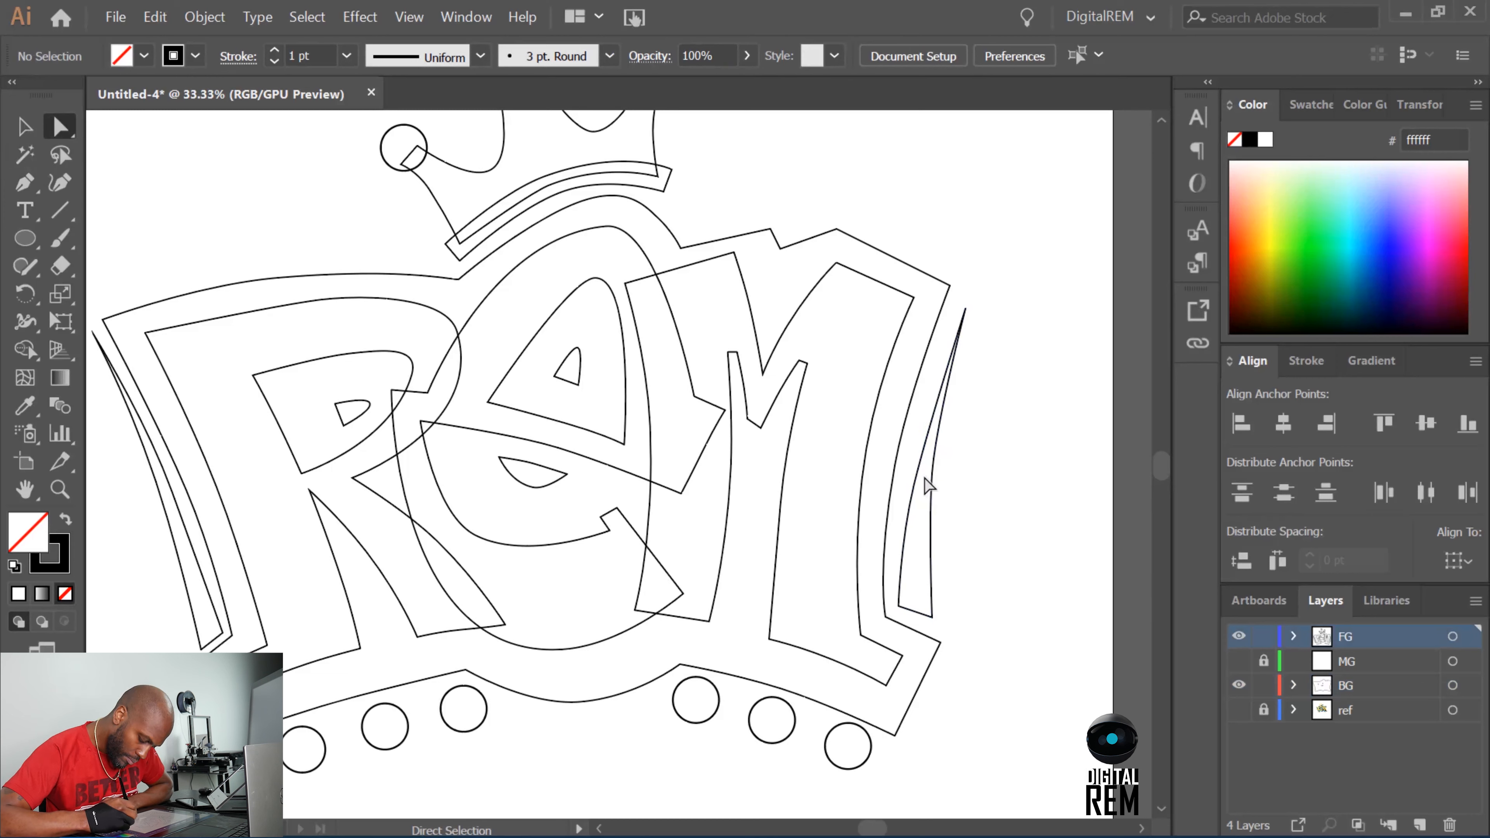
{"action": "left_click", "coordinate": [913, 485]}
{"action": "key", "text": "Up"}
{"action": "key", "text": "Up"}
{"action": "key", "text": "Up"}
{"action": "key", "text": "Up"}
{"action": "key", "text": "Up"}
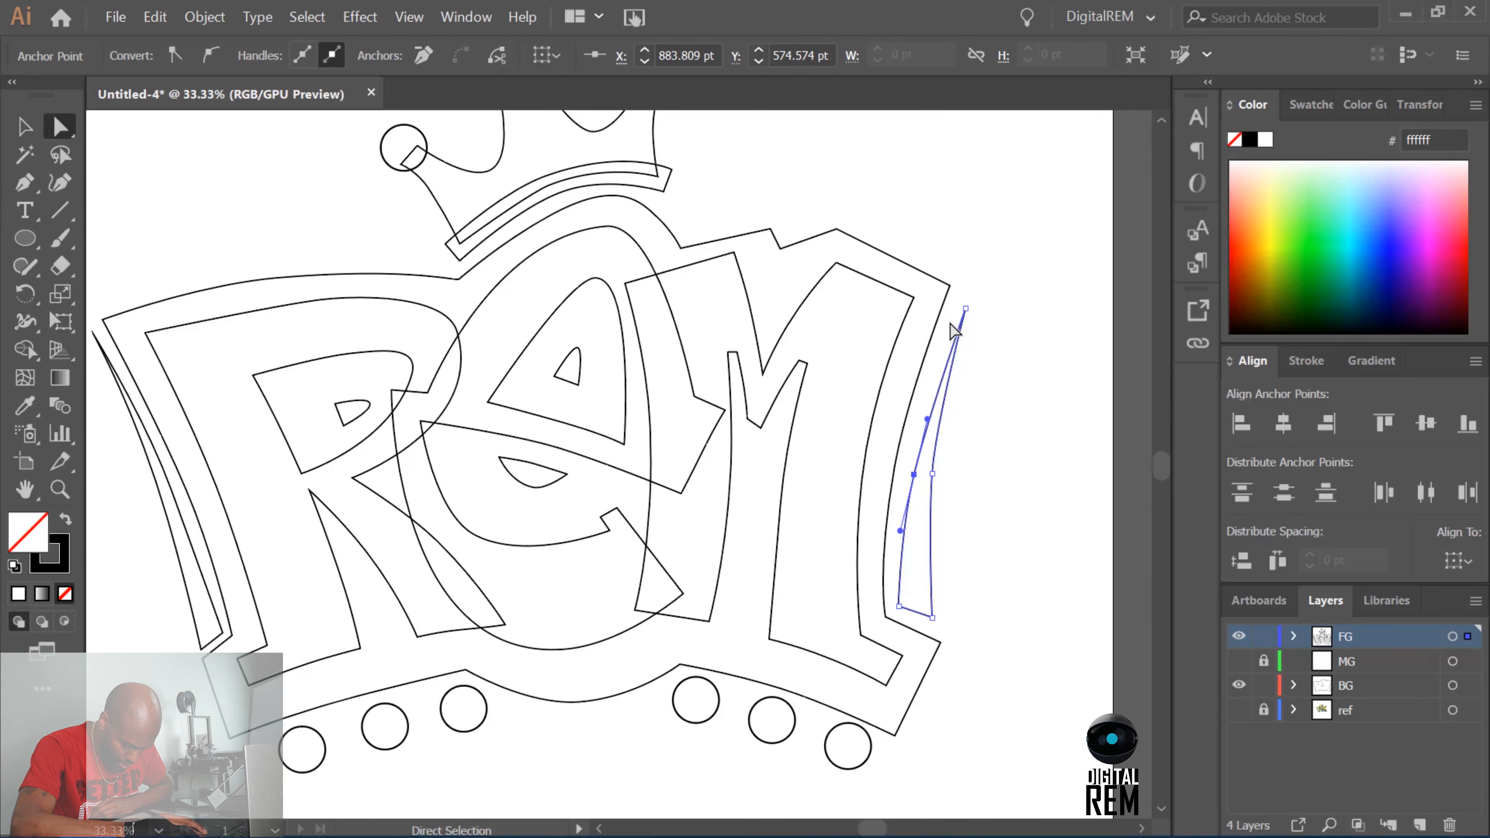
{"action": "key", "text": "Up"}
{"action": "key", "text": "Up"}
{"action": "key", "text": "Up"}
{"action": "key", "text": "Up"}
{"action": "key", "text": "Up"}
{"action": "key", "text": "Up"}
{"action": "key", "text": "Up"}
{"action": "key", "text": "Up"}
{"action": "key", "text": "Up"}
{"action": "key", "text": "Up"}
{"action": "key", "text": "Up"}
{"action": "key", "text": "Up"}
{"action": "key", "text": "Up"}
Nudge the right accent's tip up and inward, and shift its lower inner corner toward the outer edge.
{"action": "key", "text": "Up"}
{"action": "key", "text": "Up"}
{"action": "key", "text": "Up"}
{"action": "key", "text": "Up"}
{"action": "key", "text": "Up"}
{"action": "key", "text": "Up"}
{"action": "key", "text": "Up"}
{"action": "key", "text": "Right"}
{"action": "left_click_drag", "start_coordinate": [949, 324], "coordinate": [990, 233]}
{"action": "key", "text": "Up"}
{"action": "key", "text": "Up"}
{"action": "key", "text": "Up"}
{"action": "key", "text": "Up"}
{"action": "key", "text": "Up"}
{"action": "key", "text": "Up"}
{"action": "key", "text": "Left"}
{"action": "key", "text": "Left"}
{"action": "key", "text": "Left"}
{"action": "key", "text": "Left"}
{"action": "key", "text": "Left"}
{"action": "key", "text": "Left"}
{"action": "key", "text": "Left"}
{"action": "key", "text": "Left"}
{"action": "key", "text": "Left"}
{"action": "left_click_drag", "start_coordinate": [881, 626], "coordinate": [912, 530]}
{"action": "key", "text": "Right"}
{"action": "key", "text": "Right"}
{"action": "key", "text": "Right"}
{"action": "key", "text": "Right"}
{"action": "key", "text": "Right"}
{"action": "key", "text": "Right"}
{"action": "key", "text": "Right"}
{"action": "key", "text": "Right"}
{"action": "key", "text": "Right"}
Rebalance the right accent's inner edge by moving its middle anchor down and inward and its lower inner corner back inward.
{"action": "key", "text": "Up"}
{"action": "key", "text": "Up"}
{"action": "key", "text": "Right"}
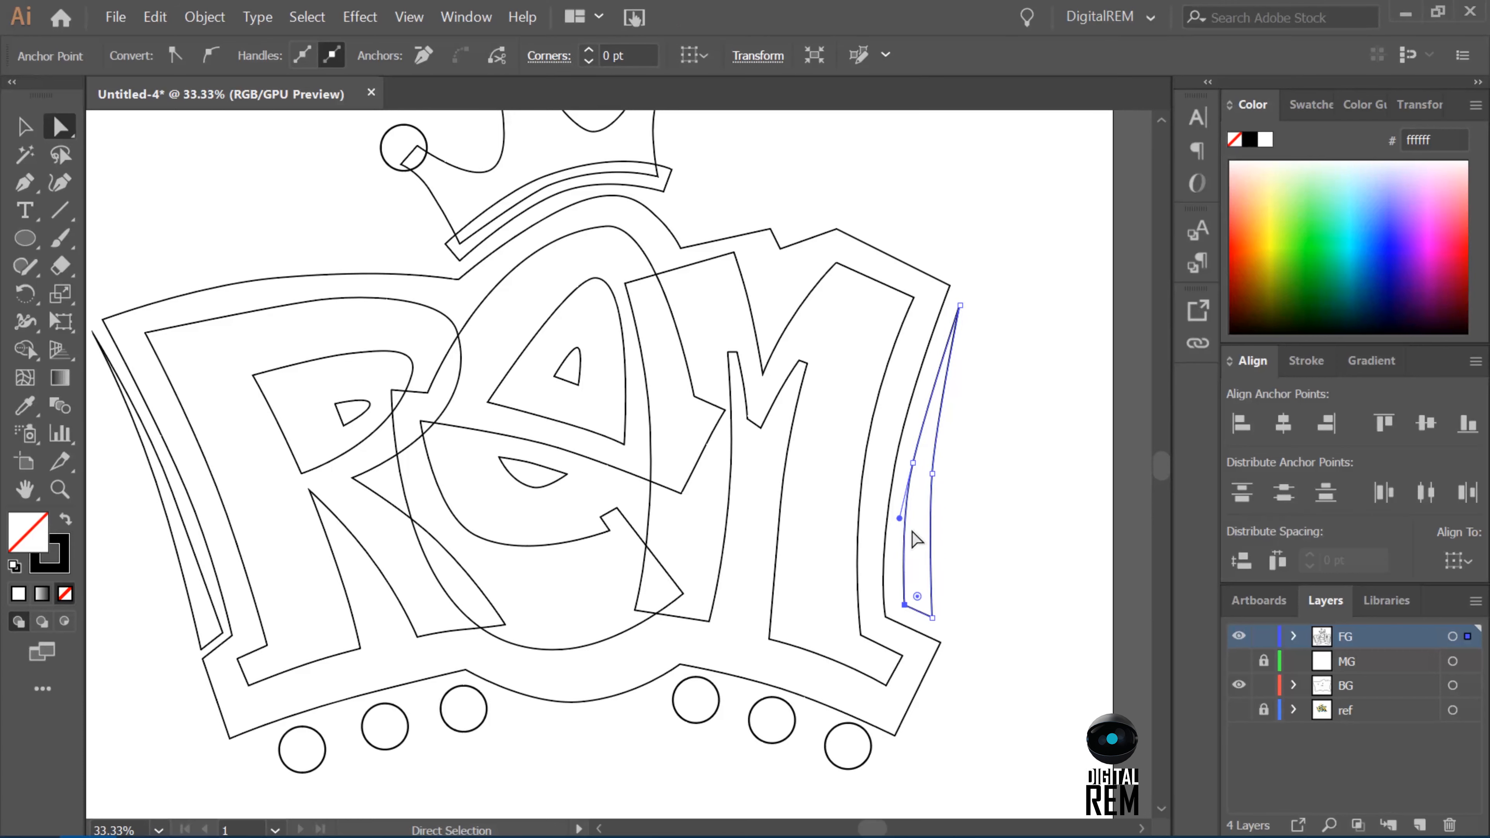
{"action": "left_click_drag", "start_coordinate": [907, 469], "coordinate": [949, 372]}
{"action": "key", "text": "Down"}
{"action": "key", "text": "Down"}
{"action": "key", "text": "Down"}
{"action": "key", "text": "Down"}
{"action": "key", "text": "Down"}
{"action": "key", "text": "Left"}
{"action": "left_click_drag", "start_coordinate": [911, 628], "coordinate": [920, 396]}
{"action": "key", "text": "Left"}
{"action": "key", "text": "Left"}
{"action": "key", "text": "Left"}
{"action": "key", "text": "Left"}
{"action": "key", "text": "Up"}
{"action": "key", "text": "Left"}
{"action": "key", "text": "Left"}
{"action": "key", "text": "Down"}
{"action": "key", "text": "Down"}
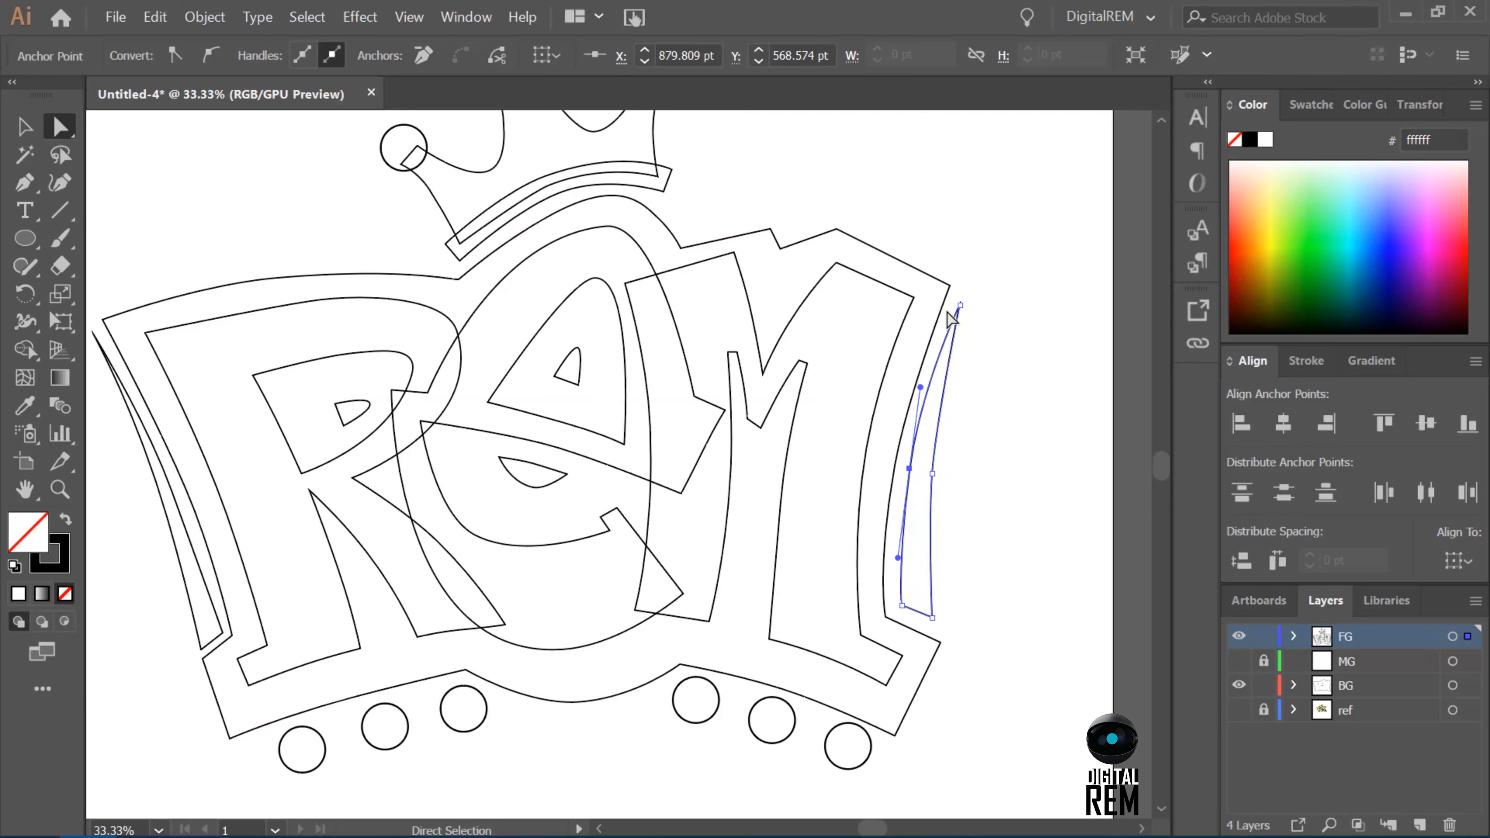
Extend the right accent's tip up and outward, and refine the middle anchor of its outer edge.
{"action": "left_click_drag", "start_coordinate": [947, 313], "coordinate": [987, 248]}
{"action": "key", "text": "Up"}
{"action": "key", "text": "Up"}
{"action": "key", "text": "Up"}
{"action": "key", "text": "Up"}
{"action": "key", "text": "Up"}
{"action": "key", "text": "Right"}
{"action": "key", "text": "Right"}
{"action": "key", "text": "Right"}
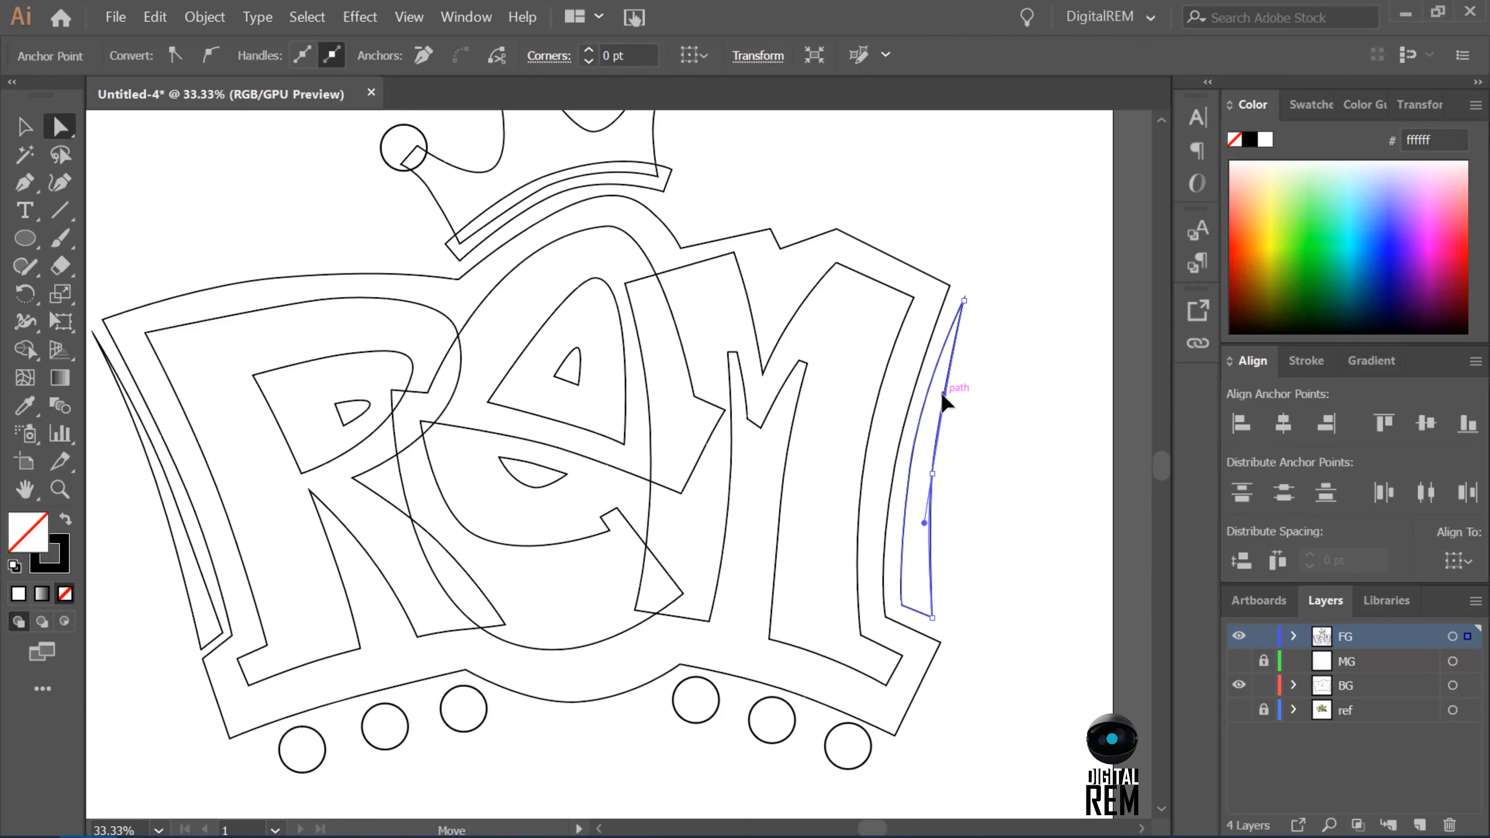
{"action": "left_click", "coordinate": [932, 472]}
Reshape the left accent by adjusting the inner curve's handle, shifting the outer middle anchor up, and moving the lower inner corner outward.
{"action": "left_click", "coordinate": [172, 491]}
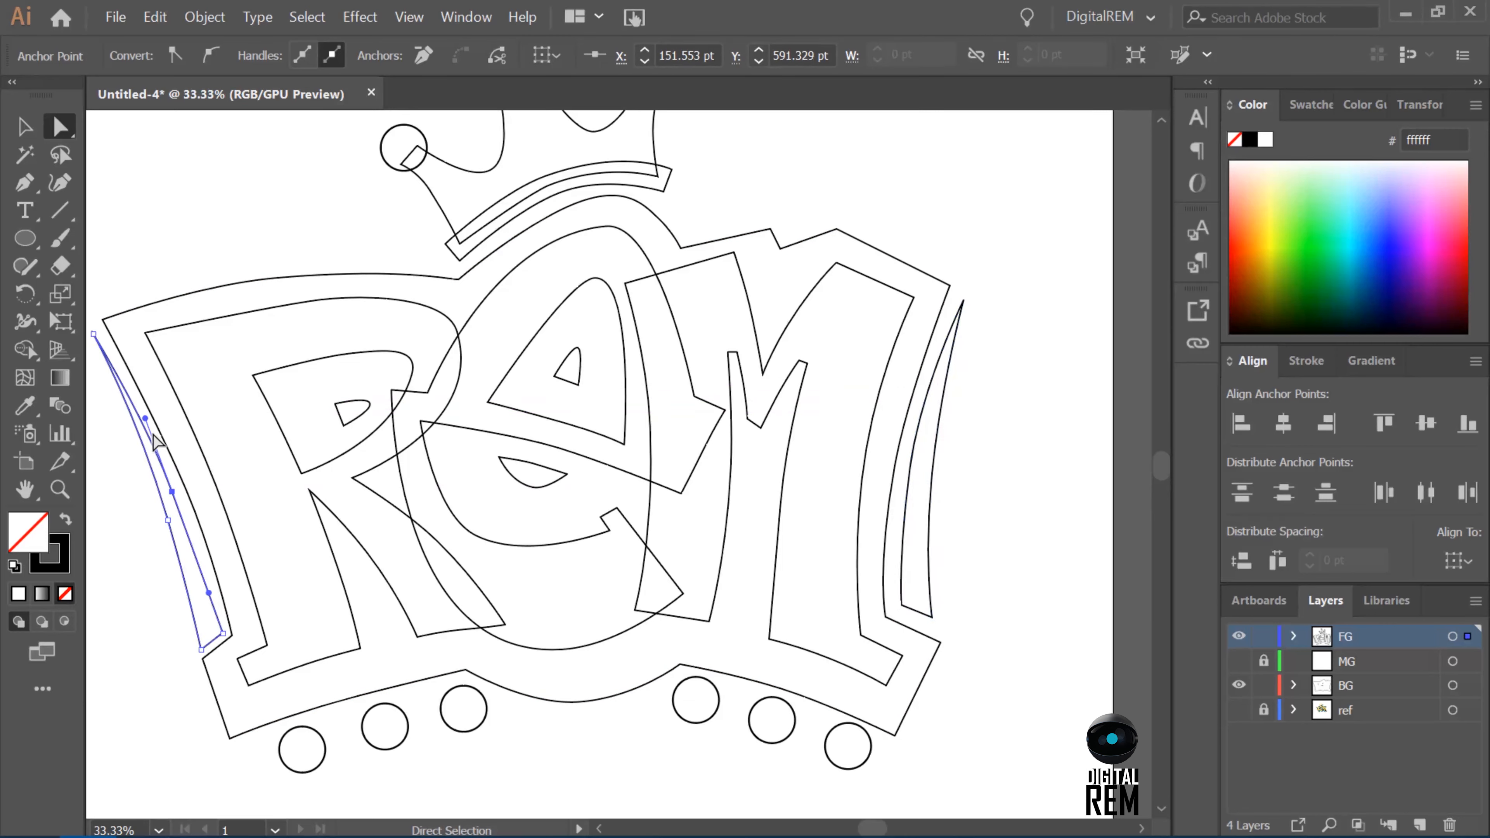
{"action": "left_click_drag", "start_coordinate": [145, 418], "coordinate": [119, 391]}
{"action": "left_click", "coordinate": [168, 519]}
{"action": "left_click_drag", "start_coordinate": [168, 520], "coordinate": [157, 500]}
{"action": "left_click_drag", "start_coordinate": [161, 505], "coordinate": [159, 500]}
{"action": "key", "text": "ctrl+z"}
{"action": "left_click_drag", "start_coordinate": [185, 575], "coordinate": [219, 631]}
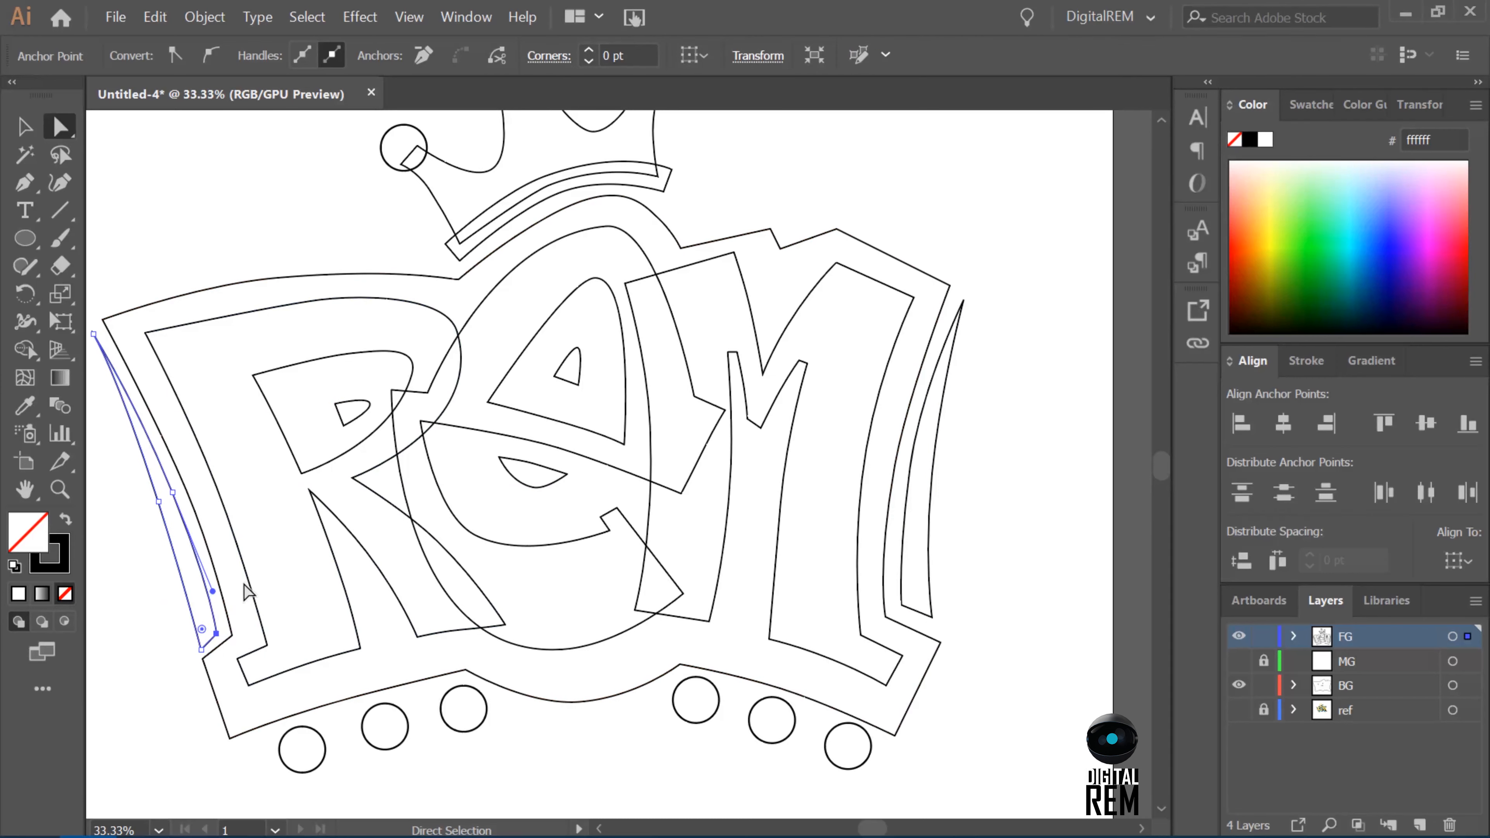
Raise the left accent's bottom corners slightly and adjust the lower handle of its inner curve.
{"action": "left_click", "coordinate": [201, 649], "text": "shift"}
{"action": "key", "text": "shift+Up"}
{"action": "key", "text": "shift+Up"}
{"action": "key", "text": "shift+Up"}
{"action": "key", "text": "shift+Up"}
{"action": "key", "text": "shift+Left"}
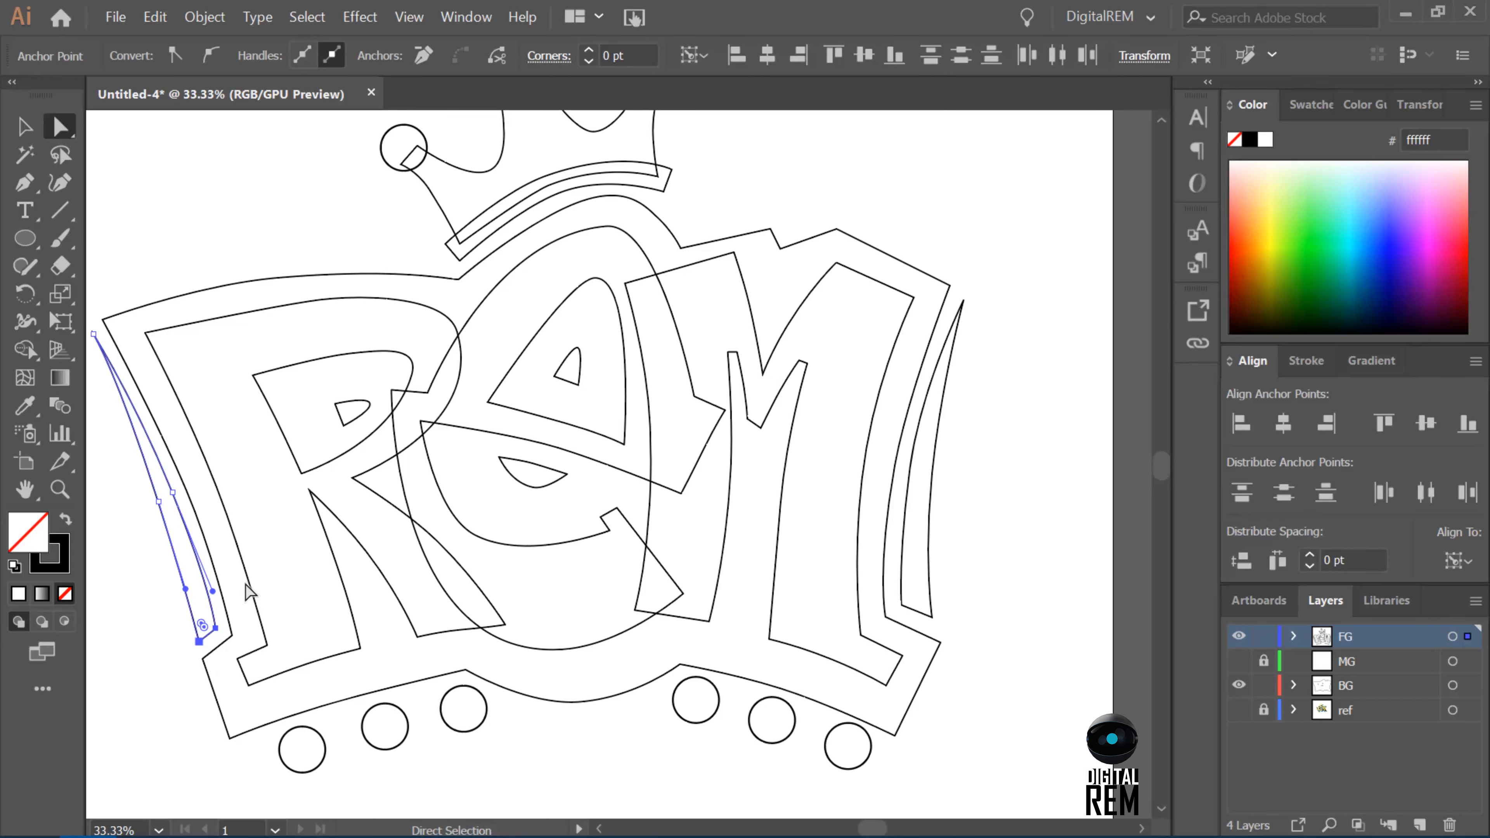
{"action": "left_click", "coordinate": [173, 678]}
{"action": "left_click", "coordinate": [216, 630]}
{"action": "left_click", "coordinate": [170, 499]}
{"action": "left_click", "coordinate": [172, 492]}
{"action": "left_click_drag", "start_coordinate": [212, 591], "coordinate": [206, 591]}
Sharpen the left accent's tip and smooth the upper curves of its inner and outer edges.
{"action": "left_click", "coordinate": [94, 334]}
{"action": "scroll", "coordinate": [144, 292], "scroll_direction": "left", "scroll_amount": 3}
{"action": "left_click_drag", "start_coordinate": [213, 333], "coordinate": [210, 332]}
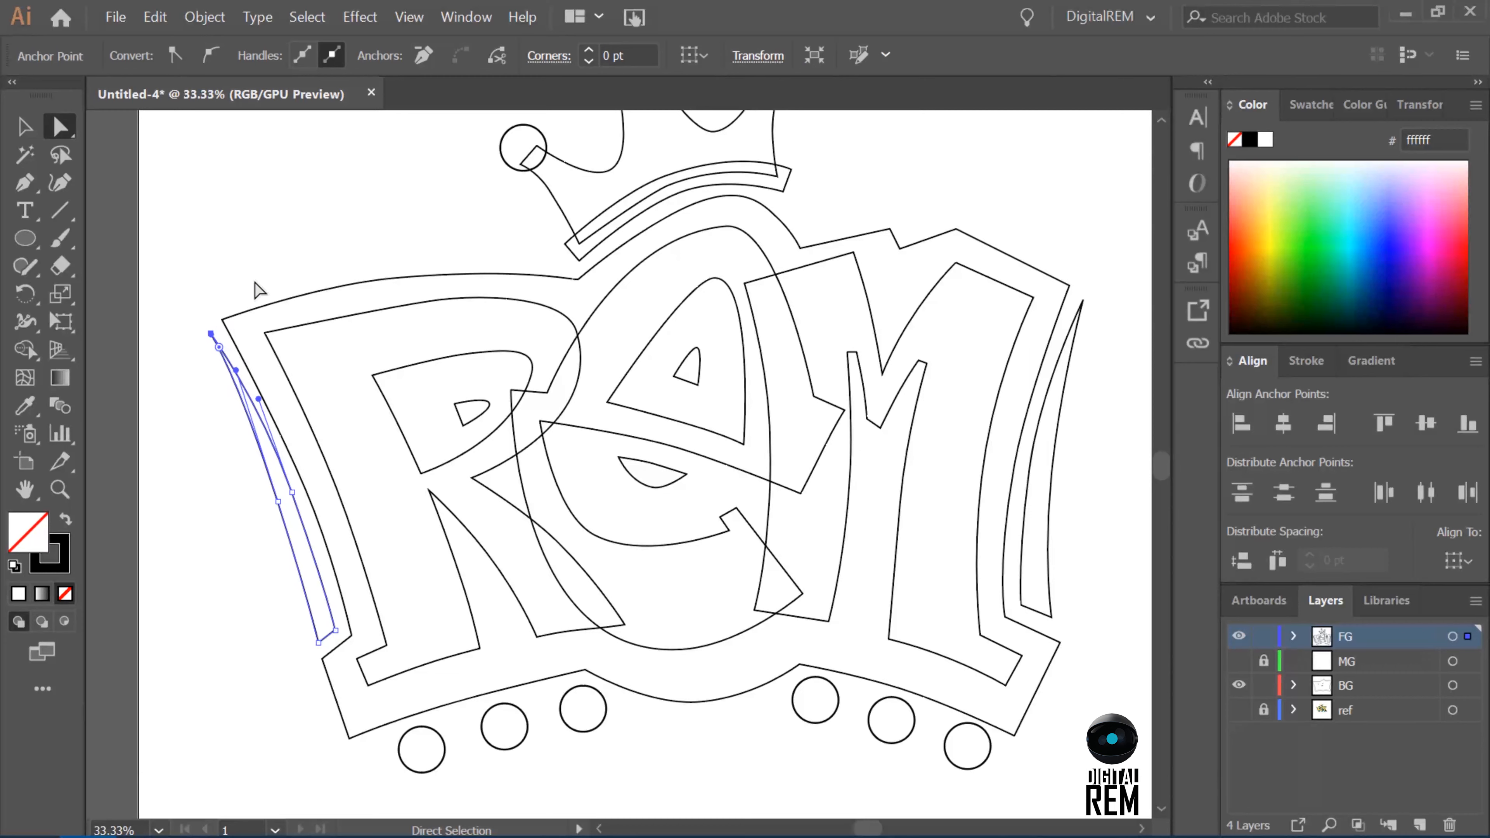
{"action": "left_click", "coordinate": [256, 283]}
{"action": "left_click", "coordinate": [291, 492]}
{"action": "left_click_drag", "start_coordinate": [253, 388], "coordinate": [245, 394]}
{"action": "left_click", "coordinate": [278, 501]}
{"action": "left_click", "coordinate": [278, 479]}
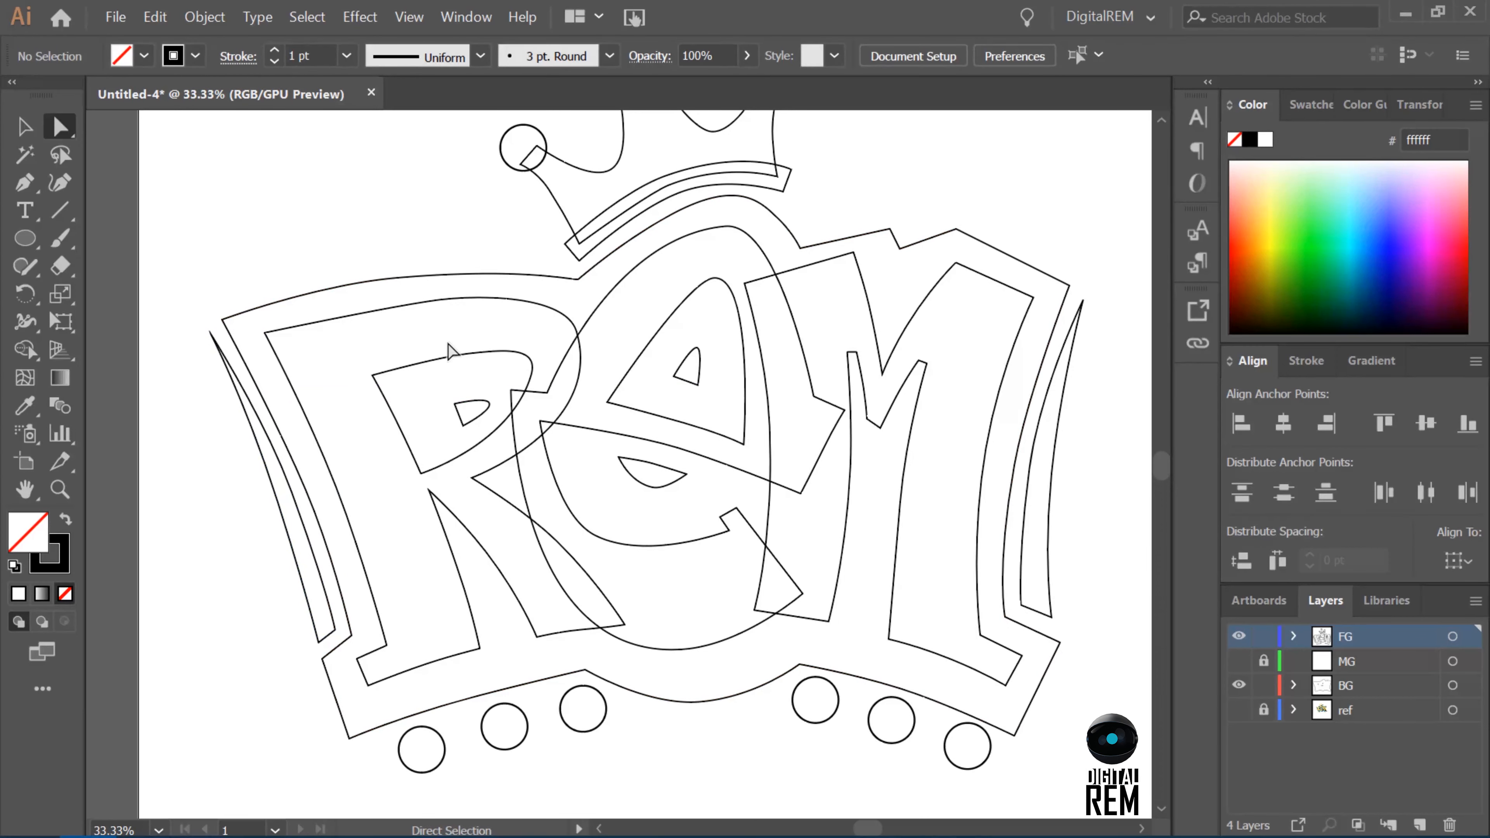
Extend the outer corner of the R's diagonal leg to the right and adjust the anchors along the letter's bottom edges.
{"action": "left_click", "coordinate": [454, 655]}
{"action": "left_click", "coordinate": [582, 629]}
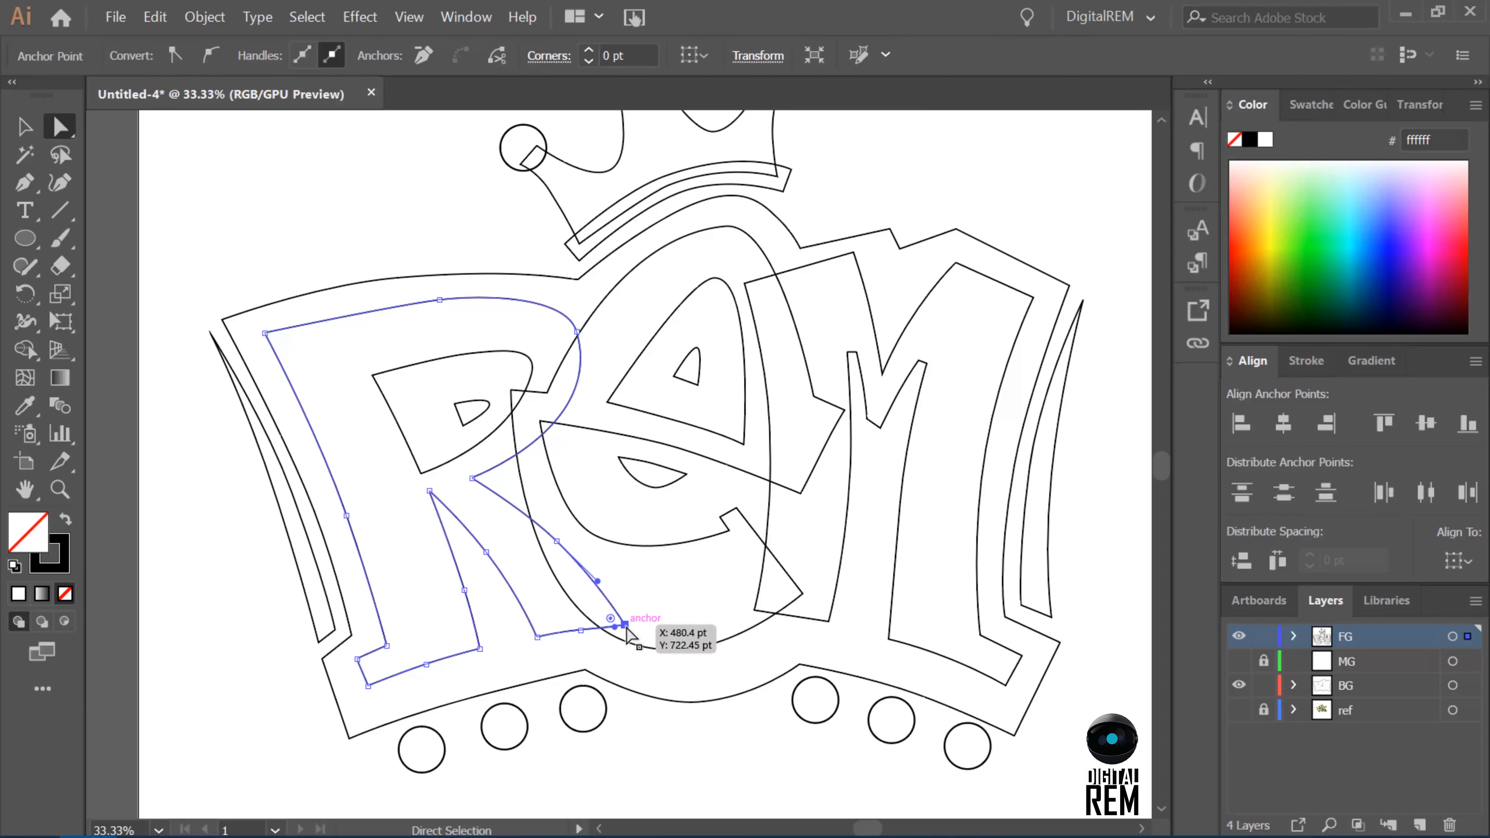
{"action": "left_click_drag", "start_coordinate": [582, 633], "coordinate": [589, 633]}
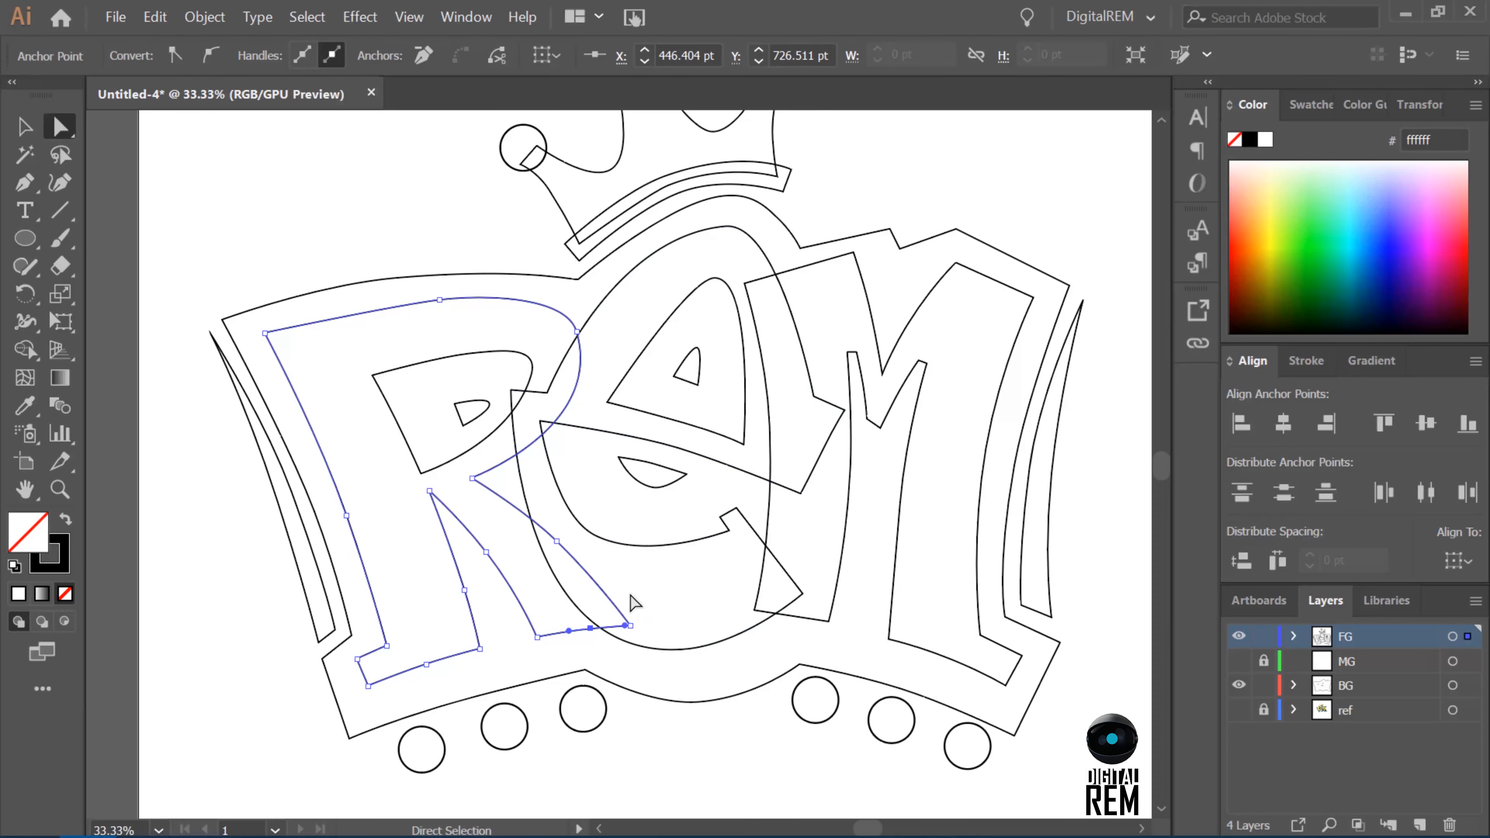
{"action": "left_click", "coordinate": [660, 761]}
{"action": "left_click", "coordinate": [409, 671]}
{"action": "left_click", "coordinate": [369, 686]}
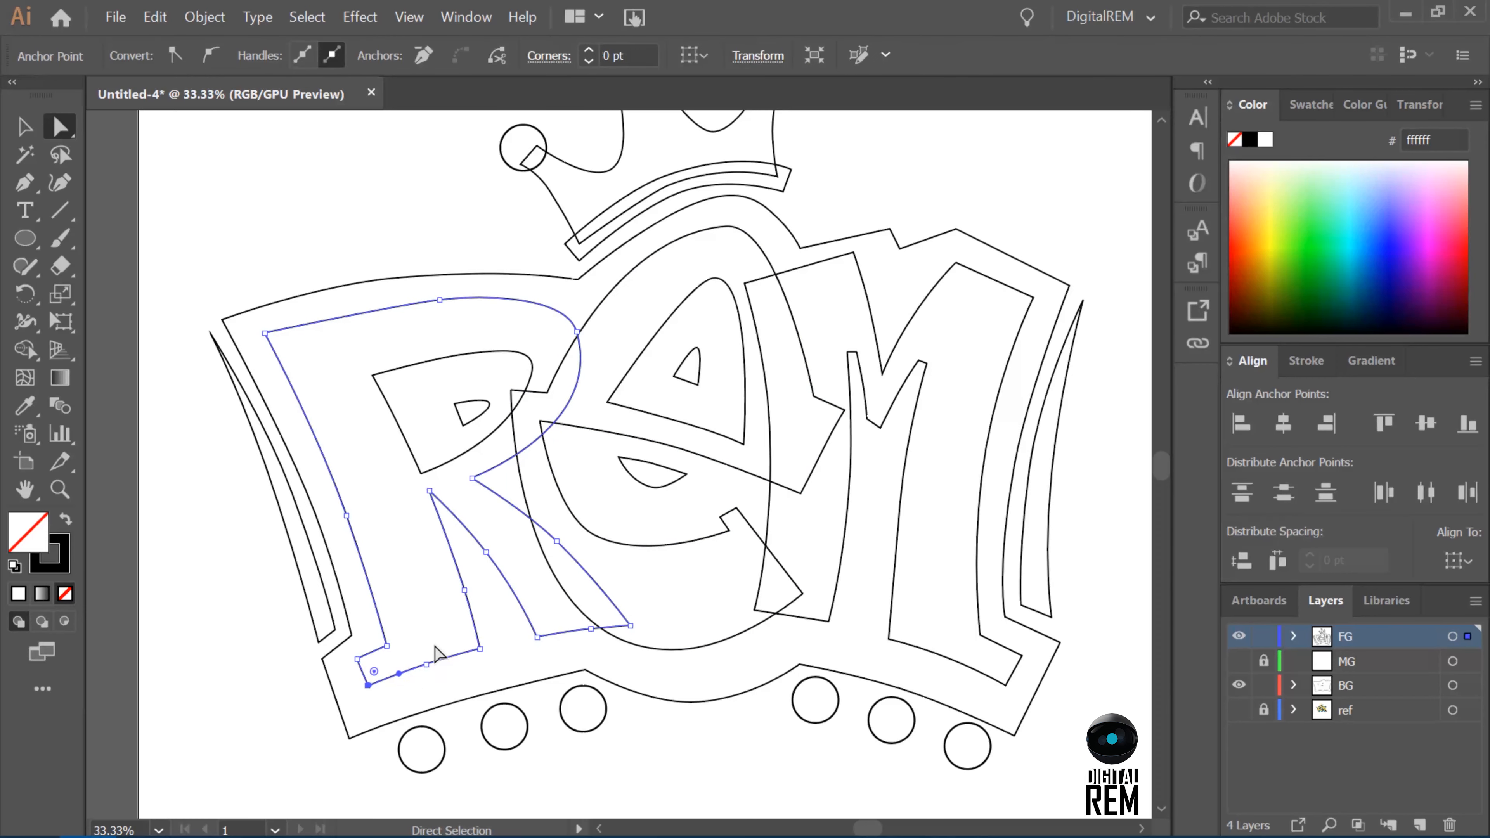
{"action": "left_click", "coordinate": [630, 626]}
{"action": "key", "text": "Right"}
{"action": "key", "text": "Right"}
{"action": "key", "text": "Right"}
{"action": "key", "text": "Right"}
{"action": "key", "text": "Right"}
{"action": "key", "text": "Right"}
{"action": "key", "text": "Right"}
{"action": "key", "text": "Right"}
{"action": "key", "text": "Right"}
{"action": "key", "text": "Right"}
{"action": "key", "text": "Right"}
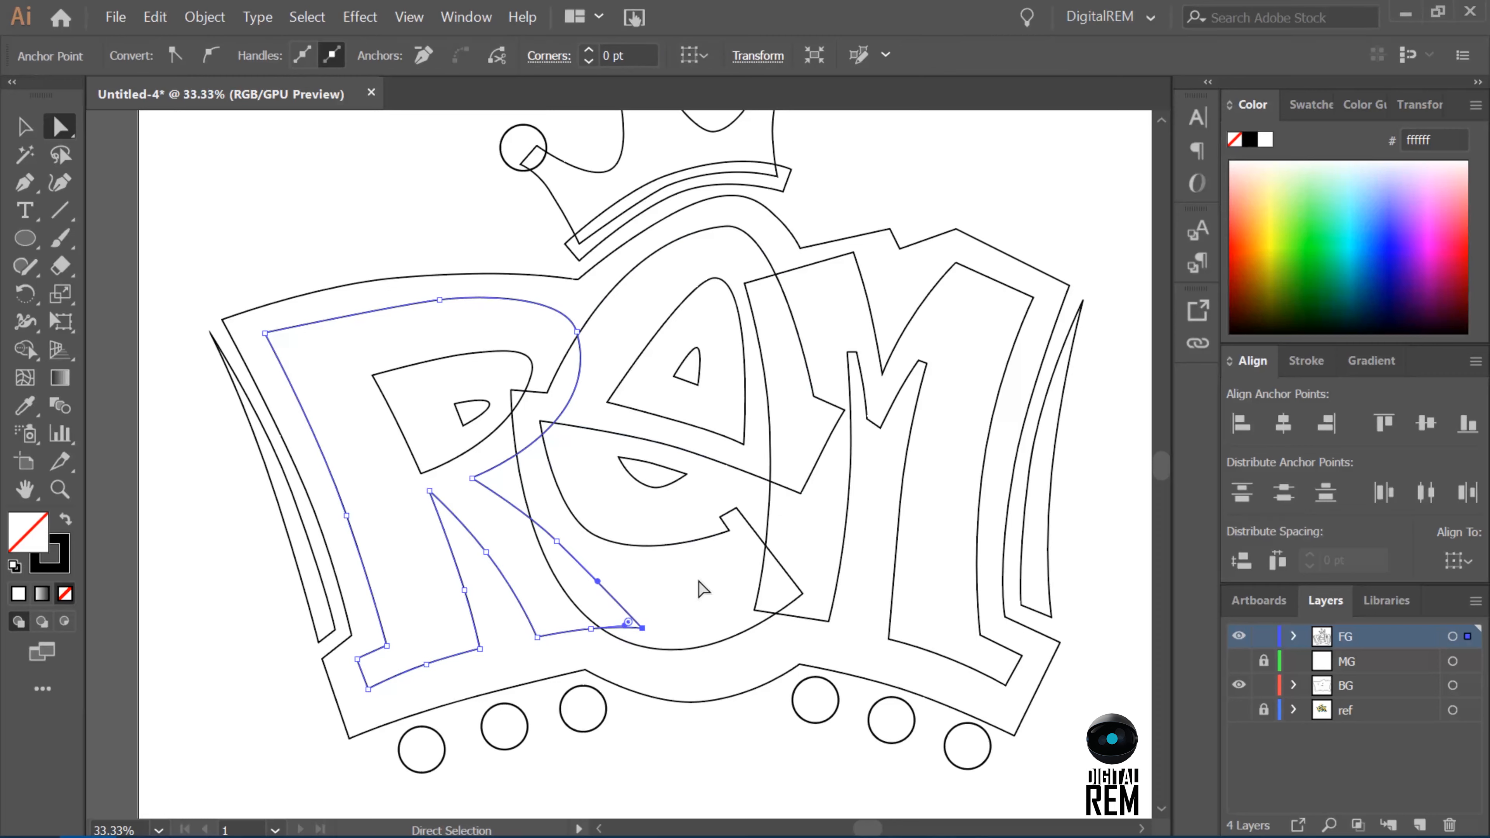
{"action": "left_click", "coordinate": [638, 763]}
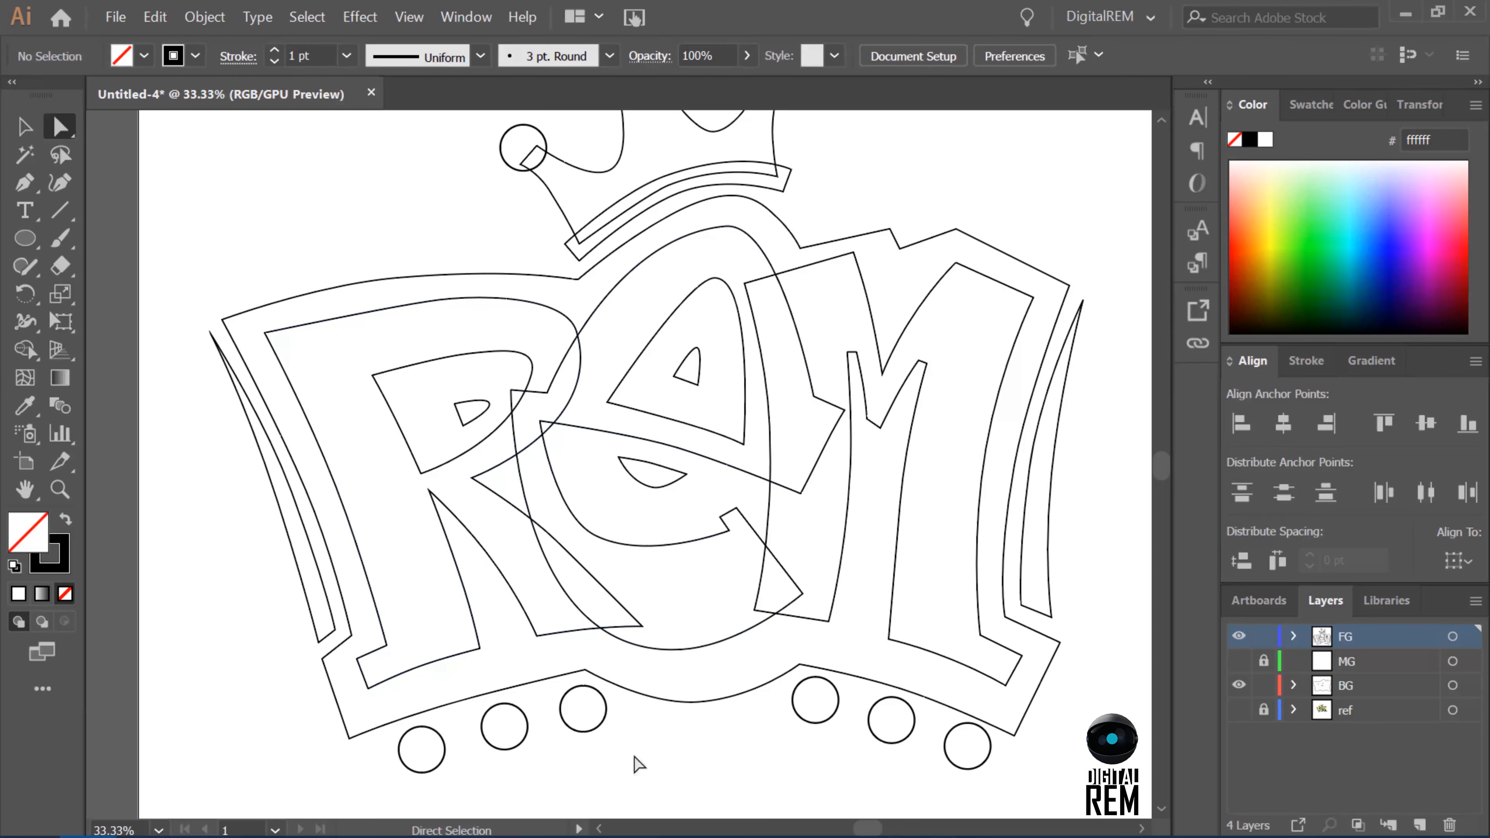
Curve the background outline's bottom edge below the R by repositioning its middle anchor and direction handle.
{"action": "left_click", "coordinate": [492, 693]}
{"action": "left_click", "coordinate": [476, 697]}
{"action": "key", "text": "Up"}
{"action": "key", "text": "Up"}
{"action": "key", "text": "Up"}
{"action": "key", "text": "Left"}
{"action": "key", "text": "Left"}
{"action": "key", "text": "Down"}
{"action": "key", "text": "Down"}
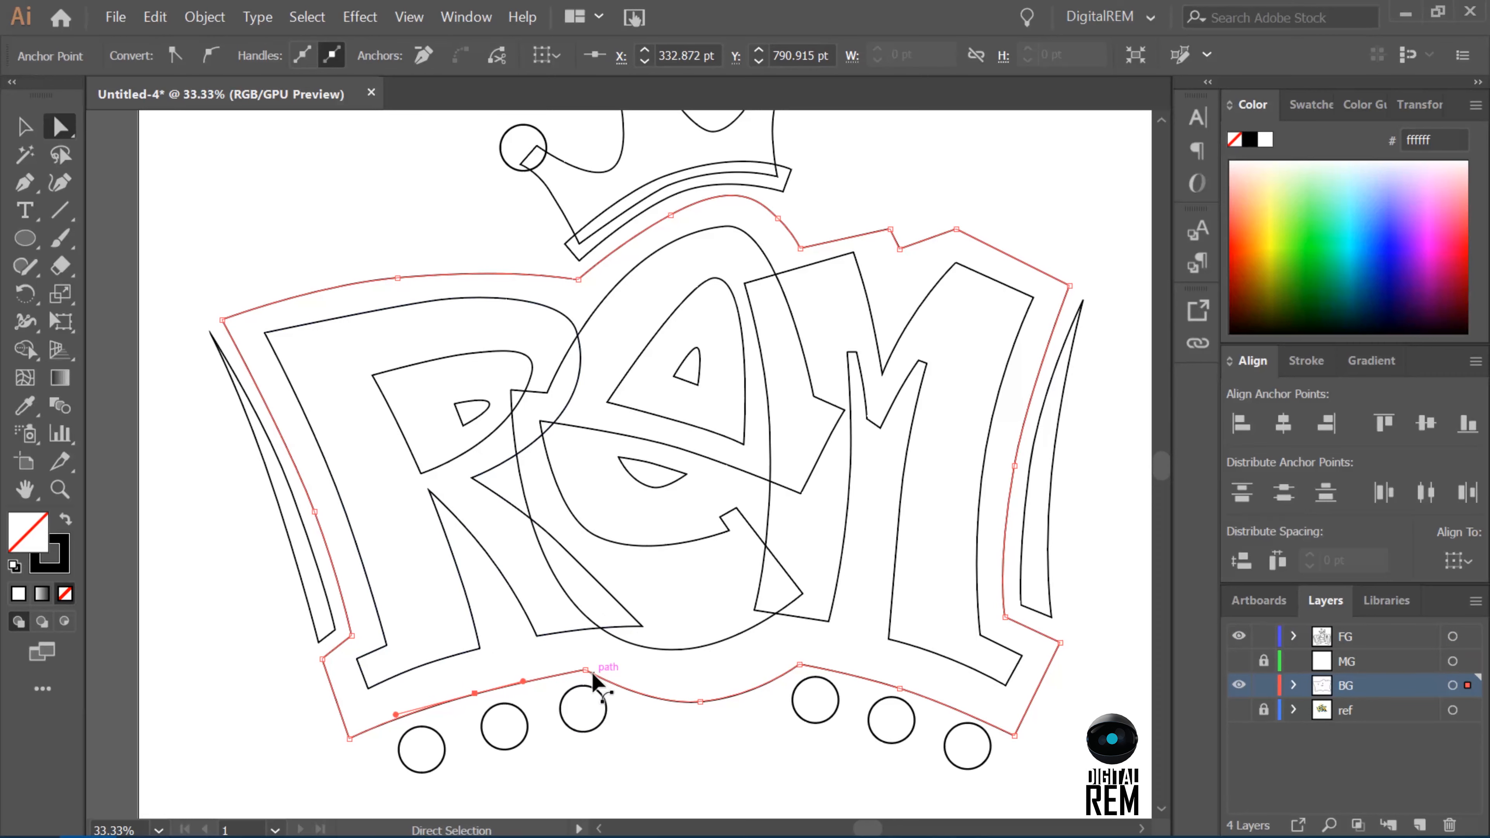
{"action": "left_click", "coordinate": [586, 669]}
{"action": "left_click", "coordinate": [522, 681]}
{"action": "left_click_drag", "start_coordinate": [522, 681], "coordinate": [532, 671]}
{"action": "left_click_drag", "start_coordinate": [476, 694], "coordinate": [465, 693]}
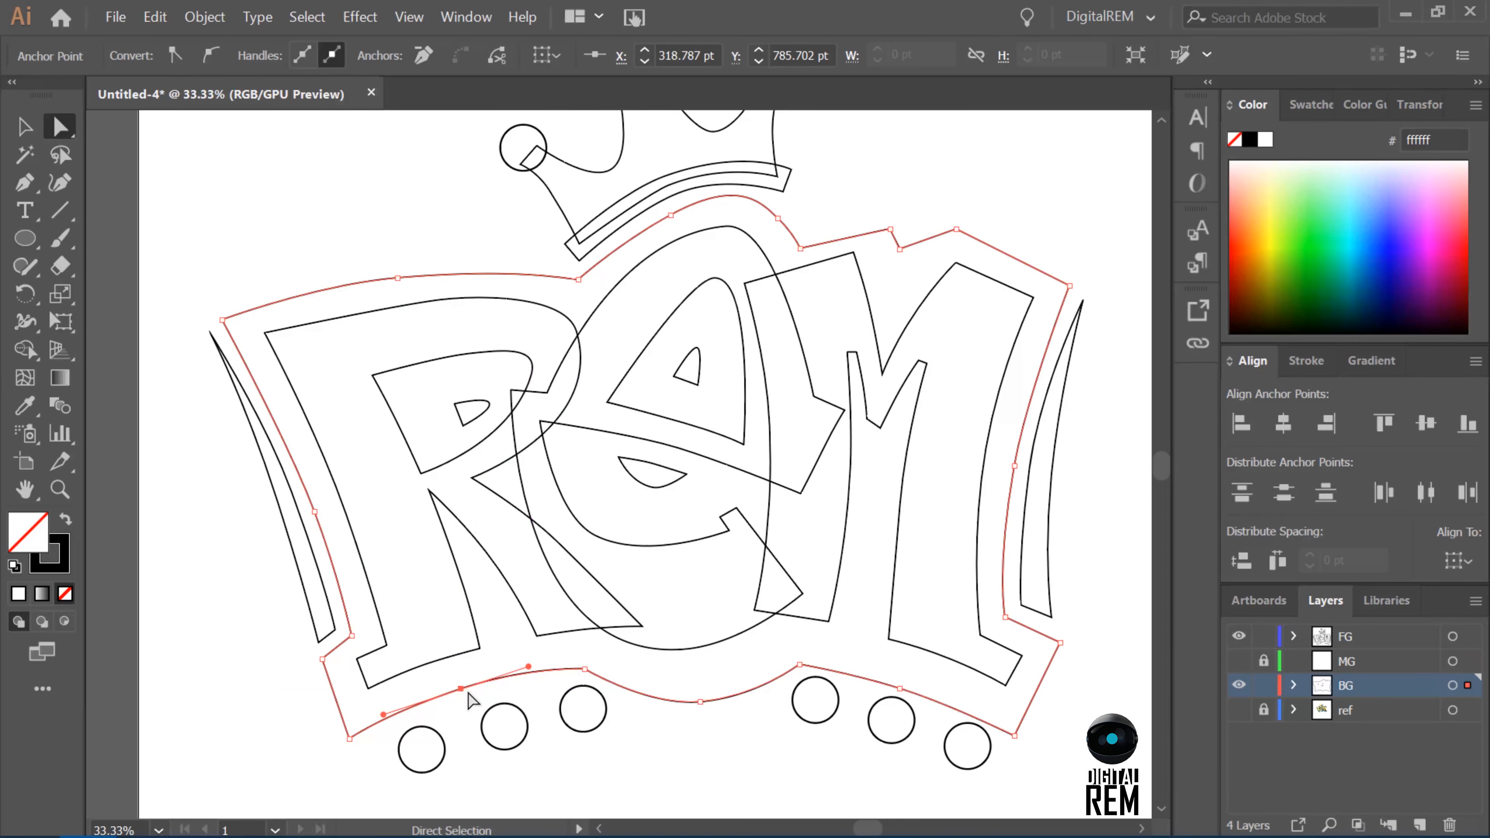
{"action": "left_click", "coordinate": [311, 773]}
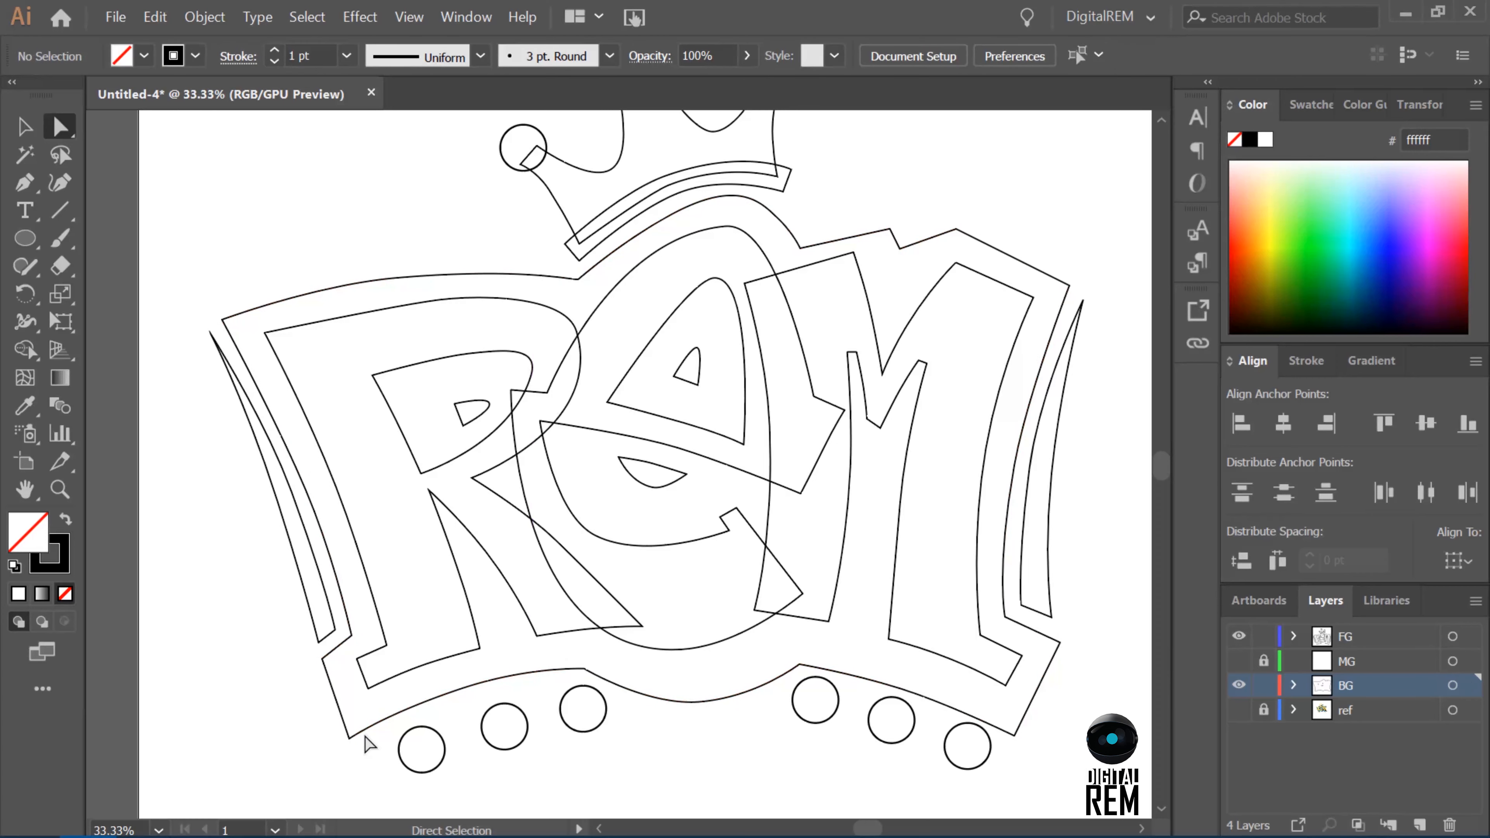
Deepen the notch in the background outline above the M by moving its anchor down and slightly right.
{"action": "left_click", "coordinate": [900, 250]}
{"action": "key", "text": "shift+Down"}
{"action": "key", "text": "shift+Down"}
{"action": "key", "text": "shift+Down"}
{"action": "key", "text": "shift+Down"}
{"action": "key", "text": "shift+Down"}
{"action": "key", "text": "shift+Down"}
{"action": "key", "text": "shift+Down"}
{"action": "key", "text": "shift+Right"}
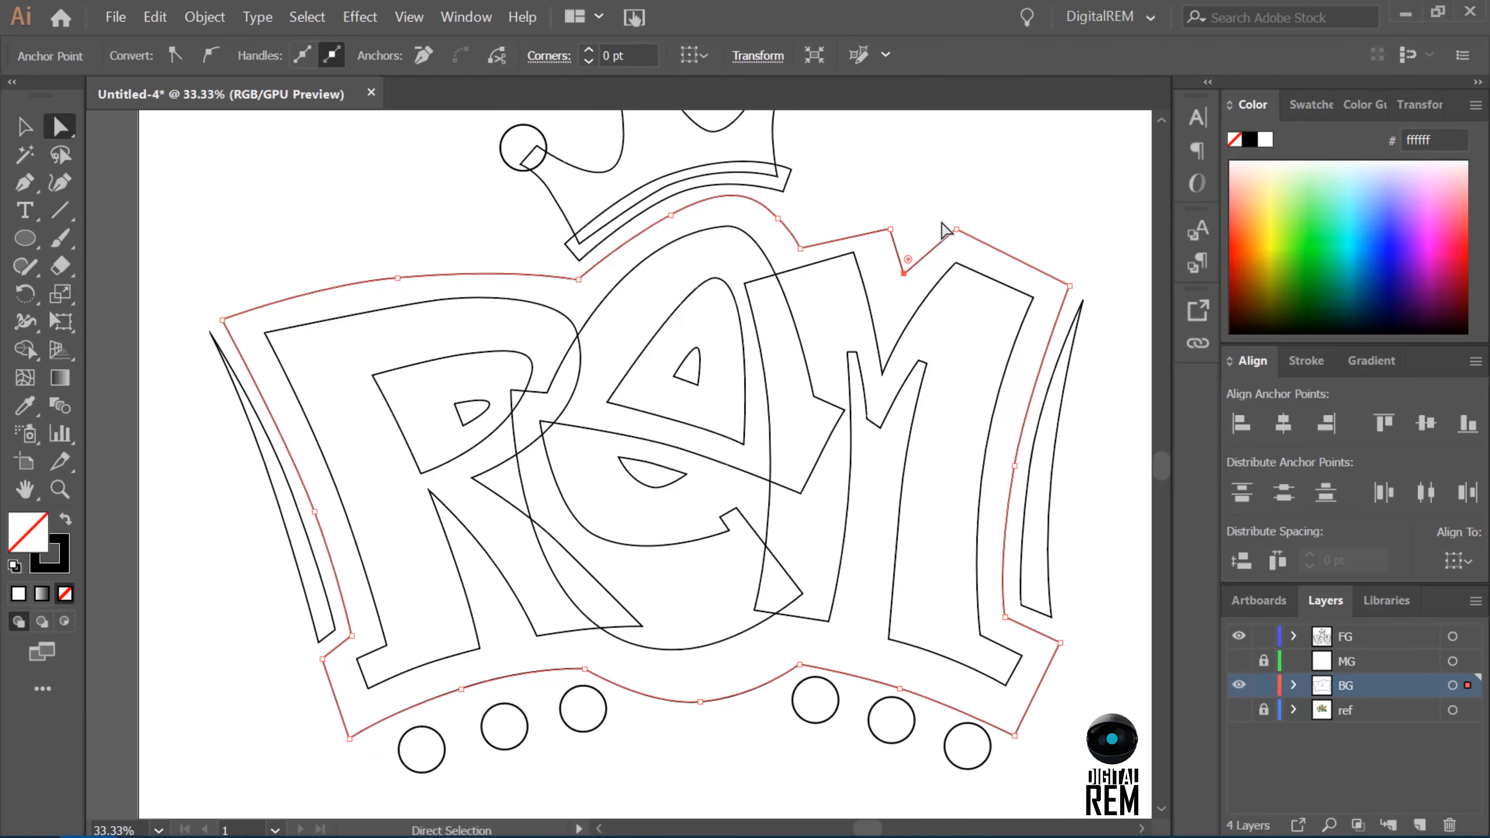
Raise the background outline's upper-left corner and lower the junction anchor between the R's top edge and the E's arch.
{"action": "left_click", "coordinate": [222, 319]}
{"action": "key", "text": "shift+Up"}
{"action": "key", "text": "shift+Up"}
{"action": "key", "text": "shift+Up"}
{"action": "key", "text": "shift+Up"}
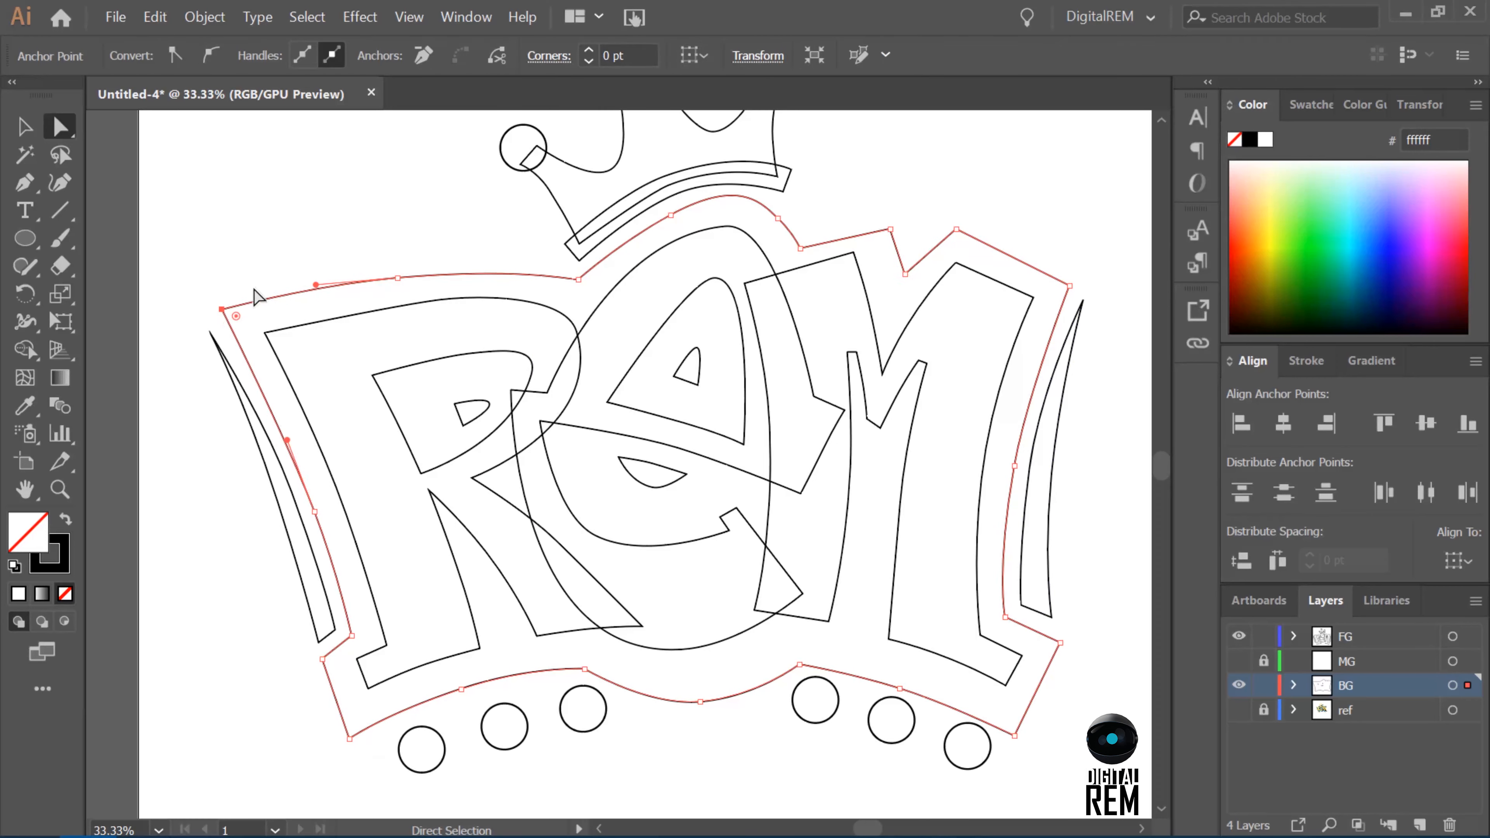
{"action": "left_click", "coordinate": [579, 279]}
{"action": "key", "text": "shift+Down"}
{"action": "key", "text": "shift+Down"}
{"action": "key", "text": "shift+Down"}
{"action": "key", "text": "shift+Down"}
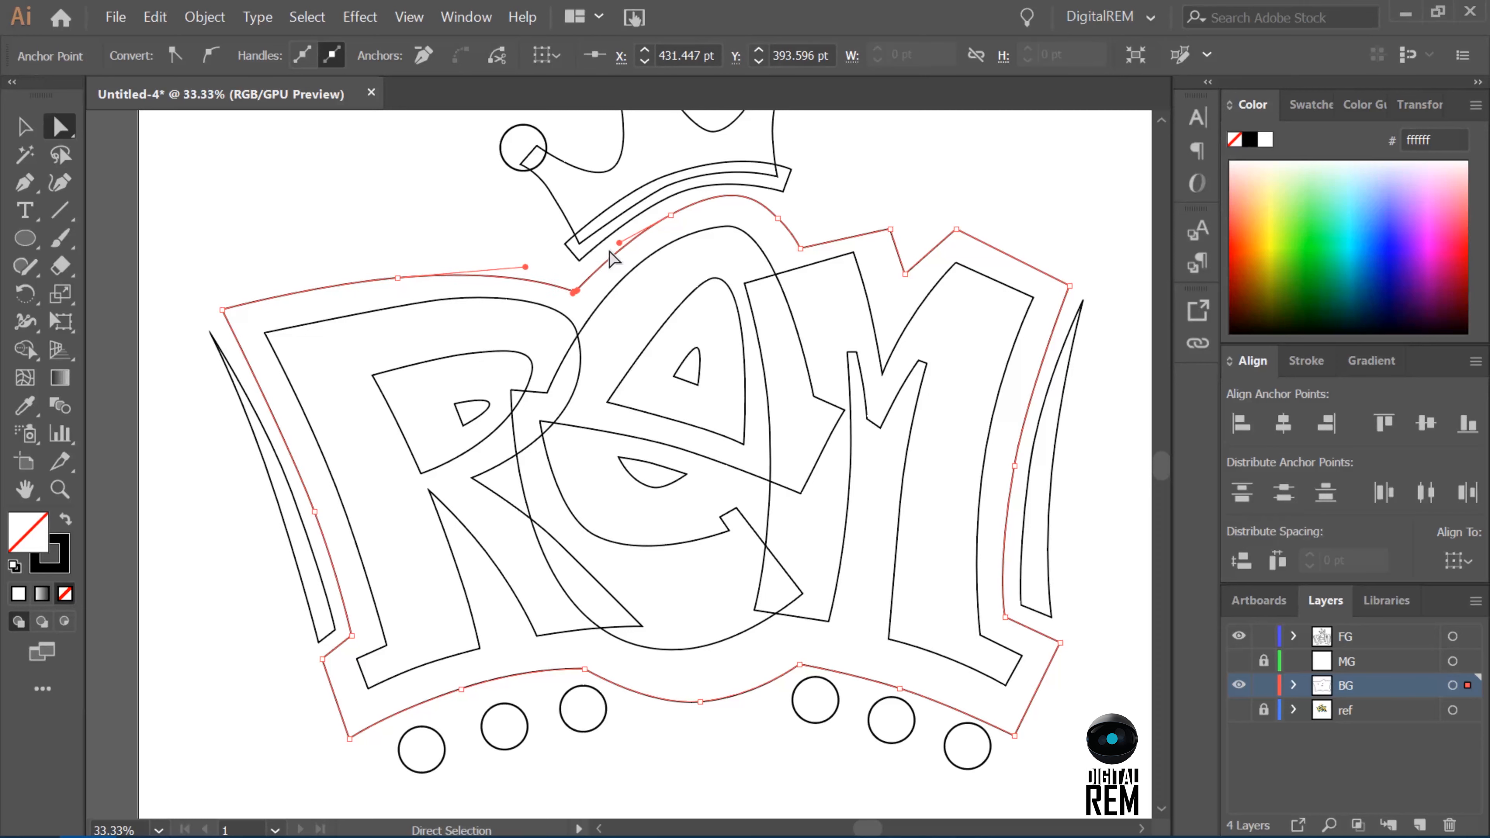
Refine the background outline's arch over the E and raise the peak beside the notch above the M.
{"action": "left_click", "coordinate": [669, 215]}
{"action": "key", "text": "Left"}
{"action": "key", "text": "Left"}
{"action": "key", "text": "Left"}
{"action": "key", "text": "Left"}
{"action": "key", "text": "Down"}
{"action": "key", "text": "Down"}
{"action": "key", "text": "Down"}
{"action": "left_click", "coordinate": [778, 219]}
{"action": "key", "text": "Right"}
{"action": "key", "text": "Right"}
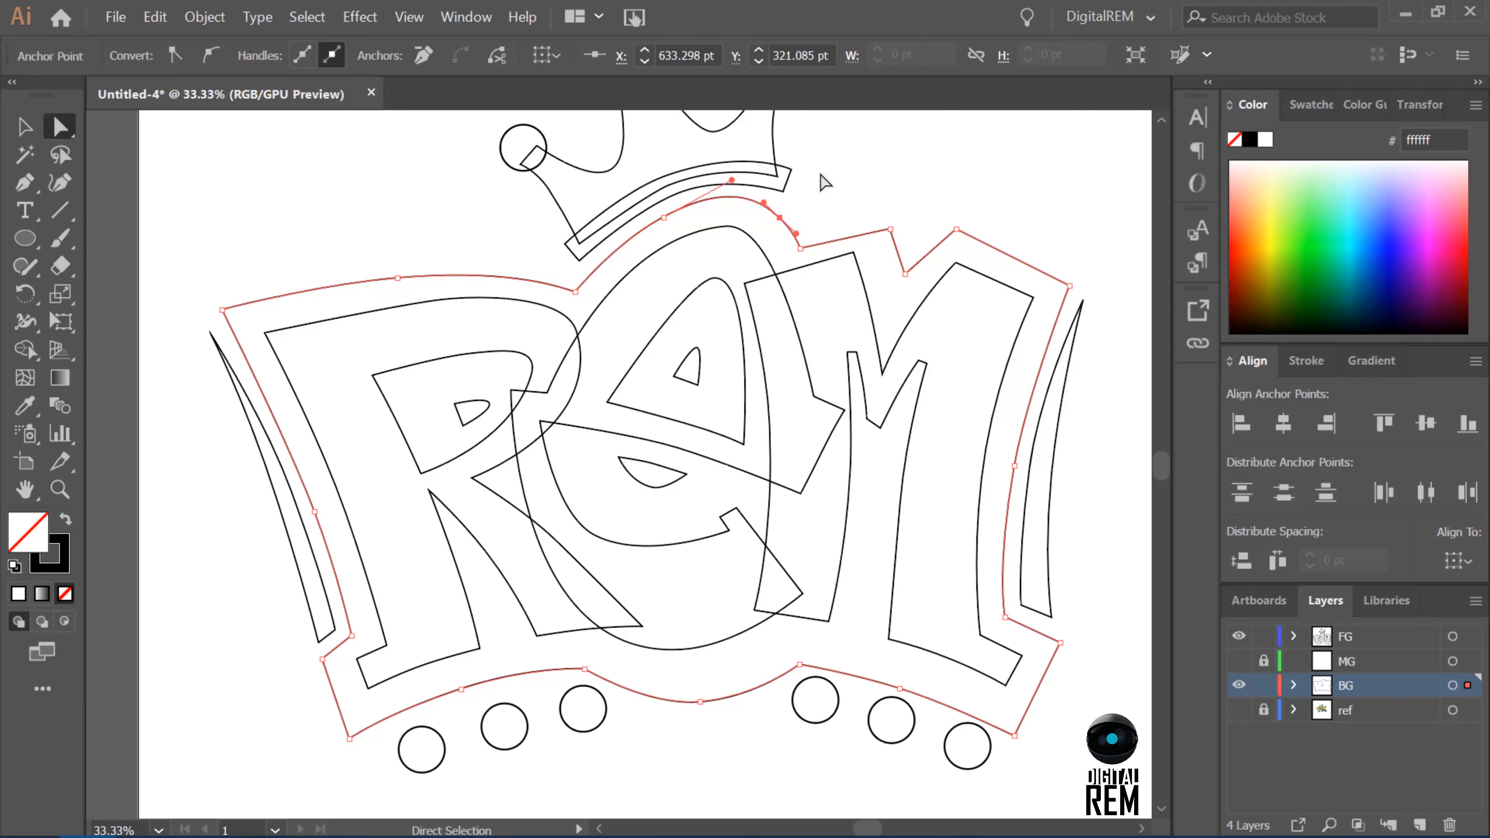
{"action": "left_click", "coordinate": [800, 248]}
{"action": "left_click_drag", "start_coordinate": [890, 229], "coordinate": [890, 217]}
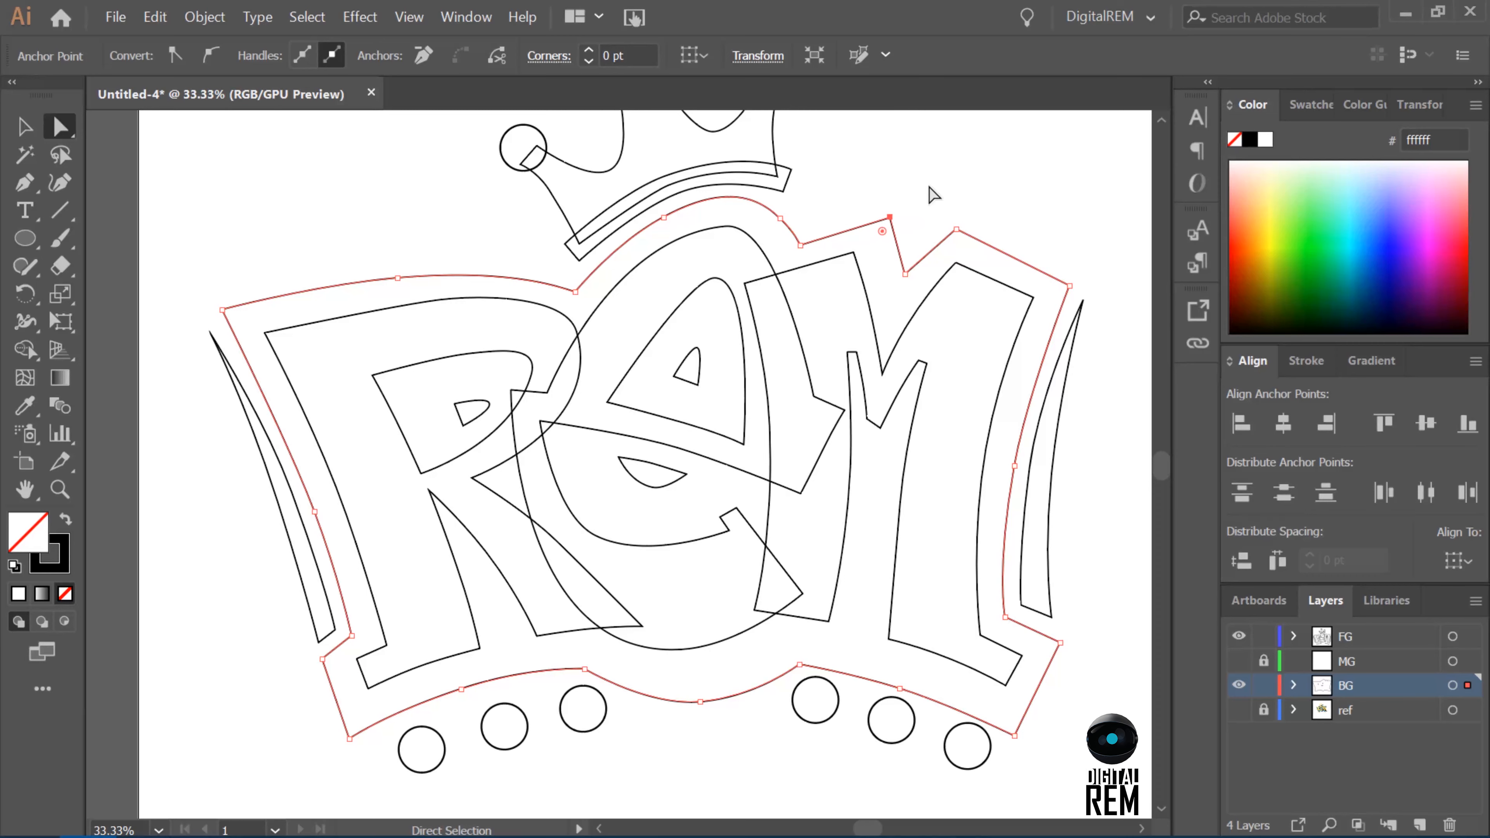
Round the top curve of the E by extending its direction handle, and clear the selection.
{"action": "left_click", "coordinate": [726, 226]}
{"action": "left_click", "coordinate": [780, 219]}
{"action": "left_click", "coordinate": [748, 232]}
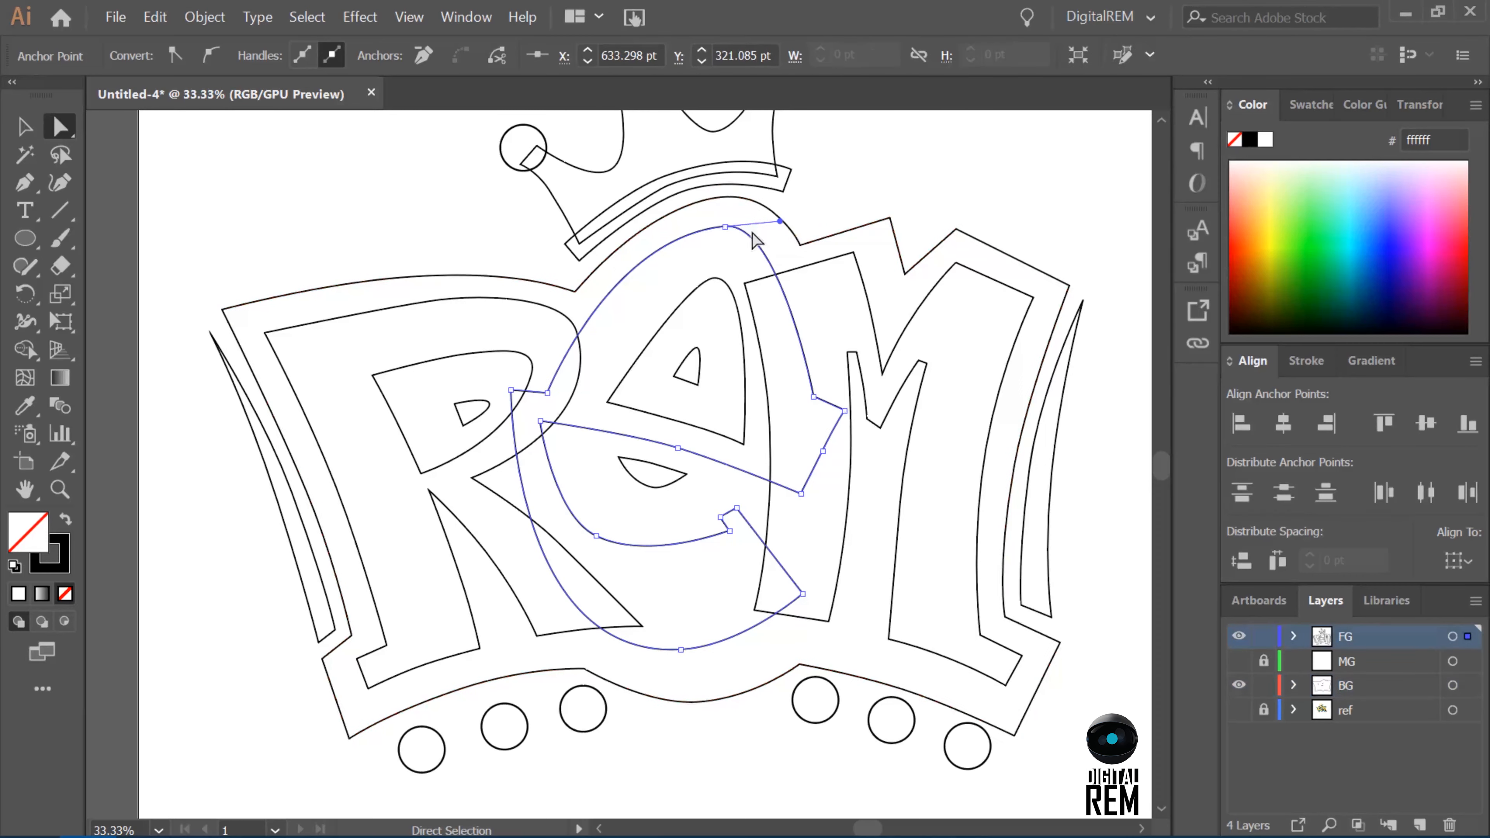
{"action": "left_click_drag", "start_coordinate": [779, 227], "coordinate": [788, 222]}
{"action": "key", "text": "ctrl+minus"}
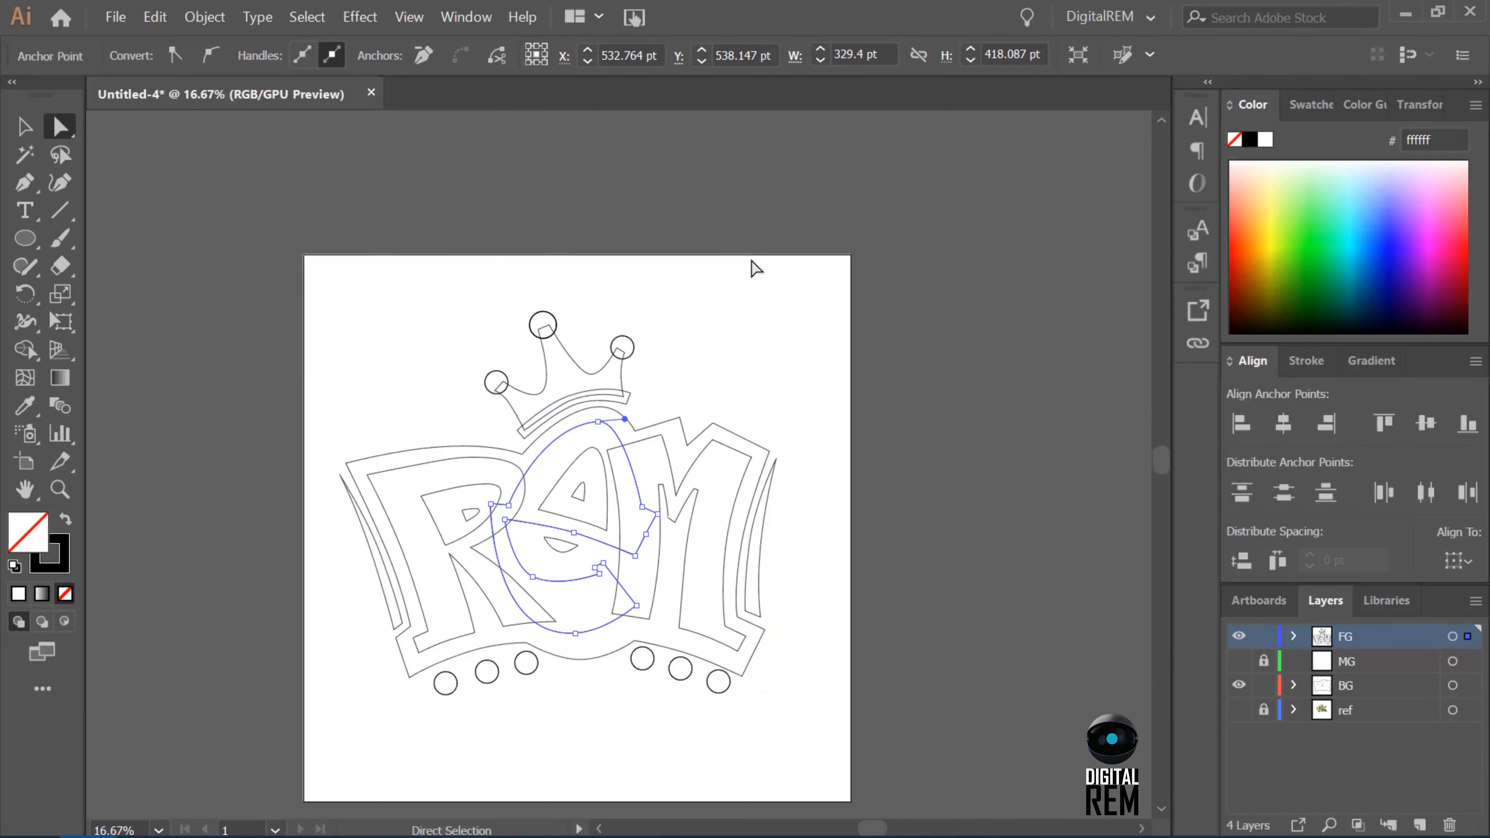
{"action": "left_click", "coordinate": [964, 466]}
Save the document to the Desktop as REMTag.ai in Adobe Illustrator format.
{"action": "key", "text": "ctrl+s"}
{"action": "scroll", "coordinate": [176, 188], "scroll_direction": "up", "scroll_amount": 1}
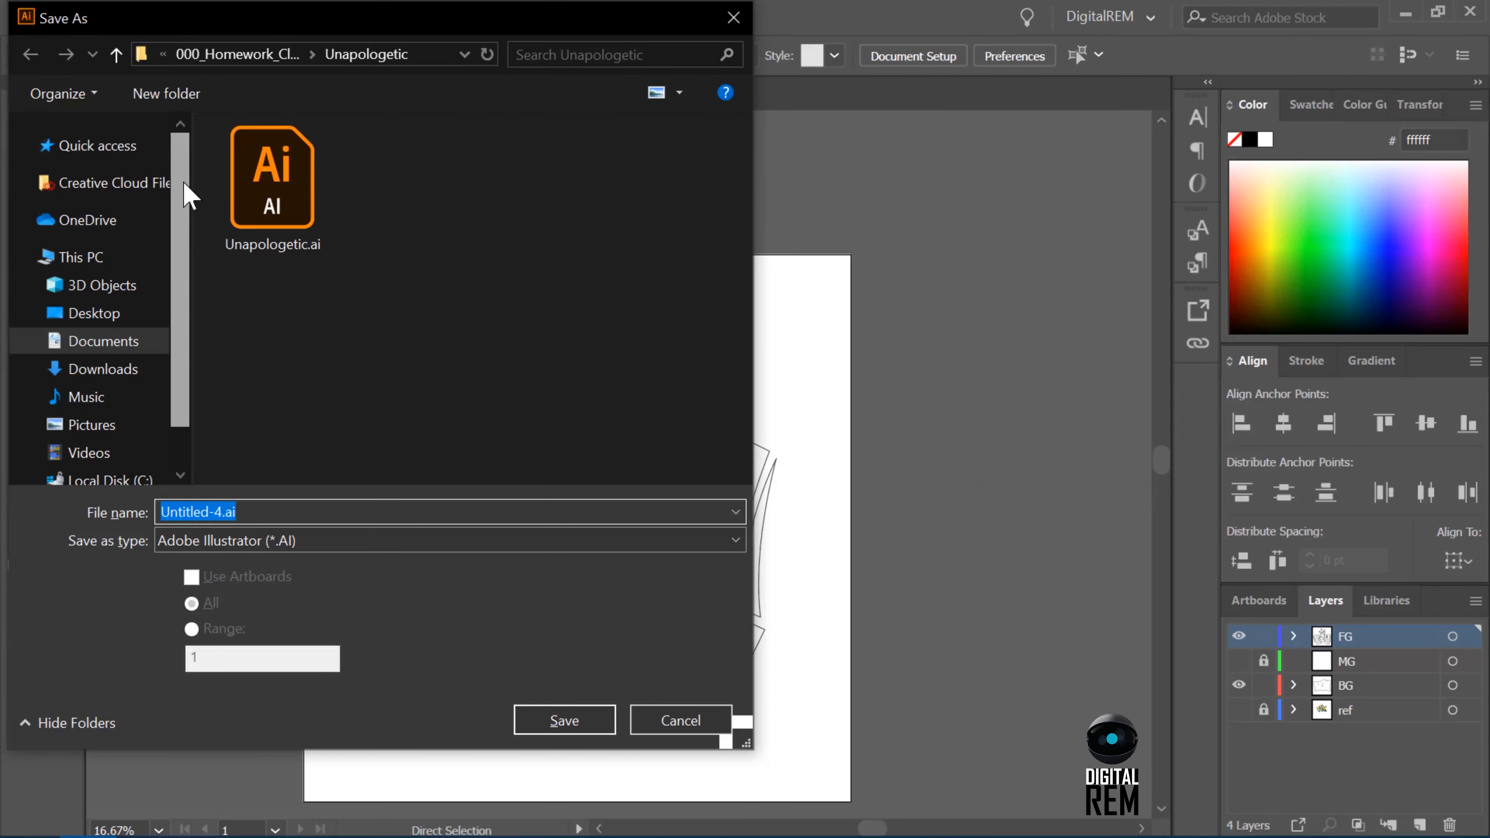
{"action": "left_click", "coordinate": [94, 313]}
{"action": "type", "text": "REMTag"}
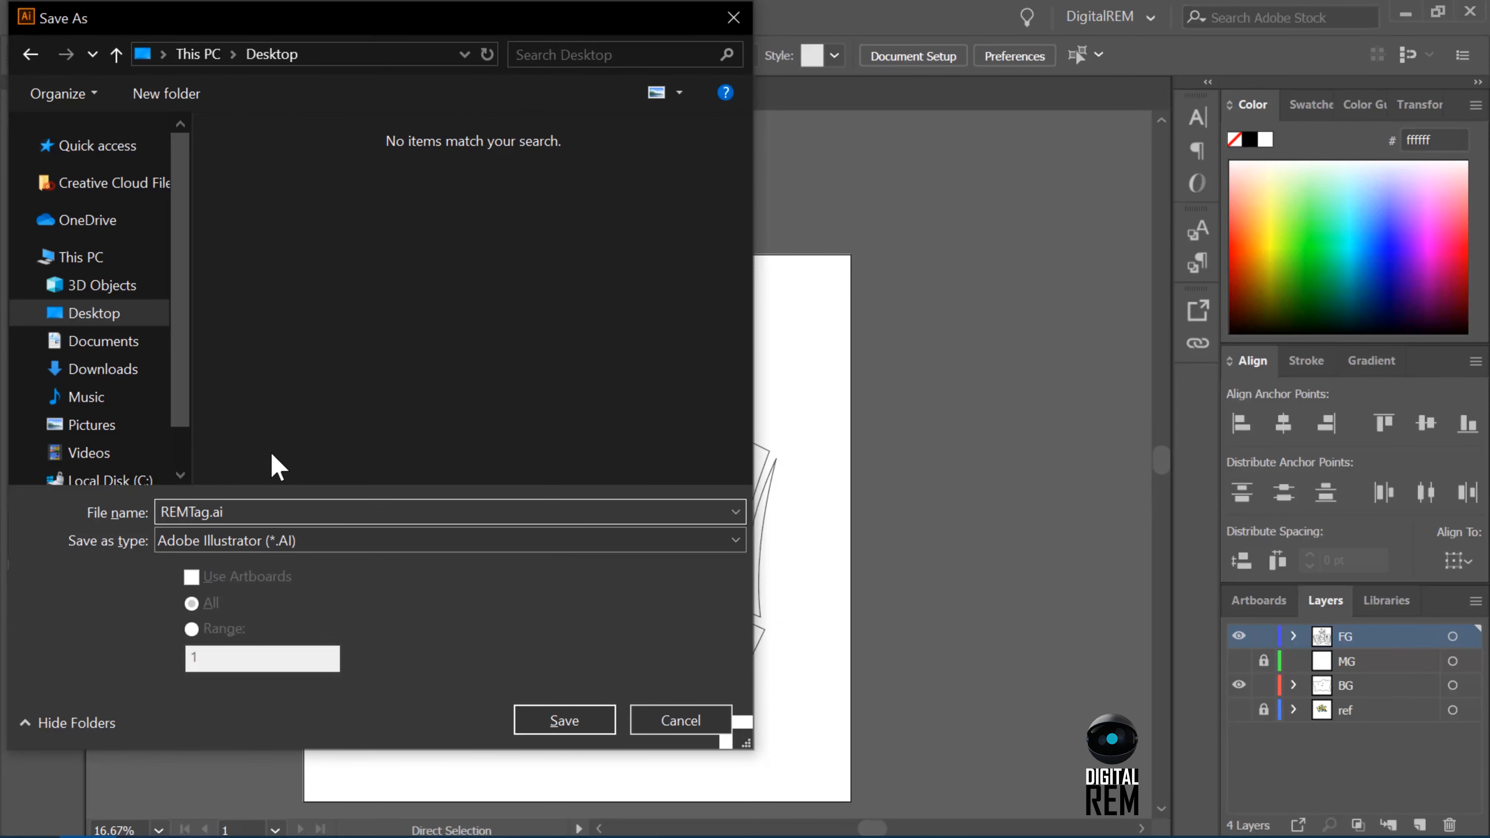
{"action": "key", "text": "Return"}
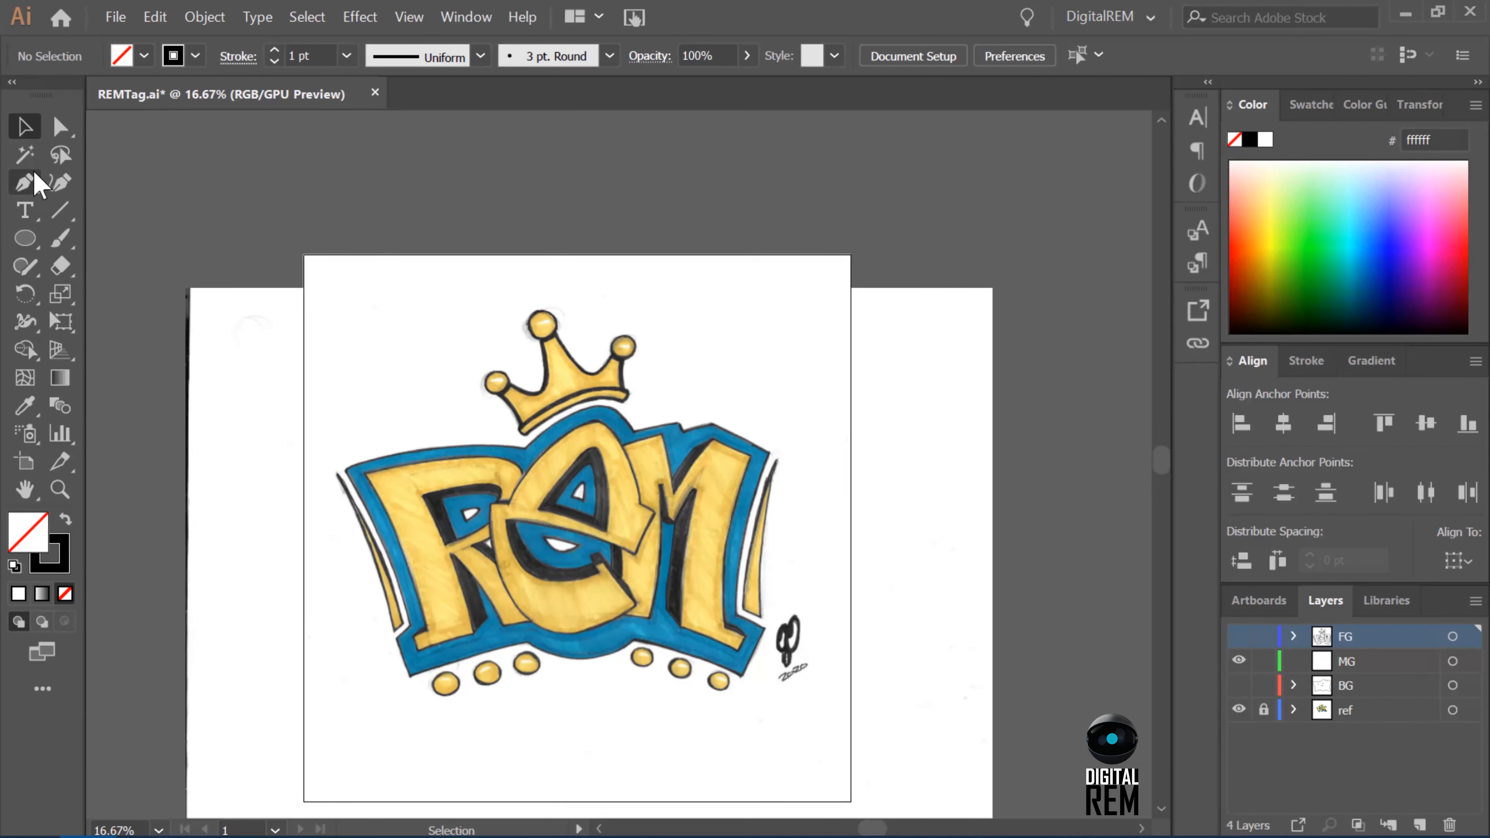
Choose the Pen tool and the MG layer, show the FG and BG layers over the reference, and lock MG.
{"action": "left_click", "coordinate": [24, 183]}
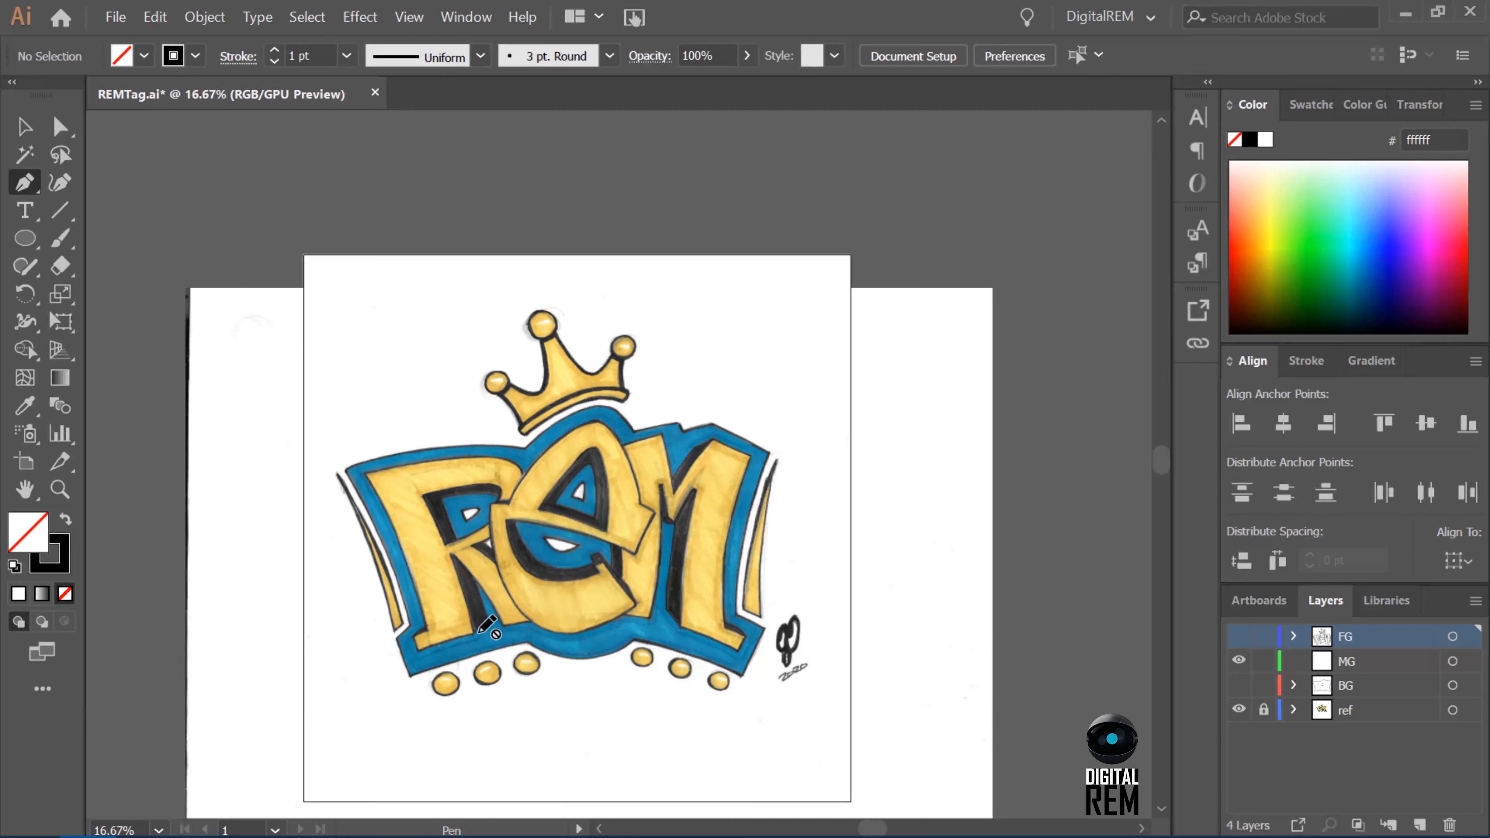
{"action": "left_click", "coordinate": [1355, 662]}
{"action": "left_click", "coordinate": [1239, 638]}
{"action": "left_click", "coordinate": [1238, 685]}
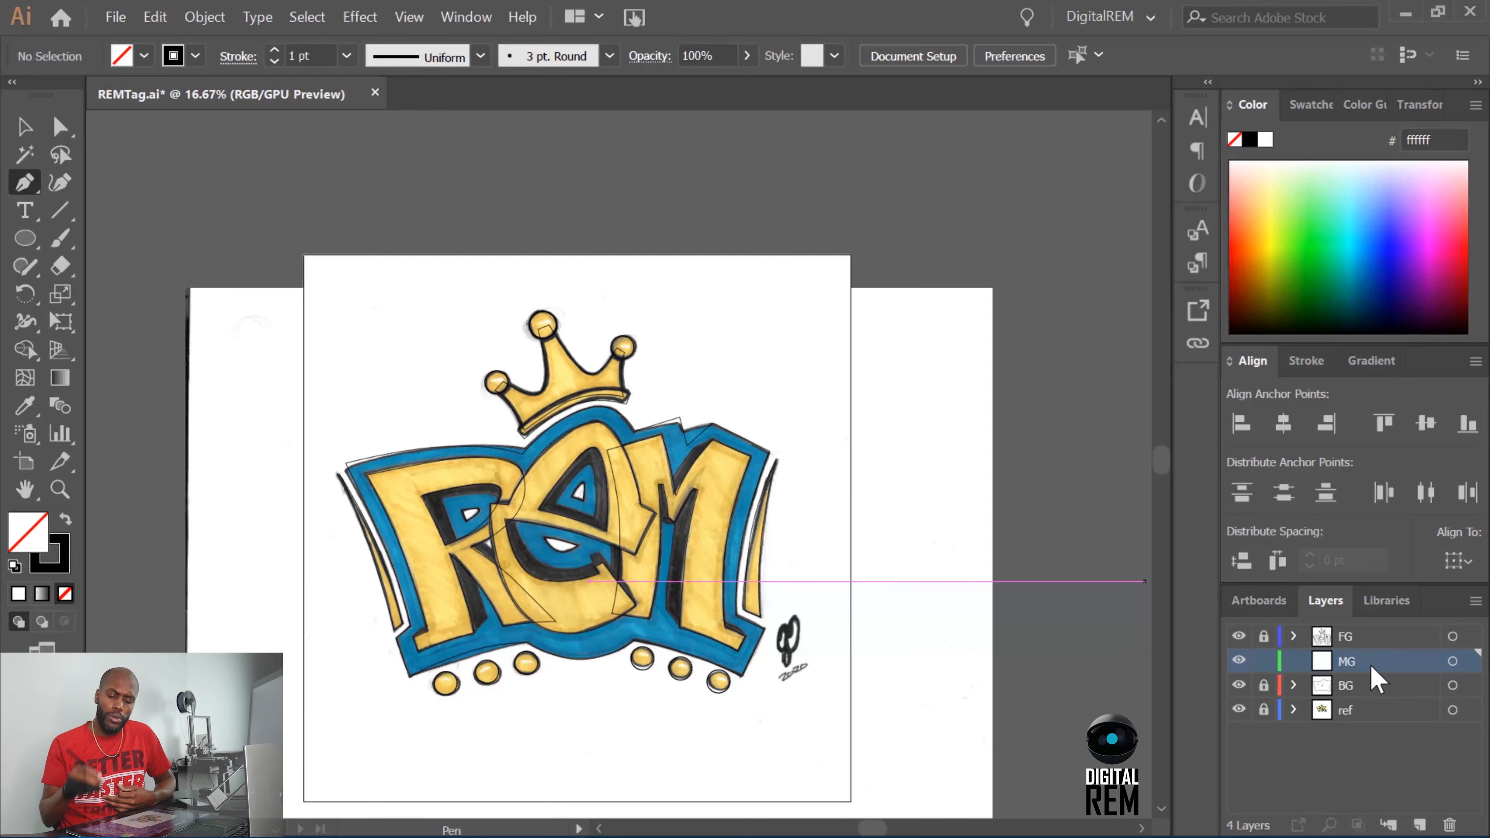
{"action": "left_click", "coordinate": [1264, 660]}
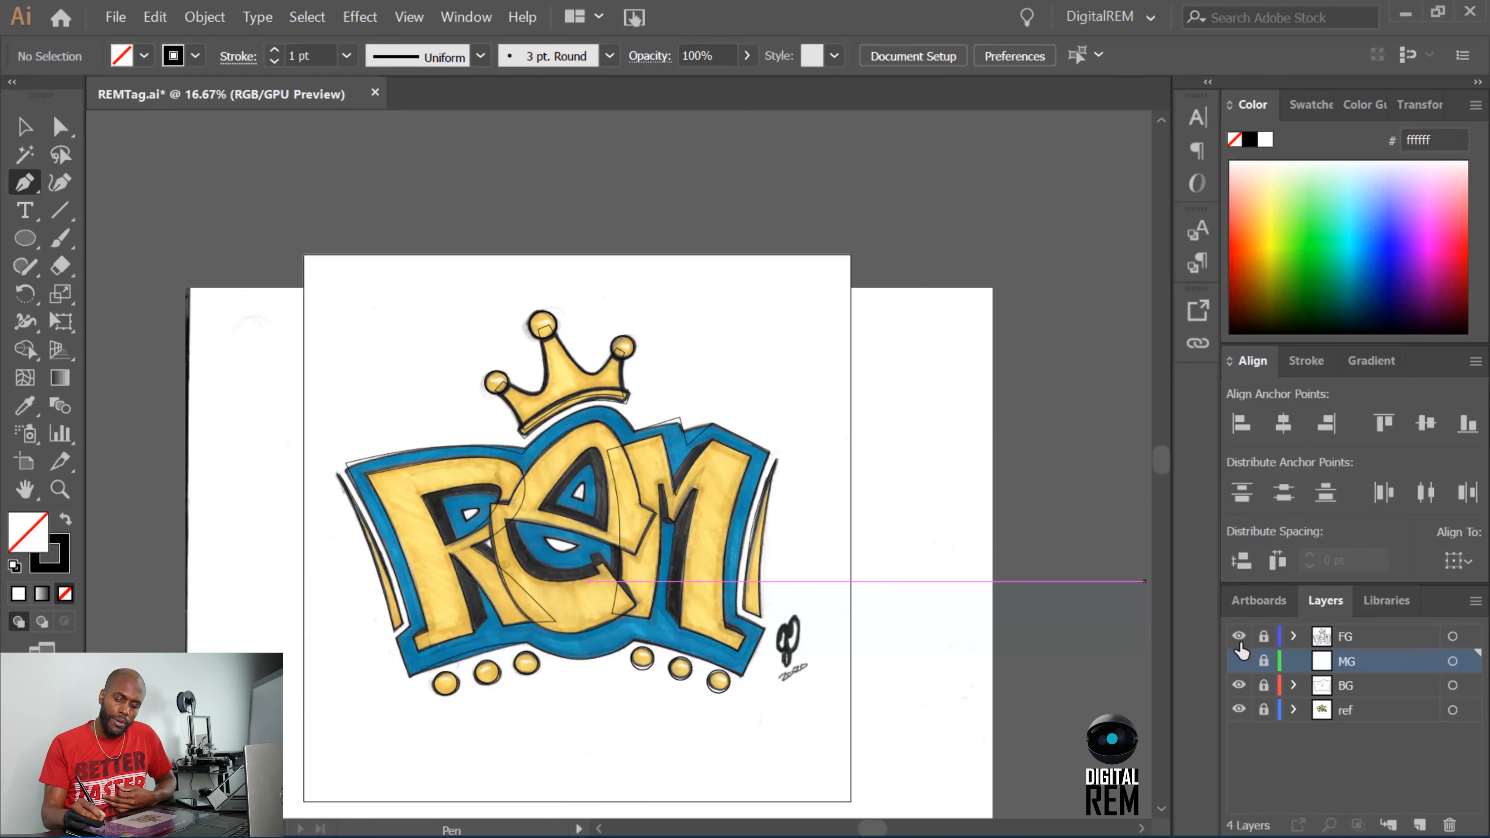
Unlock the FG layer, keep it visible, and select all of its artwork.
{"action": "left_click", "coordinate": [1239, 641]}
{"action": "left_click", "coordinate": [1264, 636]}
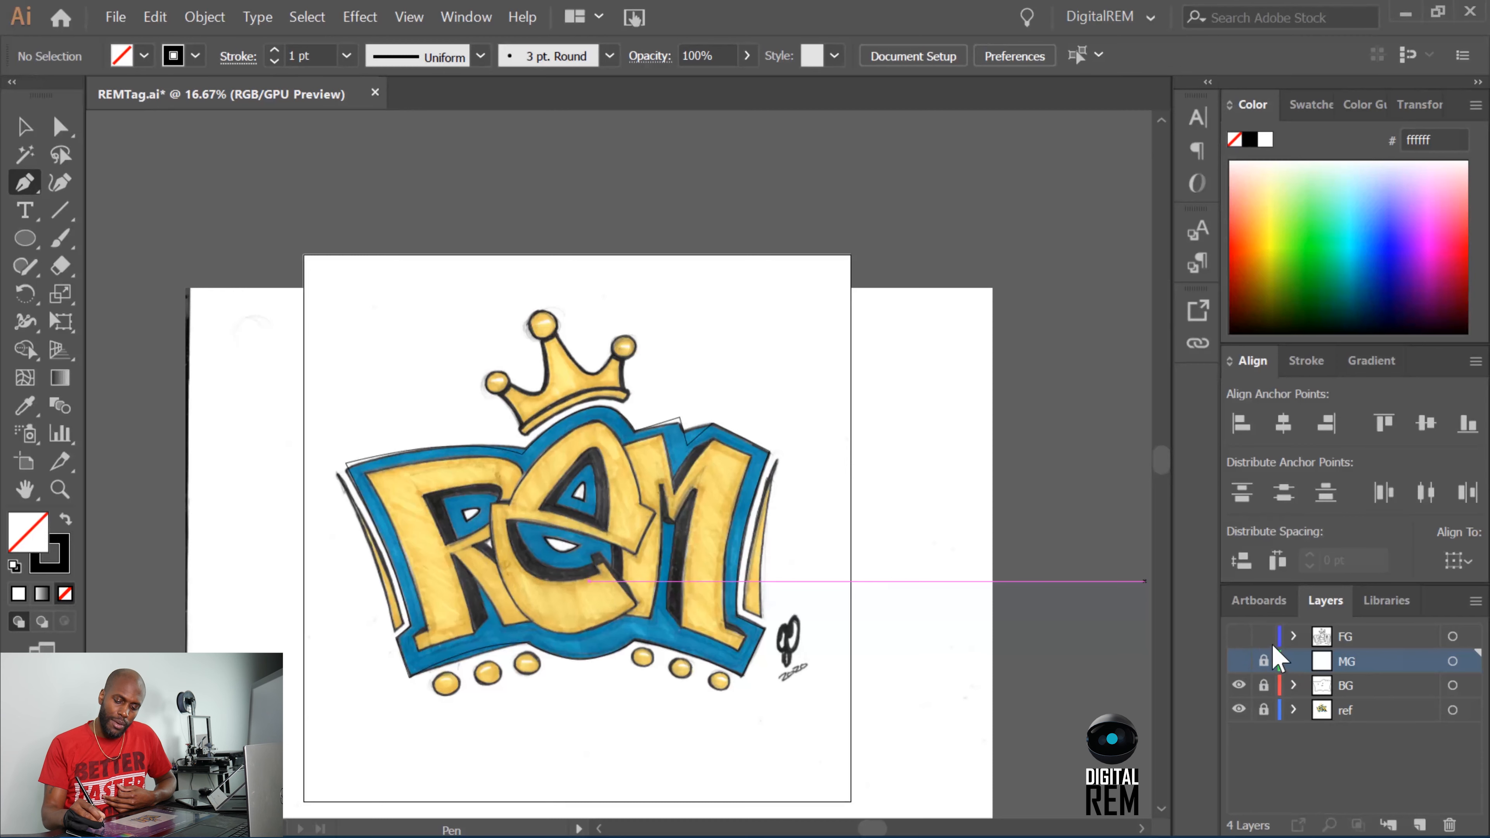
{"action": "left_click", "coordinate": [1239, 638]}
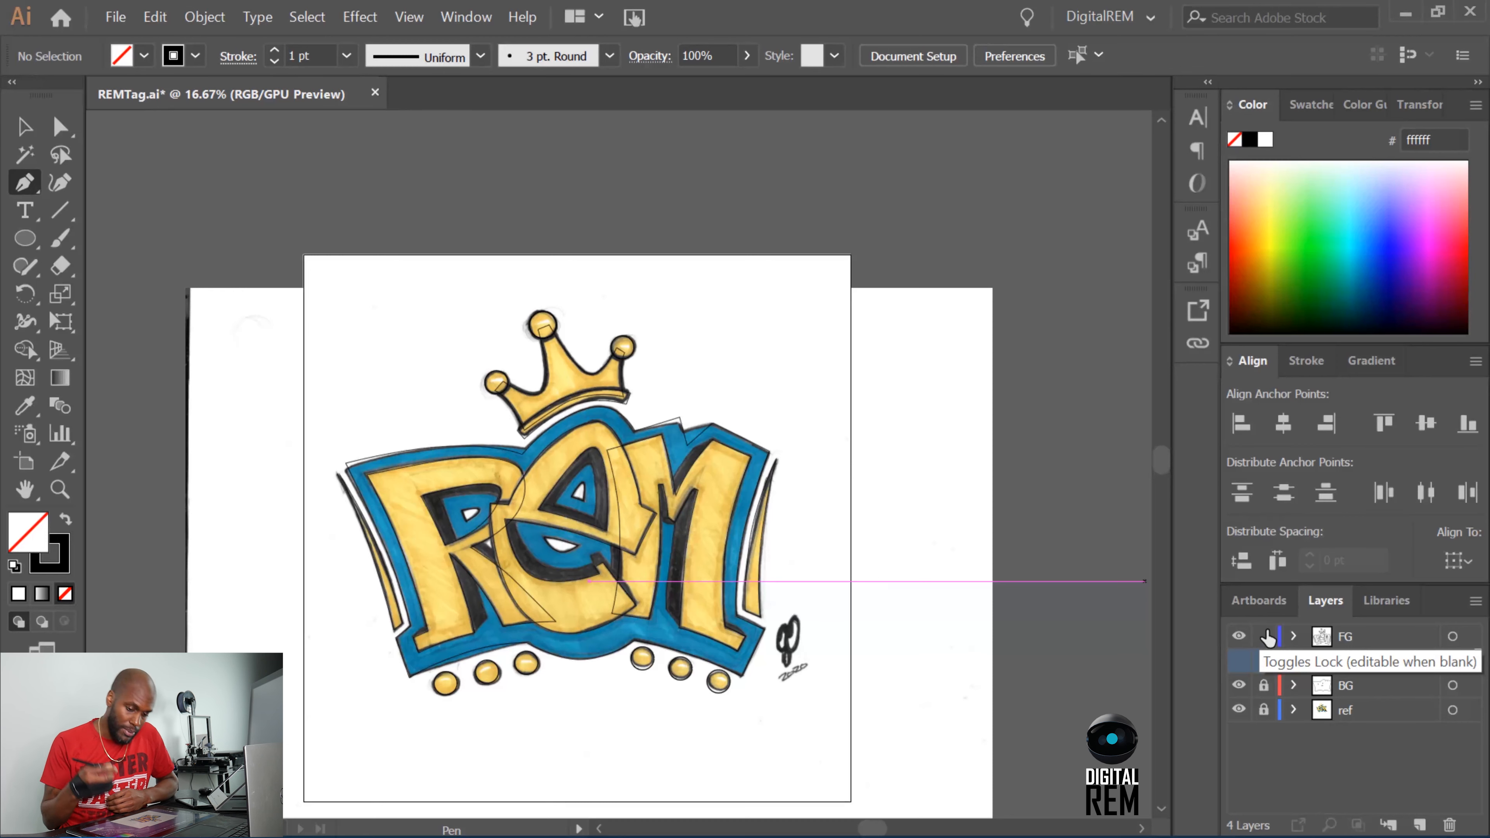
{"action": "left_click", "coordinate": [1364, 640]}
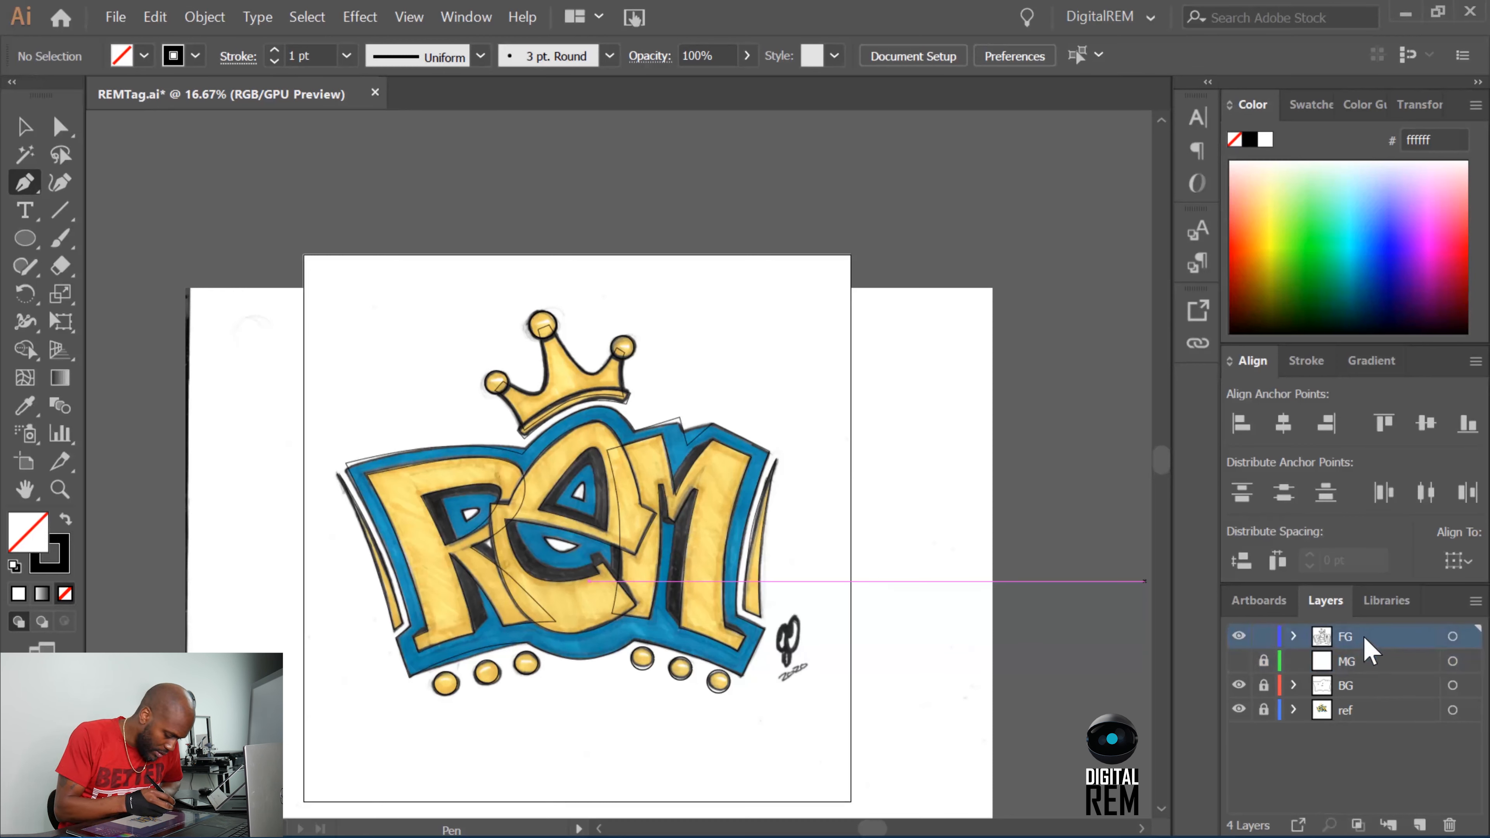
{"action": "left_click", "coordinate": [1451, 638]}
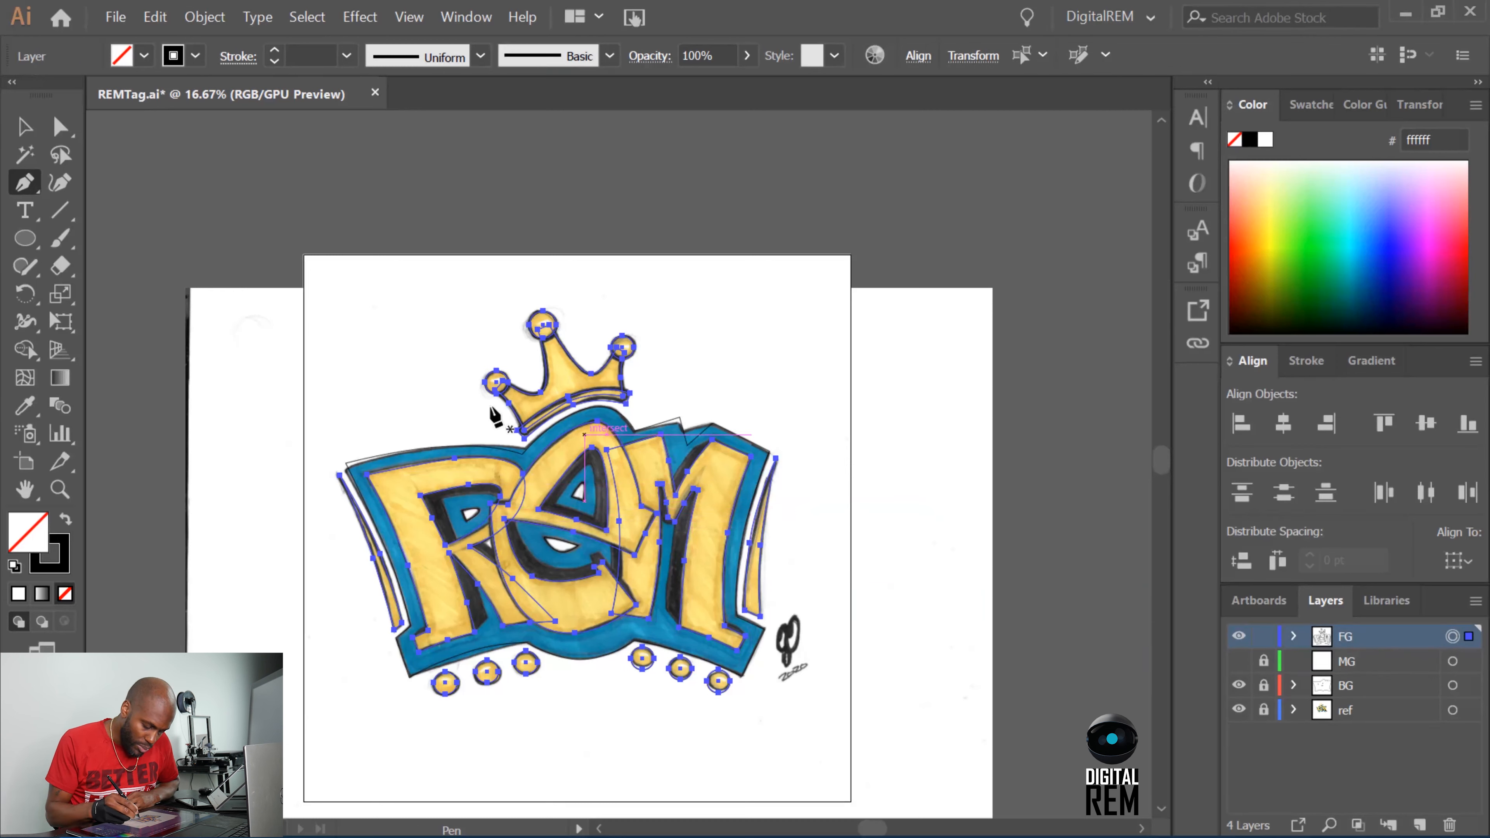
Isolate the M outline and set its Shape Builder fill to light orange R=251 G=176 B=59.
{"action": "left_click", "coordinate": [24, 126]}
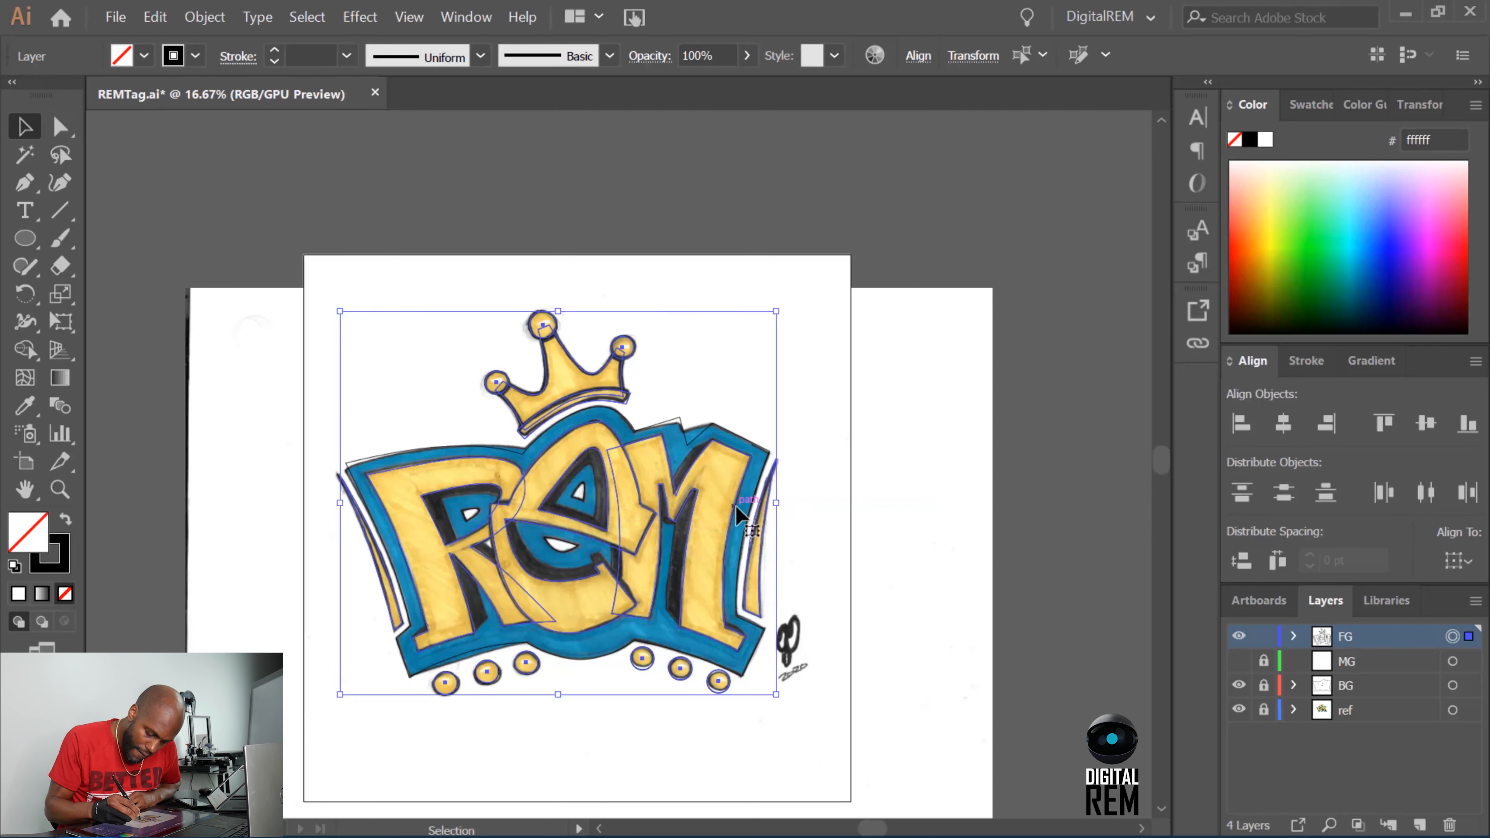
{"action": "double_click", "coordinate": [742, 516]}
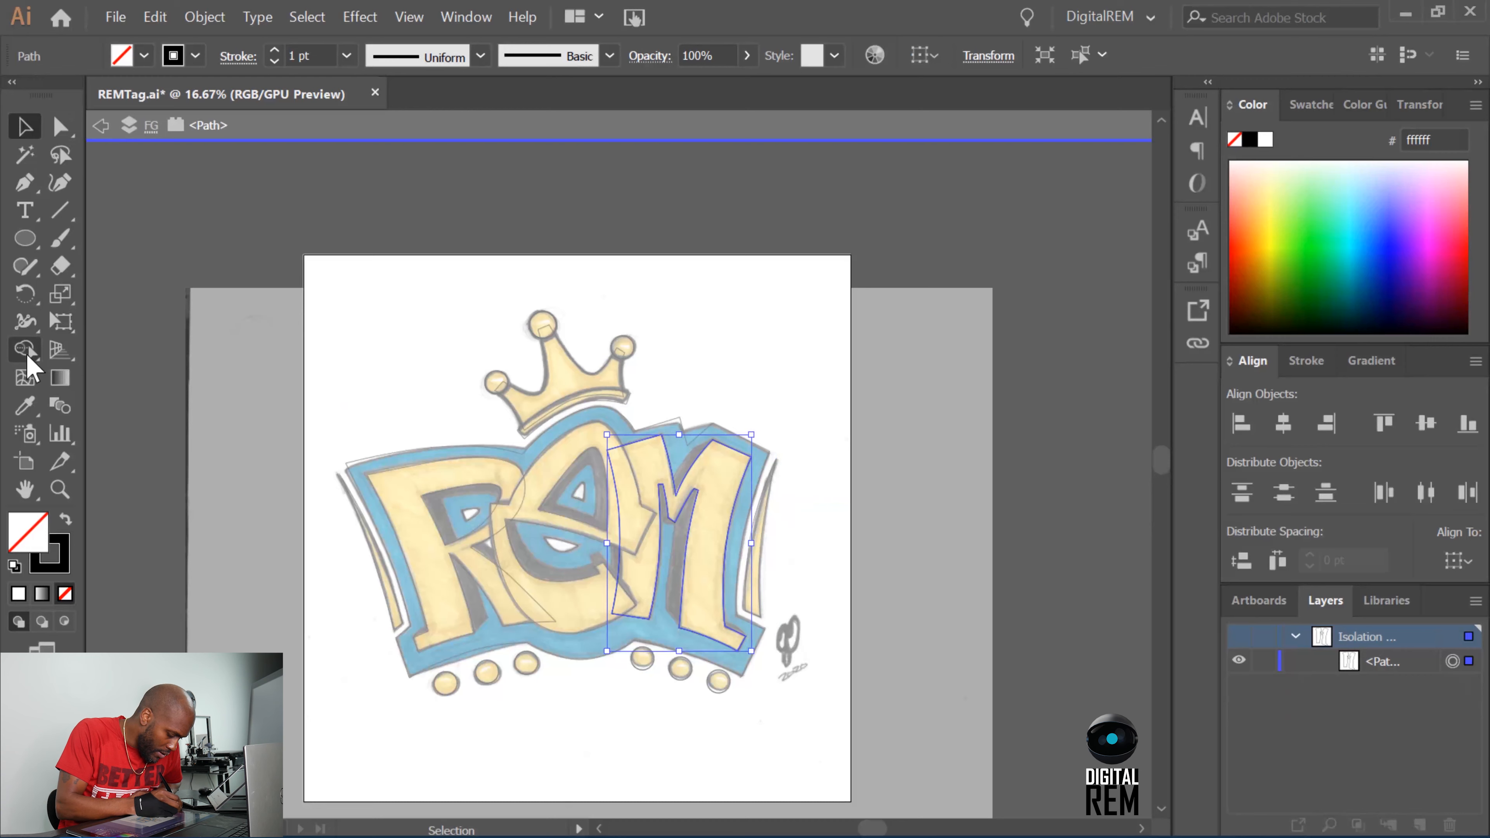
{"action": "left_click", "coordinate": [30, 349]}
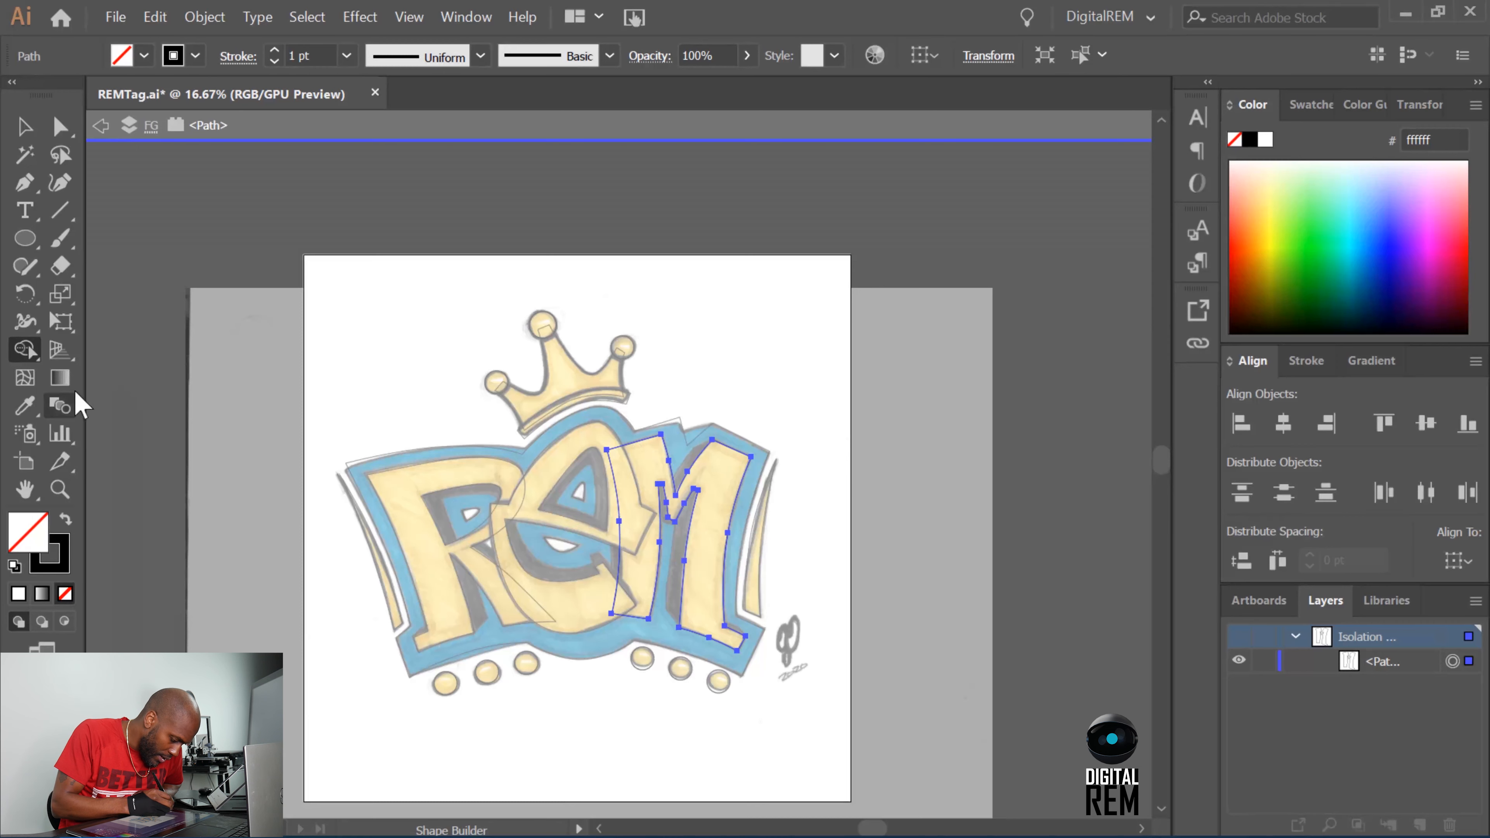
{"action": "left_click", "coordinate": [122, 56]}
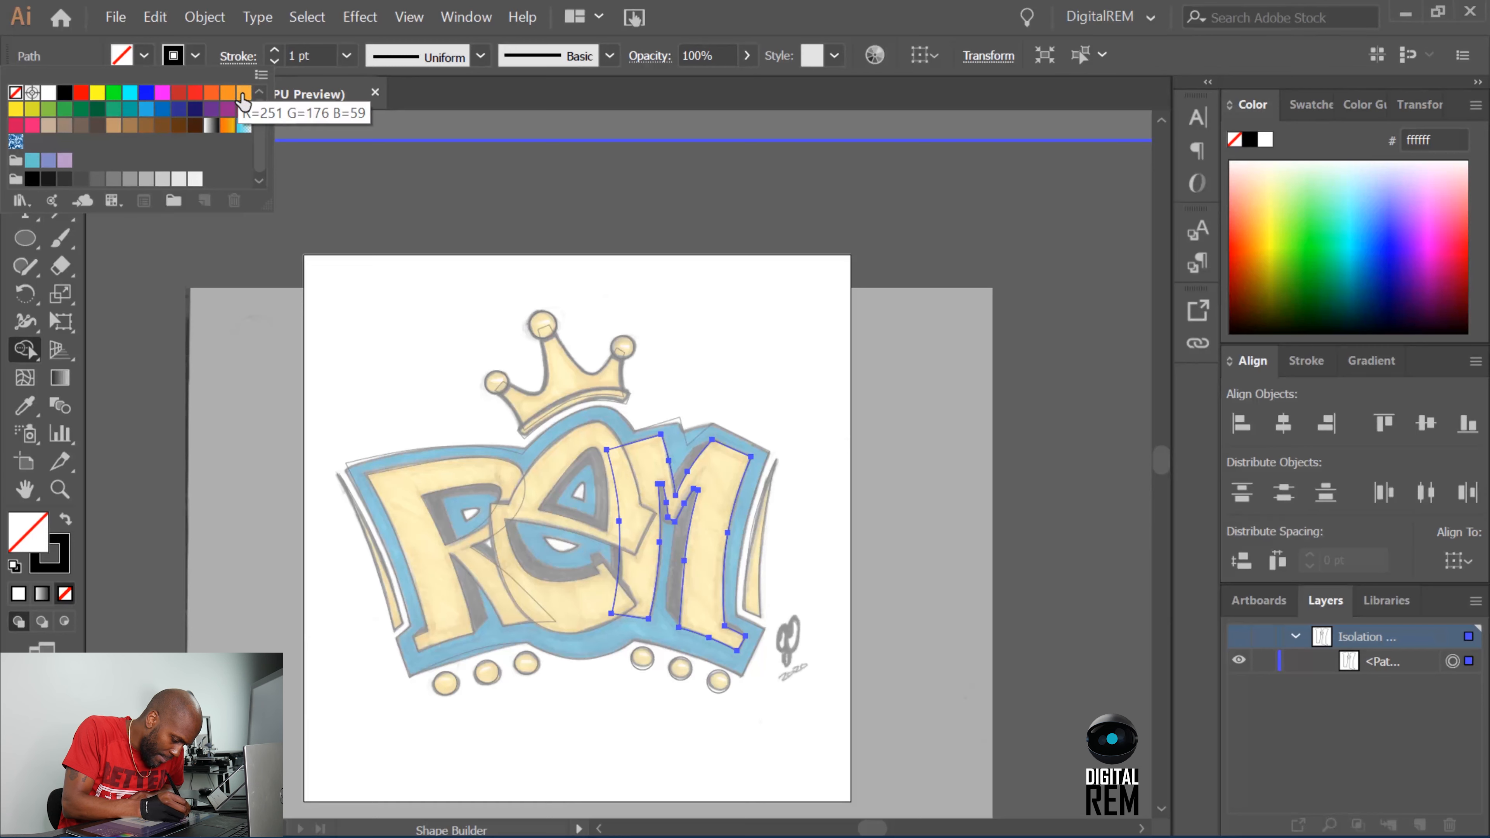
{"action": "left_click", "coordinate": [243, 94]}
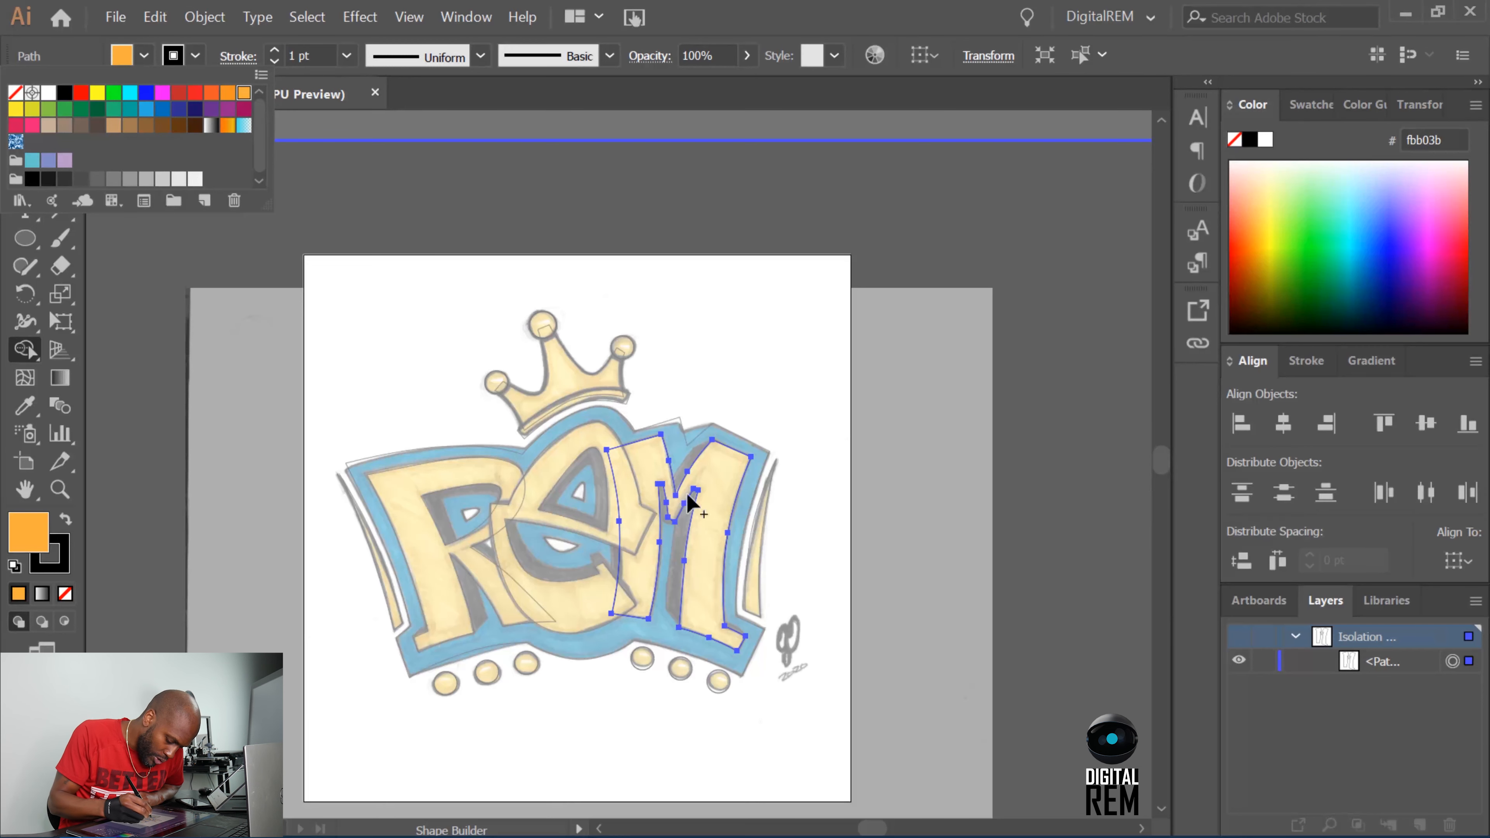
{"action": "left_click", "coordinate": [707, 525]}
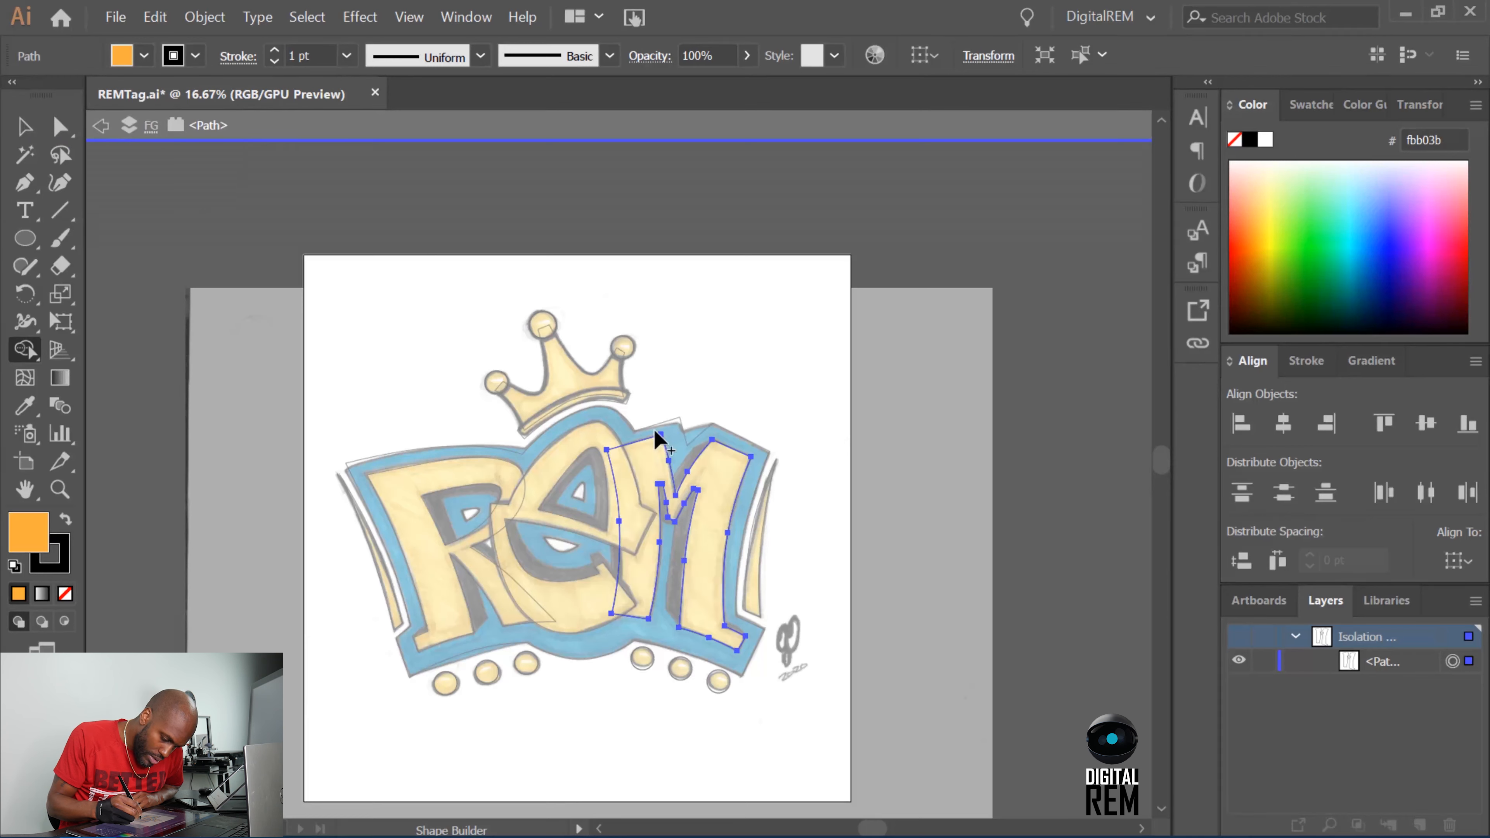
Remove the stroke, fill the M with the Shape Builder, and leave isolation mode.
{"action": "left_click", "coordinate": [182, 60]}
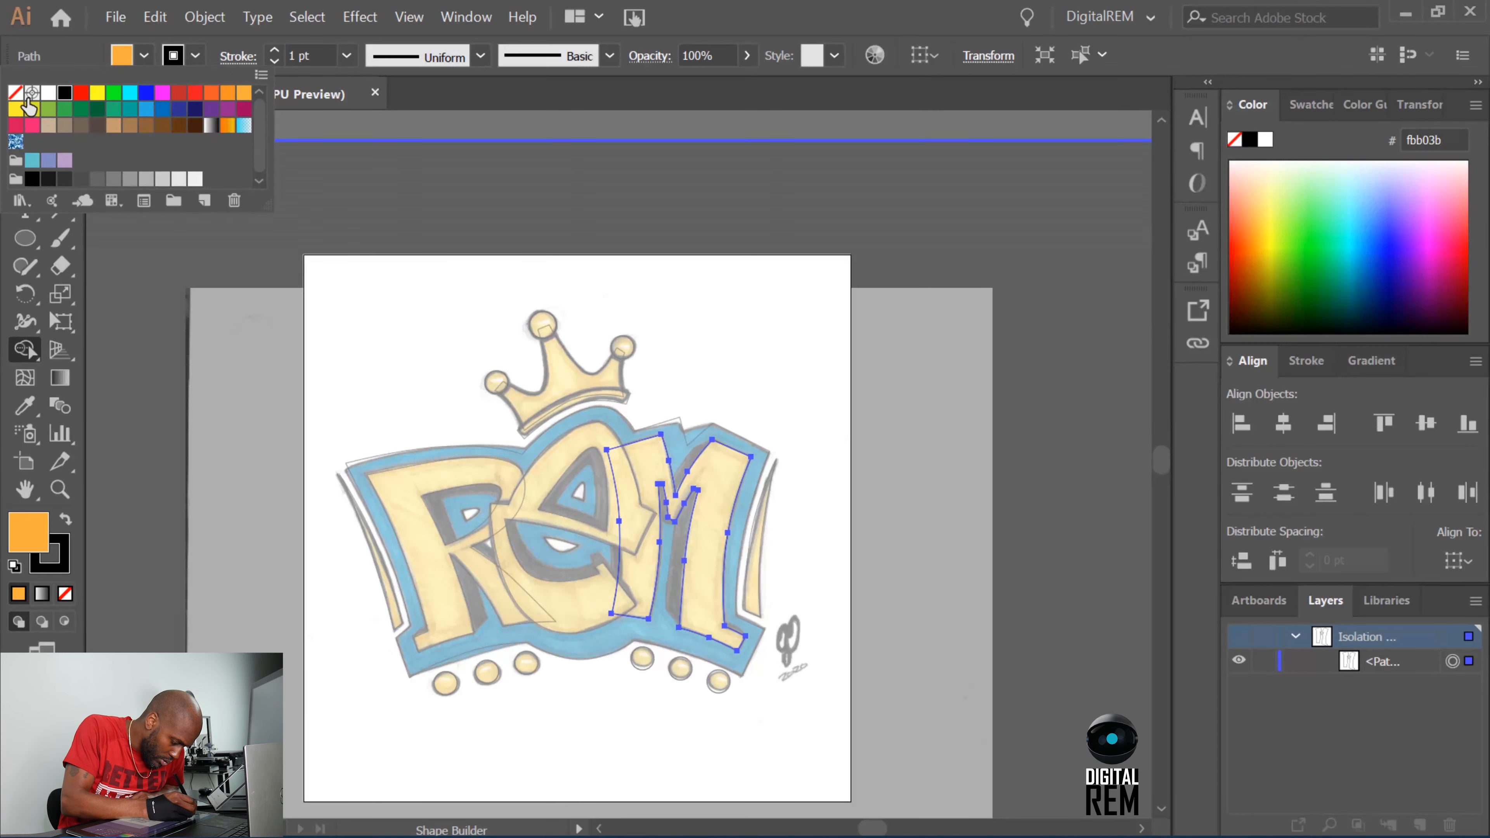
{"action": "left_click", "coordinate": [15, 92]}
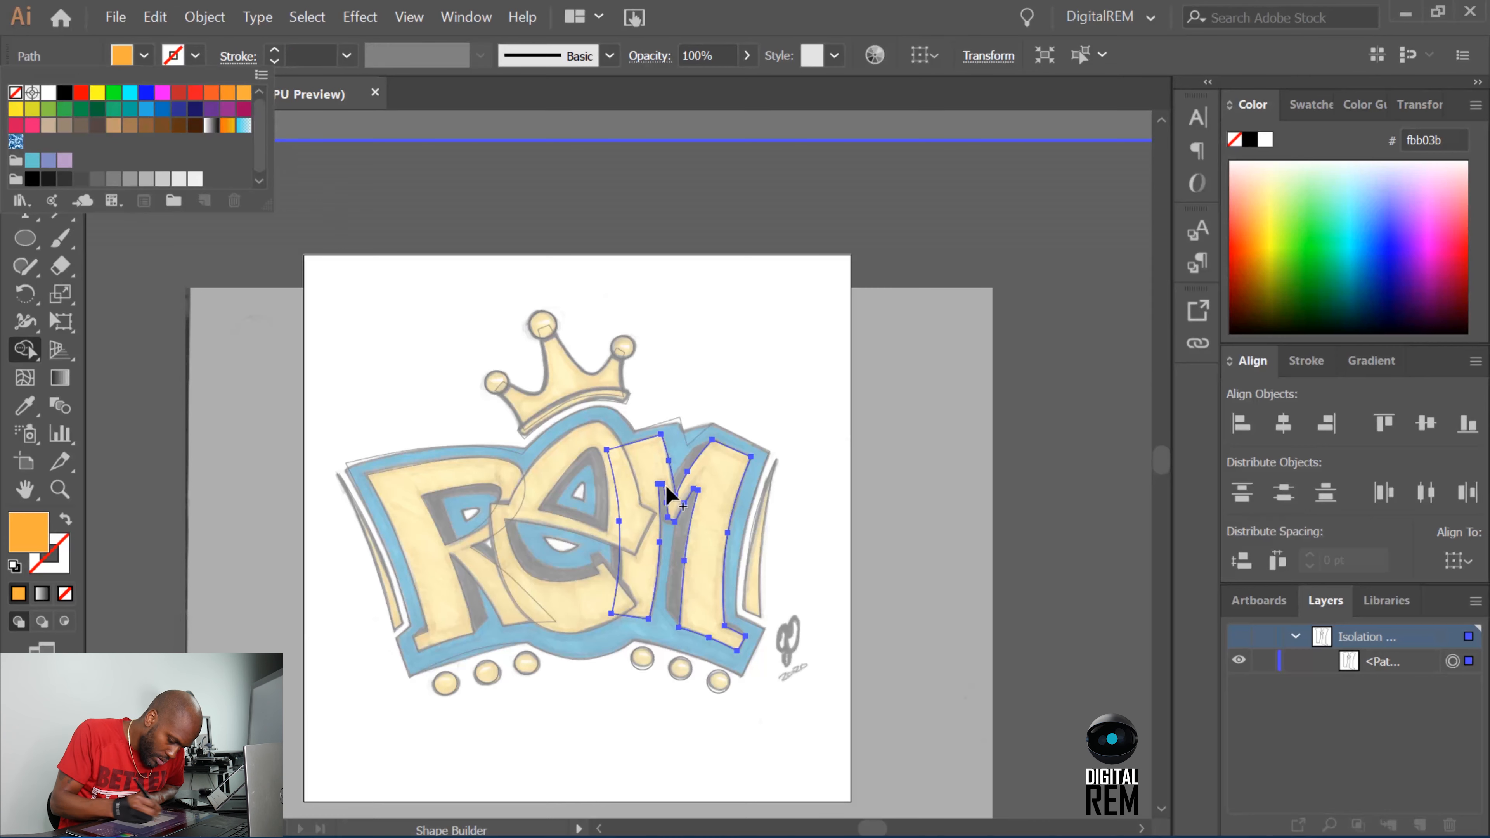
{"action": "left_click", "coordinate": [706, 531]}
{"action": "left_click", "coordinate": [706, 533]}
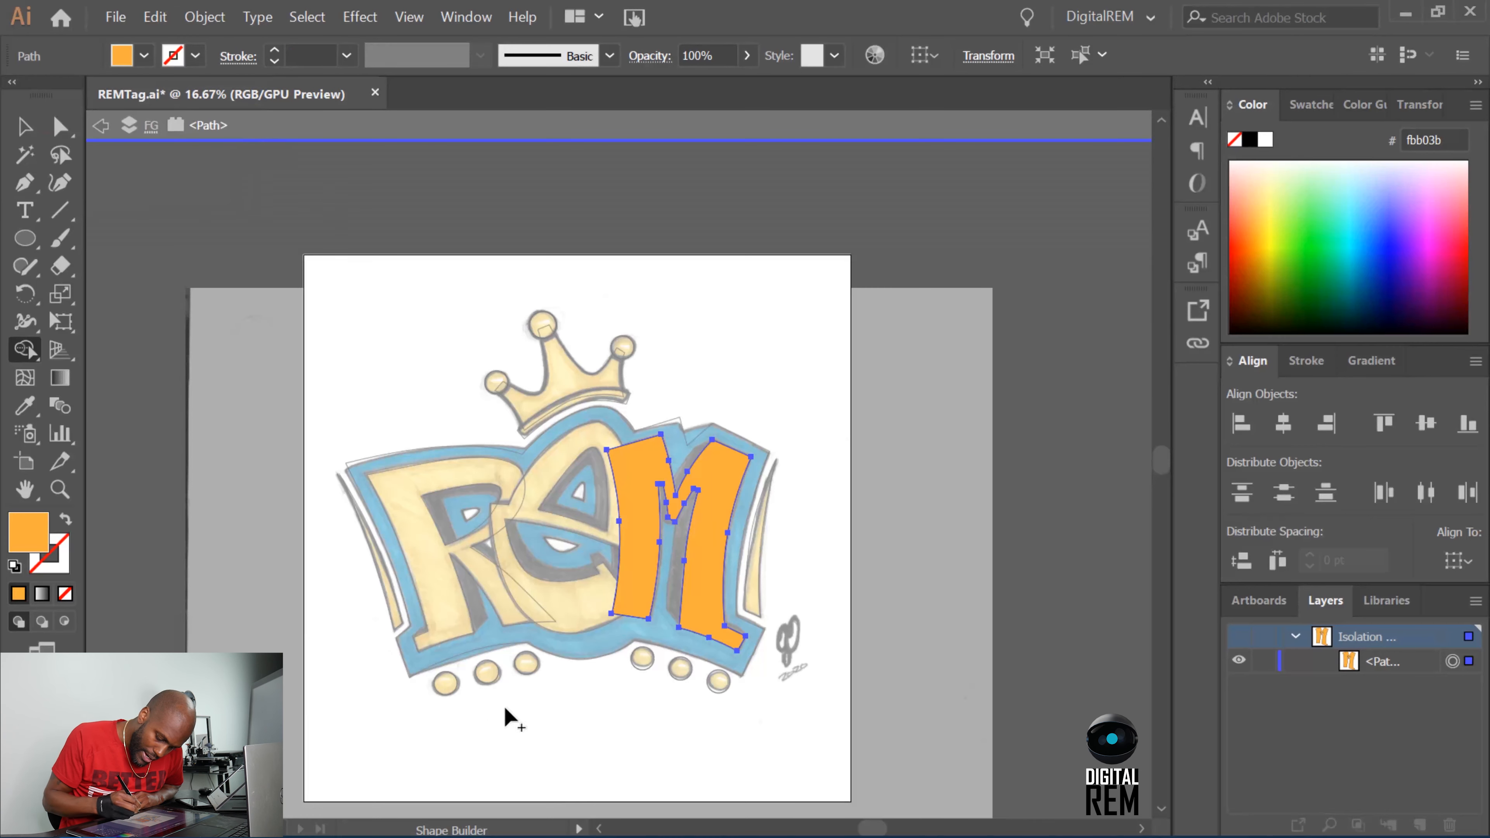
{"action": "left_click", "coordinate": [100, 125]}
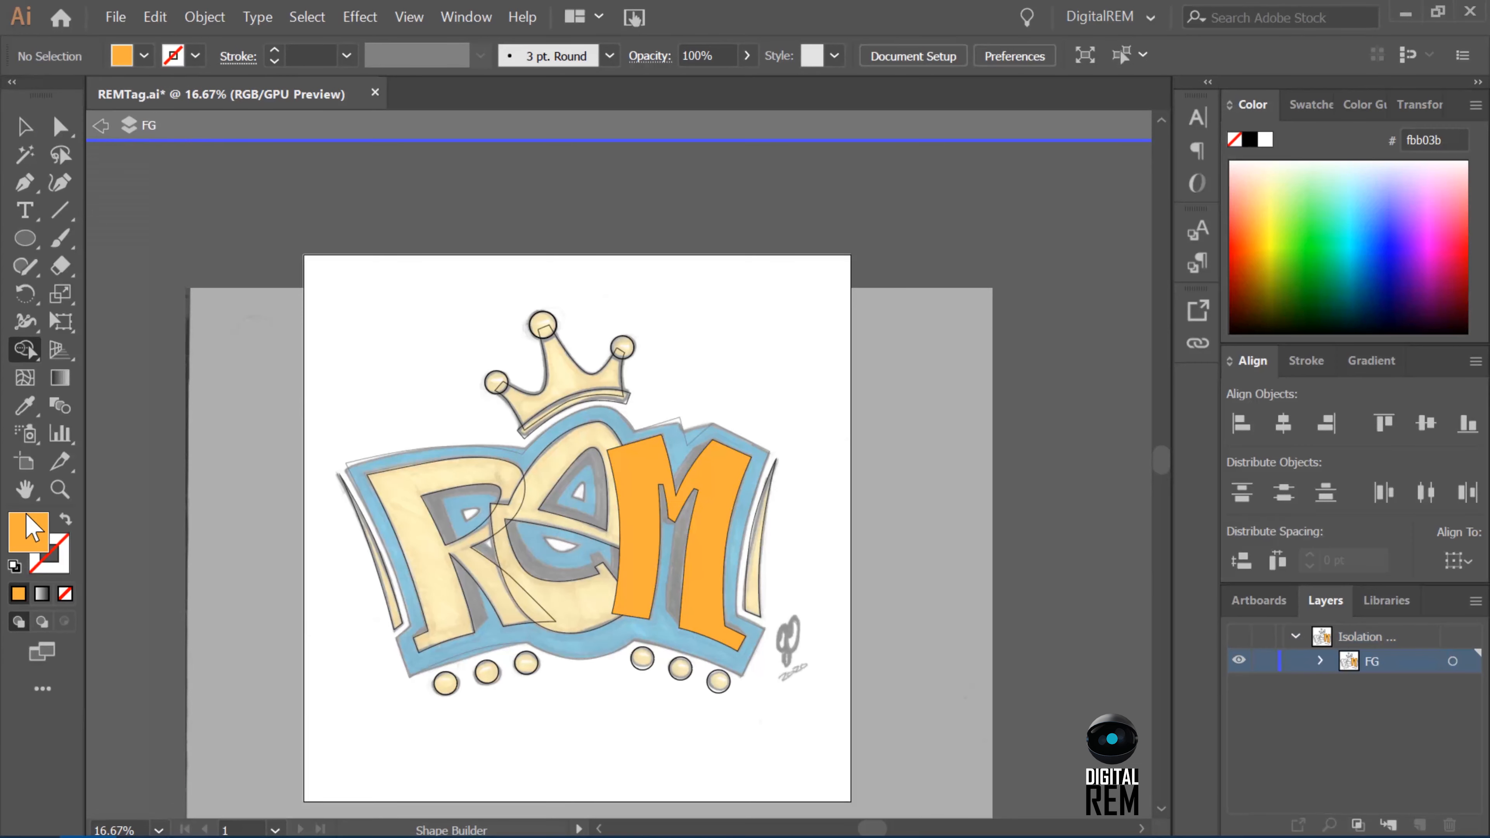
{"action": "double_click", "coordinate": [216, 278]}
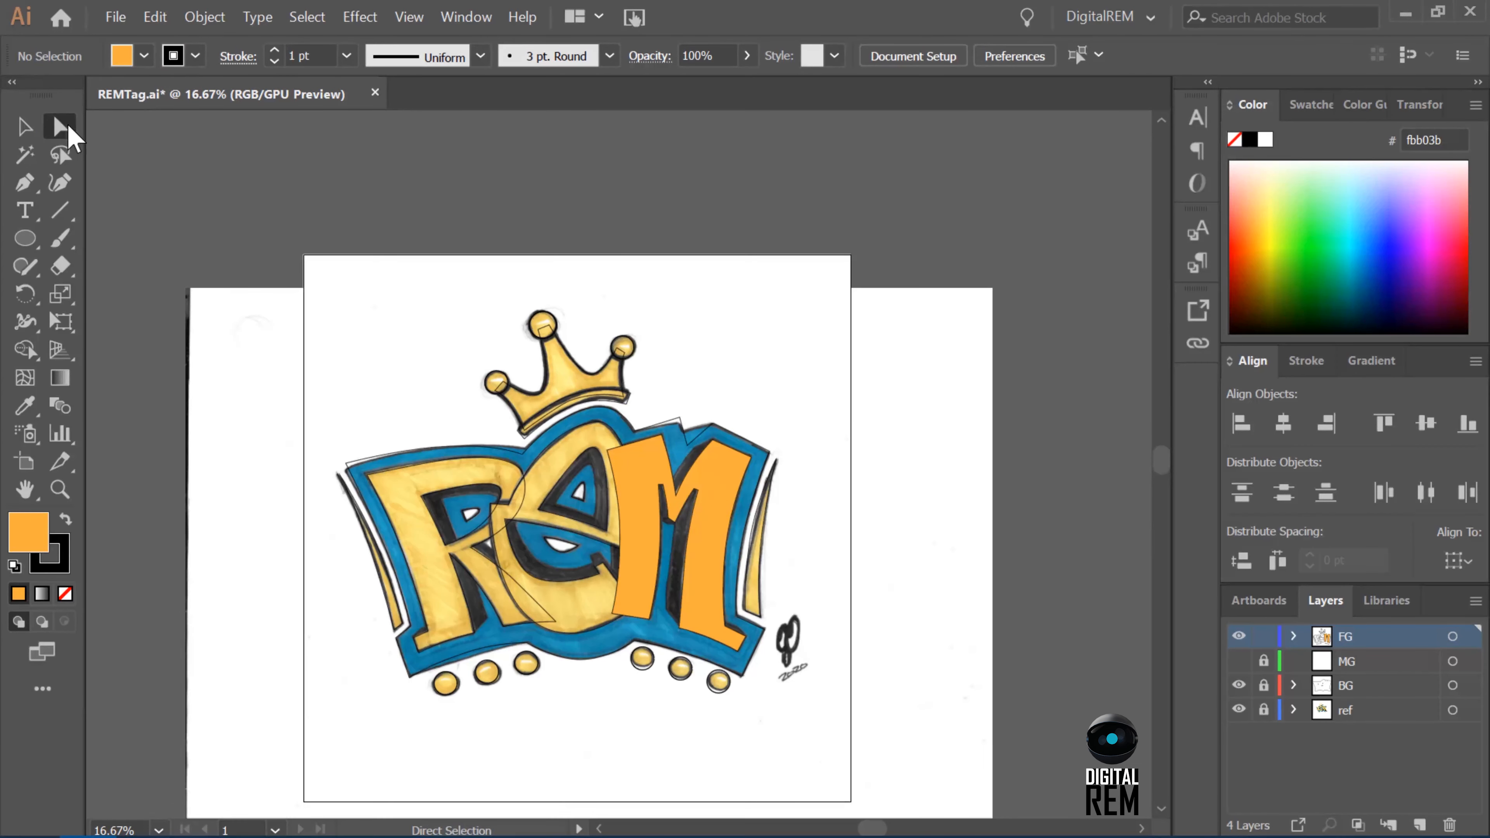
Fill the letter E with orange F7931E and no stroke using the Shape Builder.
{"action": "left_click", "coordinate": [59, 125]}
{"action": "left_click", "coordinate": [596, 455]}
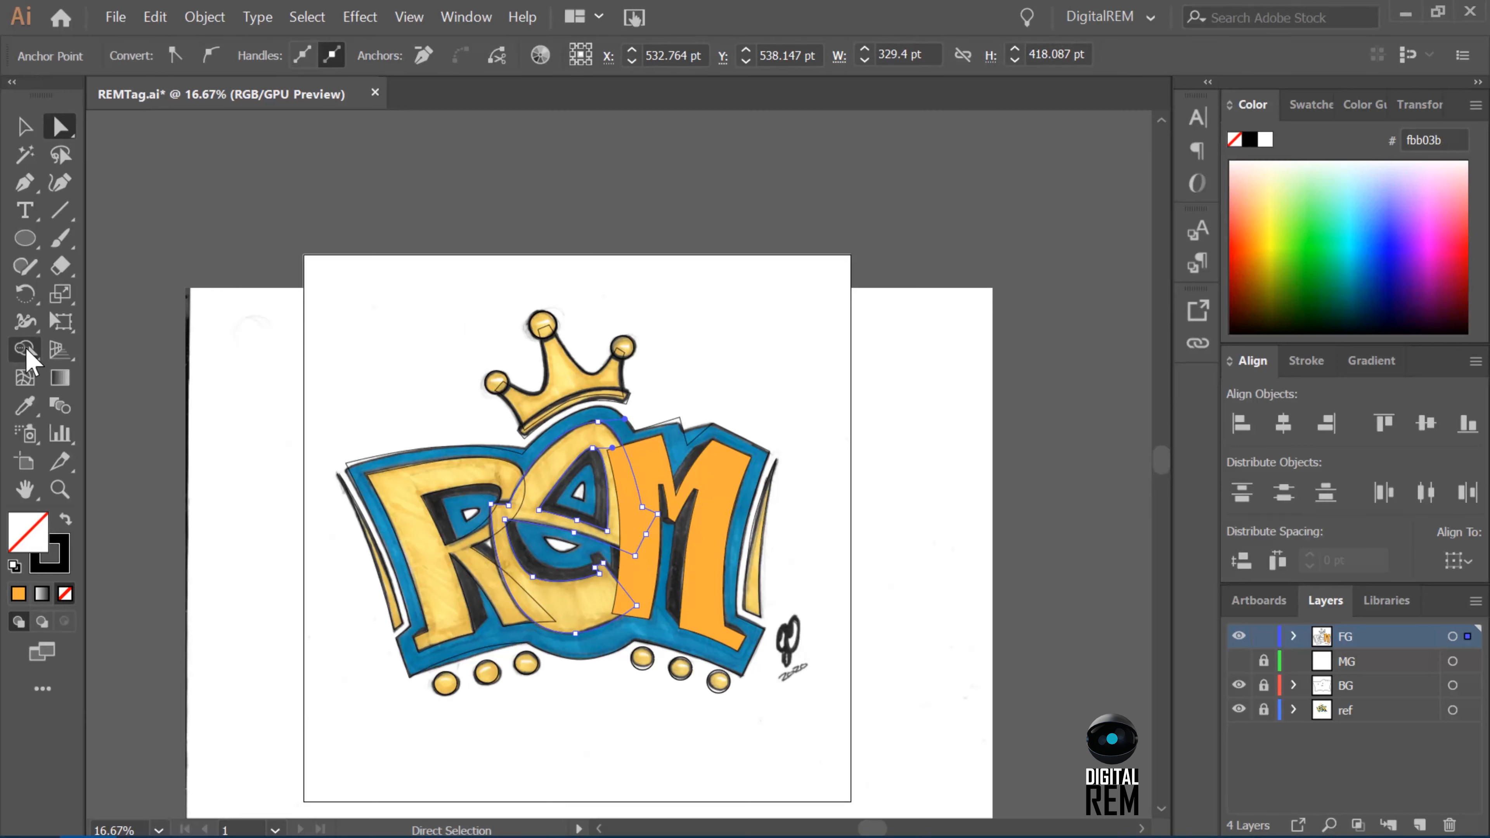
{"action": "left_click", "coordinate": [26, 352]}
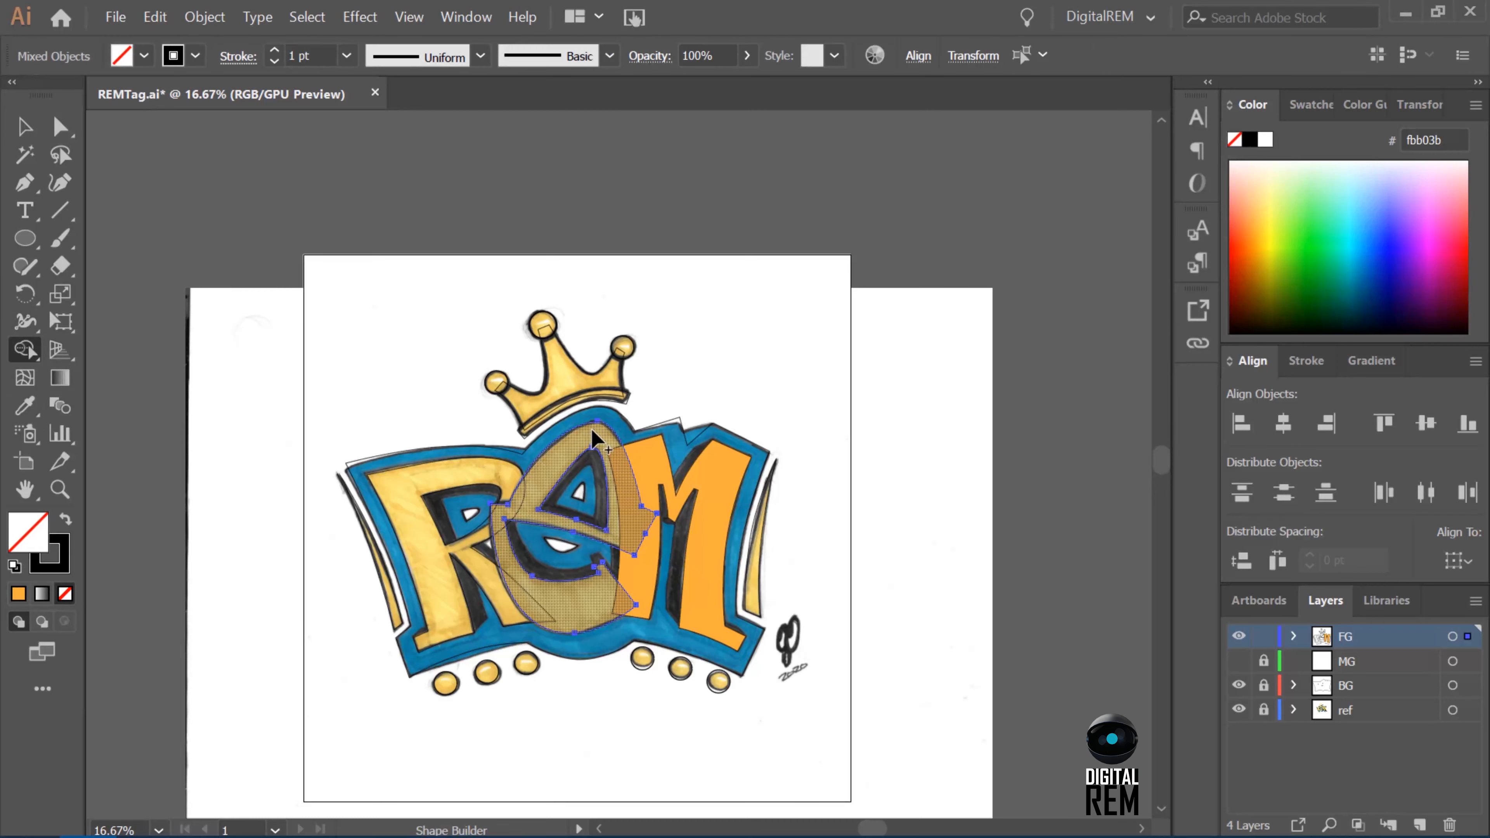
{"action": "left_click_drag", "start_coordinate": [594, 434], "coordinate": [589, 446]}
{"action": "key", "text": "ctrl+z"}
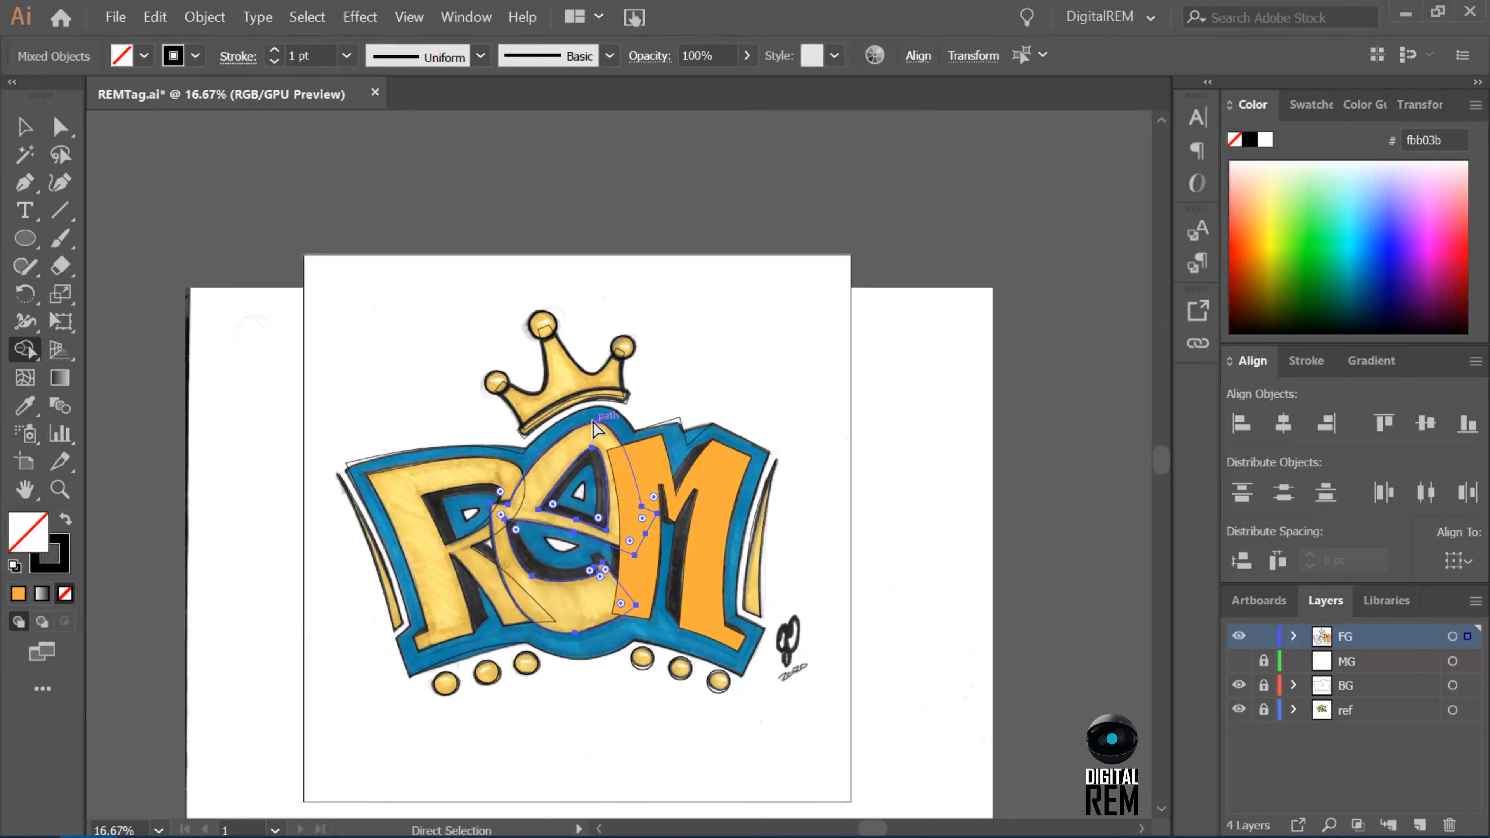
{"action": "left_click", "coordinate": [144, 56]}
{"action": "left_click", "coordinate": [228, 95]}
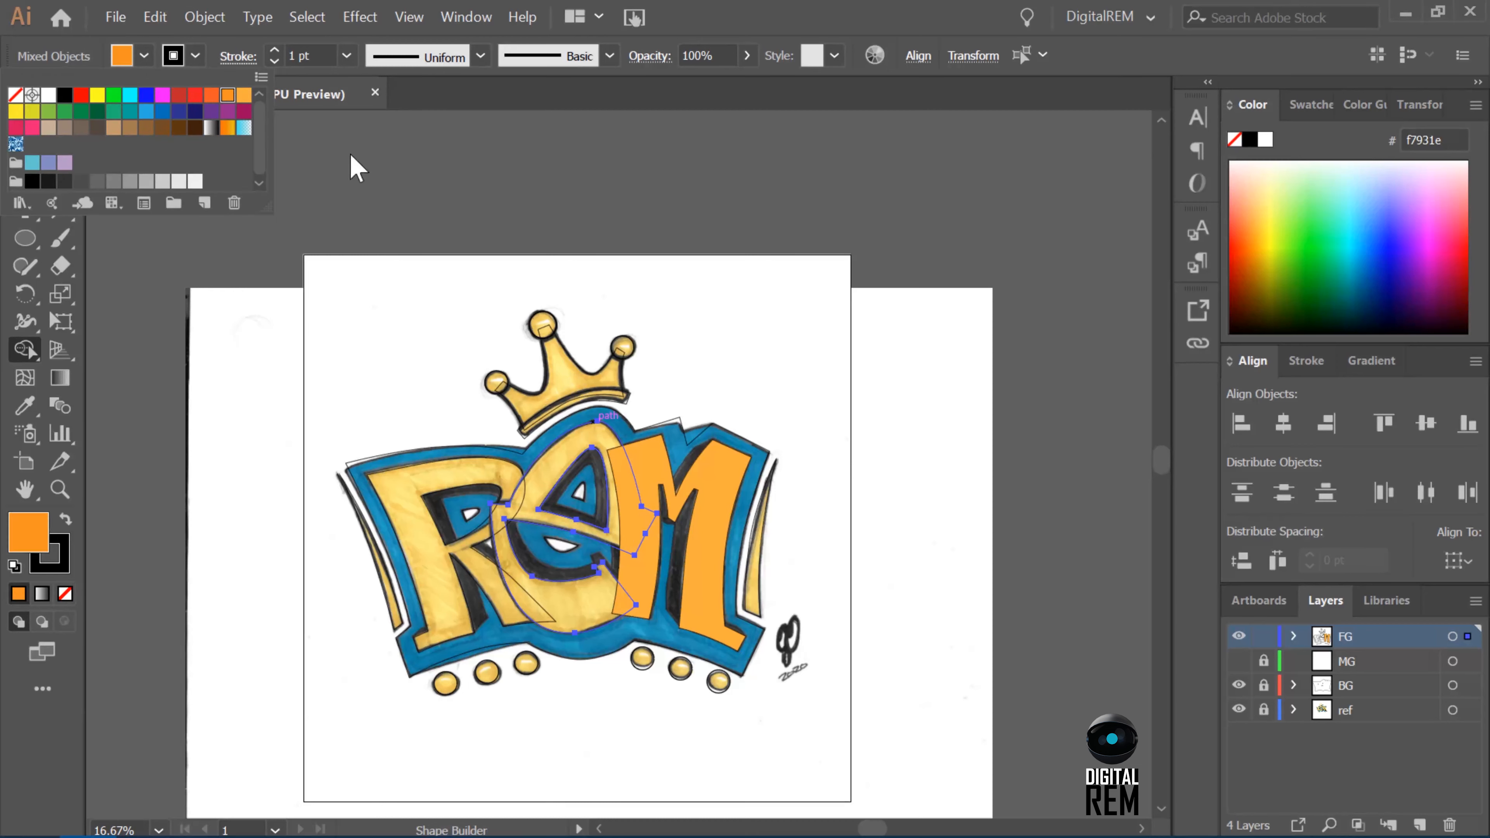
{"action": "left_click", "coordinate": [174, 57]}
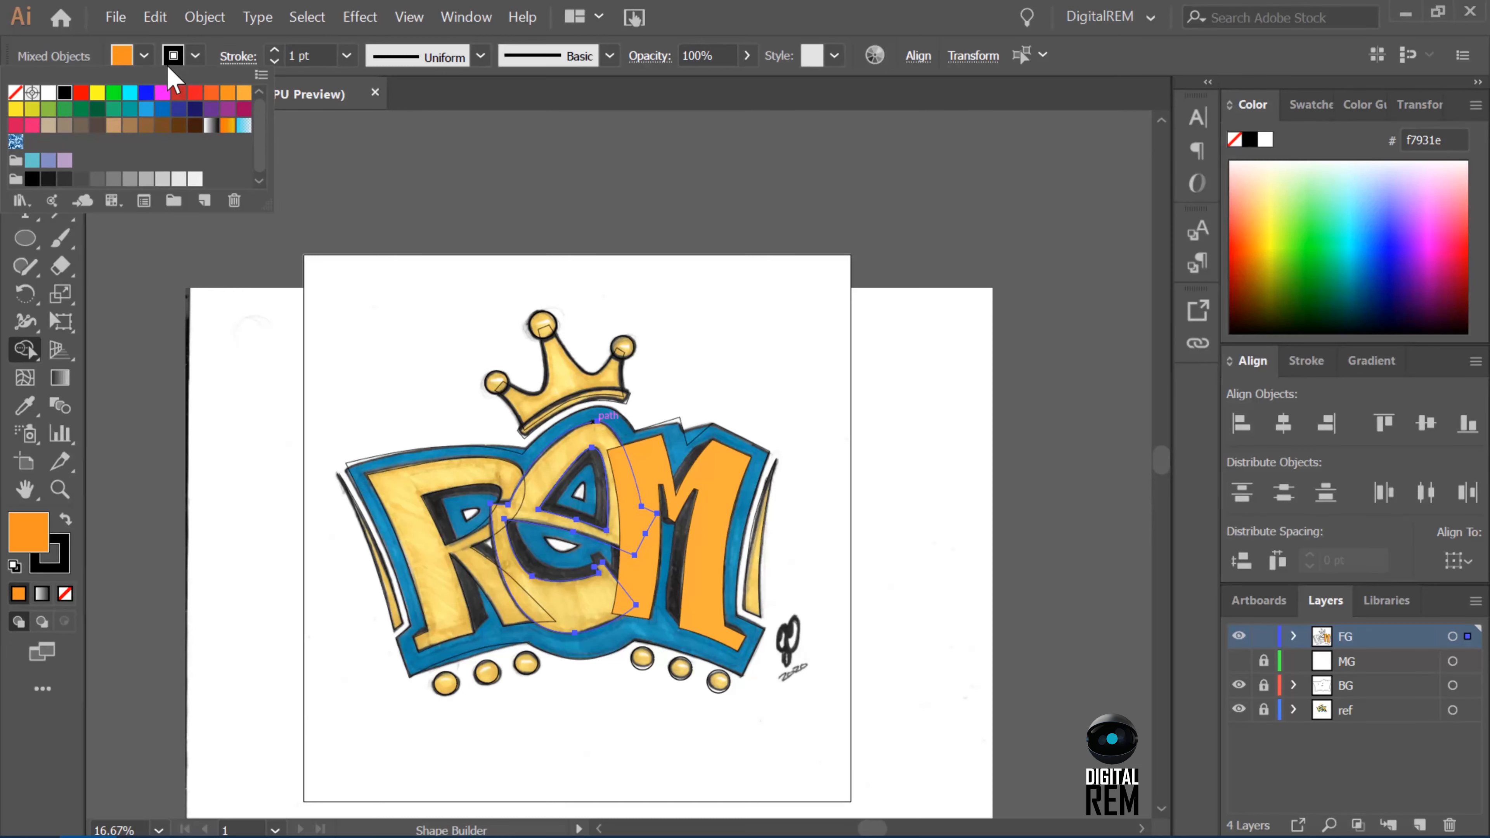
{"action": "left_click", "coordinate": [15, 92]}
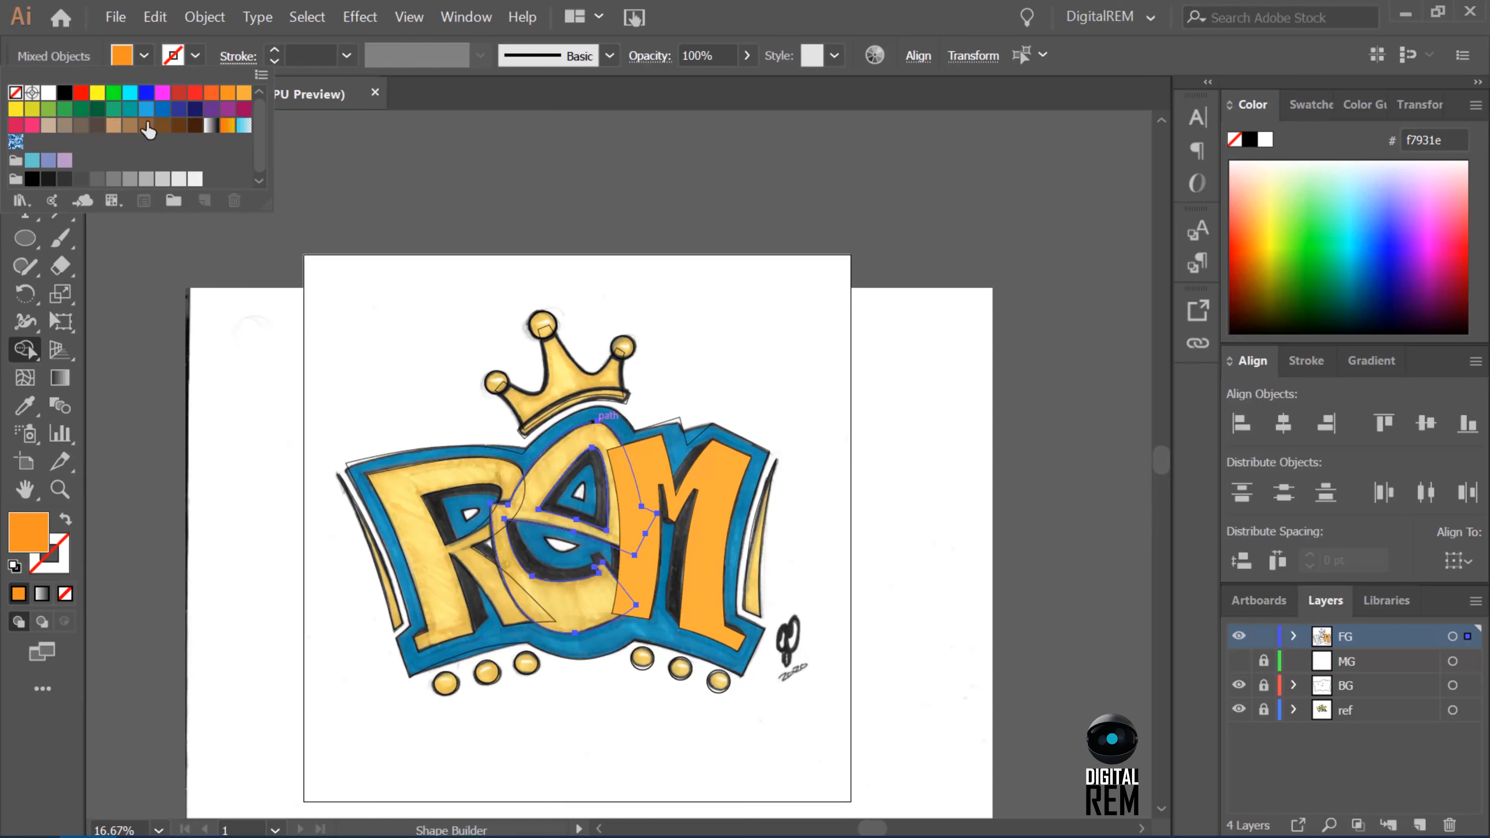
{"action": "left_click", "coordinate": [551, 520]}
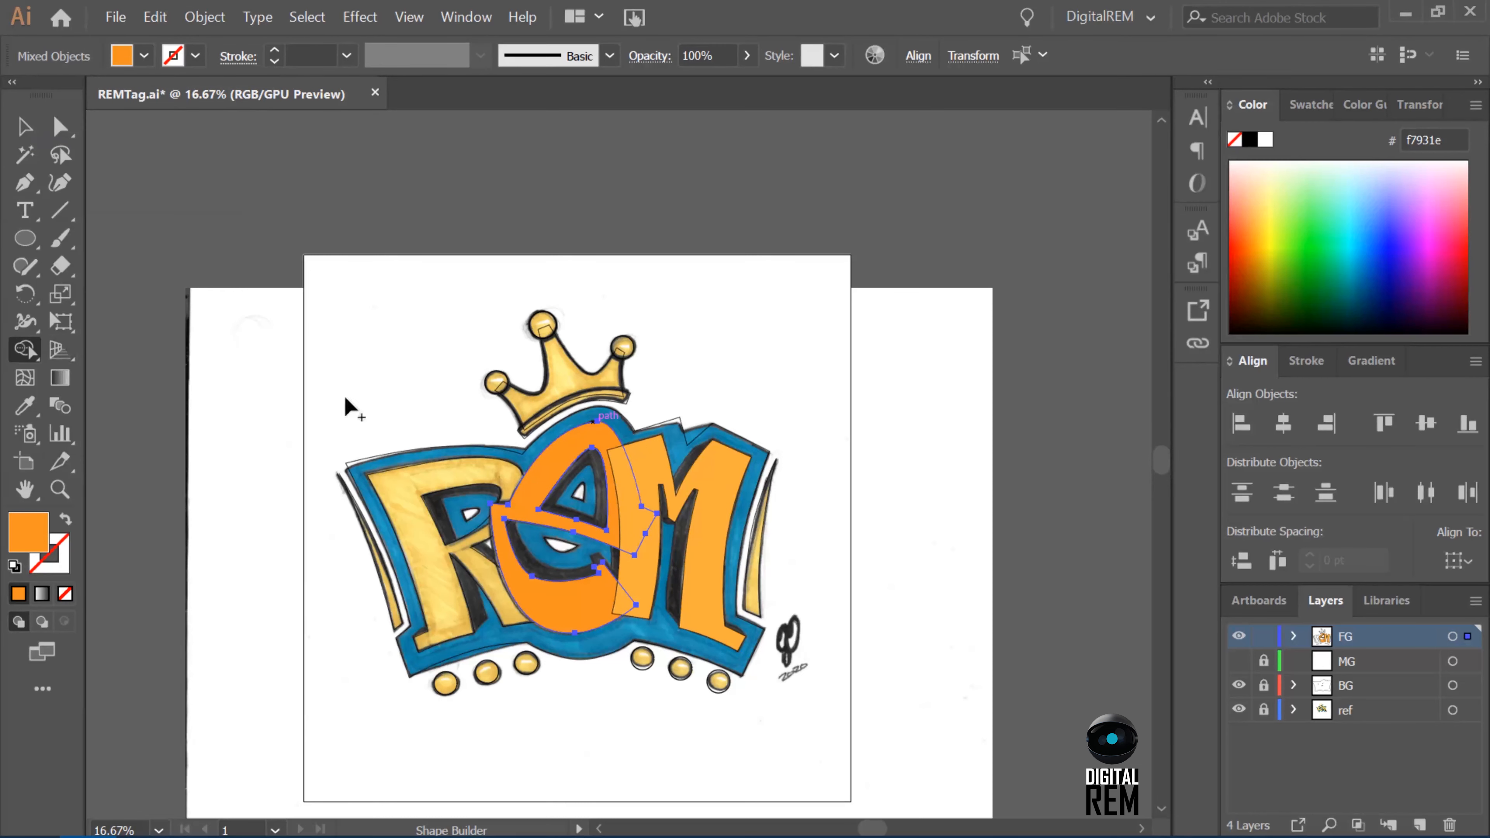
Fill the letter R with orange F7931E and no stroke using the Shape Builder.
{"action": "left_click", "coordinate": [29, 131]}
{"action": "left_click", "coordinate": [418, 464]}
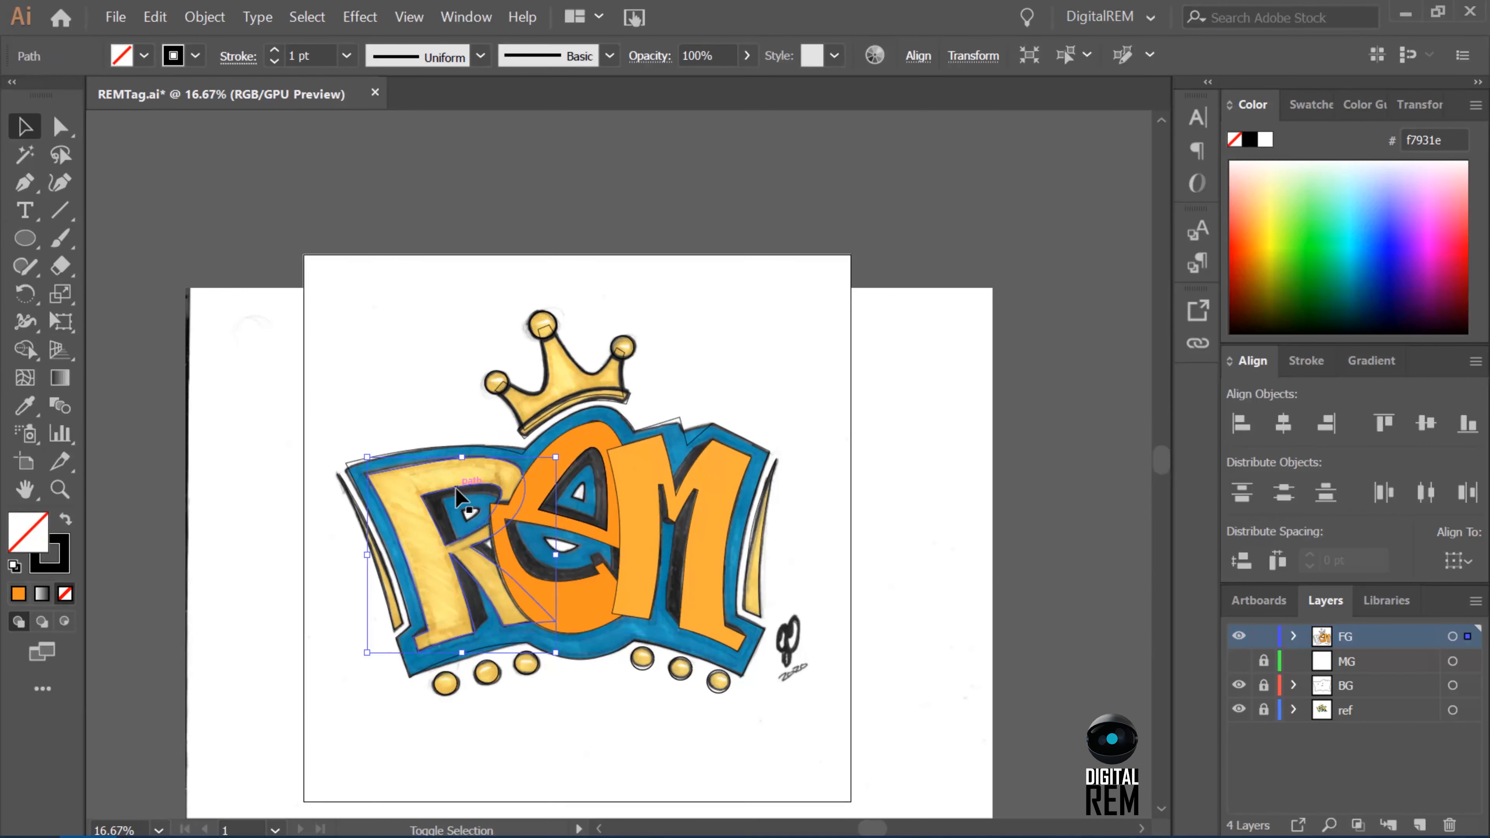
{"action": "left_click", "coordinate": [25, 349]}
{"action": "left_click", "coordinate": [143, 56]}
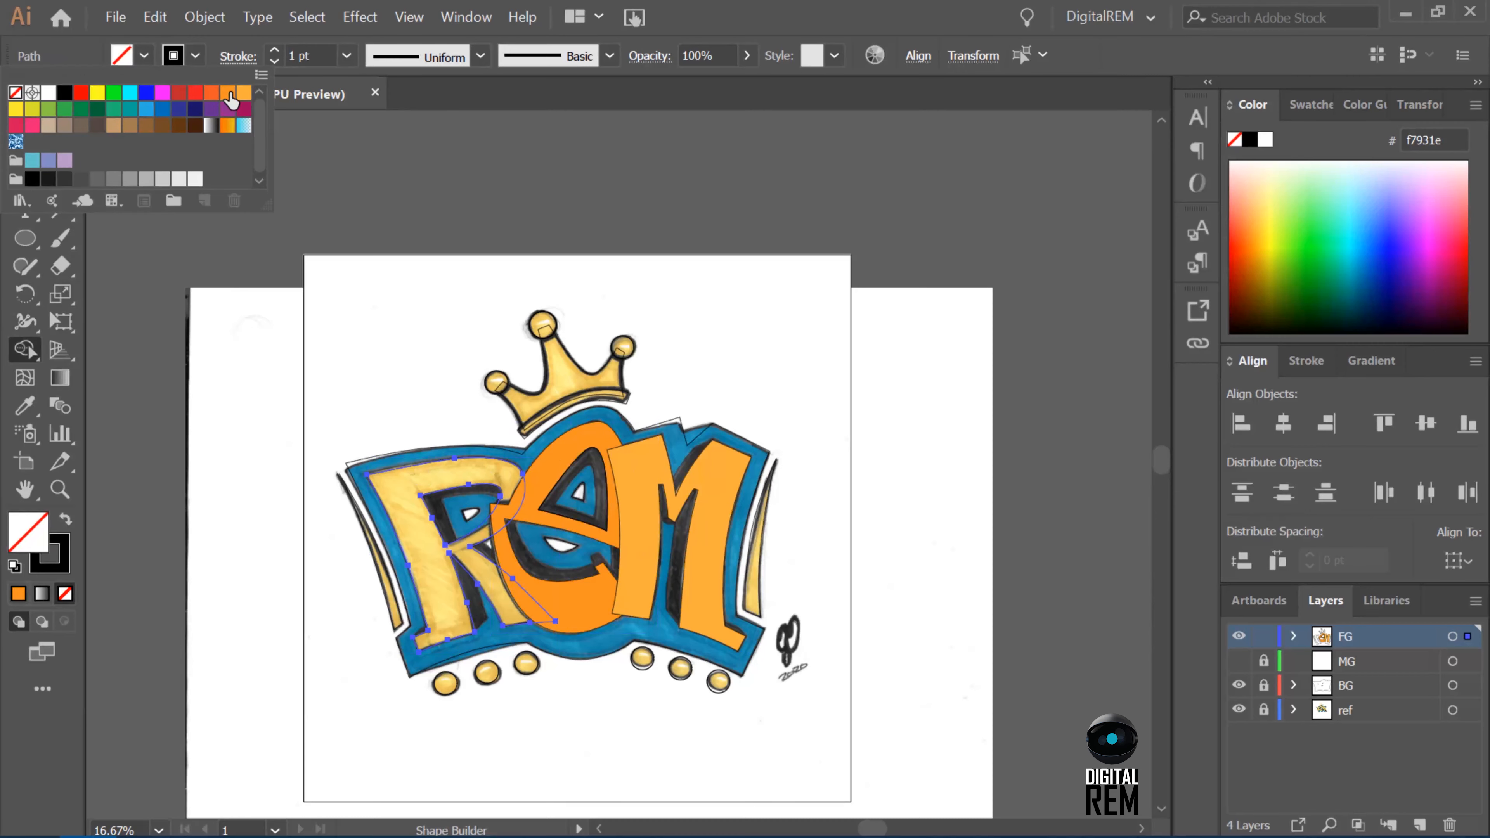
{"action": "left_click", "coordinate": [230, 93]}
{"action": "left_click", "coordinate": [178, 57]}
{"action": "left_click", "coordinate": [16, 93]}
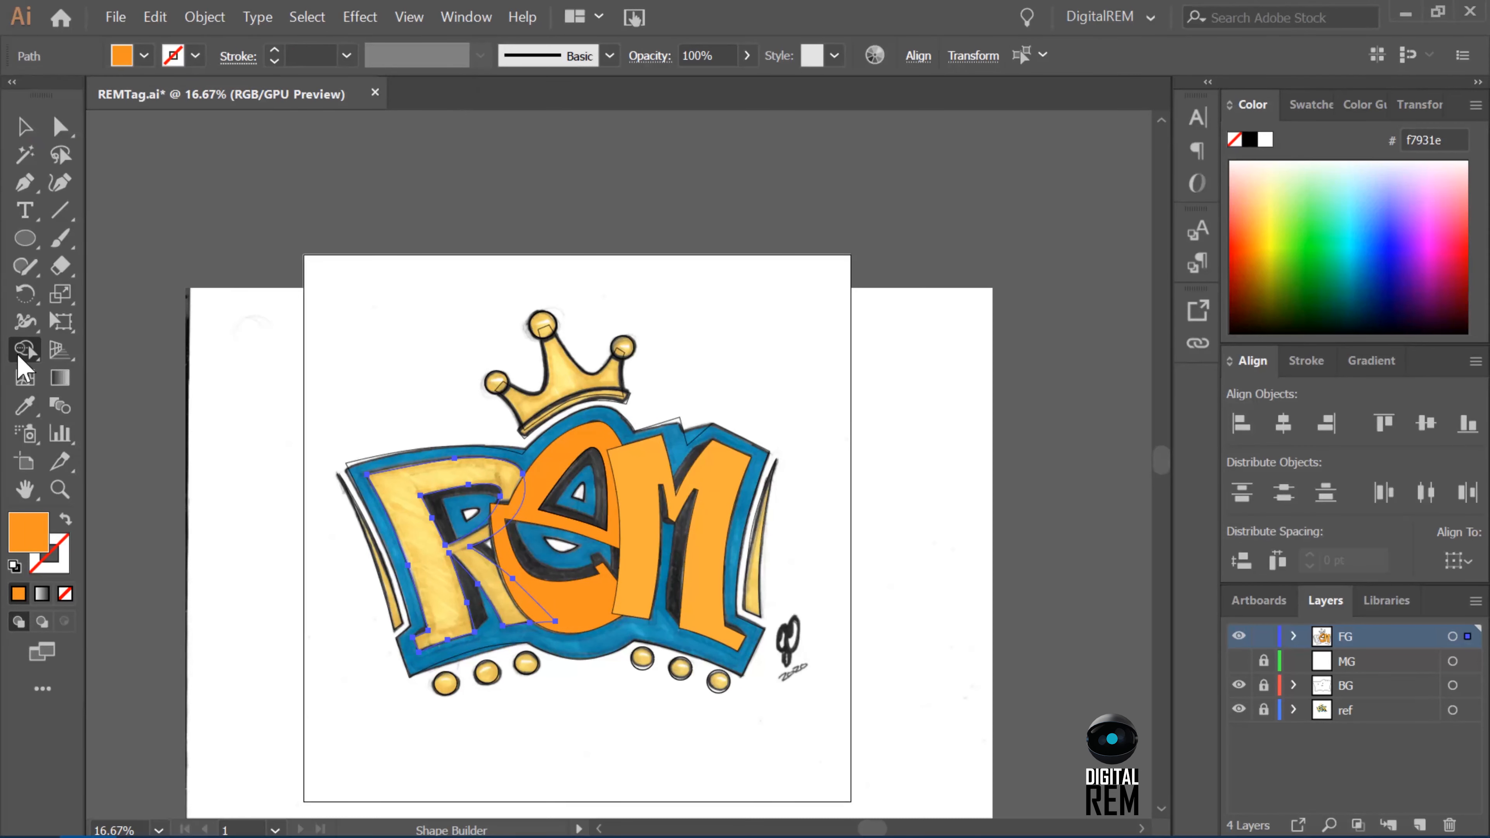
{"action": "left_click", "coordinate": [419, 496]}
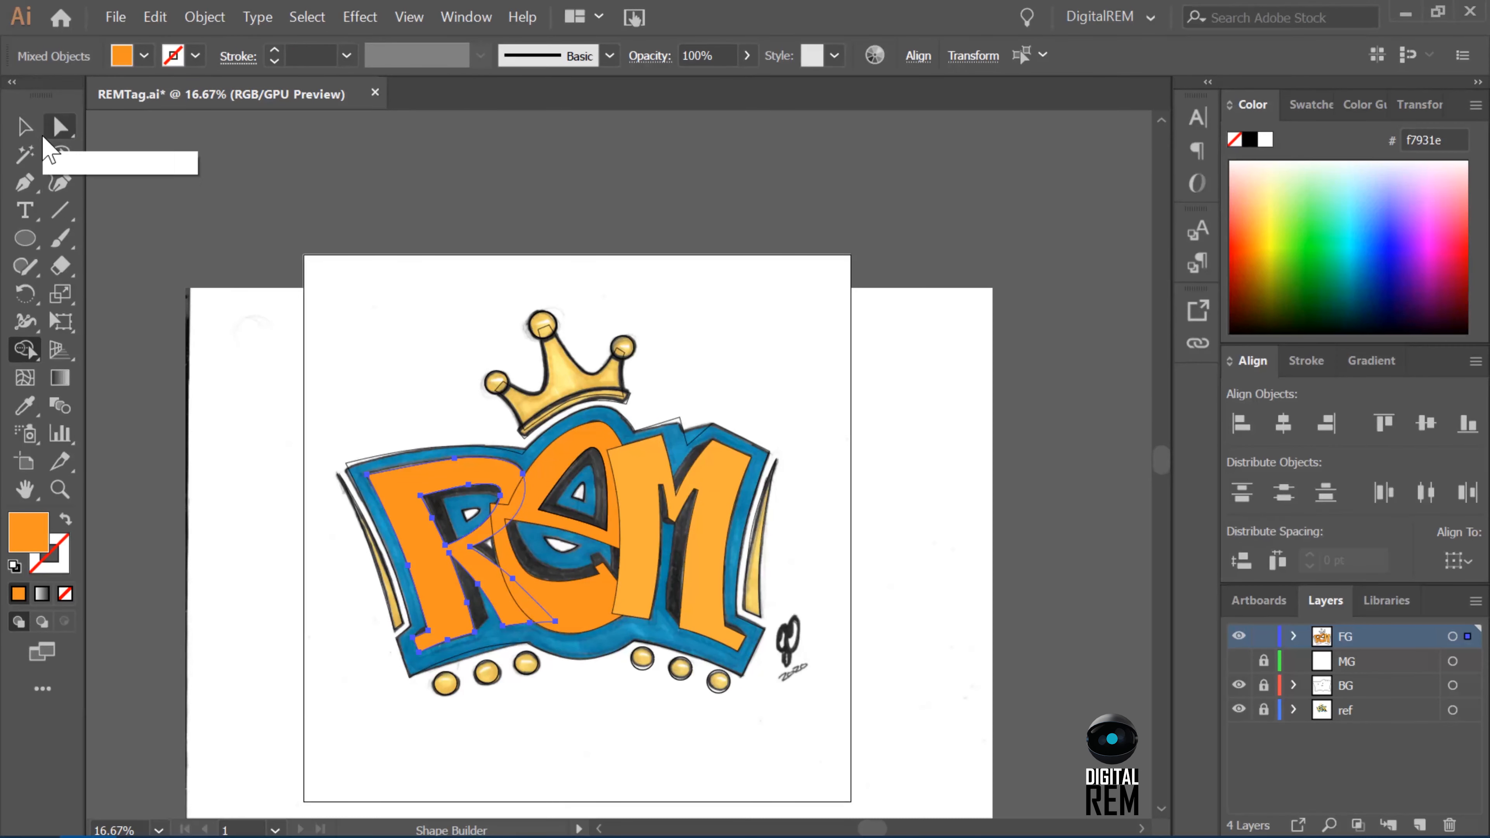
Recolor the letter M to match the E's orange with the Eyedropper.
{"action": "key", "text": "a"}
{"action": "left_click", "coordinate": [723, 497]}
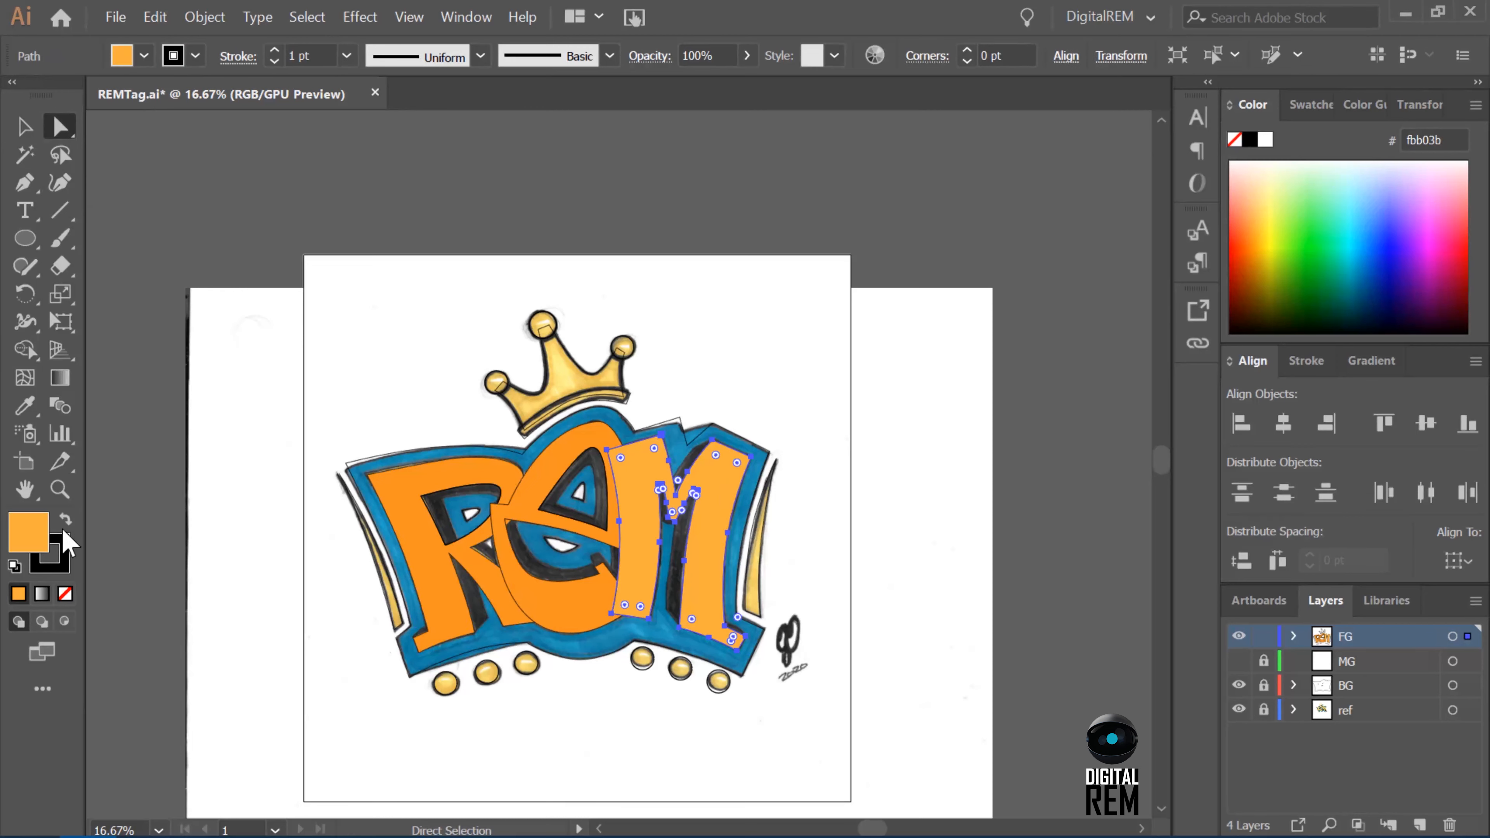
{"action": "left_click", "coordinate": [24, 405]}
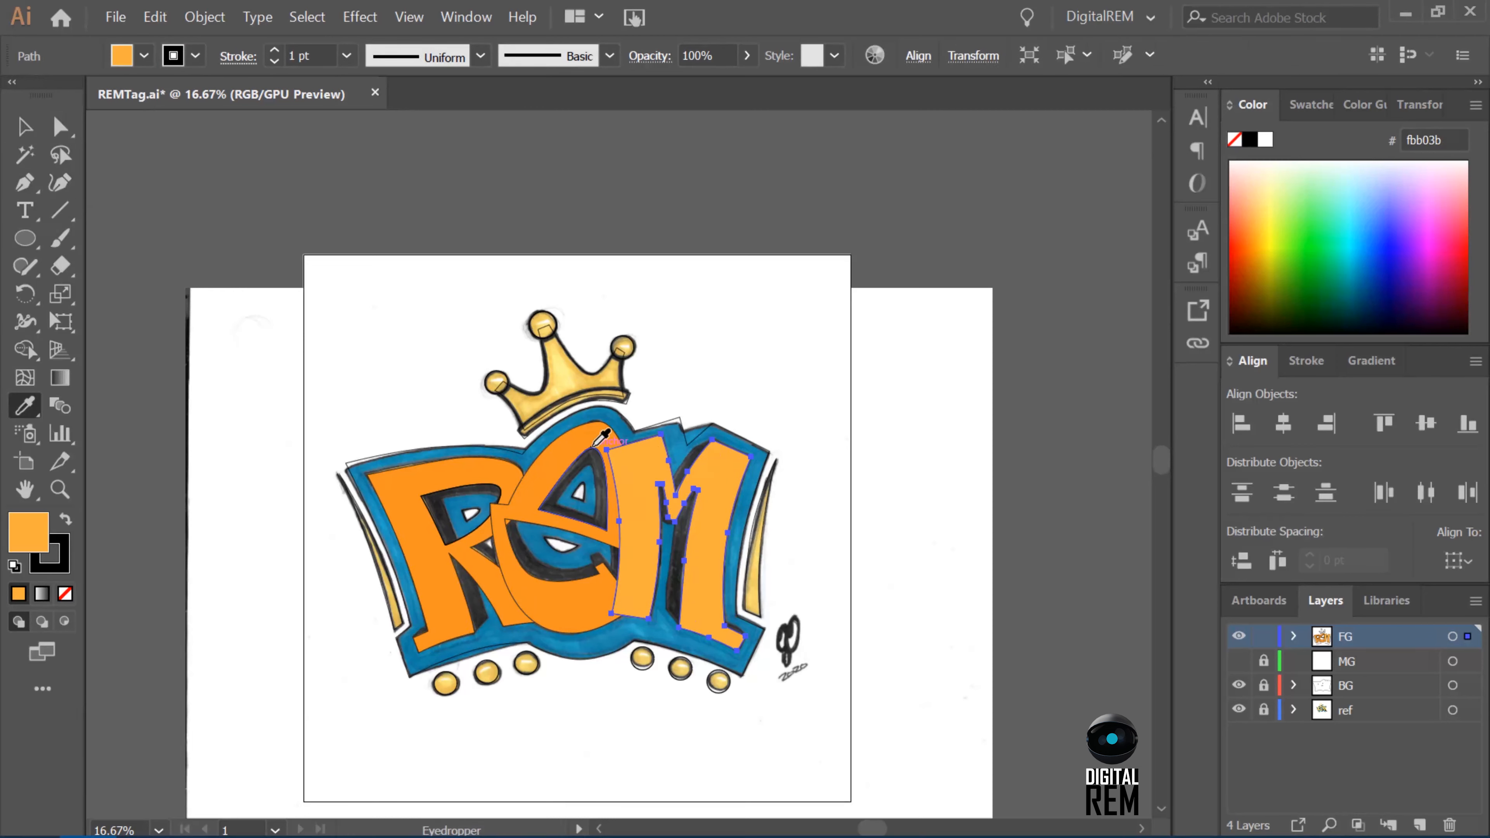
{"action": "left_click", "coordinate": [595, 444]}
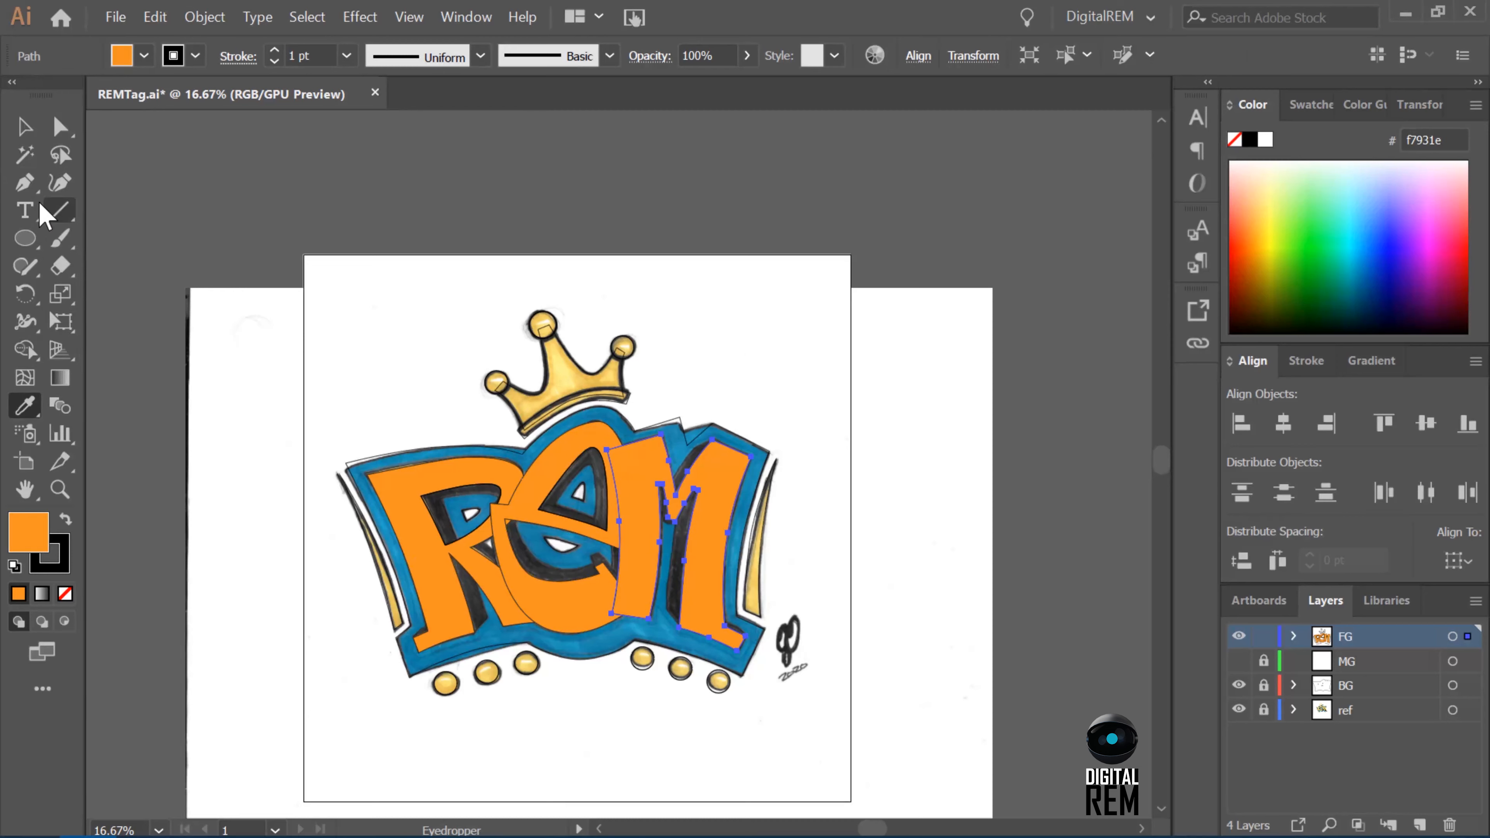
Fill the crown's body with the same orange as the letters using the Shape Builder.
{"action": "left_click", "coordinate": [24, 126]}
{"action": "left_click", "coordinate": [567, 361]}
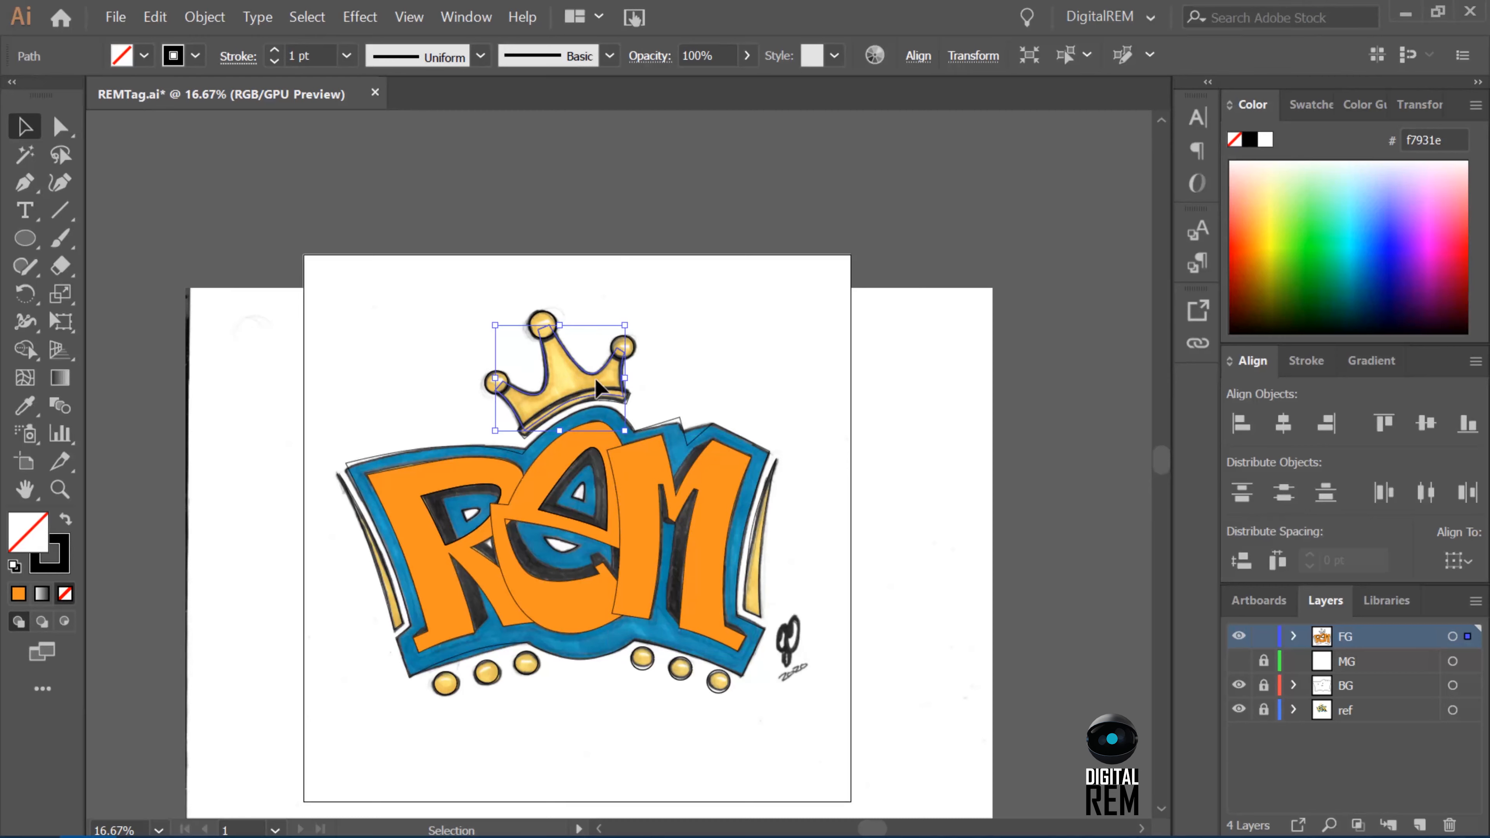
{"action": "left_click", "coordinate": [24, 349]}
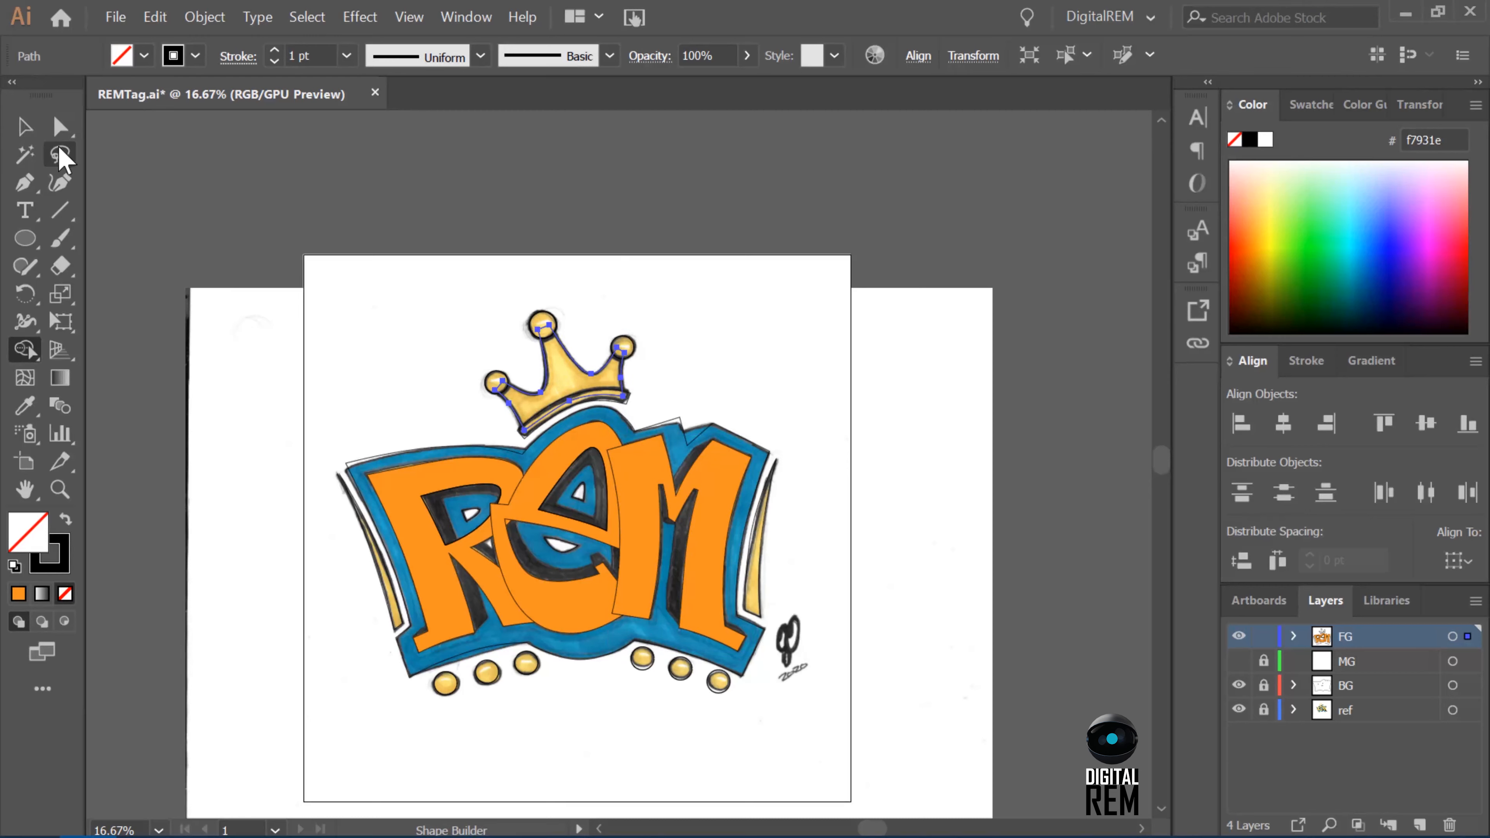
{"action": "left_click", "coordinate": [503, 386]}
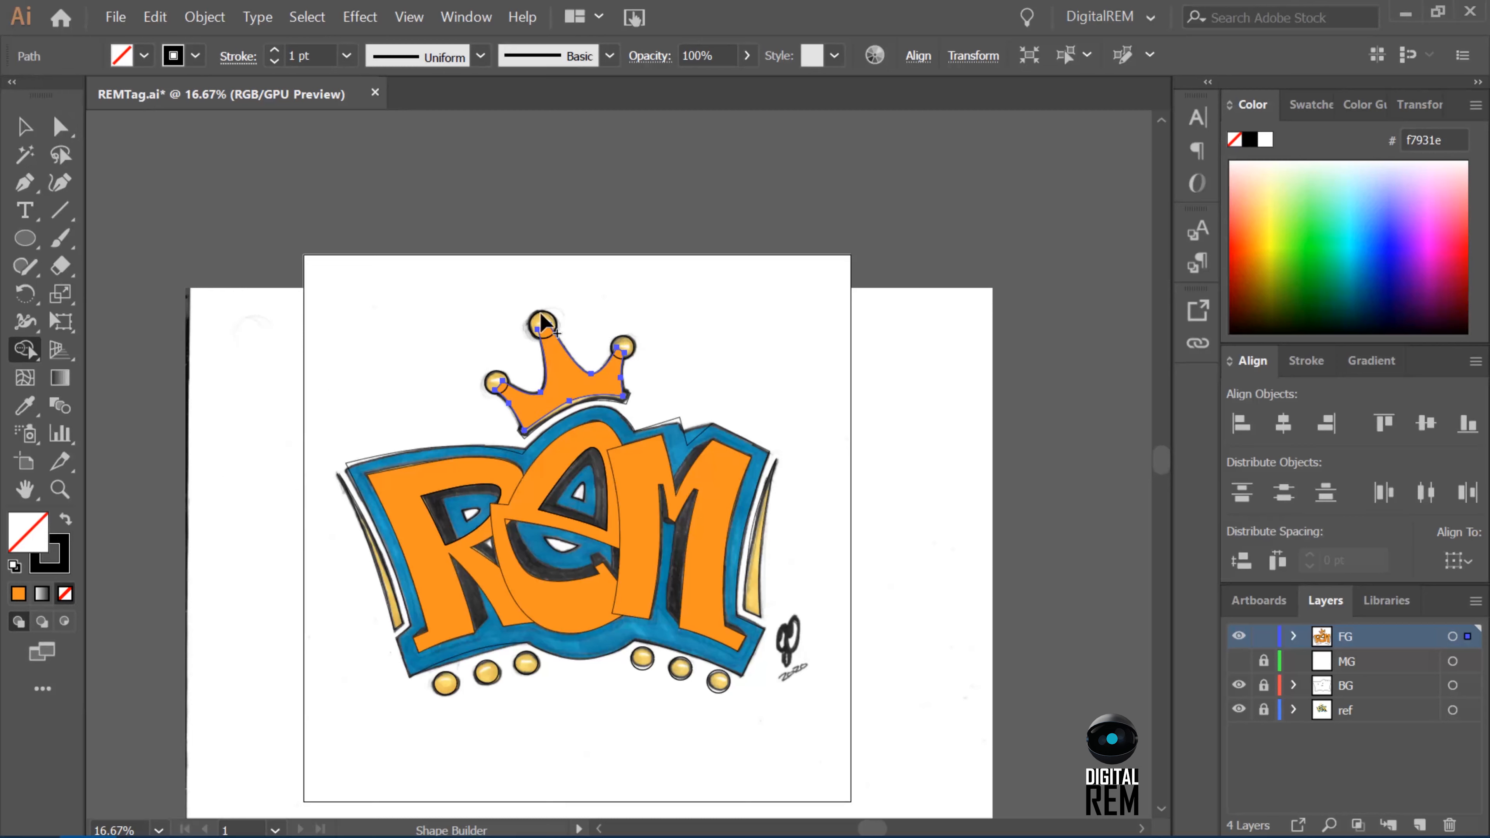
Select the three circles on the crown's tips and fill them with the same orange using the Shape Builder.
{"action": "key", "text": "v"}
{"action": "left_click", "coordinate": [494, 382]}
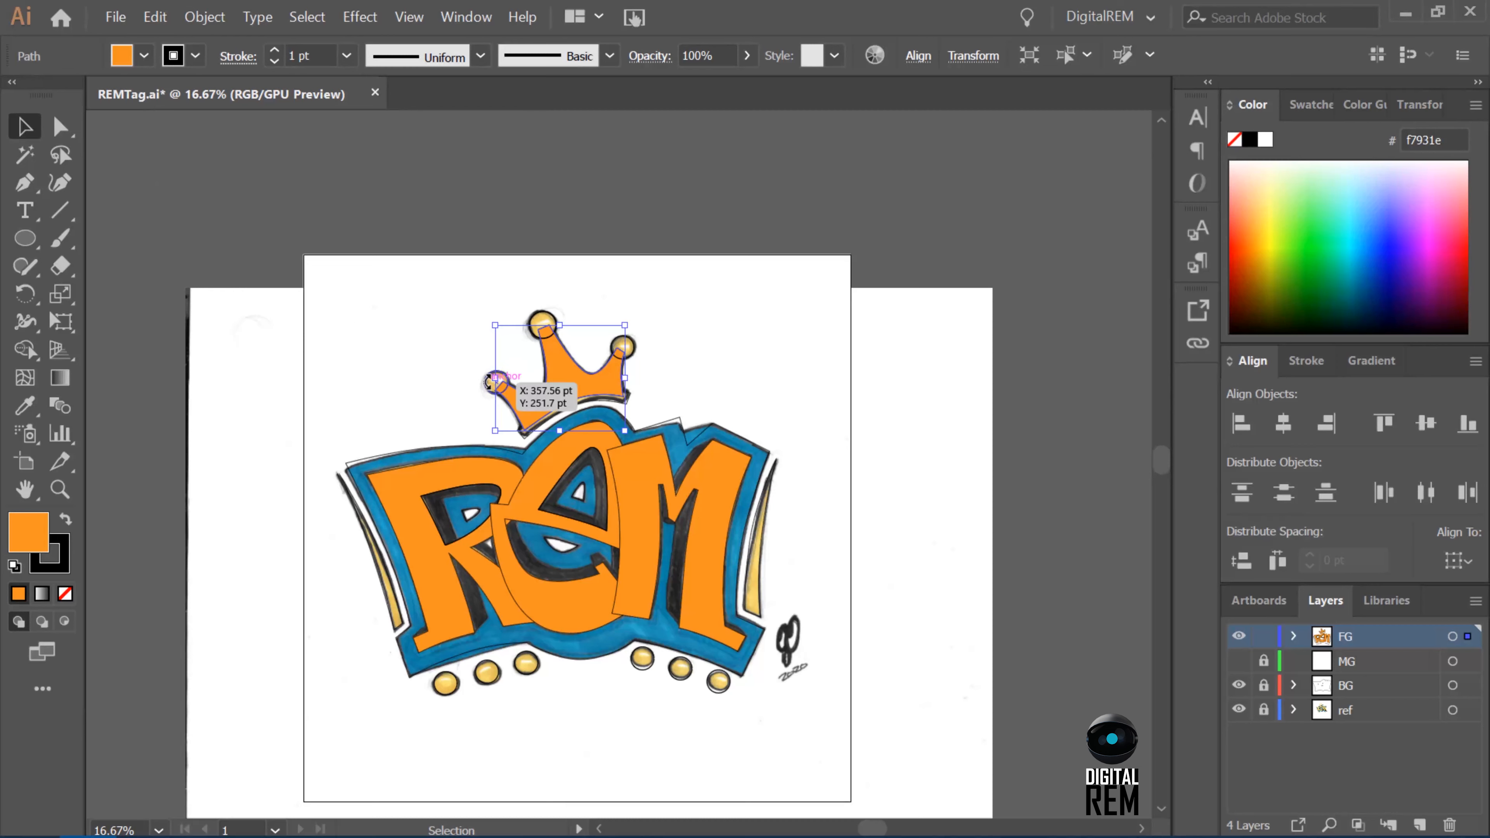
{"action": "left_click", "coordinate": [492, 382]}
{"action": "left_click", "coordinate": [488, 381]}
{"action": "left_click", "coordinate": [545, 322], "text": "shift"}
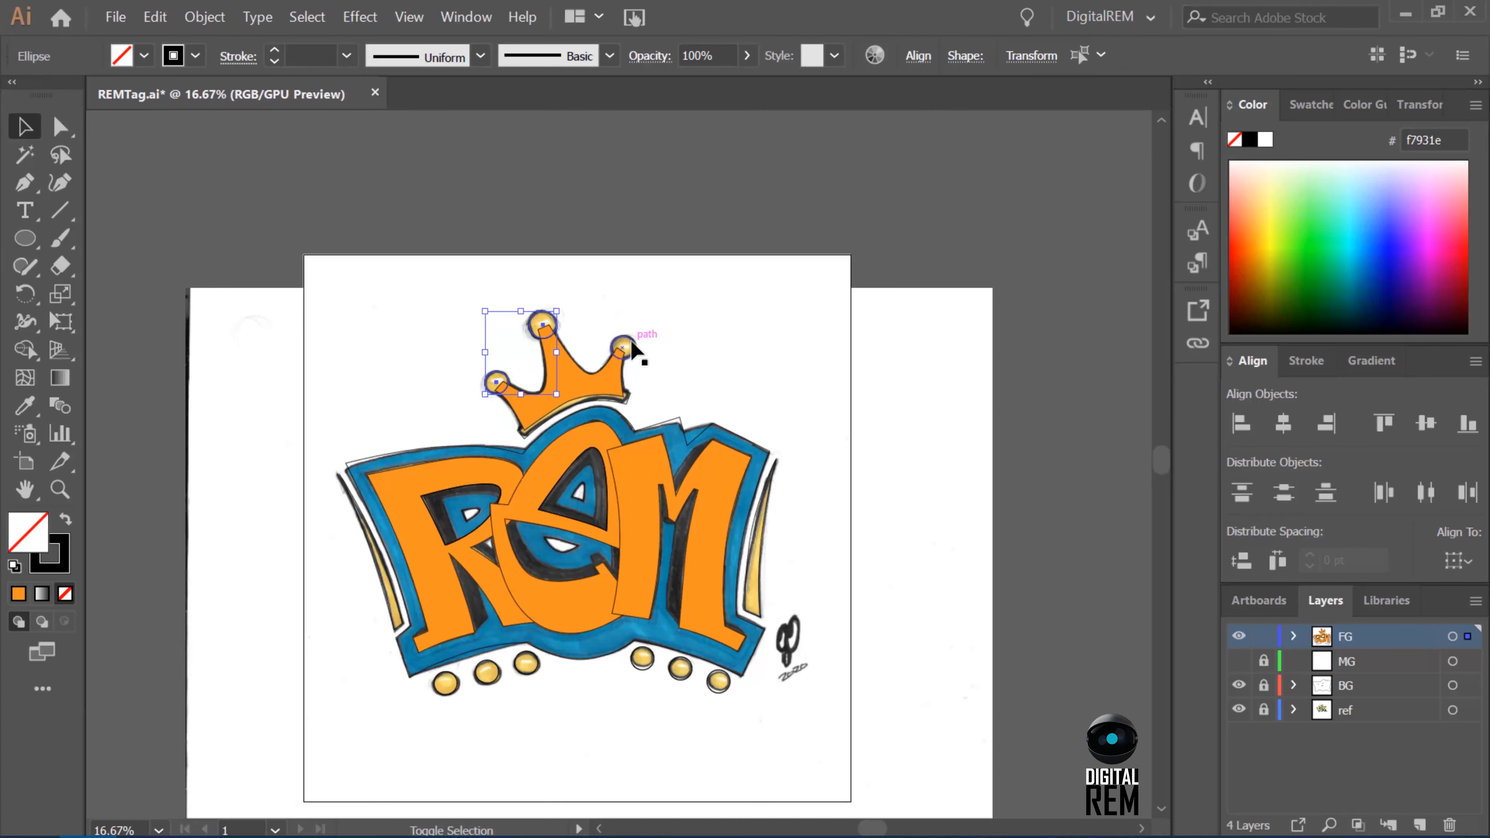
{"action": "left_click", "coordinate": [623, 347], "text": "shift"}
{"action": "key", "text": "shift+m"}
{"action": "left_click", "coordinate": [18, 594]}
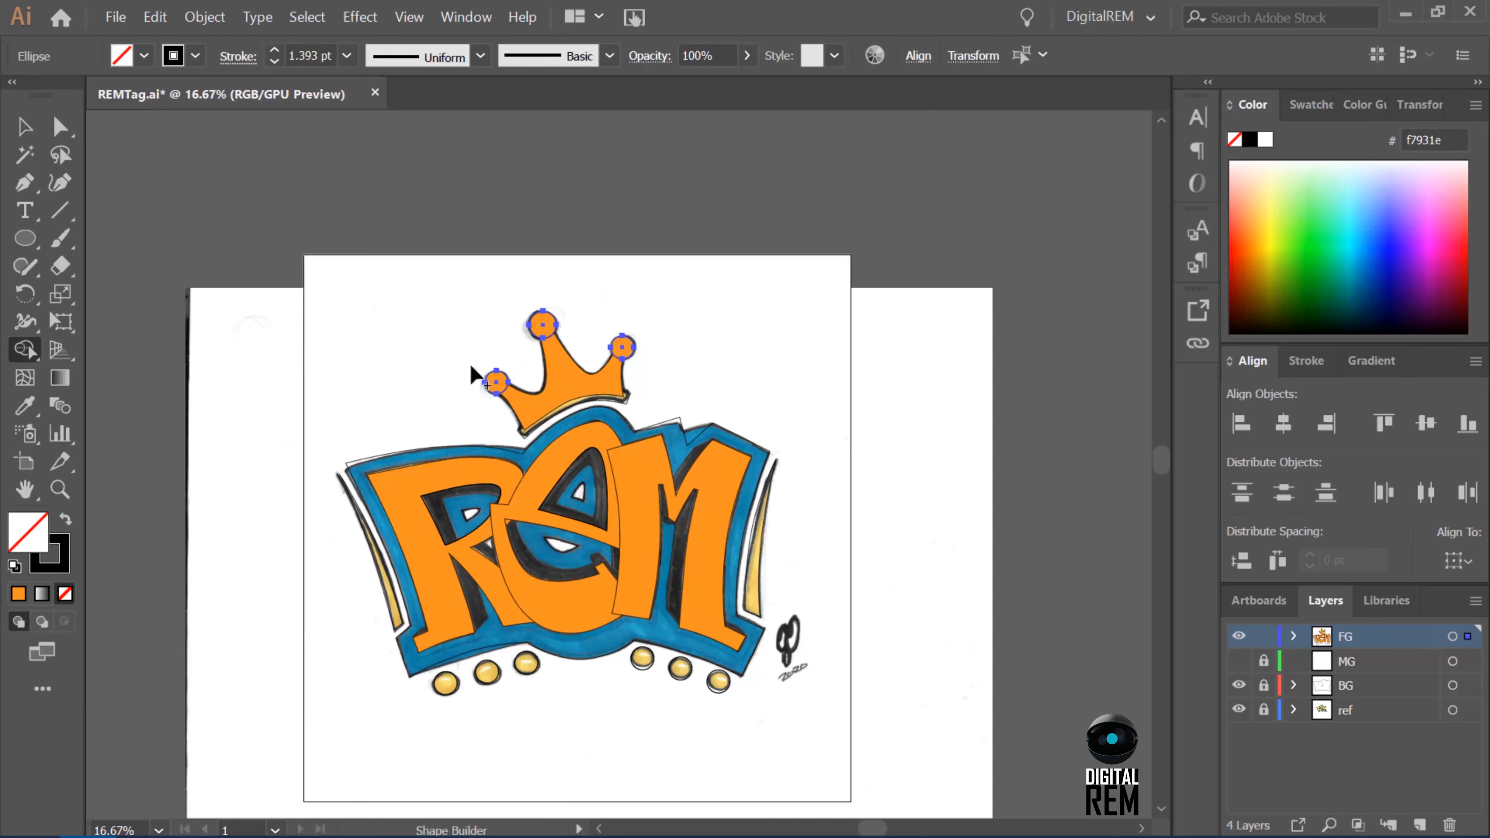
Fill the band along the crown's base with orange F7931E using the Shape Builder and deselect it.
{"action": "key", "text": "v"}
{"action": "left_click", "coordinate": [540, 431]}
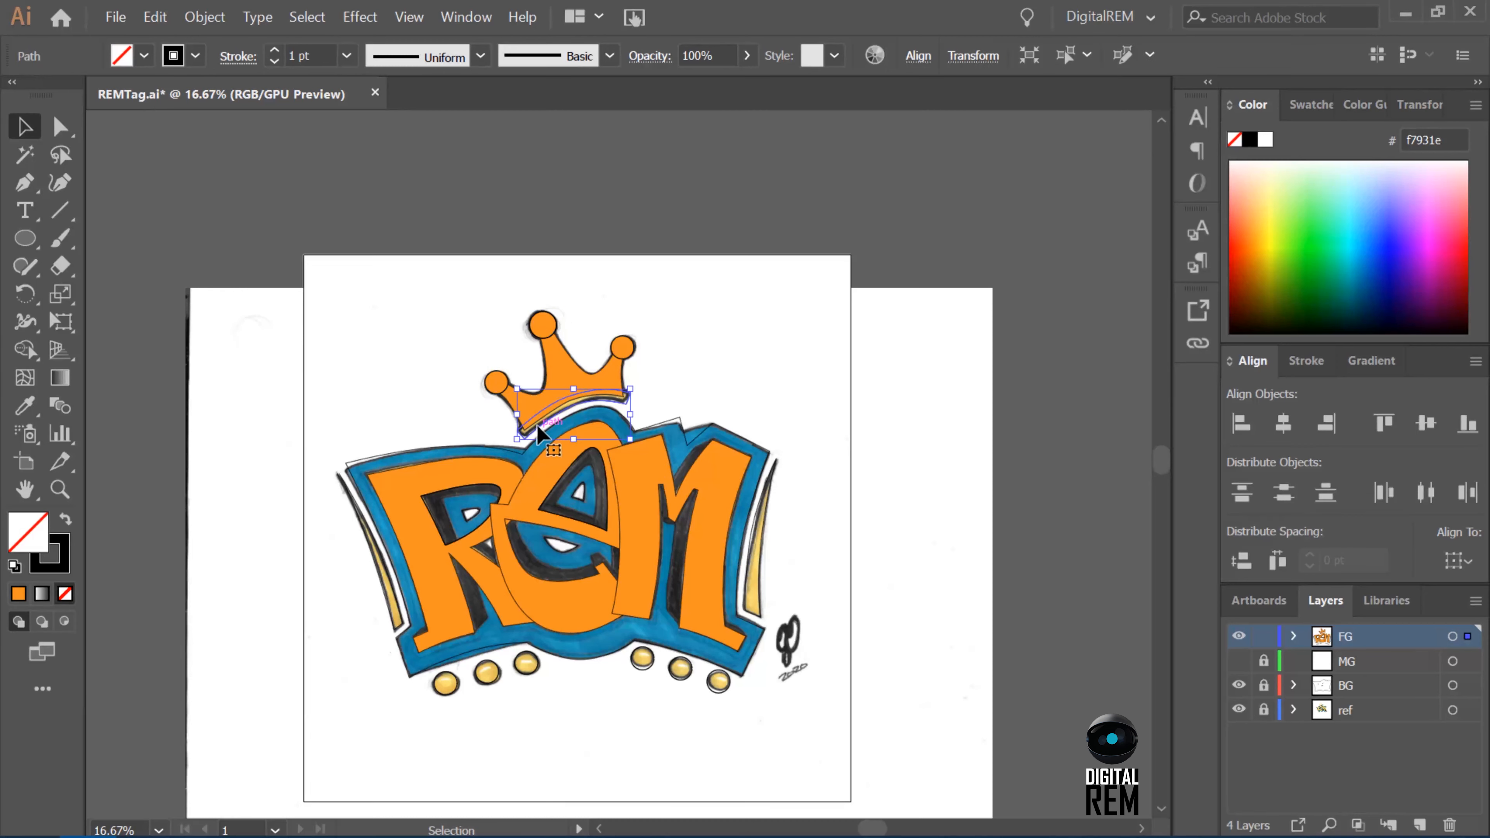
{"action": "key", "text": "shift+m"}
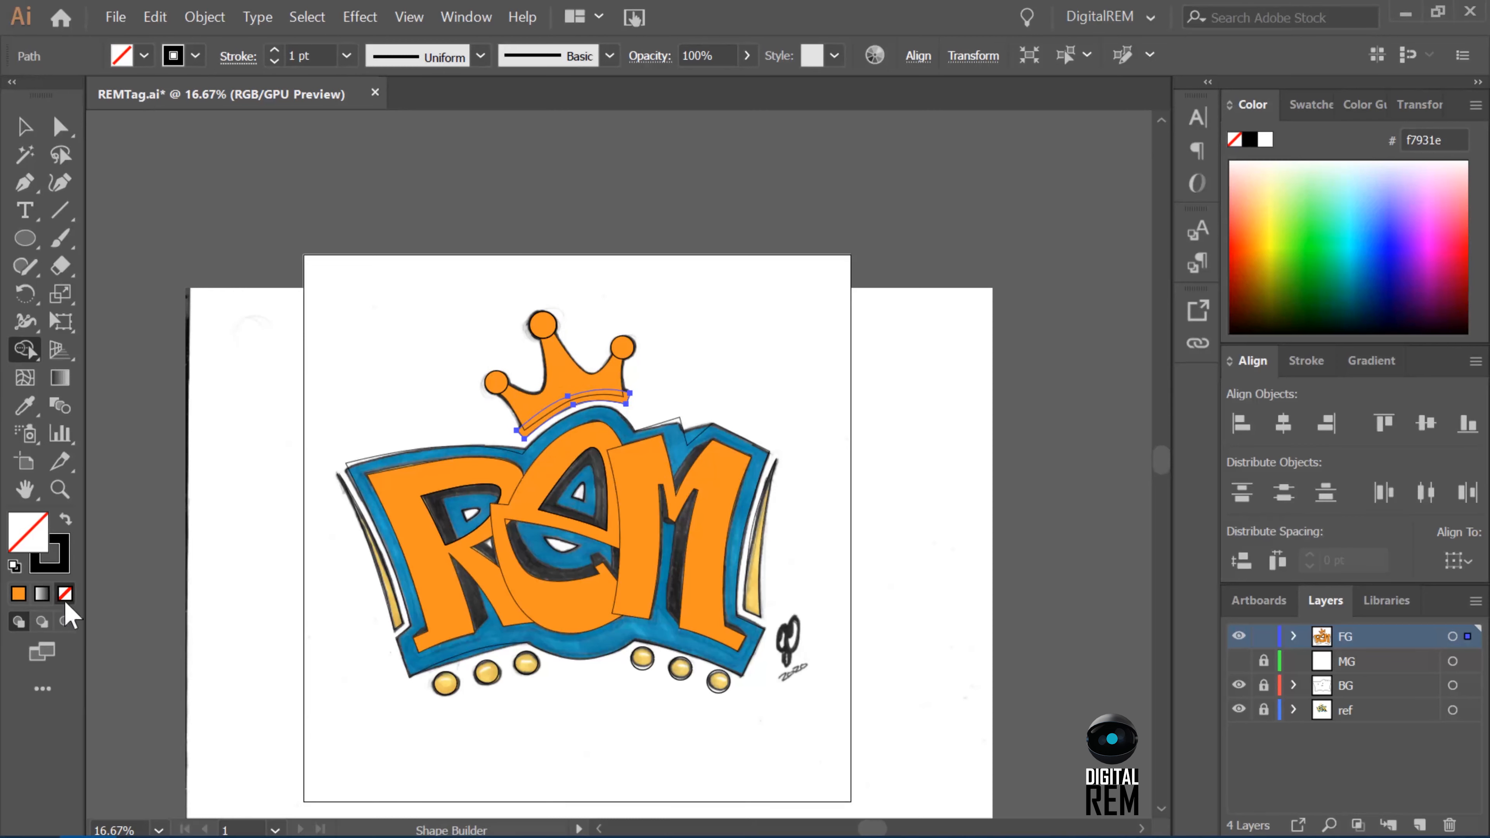
{"action": "key", "text": "v"}
{"action": "left_click", "coordinate": [675, 346]}
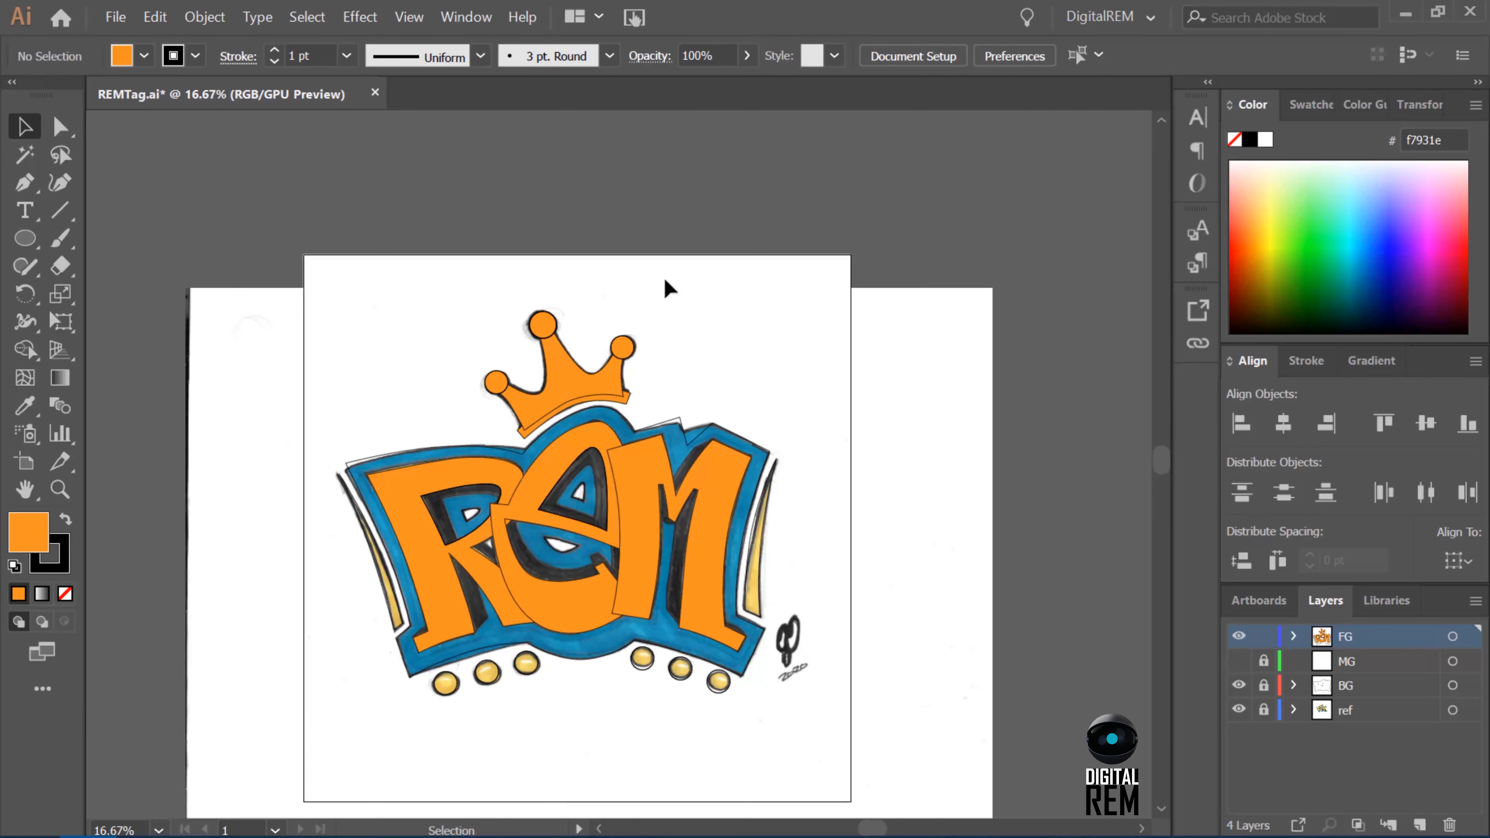
Bring the crown's base band to the front so it sits above the crown's body.
{"action": "left_click", "coordinate": [619, 385]}
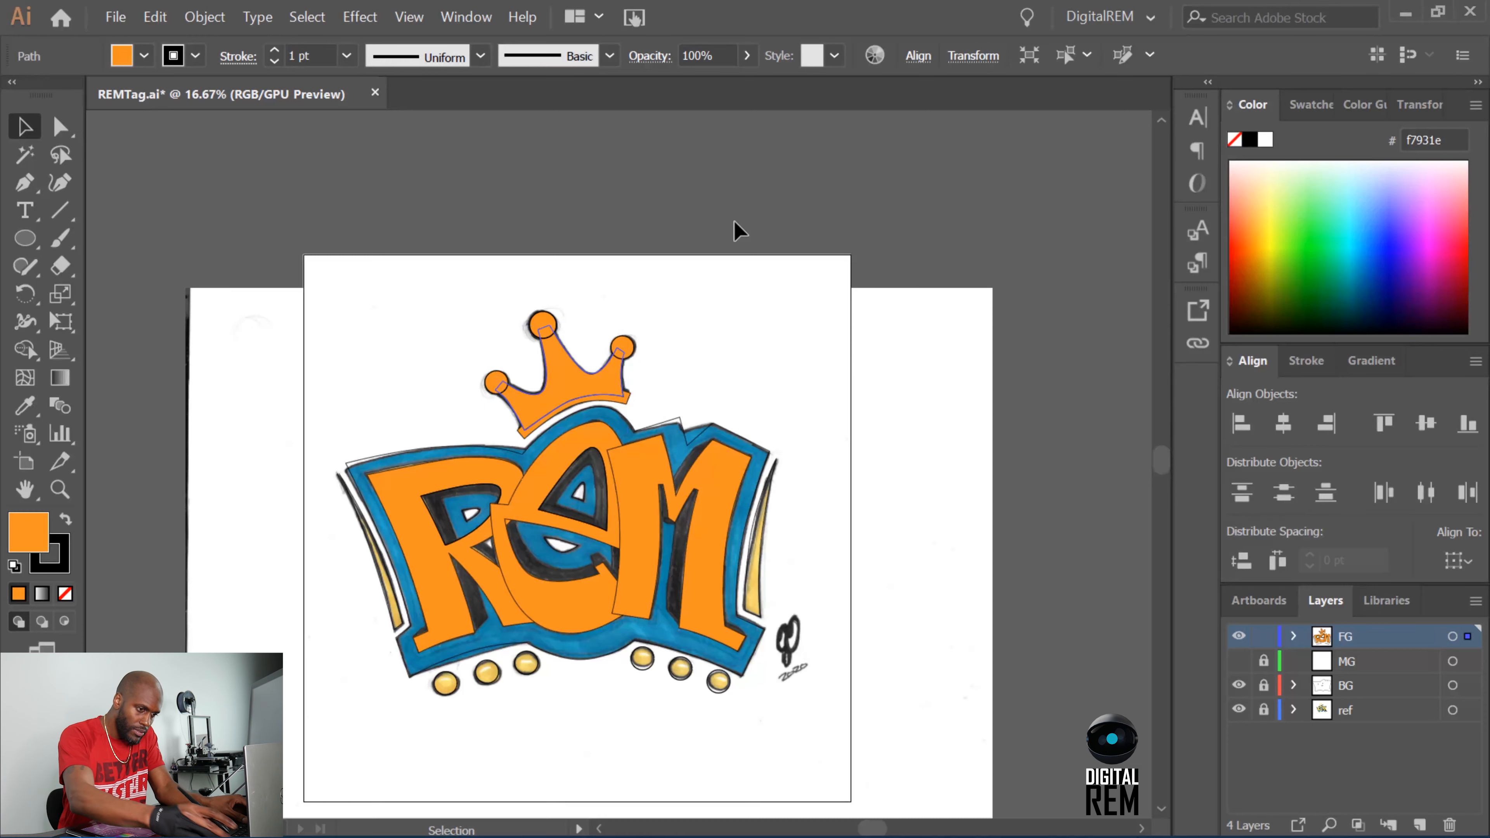
{"action": "key", "text": "ctrl+plus"}
{"action": "key", "text": "ctrl+plus"}
{"action": "key", "text": "ctrl+plus"}
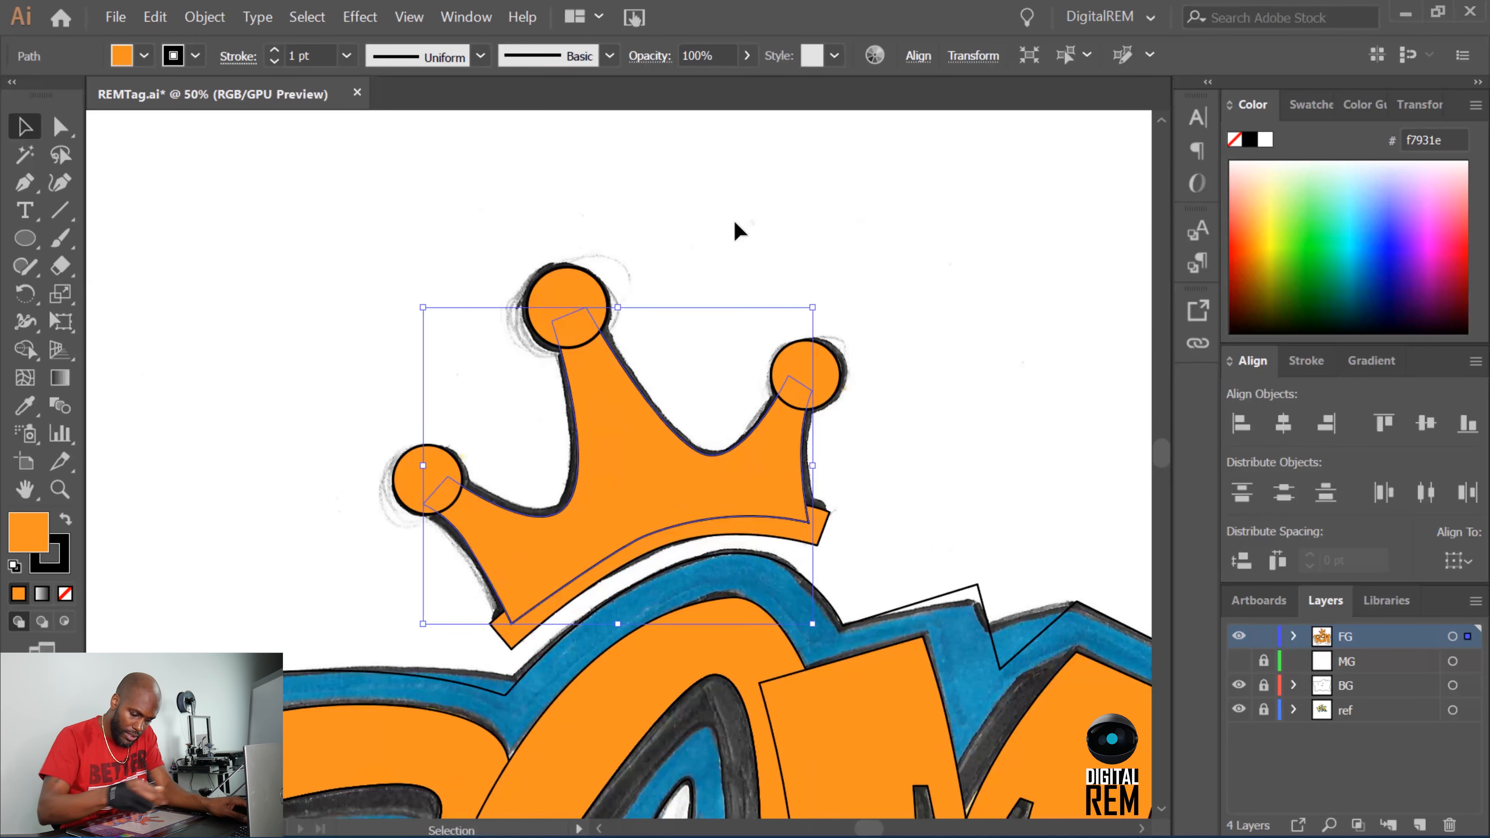
{"action": "left_click", "coordinate": [923, 451]}
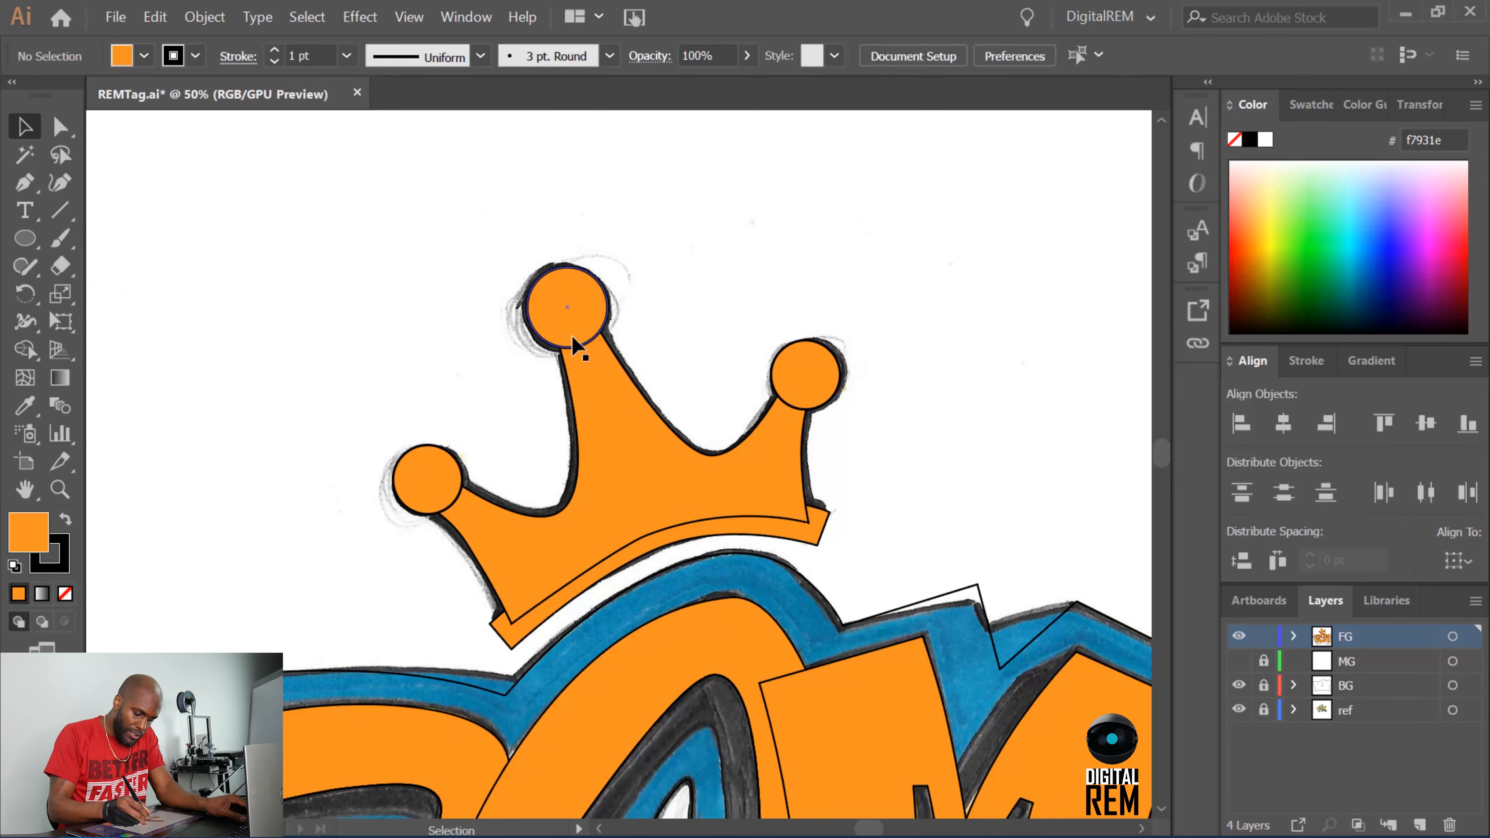
{"action": "left_click", "coordinate": [809, 525]}
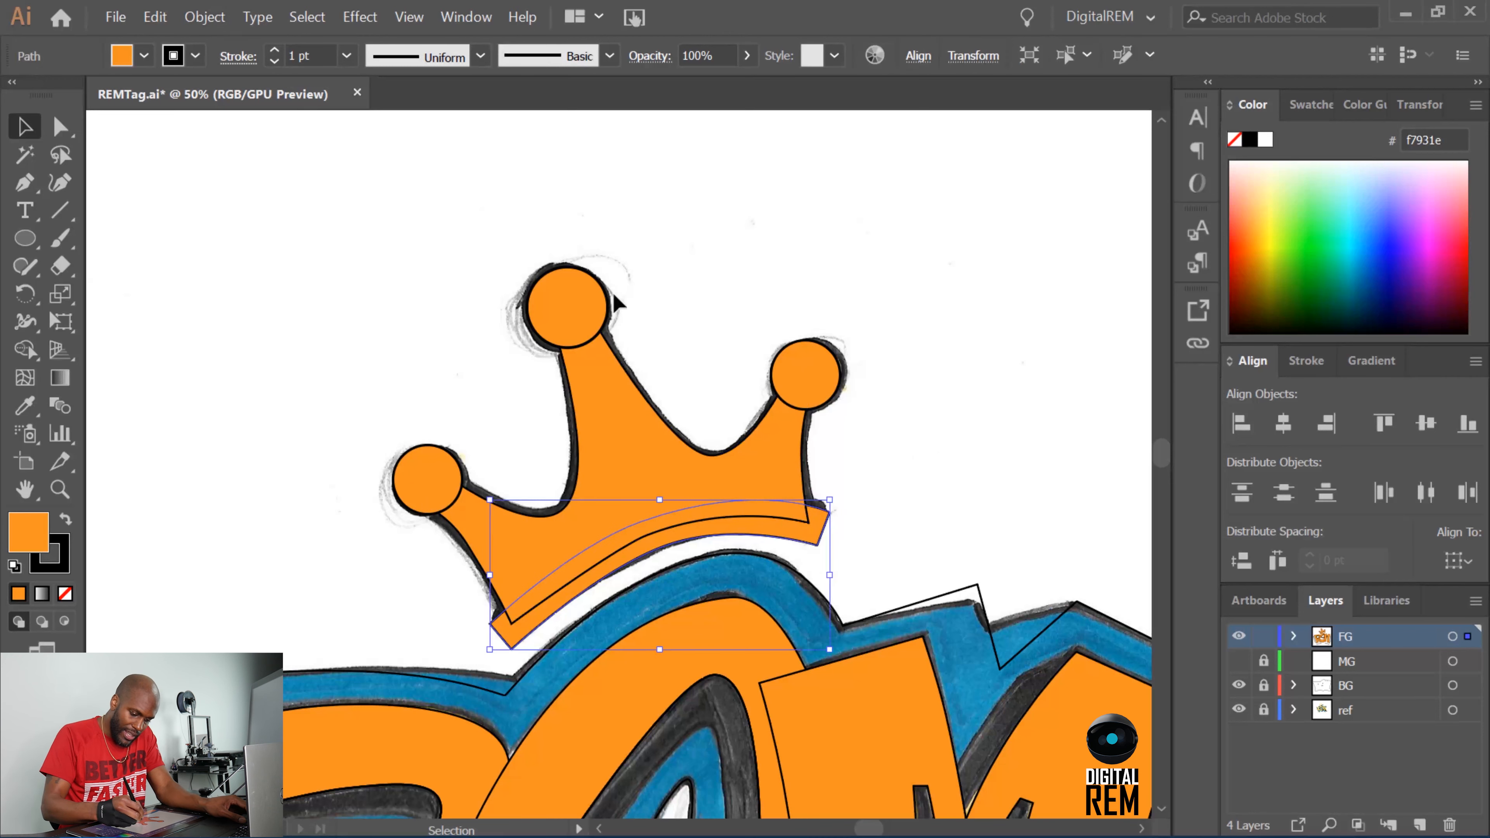
{"action": "left_click", "coordinate": [221, 18]}
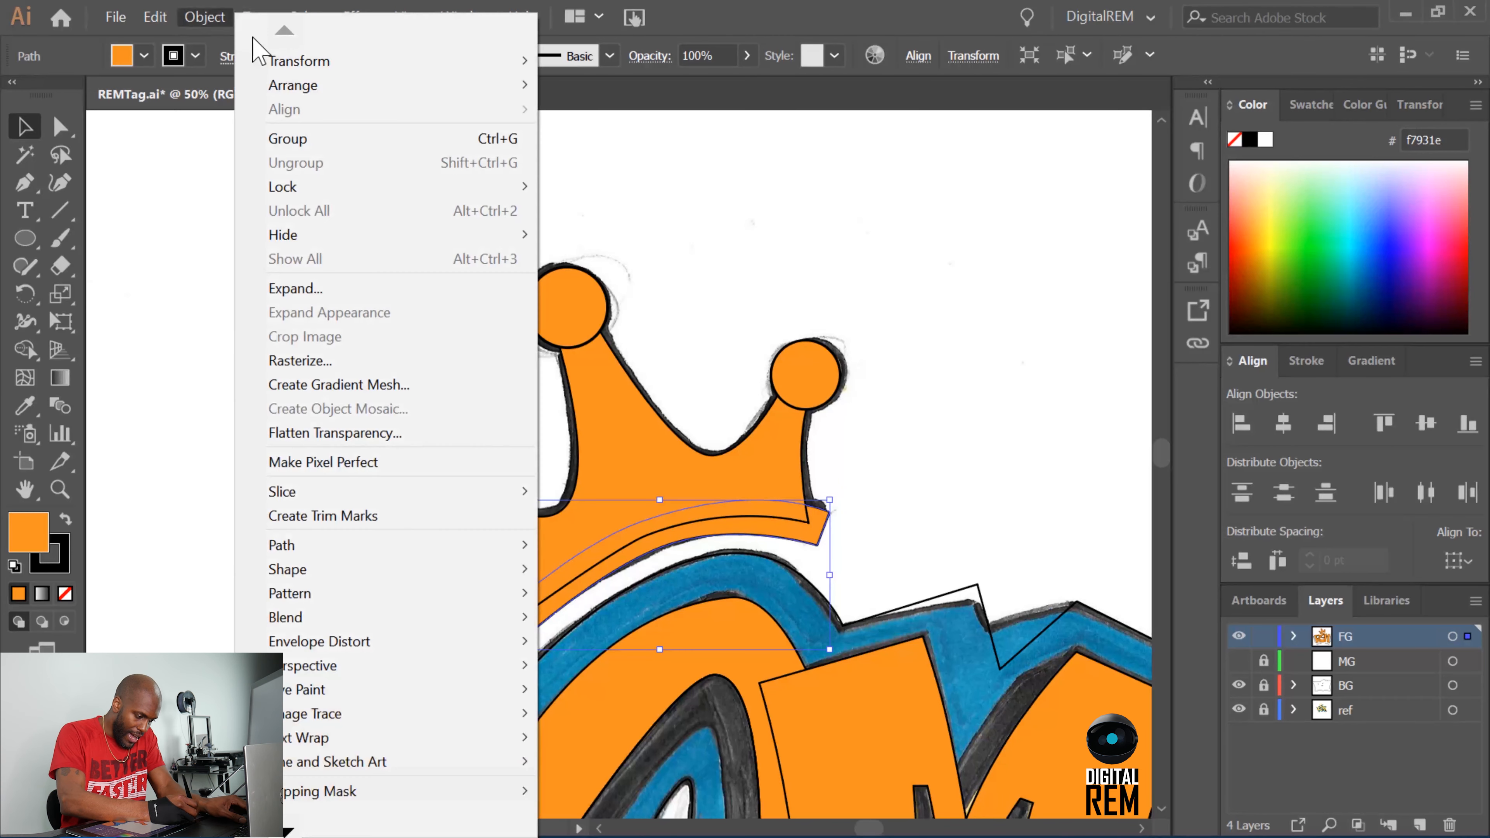
{"action": "mouse_move", "coordinate": [296, 61]}
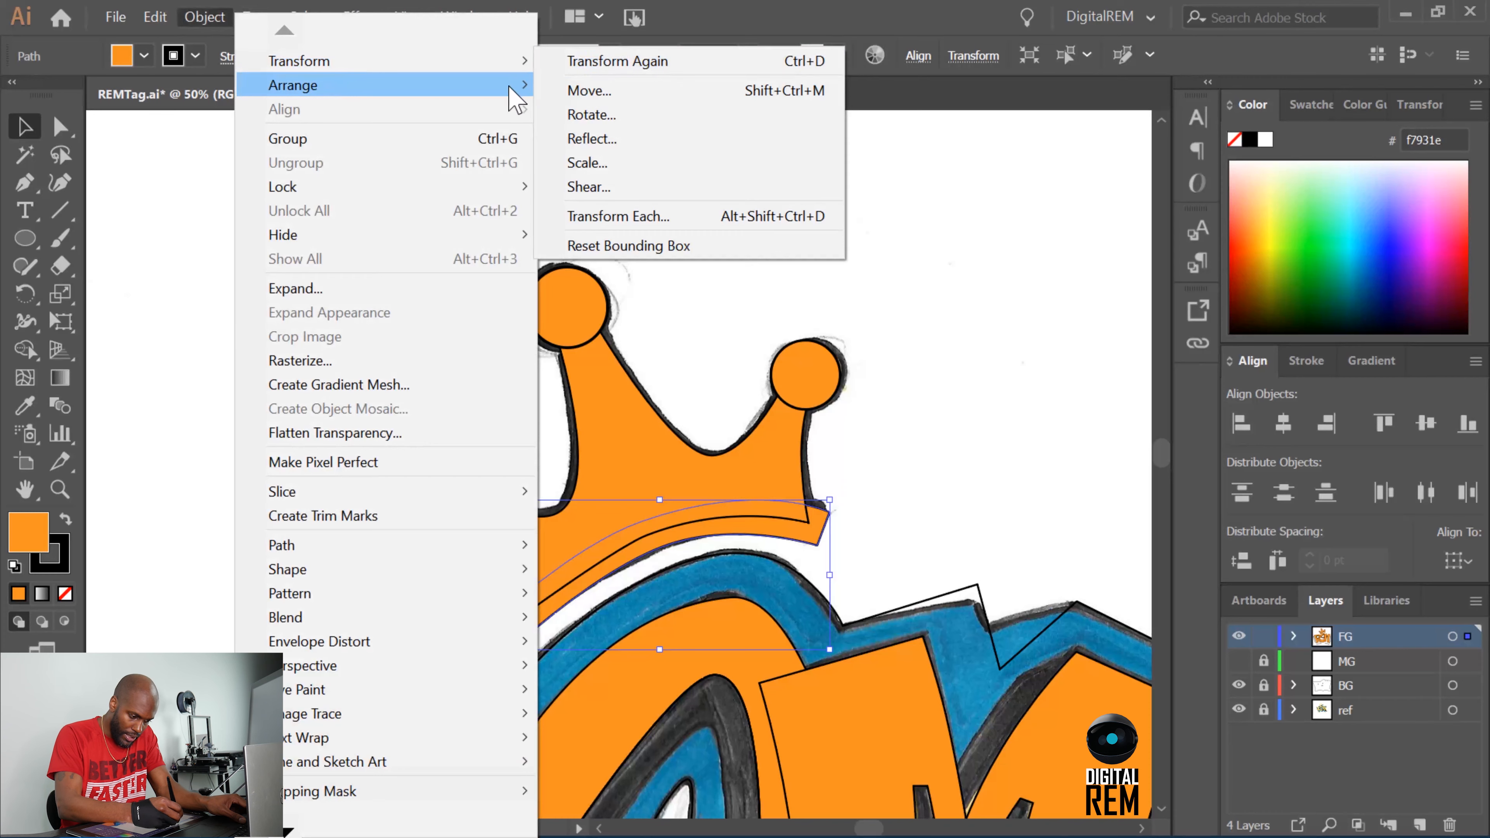
{"action": "mouse_move", "coordinate": [516, 100]}
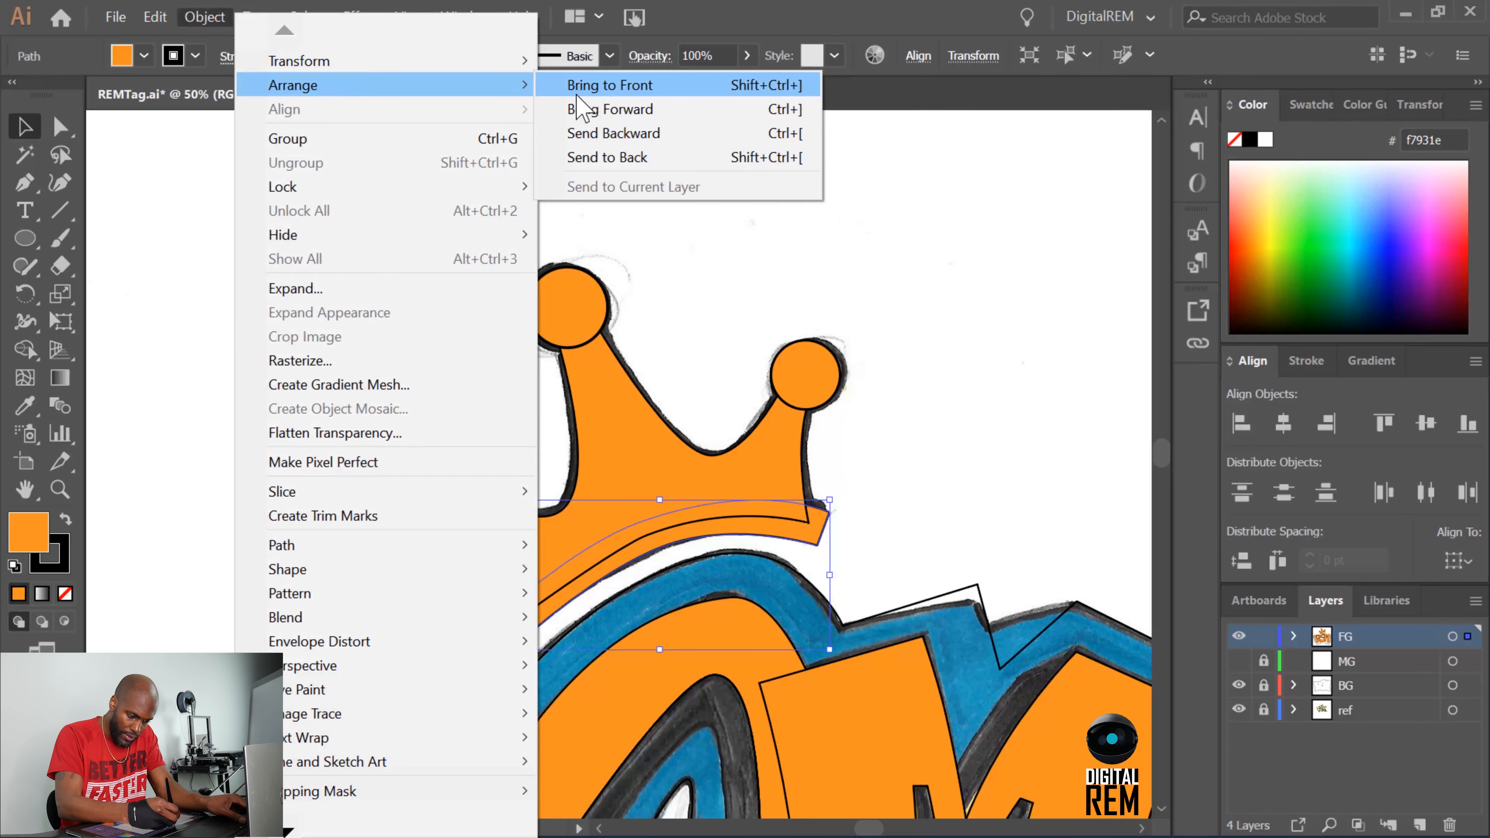
{"action": "left_click", "coordinate": [745, 86]}
{"action": "left_click", "coordinate": [915, 491]}
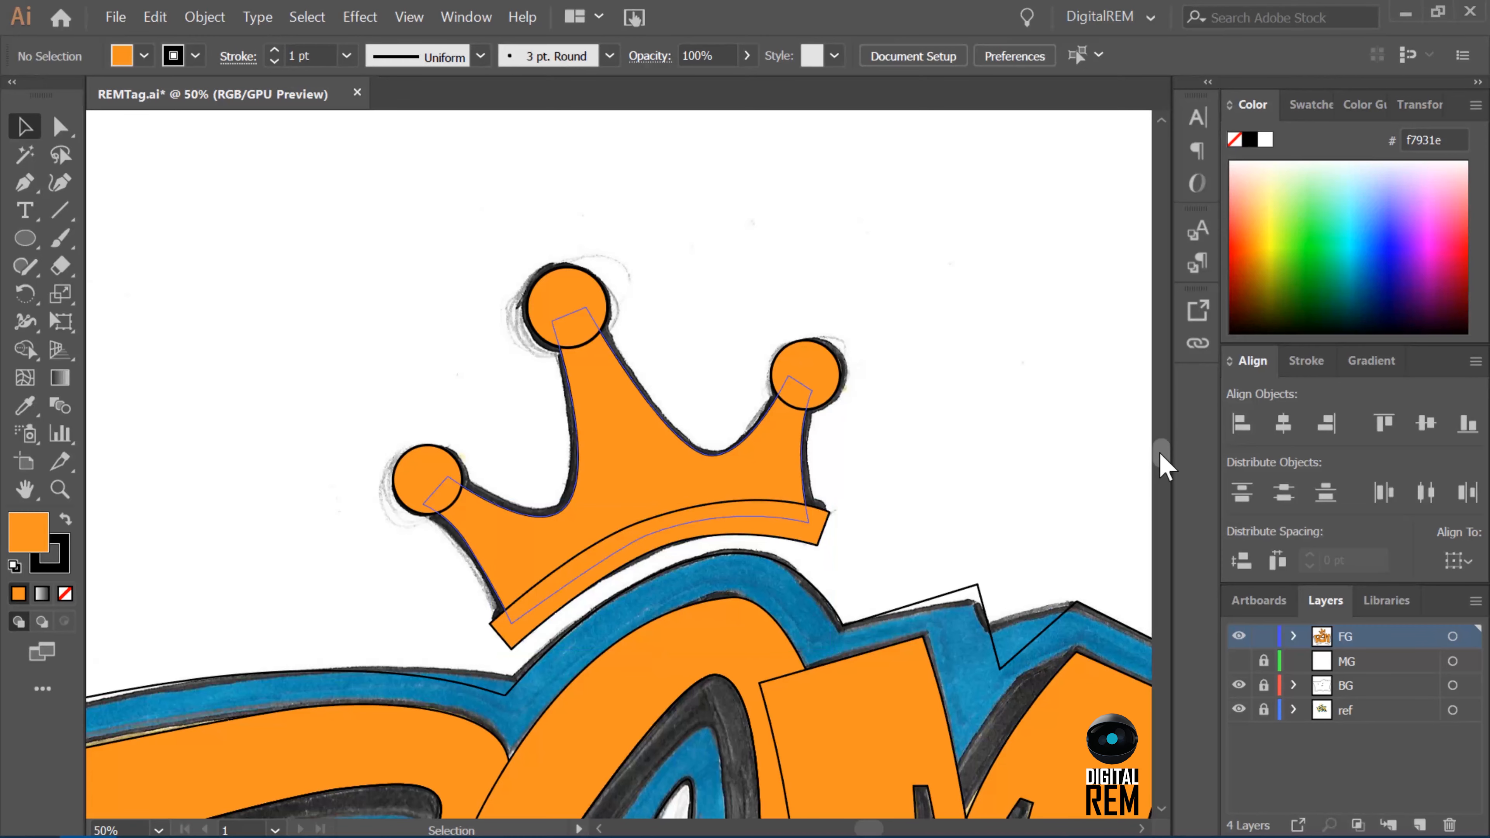
Toggle the FG layer's visibility to compare the orange artwork with the sketch, and leave the layer hidden.
{"action": "left_click_drag", "start_coordinate": [1160, 453], "coordinate": [1160, 459]}
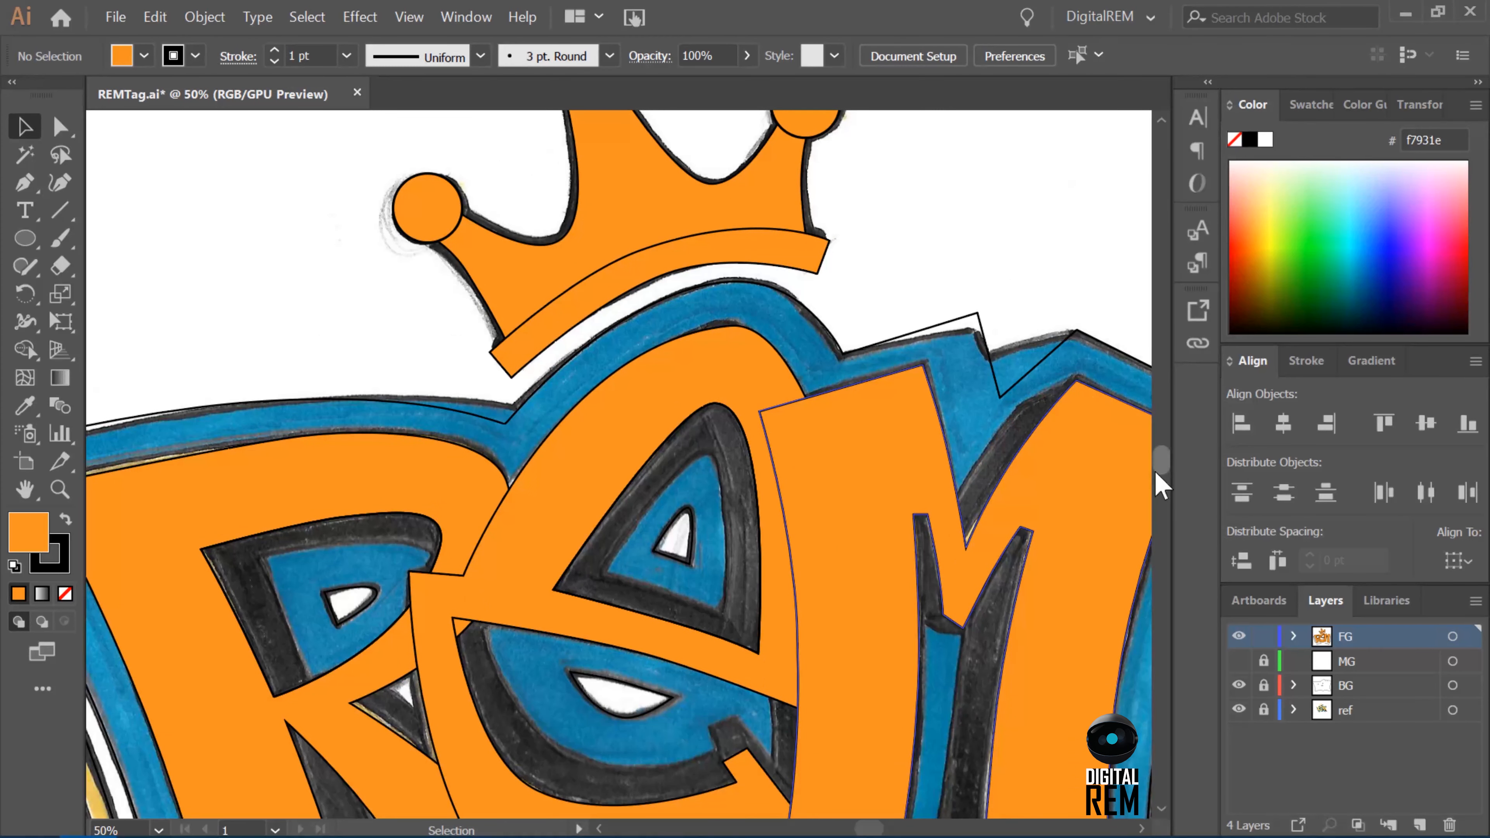
{"action": "left_click_drag", "start_coordinate": [1160, 464], "coordinate": [1160, 468]}
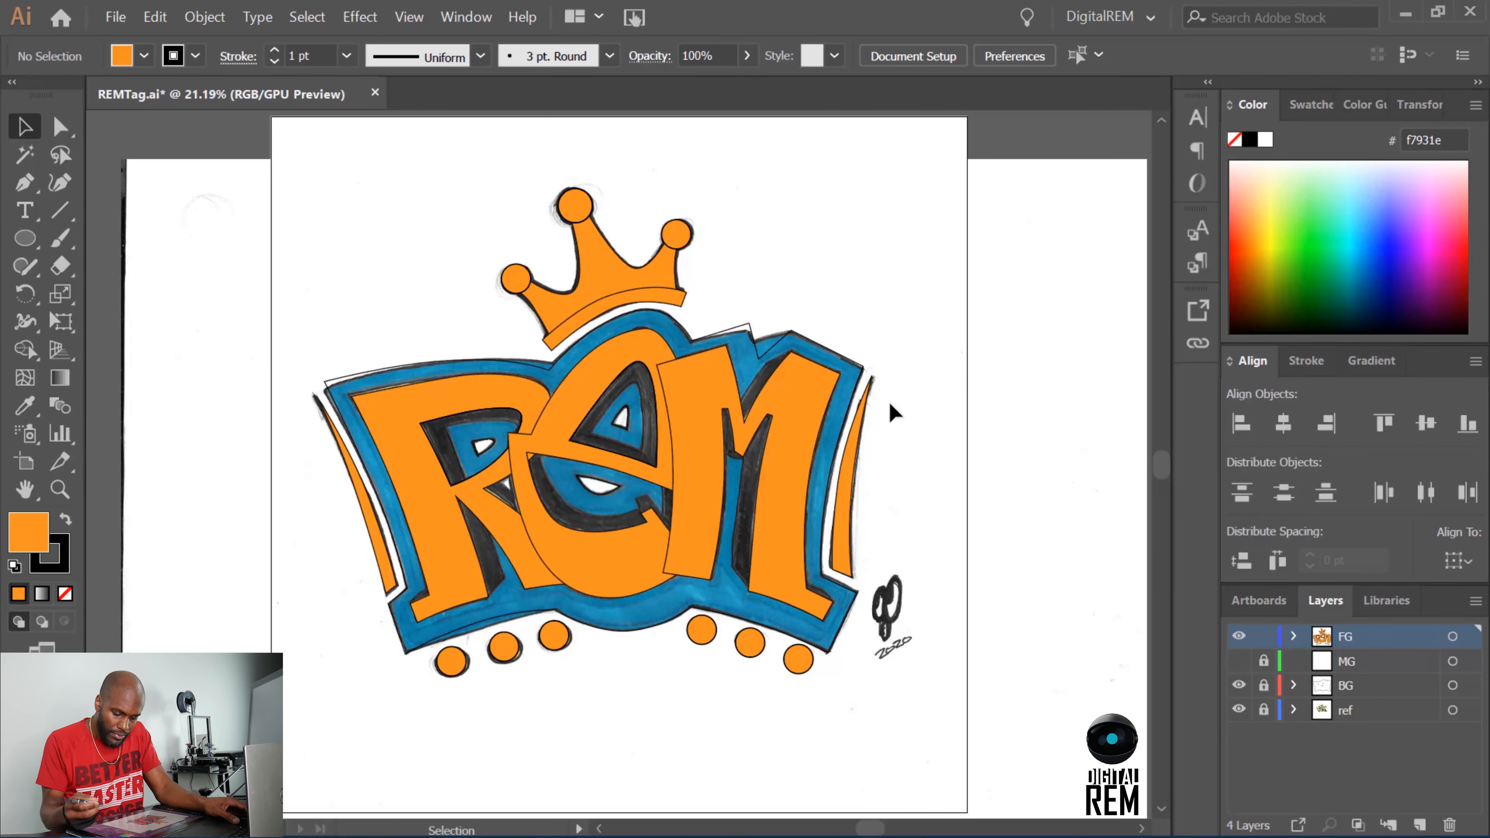
{"action": "left_click", "coordinate": [1238, 636]}
{"action": "left_click", "coordinate": [1238, 636]}
{"action": "left_click", "coordinate": [1238, 636]}
{"action": "left_click", "coordinate": [1238, 636]}
{"action": "left_click", "coordinate": [1238, 636]}
{"action": "left_click", "coordinate": [1238, 637]}
{"action": "left_click", "coordinate": [1238, 636]}
{"action": "left_click", "coordinate": [1238, 636]}
{"action": "left_click", "coordinate": [1238, 637]}
{"action": "left_click", "coordinate": [1238, 636]}
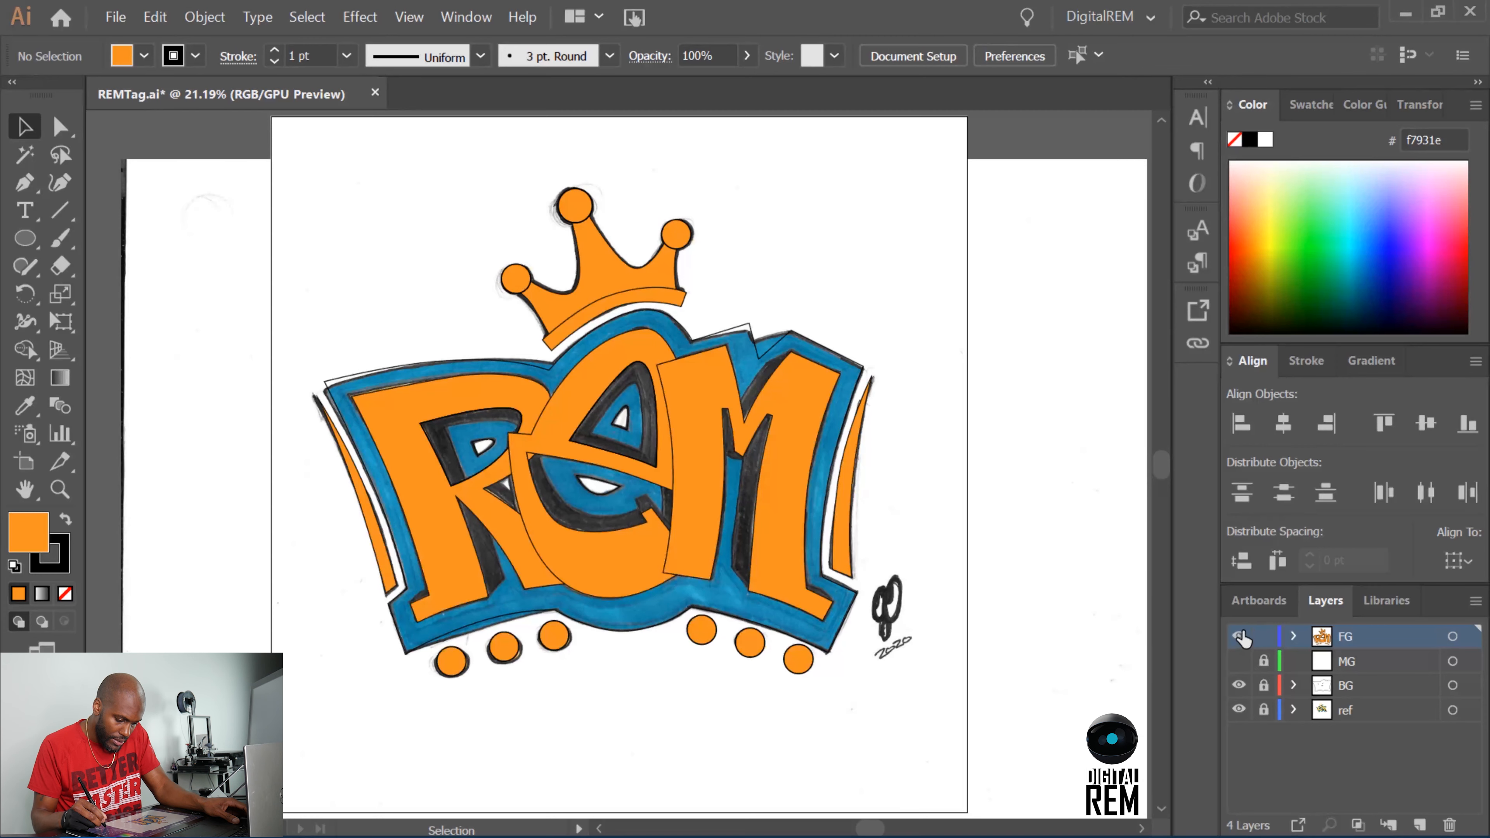
{"action": "left_click", "coordinate": [1238, 637]}
{"action": "left_click", "coordinate": [1238, 636]}
{"action": "left_click", "coordinate": [1239, 636]}
{"action": "left_click", "coordinate": [1239, 636]}
{"action": "left_click", "coordinate": [1239, 637]}
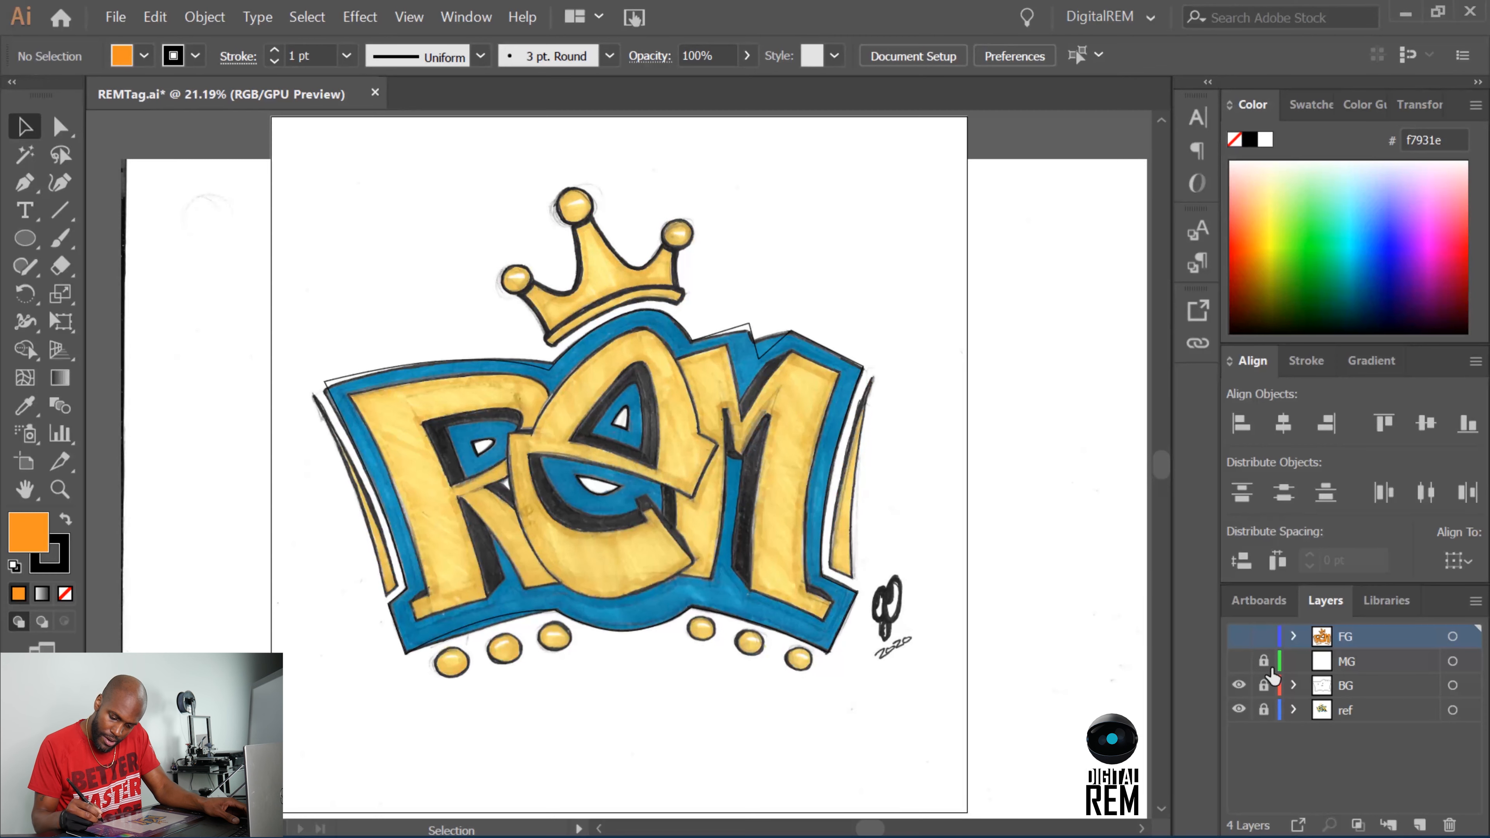
Unlock the BG layer, hide the ref layer and select all the background outlines.
{"action": "left_click", "coordinate": [1264, 685]}
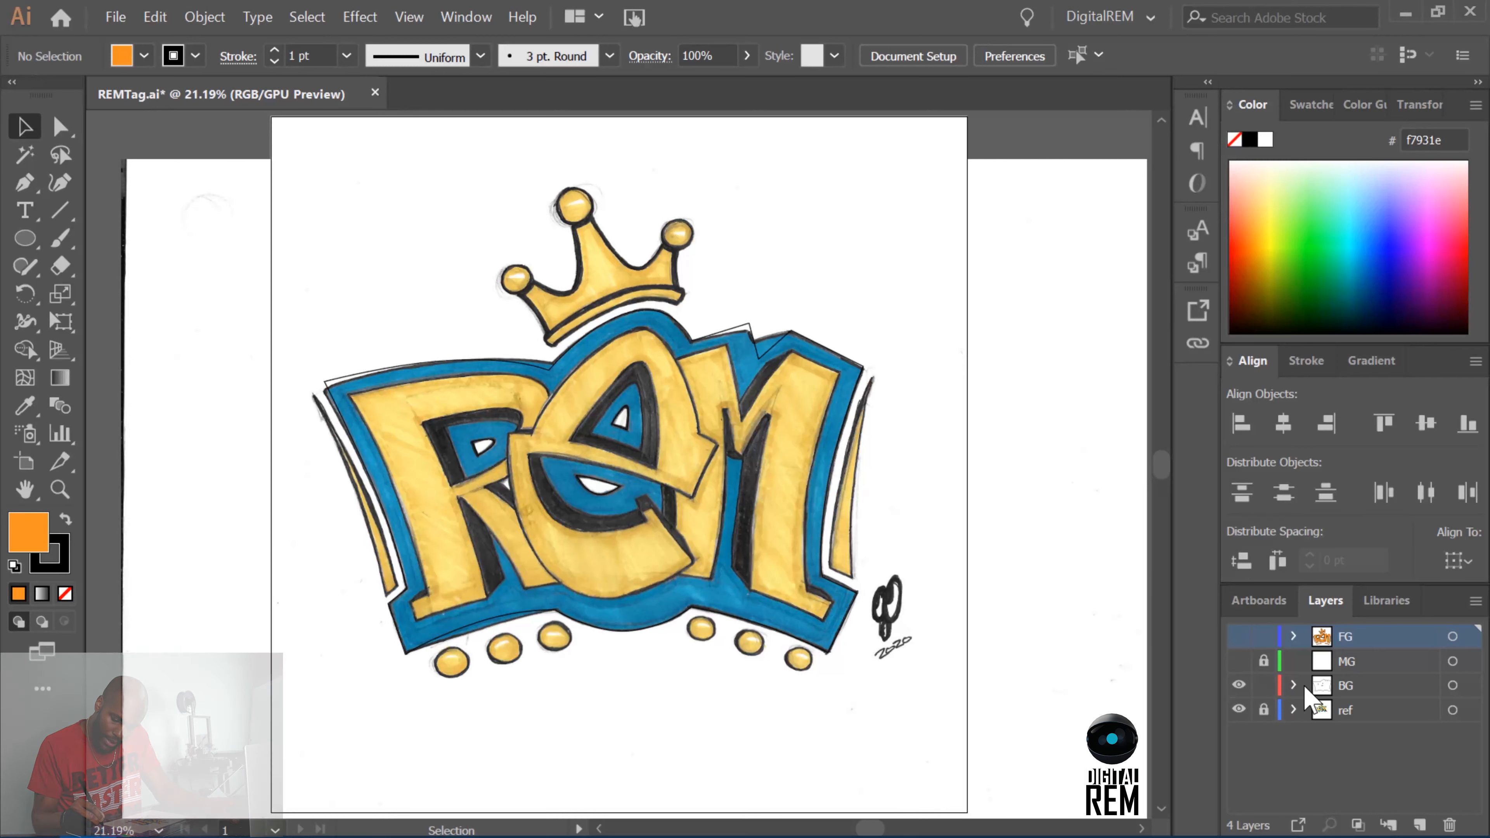
{"action": "left_click", "coordinate": [1304, 693]}
{"action": "left_click", "coordinate": [1238, 709]}
{"action": "left_click_drag", "start_coordinate": [912, 303], "coordinate": [331, 747]}
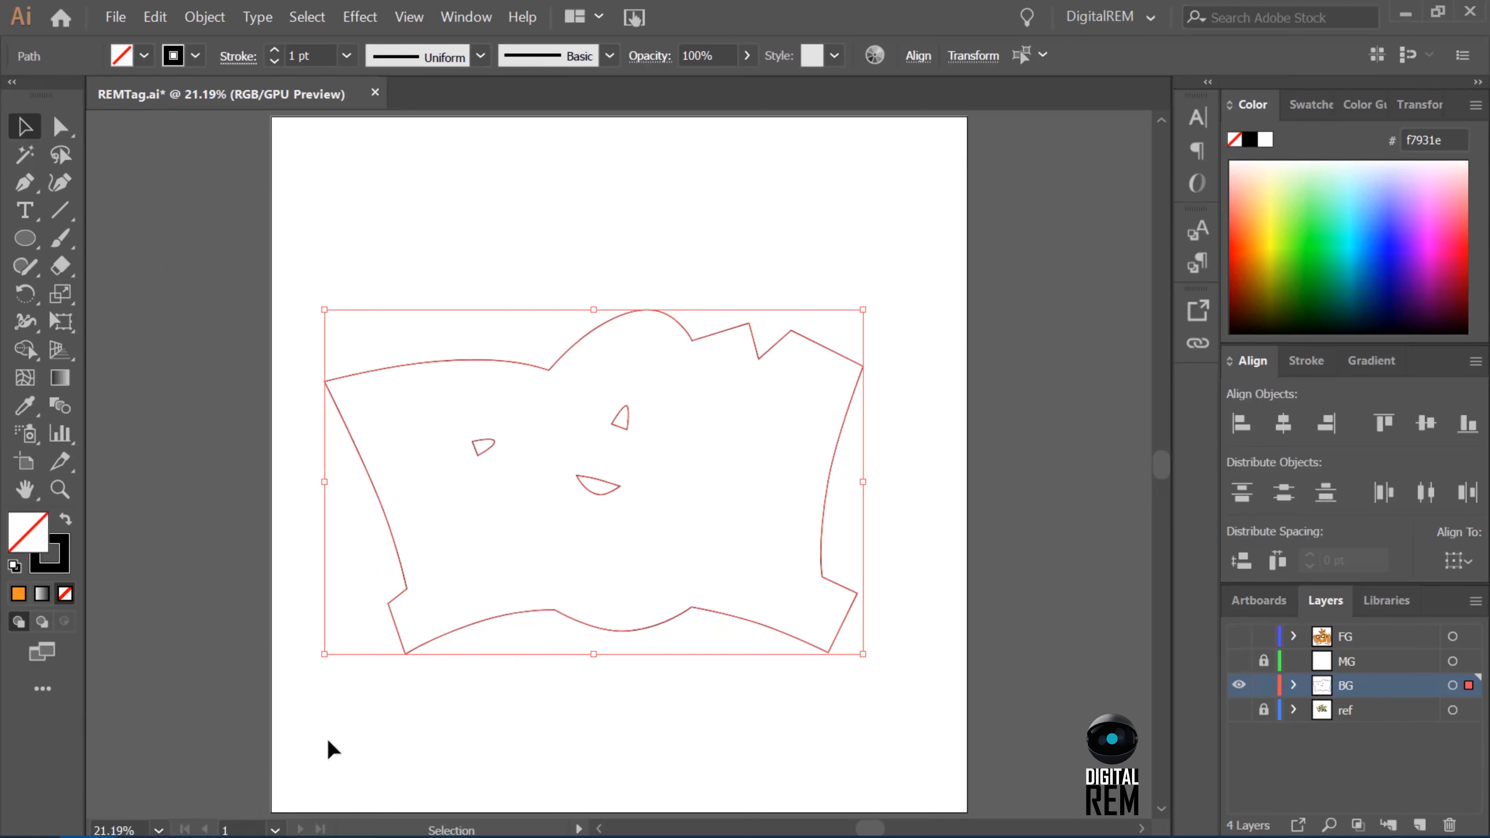
Fill the background shape around its three small cutouts with teal 00A99D and no stroke using the Shape Builder.
{"action": "left_click", "coordinate": [24, 349]}
{"action": "left_click", "coordinate": [144, 56]}
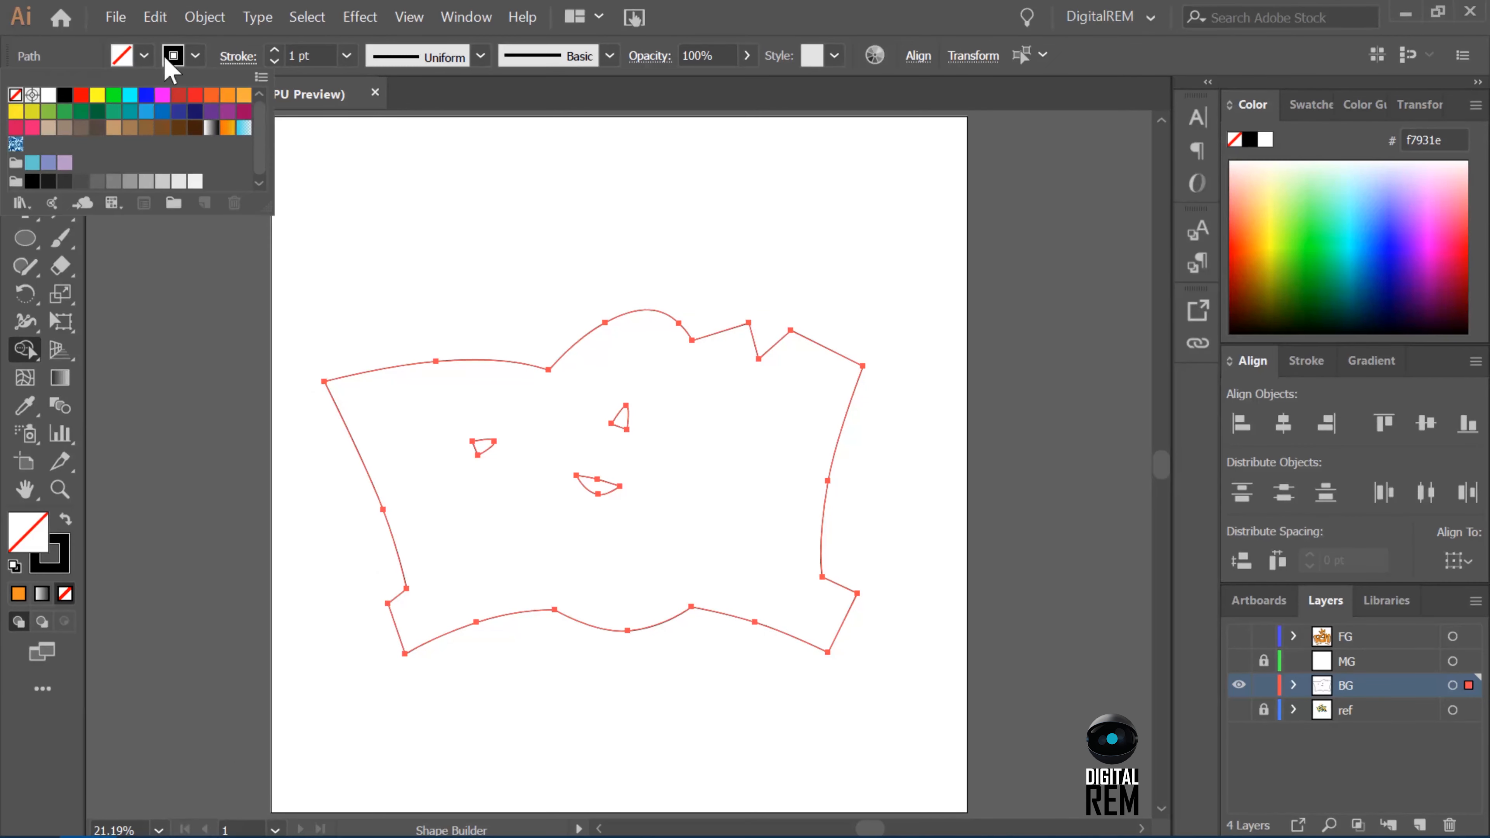
{"action": "left_click", "coordinate": [138, 112]}
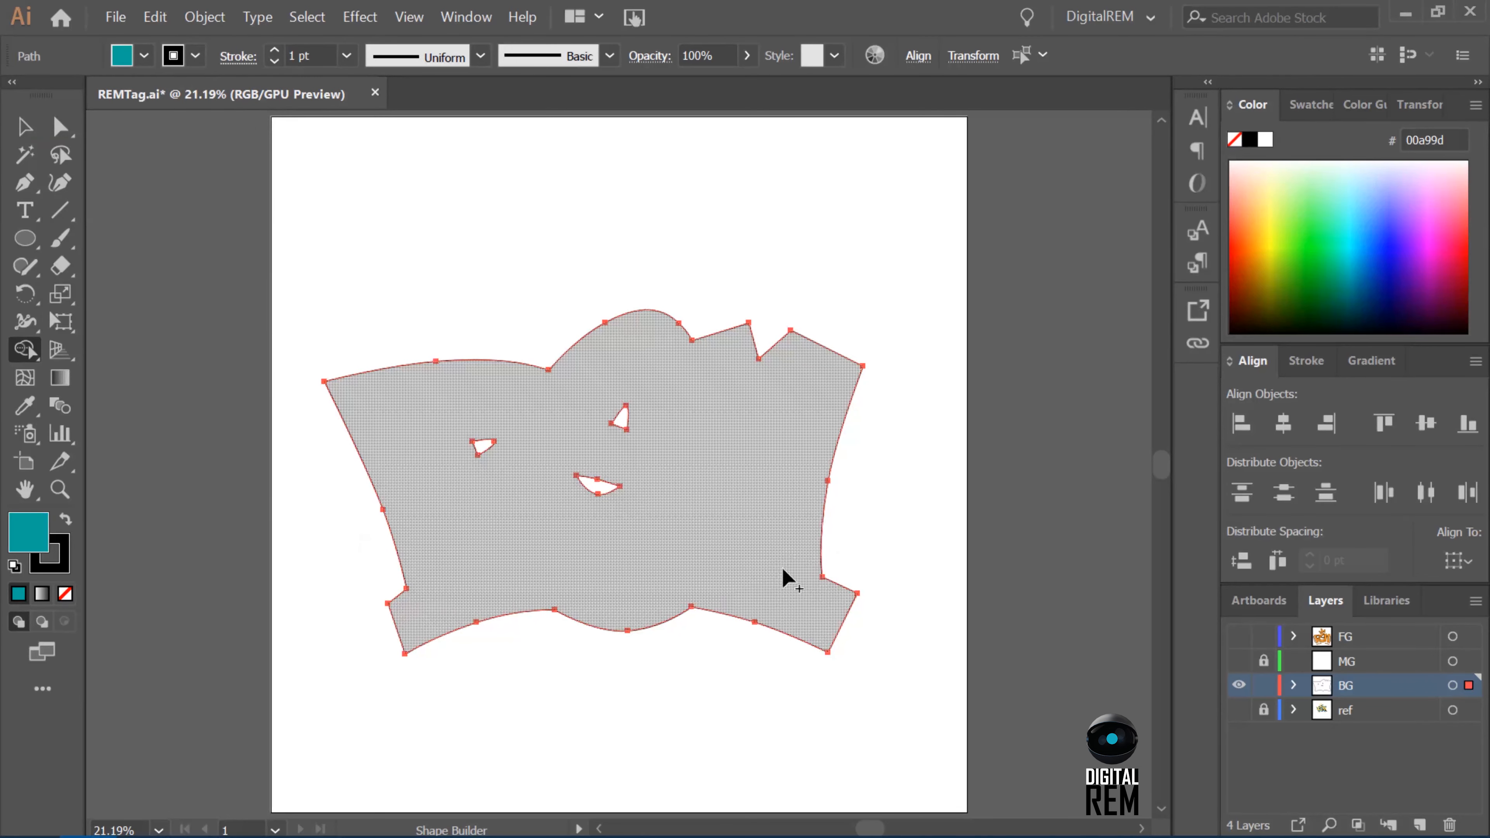
{"action": "left_click", "coordinate": [173, 56]}
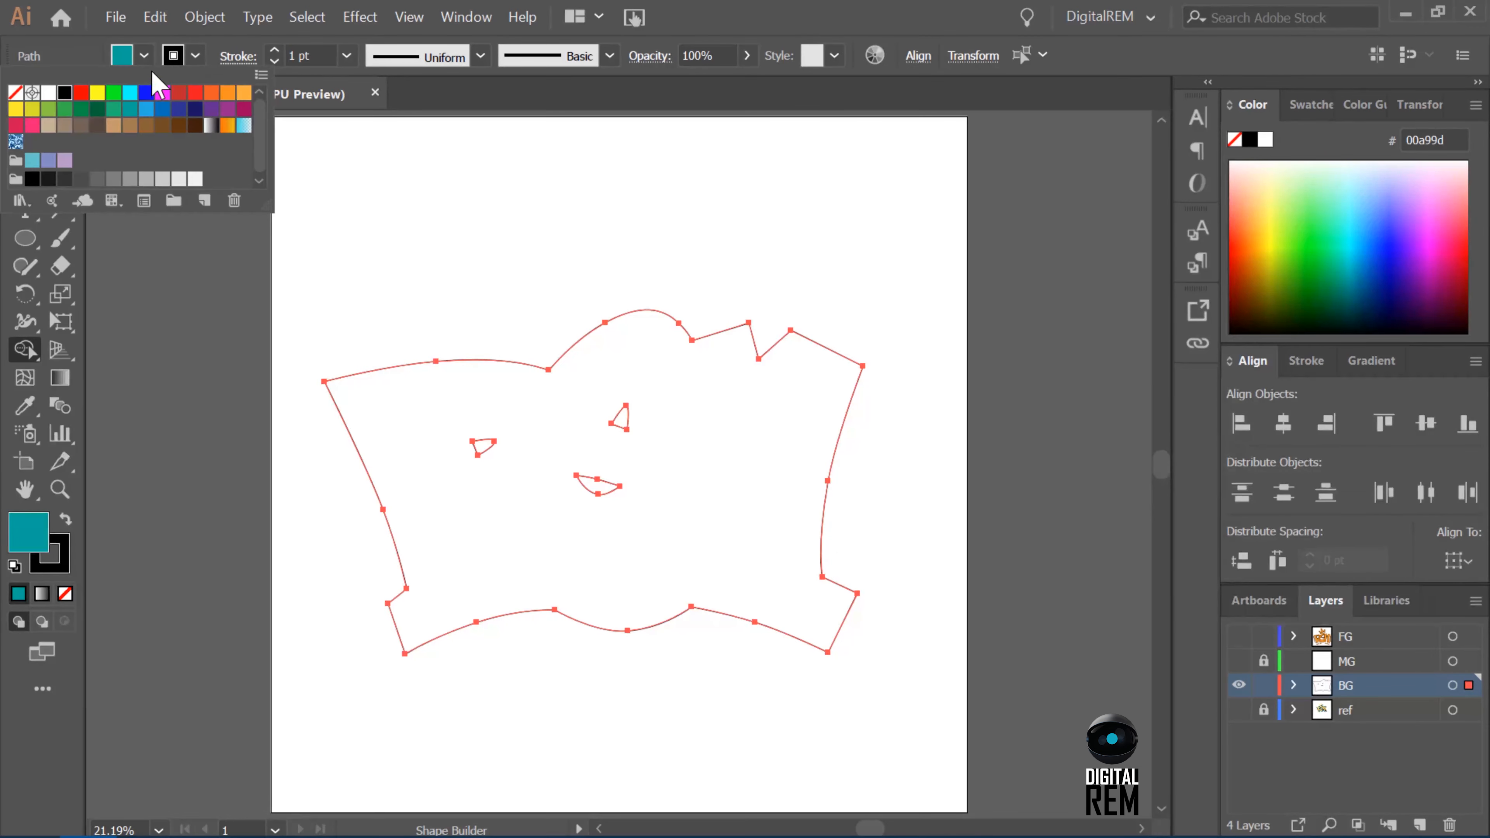
{"action": "left_click", "coordinate": [16, 92]}
{"action": "left_click", "coordinate": [786, 550]}
Try cyan 00FFFF as the background shape's fill with the Shape Builder.
{"action": "left_click", "coordinate": [143, 56]}
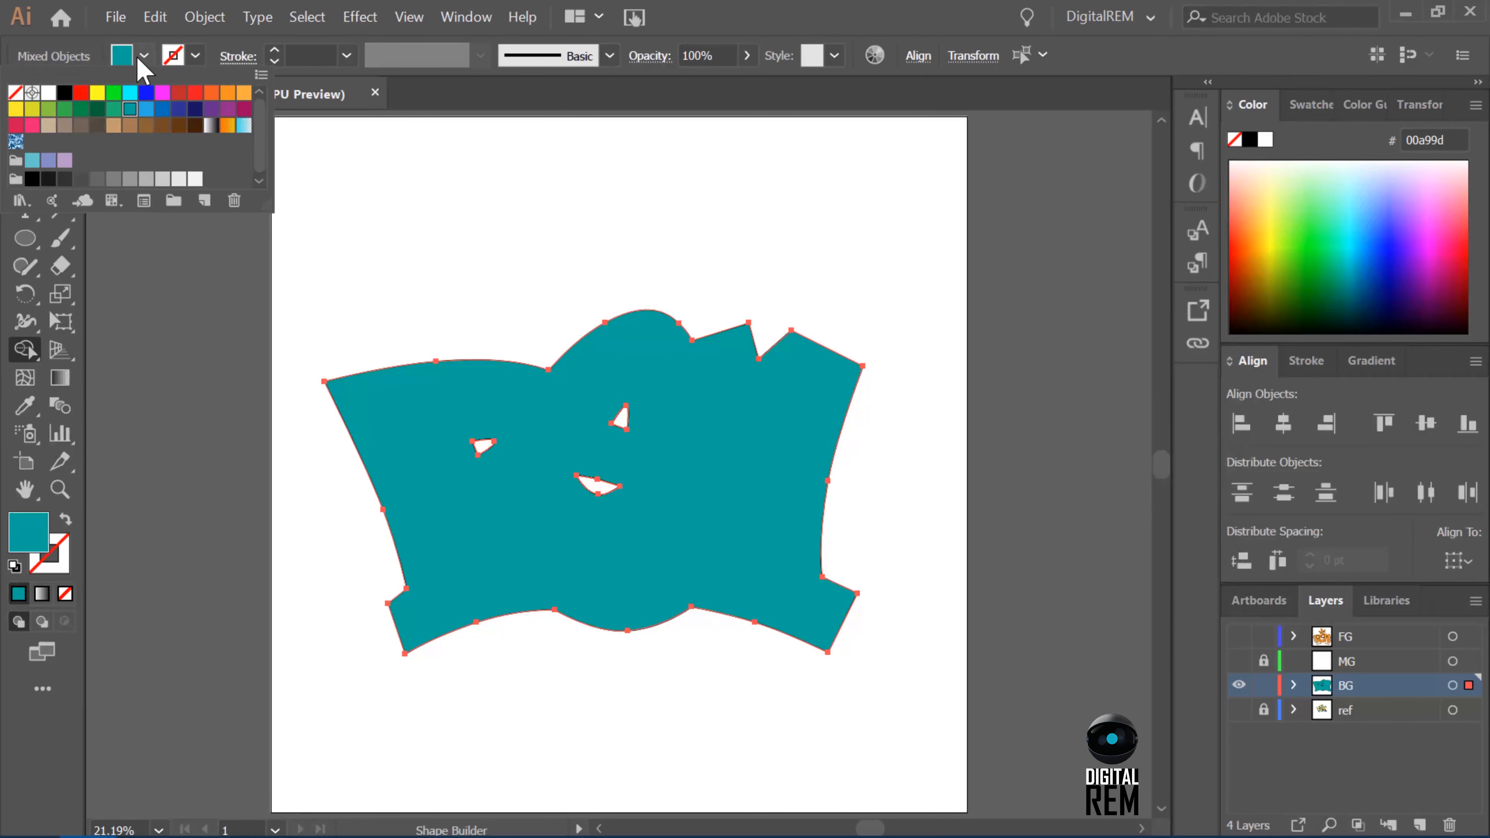
{"action": "left_click", "coordinate": [129, 92]}
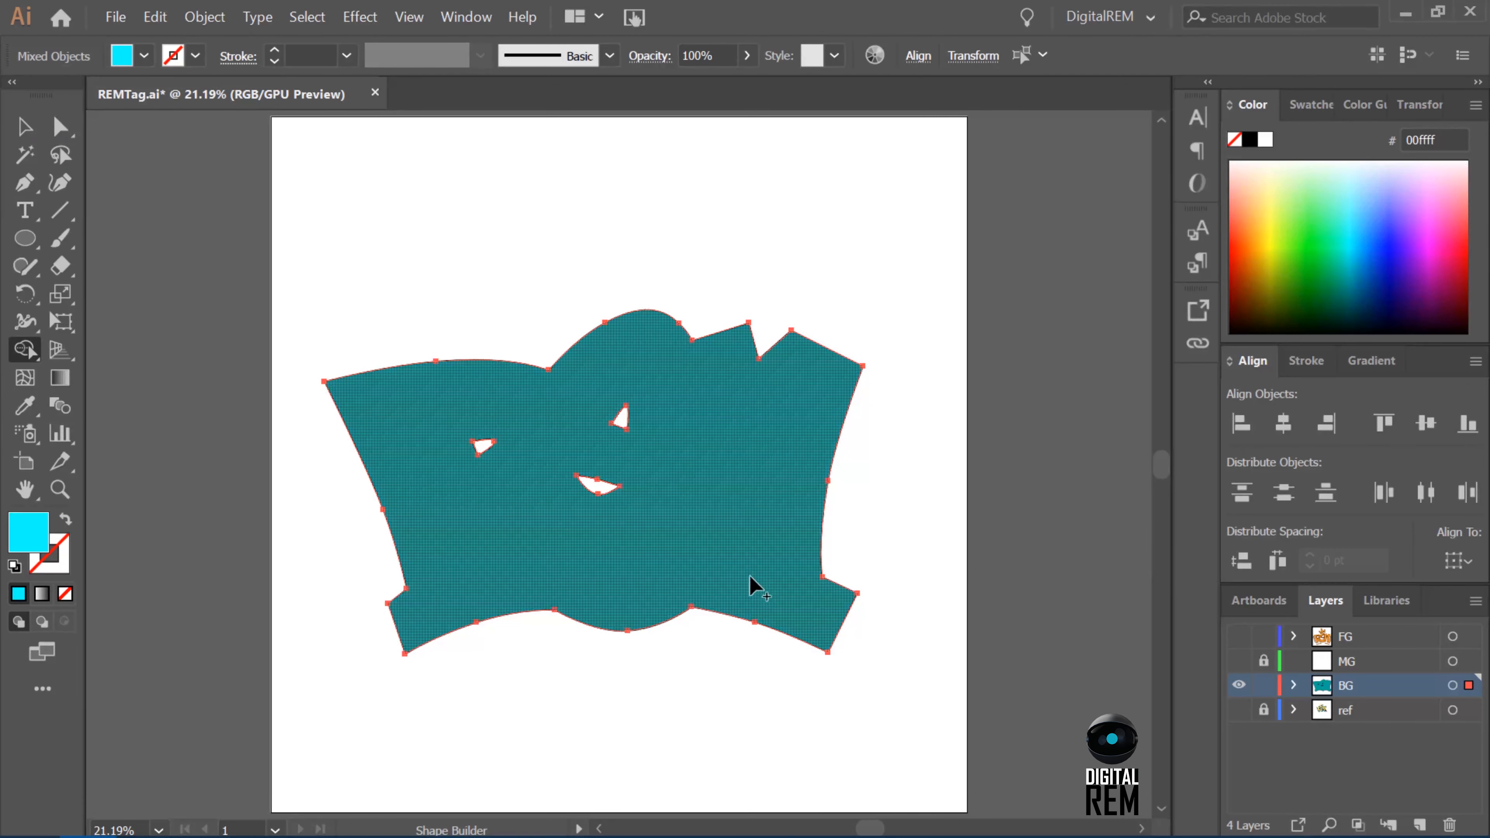
{"action": "left_click", "coordinate": [750, 579]}
With the FG layer shown again, fill the background shape with teal 00A99D using the Shape Builder and save the file.
{"action": "left_click", "coordinate": [1239, 636]}
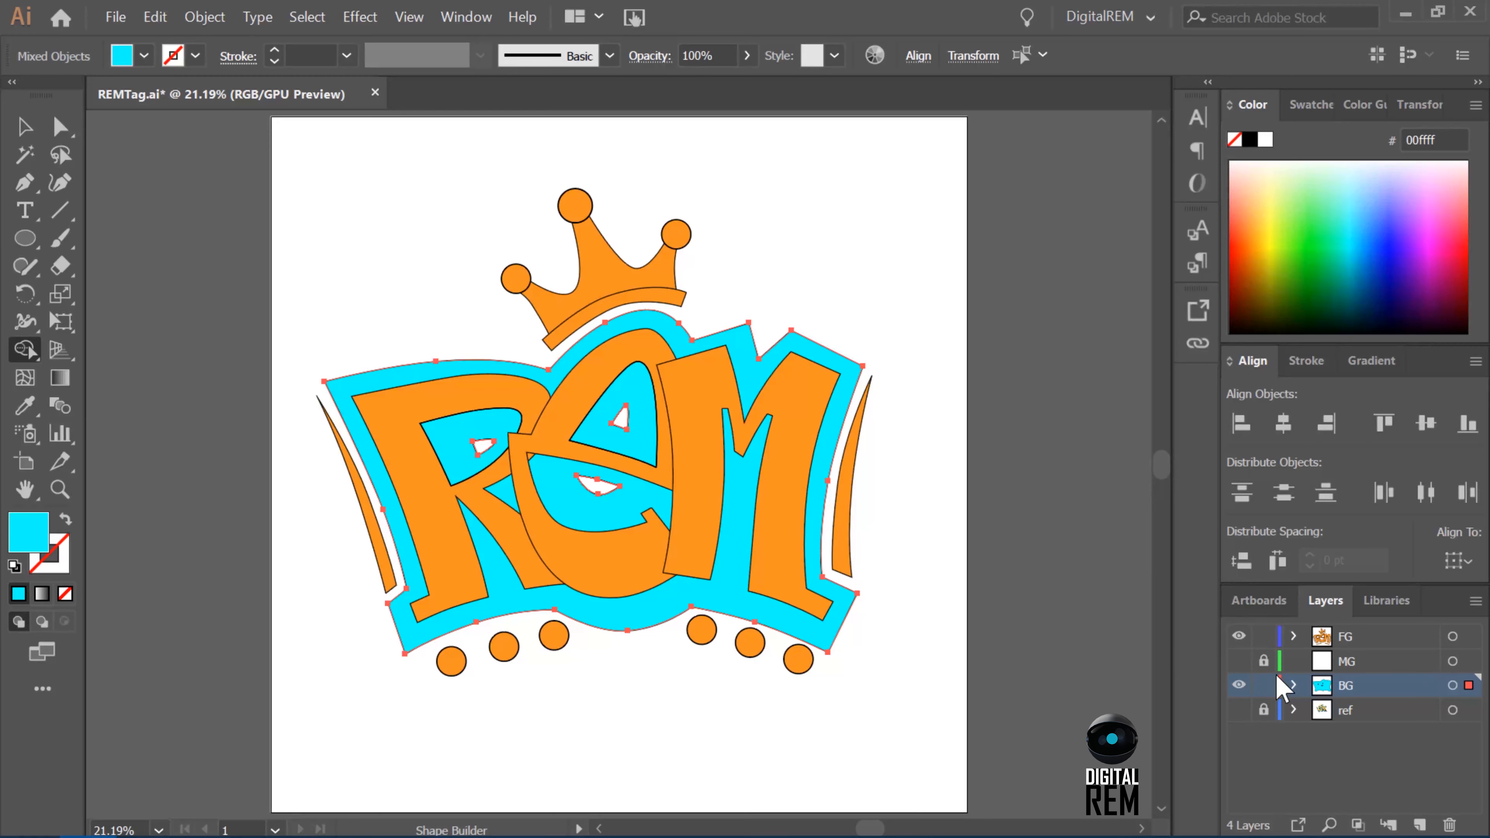
{"action": "left_click", "coordinate": [144, 55]}
{"action": "left_click", "coordinate": [131, 114]}
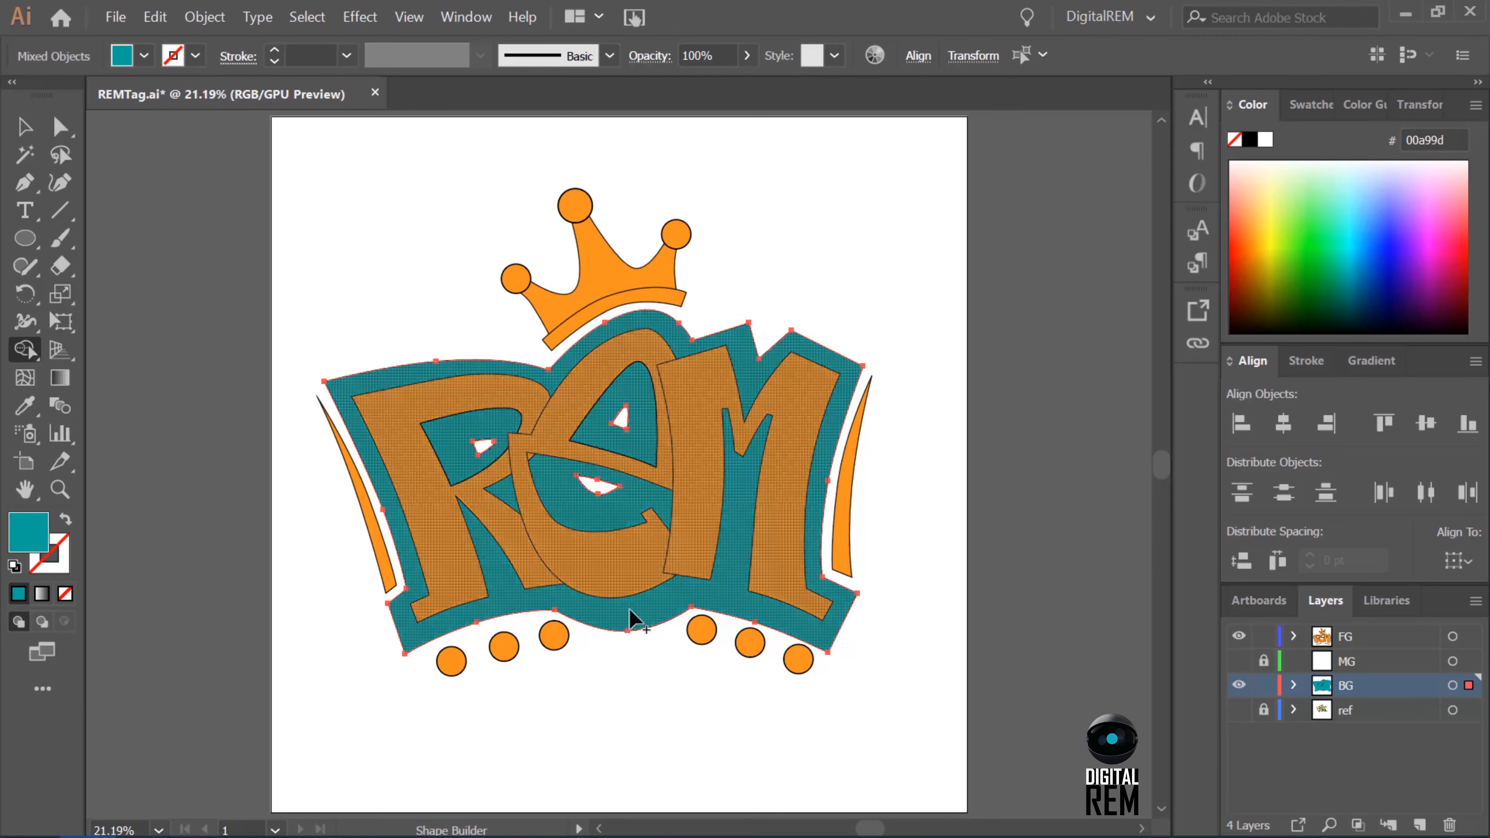
{"action": "left_click", "coordinate": [632, 616]}
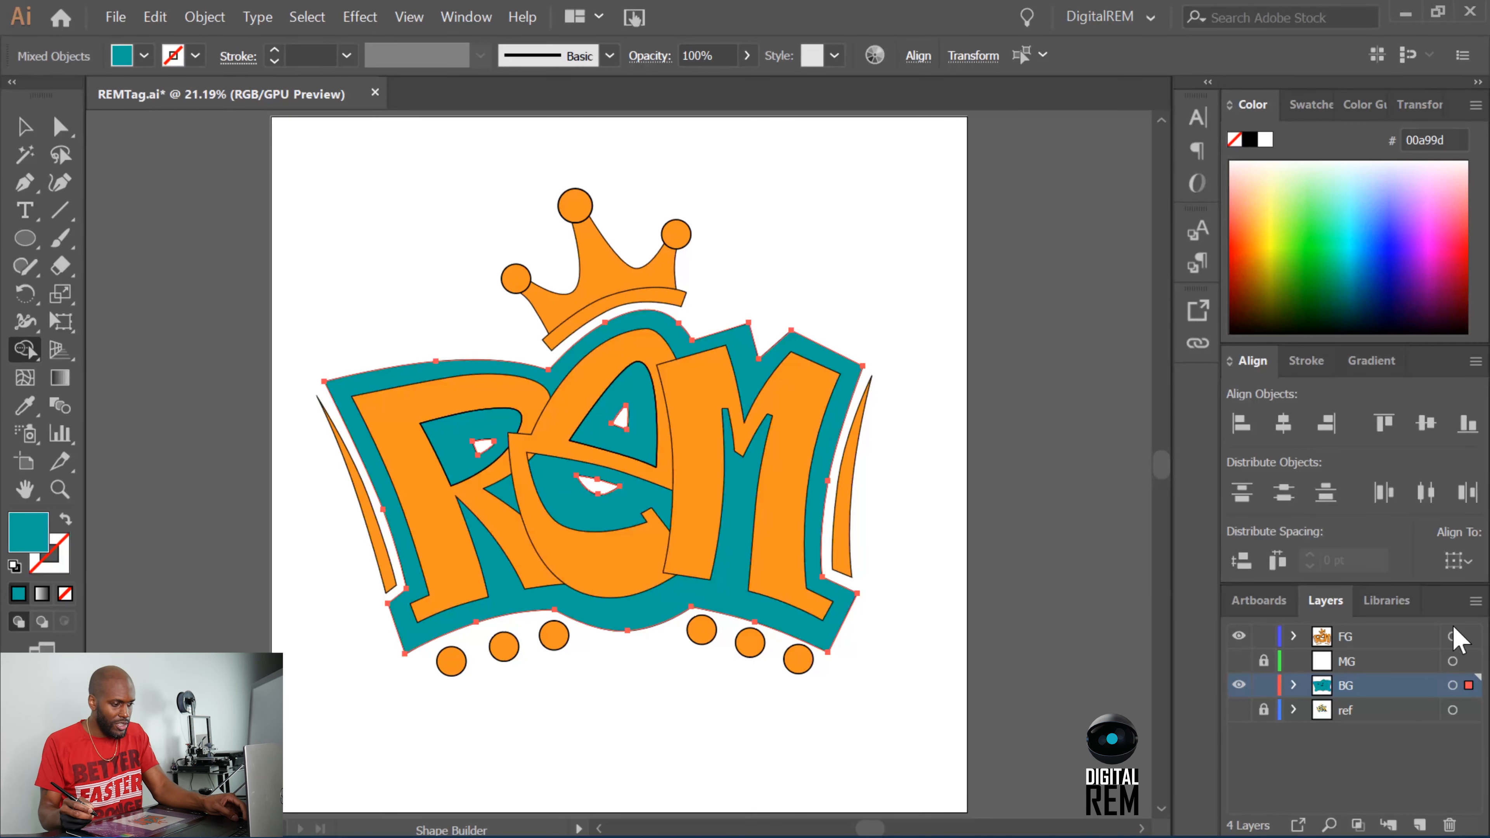
{"action": "key", "text": "ctrl+s"}
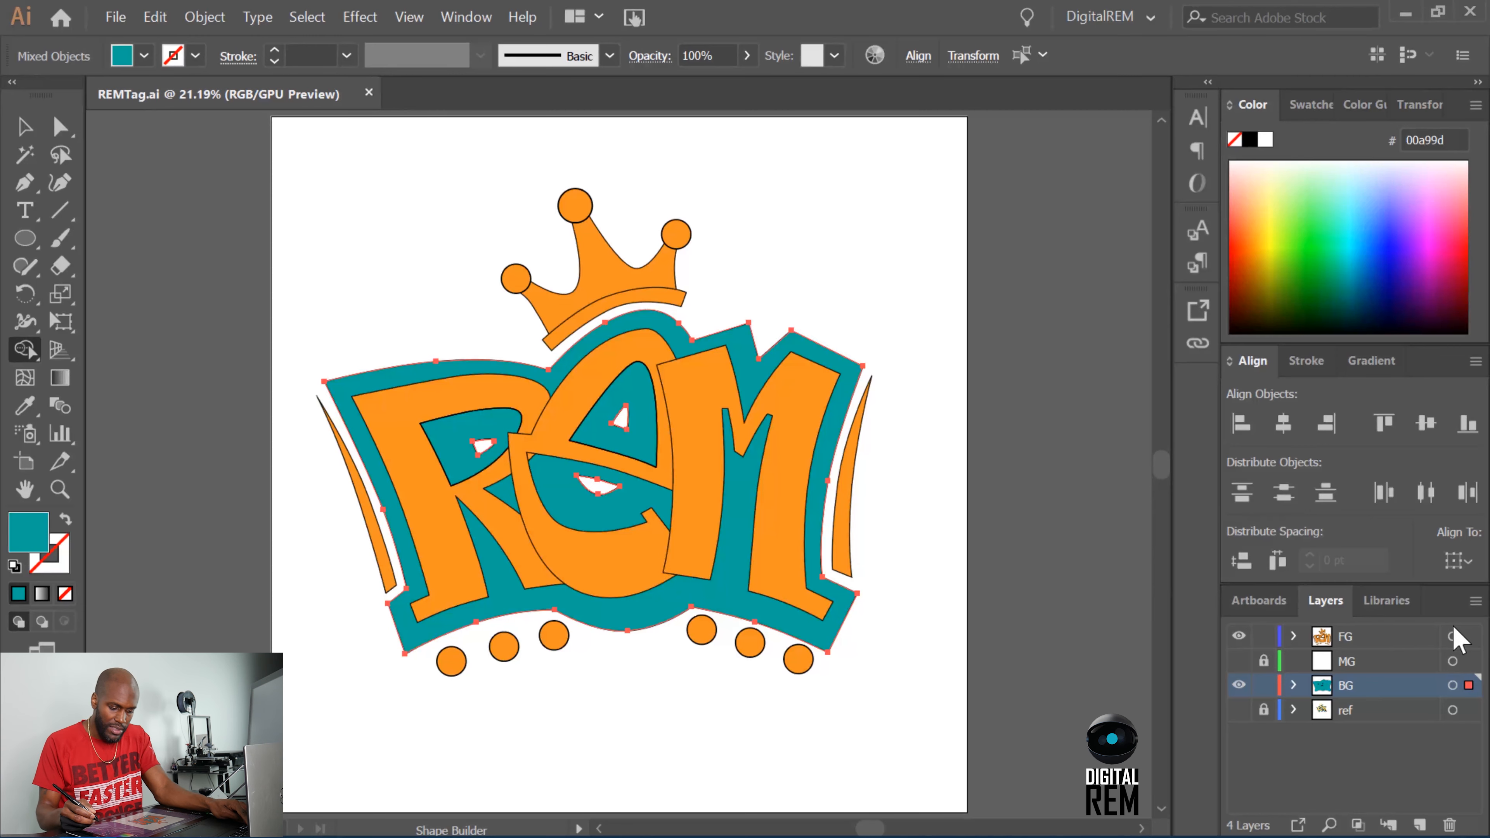
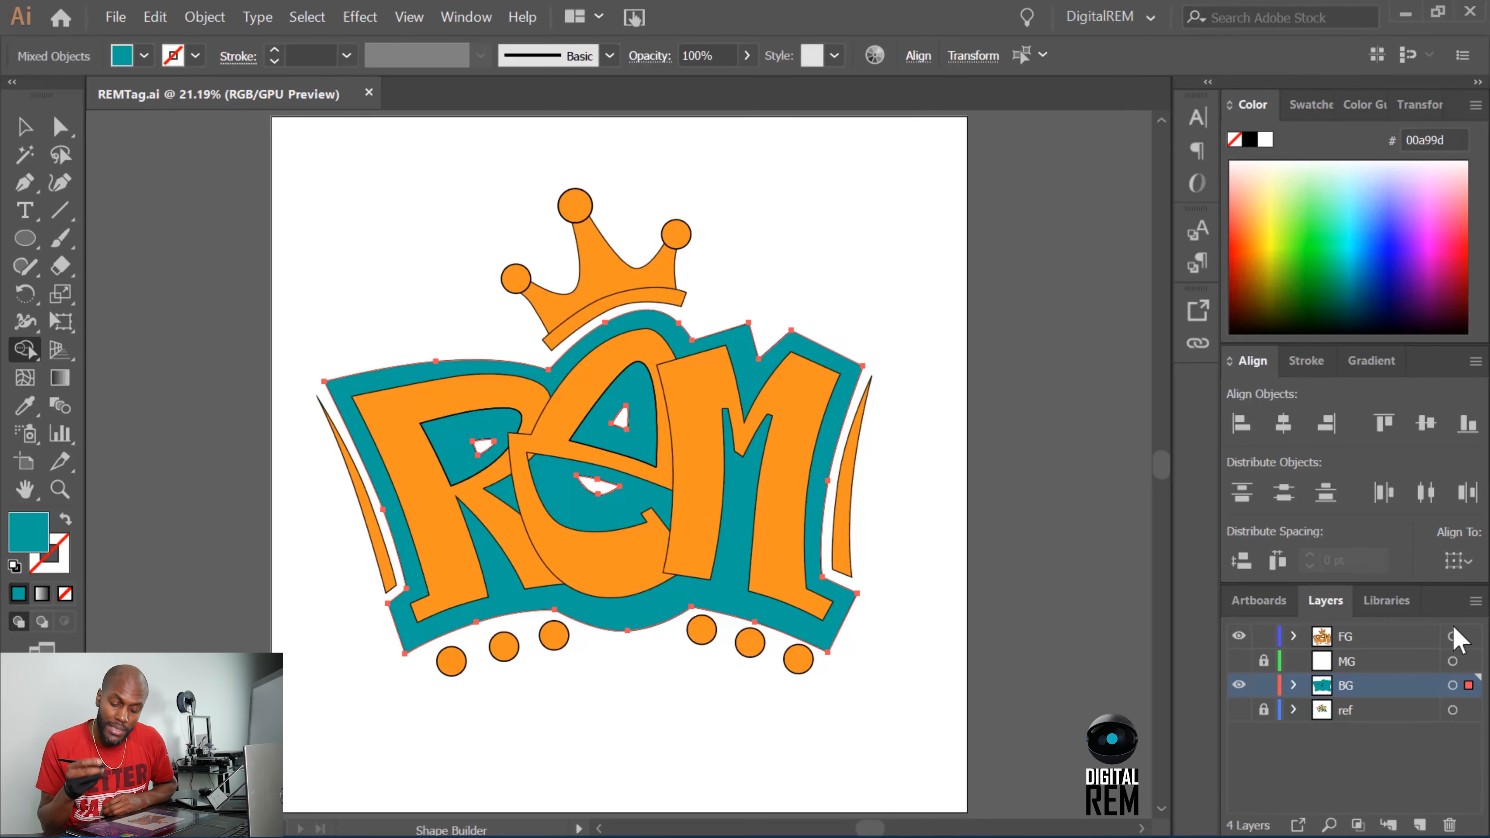
Lock the FG and BG layers, hide BG, and make the unlocked, visible MG layer active with the ref sketch shown.
{"action": "left_click", "coordinate": [1263, 635]}
{"action": "left_click", "coordinate": [1263, 685]}
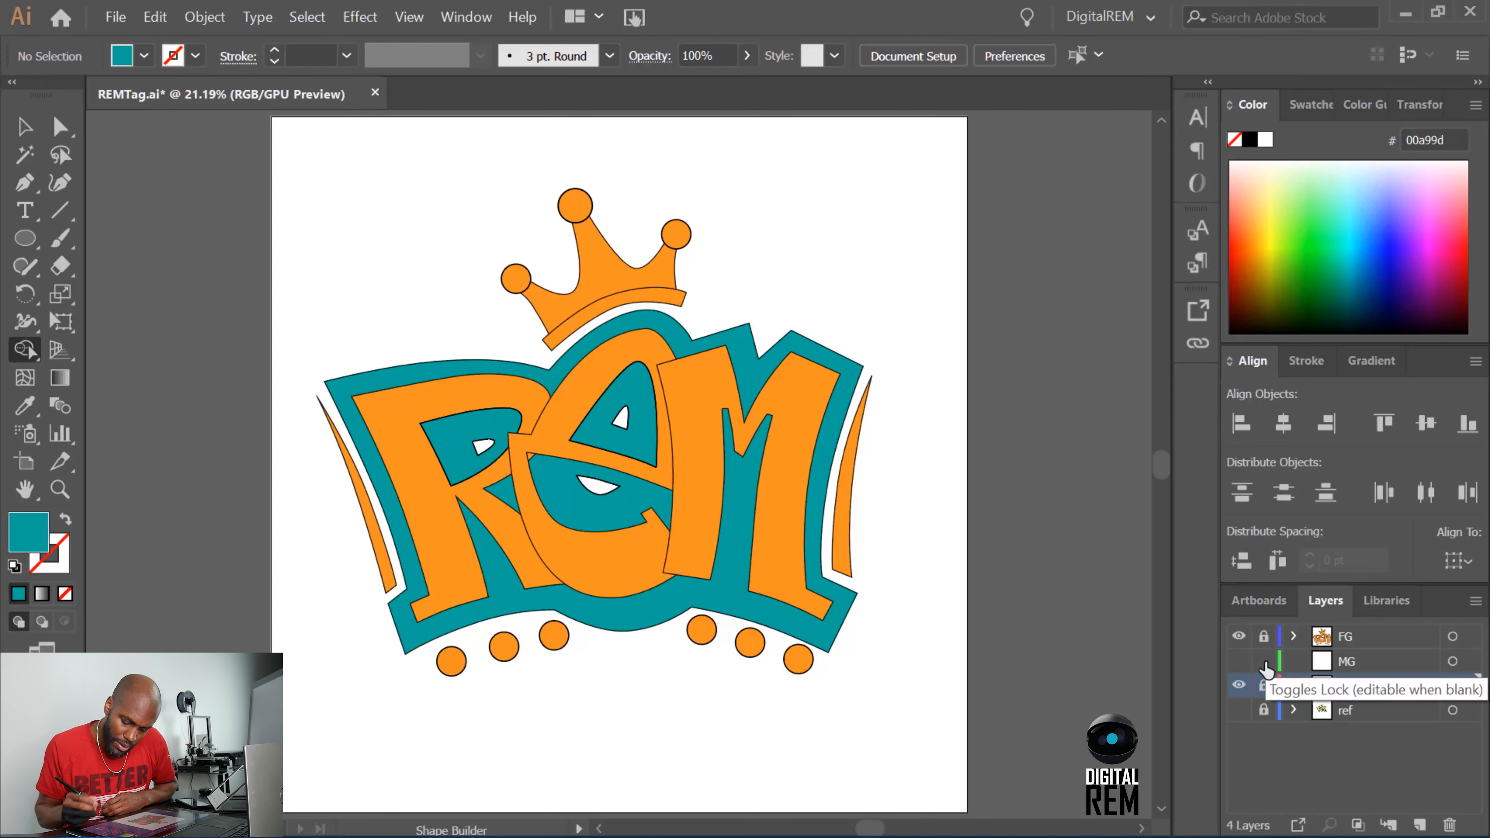
{"action": "left_click", "coordinate": [1238, 660]}
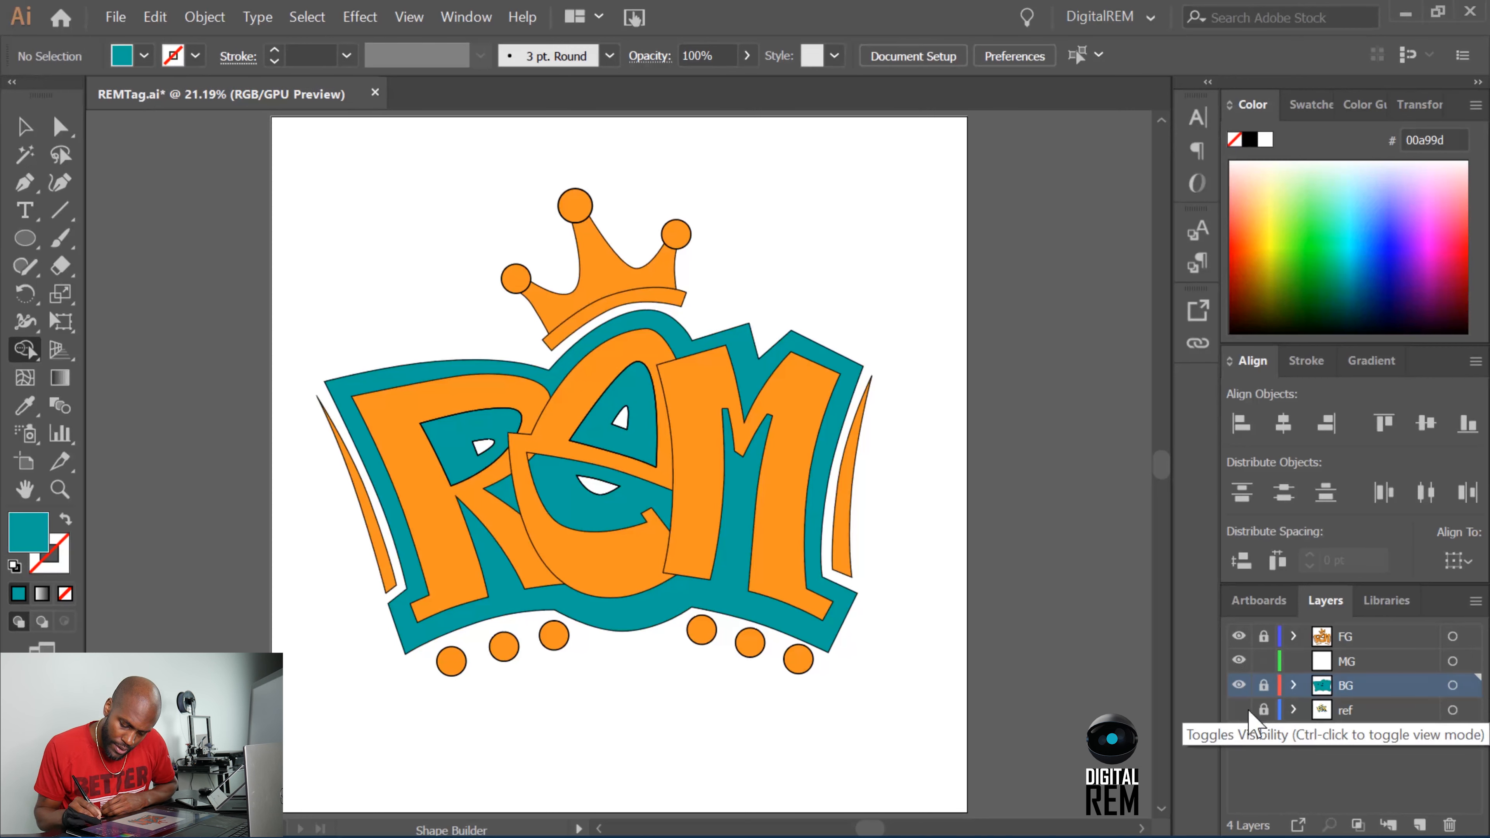
{"action": "left_click", "coordinate": [1237, 684]}
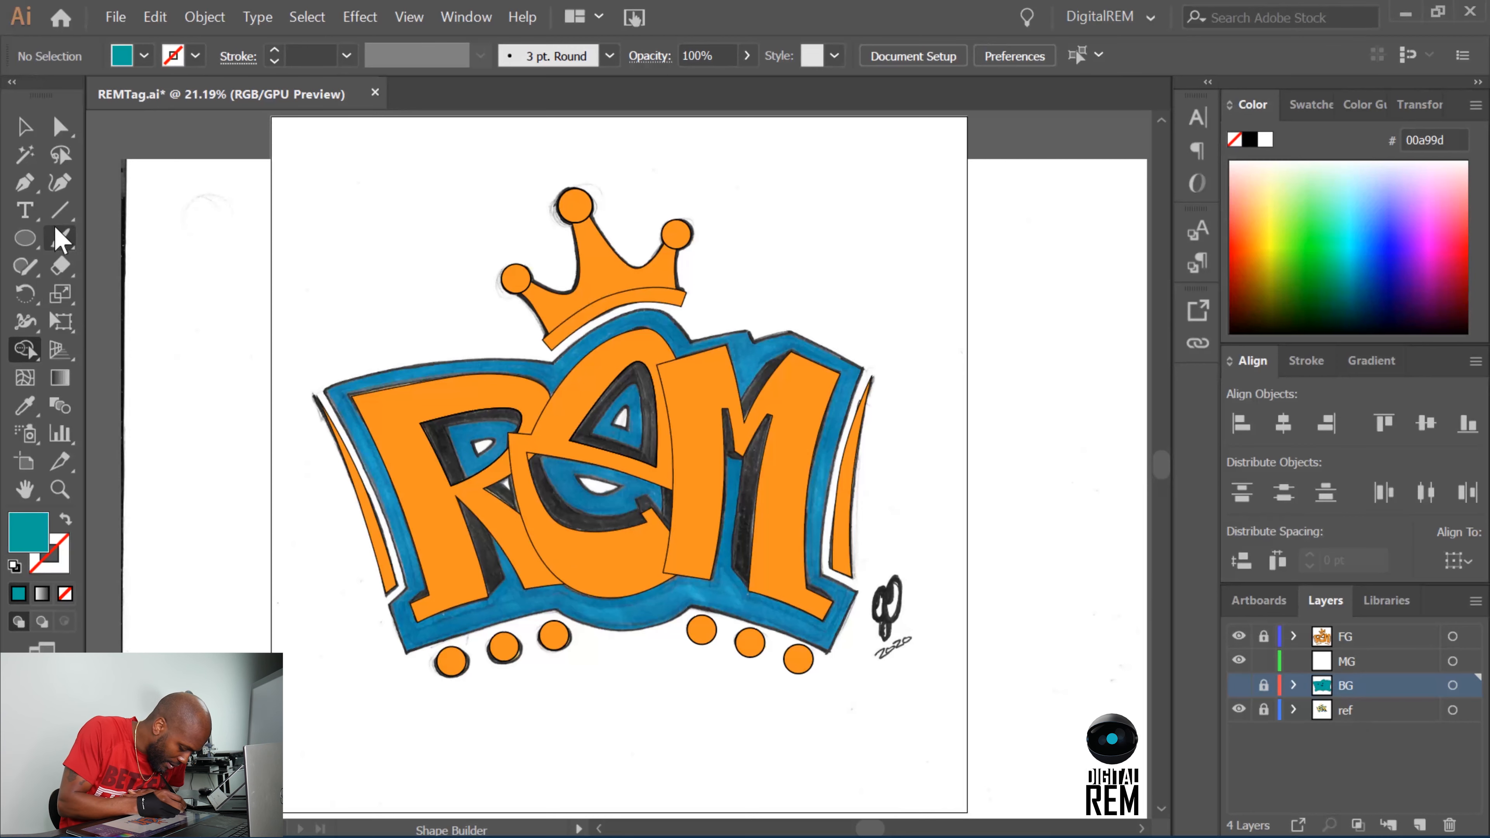
{"action": "left_click", "coordinate": [24, 184]}
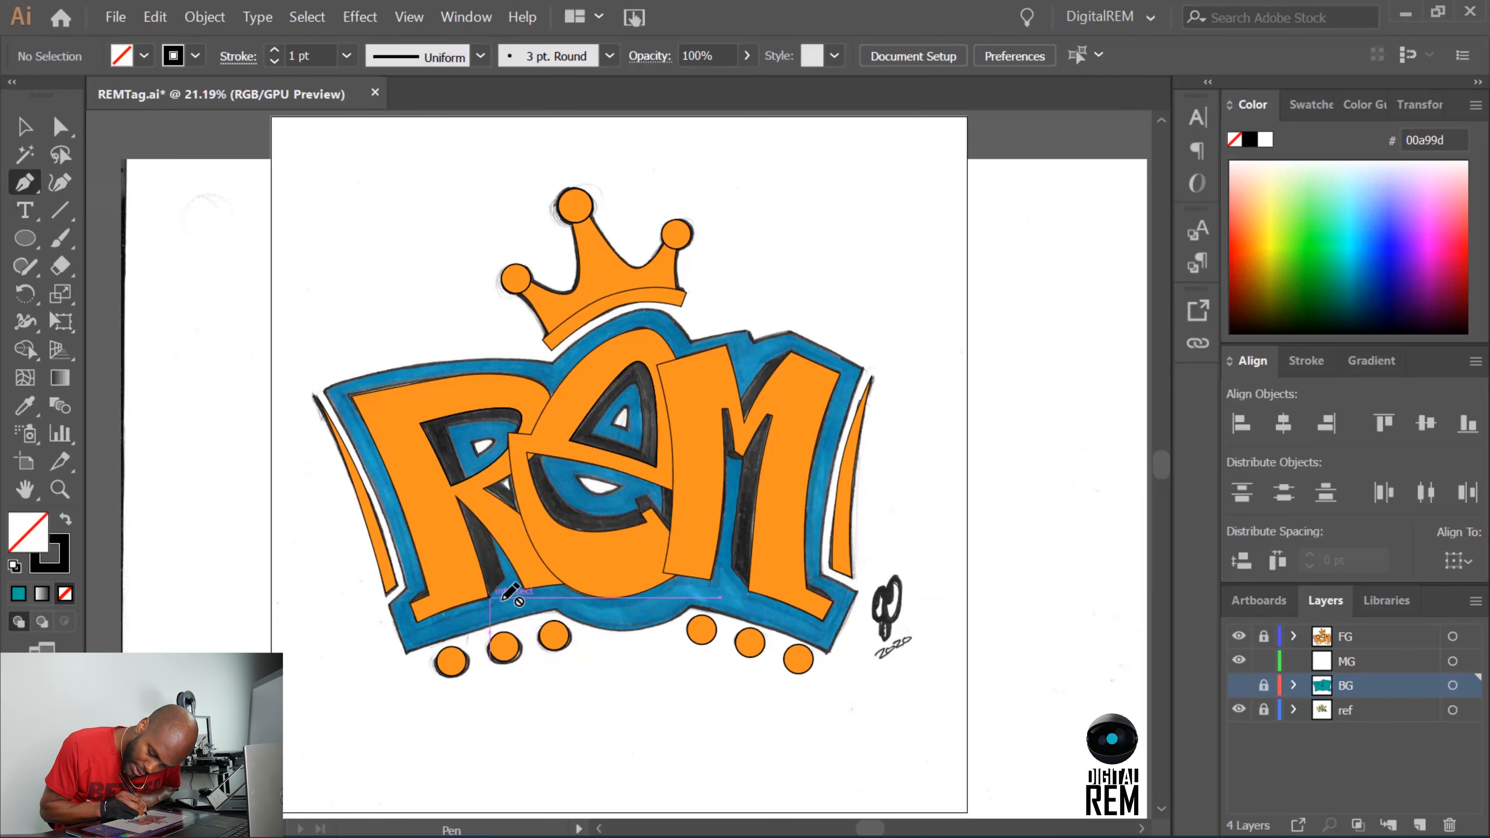
{"action": "left_click", "coordinate": [1349, 661]}
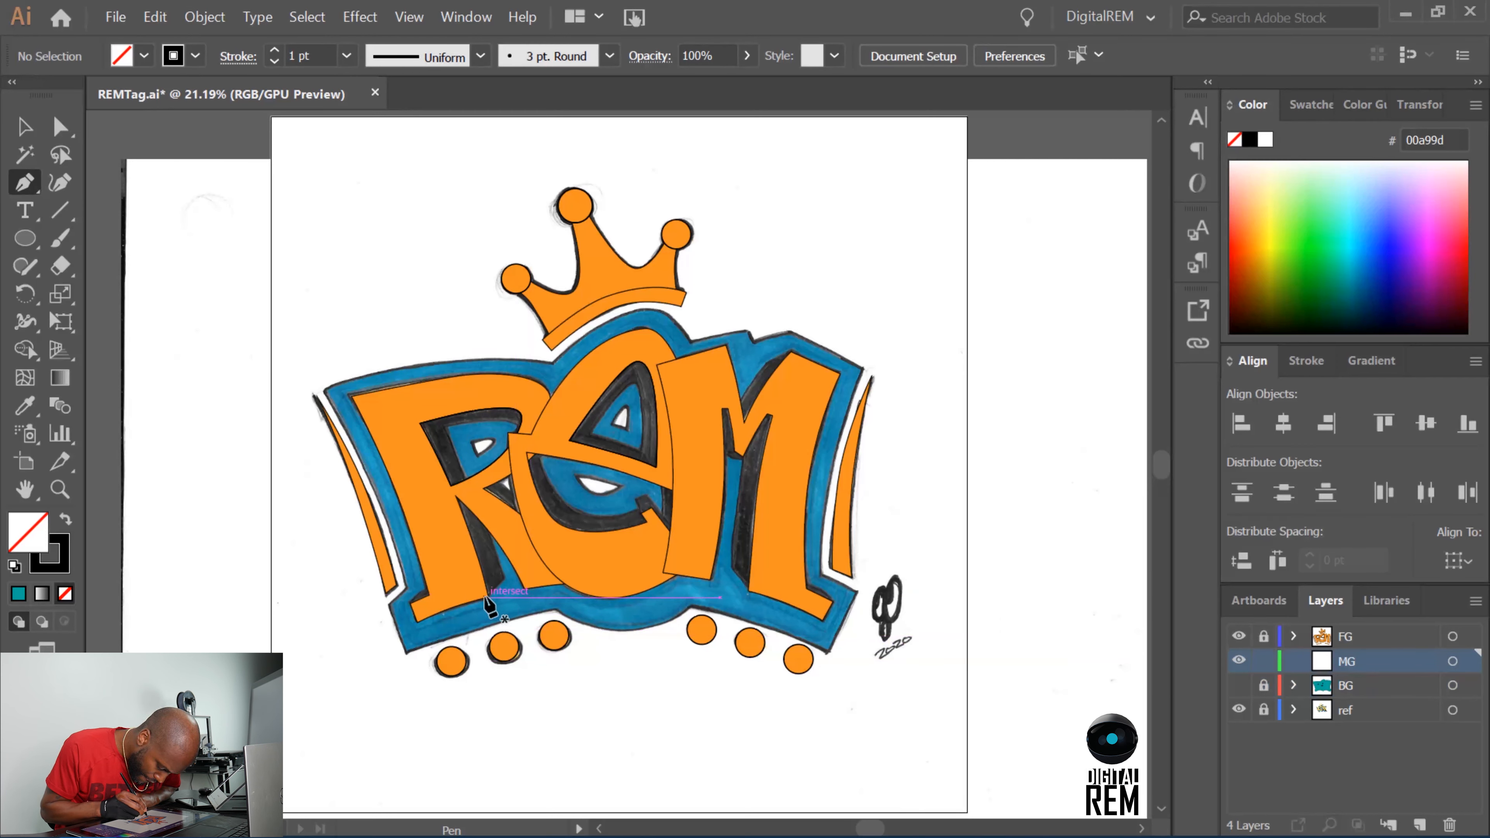
Trace the R's inner shadow as one closed Pen path on the MG layer, keeping the far side beneath the orange letter.
{"action": "left_click_drag", "start_coordinate": [488, 596], "coordinate": [504, 579]}
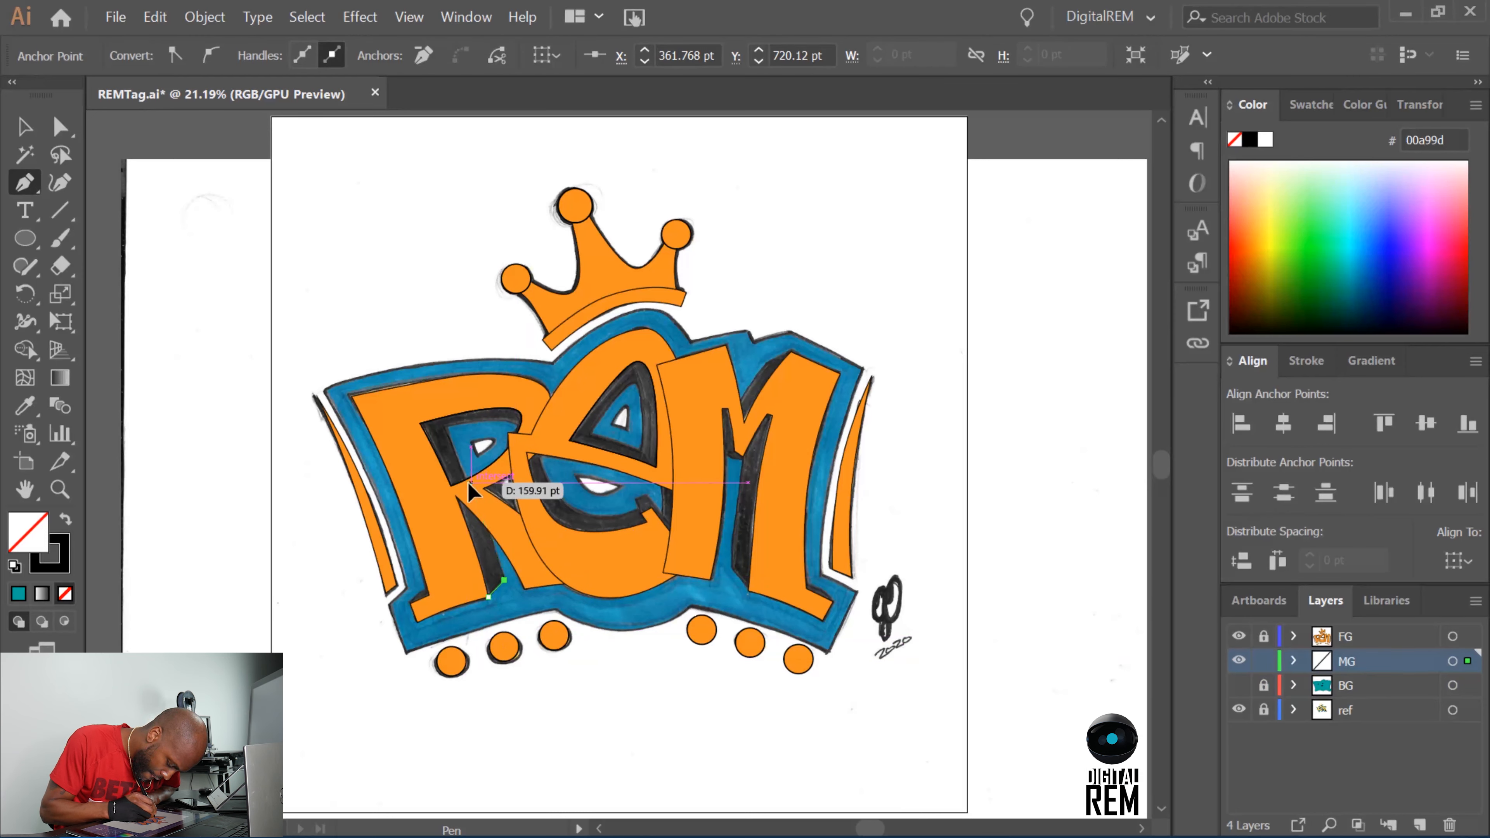
{"action": "left_click_drag", "start_coordinate": [471, 483], "coordinate": [457, 452]}
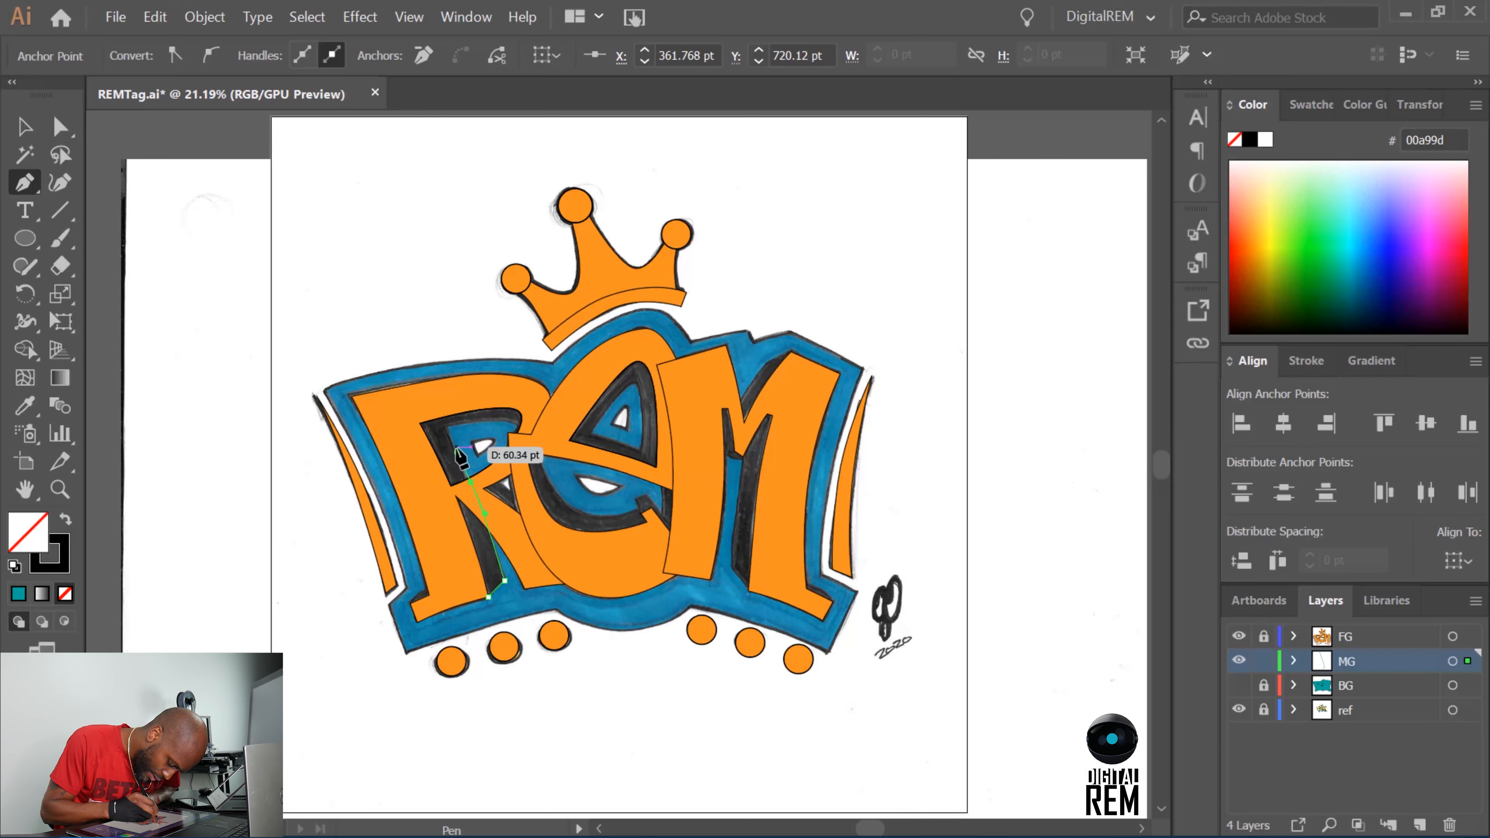
{"action": "left_click", "coordinate": [445, 427]}
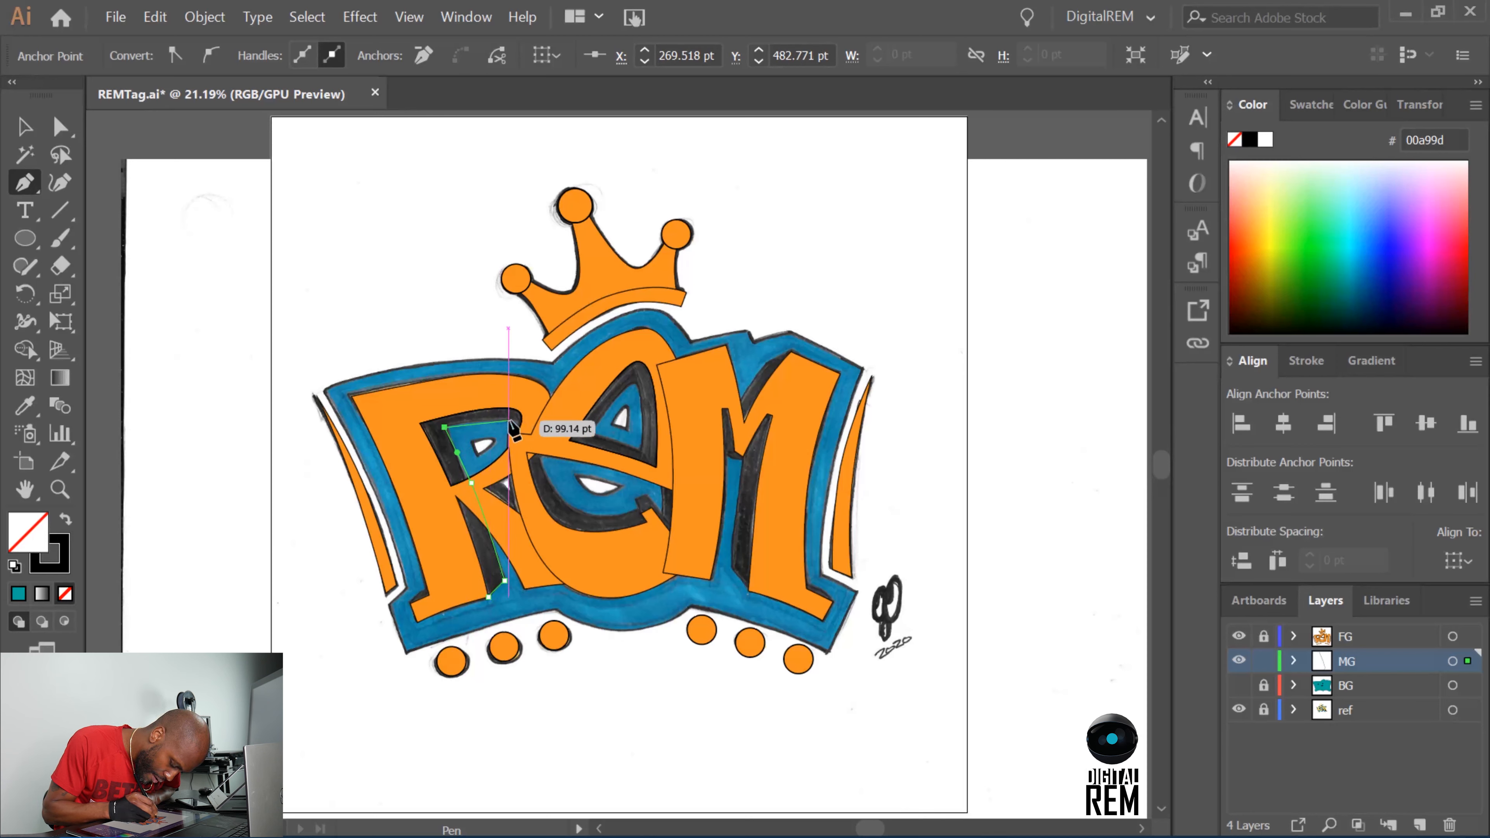
{"action": "left_click_drag", "start_coordinate": [498, 419], "coordinate": [510, 420]}
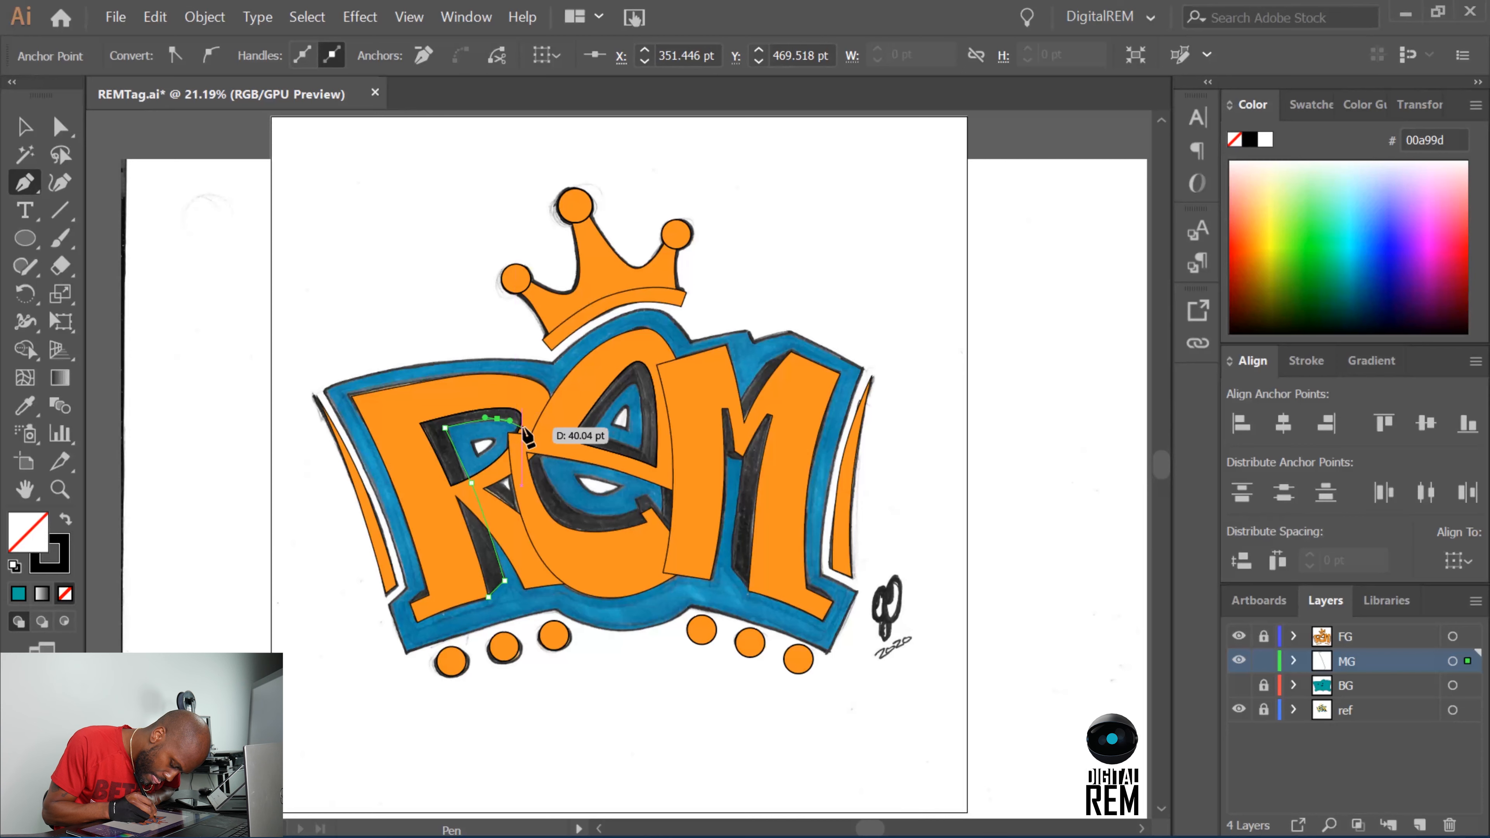
{"action": "left_click_drag", "start_coordinate": [522, 428], "coordinate": [523, 434]}
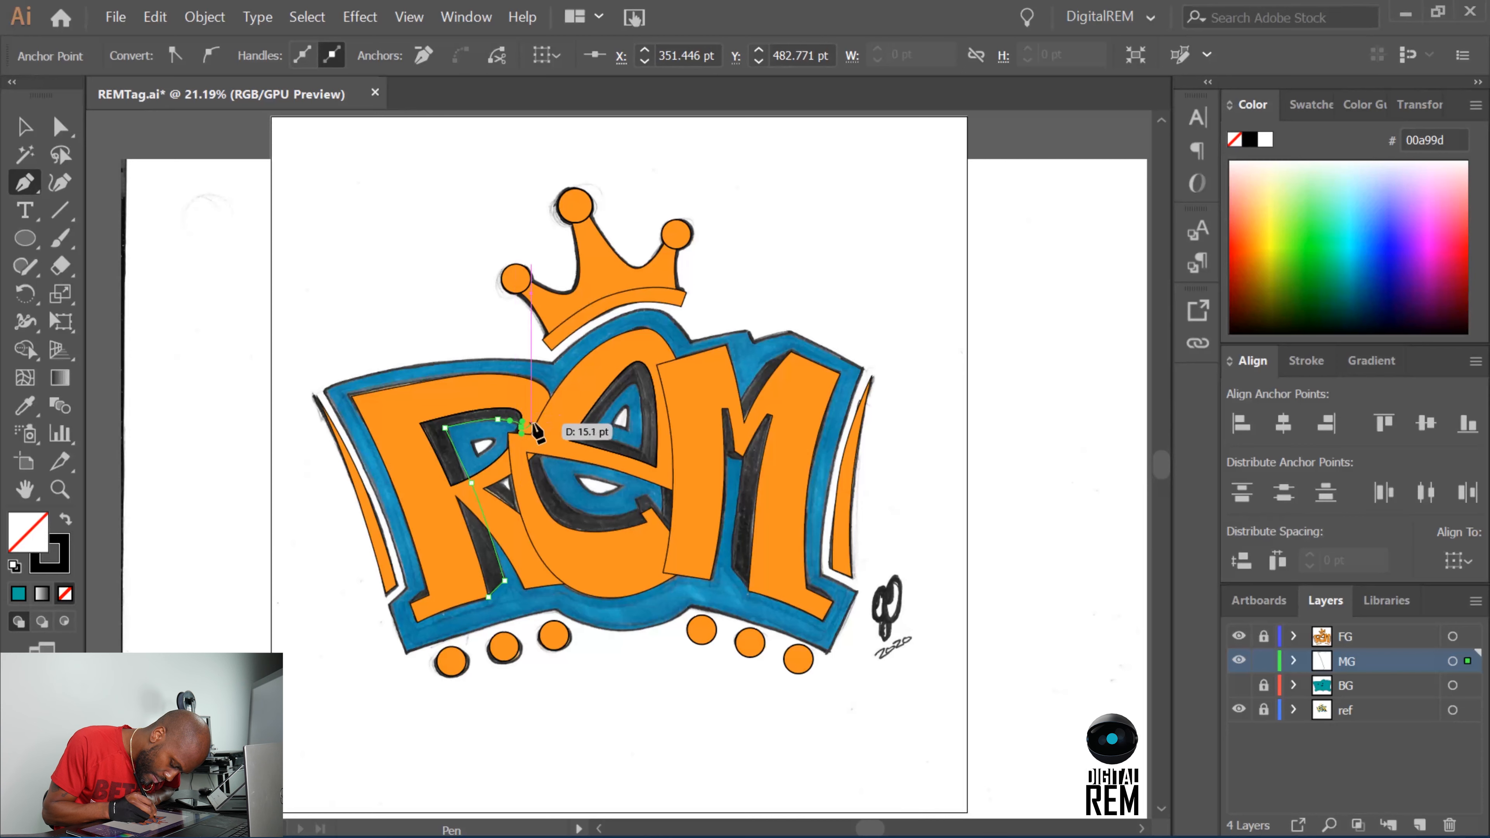
{"action": "left_click", "coordinate": [539, 403]}
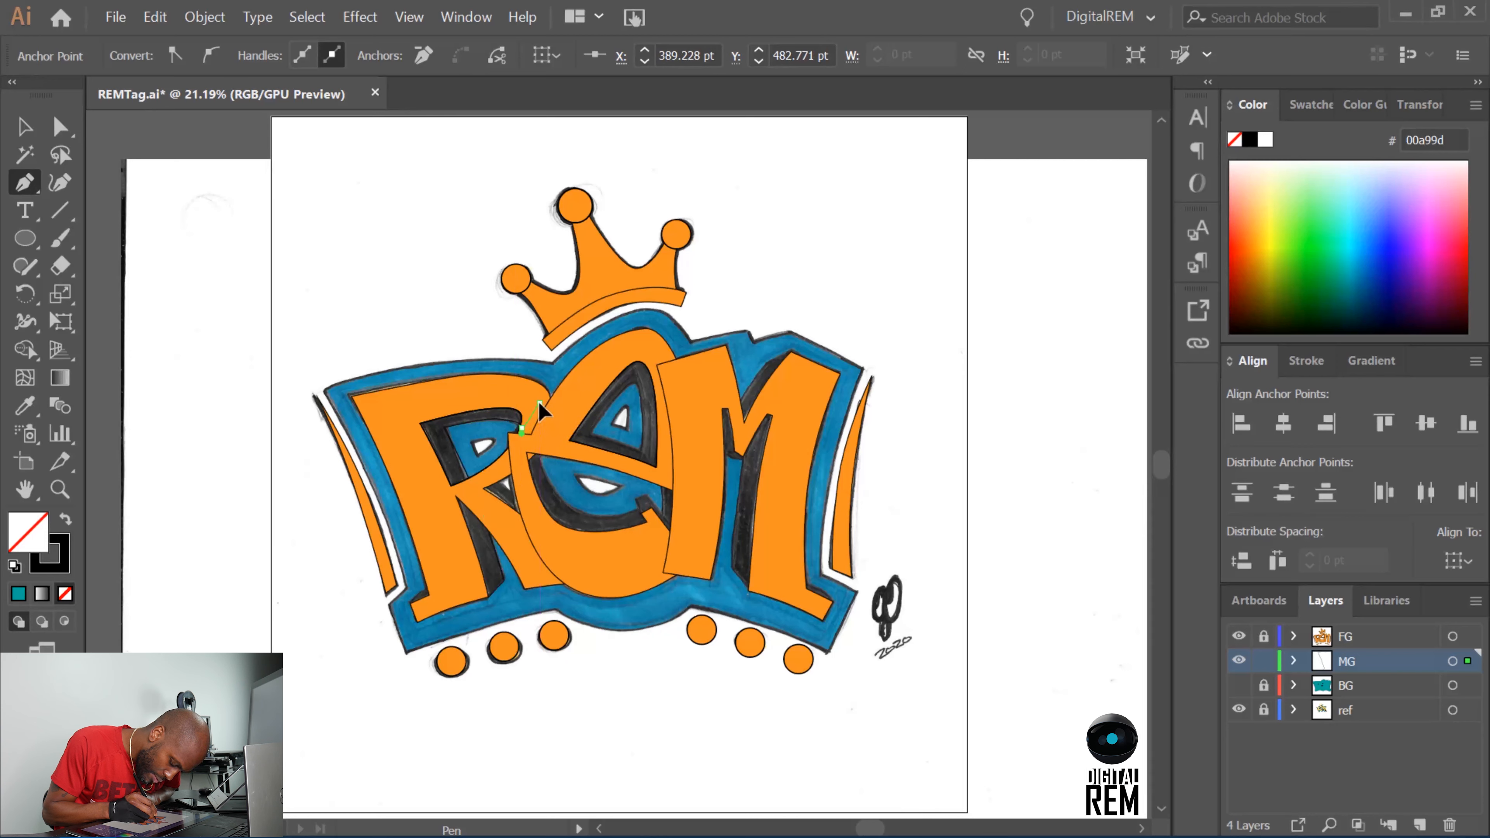
{"action": "left_click", "coordinate": [491, 387]}
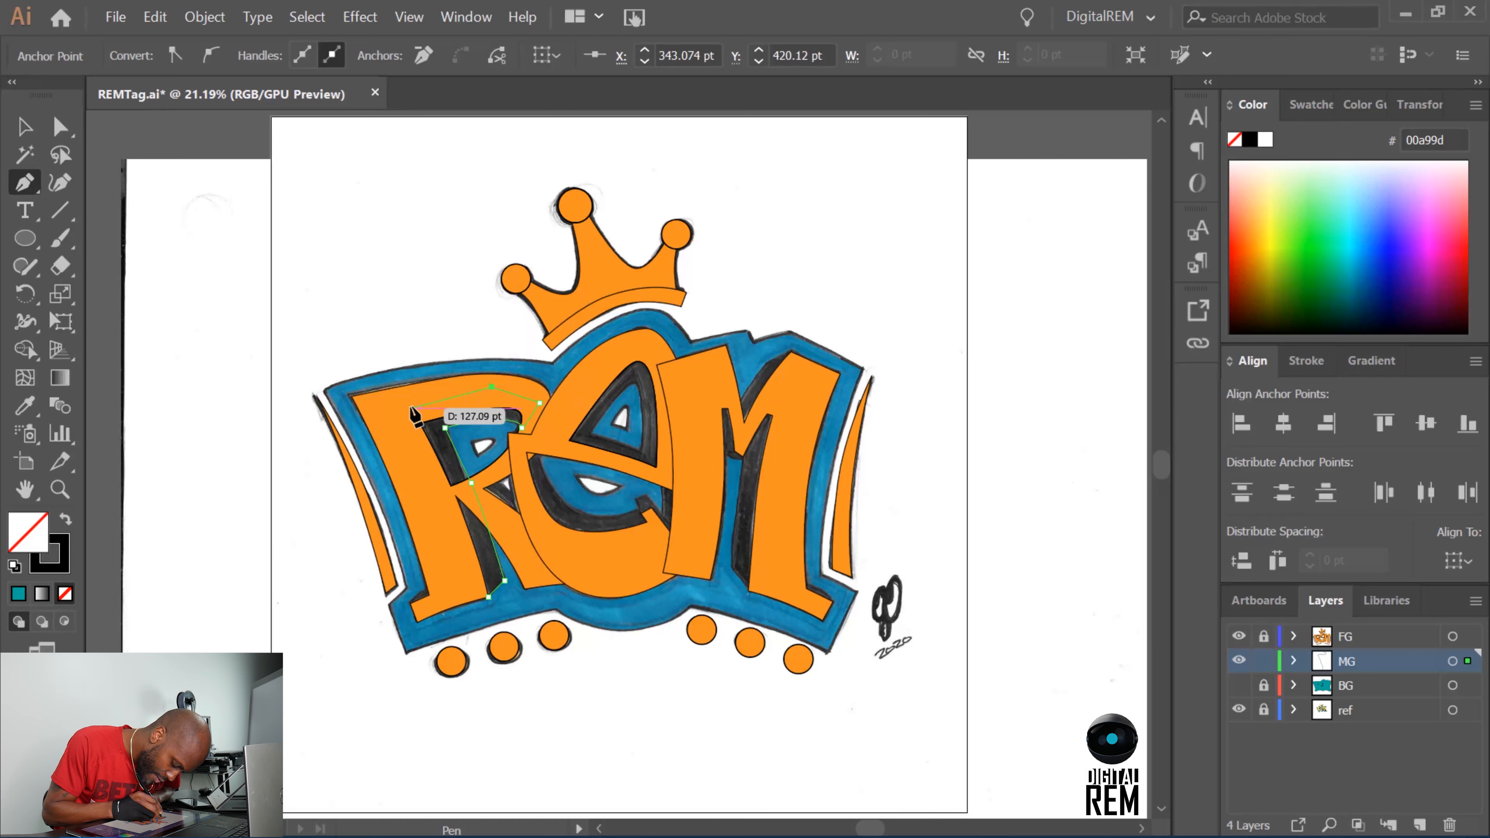
{"action": "left_click", "coordinate": [396, 414]}
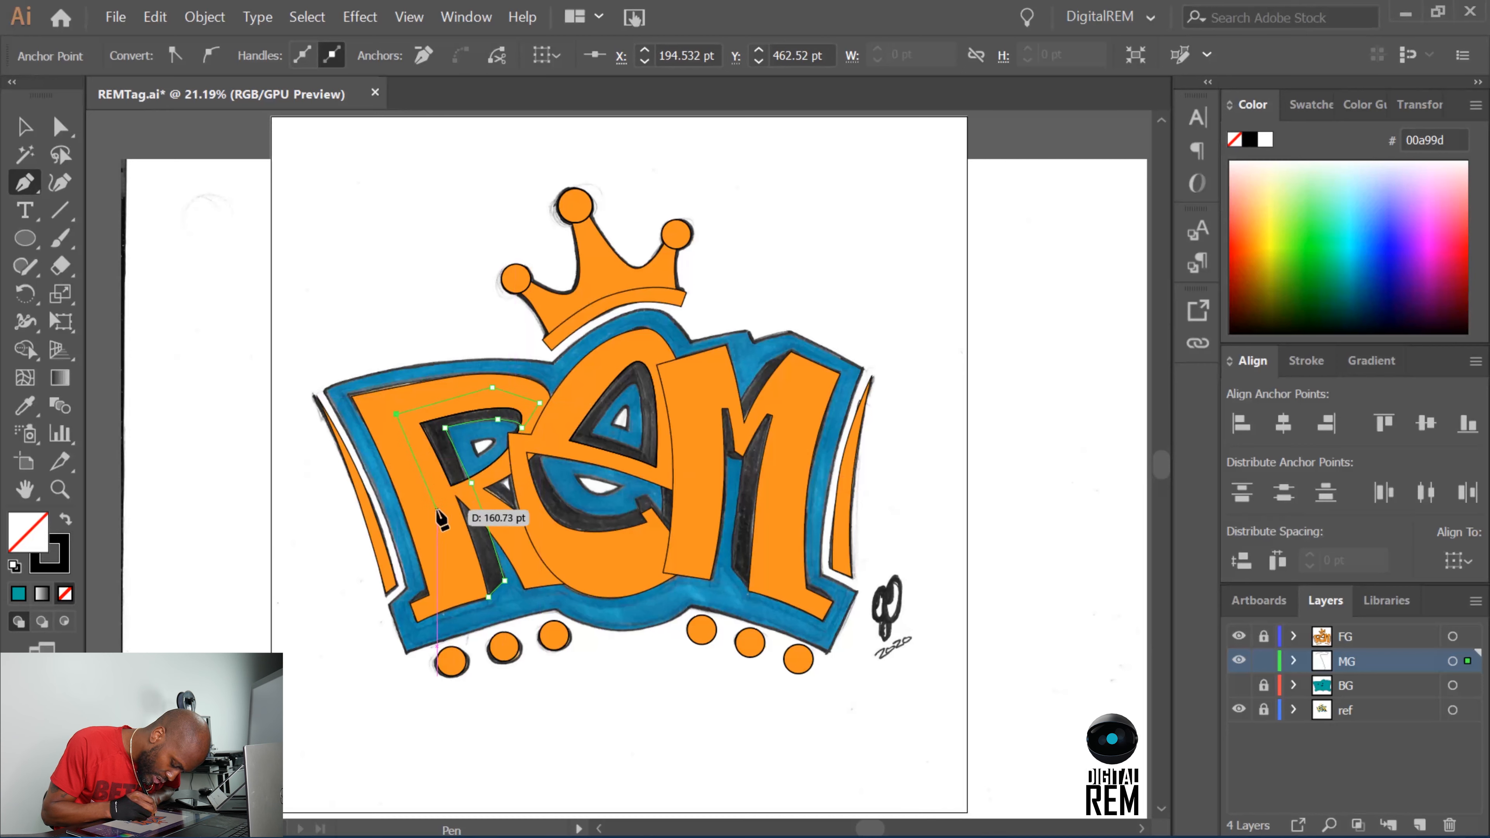
{"action": "left_click", "coordinate": [467, 588]}
{"action": "left_click", "coordinate": [488, 597]}
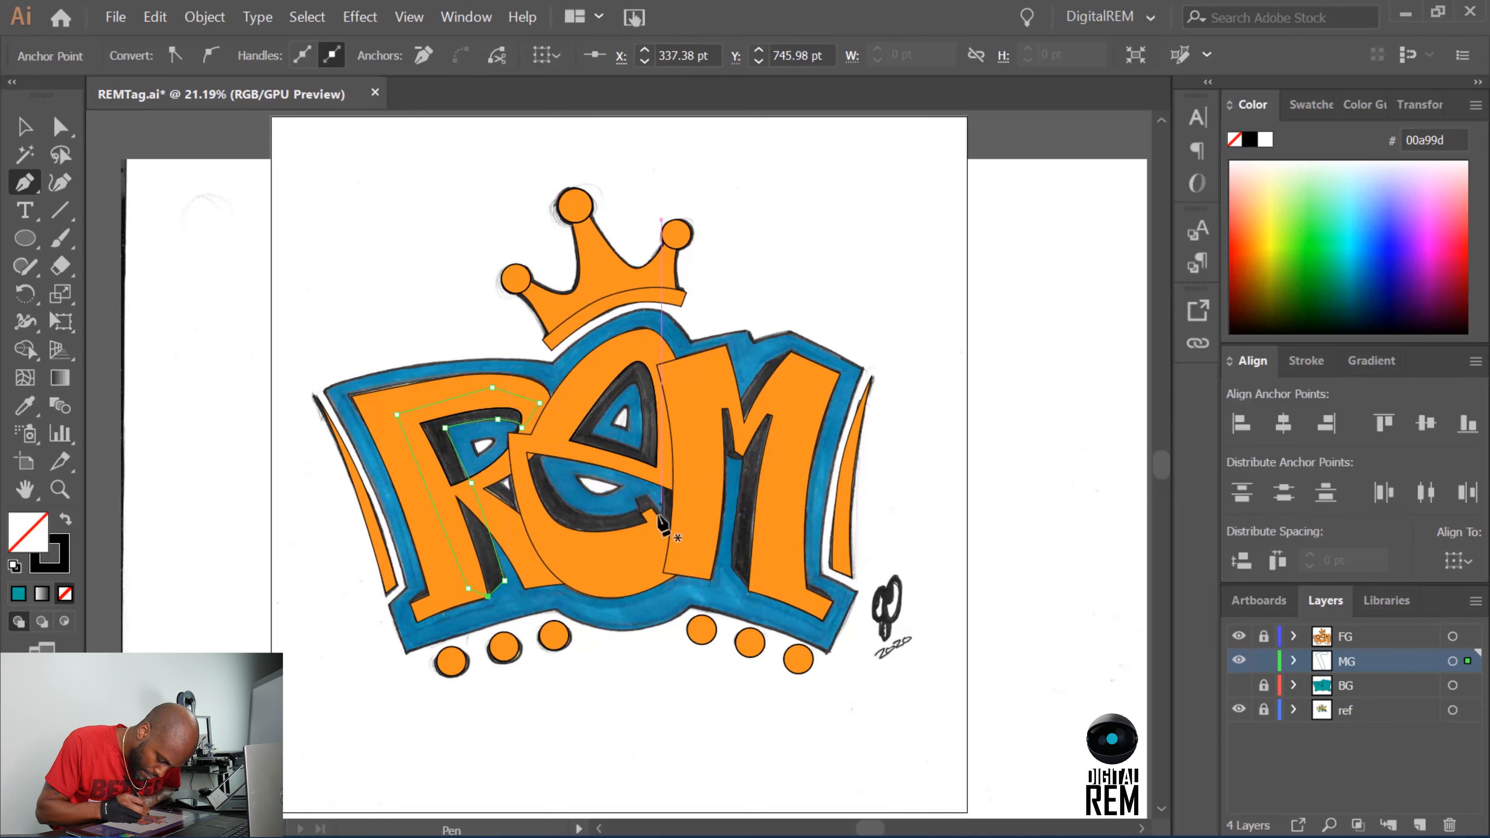
Trace the shadow inside the e's lower bowl, including its notched tip, as a closed Pen path.
{"action": "left_click", "coordinate": [542, 448]}
{"action": "left_click_drag", "start_coordinate": [575, 512], "coordinate": [605, 520]}
{"action": "left_click", "coordinate": [638, 511]}
{"action": "left_click", "coordinate": [635, 499]}
{"action": "left_click", "coordinate": [648, 492]}
{"action": "left_click", "coordinate": [698, 559], "text": "ctrl"}
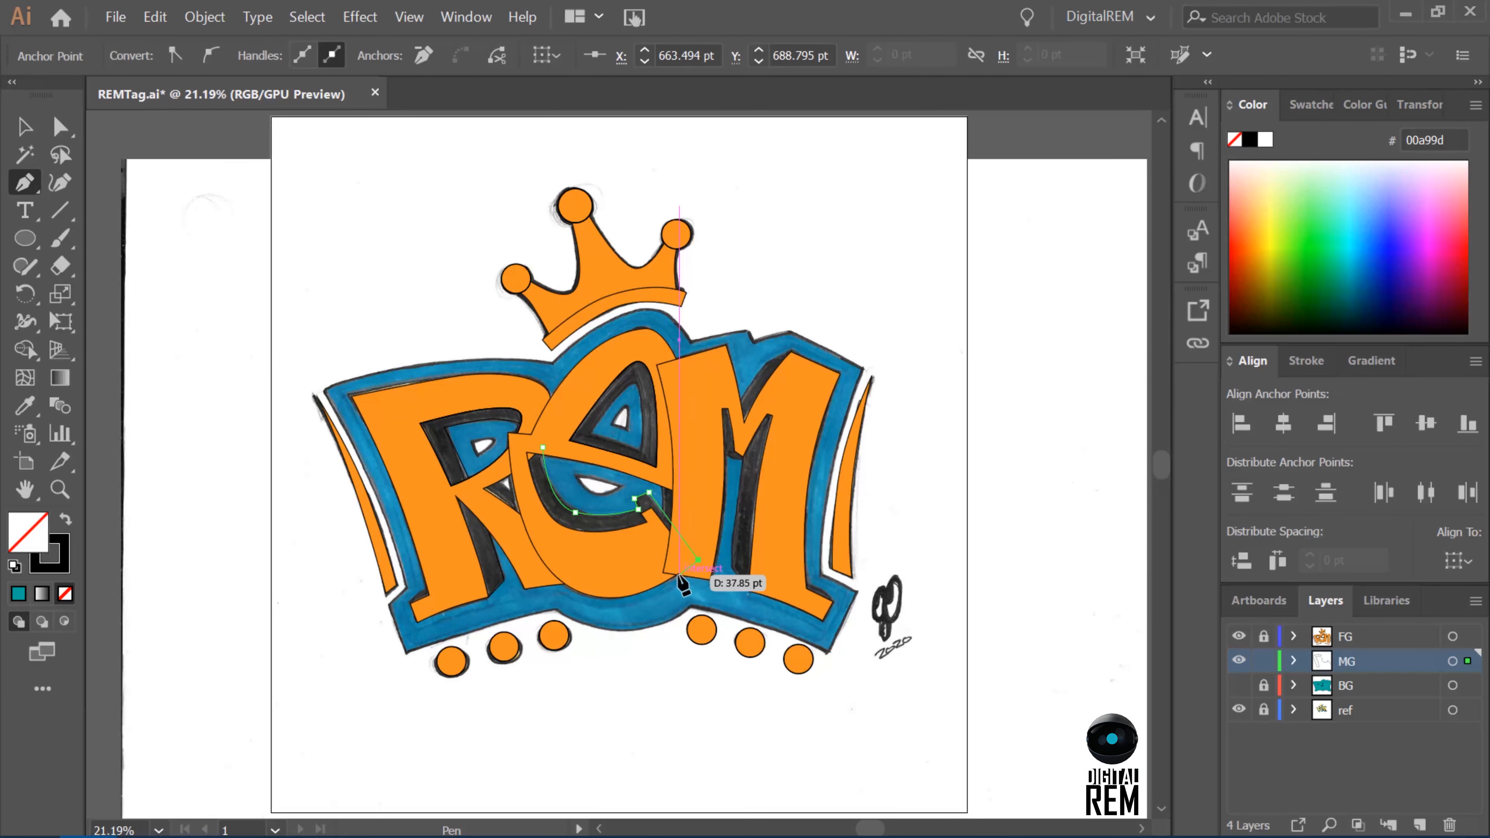
{"action": "left_click", "coordinate": [661, 577]}
{"action": "left_click", "coordinate": [575, 566]}
{"action": "left_click", "coordinate": [531, 513]}
{"action": "left_click", "coordinate": [515, 448]}
{"action": "left_click", "coordinate": [542, 448]}
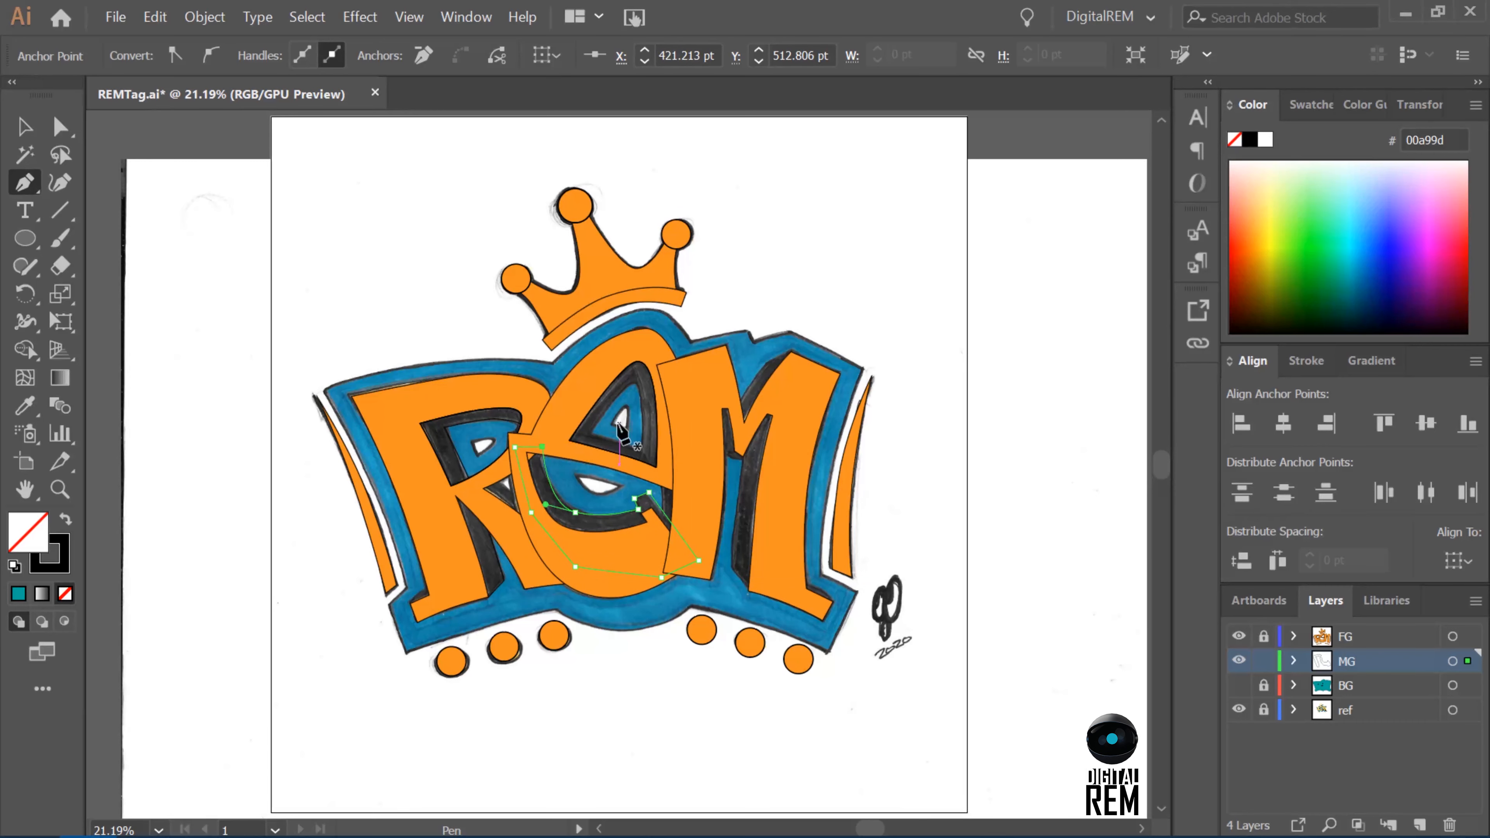
Hide the FG layer and trace the inner edge of the shadow in the e's upper counter as a closed path.
{"action": "left_click", "coordinate": [1239, 637]}
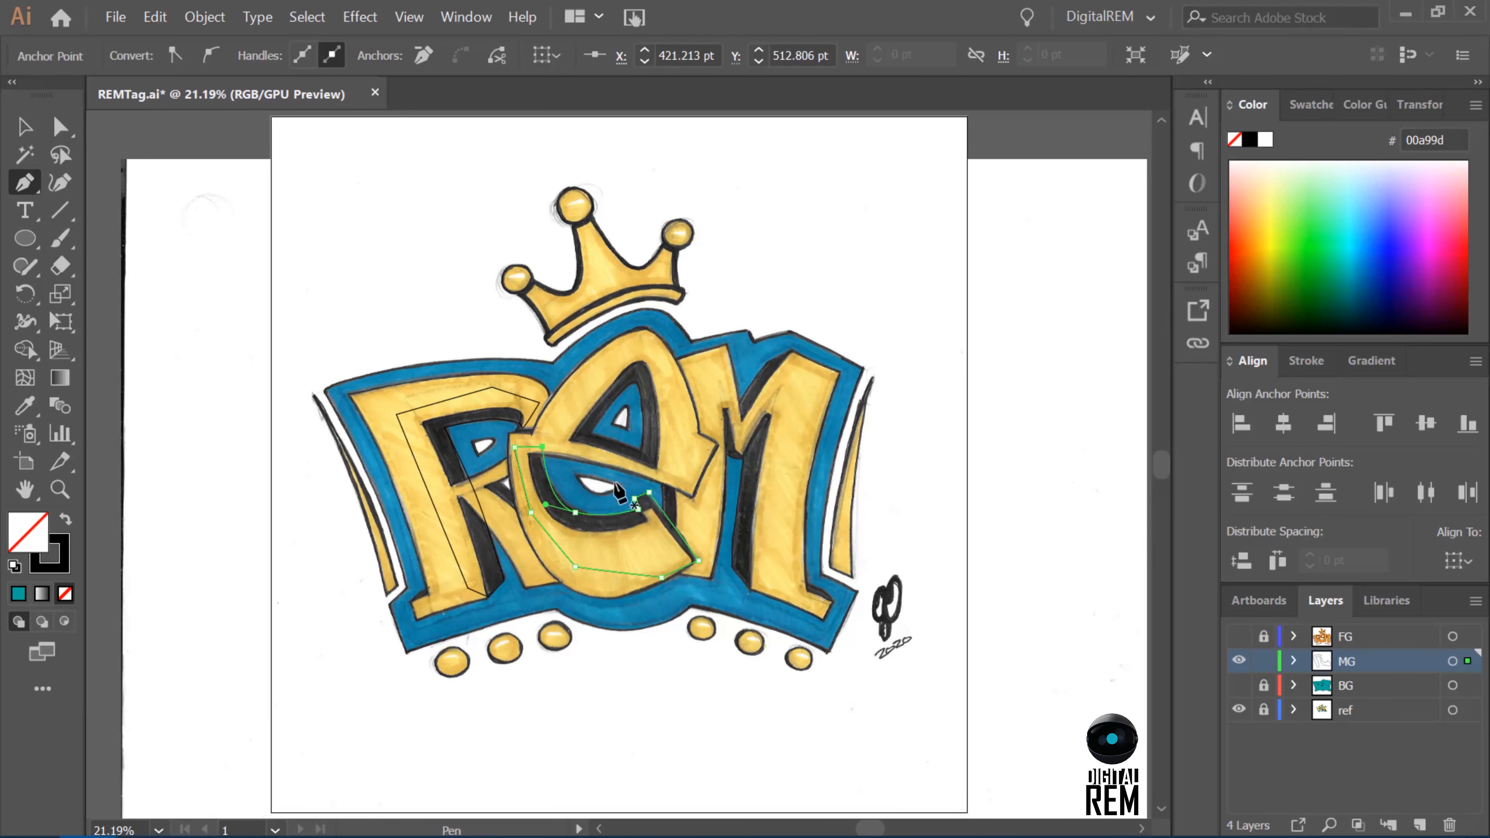
{"action": "left_click", "coordinate": [590, 434]}
{"action": "left_click_drag", "start_coordinate": [634, 383], "coordinate": [640, 385]}
{"action": "left_click", "coordinate": [640, 454]}
{"action": "left_click", "coordinate": [589, 434]}
Draw a closed outer path around the e's upper counter shadow, running through the body of the letter.
{"action": "left_click", "coordinate": [554, 440]}
{"action": "left_click", "coordinate": [619, 355]}
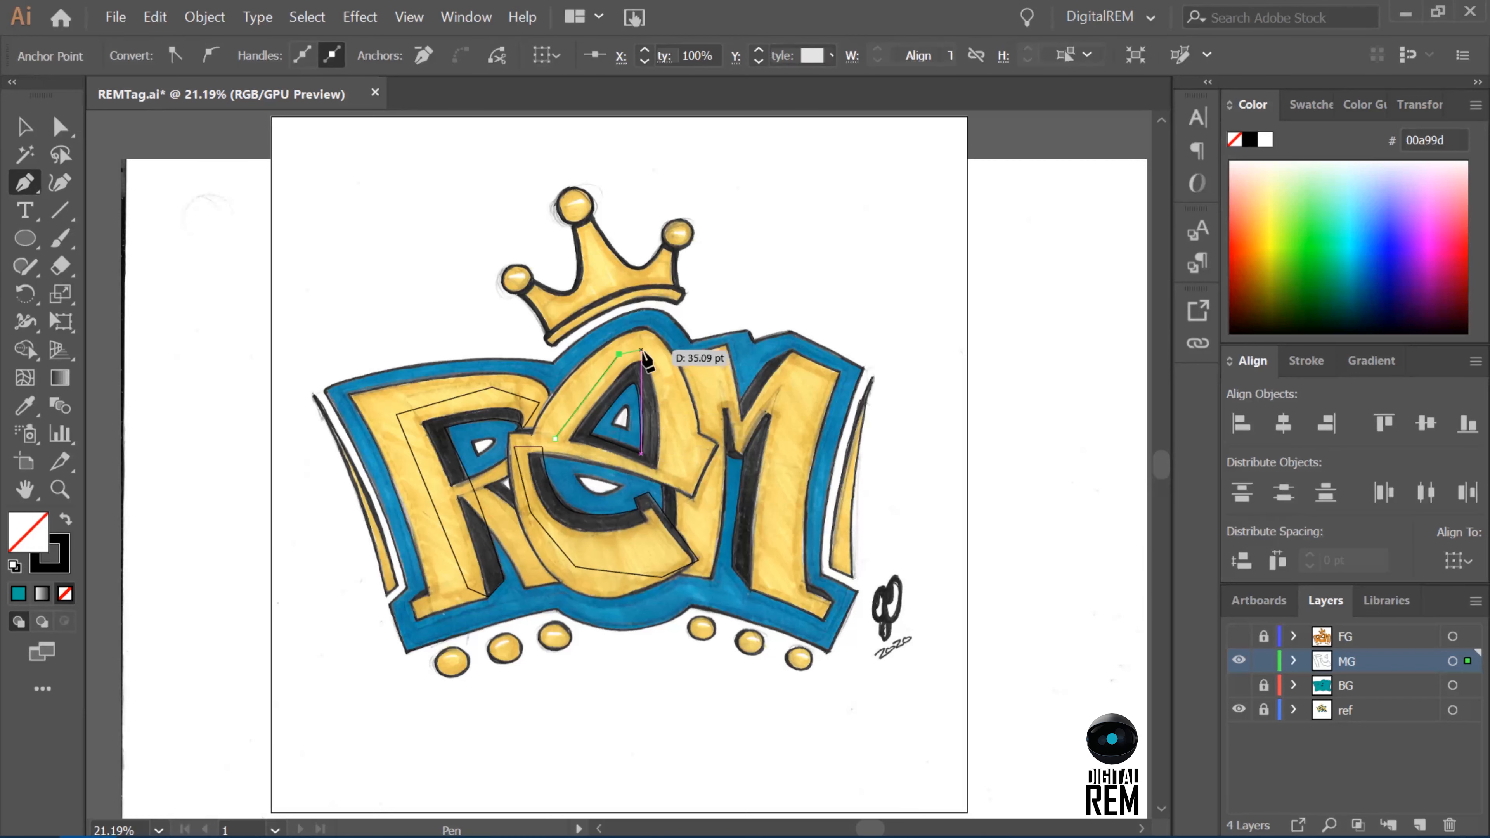
{"action": "left_click", "coordinate": [652, 350]}
{"action": "left_click", "coordinate": [672, 394]}
{"action": "left_click", "coordinate": [663, 478]}
{"action": "left_click", "coordinate": [554, 440]}
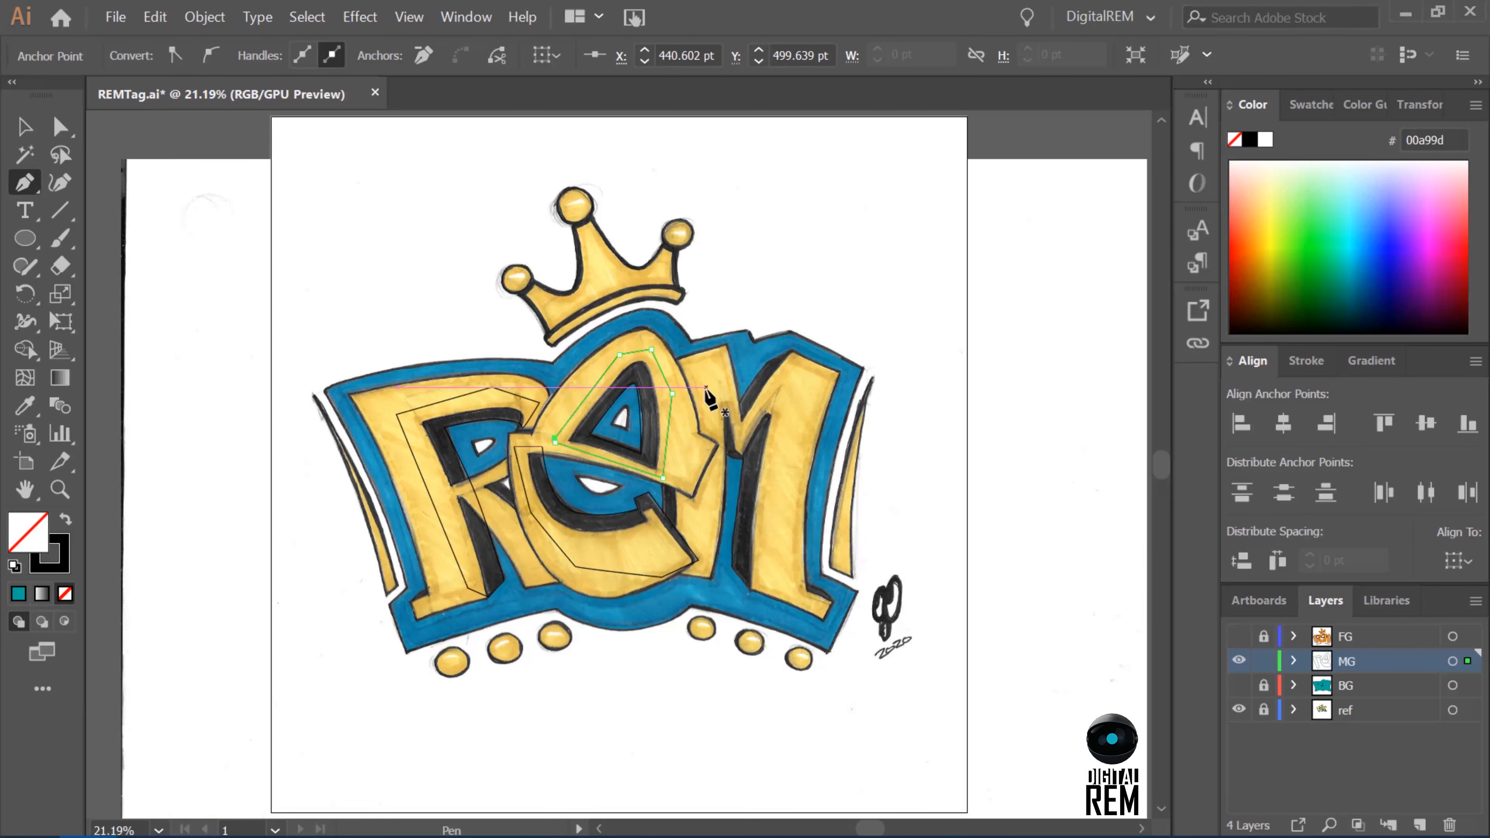
Outline the narrow shadow between the e's crossbar and lower tip, beside the M, as a closed Pen path.
{"action": "left_click", "coordinate": [677, 546]}
{"action": "left_click", "coordinate": [660, 541]}
{"action": "left_click_drag", "start_coordinate": [662, 500], "coordinate": [660, 483]}
{"action": "left_click", "coordinate": [655, 442]}
{"action": "left_click", "coordinate": [681, 434]}
{"action": "left_click", "coordinate": [681, 549]}
{"action": "left_click", "coordinate": [677, 546]}
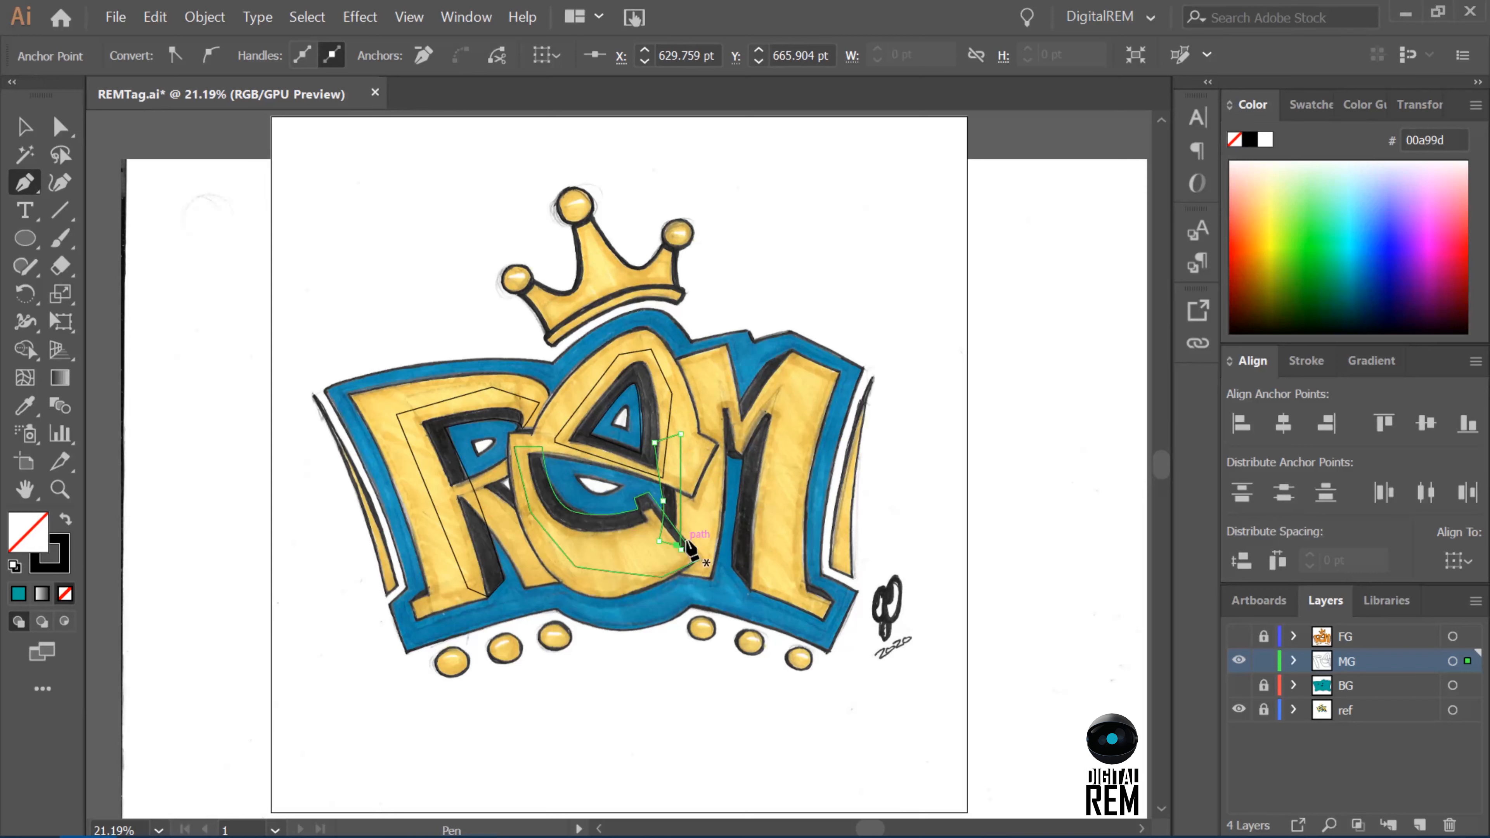
Outline the small shadow beneath the M's middle notch as a closed Pen path.
{"action": "left_click", "coordinate": [722, 447]}
{"action": "left_click", "coordinate": [726, 454]}
{"action": "left_click", "coordinate": [733, 460]}
{"action": "left_click", "coordinate": [741, 461]}
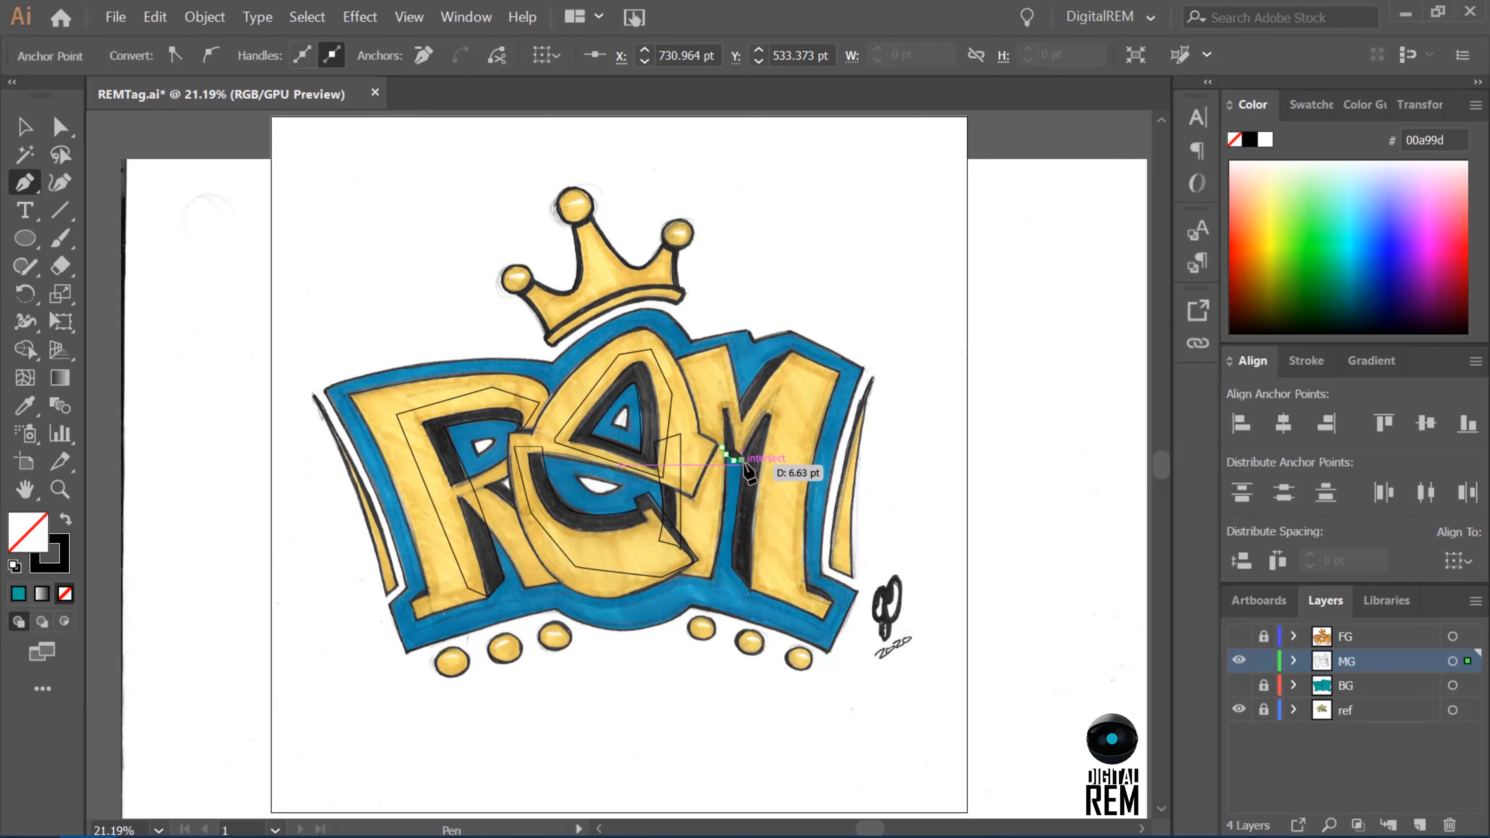
{"action": "left_click", "coordinate": [727, 397]}
{"action": "left_click", "coordinate": [713, 408]}
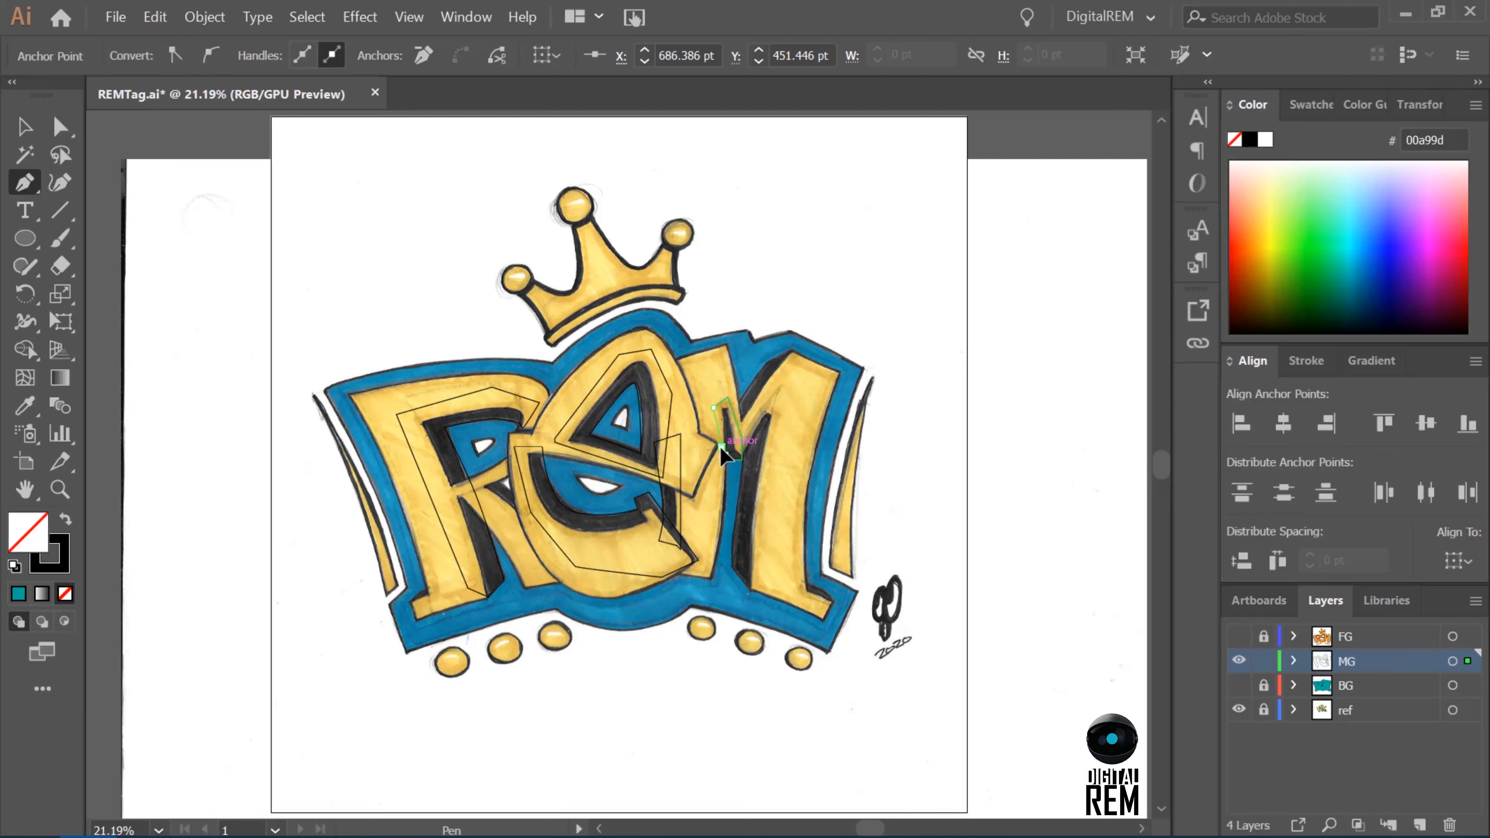
{"action": "left_click", "coordinate": [722, 447]}
Outline the long shadow along the inner edge of the M's right leg as a closed Pen path.
{"action": "left_click", "coordinate": [754, 418]}
{"action": "left_click", "coordinate": [742, 488]}
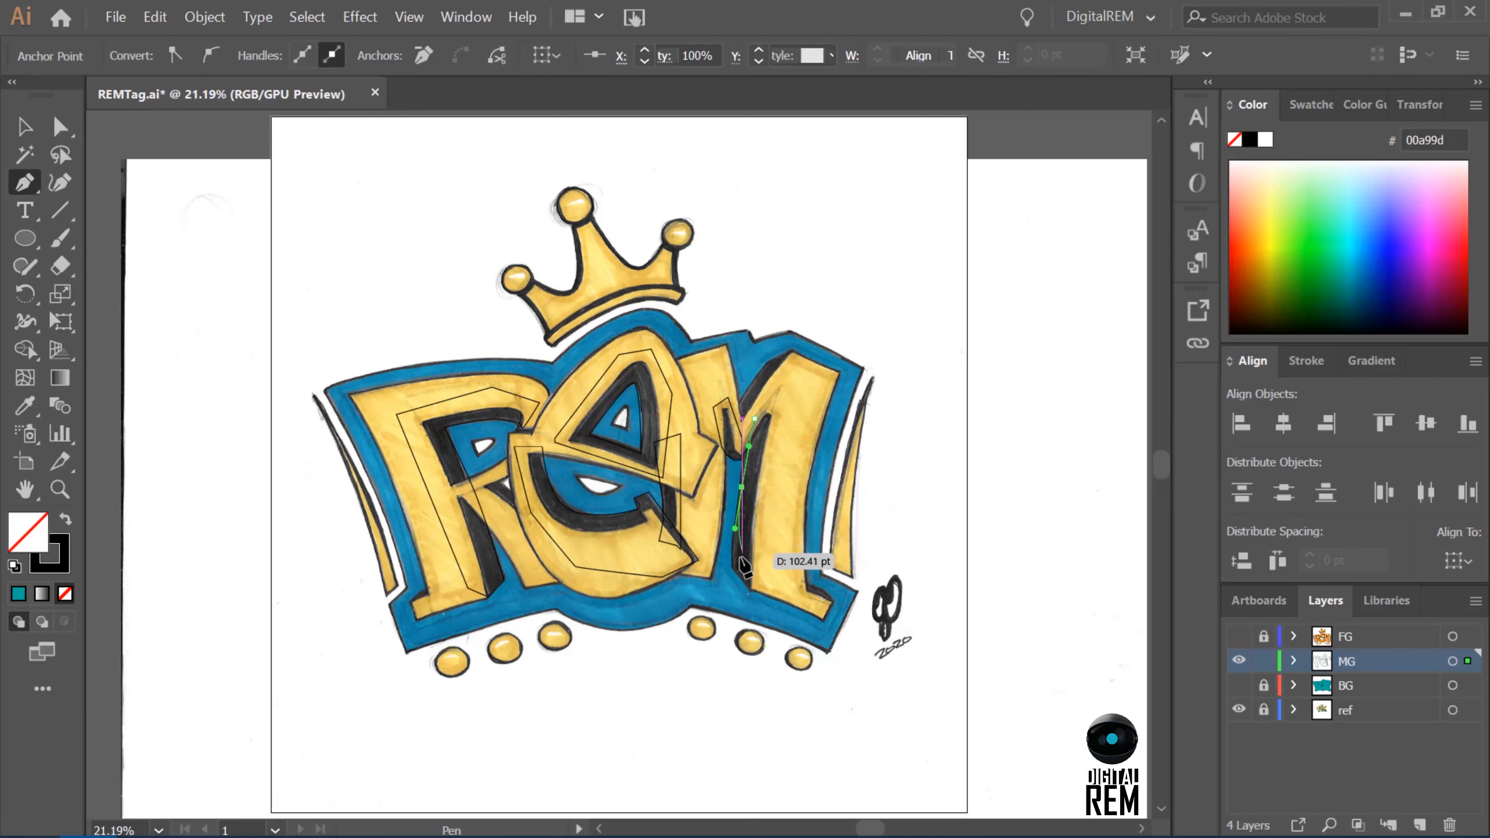
{"action": "left_click", "coordinate": [732, 569]}
{"action": "left_click", "coordinate": [755, 594]}
{"action": "left_click", "coordinate": [776, 572]}
{"action": "left_click", "coordinate": [793, 398]}
{"action": "left_click", "coordinate": [760, 406]}
{"action": "left_click", "coordinate": [754, 418]}
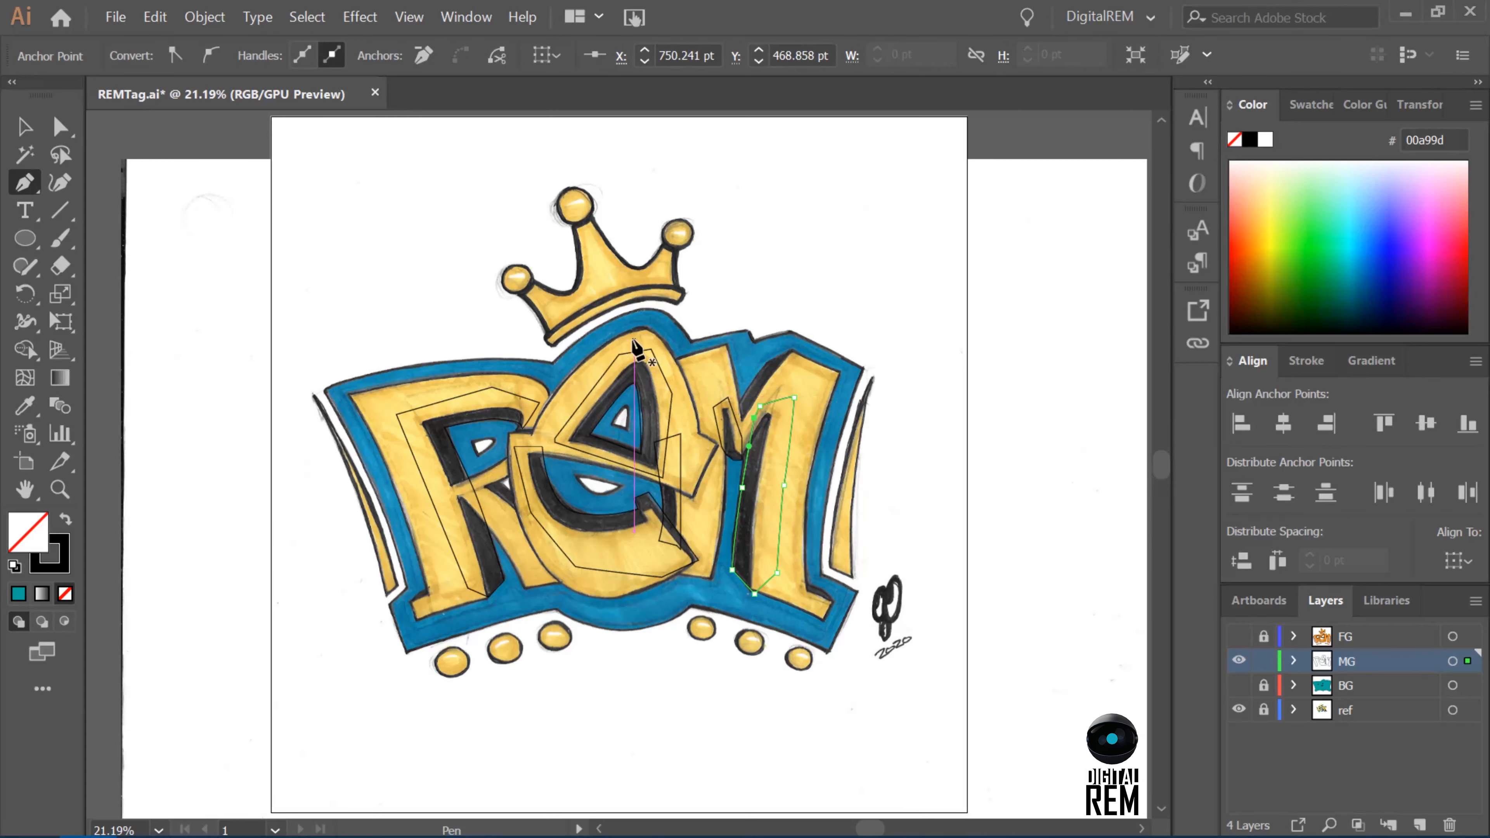
Adjust the curve on the inner edge of the M's right-leg shadow with the Direct Selection tool.
{"action": "key", "text": "a"}
{"action": "left_click", "coordinate": [742, 490]}
{"action": "left_click_drag", "start_coordinate": [740, 490], "coordinate": [728, 550]}
Refine the anchor points and curve handles of the narrow shadow between the e and the M to match the sketch.
{"action": "left_click", "coordinate": [663, 502]}
{"action": "key", "text": "ctrl+equal"}
{"action": "key", "text": "ctrl+equal"}
{"action": "key", "text": "ctrl+equal"}
{"action": "key", "text": "ctrl+equal"}
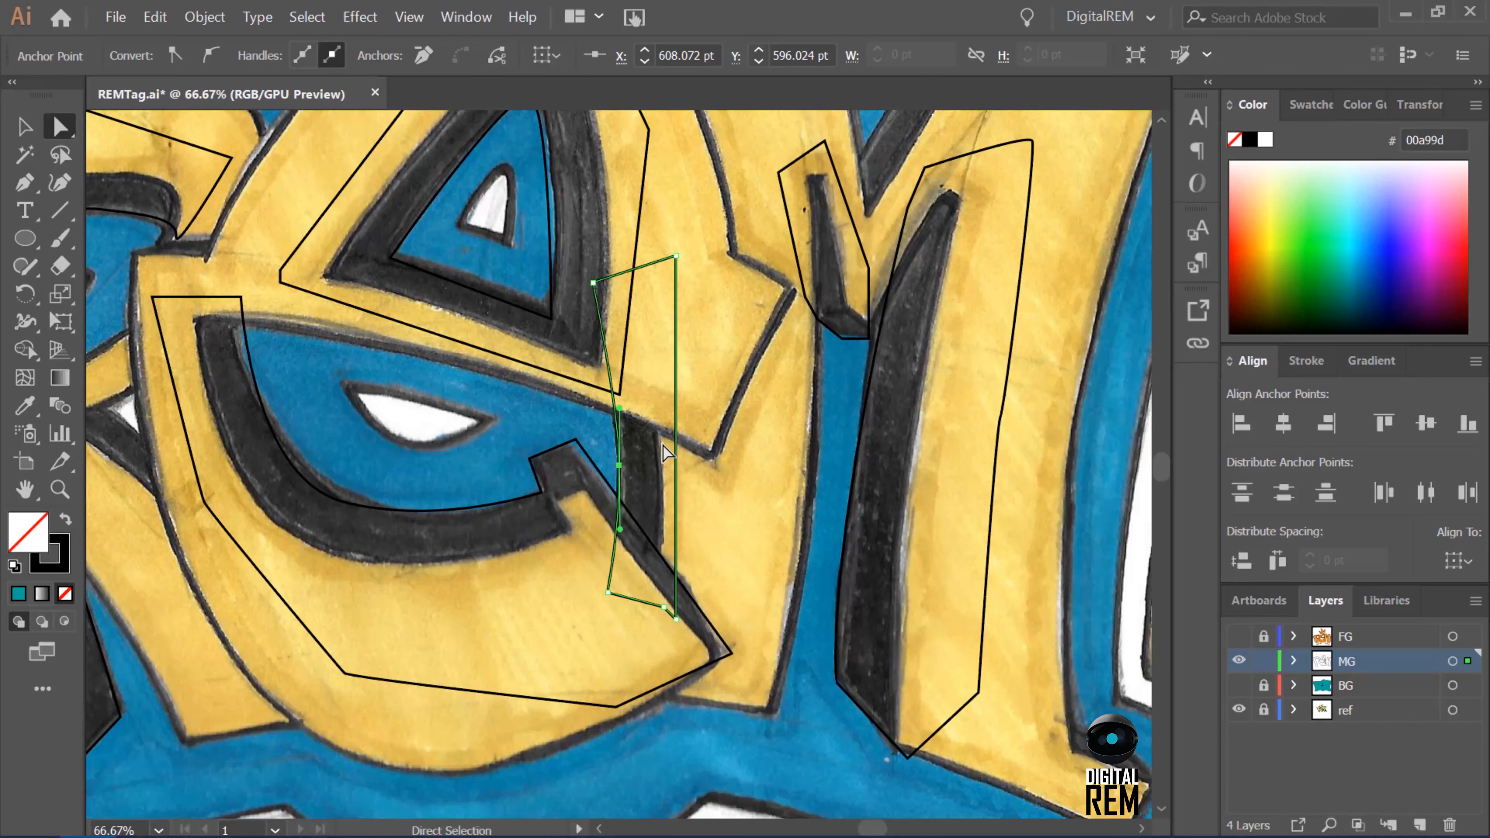
{"action": "mouse_move", "coordinate": [620, 479]}
{"action": "left_mouse_down"}
{"action": "mouse_move", "coordinate": [620, 494]}
{"action": "mouse_move", "coordinate": [615, 469]}
{"action": "left_mouse_up"}
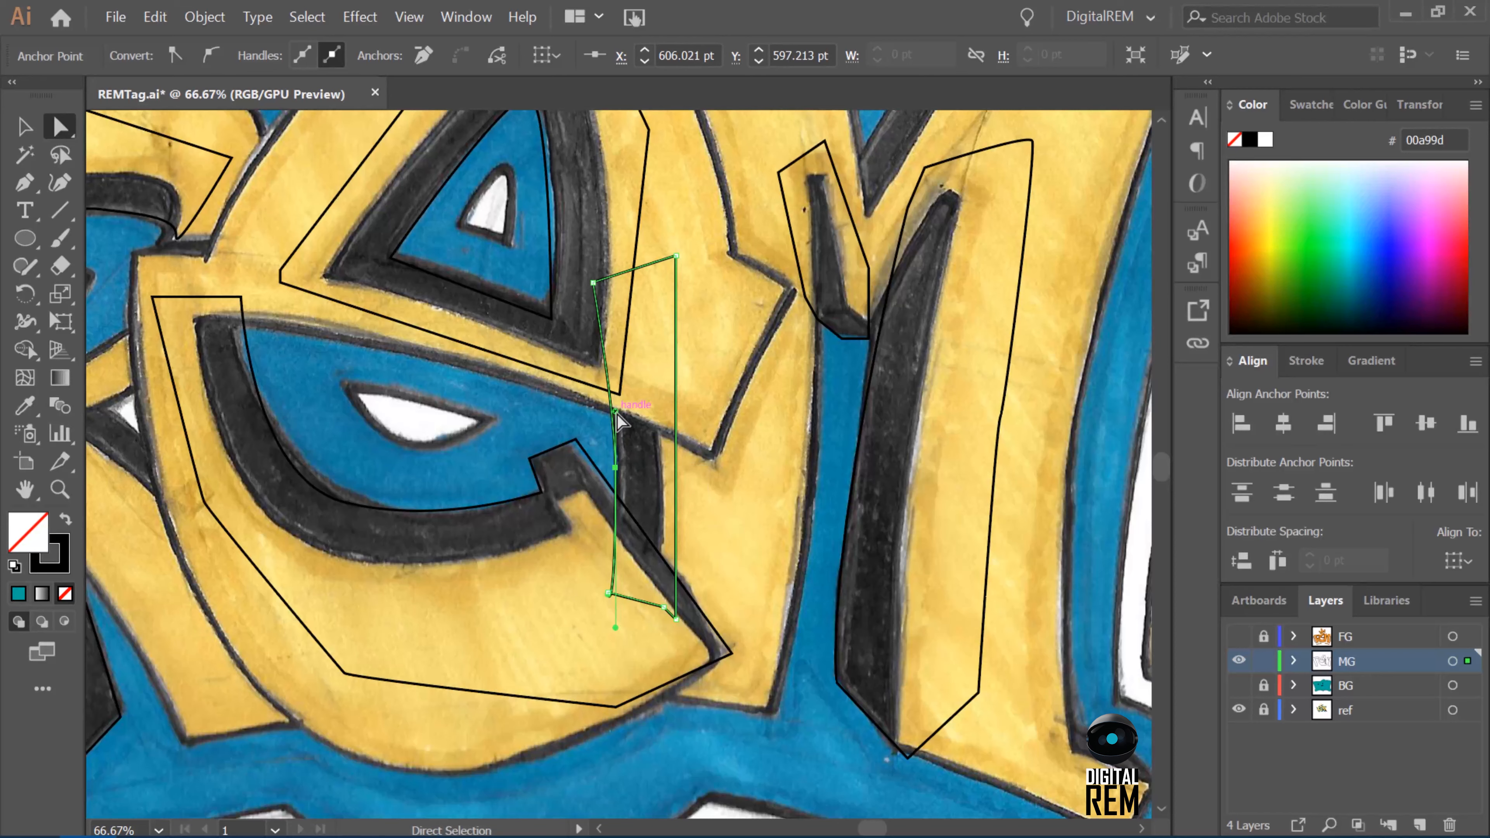
{"action": "left_click_drag", "start_coordinate": [616, 628], "coordinate": [615, 534]}
{"action": "left_click", "coordinate": [663, 606]}
{"action": "left_click_drag", "start_coordinate": [608, 593], "coordinate": [604, 597]}
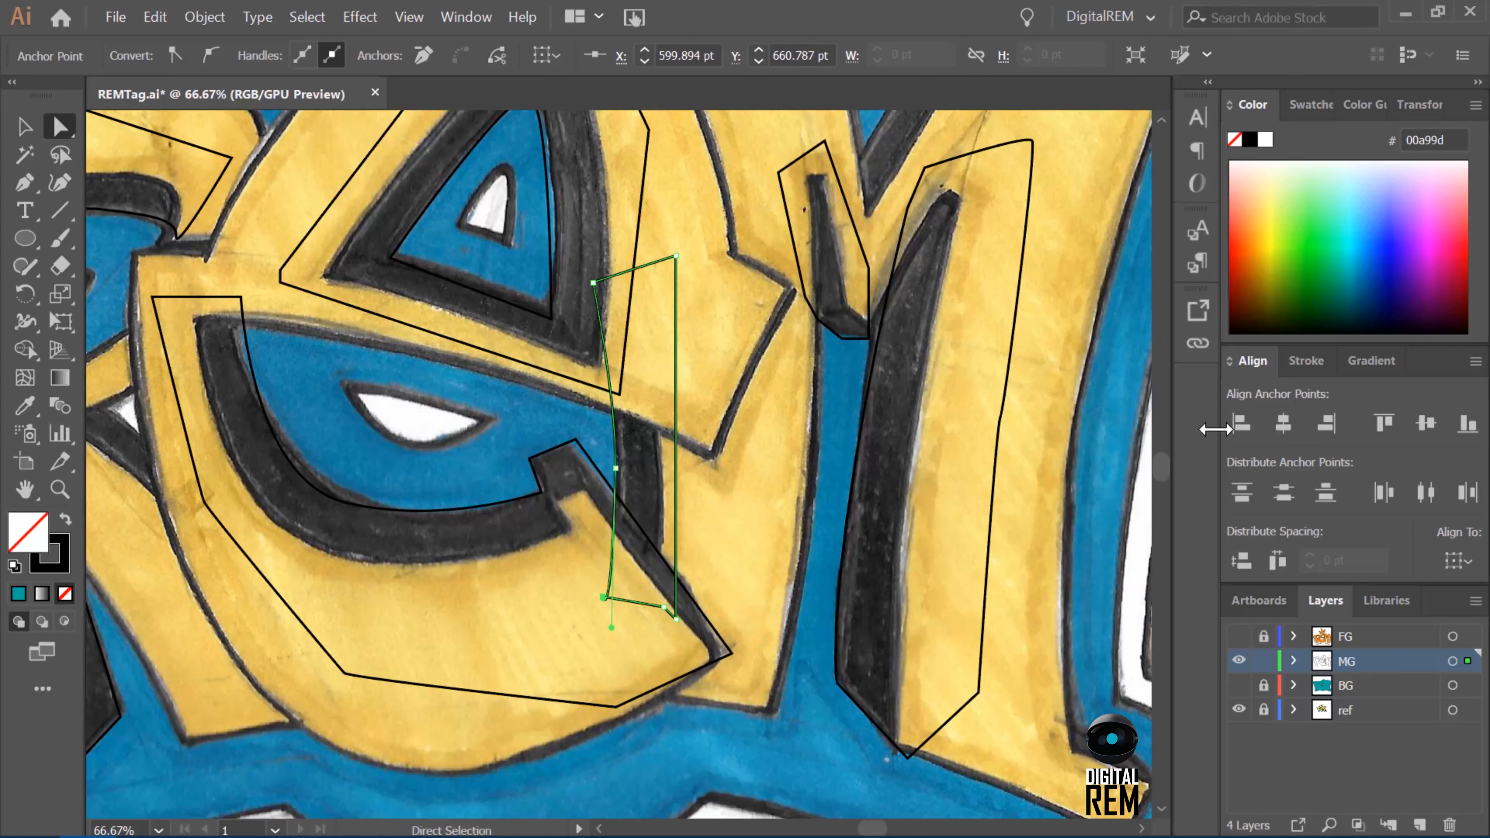
Nudge the bottom point of the M's right-leg shadow and the upper corner of the narrow shadow between e and M.
{"action": "left_click", "coordinate": [858, 446]}
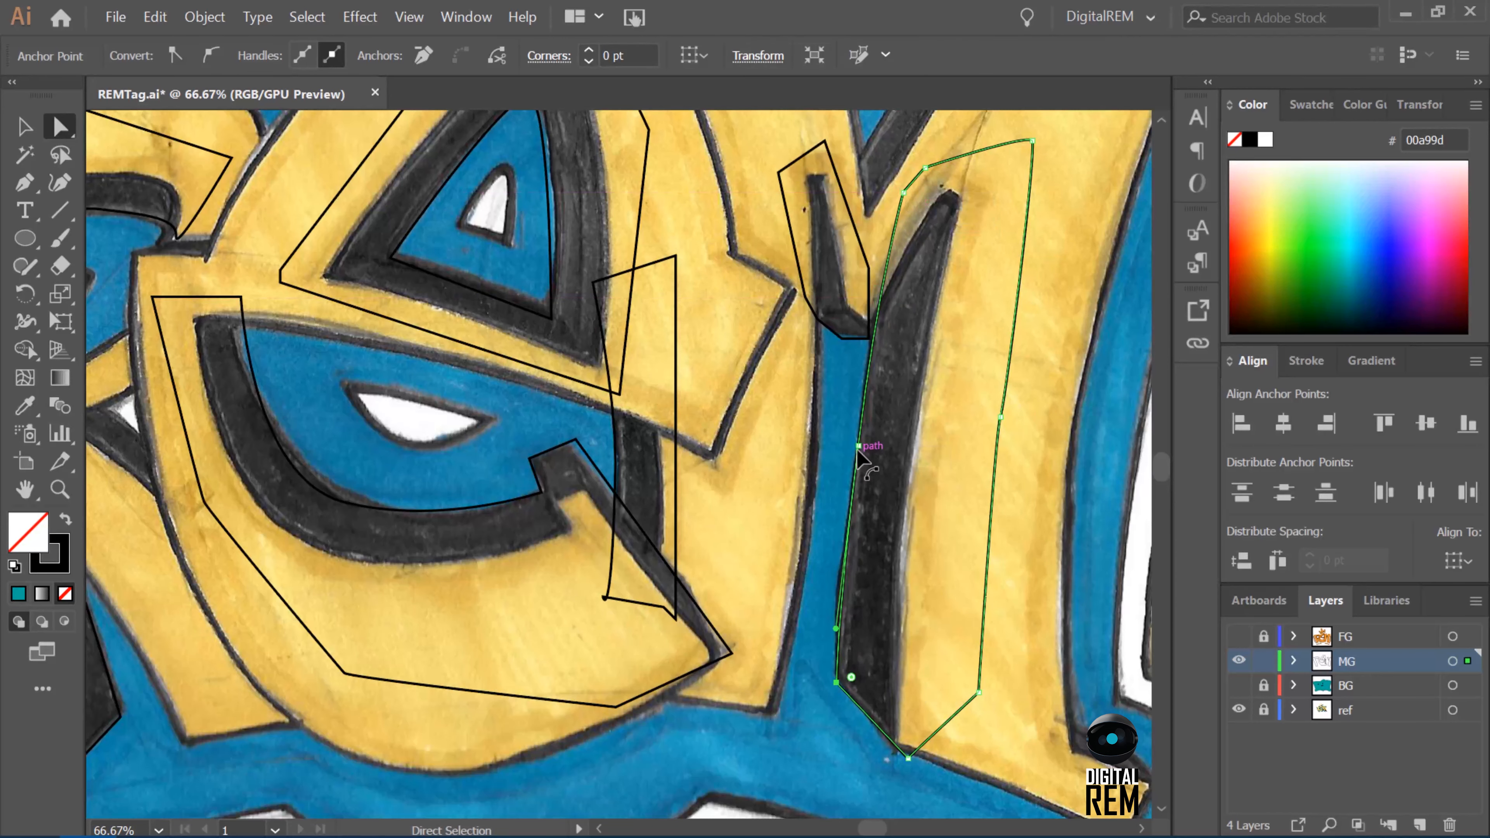
{"action": "left_click_drag", "start_coordinate": [908, 758], "coordinate": [897, 748]}
{"action": "left_click_drag", "start_coordinate": [870, 828], "coordinate": [861, 829]}
{"action": "left_click", "coordinate": [928, 467]}
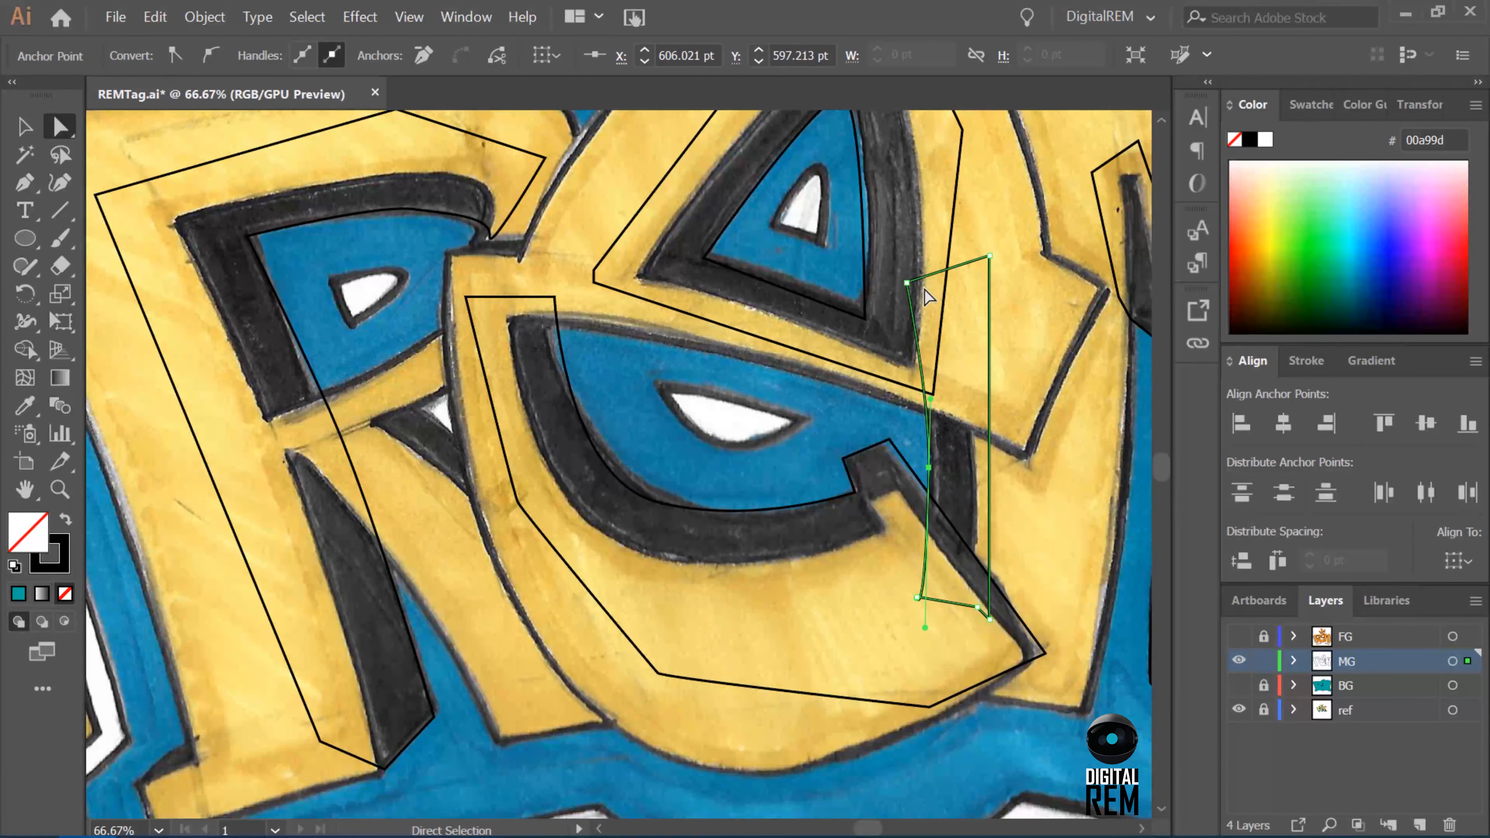
{"action": "left_click_drag", "start_coordinate": [989, 256], "coordinate": [991, 255]}
Fine-tune the R shadow's anchor points and curves around its counter and foot to match the sketch.
{"action": "left_click_drag", "start_coordinate": [435, 717], "coordinate": [434, 712]}
{"action": "left_click_drag", "start_coordinate": [330, 413], "coordinate": [330, 425]}
{"action": "left_click", "coordinate": [247, 236]}
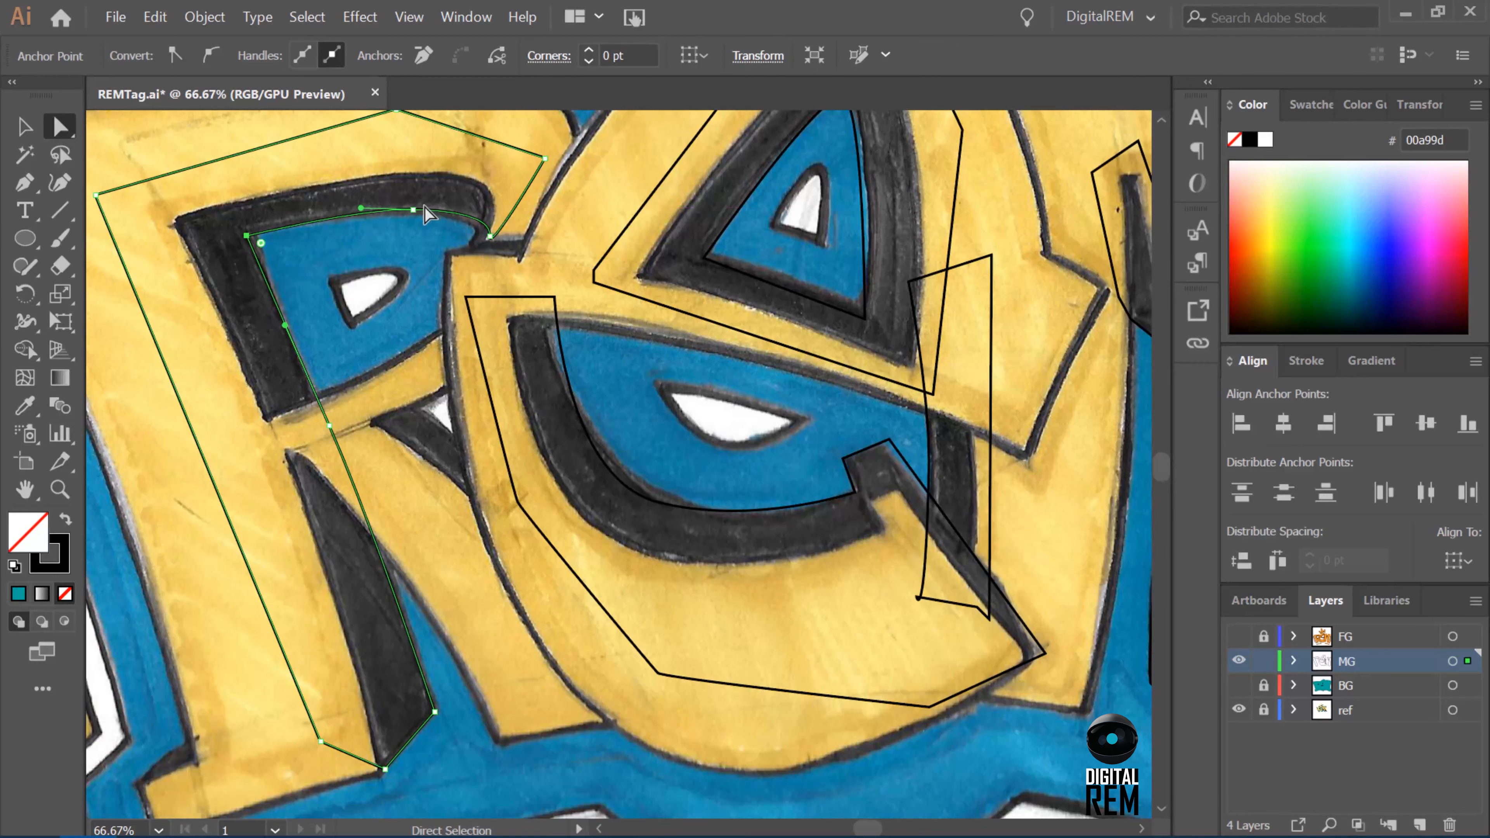
{"action": "left_click_drag", "start_coordinate": [413, 209], "coordinate": [405, 213]}
{"action": "left_click_drag", "start_coordinate": [490, 237], "coordinate": [486, 245]}
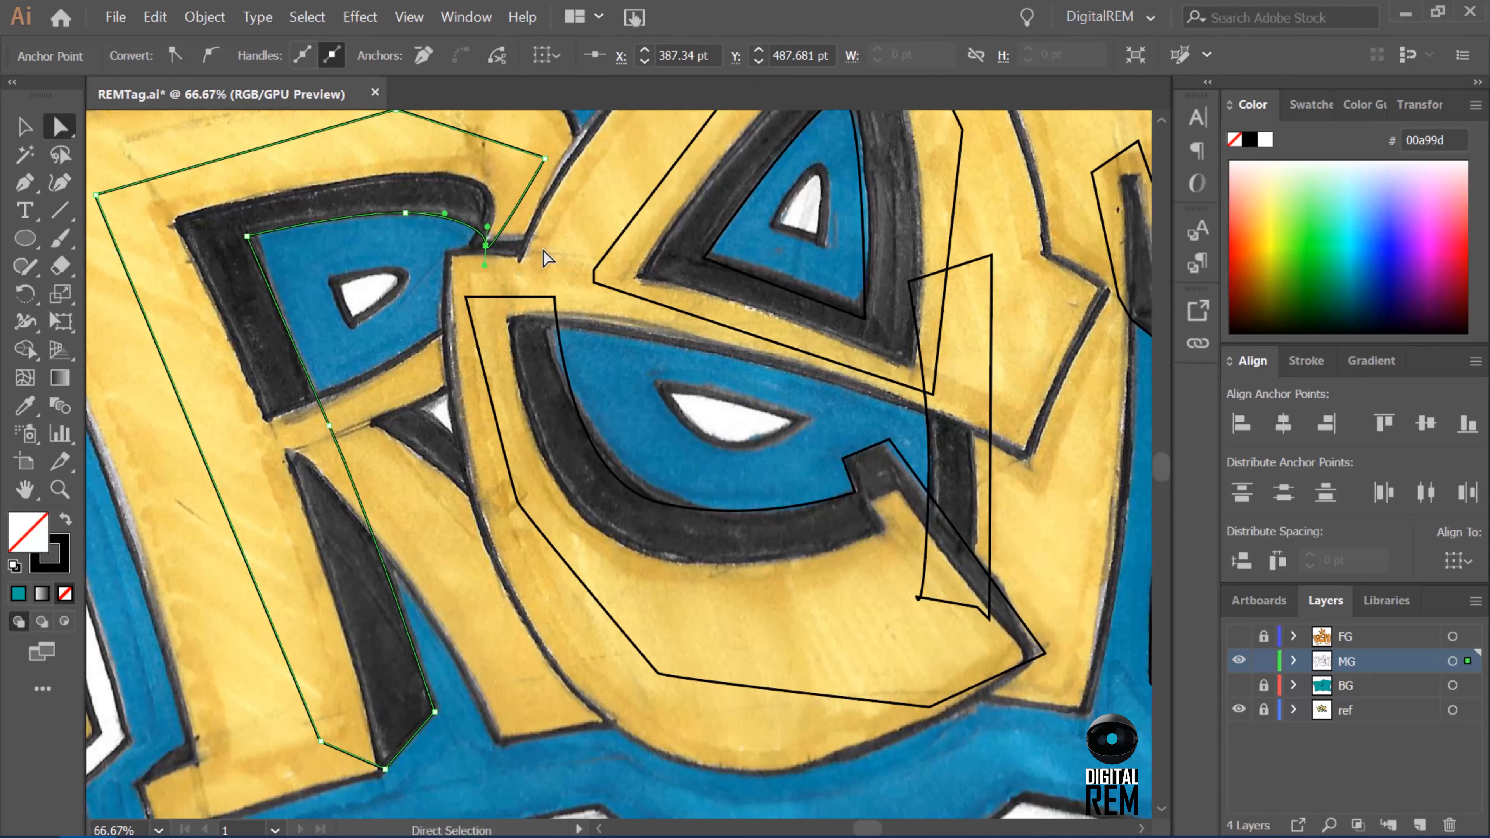
{"action": "left_click_drag", "start_coordinate": [385, 769], "coordinate": [378, 775]}
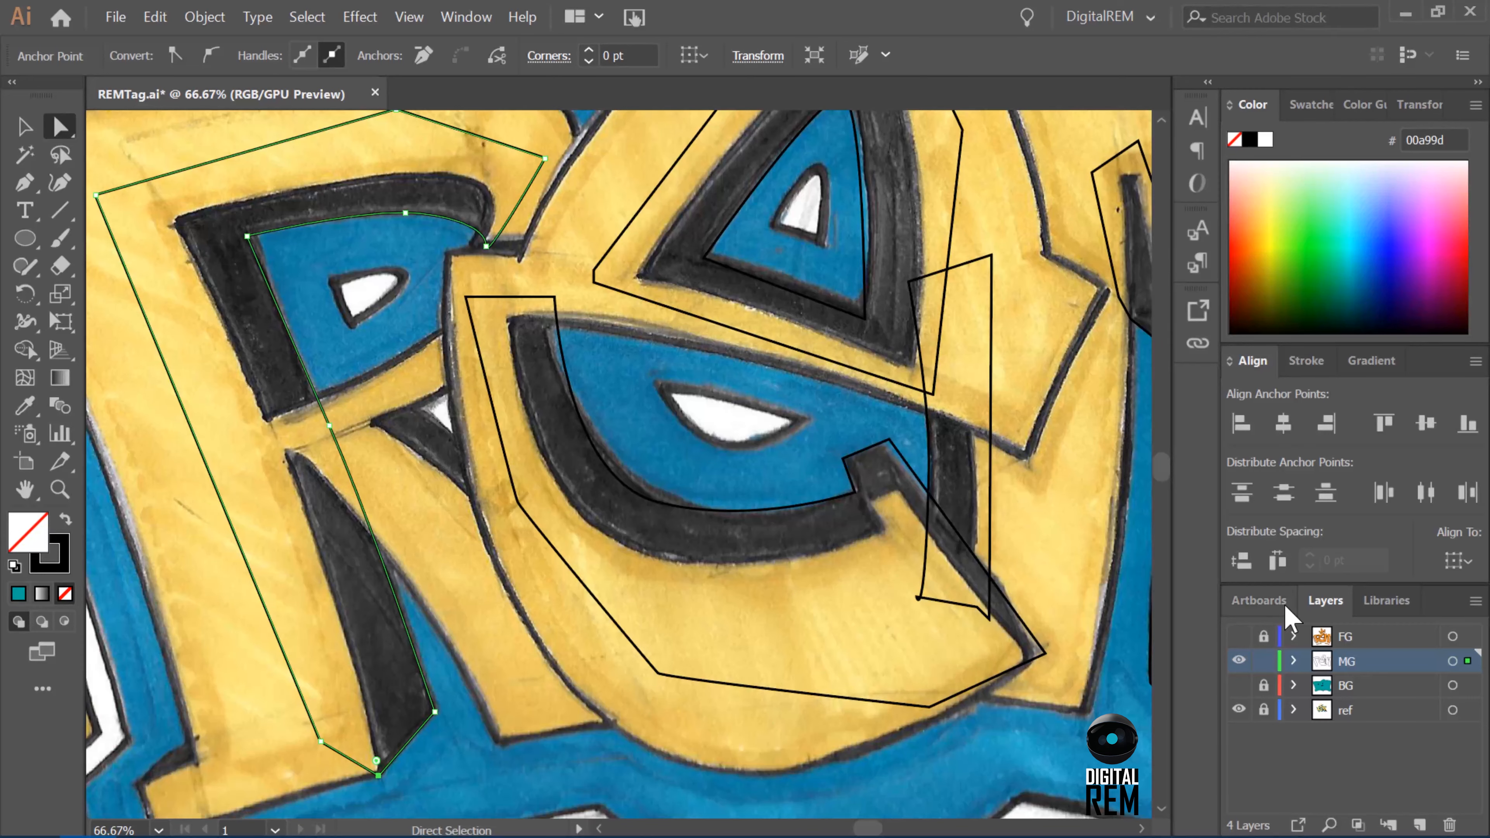
Select all the shadow paths on the MG layer with the Selection tool active.
{"action": "left_click", "coordinate": [1452, 661]}
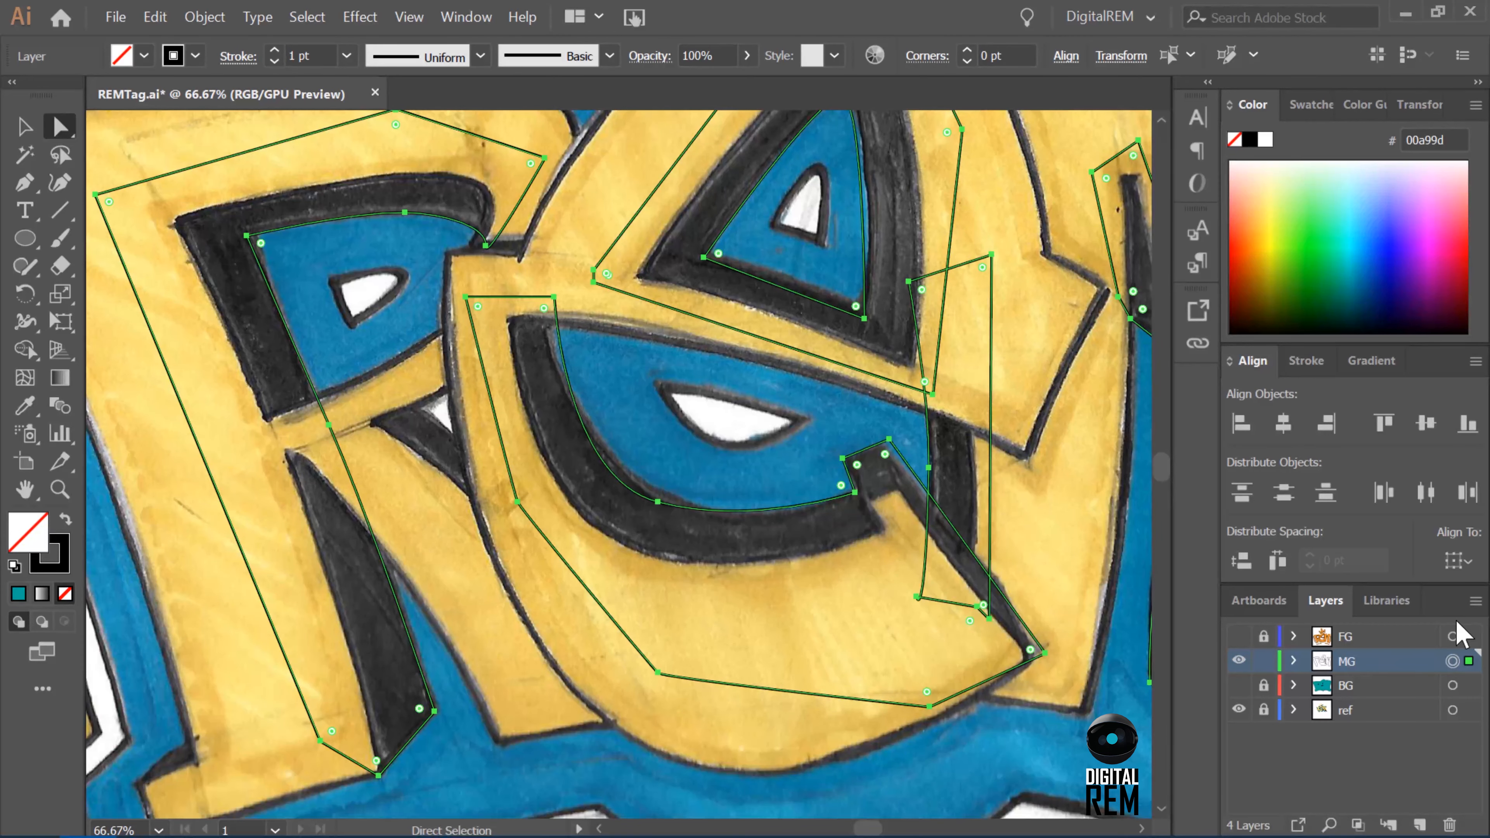
{"action": "key", "text": "v"}
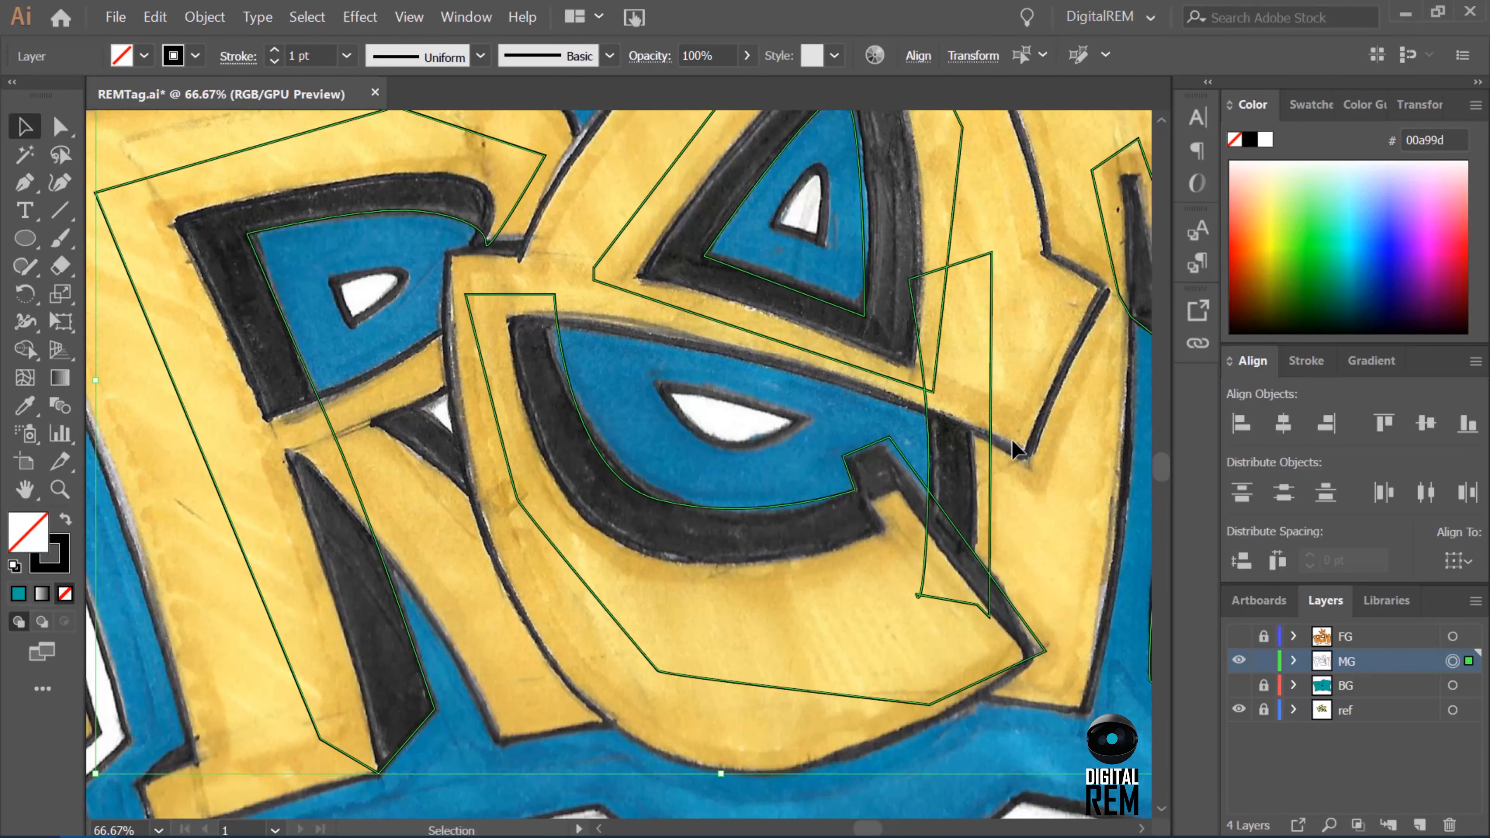
{"action": "left_click_drag", "start_coordinate": [867, 826], "coordinate": [874, 827]}
{"action": "left_click_drag", "start_coordinate": [1161, 457], "coordinate": [1161, 441]}
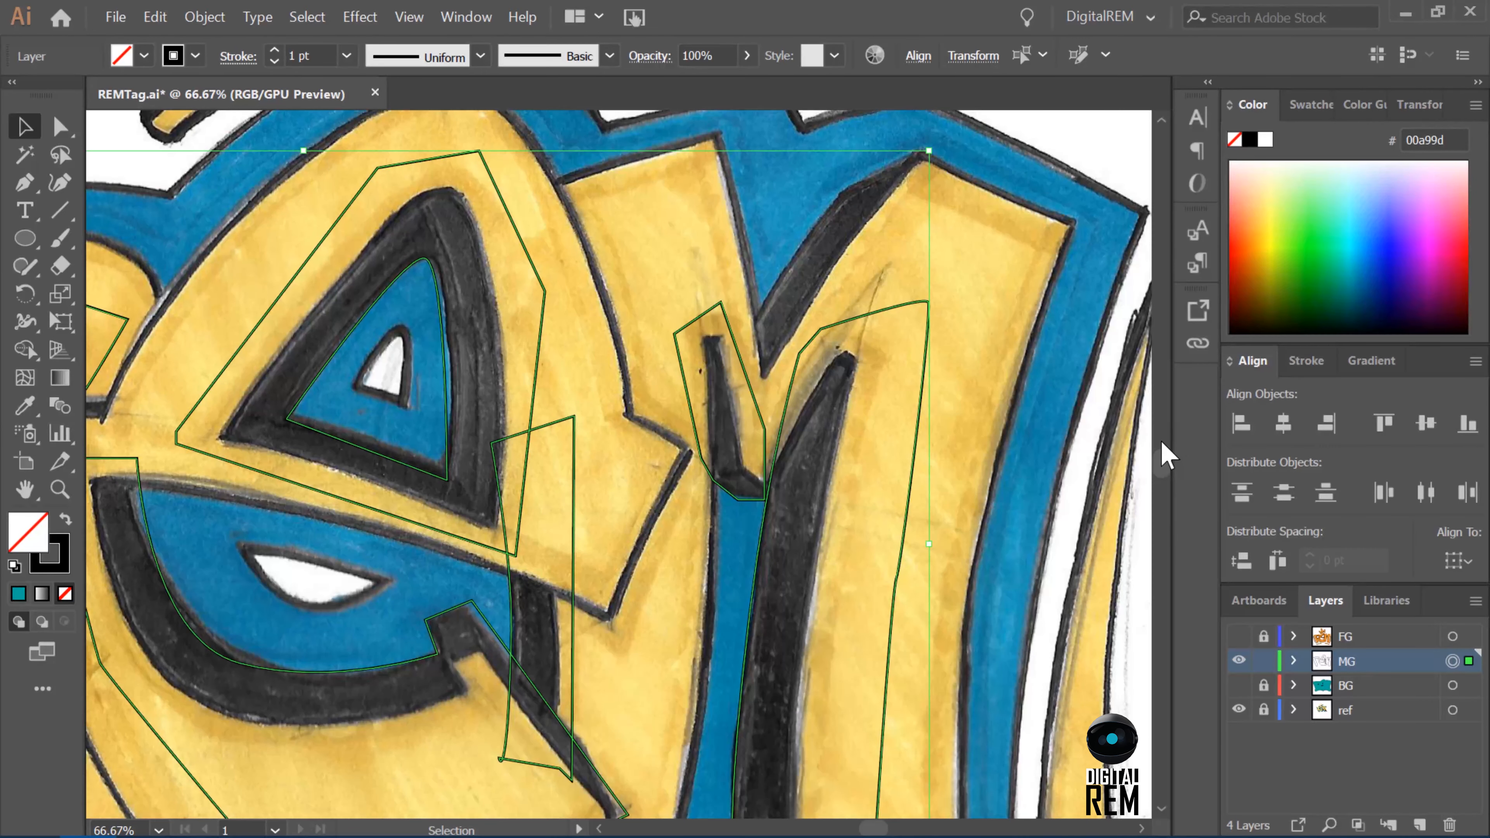
Draw a closed shadow shape with the Pen tool along the diagonal dark edge in the M's upper notch.
{"action": "key", "text": "p"}
{"action": "left_click", "coordinate": [748, 332]}
{"action": "left_click", "coordinate": [785, 271]}
{"action": "left_click", "coordinate": [842, 192]}
{"action": "left_click", "coordinate": [921, 150]}
{"action": "left_click", "coordinate": [845, 257]}
{"action": "left_click", "coordinate": [765, 380]}
{"action": "left_click", "coordinate": [754, 377]}
{"action": "left_click", "coordinate": [748, 333]}
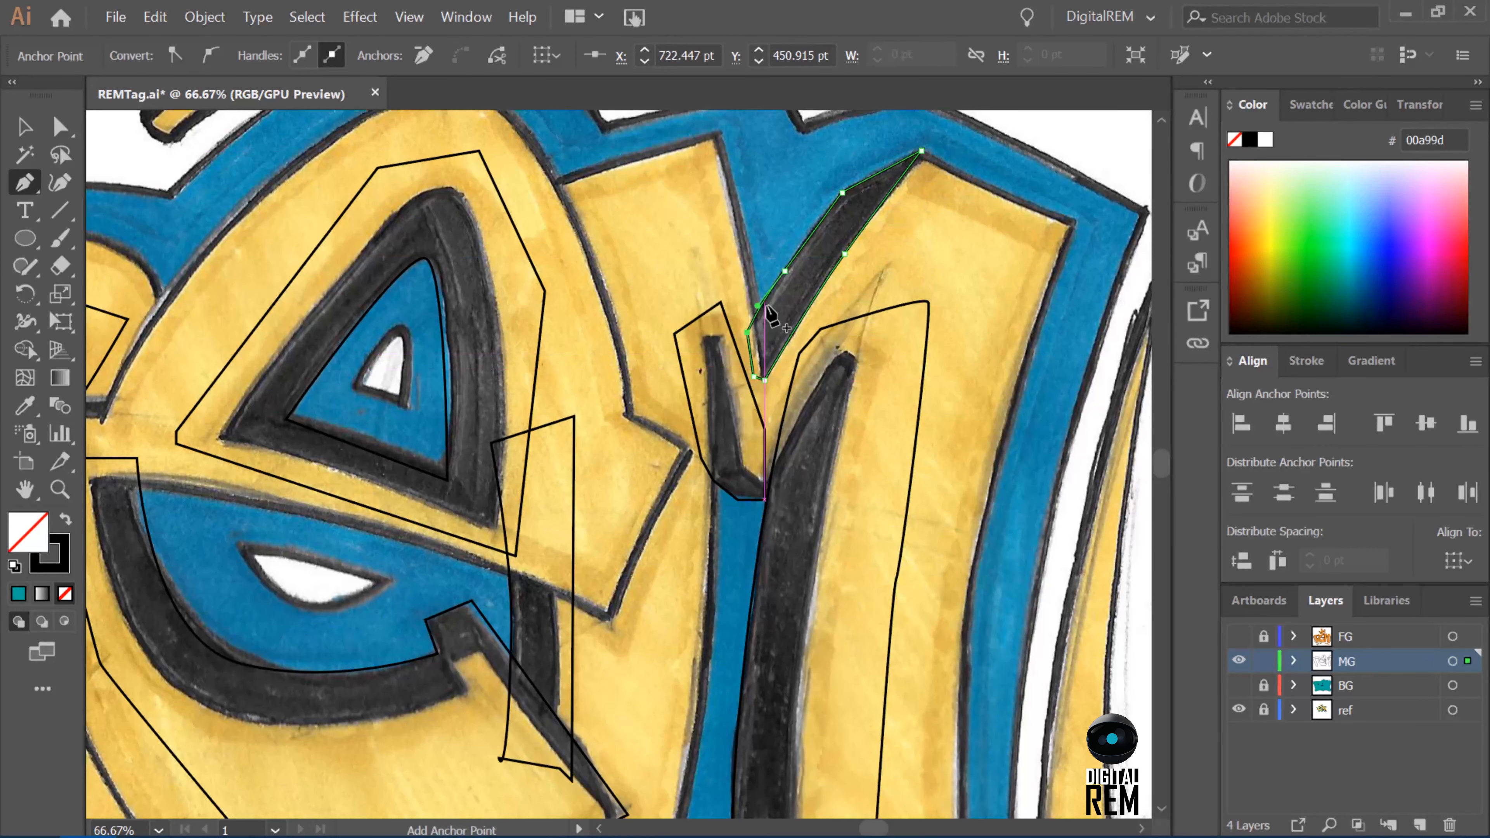
{"action": "key", "text": "v"}
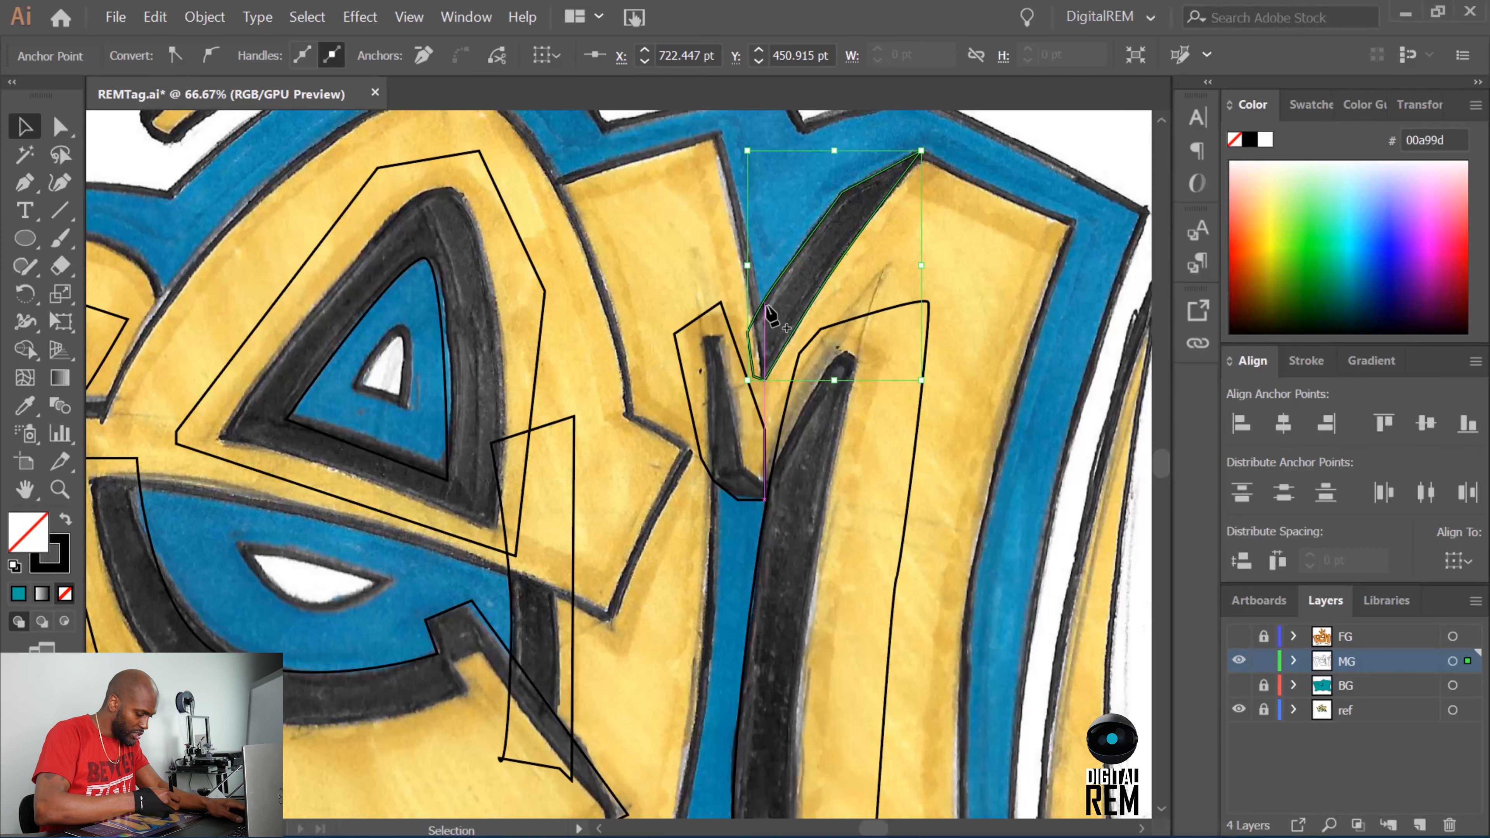
Try to set the Shape Builder fill colour to white (ffffff) for the shadow in the M's upper notch.
{"action": "left_click", "coordinate": [24, 349]}
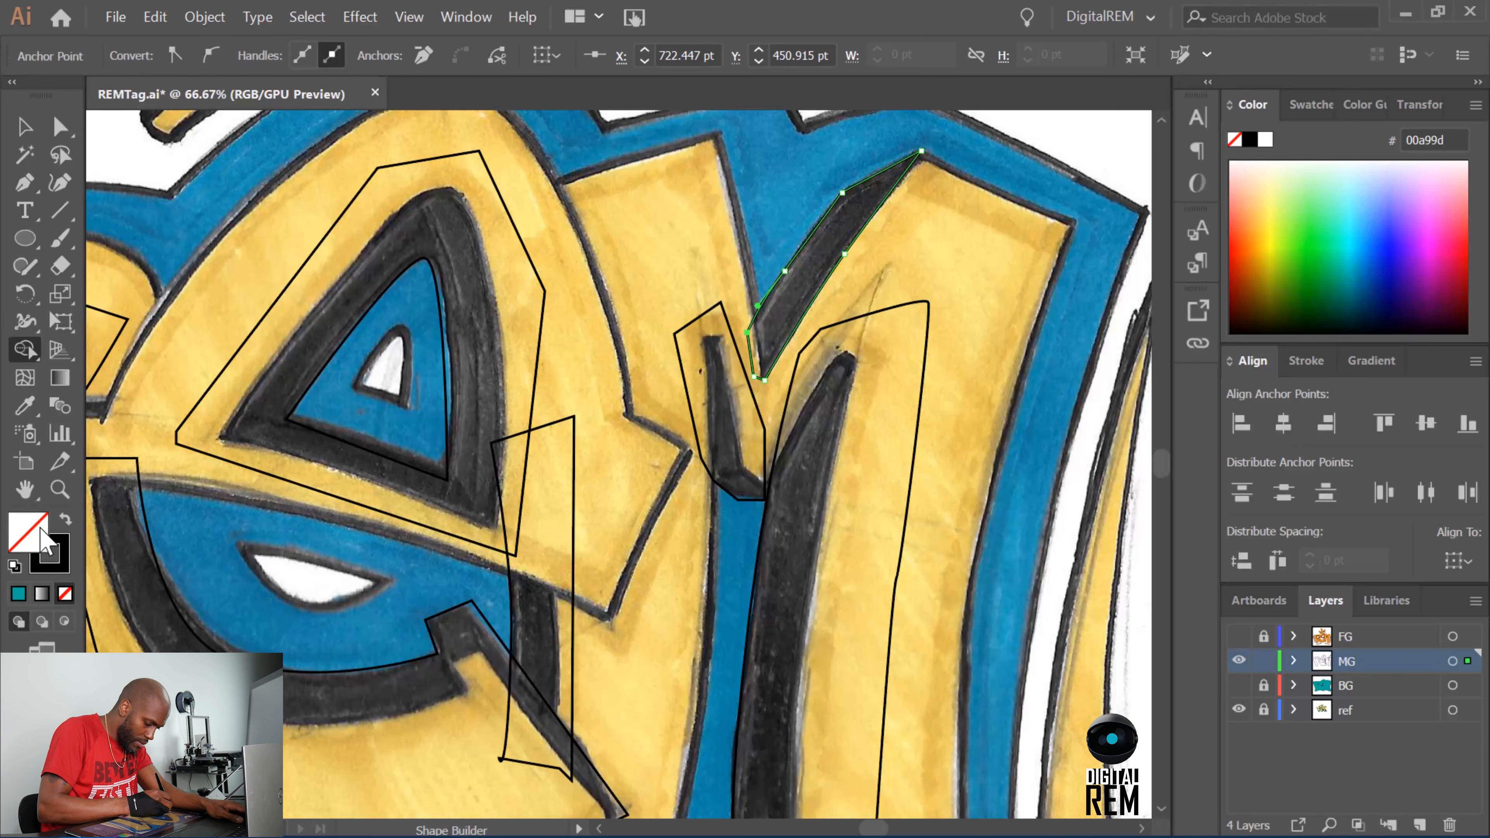
{"action": "double_click", "coordinate": [35, 561]}
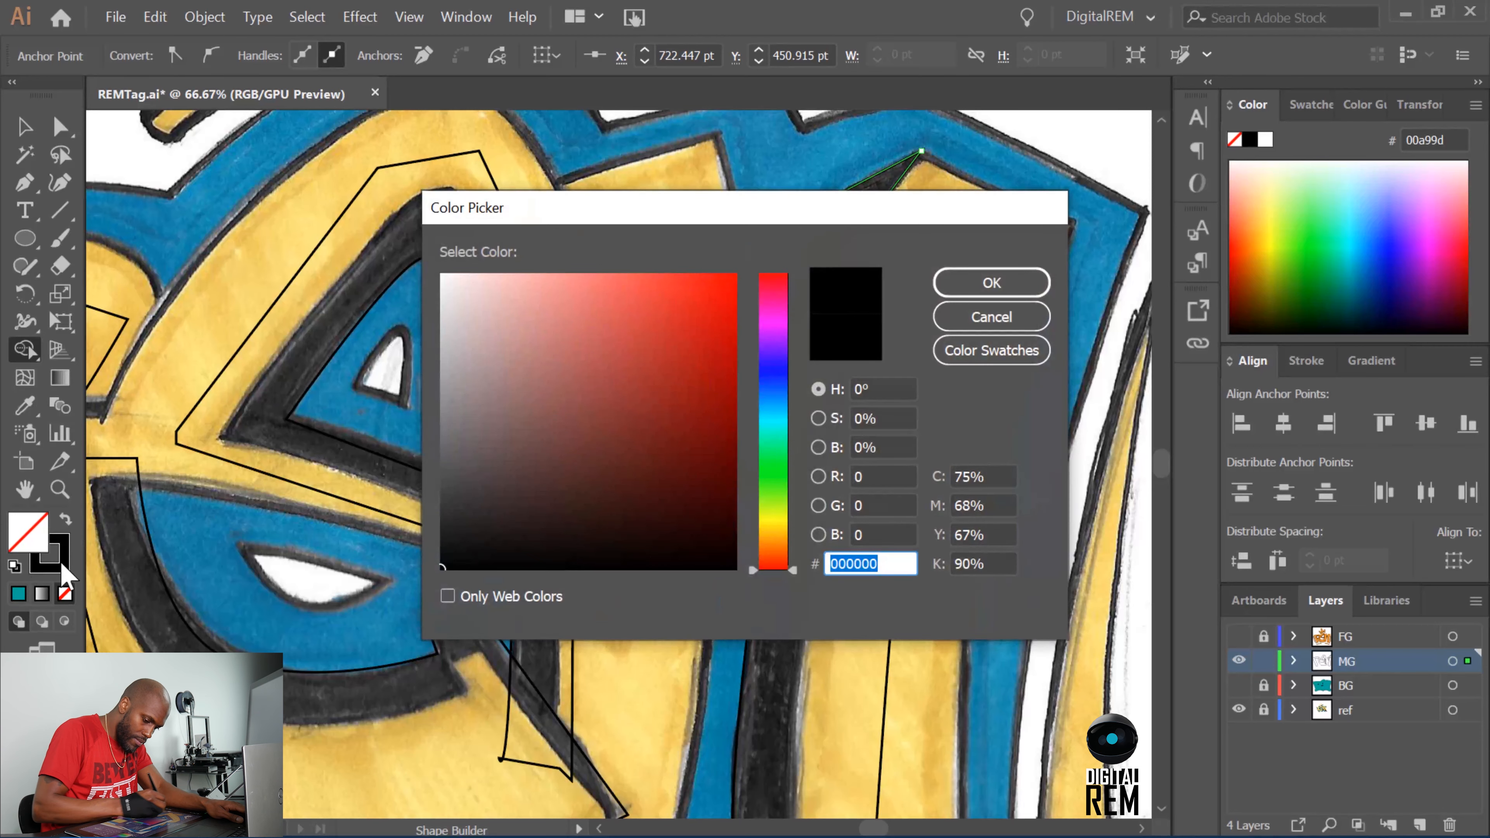
{"action": "type", "text": "ffffff"}
{"action": "left_click", "coordinate": [992, 282]}
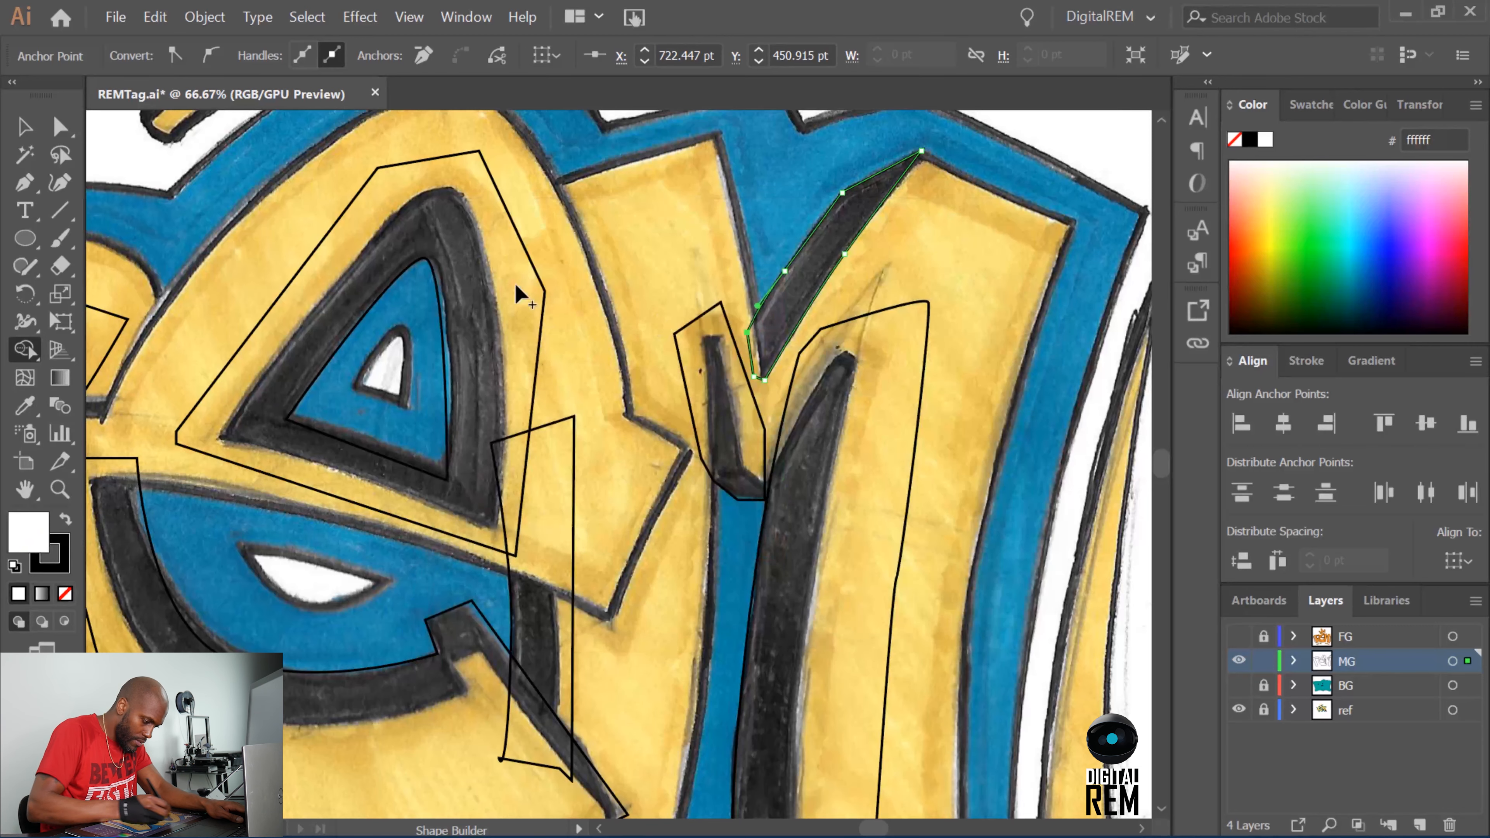
{"action": "key", "text": "v"}
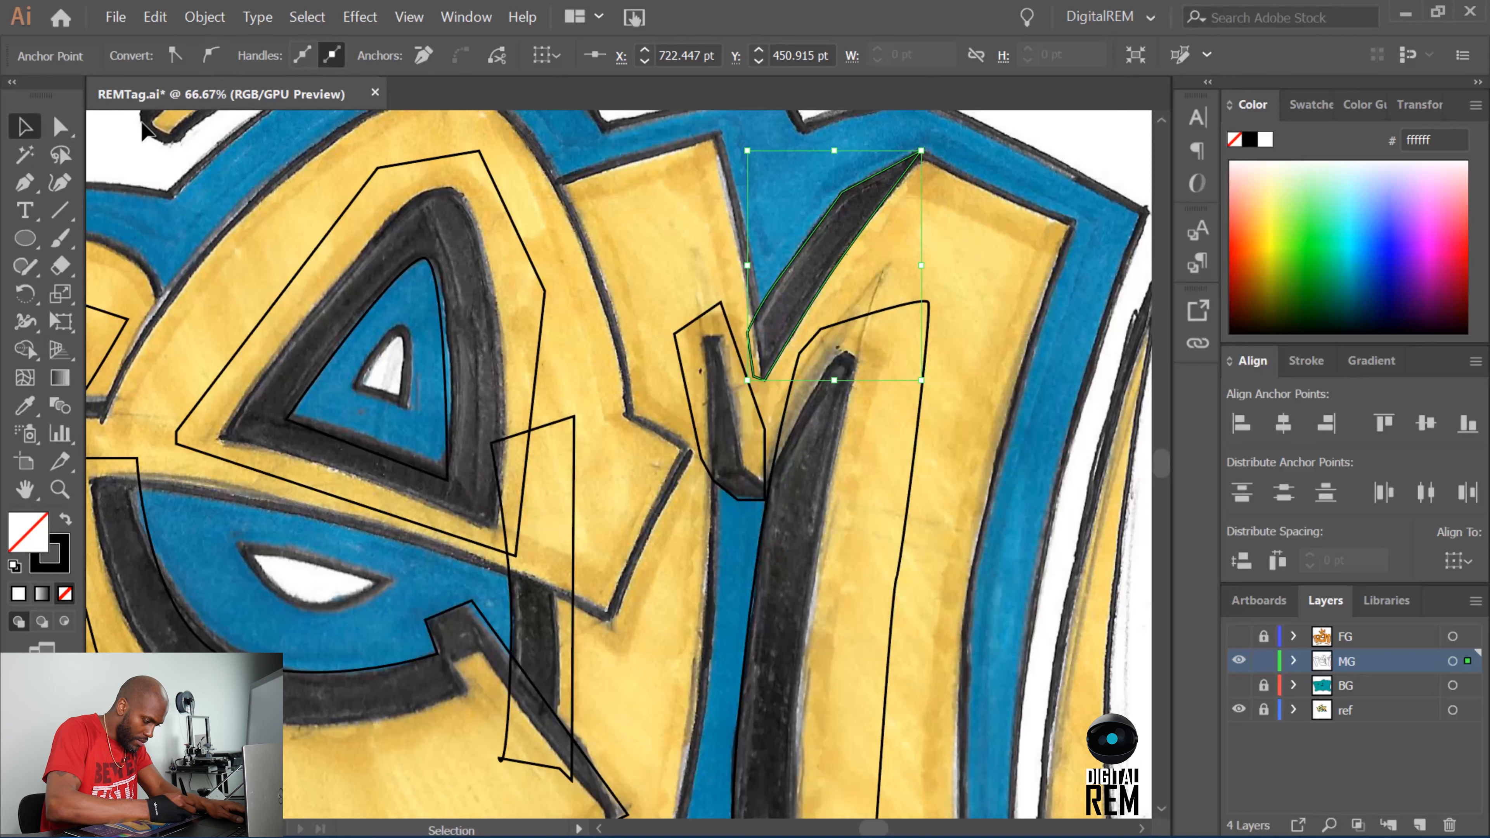
{"action": "key", "text": "a"}
{"action": "key", "text": "v"}
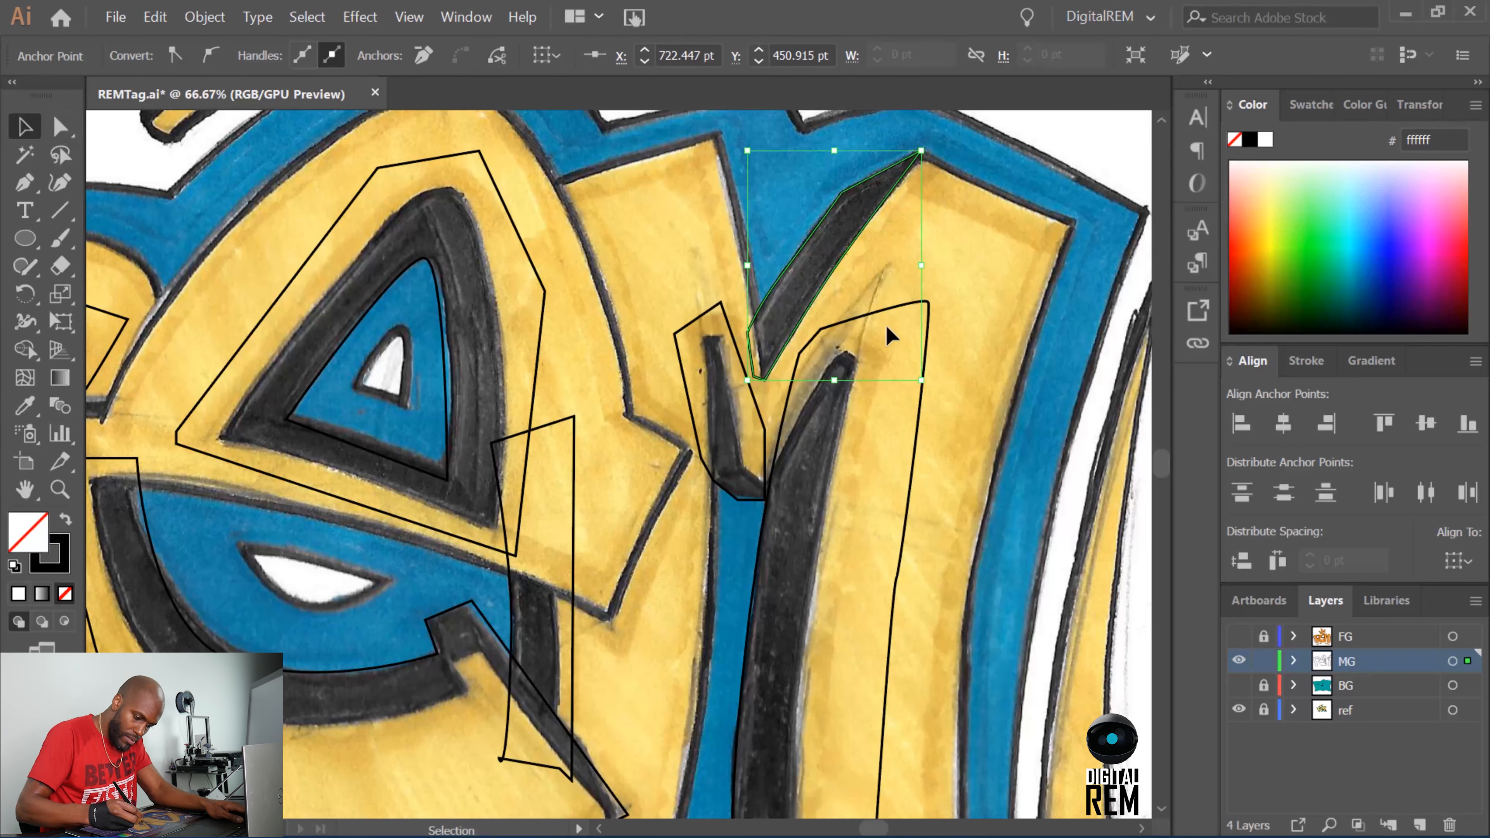
Fill the shadow shape in the M's upper notch with black.
{"action": "left_click", "coordinate": [875, 211]}
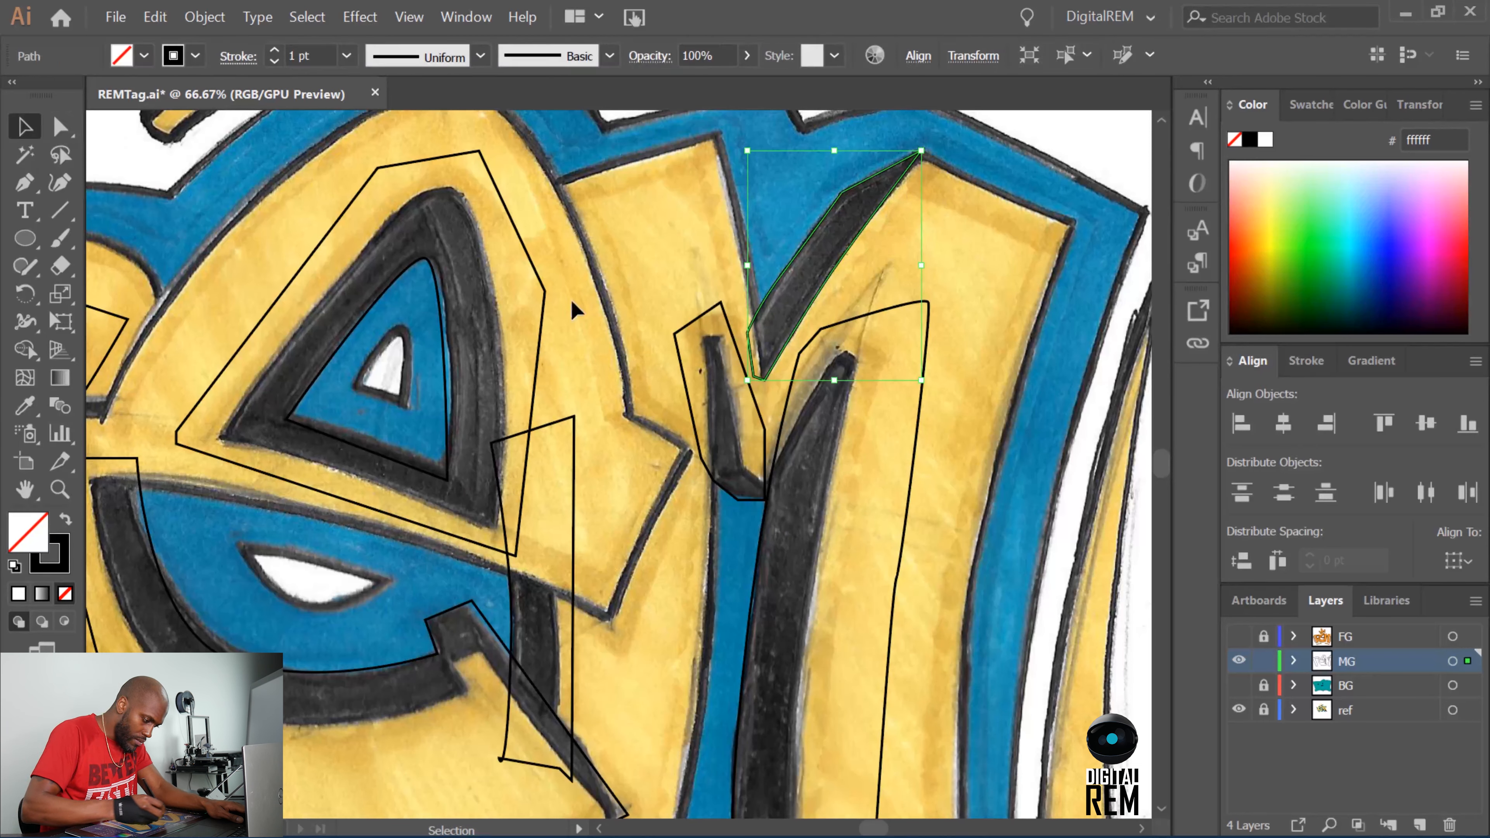
{"action": "left_click", "coordinate": [144, 55]}
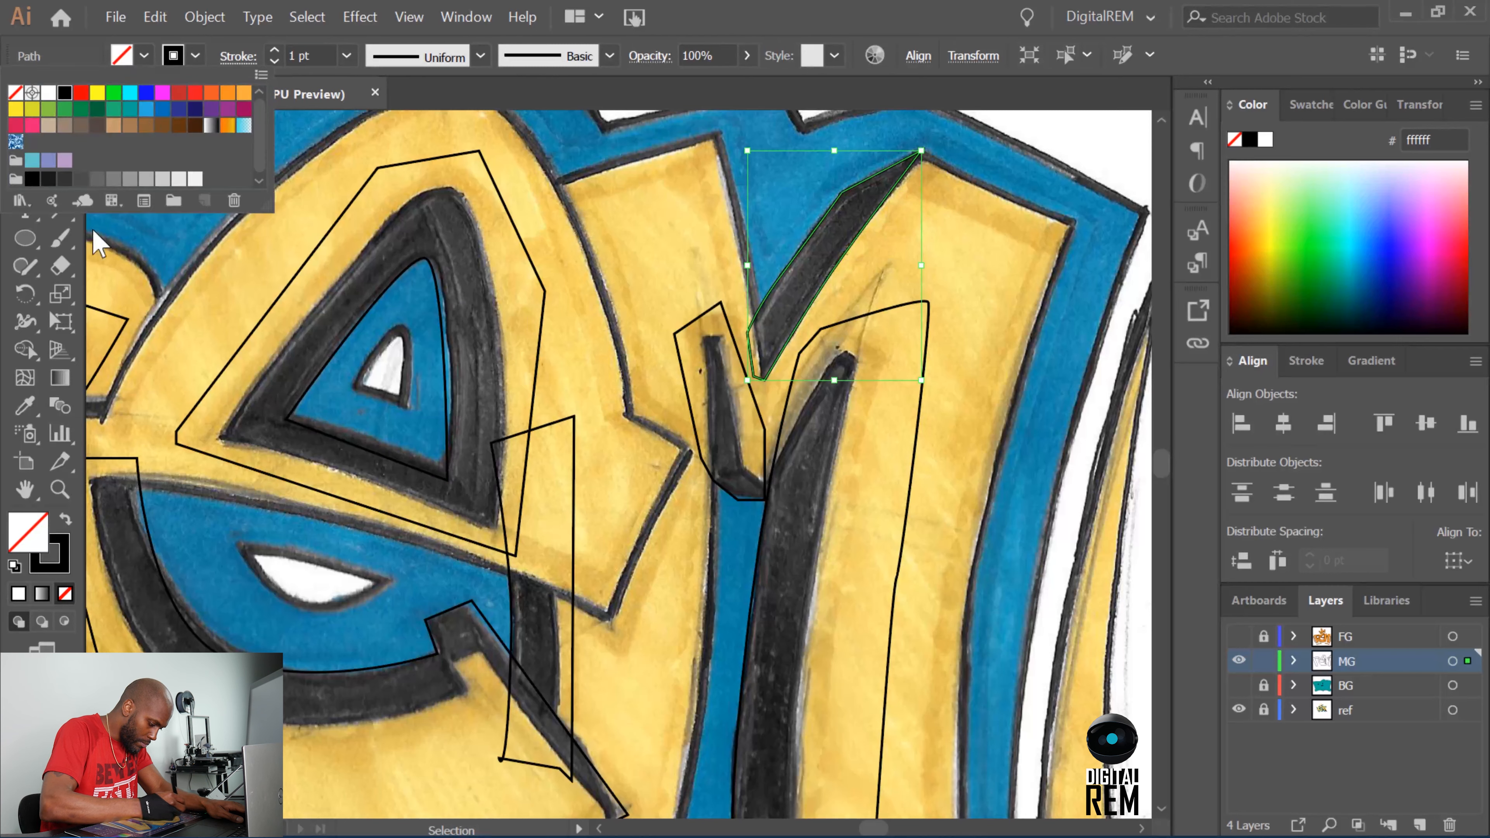
{"action": "left_click", "coordinate": [31, 350]}
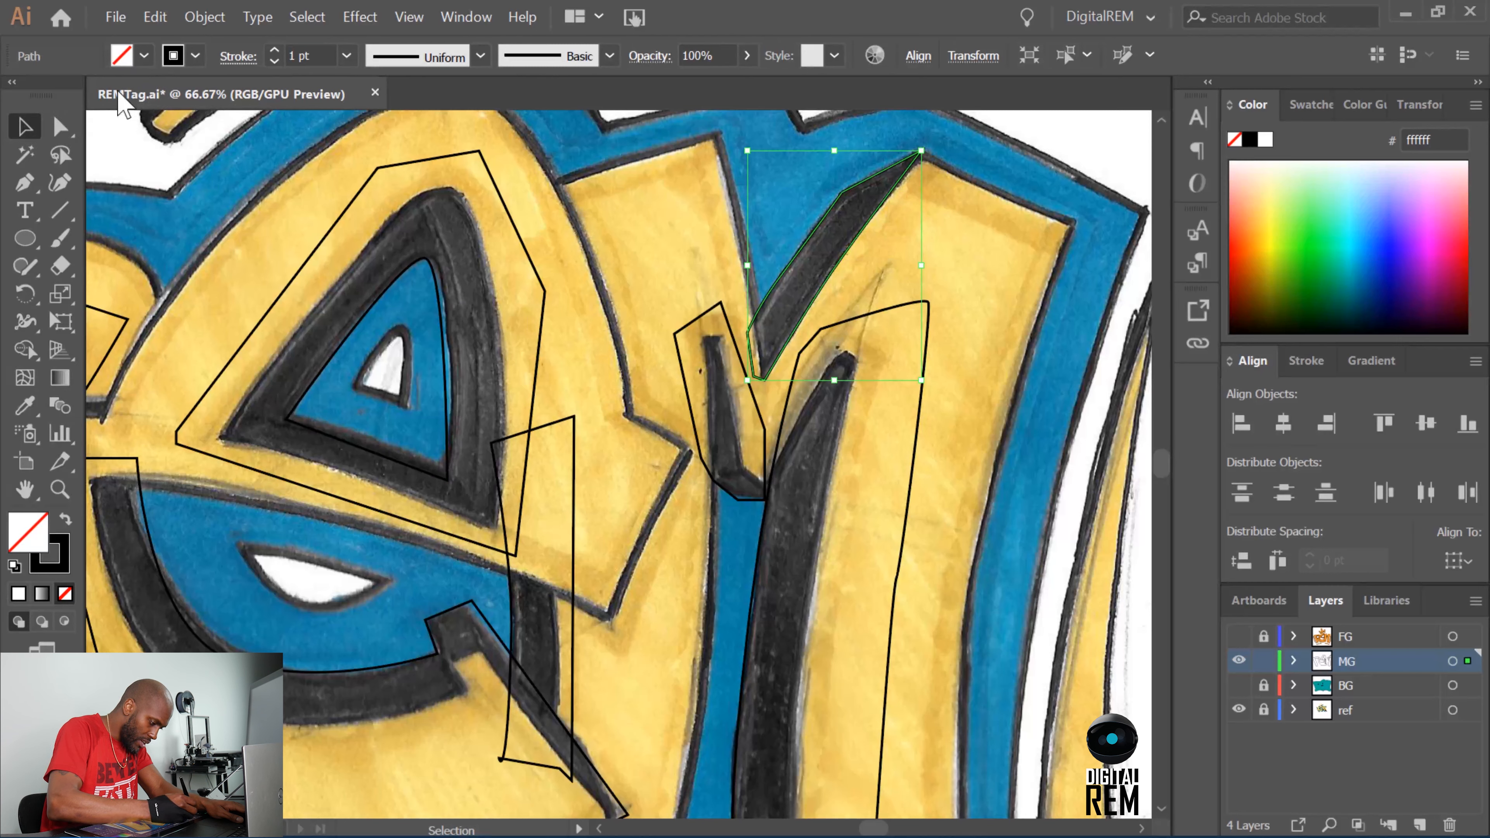
{"action": "left_click", "coordinate": [142, 56]}
{"action": "left_click", "coordinate": [64, 93]}
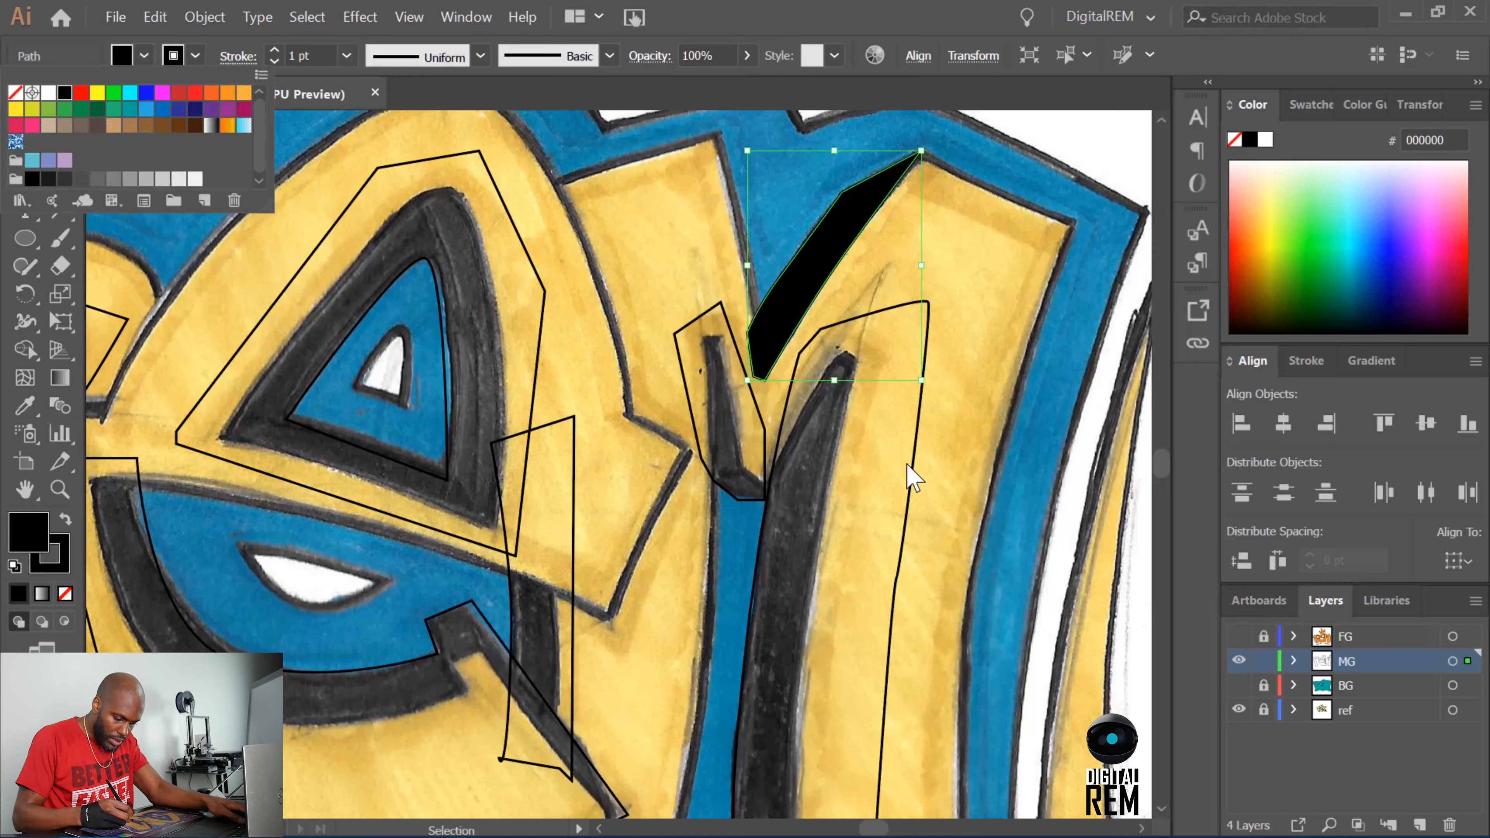
Fill the large shadow along the M's right leg with black using the Shape Builder tool.
{"action": "left_click", "coordinate": [912, 487]}
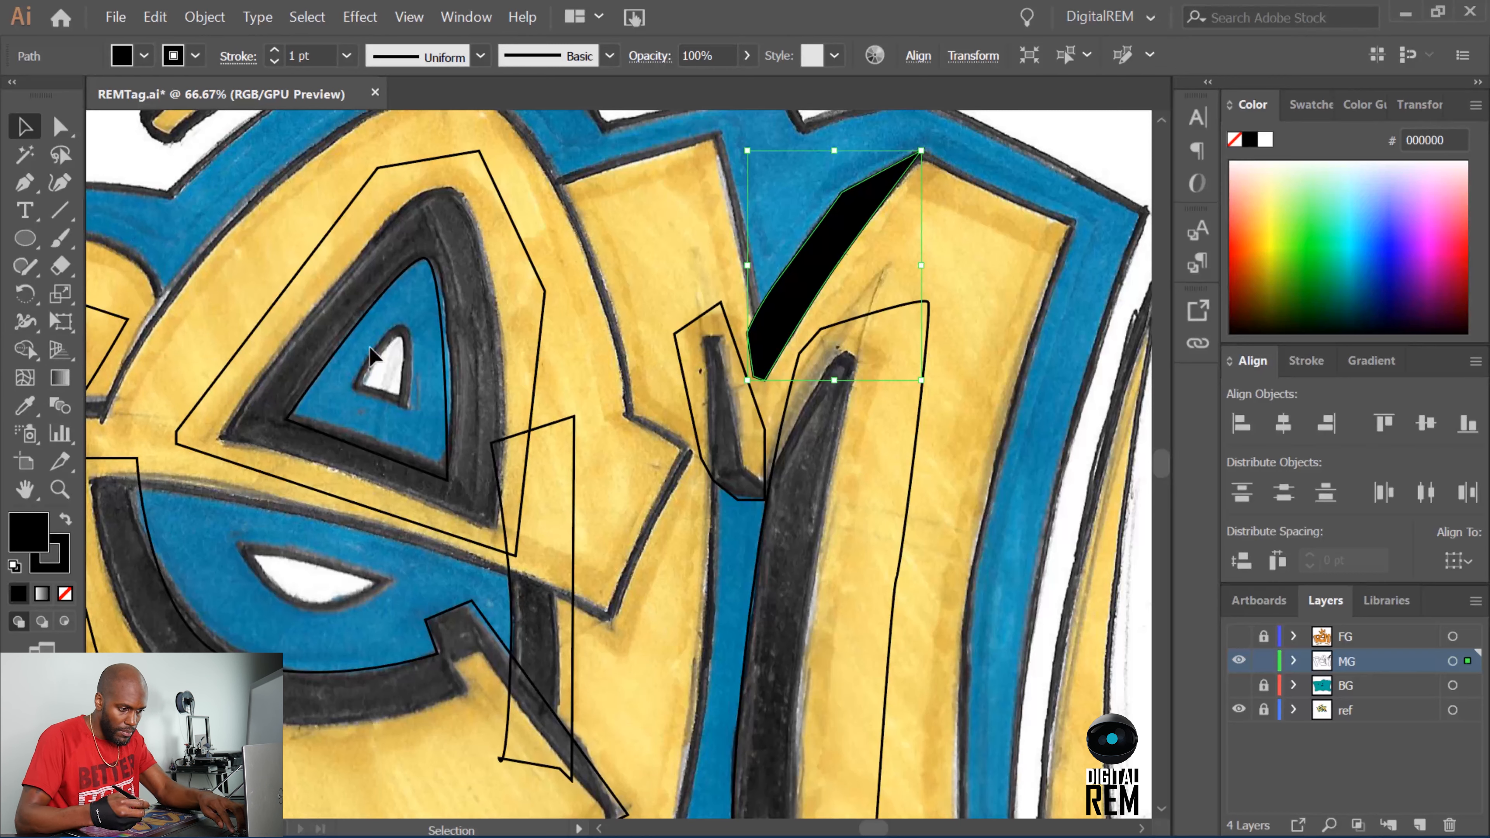
{"action": "left_click", "coordinate": [912, 455]}
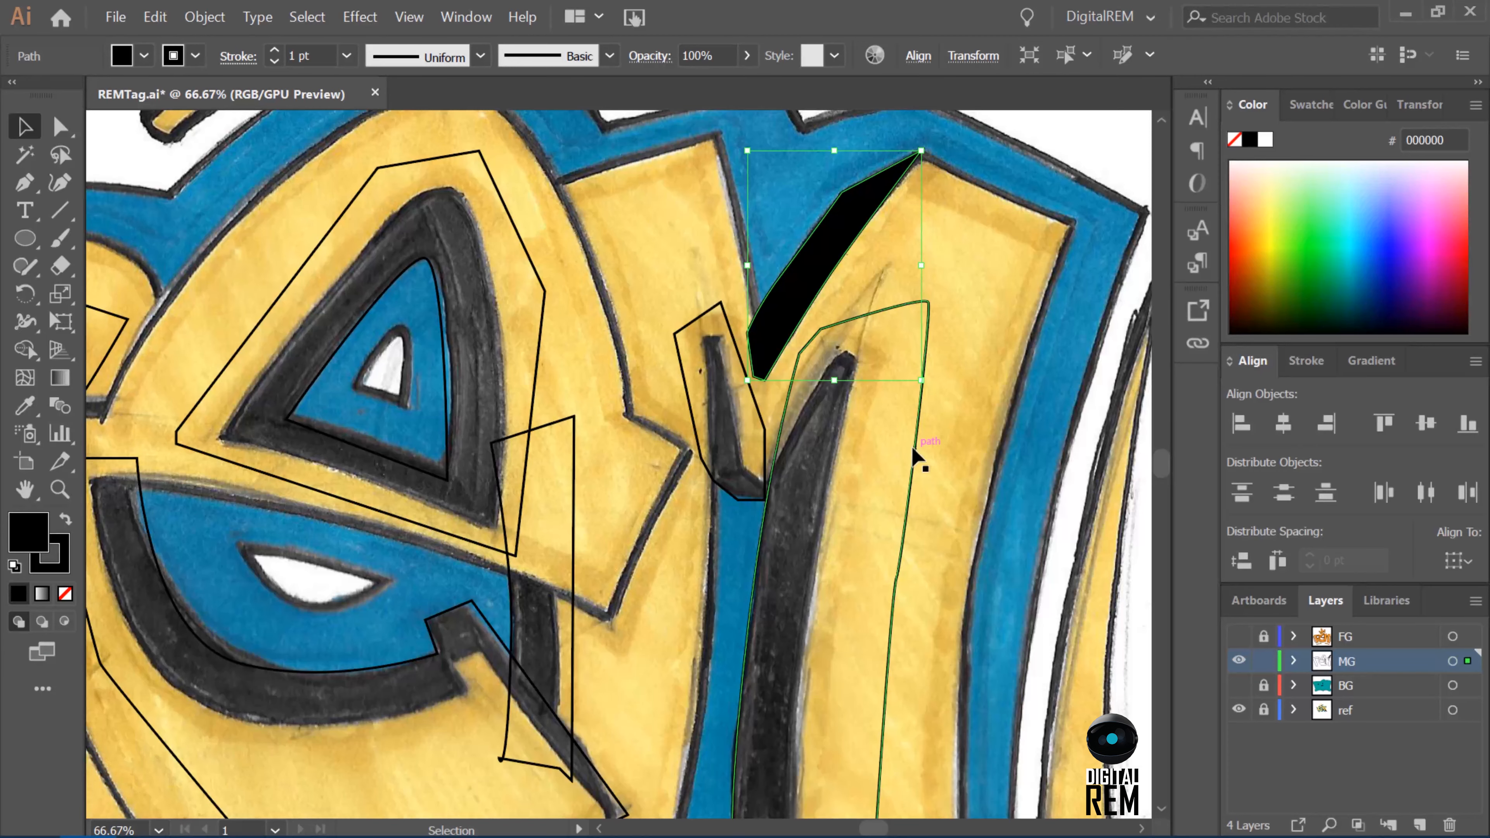
{"action": "key", "text": "shift+m"}
{"action": "key", "text": "shift+x"}
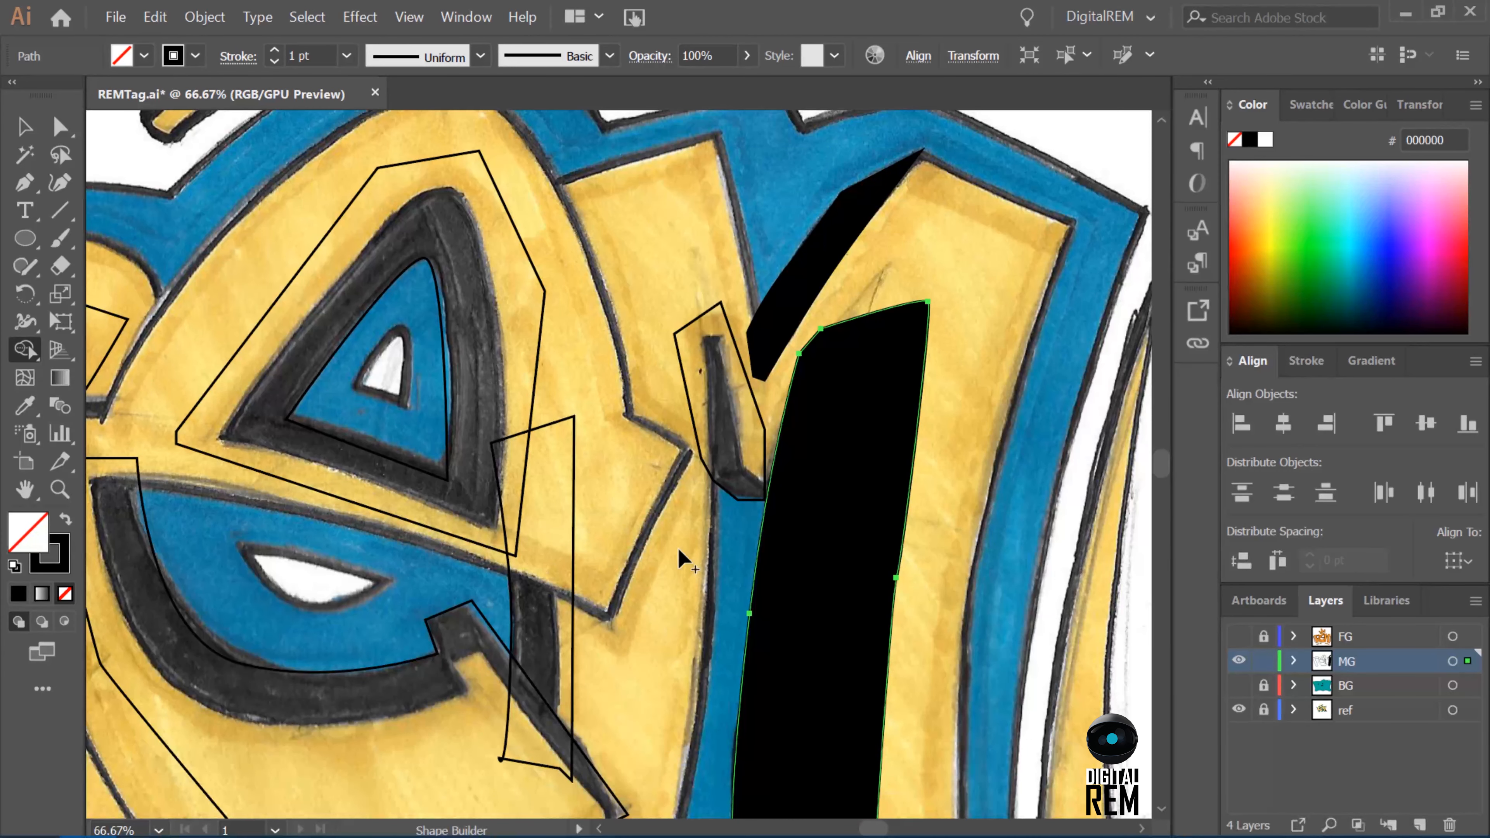
{"action": "key", "text": "v"}
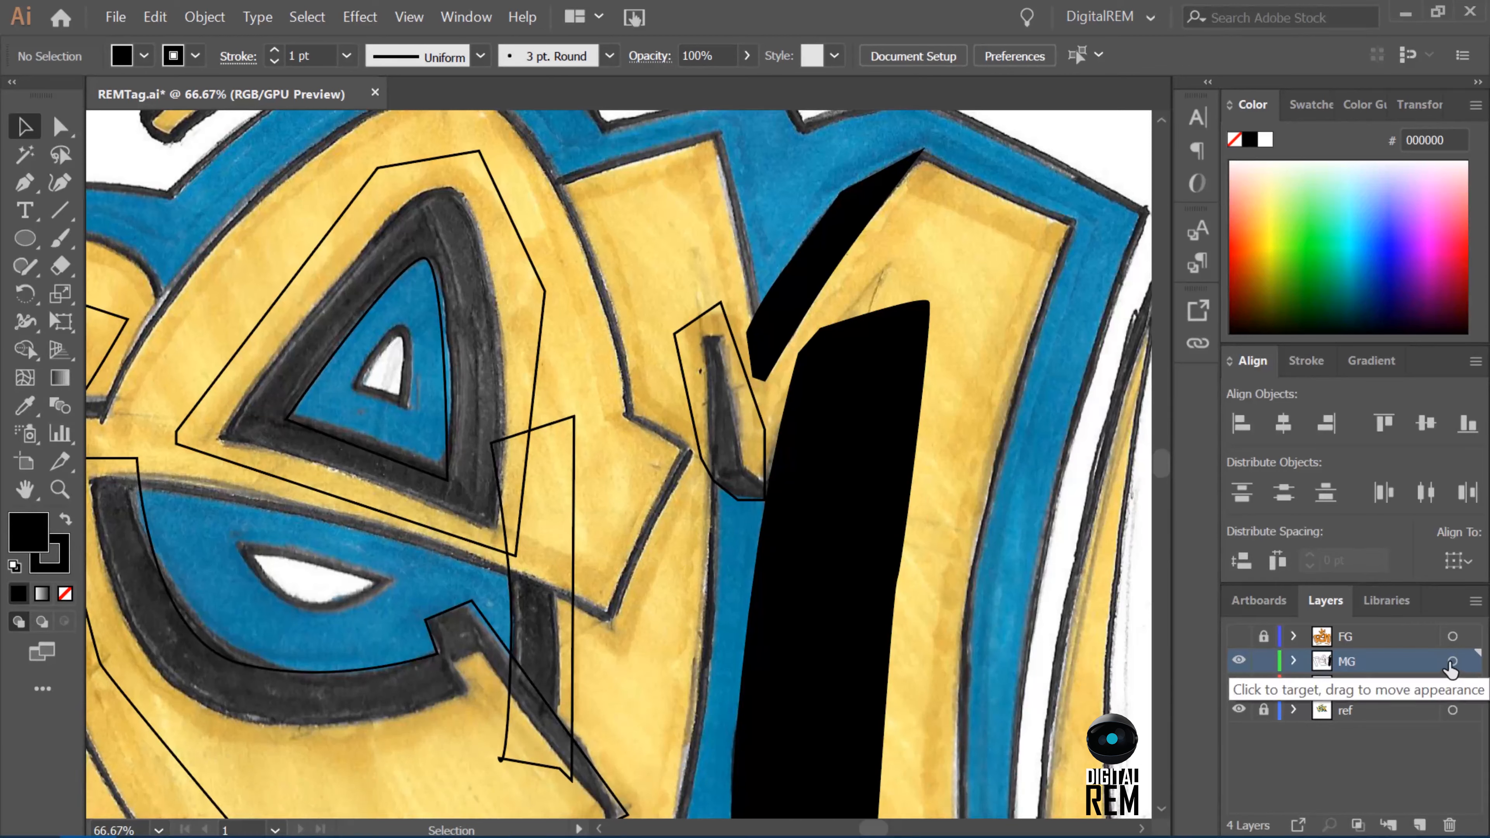
Target all paths on the MG layer and fill the M's small left shadow black with the Shape Builder tool.
{"action": "left_click", "coordinate": [1453, 660]}
{"action": "key", "text": "shift+m"}
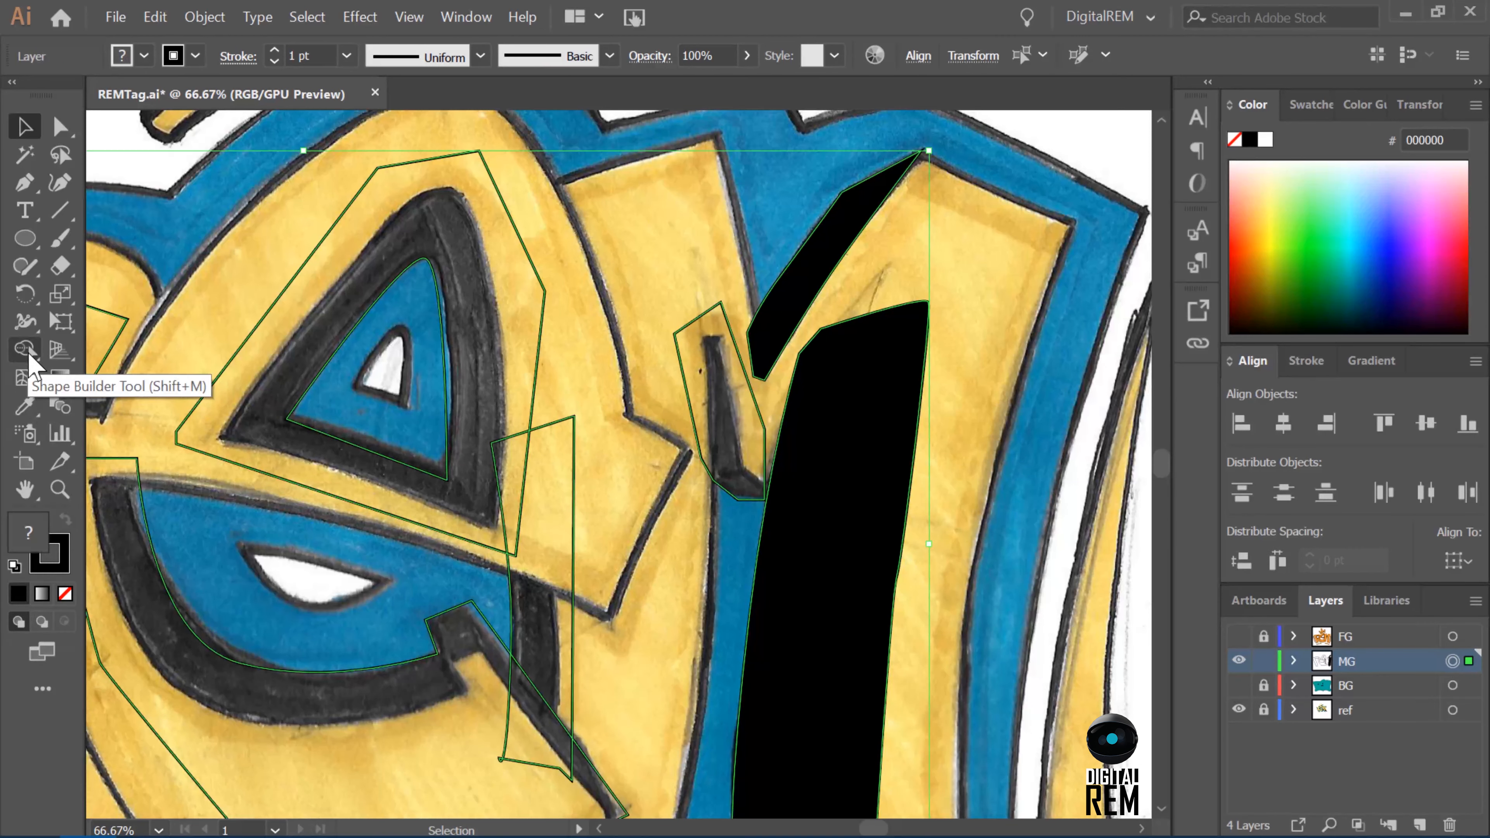
{"action": "left_click", "coordinate": [723, 410]}
Try to fill the remaining e, e-to-M and R shadow regions black with the Shape Builder tool across all MG paths.
{"action": "left_click", "coordinate": [546, 499]}
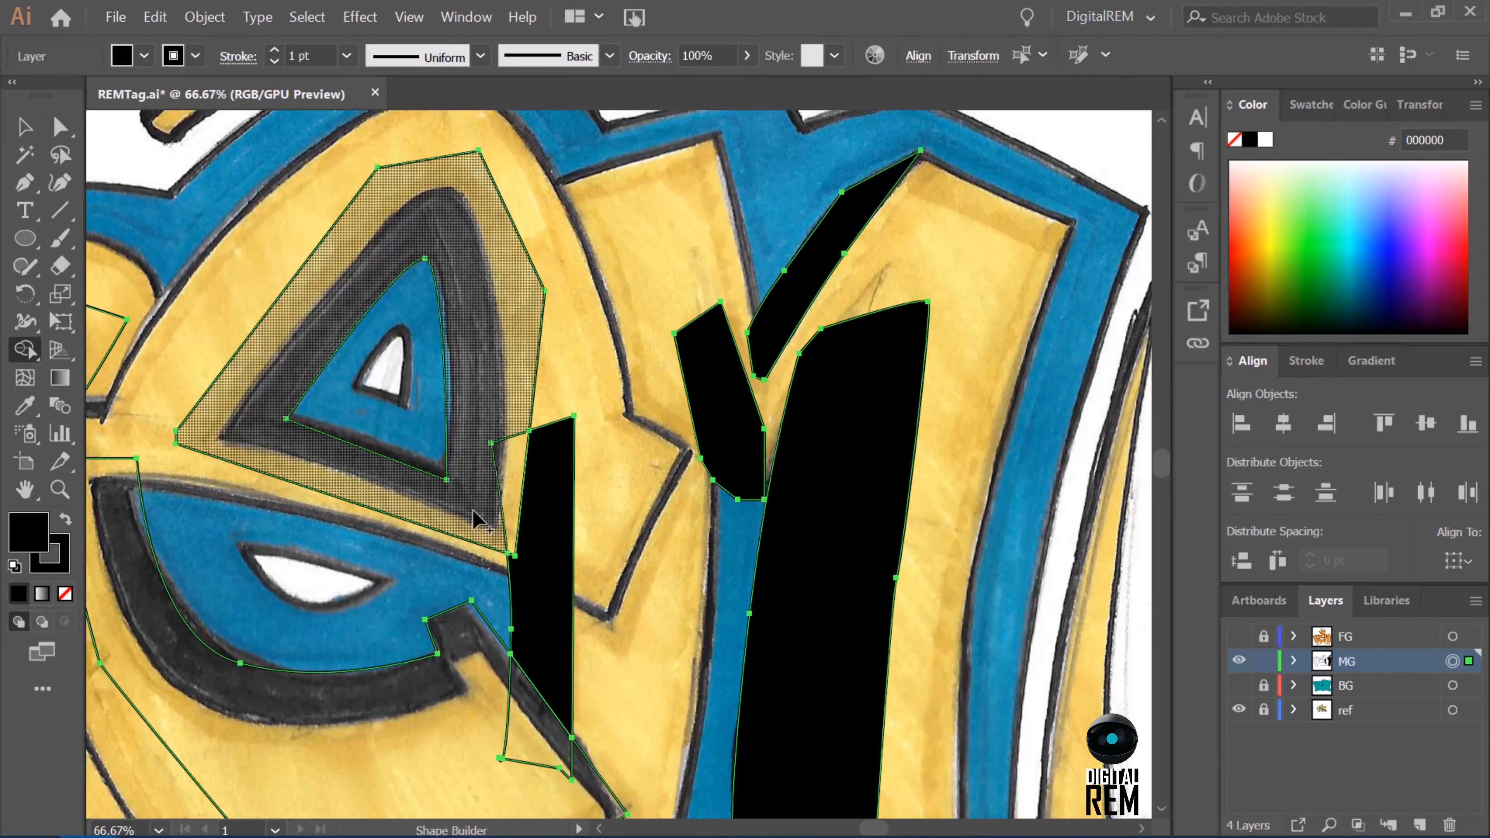
{"action": "left_click", "coordinate": [465, 511]}
{"action": "left_click", "coordinate": [424, 676]}
{"action": "left_click_drag", "start_coordinate": [1162, 464], "coordinate": [1161, 467]}
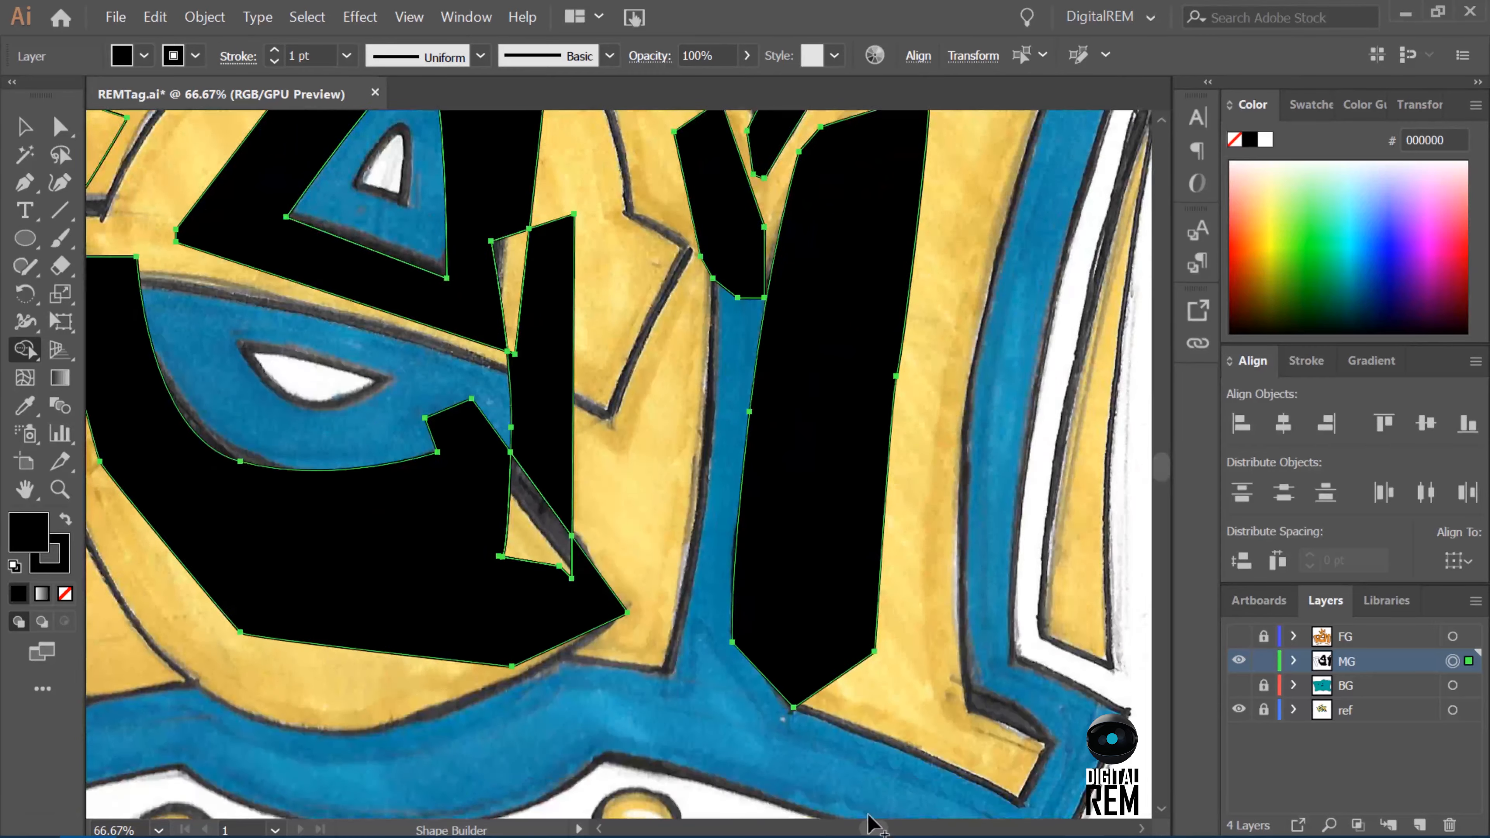
{"action": "left_click_drag", "start_coordinate": [873, 828], "coordinate": [861, 828]}
{"action": "left_click", "coordinate": [657, 411]}
{"action": "left_click_drag", "start_coordinate": [1161, 468], "coordinate": [1161, 464]}
{"action": "left_click_drag", "start_coordinate": [861, 828], "coordinate": [870, 828]}
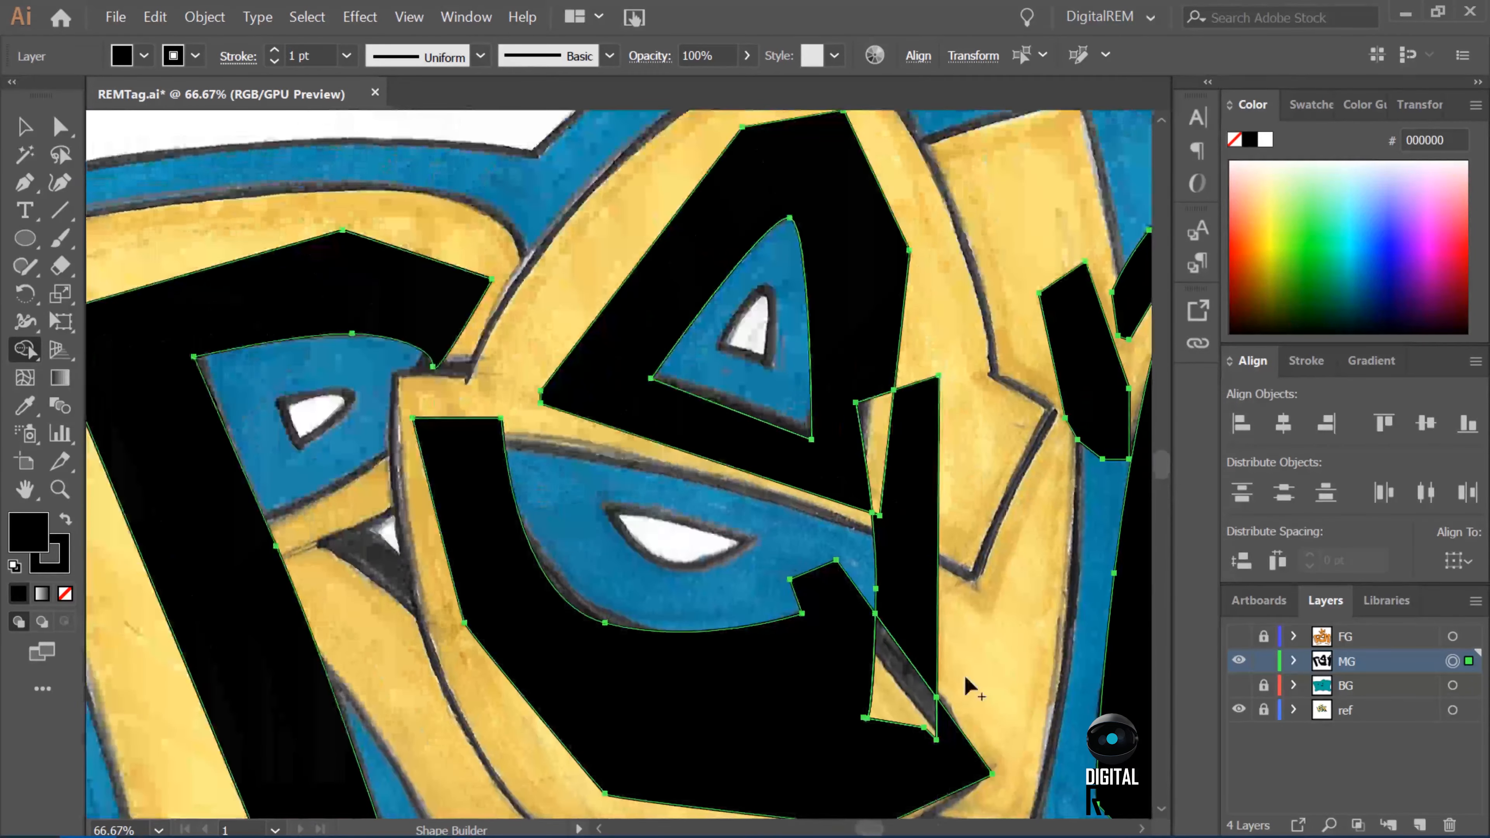
{"action": "left_click", "coordinate": [1135, 521]}
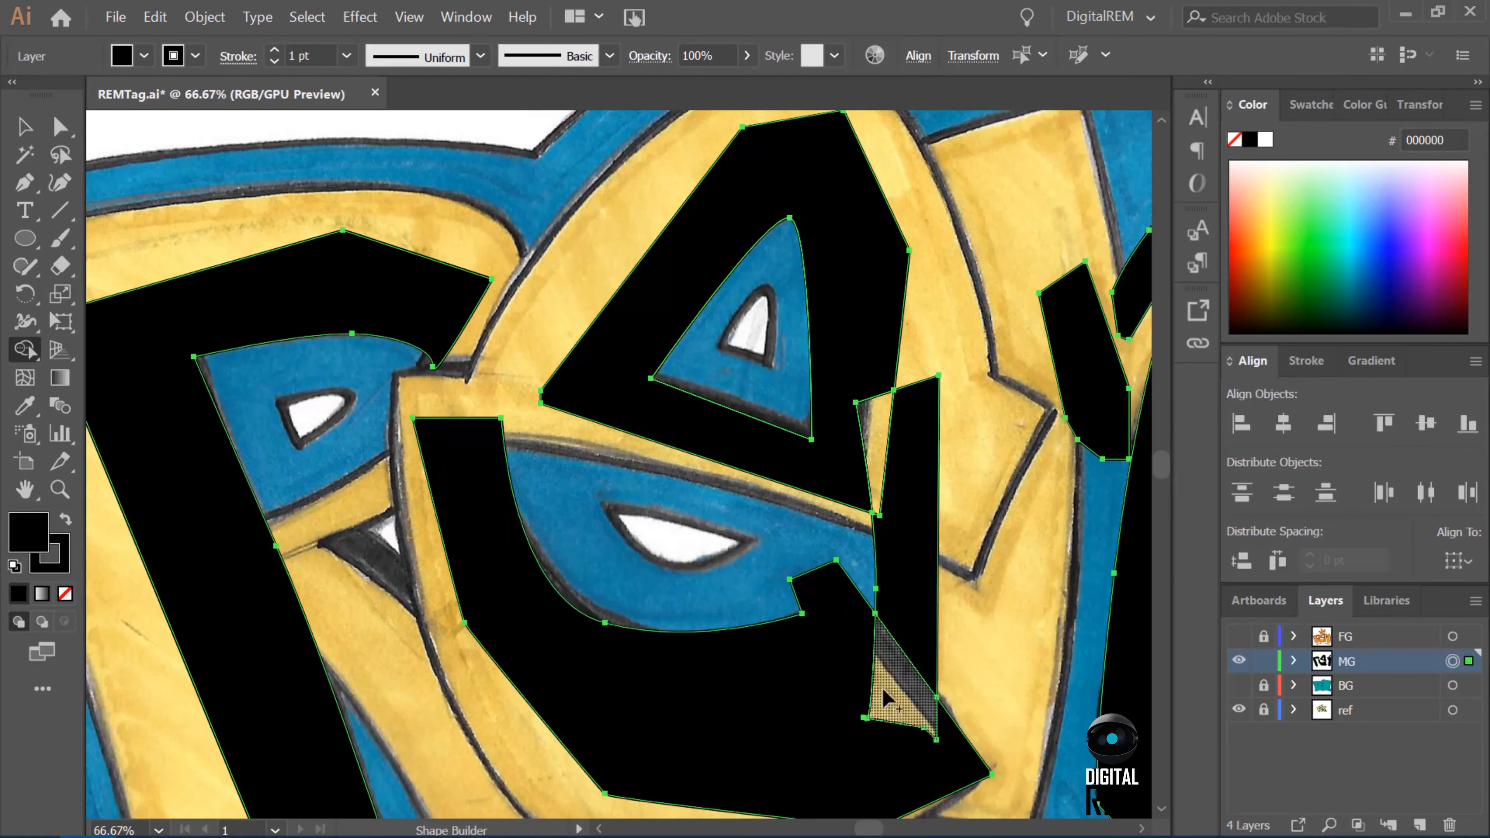
Undo the Shape Builder fills on the e, e-to-M and R shadows.
{"action": "key", "text": "ctrl+z"}
{"action": "key", "text": "ctrl+z"}
{"action": "key", "text": "ctrl+z"}
{"action": "key", "text": "ctrl+z"}
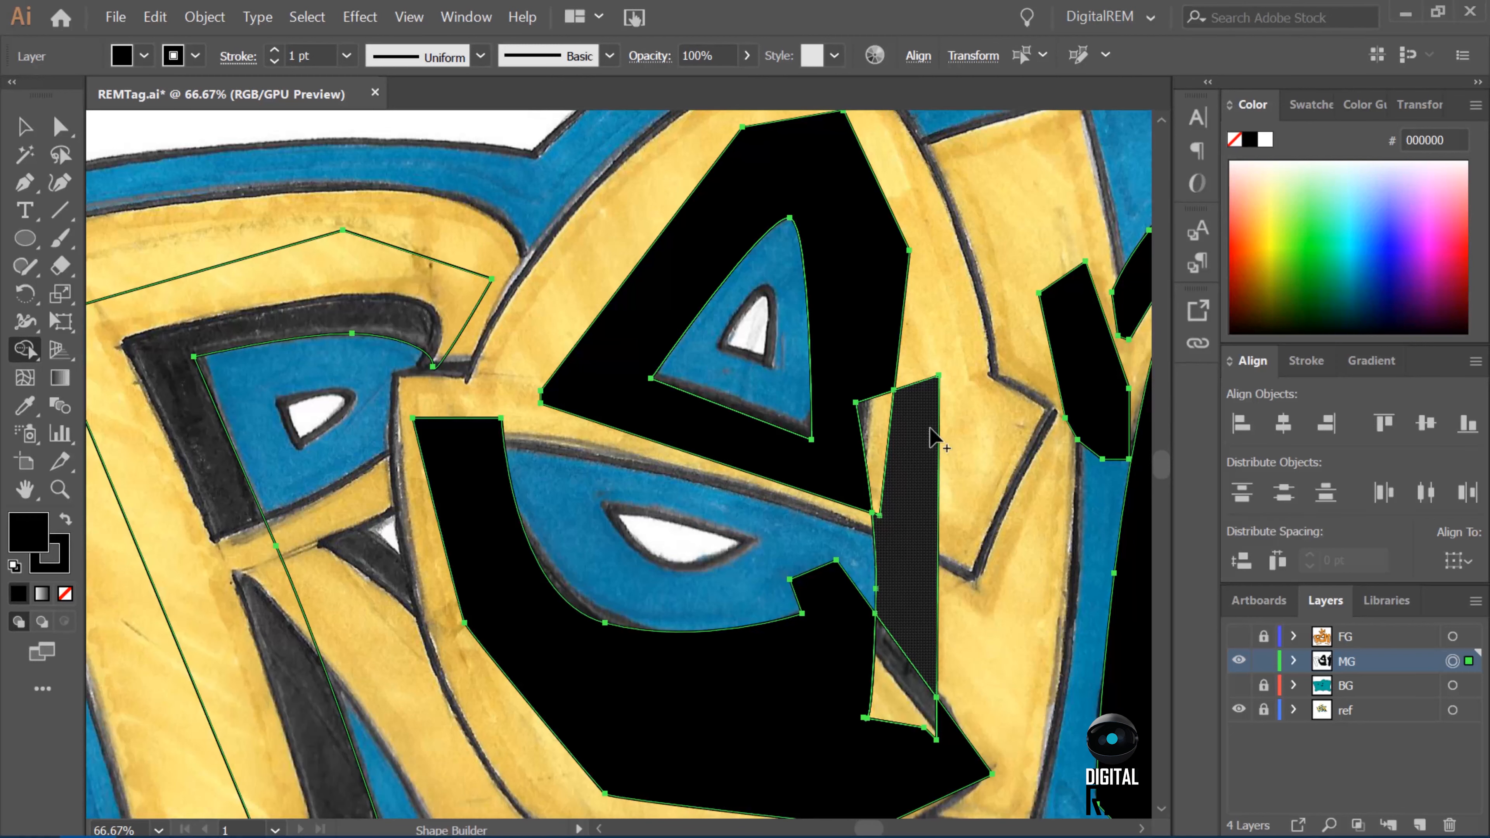
Select only the narrow vertical shadow between the e and the M and fill it black with the Shape Builder tool.
{"action": "key", "text": "v"}
{"action": "left_click", "coordinate": [938, 528]}
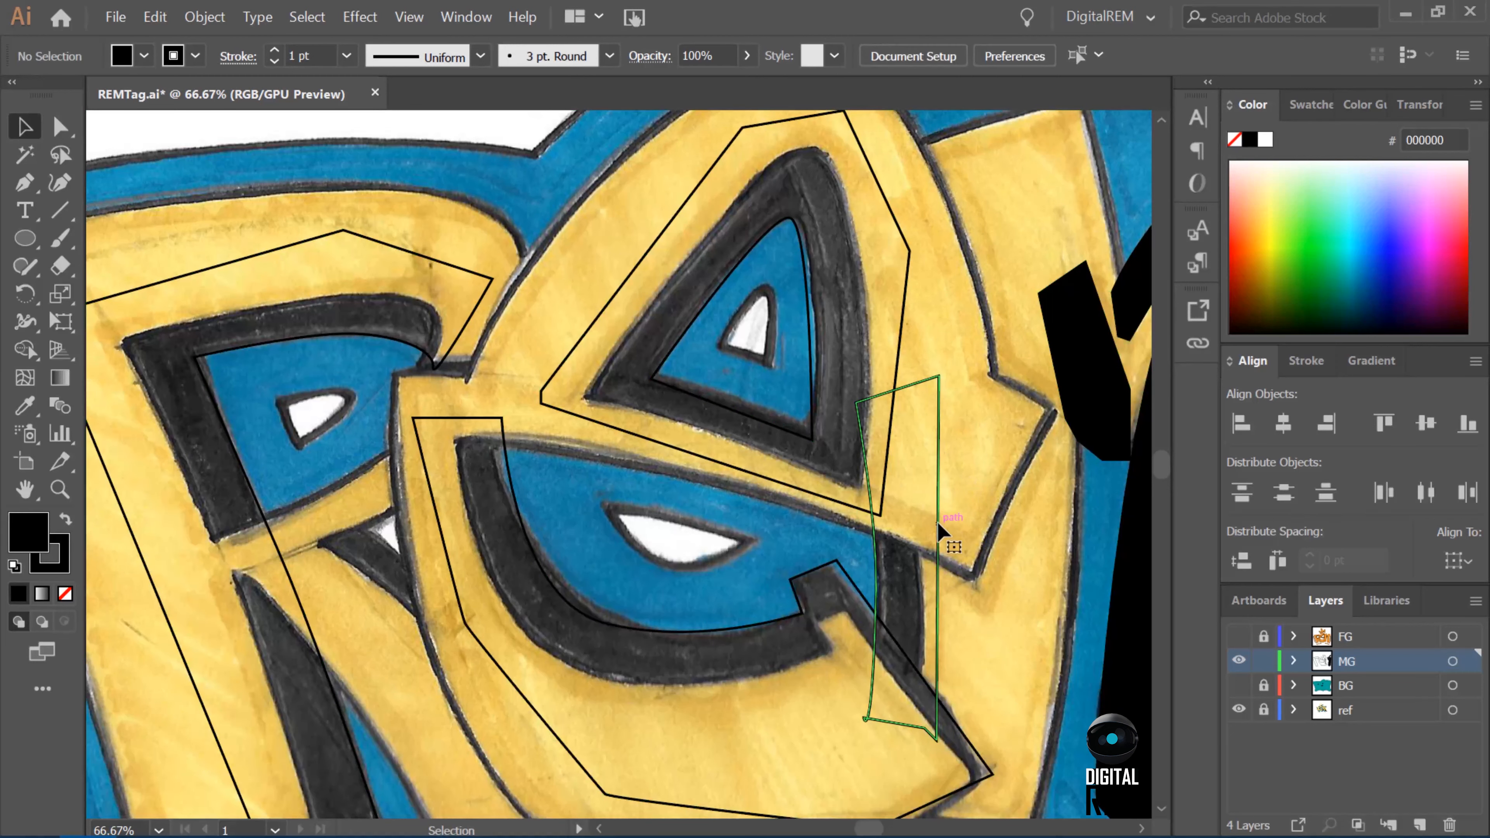
{"action": "key", "text": "shift+m"}
{"action": "left_click", "coordinate": [897, 567]}
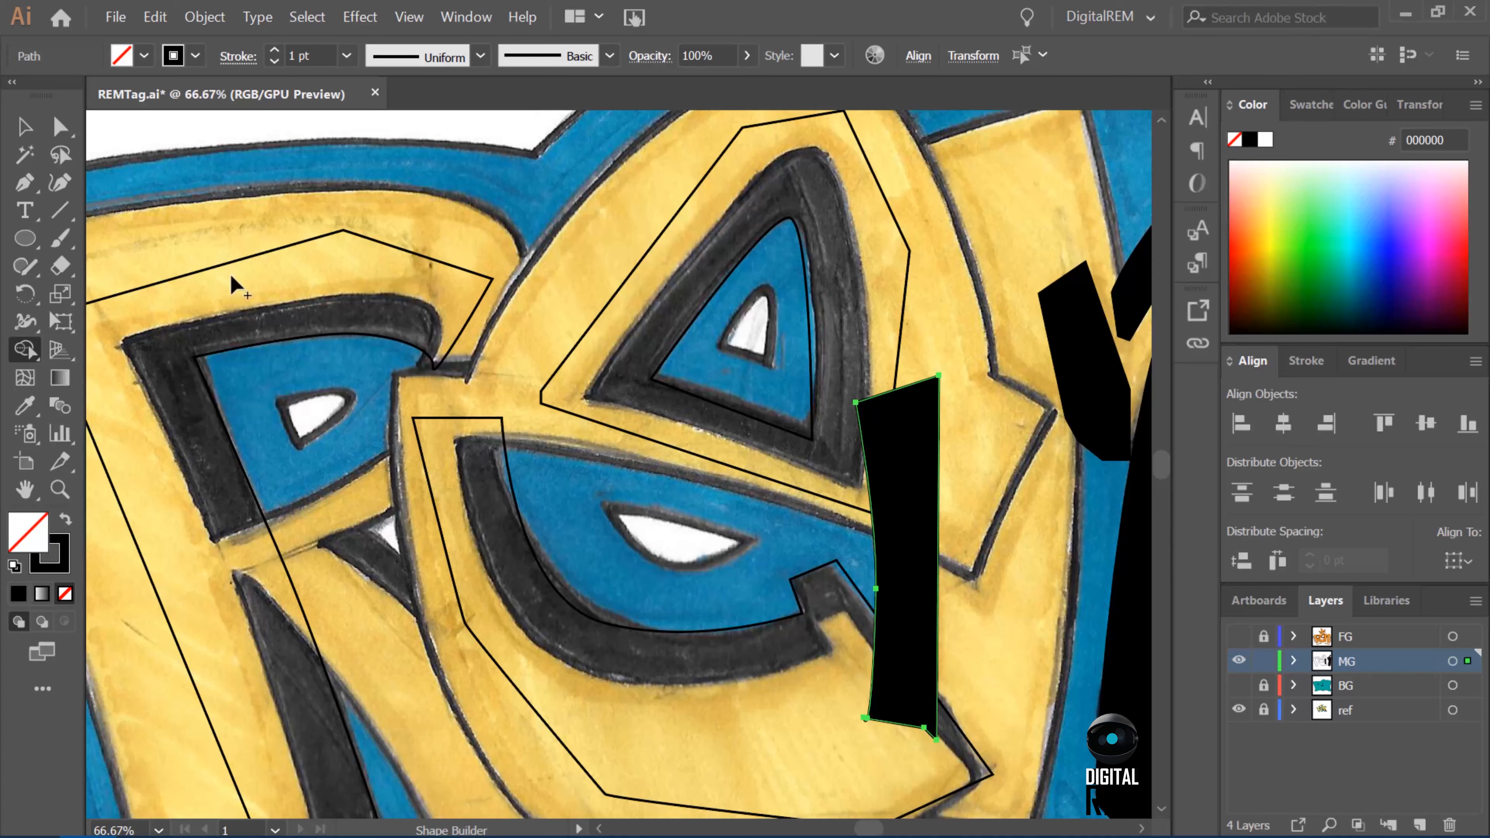
Select the shadow ring around the e's upper counter and fill it with black, keeping the counter open.
{"action": "key", "text": "v"}
{"action": "left_click", "coordinate": [908, 261]}
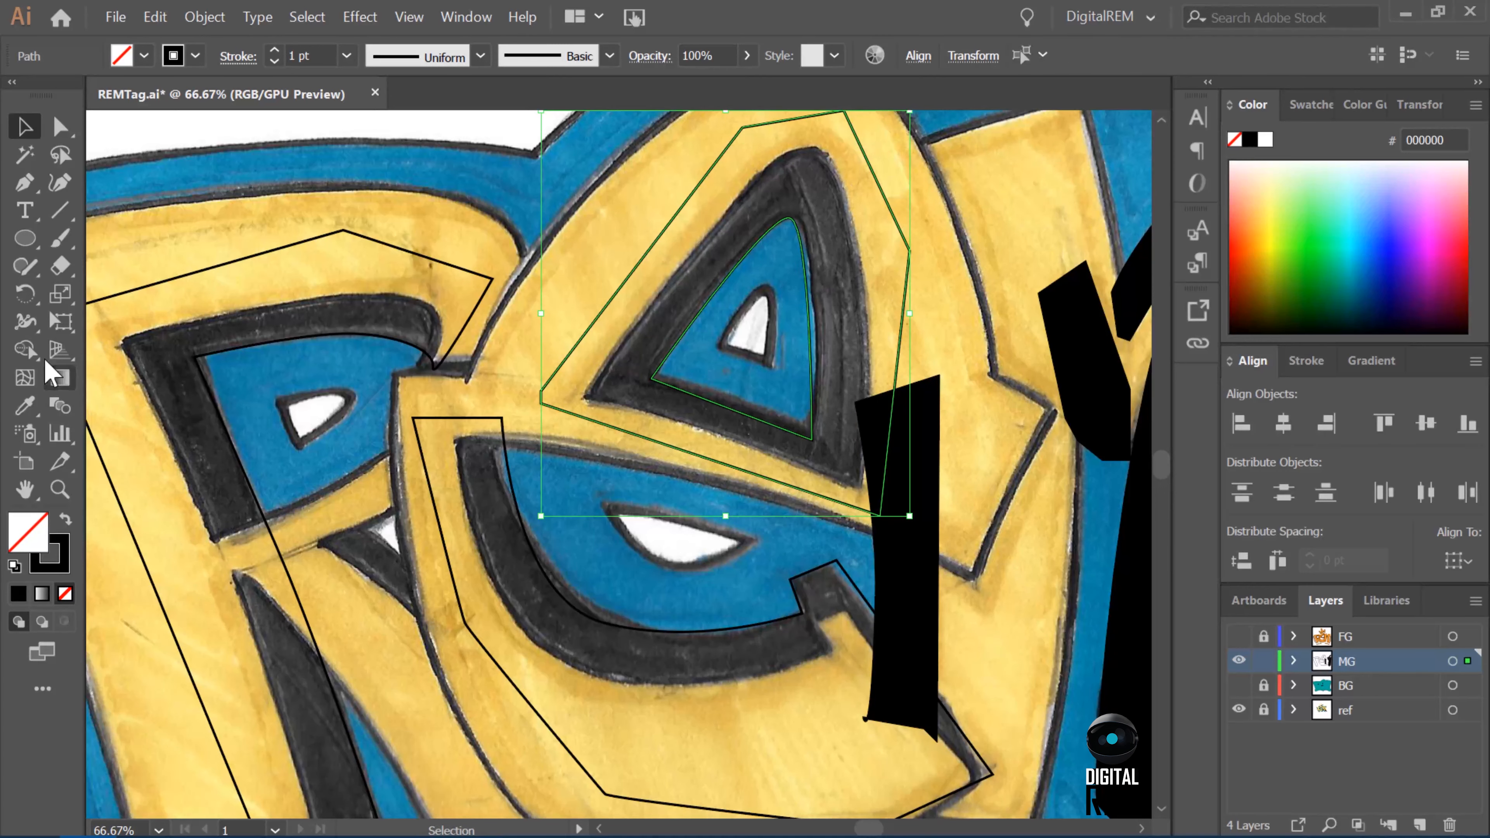
{"action": "left_click", "coordinate": [24, 351]}
{"action": "left_click", "coordinate": [144, 56]}
{"action": "left_click", "coordinate": [68, 94]}
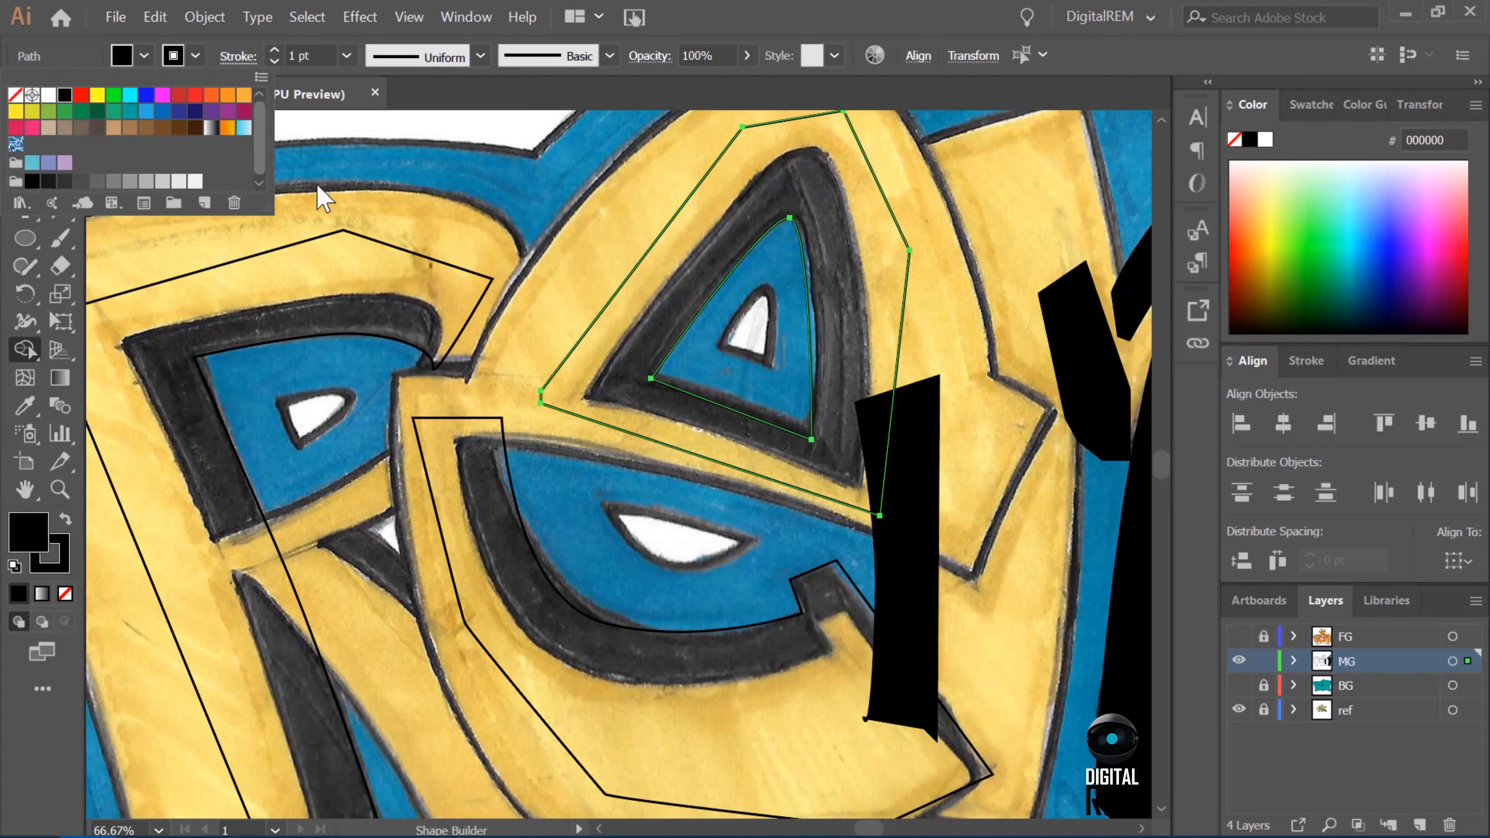
{"action": "left_click", "coordinate": [26, 356]}
{"action": "left_click", "coordinate": [860, 347]}
Shift the inner-curve anchor and upper inner corner of the e's lower shadow to follow the sketch.
{"action": "key", "text": "v"}
{"action": "left_click", "coordinate": [623, 626]}
{"action": "key", "text": "a"}
{"action": "left_click_drag", "start_coordinate": [605, 624], "coordinate": [614, 622]}
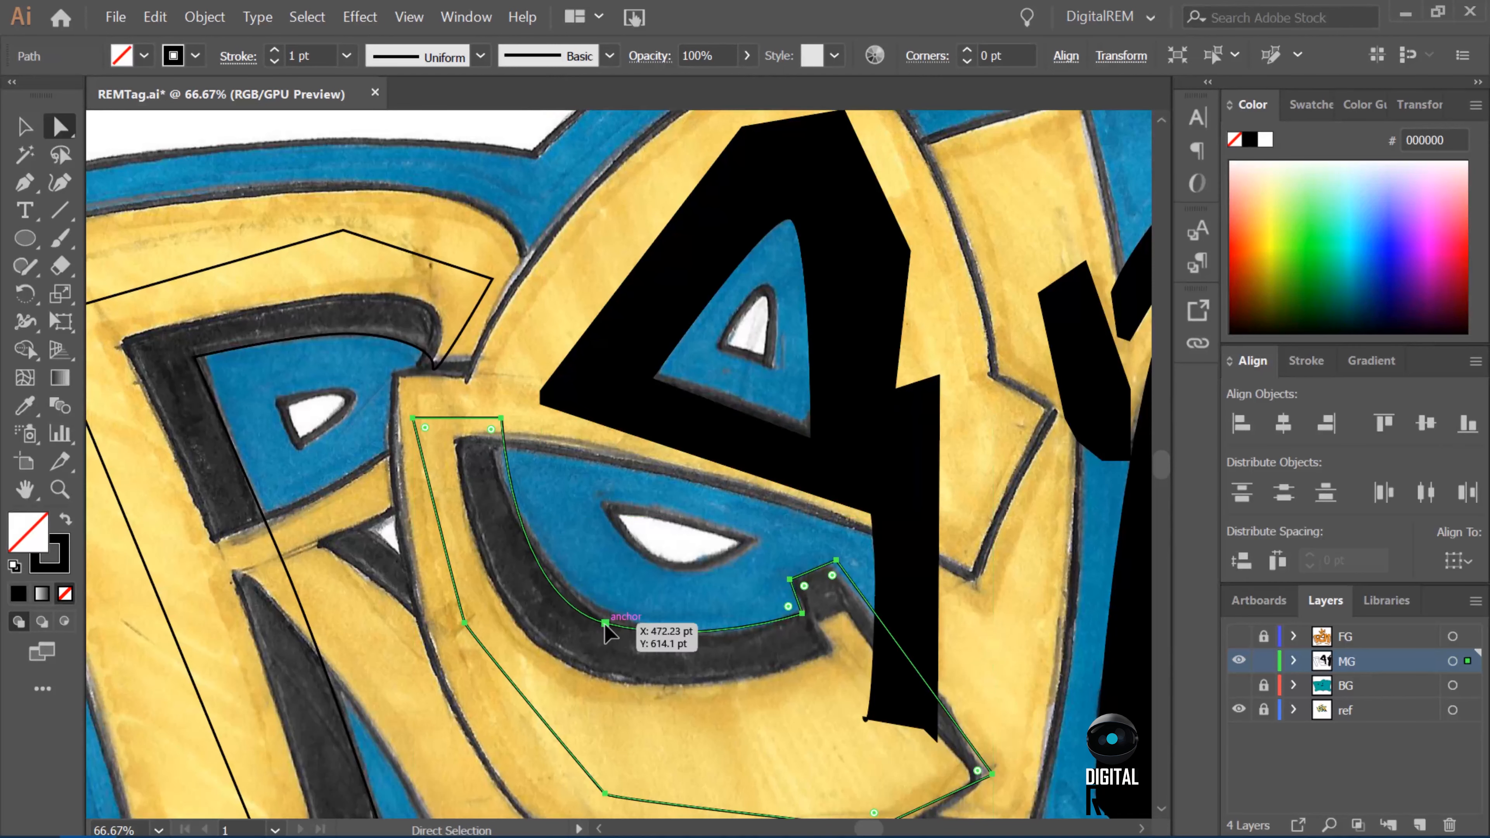
{"action": "left_click_drag", "start_coordinate": [506, 427], "coordinate": [491, 426]}
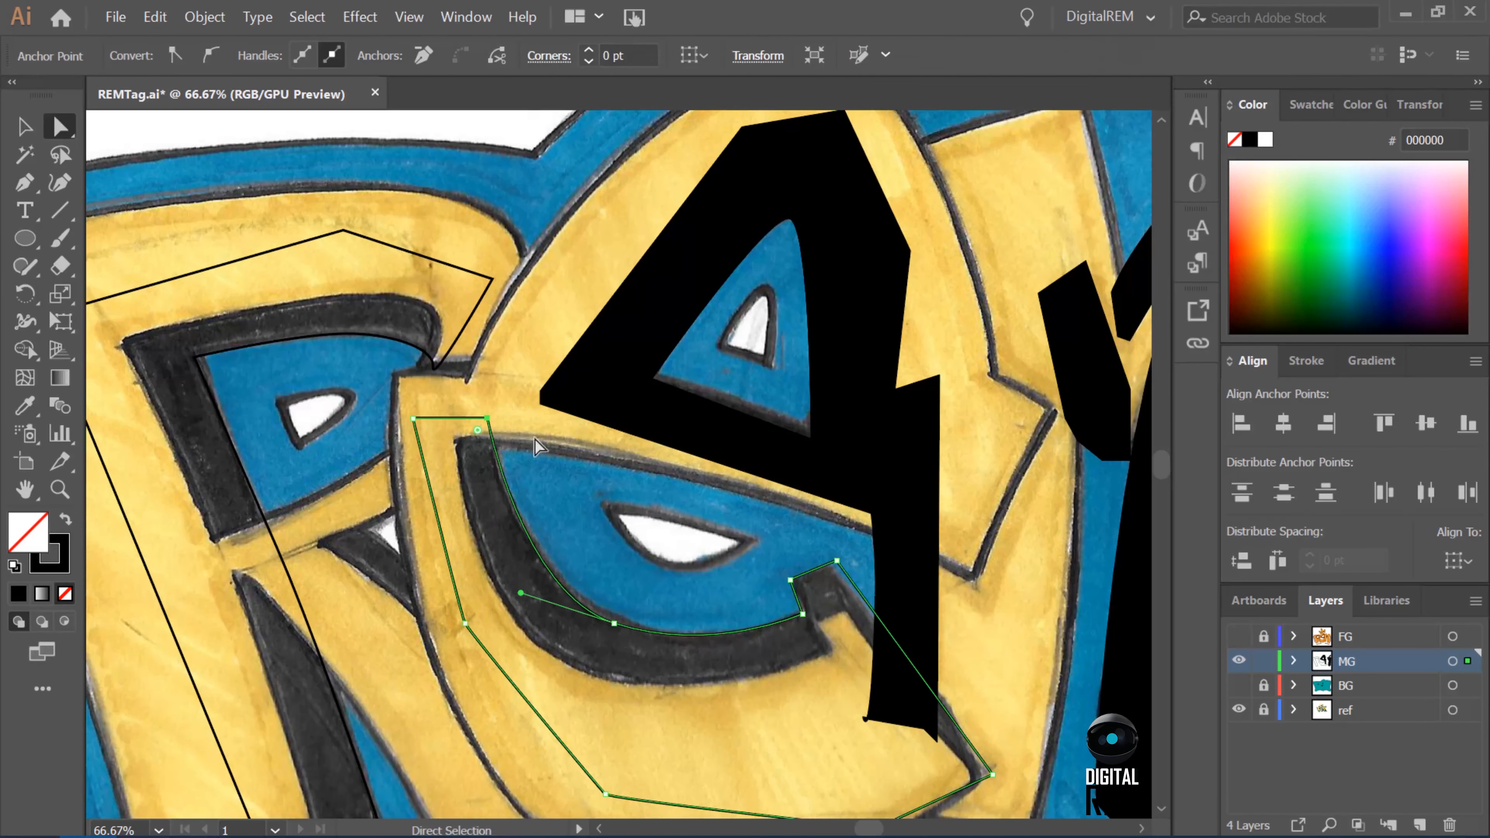
Fill the e's lower shadow shape with black.
{"action": "key", "text": "v"}
{"action": "left_click", "coordinate": [743, 731]}
{"action": "left_click", "coordinate": [434, 505]}
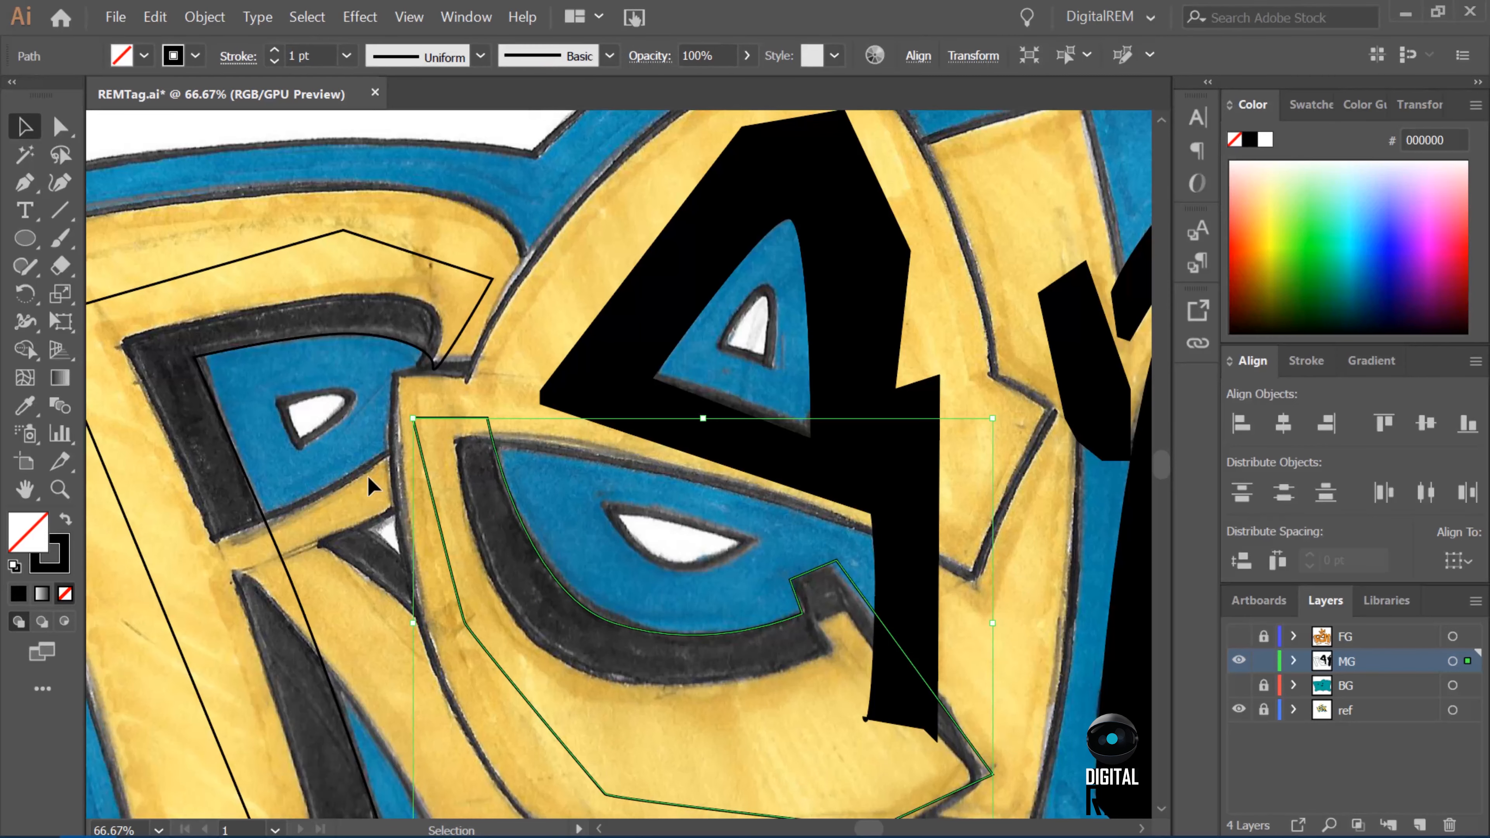
{"action": "key", "text": "shift+m"}
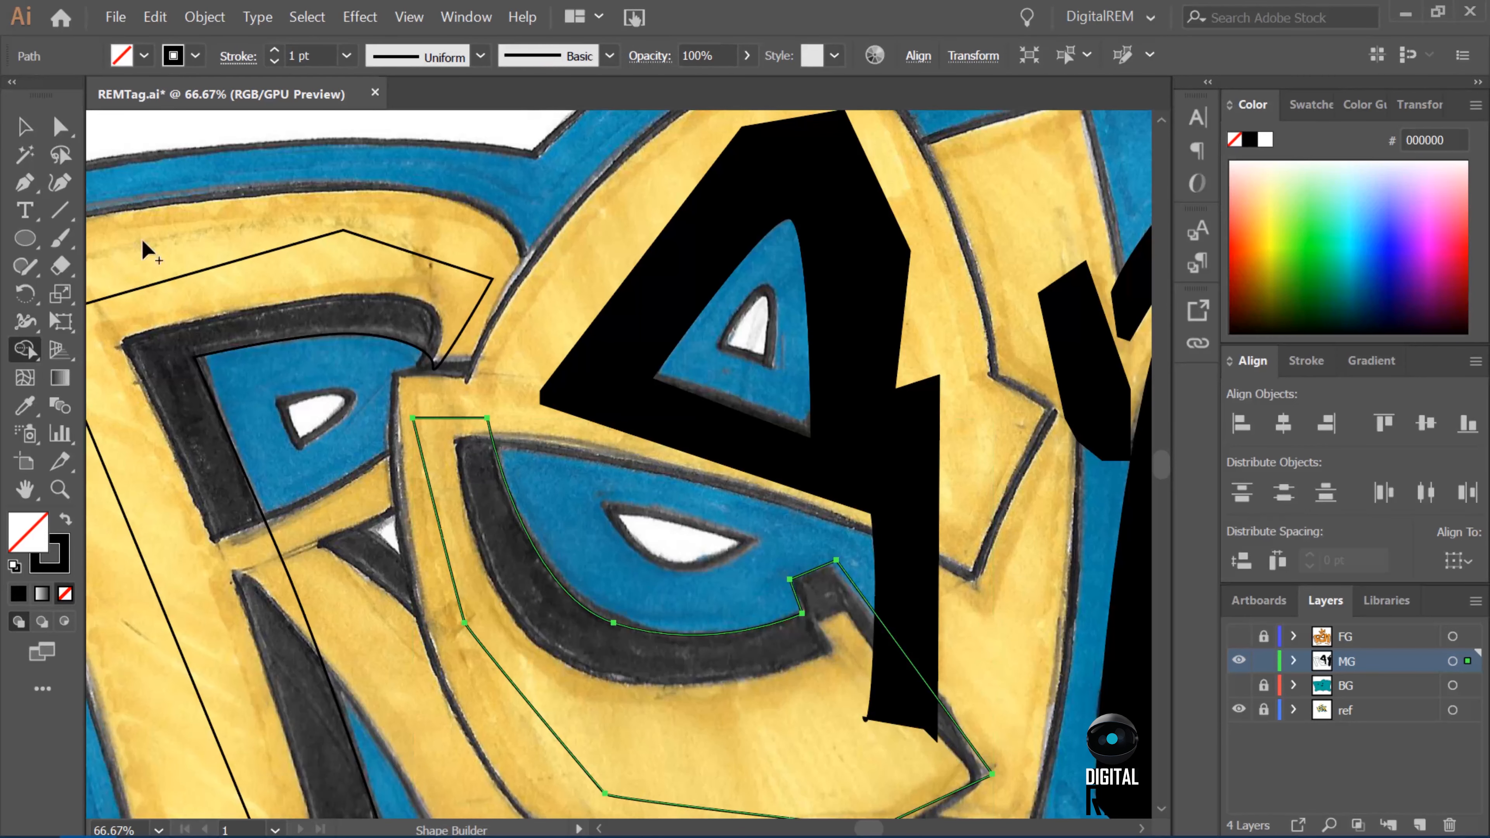
{"action": "left_click", "coordinate": [20, 596]}
Select the R's shadow path and fill it with black.
{"action": "left_click", "coordinate": [24, 126]}
{"action": "left_click", "coordinate": [282, 339]}
{"action": "key", "text": "comma"}
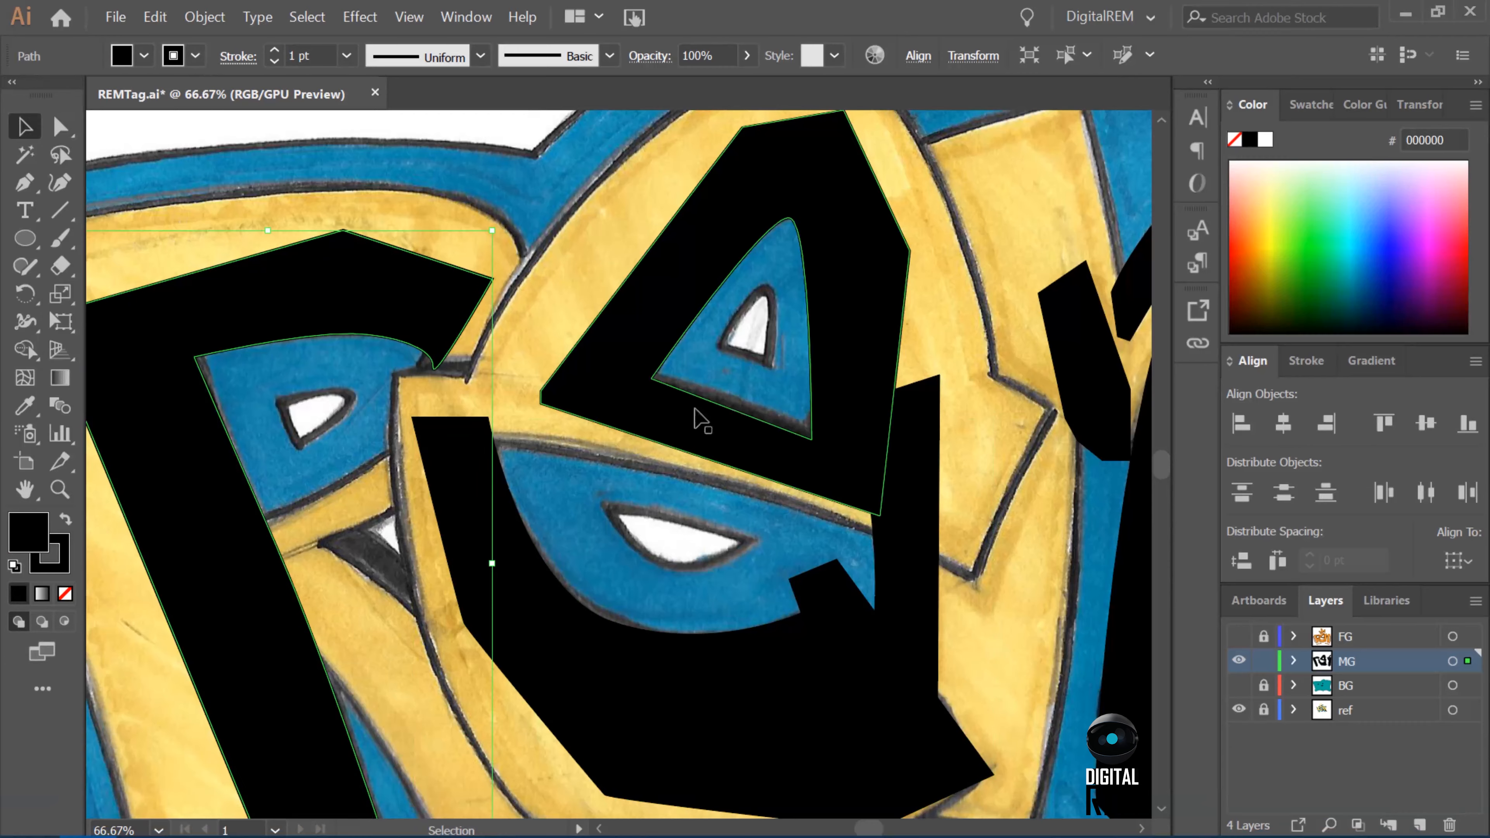
Show the FG layer over the whole artwork to check the black shadows behind the orange letters, and hide it again.
{"action": "key", "text": "ctrl+minus"}
{"action": "key", "text": "ctrl+minus"}
{"action": "key", "text": "ctrl+minus"}
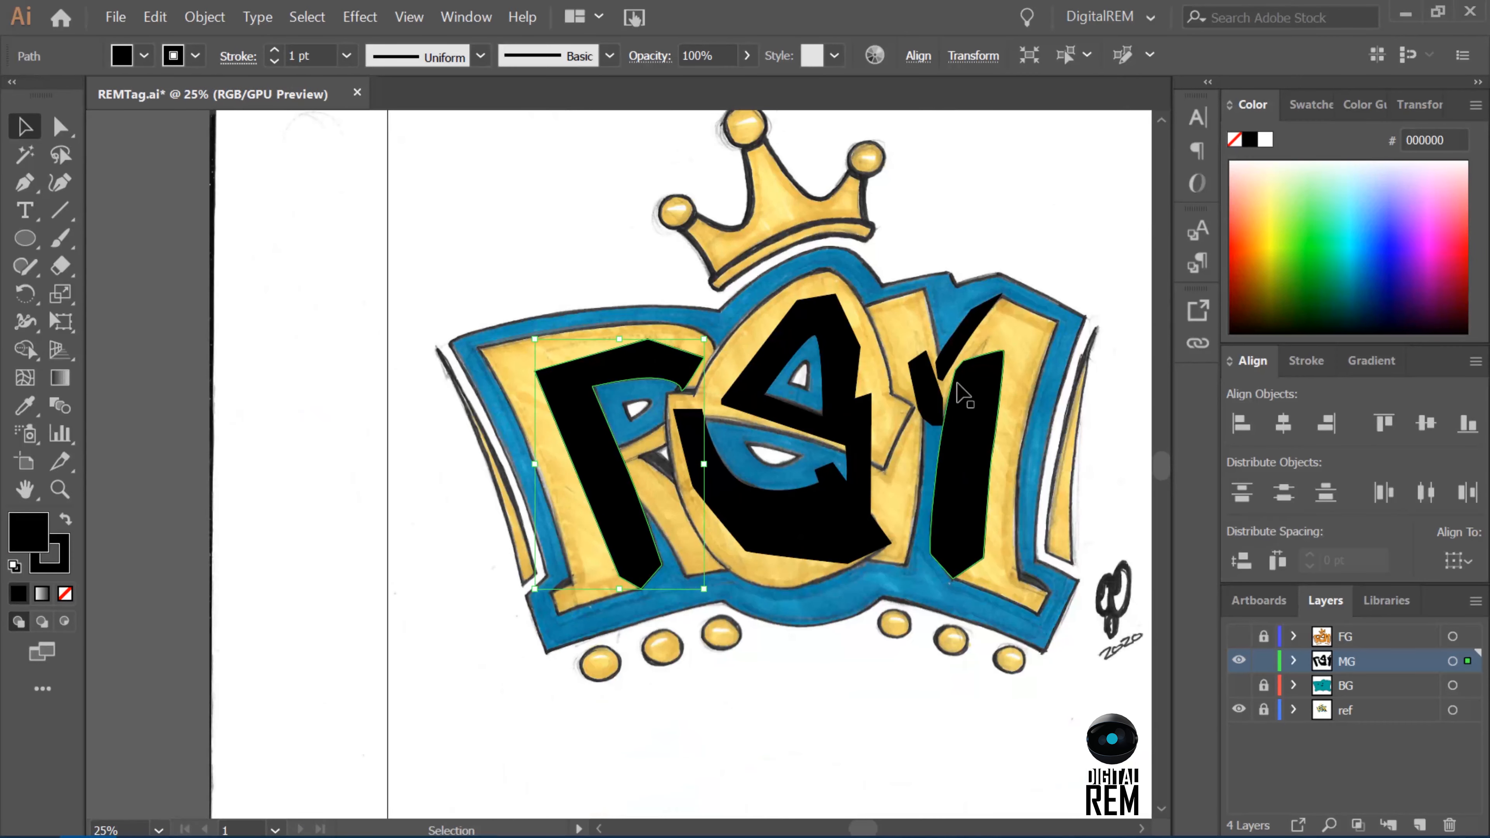
{"action": "left_click", "coordinate": [1238, 636]}
{"action": "left_click", "coordinate": [399, 306]}
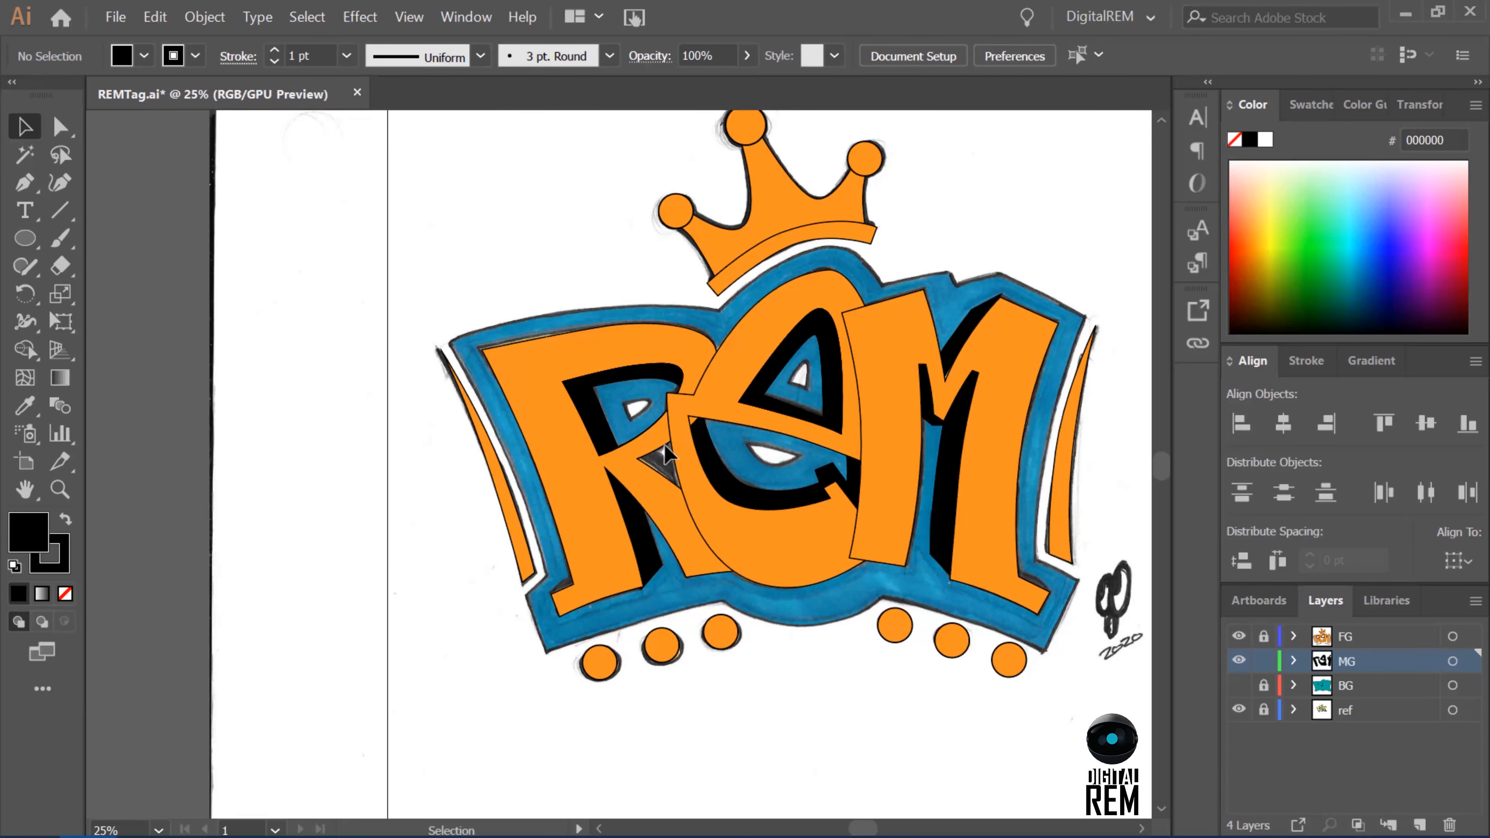
{"action": "left_click", "coordinate": [1238, 636]}
Hide the FG layer and draw a closed black Pen shadow over the small triangular gap between the R and the e.
{"action": "key", "text": "ctrl+plus"}
{"action": "key", "text": "ctrl+plus"}
{"action": "key", "text": "ctrl+plus"}
{"action": "left_click", "coordinate": [1263, 636]}
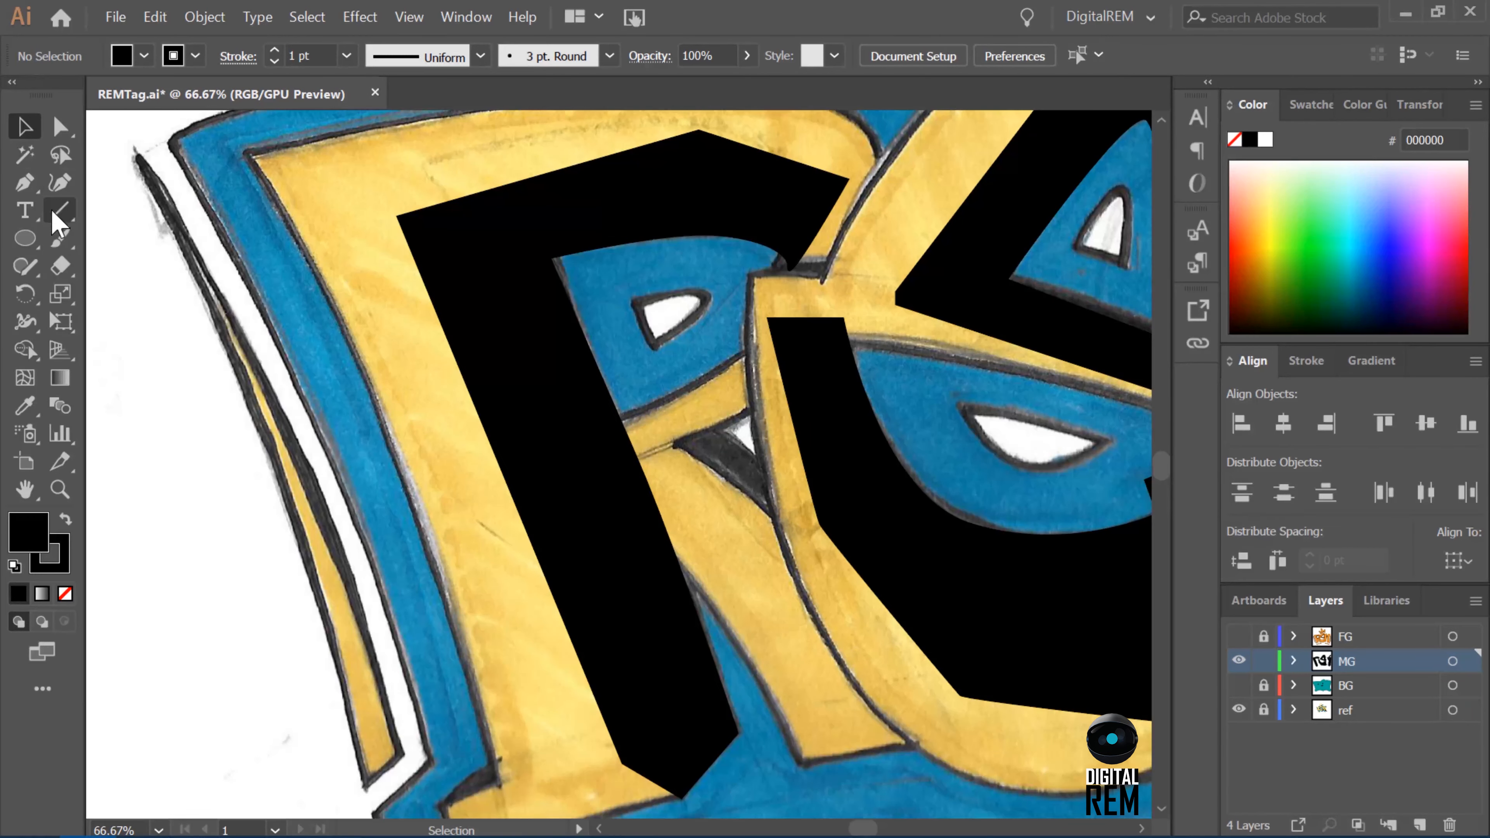
{"action": "left_click", "coordinate": [25, 183]}
{"action": "left_click", "coordinate": [664, 439]}
{"action": "left_click", "coordinate": [713, 422]}
{"action": "left_click", "coordinate": [772, 465]}
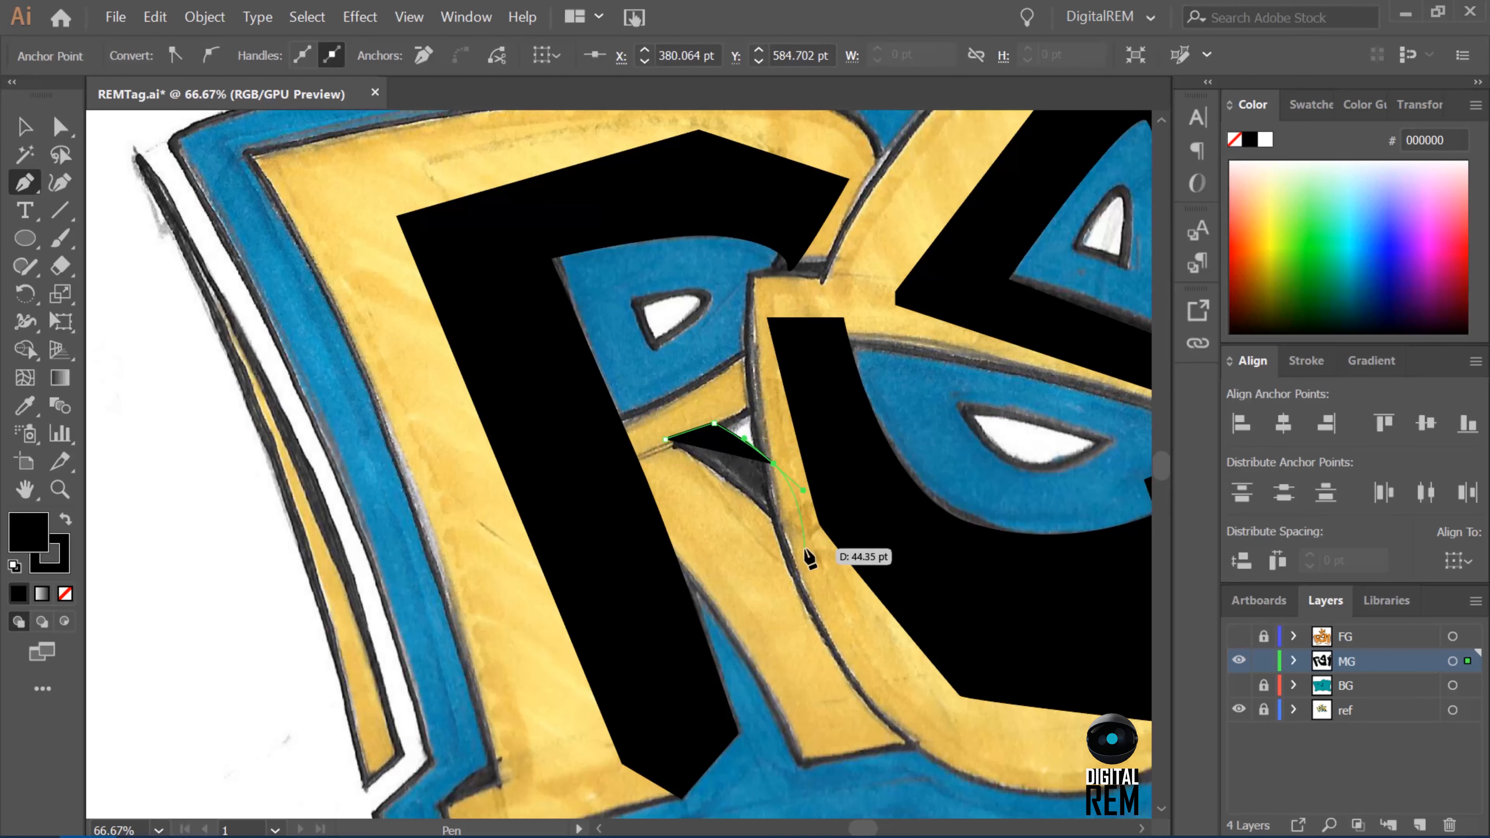
{"action": "left_click", "coordinate": [807, 502]}
{"action": "left_click", "coordinate": [791, 537]}
{"action": "left_click", "coordinate": [737, 488]}
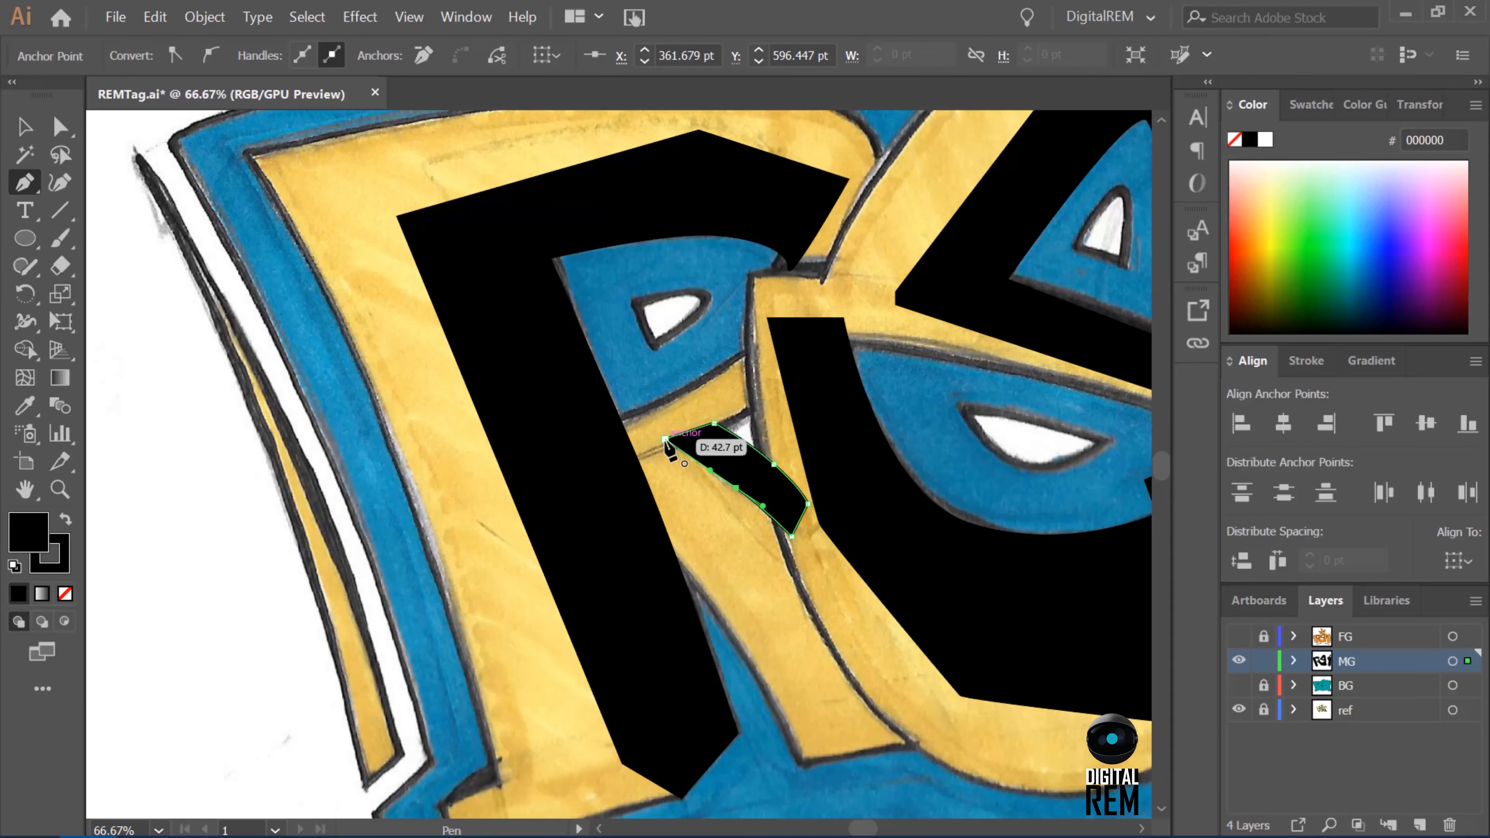
{"action": "left_click", "coordinate": [664, 439]}
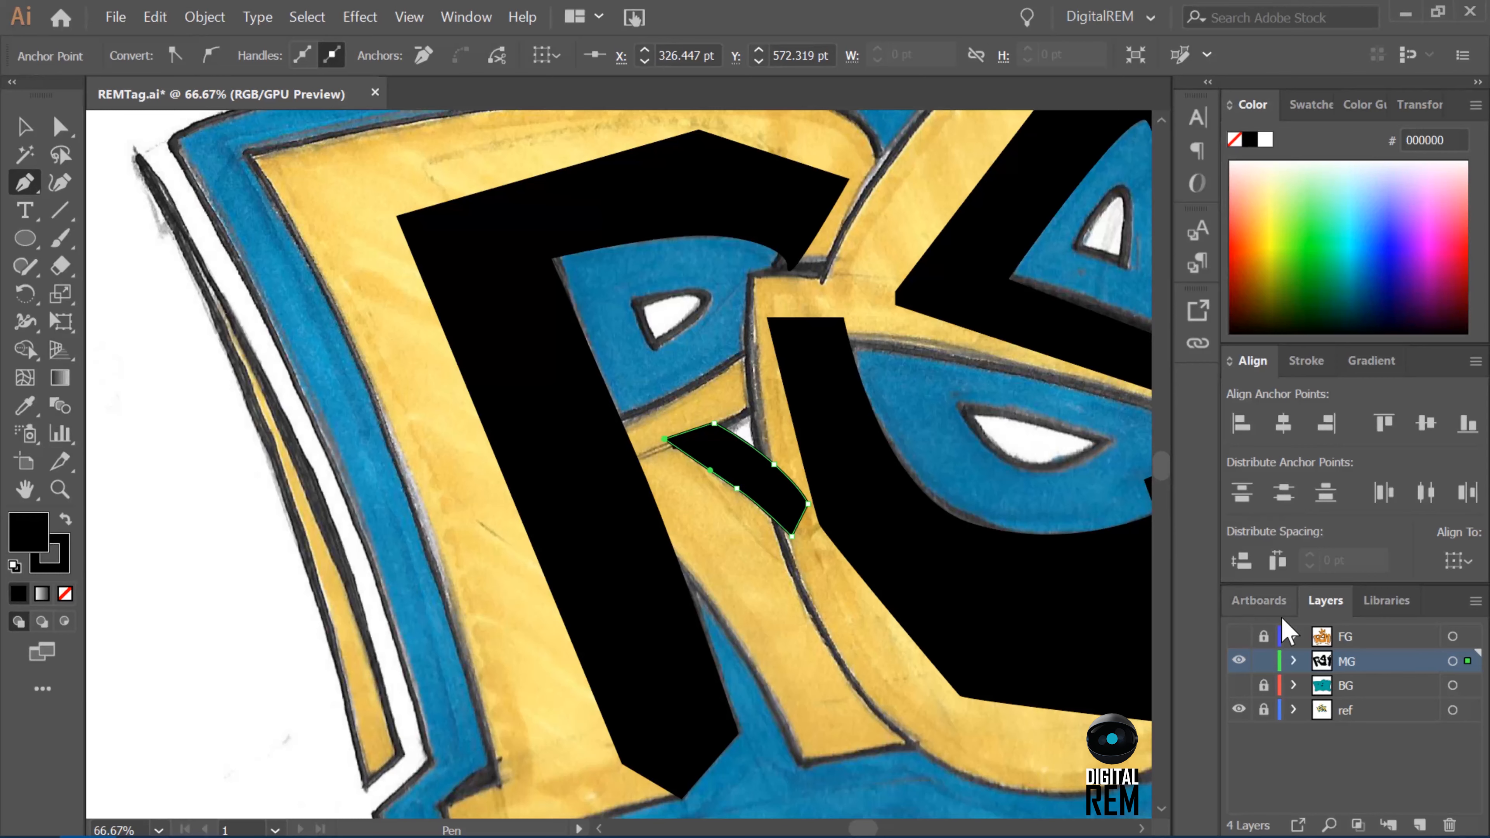
Show the FG layer and nudge the lower-edge anchor of the small R shadow slightly left.
{"action": "left_click", "coordinate": [1238, 637]}
{"action": "key", "text": "a"}
{"action": "left_click", "coordinate": [737, 488]}
{"action": "key", "text": "Left"}
{"action": "key", "text": "Left"}
{"action": "key", "text": "Left"}
{"action": "key", "text": "Left"}
{"action": "key", "text": "Left"}
{"action": "key", "text": "Left"}
{"action": "key", "text": "Left"}
{"action": "key", "text": "Left"}
{"action": "key", "text": "Left"}
{"action": "key", "text": "Left"}
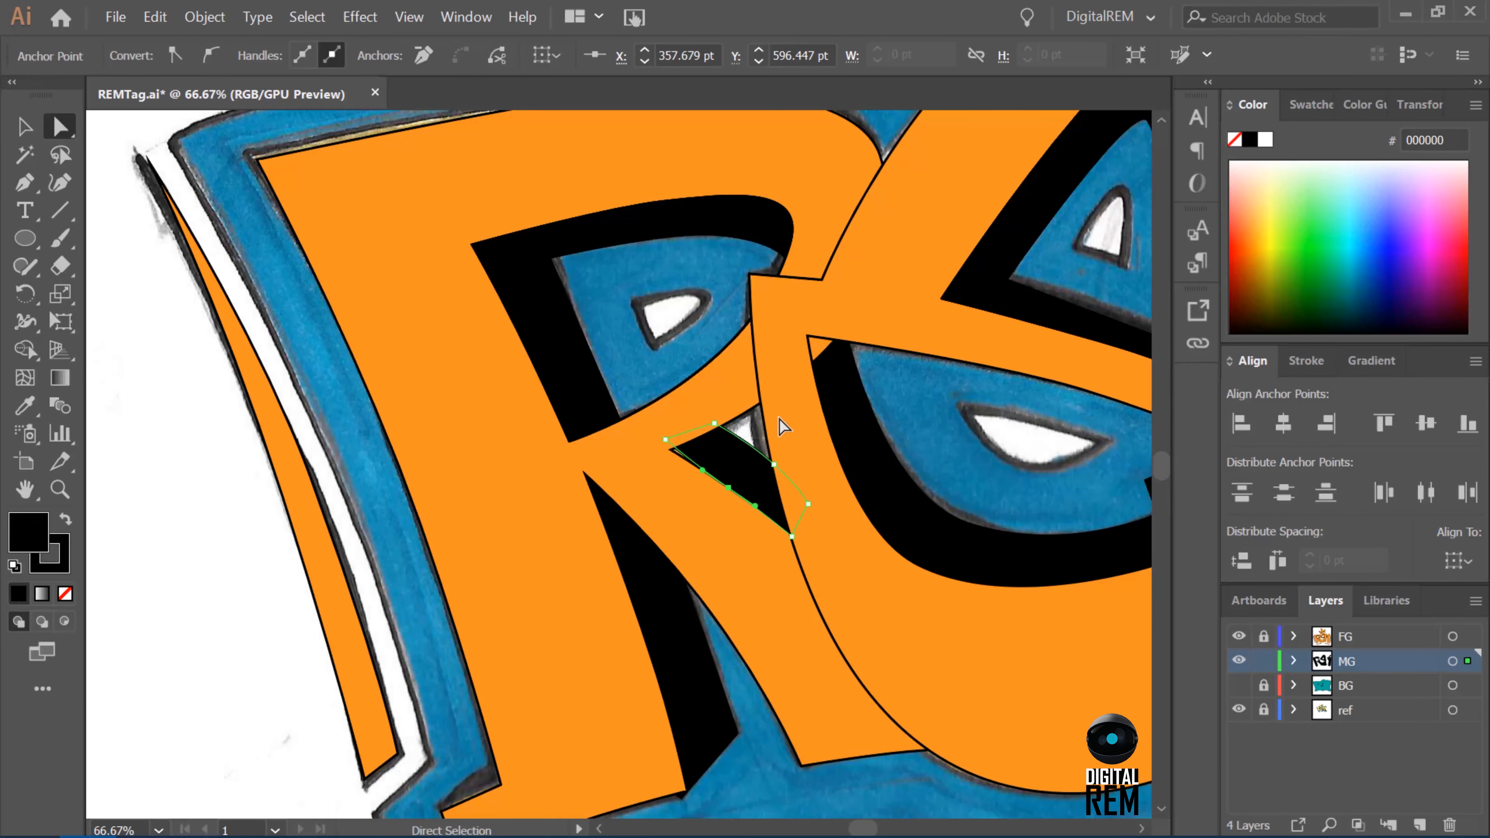
Nudge the small R shadow's left tip left and down, and its lower-right corner down, to fill the gap behind the orange letters.
{"action": "left_click", "coordinate": [664, 439]}
{"action": "key", "text": "Left"}
{"action": "key", "text": "Left"}
{"action": "key", "text": "Left"}
{"action": "key", "text": "Left"}
{"action": "key", "text": "Left"}
{"action": "key", "text": "Left"}
{"action": "key", "text": "Left"}
{"action": "key", "text": "Left"}
{"action": "key", "text": "Left"}
{"action": "key", "text": "Left"}
{"action": "key", "text": "Left"}
{"action": "key", "text": "Left"}
{"action": "key", "text": "Left"}
{"action": "key", "text": "Left"}
{"action": "key", "text": "Left"}
{"action": "key", "text": "Left"}
{"action": "key", "text": "Left"}
{"action": "key", "text": "Left"}
{"action": "key", "text": "Down"}
{"action": "key", "text": "Down"}
{"action": "key", "text": "Down"}
{"action": "key", "text": "Down"}
{"action": "key", "text": "Down"}
{"action": "key", "text": "Down"}
{"action": "key", "text": "Down"}
{"action": "key", "text": "Down"}
{"action": "key", "text": "Down"}
{"action": "key", "text": "Right"}
{"action": "left_click", "coordinate": [792, 536]}
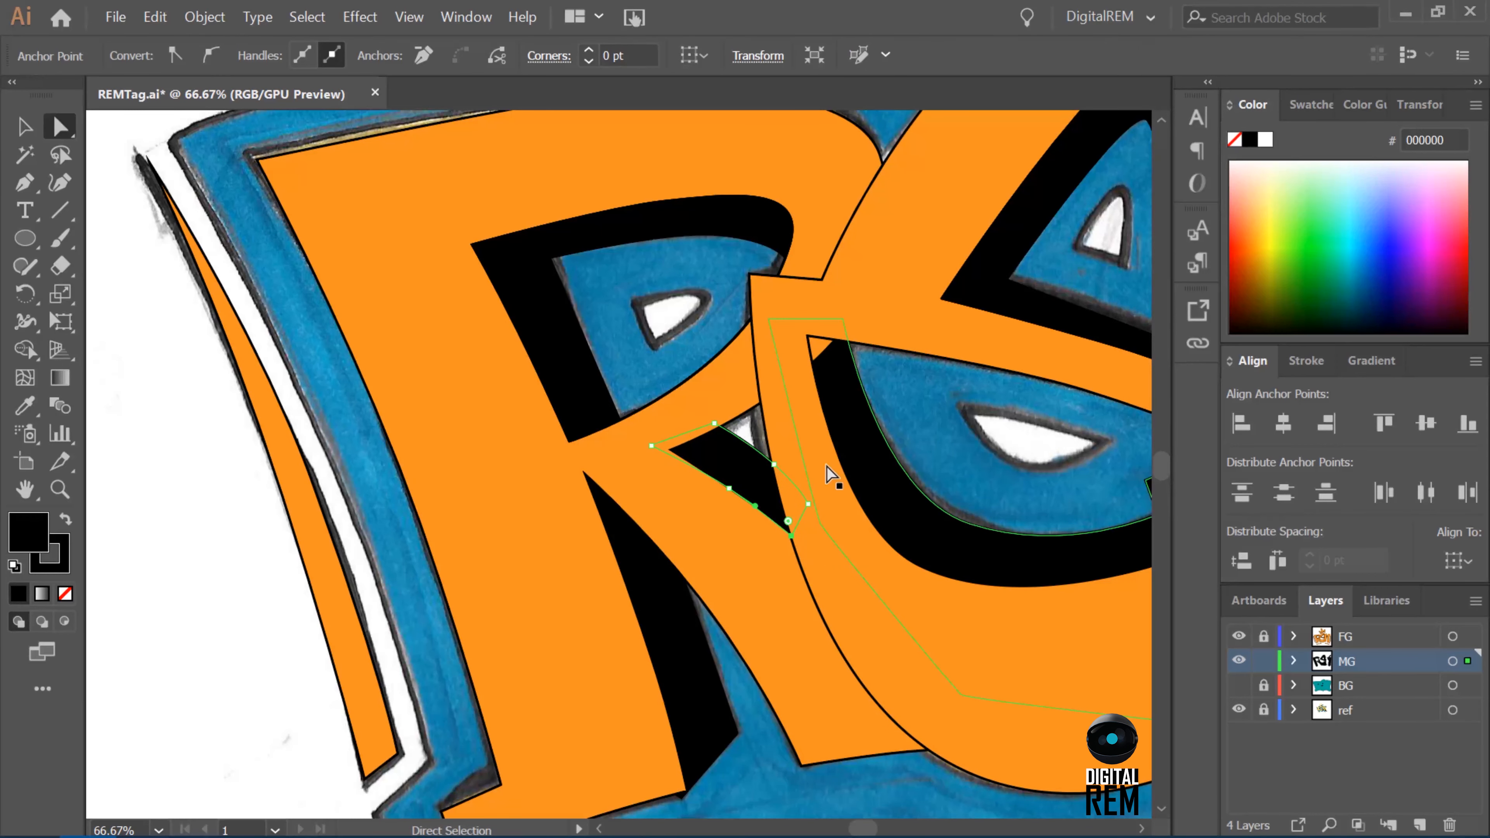
{"action": "key", "text": "Left"}
{"action": "key", "text": "Down"}
{"action": "key", "text": "Down"}
{"action": "key", "text": "Down"}
{"action": "key", "text": "Down"}
{"action": "left_click", "coordinate": [827, 467]}
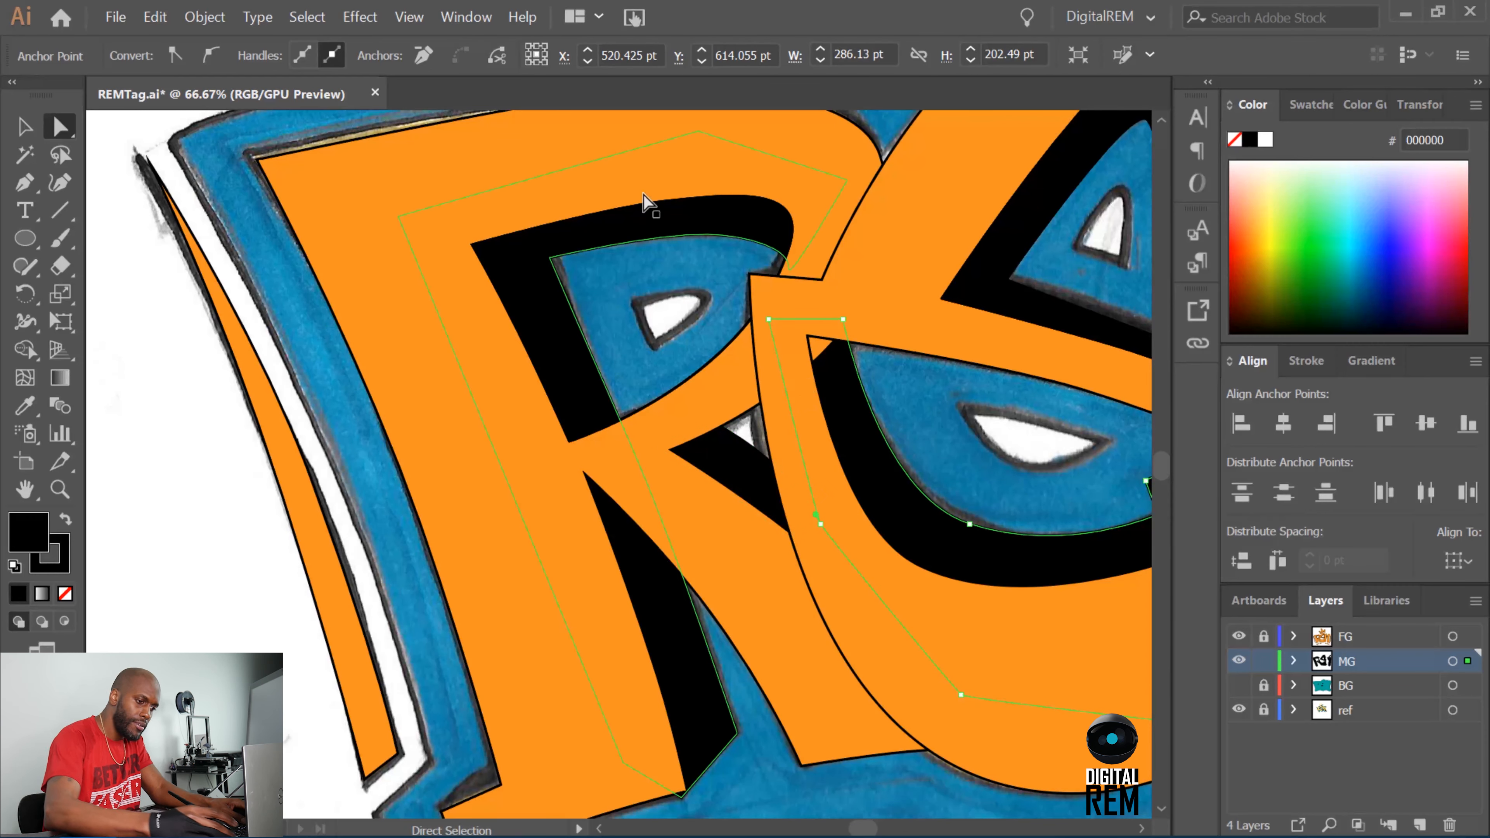
Show the BG layer, hide the ref layer and deselect everything to view the complete artwork.
{"action": "key", "text": "ctrl+minus"}
{"action": "key", "text": "ctrl+minus"}
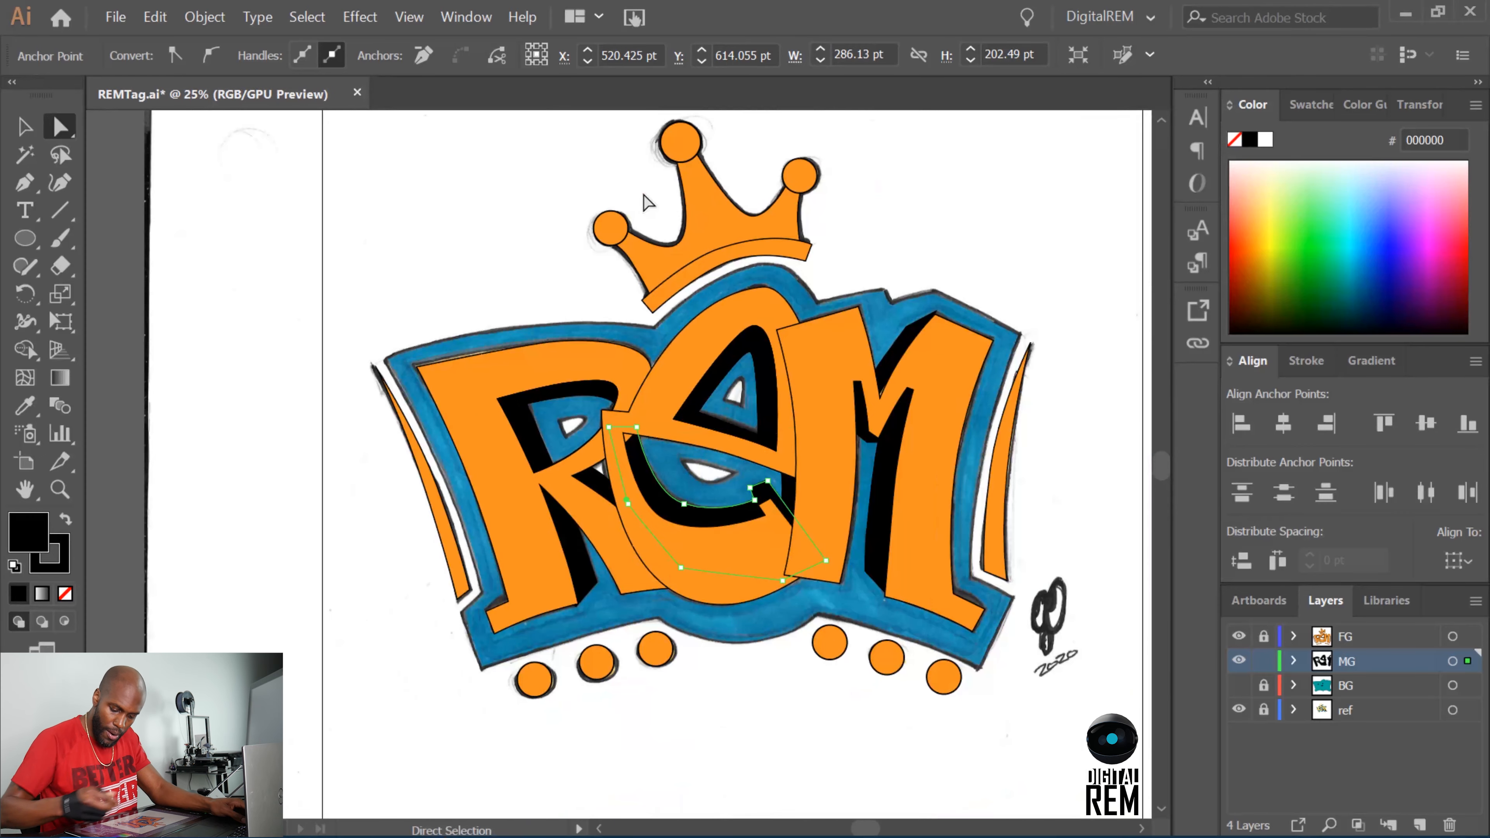
{"action": "left_click", "coordinate": [1238, 684]}
{"action": "left_click", "coordinate": [1238, 709]}
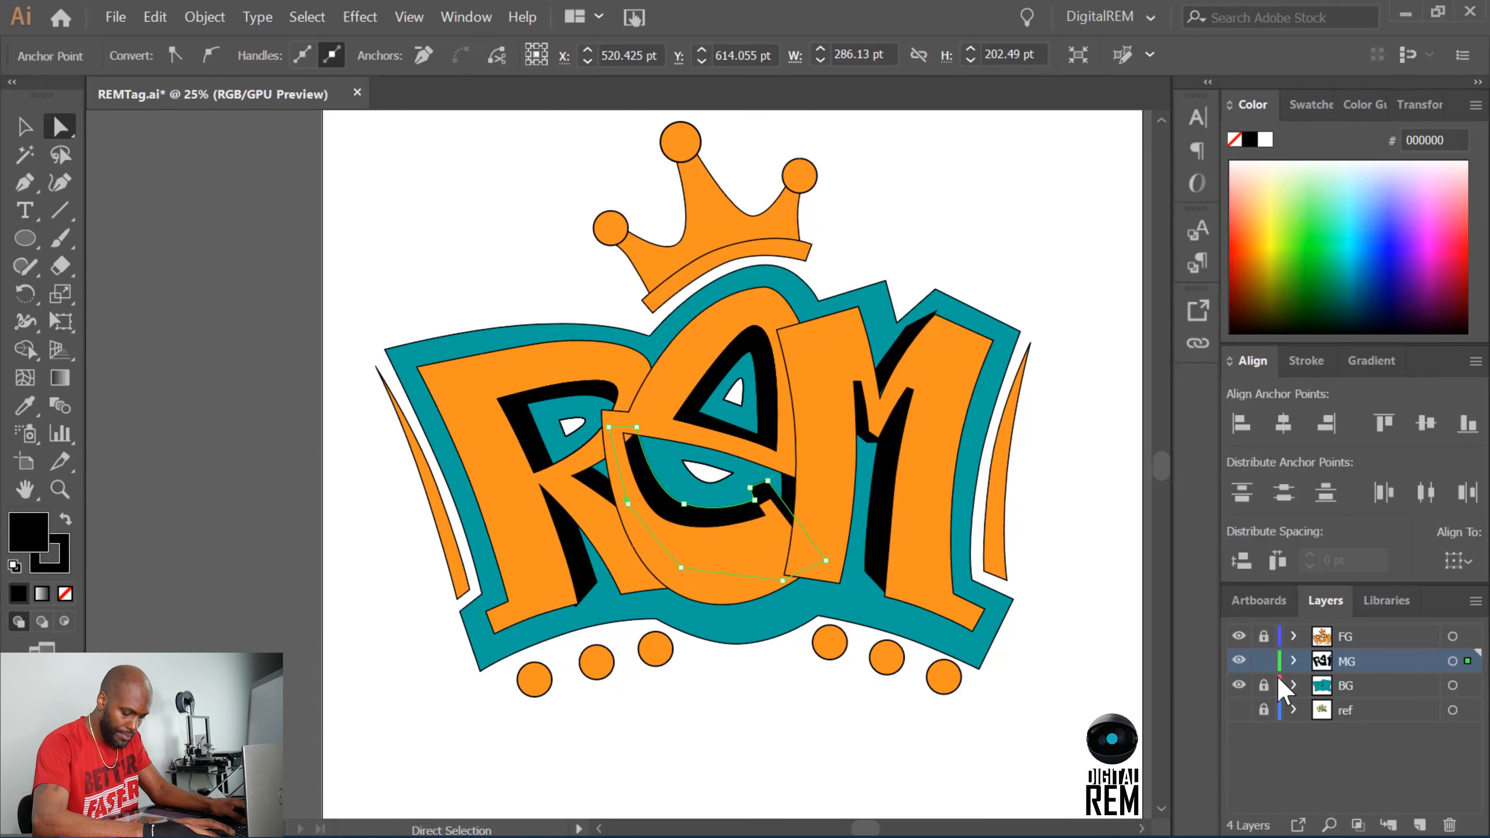
{"action": "key", "text": "ctrl+plus"}
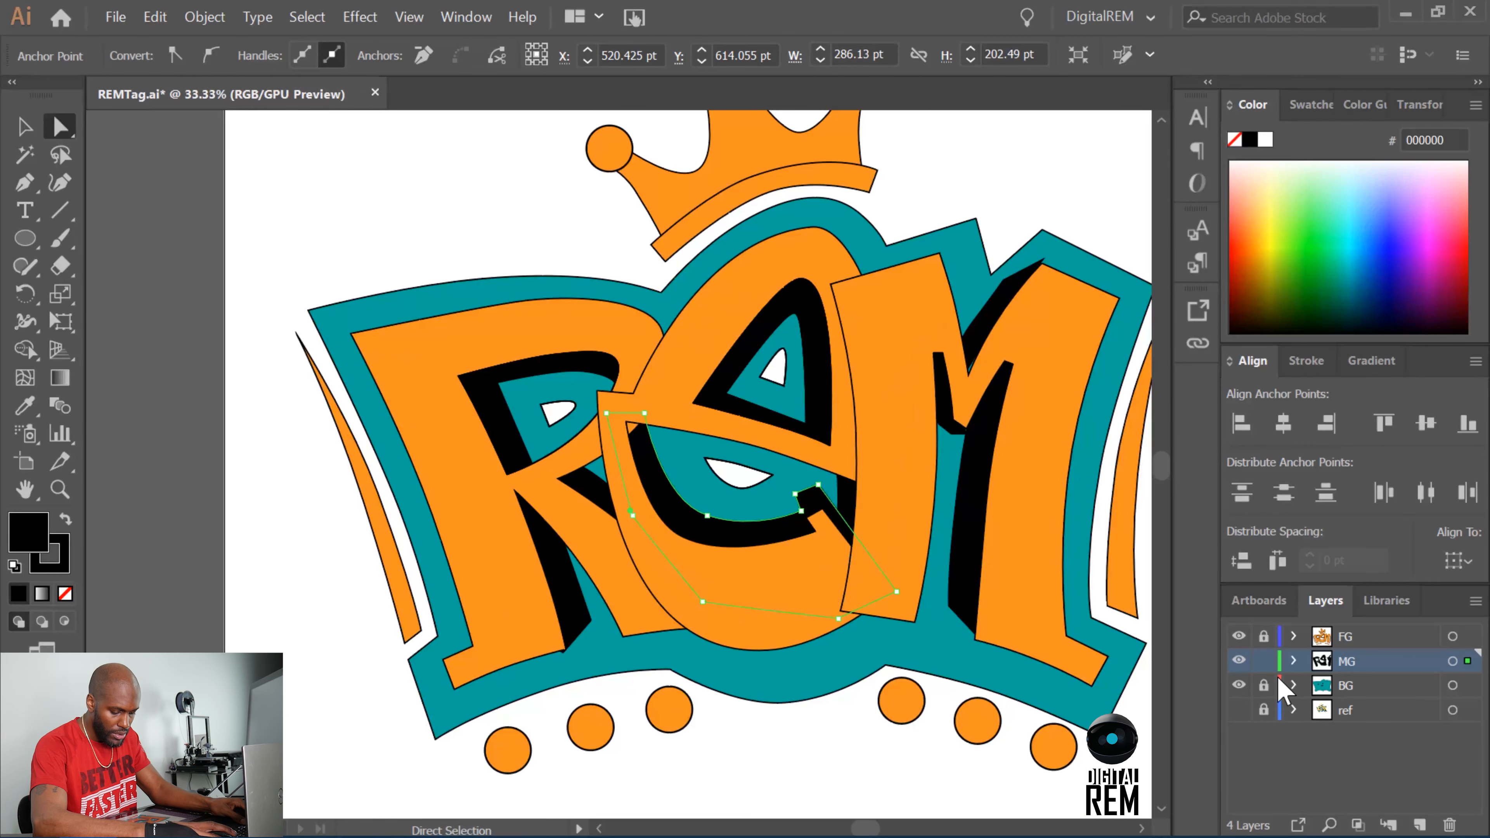
{"action": "key", "text": "ctrl+minus"}
{"action": "key", "text": "ctrl+minus"}
{"action": "left_click", "coordinate": [1099, 518]}
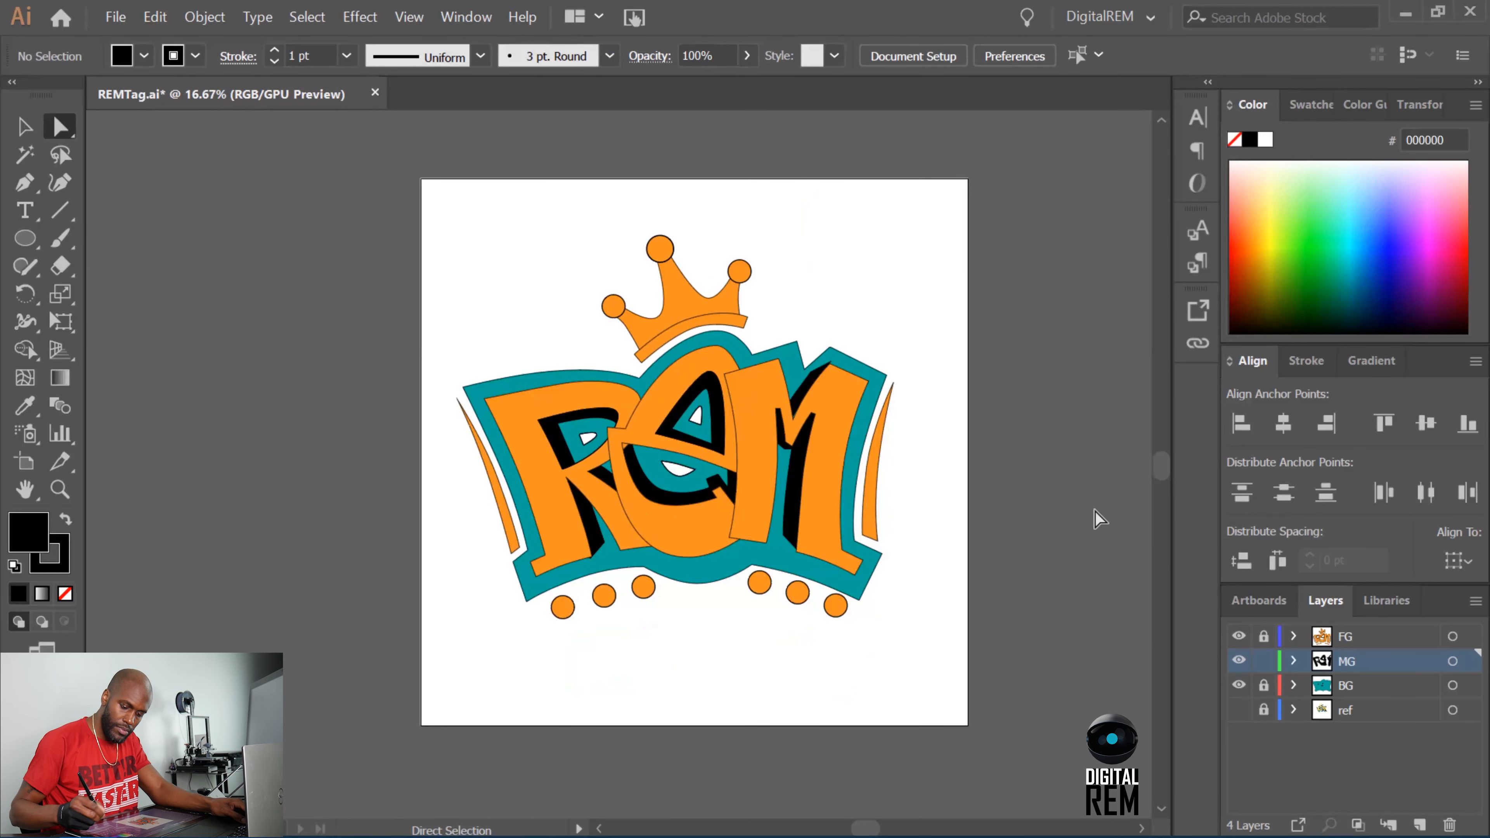
Create a new layer above FG for the highlights, giving it a name that begins with "HighlightL".
{"action": "left_click", "coordinate": [1373, 710]}
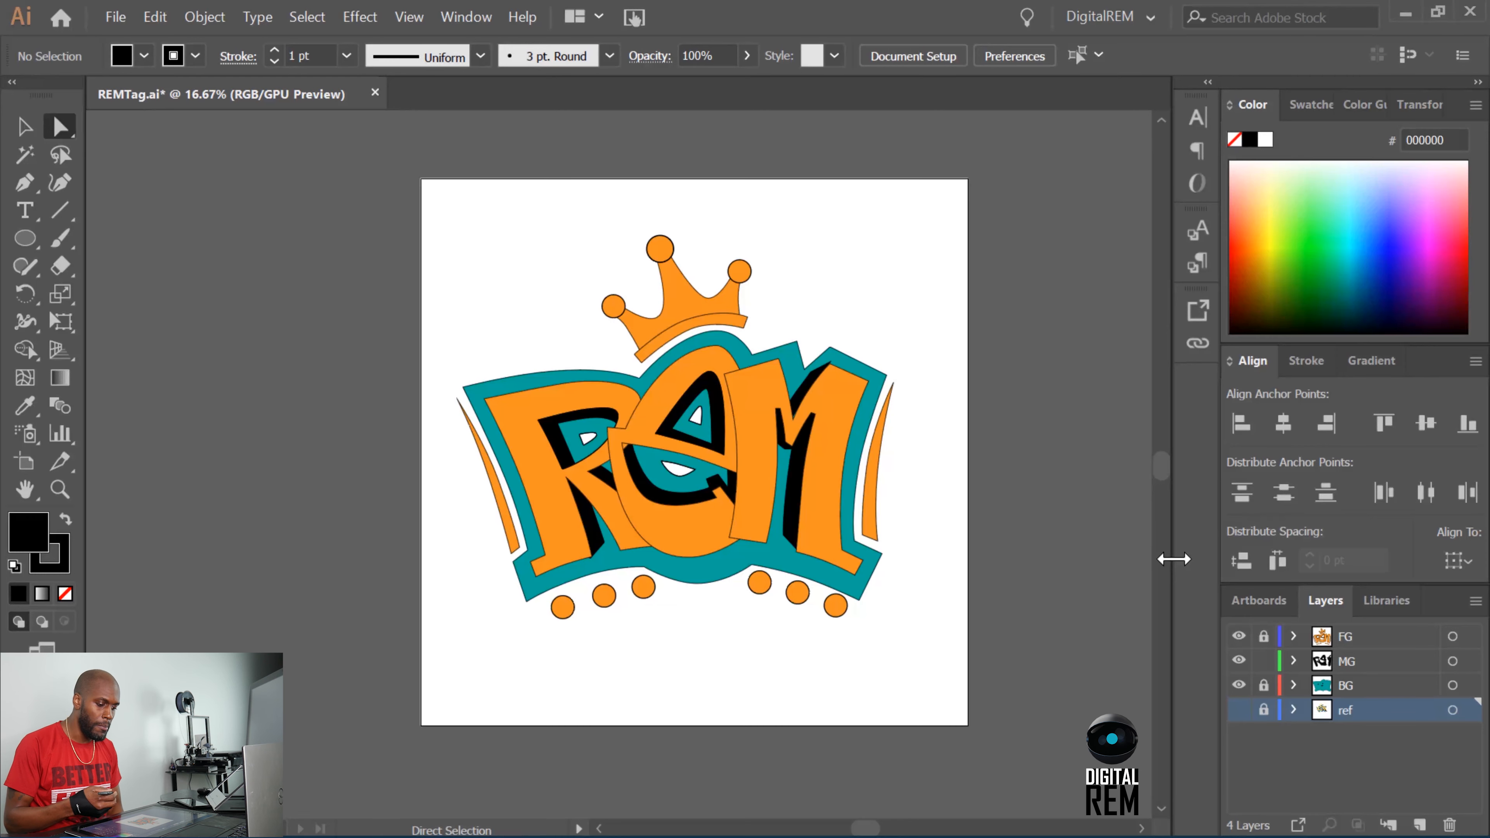
{"action": "key", "text": "ctrl+equal"}
{"action": "key", "text": "ctrl+equal"}
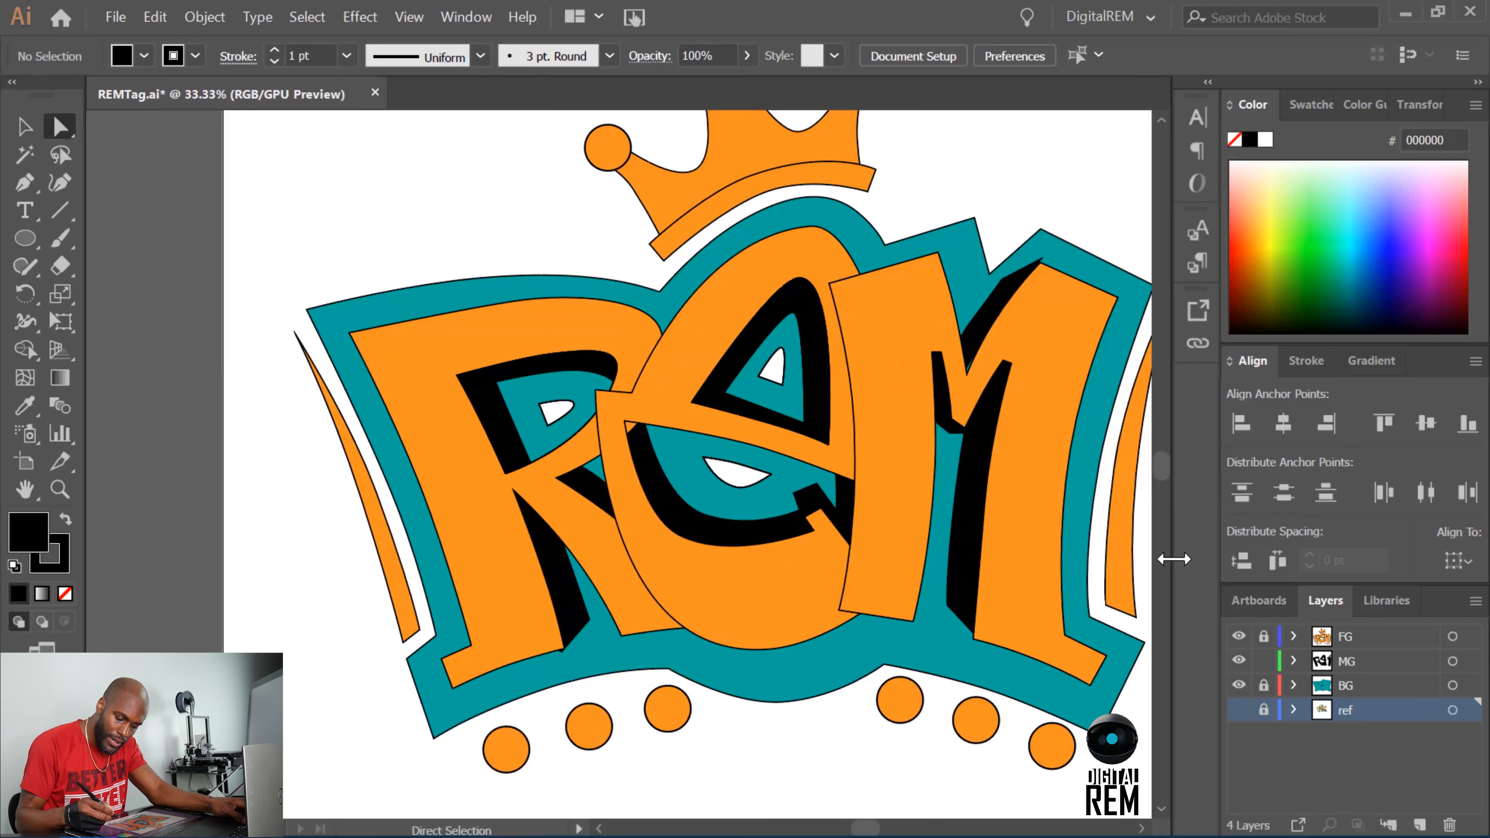
{"action": "scroll", "coordinate": [1159, 496], "scroll_direction": "down", "scroll_amount": 4}
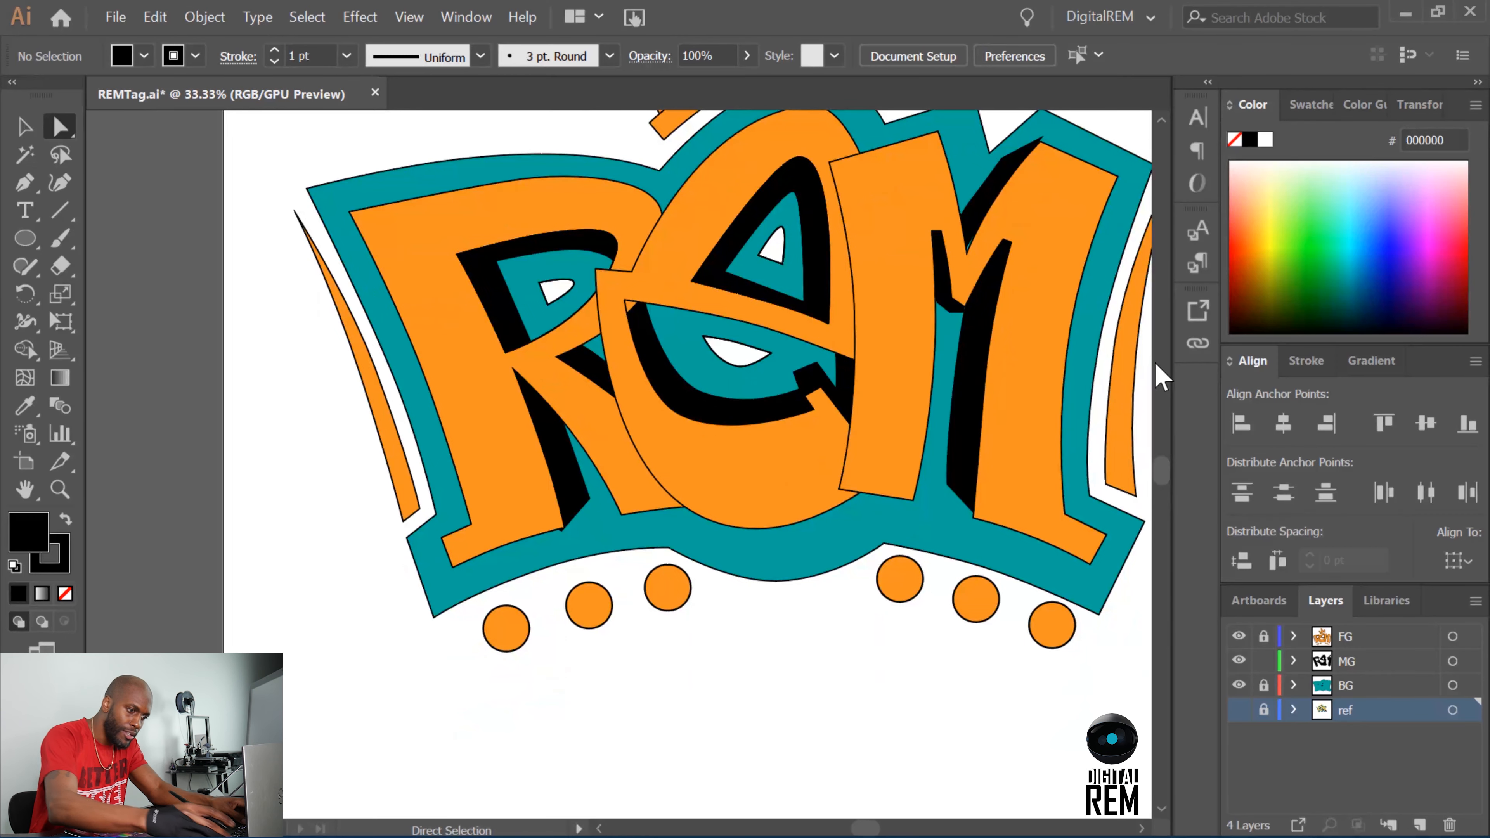
{"action": "key", "text": "ctrl+equal"}
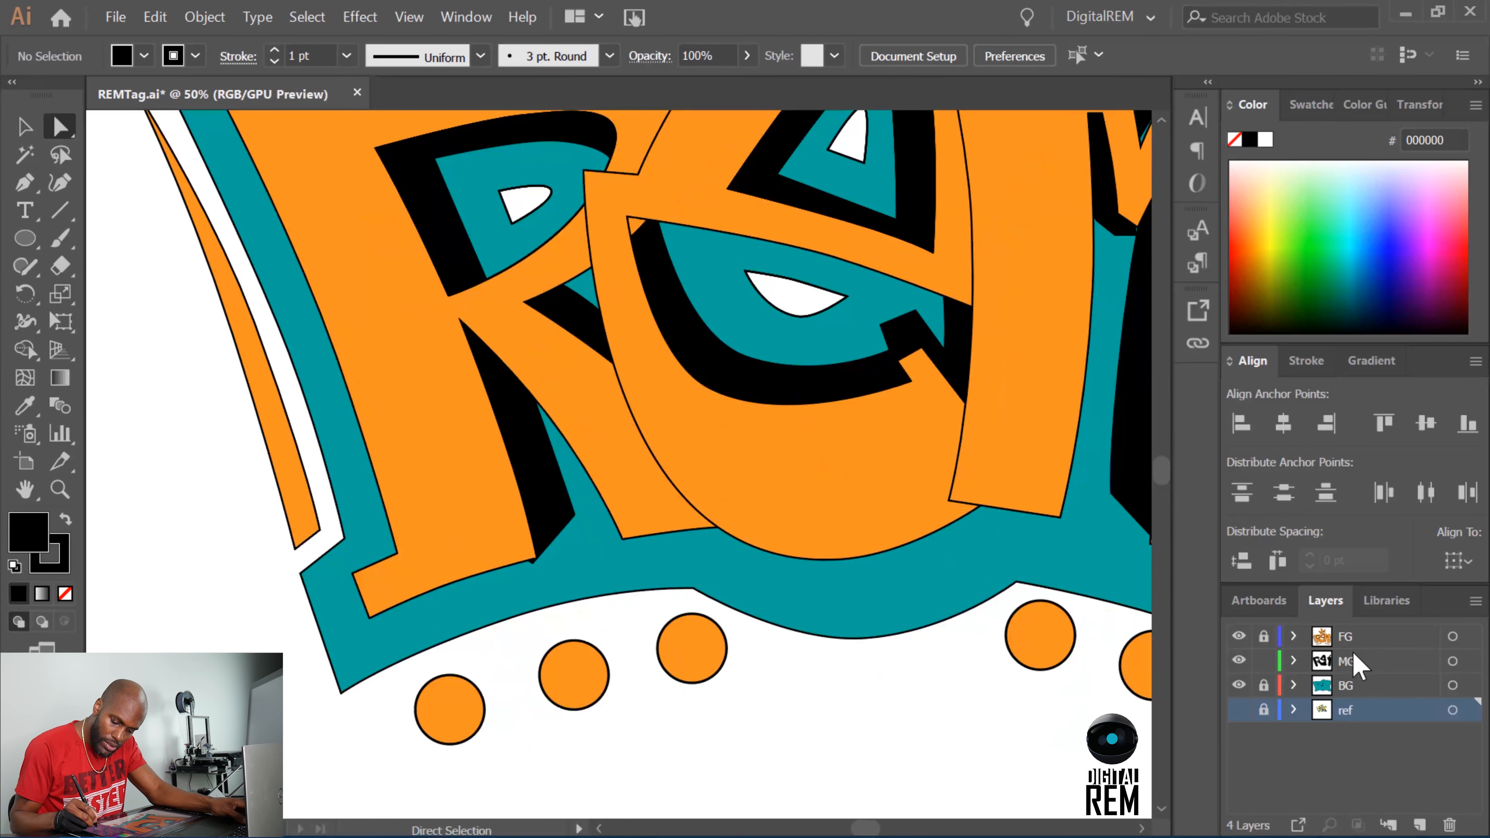
{"action": "key", "text": "ctrl+l"}
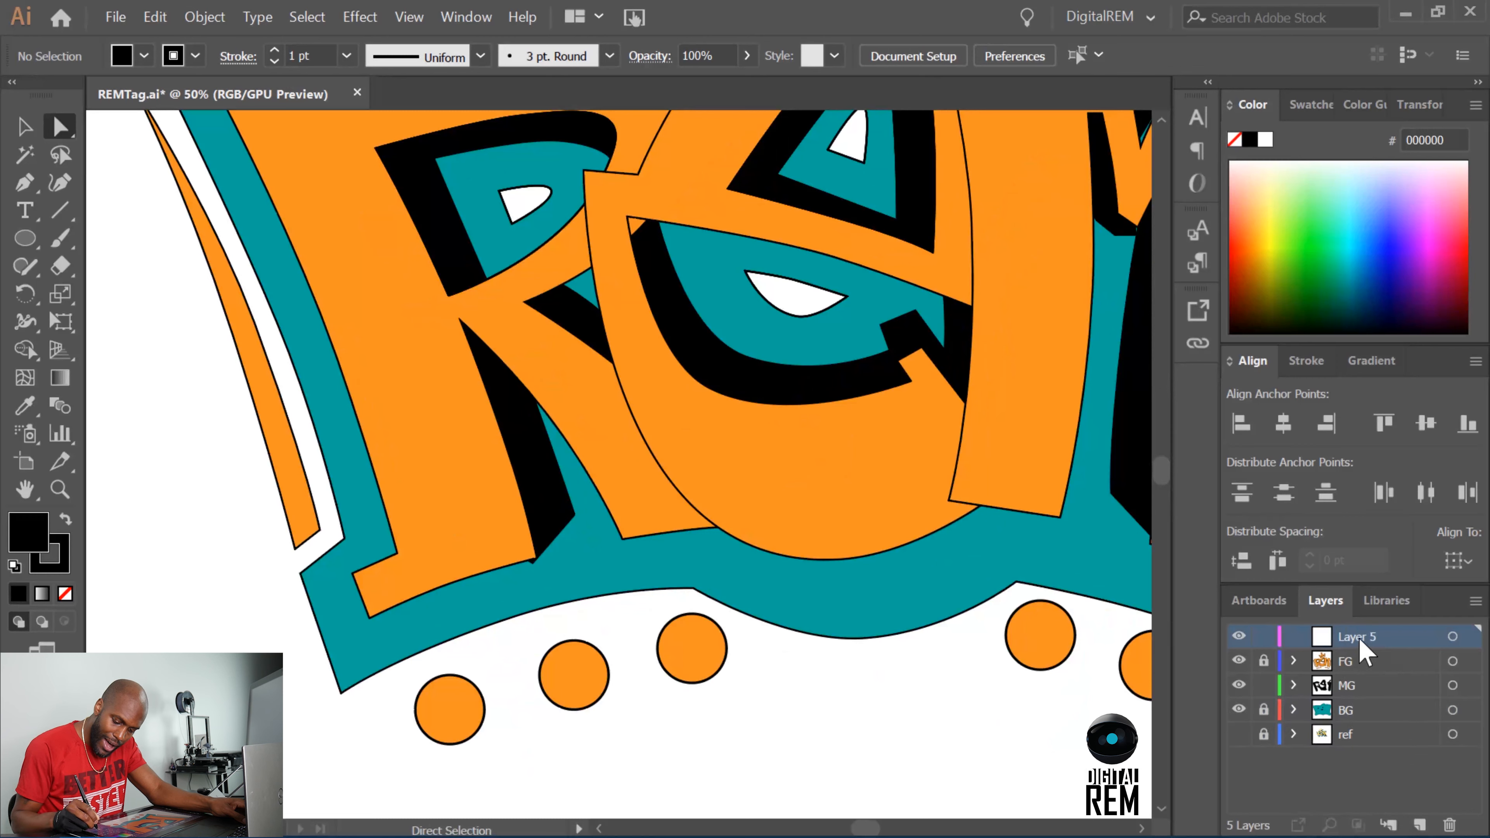
{"action": "double_click", "coordinate": [1361, 636]}
{"action": "type", "text": "Highlight"}
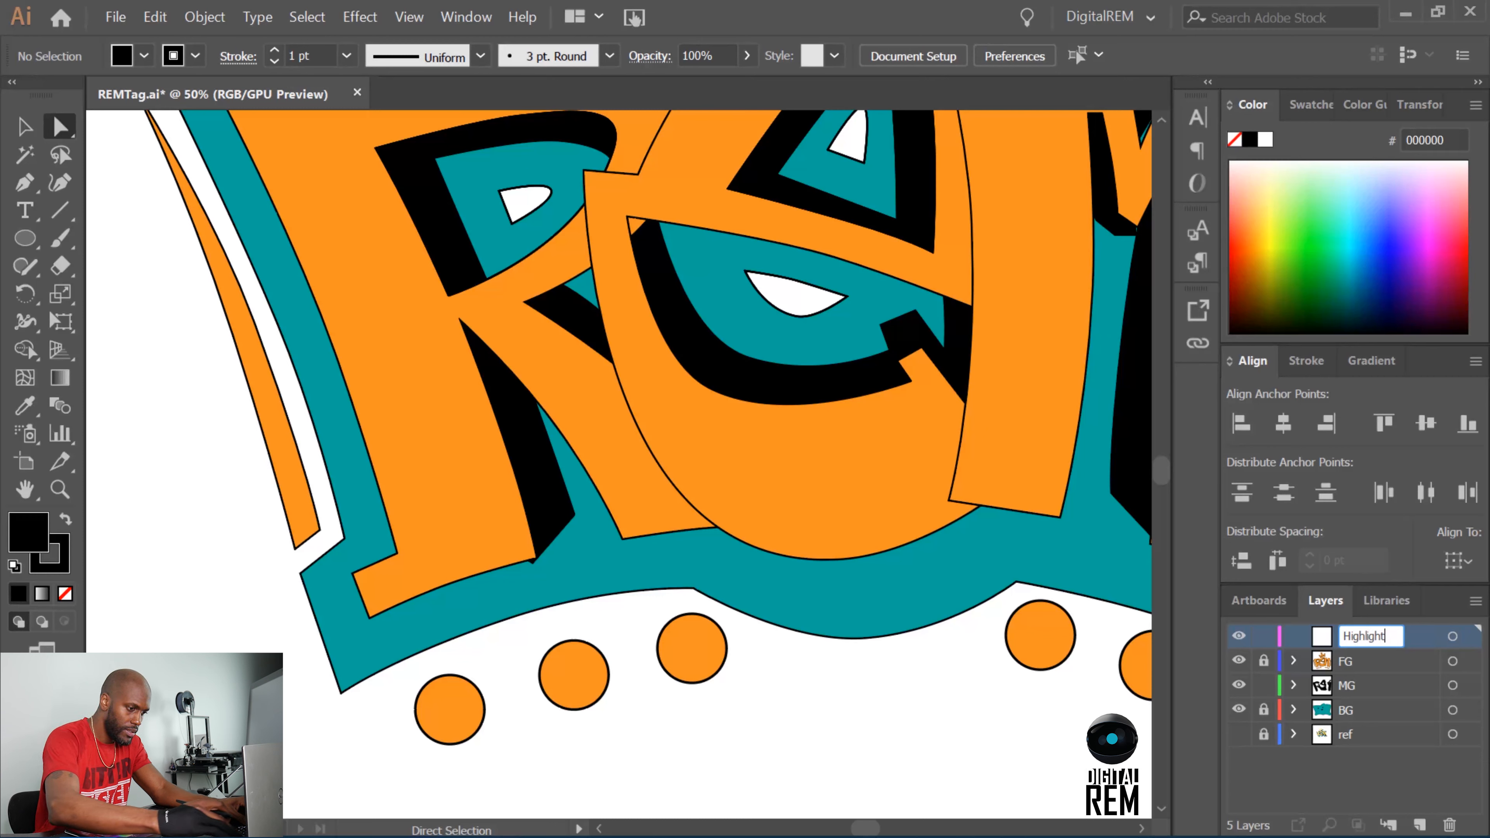
{"action": "key", "text": "Return"}
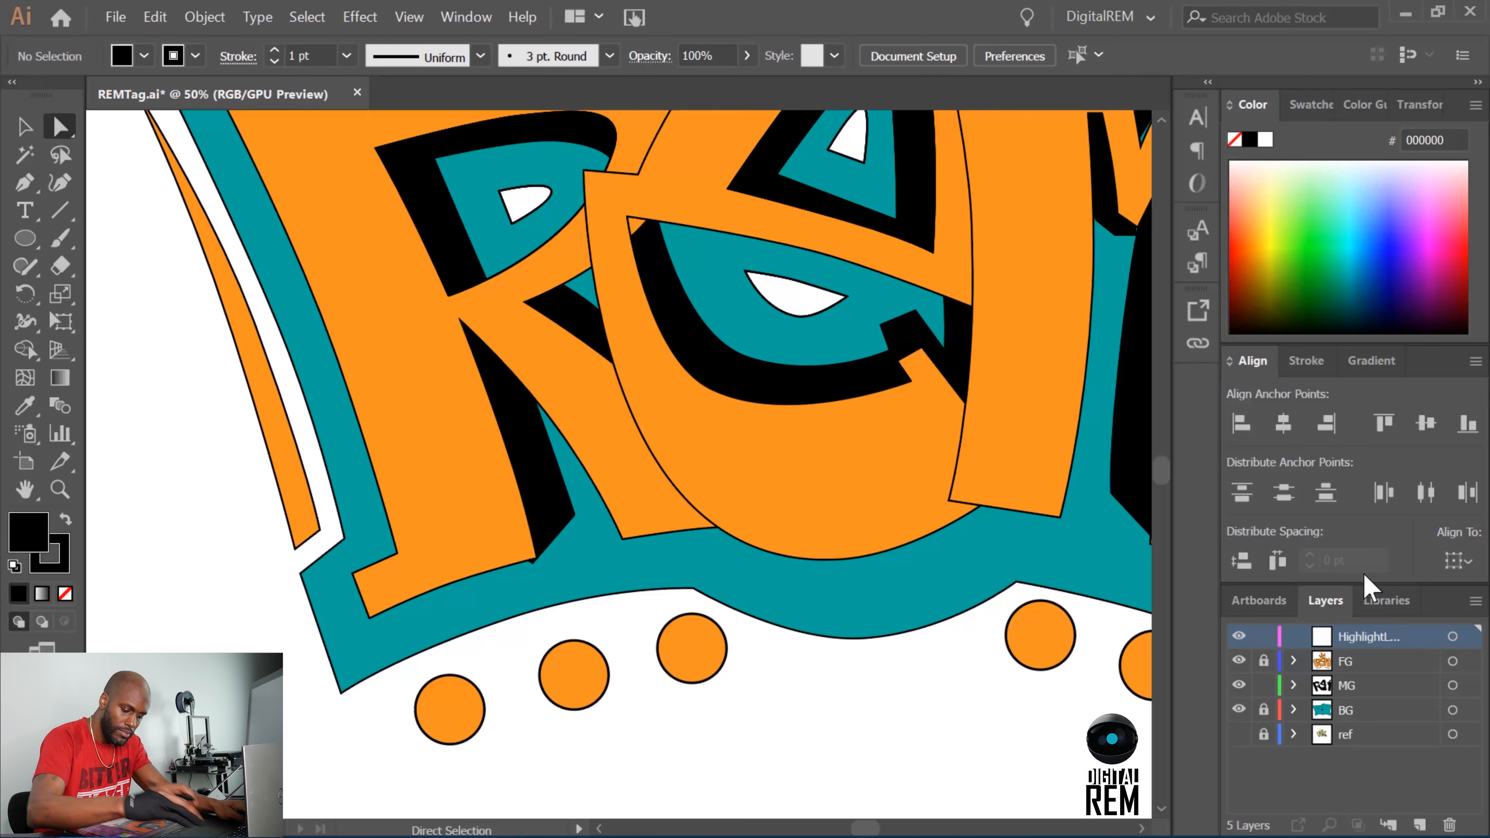
Set up the Pen tool with a white fill and no stroke.
{"action": "left_click", "coordinate": [26, 182]}
{"action": "left_click", "coordinate": [143, 56]}
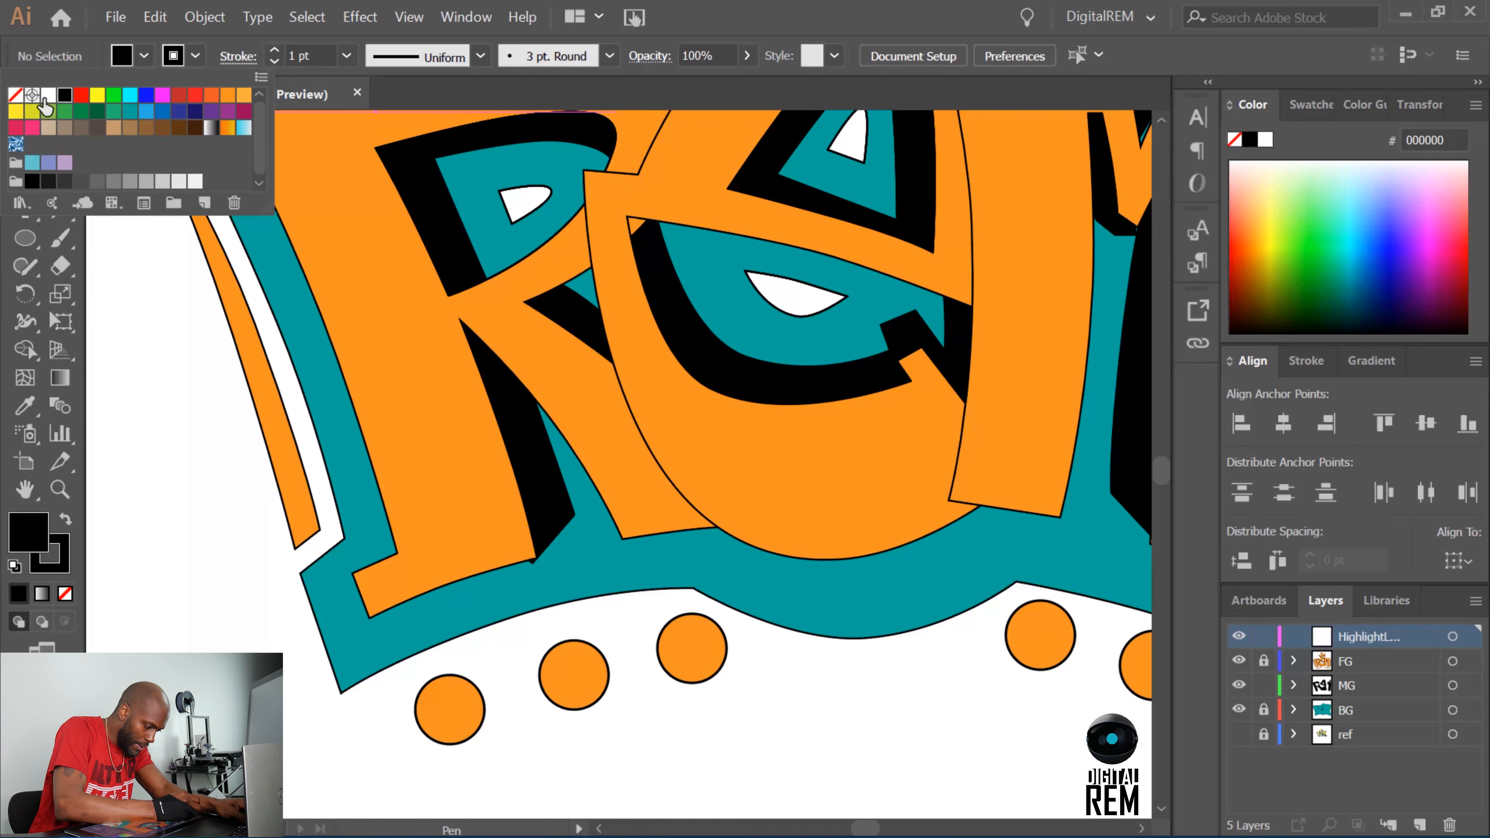
{"action": "left_click", "coordinate": [38, 98]}
{"action": "left_click", "coordinate": [195, 55]}
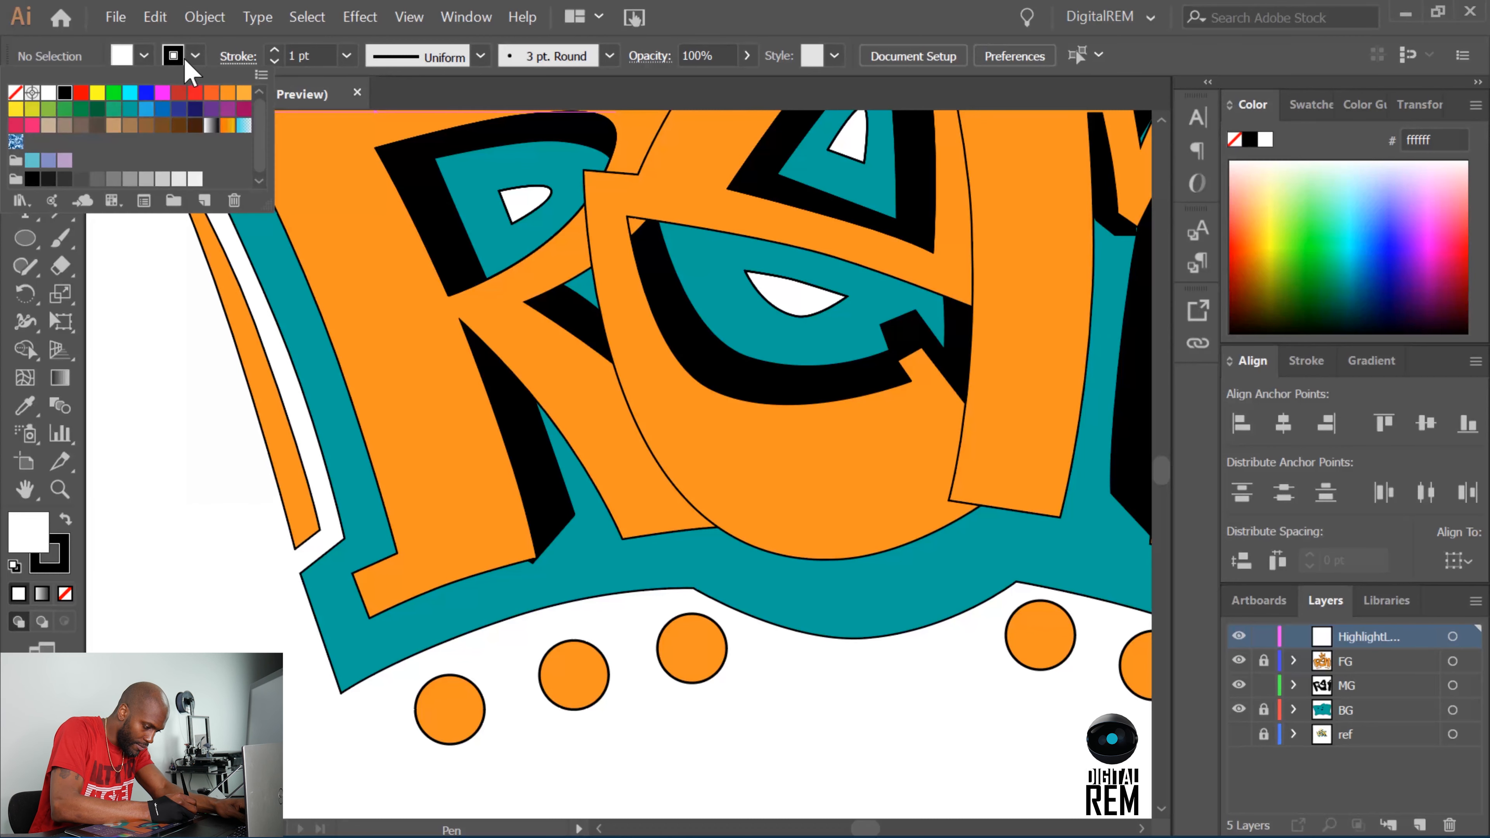
{"action": "left_click", "coordinate": [16, 94]}
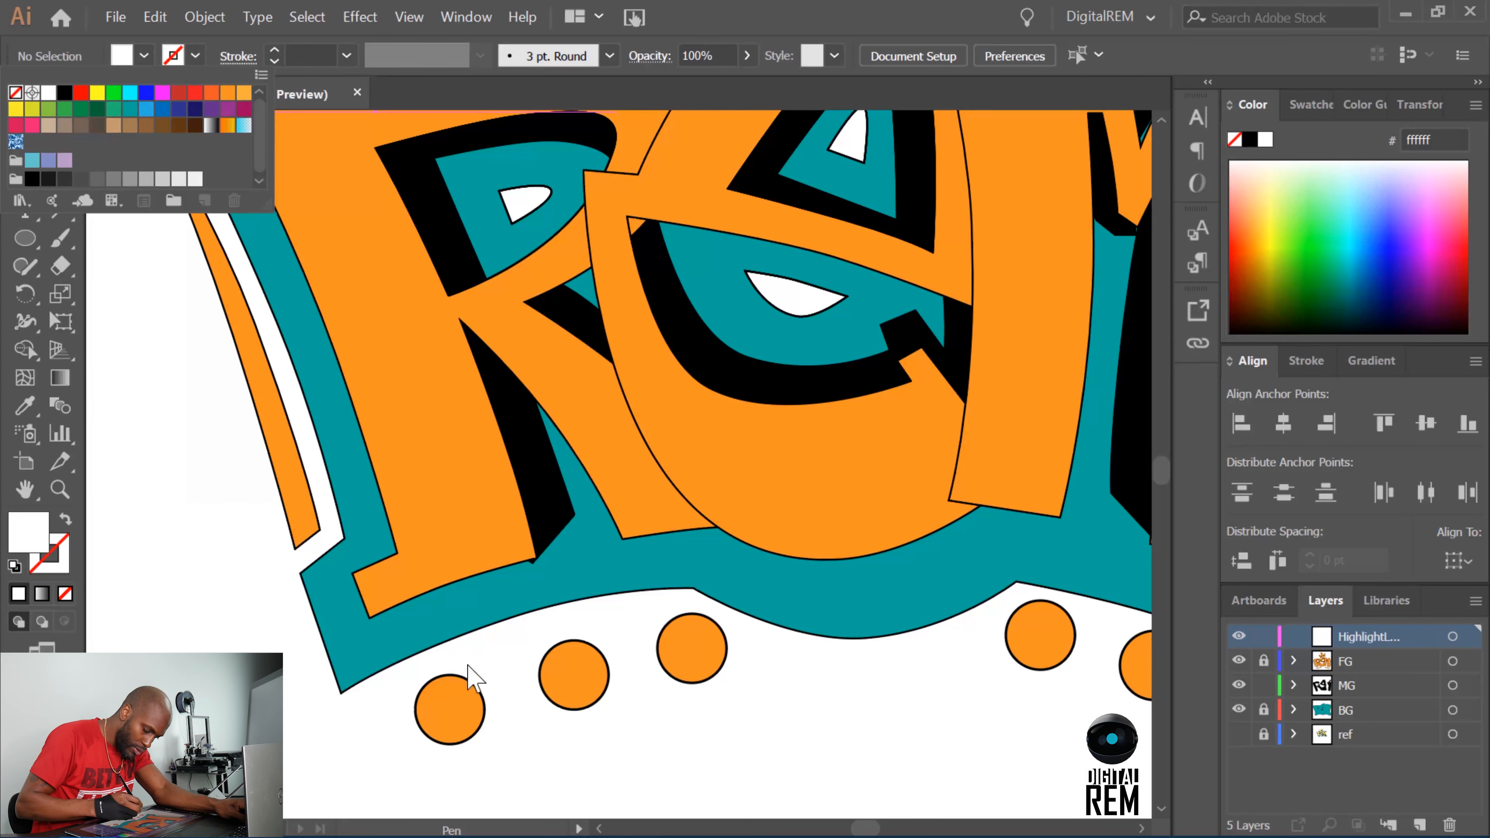
{"action": "left_click", "coordinate": [337, 757]}
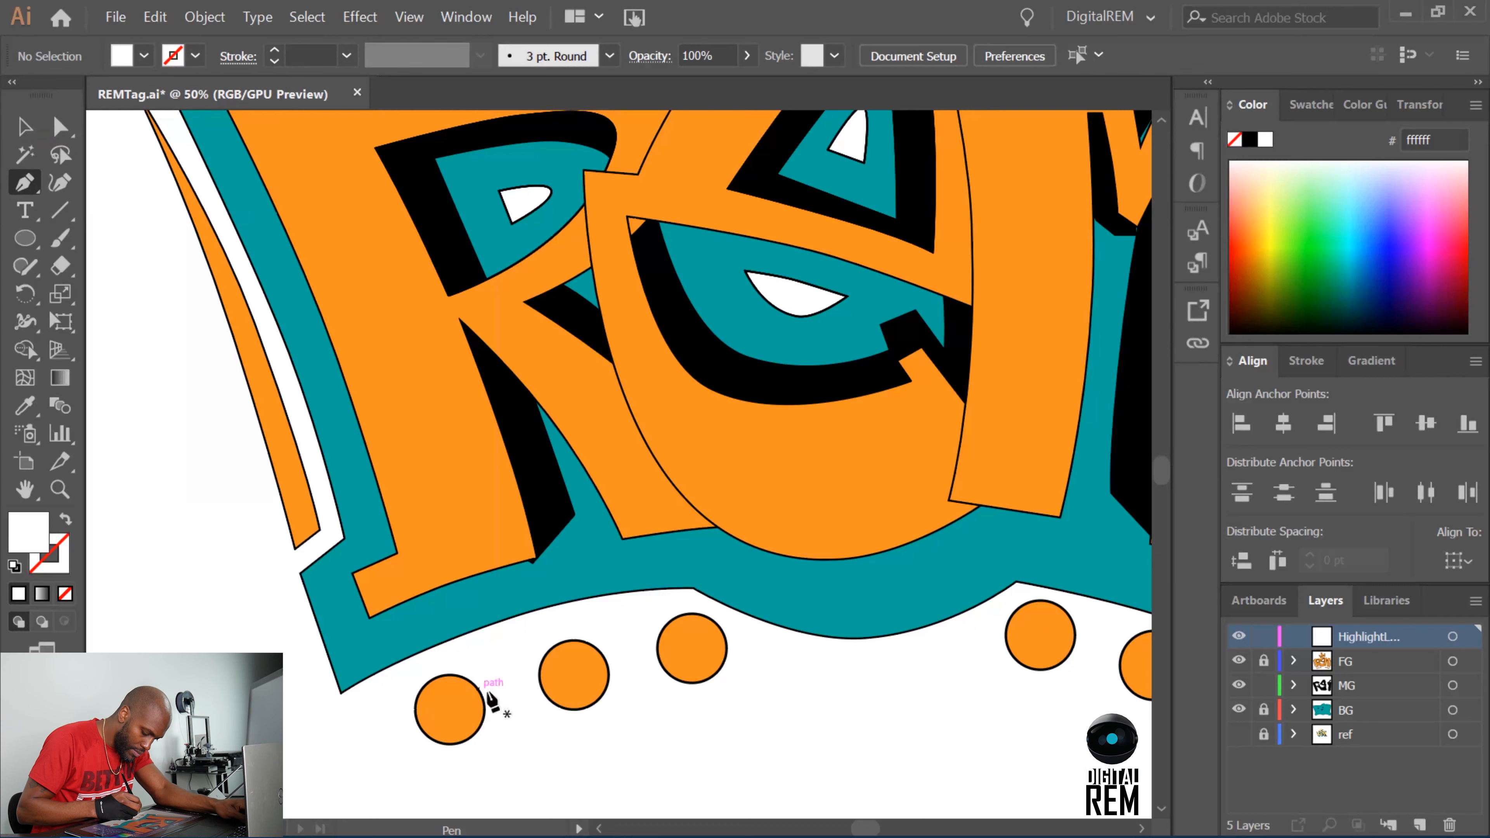
Draw a small white highlight shape inside the upper right of the leftmost circle below the lettering.
{"action": "left_click", "coordinate": [442, 693]}
{"action": "left_click", "coordinate": [458, 690]}
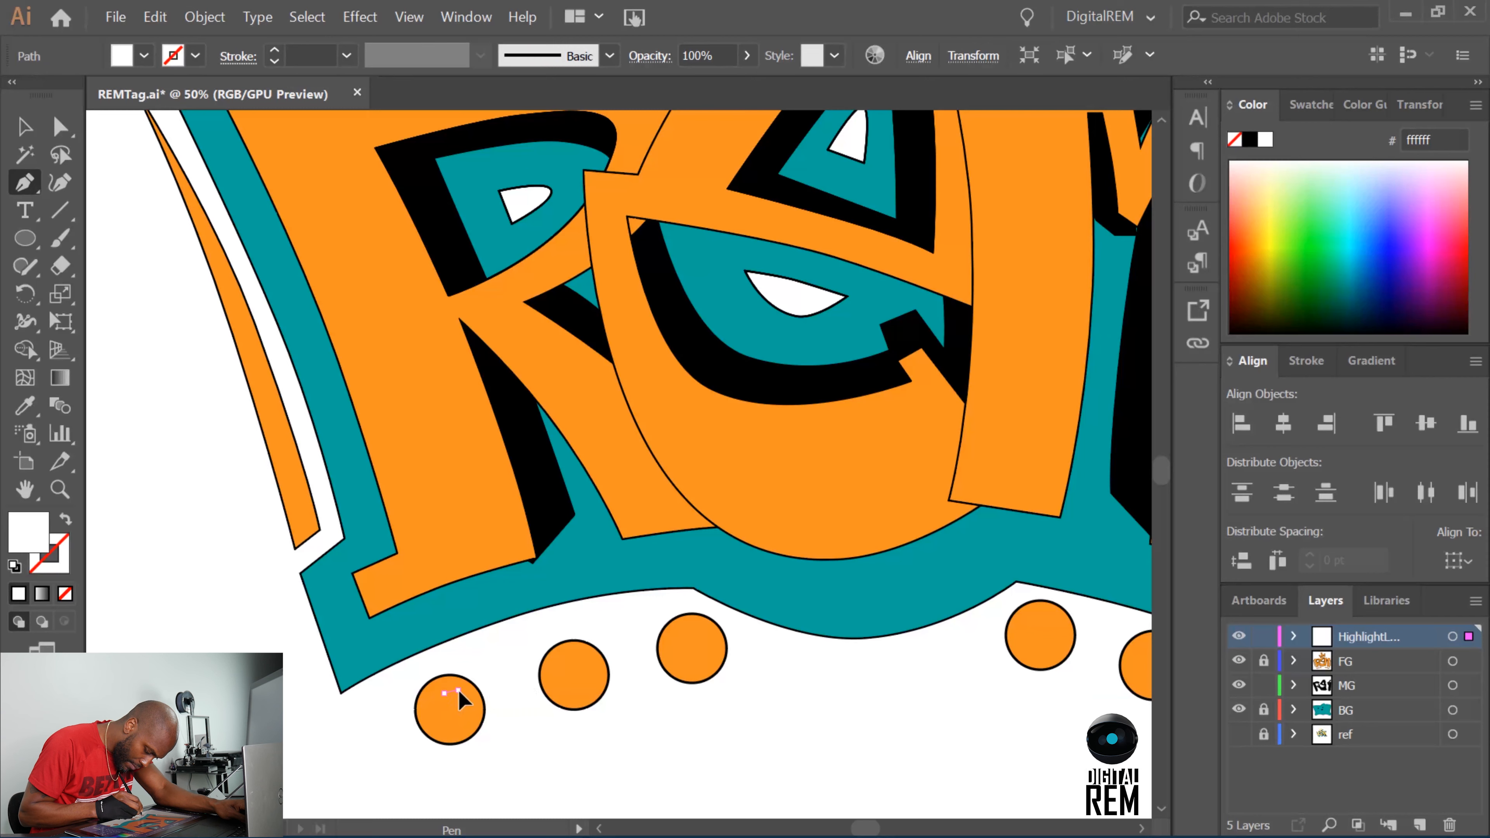
{"action": "left_click", "coordinate": [473, 700]}
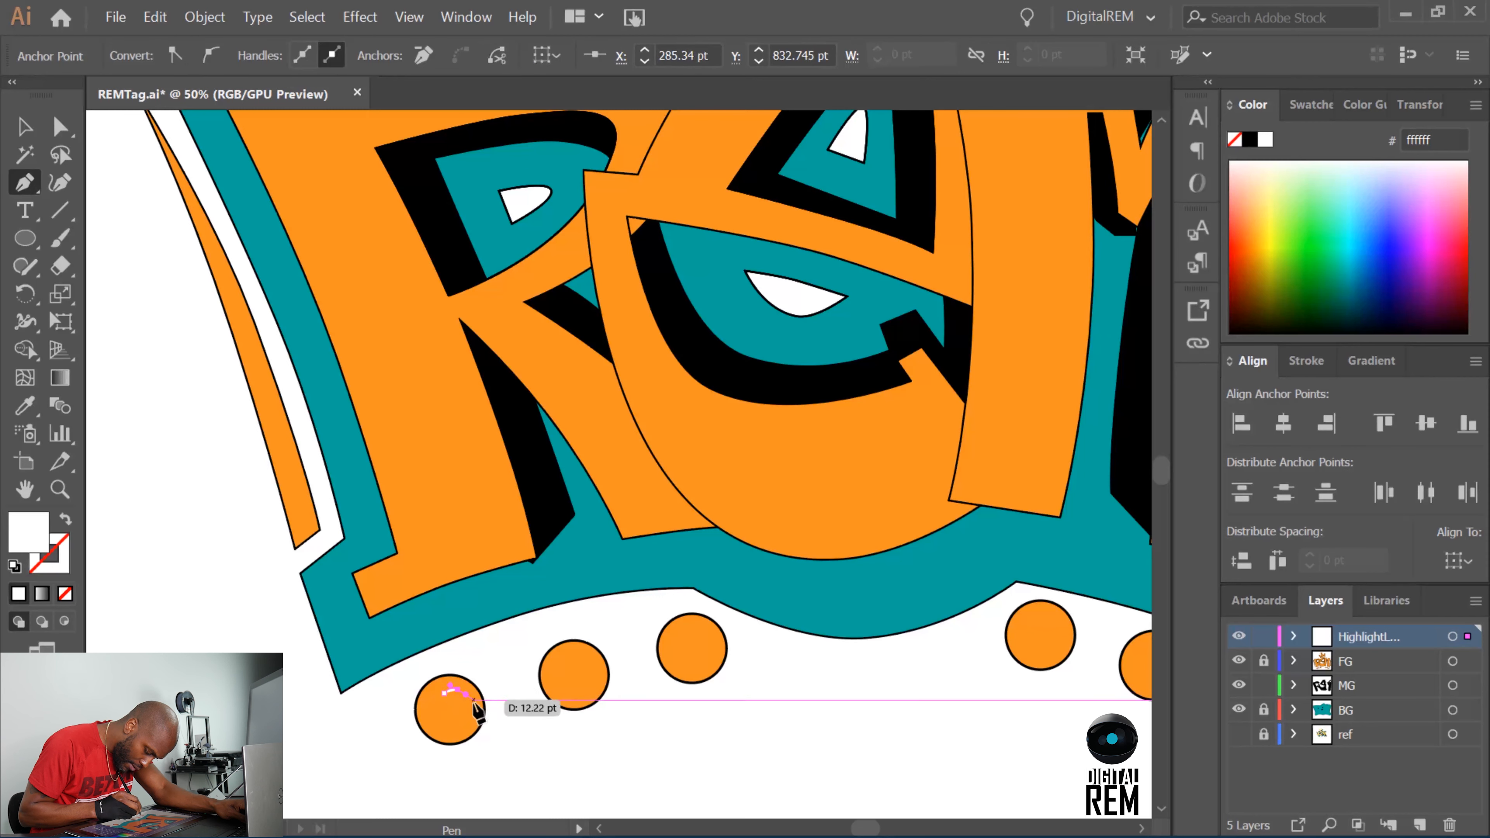
{"action": "left_click", "coordinate": [478, 706]}
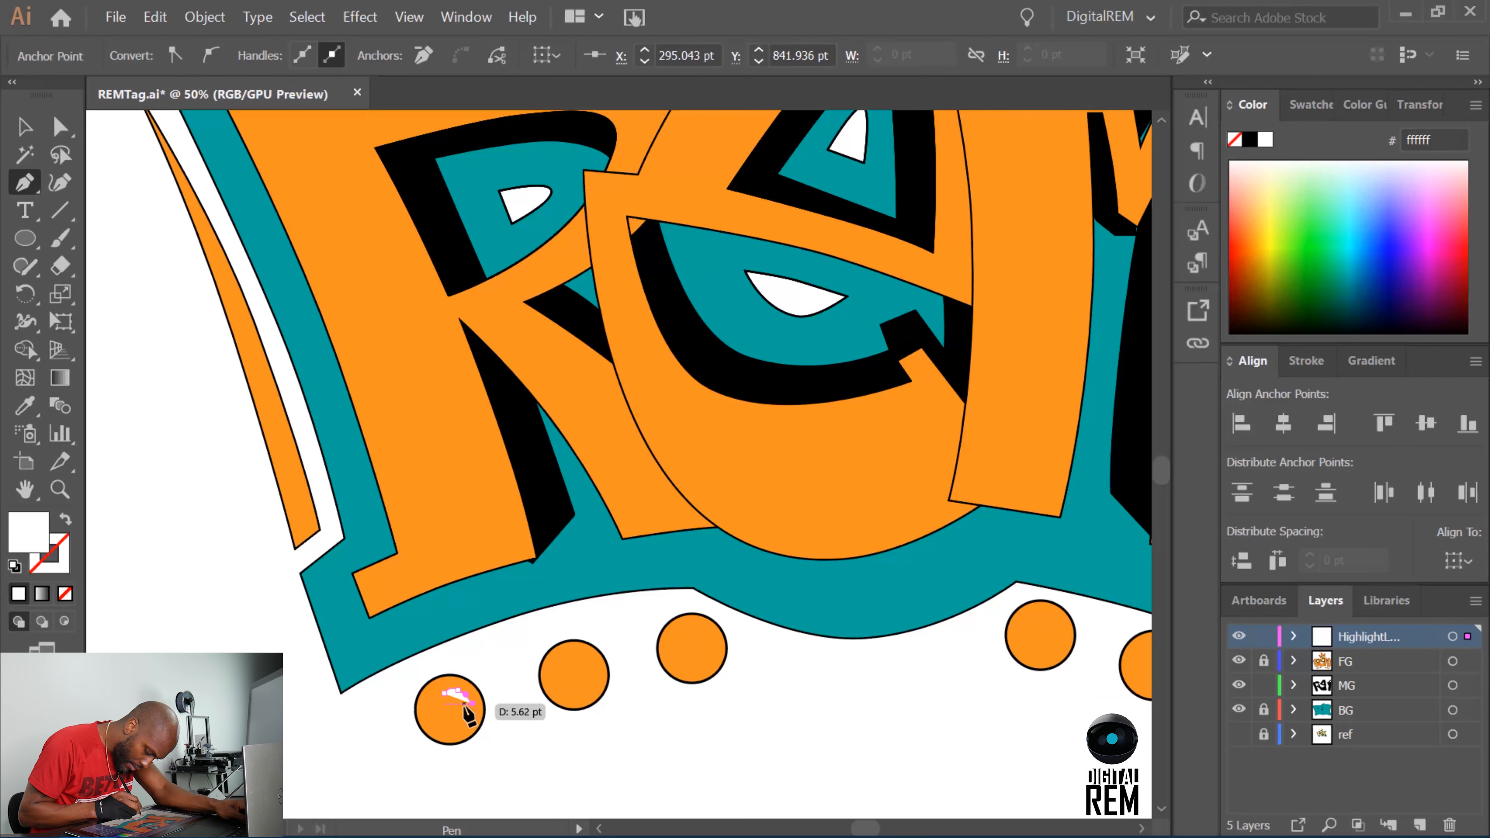
{"action": "left_click", "coordinate": [459, 699]}
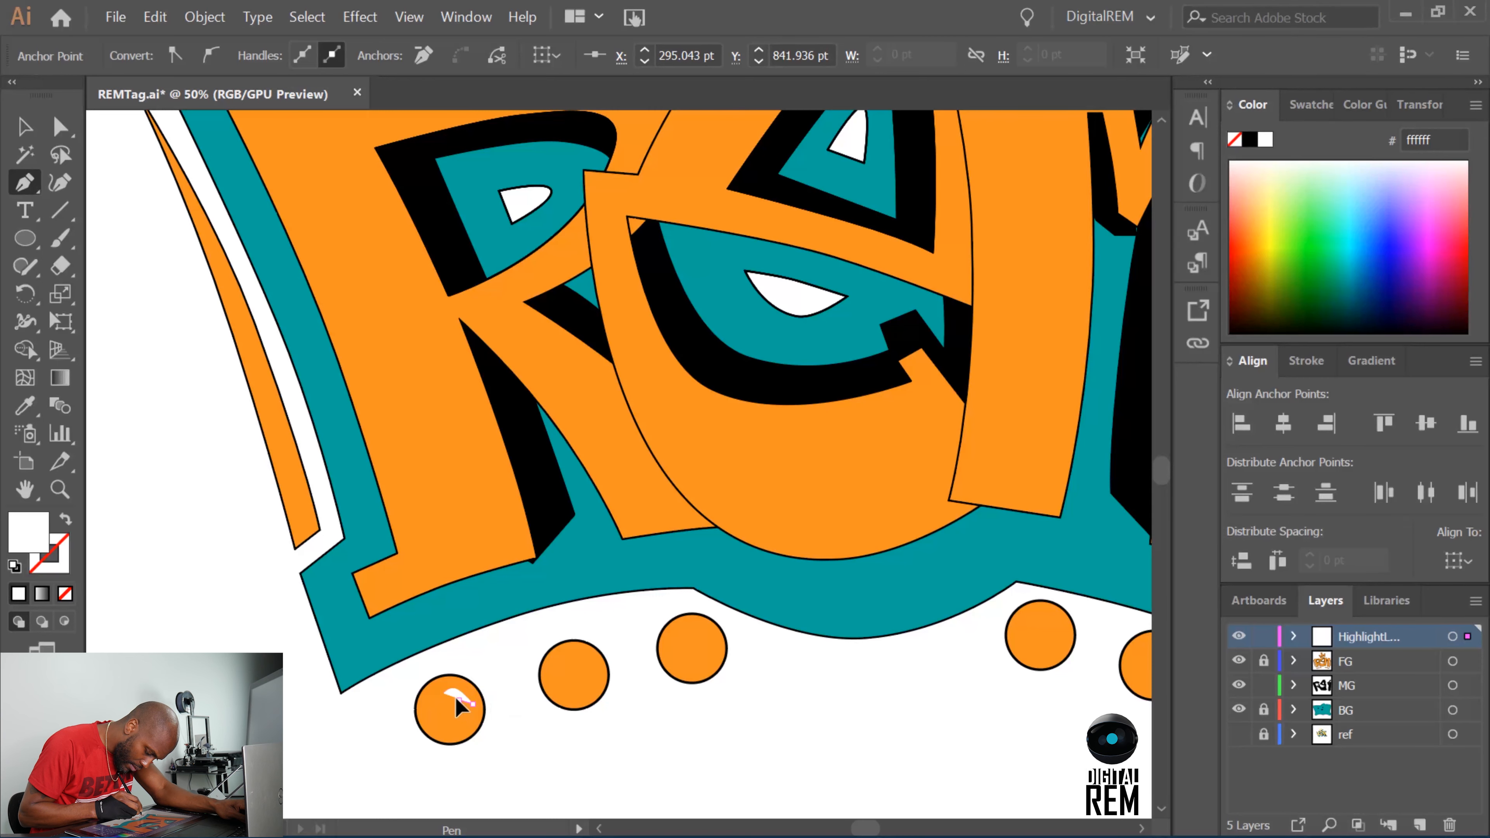
Undo the highlight's lower-edge anchor and redraw that edge as a curve back to the left tip.
{"action": "key", "text": "ctrl+equal"}
{"action": "key", "text": "ctrl+equal"}
{"action": "key", "text": "ctrl+equal"}
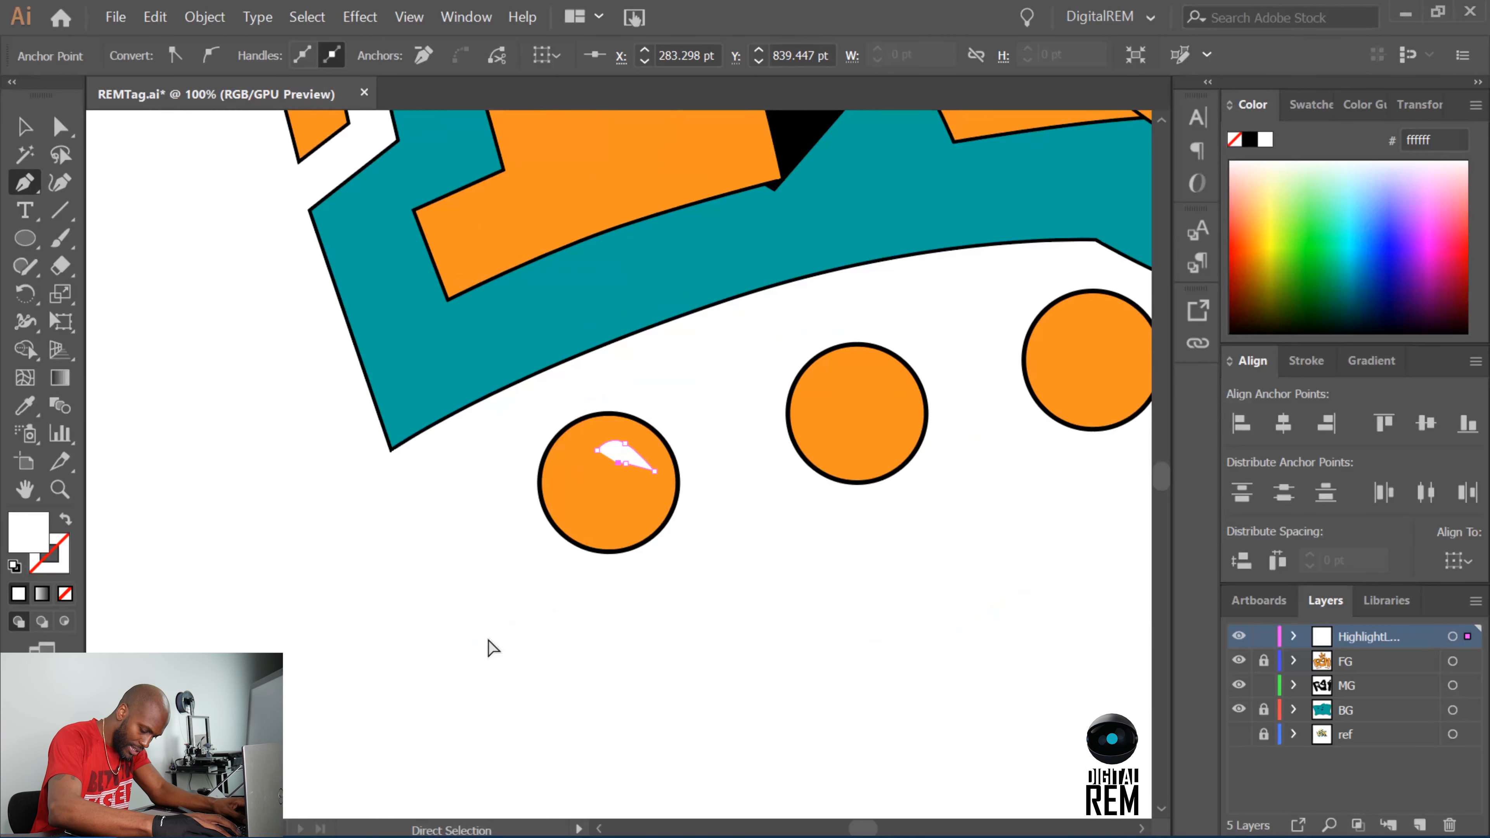
{"action": "key", "text": "ctrl+equal"}
{"action": "key", "text": "ctrl+equal"}
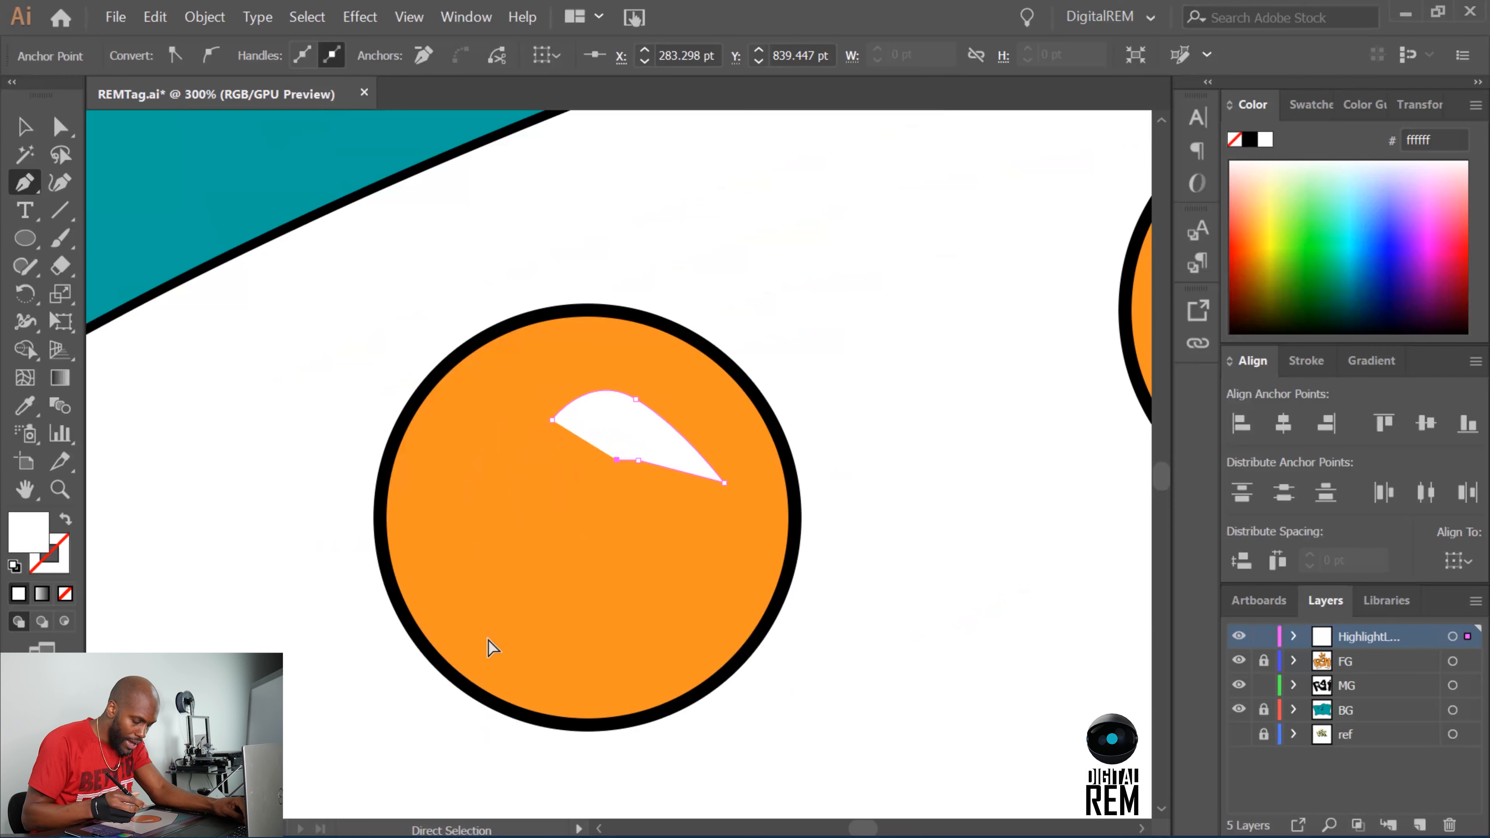
{"action": "key", "text": "ctrl+z"}
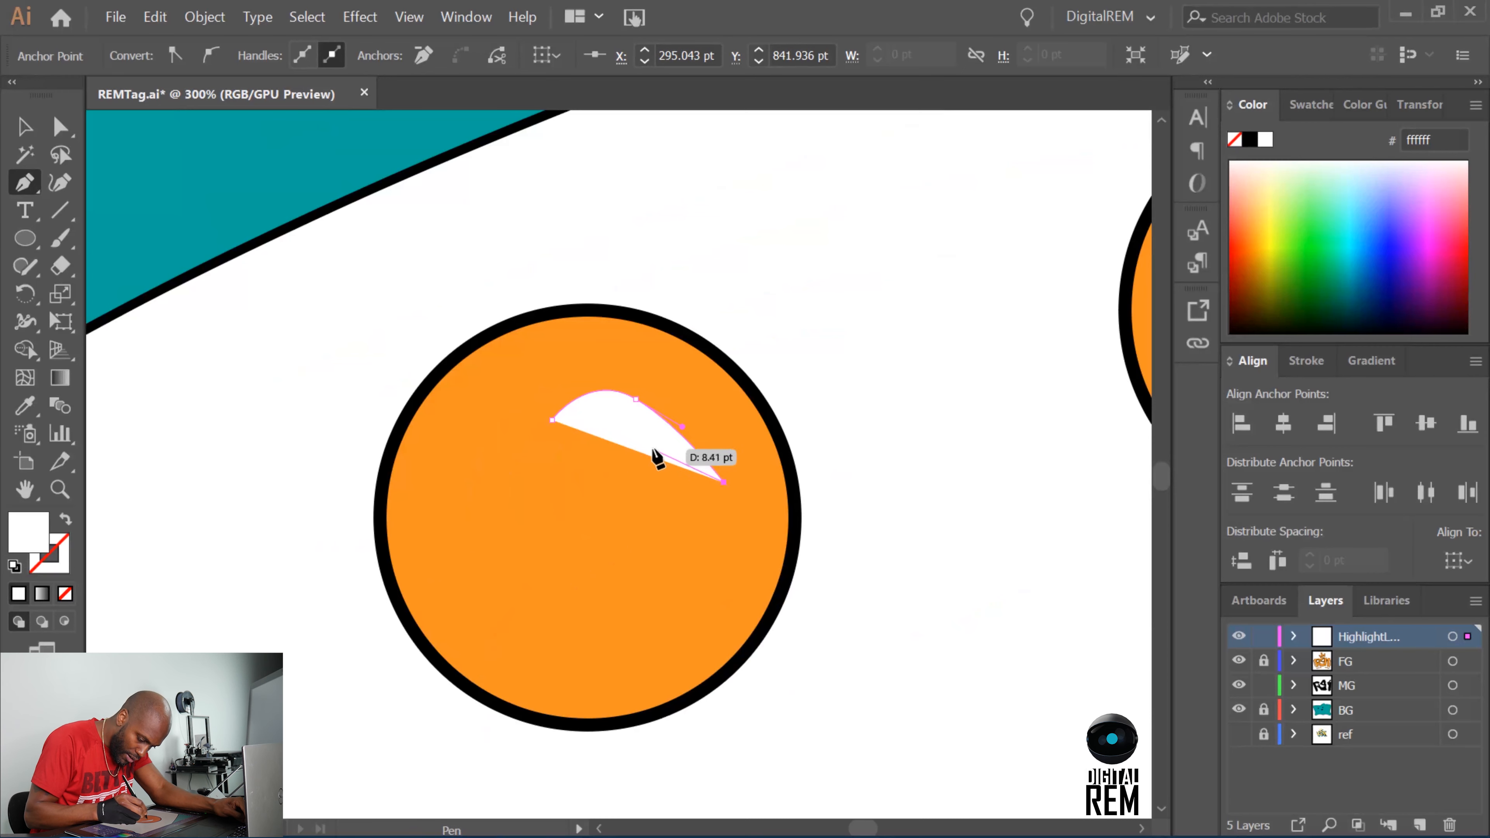
{"action": "left_click_drag", "start_coordinate": [624, 430], "coordinate": [594, 387]}
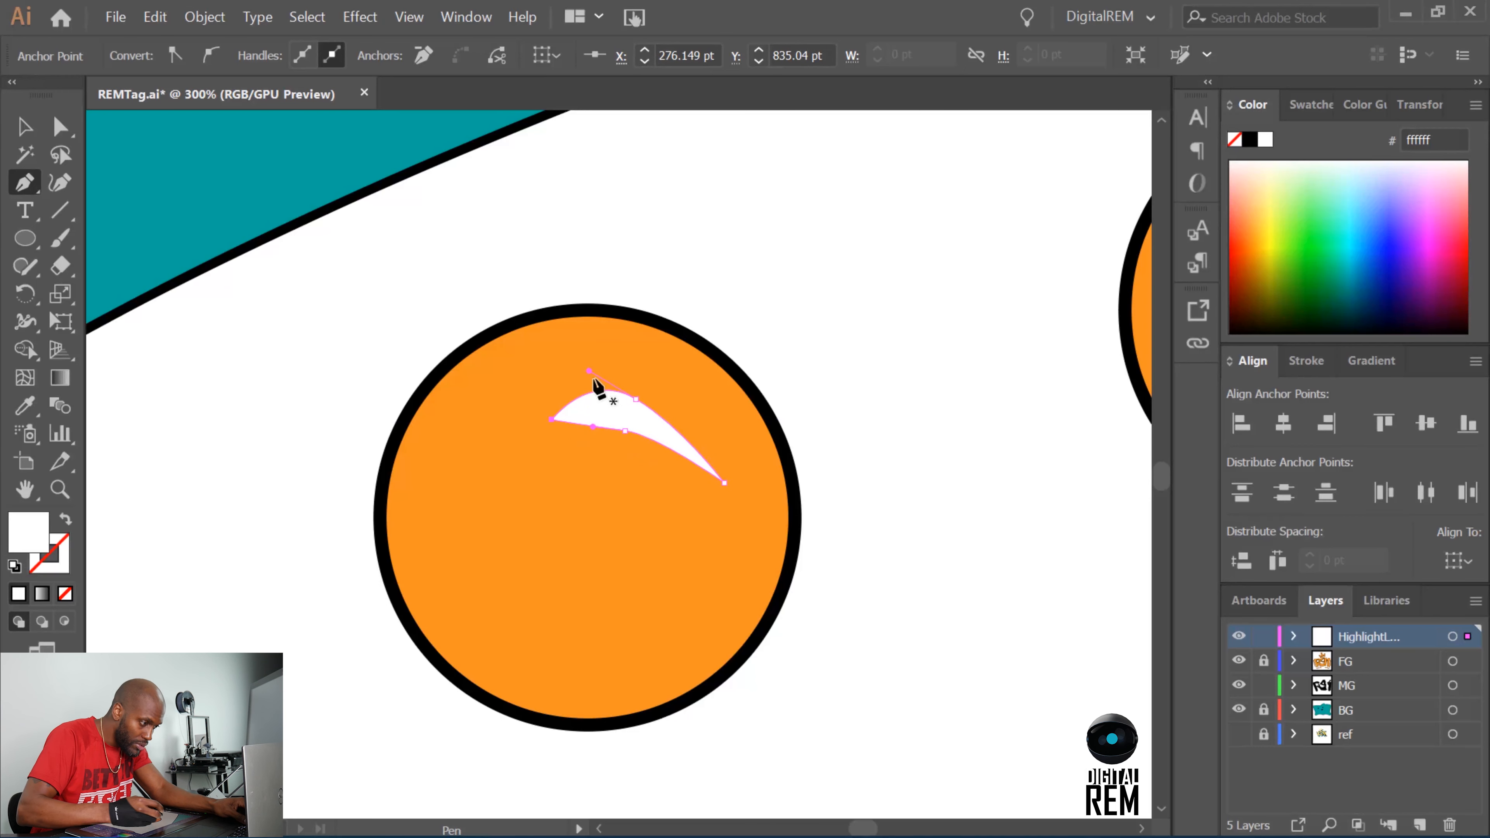
Reshape the highlight by moving its outer anchor up and right, extending the lower tip, and curving the inner edge.
{"action": "key", "text": "a"}
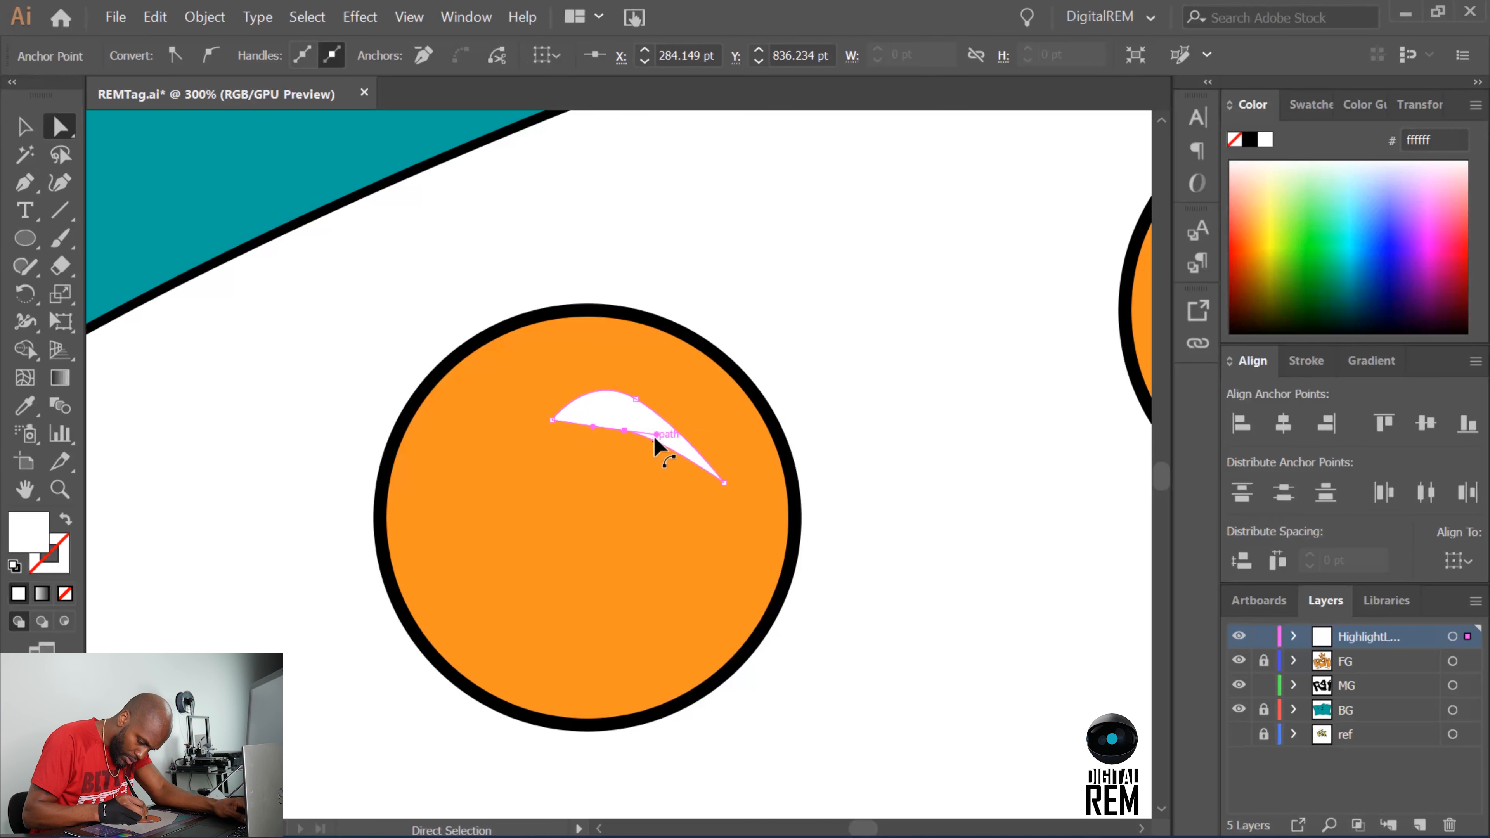
{"action": "left_click", "coordinate": [654, 405]}
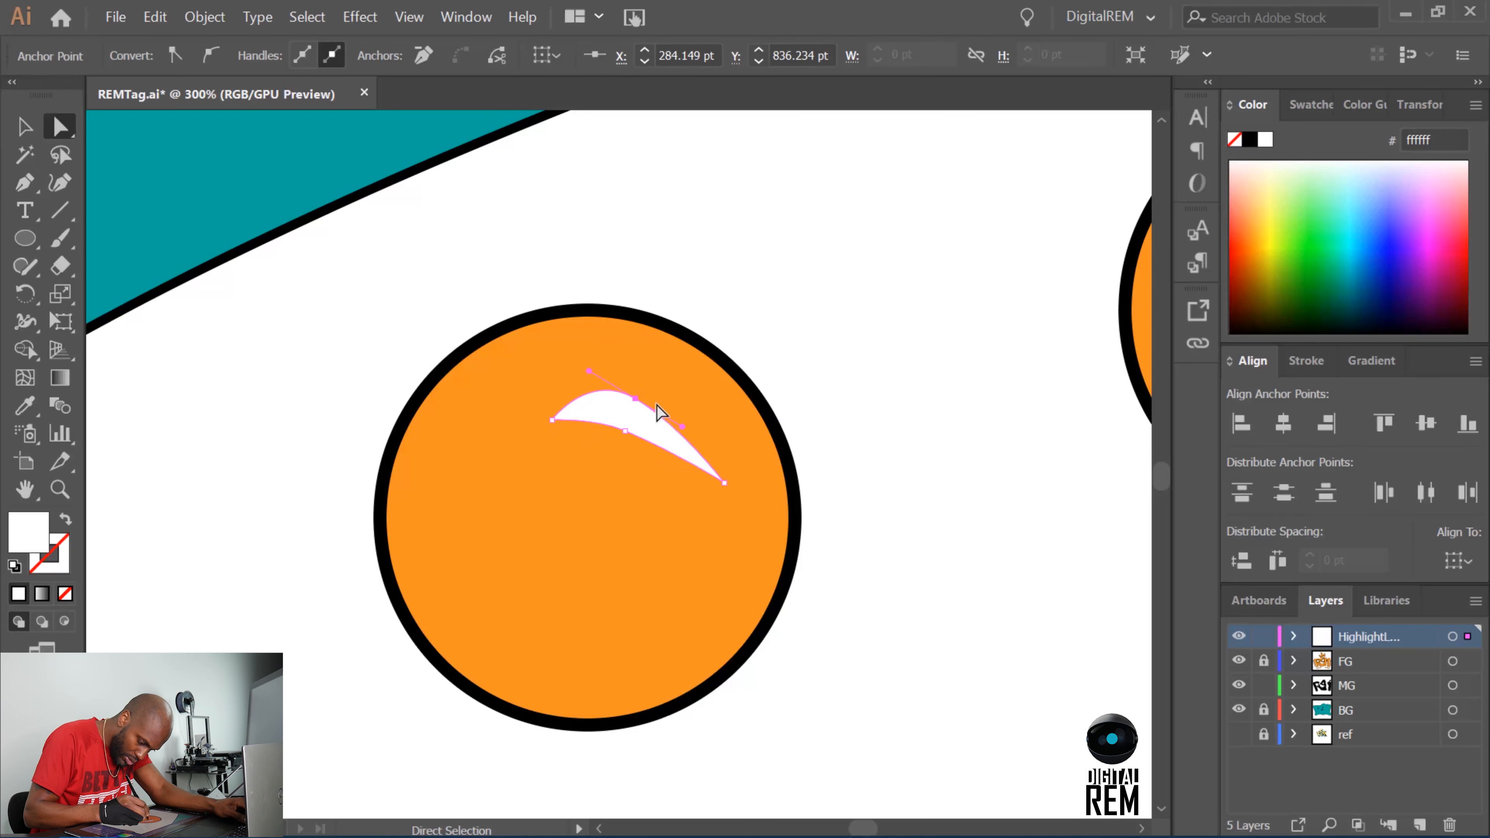
{"action": "left_click_drag", "start_coordinate": [635, 398], "coordinate": [658, 378]}
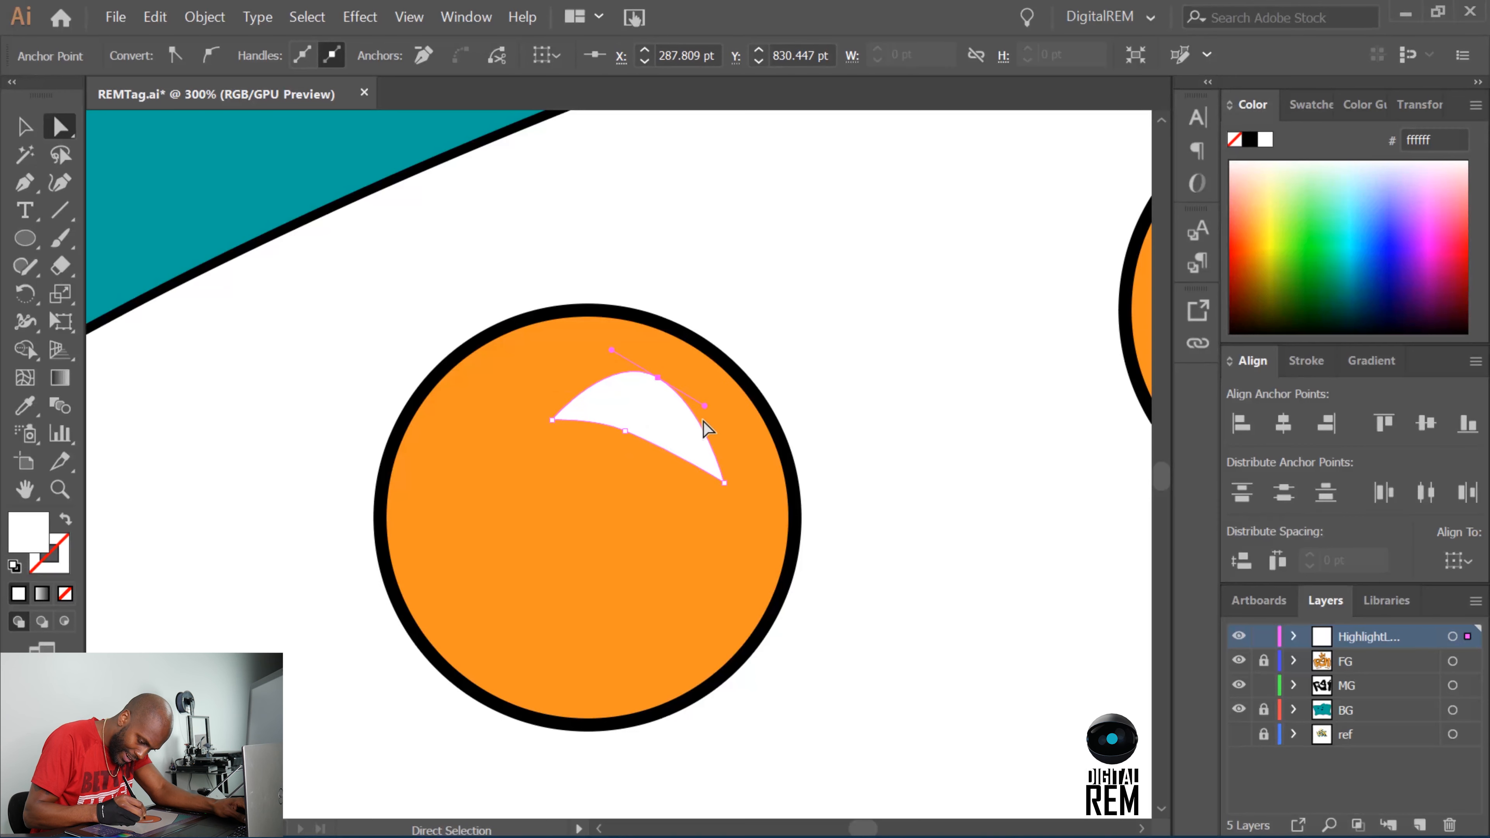
{"action": "left_click_drag", "start_coordinate": [716, 476], "coordinate": [727, 490]}
{"action": "left_click_drag", "start_coordinate": [640, 437], "coordinate": [706, 455]}
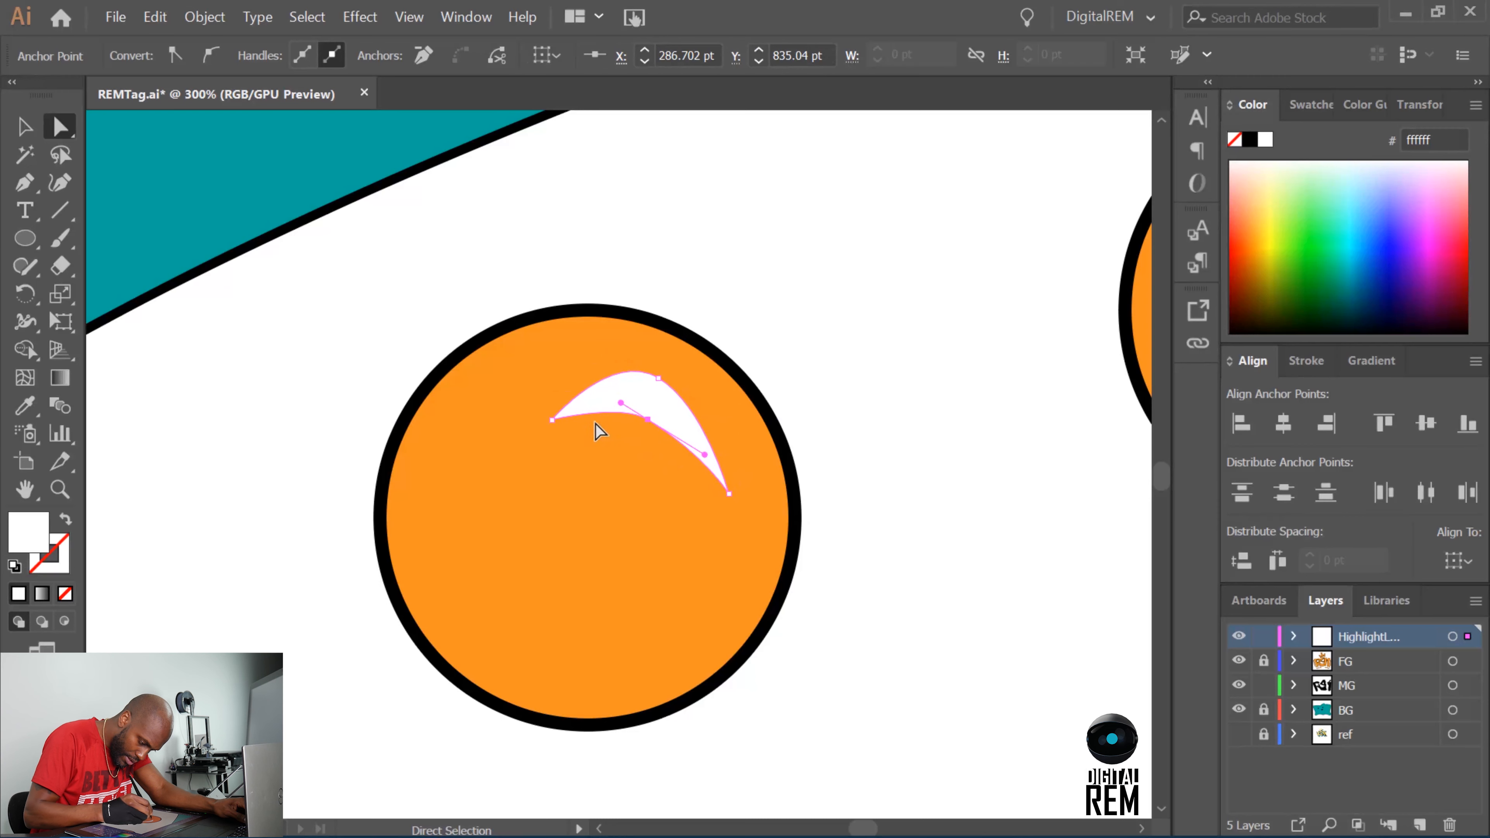
Reshape the leftmost circle's highlight by moving its left tip up and left and adjusting the inner and outer curves.
{"action": "left_click", "coordinate": [594, 425]}
{"action": "left_click_drag", "start_coordinate": [556, 420], "coordinate": [534, 410]}
{"action": "left_click_drag", "start_coordinate": [658, 379], "coordinate": [661, 423]}
{"action": "left_click_drag", "start_coordinate": [534, 411], "coordinate": [541, 369]}
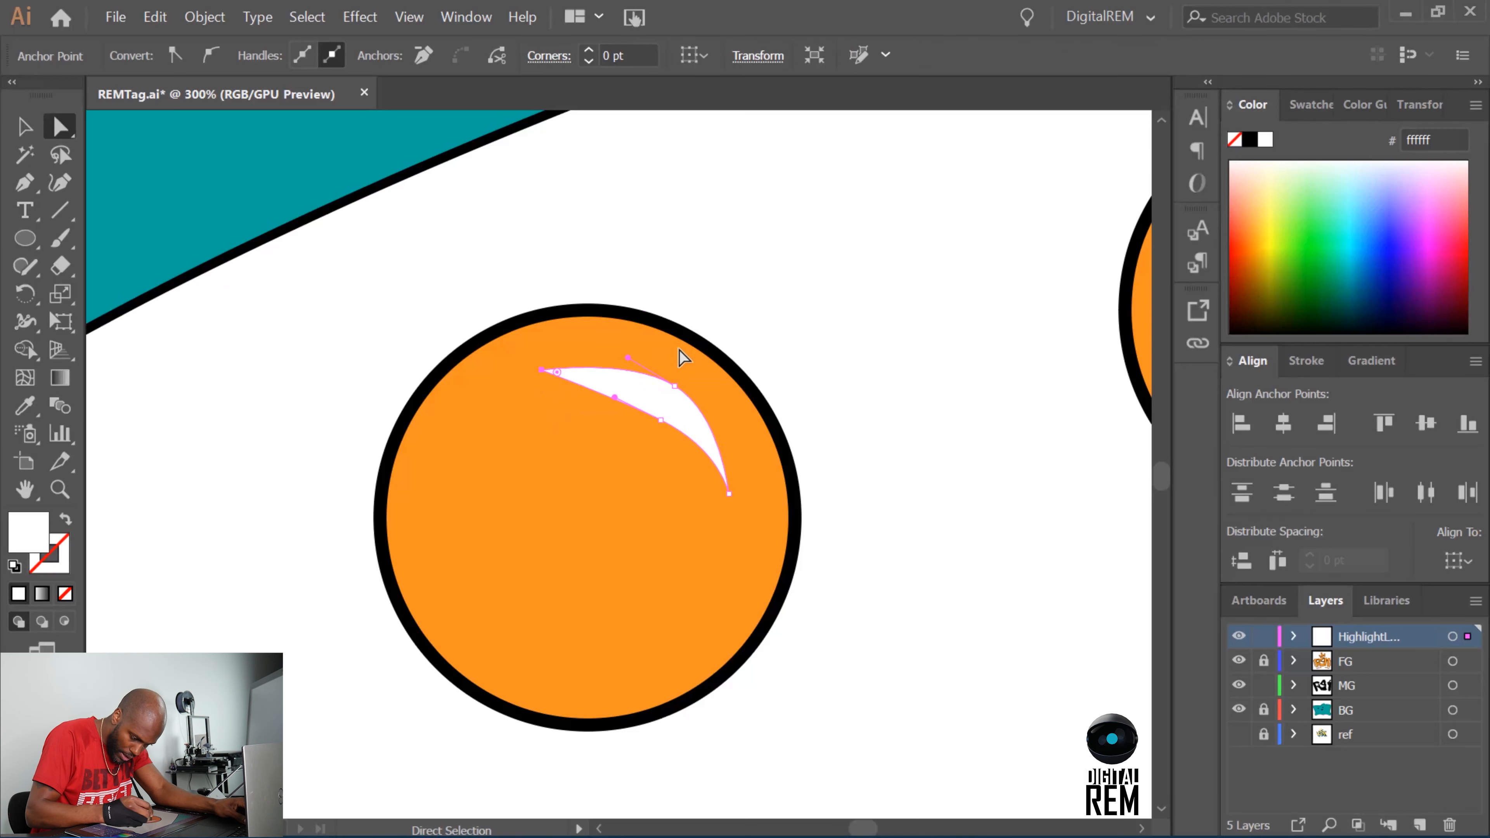
{"action": "left_click", "coordinate": [675, 386]}
{"action": "left_click_drag", "start_coordinate": [722, 415], "coordinate": [696, 455]}
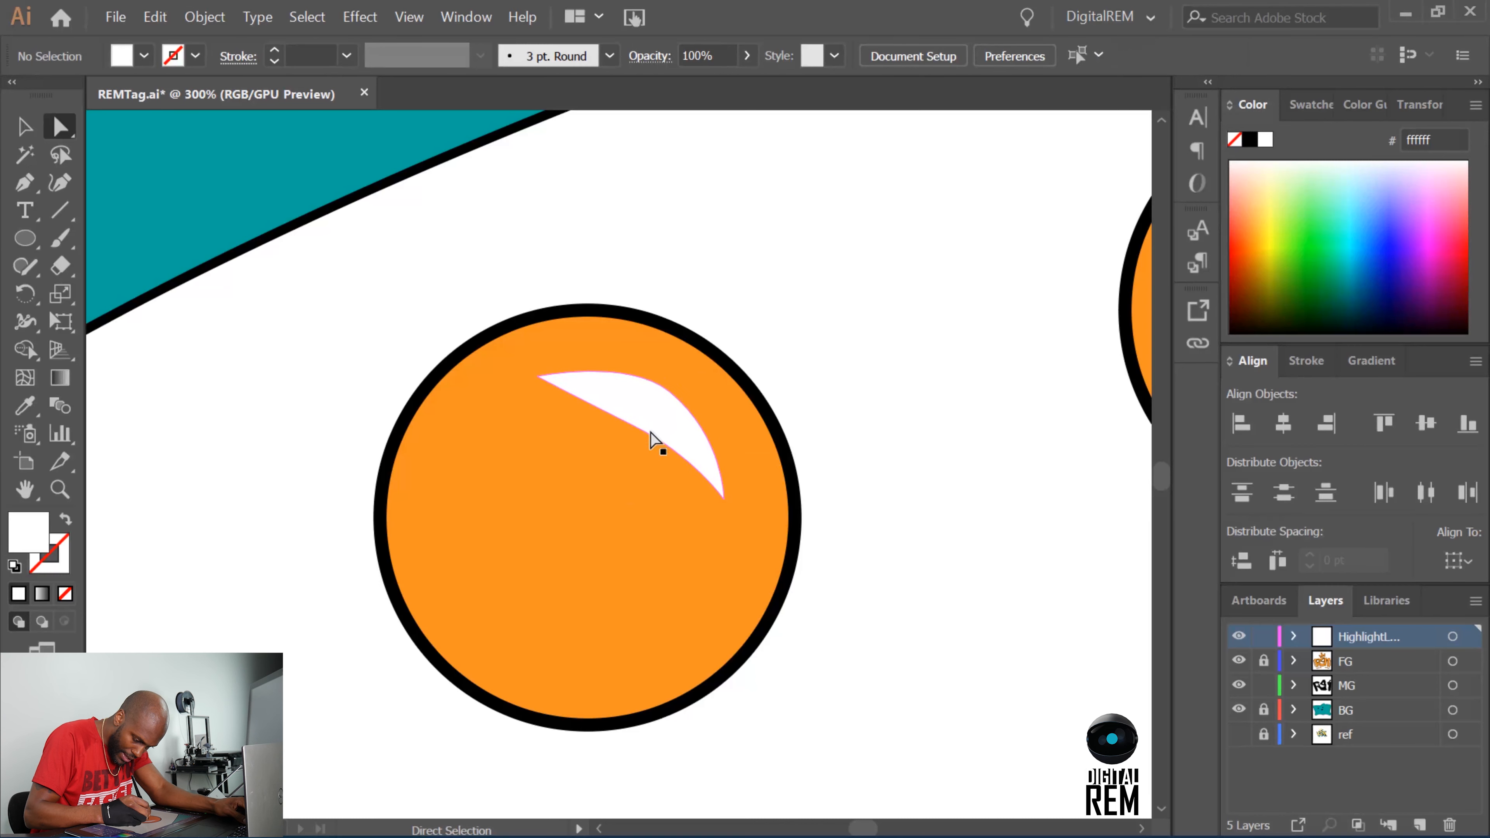
Smooth the highlight's inner edge into an even curve by repositioning its middle anchor and both handles.
{"action": "left_click", "coordinate": [634, 426]}
{"action": "left_click_drag", "start_coordinate": [692, 457], "coordinate": [693, 467]}
{"action": "left_click_drag", "start_coordinate": [633, 426], "coordinate": [646, 423]}
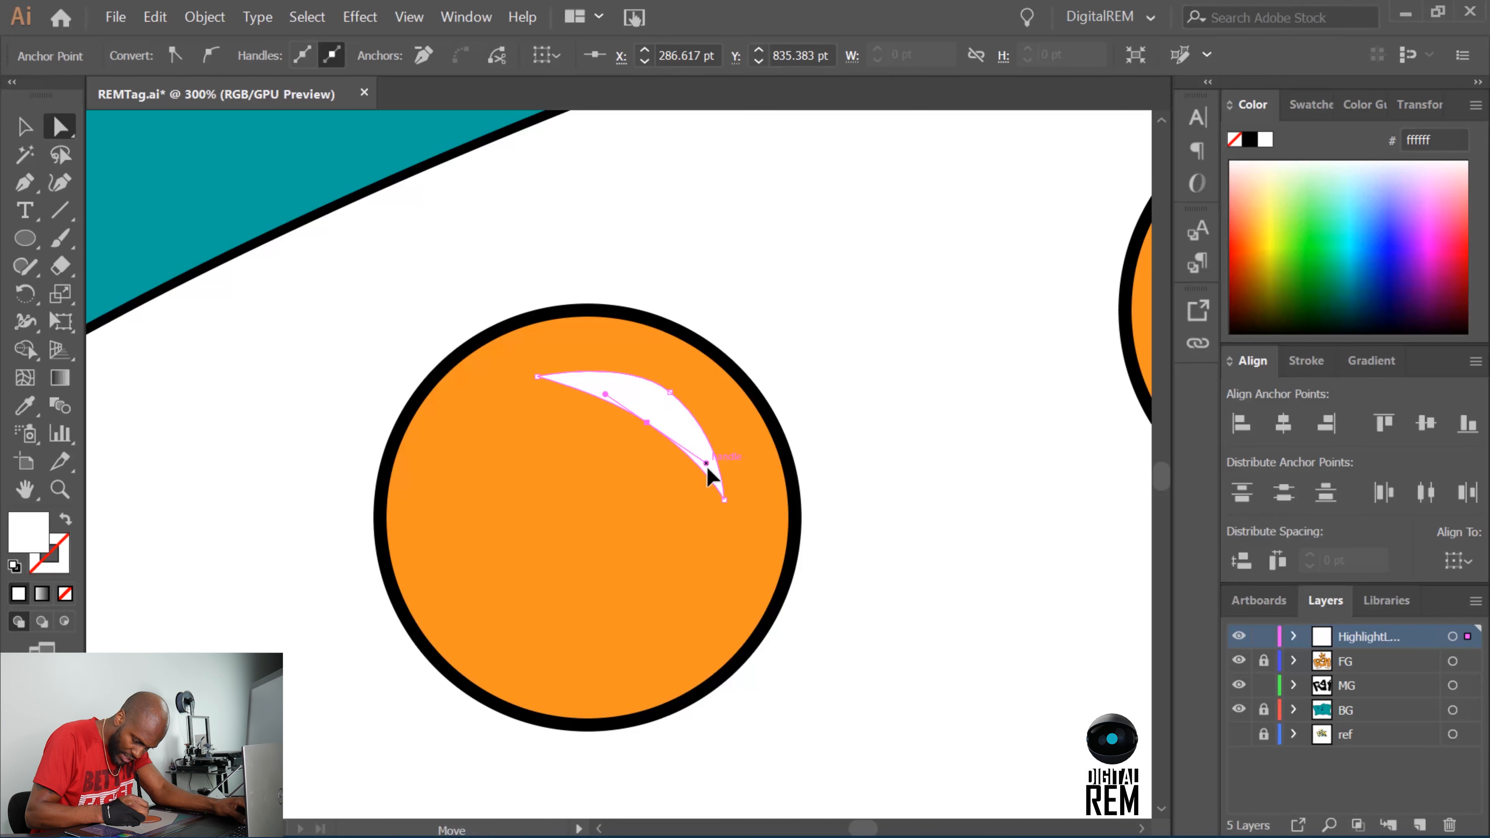
{"action": "left_click_drag", "start_coordinate": [705, 463], "coordinate": [707, 468]}
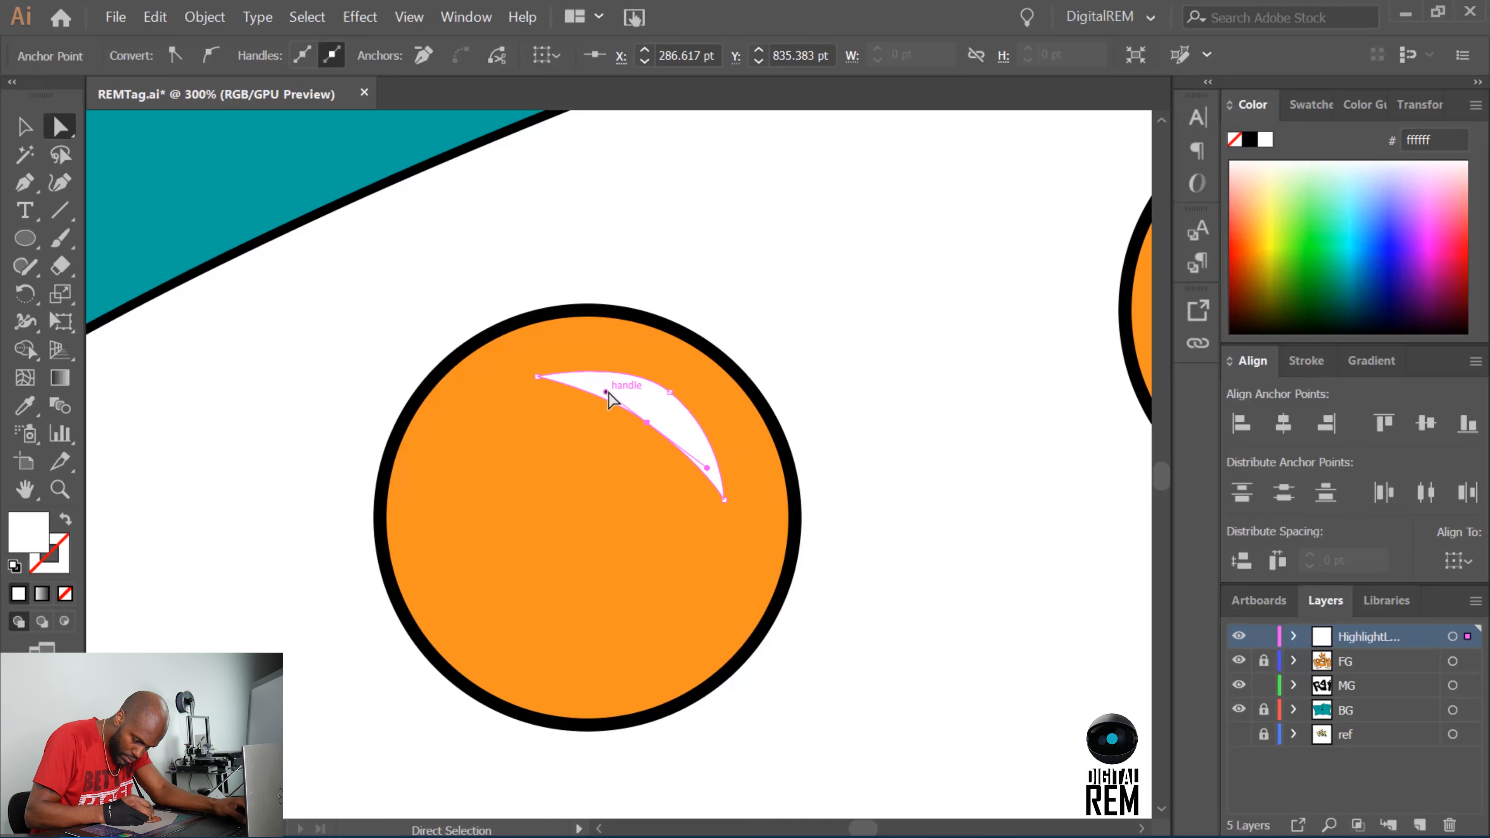
{"action": "left_click_drag", "start_coordinate": [608, 392], "coordinate": [599, 386]}
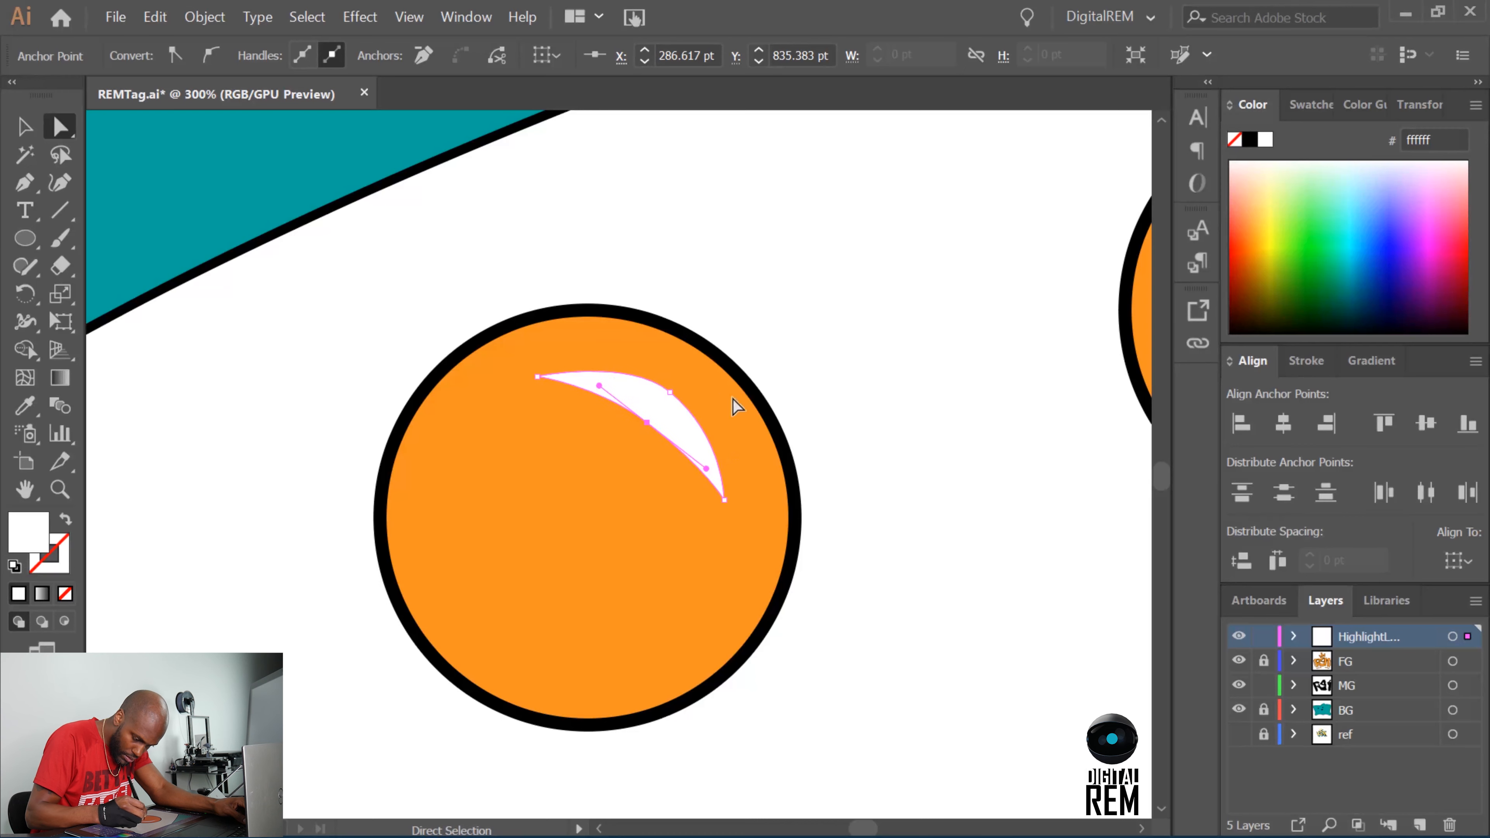
{"action": "left_click", "coordinate": [878, 441]}
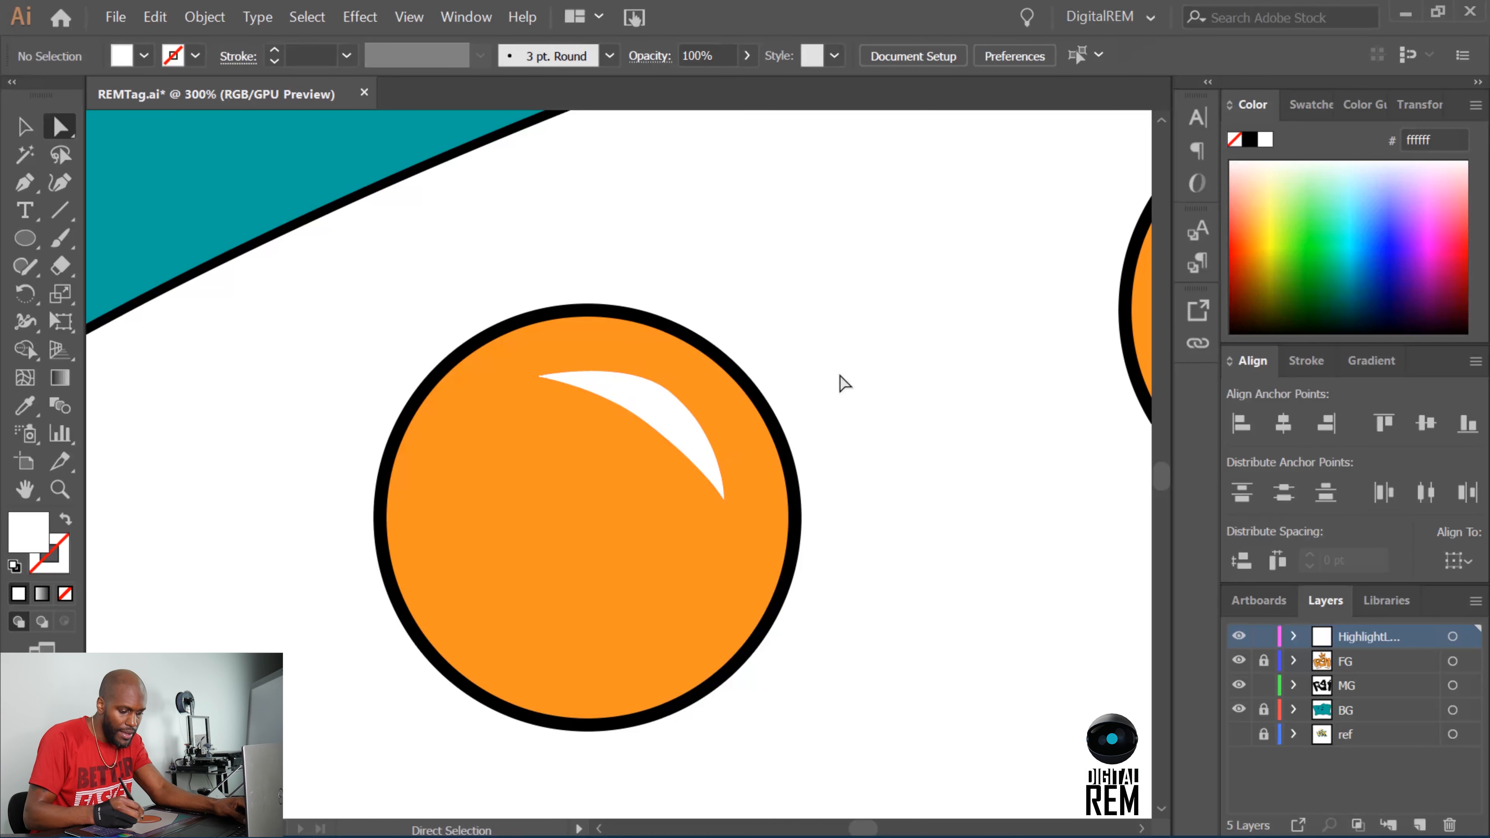
Refine the highlight's outer curve and move the whole shape up and right, closer to the circle's outline.
{"action": "left_click", "coordinate": [653, 416]}
{"action": "left_click", "coordinate": [669, 389]}
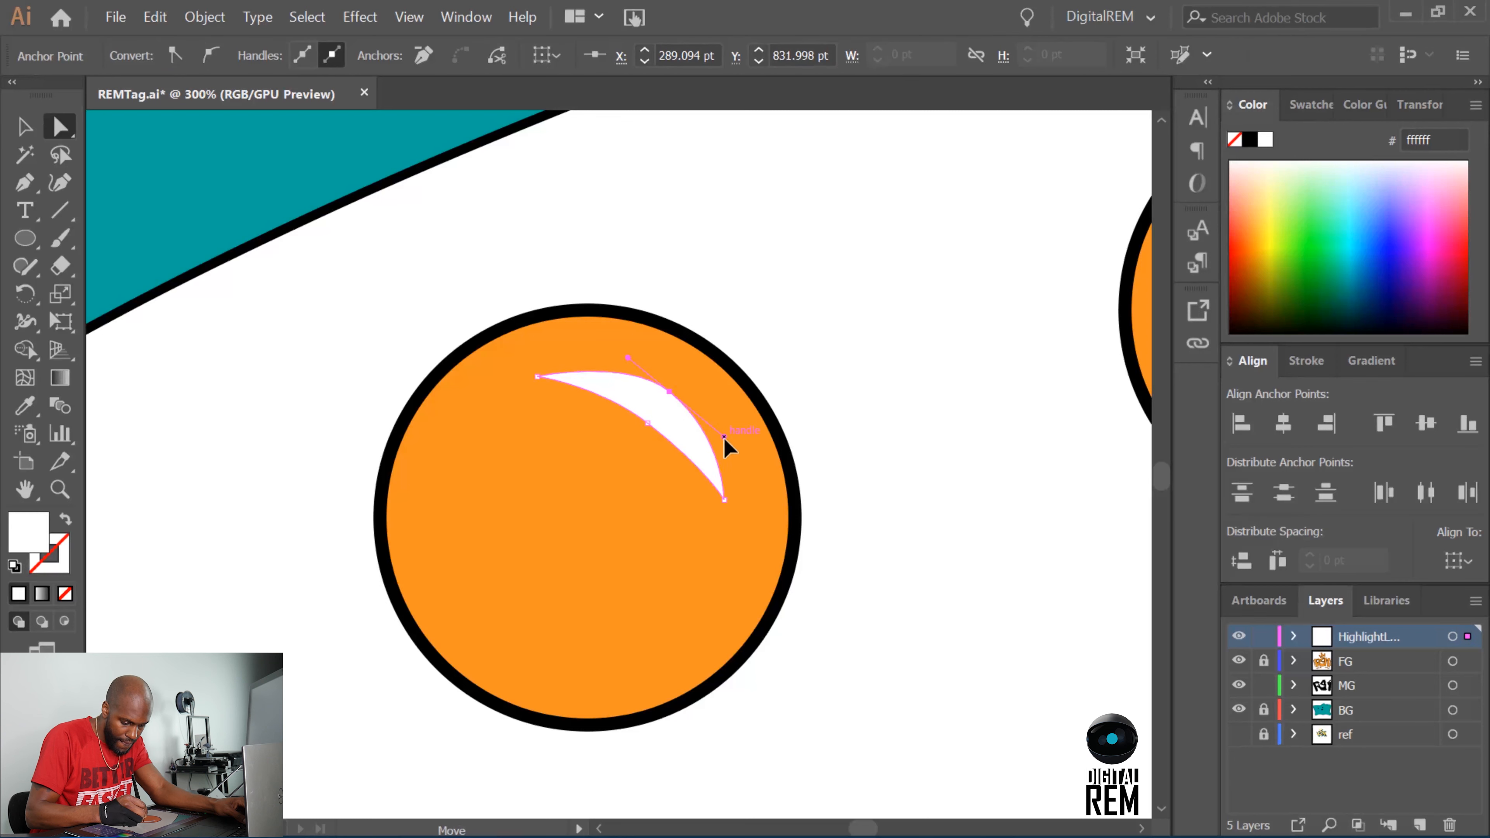
{"action": "left_click_drag", "start_coordinate": [739, 448], "coordinate": [718, 429]}
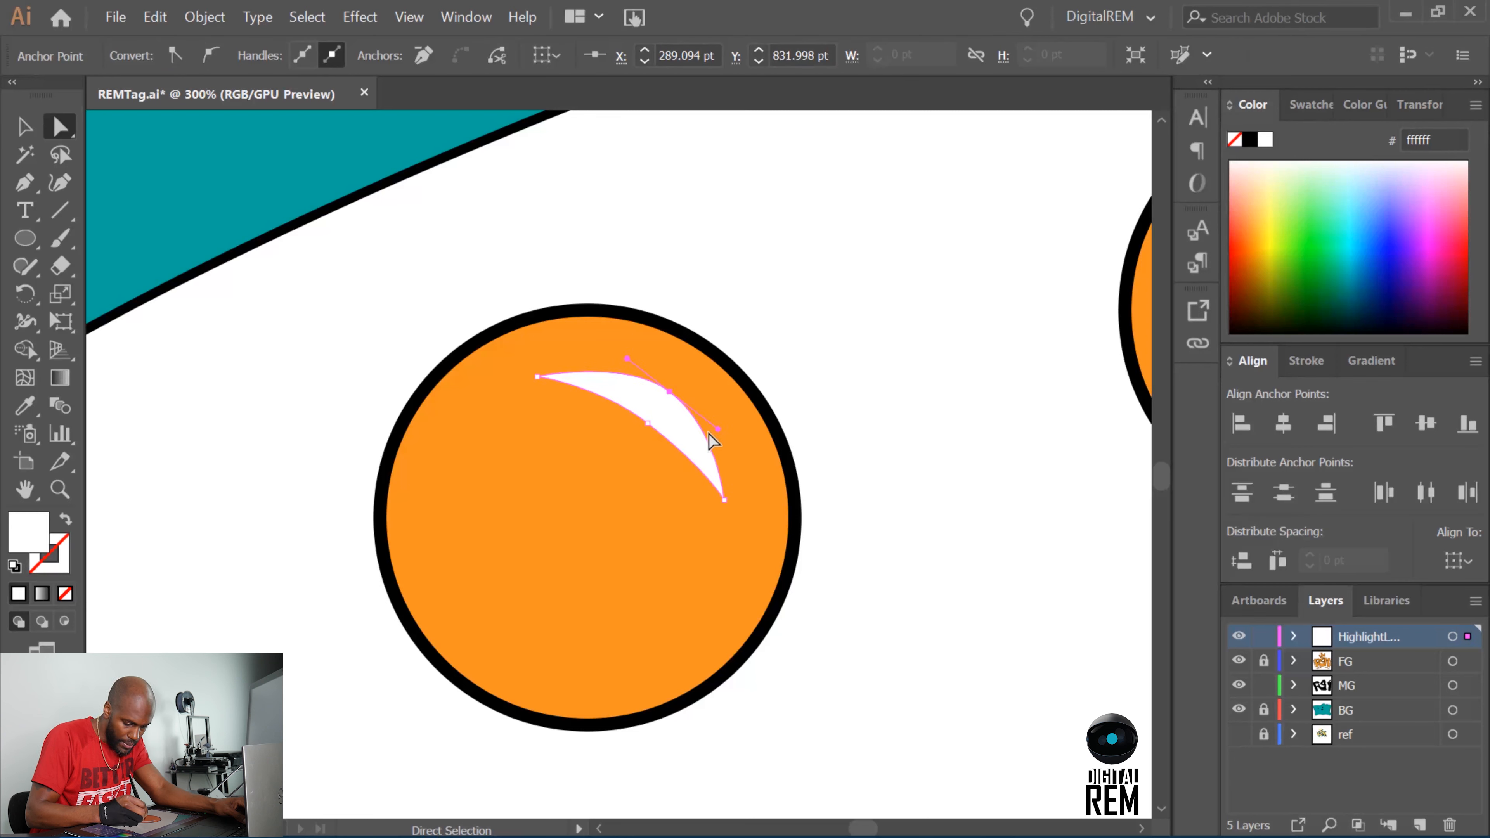
{"action": "left_click", "coordinate": [821, 374]}
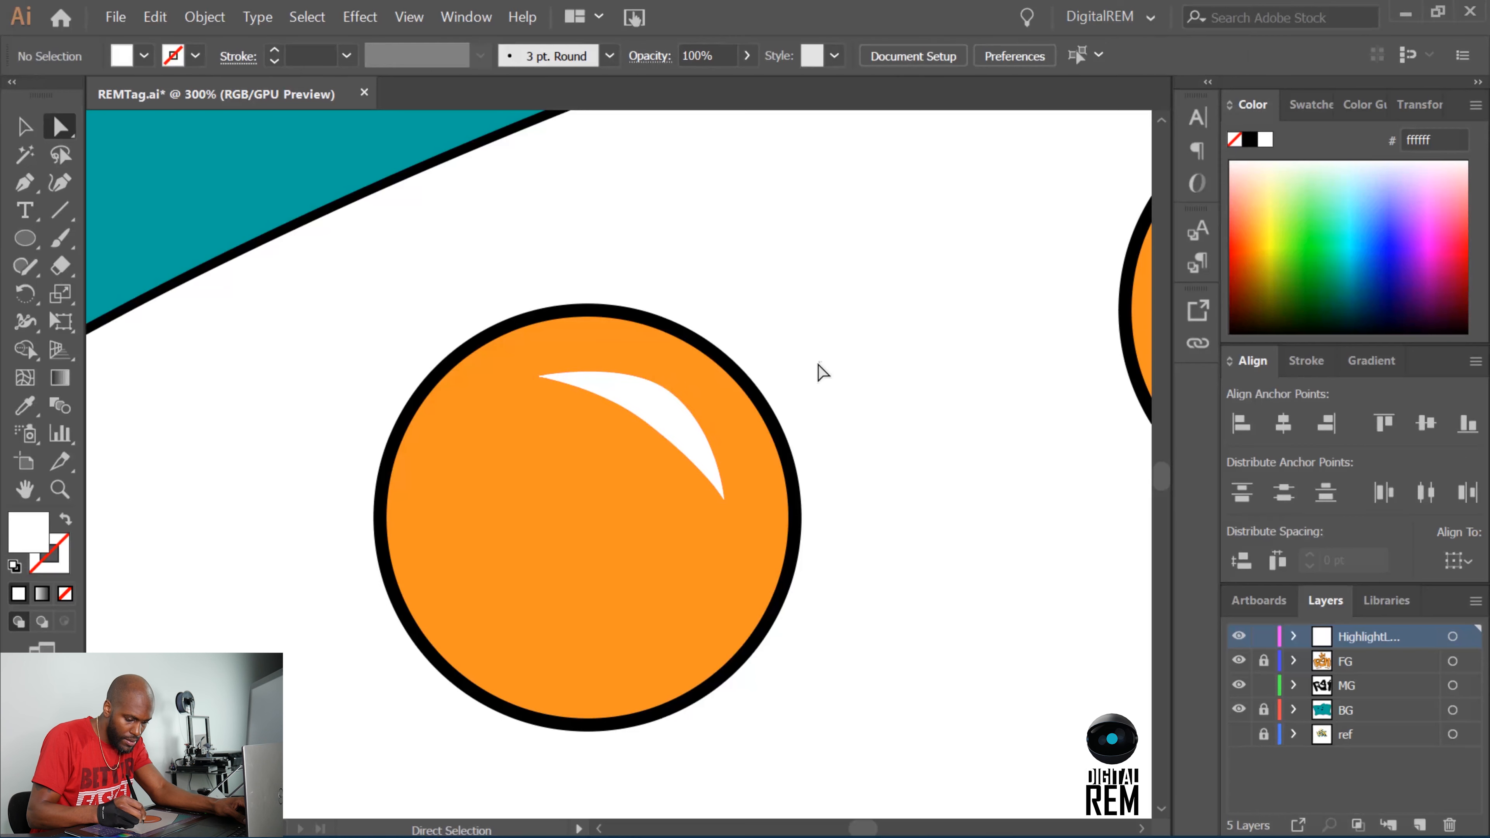
{"action": "left_click", "coordinate": [582, 388]}
{"action": "left_click_drag", "start_coordinate": [536, 378], "coordinate": [544, 378]}
{"action": "mouse_move", "coordinate": [663, 404]}
{"action": "left_mouse_down"}
{"action": "mouse_move", "coordinate": [671, 390]}
{"action": "mouse_move", "coordinate": [691, 405]}
{"action": "left_mouse_up"}
{"action": "left_click", "coordinate": [798, 349]}
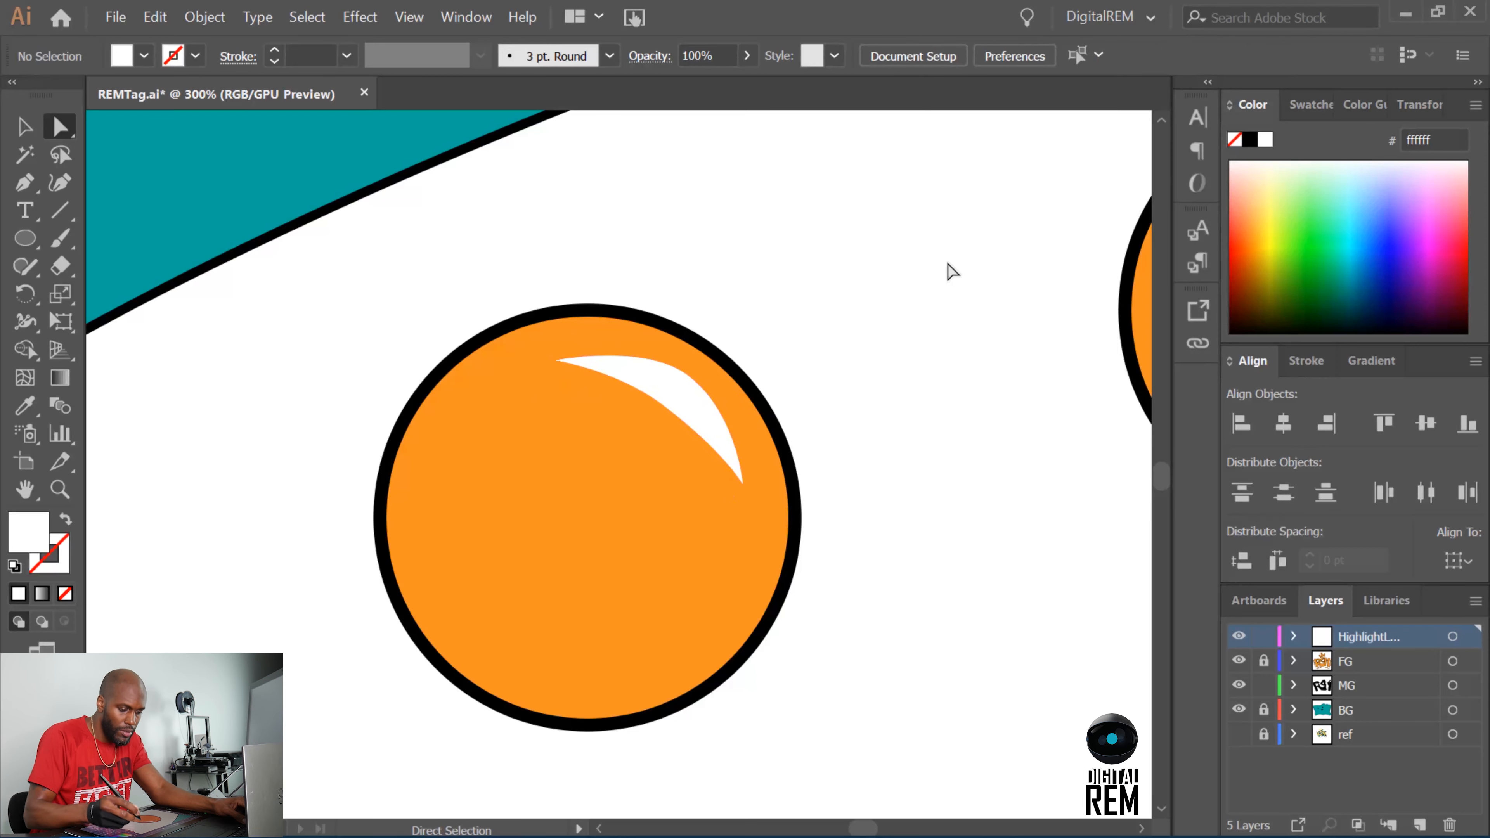
Place copies of the highlight inside the upper right of the second and third circles below the lettering.
{"action": "key", "text": "ctrl+minus"}
{"action": "key", "text": "ctrl+minus"}
{"action": "key", "text": "ctrl+minus"}
{"action": "key", "text": "ctrl+minus"}
{"action": "key", "text": "ctrl+minus"}
{"action": "key", "text": "ctrl+minus"}
{"action": "key", "text": "ctrl+minus"}
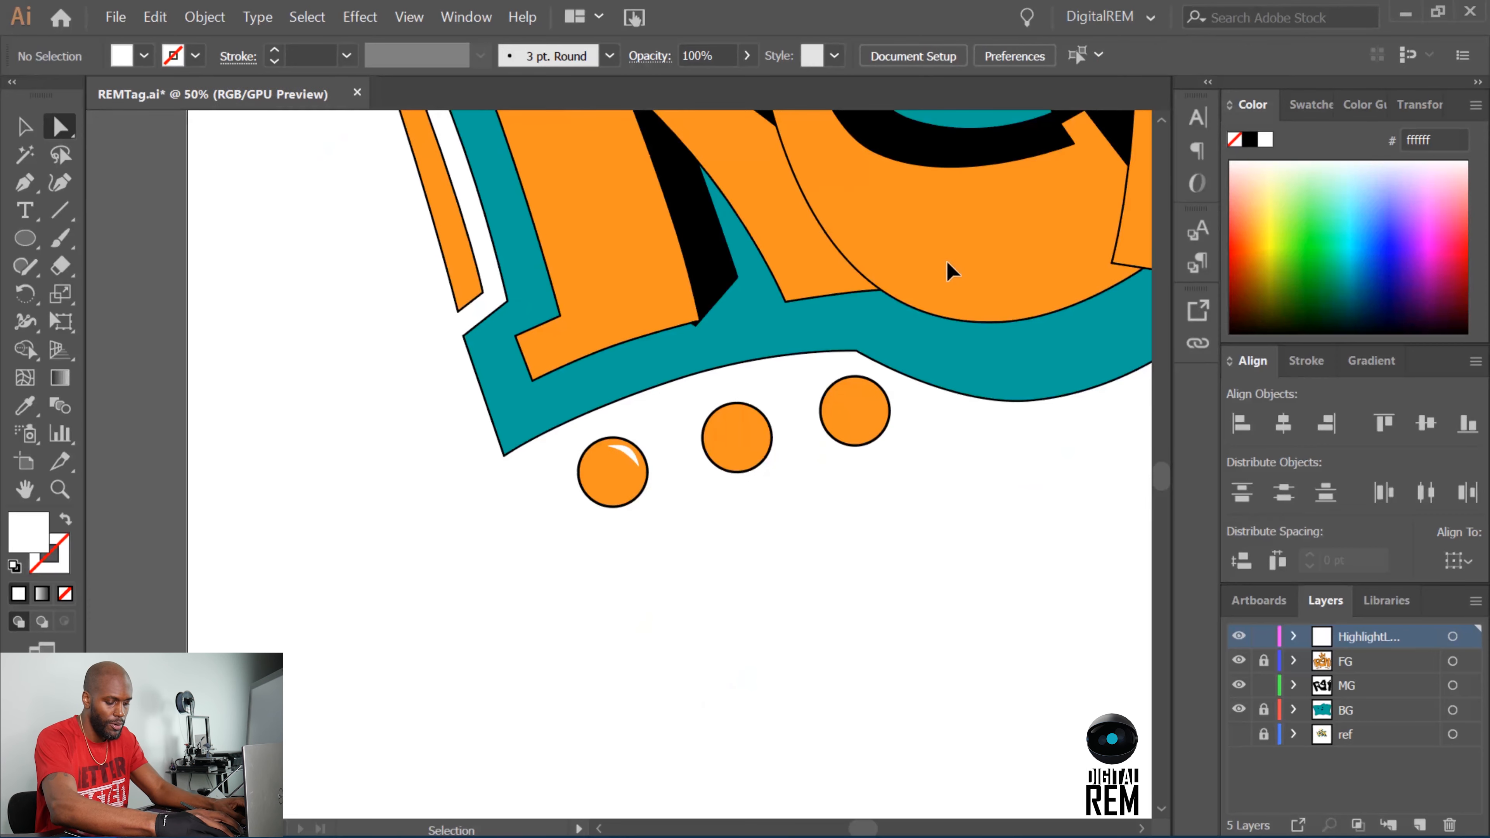
{"action": "key", "text": "ctrl+plus"}
{"action": "key", "text": "ctrl+plus"}
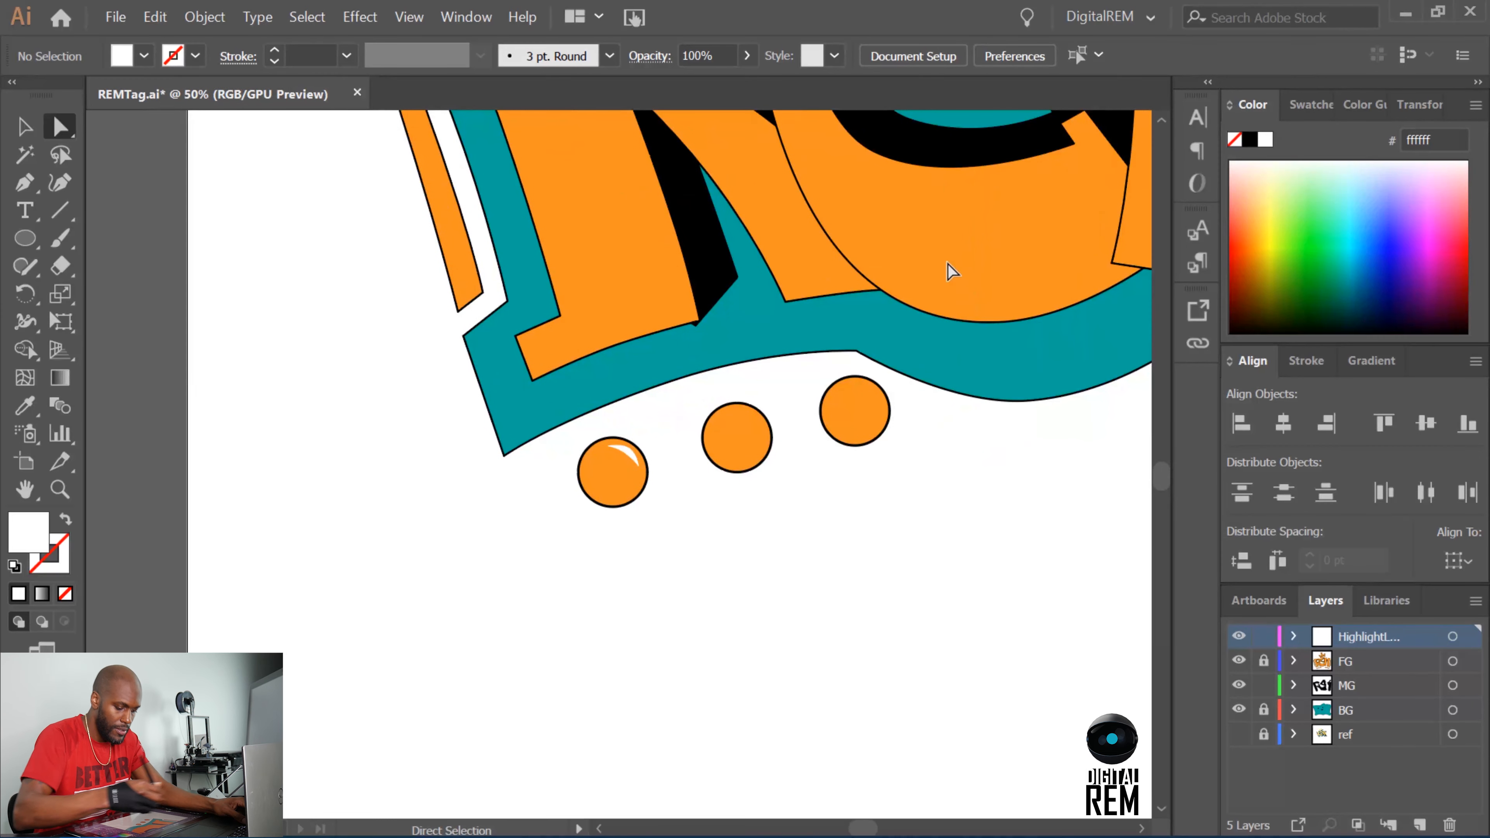
{"action": "key", "text": "ctrl+plus"}
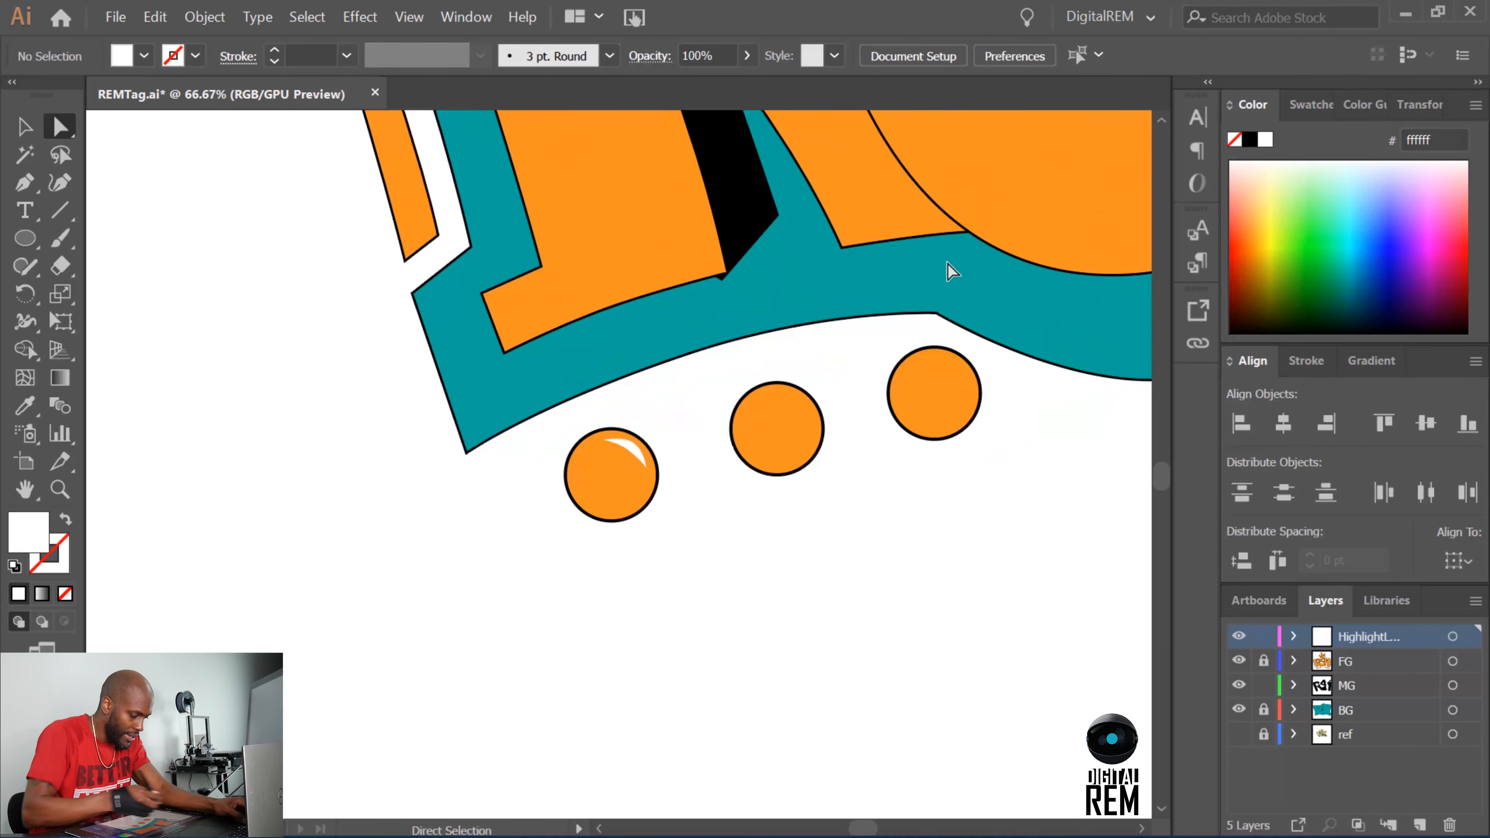
{"action": "left_click", "coordinate": [25, 127]}
{"action": "left_click", "coordinate": [639, 457]}
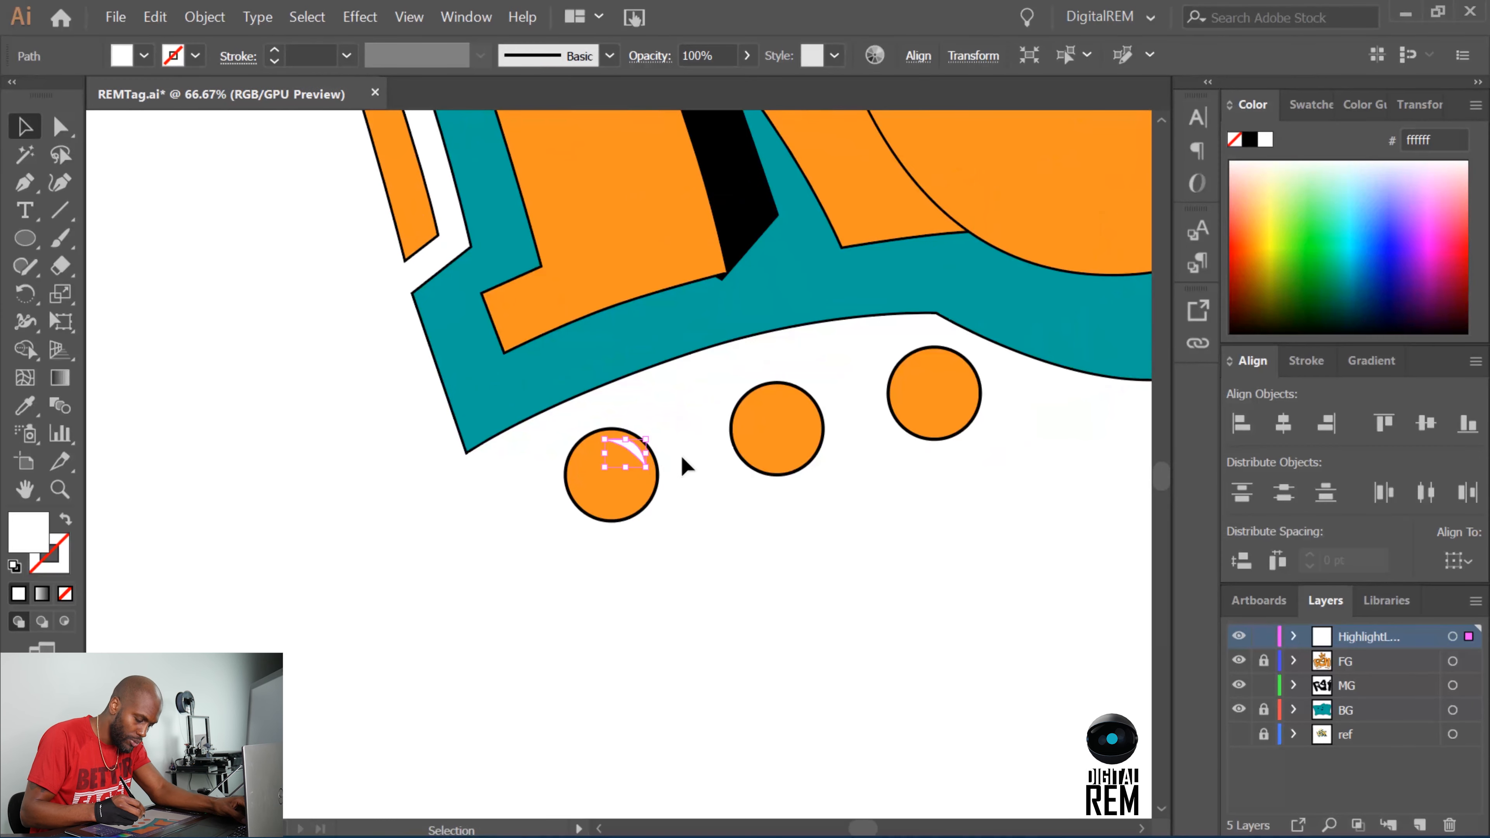
{"action": "key", "text": "ctrl+c"}
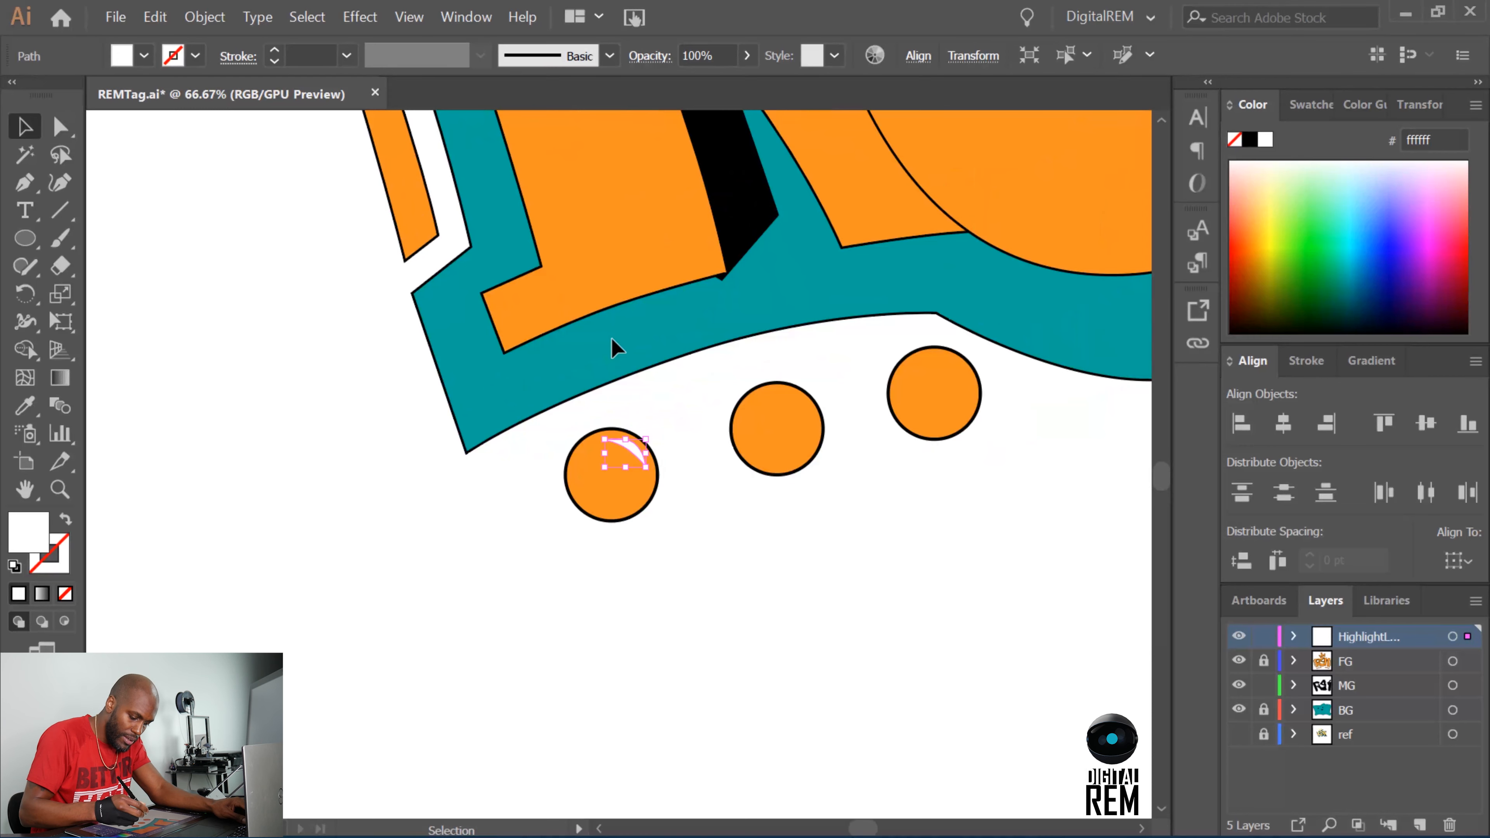
{"action": "left_click_drag", "start_coordinate": [644, 446], "coordinate": [799, 406]}
{"action": "key", "text": "ctrl+c"}
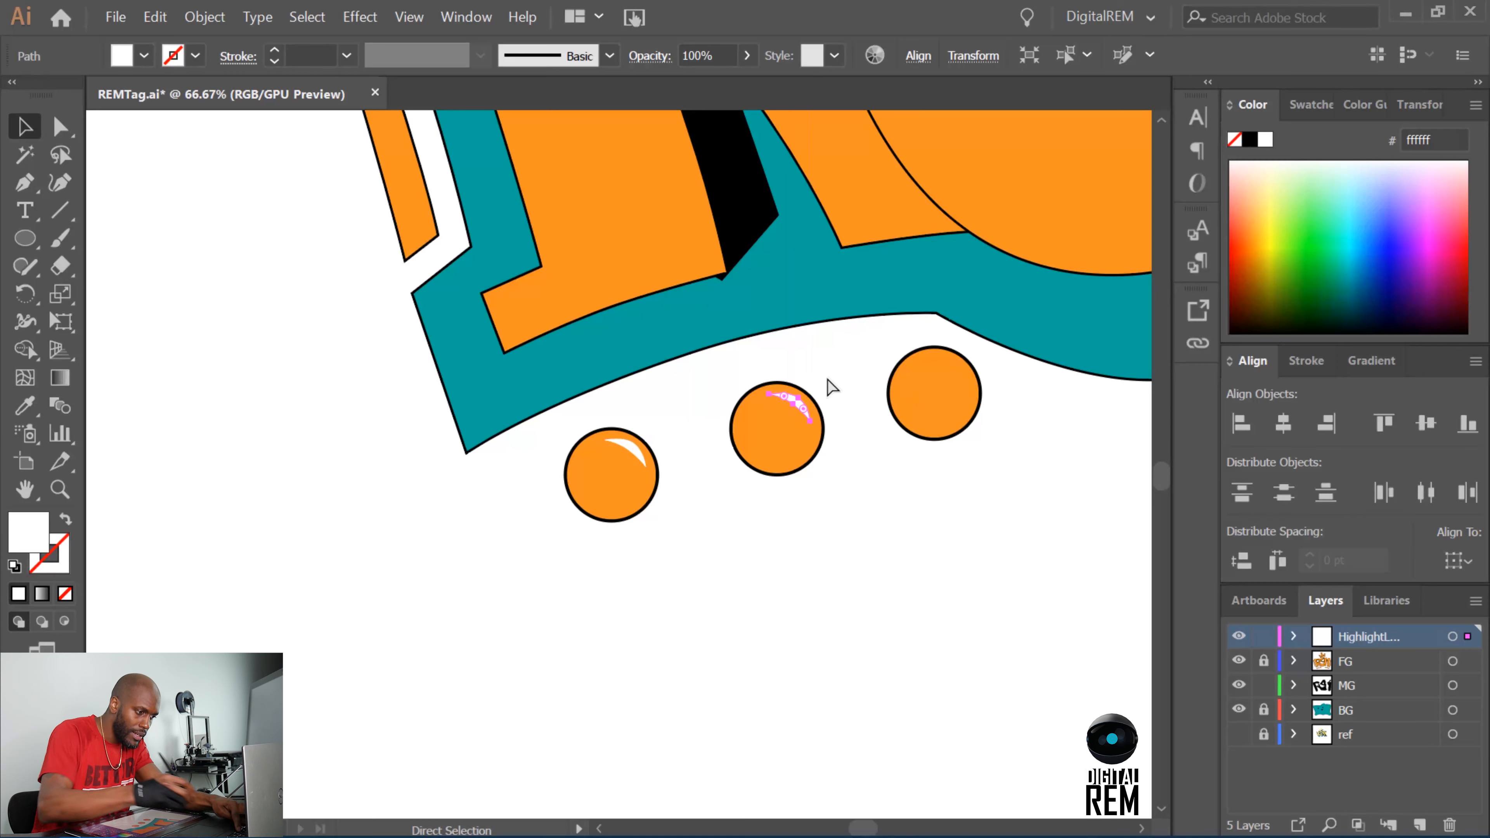
{"action": "key", "text": "ctrl+shift+v"}
{"action": "left_click_drag", "start_coordinate": [812, 406], "coordinate": [949, 379]}
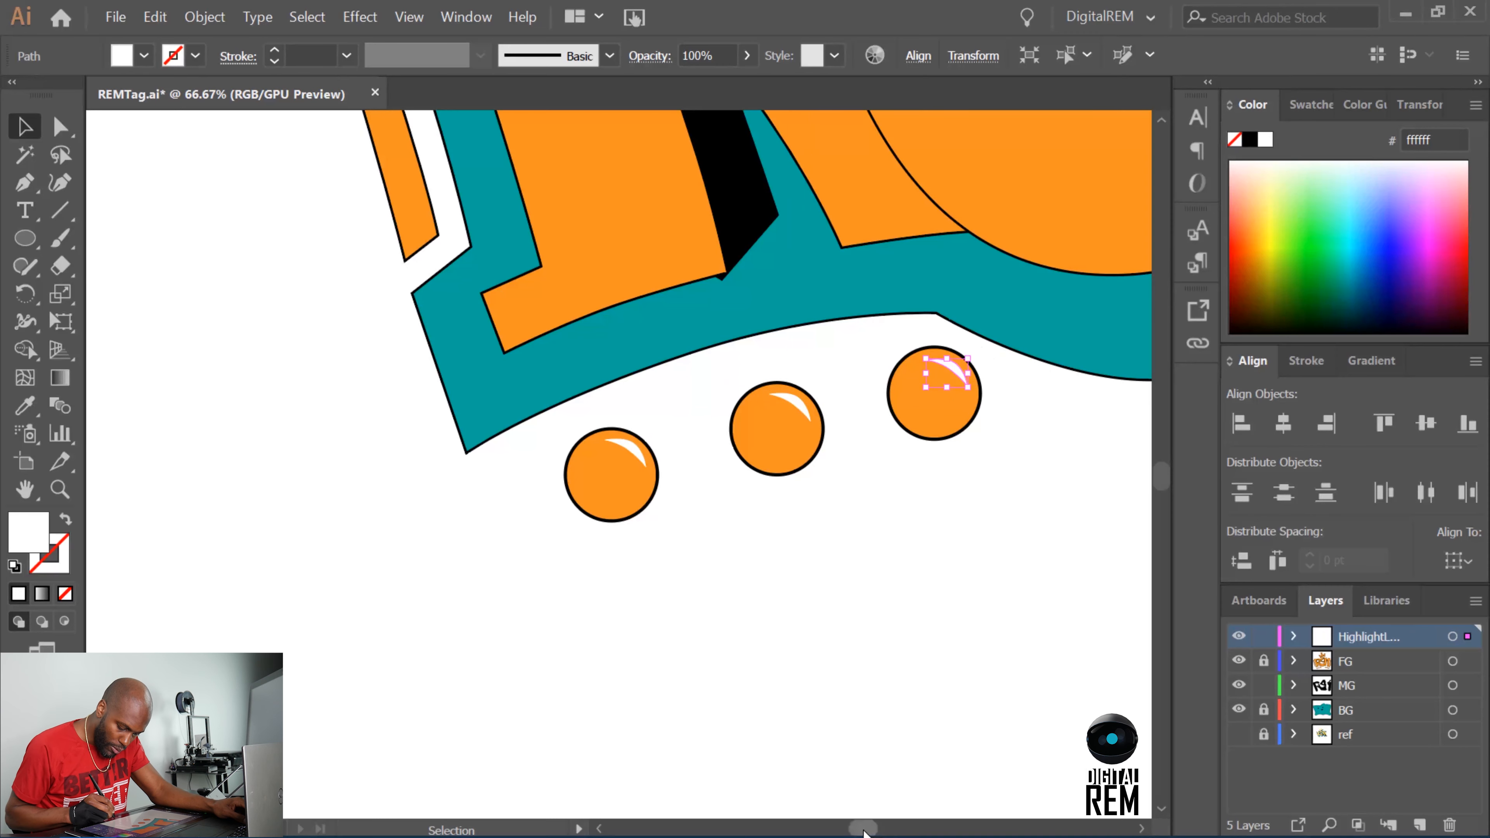
Place copies of the highlight on the fourth and fifth circles, below the letter M.
{"action": "scroll", "coordinate": [898, 809], "scroll_direction": "right", "scroll_amount": 10}
{"action": "key", "text": "ctrl"}
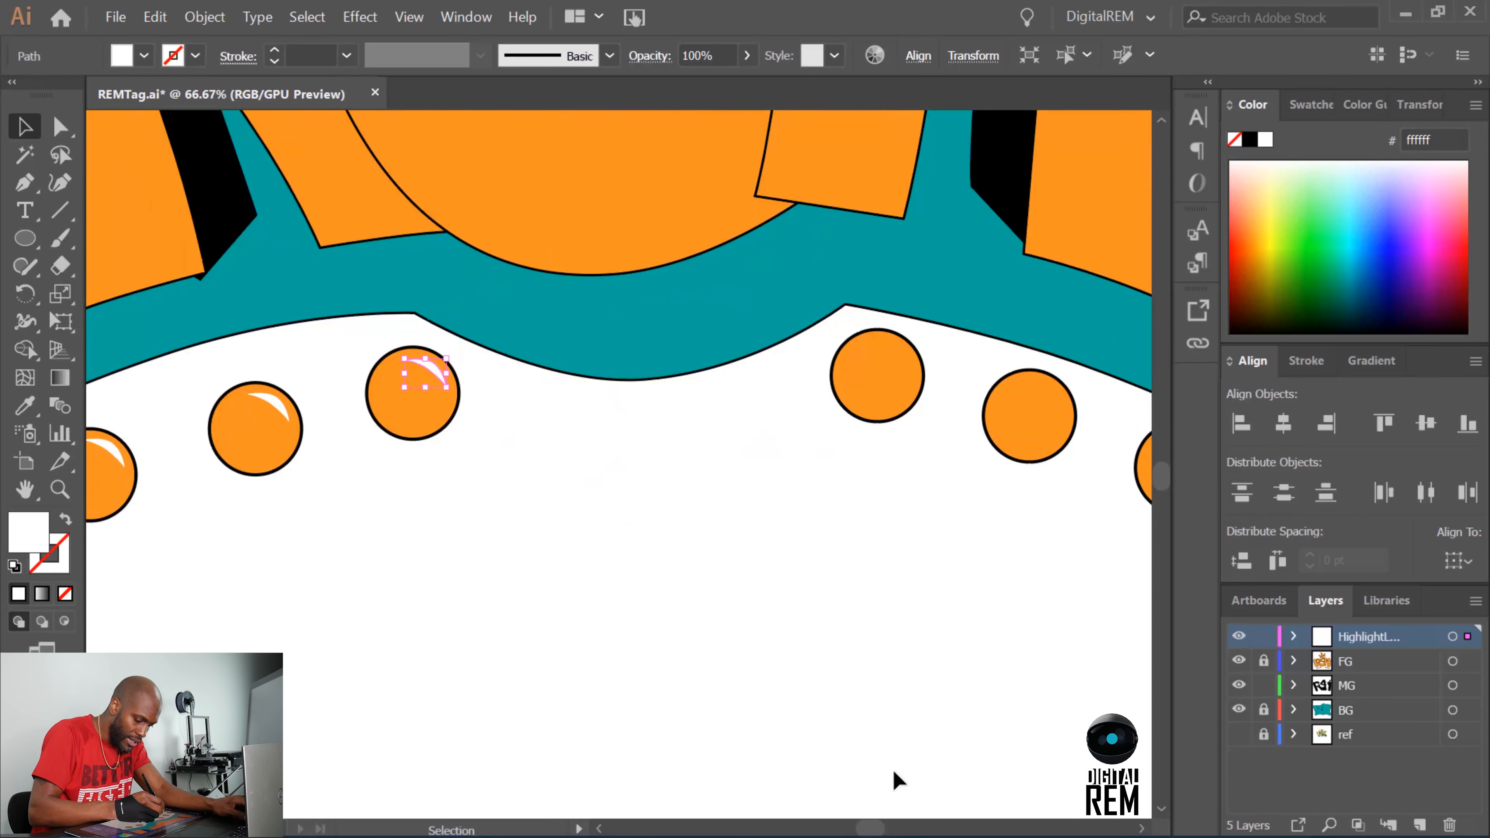
{"action": "left_click_drag", "start_coordinate": [431, 368], "coordinate": [893, 351]}
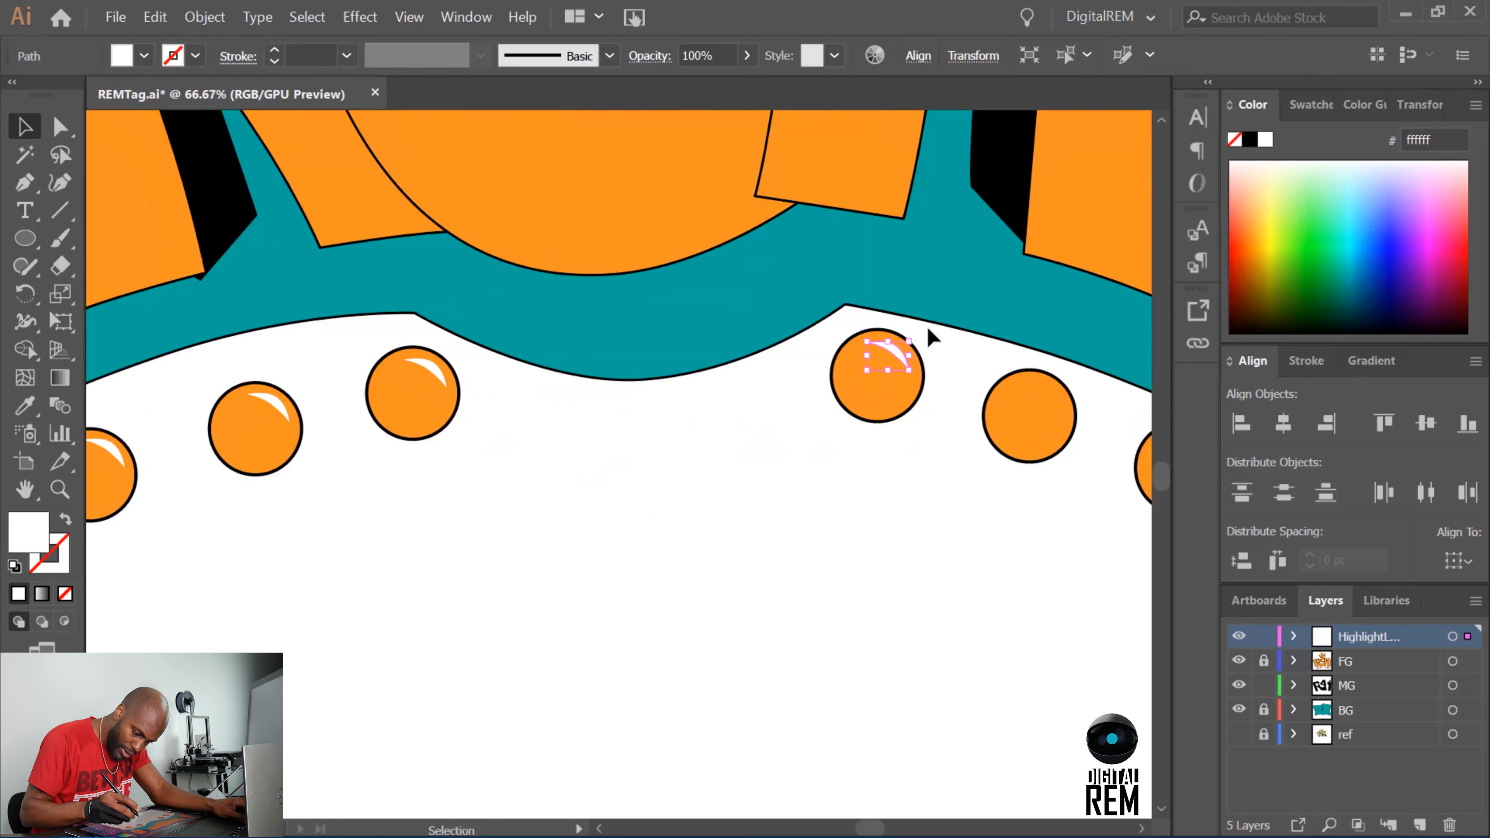
{"action": "key", "text": "Right"}
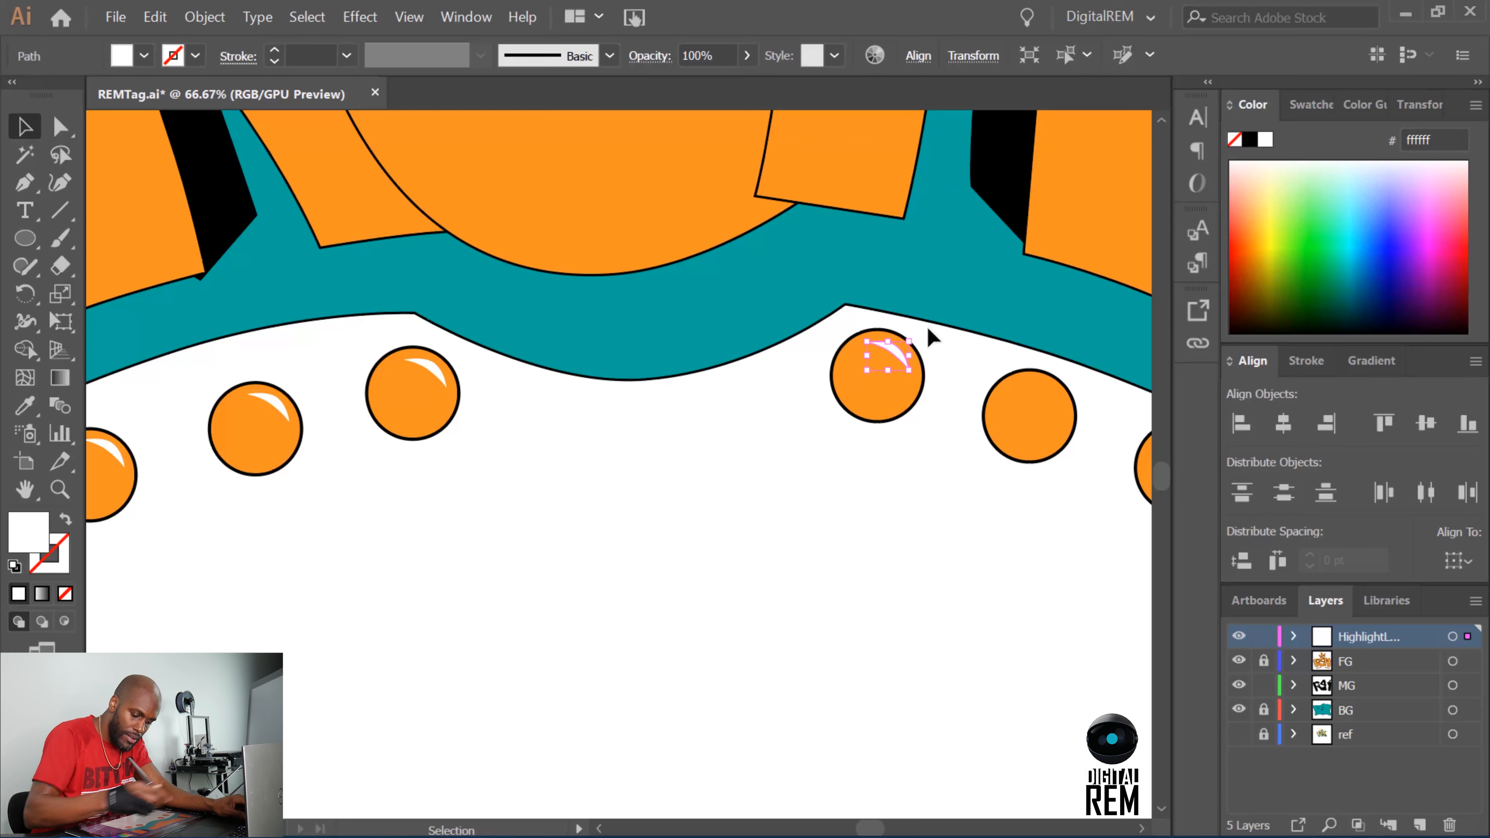
{"action": "left_click_drag", "start_coordinate": [899, 353], "coordinate": [1067, 413]}
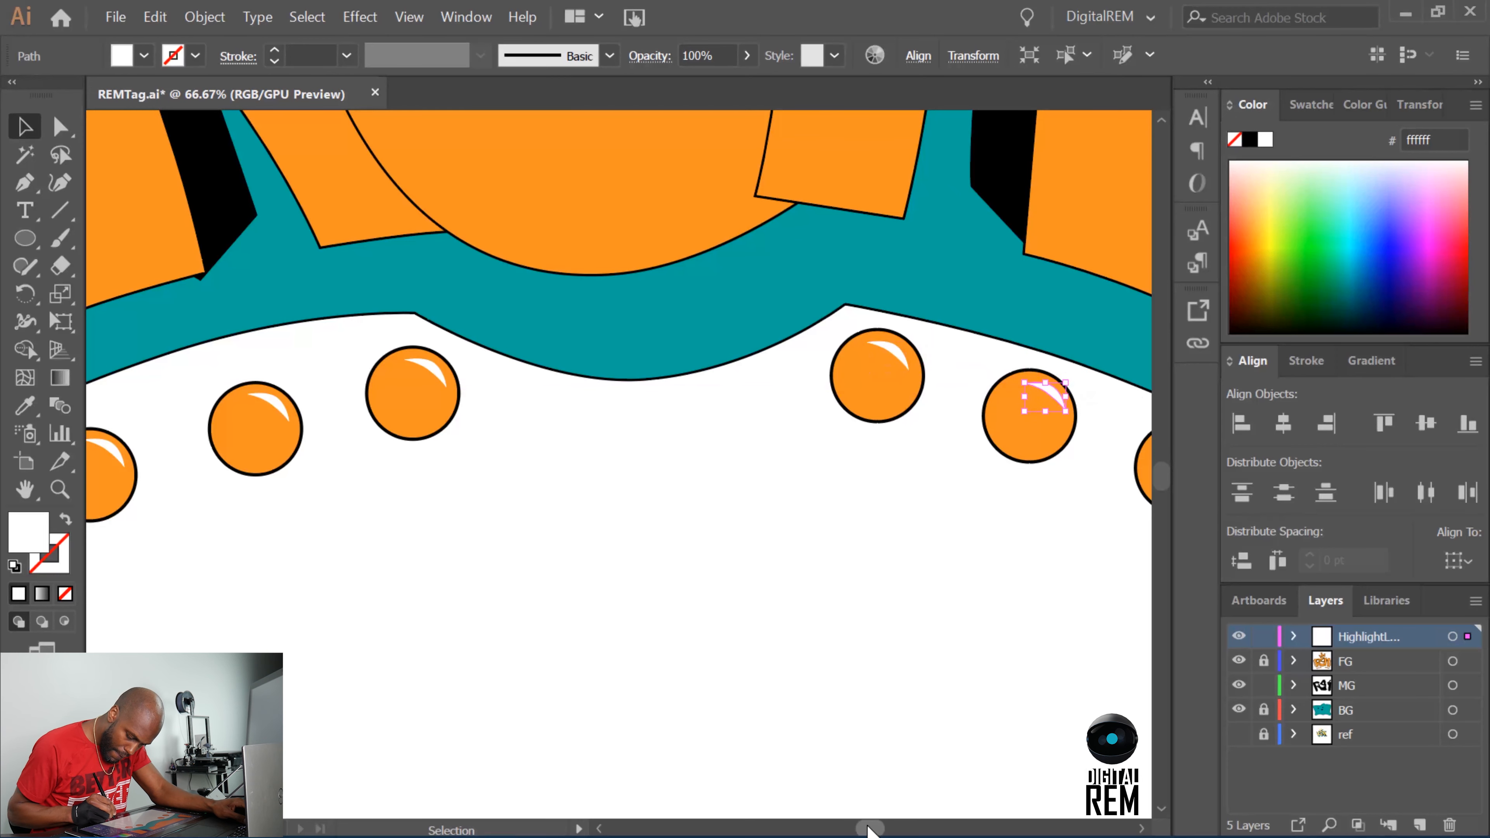
Place a copy of the highlight on the rightmost circle below the lettering and deselect it.
{"action": "scroll", "coordinate": [903, 734], "scroll_direction": "right", "scroll_amount": 10}
{"action": "key", "text": "a"}
{"action": "key", "text": "ctrl+c"}
{"action": "key", "text": "ctrl+shift+v"}
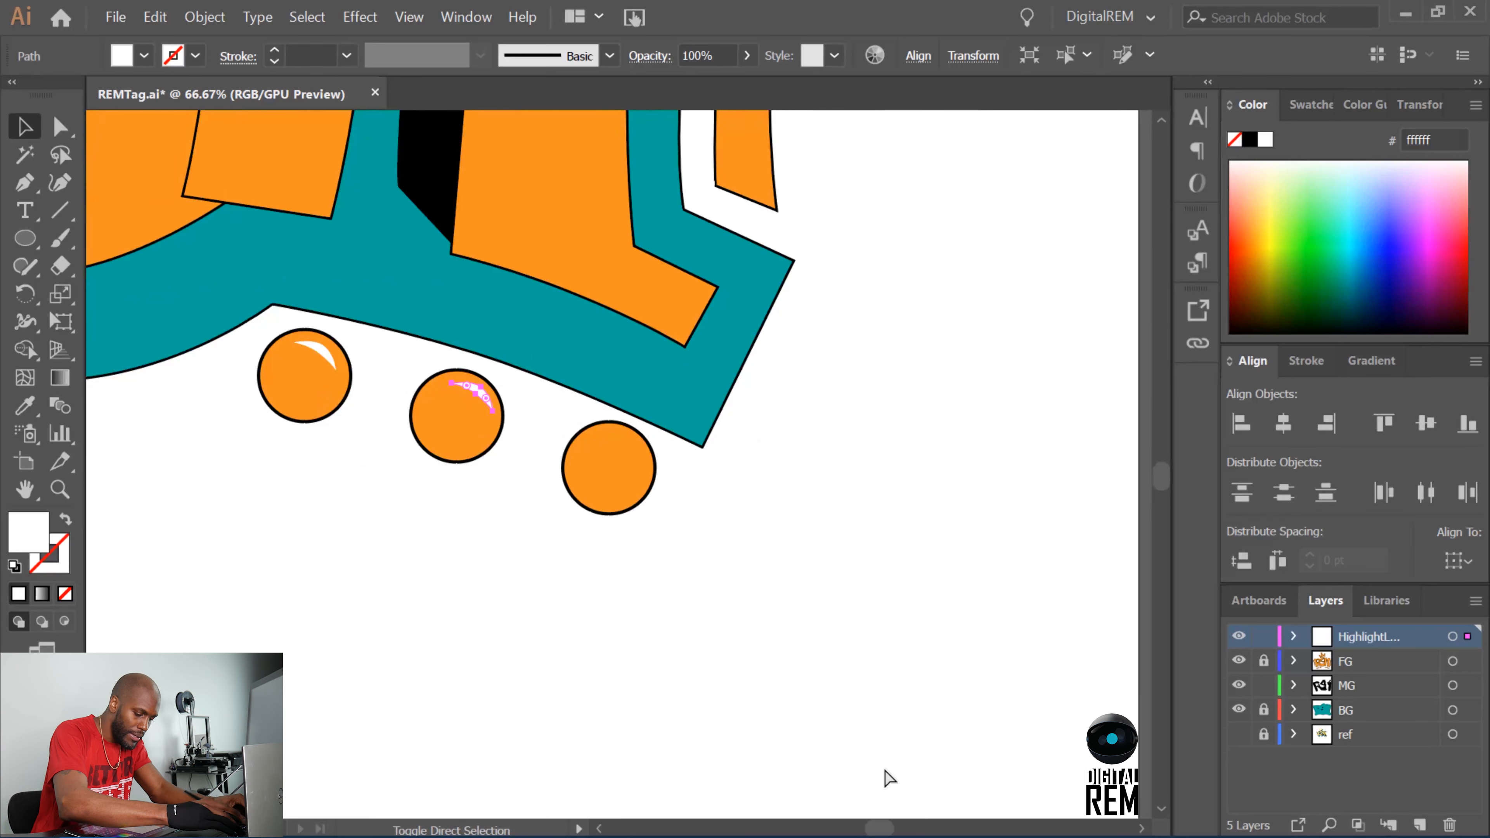
{"action": "left_click_drag", "start_coordinate": [481, 395], "coordinate": [631, 452]}
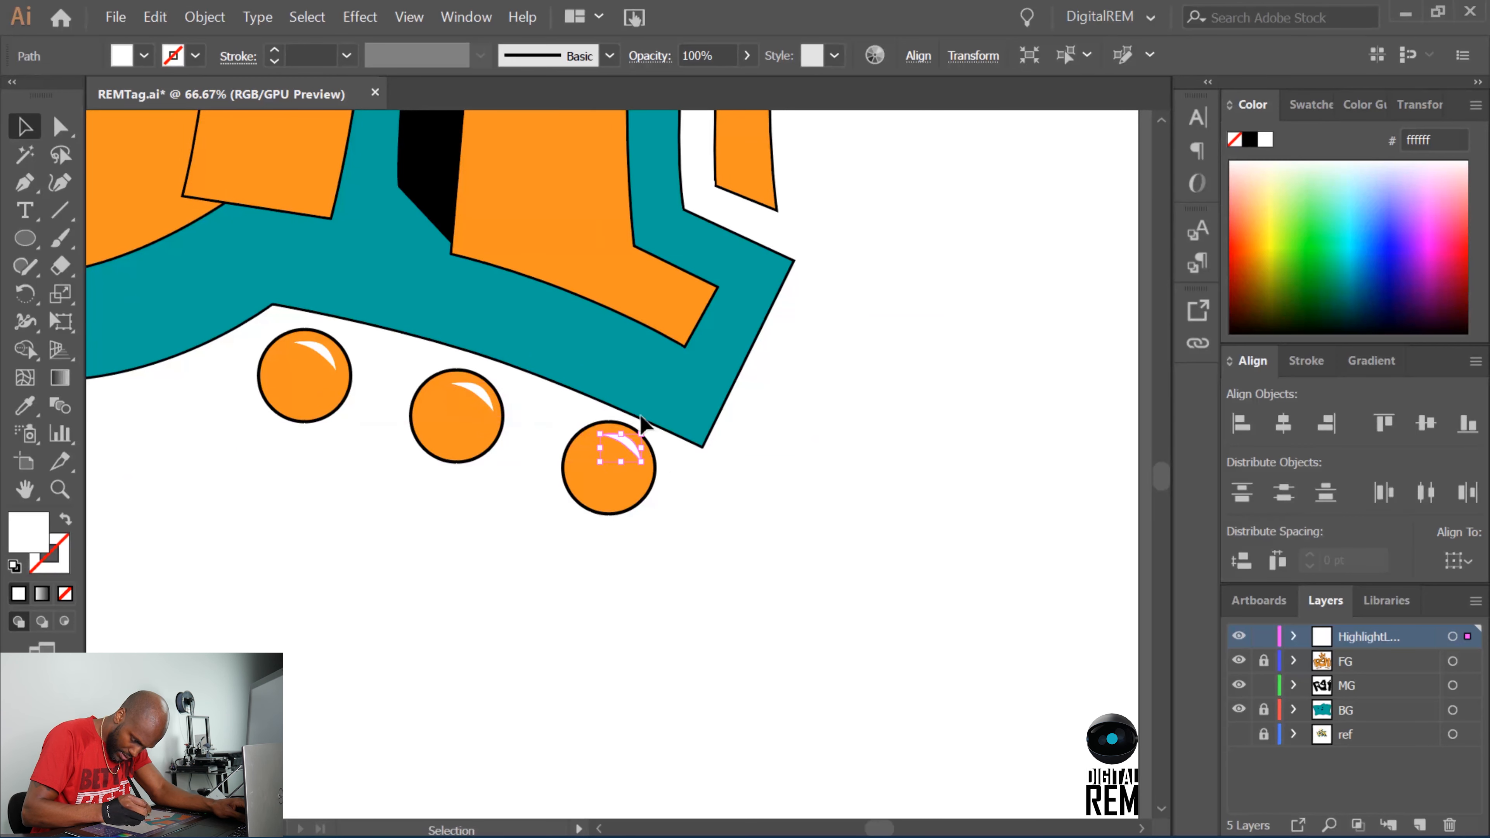
{"action": "left_click", "coordinate": [752, 511]}
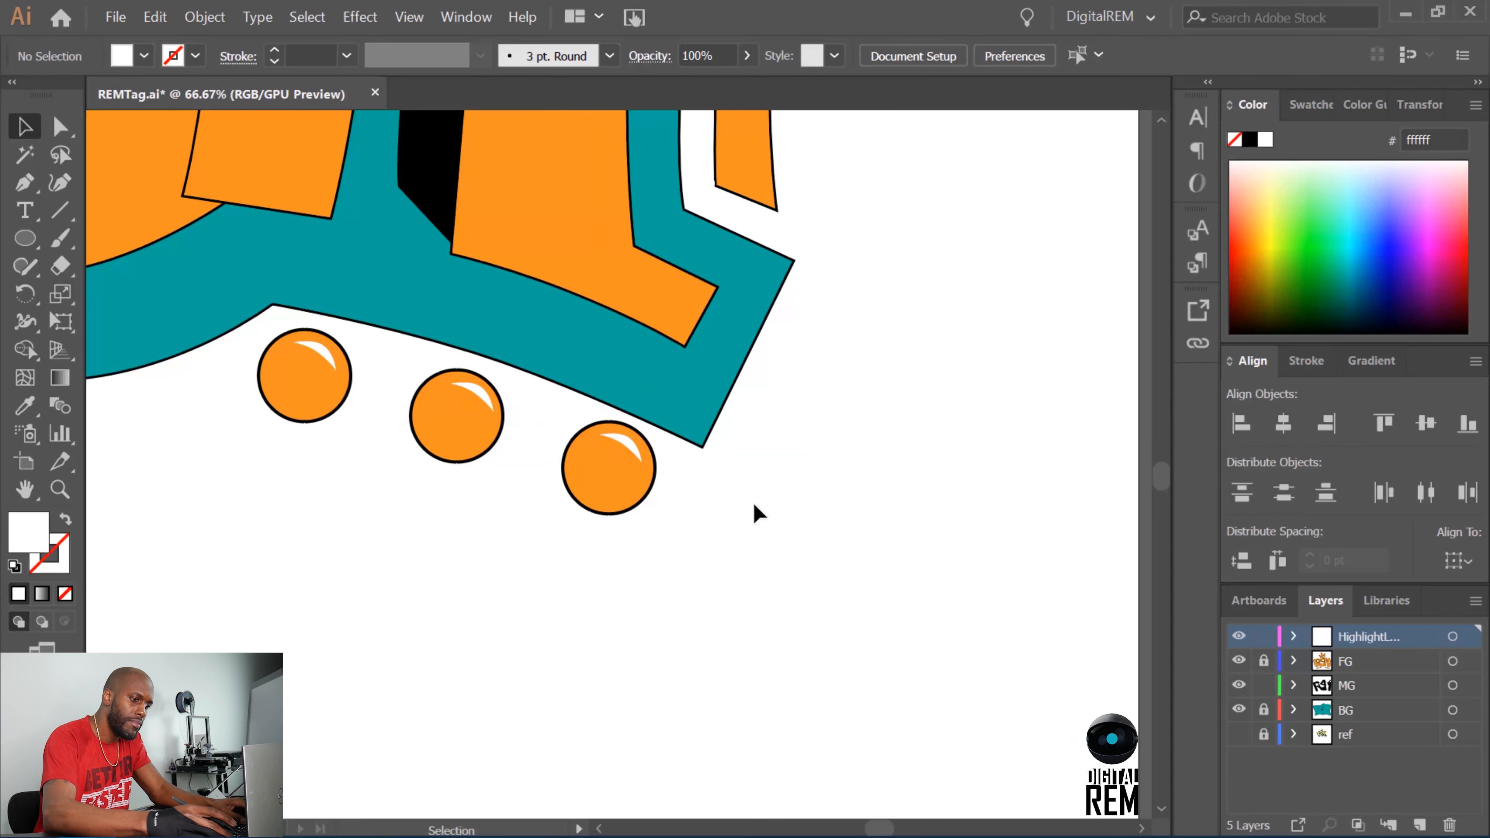
Examine the highlighted circles in the whole artwork and look over the crown above the lettering.
{"action": "key", "text": "ctrl+minus"}
{"action": "key", "text": "ctrl+minus"}
{"action": "key", "text": "ctrl+minus"}
{"action": "key", "text": "ctrl+minus"}
{"action": "key", "text": "ctrl+minus"}
{"action": "key", "text": "ctrl+plus"}
{"action": "key", "text": "ctrl+plus"}
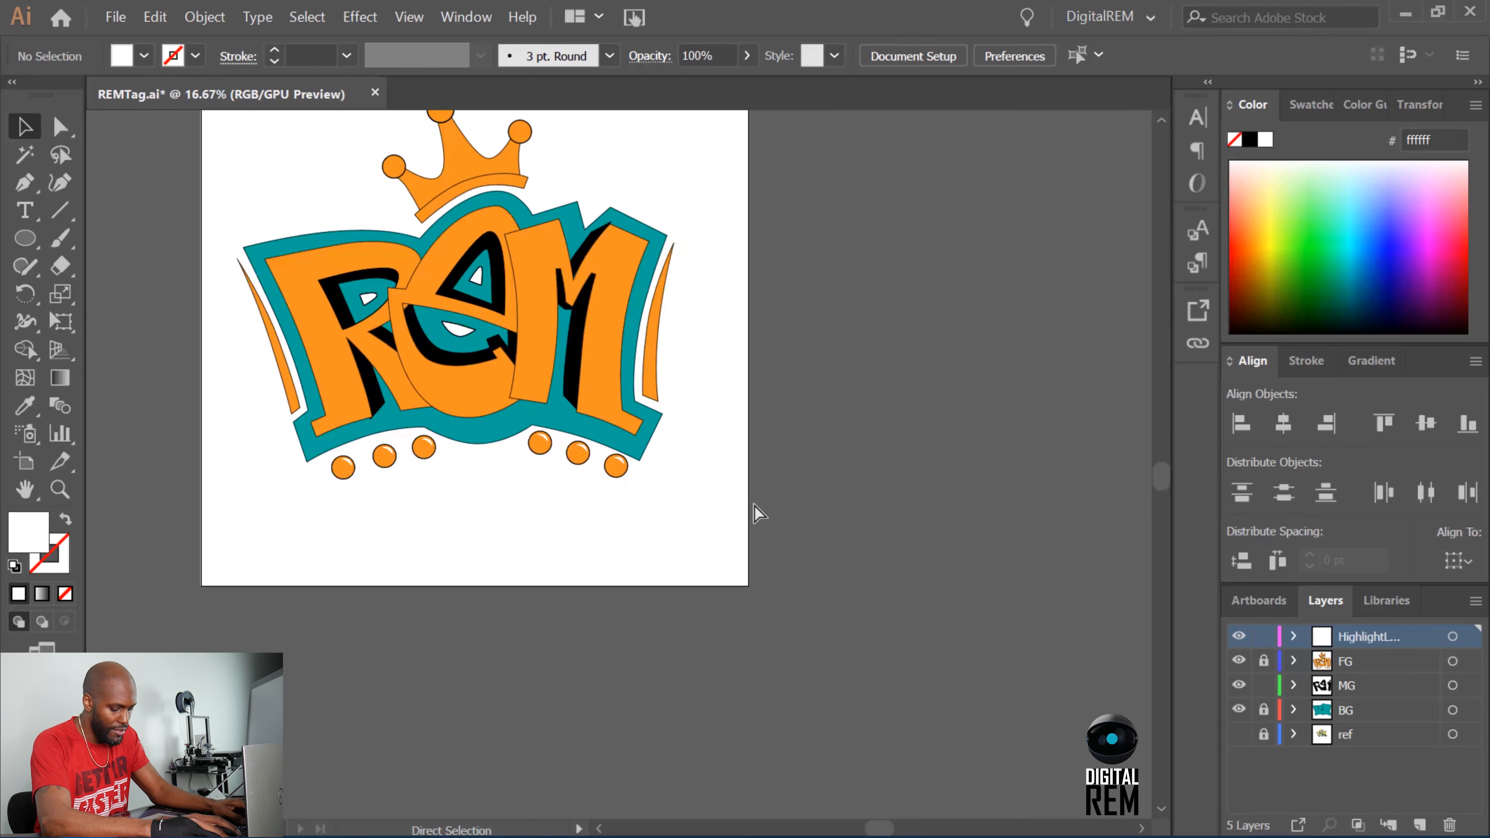
{"action": "key", "text": "ctrl+plus"}
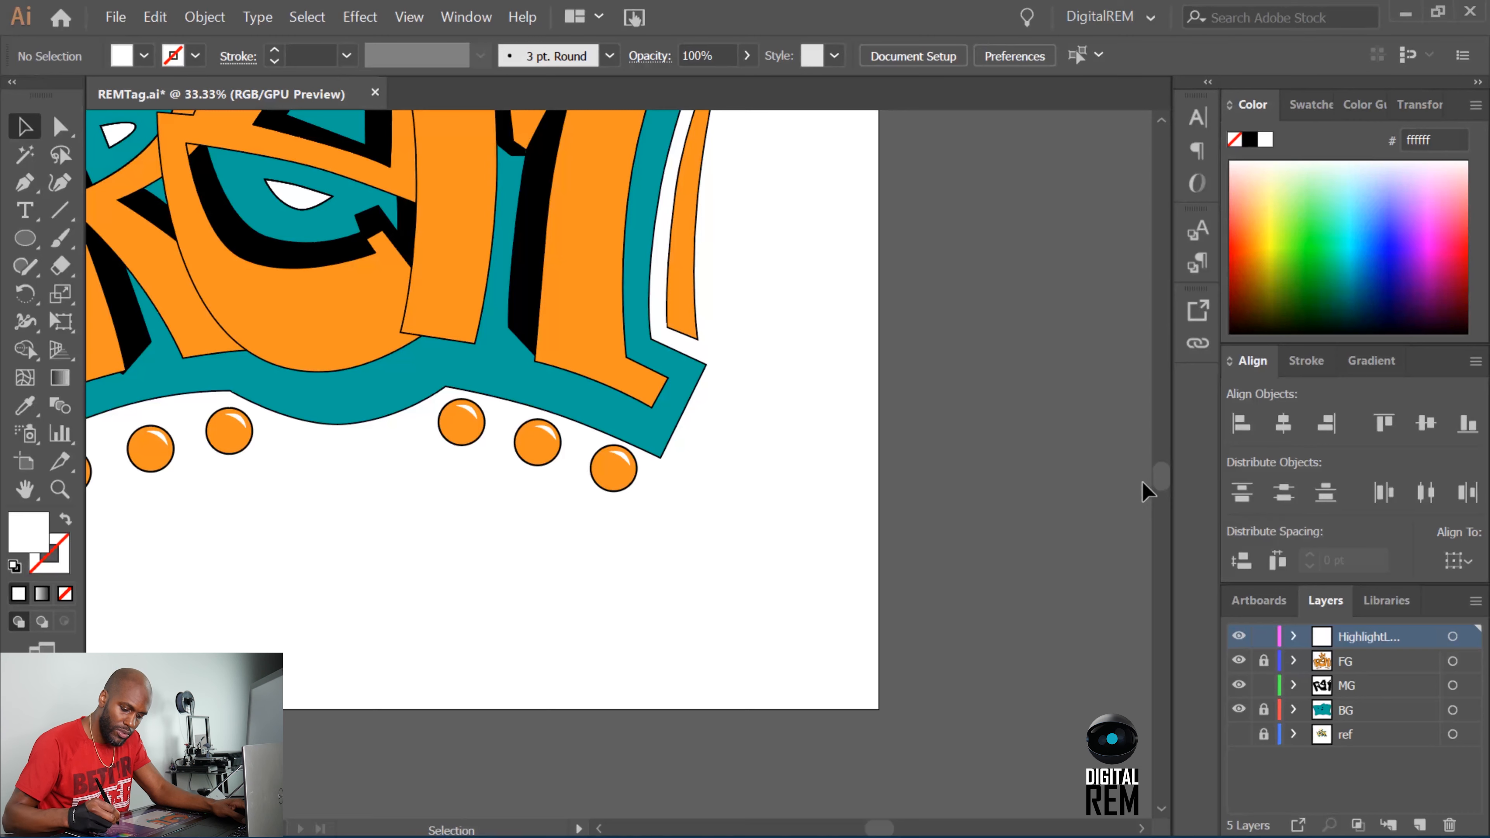
{"action": "left_click_drag", "start_coordinate": [1160, 484], "coordinate": [1159, 456]}
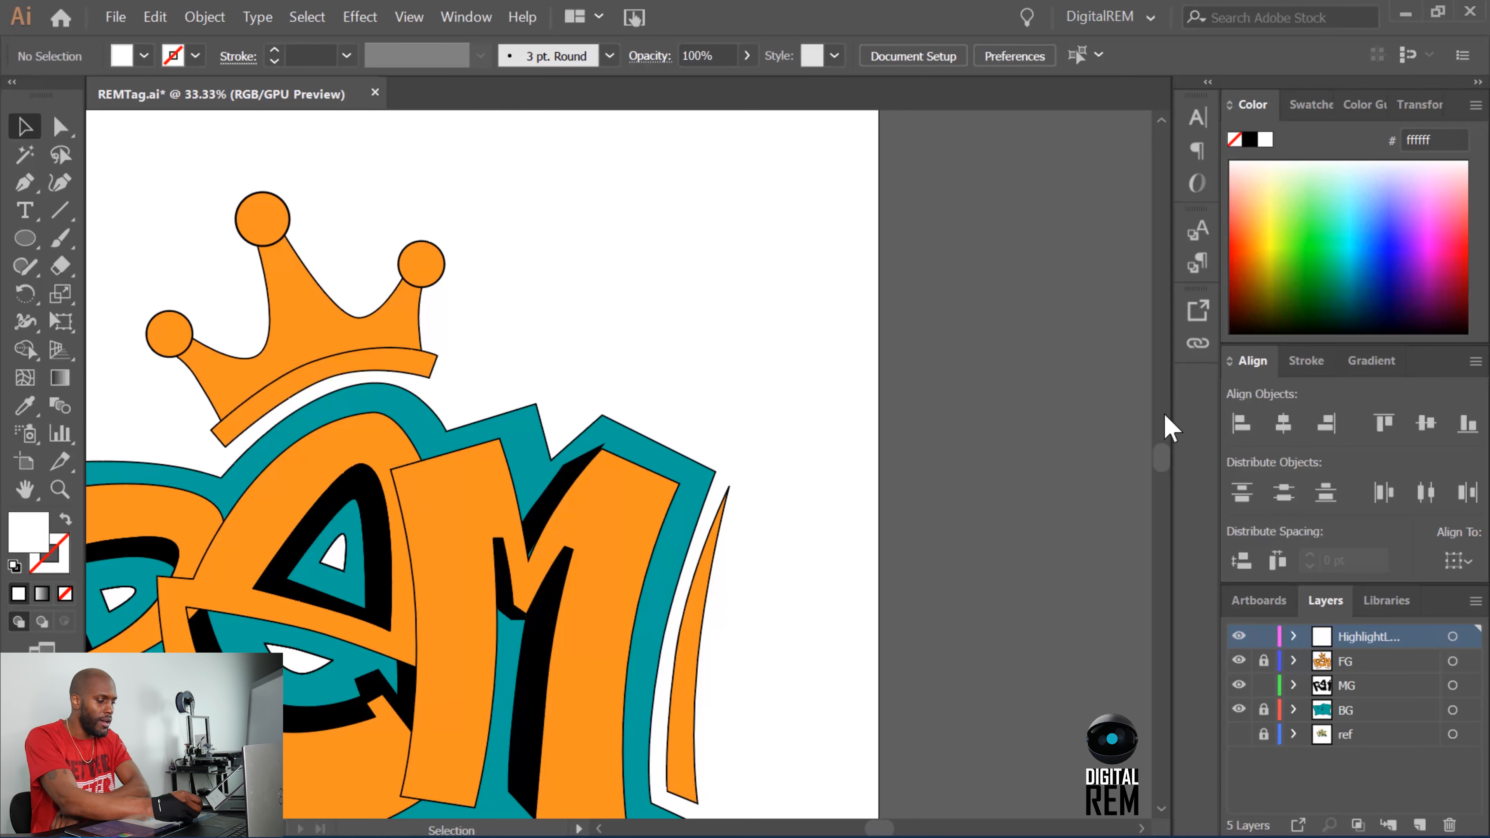
Review the file formats available for exporting the artwork, including PNG and SVG, without exporting.
{"action": "left_click", "coordinate": [115, 18]}
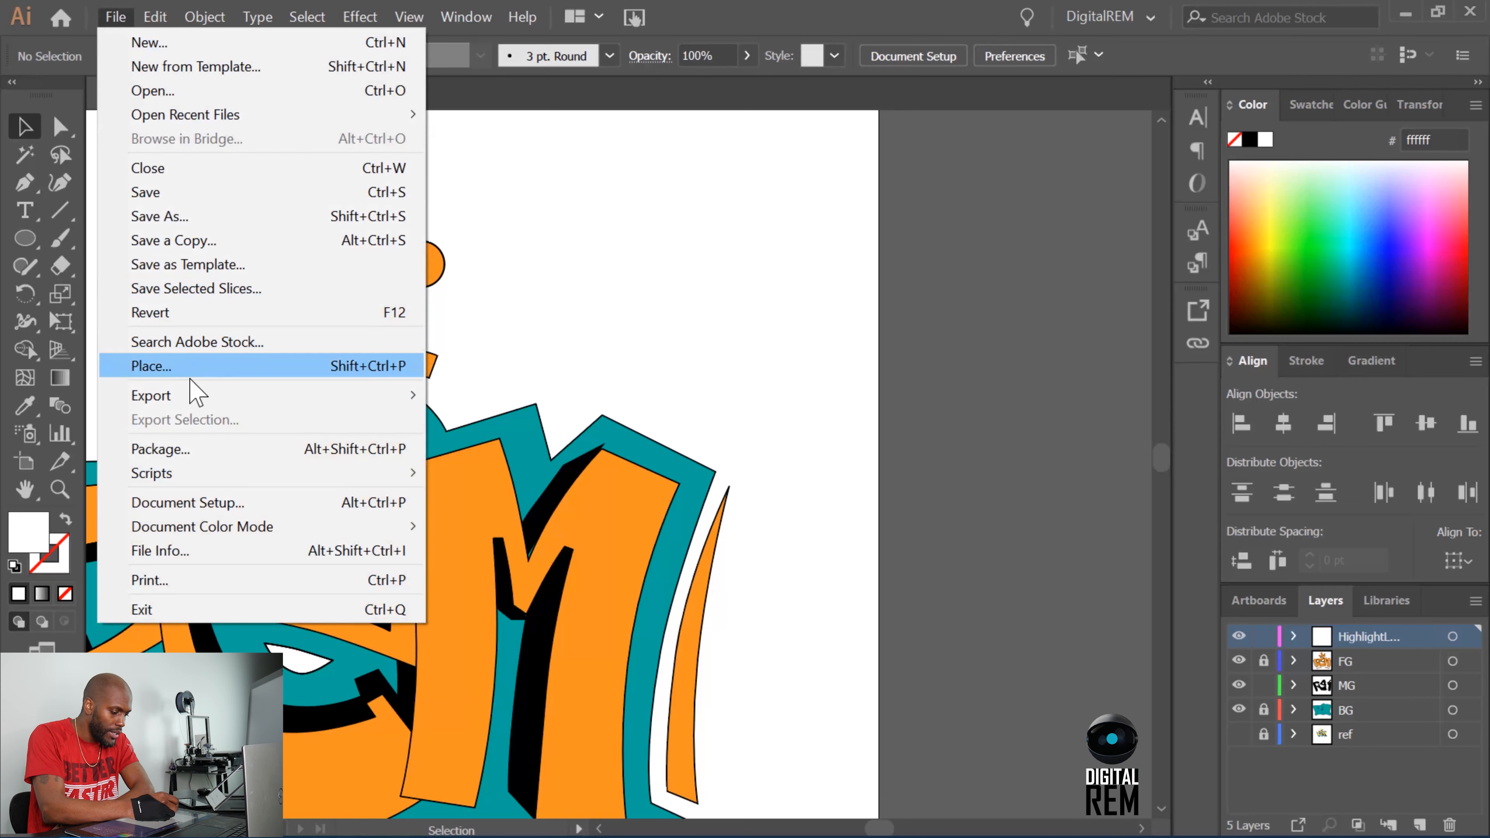
{"action": "mouse_move", "coordinate": [235, 399]}
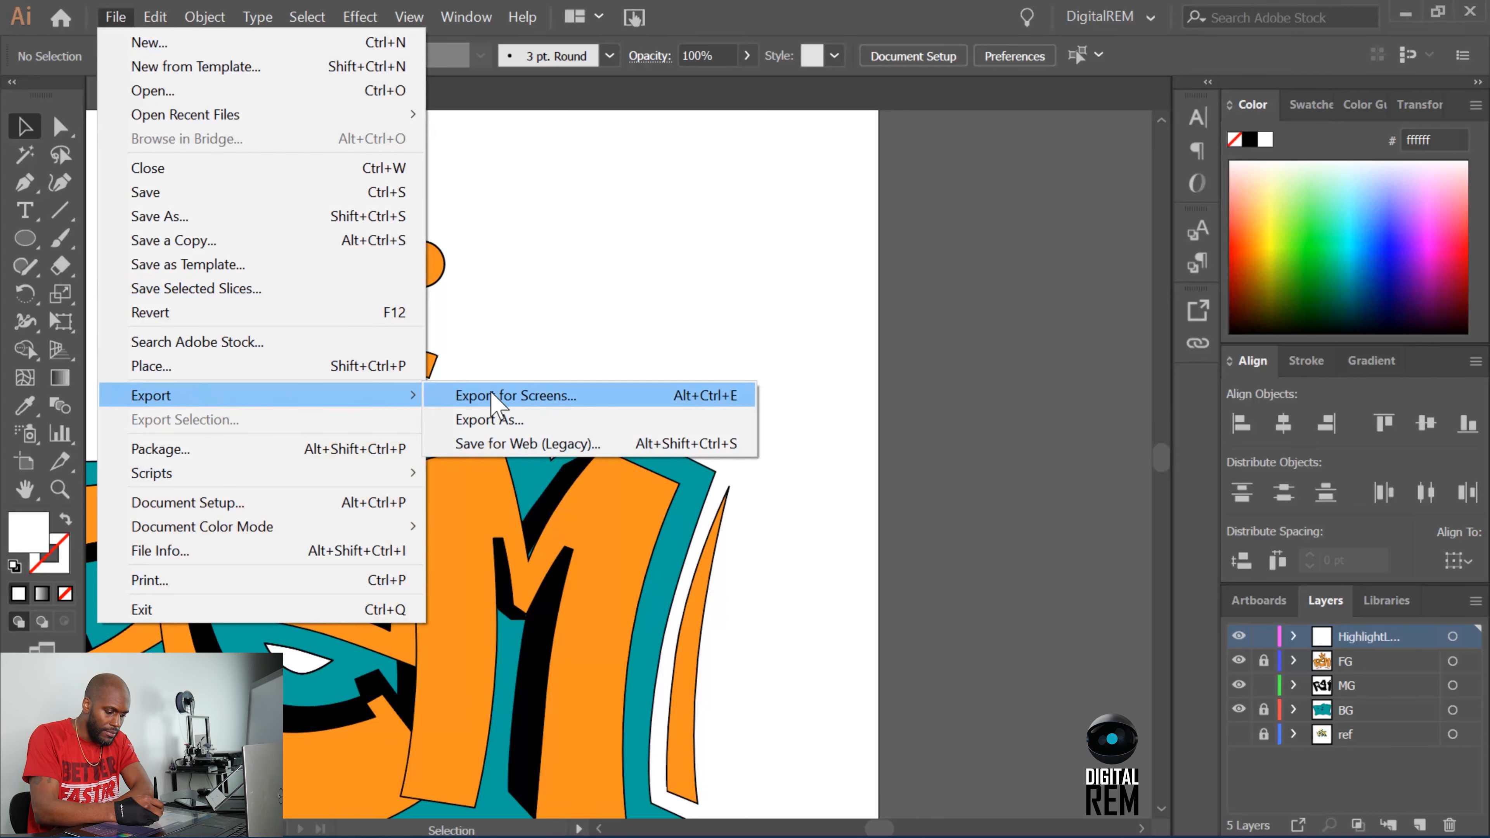
{"action": "left_click", "coordinate": [516, 419]}
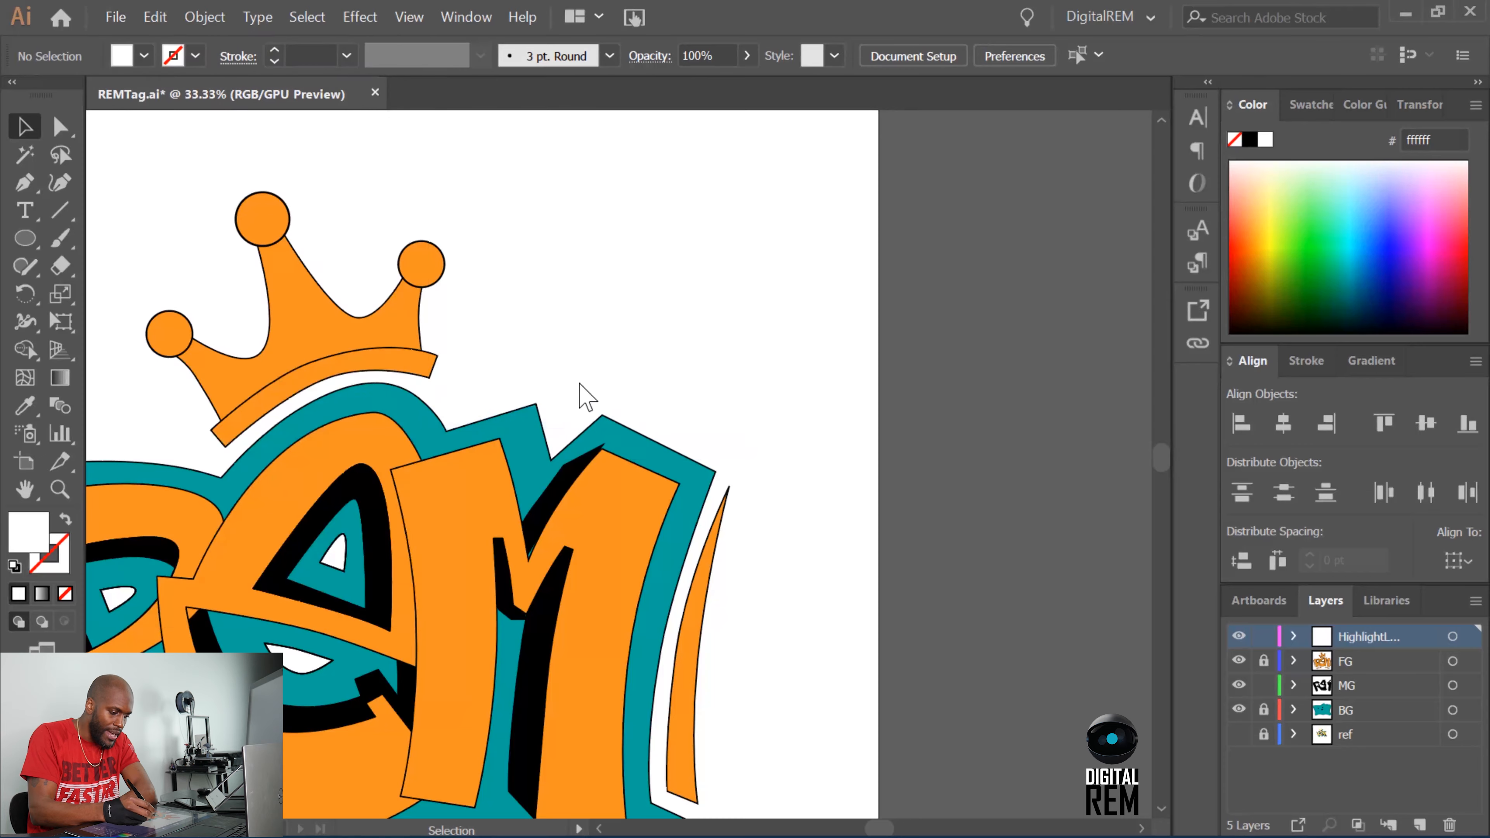
{"action": "left_click", "coordinate": [328, 543]}
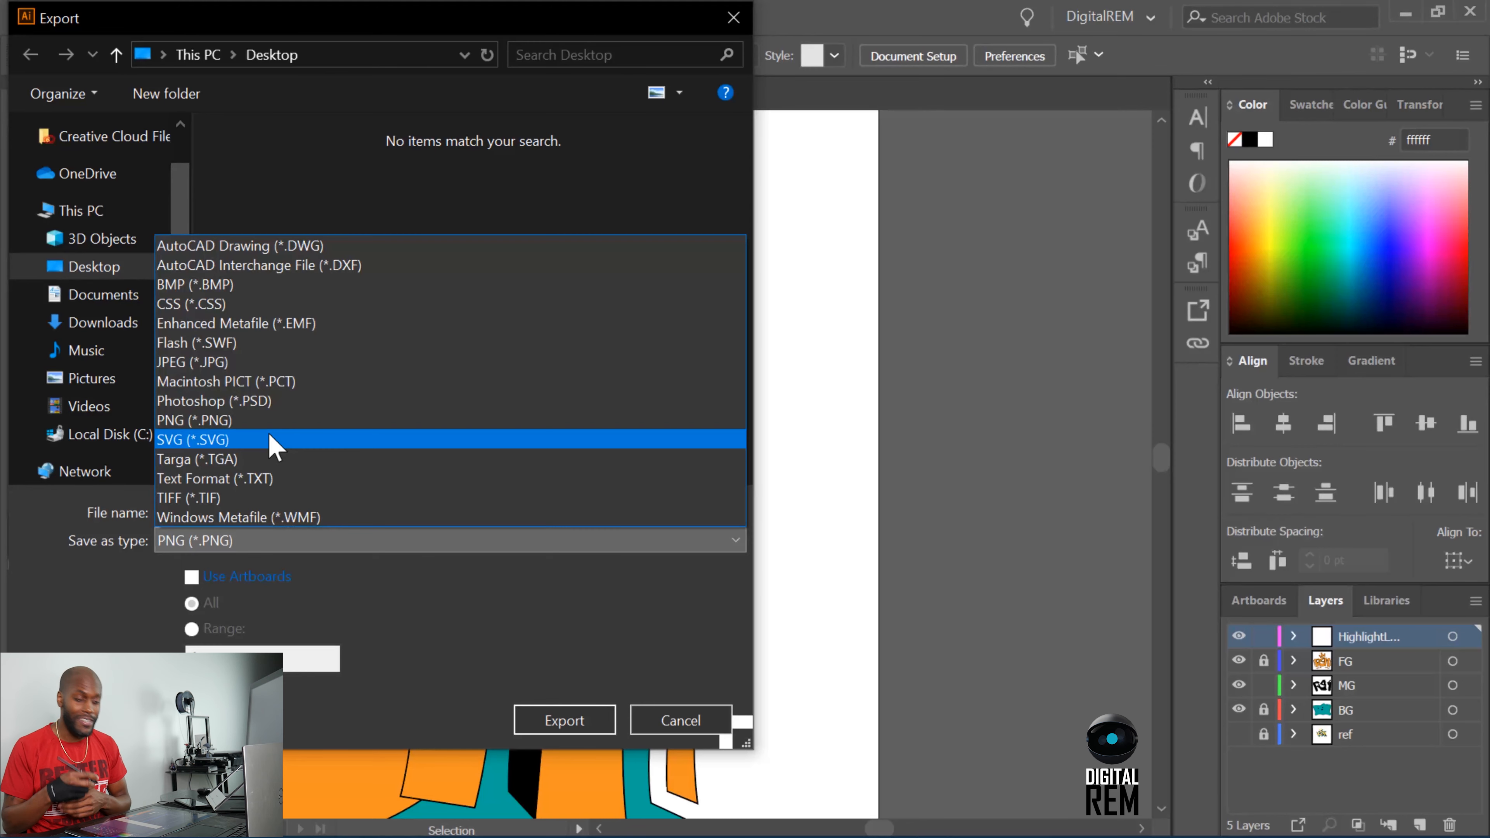
{"action": "left_click", "coordinate": [665, 727]}
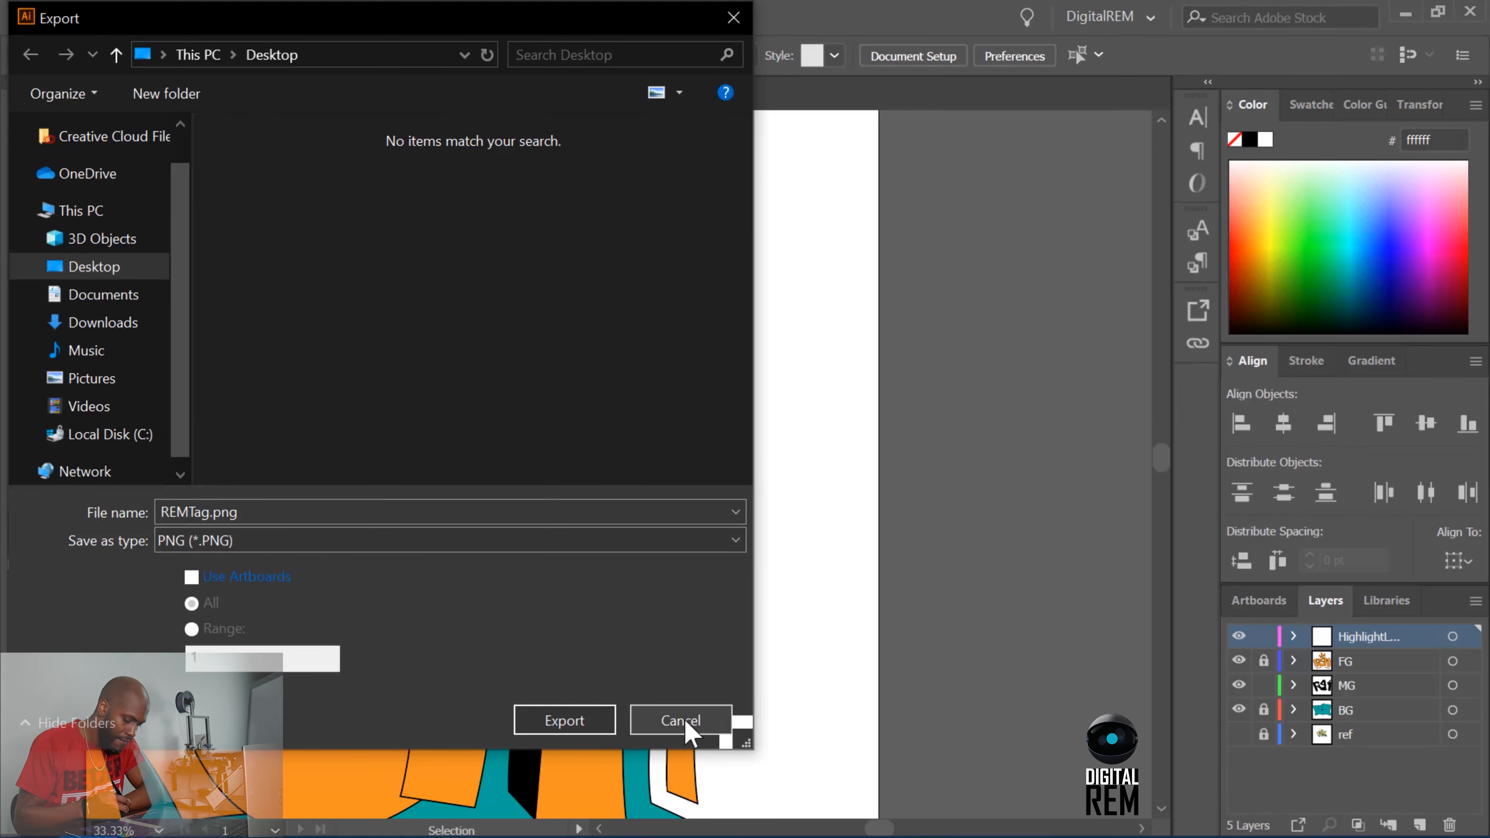
{"action": "left_click", "coordinate": [679, 712]}
Place copies of the highlight inside the upper right of the three balls on the crown's tips.
{"action": "scroll", "coordinate": [616, 693], "scroll_direction": "down", "scroll_amount": 3}
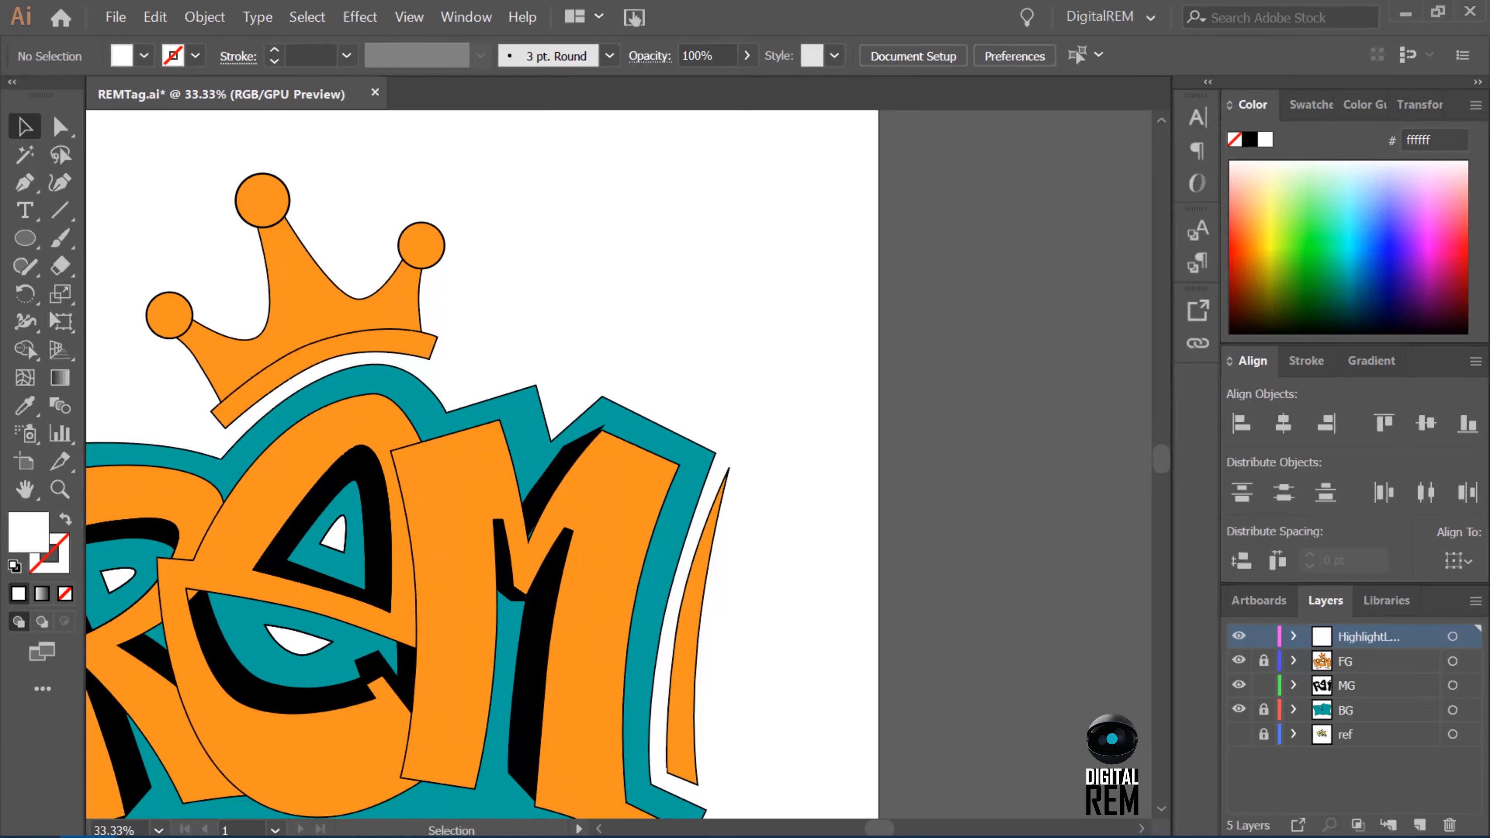
{"action": "left_click_drag", "start_coordinate": [881, 828], "coordinate": [870, 828]}
{"action": "scroll", "coordinate": [874, 745], "scroll_direction": "down", "scroll_amount": 6}
{"action": "left_click_drag", "start_coordinate": [578, 742], "coordinate": [510, 173]}
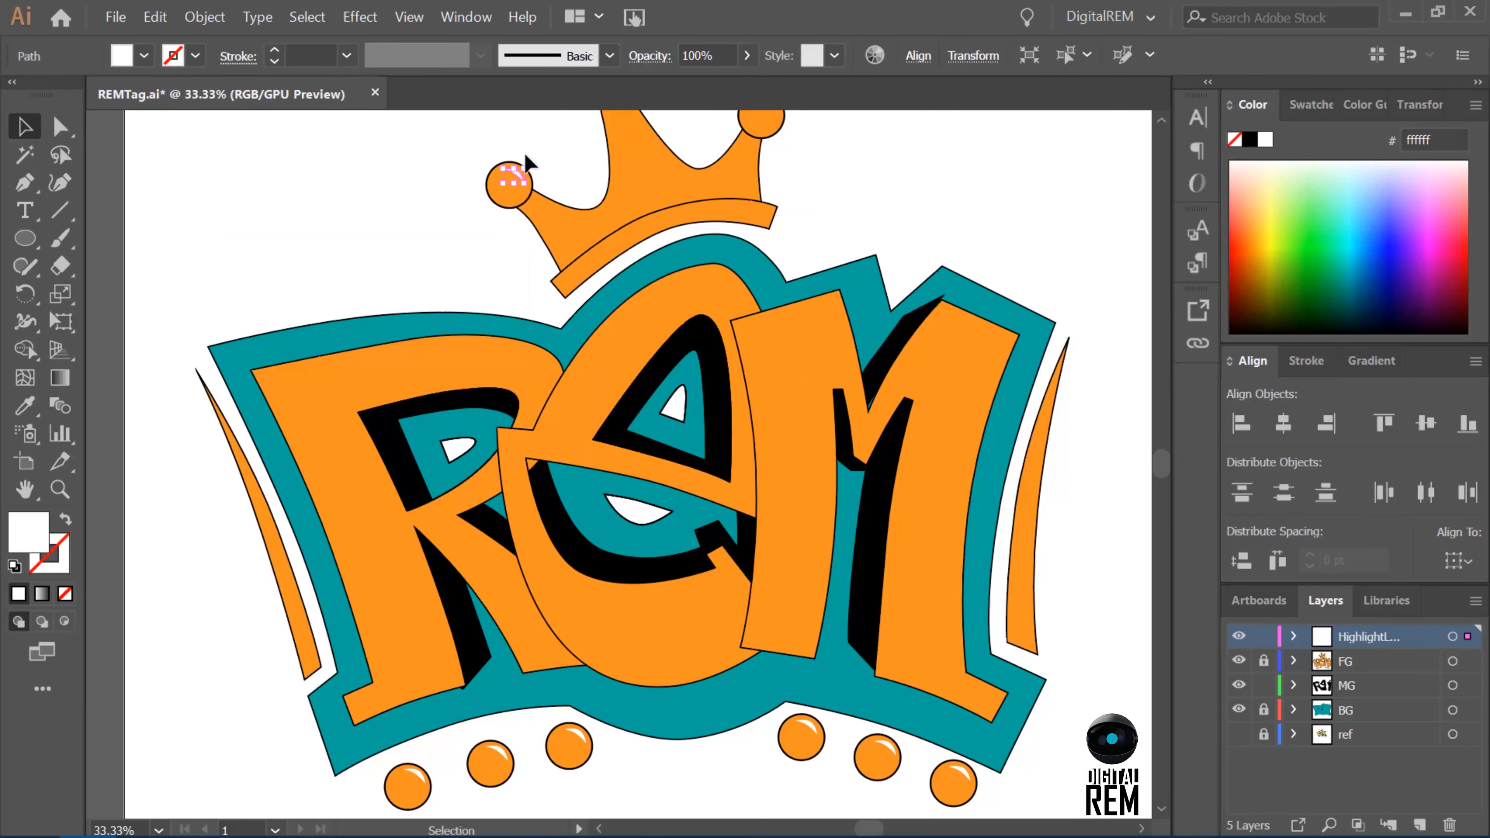
{"action": "scroll", "coordinate": [1160, 443], "scroll_direction": "up", "scroll_amount": 5}
{"action": "key", "text": "ctrl+plus"}
{"action": "left_click_drag", "start_coordinate": [617, 459], "coordinate": [719, 323]}
{"action": "left_click", "coordinate": [789, 316]}
{"action": "scroll", "coordinate": [1168, 464], "scroll_direction": "down", "scroll_amount": 2}
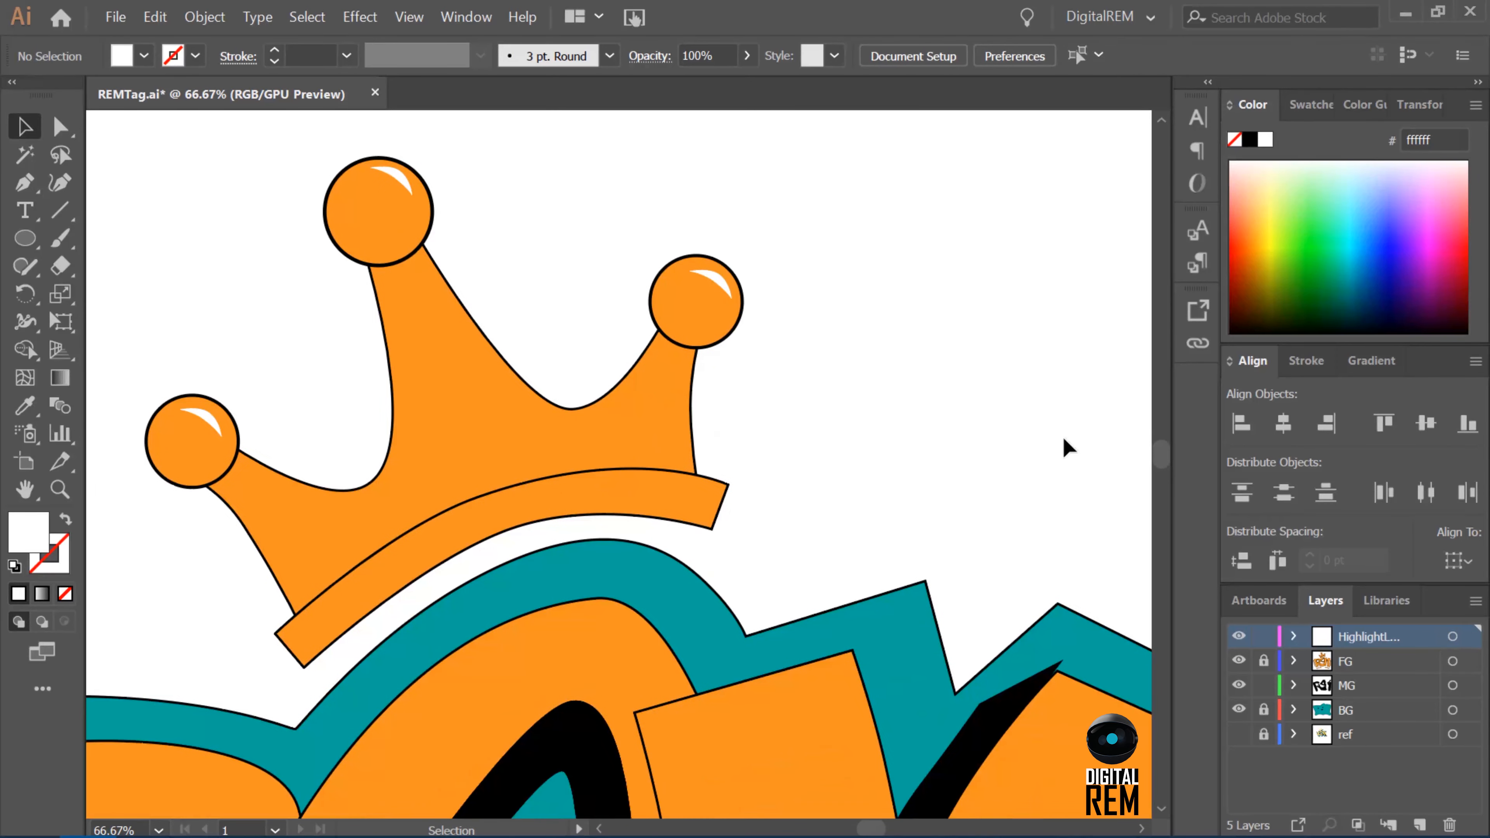
Lock the highlight layer and toggle the visibility of the MG layer to check the shadows.
{"action": "scroll", "coordinate": [1153, 440], "scroll_direction": "down", "scroll_amount": 3}
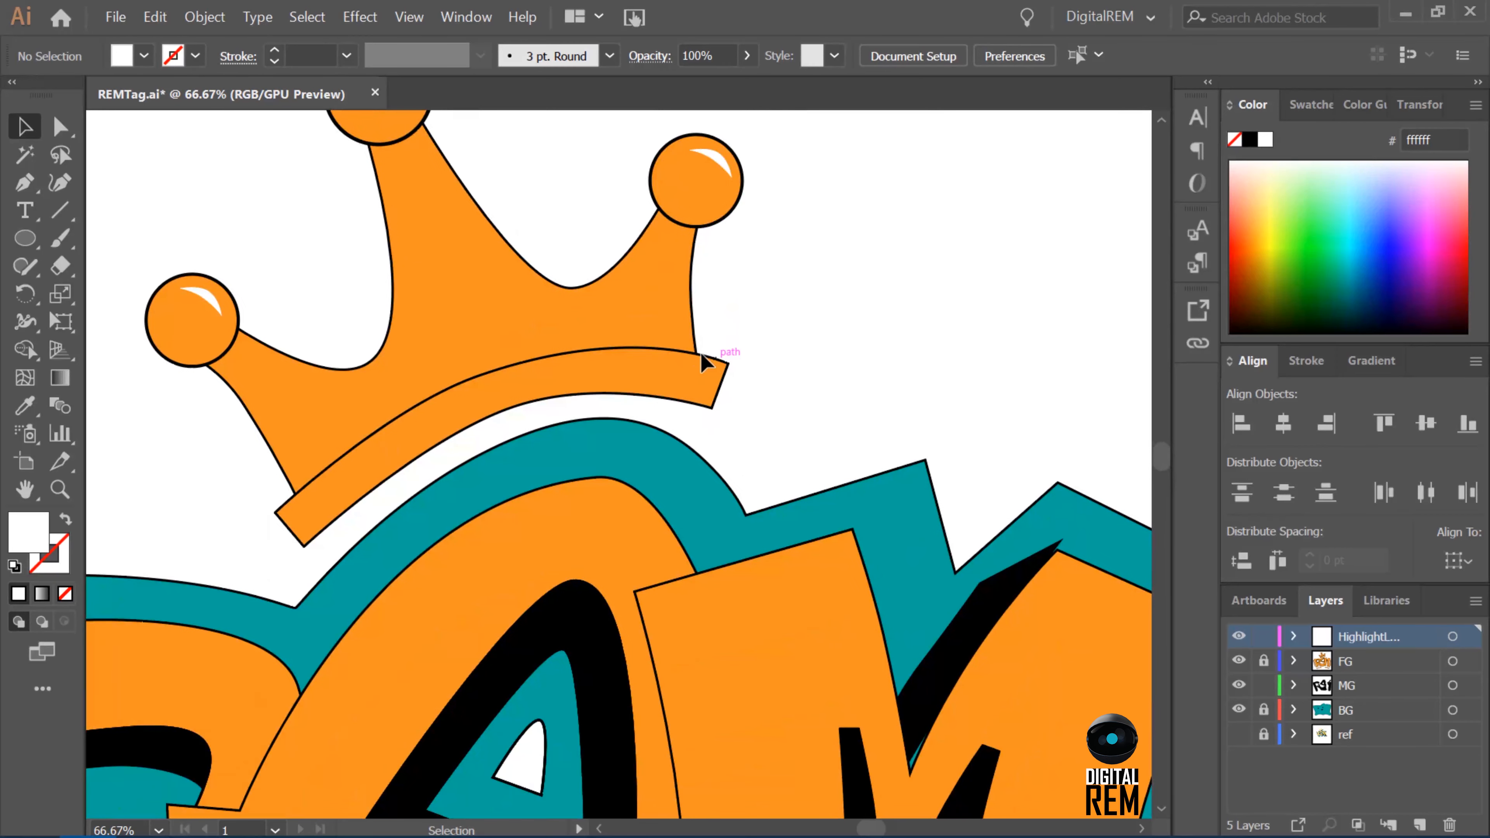
{"action": "key", "text": "a"}
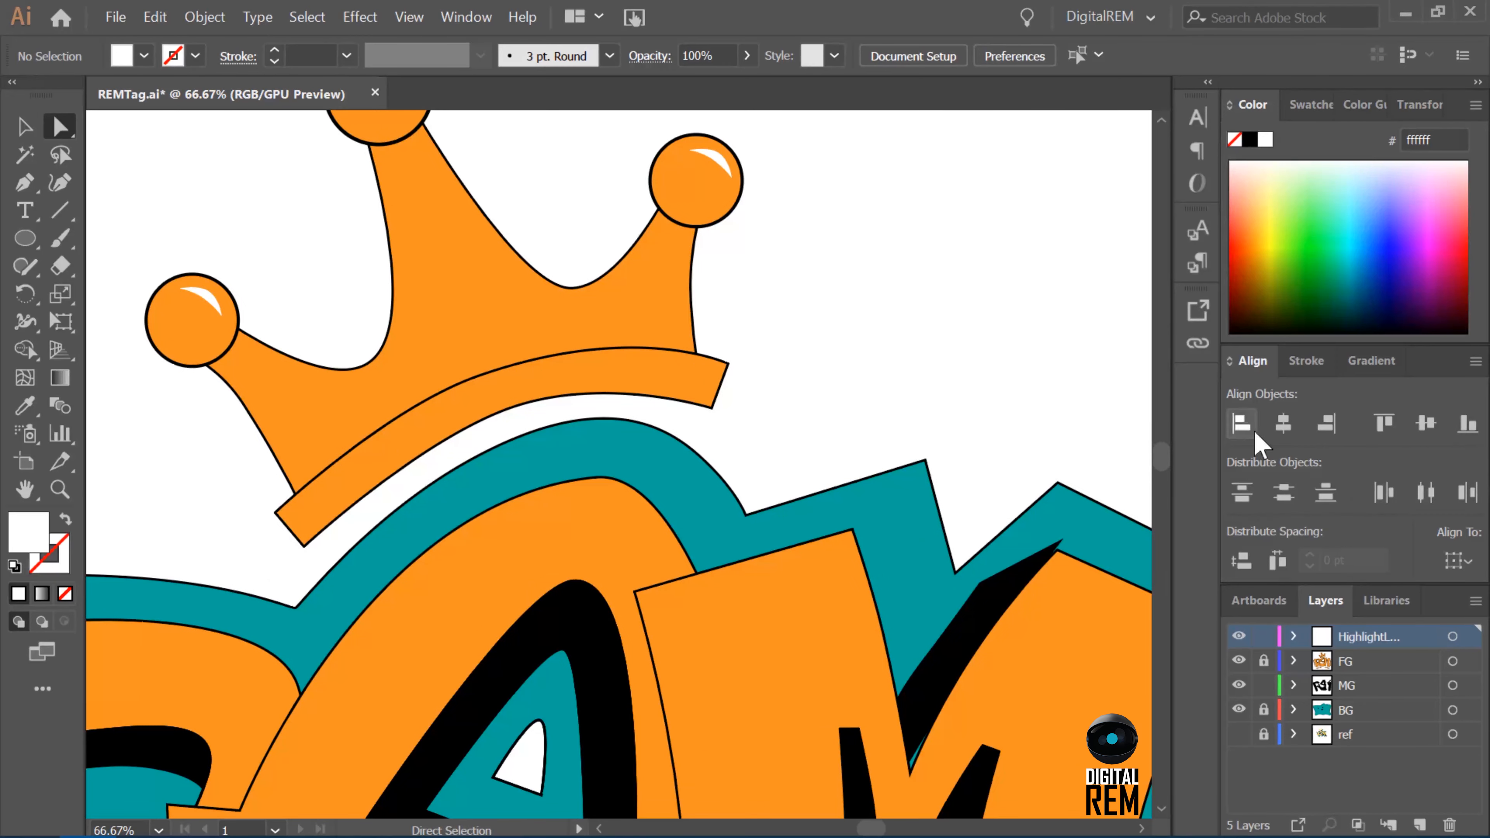
{"action": "left_click", "coordinate": [1263, 637]}
{"action": "left_click", "coordinate": [1238, 685]}
{"action": "left_click", "coordinate": [1240, 685]}
Move the lower and upper tips of the black shadow in the M's top notch onto the letter's outline.
{"action": "left_click", "coordinate": [907, 762]}
{"action": "left_click", "coordinate": [911, 775]}
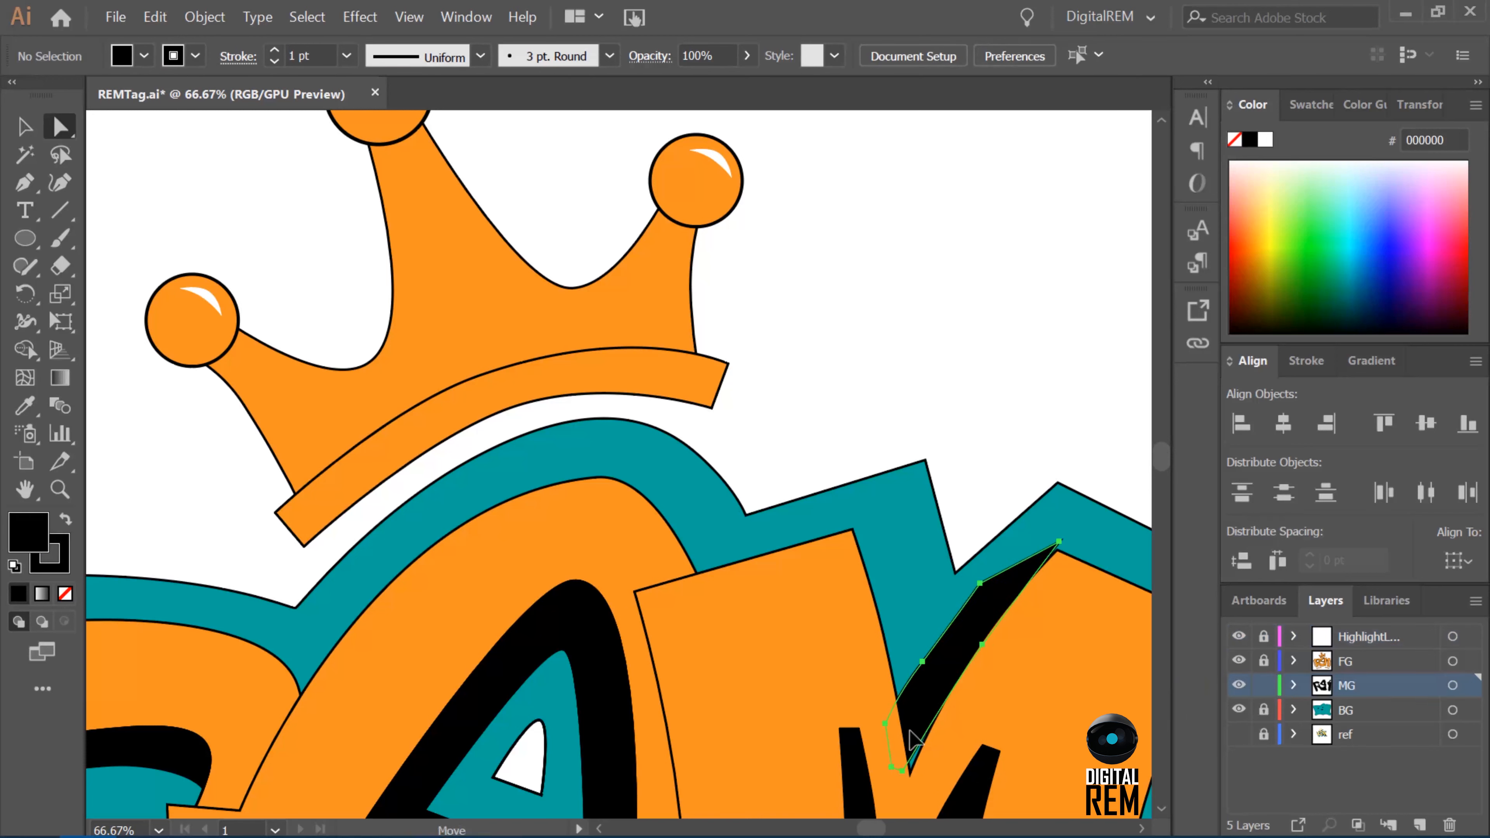
{"action": "left_click", "coordinate": [909, 773]}
{"action": "left_click", "coordinate": [903, 772]}
{"action": "left_click_drag", "start_coordinate": [903, 773], "coordinate": [913, 783]}
{"action": "left_click_drag", "start_coordinate": [1060, 542], "coordinate": [1057, 551]}
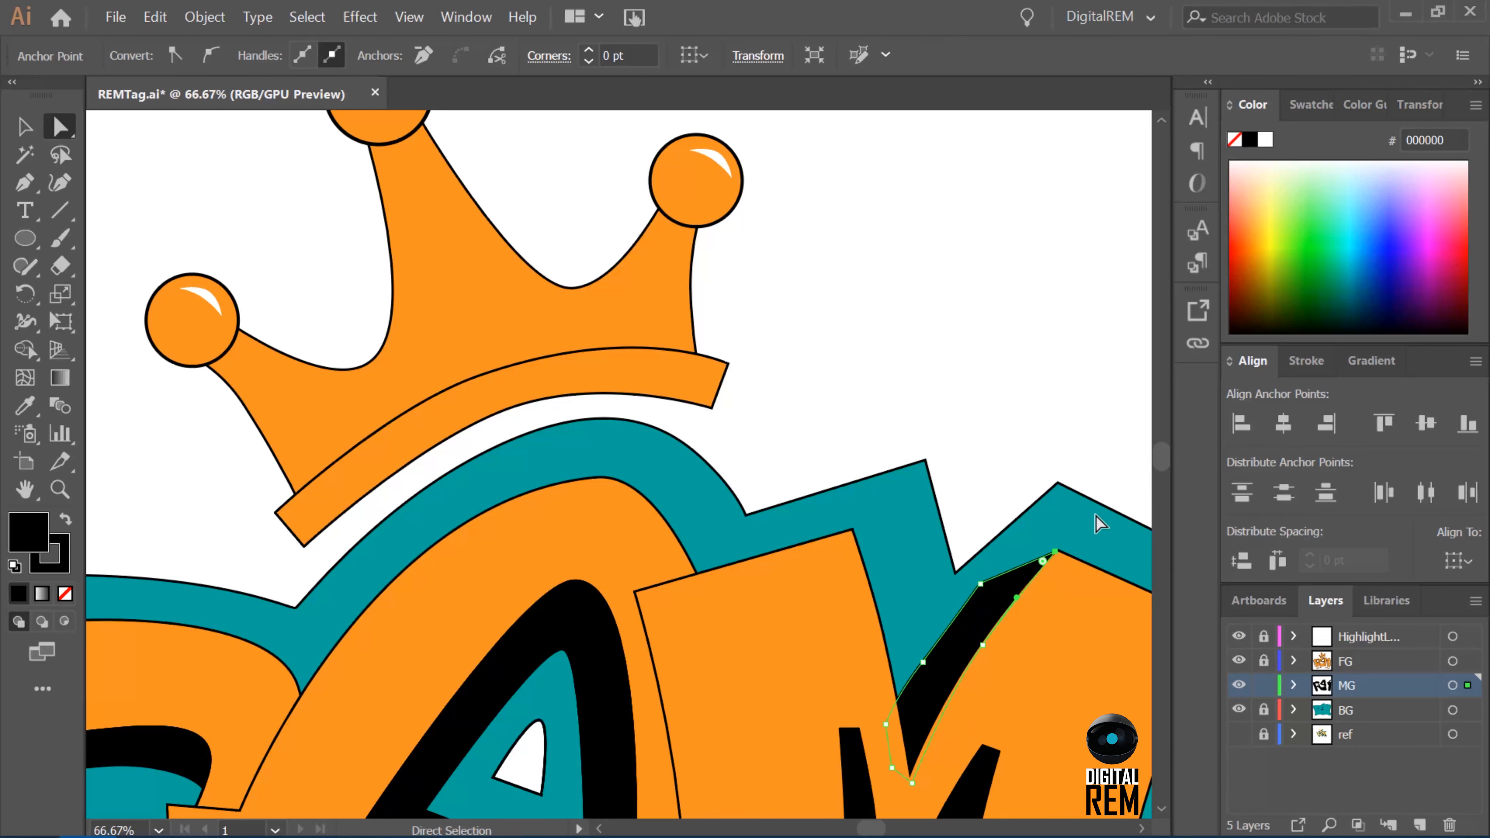
{"action": "left_click", "coordinate": [952, 711]}
Move the corner anchor of the M's inner shadow slightly upward so it meets the letter's inner corner.
{"action": "scroll", "coordinate": [1161, 465], "scroll_direction": "down", "scroll_amount": 5}
{"action": "left_click_drag", "start_coordinate": [1161, 465], "coordinate": [1162, 473]}
{"action": "left_click_drag", "start_coordinate": [904, 529], "coordinate": [904, 517]}
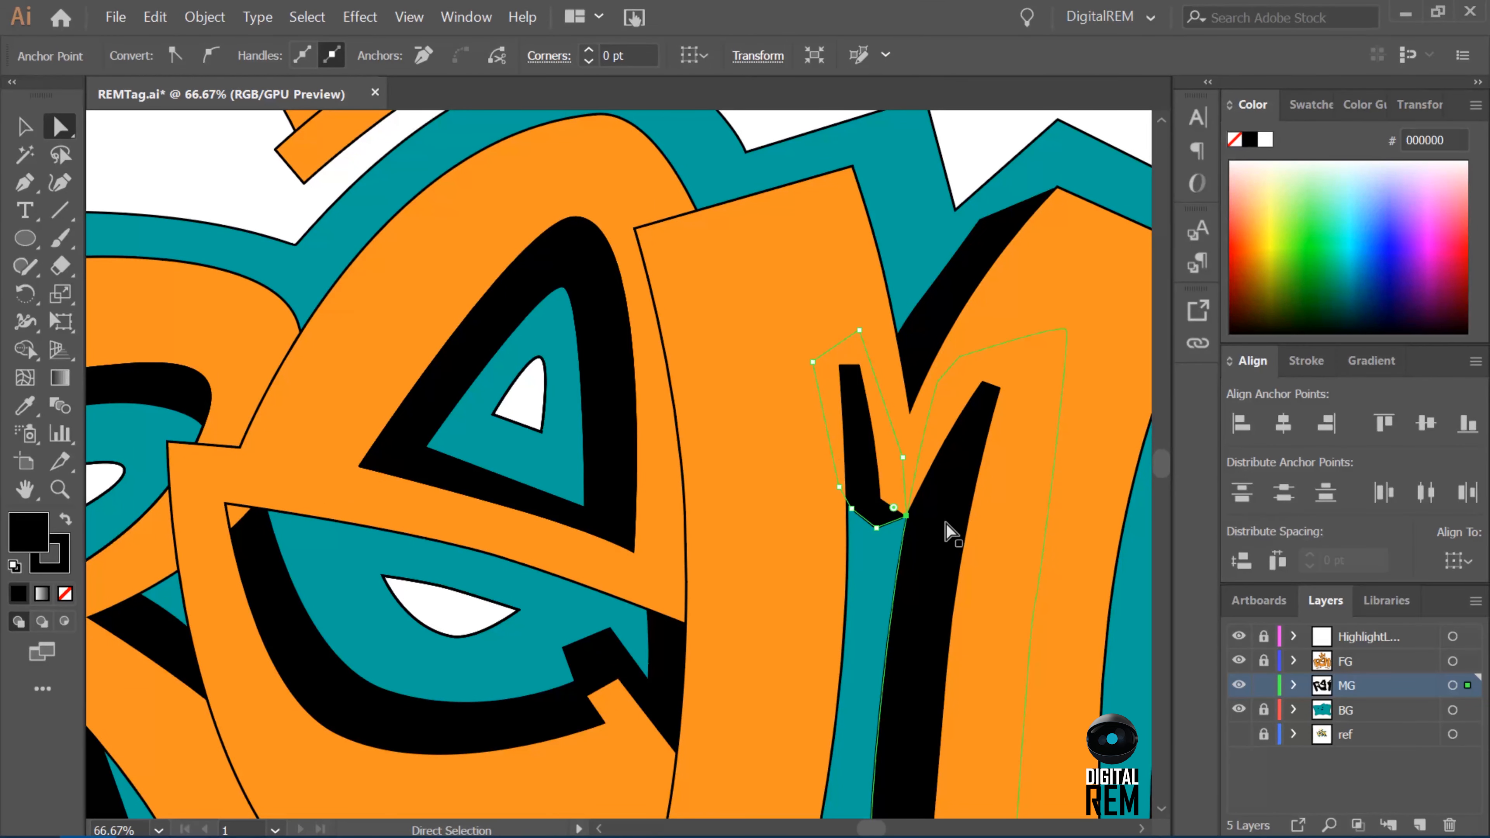
{"action": "left_click", "coordinate": [940, 542]}
Move the bottom tip of the shadow beside the R's stem onto the letter's corner and deselect the shadow.
{"action": "left_click", "coordinate": [565, 648]}
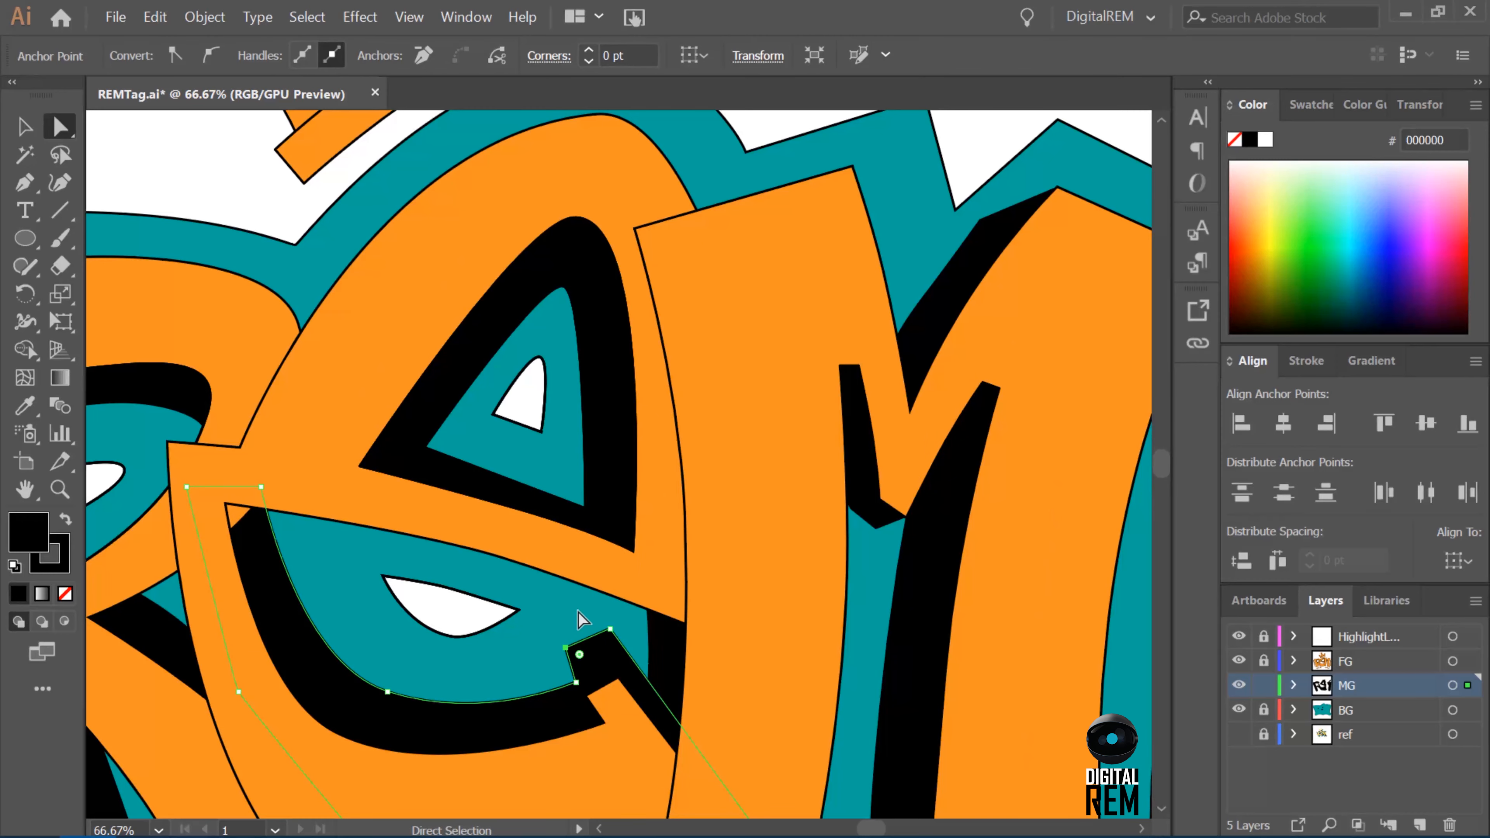
{"action": "scroll", "coordinate": [789, 642], "scroll_direction": "left", "scroll_amount": 5}
{"action": "scroll", "coordinate": [788, 641], "scroll_direction": "down", "scroll_amount": 2}
{"action": "left_click", "coordinate": [603, 688]}
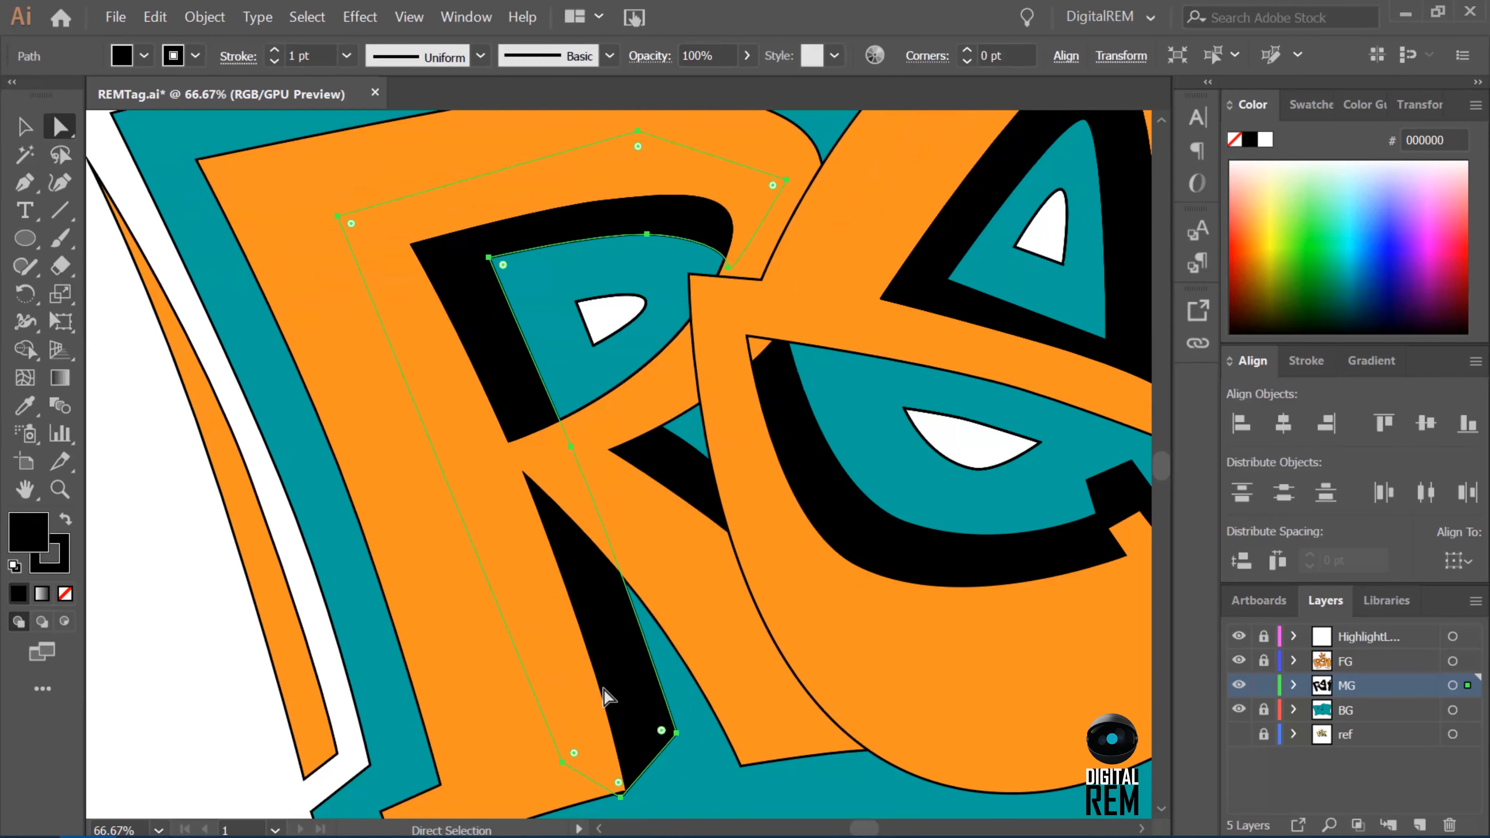
{"action": "left_click", "coordinate": [620, 792]}
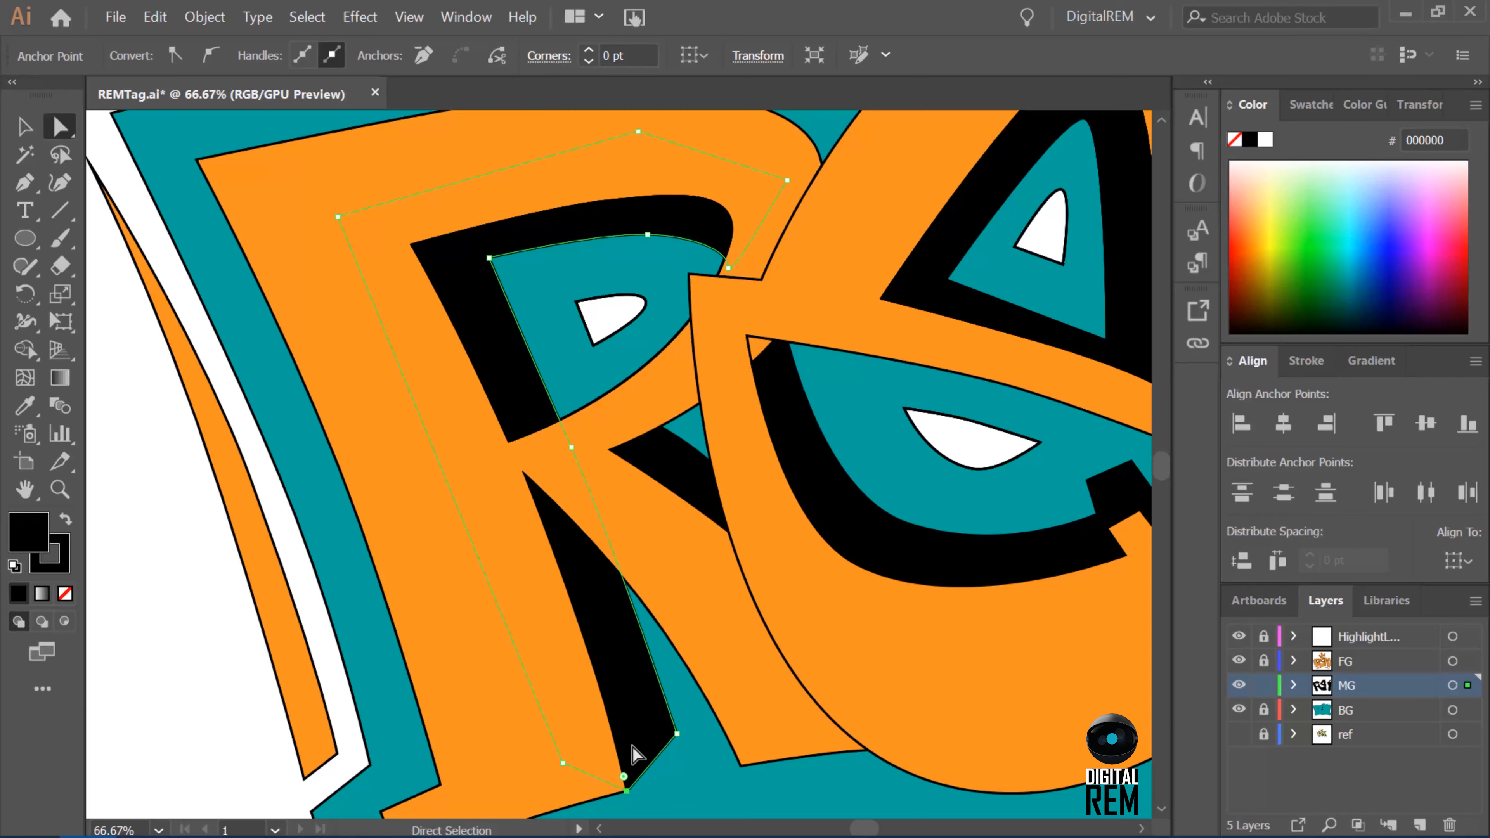
{"action": "left_click", "coordinate": [654, 764]}
{"action": "left_click", "coordinate": [636, 762]}
{"action": "left_click", "coordinate": [625, 793]}
{"action": "left_click", "coordinate": [687, 756]}
Unlock the BG layer, recolour the background shape behind the letters to blue 005b89, and lock the BG and MG layers.
{"action": "scroll", "coordinate": [812, 566], "scroll_direction": "right", "scroll_amount": 3}
{"action": "scroll", "coordinate": [811, 566], "scroll_direction": "up", "scroll_amount": 1}
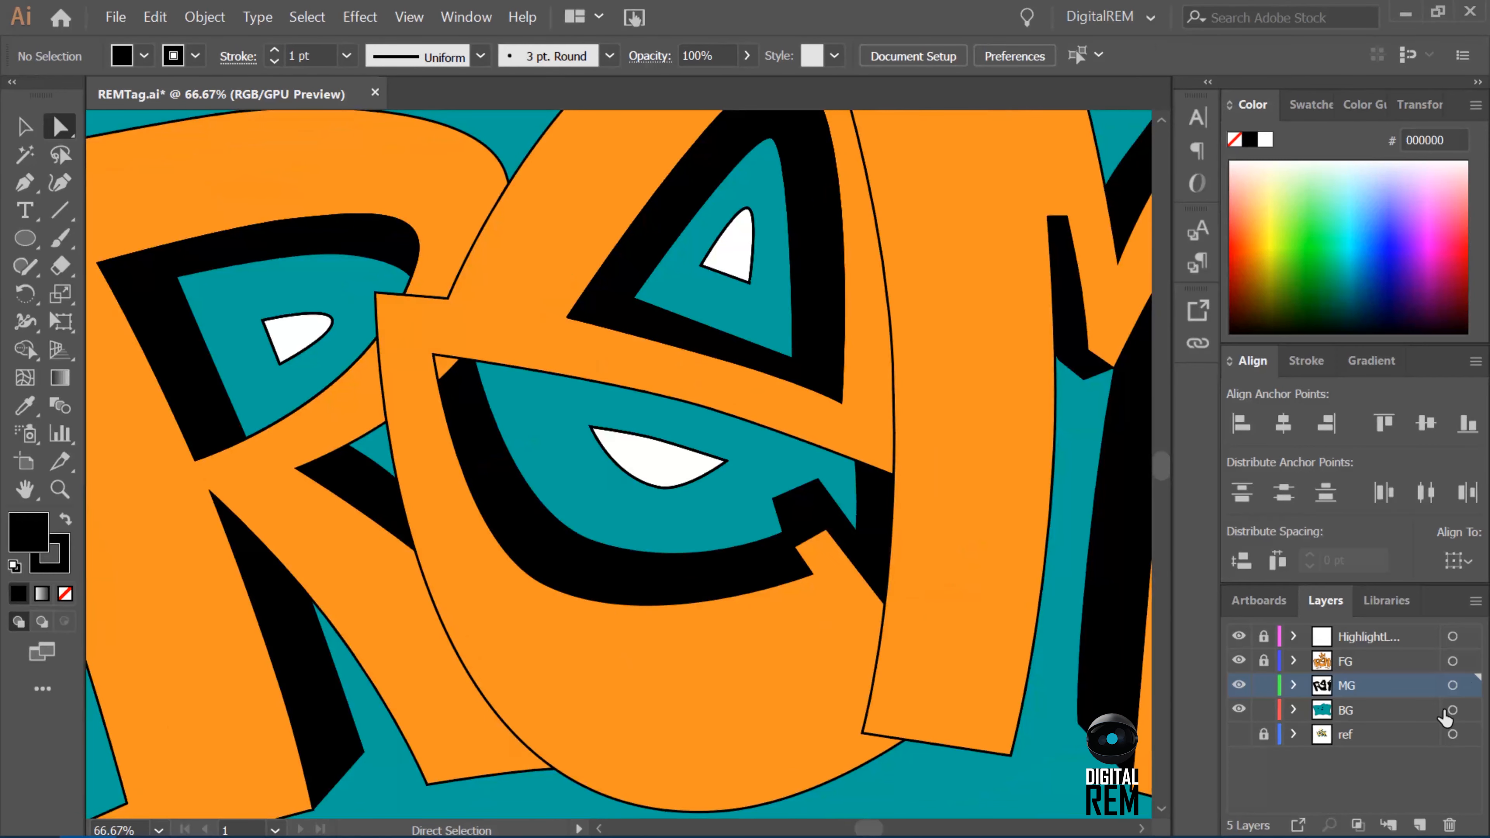
{"action": "left_click", "coordinate": [1062, 764]}
{"action": "double_click", "coordinate": [12, 532]}
{"action": "left_click_drag", "start_coordinate": [701, 396], "coordinate": [770, 404]}
{"action": "left_click", "coordinate": [768, 397]}
{"action": "left_click", "coordinate": [991, 283]}
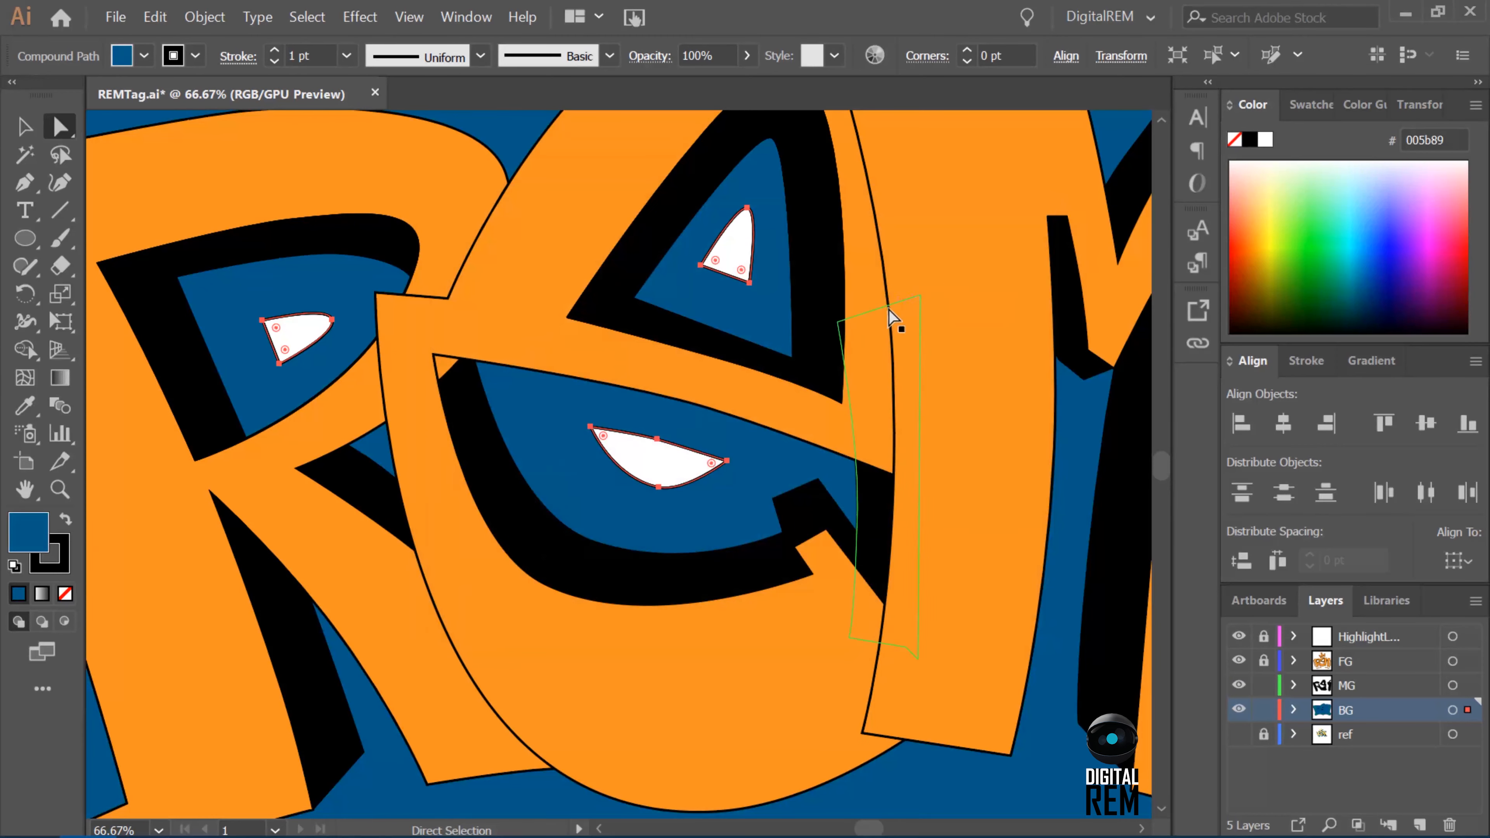
{"action": "left_click", "coordinate": [892, 309]}
{"action": "left_click", "coordinate": [1263, 709]}
{"action": "left_click", "coordinate": [1264, 685]}
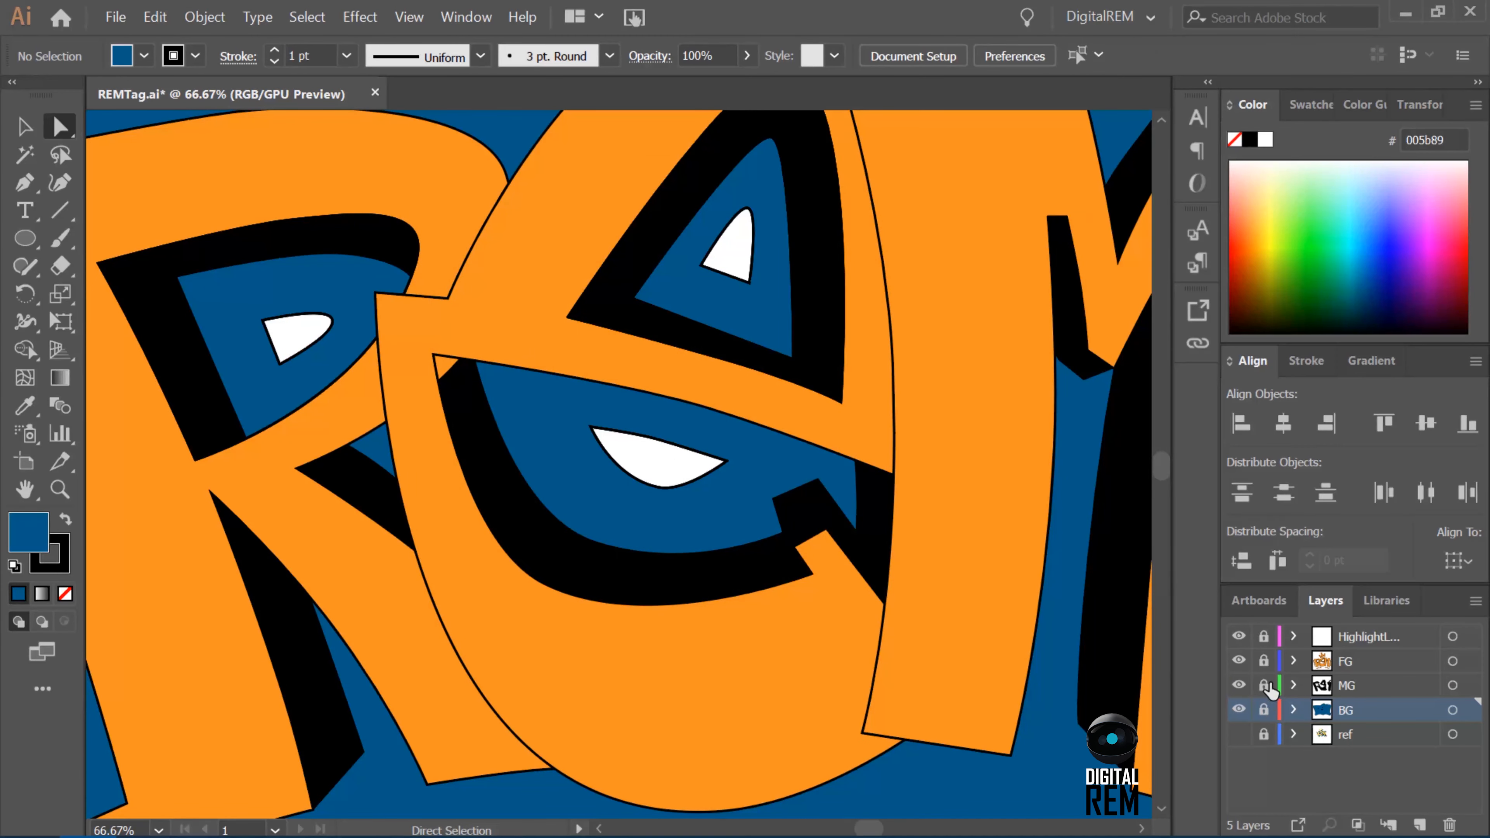
Unlock the FG layer, duplicate it and hide the original FG layer.
{"action": "key", "text": "ctrl+0"}
{"action": "key", "text": "ctrl+plus"}
{"action": "key", "text": "ctrl+plus"}
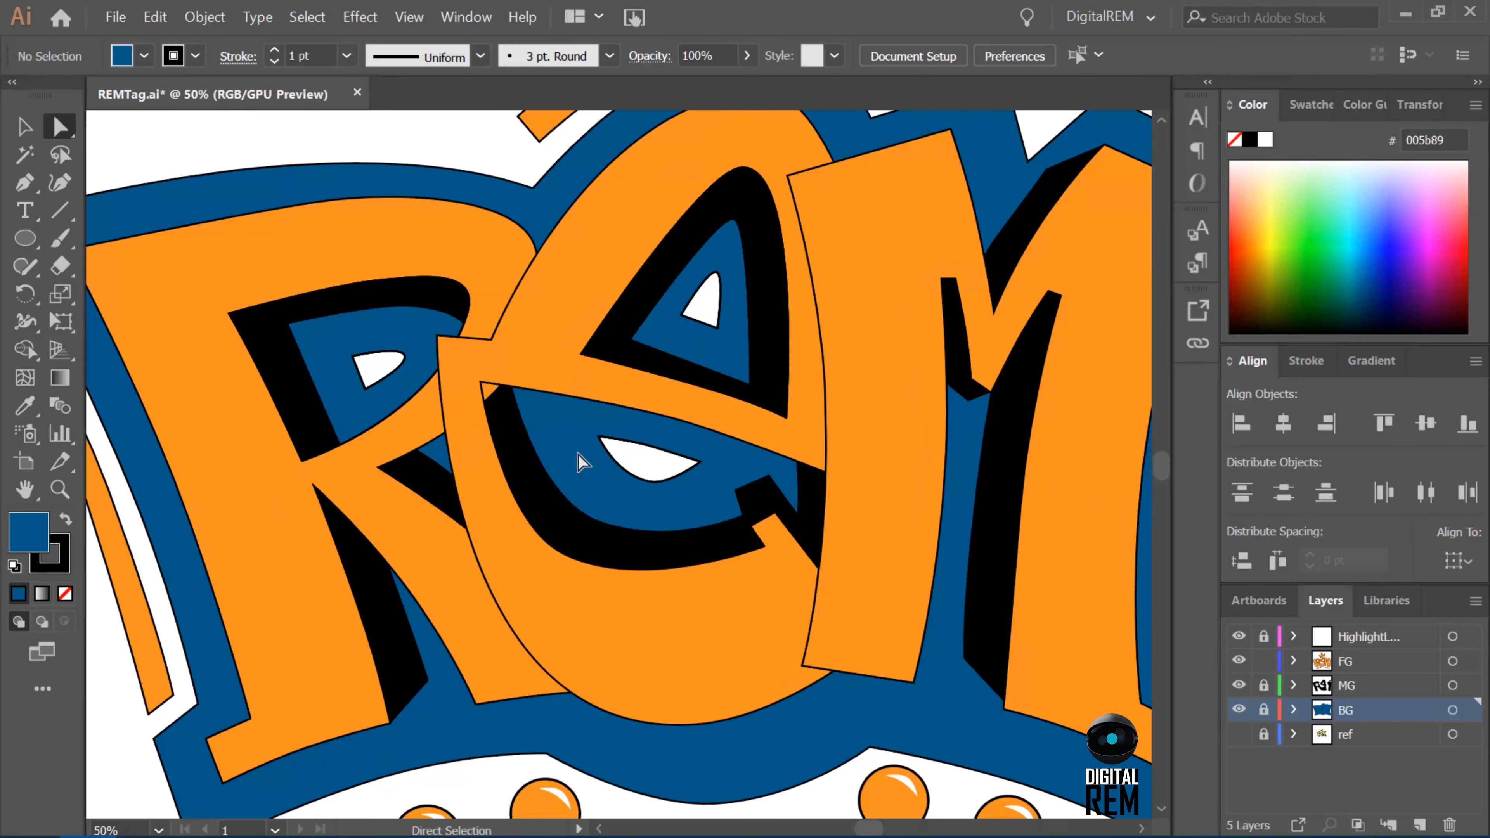
{"action": "left_click_drag", "start_coordinate": [1366, 662], "coordinate": [1419, 825]}
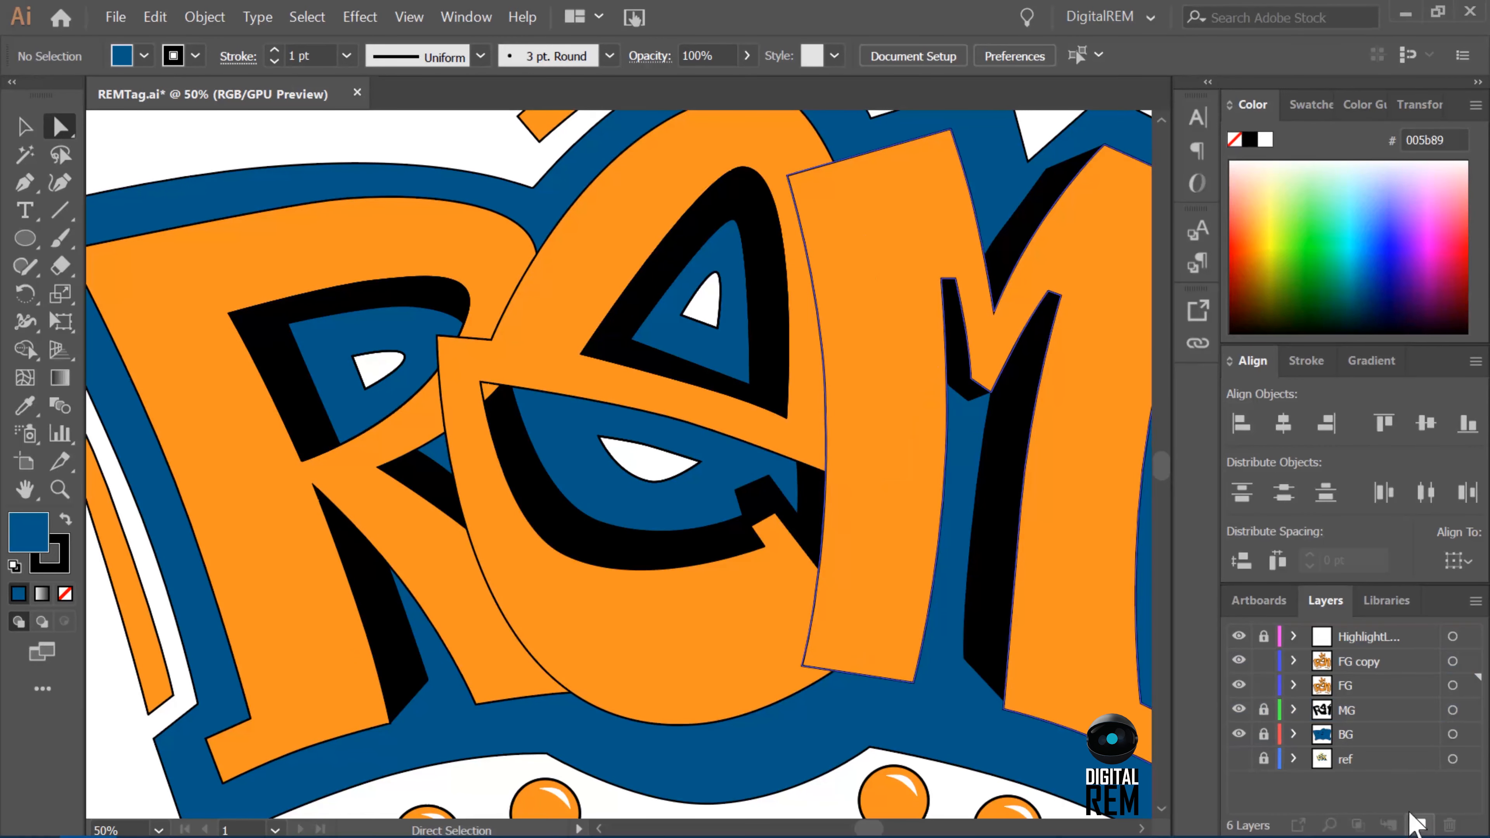
{"action": "left_click", "coordinate": [1238, 685]}
Bring the orange E in the FG copy layer in front of the M and deselect it.
{"action": "left_click", "coordinate": [745, 434]}
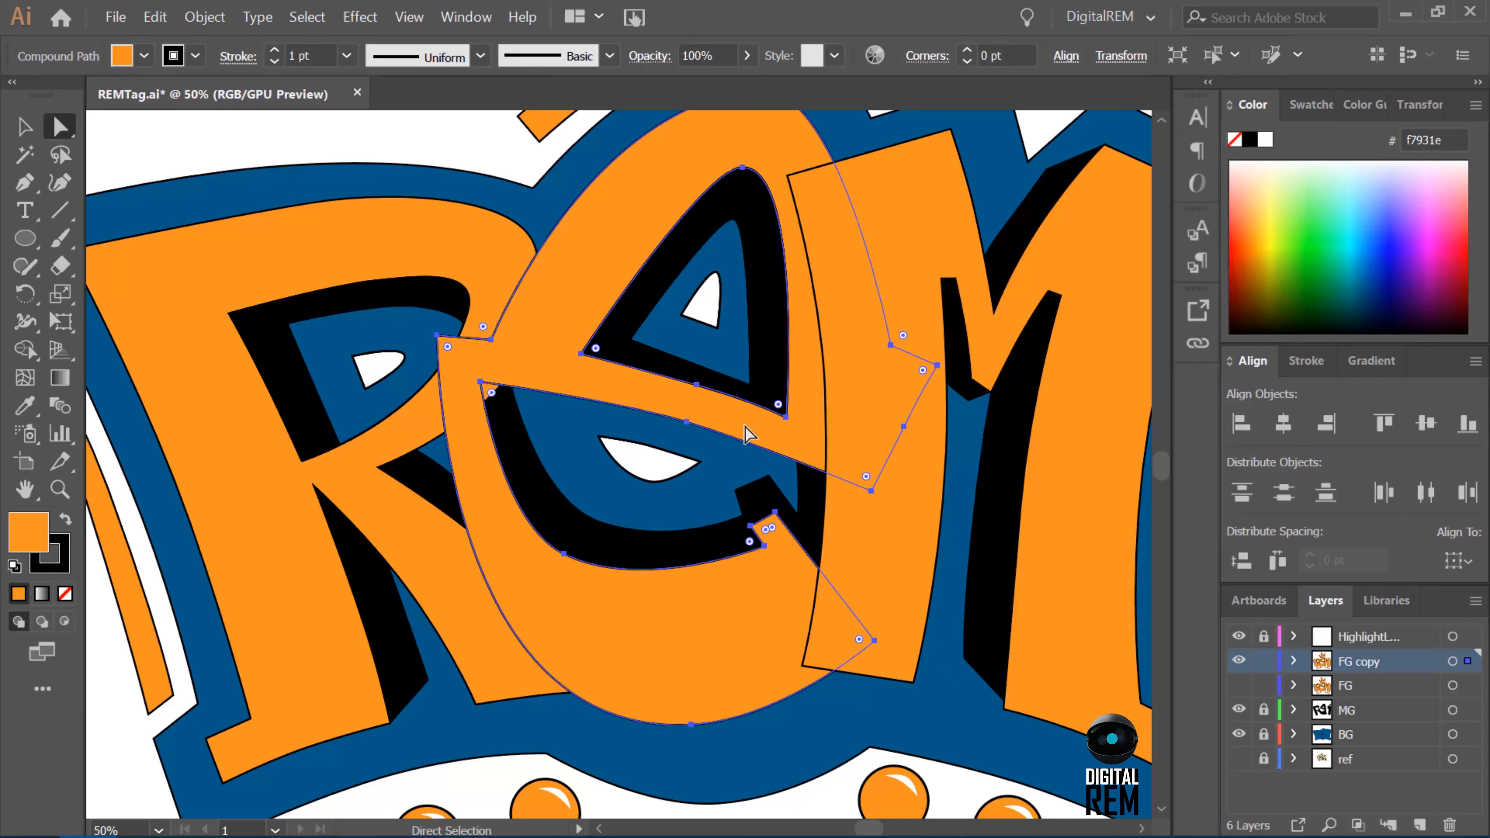
{"action": "left_click", "coordinate": [205, 16]}
{"action": "mouse_move", "coordinate": [276, 84]}
{"action": "left_click", "coordinate": [628, 106]}
{"action": "key", "text": "ctrl+shift+a"}
{"action": "key", "text": "ctrl+minus"}
{"action": "key", "text": "ctrl+minus"}
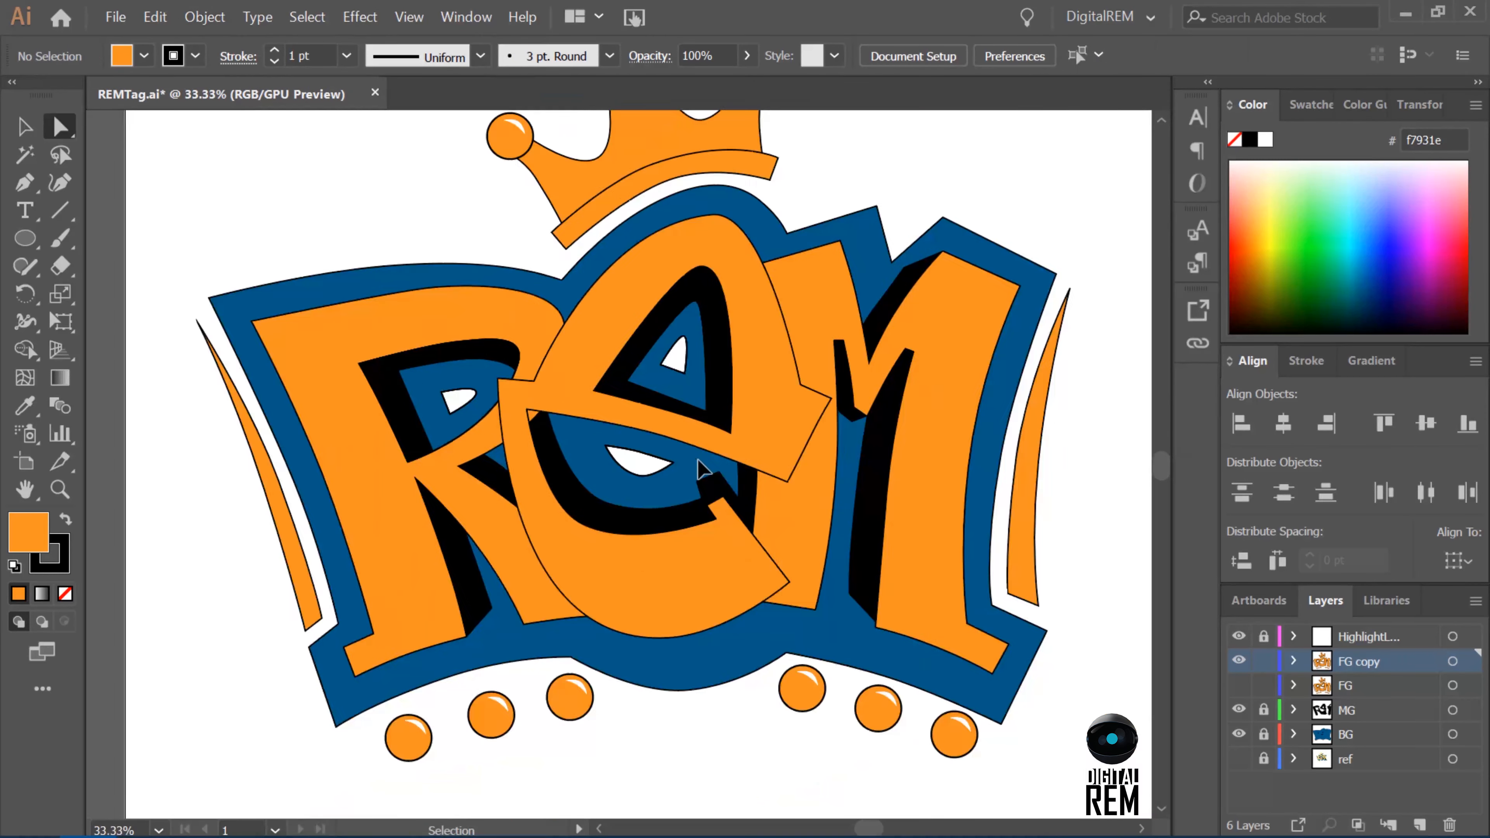
Try adding an anchor point with the Pen tool on the R's outline where it overlaps the E.
{"action": "left_click", "coordinate": [514, 442]}
{"action": "key", "text": "ctrl+plus"}
{"action": "key", "text": "ctrl+plus"}
{"action": "key", "text": "ctrl+plus"}
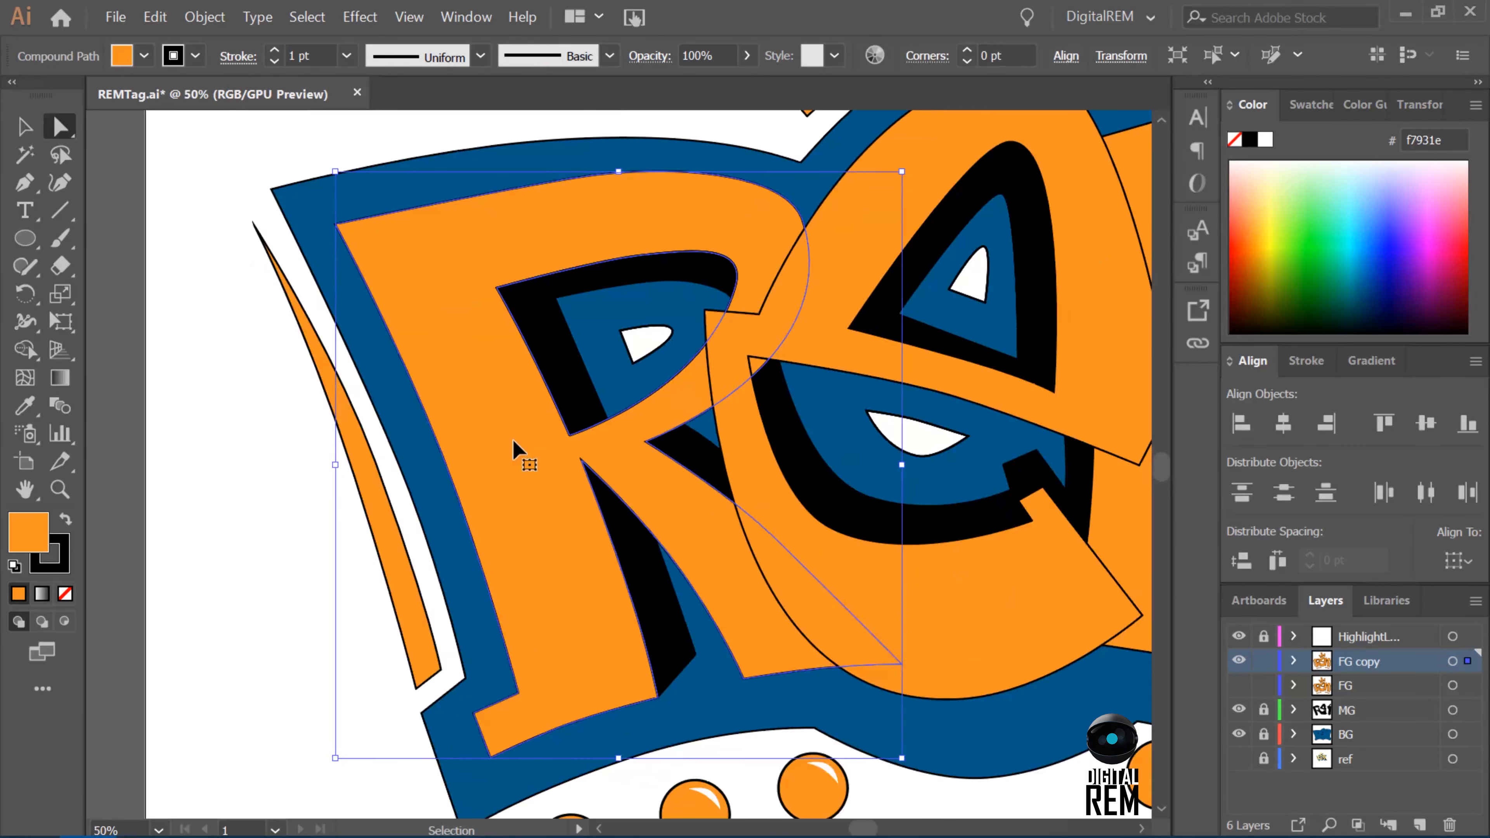
{"action": "scroll", "coordinate": [804, 366], "scroll_direction": "up", "scroll_amount": 1}
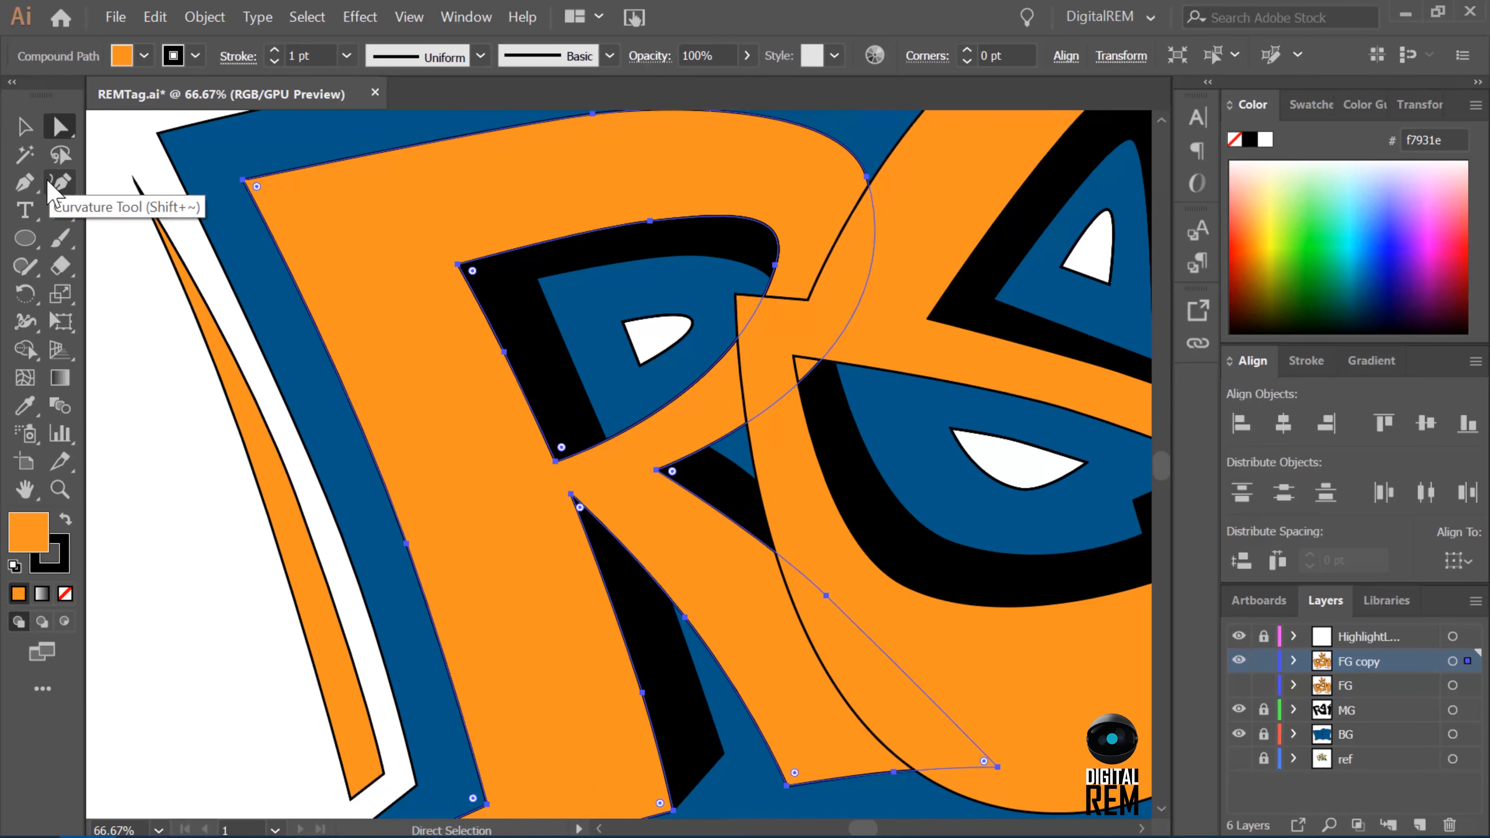
{"action": "left_click", "coordinate": [31, 185]}
{"action": "left_click", "coordinate": [808, 373]}
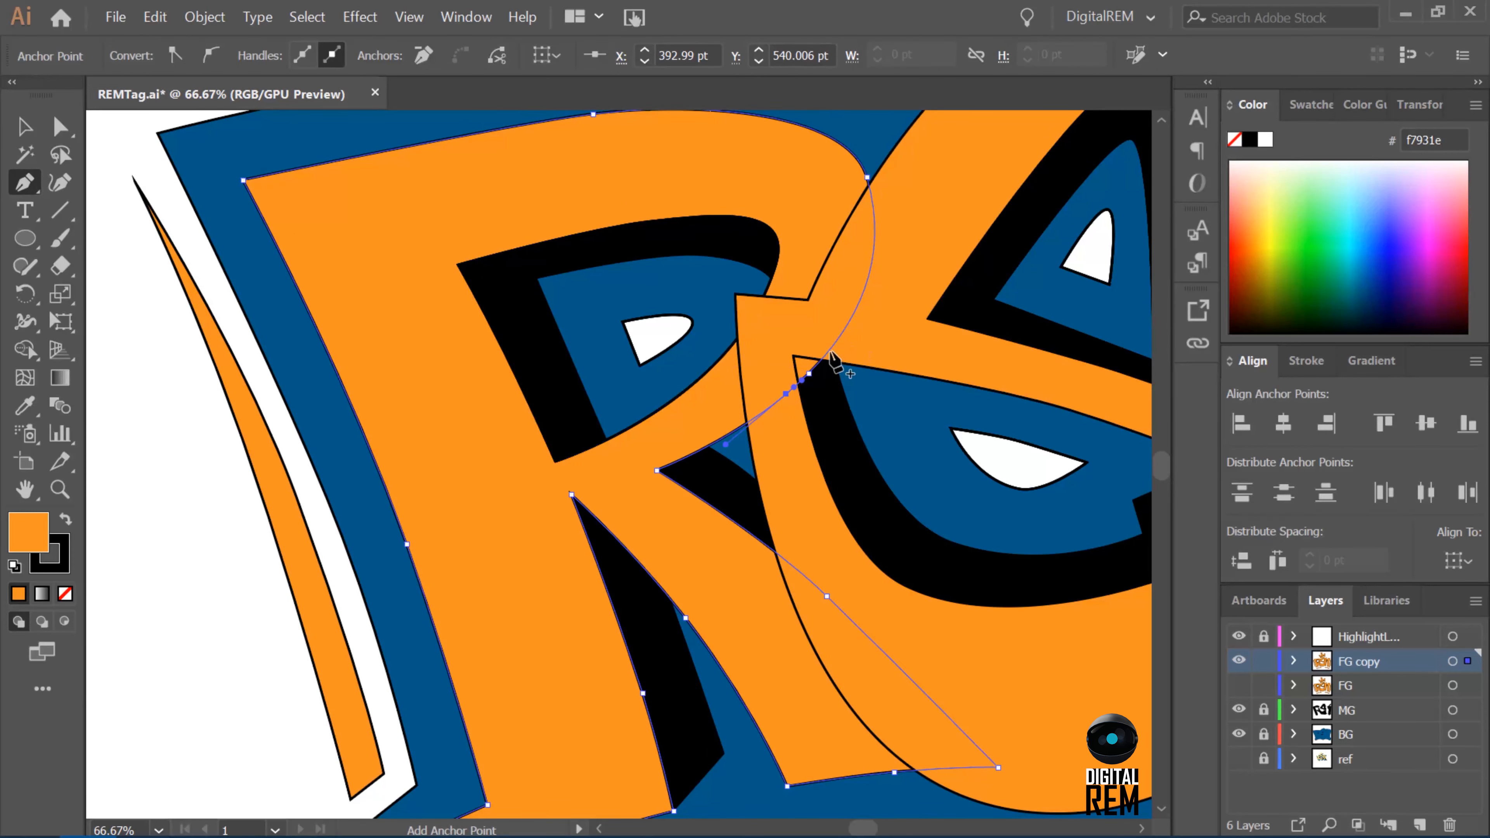
{"action": "key", "text": "ctrl+z"}
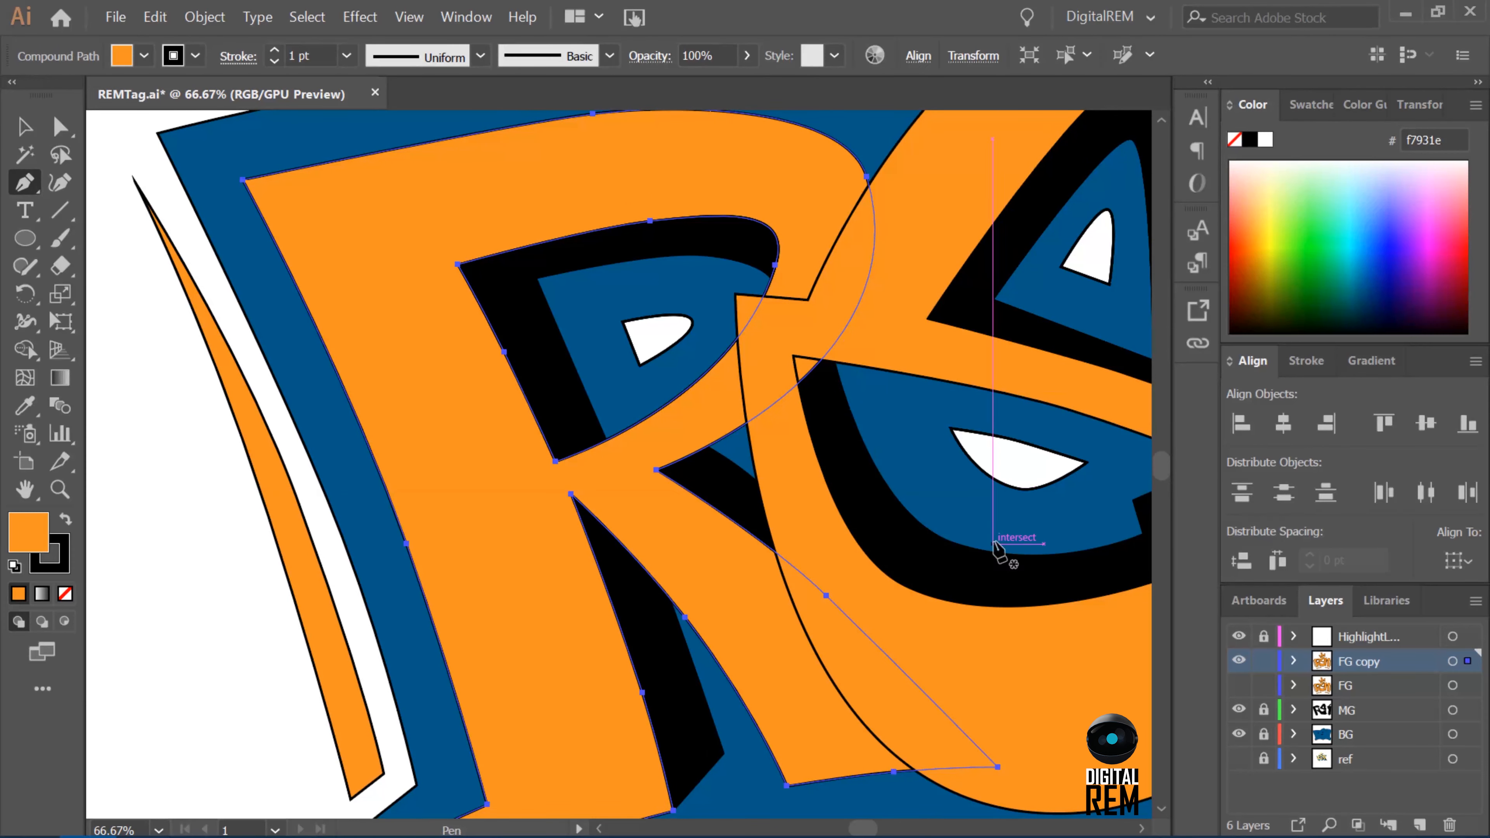
Select the R and the E together and dock the Pathfinder panel beside Align.
{"action": "key", "text": "v"}
{"action": "left_click", "coordinate": [1070, 391], "text": "shift"}
{"action": "left_click", "coordinate": [692, 430], "text": "shift"}
{"action": "left_click", "coordinate": [692, 430], "text": "shift"}
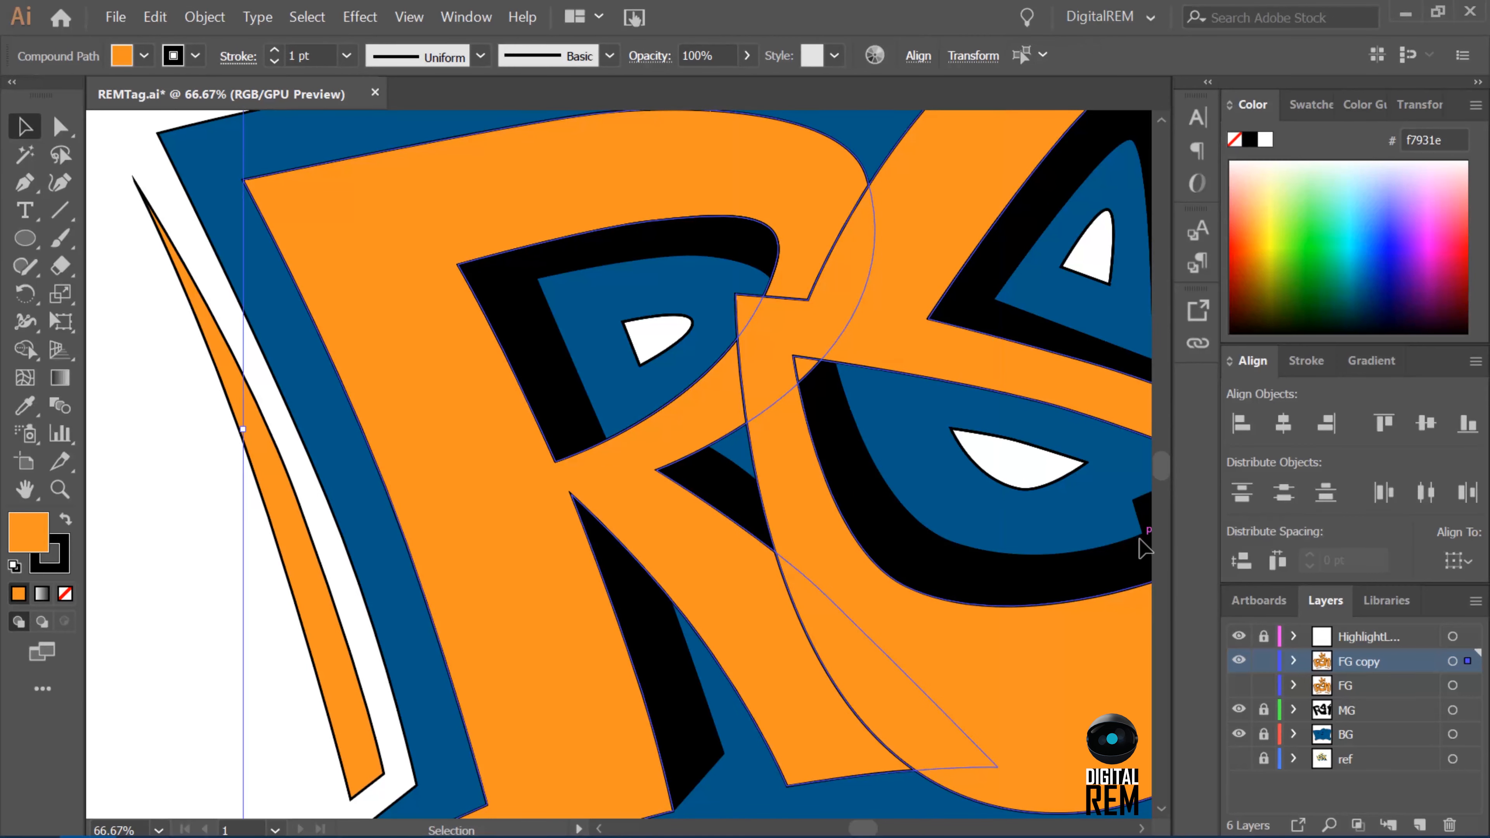
{"action": "left_click", "coordinate": [466, 17]}
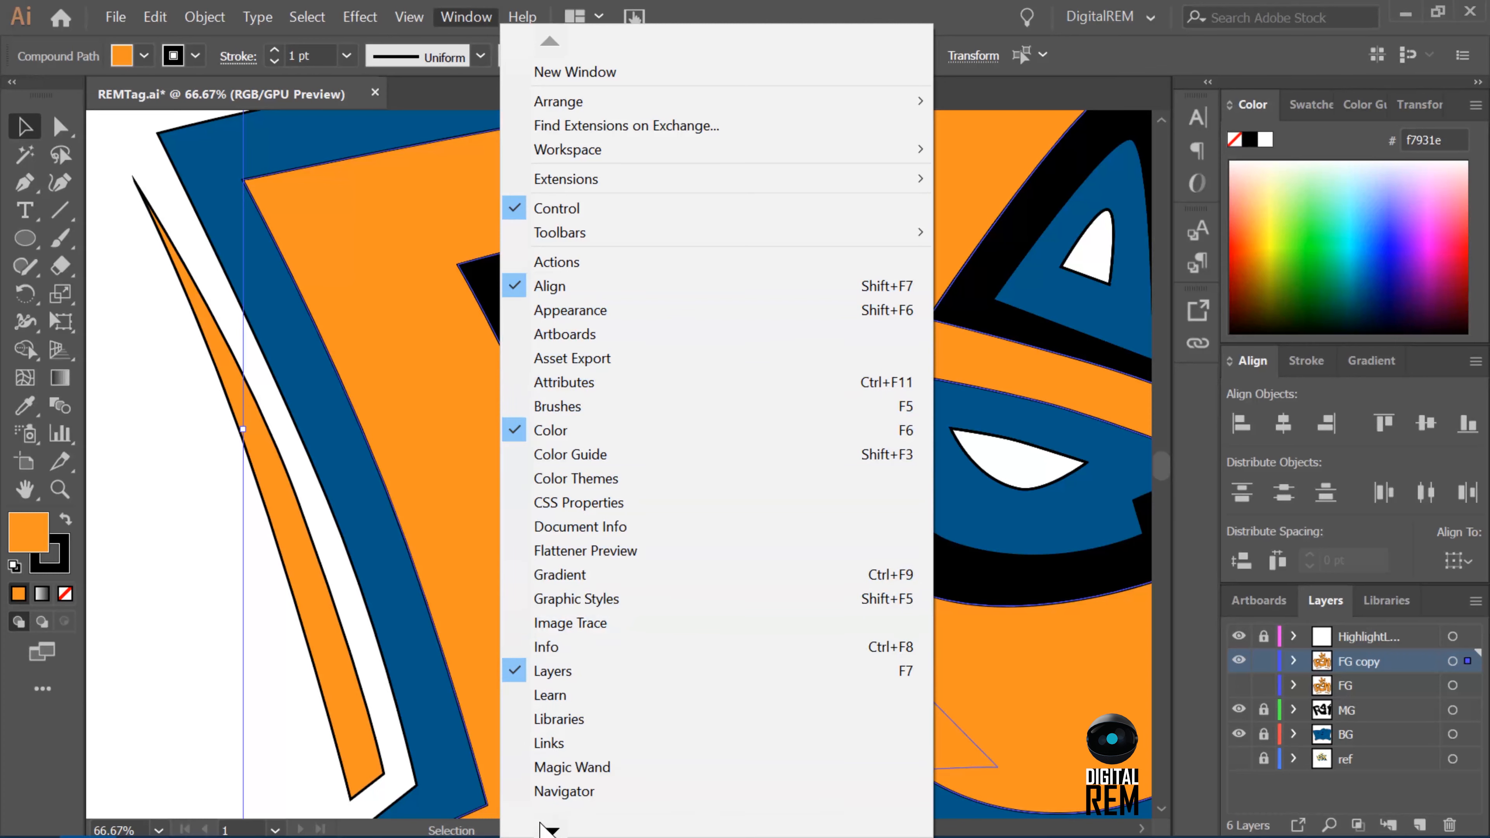
{"action": "scroll", "coordinate": [564, 587], "scroll_direction": "down", "scroll_amount": 6}
{"action": "left_click", "coordinate": [586, 417]}
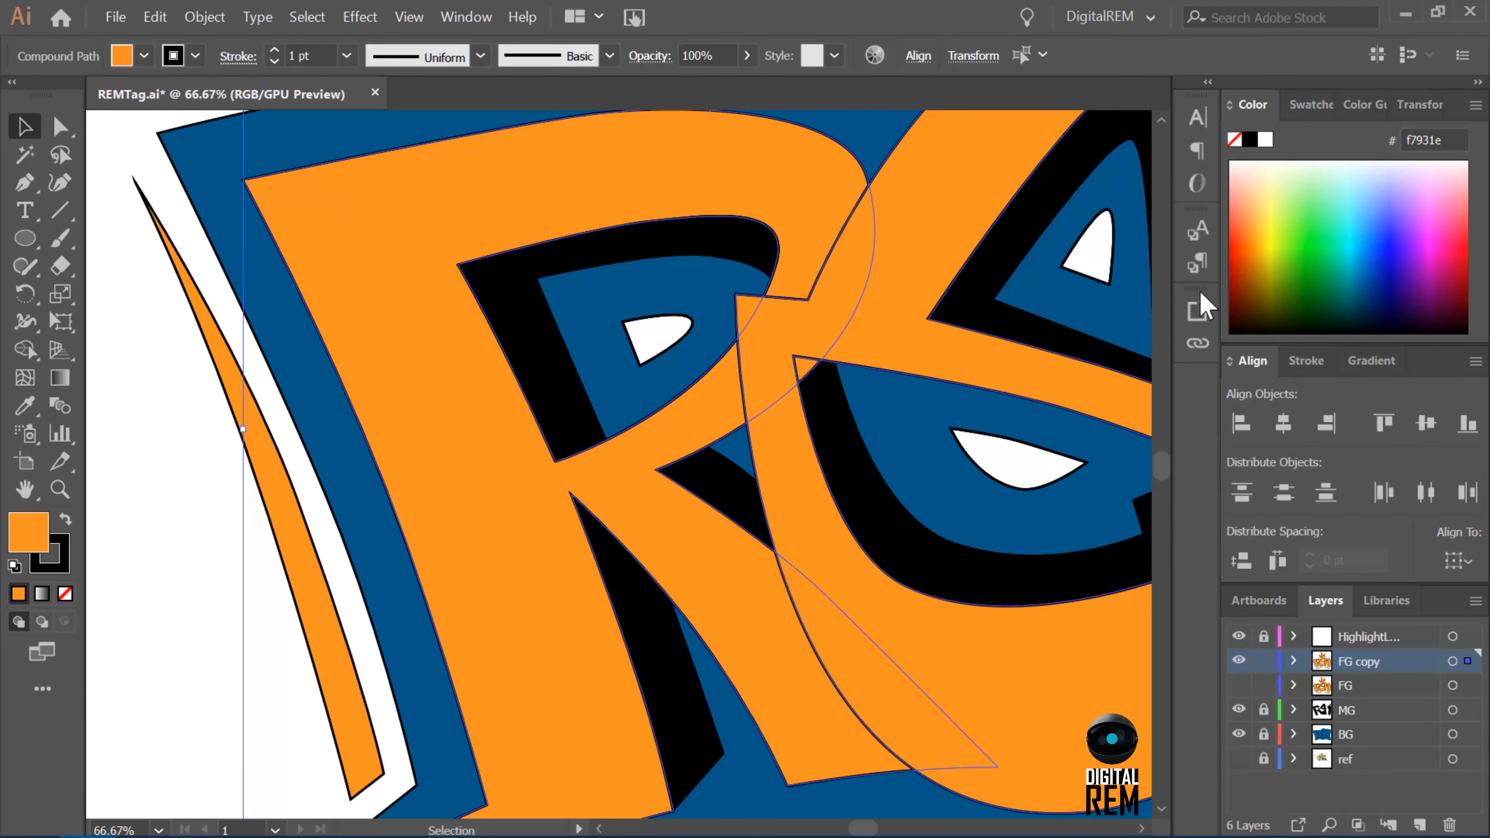
{"action": "left_click", "coordinate": [467, 16]}
{"action": "left_click", "coordinate": [564, 412]}
{"action": "left_click", "coordinate": [1475, 360]}
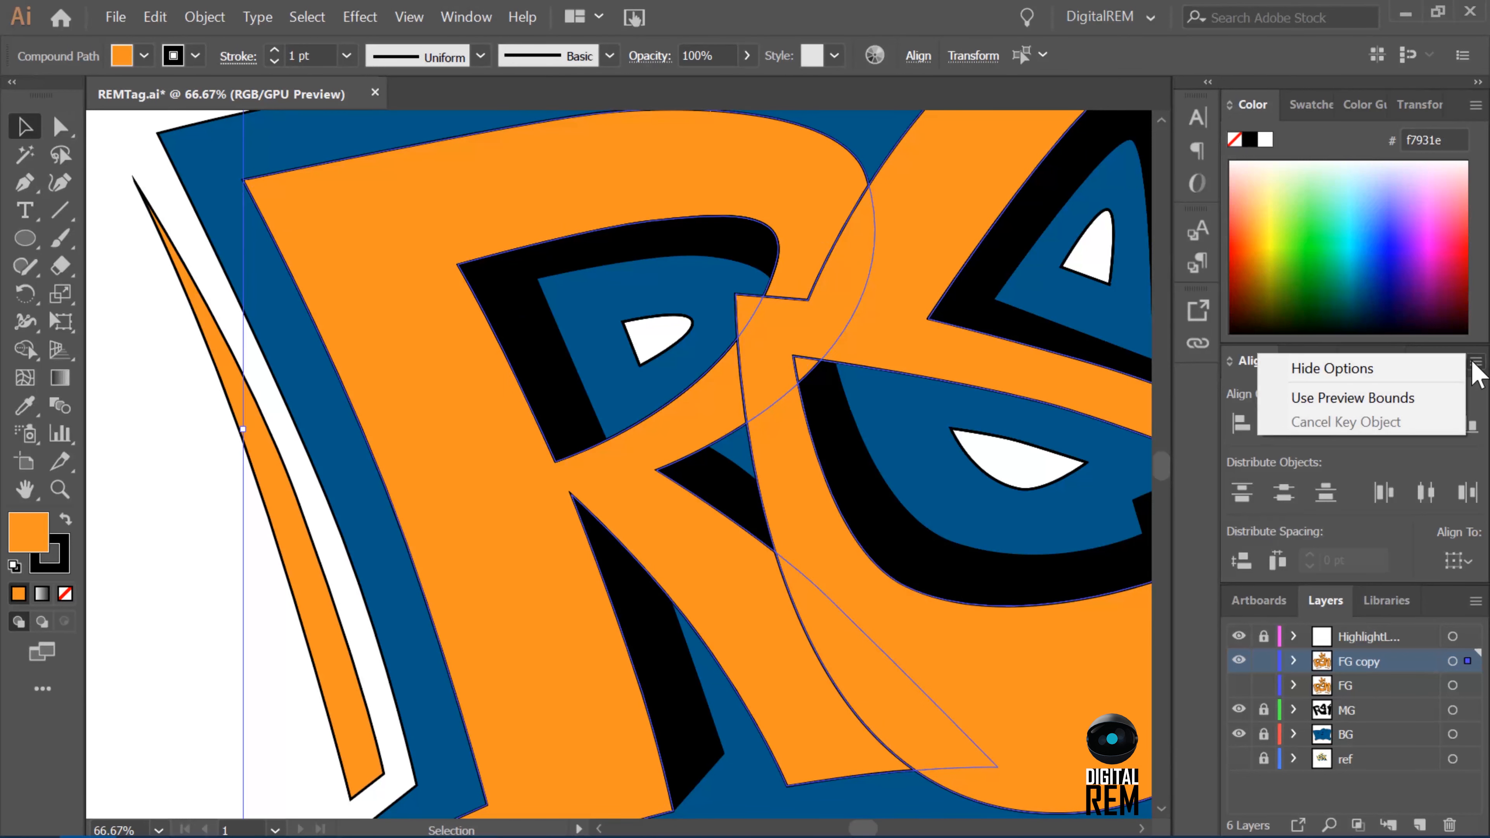
{"action": "left_click_drag", "start_coordinate": [1169, 91], "coordinate": [1138, 92]}
{"action": "left_click", "coordinate": [1419, 104]}
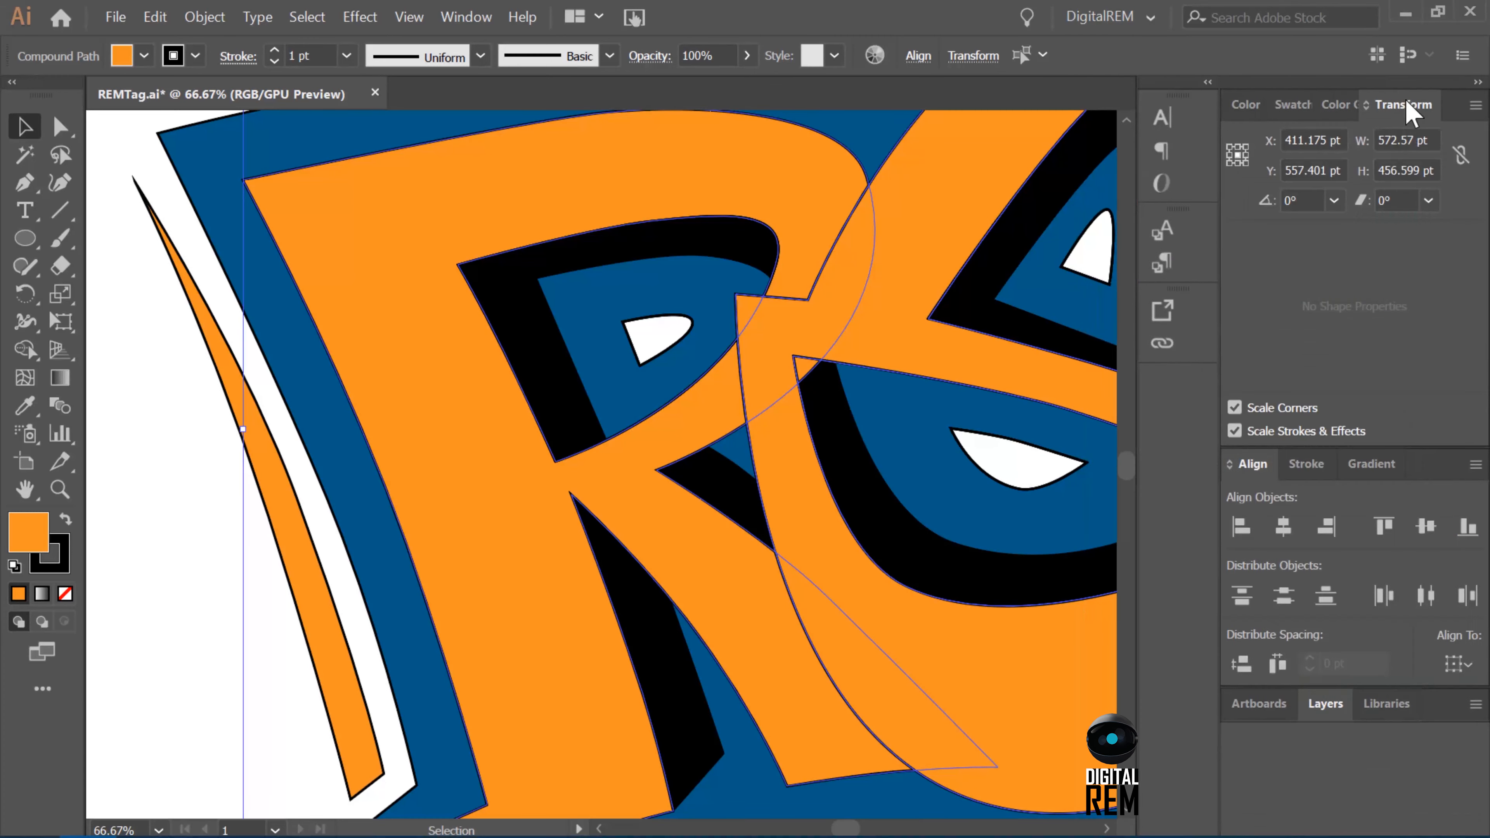
{"action": "left_click", "coordinate": [466, 16]}
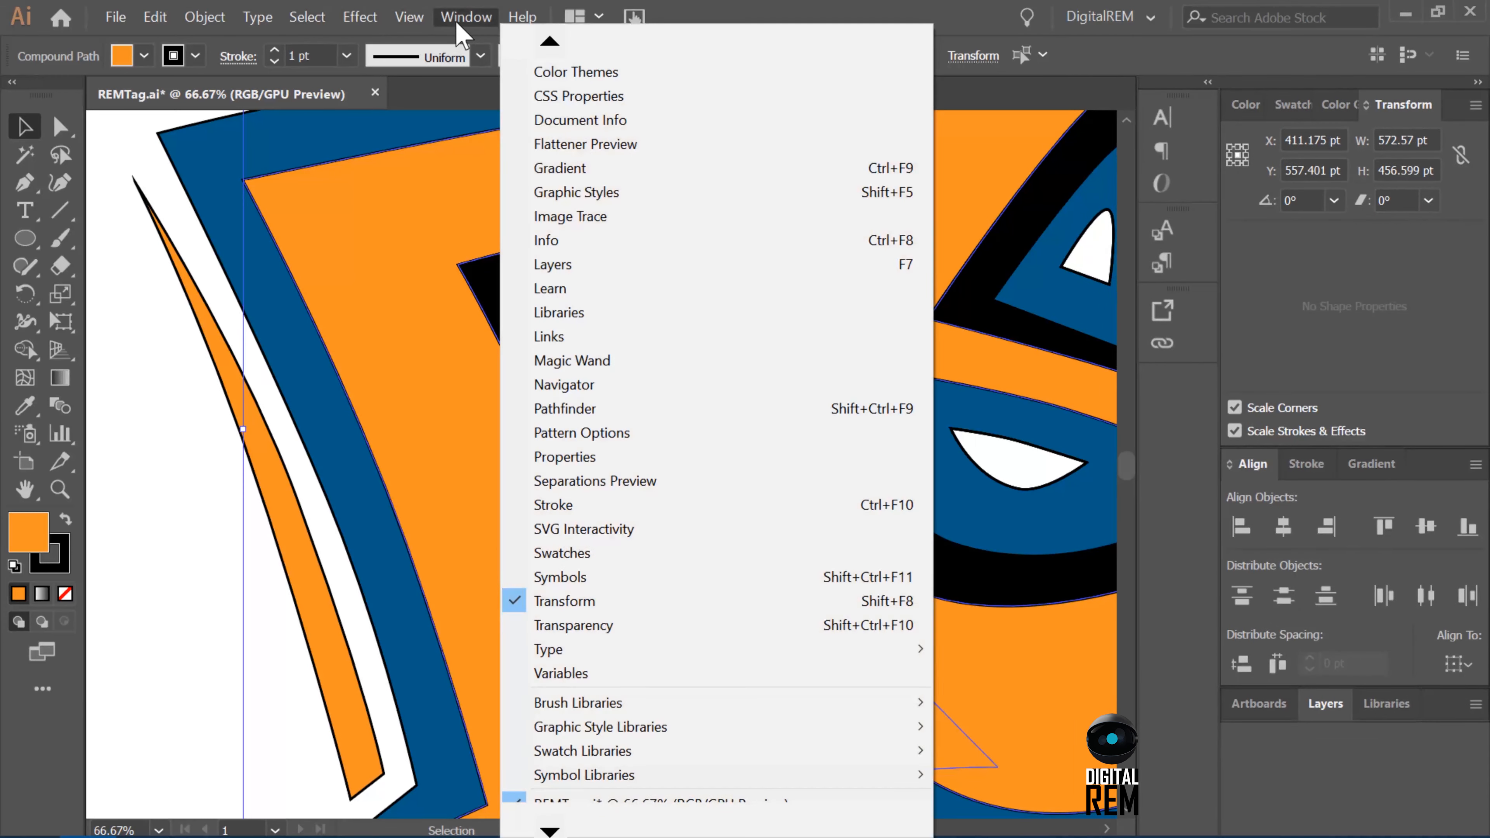
{"action": "left_click", "coordinate": [587, 411]}
{"action": "left_click_drag", "start_coordinate": [938, 480], "coordinate": [1290, 474]}
Divide the overlapping R and E into separate pieces and delete the R's piece inside the E's lower opening.
{"action": "left_click", "coordinate": [1179, 407]}
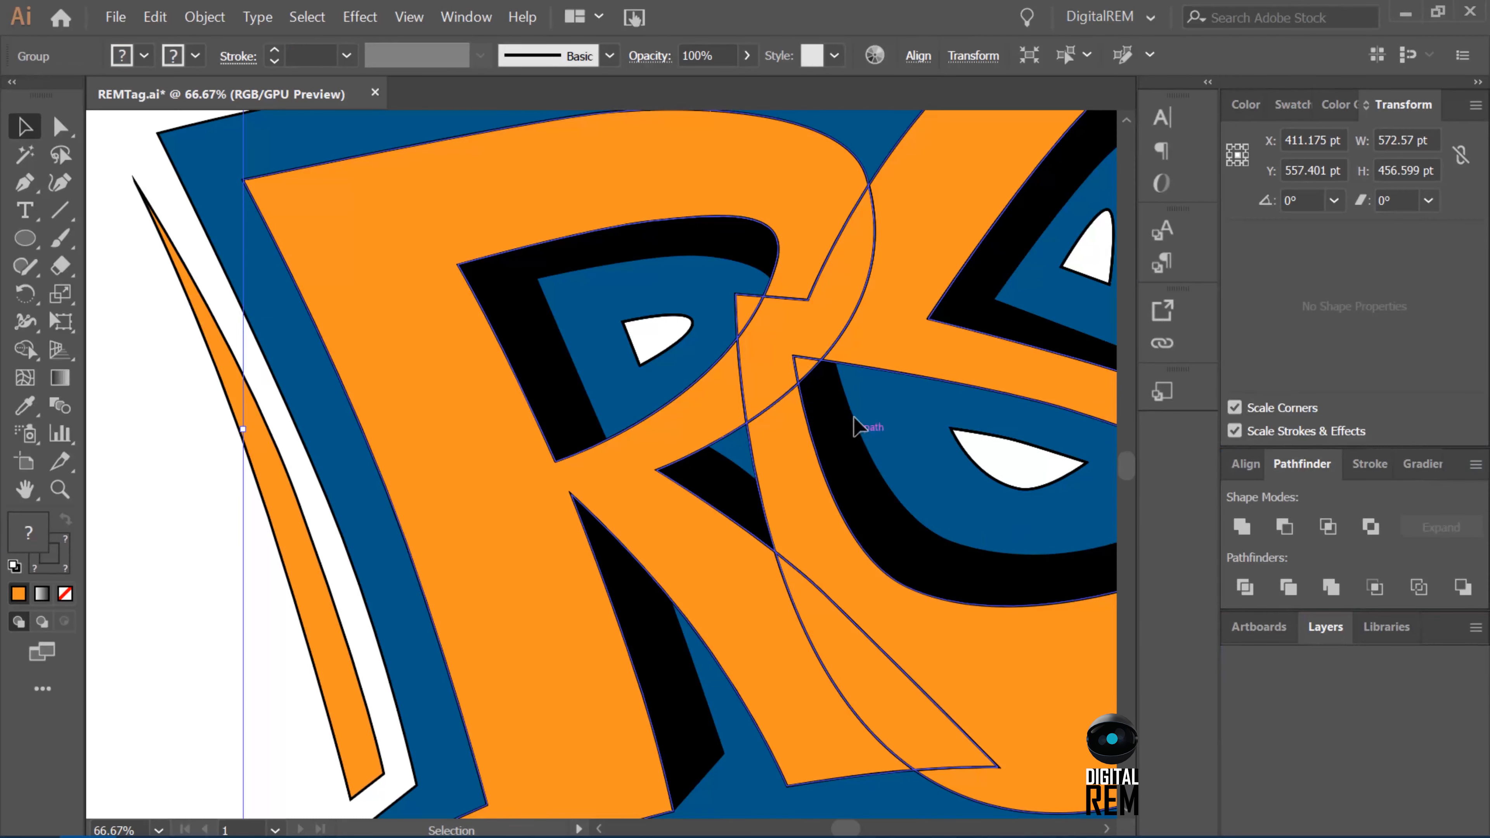
{"action": "key", "text": "a"}
{"action": "left_click", "coordinate": [808, 369]}
{"action": "key", "text": "Delete"}
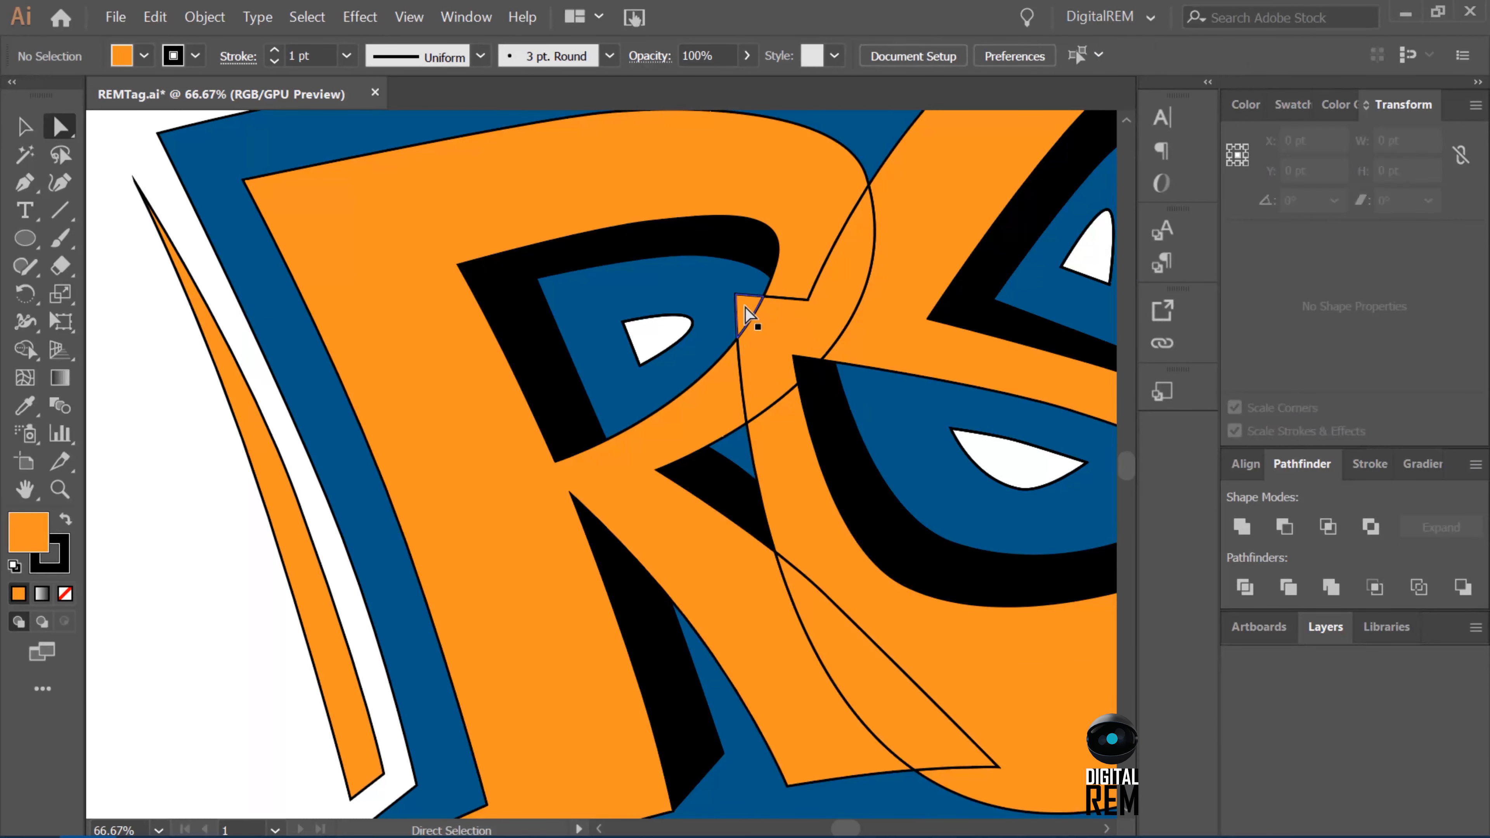
Unite the E with the overlap pieces inside it into one shape, deselect it and save the file.
{"action": "left_click", "coordinate": [749, 316]}
{"action": "left_click", "coordinate": [804, 328], "text": "shift"}
{"action": "left_click", "coordinate": [867, 333], "text": "shift"}
{"action": "left_click", "coordinate": [779, 438], "text": "shift"}
{"action": "left_click", "coordinate": [811, 639], "text": "shift"}
{"action": "key", "text": "ctrl+minus"}
{"action": "left_click", "coordinate": [1242, 526]}
{"action": "key", "text": "ctrl+minus"}
{"action": "left_click", "coordinate": [1044, 581]}
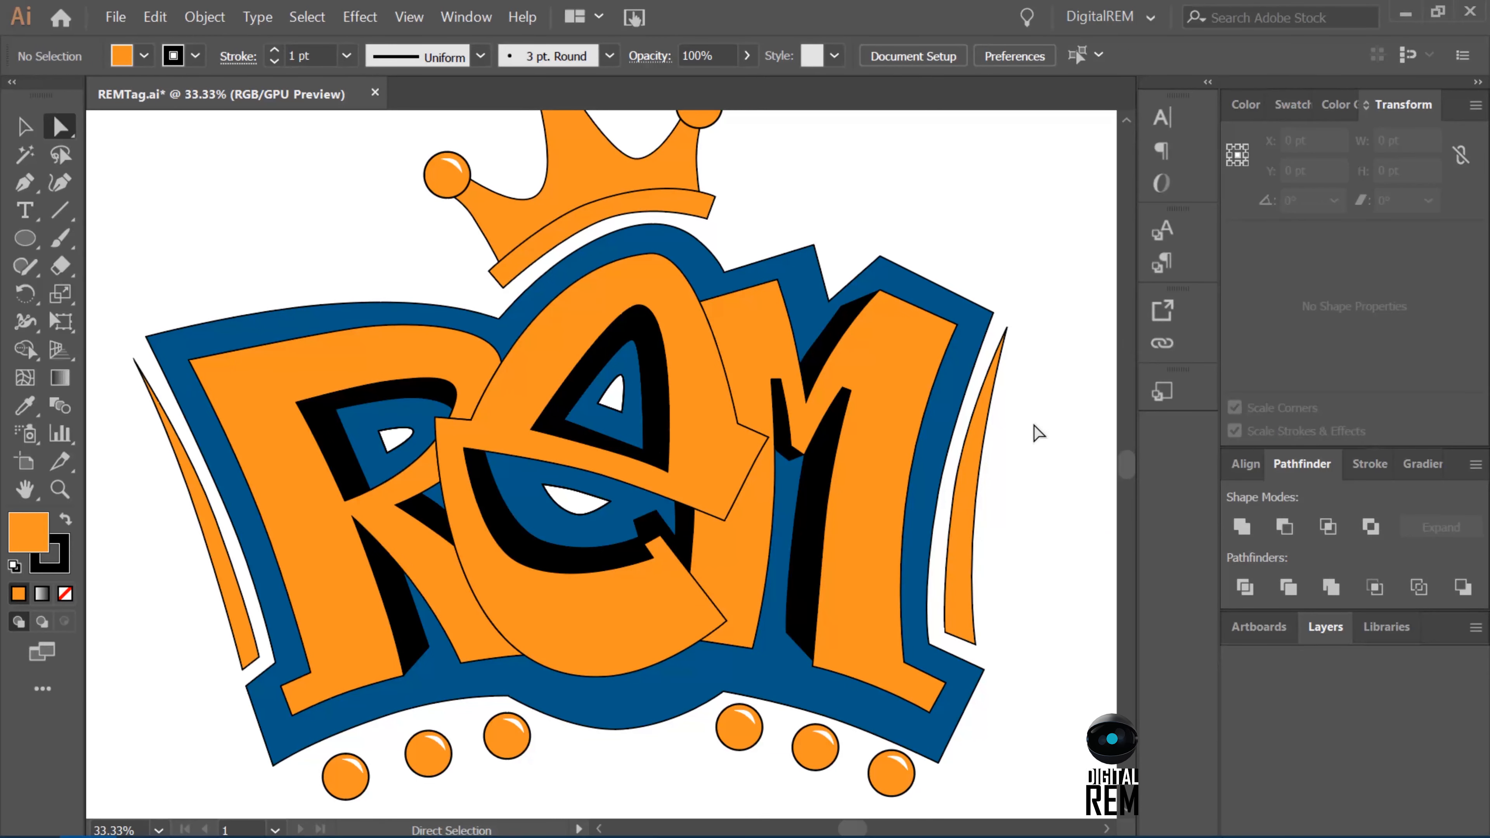
{"action": "key", "text": "ctrl+s"}
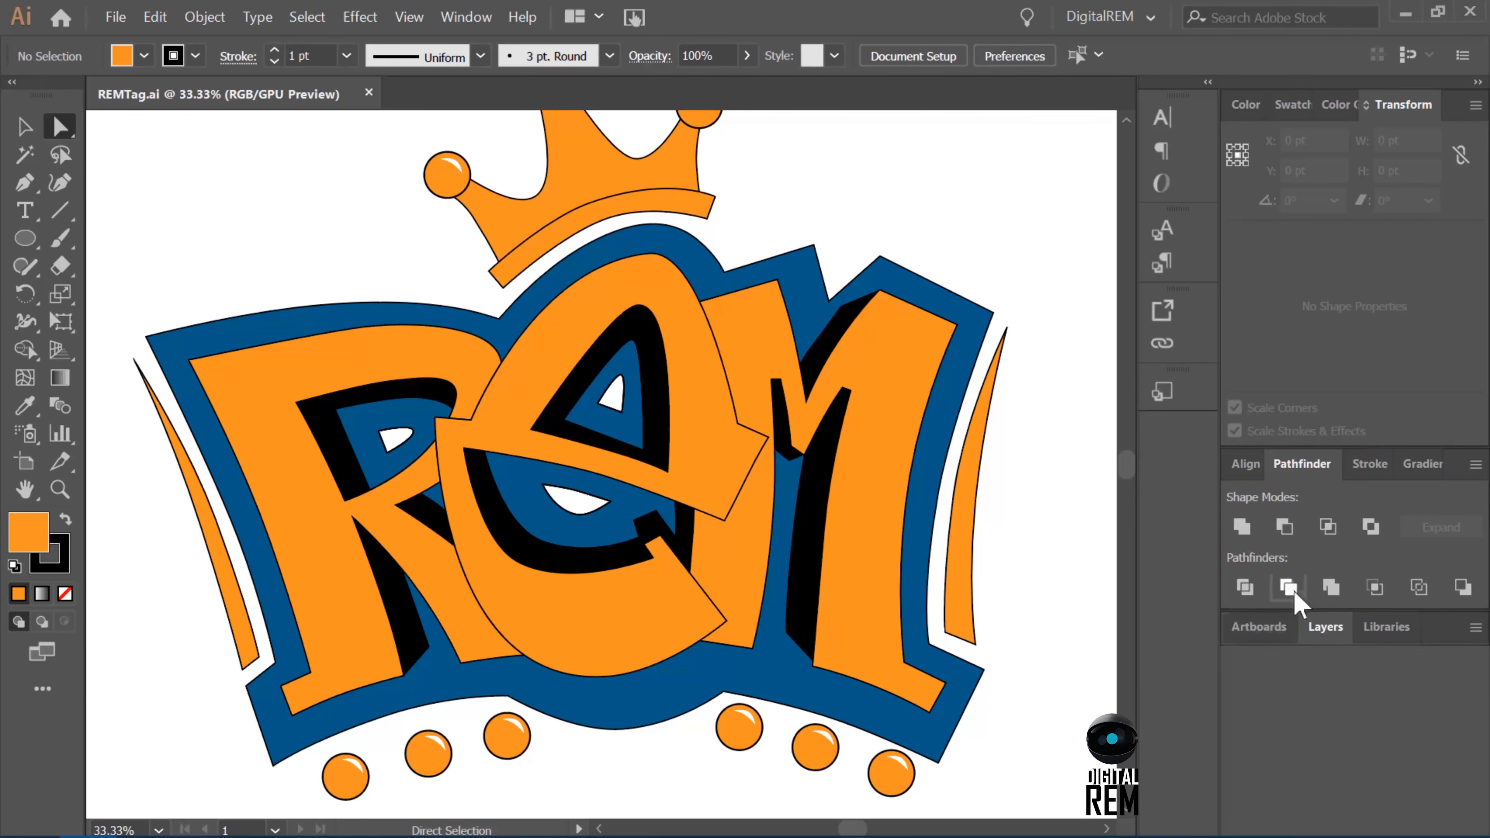
Delete the hidden original FG layer and rename the FG copy layer to FG.
{"action": "left_click", "coordinate": [1320, 629]}
{"action": "left_click", "coordinate": [1344, 714]}
{"action": "left_click", "coordinate": [1449, 825]}
{"action": "left_click", "coordinate": [798, 461]}
{"action": "double_click", "coordinate": [1355, 687]}
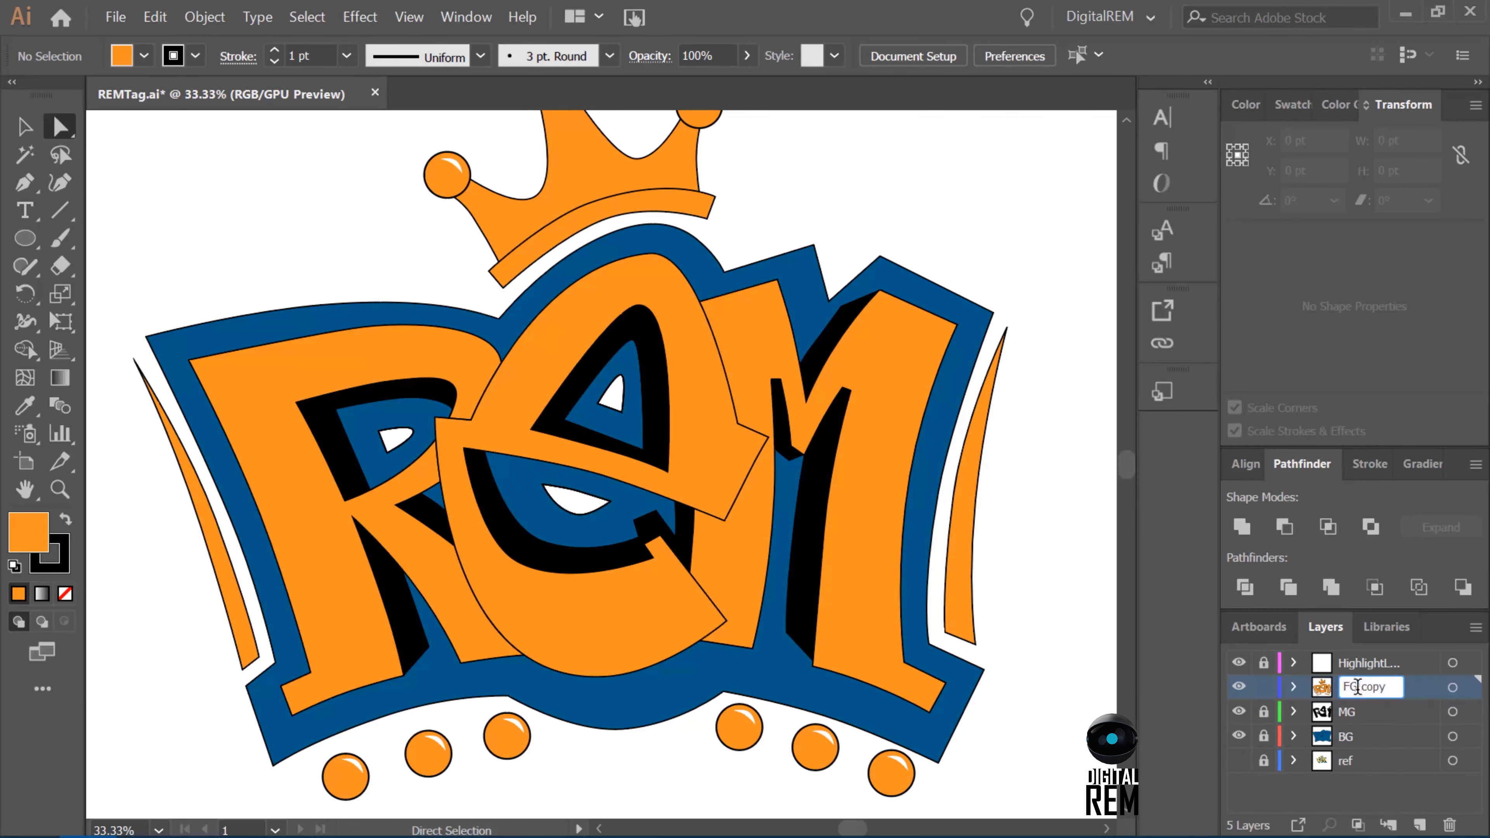
{"action": "type", "text": "FG"}
{"action": "key", "text": "Return"}
{"action": "scroll", "coordinate": [819, 766], "scroll_direction": "up", "scroll_amount": 3}
{"action": "scroll", "coordinate": [819, 765], "scroll_direction": "down", "scroll_amount": 2}
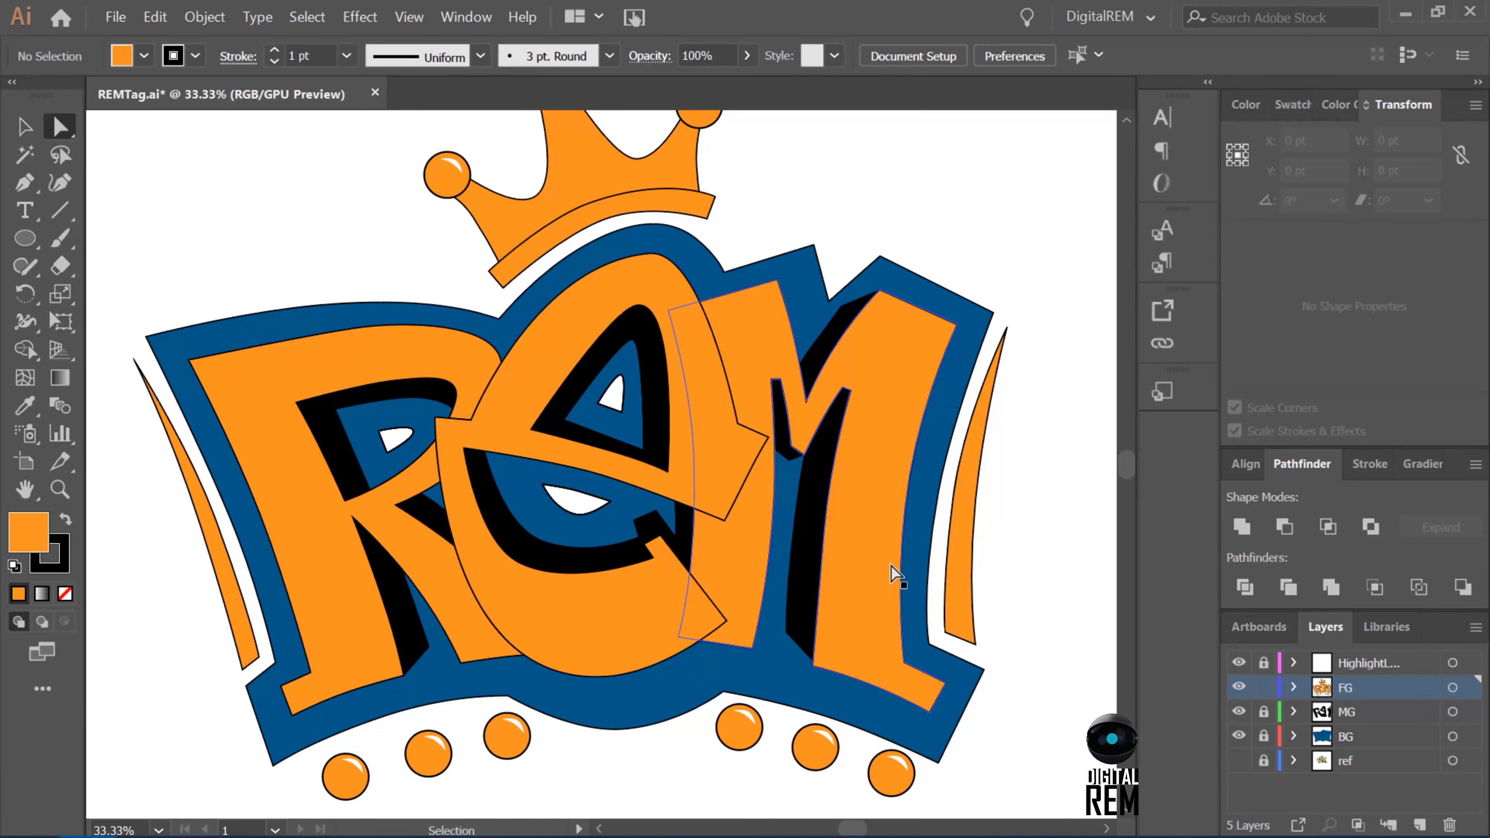
Save the file, hide the FG copy layer and show the original FG layer.
{"action": "key", "text": "ctrl+s"}
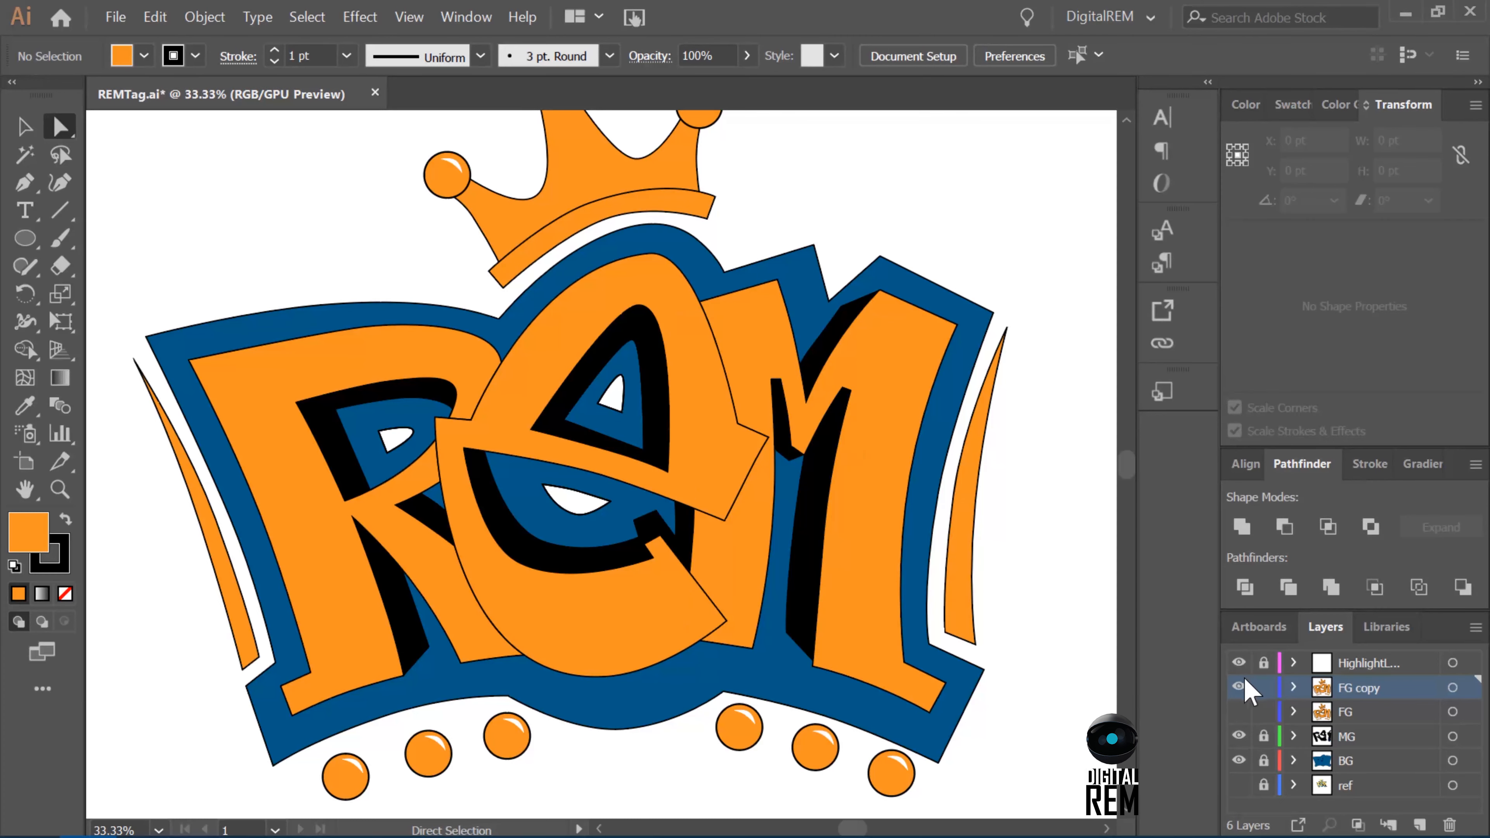
{"action": "left_click", "coordinate": [1239, 688]}
{"action": "left_click", "coordinate": [1236, 711]}
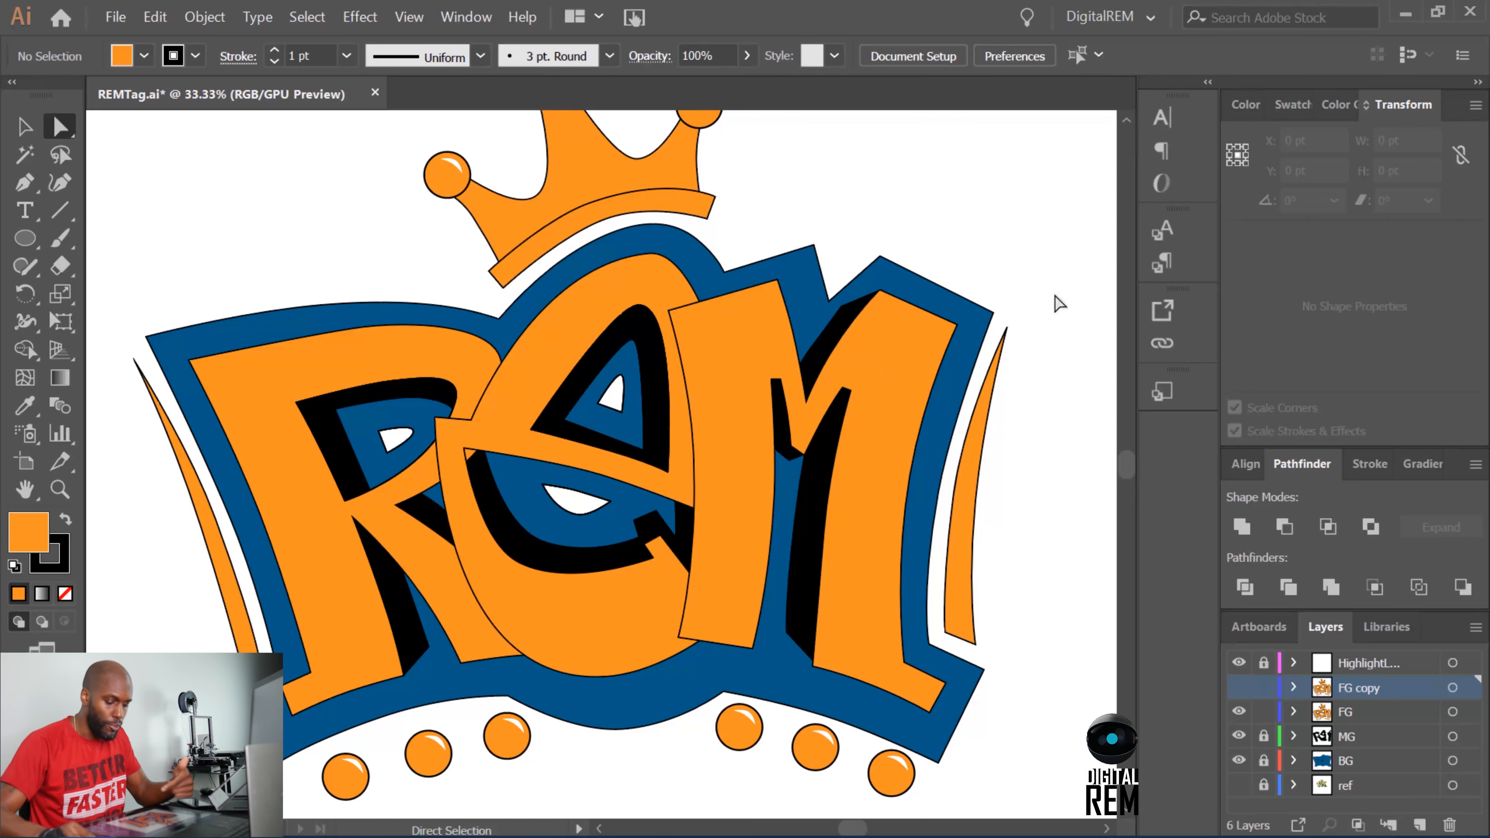
Hide the Pathfinder panel and show it again.
{"action": "left_click", "coordinate": [463, 17]}
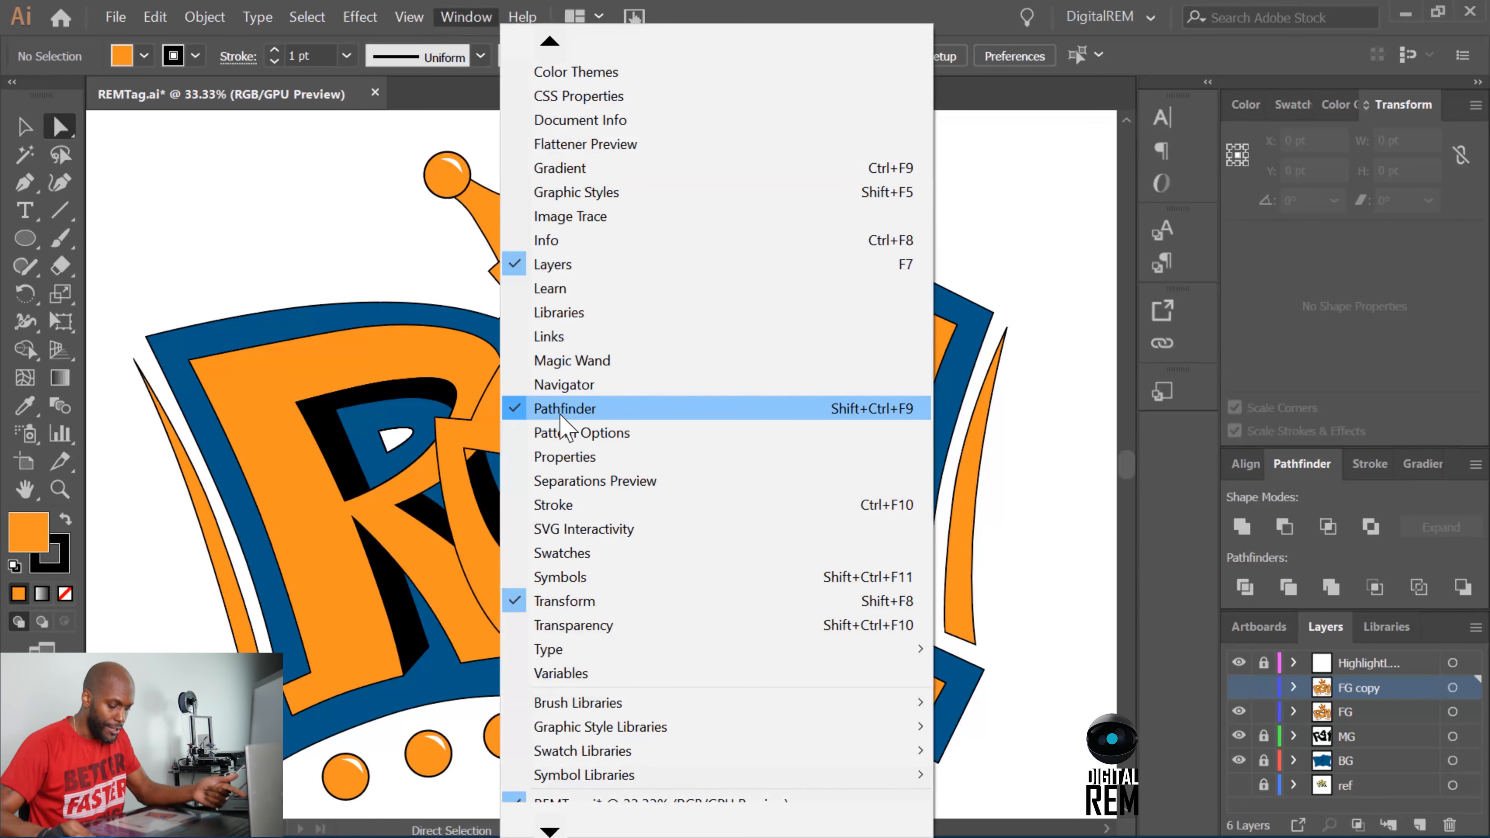
{"action": "left_click", "coordinate": [692, 416]}
{"action": "left_click", "coordinate": [461, 17]}
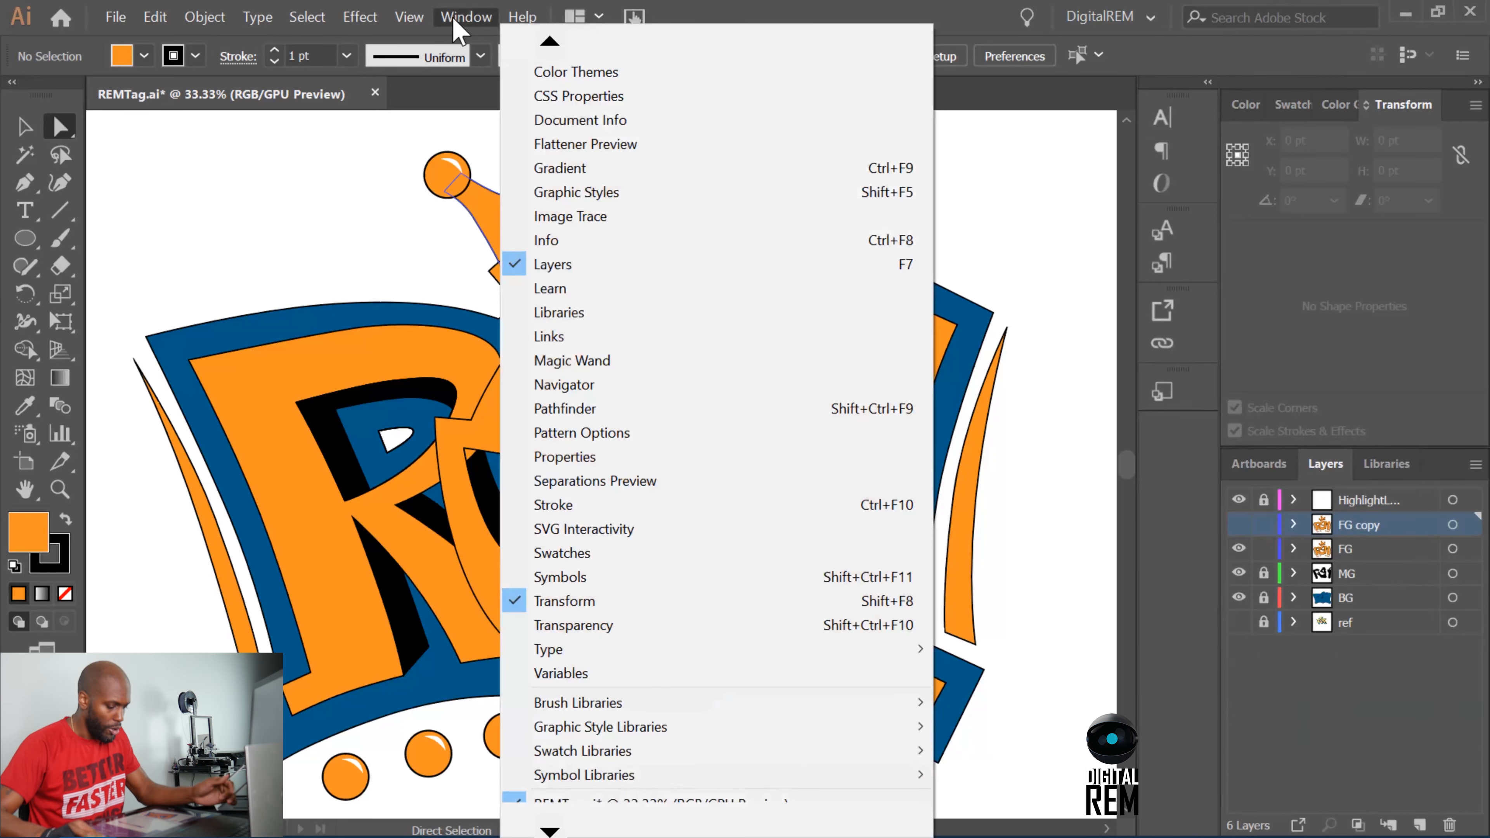
{"action": "left_click", "coordinate": [570, 410]}
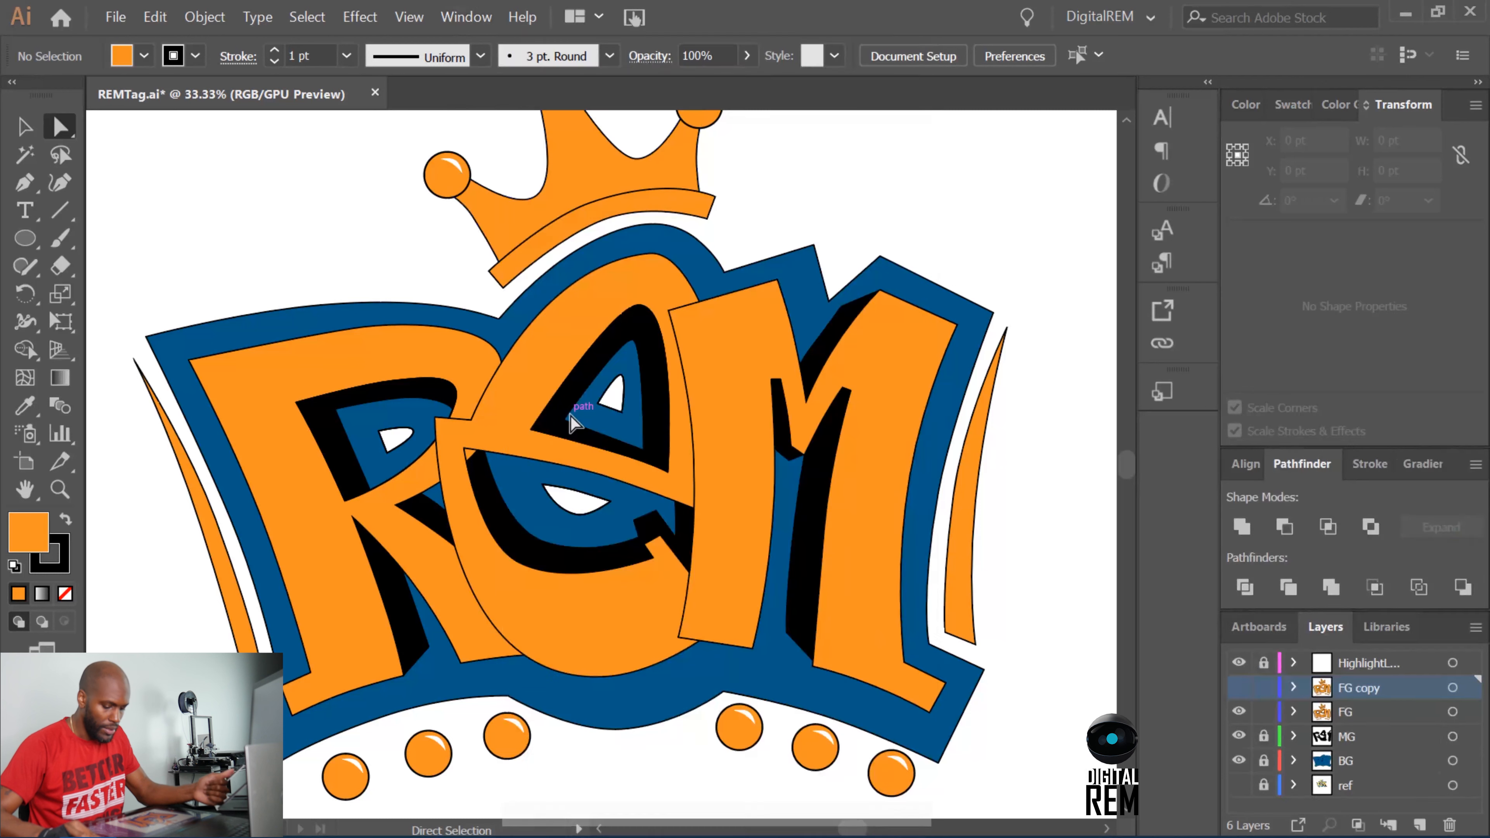
{"action": "left_click", "coordinate": [1239, 464]}
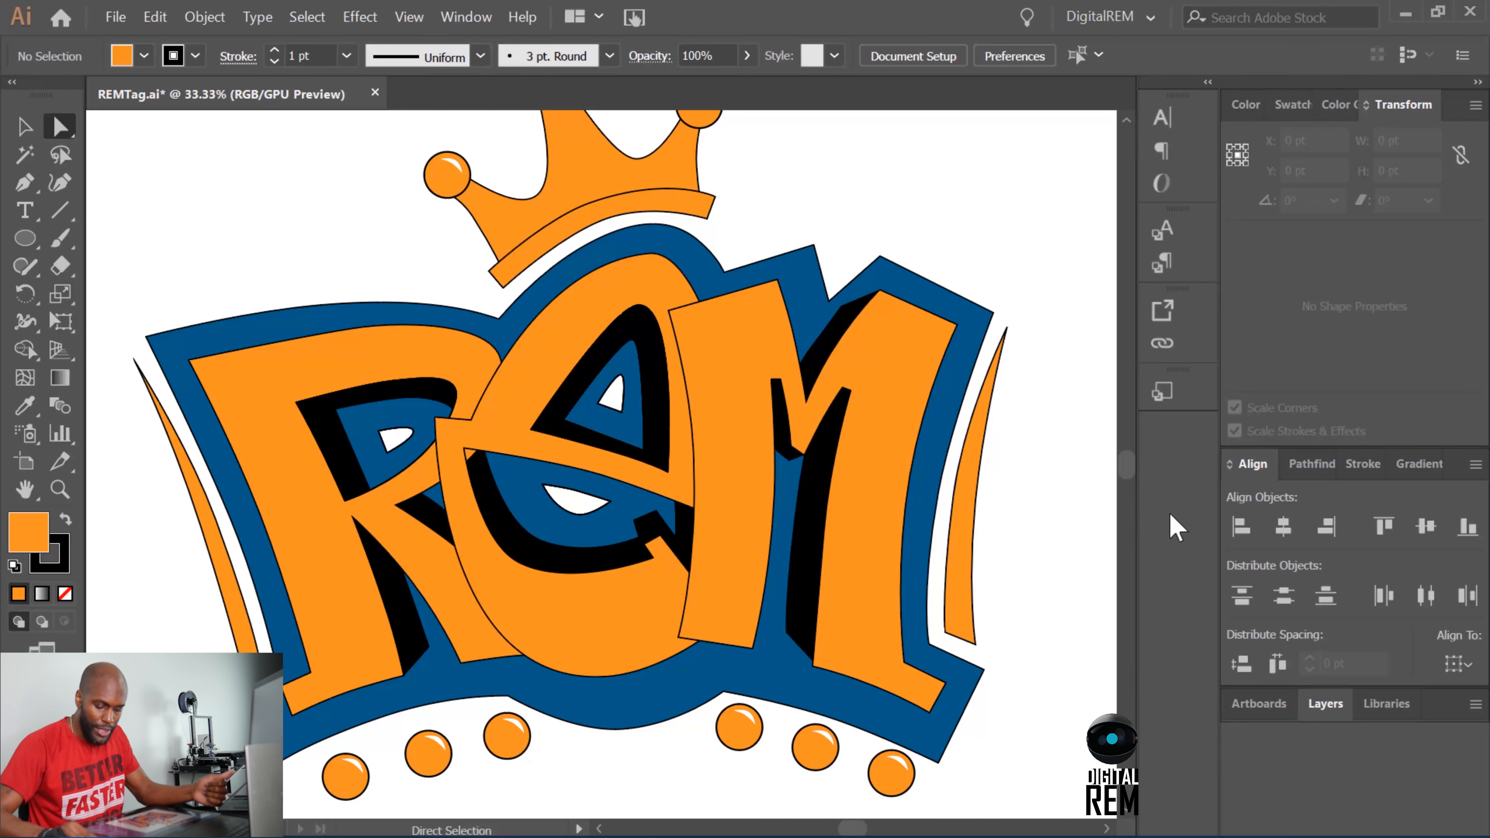
{"action": "left_click", "coordinate": [1310, 465]}
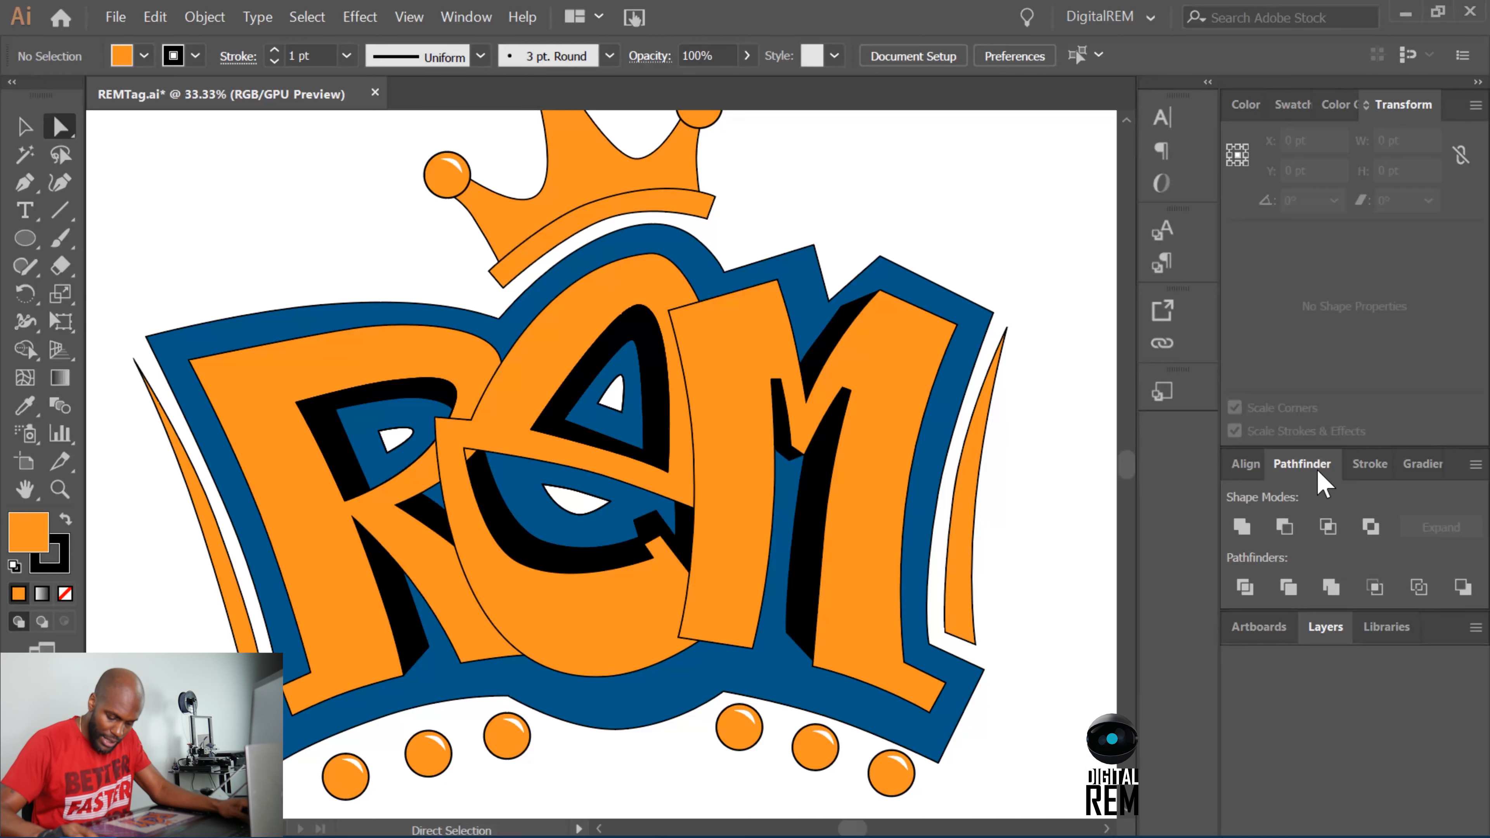
{"action": "left_click", "coordinate": [1327, 628]}
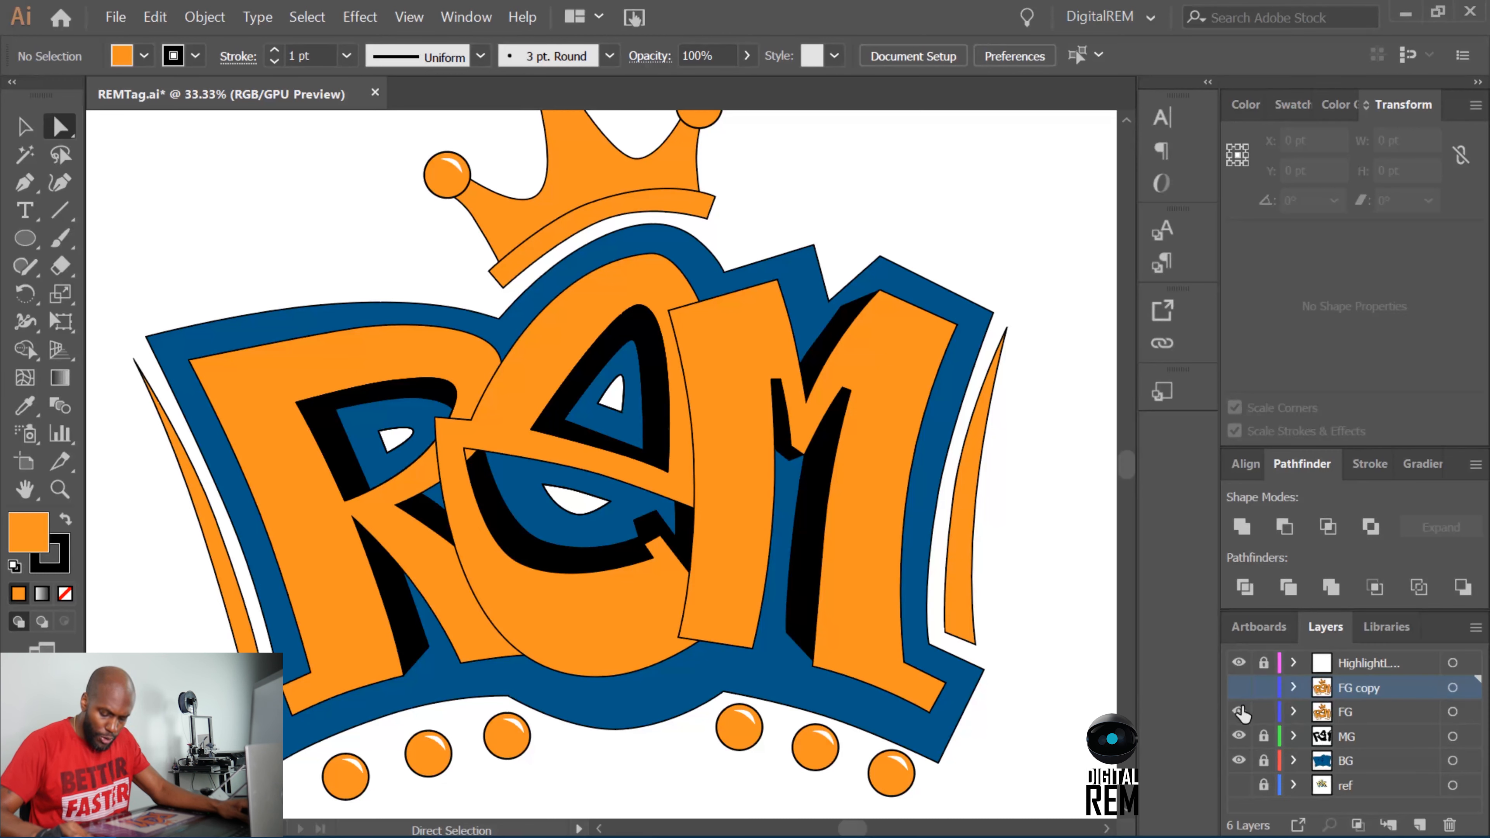
{"action": "left_click", "coordinate": [1380, 712]}
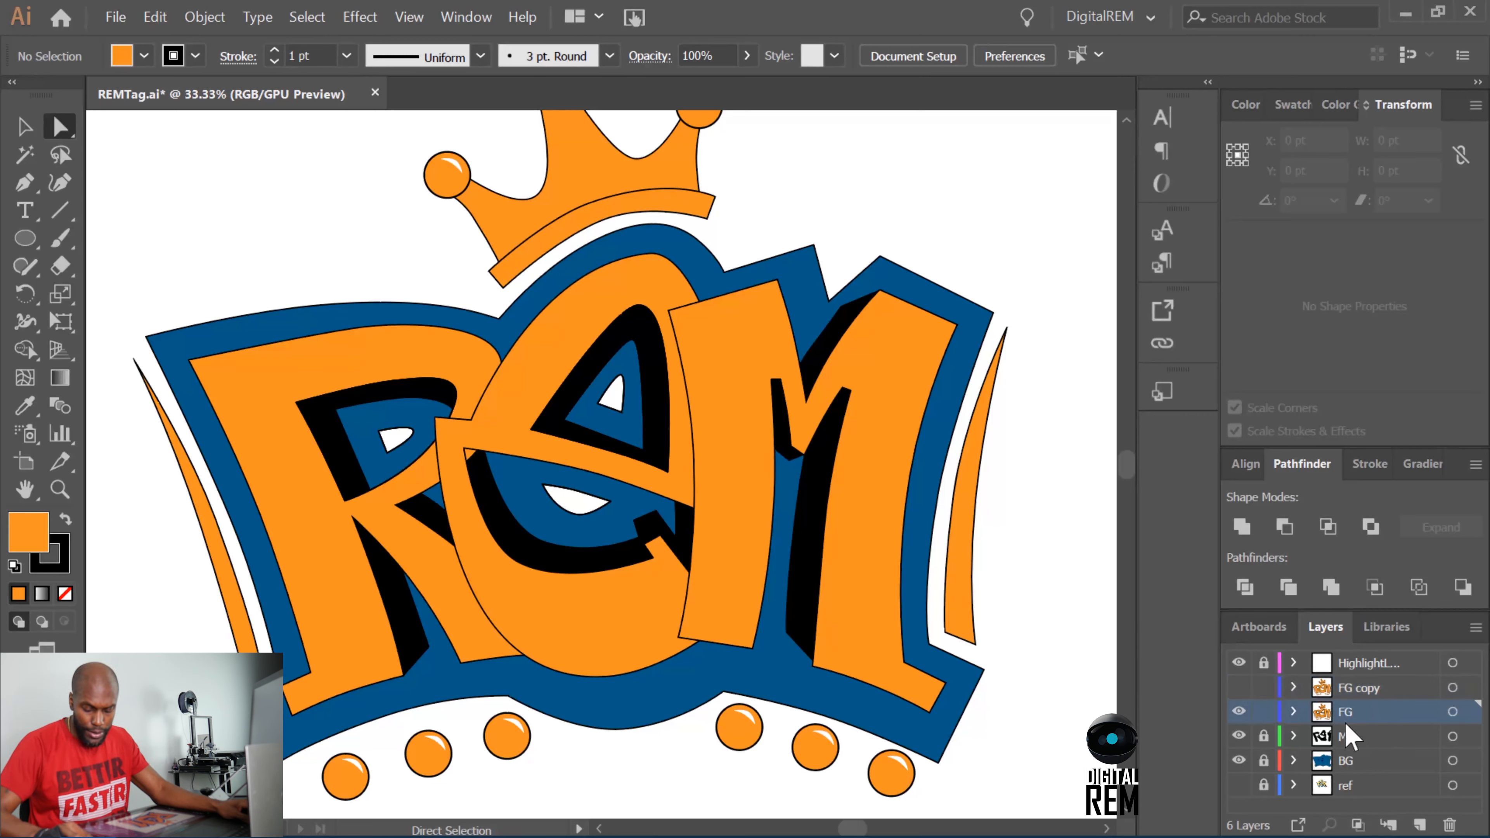
{"action": "left_click_drag", "start_coordinate": [1369, 725], "coordinate": [1418, 824]}
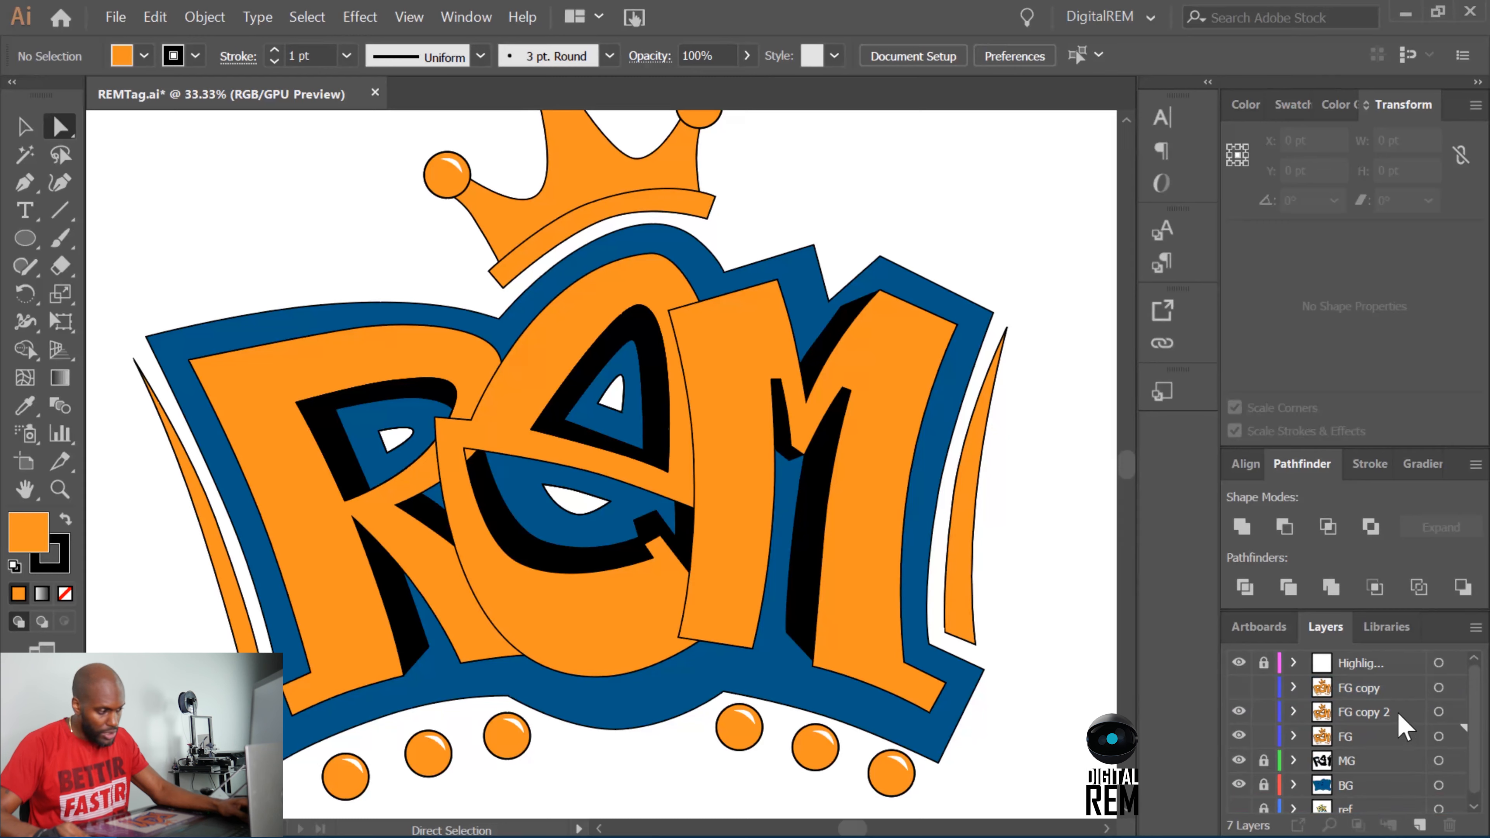
{"action": "key", "text": "ctrl+z"}
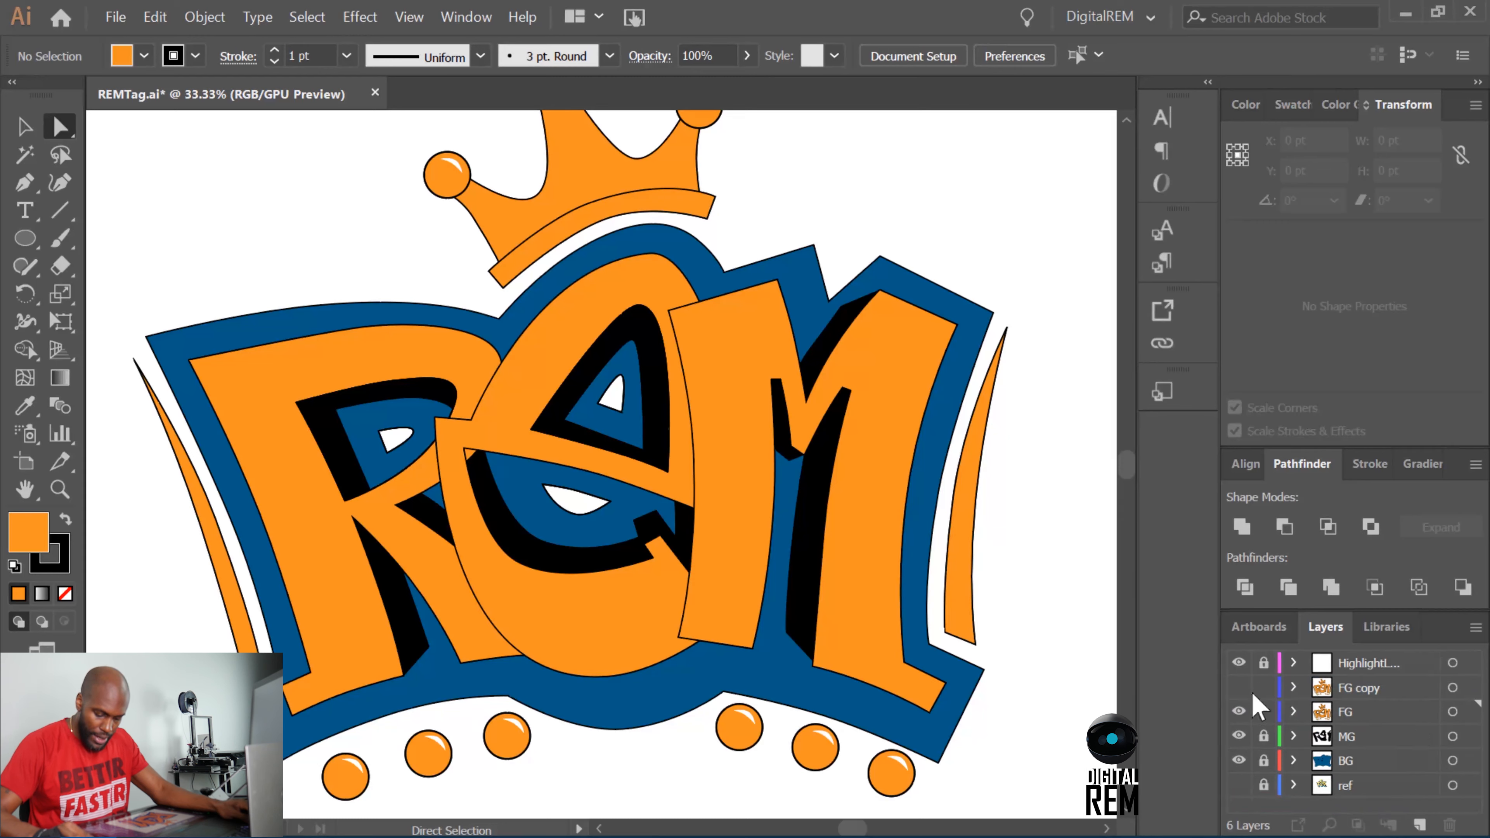
Show the FG copy layer and examine its E and R shapes where the two letters overlap.
{"action": "left_click", "coordinate": [1238, 686]}
{"action": "left_click", "coordinate": [1238, 711]}
{"action": "left_click", "coordinate": [1237, 710]}
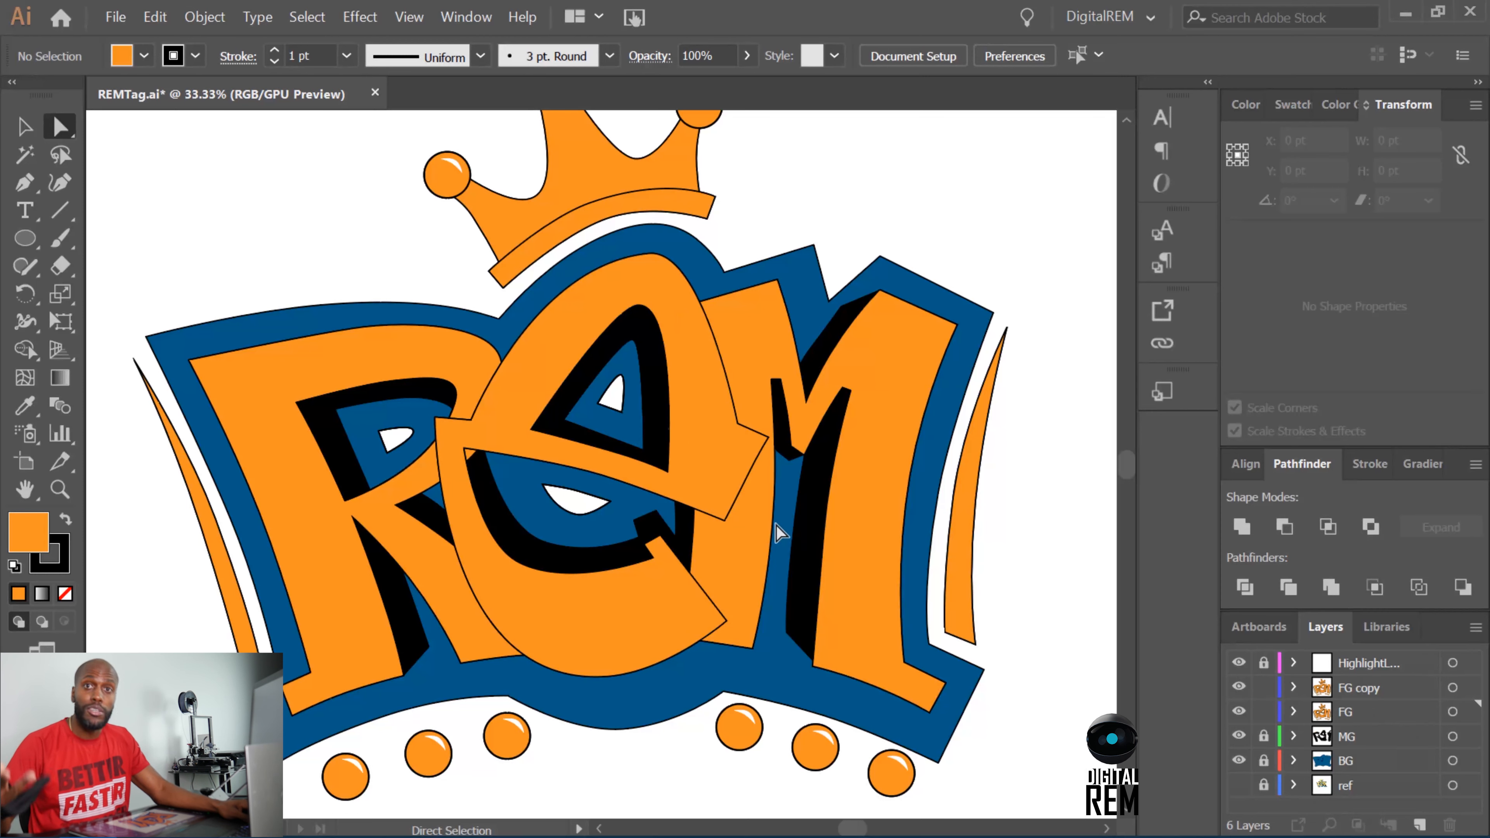
{"action": "left_click", "coordinate": [492, 443]}
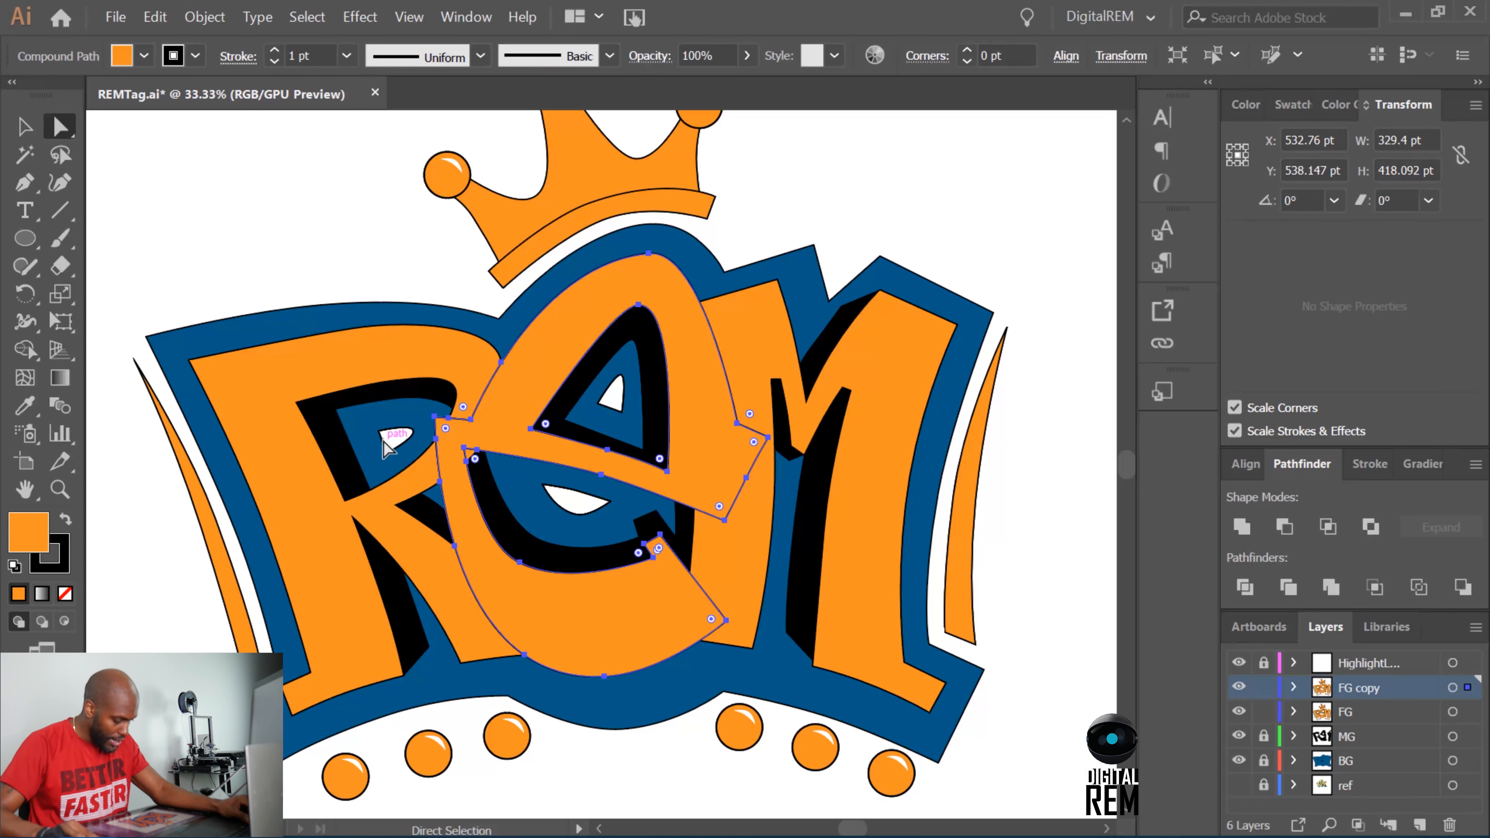
{"action": "left_click", "coordinate": [392, 502], "text": "shift"}
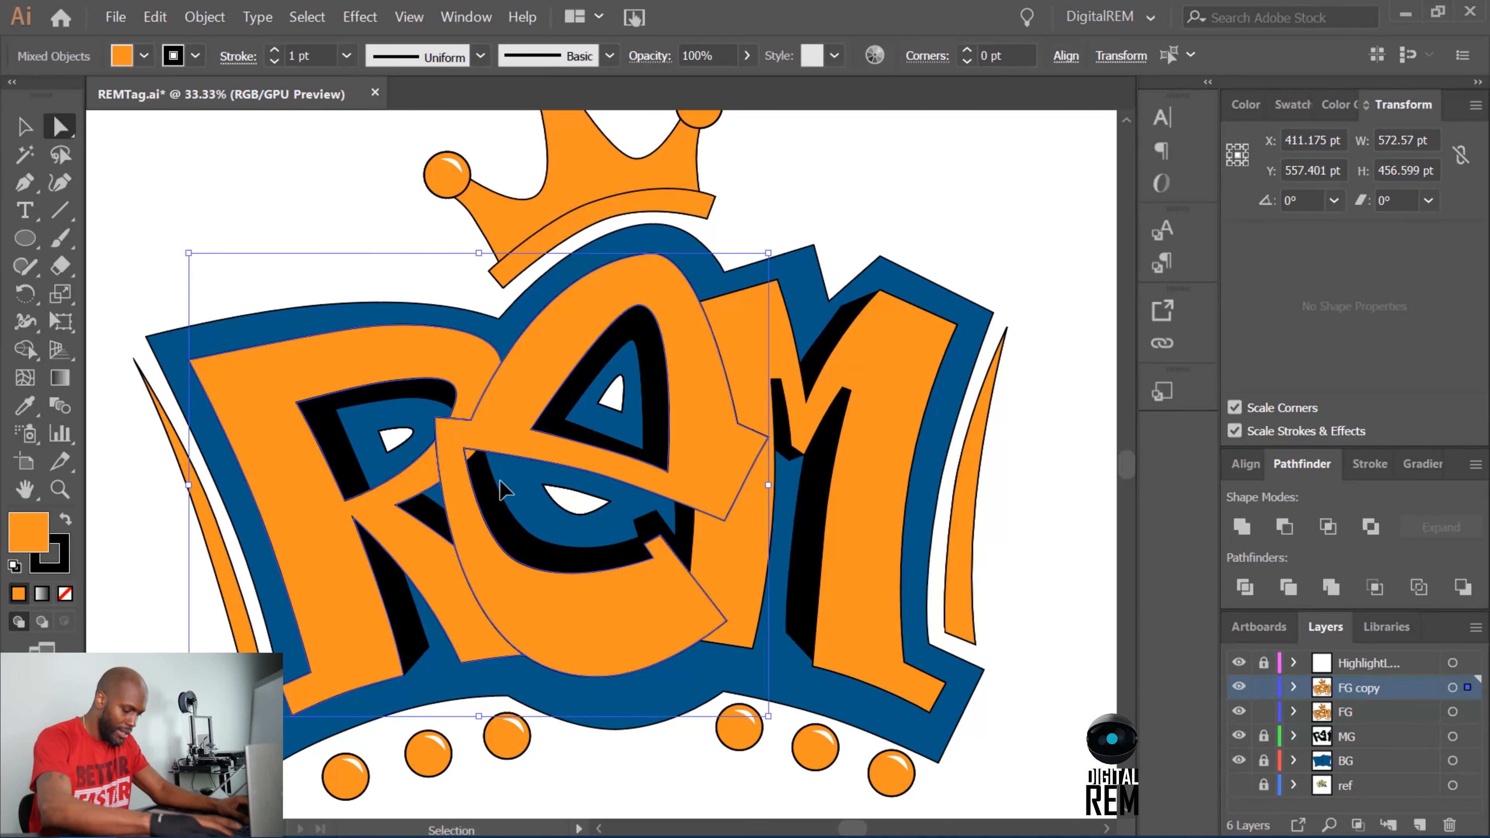
{"action": "key", "text": "ctrl+equal"}
{"action": "key", "text": "ctrl+shift+a"}
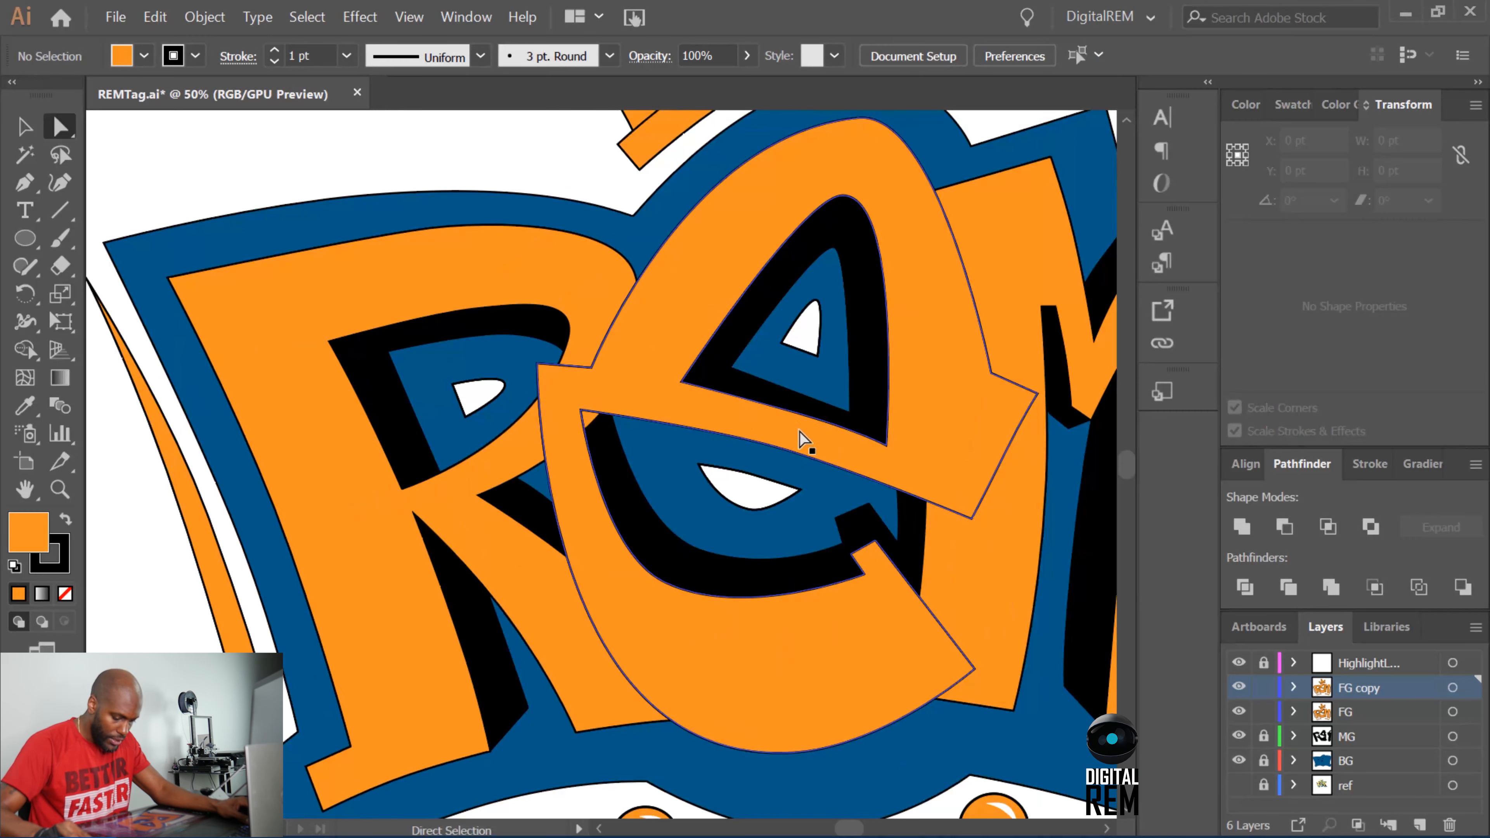
{"action": "left_click", "coordinate": [819, 454]}
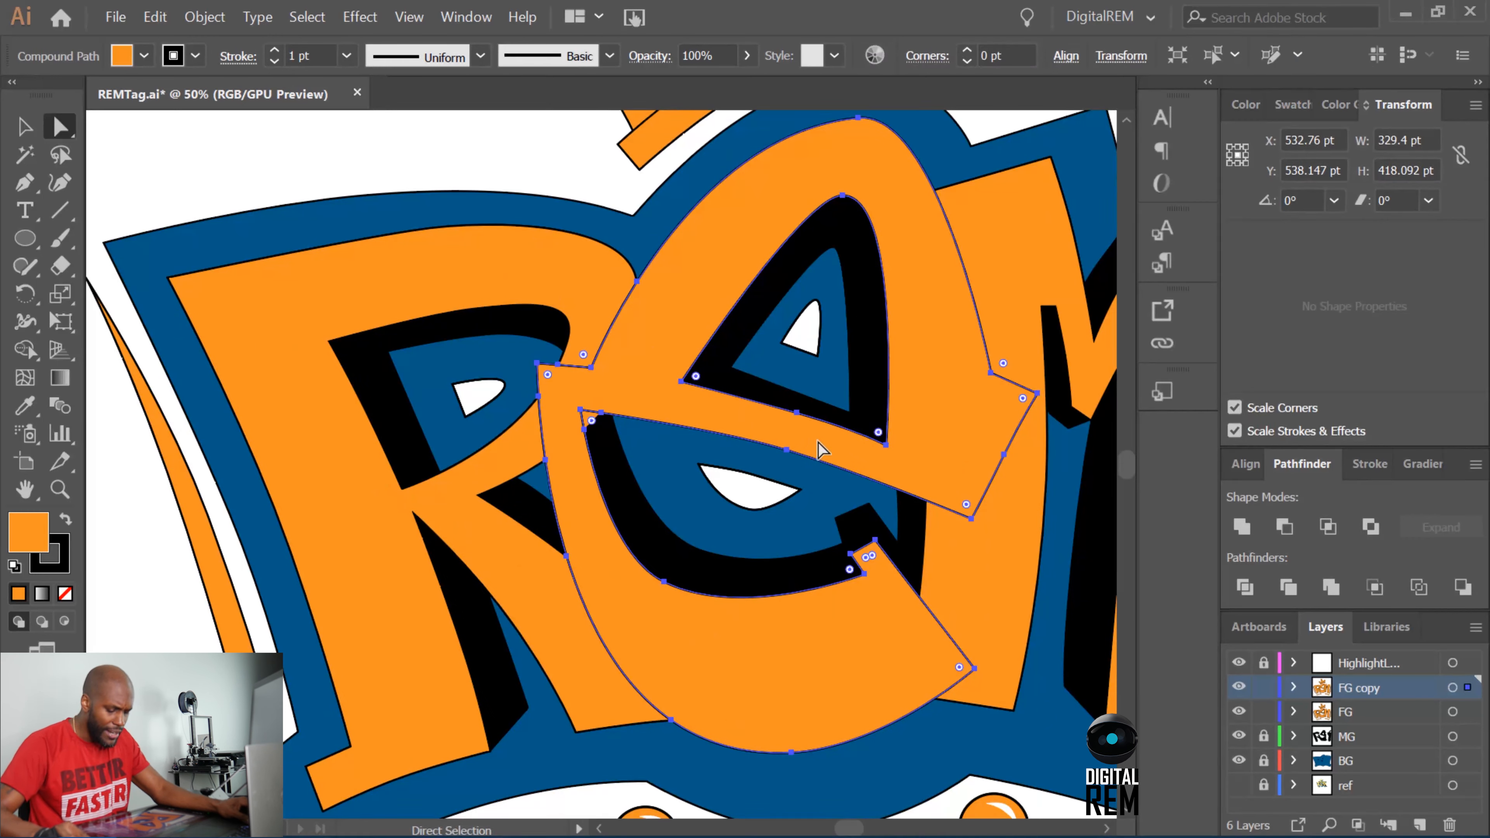
Delete the FG copy layer, duplicate the FG layer as a fresh FG copy and hide the original FG.
{"action": "left_click", "coordinate": [1240, 691]}
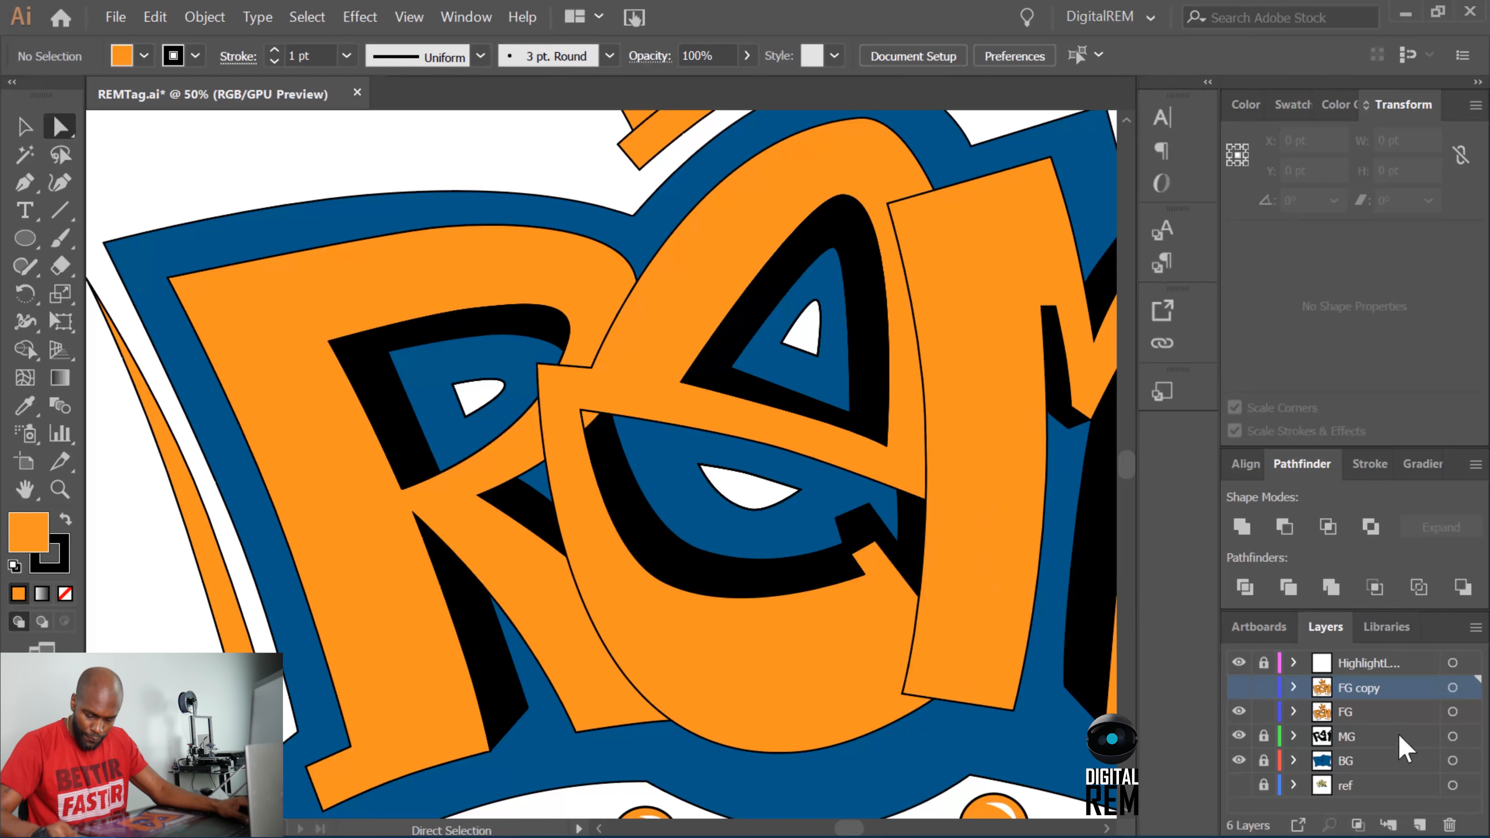
{"action": "left_click", "coordinate": [1449, 825]}
{"action": "left_click", "coordinate": [844, 468]}
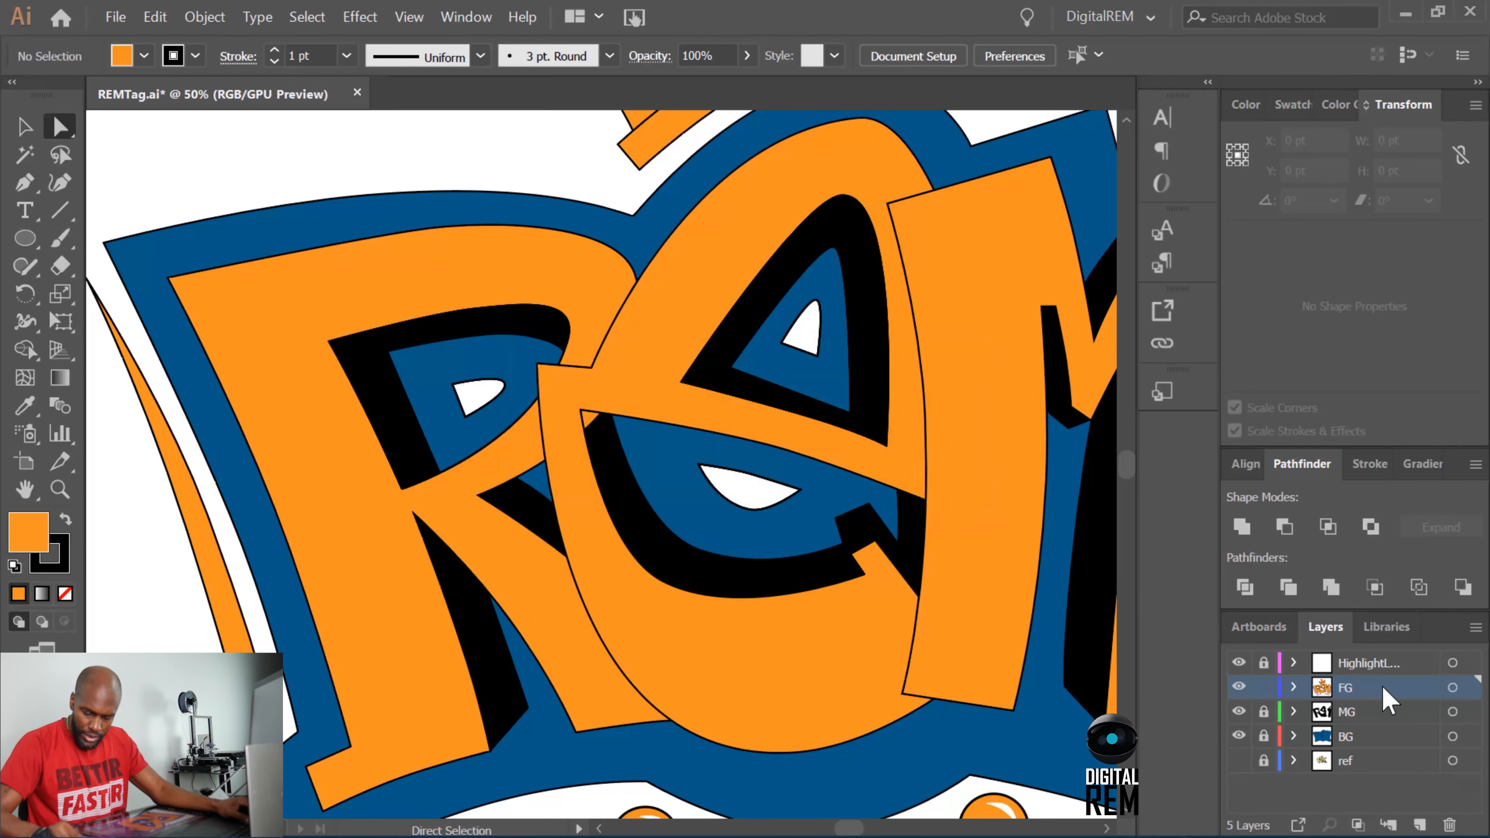
{"action": "left_click_drag", "start_coordinate": [1383, 688], "coordinate": [1419, 825]}
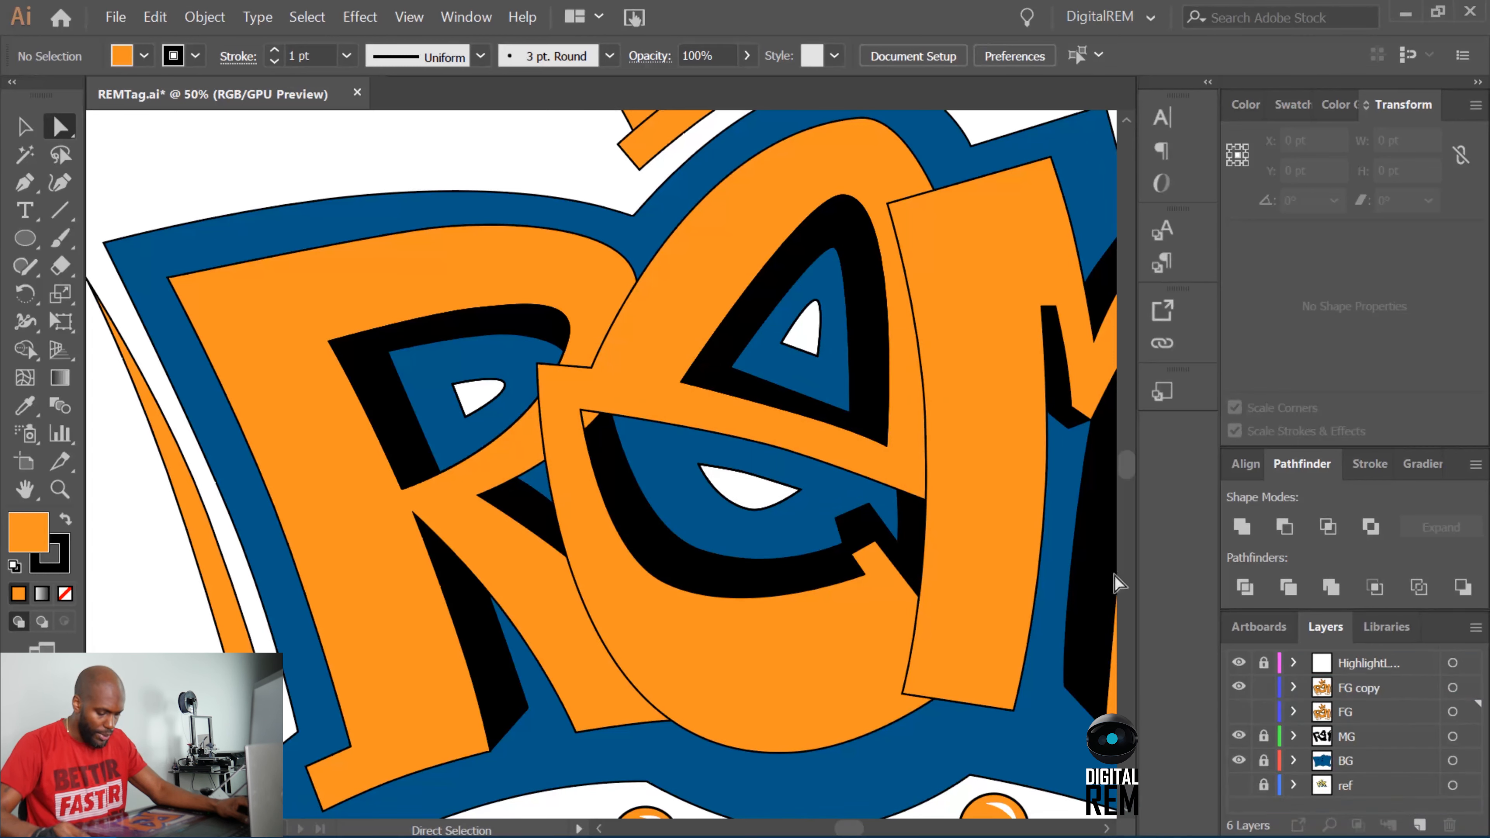
Bring the E on the FG copy layer to the front of the other letters and deselect it.
{"action": "left_click", "coordinate": [866, 454]}
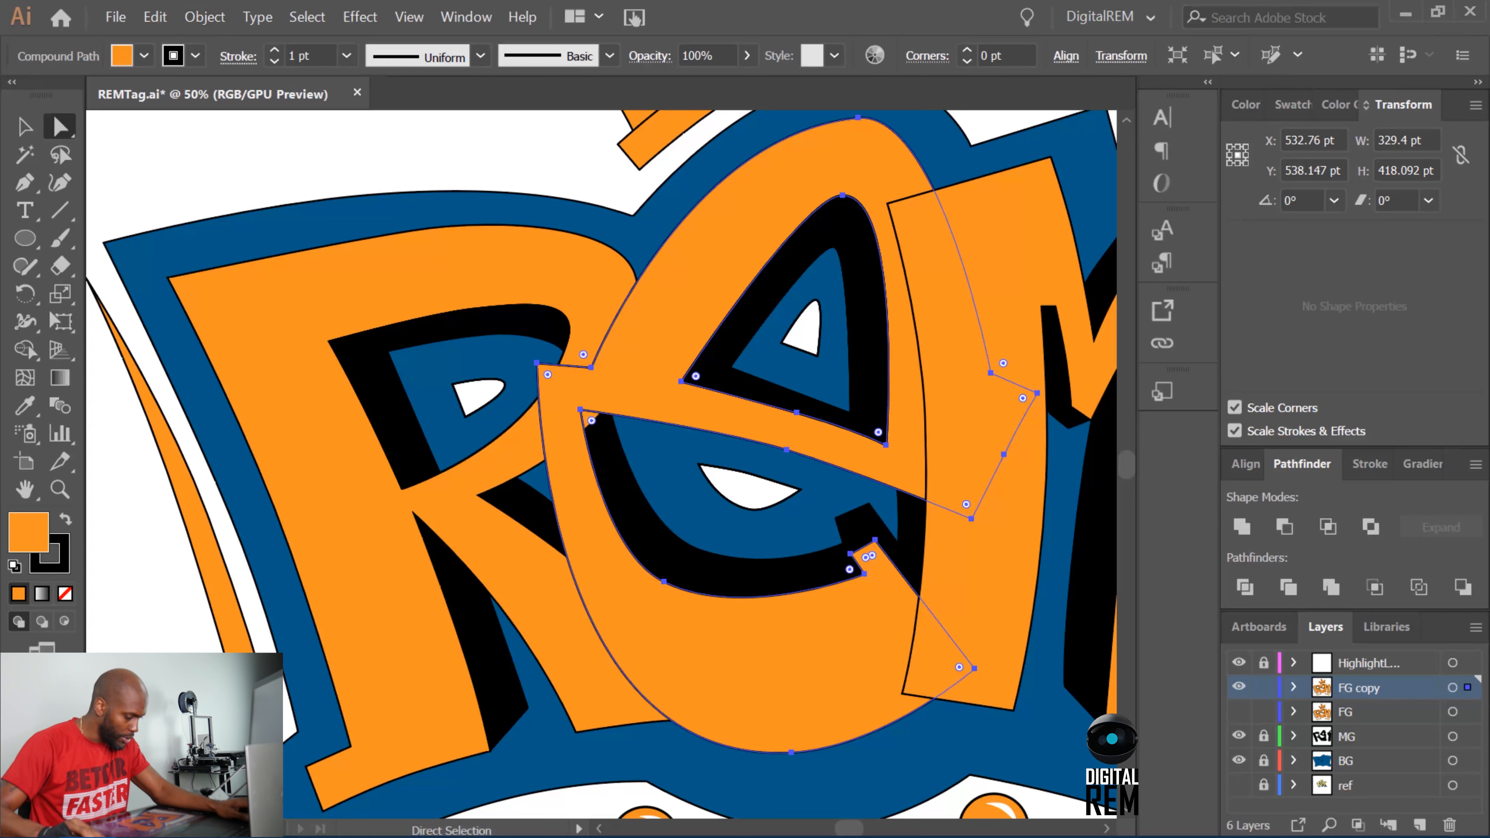
{"action": "left_click", "coordinate": [205, 18]}
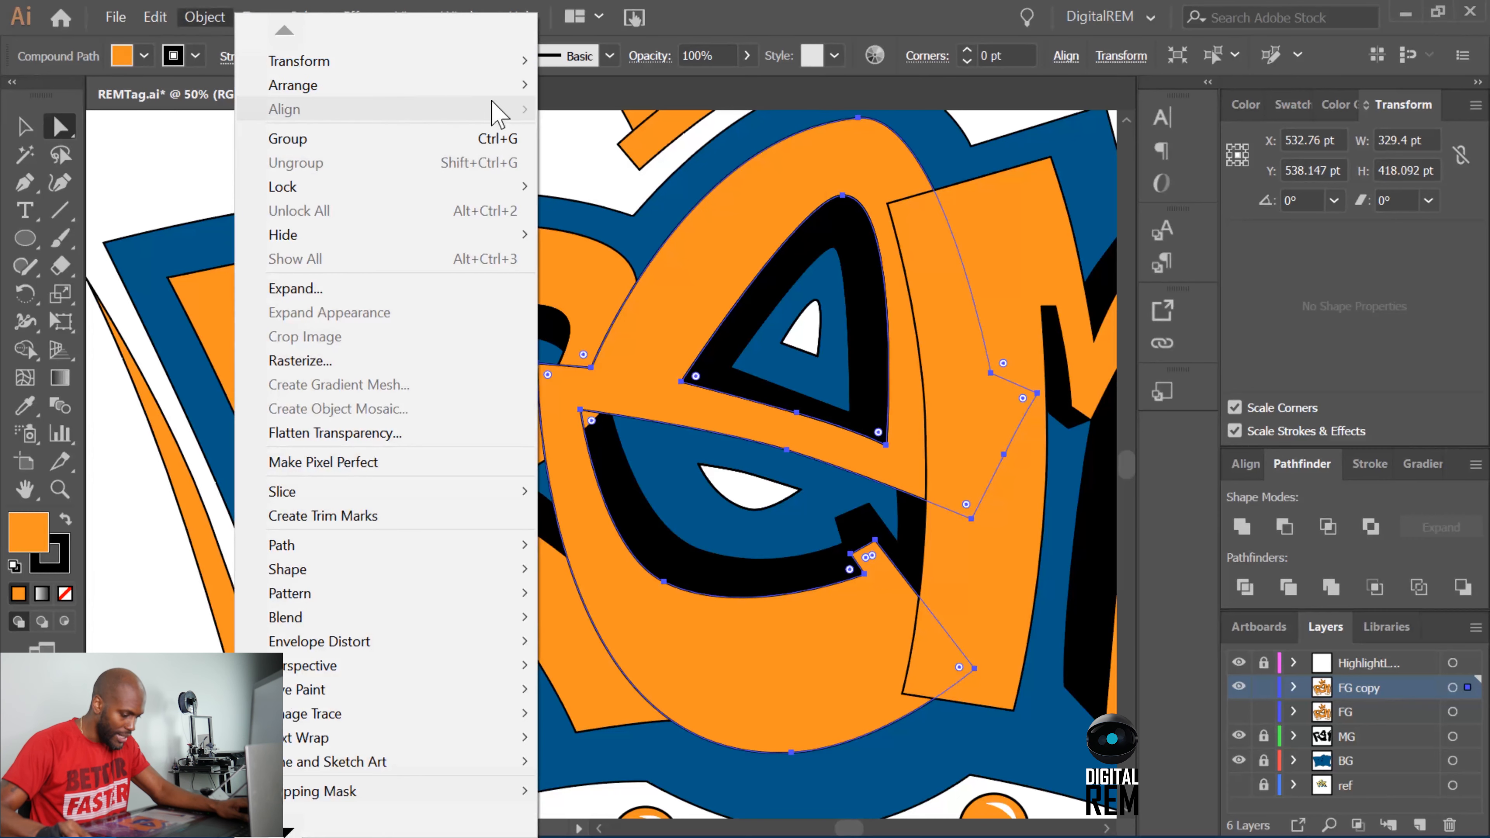
{"action": "mouse_move", "coordinate": [511, 88]}
{"action": "left_click", "coordinate": [581, 88]}
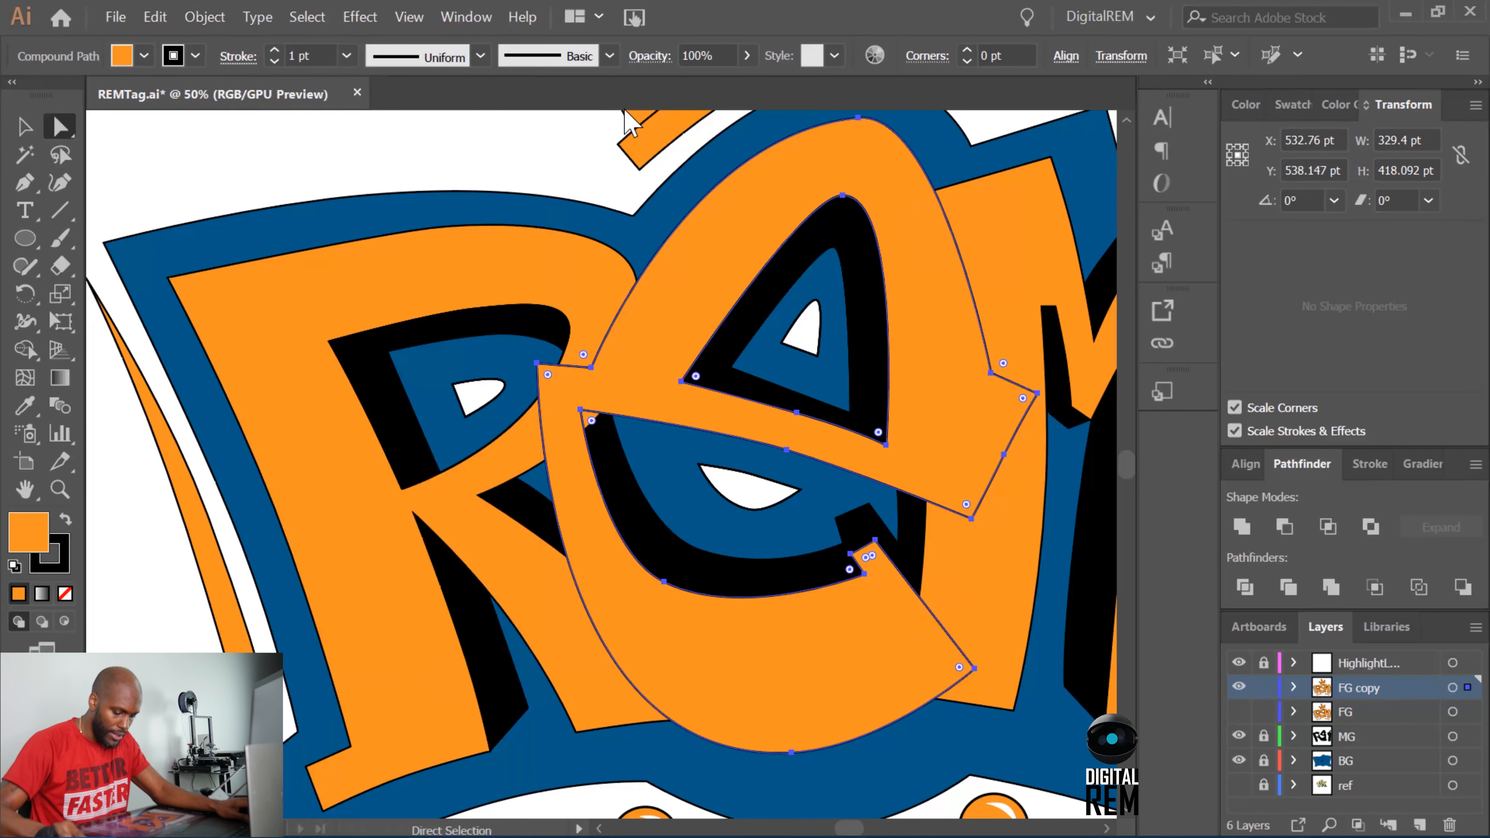
{"action": "left_click", "coordinate": [583, 163]}
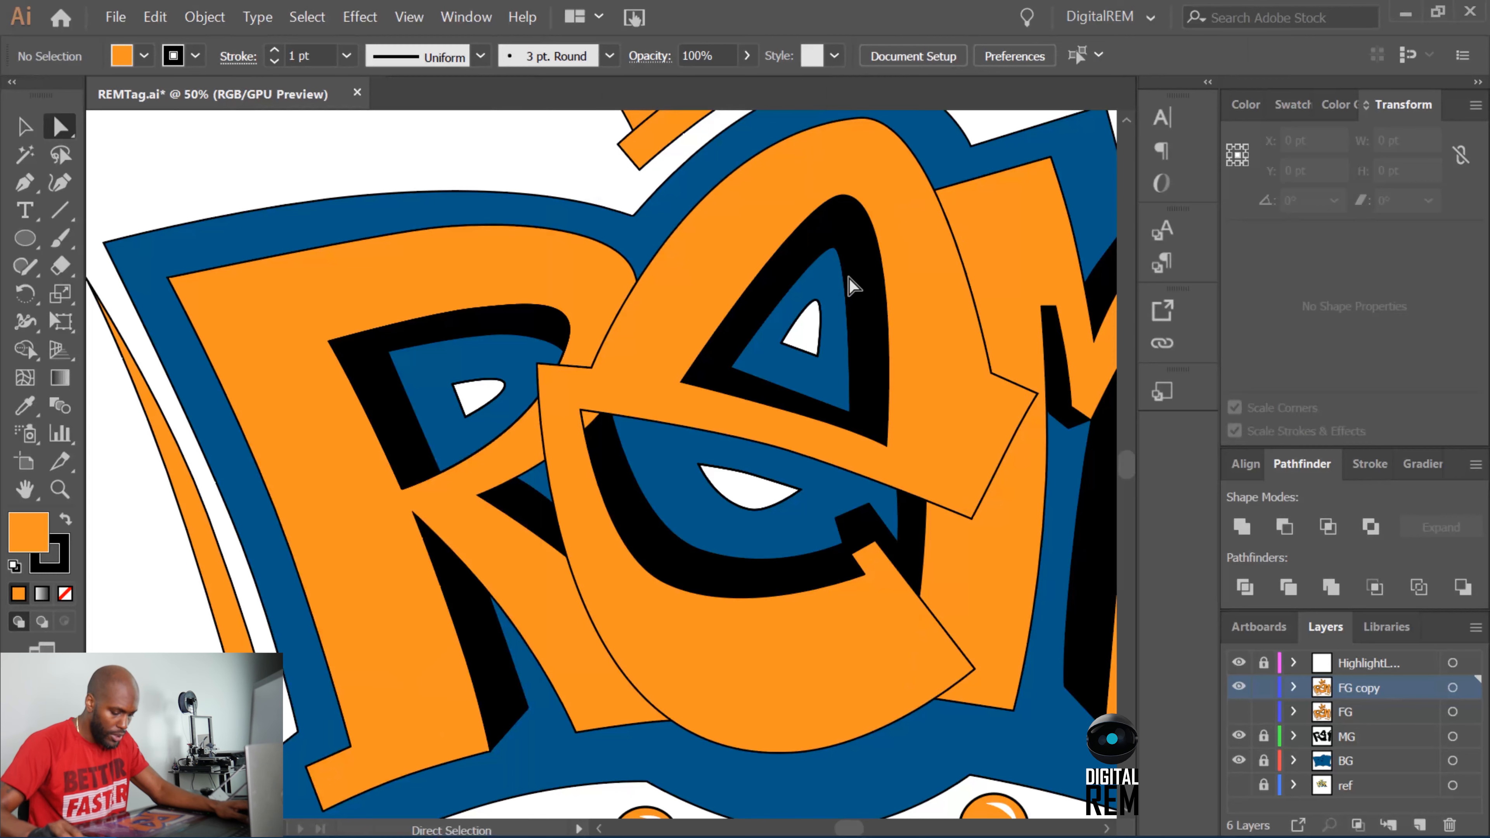
Divide the overlapping E and R shapes with Pathfinder and deselect the result.
{"action": "key", "text": "ctrl+0"}
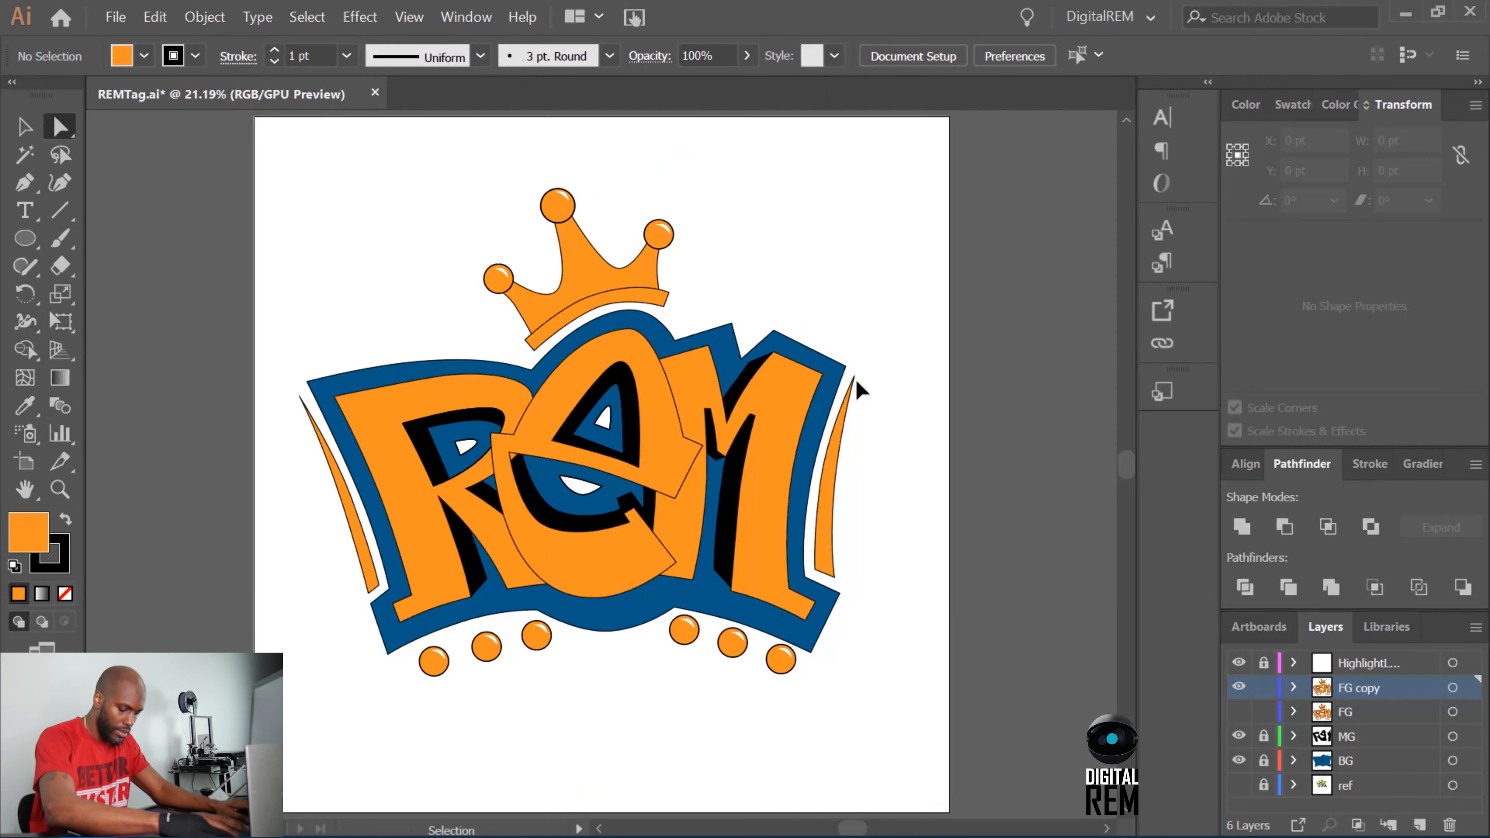
{"action": "key", "text": "ctrl+minus"}
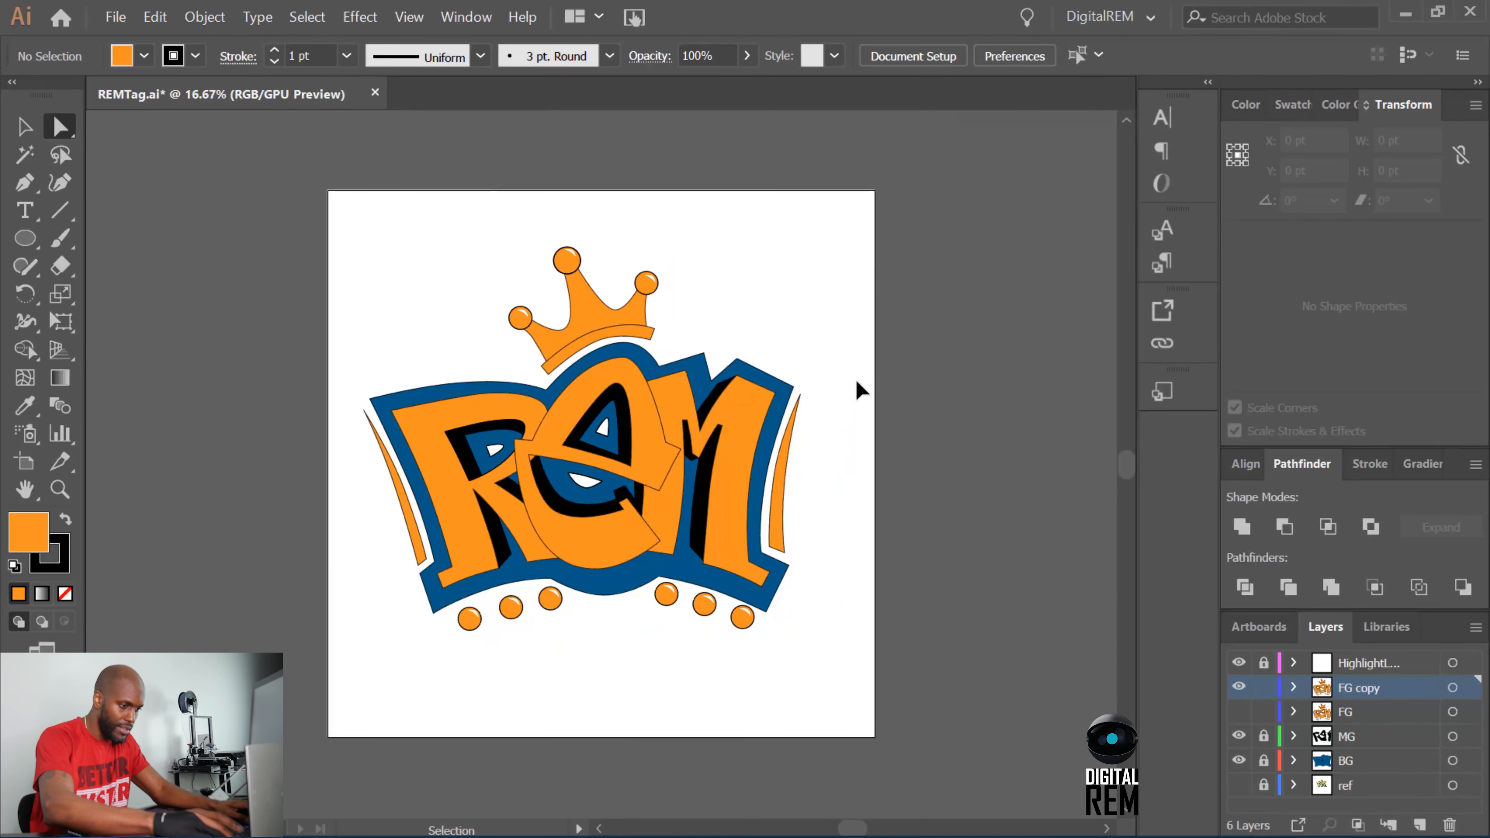
{"action": "key", "text": "ctrl+plus"}
{"action": "key", "text": "ctrl+plus"}
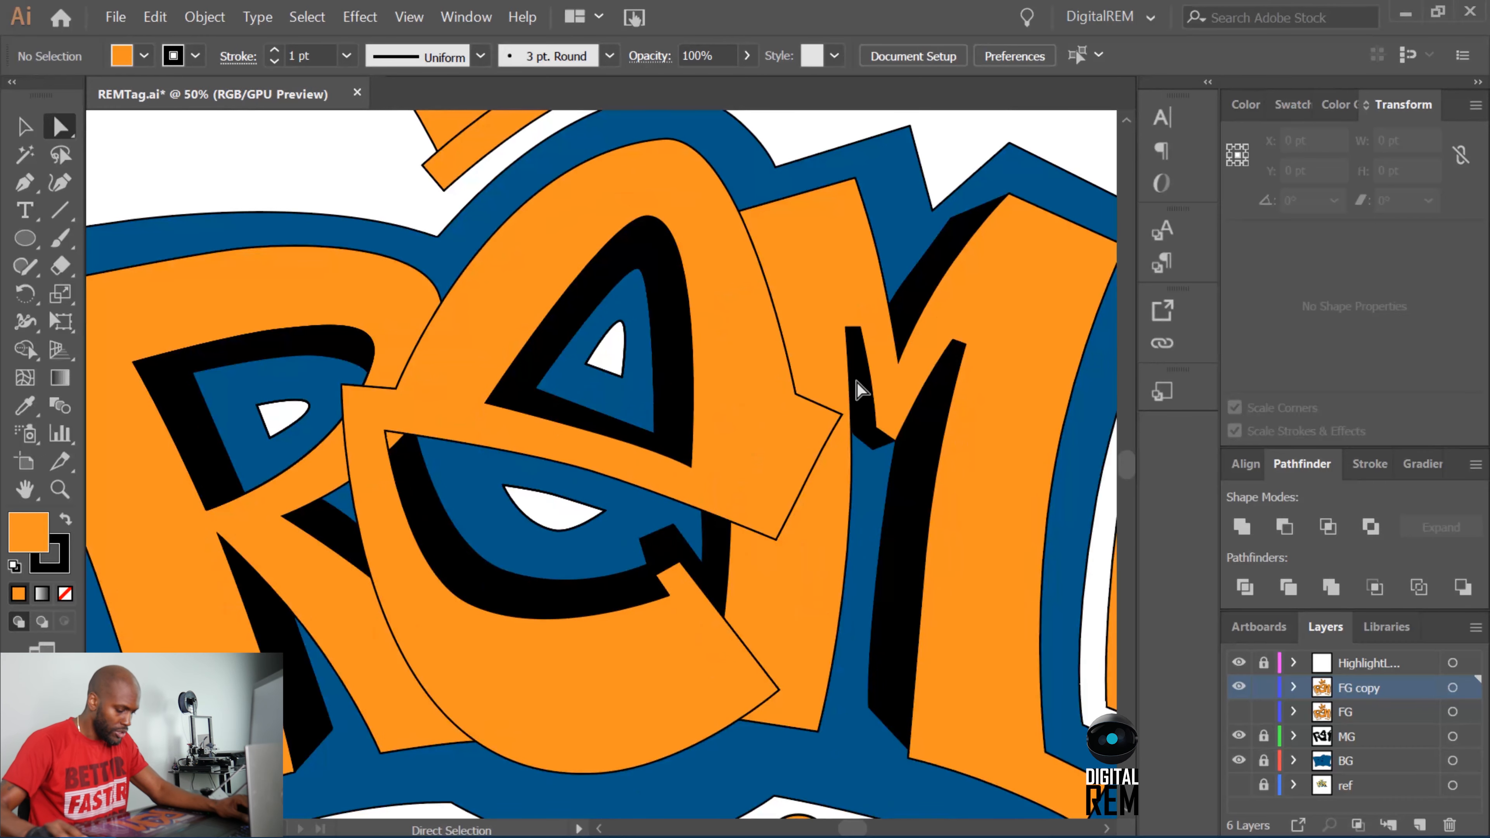
{"action": "left_click", "coordinate": [505, 266]}
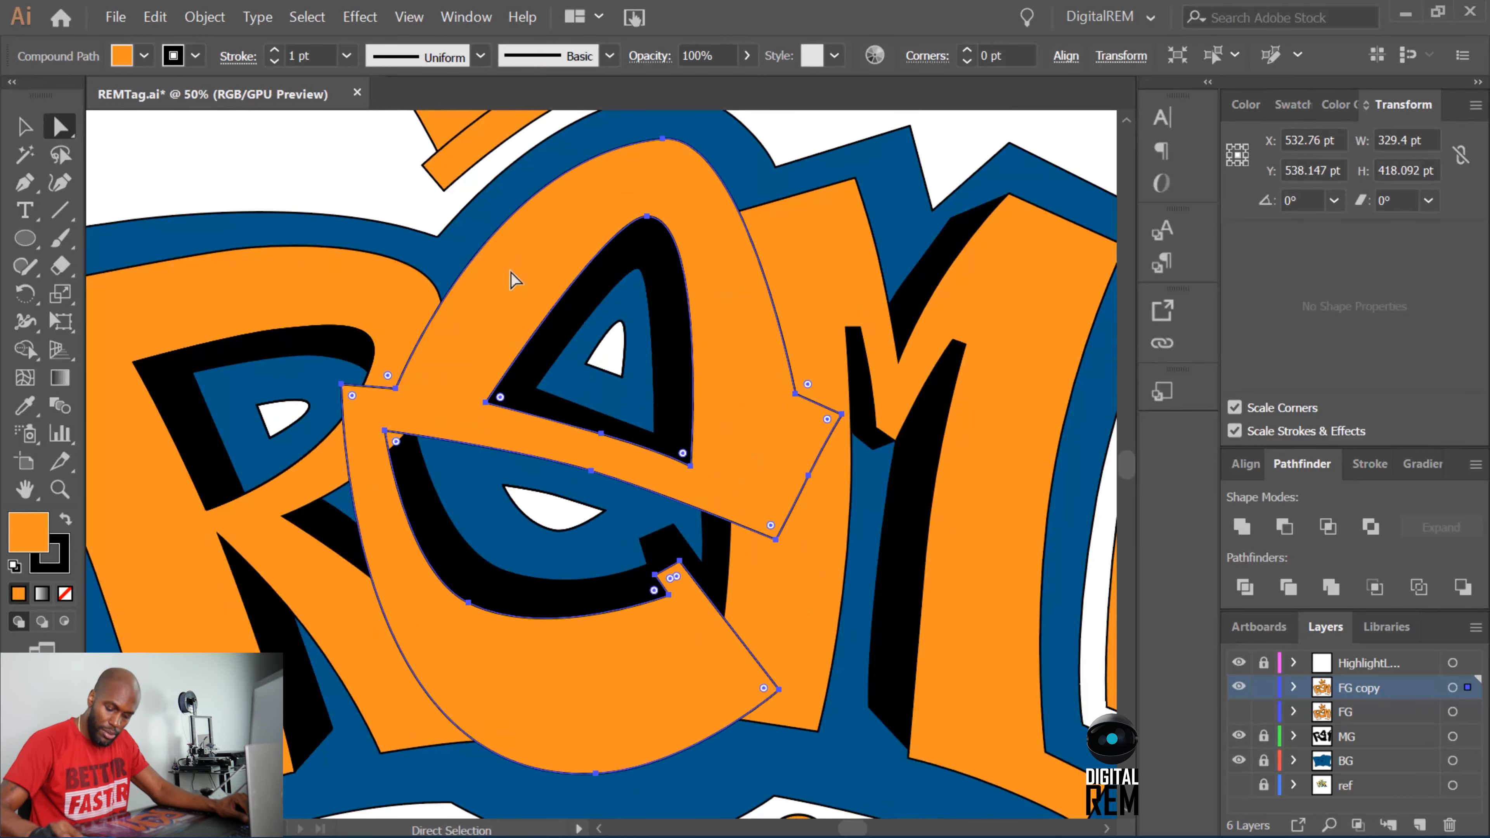
{"action": "left_click", "coordinate": [363, 296], "text": "shift"}
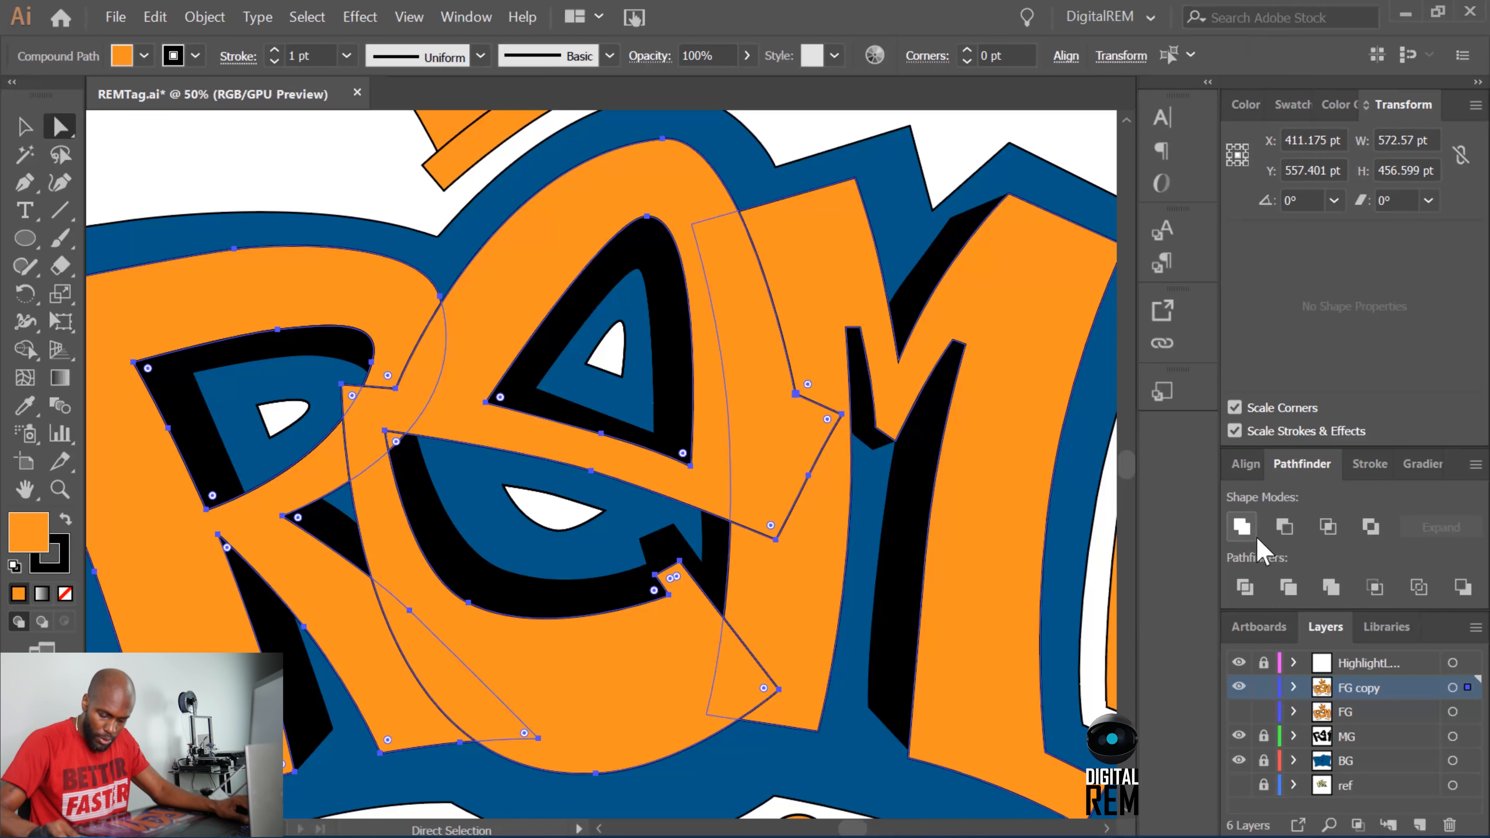
{"action": "left_click", "coordinate": [1248, 590]}
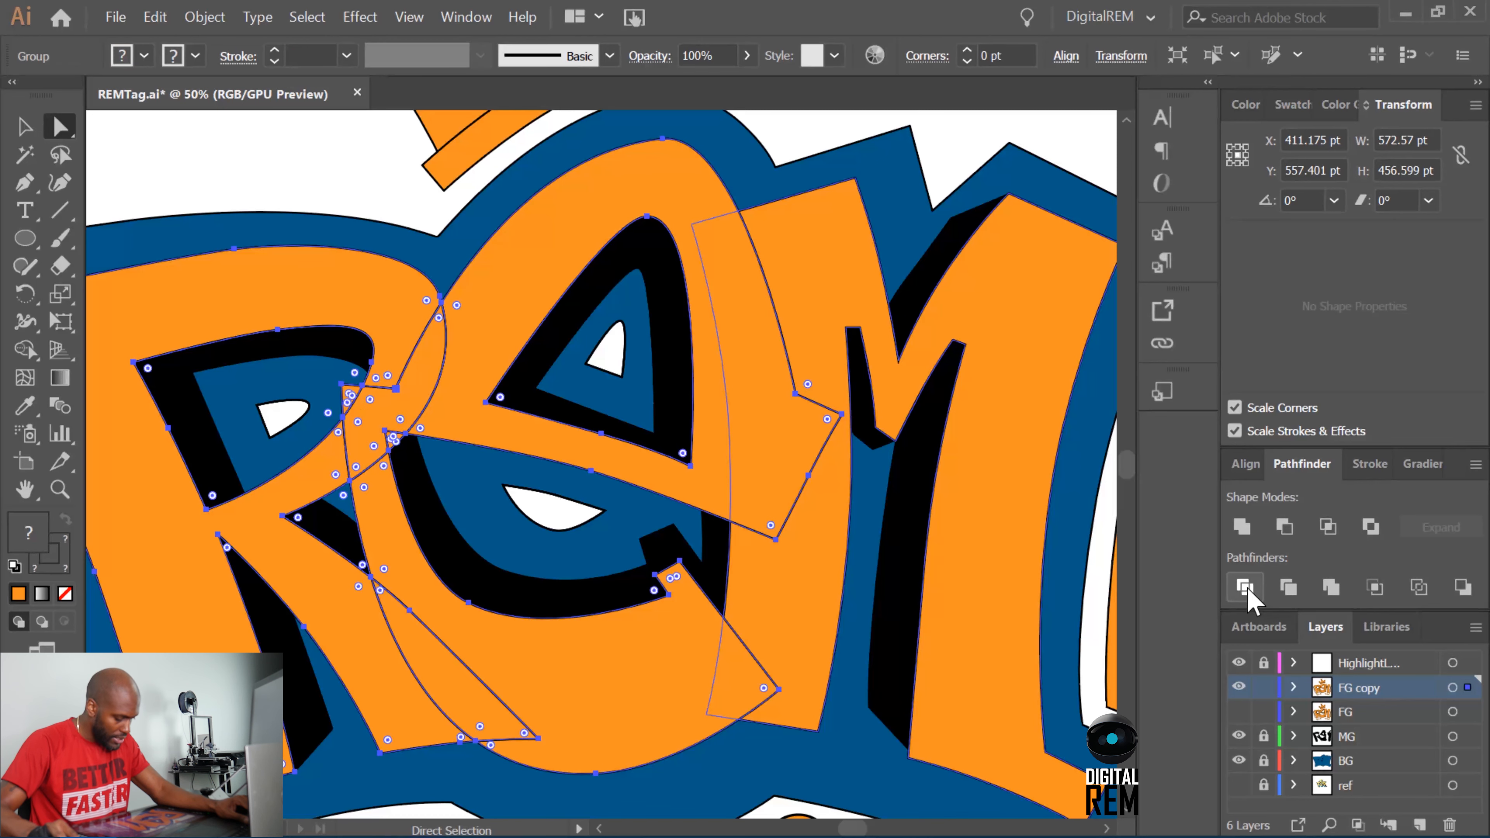
{"action": "left_click", "coordinate": [374, 193]}
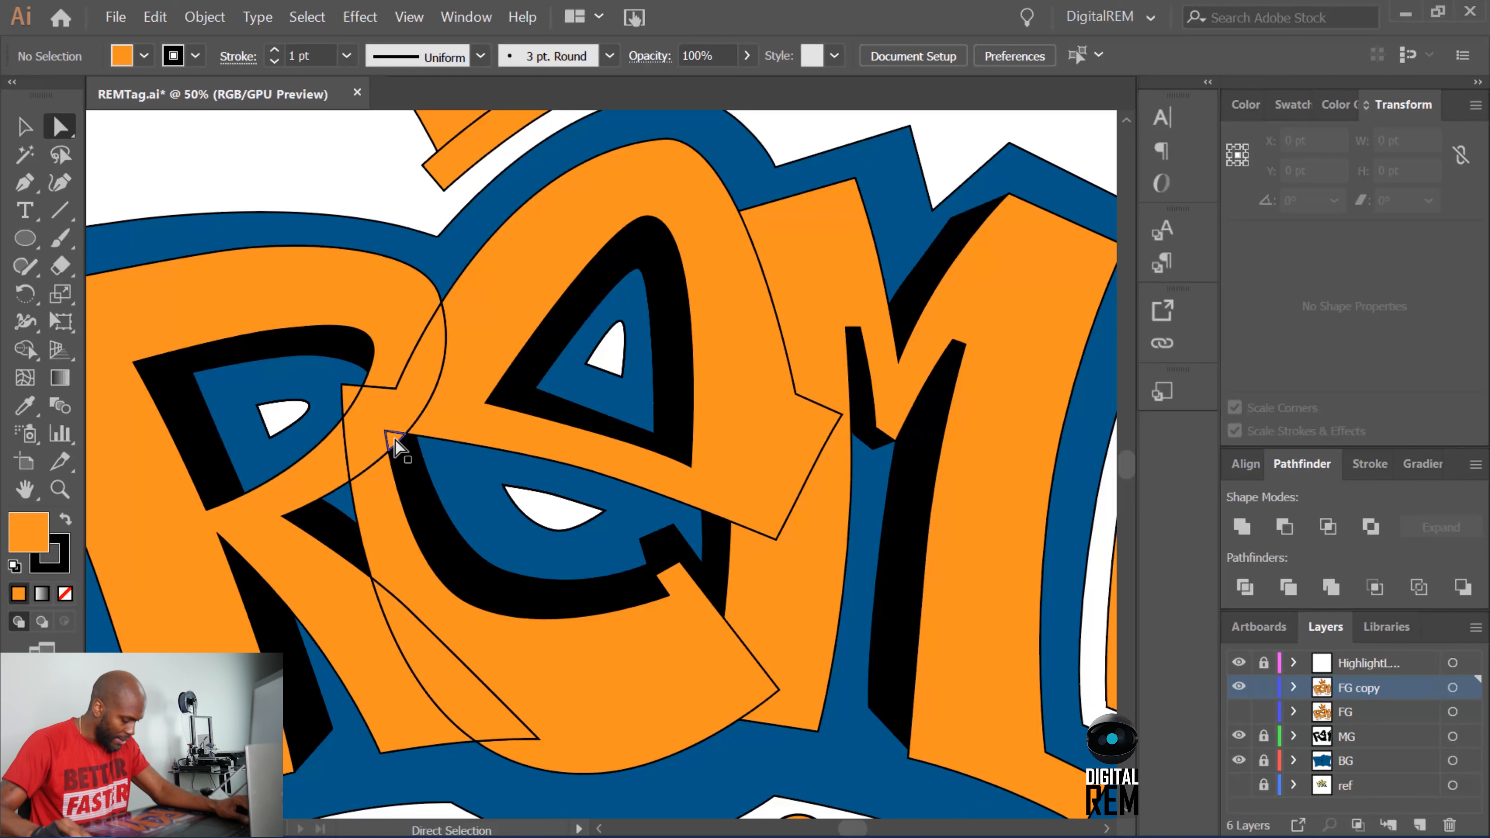
Delete the tiny leftover piece at the E's inner corner, just below the start of its crossbar.
{"action": "left_click", "coordinate": [24, 126]}
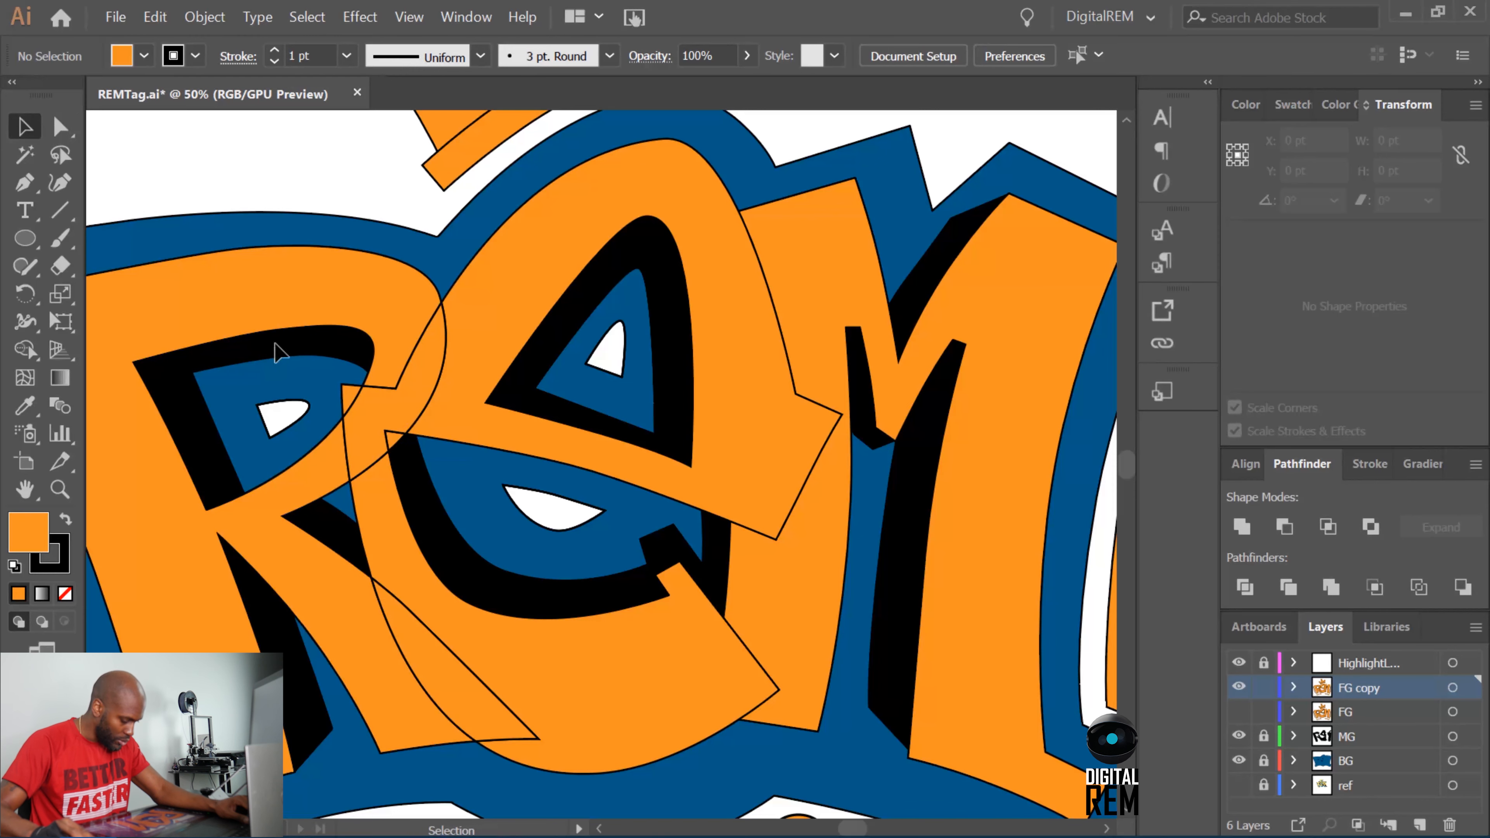
{"action": "left_click", "coordinate": [399, 441]}
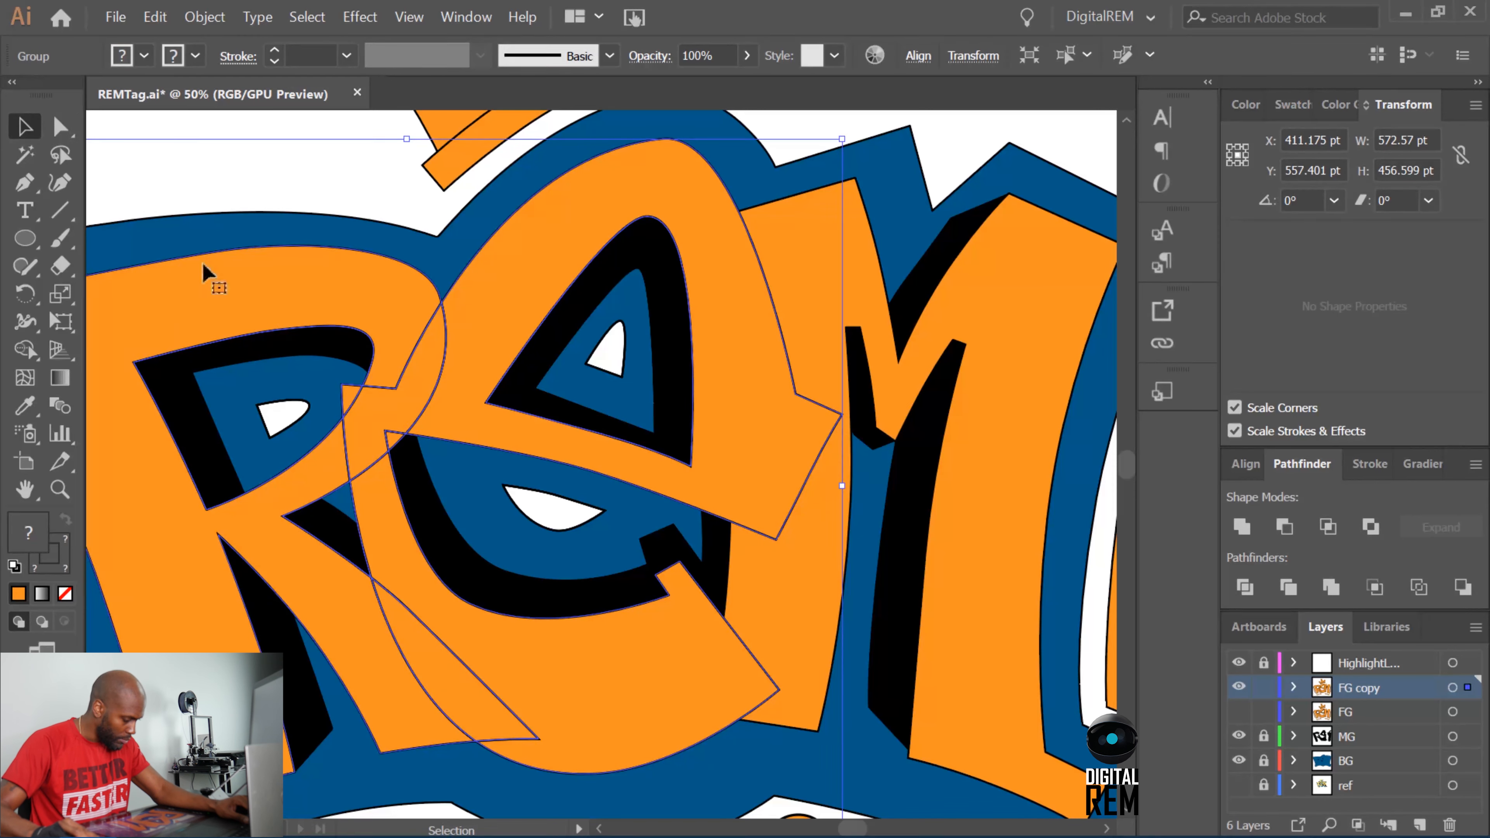
{"action": "left_click", "coordinate": [61, 126]}
{"action": "left_click", "coordinate": [203, 175]}
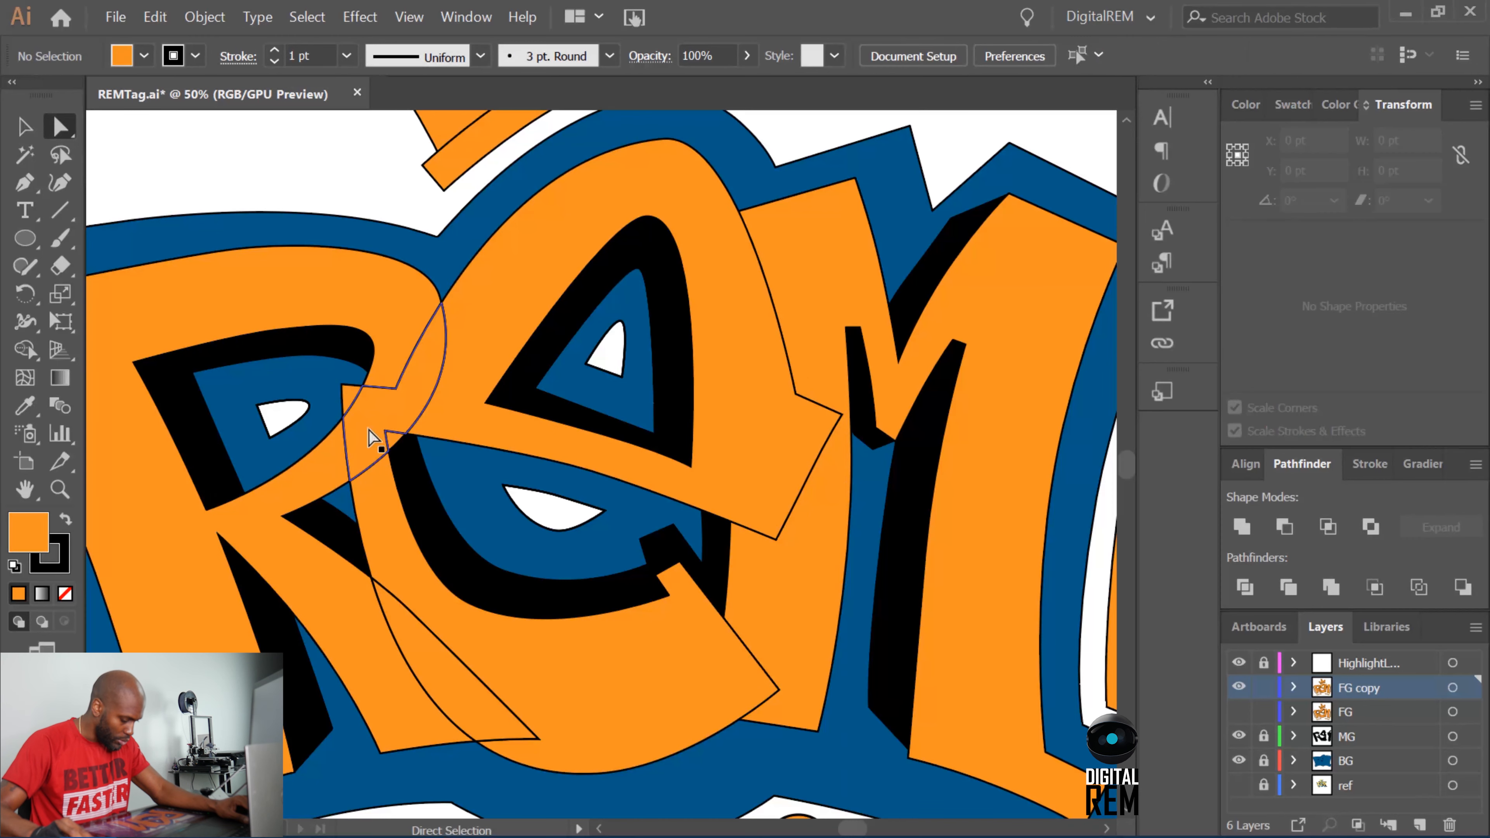
{"action": "left_click", "coordinate": [393, 440]}
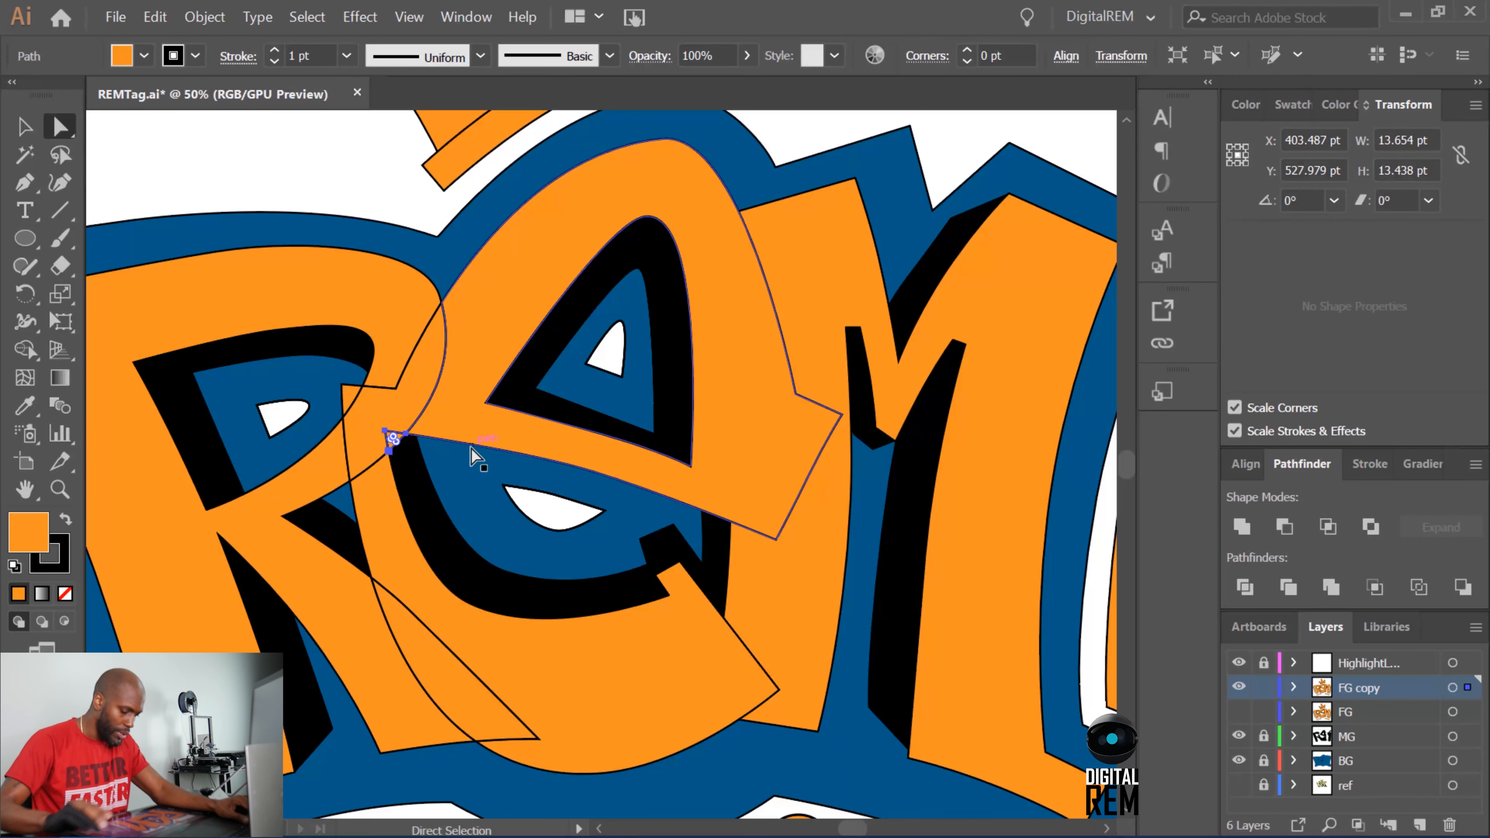
{"action": "key", "text": "Delete"}
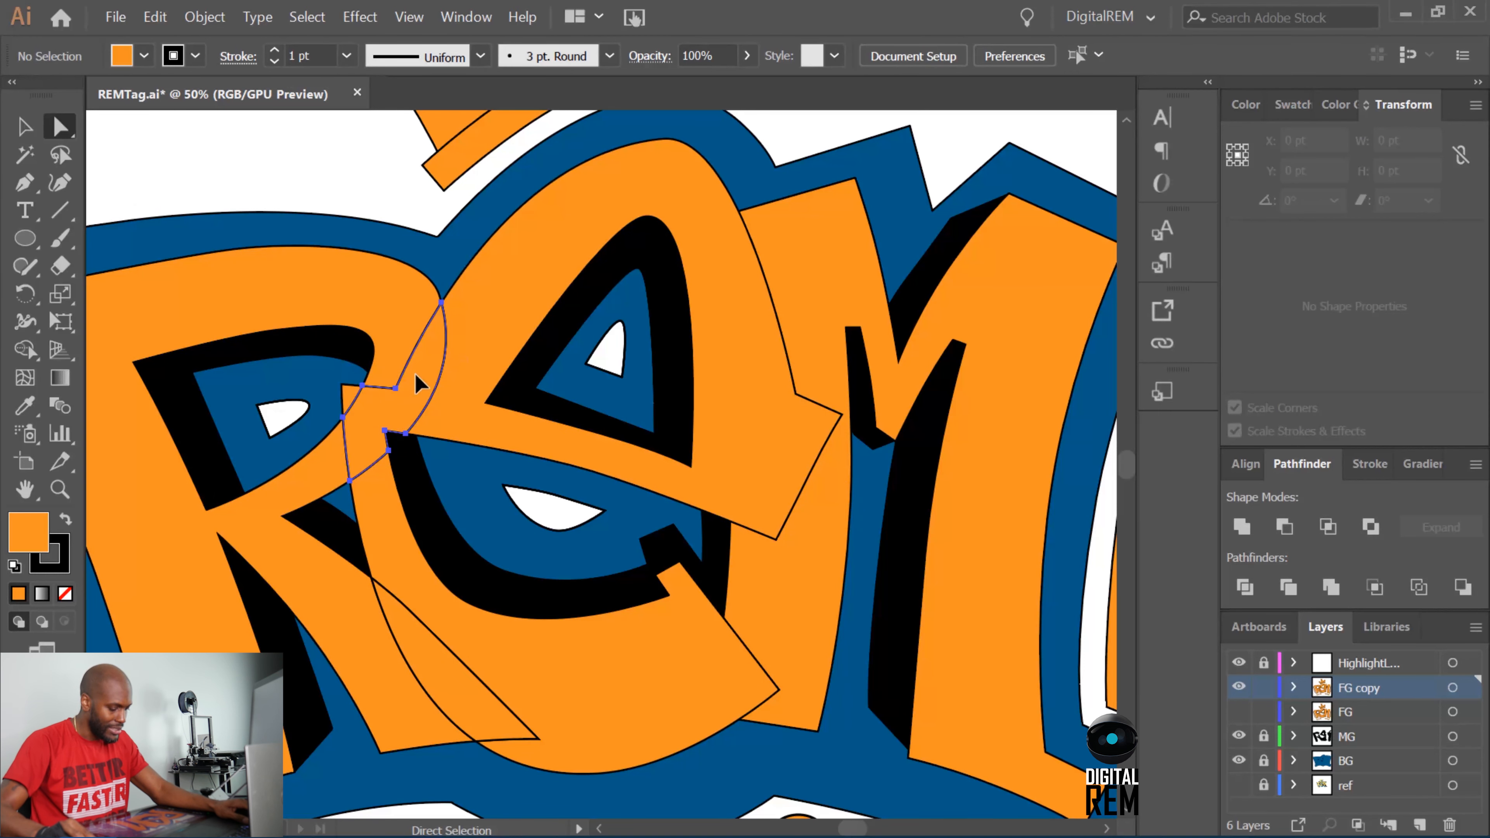
Unite the divided pieces of the E on the FG copy layer into one shape and deselect it.
{"action": "left_click", "coordinate": [407, 334]}
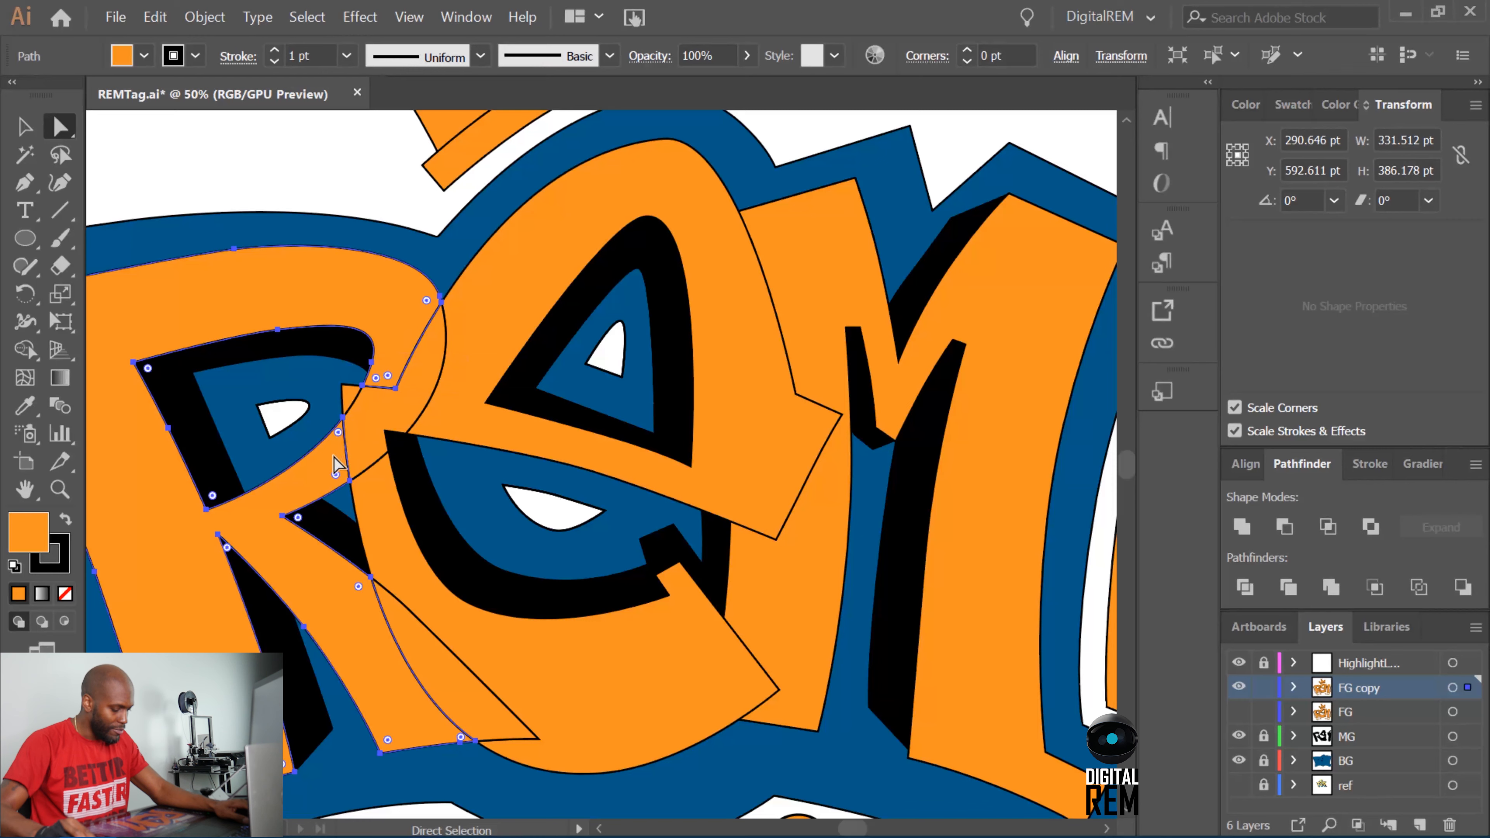
{"action": "left_click", "coordinate": [386, 500]}
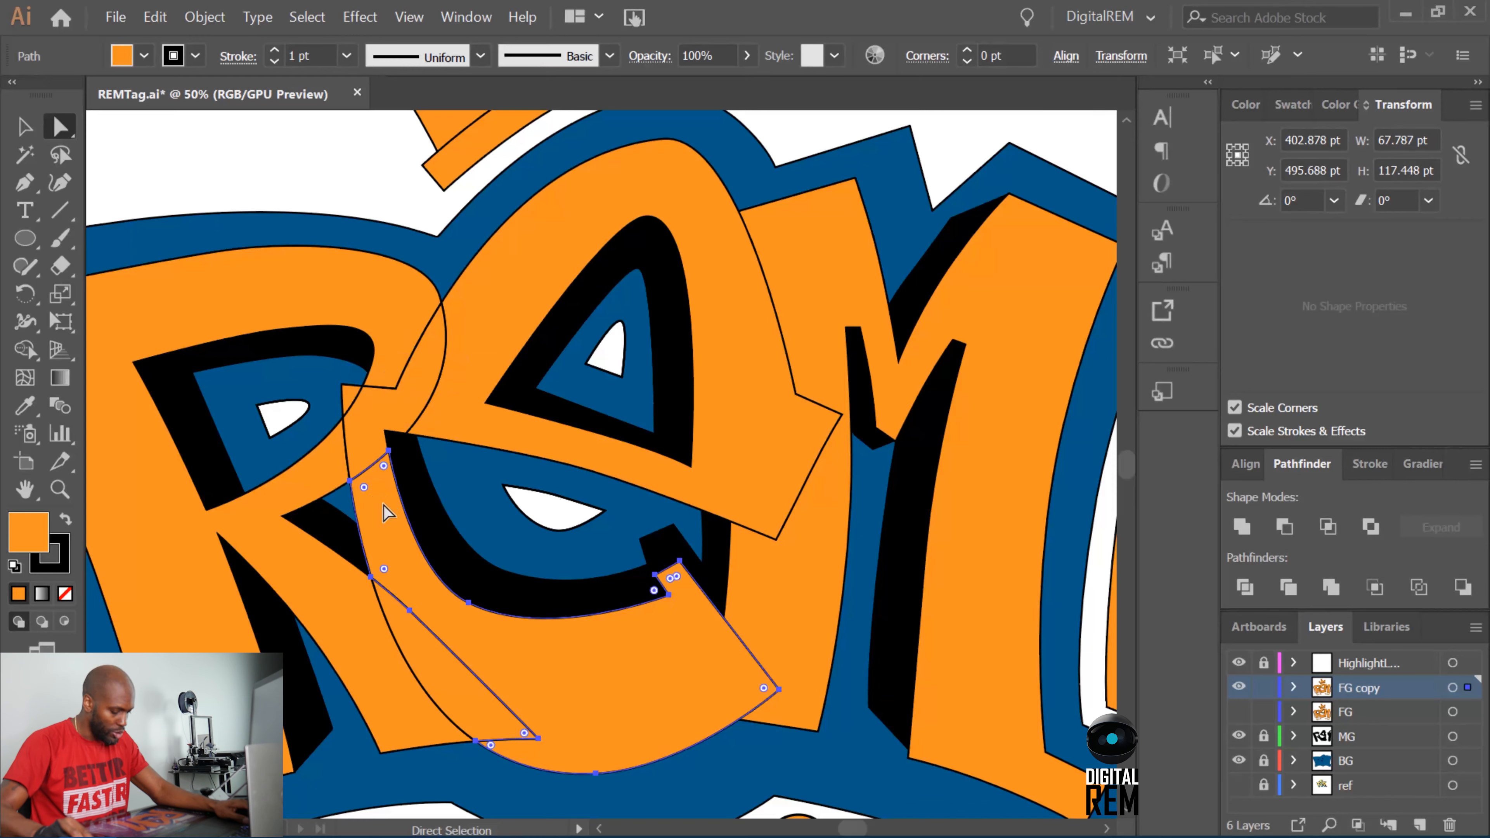
{"action": "left_click", "coordinate": [410, 657]}
{"action": "left_click", "coordinate": [586, 426], "text": "shift"}
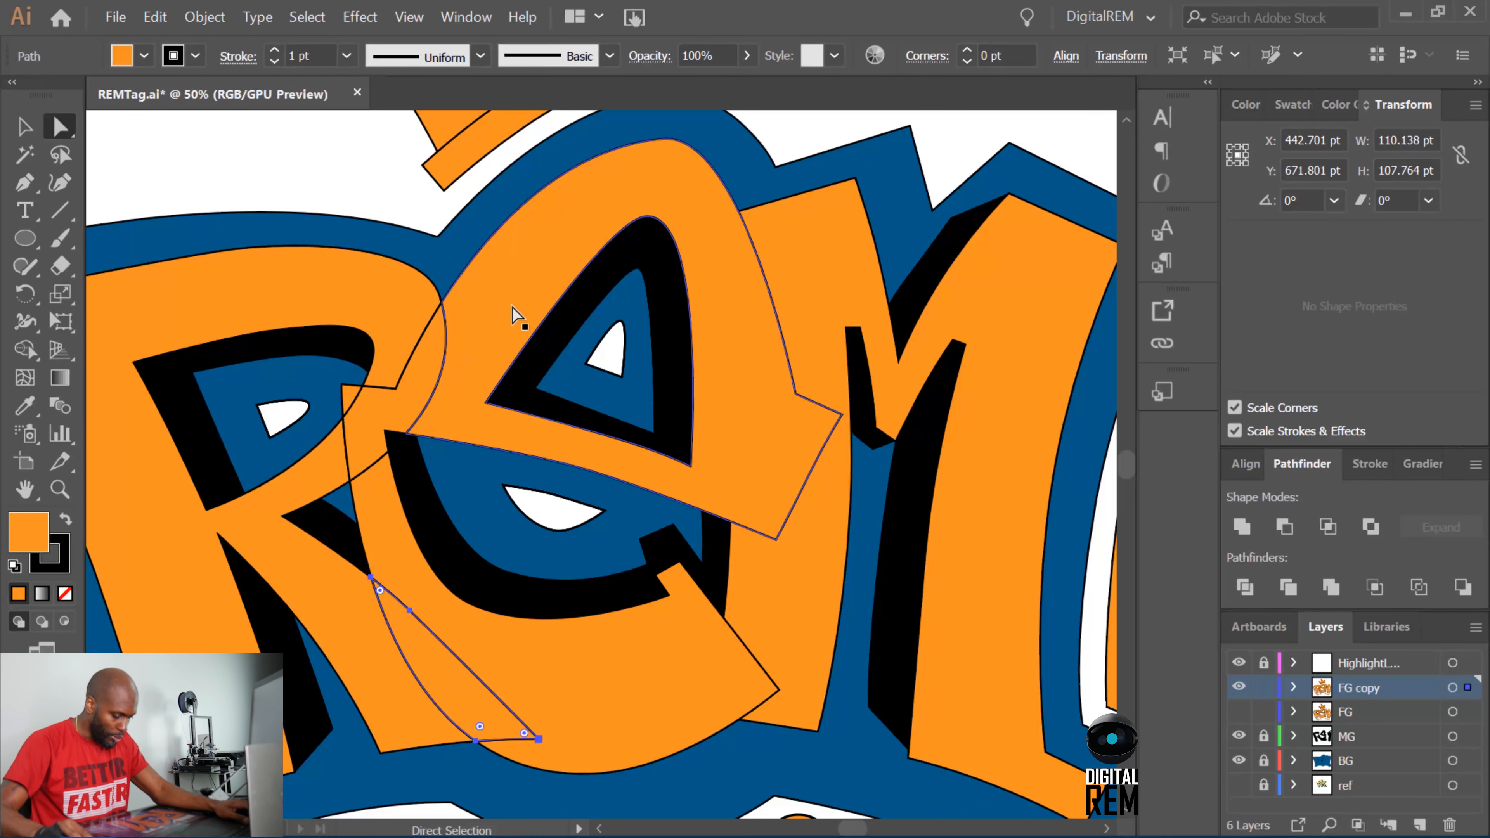
{"action": "left_click", "coordinate": [599, 226]}
{"action": "key", "text": "ctrl"}
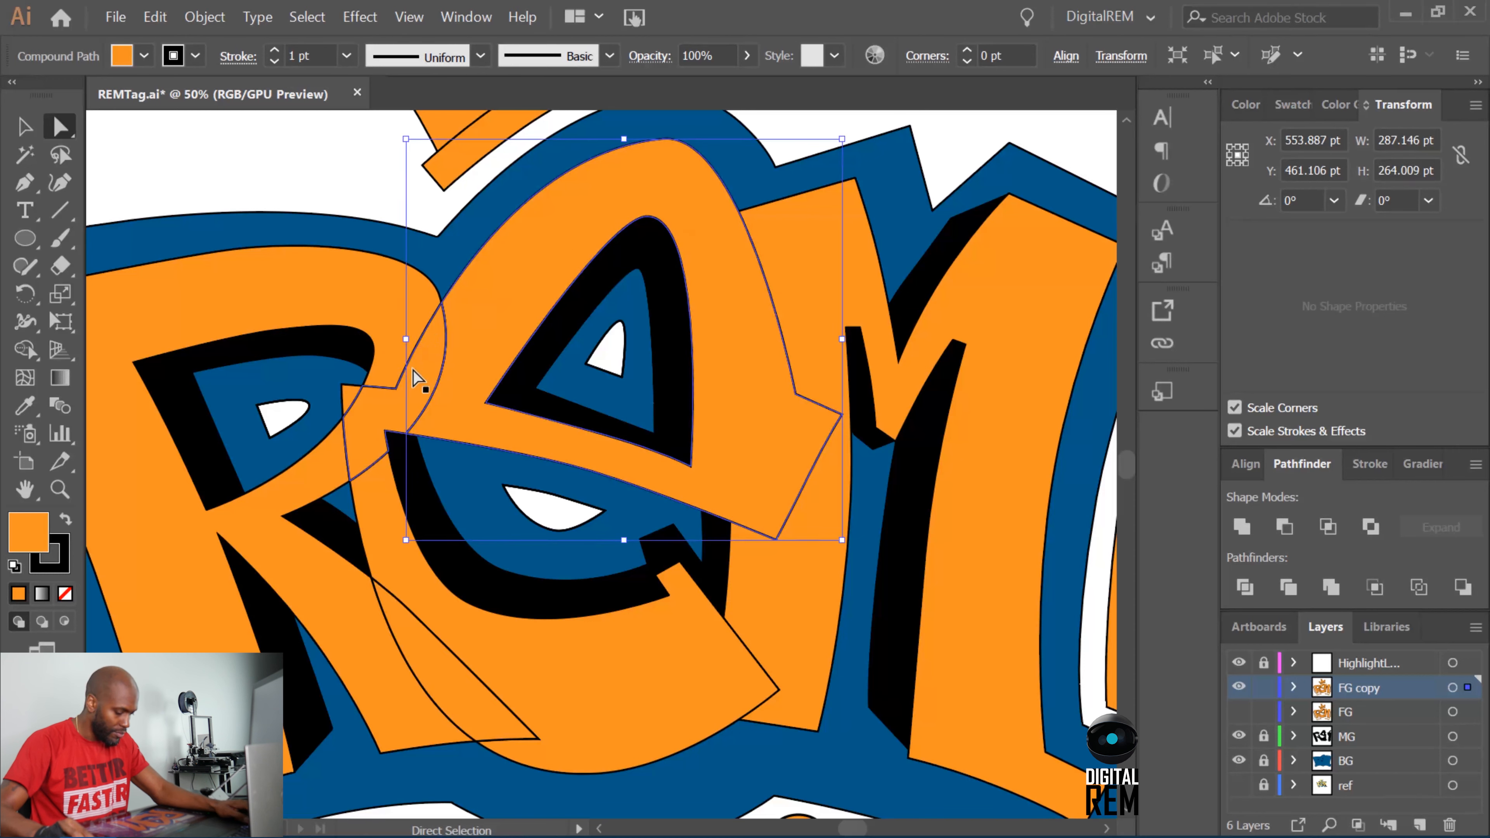
{"action": "key", "text": "shift"}
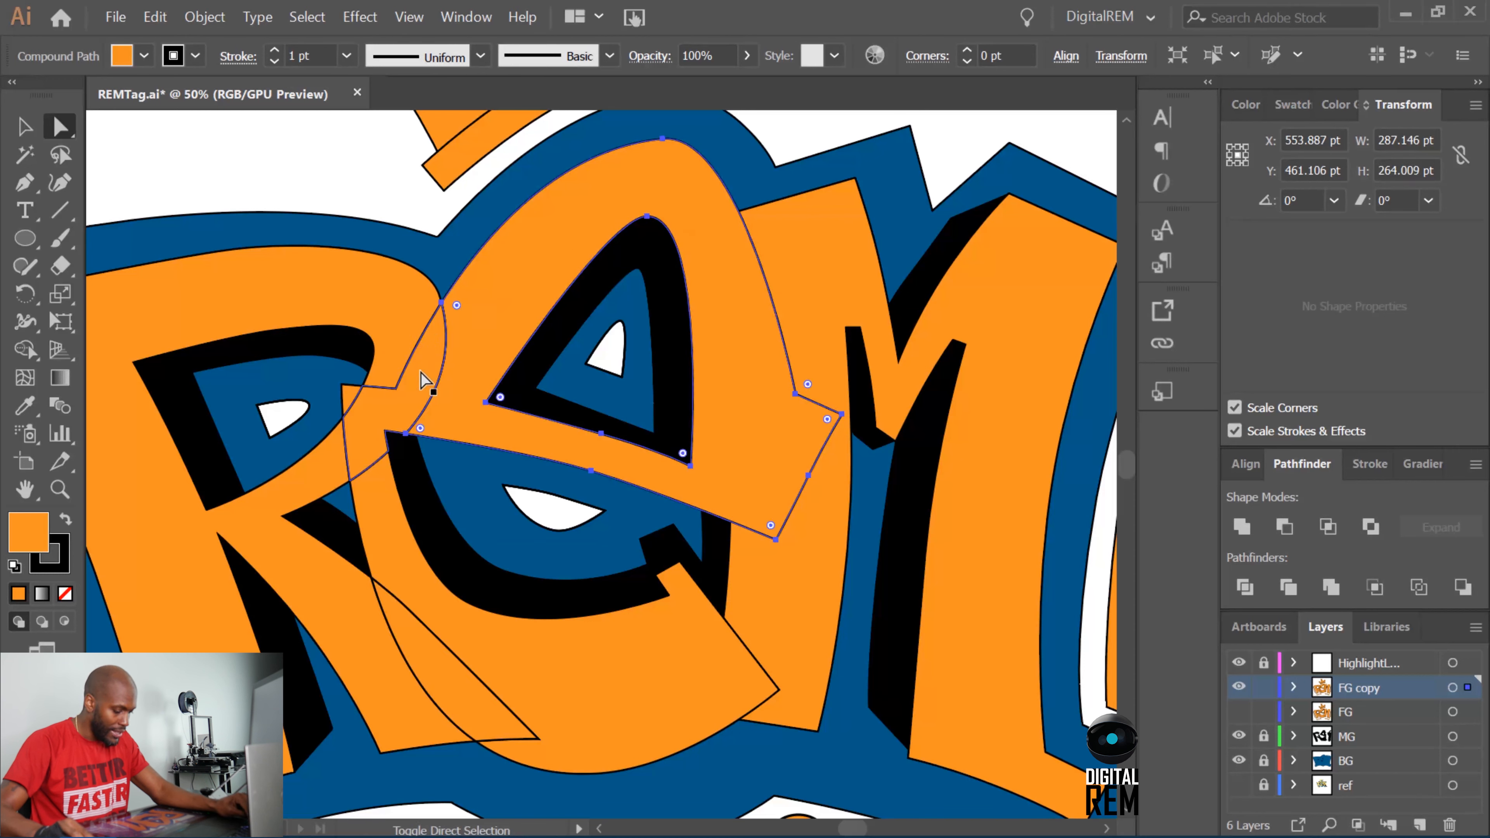
{"action": "left_click", "coordinate": [354, 493], "text": "shift"}
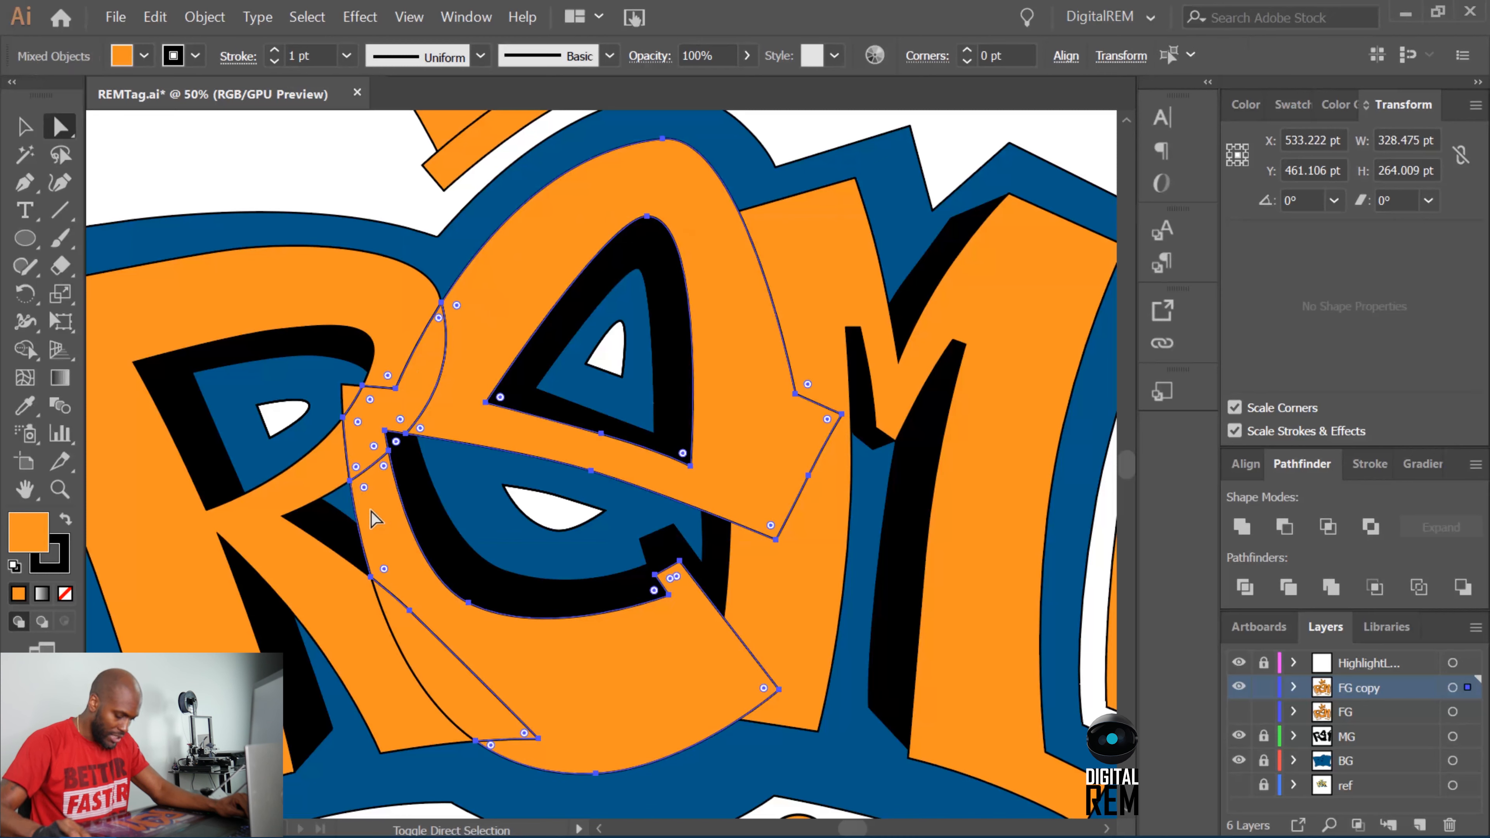
{"action": "left_click", "coordinate": [414, 643], "text": "shift"}
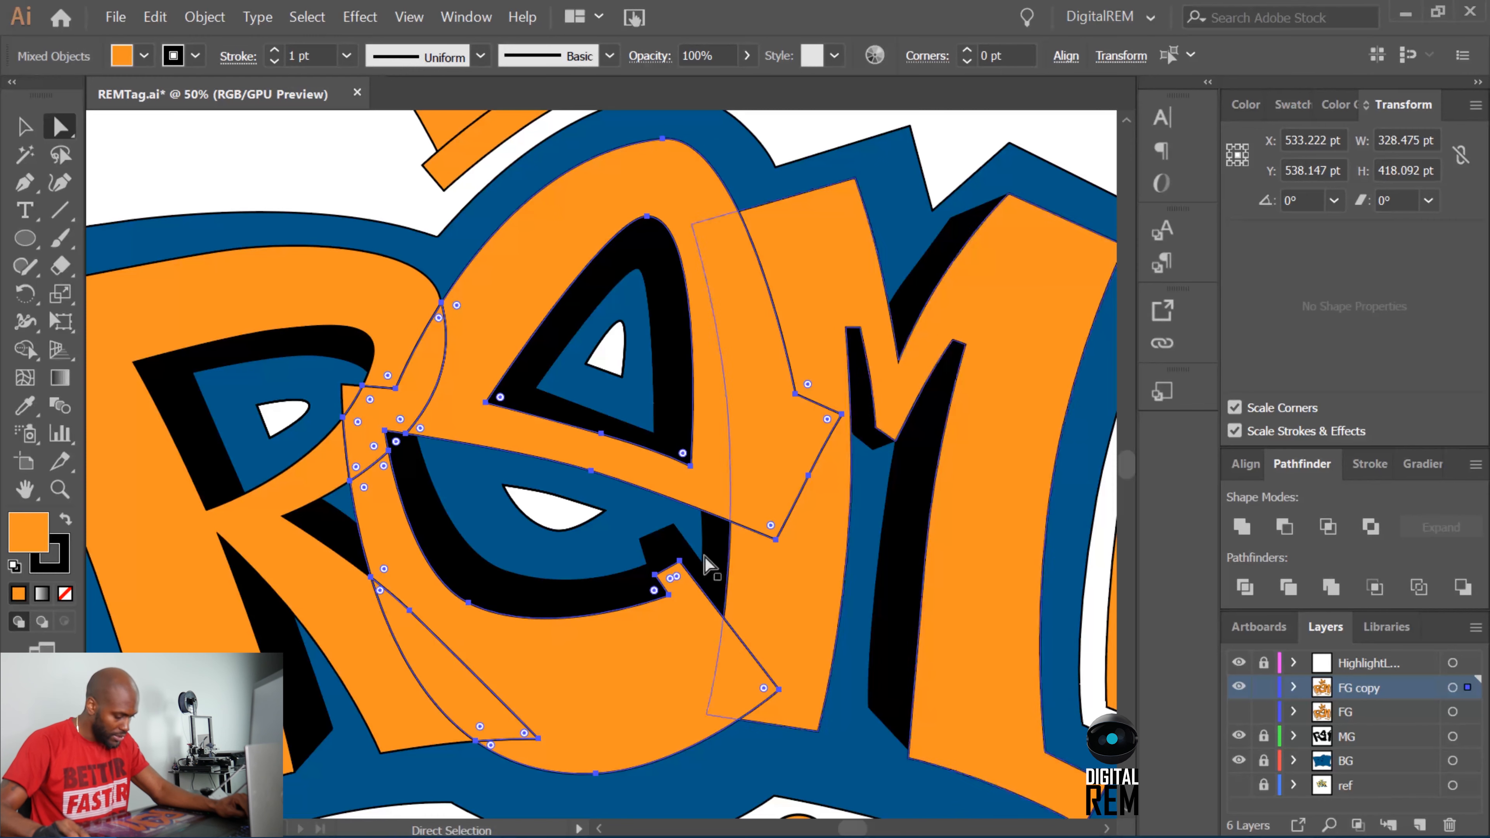
{"action": "left_click_drag", "start_coordinate": [349, 402], "coordinate": [349, 393]}
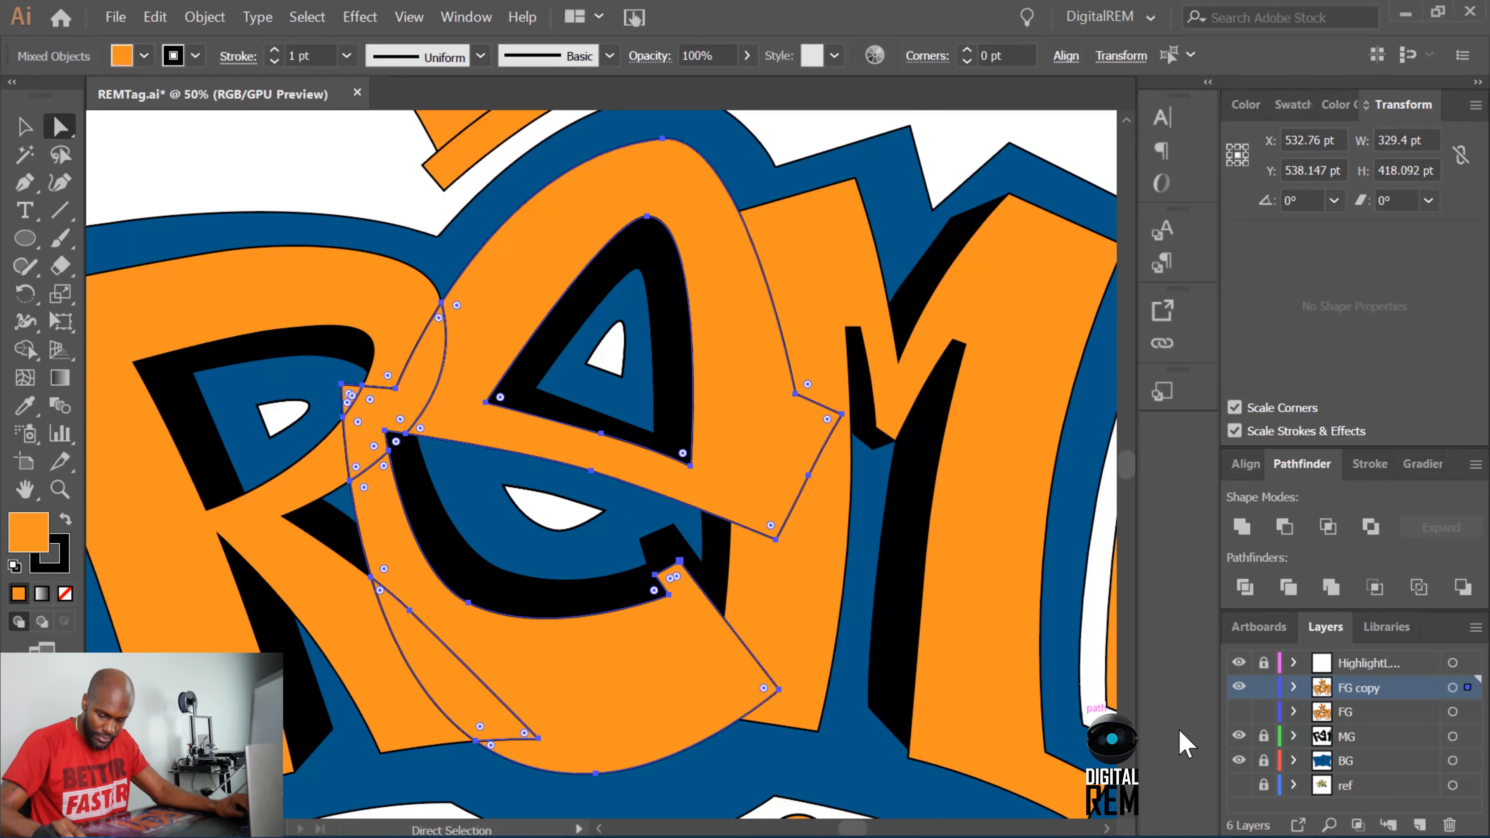
{"action": "left_click", "coordinate": [1237, 528]}
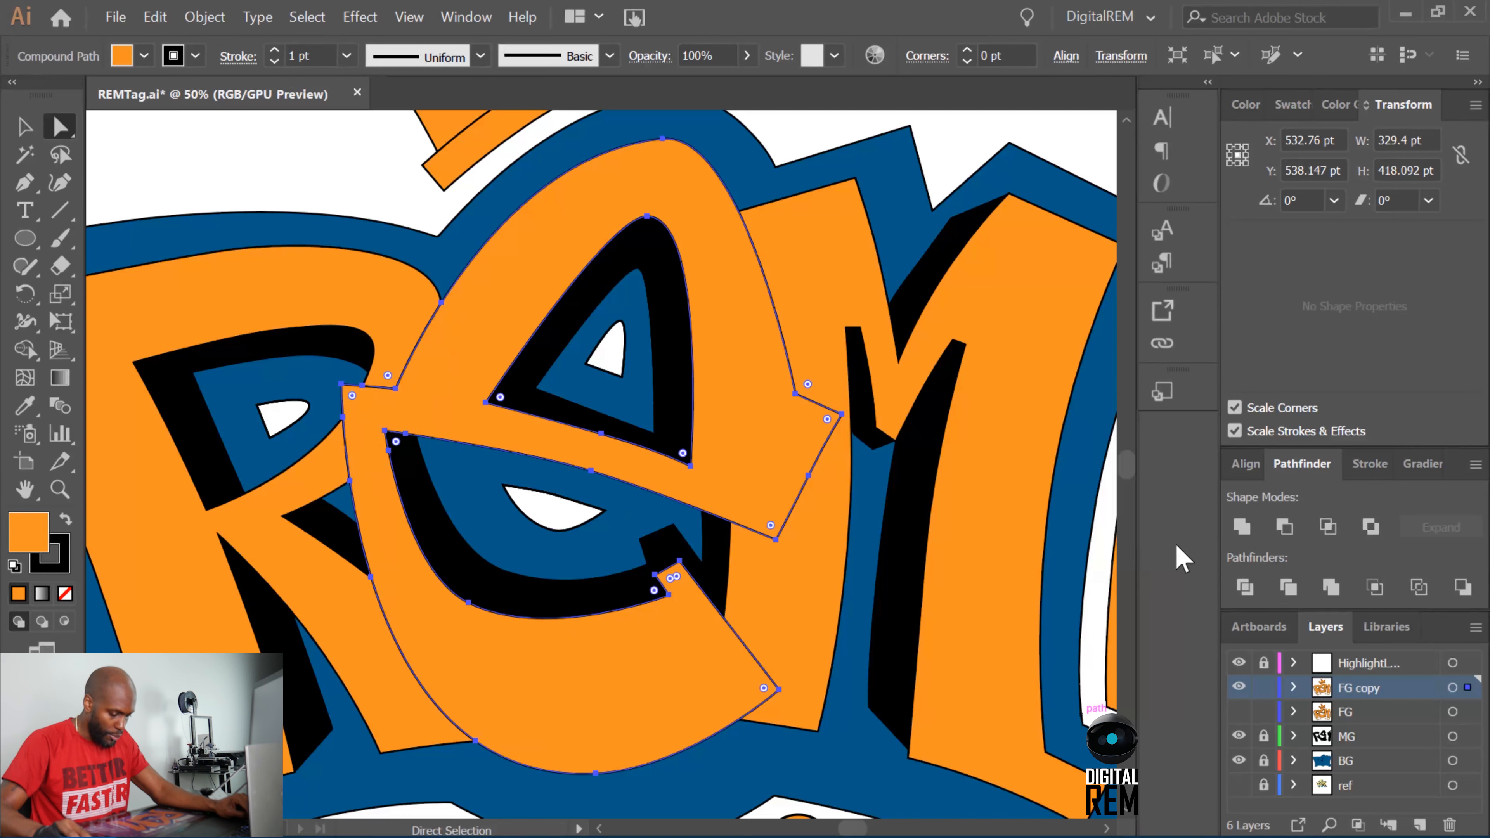
{"action": "left_click", "coordinate": [960, 141]}
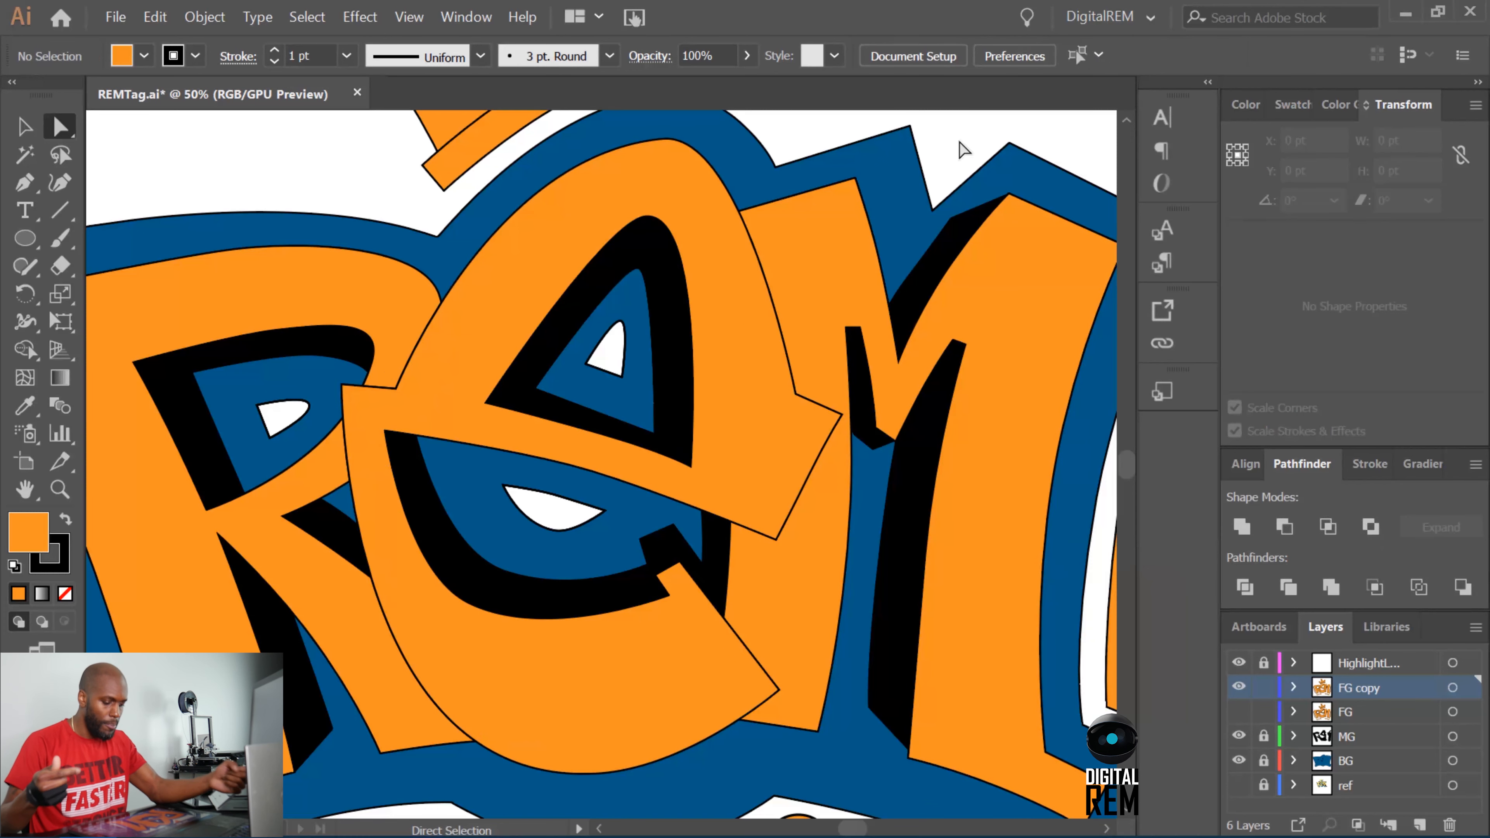
Hide the FG copy layer and show the original FG layer.
{"action": "key", "text": "ctrl+minus"}
{"action": "key", "text": "ctrl+minus"}
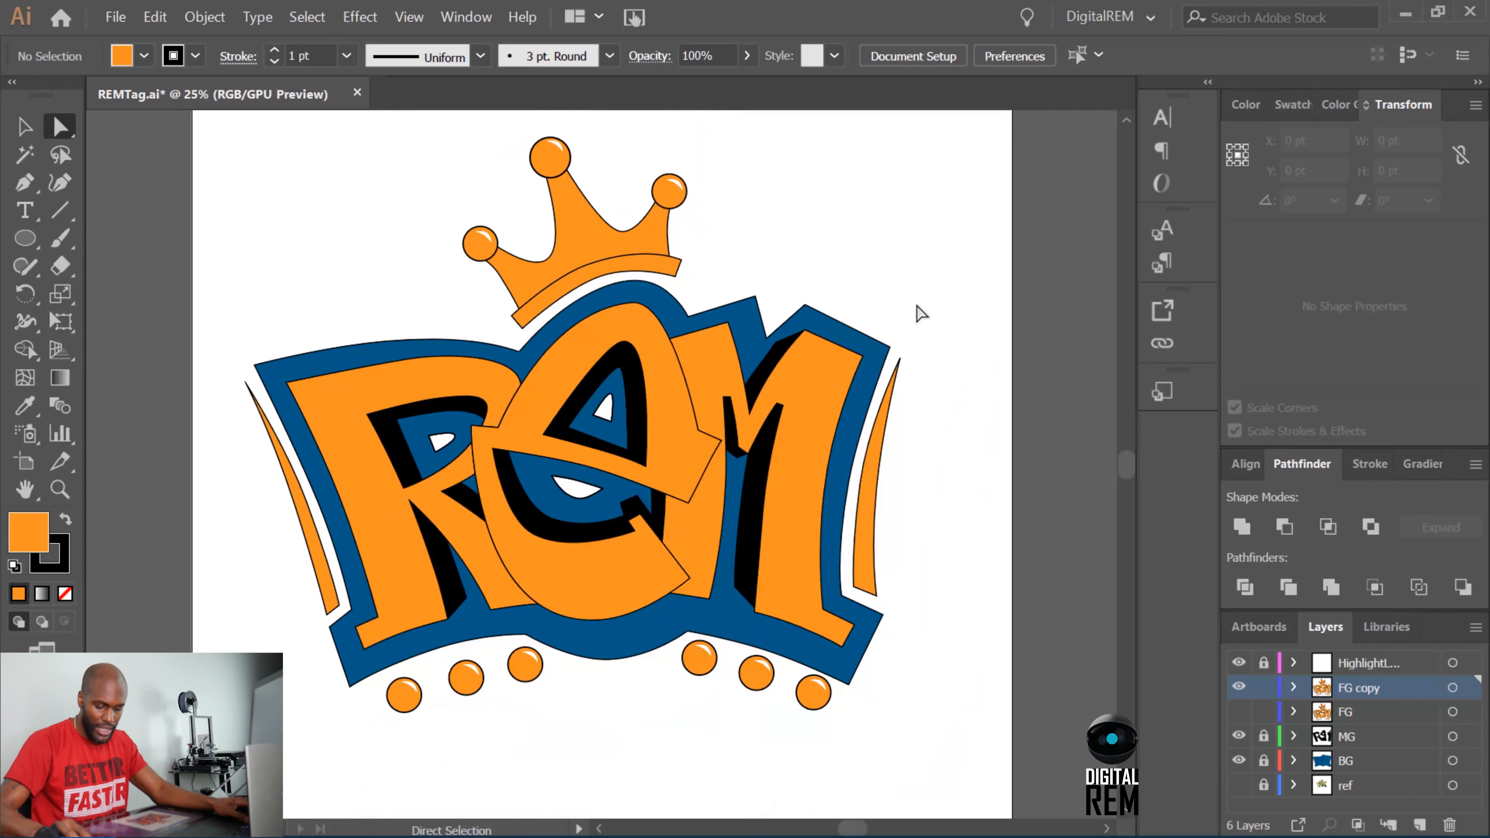
{"action": "left_click", "coordinate": [1238, 687]}
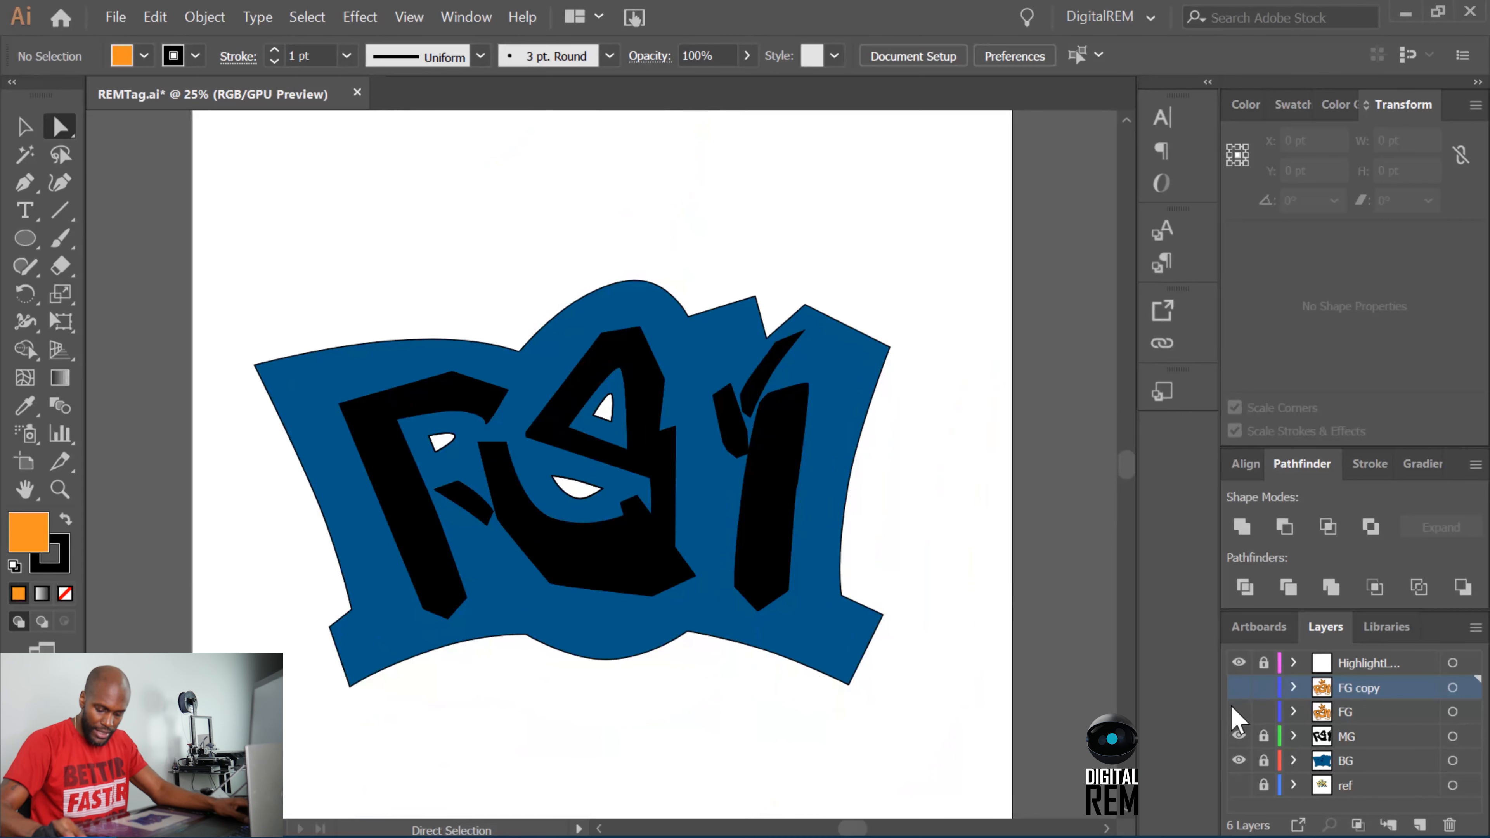
{"action": "left_click", "coordinate": [1238, 711]}
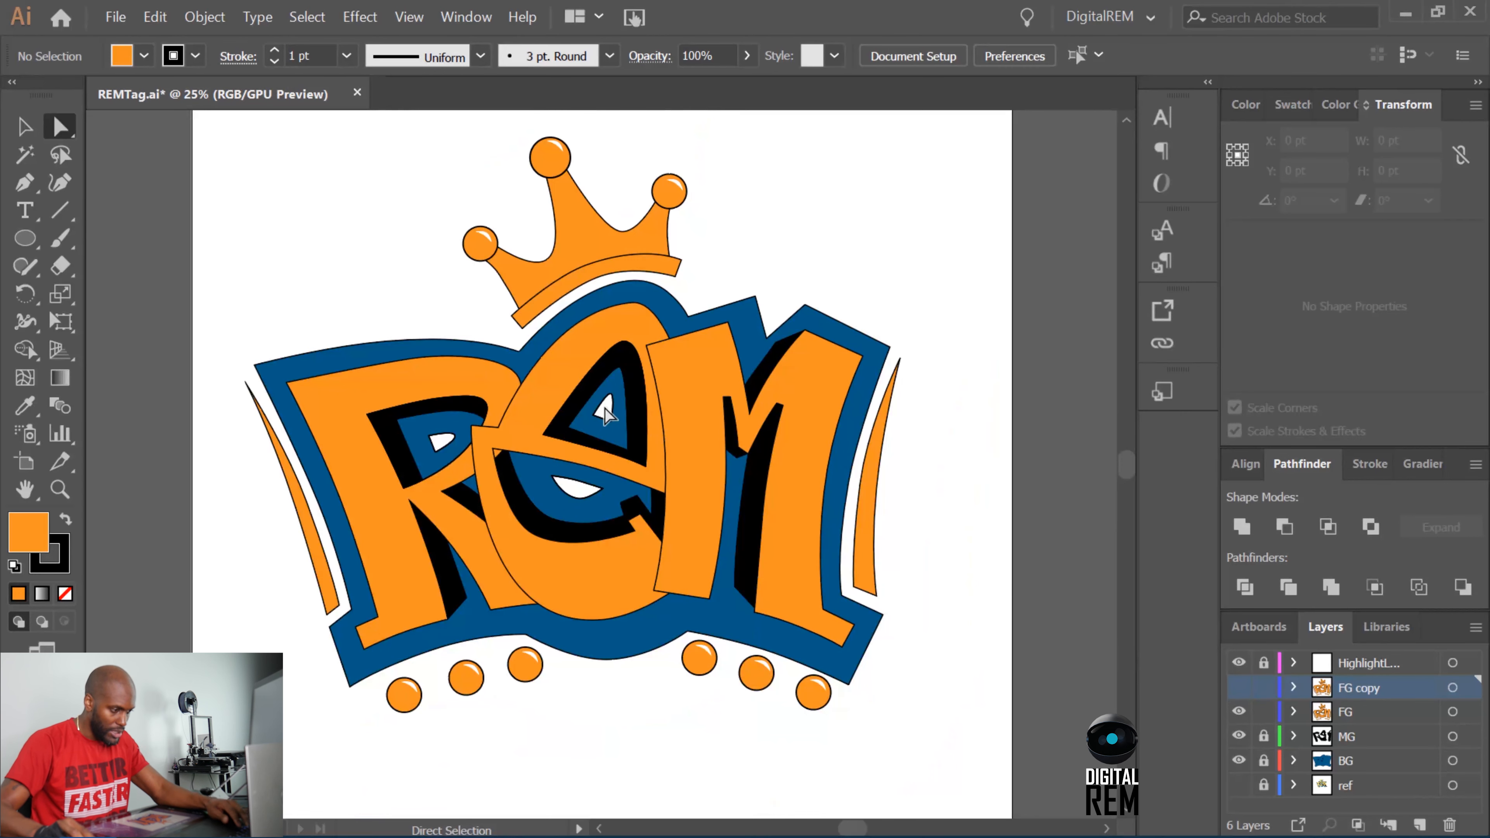
Bring the E on the original FG layer forward over the M and deselect it.
{"action": "left_click", "coordinate": [575, 392]}
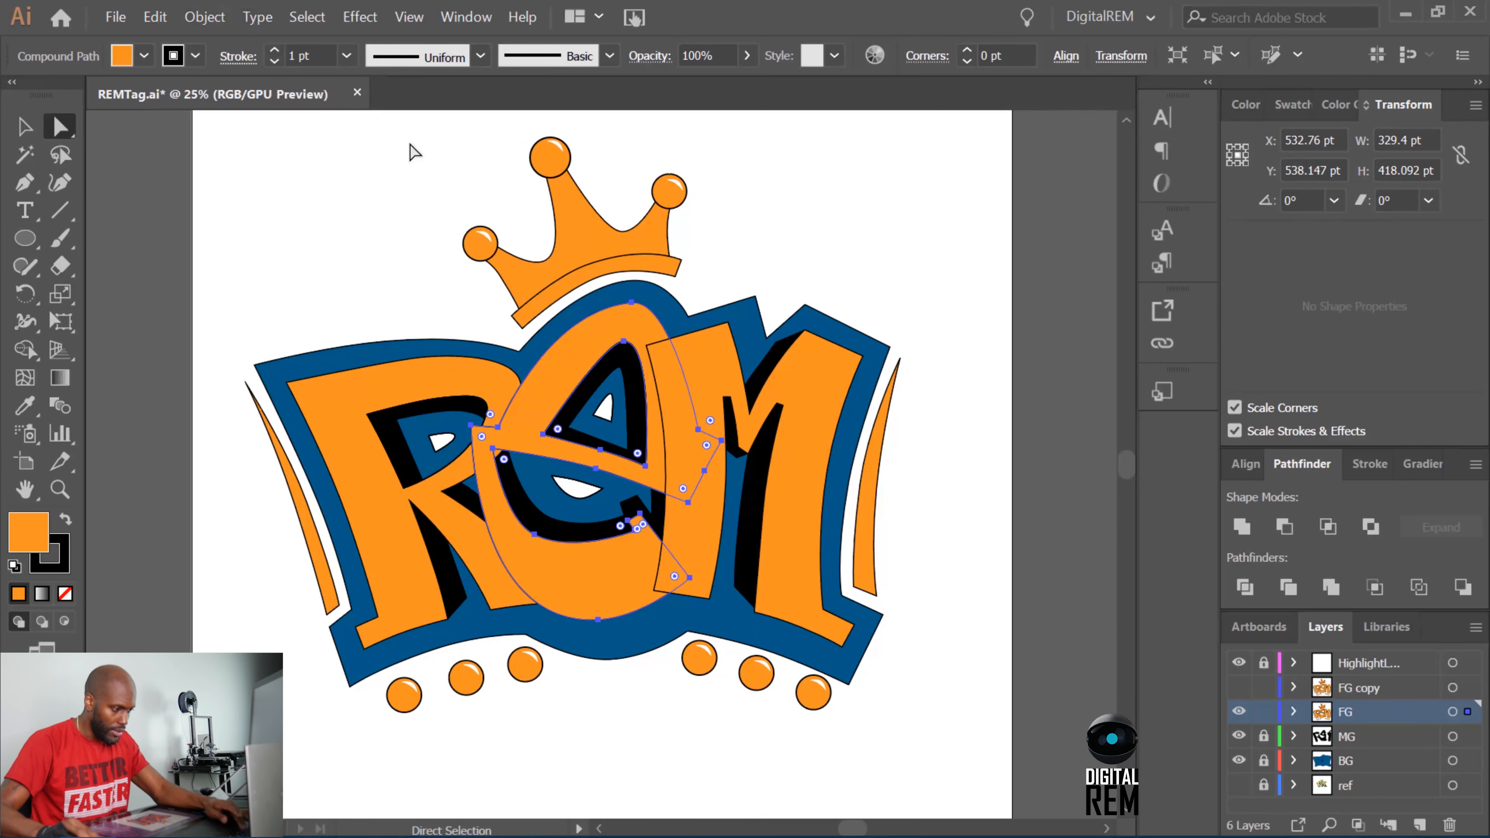
{"action": "key", "text": "v"}
{"action": "left_click", "coordinate": [408, 324]}
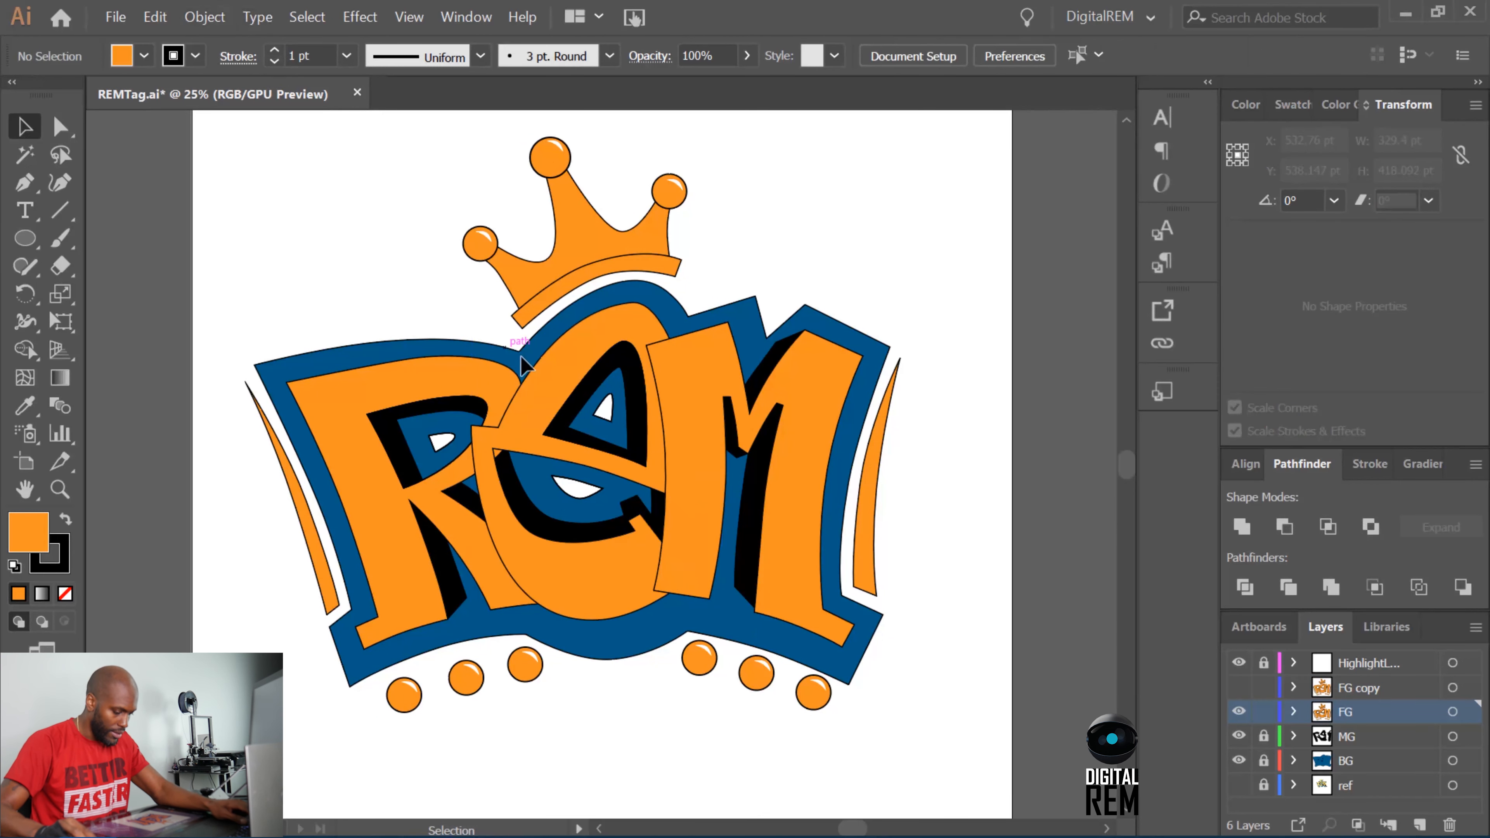
{"action": "left_click", "coordinate": [560, 387]}
{"action": "left_click", "coordinate": [205, 17]}
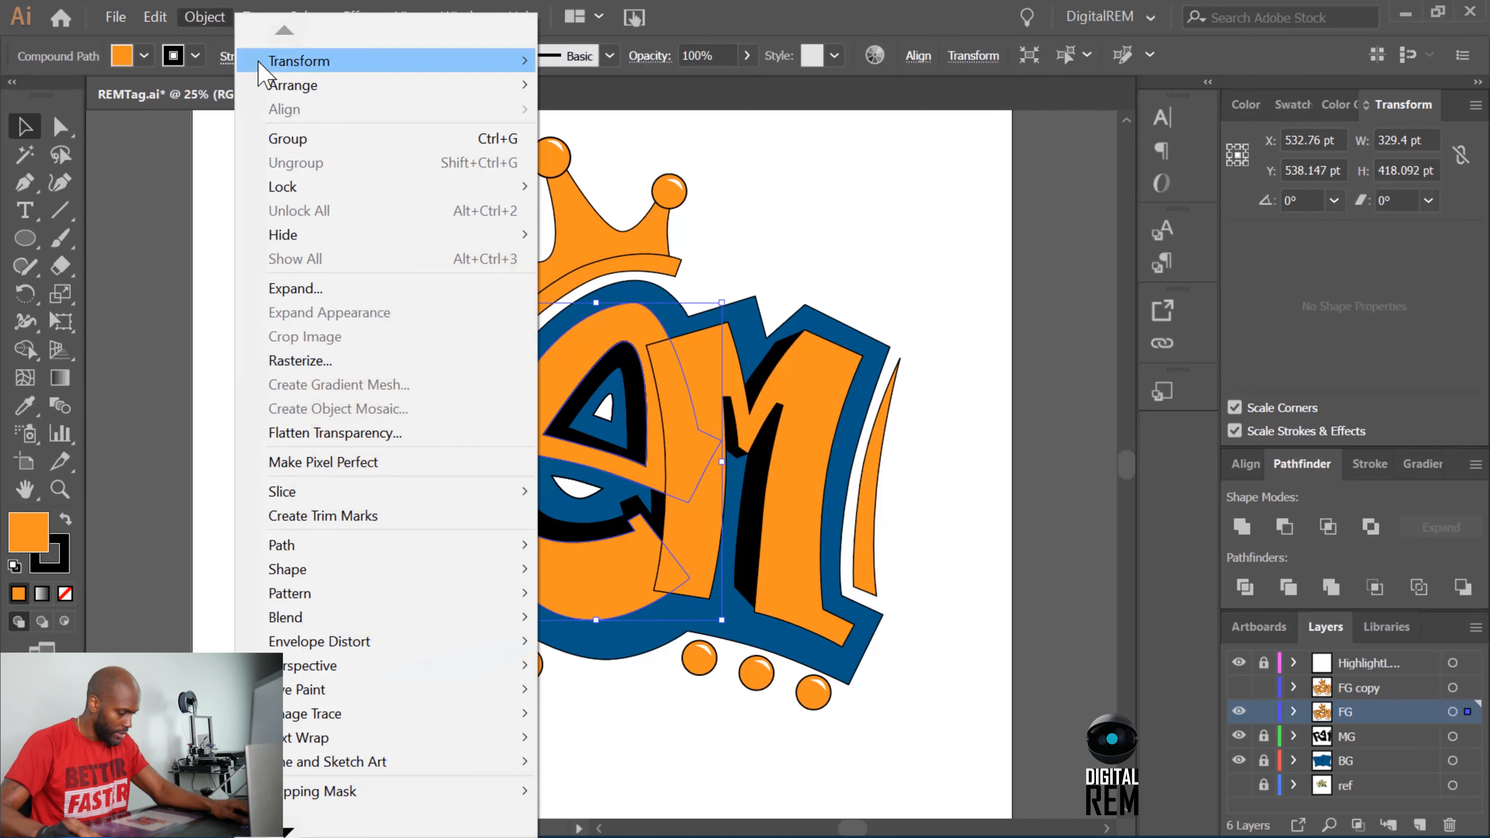
{"action": "mouse_move", "coordinate": [317, 88]}
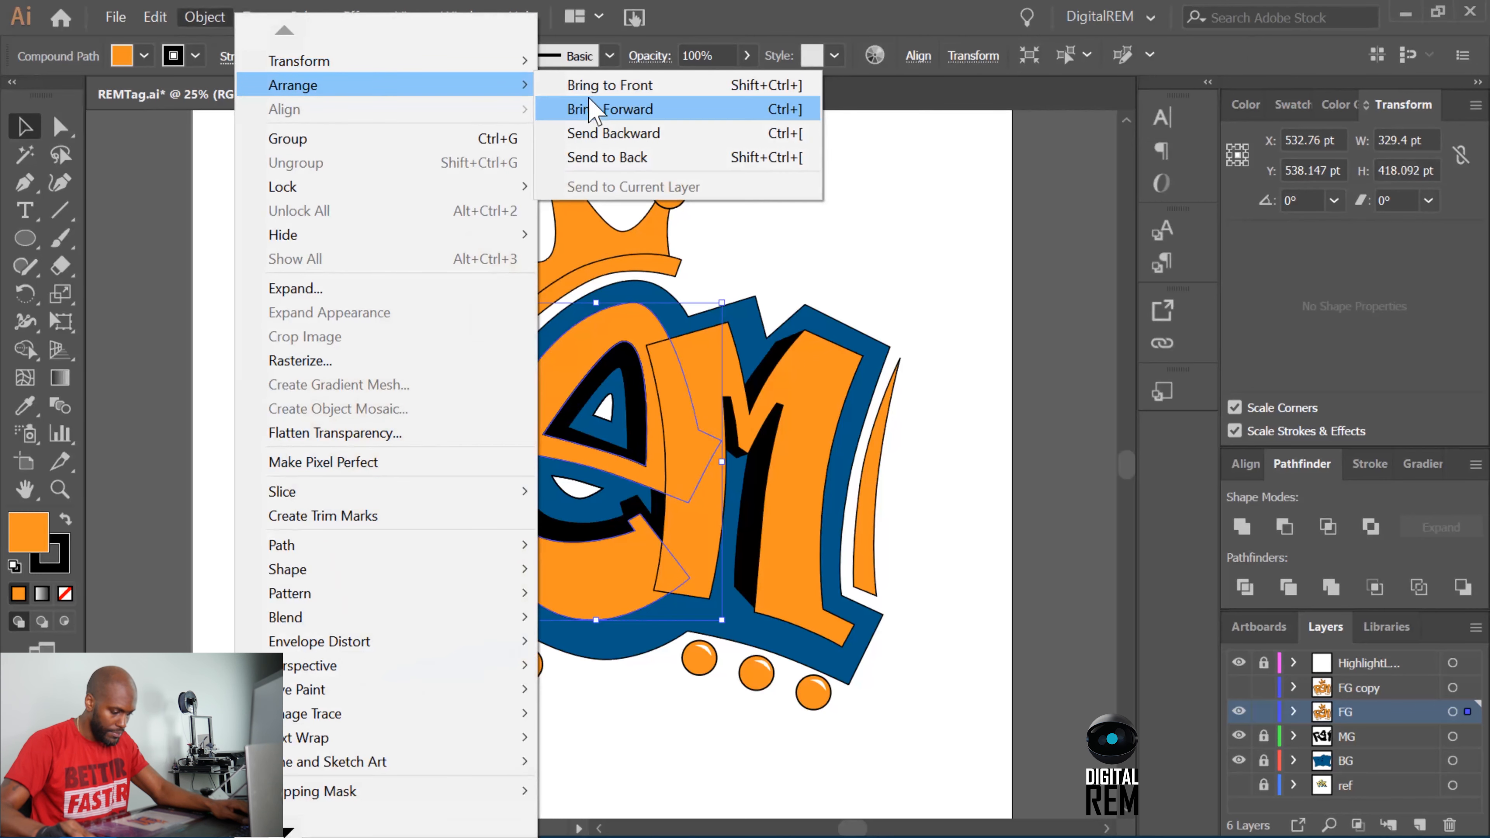
{"action": "left_click", "coordinate": [610, 109]}
{"action": "left_click", "coordinate": [1093, 360]}
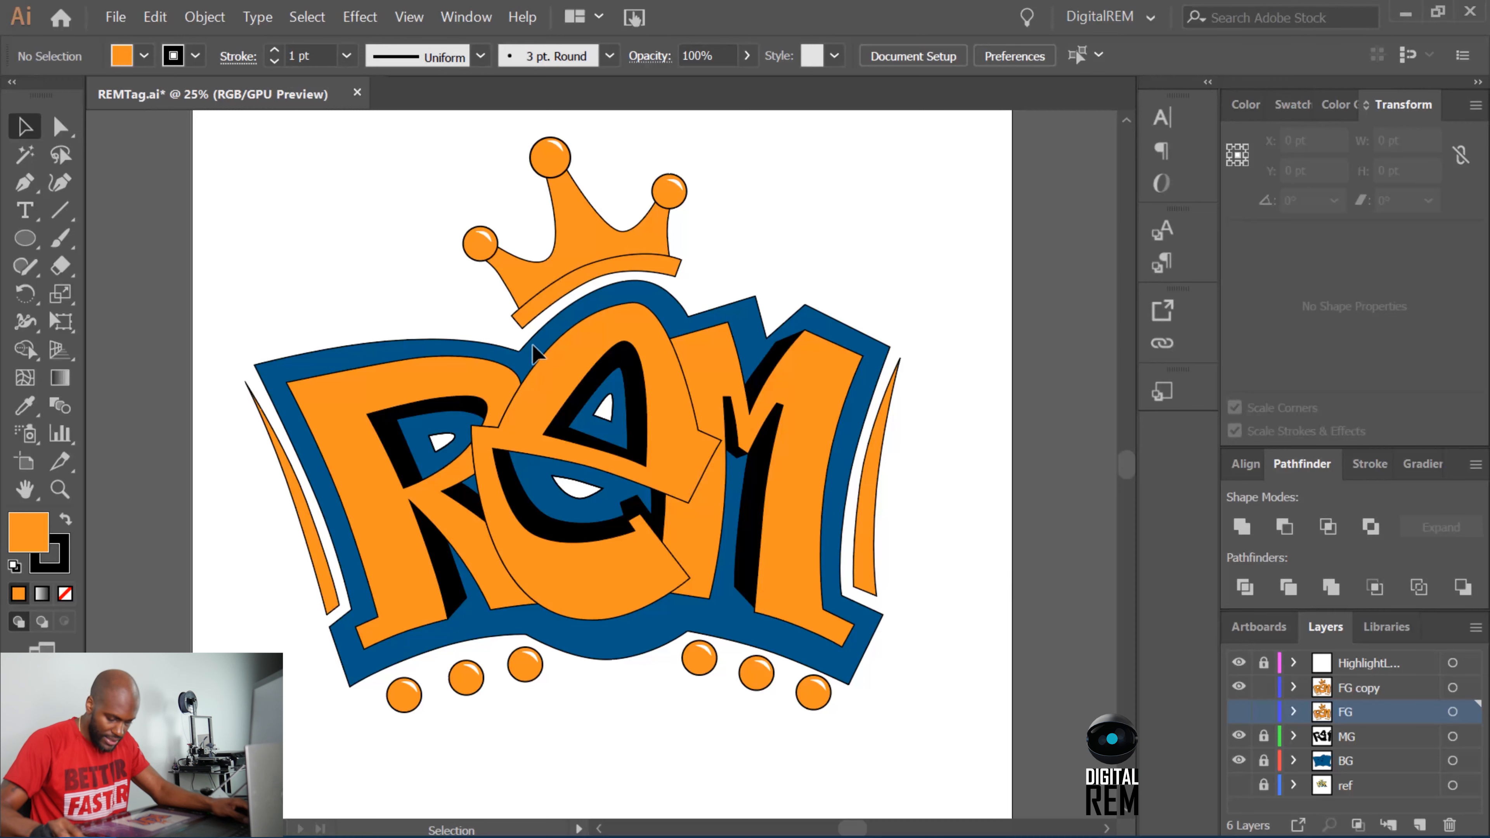
Rename the FG copy layer to "FG shape".
{"action": "left_click", "coordinate": [1358, 690]}
{"action": "double_click", "coordinate": [1362, 687]}
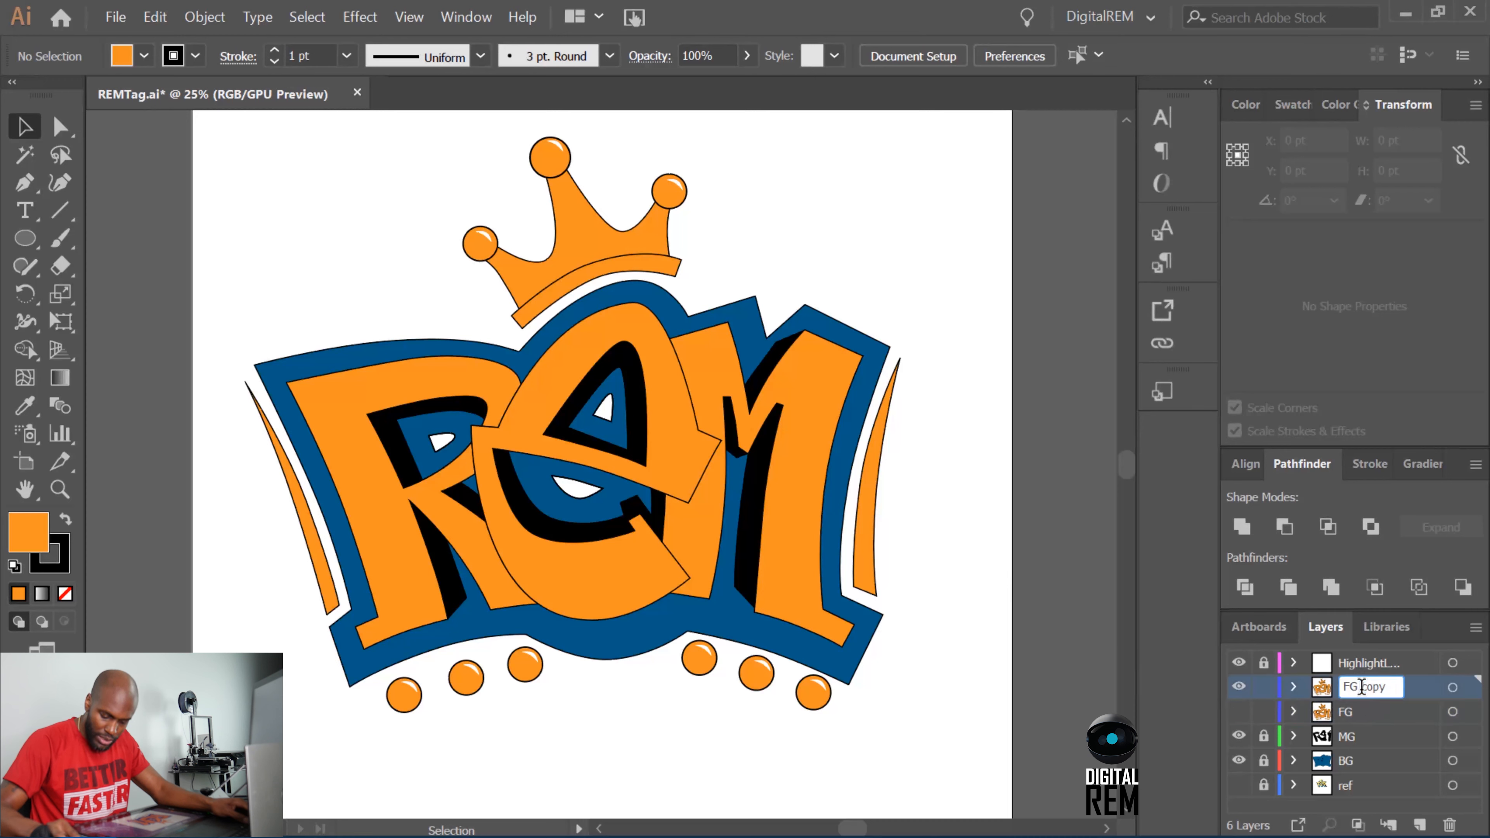
{"action": "double_click", "coordinate": [1361, 687]}
{"action": "left_click", "coordinate": [1391, 684]}
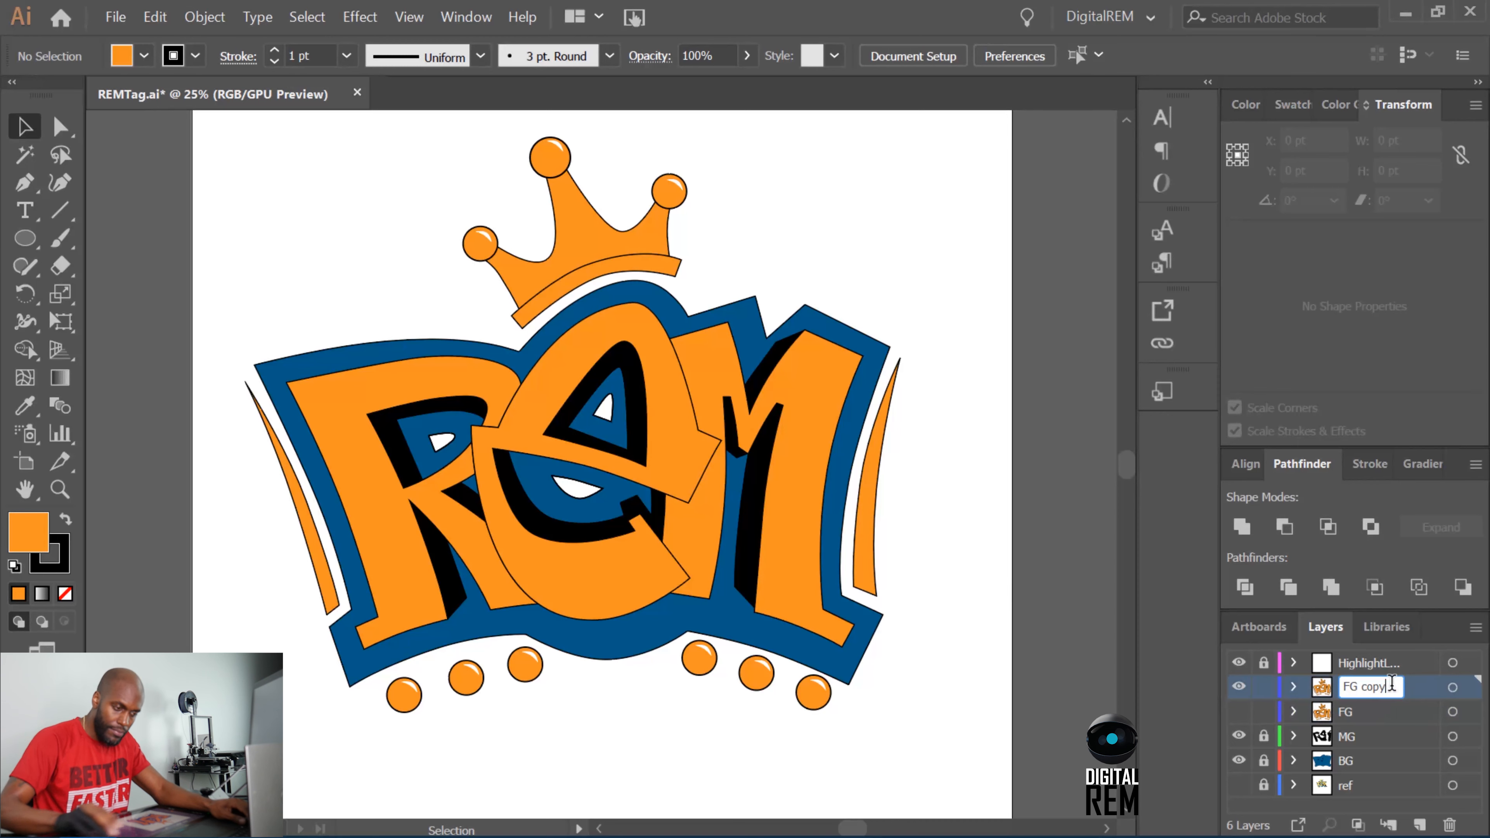
{"action": "key", "text": "BackSpace"}
{"action": "key", "text": "BackSpace"}
{"action": "key", "text": "BackSpace"}
{"action": "type", "text": "shape"}
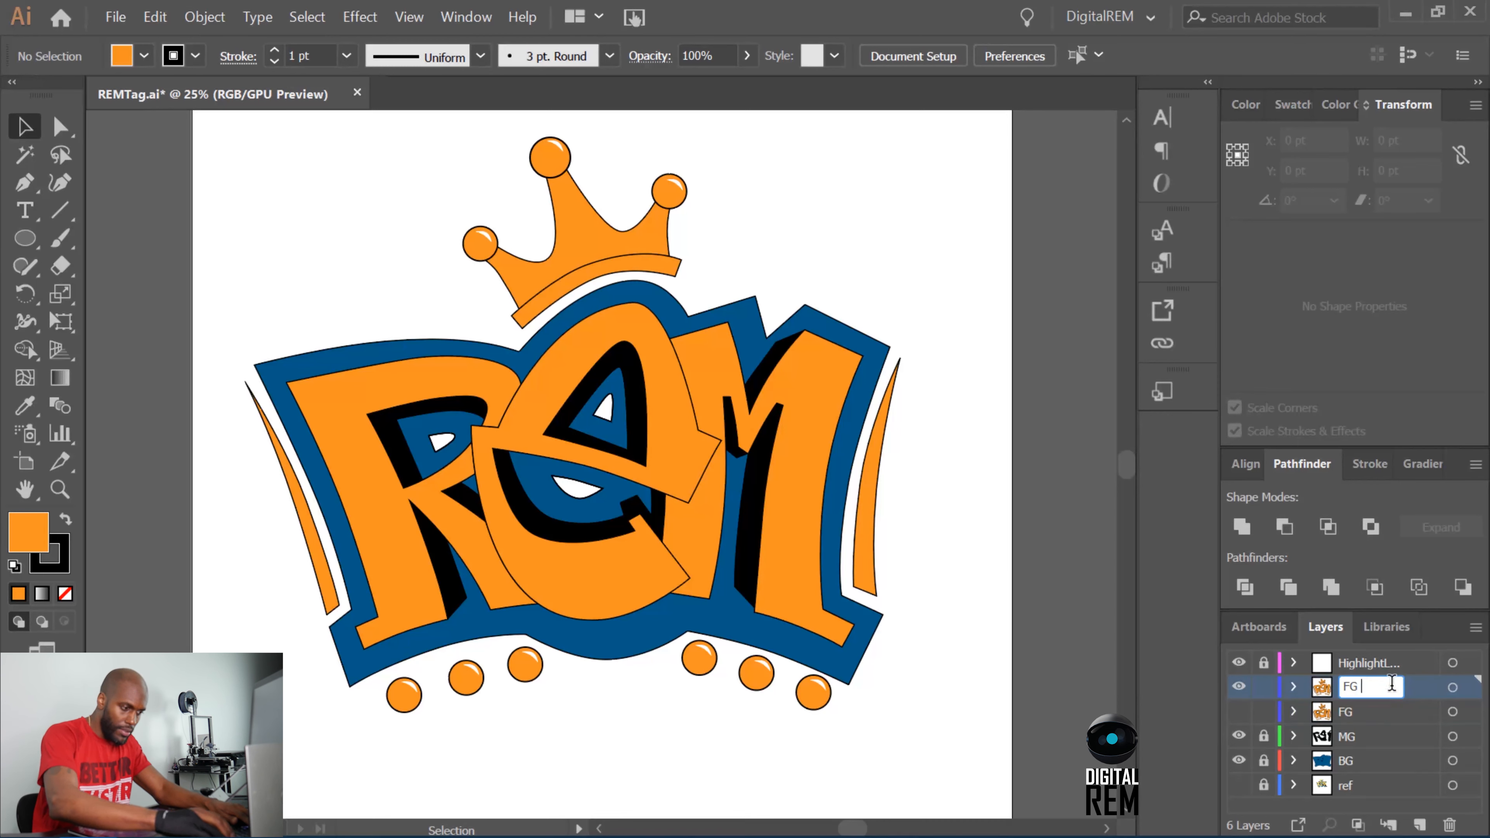
{"action": "key", "text": "Return"}
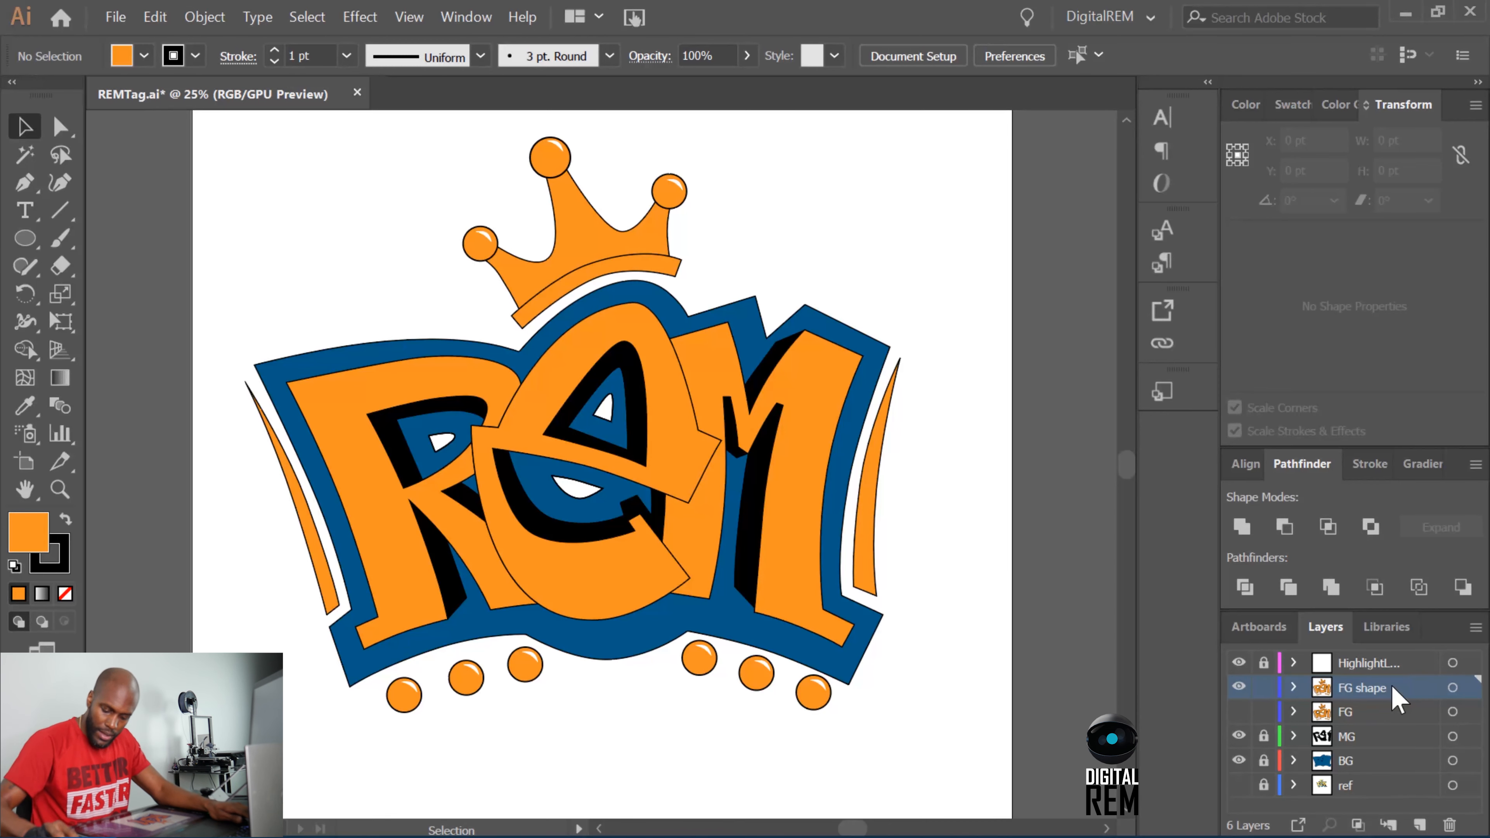
Duplicate the FG shape layer and paste the MG layer's black shadow shapes in place onto the duplicate.
{"action": "left_click_drag", "start_coordinate": [1396, 698], "coordinate": [1419, 826]}
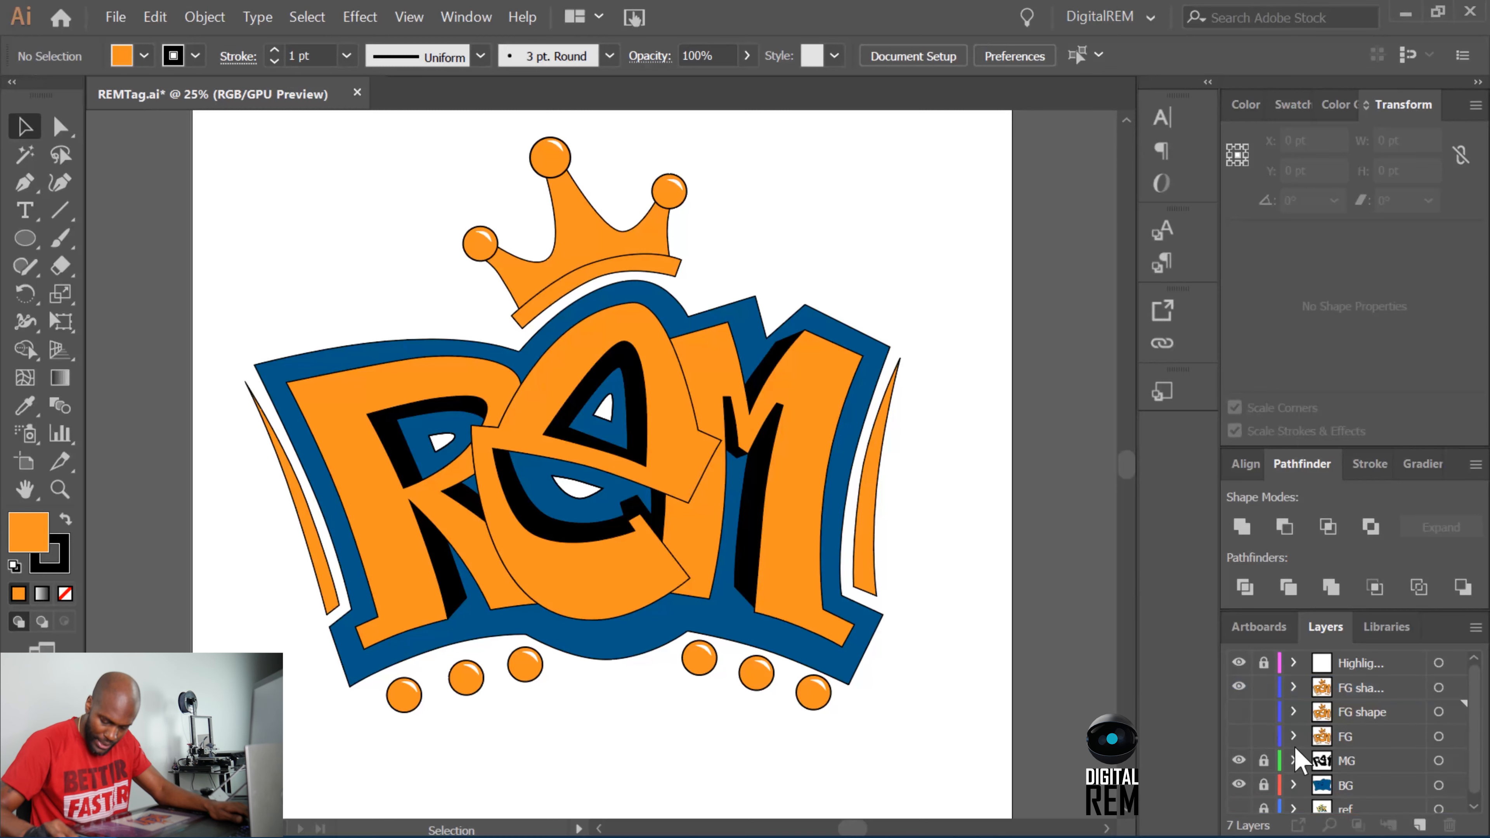
{"action": "left_click", "coordinate": [1438, 761]}
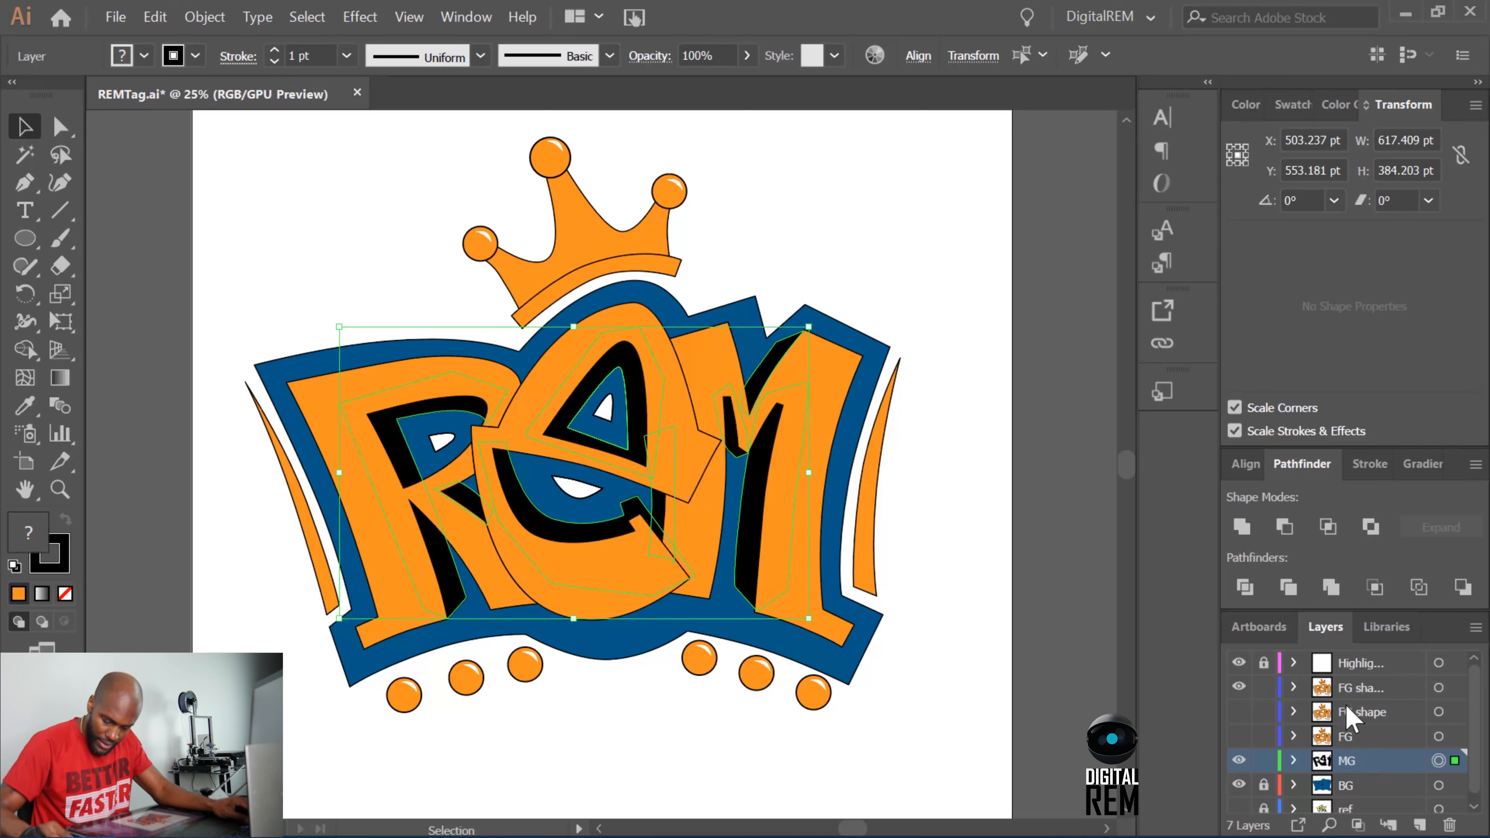
{"action": "left_click", "coordinate": [1355, 687]}
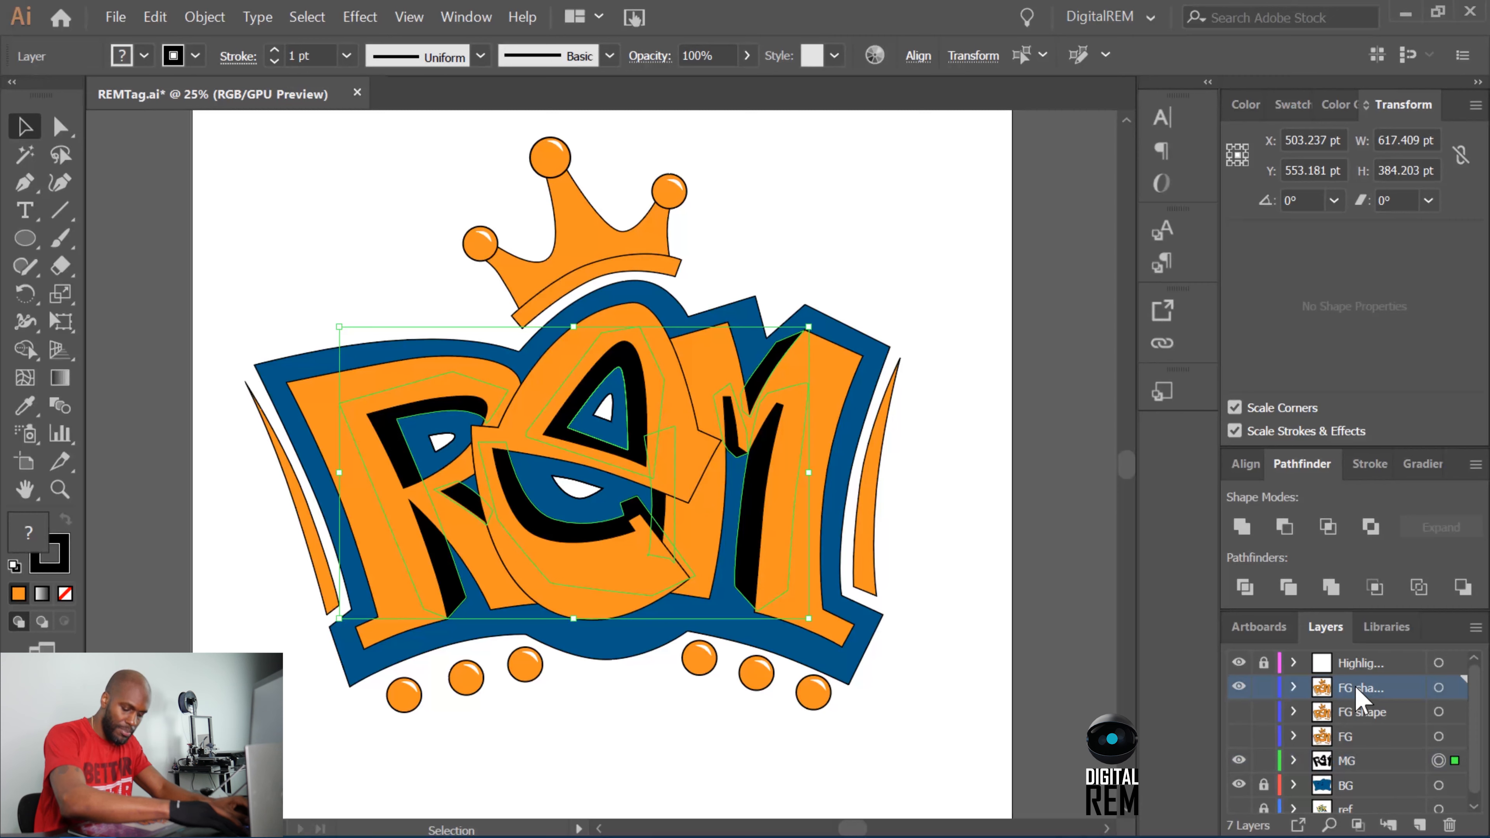
{"action": "key", "text": "ctrl+shift+v"}
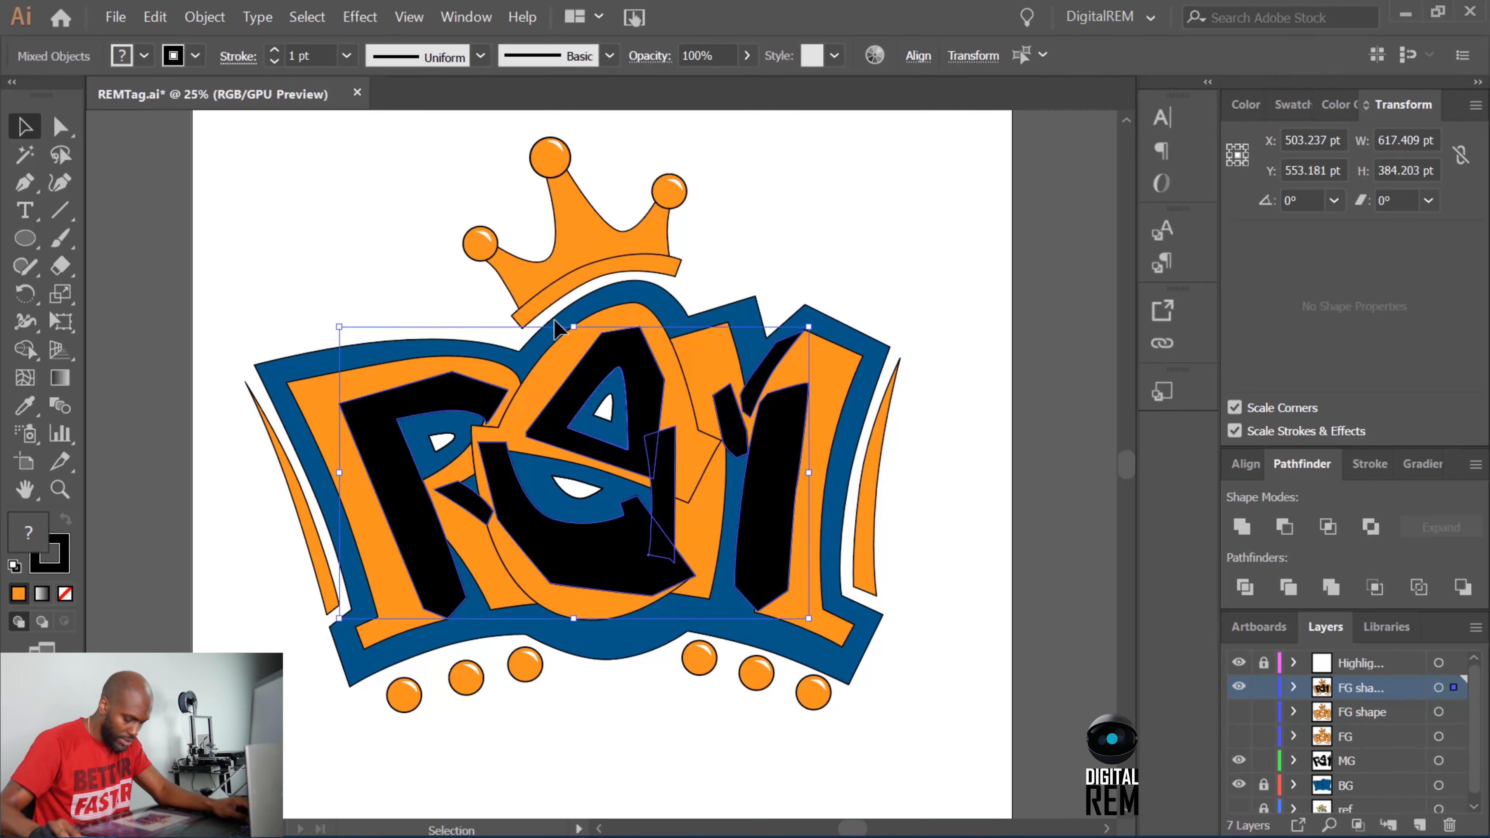
Hide the BG layer, send the pasted black shadows behind the orange letters and deselect them.
{"action": "left_click", "coordinate": [1238, 784]}
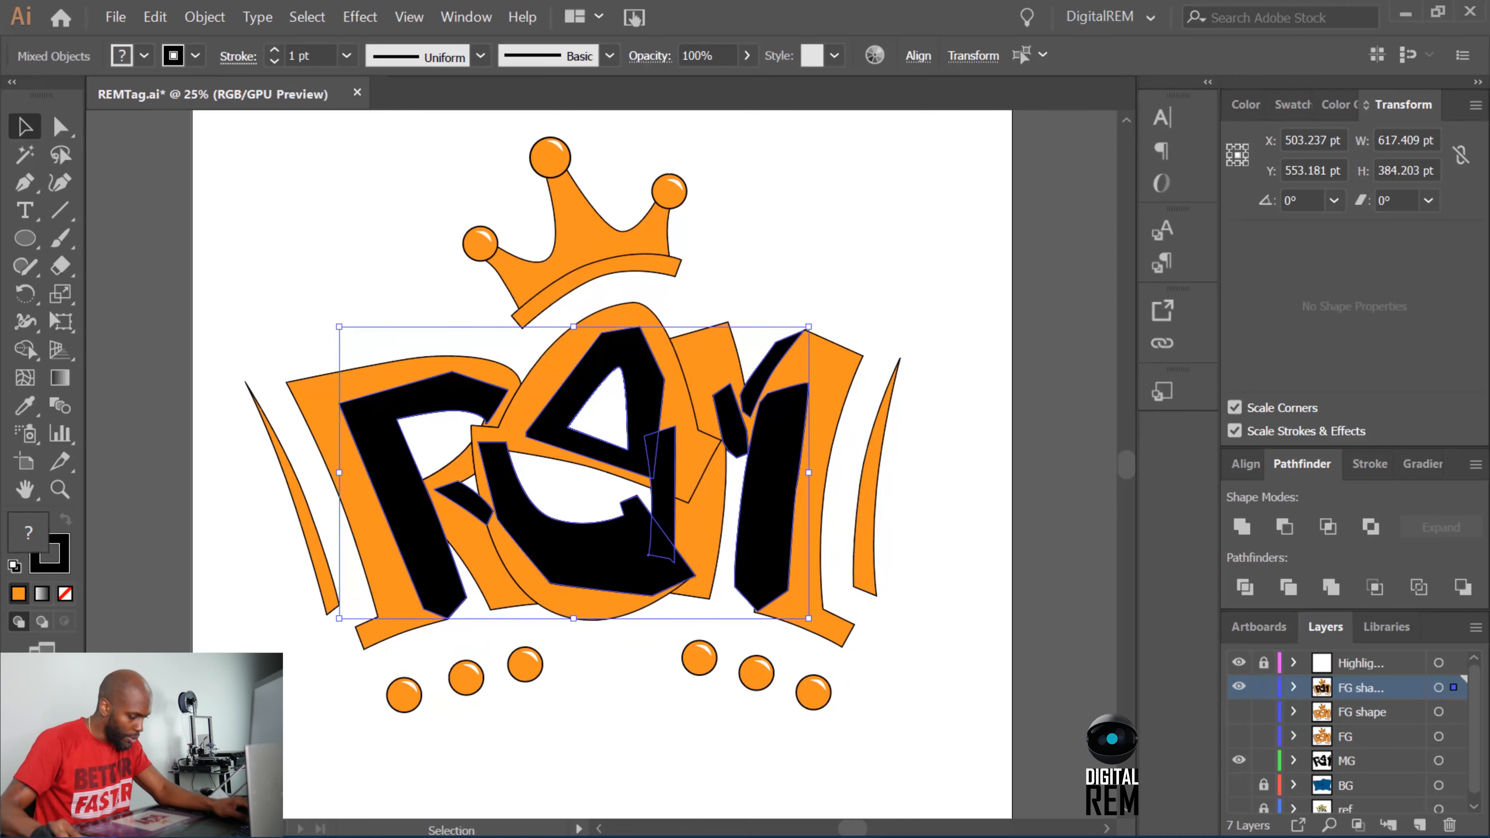
{"action": "left_click", "coordinate": [221, 21]}
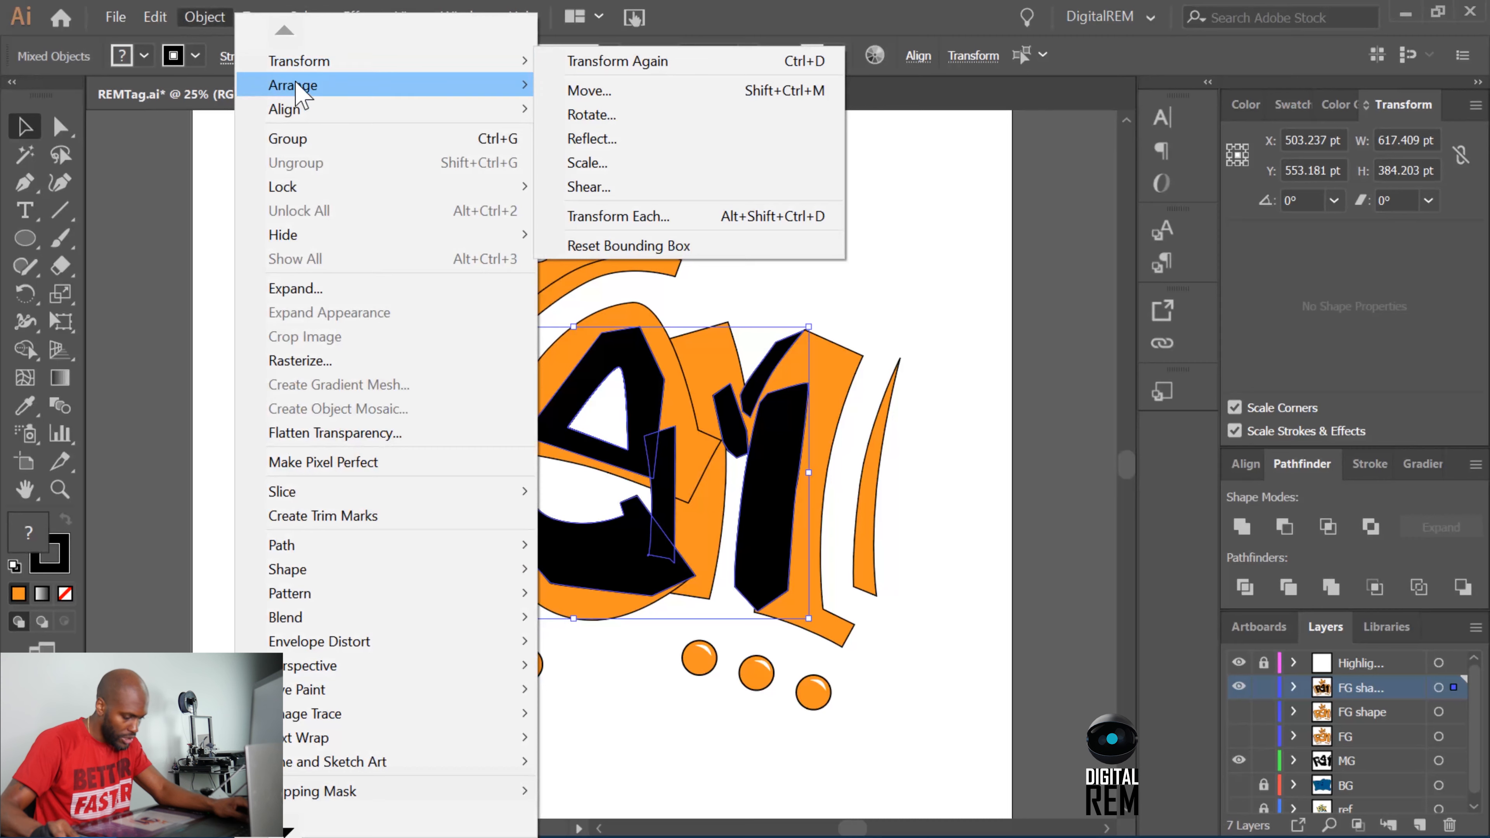
{"action": "mouse_move", "coordinate": [299, 94]}
{"action": "left_click", "coordinate": [632, 167]}
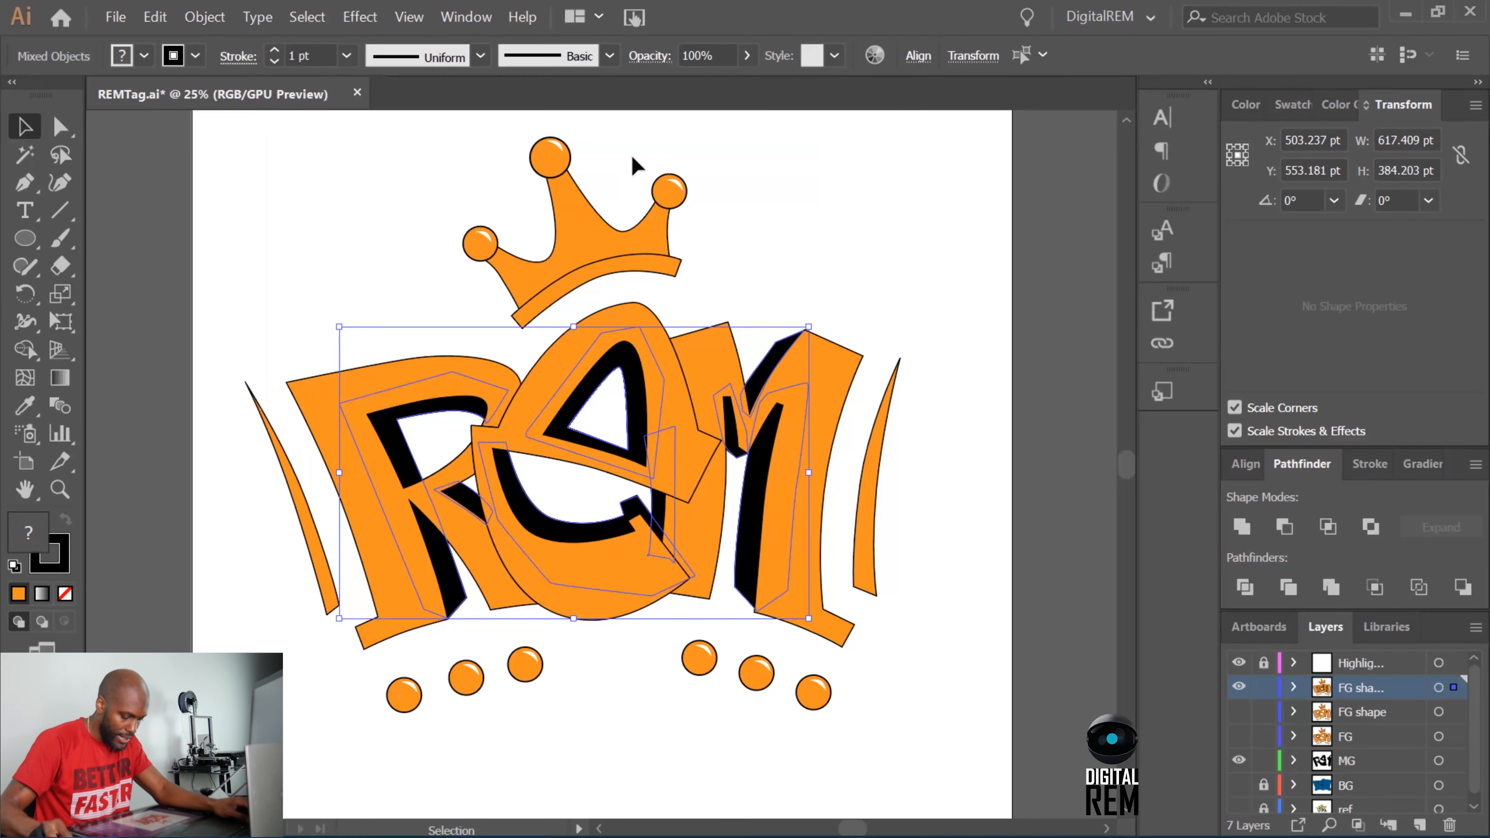
{"action": "left_click", "coordinate": [836, 261]}
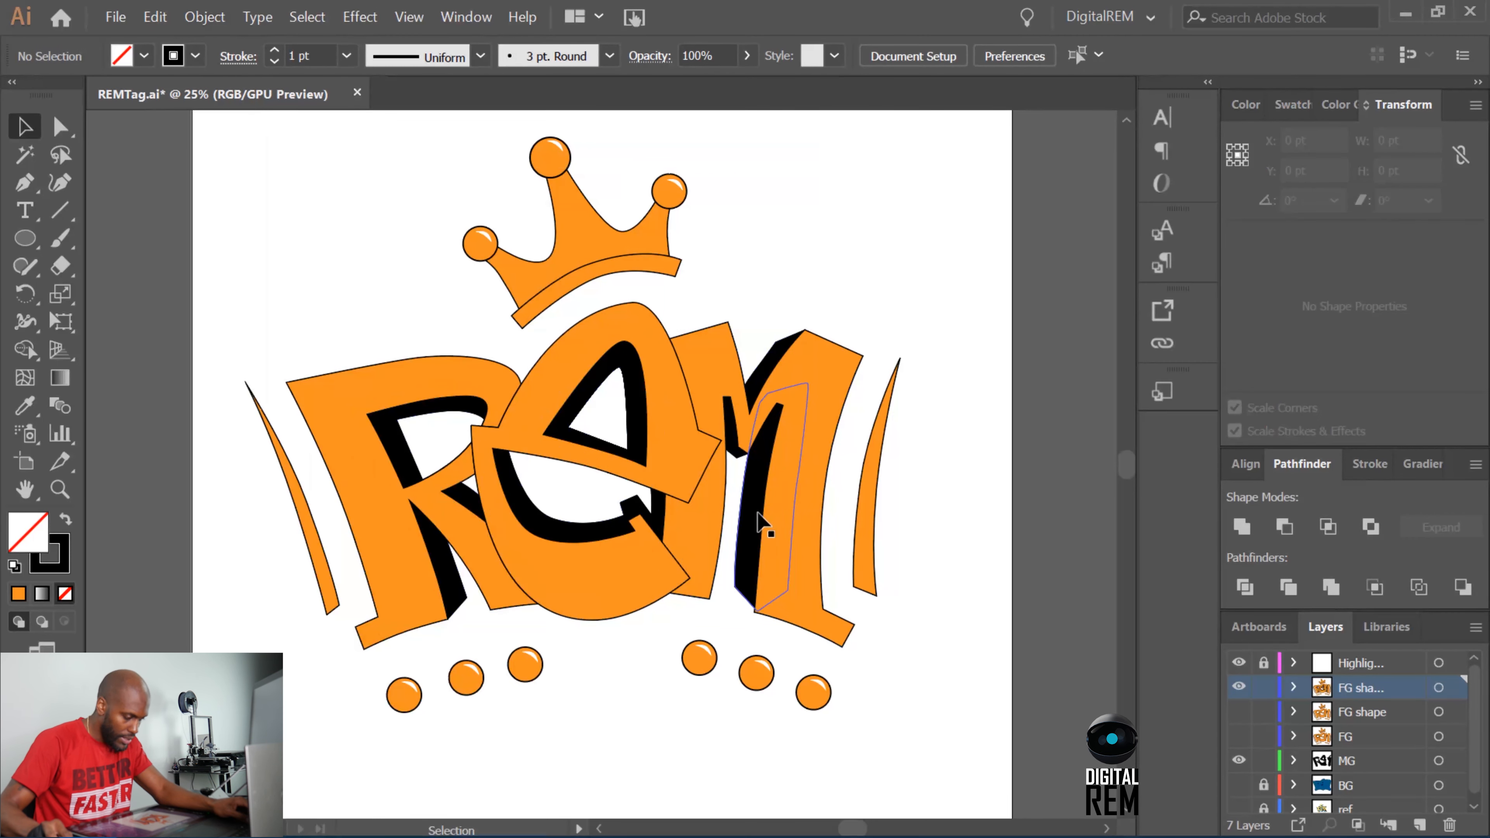
Trim the black shadow in the M's upper notch against the orange M with Pathfinder.
{"action": "key", "text": "a"}
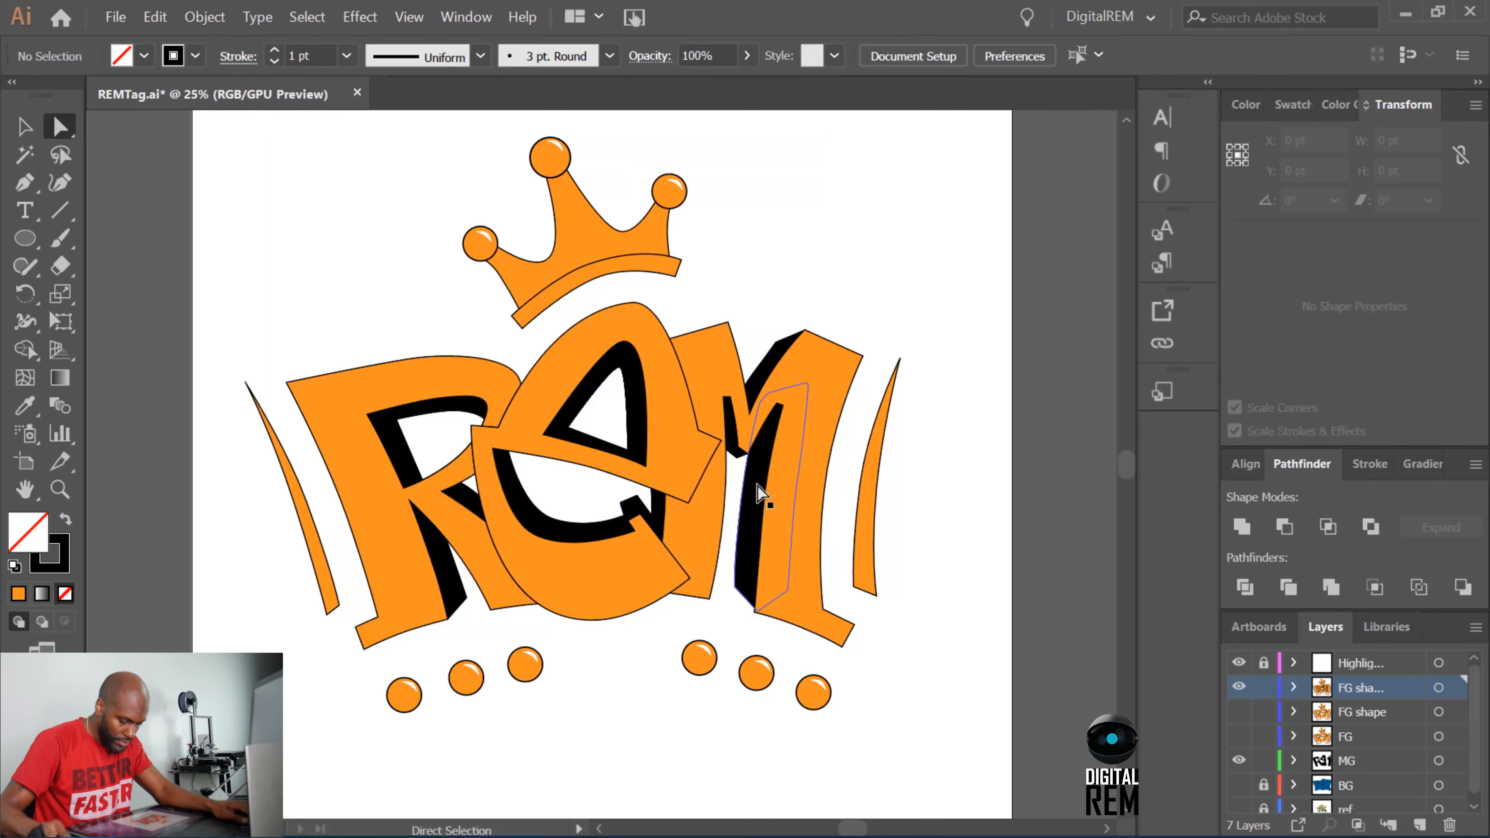
{"action": "left_click", "coordinate": [777, 354]}
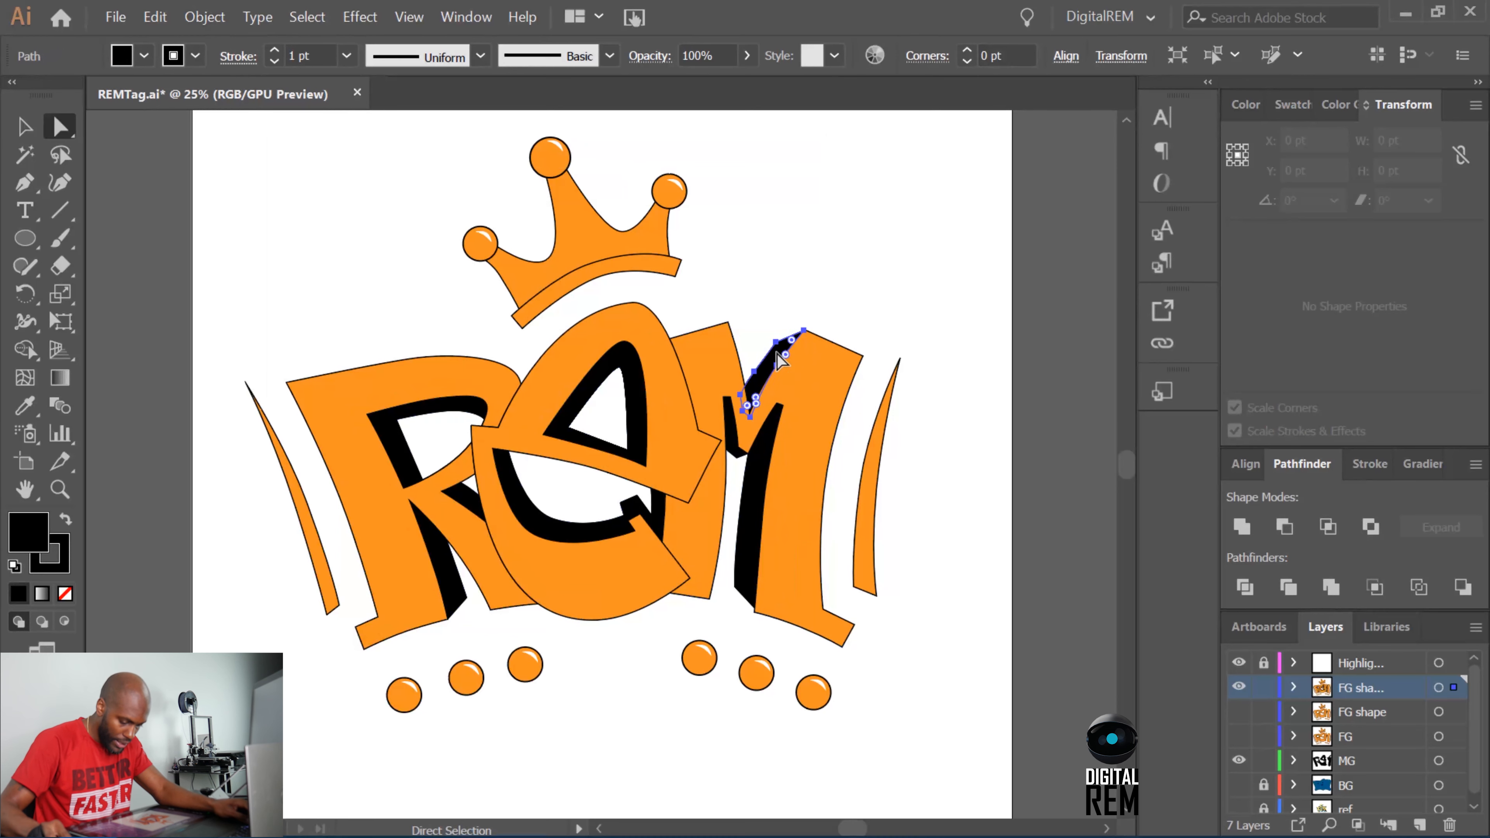
{"action": "key", "text": "shift"}
{"action": "left_click", "coordinate": [812, 452], "text": "shift"}
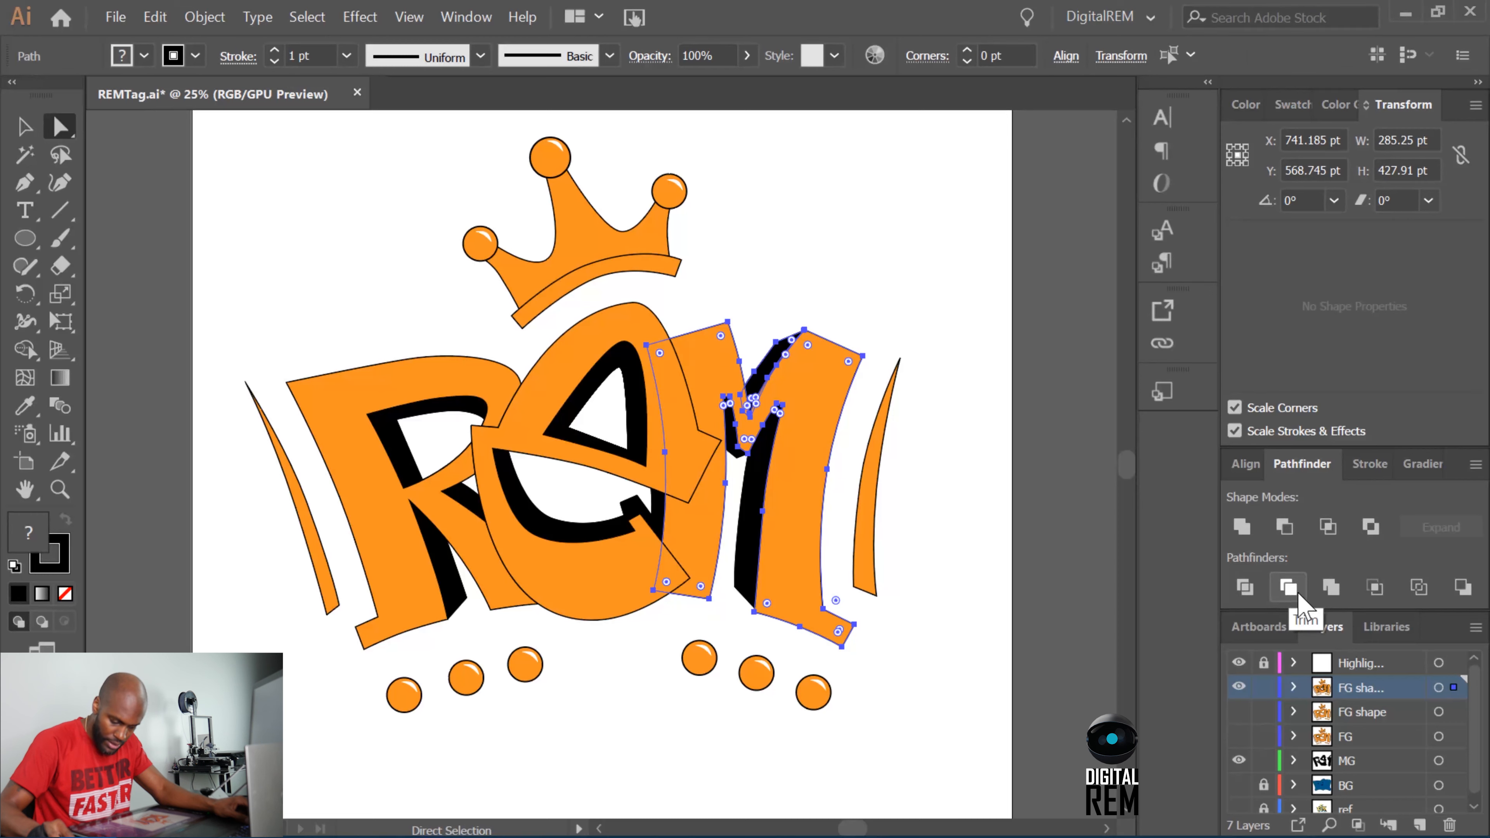
{"action": "left_click", "coordinate": [1288, 587]}
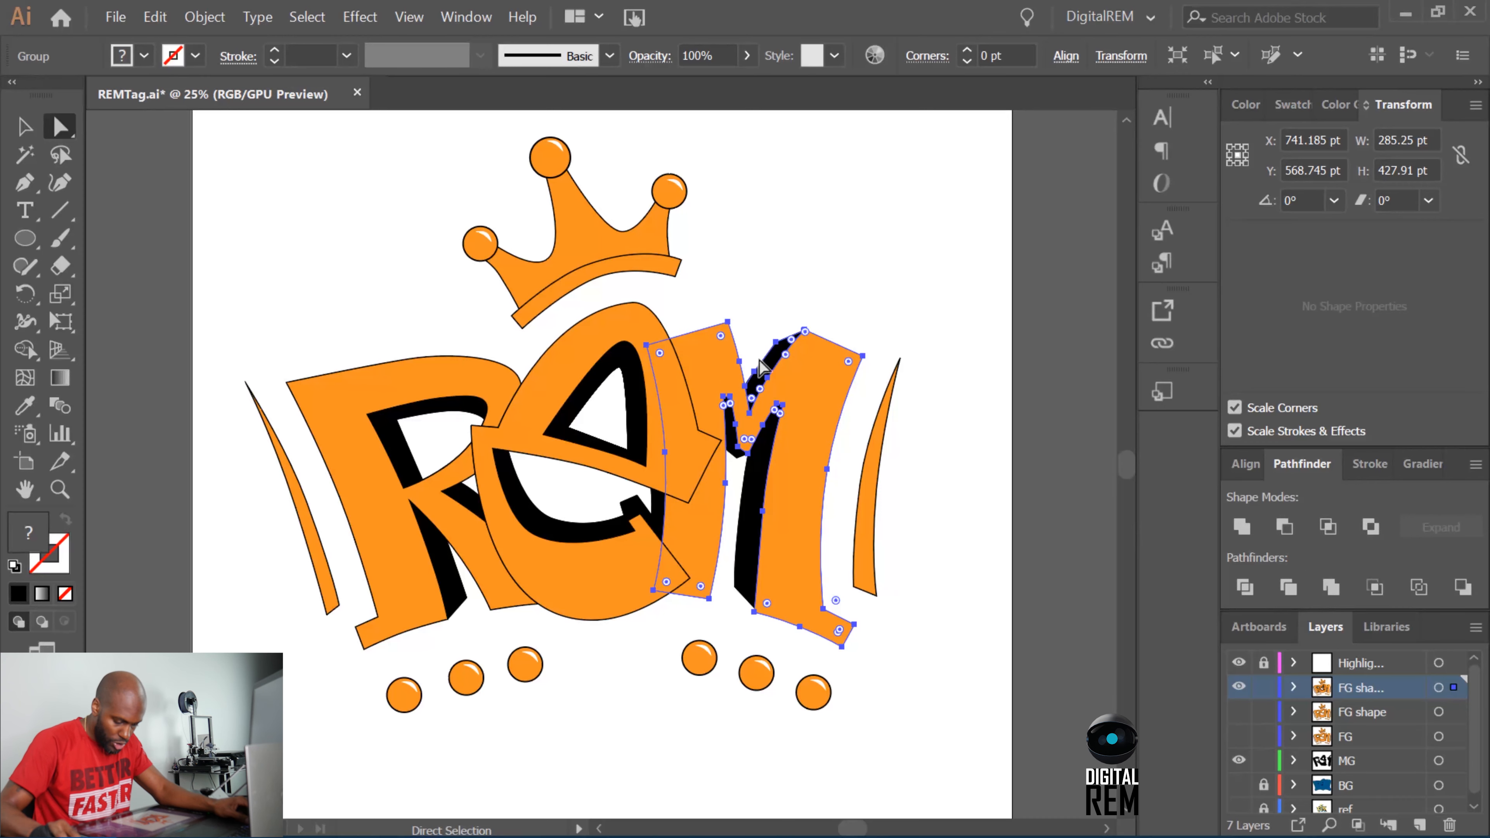
{"action": "key", "text": "ctrl"}
{"action": "key", "text": "ctrl+="}
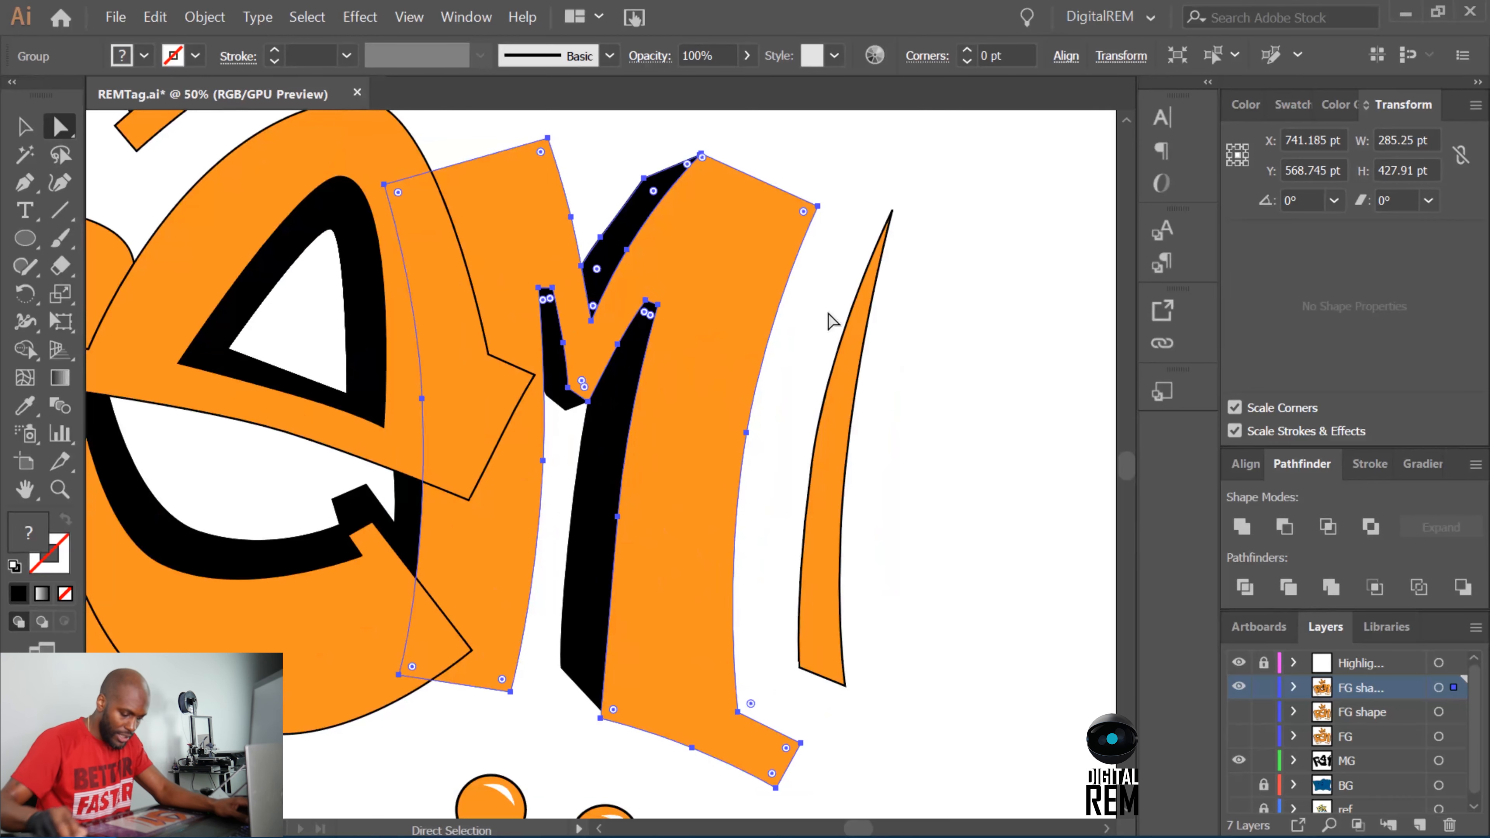
Trim the long black shadow along the M's right leg against the orange M with Pathfinder.
{"action": "left_click", "coordinate": [970, 229]}
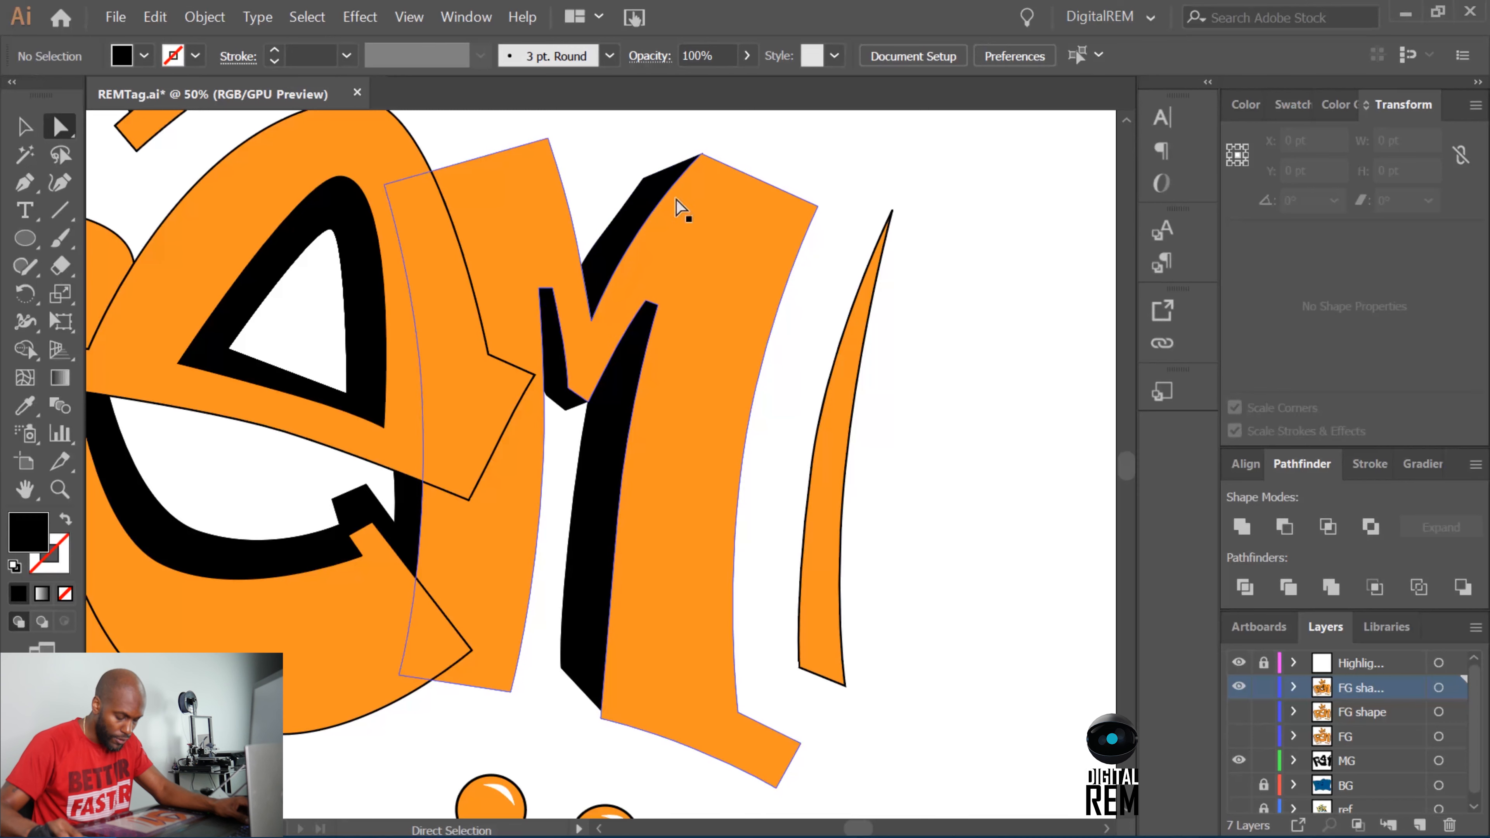
{"action": "left_click", "coordinate": [615, 420]}
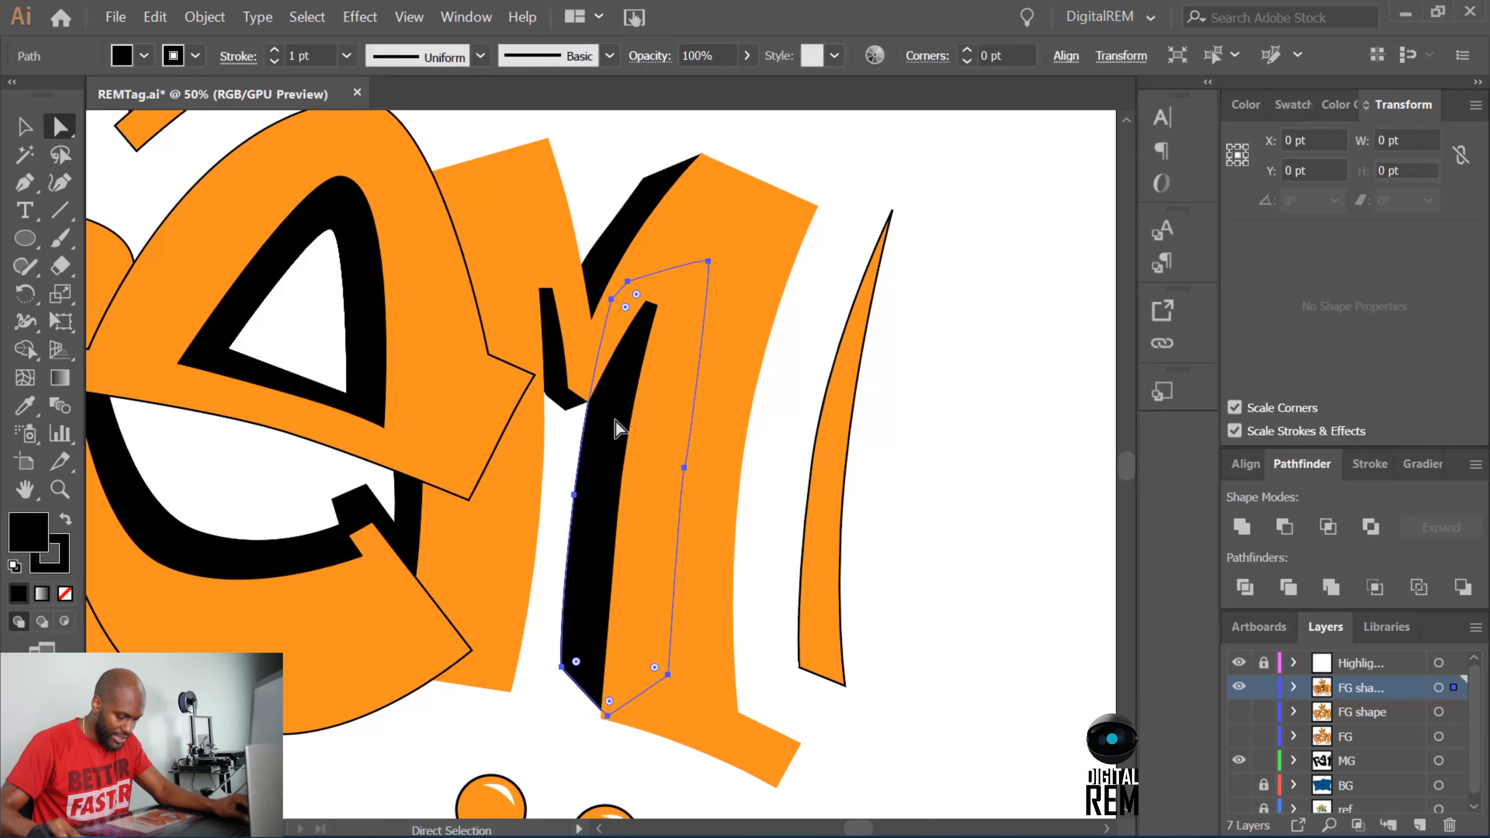
{"action": "left_click", "coordinate": [713, 369], "text": "shift"}
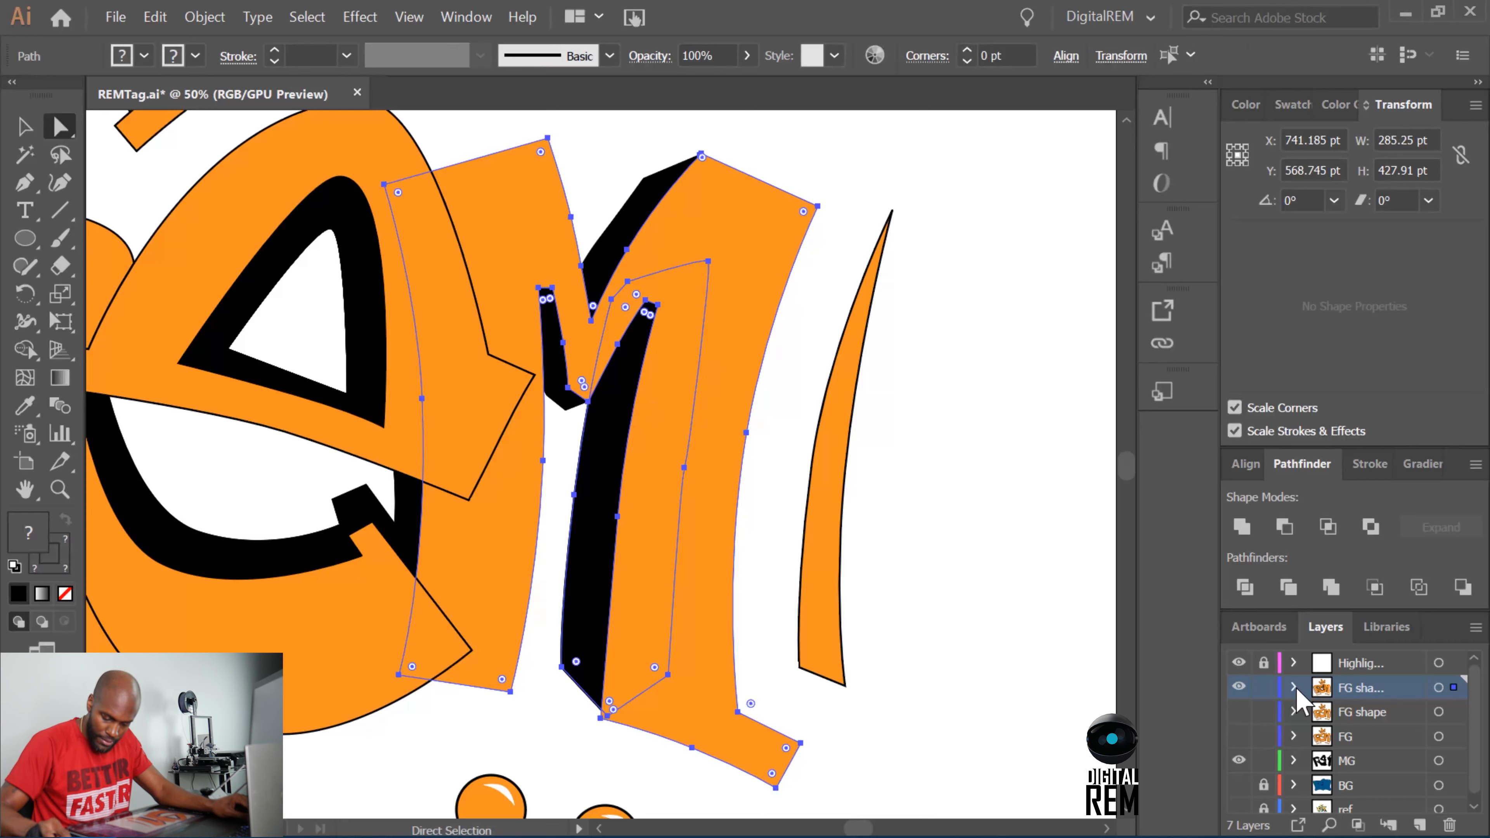
{"action": "left_click", "coordinate": [1288, 587]}
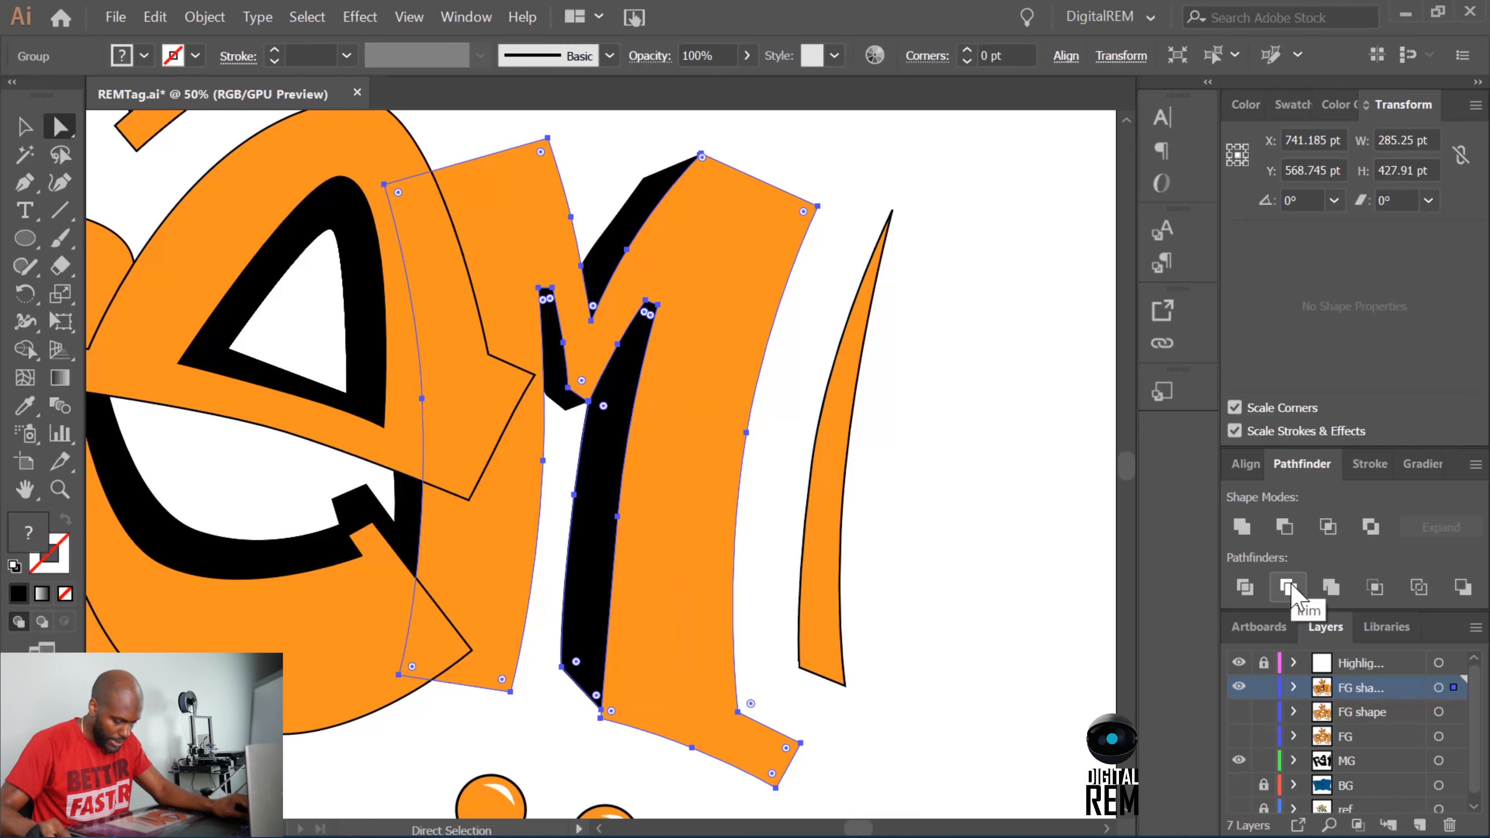
Trim the M's short inner shadow and the shadow on its outer left edge against the orange M.
{"action": "left_click", "coordinate": [558, 378]}
{"action": "left_click", "coordinate": [522, 212], "text": "shift"}
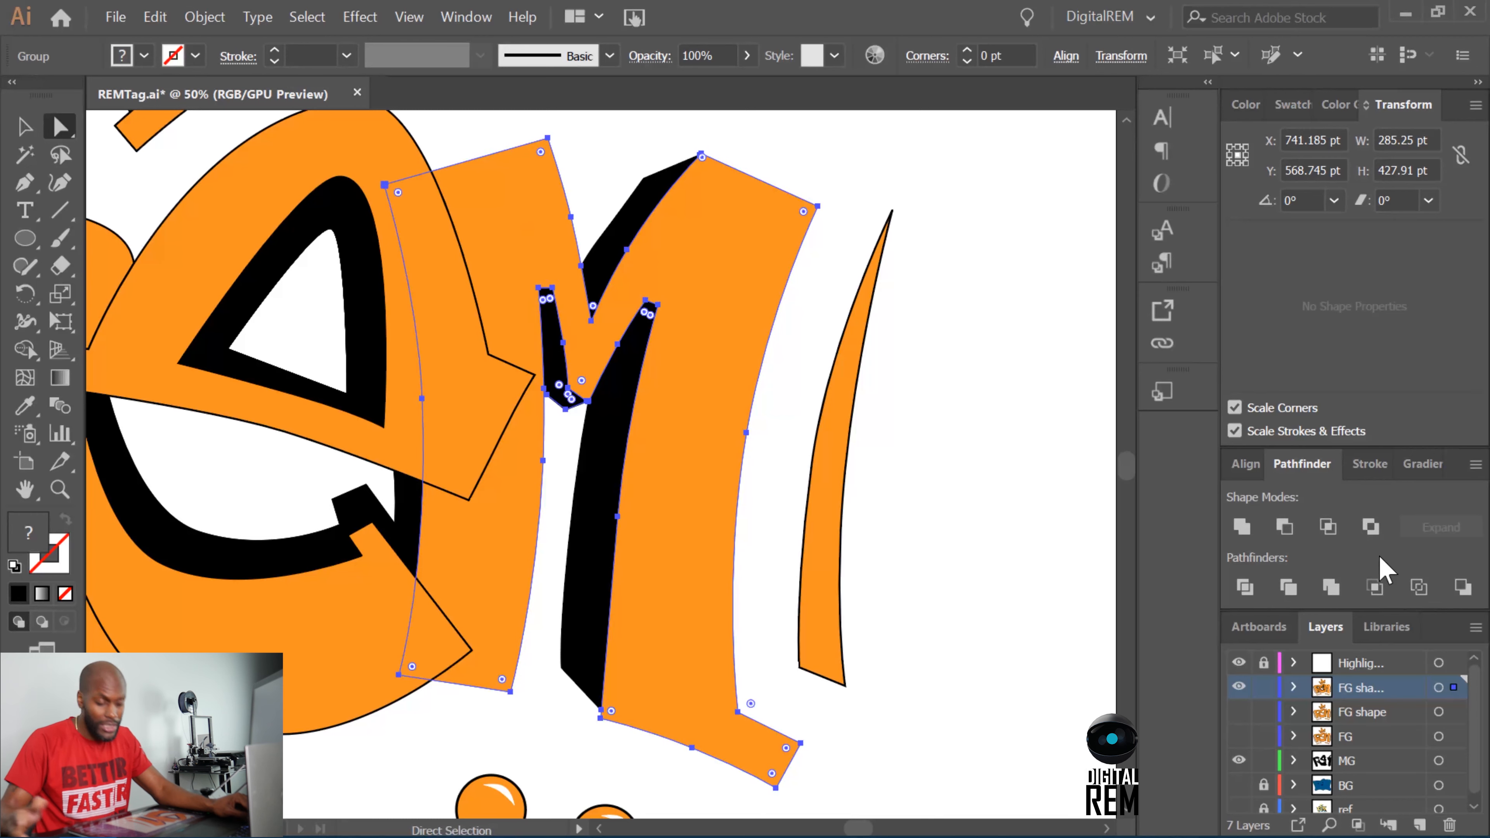
{"action": "left_click", "coordinate": [397, 500]}
{"action": "left_click", "coordinate": [496, 540], "text": "shift"}
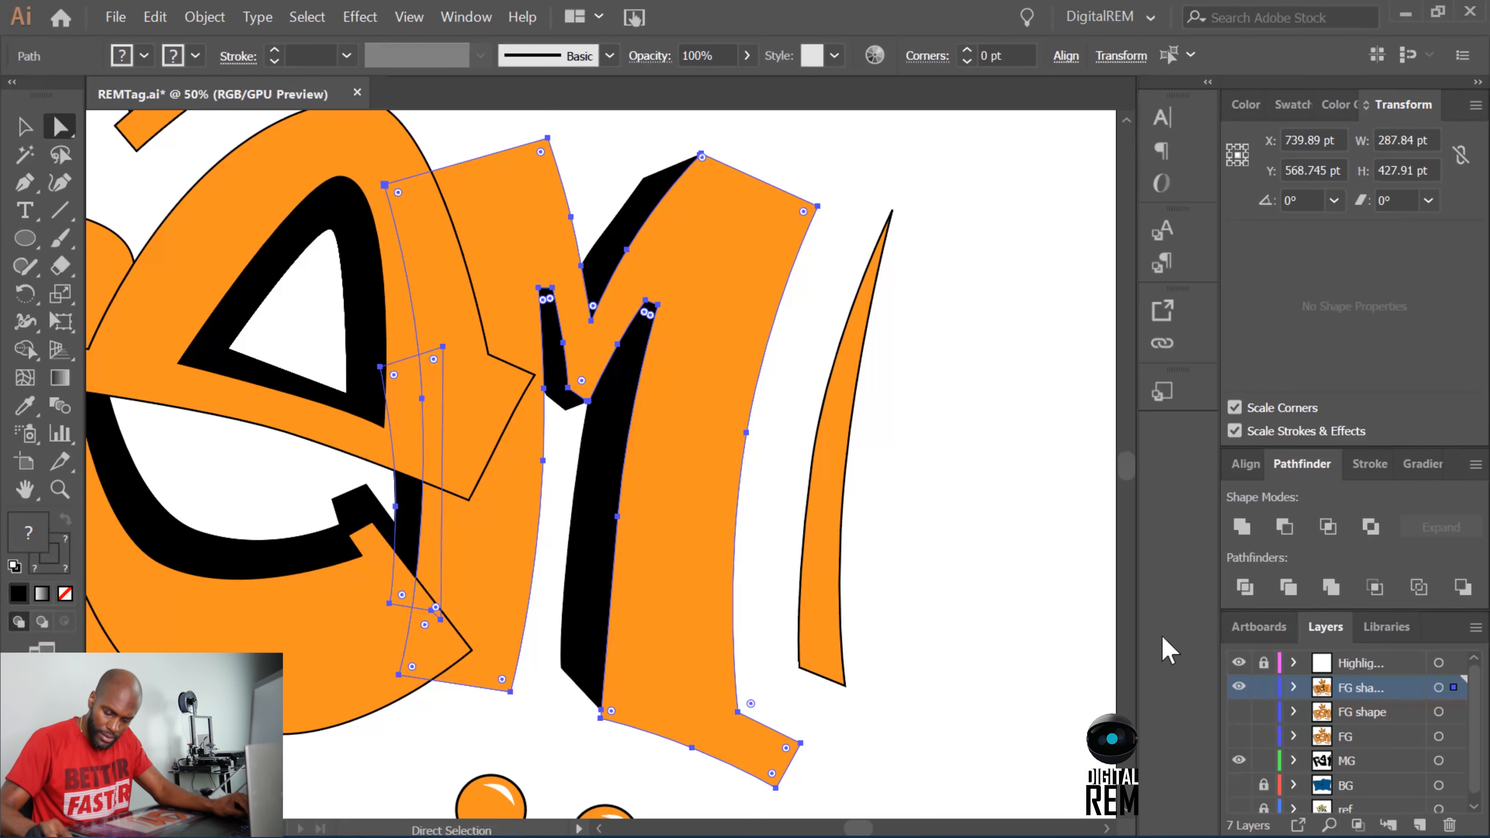
{"action": "left_click", "coordinate": [1290, 587]}
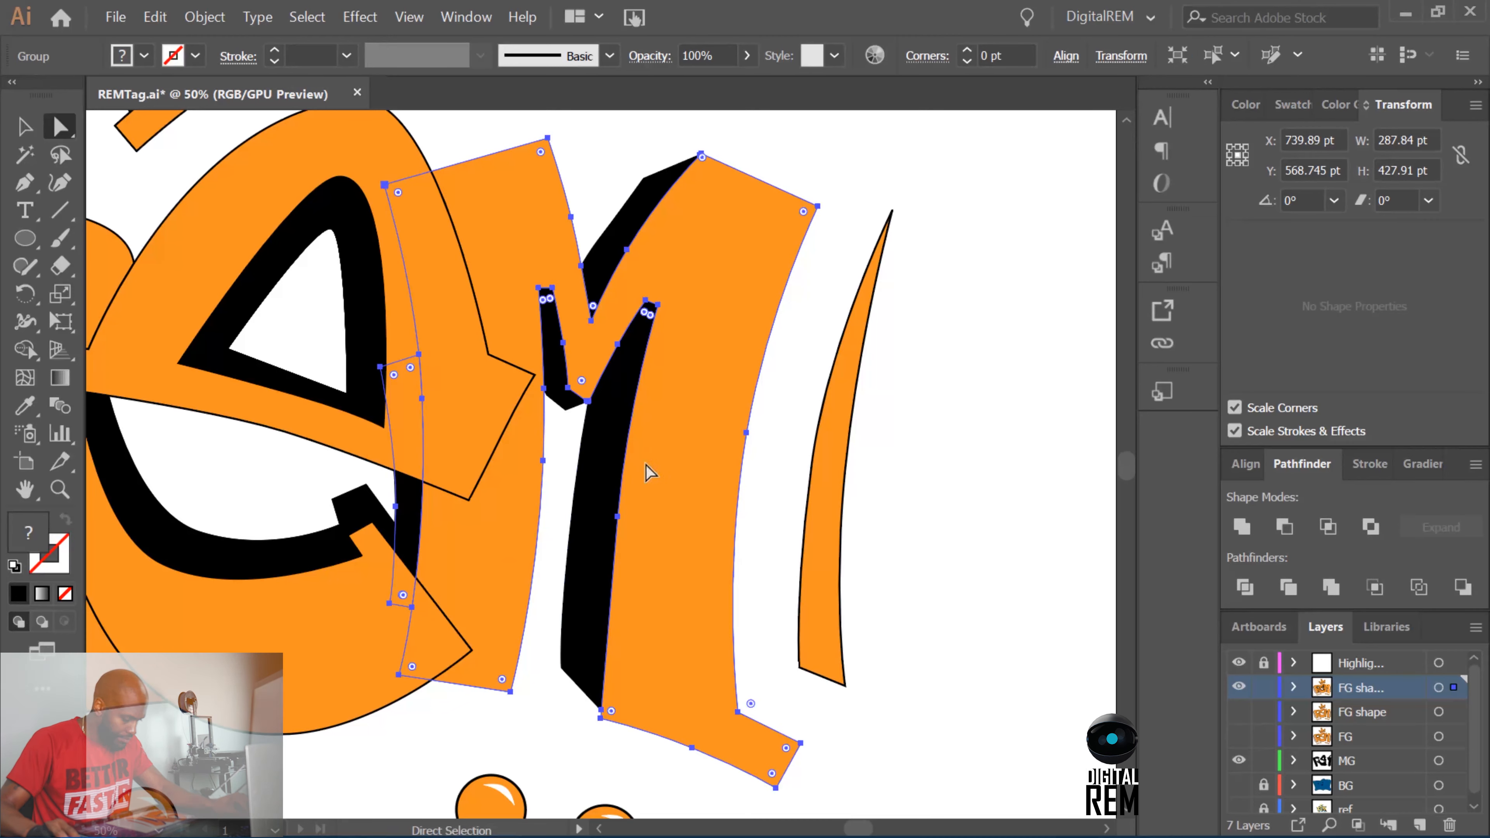
Trim the black shadows in the E's upper counter and lower opening against the orange E.
{"action": "left_click", "coordinate": [370, 282]}
{"action": "left_click", "coordinate": [436, 280], "text": "shift"}
{"action": "left_click", "coordinate": [1290, 588]}
{"action": "left_click", "coordinate": [355, 511]}
{"action": "left_click", "coordinate": [306, 605], "text": "shift"}
{"action": "left_click", "coordinate": [1293, 589]}
Trim the R's small leg shadow and its large bowl-and-stem shadow against the orange R.
{"action": "left_click_drag", "start_coordinate": [859, 828], "coordinate": [850, 828]}
{"action": "left_click", "coordinate": [533, 492]}
{"action": "left_click", "coordinate": [519, 545], "text": "shift"}
{"action": "left_click", "coordinate": [1284, 588]}
{"action": "left_click", "coordinate": [491, 628]}
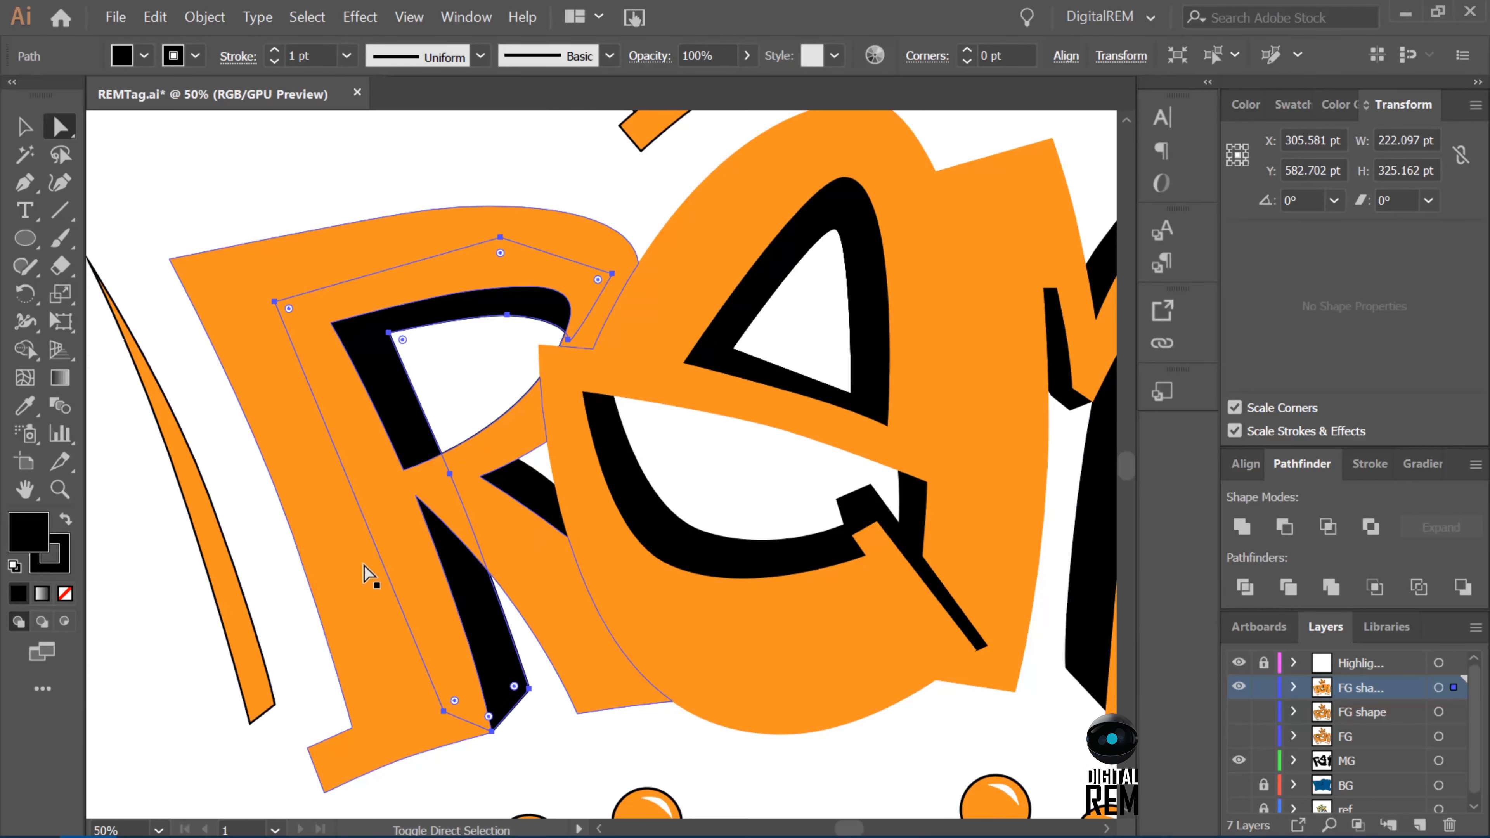
{"action": "left_click", "coordinate": [365, 566], "text": "shift"}
{"action": "left_click", "coordinate": [1287, 589]}
Examine the trimmed black shadow pieces across the R, E and M and deselect everything.
{"action": "scroll", "coordinate": [944, 727], "scroll_direction": "up", "scroll_amount": 2}
{"action": "left_click_drag", "start_coordinate": [849, 828], "coordinate": [853, 828]}
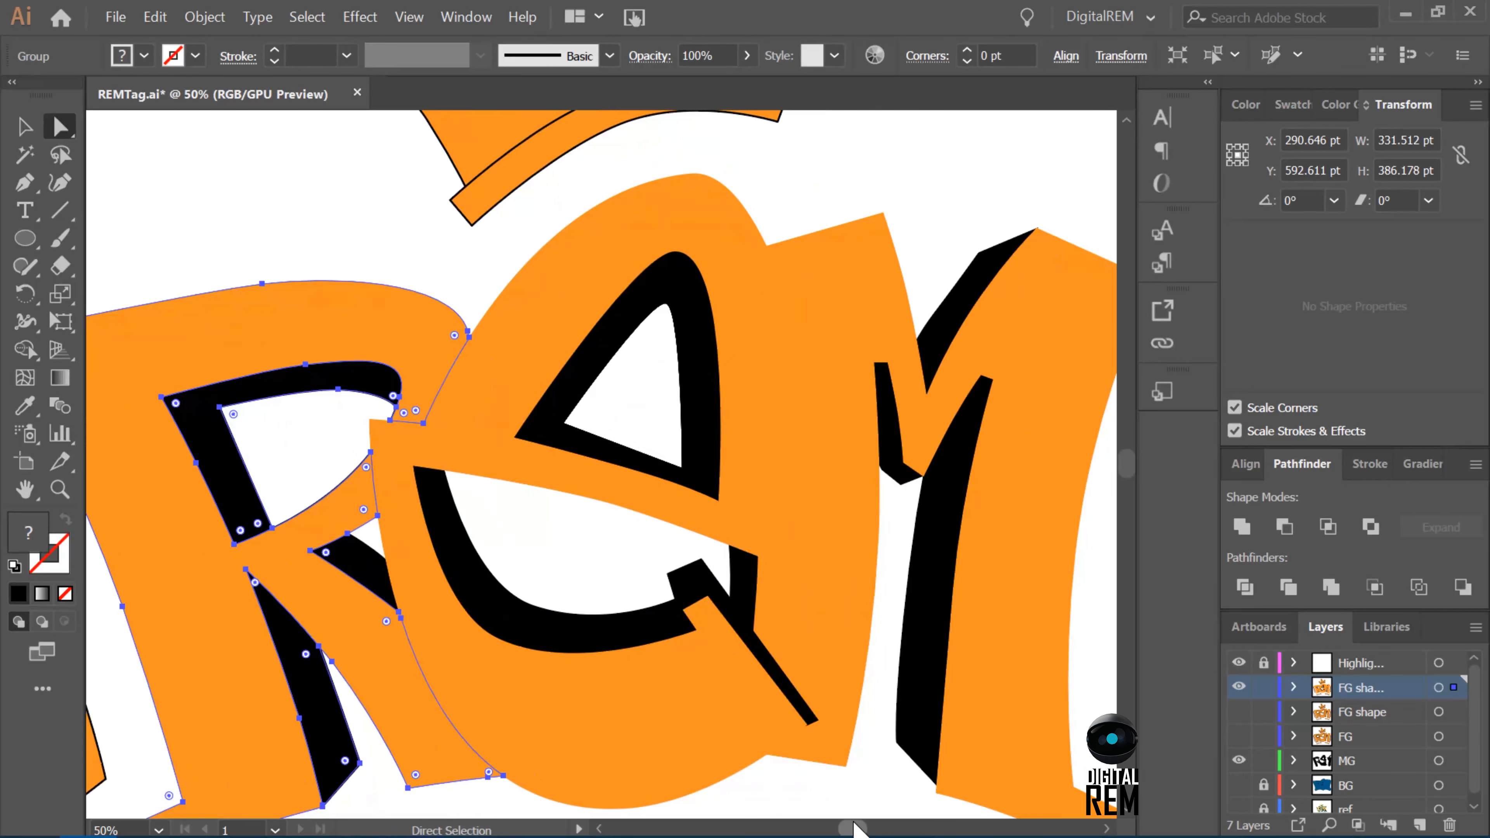
{"action": "left_click", "coordinate": [377, 576]}
{"action": "left_click", "coordinate": [692, 464]}
{"action": "left_click", "coordinate": [933, 352]}
{"action": "left_click", "coordinate": [892, 415]}
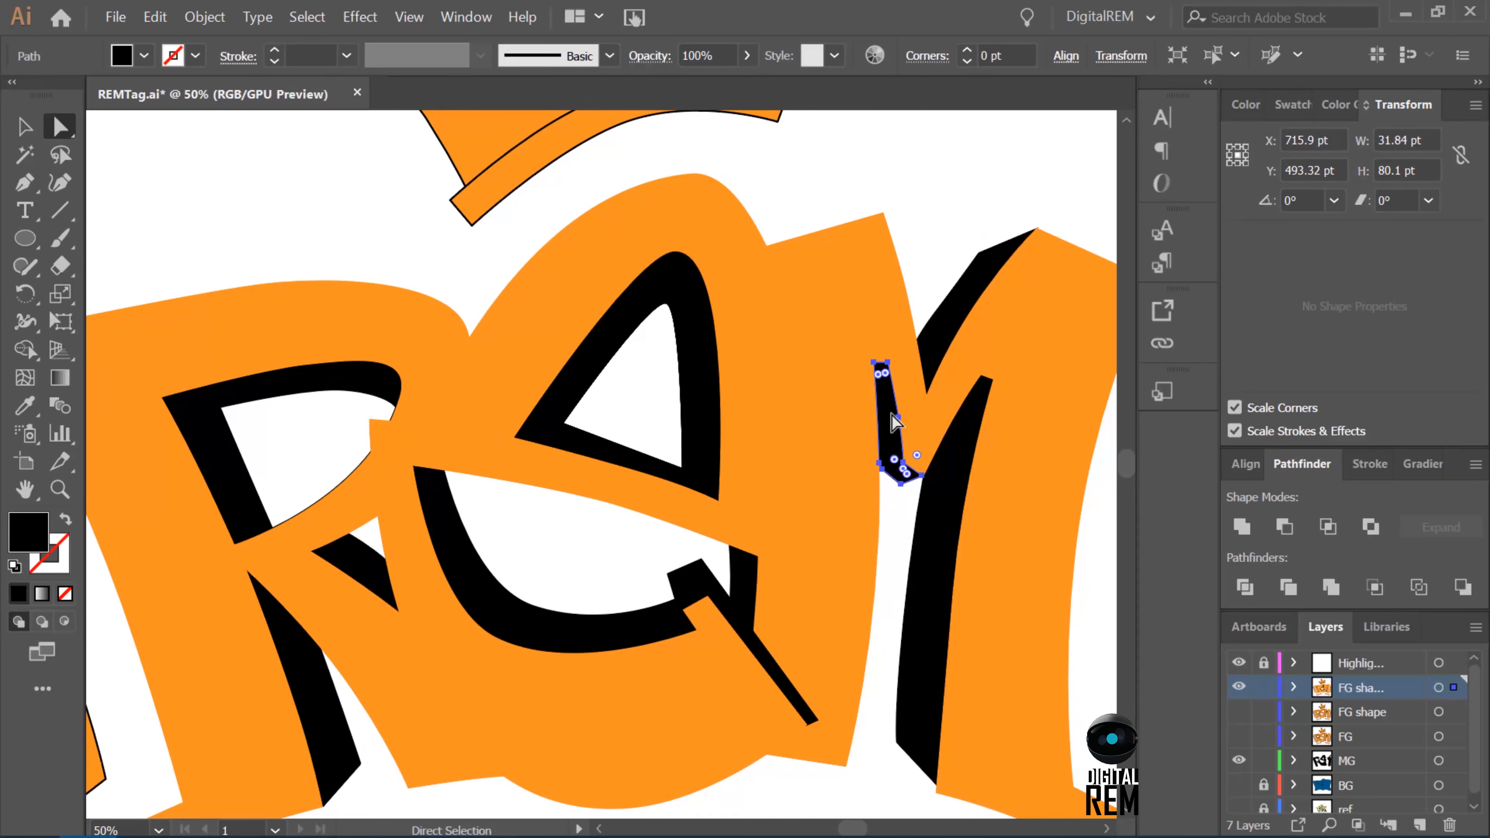
{"action": "key", "text": "ctrl+minus"}
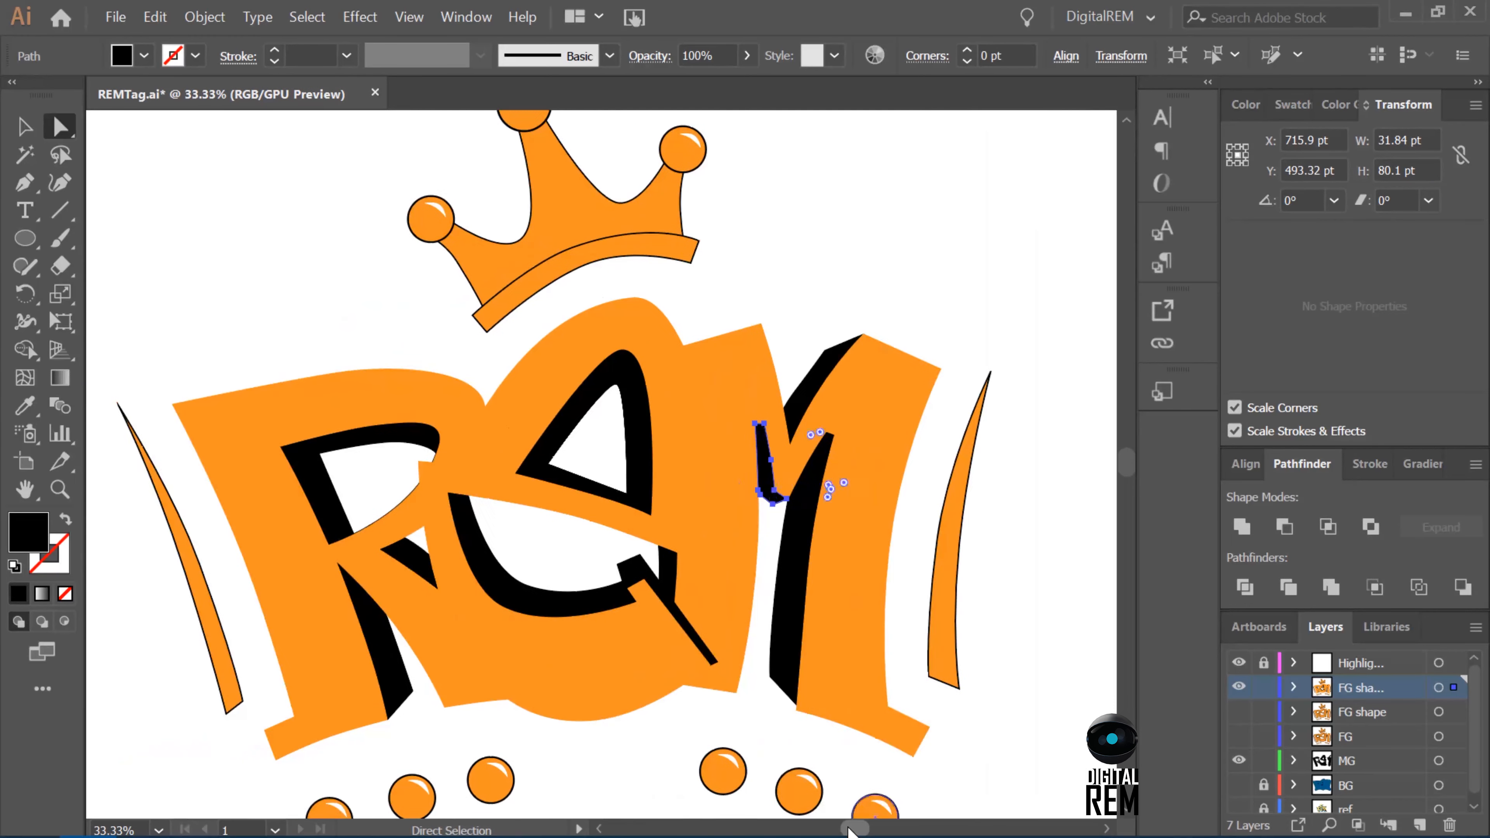
{"action": "left_click_drag", "start_coordinate": [856, 828], "coordinate": [850, 828]}
{"action": "left_click", "coordinate": [864, 281]}
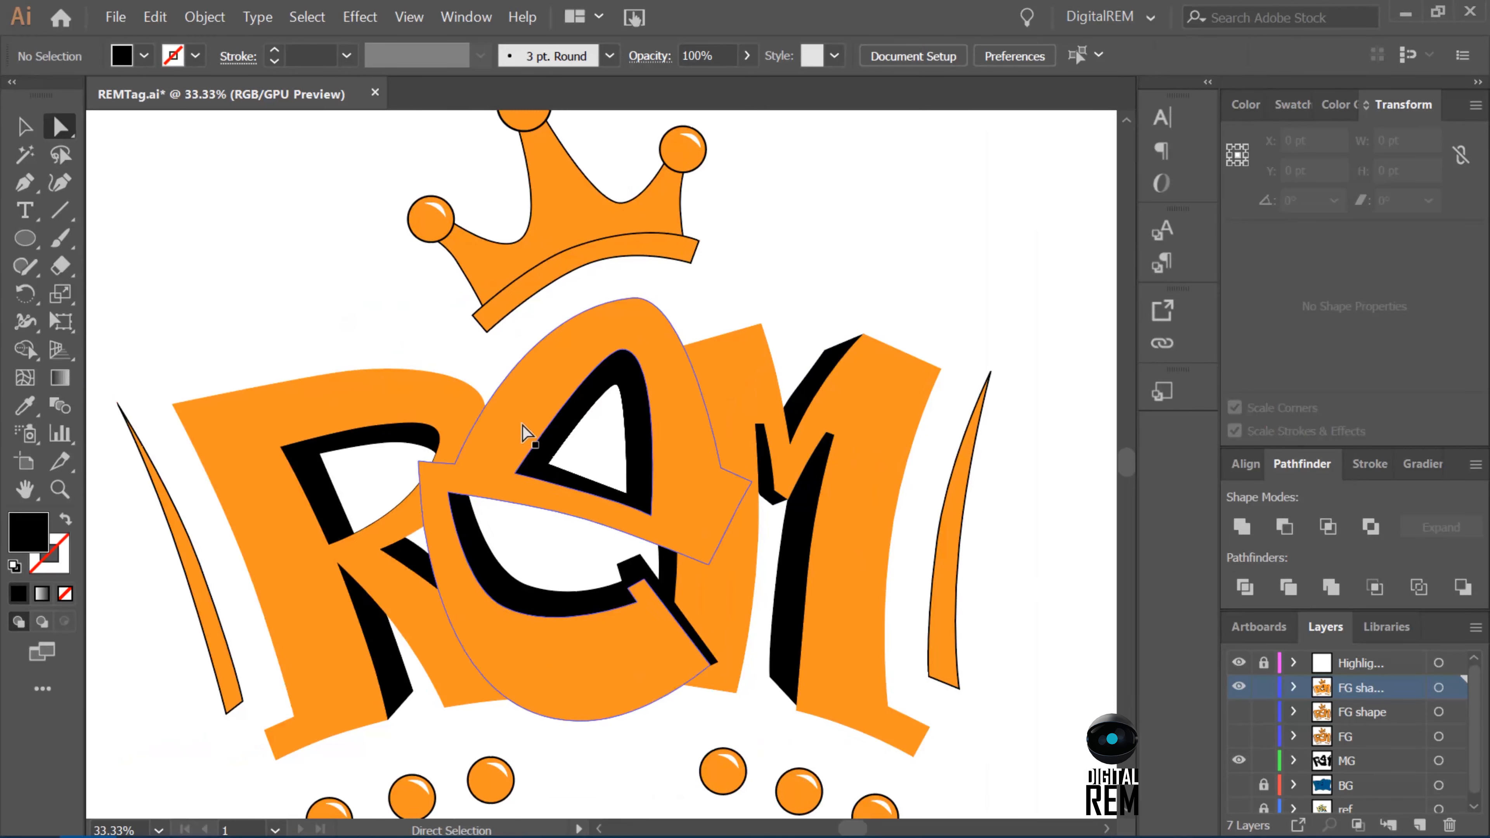
Compare the FG shape layer with its trimmed duplicate by toggling layer visibility and checking the orange letters.
{"action": "left_click", "coordinate": [384, 511]}
{"action": "left_click", "coordinate": [1238, 711]}
{"action": "left_click", "coordinate": [1239, 686]}
{"action": "left_click", "coordinate": [1239, 687]}
{"action": "left_click", "coordinate": [701, 625]}
{"action": "left_click", "coordinate": [1236, 711]}
{"action": "left_click", "coordinate": [1237, 712]}
{"action": "left_click", "coordinate": [981, 305]}
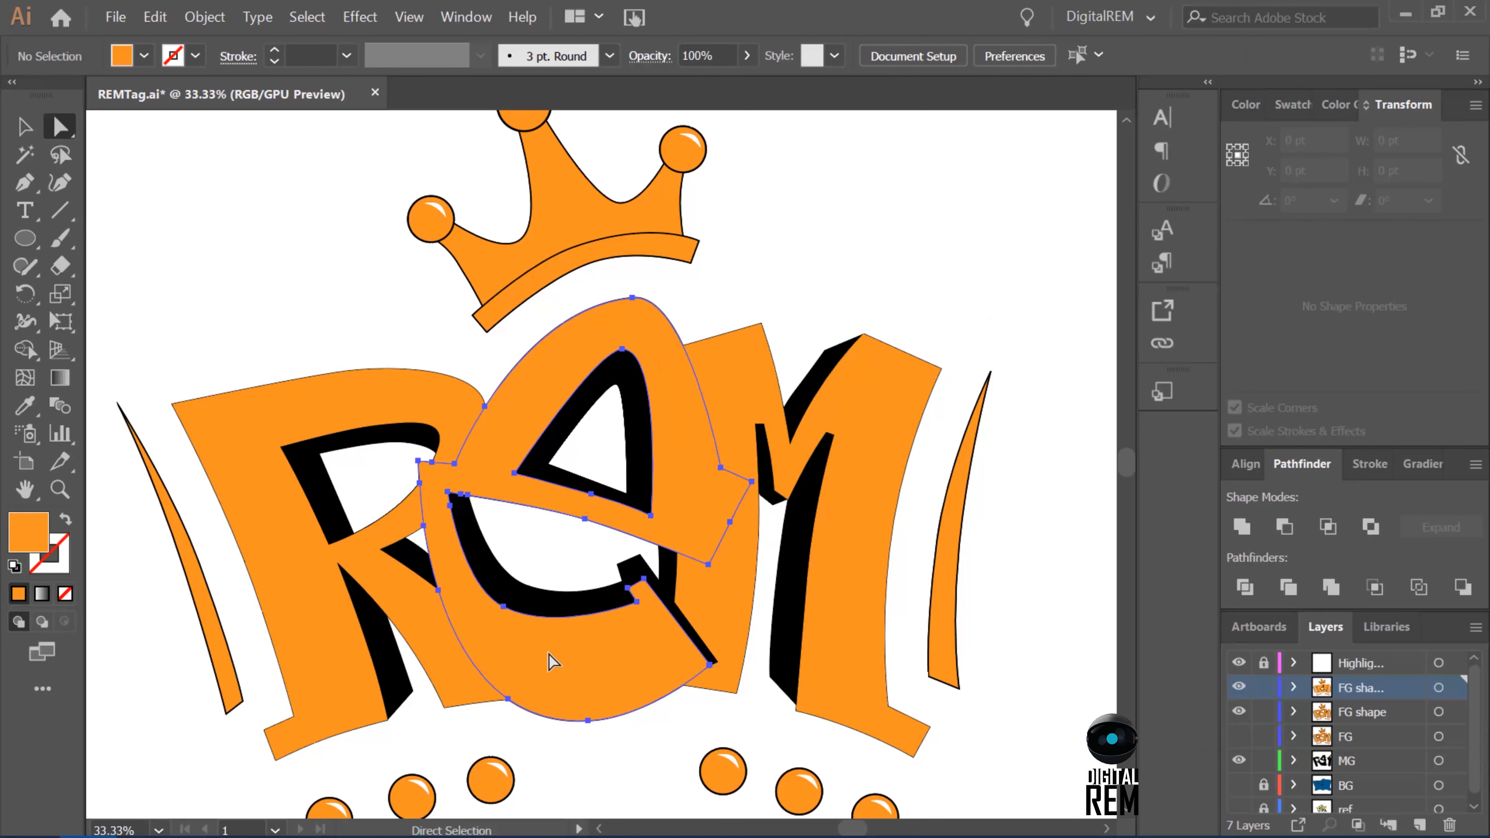
{"action": "left_click", "coordinate": [555, 661]}
{"action": "left_click", "coordinate": [730, 293]}
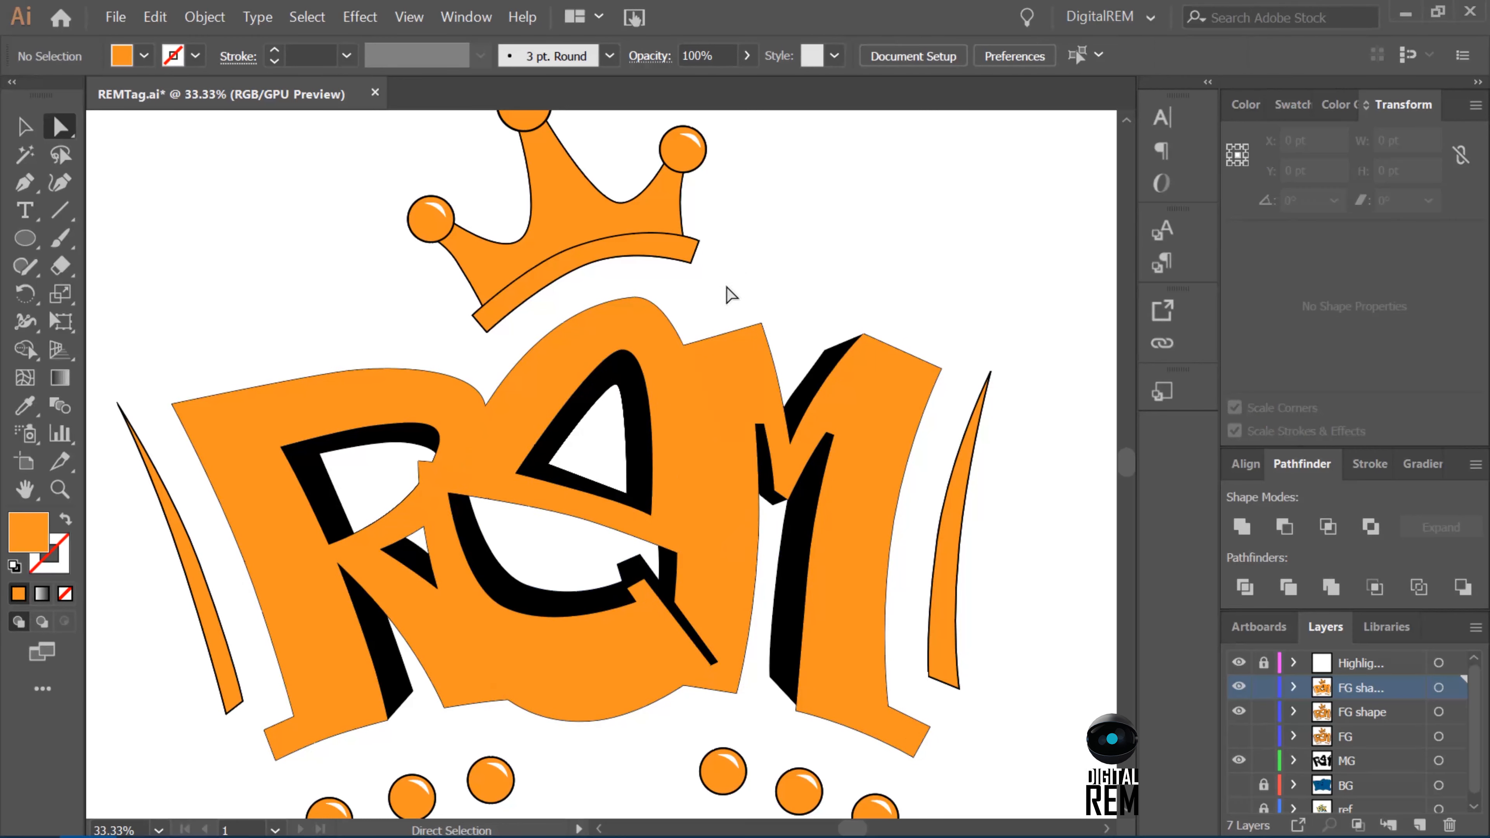
Give the orange E the same fill and black outline as a dot below the lettering with the Eyedropper.
{"action": "left_click", "coordinate": [711, 500]}
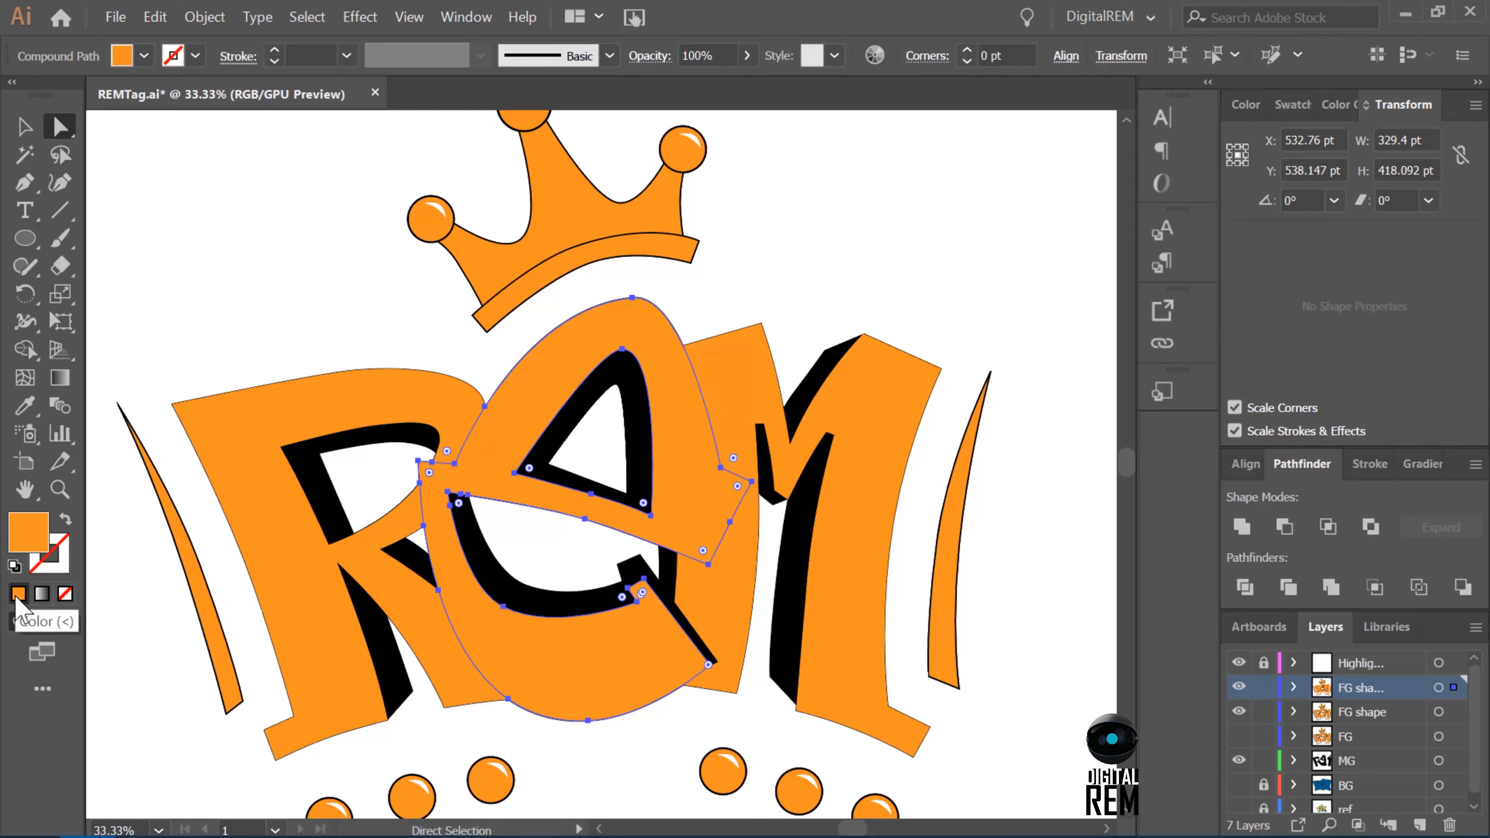
{"action": "left_click", "coordinate": [194, 55]}
{"action": "key", "text": "Escape"}
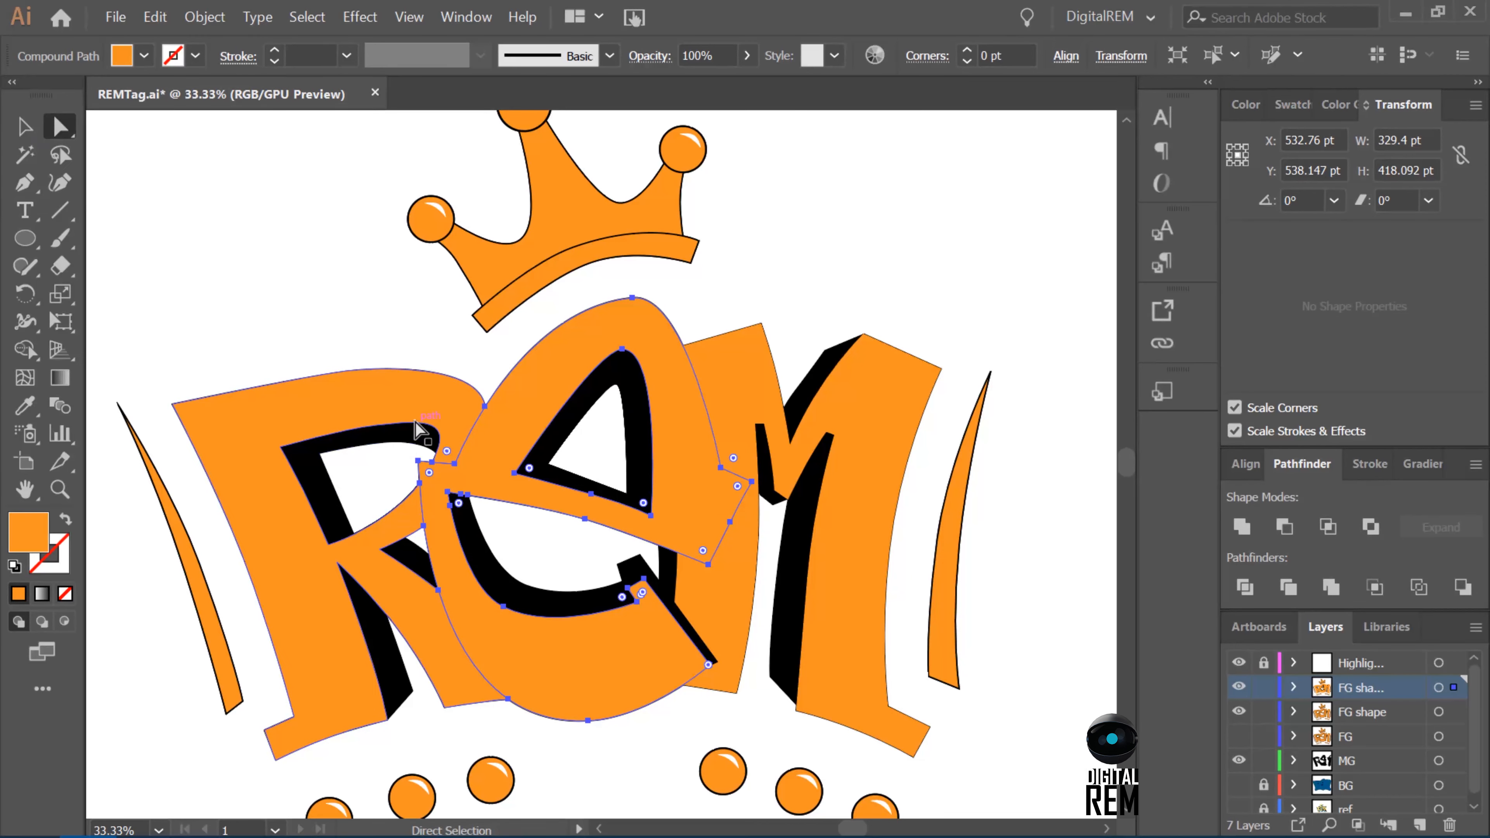
{"action": "key", "text": "i"}
{"action": "left_click", "coordinate": [498, 769]}
{"action": "left_click", "coordinate": [488, 789]}
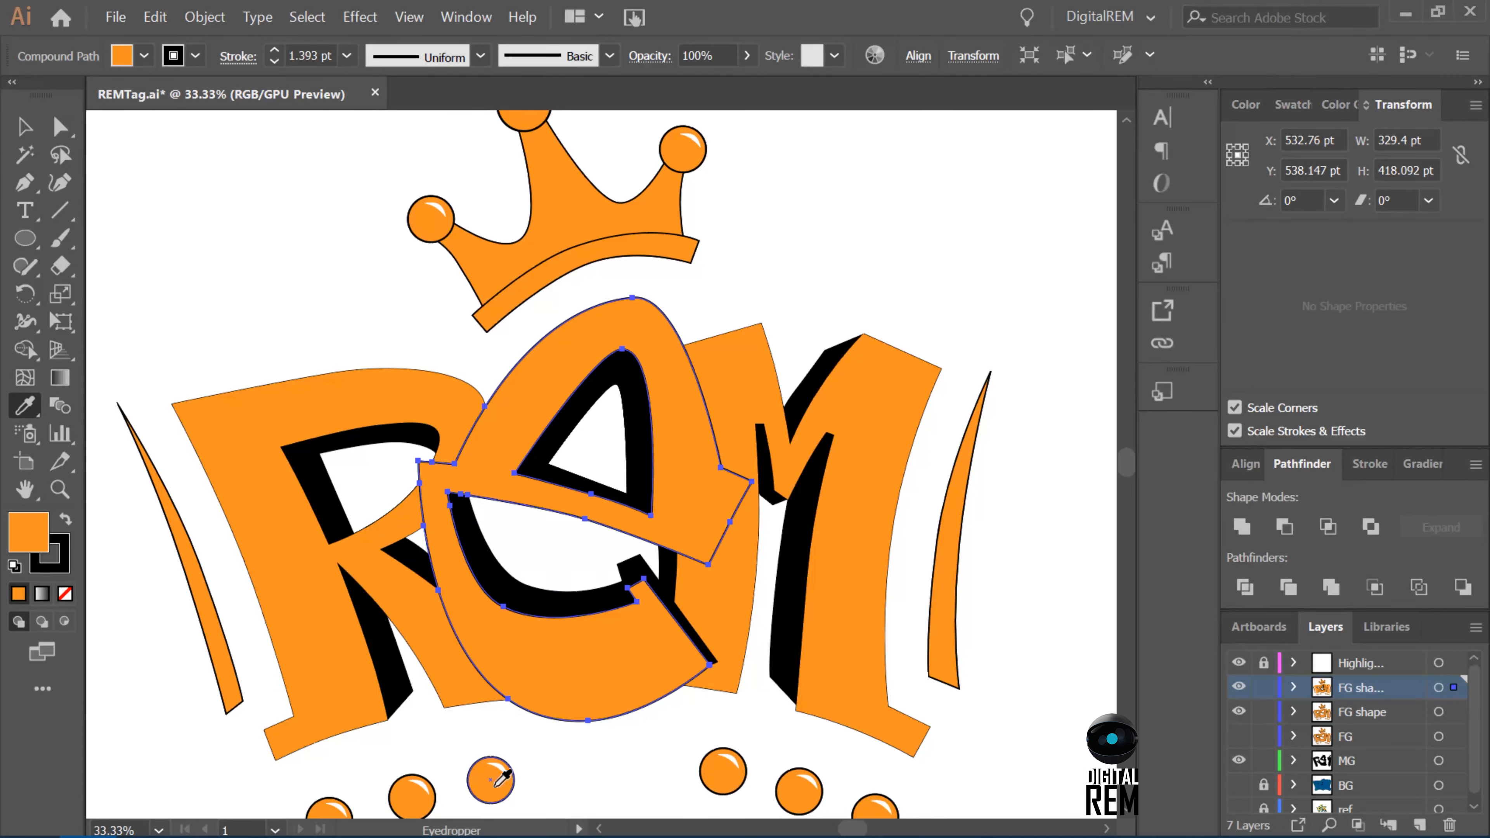
Apply the dot's fill and black outline to the orange R and M with the Eyedropper.
{"action": "key", "text": "a"}
{"action": "left_click", "coordinate": [796, 468]}
{"action": "left_click", "coordinate": [441, 378], "text": "shift"}
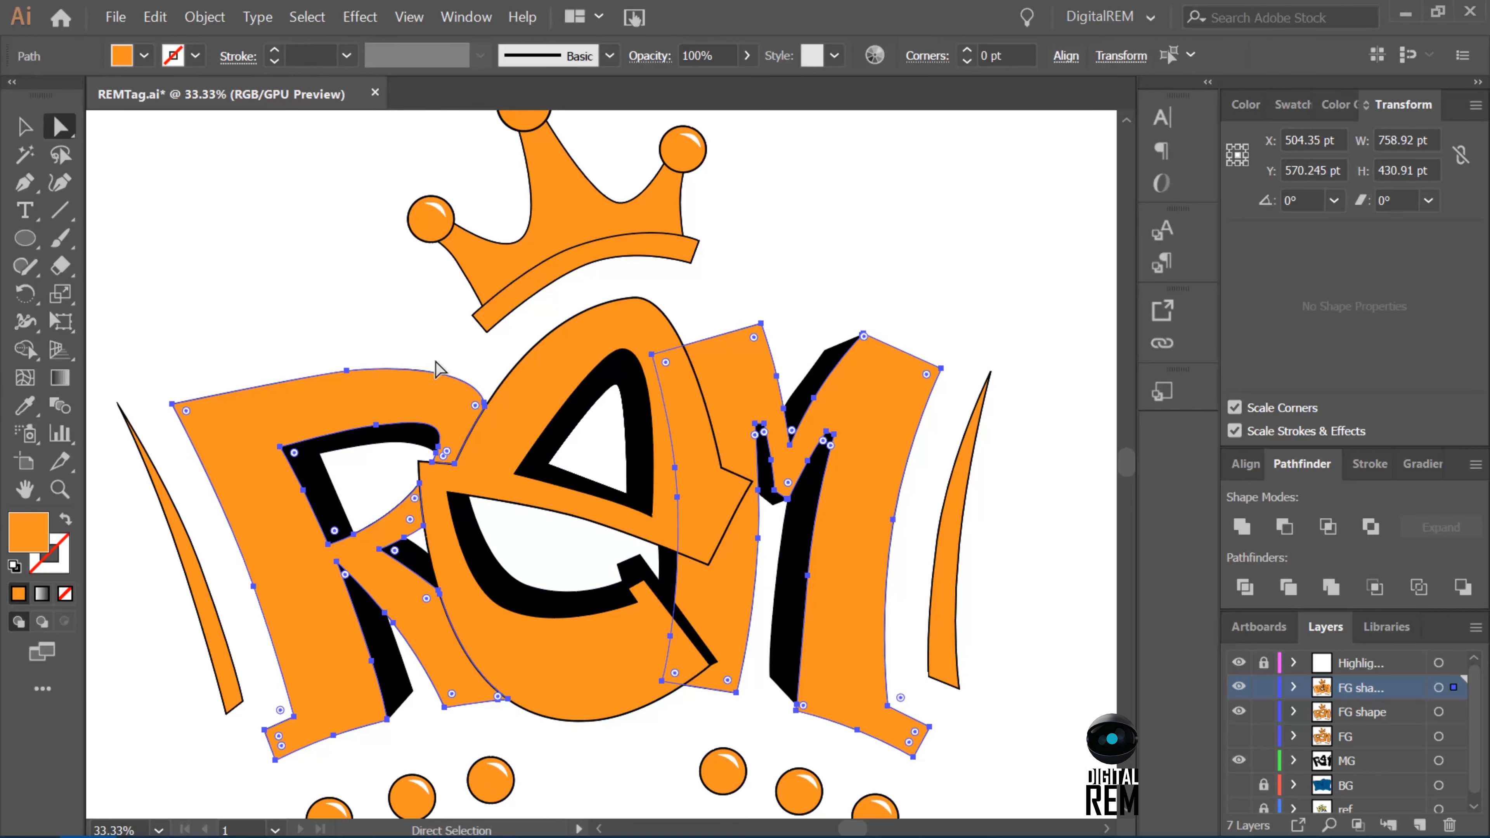
{"action": "key", "text": "i"}
{"action": "left_click", "coordinate": [503, 793]}
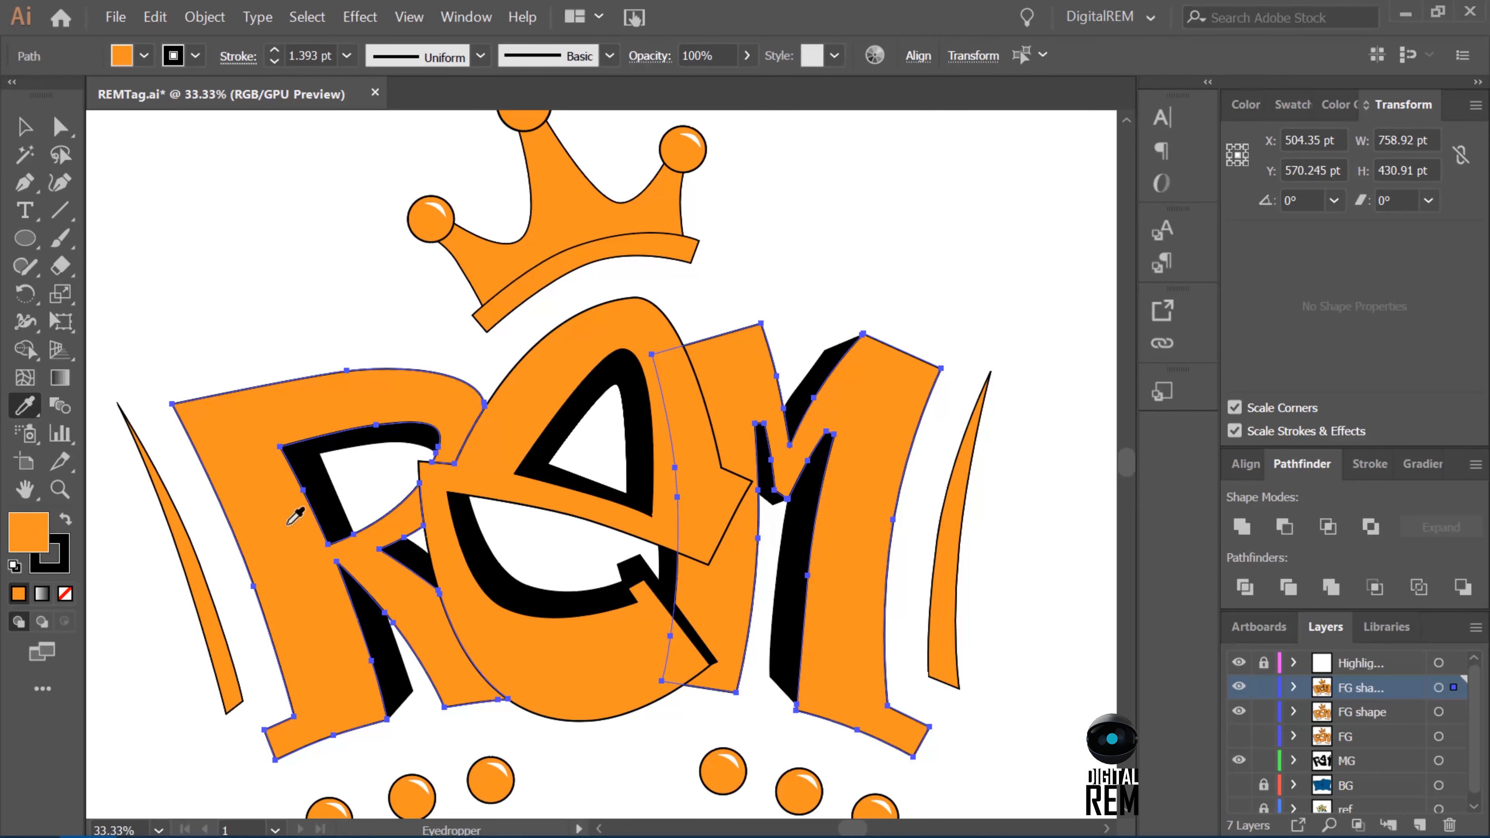
Match the left curved accent's fill and outline to the orange lettering with the Eyedropper.
{"action": "key", "text": "a"}
{"action": "left_click", "coordinate": [195, 558]}
{"action": "key", "text": "i"}
{"action": "left_click", "coordinate": [323, 520]}
Match the outlines of the right curved accent and the crown parts to the lettering with the Eyedropper, and deselect.
{"action": "key", "text": "v"}
{"action": "left_click", "coordinate": [940, 552]}
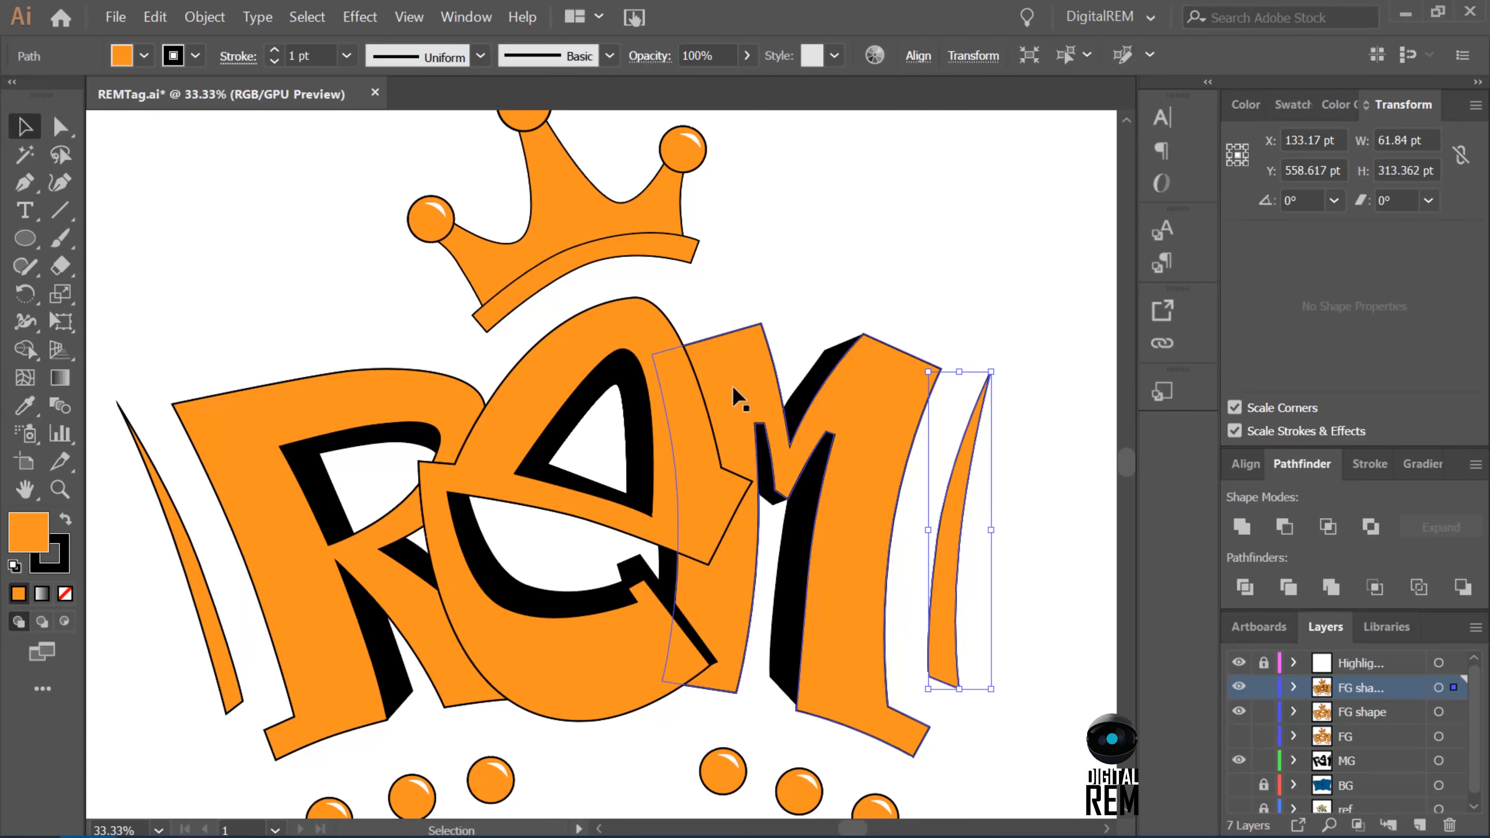
{"action": "left_click", "coordinate": [622, 228], "text": "shift"}
{"action": "left_click", "coordinate": [572, 244], "text": "shift"}
{"action": "left_click", "coordinate": [542, 280], "text": "shift"}
{"action": "left_click", "coordinate": [499, 261], "text": "shift"}
{"action": "left_click", "coordinate": [426, 216], "text": "shift"}
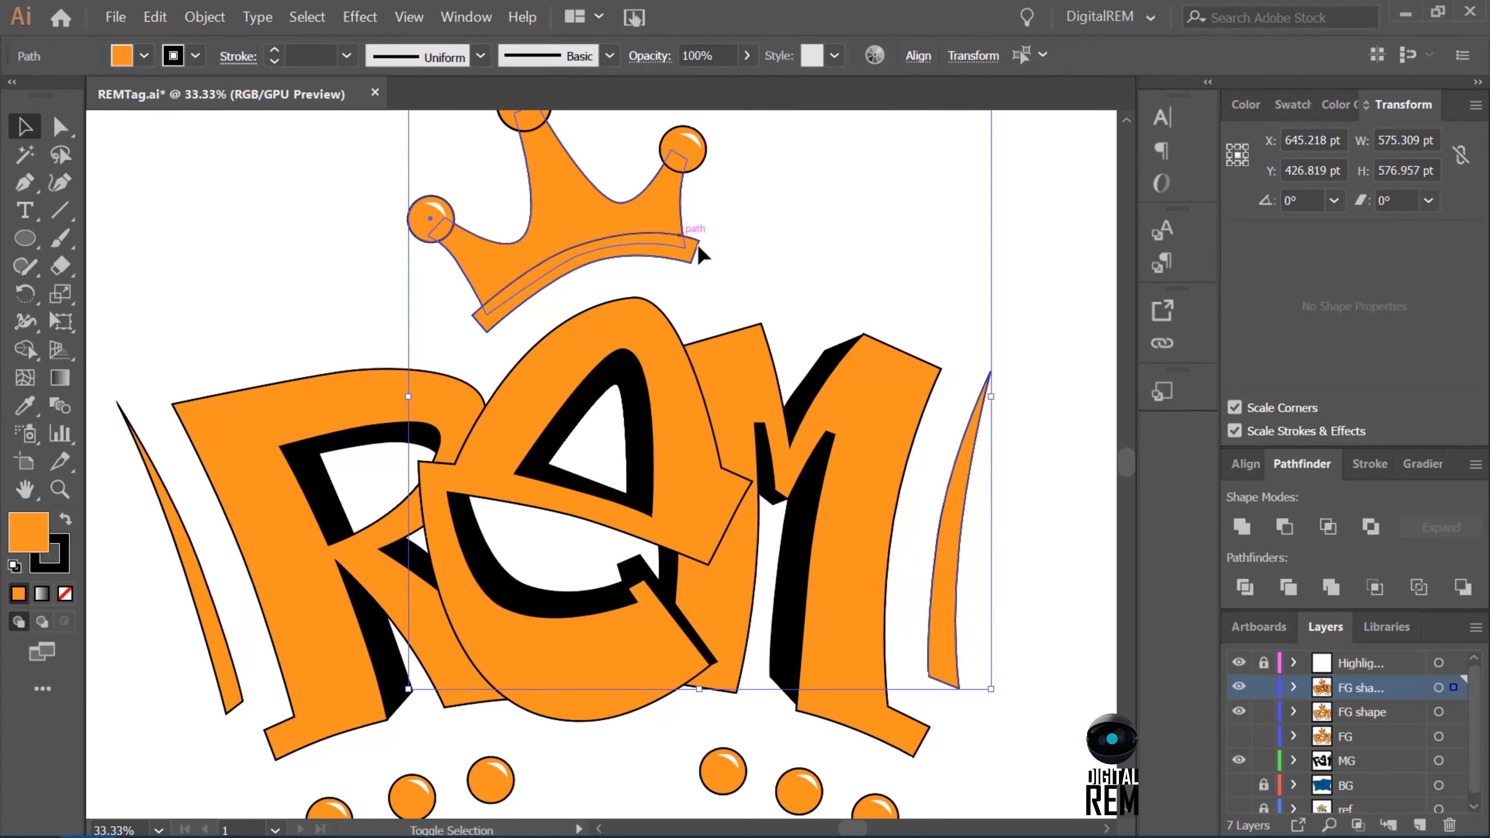
{"action": "key", "text": "i"}
{"action": "left_click", "coordinate": [861, 433]}
{"action": "key", "text": "ctrl+minus"}
{"action": "key", "text": "ctrl+minus"}
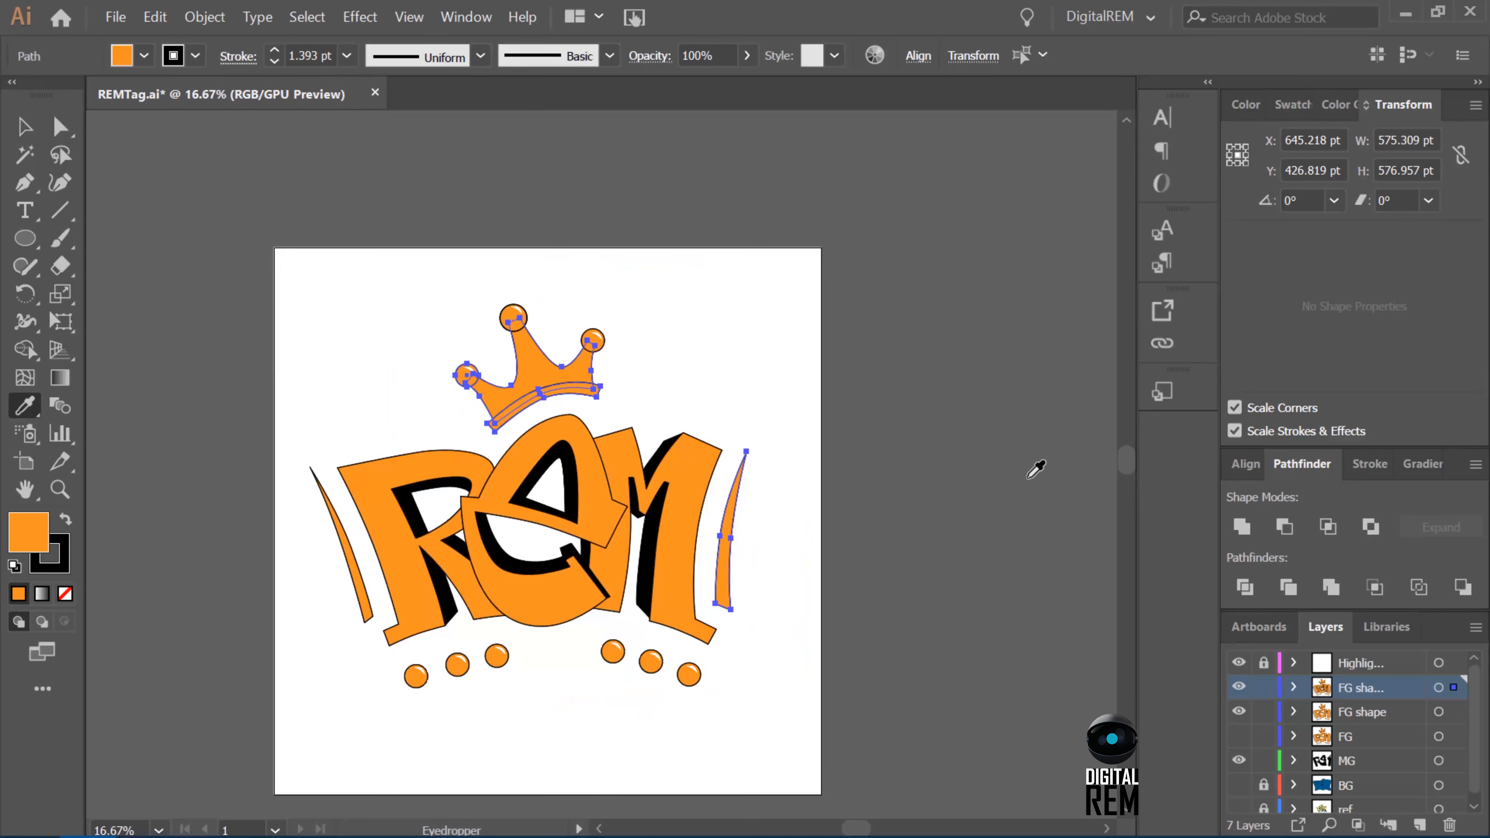
{"action": "key", "text": "v"}
{"action": "left_click", "coordinate": [948, 522]}
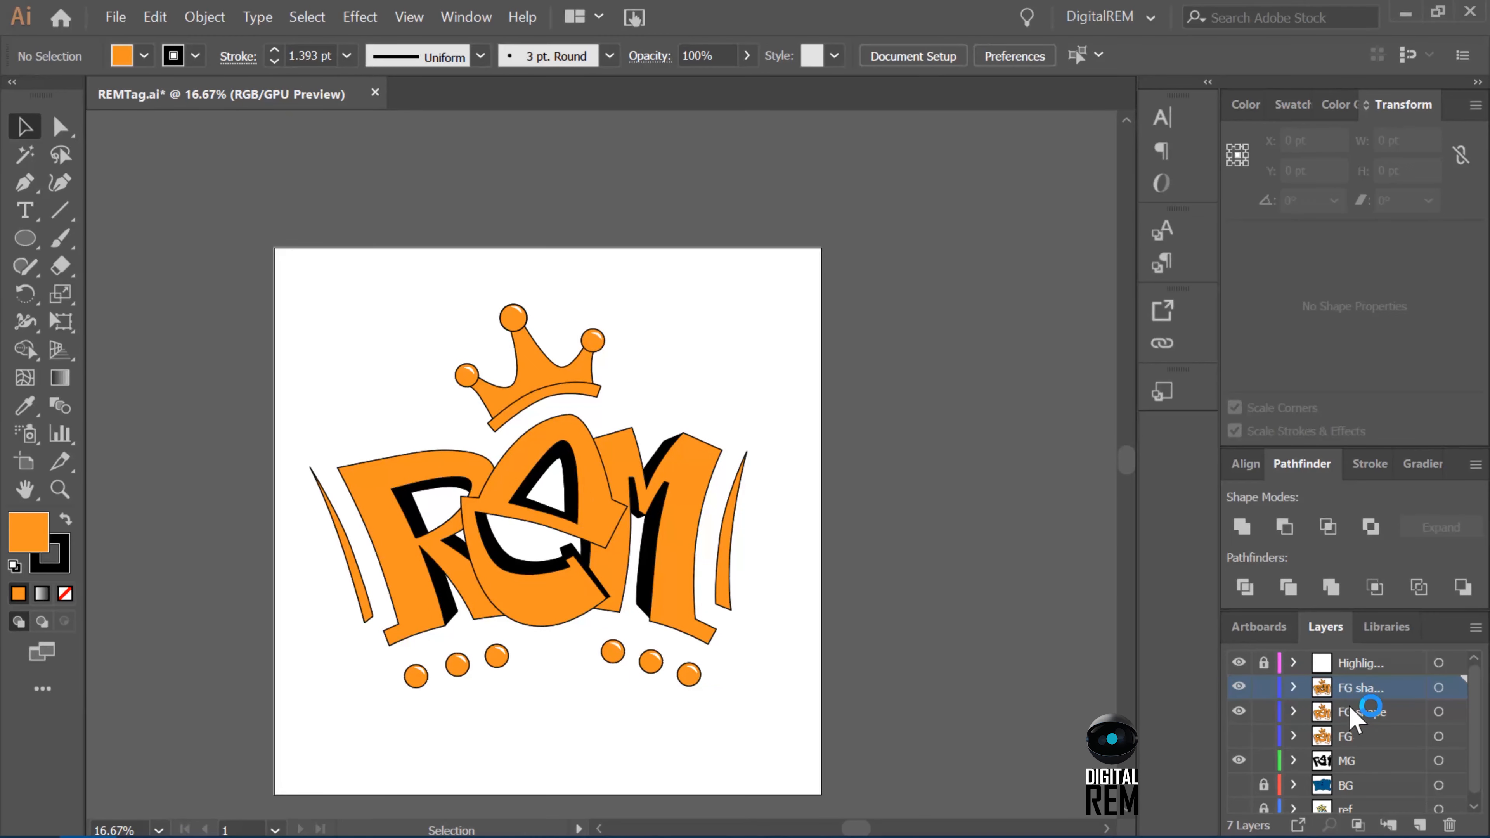
Rename the FG shape copy layer to "MG" and hide the FG shape, original MG and BG layers.
{"action": "left_click", "coordinate": [1351, 710]}
{"action": "left_click", "coordinate": [1238, 711]}
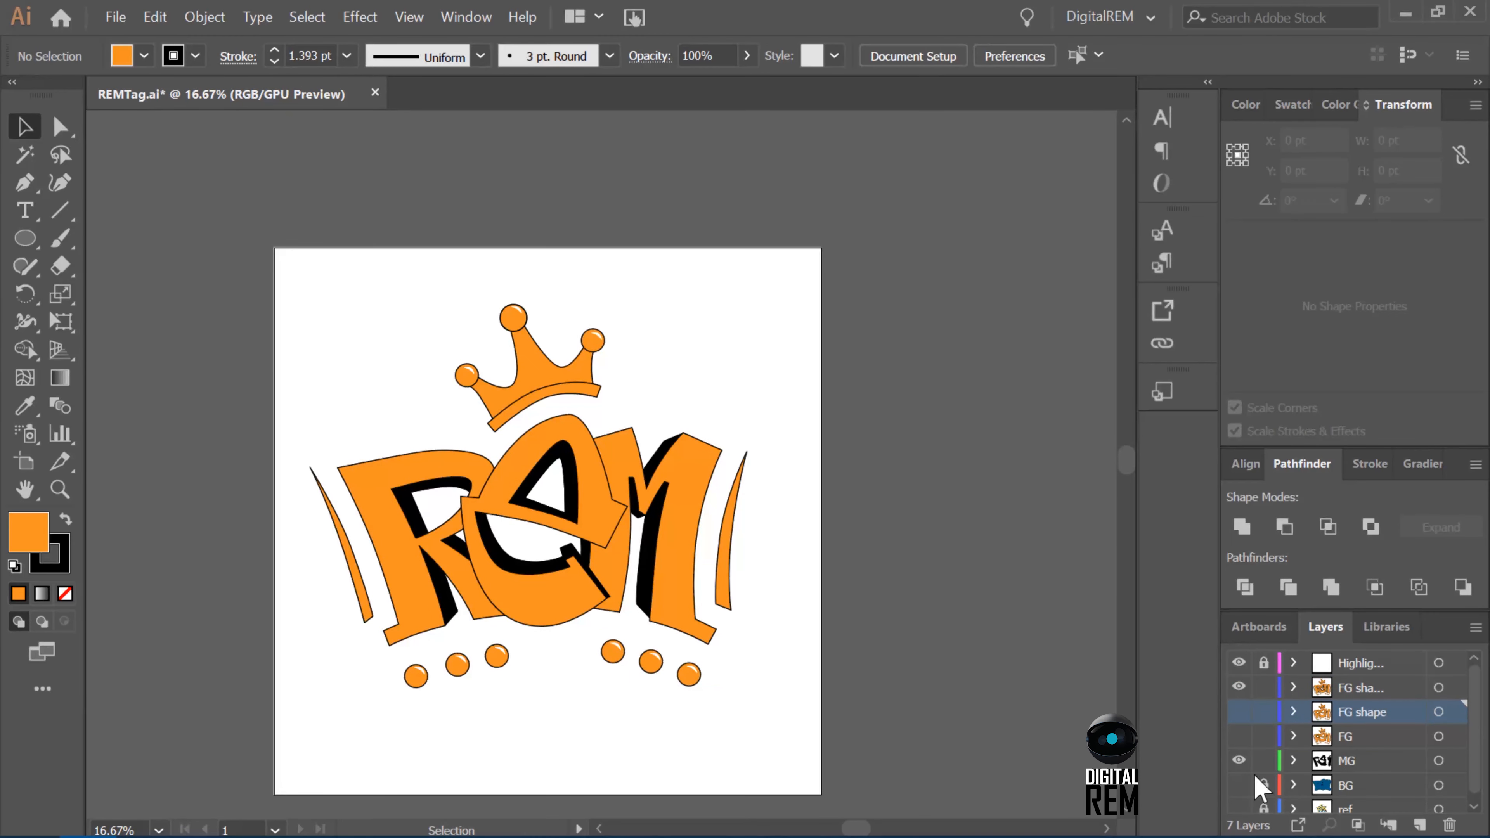
{"action": "left_click", "coordinate": [1238, 784]}
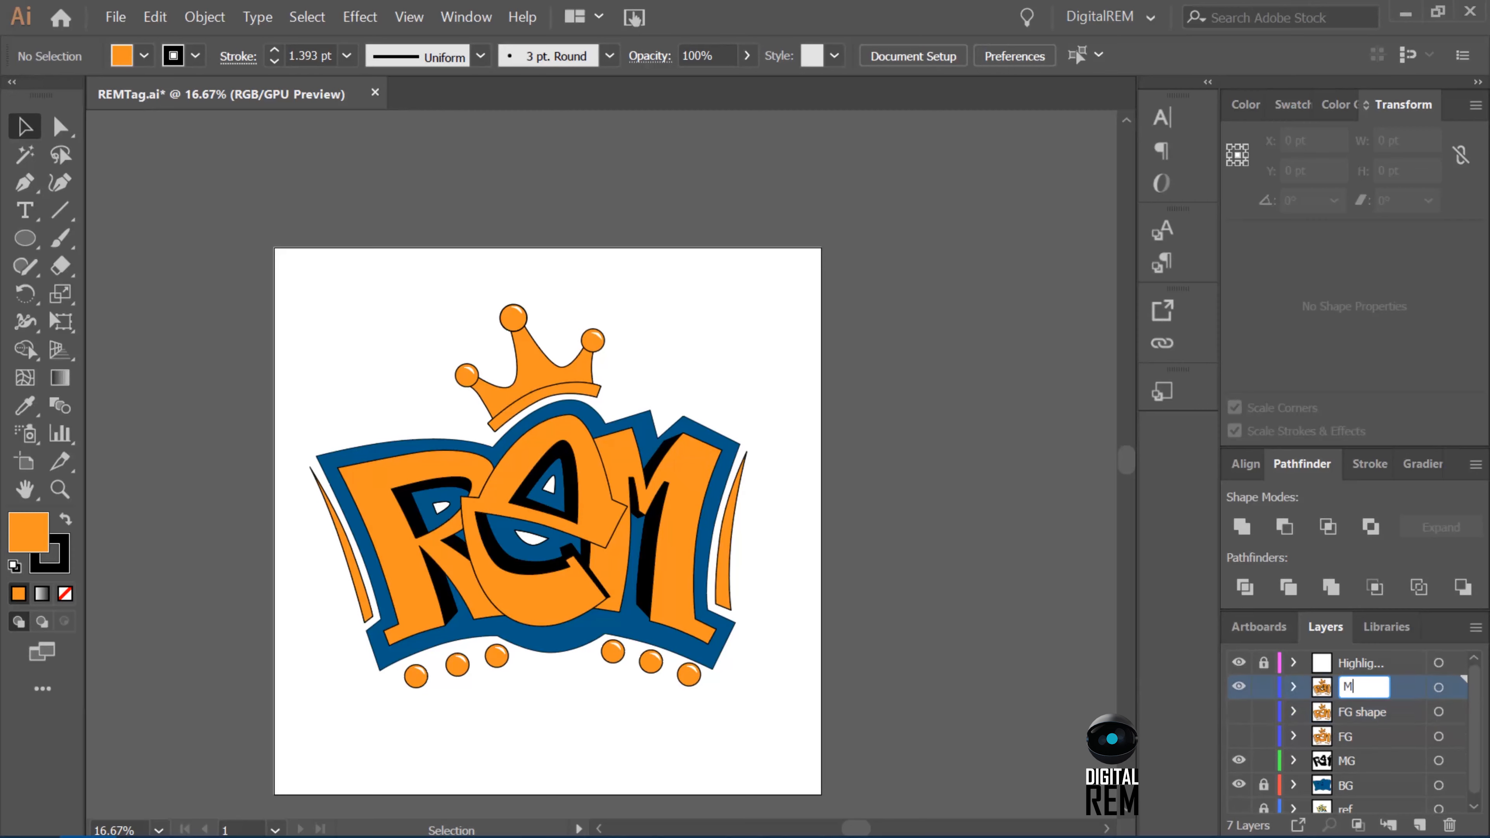
{"action": "left_click_drag", "start_coordinate": [1238, 760], "coordinate": [1238, 784]}
Delete the crown, its band and its three balls from the new MG layer.
{"action": "left_click", "coordinate": [554, 393]}
{"action": "key", "text": "Delete"}
{"action": "left_click", "coordinate": [552, 395]}
{"action": "key", "text": "Delete"}
{"action": "left_click", "coordinate": [591, 341]}
{"action": "key", "text": "Delete"}
{"action": "left_click", "coordinate": [516, 319]}
{"action": "key", "text": "Delete"}
{"action": "left_click", "coordinate": [467, 376]}
{"action": "key", "text": "Delete"}
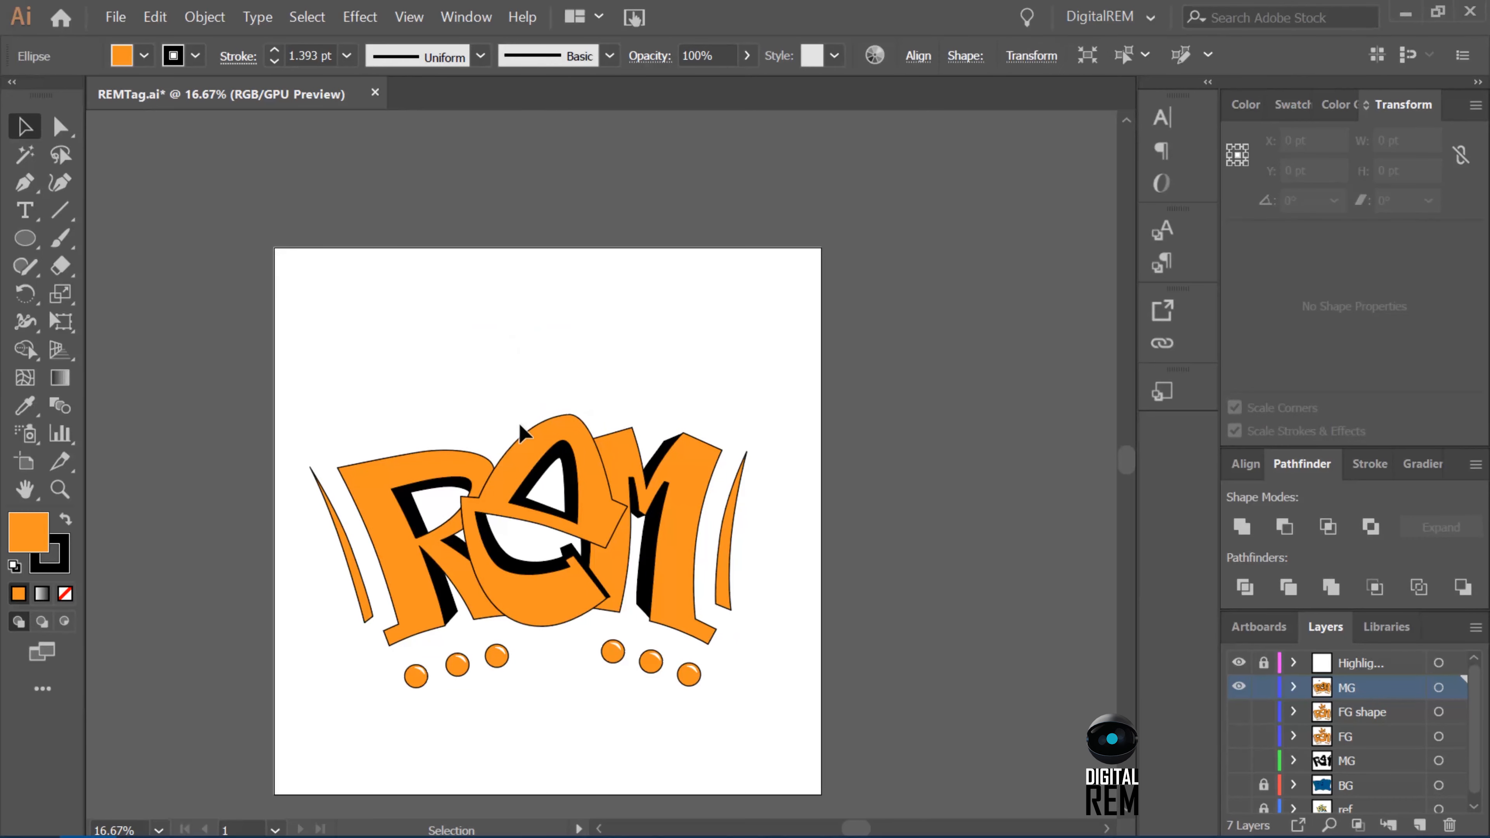
{"action": "left_click", "coordinate": [608, 405]}
Try to delete the orange letters and curved side accents from the new MG layer.
{"action": "left_click", "coordinate": [567, 432]}
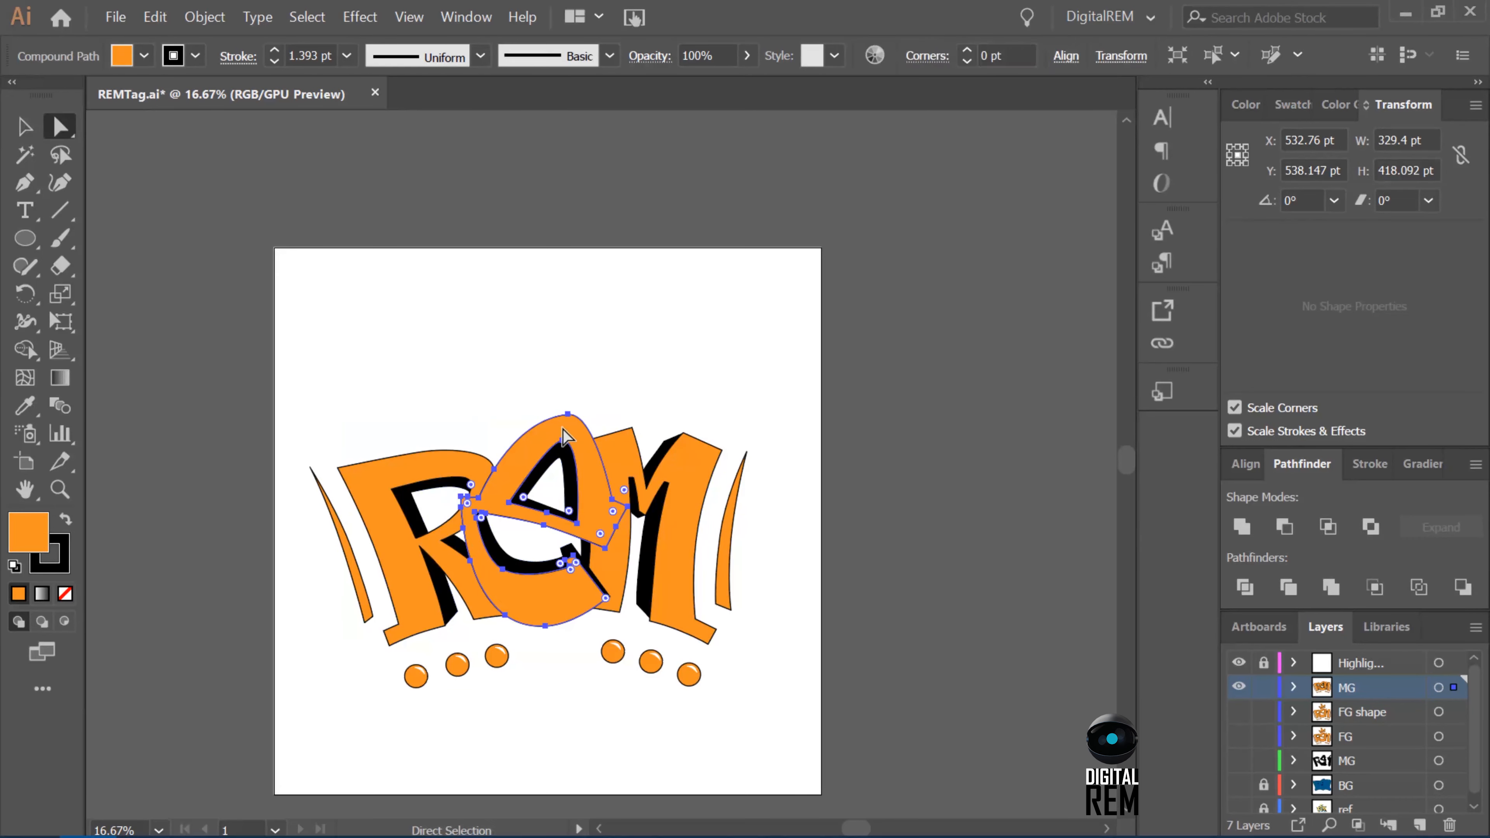
{"action": "key", "text": "Delete"}
{"action": "left_click", "coordinate": [463, 469]}
{"action": "key", "text": "Delete"}
{"action": "left_click", "coordinate": [630, 481]}
{"action": "key", "text": "Delete"}
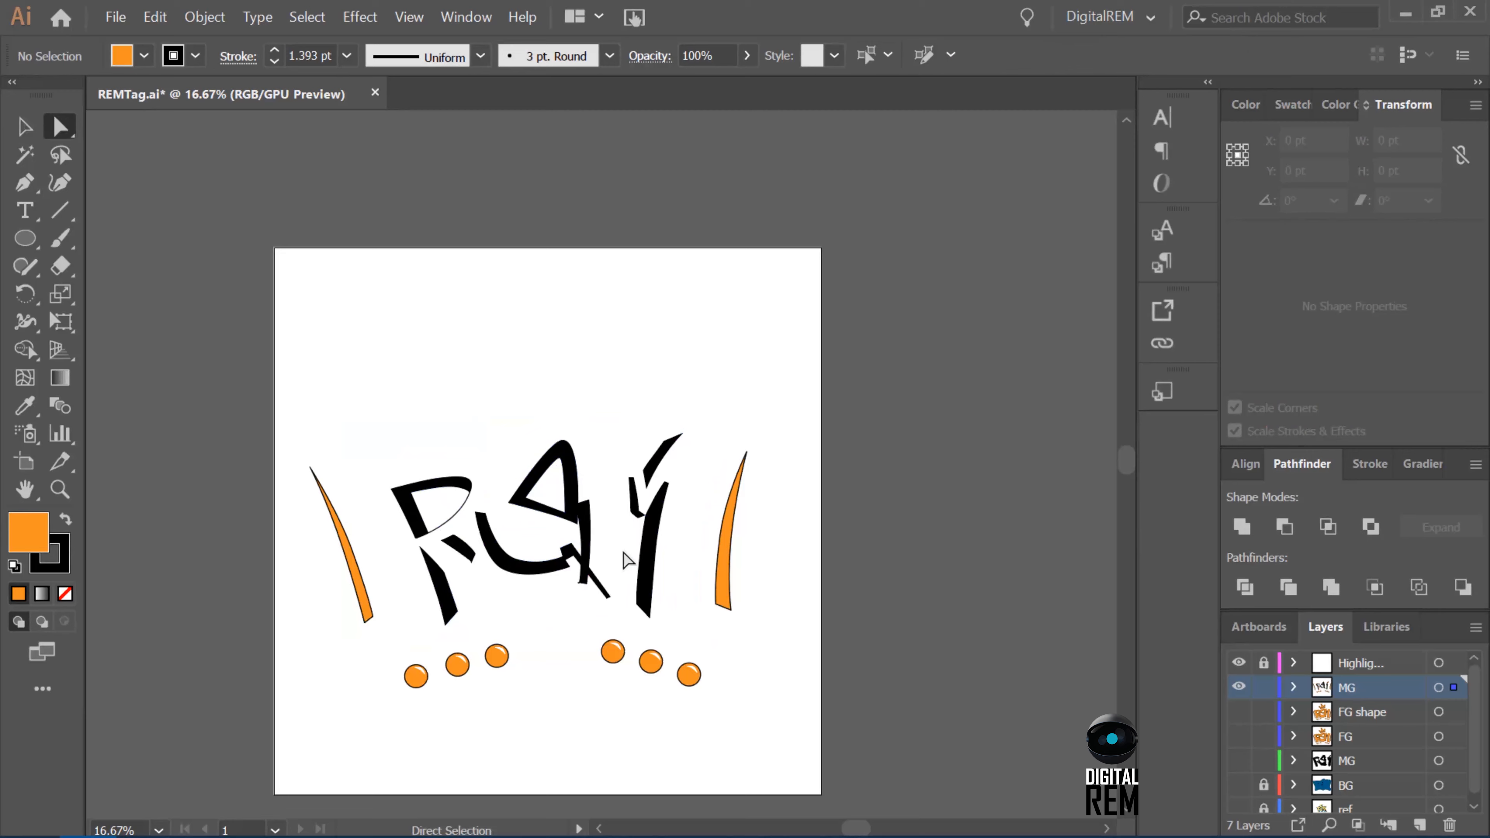
{"action": "left_click", "coordinate": [726, 554]}
{"action": "key", "text": "Delete"}
{"action": "left_click", "coordinate": [344, 544]}
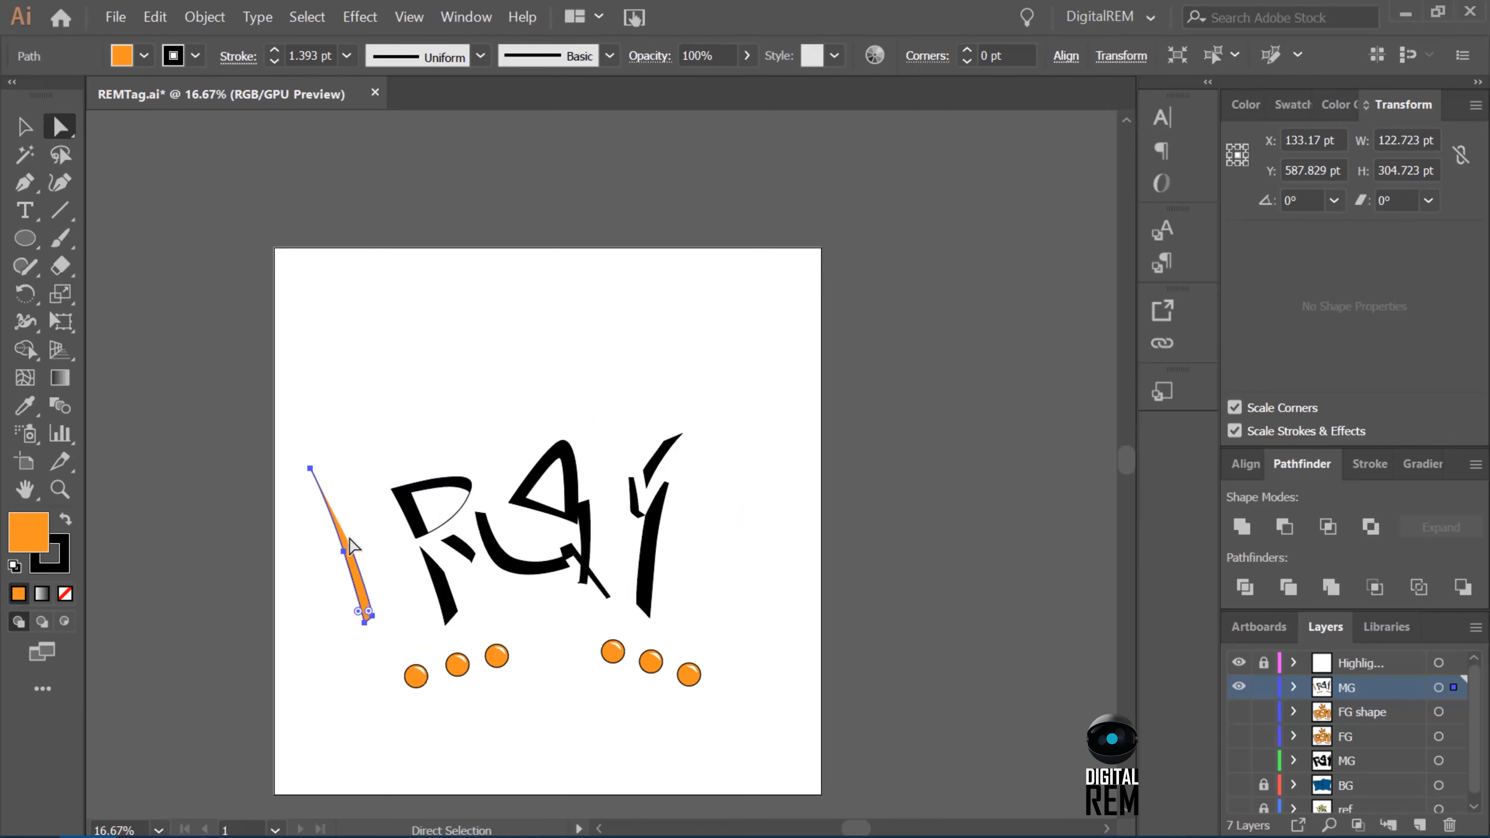
Undo the deletions of the orange letters and side accent.
{"action": "key", "text": "ctrl+z"}
{"action": "key", "text": "ctrl+z"}
{"action": "key", "text": "ctrl+z"}
{"action": "key", "text": "ctrl+z"}
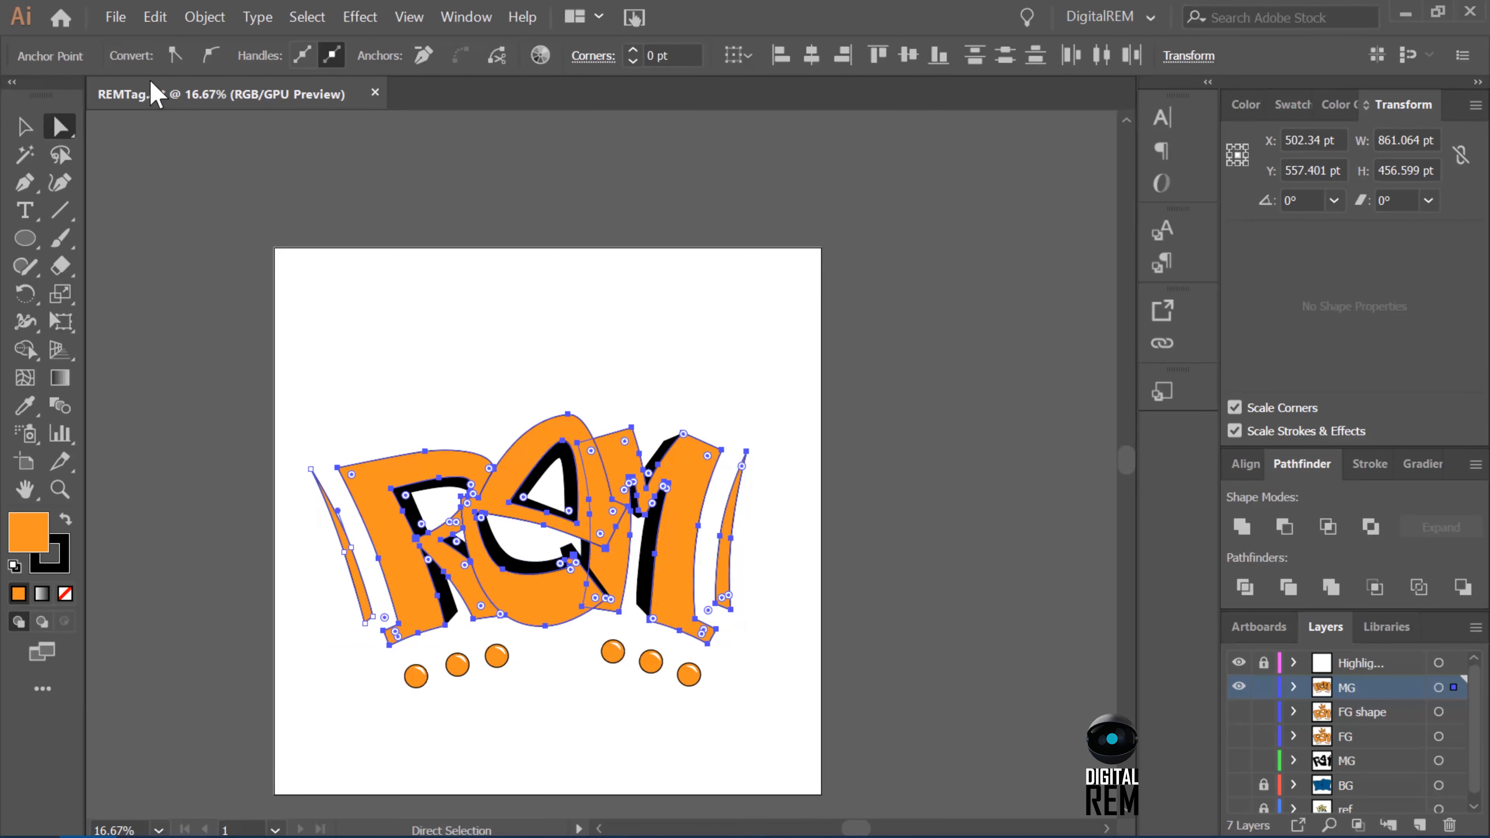
Trim the M's left-edge shadow against the orange E and delete the leftover sliver beside the E's upper counter.
{"action": "scroll", "coordinate": [493, 562], "scroll_direction": "up", "scroll_amount": 3}
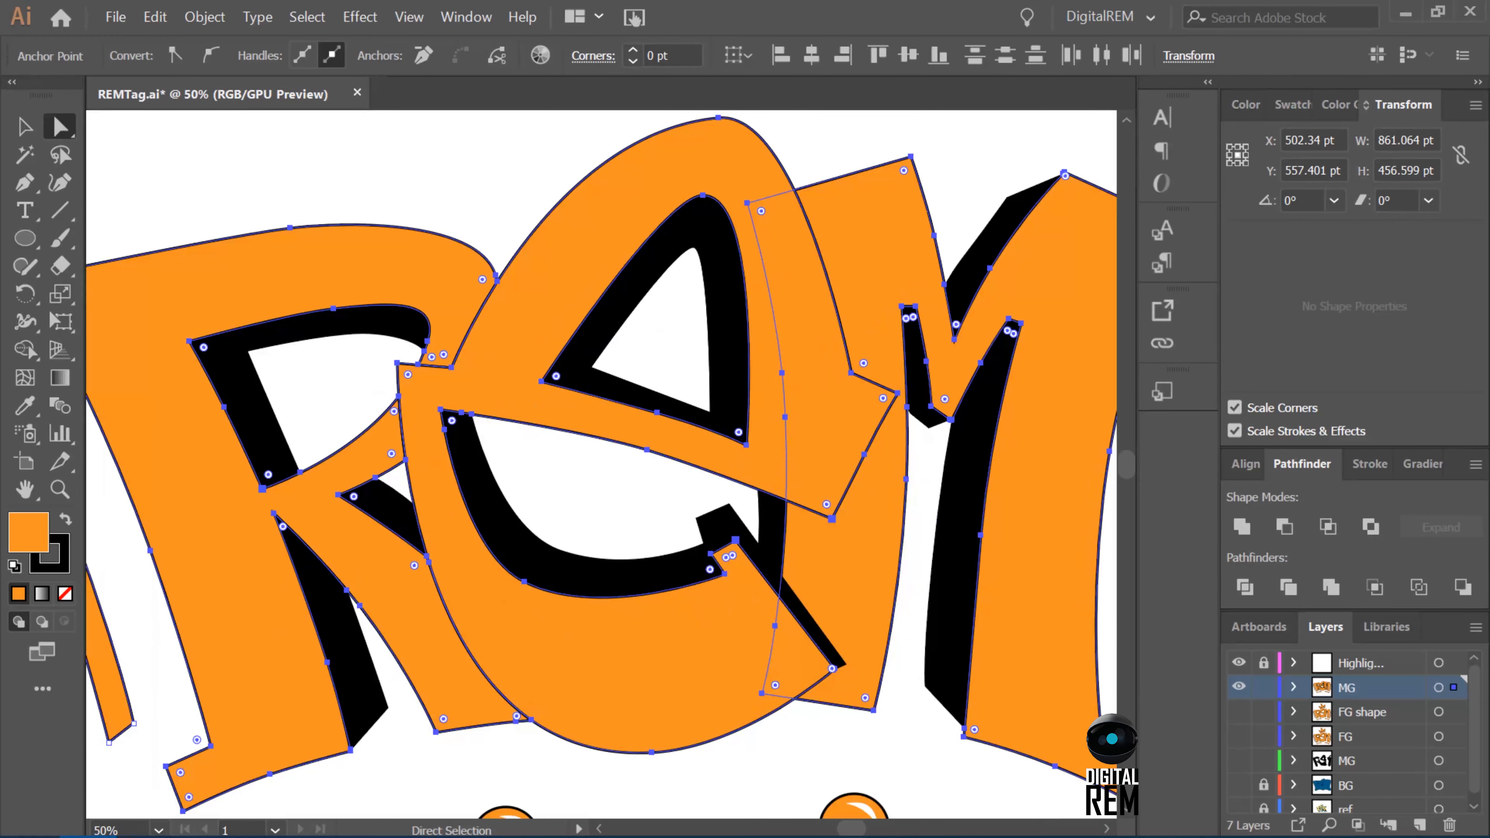
{"action": "left_click", "coordinate": [770, 537]}
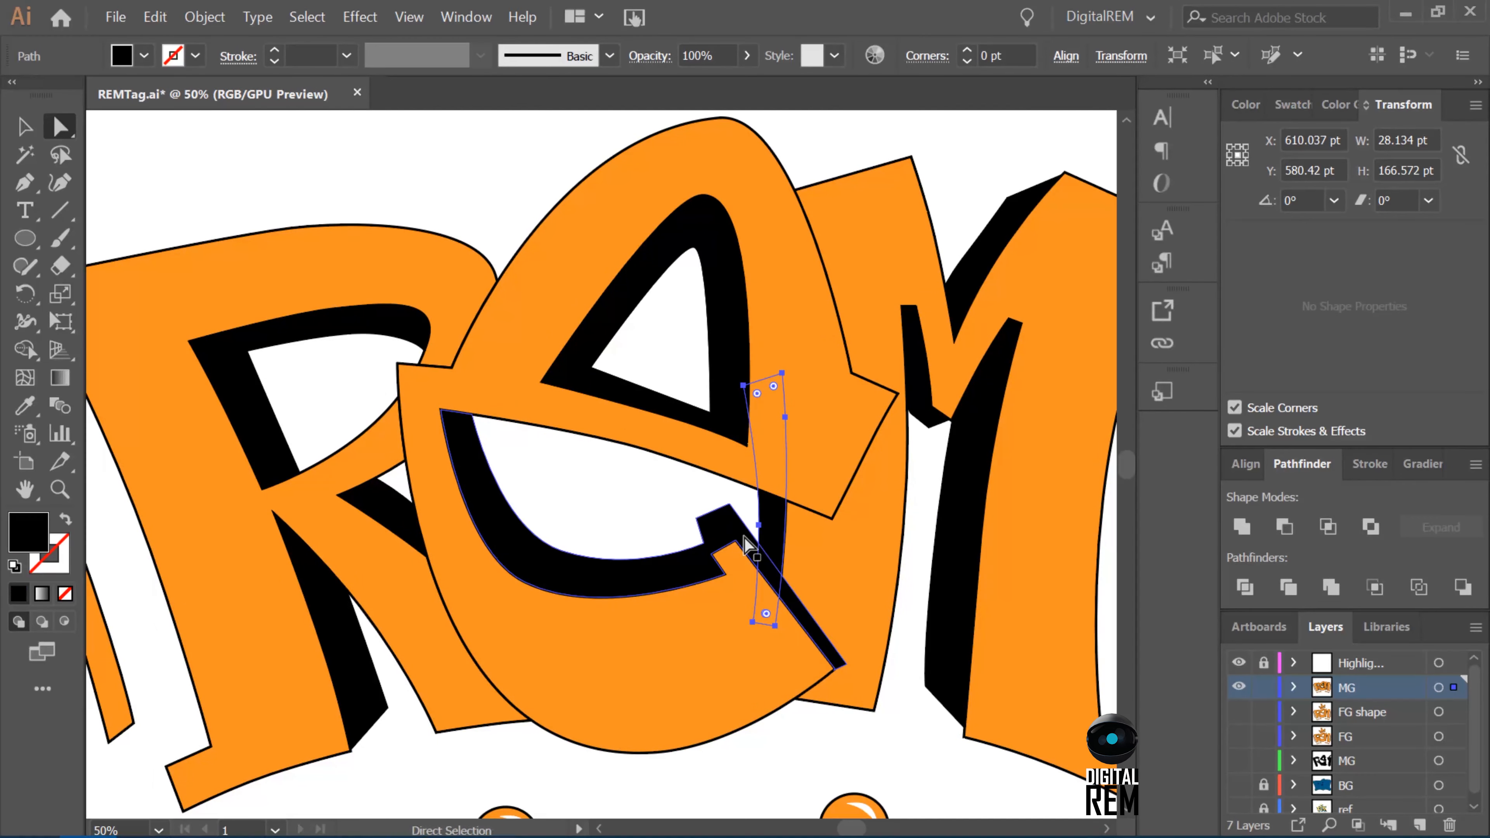
{"action": "left_click", "coordinate": [802, 435], "text": "shift"}
{"action": "left_click", "coordinate": [1289, 589]}
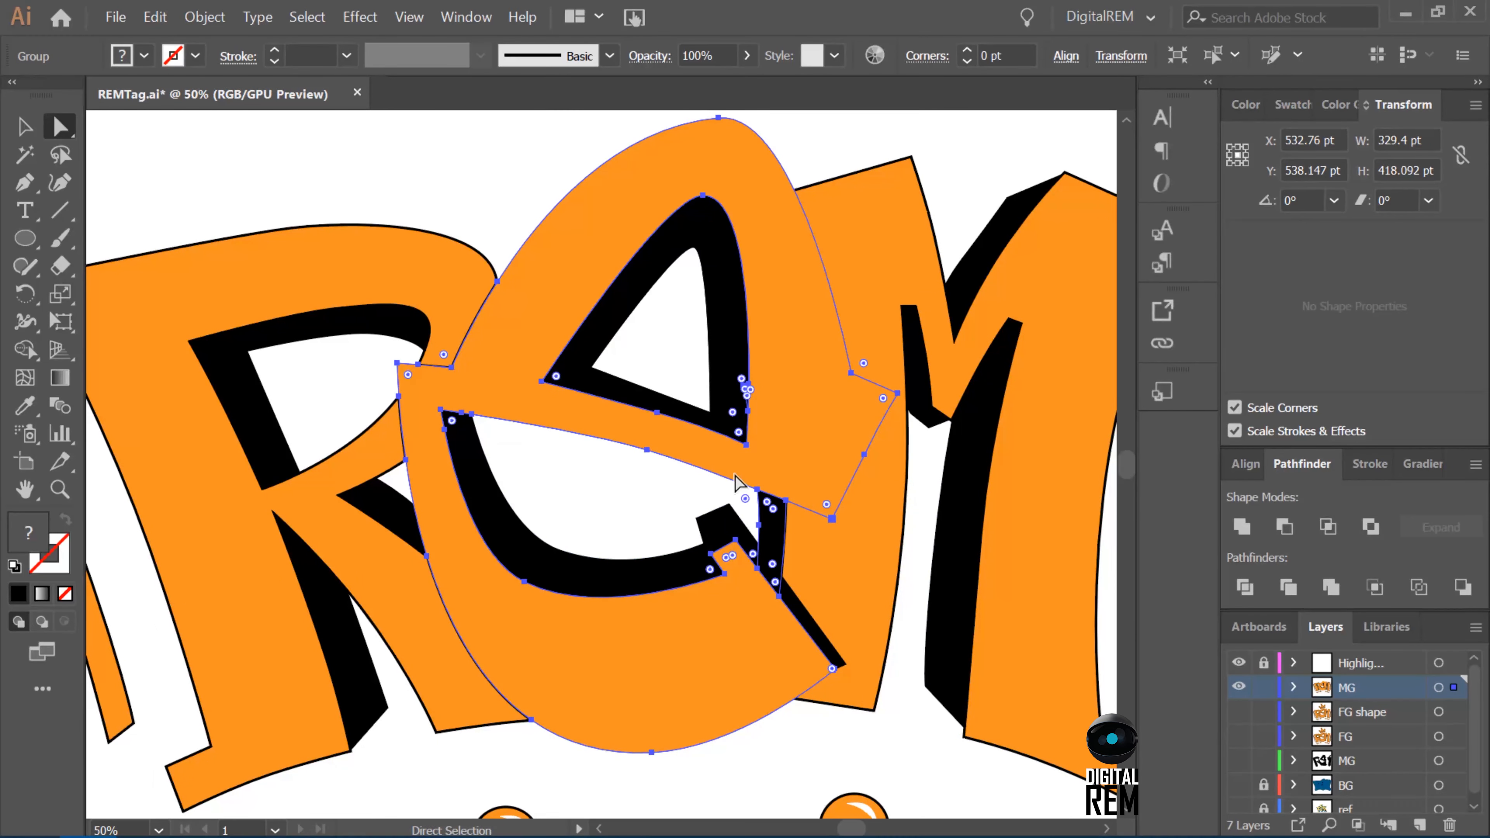
{"action": "left_click", "coordinate": [739, 487]}
{"action": "left_click", "coordinate": [746, 388]}
{"action": "key", "text": "Delete"}
{"action": "key", "text": "Delete"}
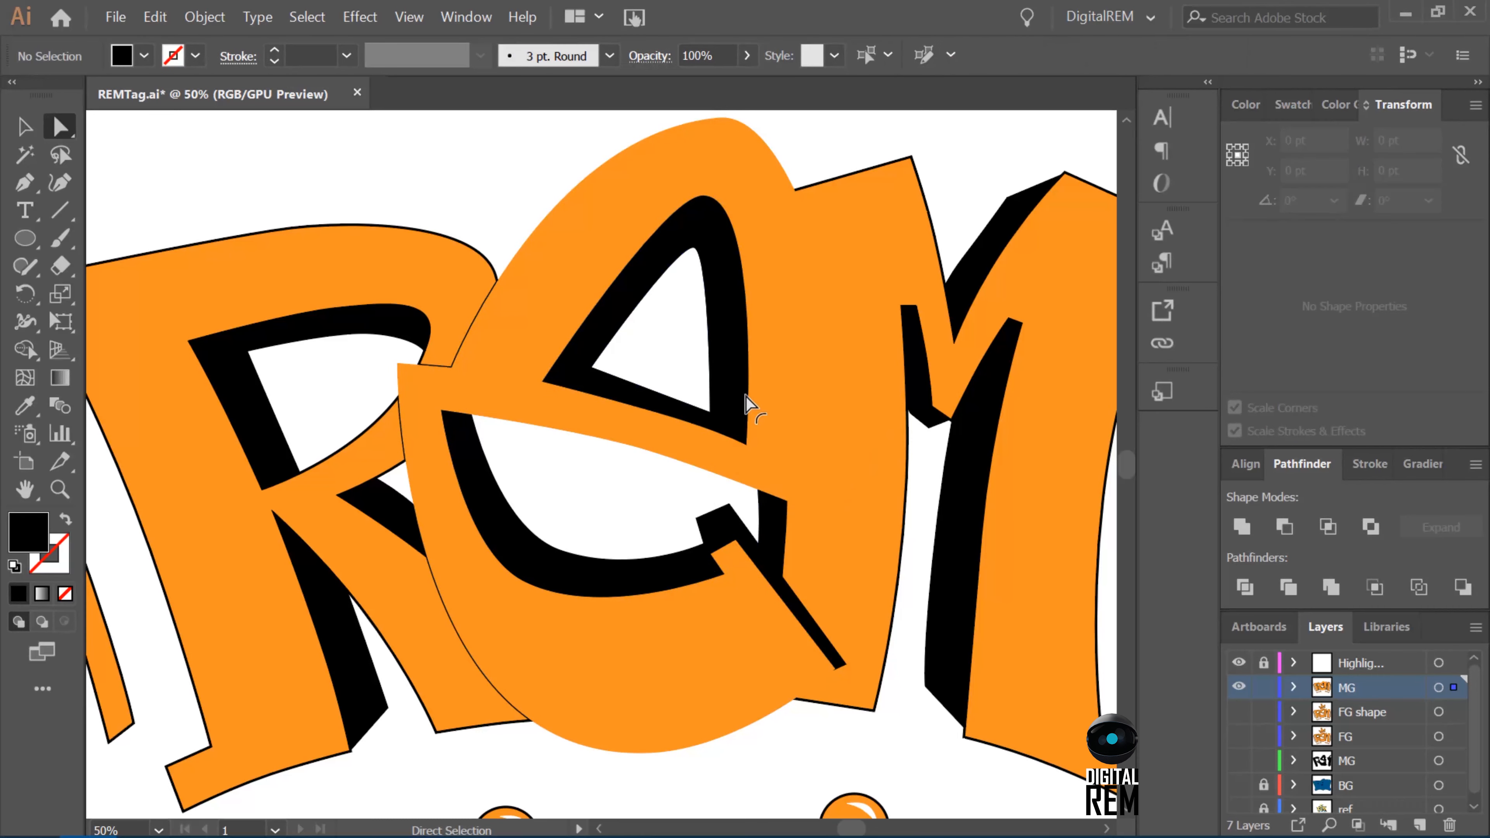
{"action": "left_click", "coordinate": [767, 537]}
{"action": "key", "text": "Delete"}
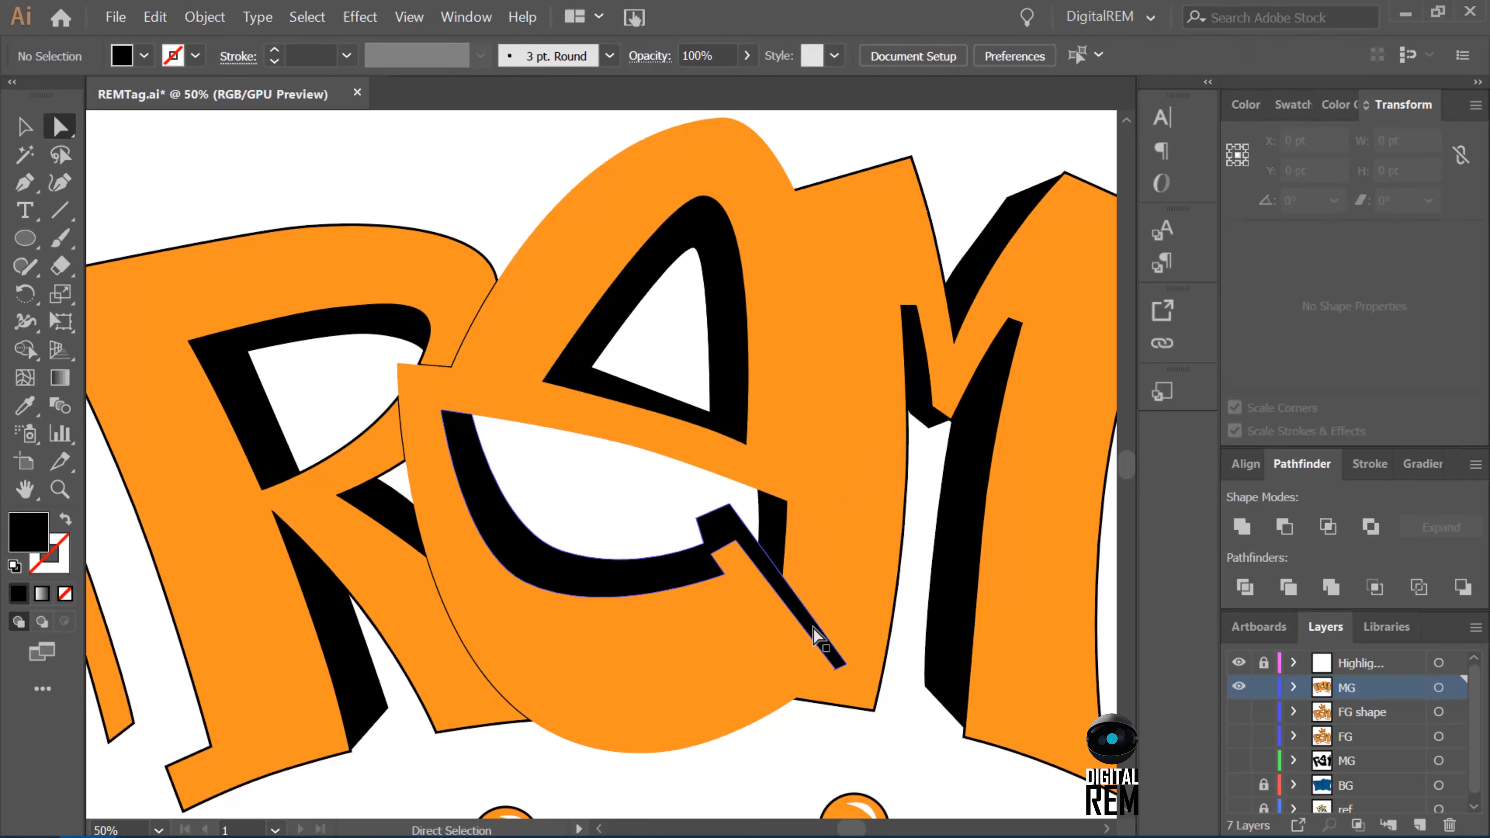
Nudge the right-hand tip anchor of the E's tail shadow up and left to about X 642, Y 664 pt, tapering the end.
{"action": "left_click", "coordinate": [844, 663]}
{"action": "key", "text": "Left"}
{"action": "key", "text": "Left"}
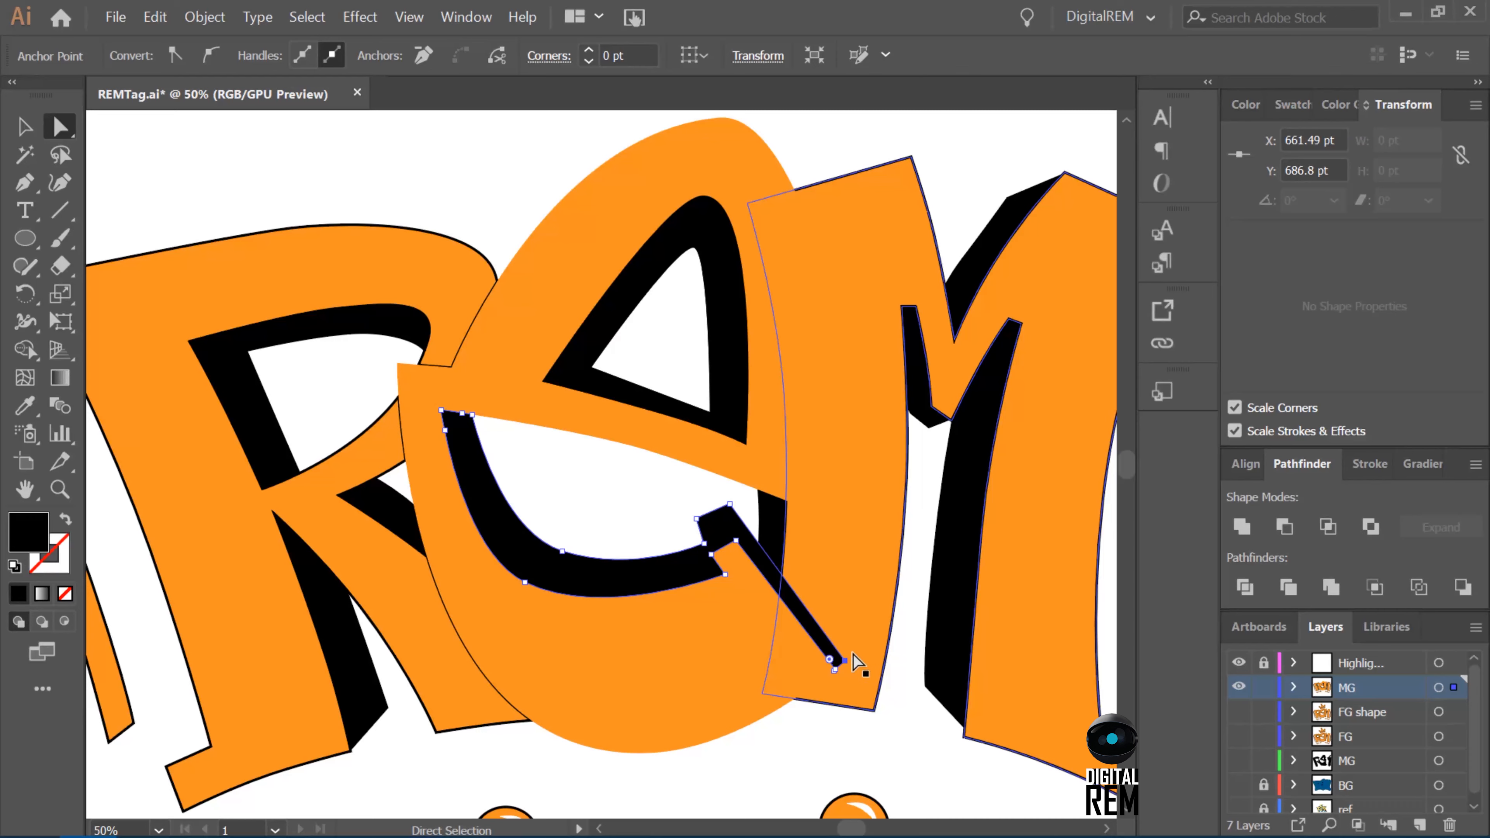
{"action": "key", "text": "Up"}
{"action": "key", "text": "Up"}
{"action": "key", "text": "Up"}
{"action": "key", "text": "Up"}
{"action": "key", "text": "Up"}
{"action": "key", "text": "Up"}
{"action": "key", "text": "Up"}
{"action": "key", "text": "Up"}
{"action": "key", "text": "Up"}
{"action": "key", "text": "Up"}
{"action": "key", "text": "Up"}
{"action": "key", "text": "Up"}
{"action": "key", "text": "Left"}
{"action": "key", "text": "Left"}
{"action": "key", "text": "Left"}
{"action": "key", "text": "Left"}
{"action": "key", "text": "Left"}
{"action": "key", "text": "Left"}
{"action": "key", "text": "Left"}
{"action": "key", "text": "Left"}
{"action": "key", "text": "Left"}
{"action": "key", "text": "Left"}
{"action": "key", "text": "Left"}
{"action": "key", "text": "Up"}
{"action": "key", "text": "Up"}
{"action": "key", "text": "Up"}
{"action": "key", "text": "Up"}
{"action": "key", "text": "Up"}
{"action": "key", "text": "Left"}
{"action": "key", "text": "Left"}
{"action": "key", "text": "Left"}
{"action": "key", "text": "Left"}
{"action": "key", "text": "Left"}
{"action": "key", "text": "Left"}
{"action": "key", "text": "Up"}
{"action": "key", "text": "Up"}
{"action": "key", "text": "Left"}
{"action": "key", "text": "Left"}
{"action": "key", "text": "Up"}
{"action": "key", "text": "Up"}
{"action": "key", "text": "Up"}
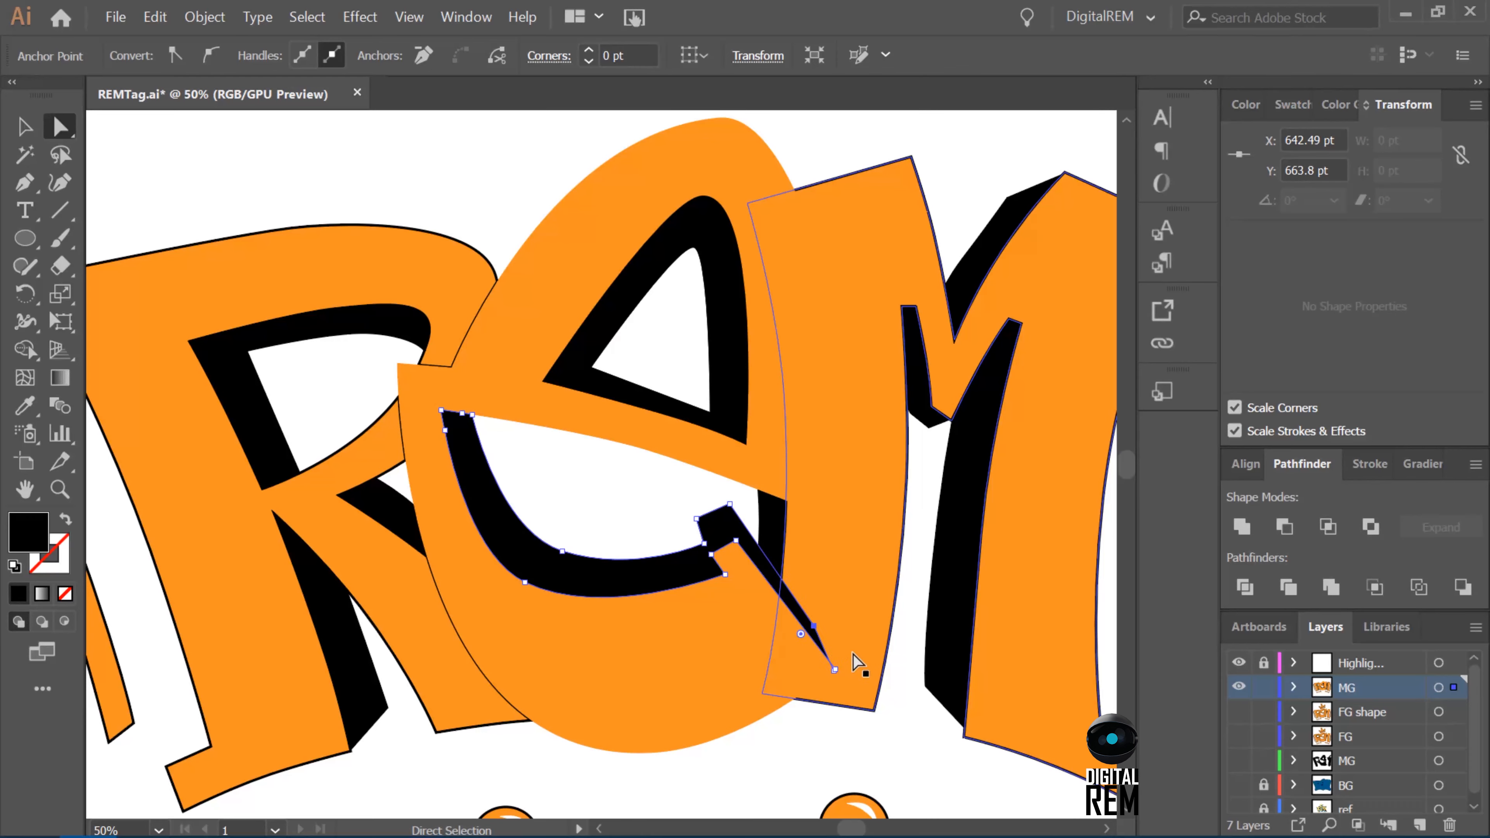
{"action": "key", "text": "ctrl+shift+a"}
{"action": "left_click", "coordinate": [816, 634]}
{"action": "left_click", "coordinate": [835, 670]}
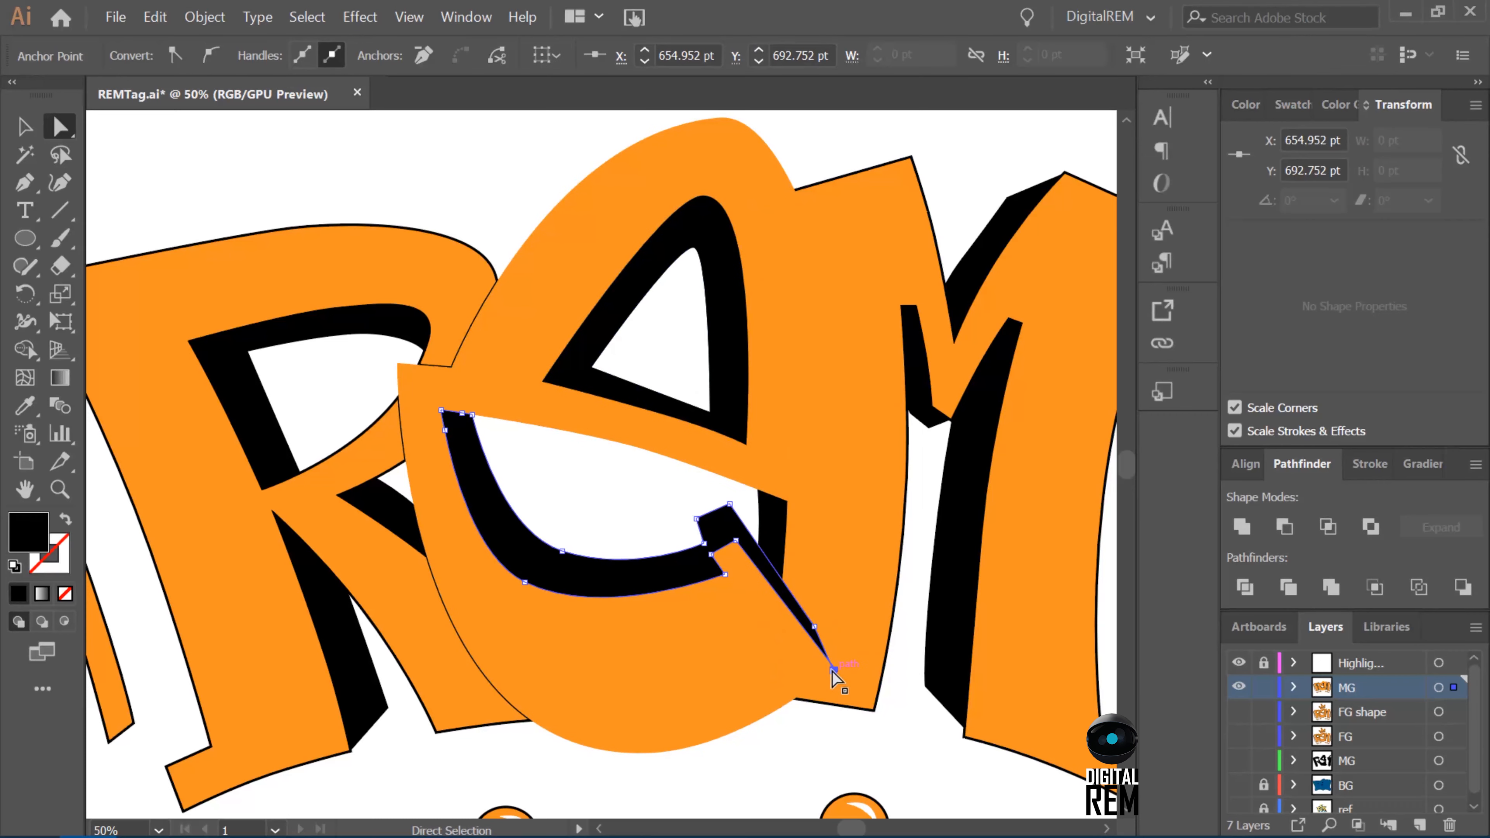
{"action": "left_click", "coordinate": [900, 705]}
Delete the orange M, E and R shapes and the left side accent from the visible MG layer.
{"action": "left_click", "coordinate": [1021, 526]}
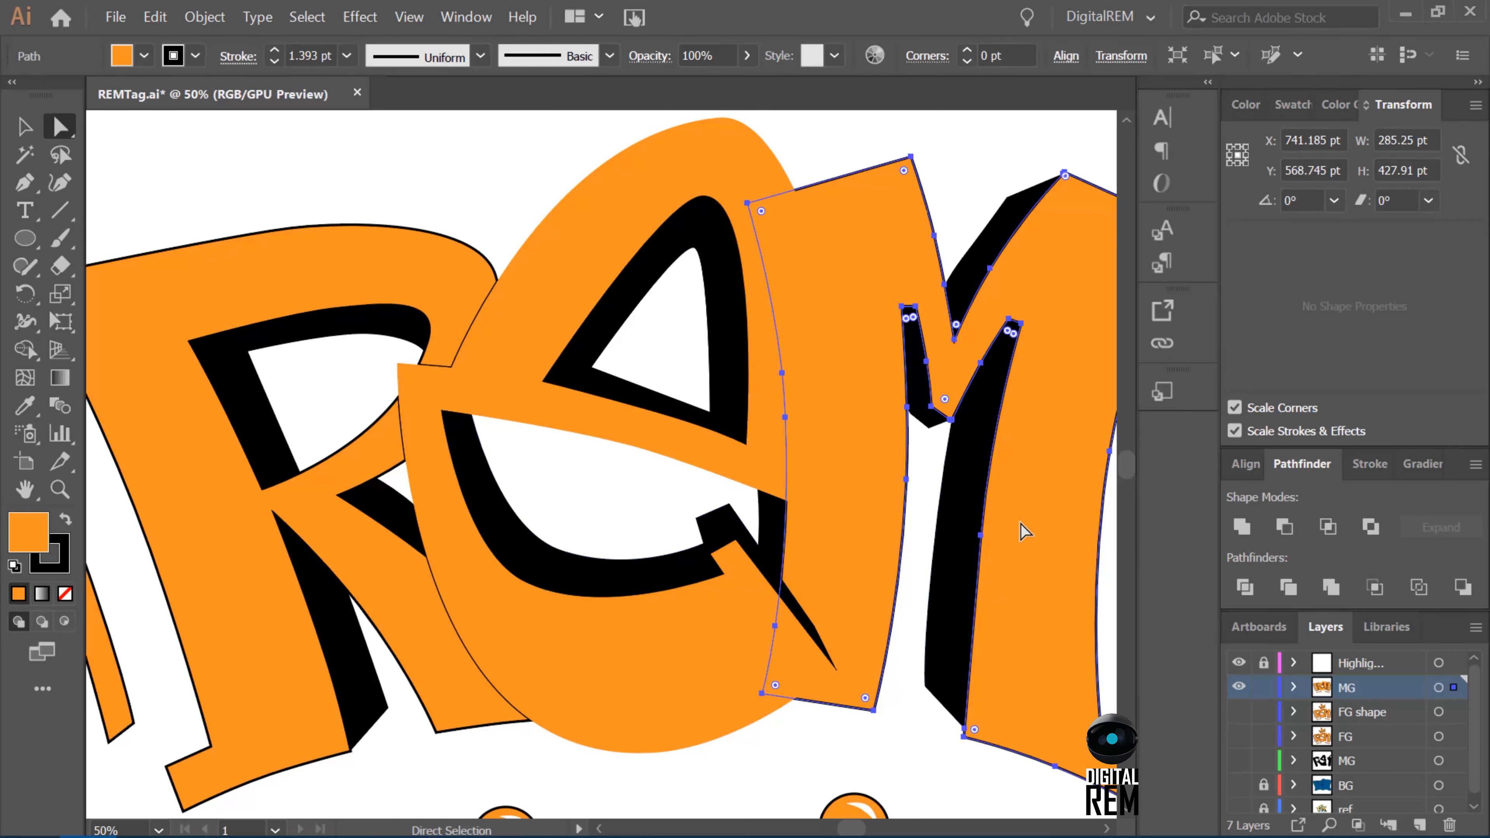
{"action": "key", "text": "Delete"}
{"action": "left_click", "coordinate": [793, 441]}
{"action": "key", "text": "Delete"}
{"action": "left_click_drag", "start_coordinate": [762, 653], "coordinate": [742, 616]}
{"action": "key", "text": "Delete"}
{"action": "left_click", "coordinate": [337, 539]}
{"action": "key", "text": "Delete"}
{"action": "left_click", "coordinate": [104, 639]}
{"action": "key", "text": "Delete"}
Delete the orange right side accent and the row of small balls beneath the letters from the MG layer.
{"action": "key", "text": "ctrl+minus"}
{"action": "key", "text": "ctrl+minus"}
{"action": "key", "text": "ctrl+minus"}
{"action": "left_click", "coordinate": [799, 537]}
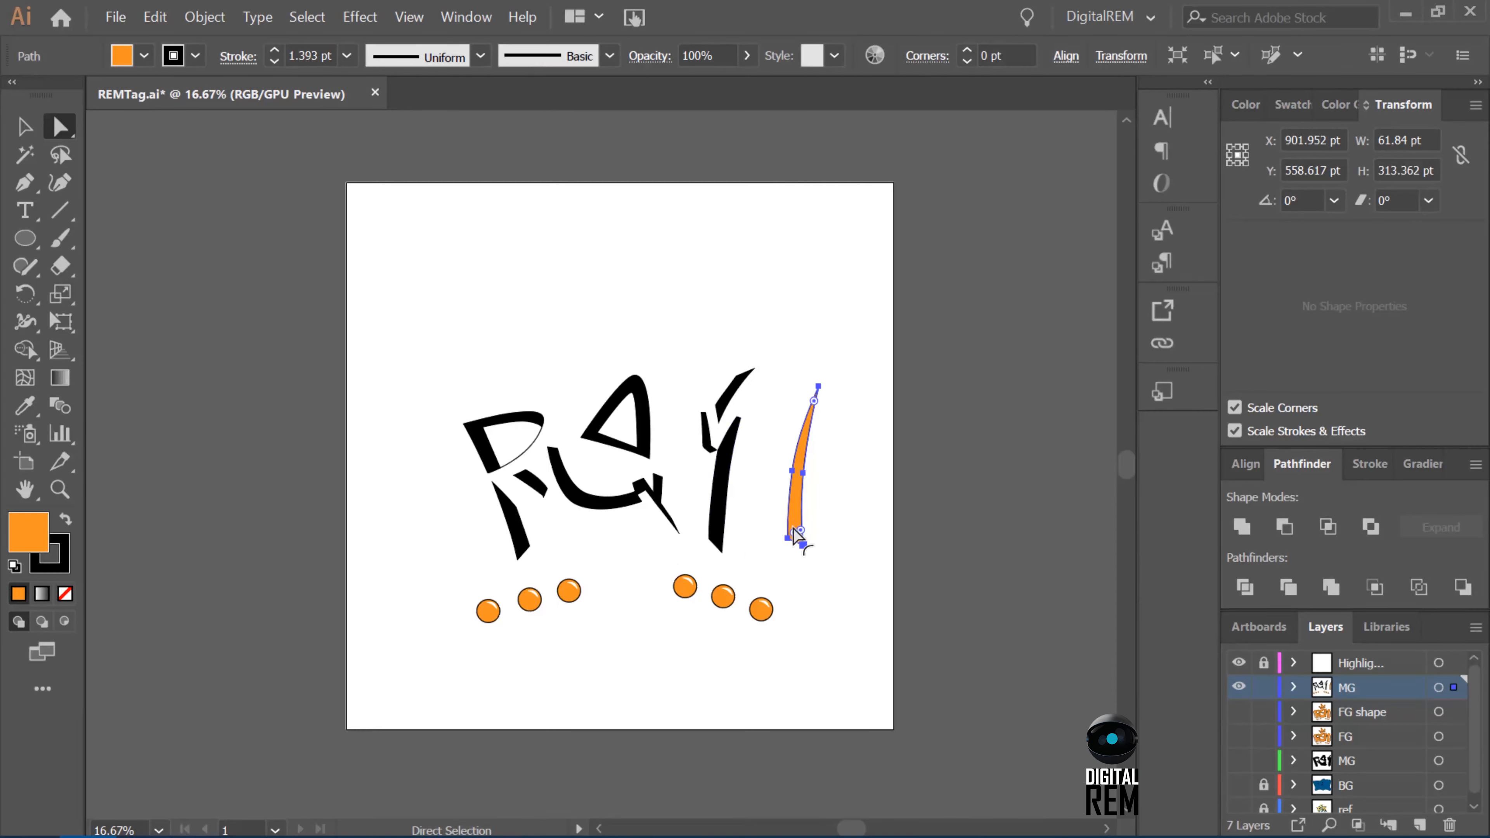
{"action": "key", "text": "Delete"}
{"action": "left_click", "coordinate": [486, 612]}
{"action": "key", "text": "Delete"}
{"action": "left_click", "coordinate": [529, 599]}
{"action": "key", "text": "Delete"}
{"action": "left_click", "coordinate": [569, 592]}
{"action": "key", "text": "Delete"}
{"action": "left_click", "coordinate": [684, 589]}
{"action": "key", "text": "Delete"}
{"action": "key", "text": "Delete"}
{"action": "left_click", "coordinate": [722, 599]}
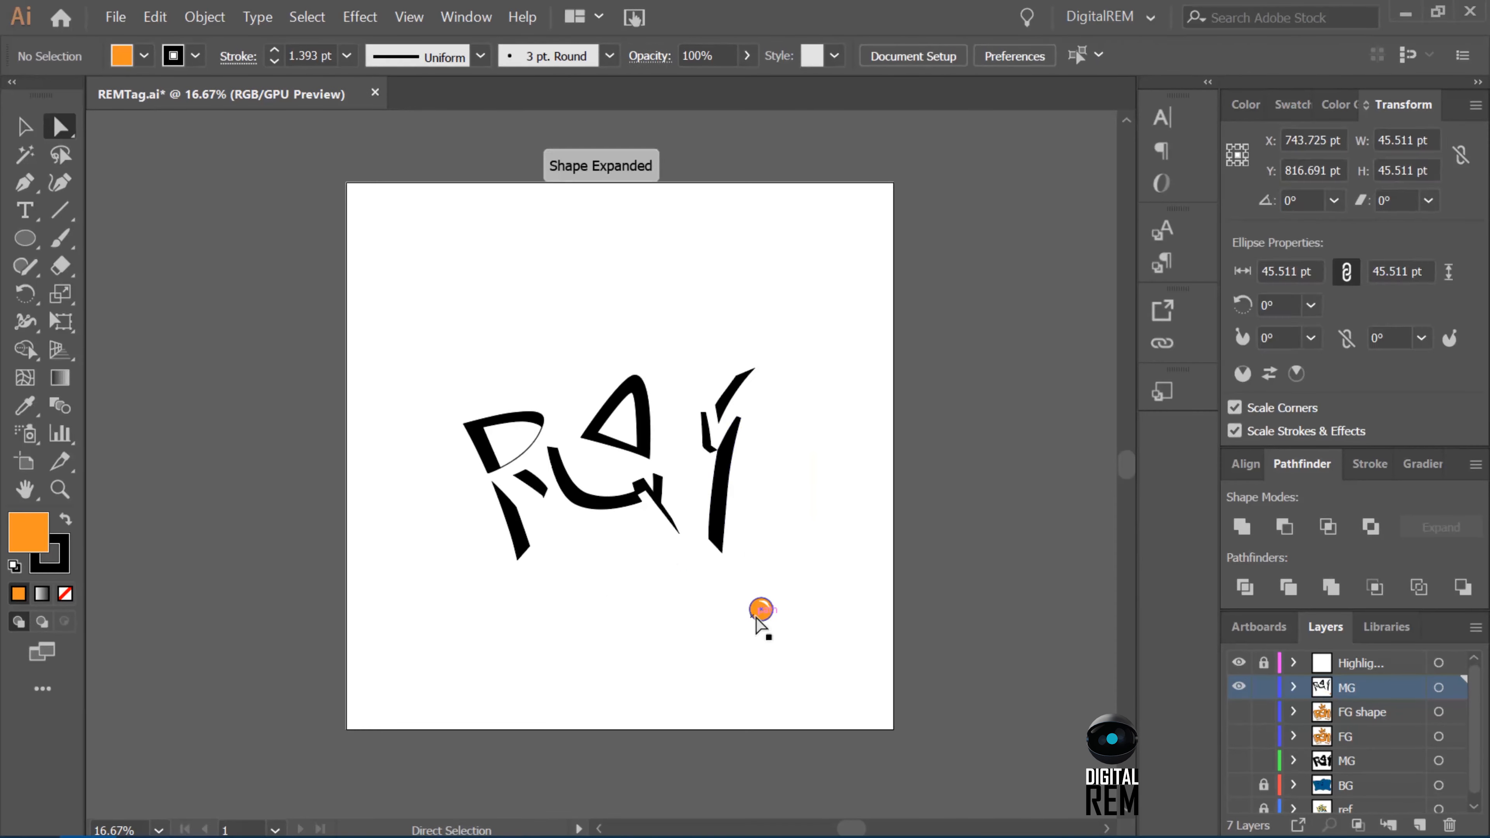
Move the trimmed MG shadow layer directly below the FG layer and show the FG shape and BG layers.
{"action": "left_click_drag", "start_coordinate": [1327, 690], "coordinate": [1346, 757]}
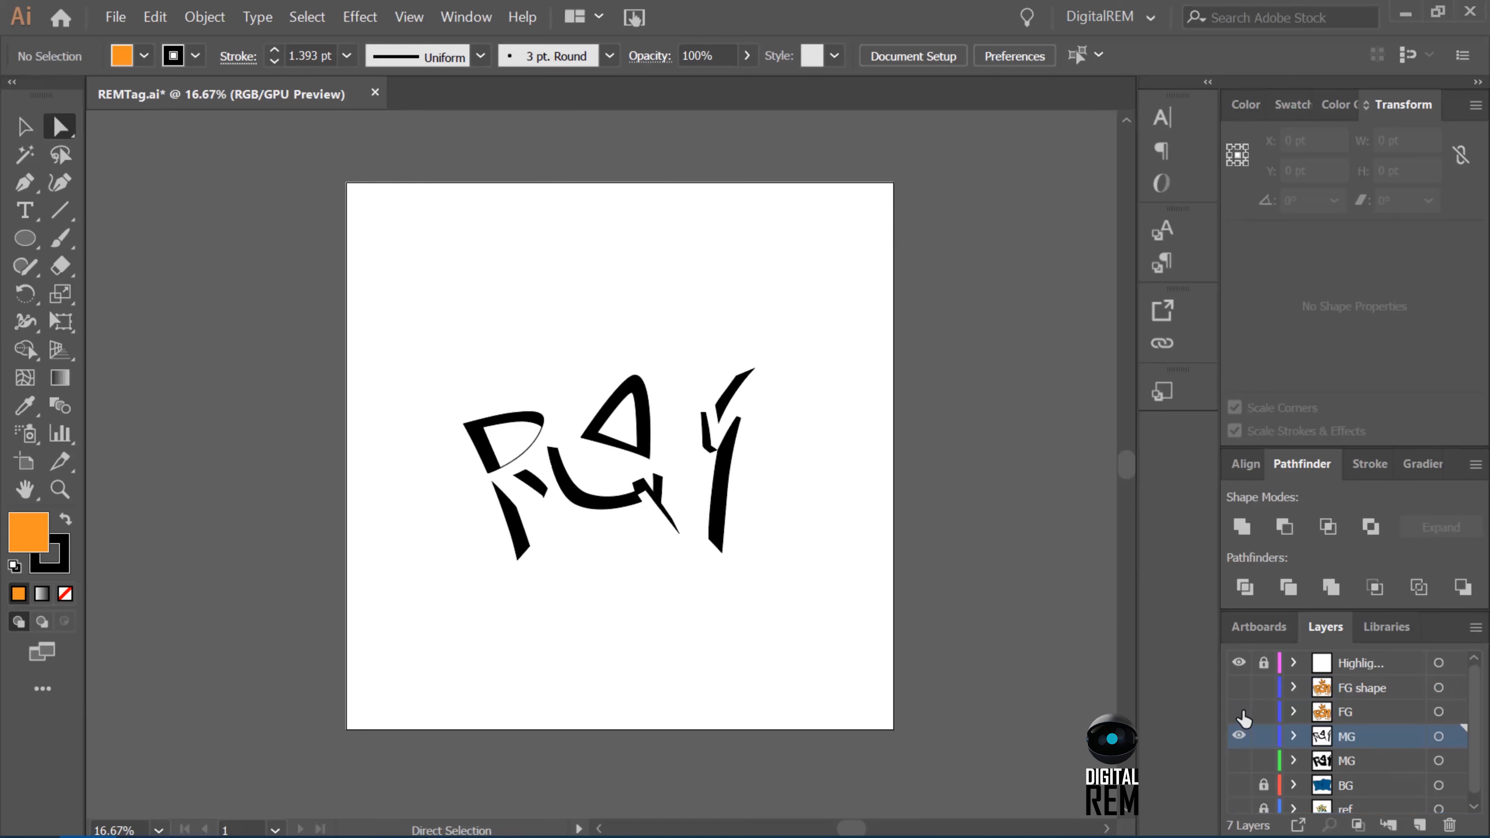
{"action": "left_click", "coordinate": [1239, 689]}
{"action": "left_click", "coordinate": [1238, 785]}
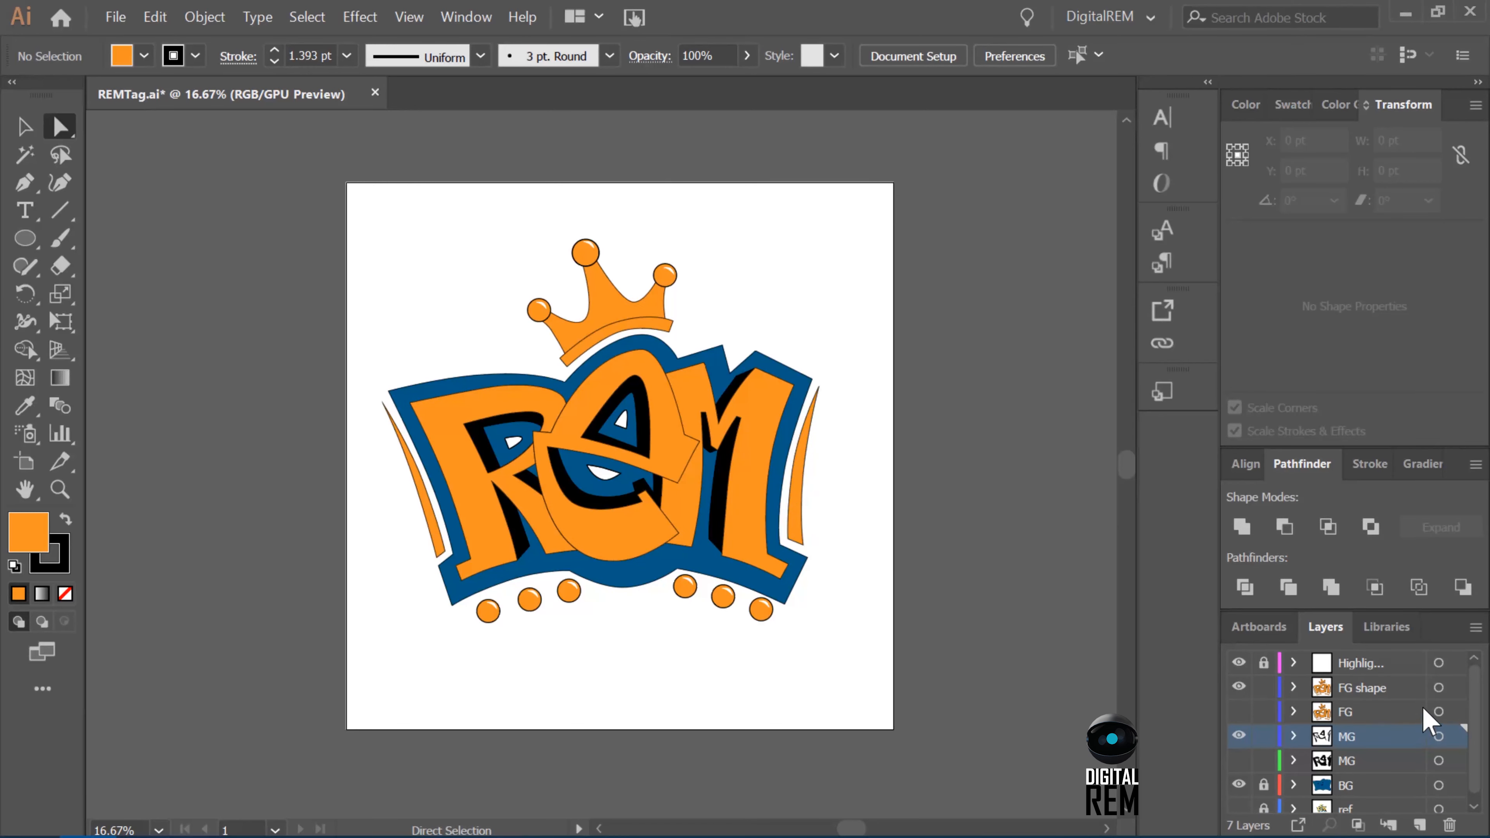
{"action": "left_click", "coordinate": [1437, 688]}
{"action": "key", "text": "i"}
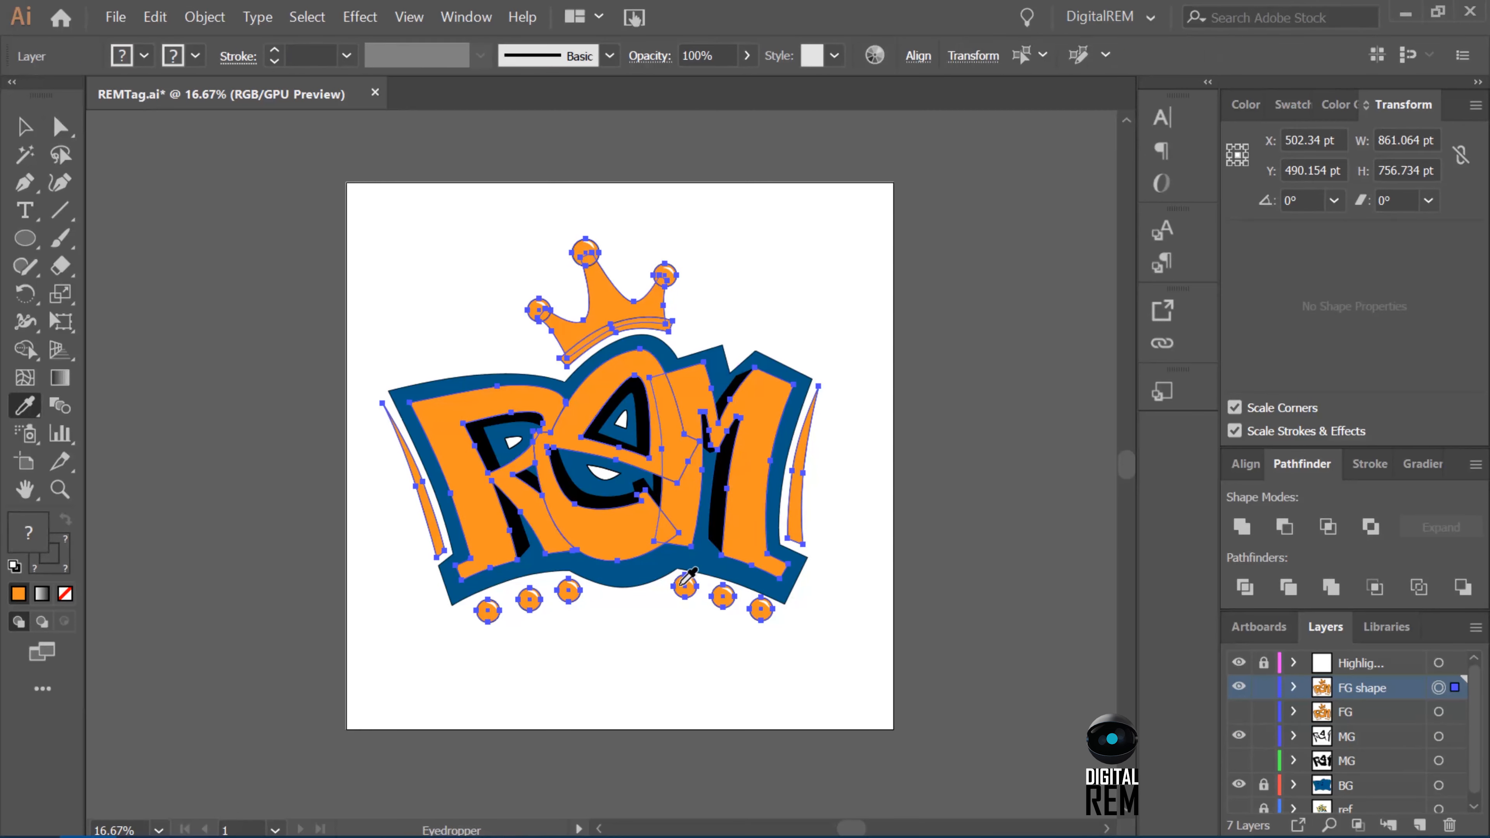
{"action": "key", "text": "a"}
{"action": "left_click", "coordinate": [756, 277]}
Select the orange letters, side accents and crown in FG shape and apply the fill and black outline sampled from a small ball.
{"action": "left_click", "coordinate": [757, 464]}
{"action": "left_click", "coordinate": [797, 493], "text": "shift"}
{"action": "left_click", "coordinate": [668, 443], "text": "shift"}
{"action": "left_click", "coordinate": [521, 392], "text": "shift"}
{"action": "left_click", "coordinate": [413, 482], "text": "shift"}
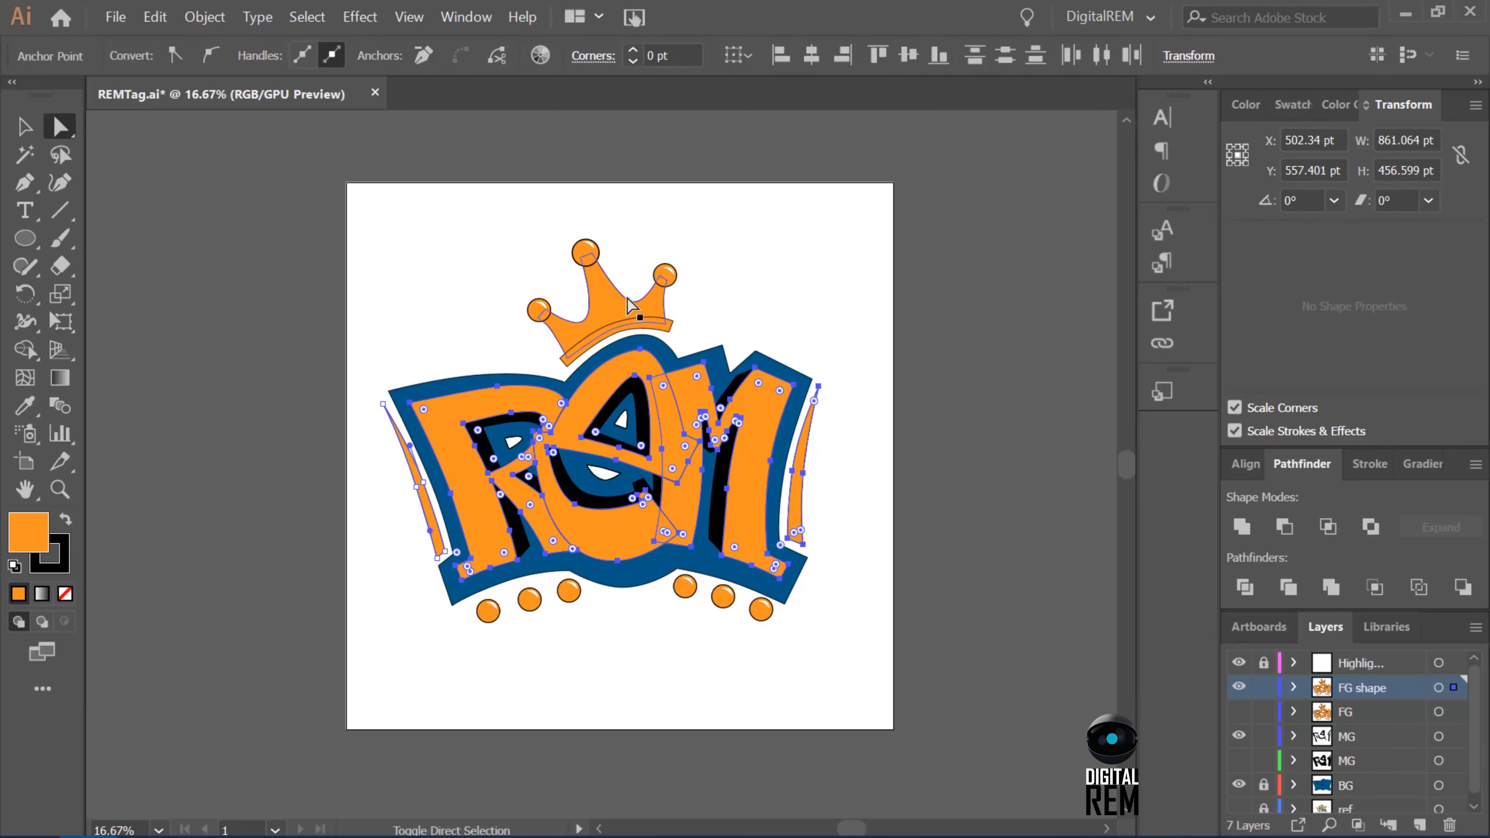
{"action": "left_click", "coordinate": [582, 348], "text": "shift"}
{"action": "key", "text": "i"}
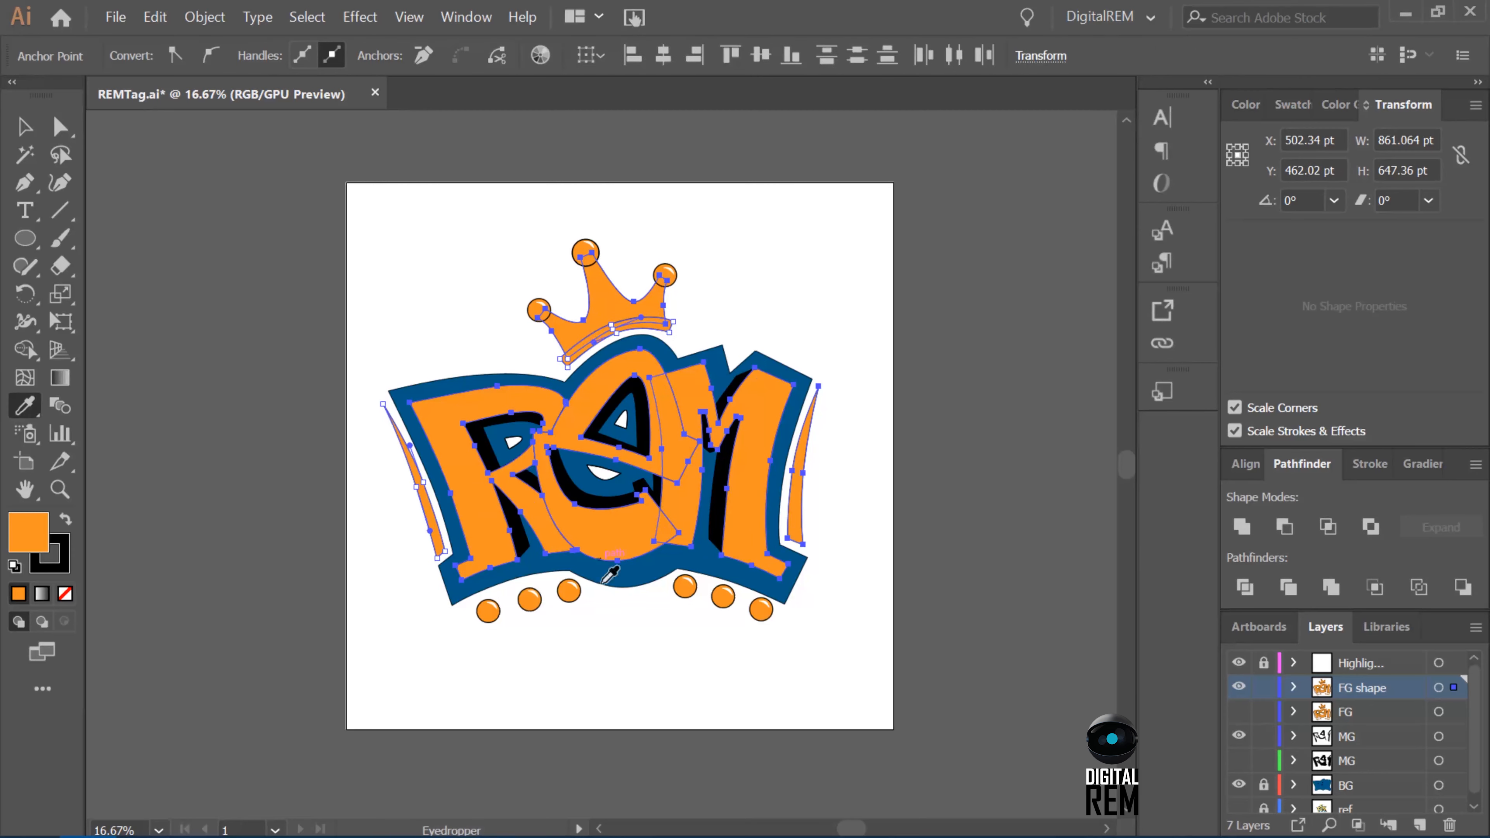
{"action": "left_click", "coordinate": [572, 594]}
{"action": "key", "text": "v"}
{"action": "left_click", "coordinate": [828, 504]}
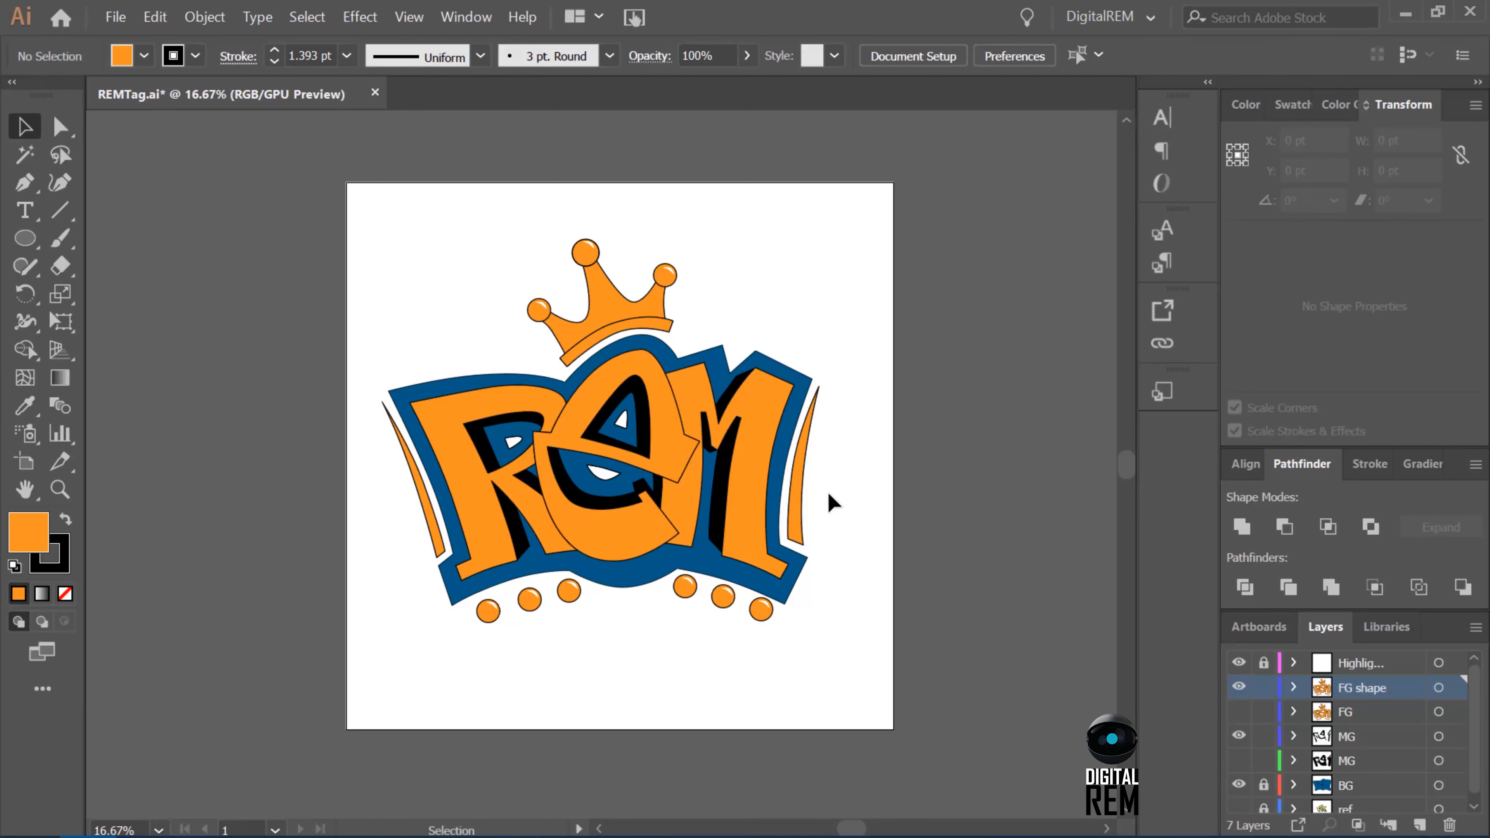
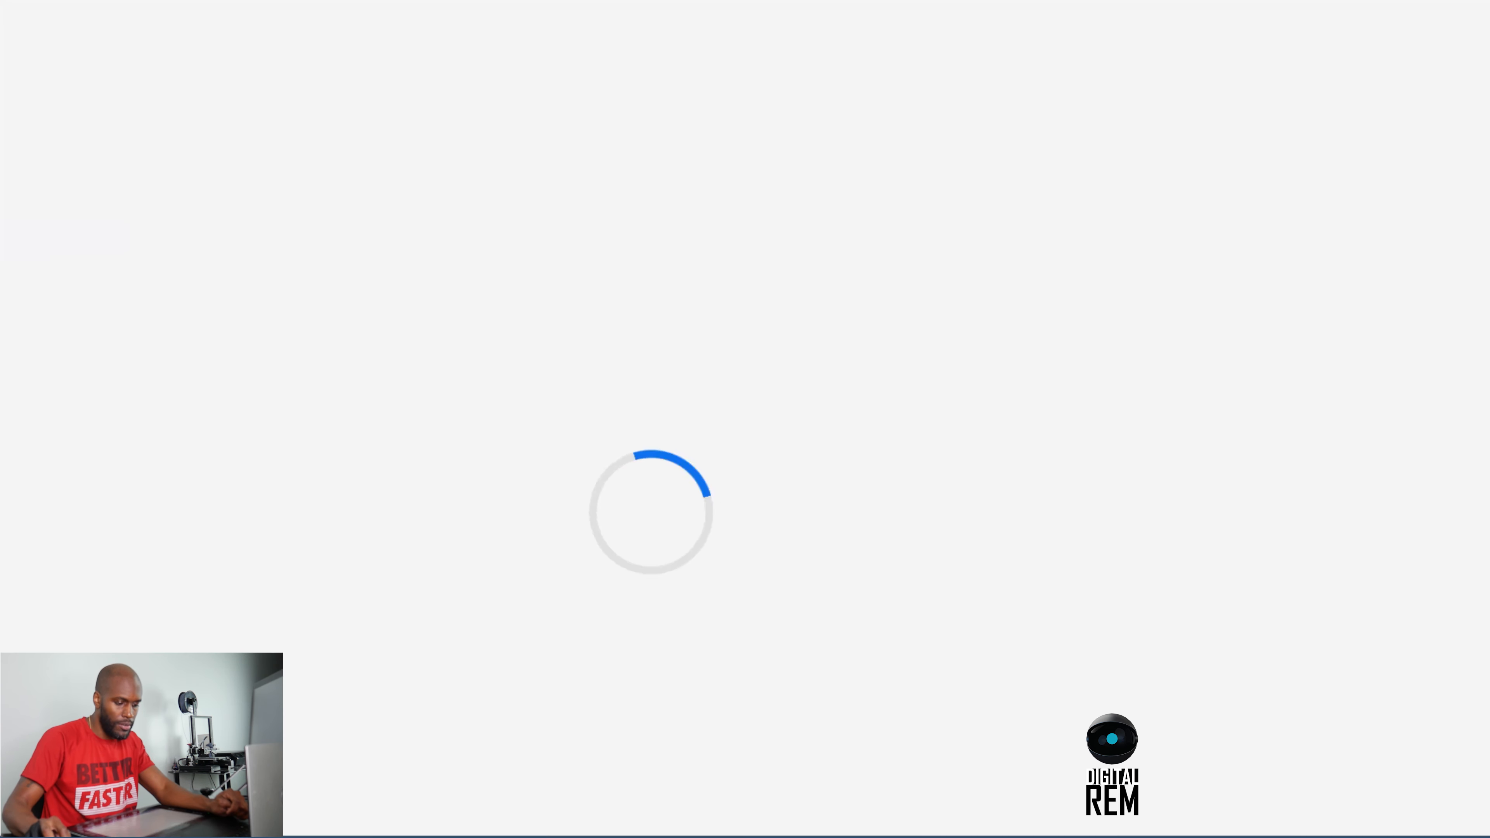
Switch to the Adobe Color trends page in a maximized browser window and examine the palettes from Fashion through Game Design.
{"action": "left_click_drag", "start_coordinate": [1067, 94], "coordinate": [974, 140]}
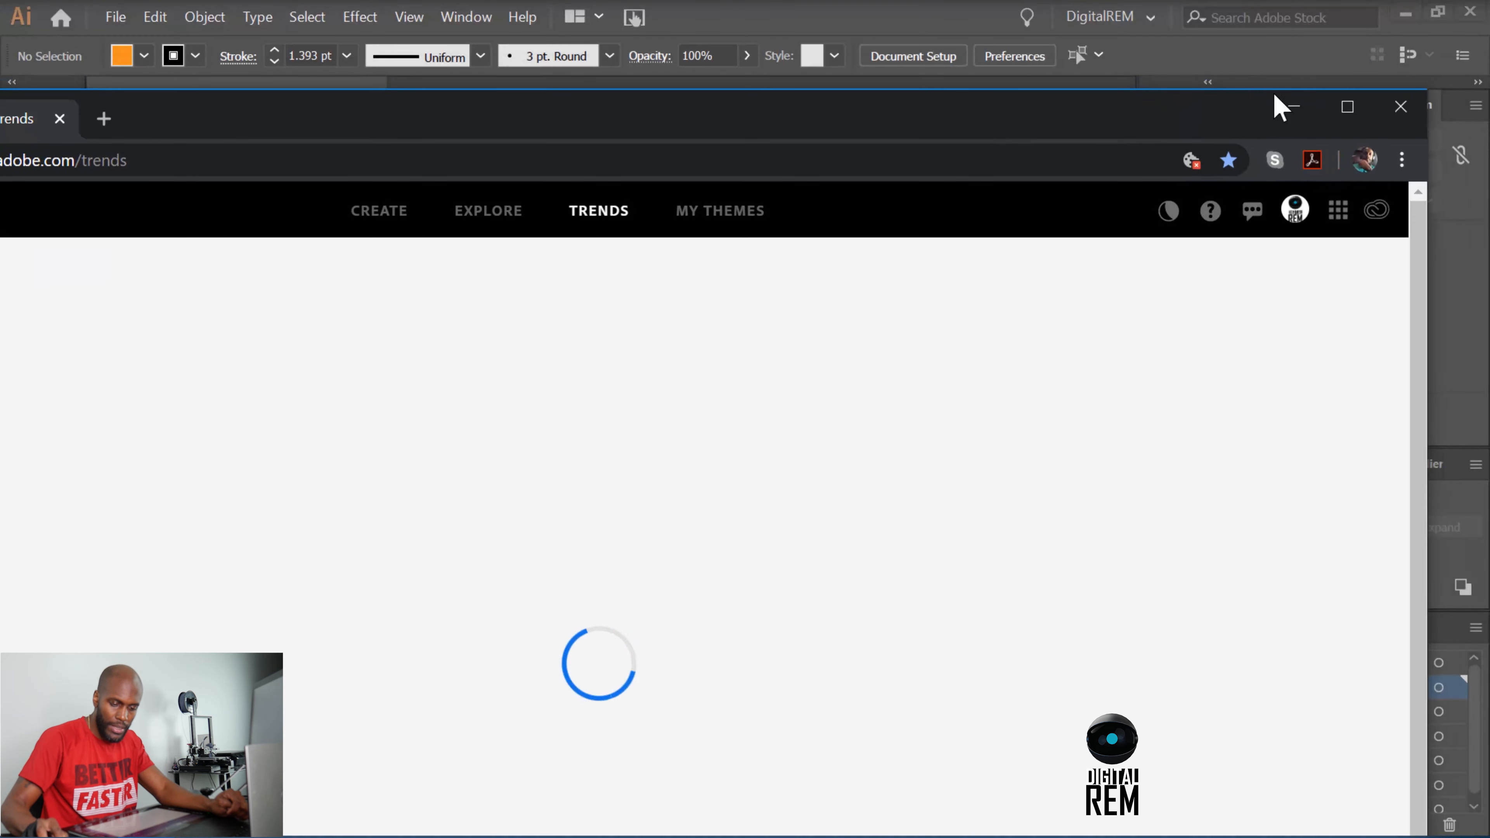
{"action": "left_click", "coordinate": [1340, 116]}
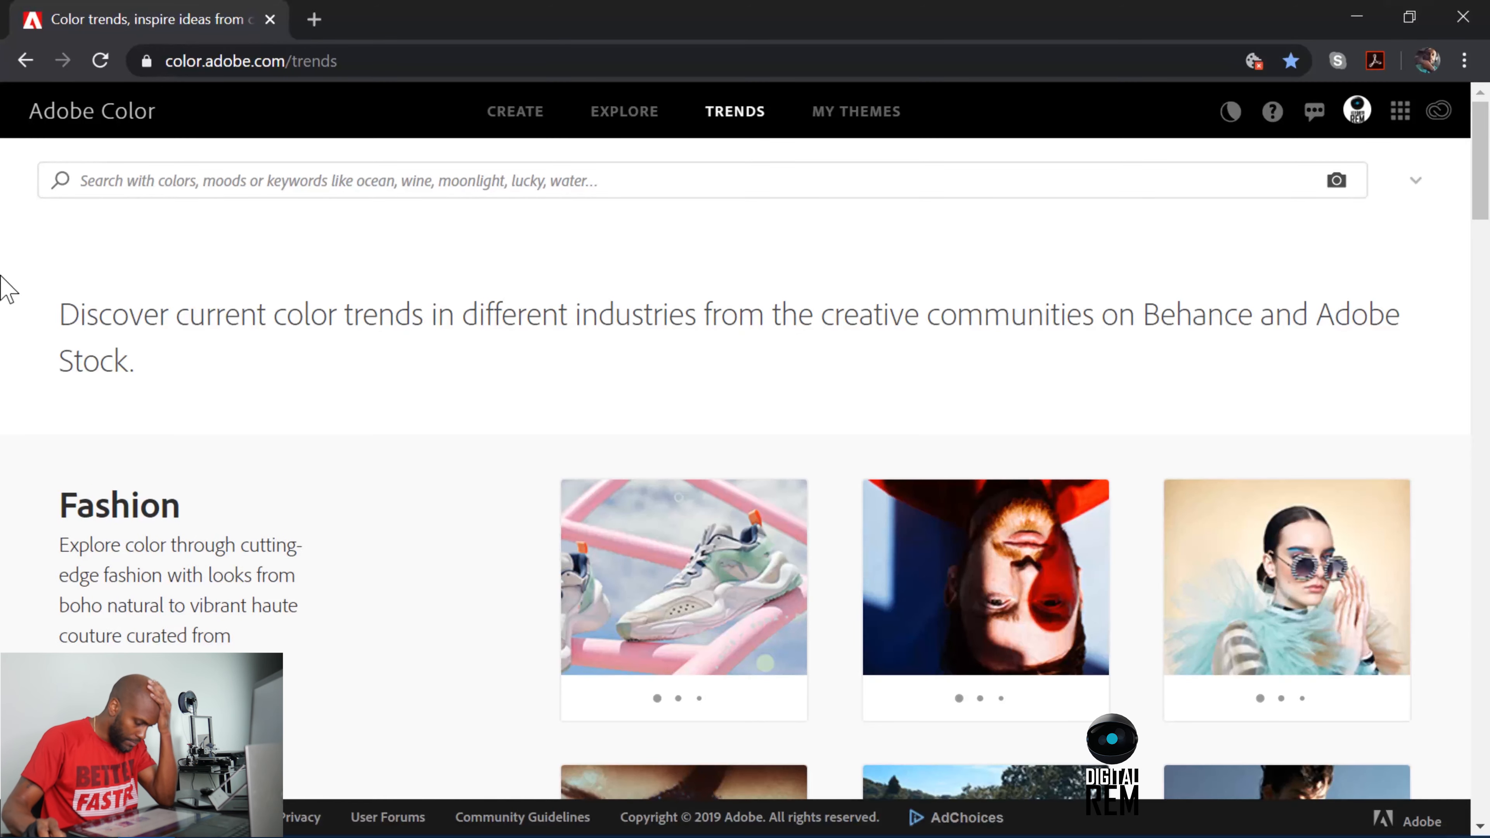
{"action": "scroll", "coordinate": [199, 290], "scroll_direction": "down", "scroll_amount": 20}
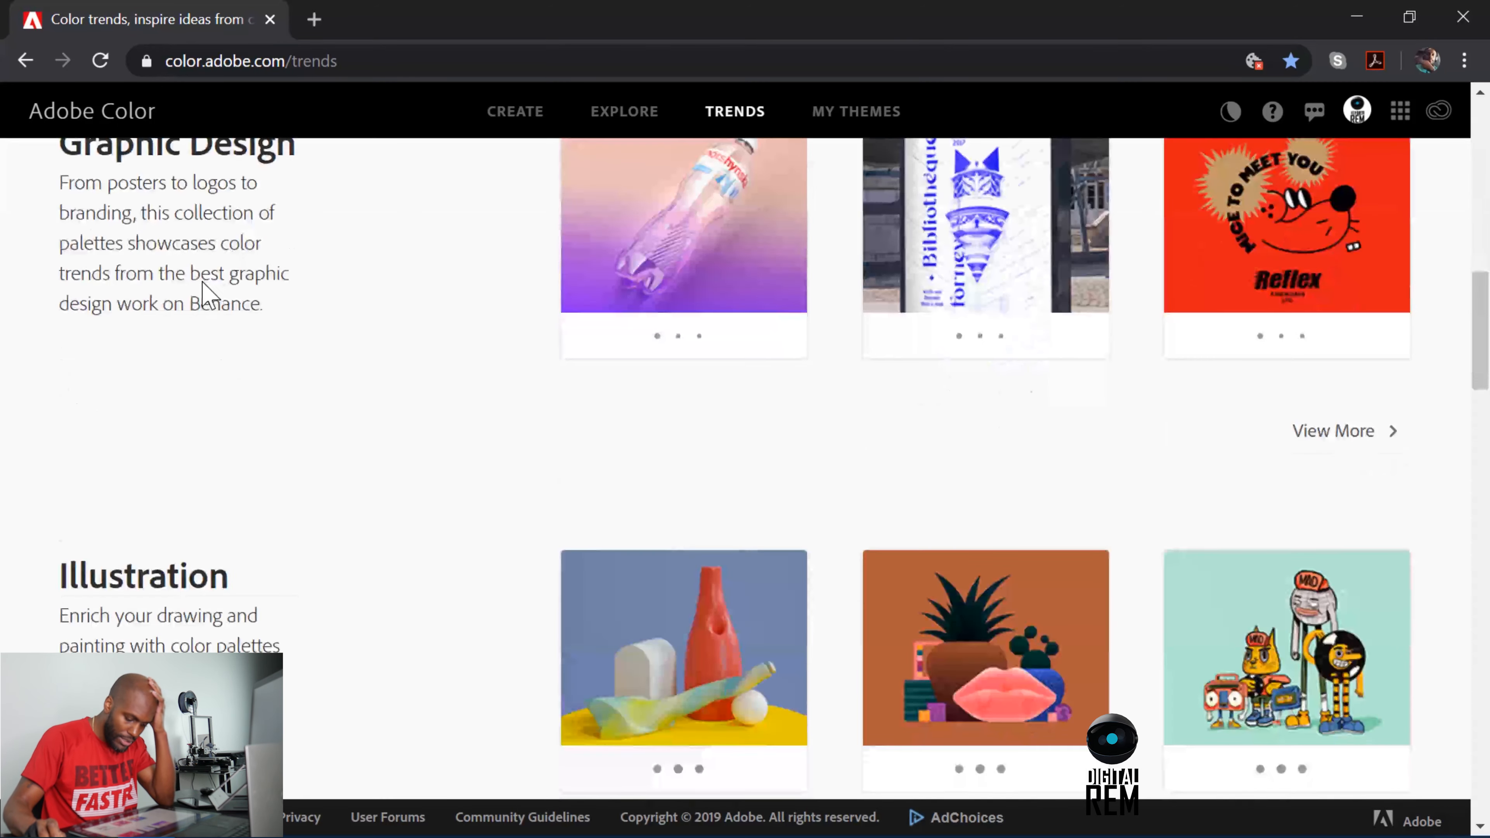
{"action": "scroll", "coordinate": [203, 284], "scroll_direction": "up", "scroll_amount": 20}
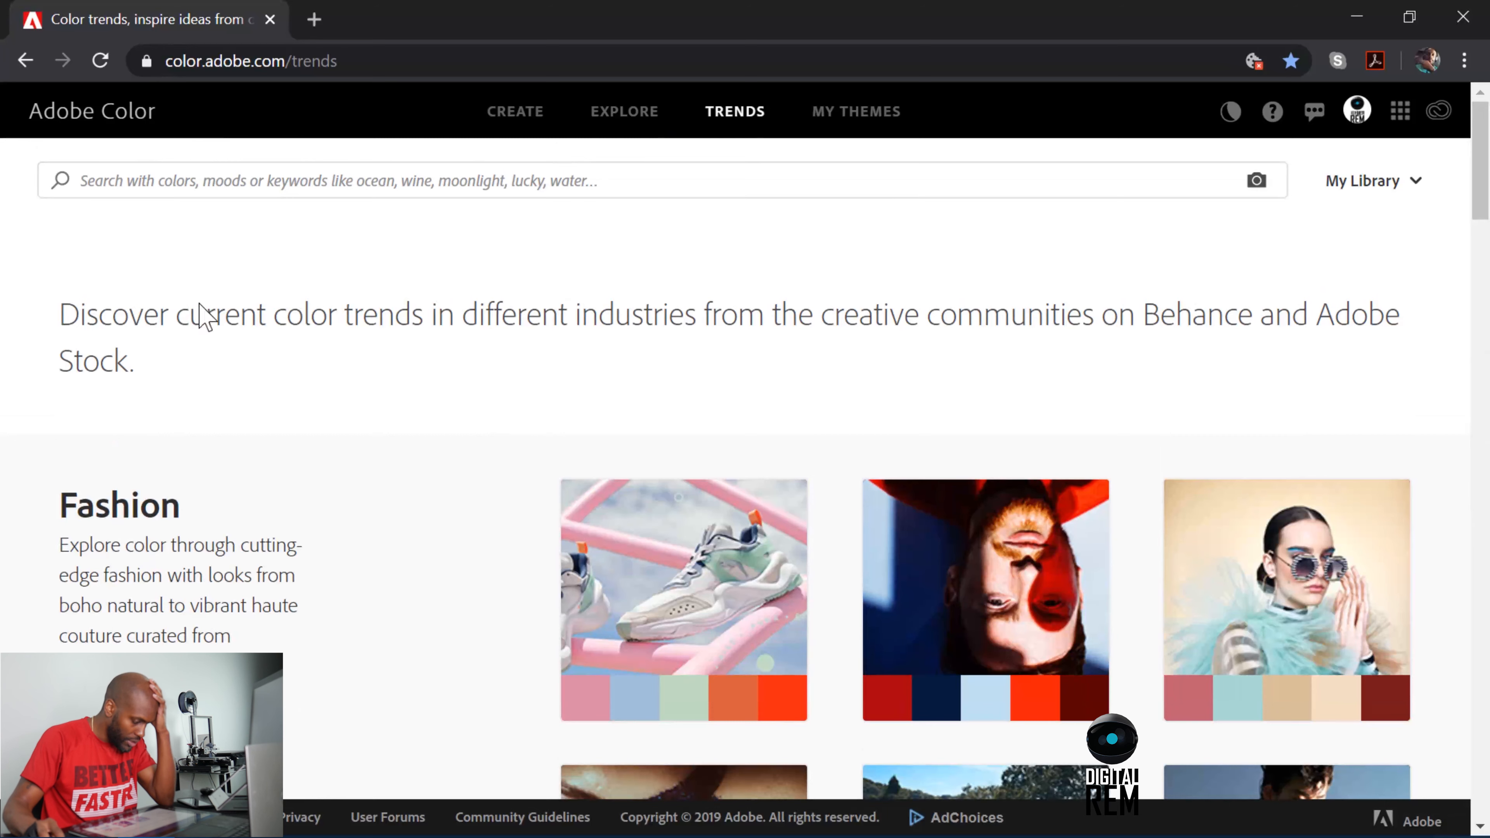
{"action": "scroll", "coordinate": [763, 616], "scroll_direction": "down", "scroll_amount": 2}
{"action": "mouse_move", "coordinate": [609, 569]}
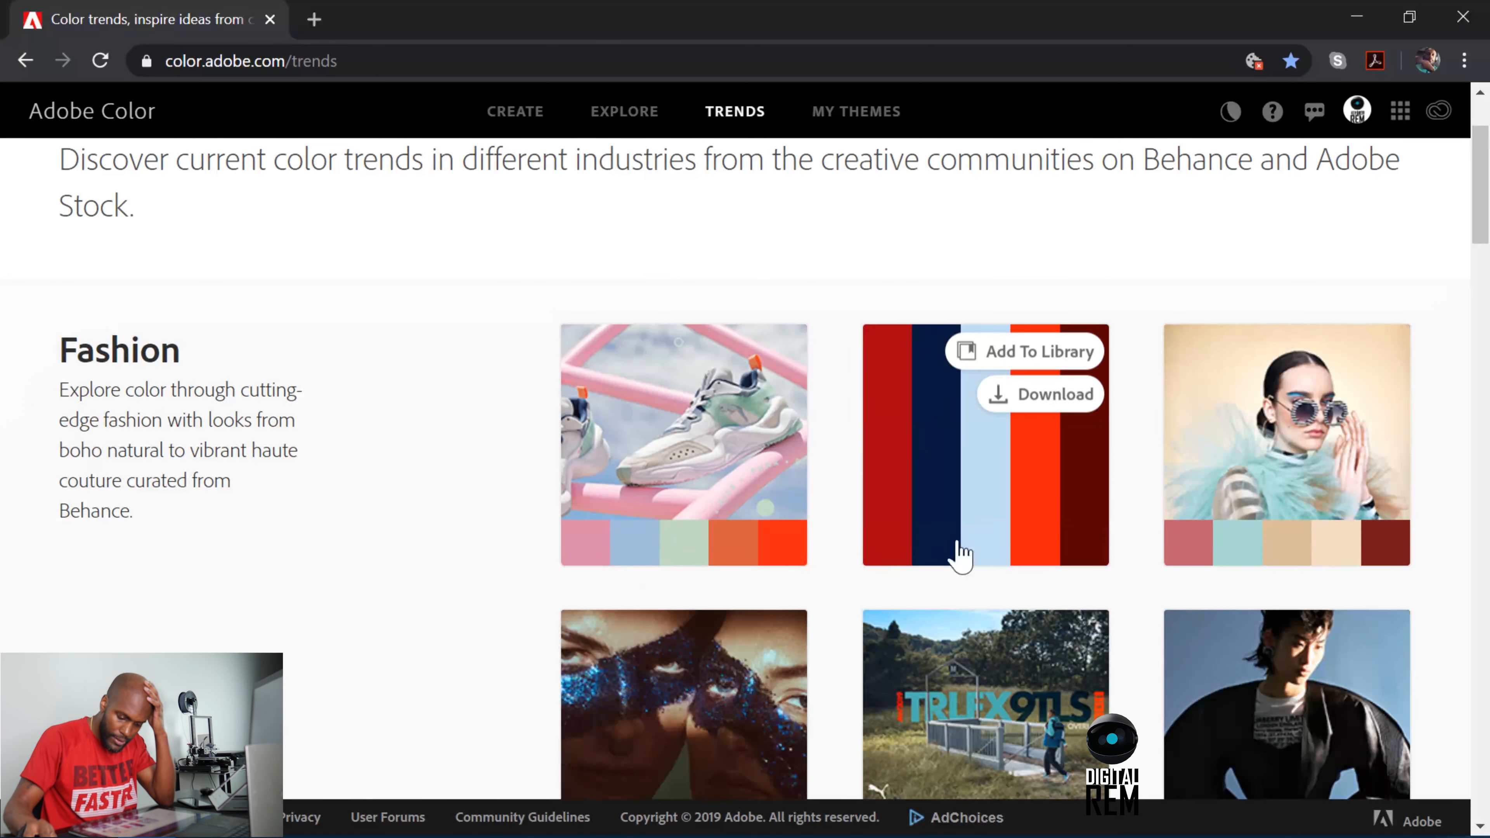
{"action": "scroll", "coordinate": [1232, 532], "scroll_direction": "down", "scroll_amount": 6}
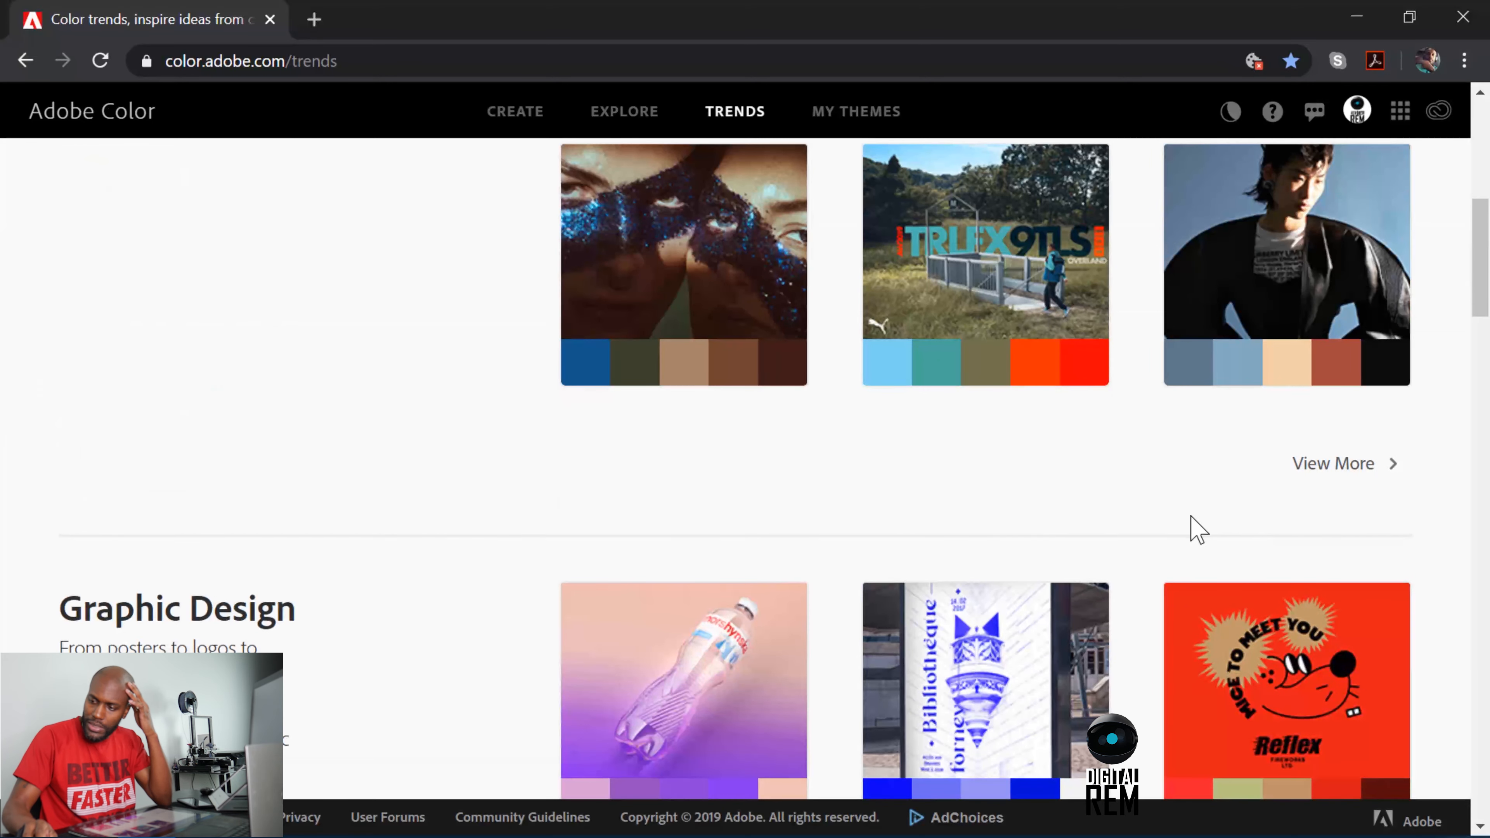
{"action": "scroll", "coordinate": [1171, 529], "scroll_direction": "down", "scroll_amount": 6}
{"action": "scroll", "coordinate": [1173, 528], "scroll_direction": "down", "scroll_amount": 4}
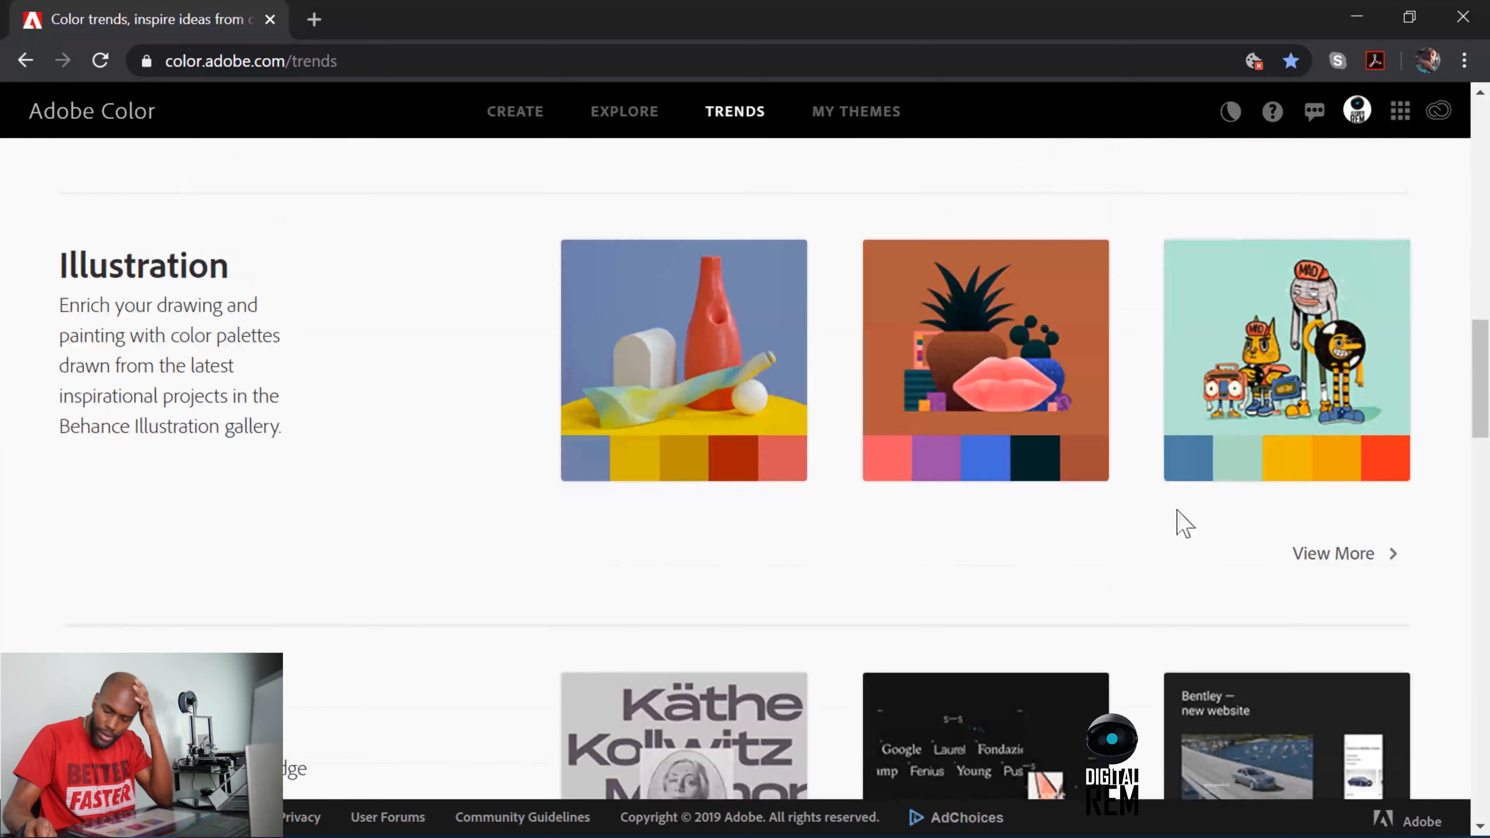
{"action": "scroll", "coordinate": [1170, 476], "scroll_direction": "up", "scroll_amount": 2}
{"action": "scroll", "coordinate": [1167, 474], "scroll_direction": "down", "scroll_amount": 4}
{"action": "scroll", "coordinate": [1094, 444], "scroll_direction": "down", "scroll_amount": 14}
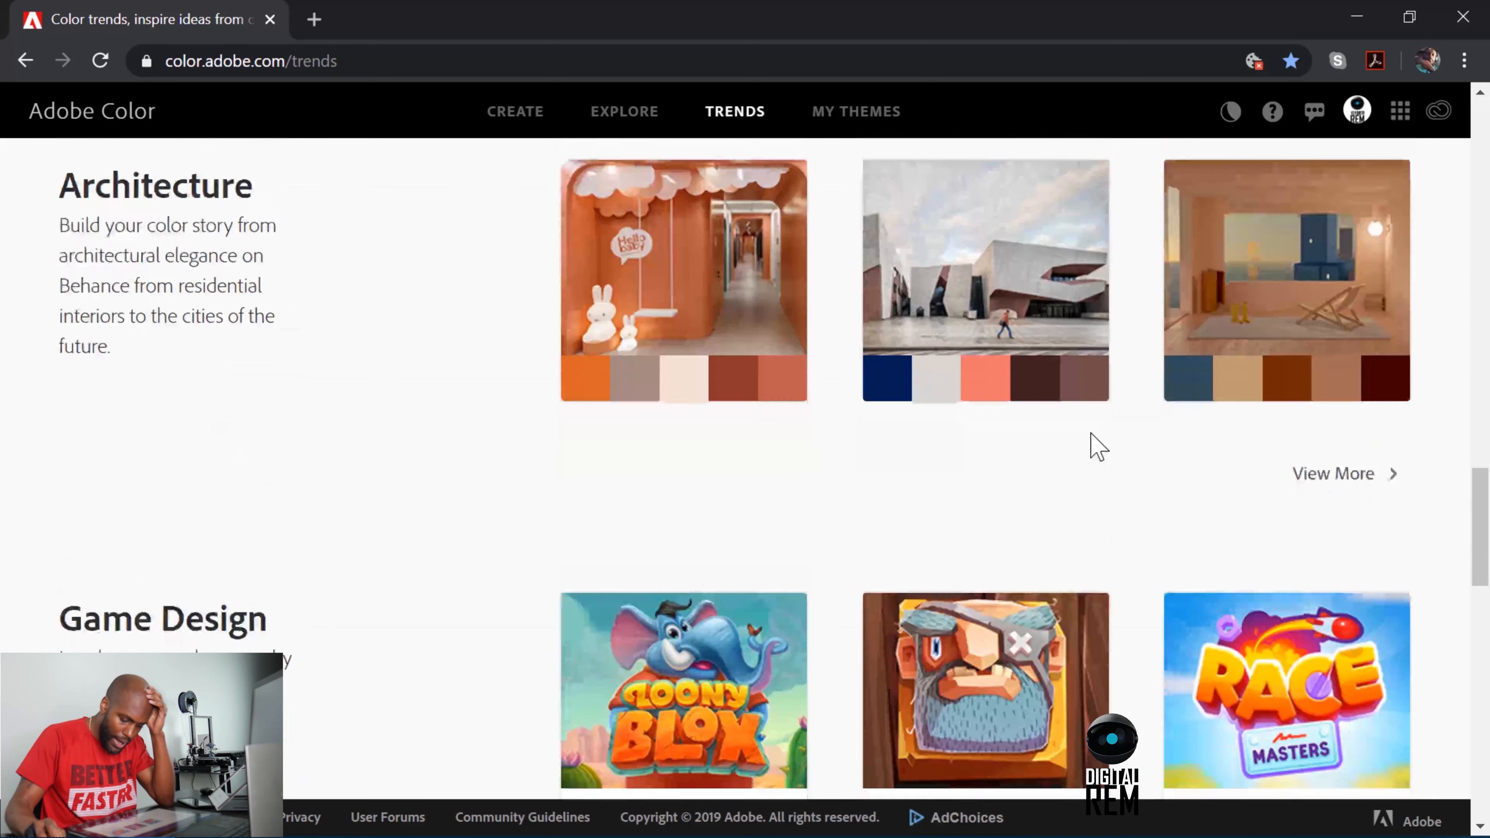
{"action": "scroll", "coordinate": [1092, 444], "scroll_direction": "down", "scroll_amount": 2}
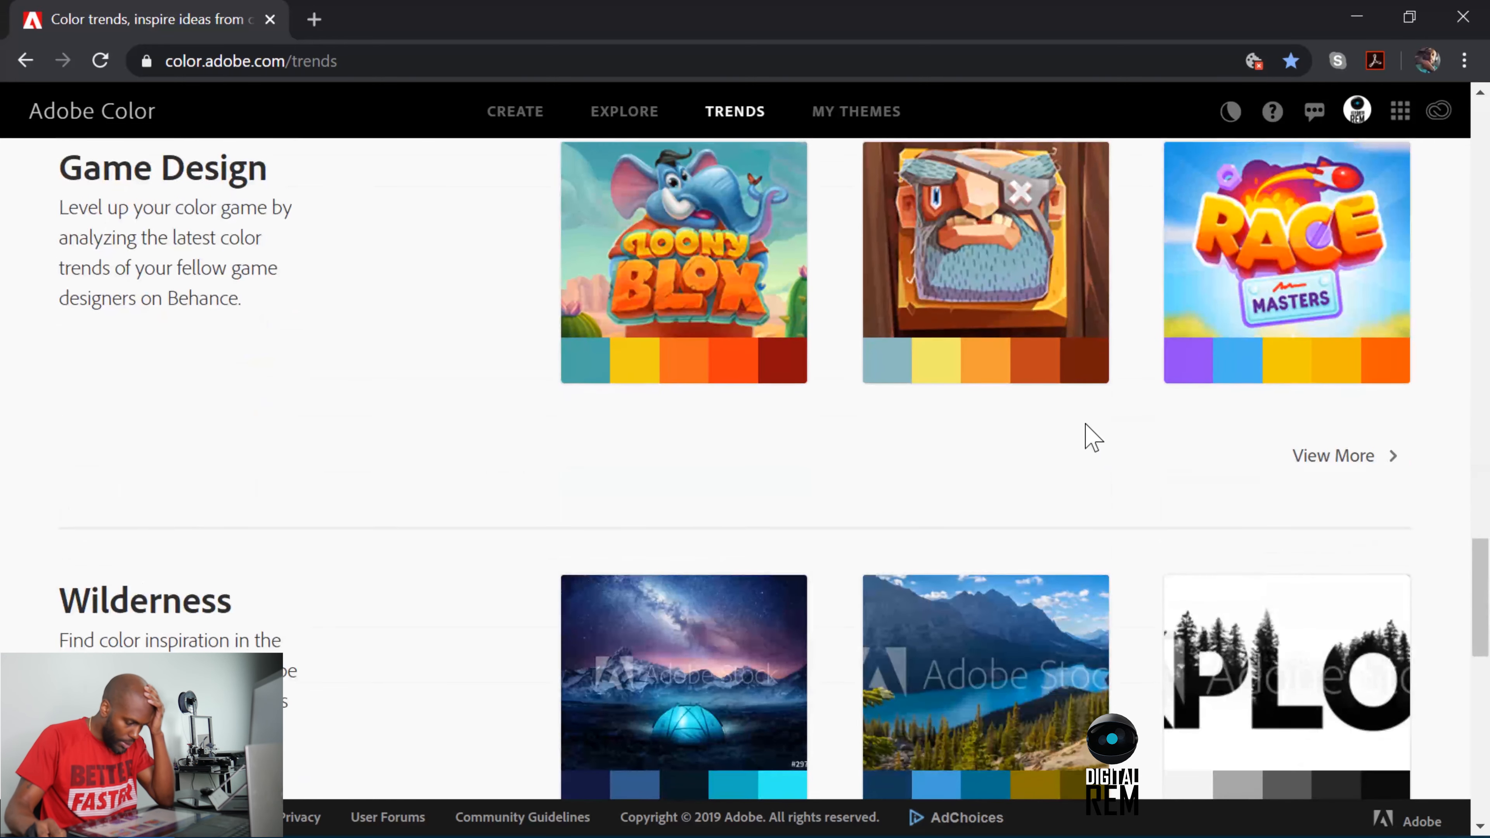
{"action": "scroll", "coordinate": [1092, 437], "scroll_direction": "up", "scroll_amount": 16}
Open Adobe Color's Explore page and look through its featured palettes for color inspiration.
{"action": "left_click", "coordinate": [607, 117]}
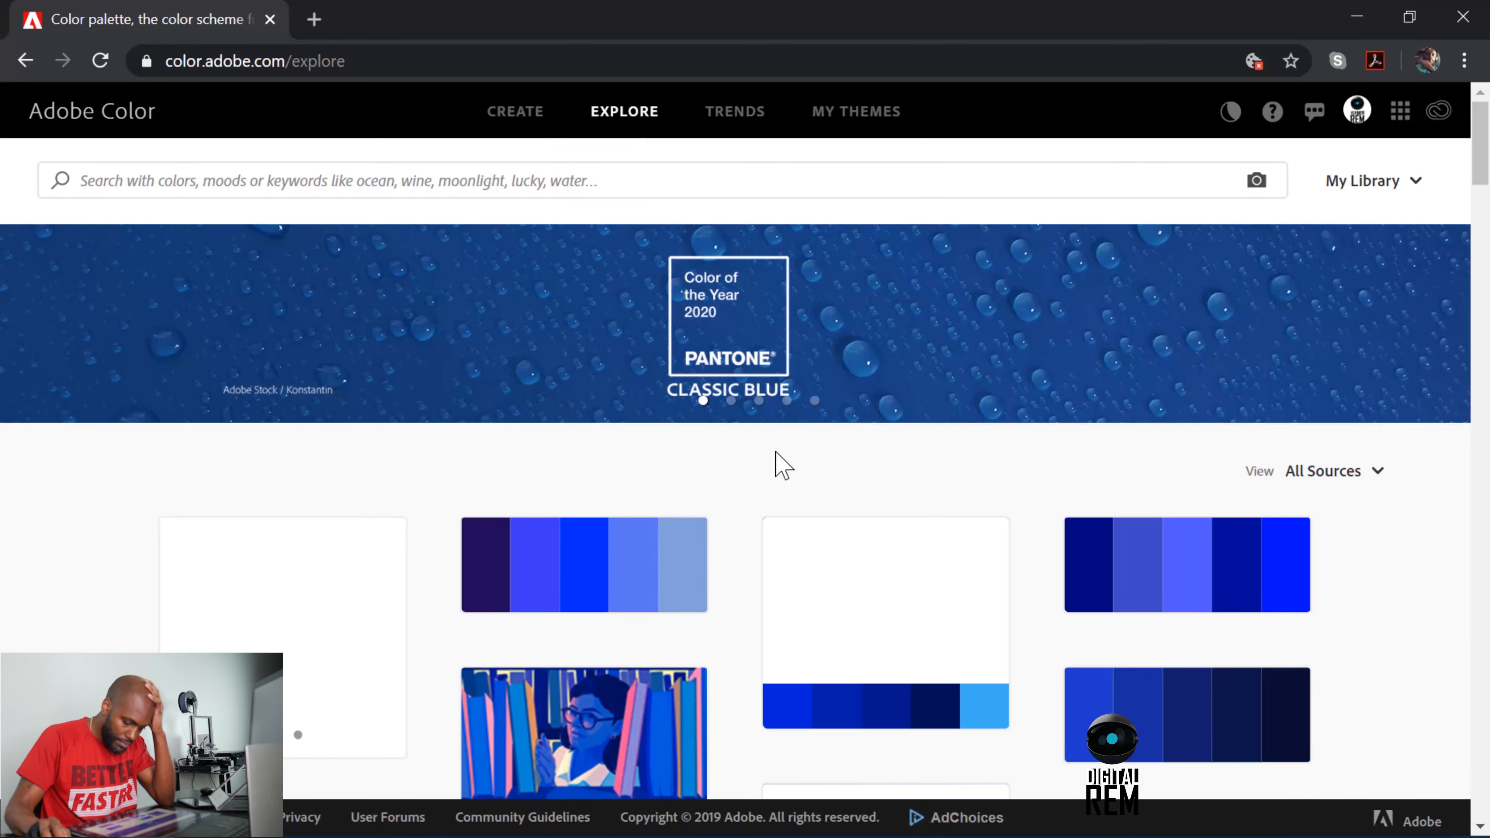
{"action": "scroll", "coordinate": [779, 466], "scroll_direction": "down", "scroll_amount": 5}
{"action": "scroll", "coordinate": [778, 466], "scroll_direction": "down", "scroll_amount": 15}
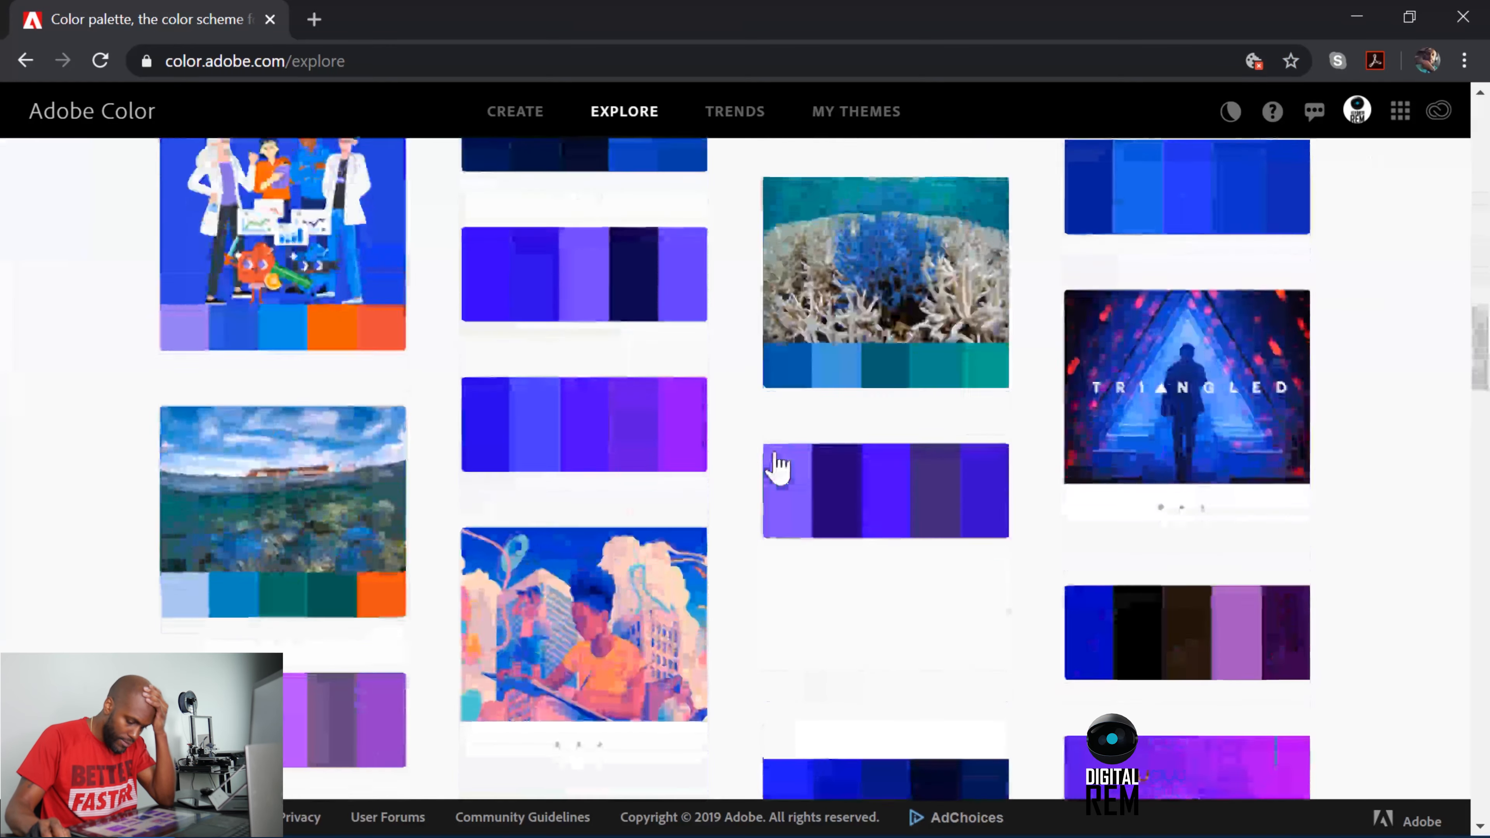
{"action": "scroll", "coordinate": [778, 466], "scroll_direction": "down", "scroll_amount": 15}
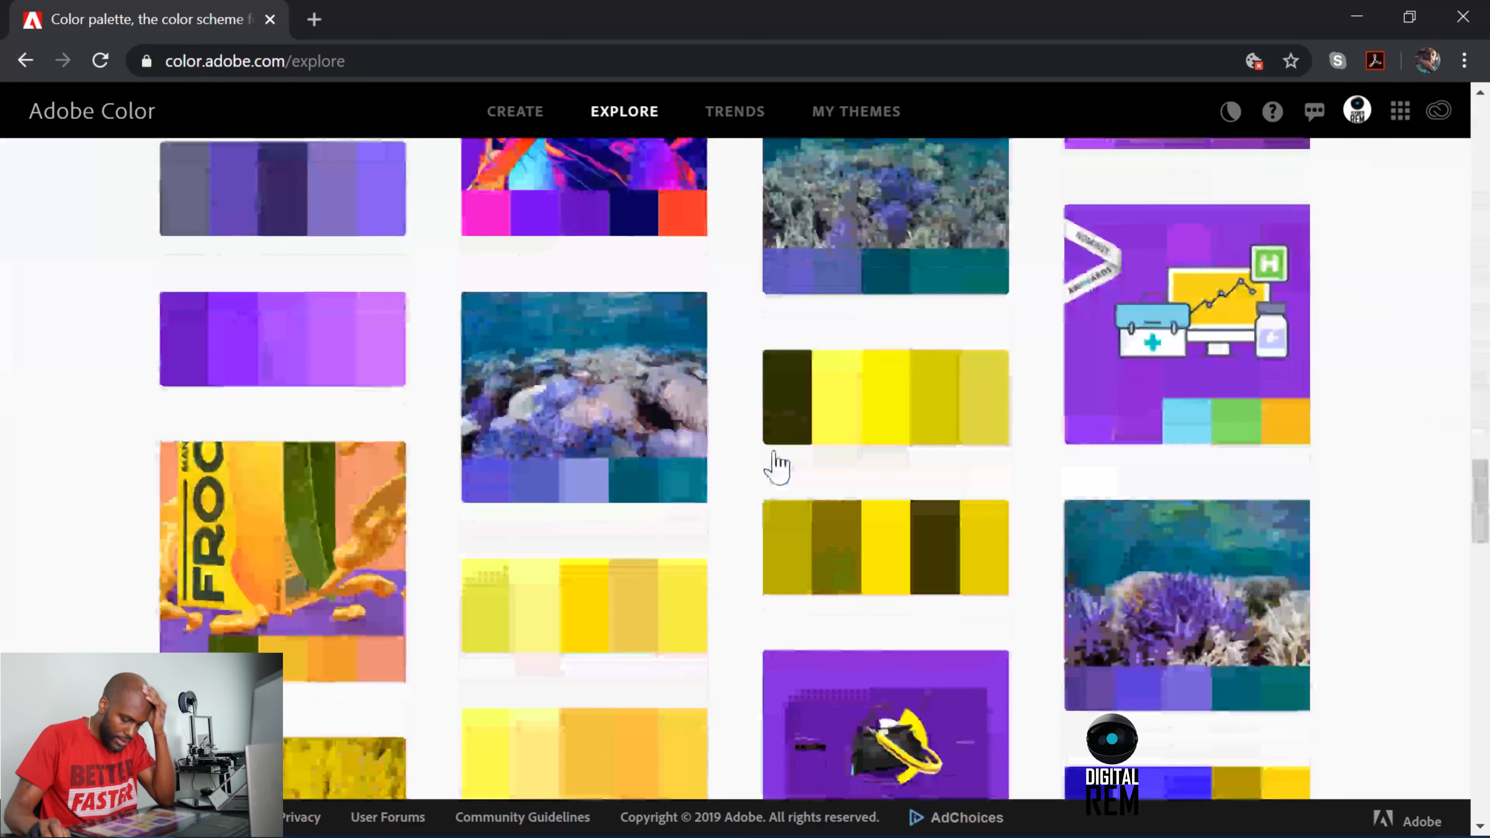
{"action": "scroll", "coordinate": [778, 466], "scroll_direction": "down", "scroll_amount": 15}
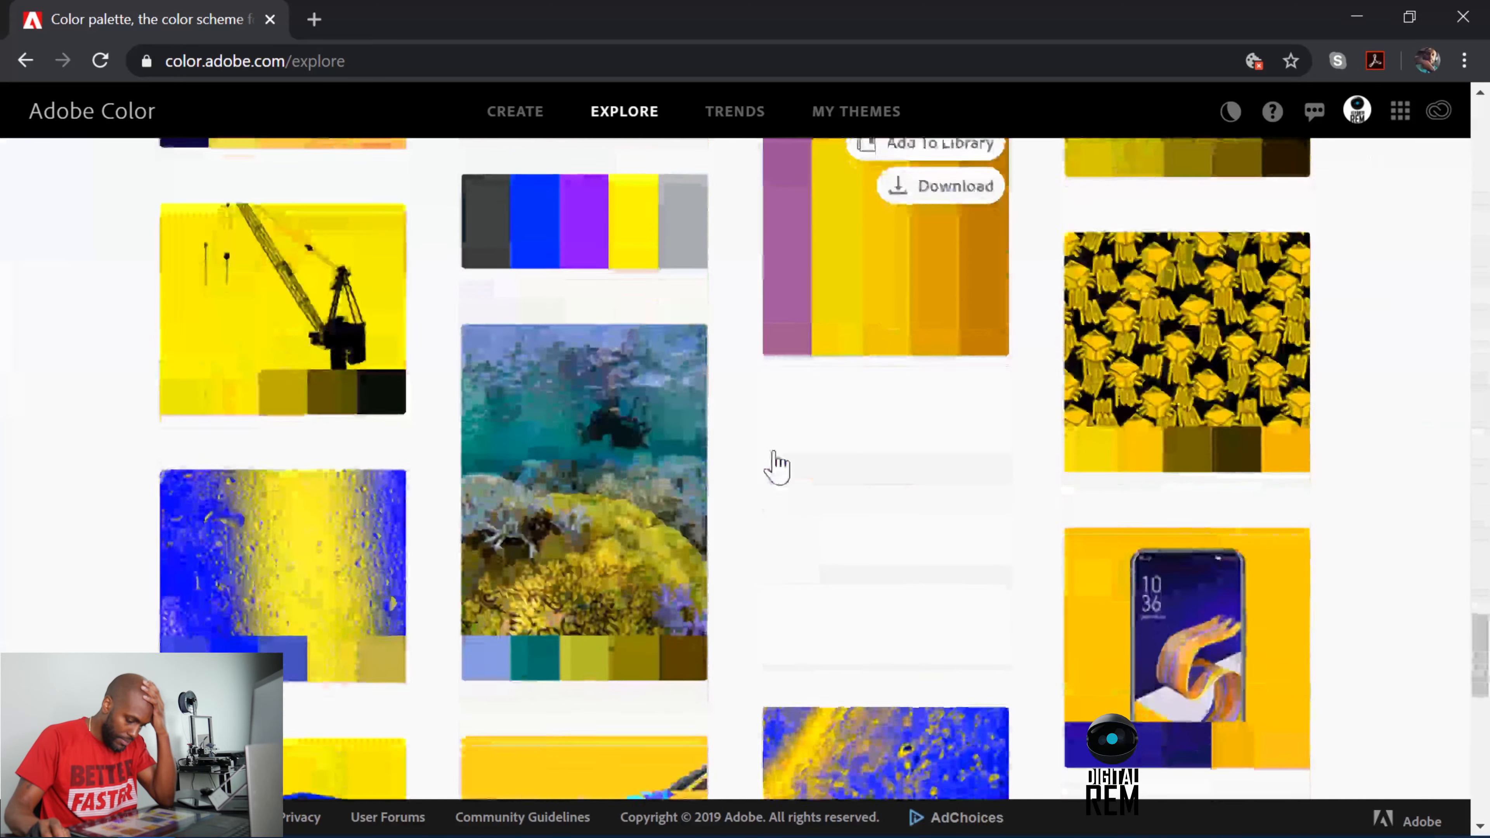
{"action": "scroll", "coordinate": [778, 466], "scroll_direction": "up", "scroll_amount": 20}
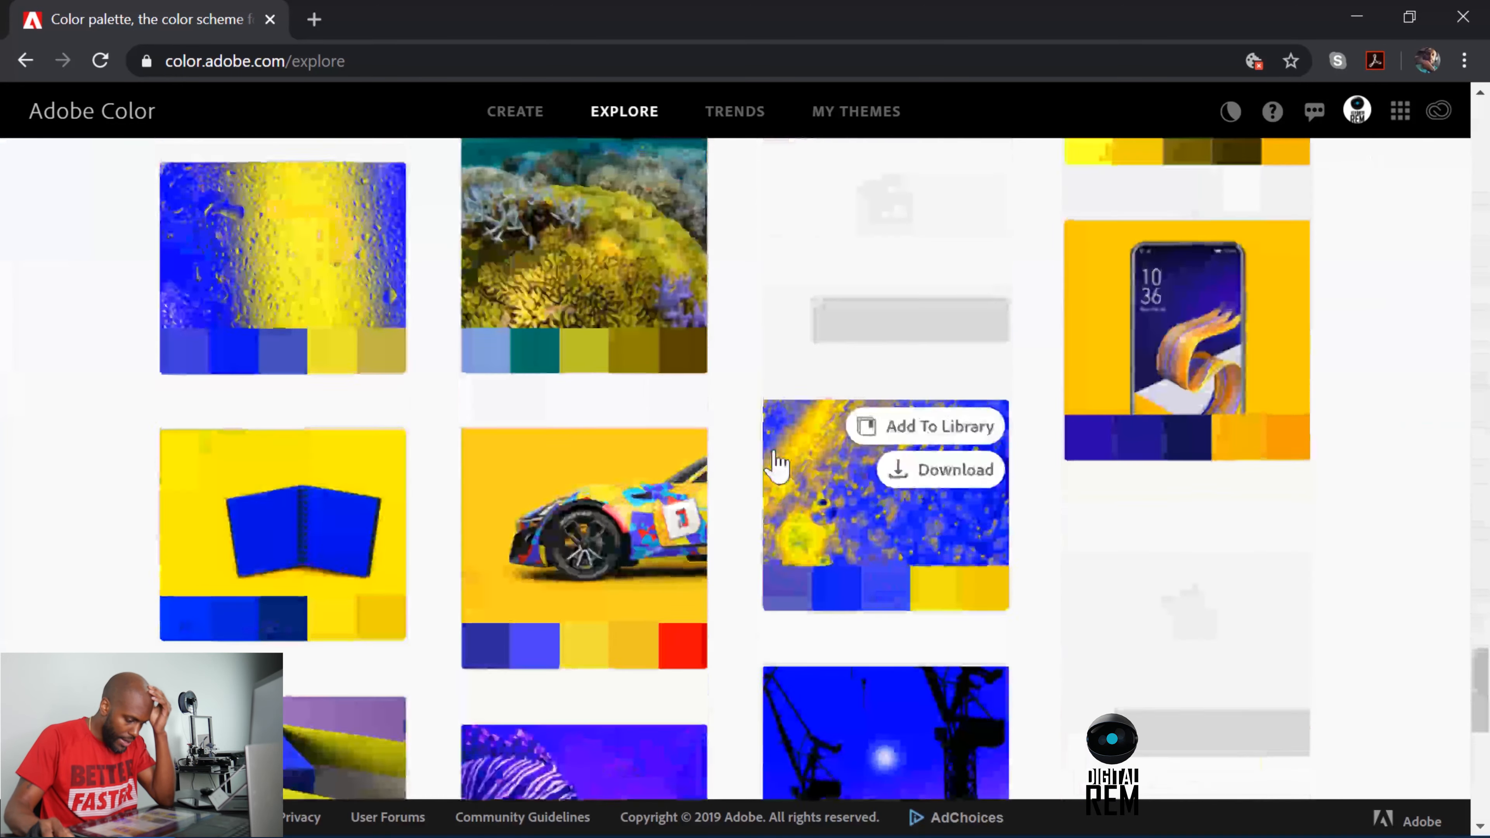
{"action": "scroll", "coordinate": [779, 466], "scroll_direction": "up", "scroll_amount": 3}
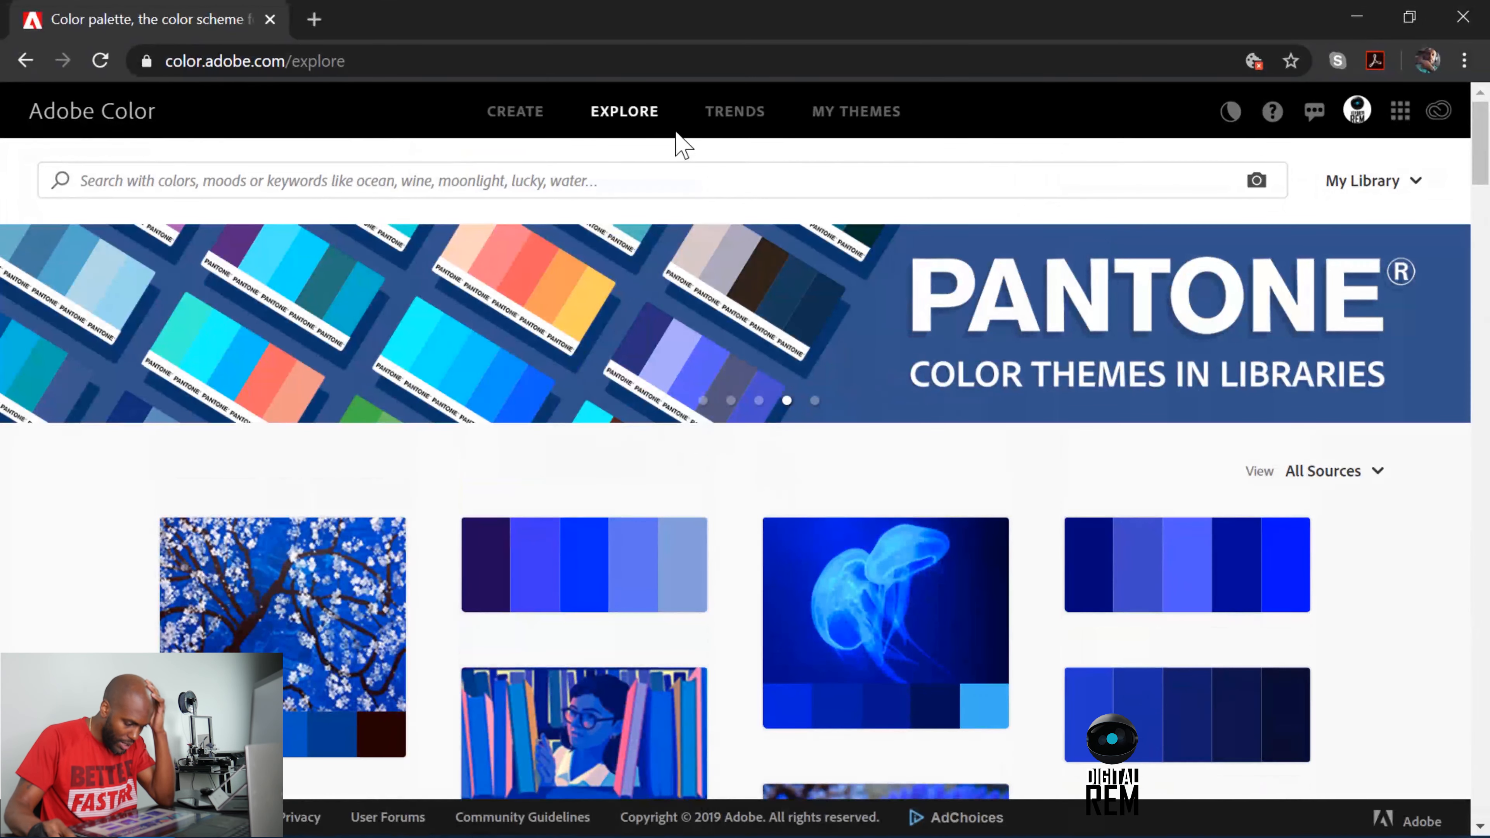
Search the Adobe Color themes for "grafitti".
{"action": "left_click", "coordinate": [504, 176]}
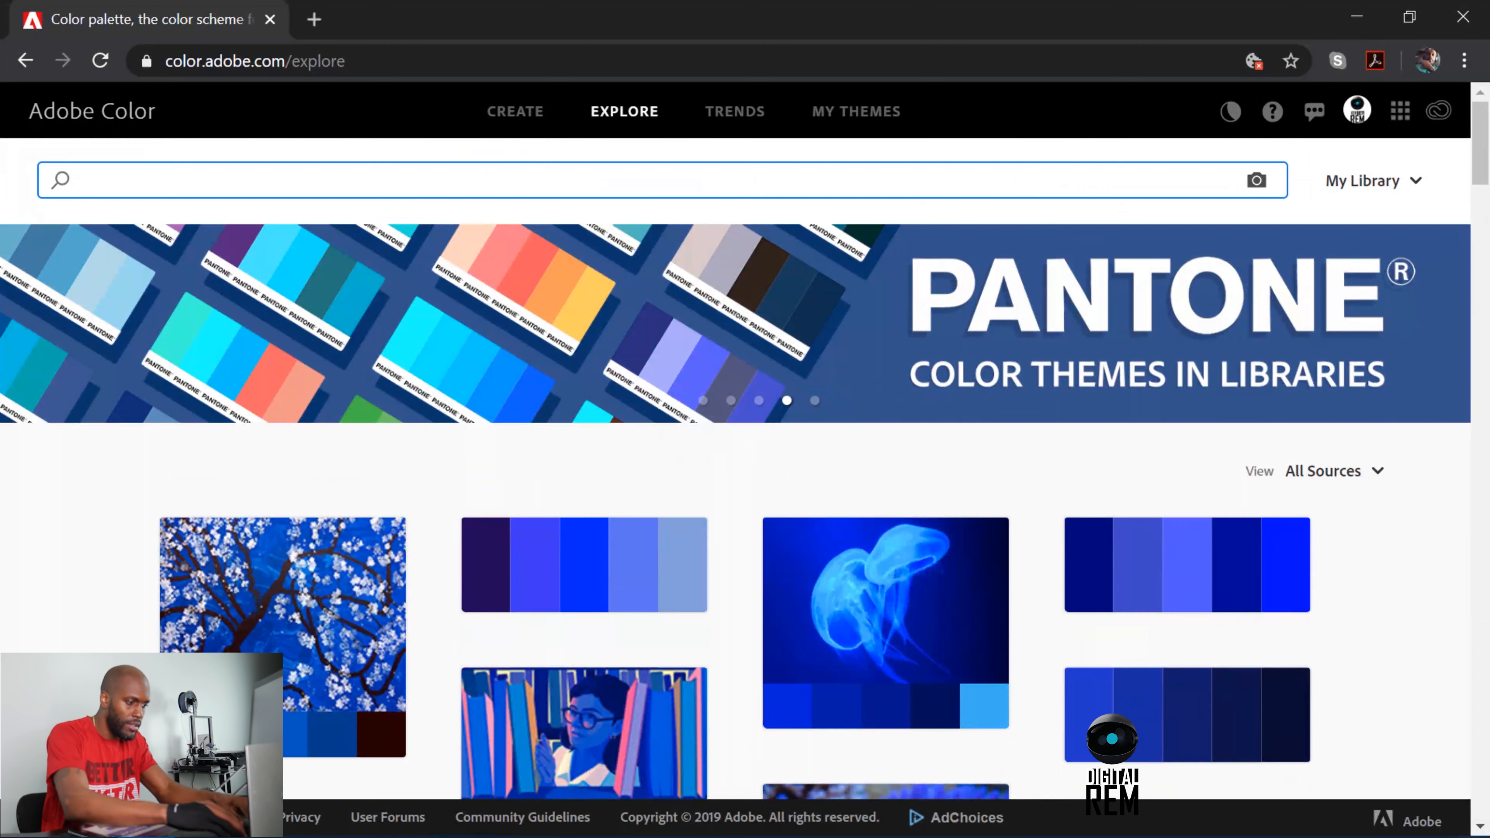
{"action": "type", "text": "grfitti"}
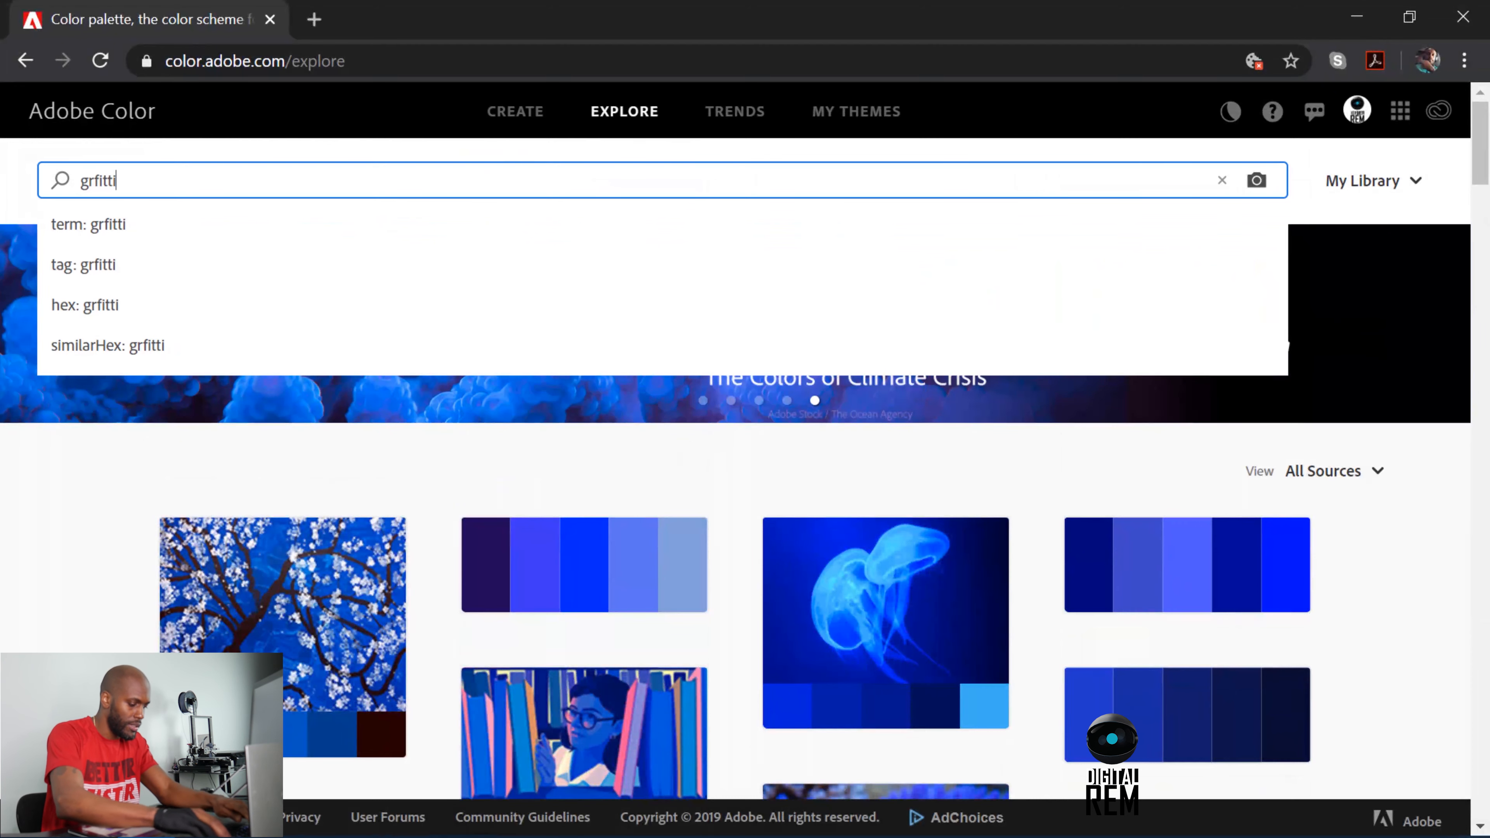
{"action": "key", "text": "Return"}
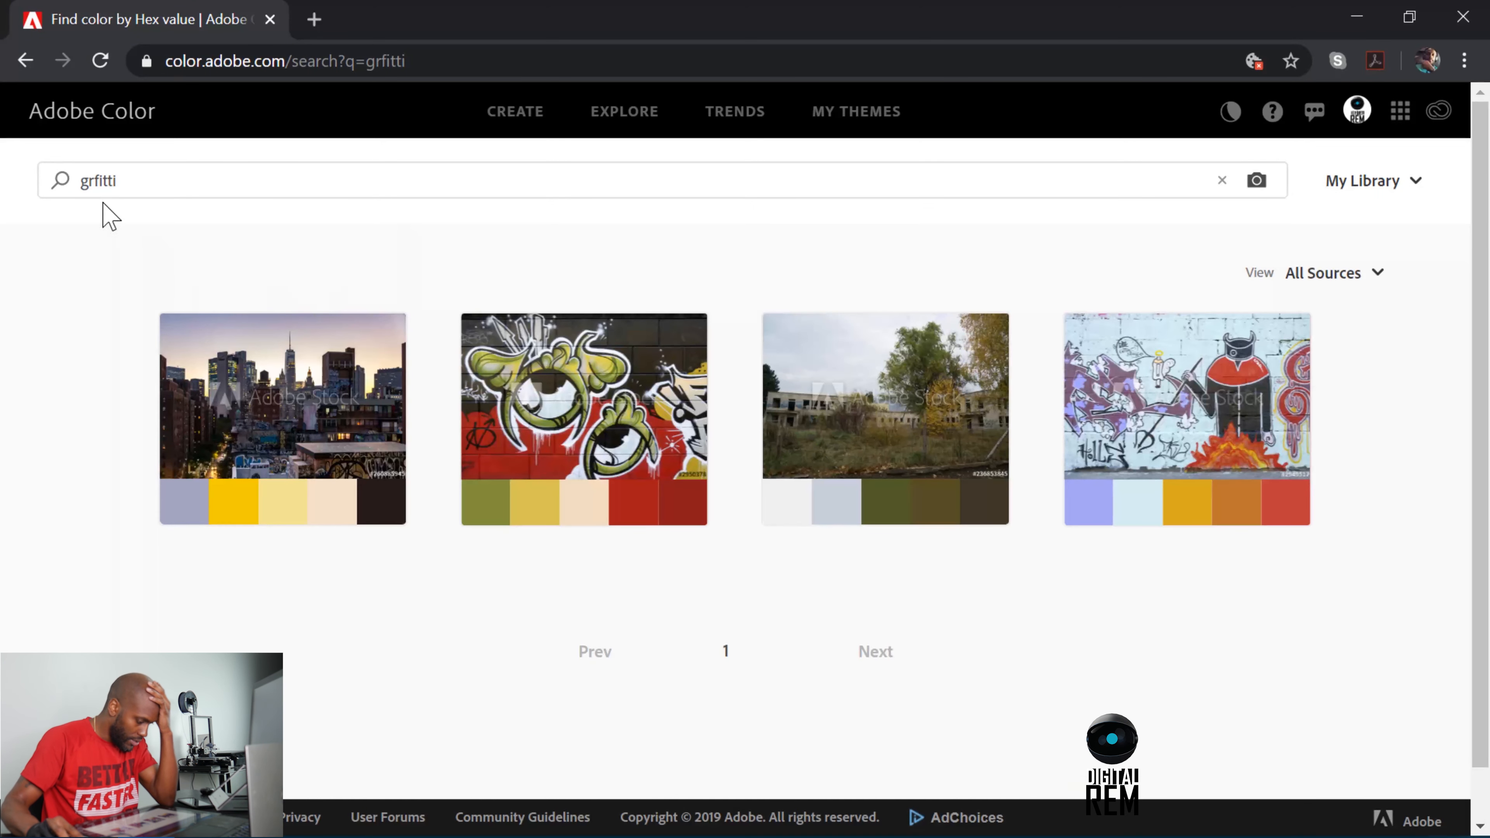
{"action": "left_click", "coordinate": [111, 181]}
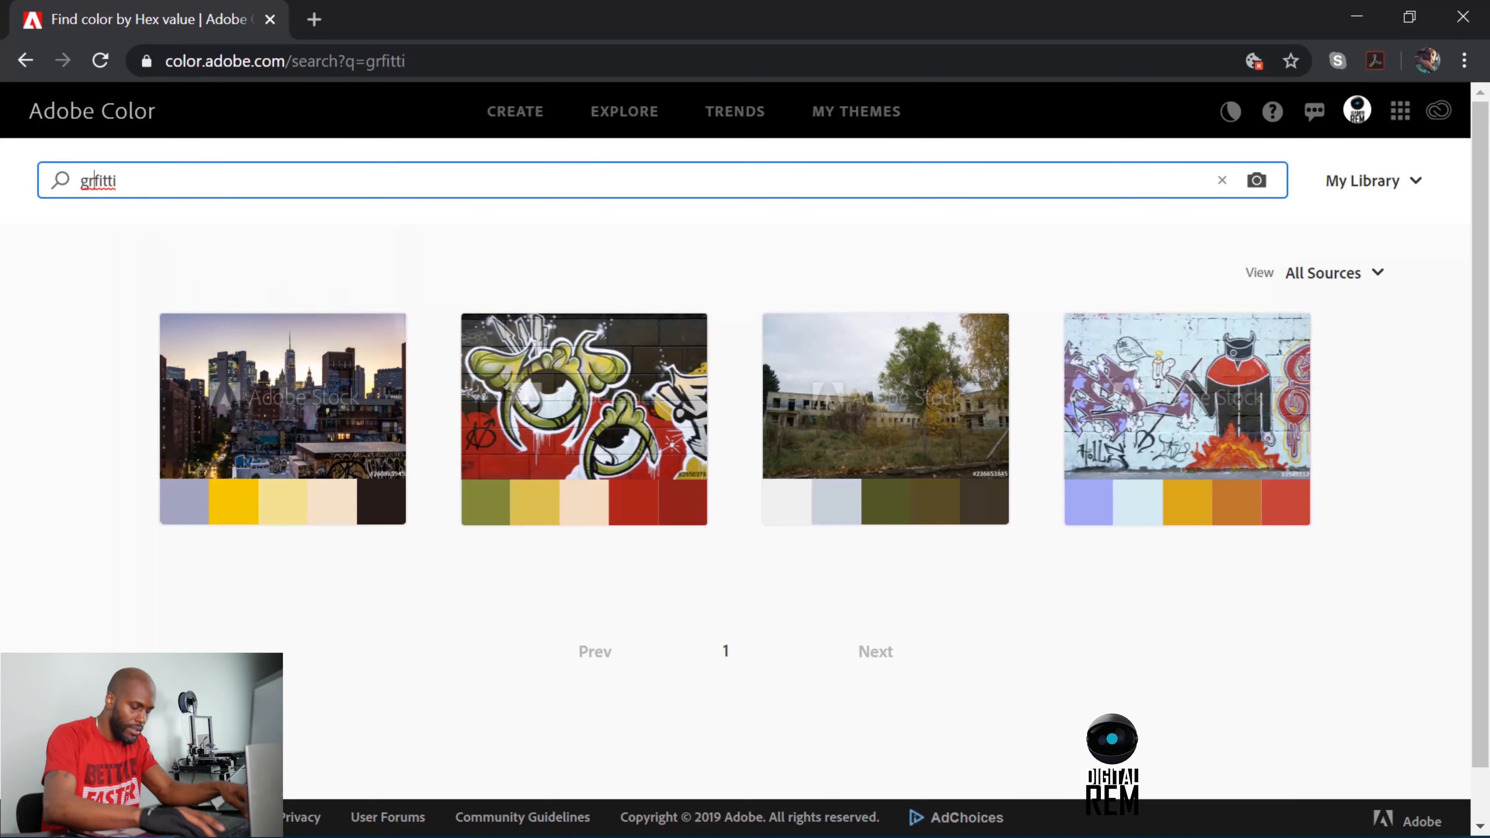
{"action": "type", "text": "a"}
{"action": "key", "text": "Return"}
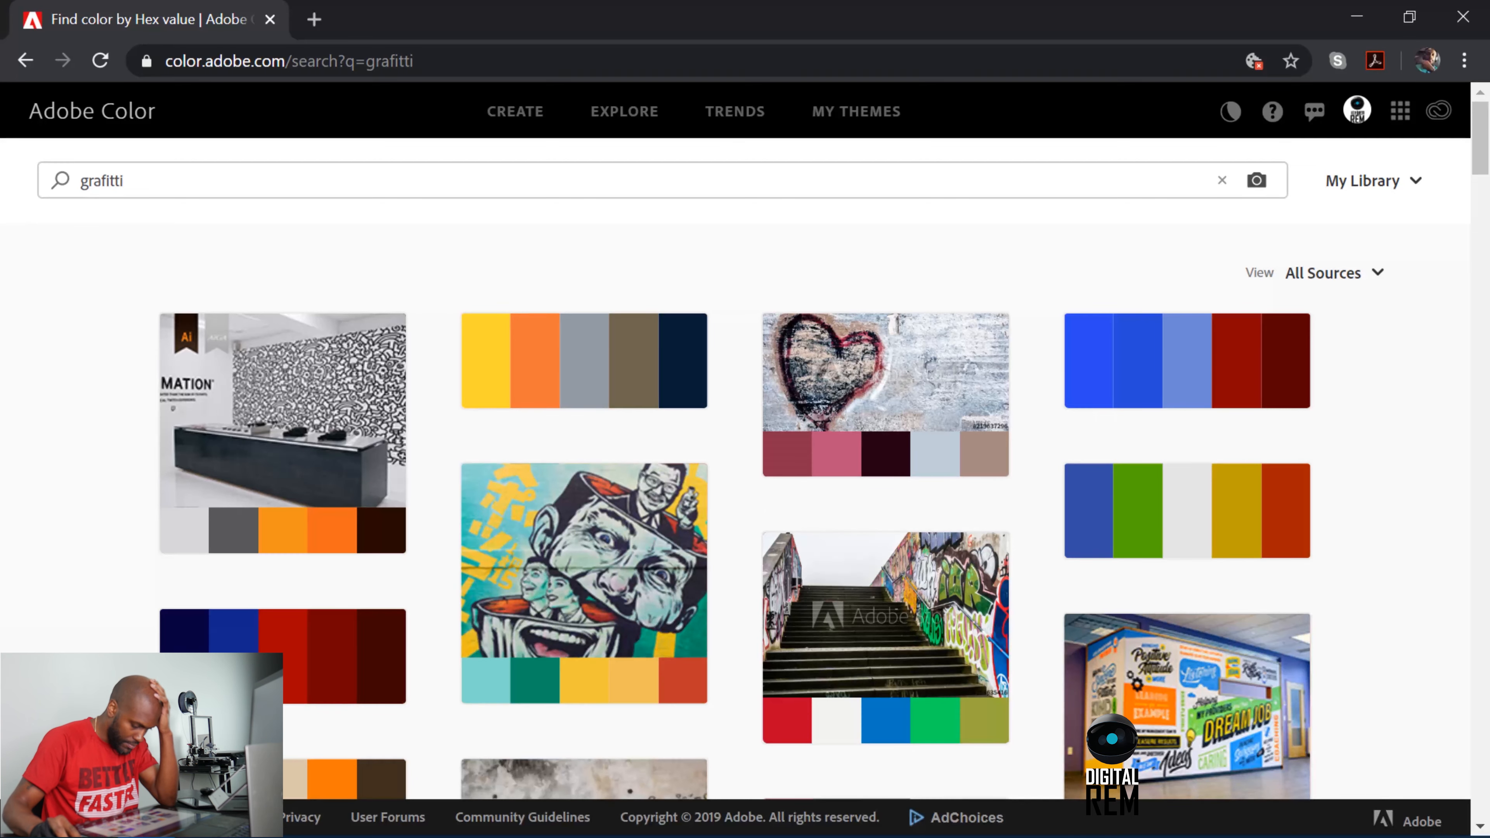
Examine the palettes in the "grafitti" search results for a suitable color combination.
{"action": "scroll", "coordinate": [482, 450], "scroll_direction": "down", "scroll_amount": 6}
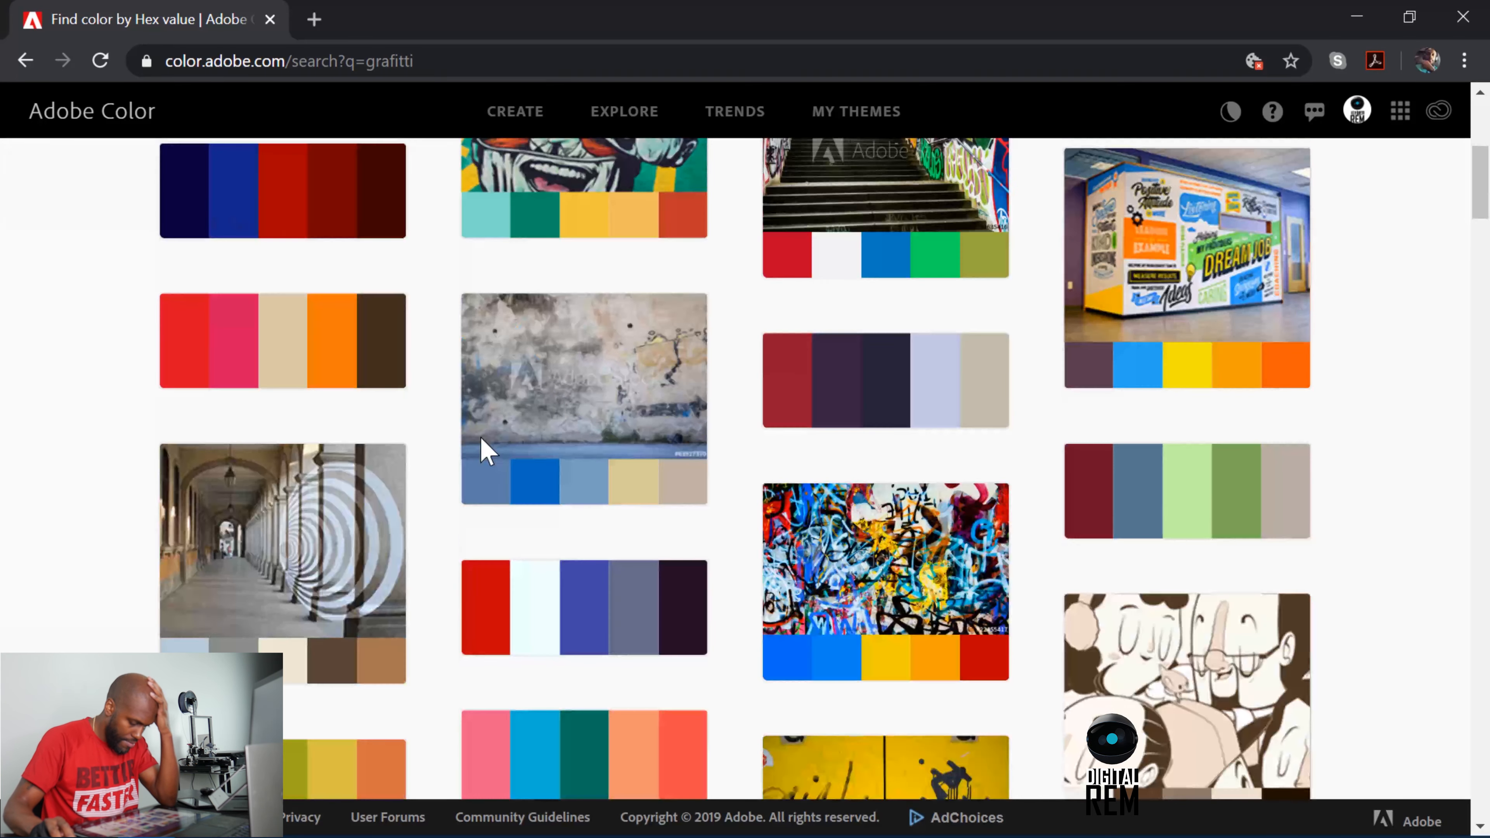
{"action": "scroll", "coordinate": [482, 450], "scroll_direction": "up", "scroll_amount": 2}
{"action": "scroll", "coordinate": [484, 450], "scroll_direction": "down", "scroll_amount": 2}
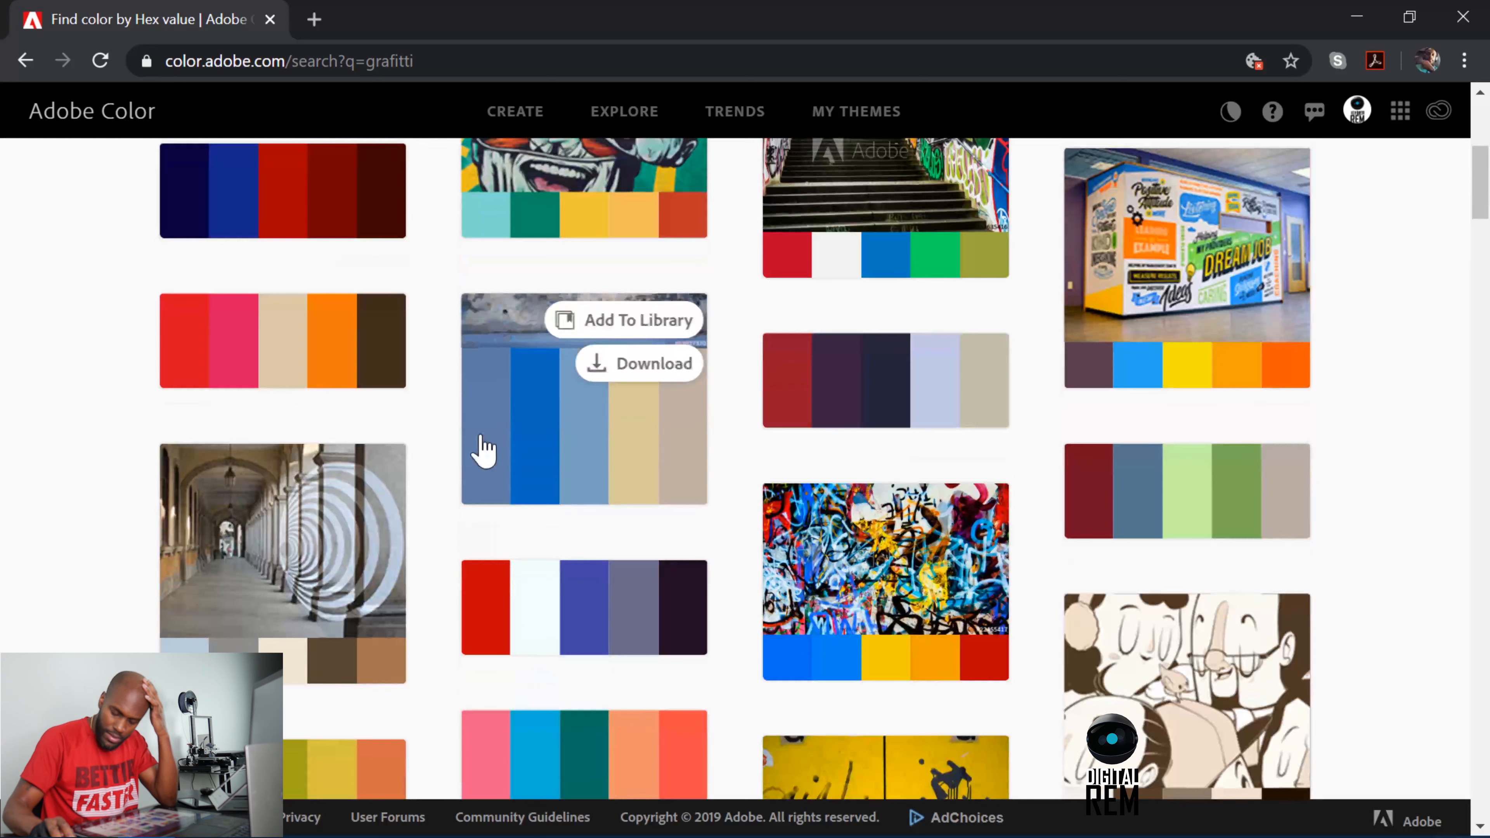
{"action": "scroll", "coordinate": [484, 449], "scroll_direction": "down", "scroll_amount": 2}
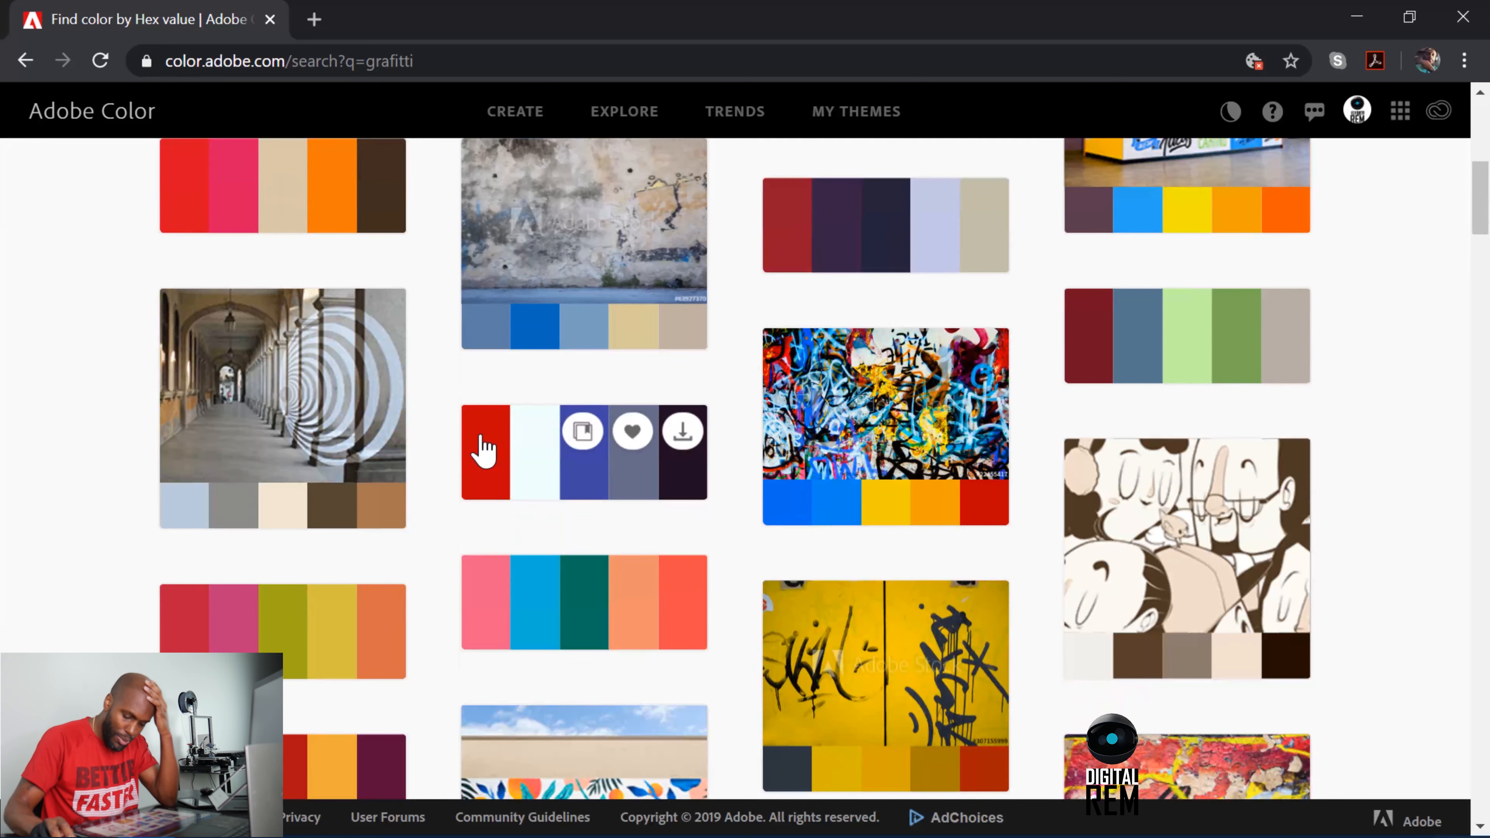
{"action": "scroll", "coordinate": [478, 451], "scroll_direction": "down", "scroll_amount": 6}
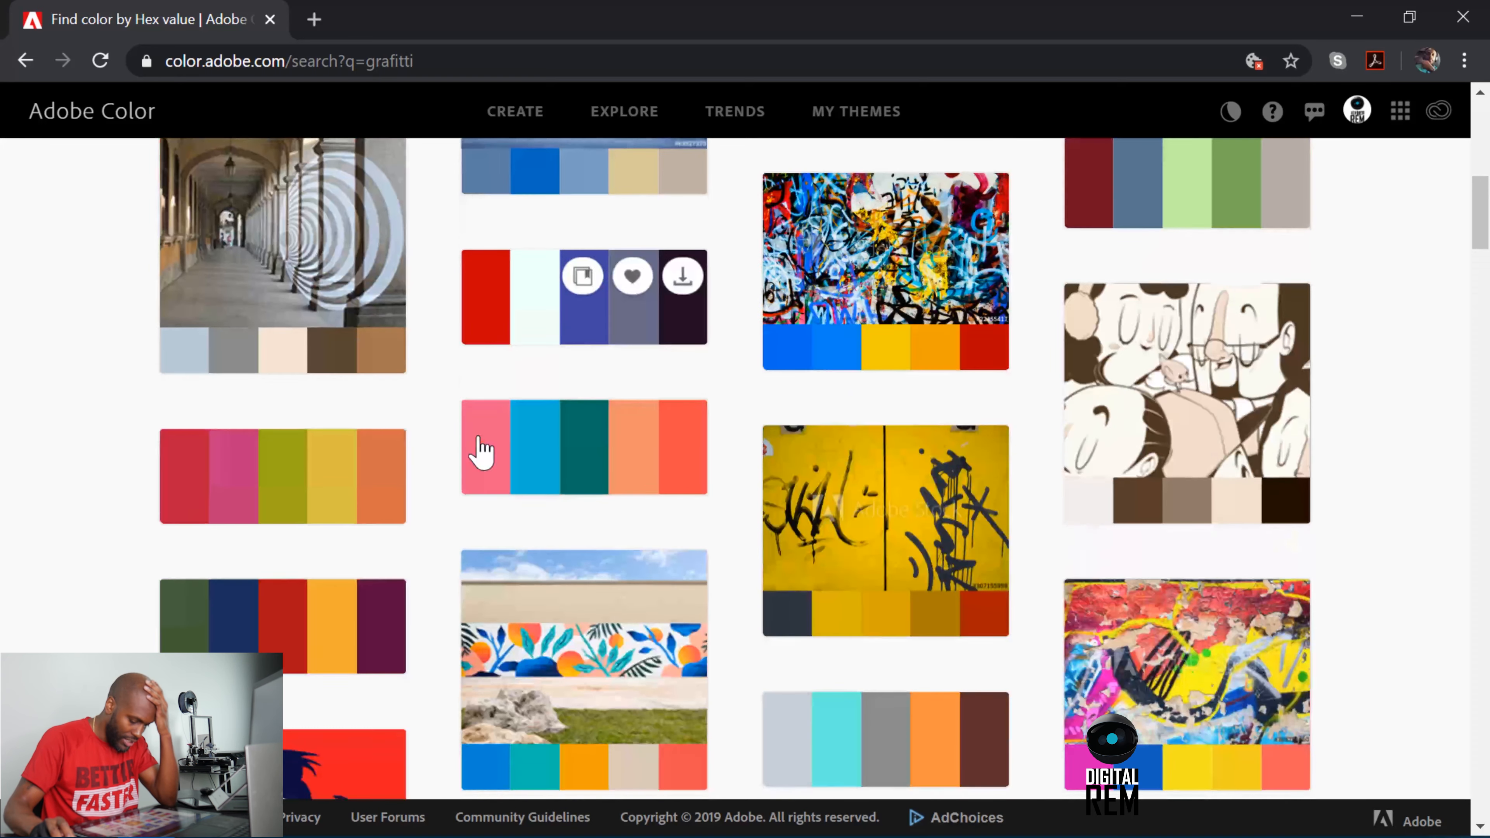
{"action": "scroll", "coordinate": [480, 453], "scroll_direction": "up", "scroll_amount": 8}
{"action": "scroll", "coordinate": [480, 454], "scroll_direction": "up", "scroll_amount": 6}
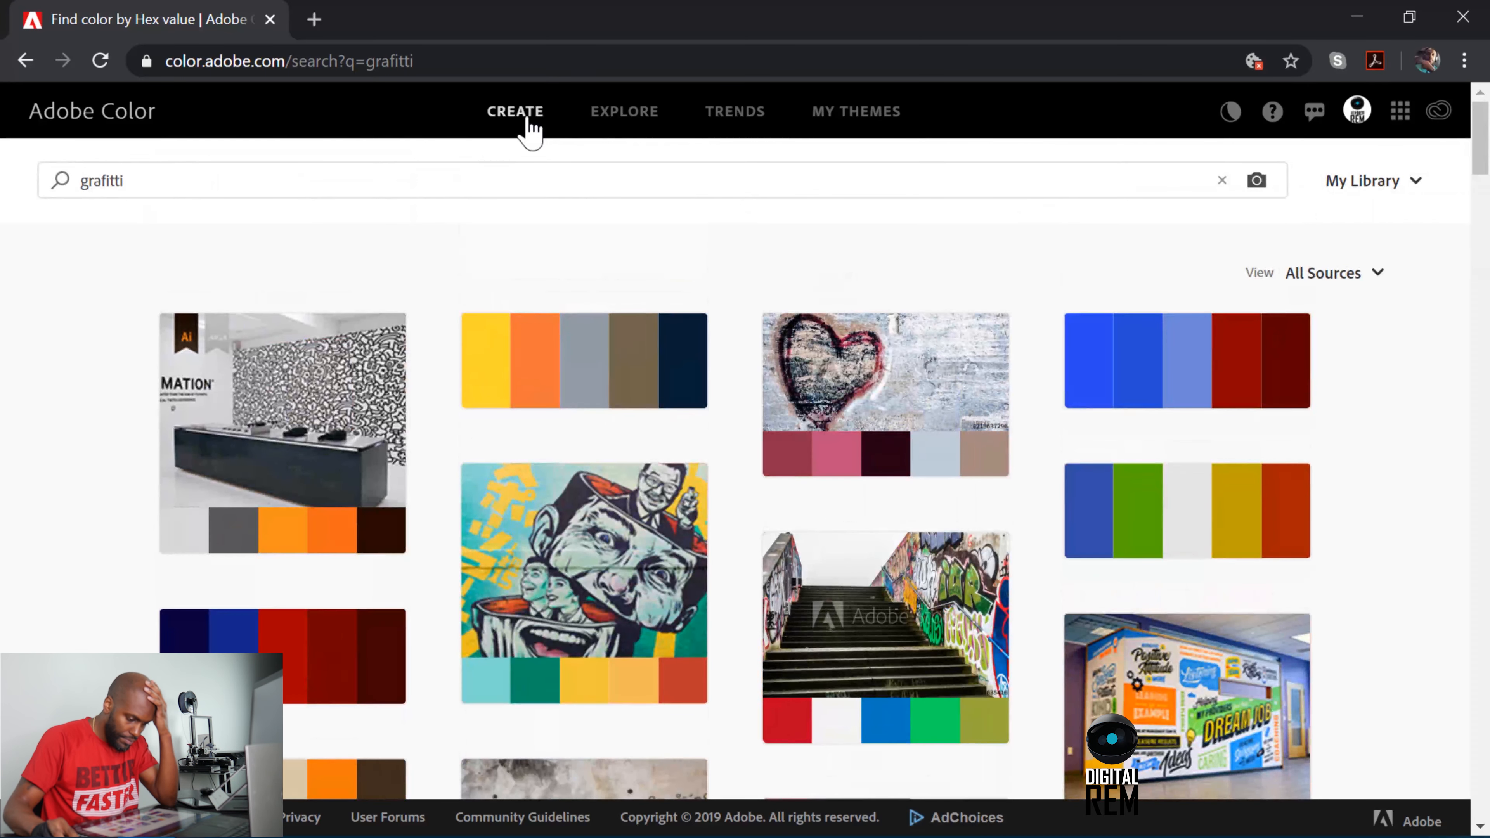
Replace the search term with "gold" and look through the resulting palettes for a blue and gold combination.
{"action": "left_click_drag", "start_coordinate": [530, 179], "coordinate": [1, 112]}
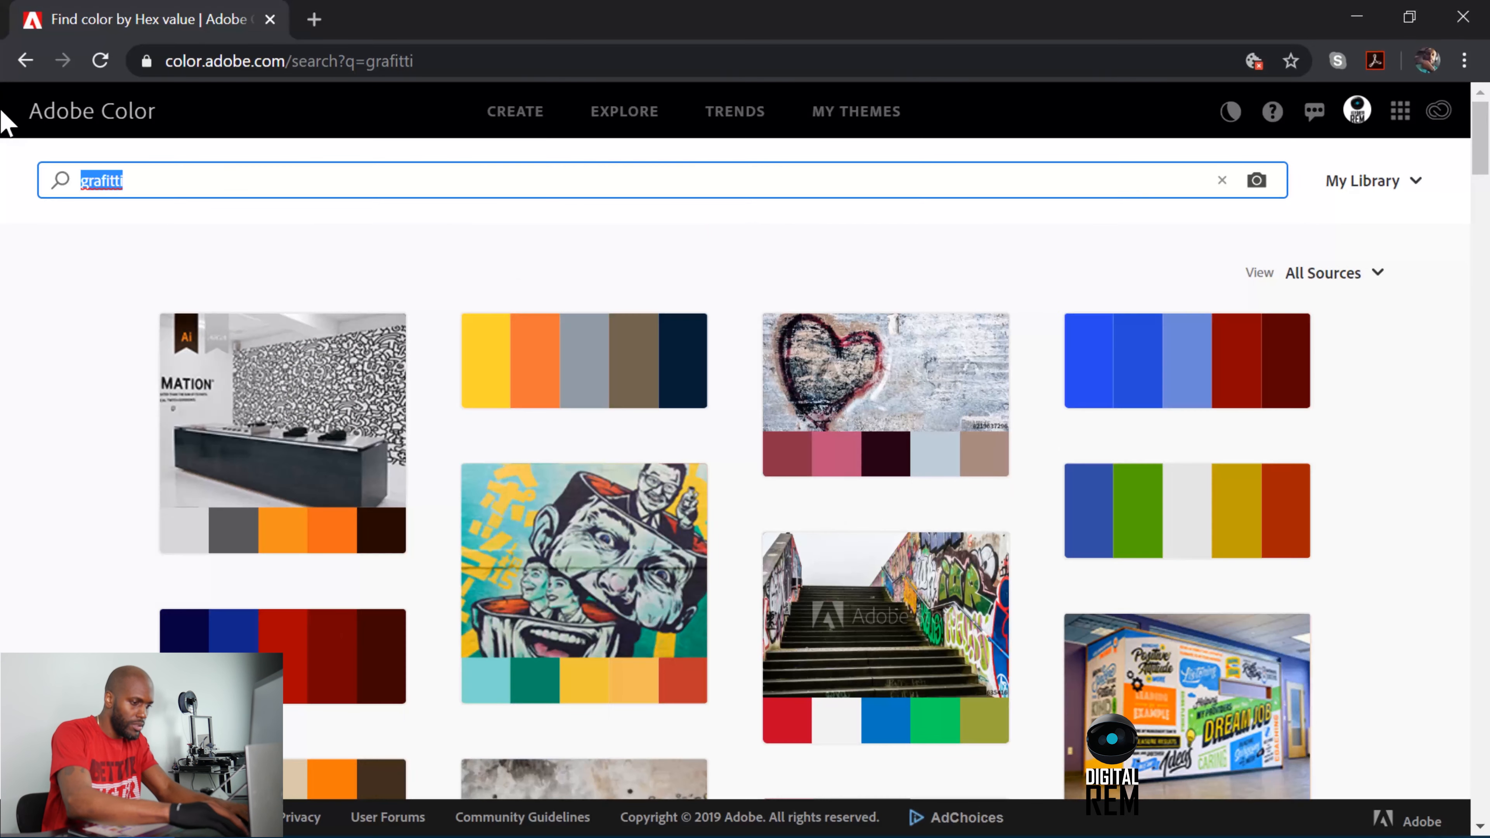
{"action": "type", "text": "gold"}
{"action": "key", "text": "Return"}
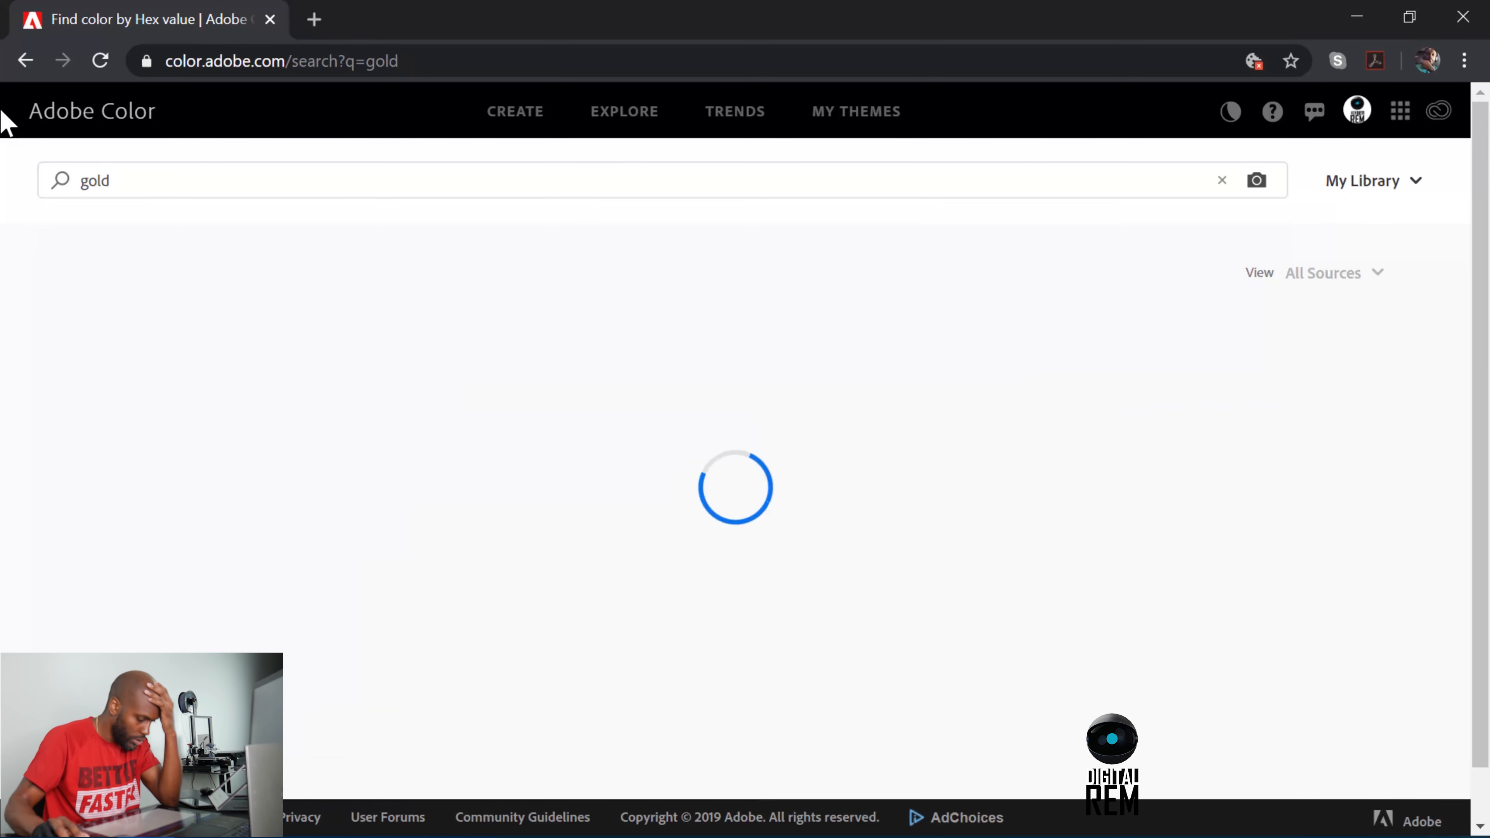
{"action": "scroll", "coordinate": [669, 431], "scroll_direction": "down", "scroll_amount": 1}
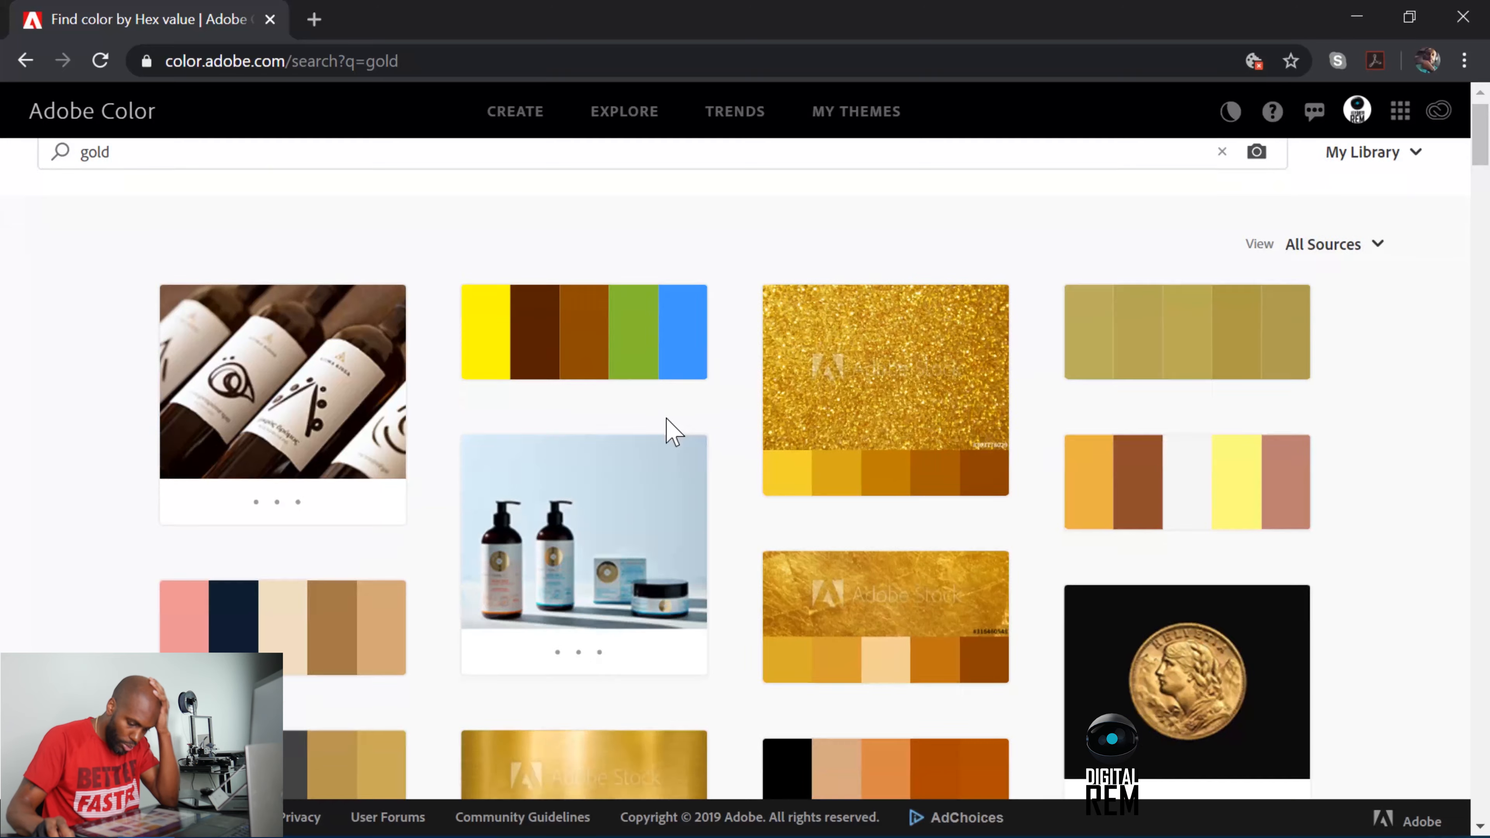
{"action": "scroll", "coordinate": [672, 432], "scroll_direction": "down", "scroll_amount": 4}
{"action": "scroll", "coordinate": [673, 432], "scroll_direction": "down", "scroll_amount": 5}
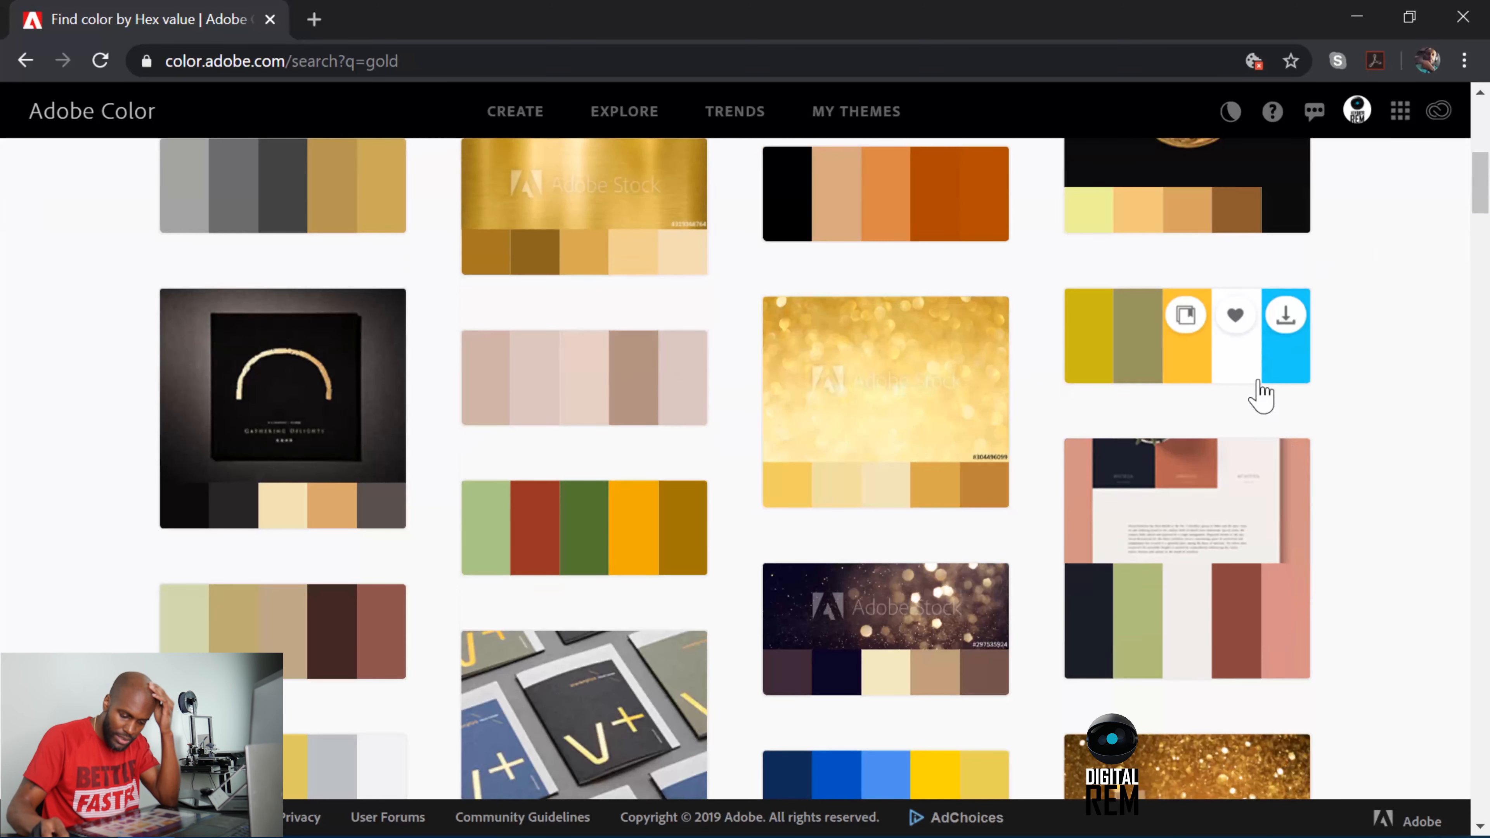
{"action": "scroll", "coordinate": [1135, 417], "scroll_direction": "down", "scroll_amount": 6}
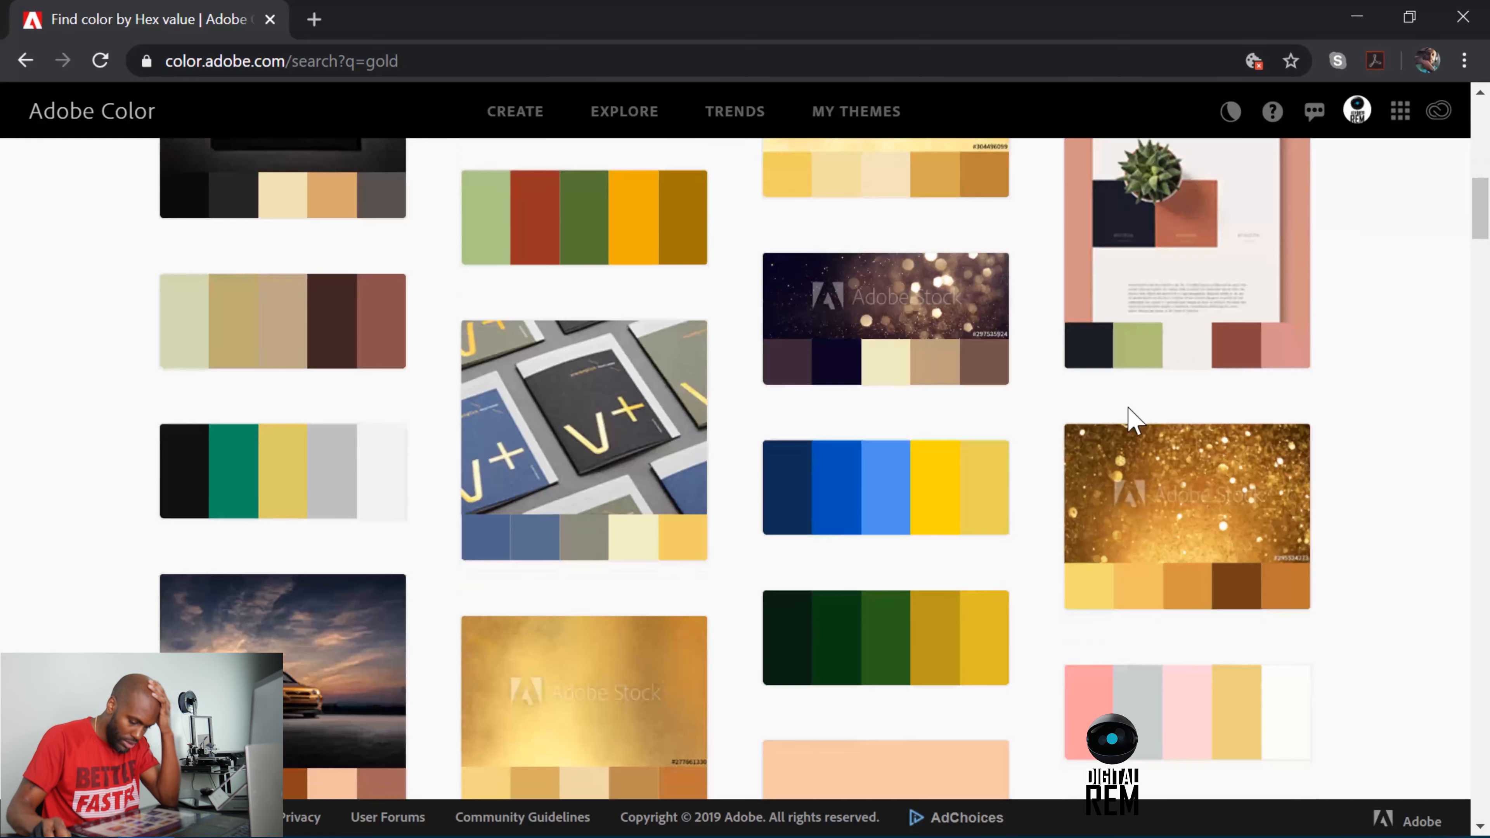
{"action": "scroll", "coordinate": [799, 522], "scroll_direction": "down", "scroll_amount": 4}
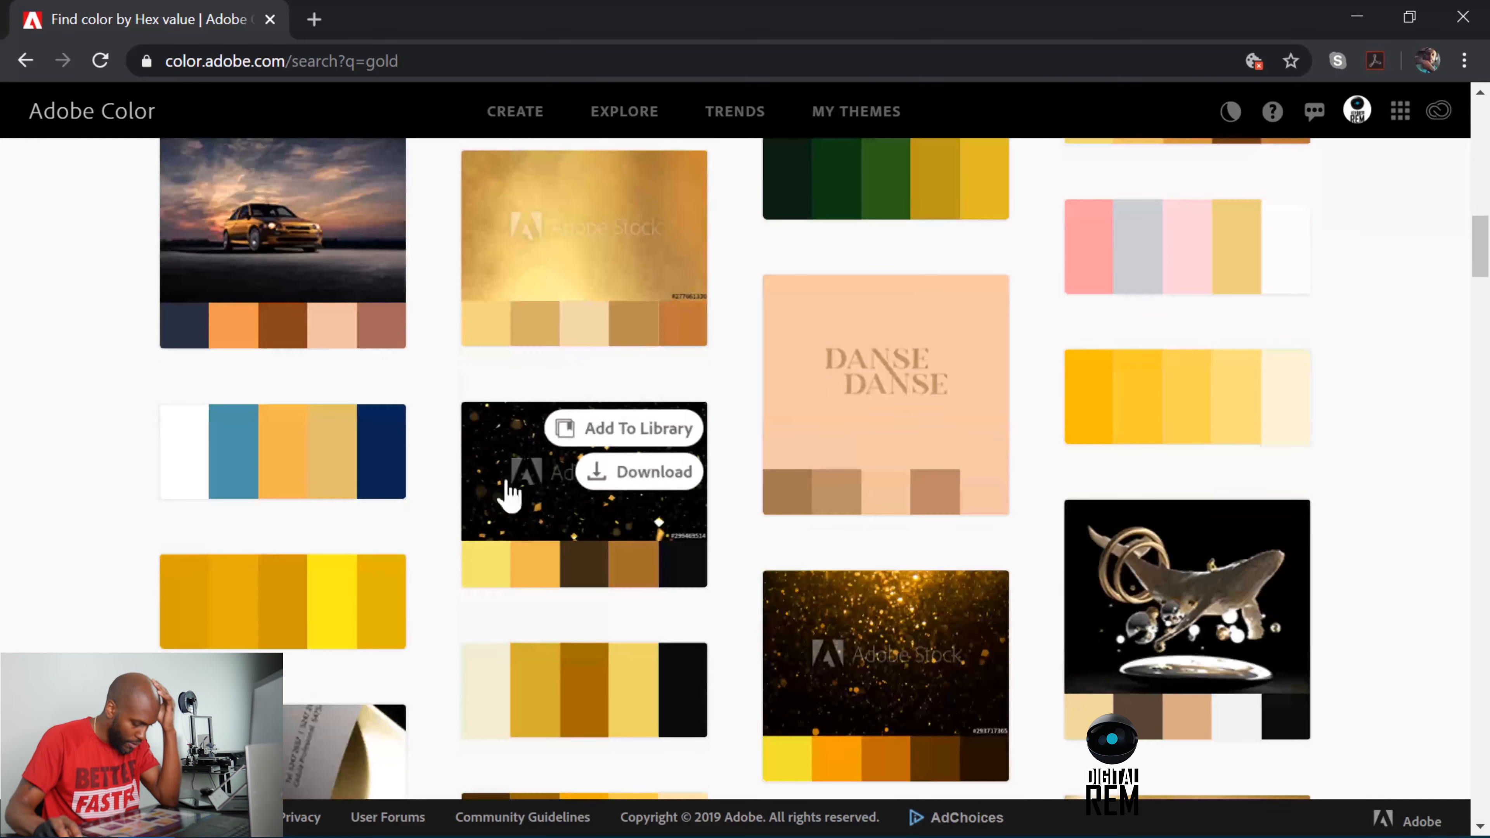
Copy the teal #4994A7 code from the bule-gold-3 theme and place the reduced browser window over the Illustrator workspace.
{"action": "left_click", "coordinate": [241, 486]}
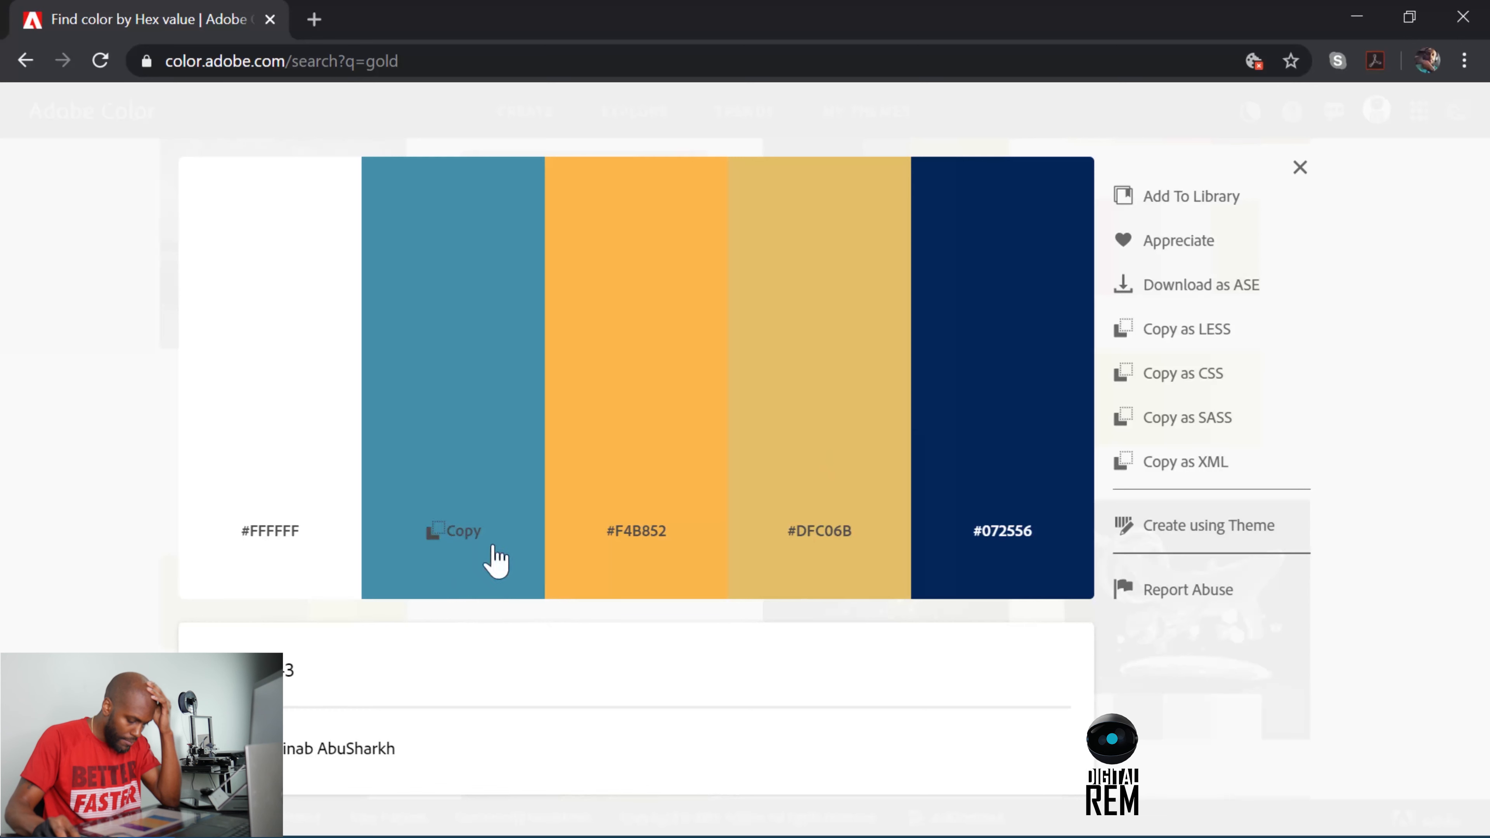
{"action": "left_click", "coordinate": [447, 535]}
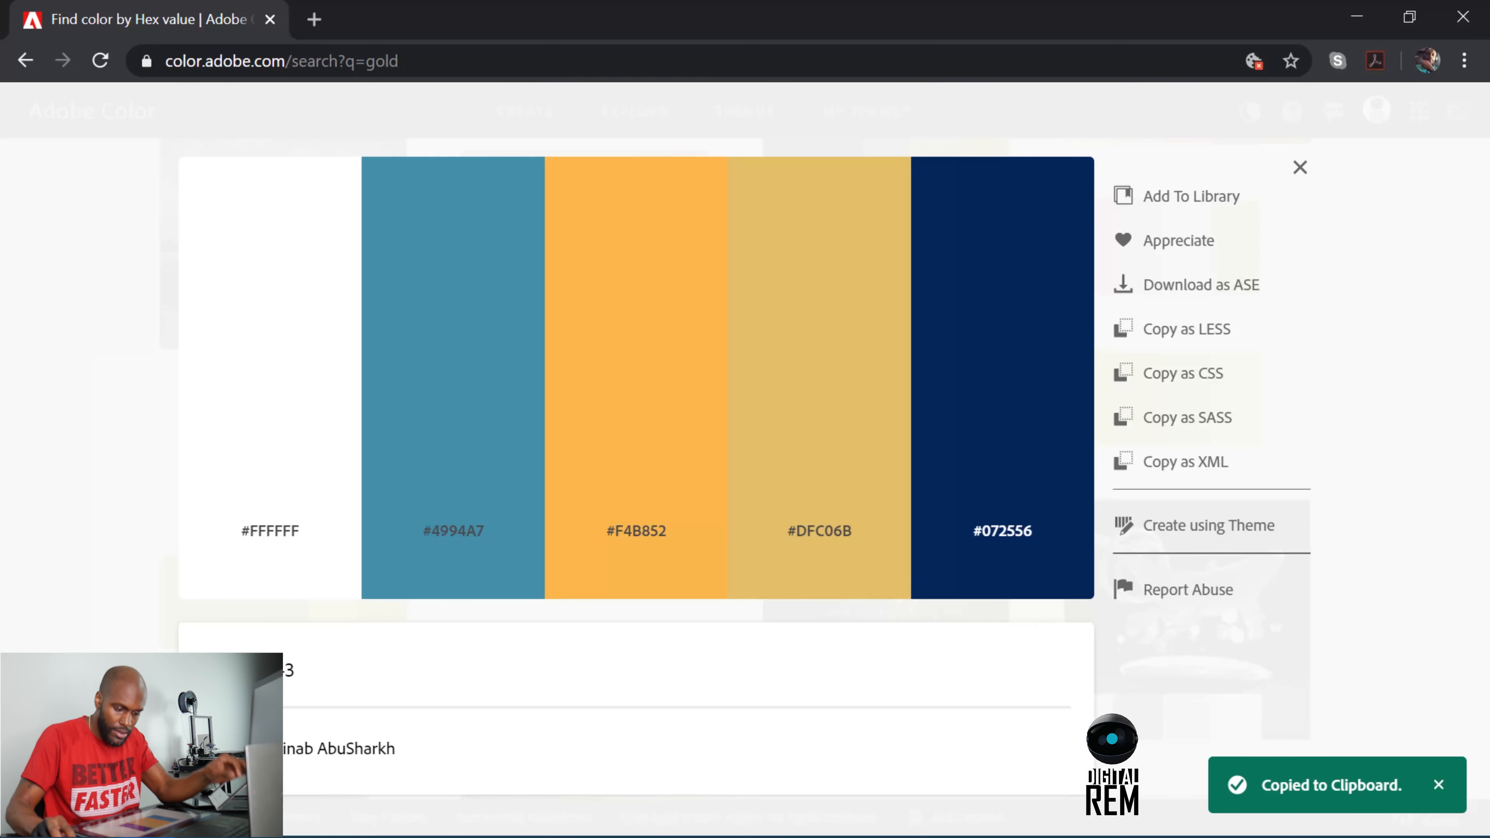
{"action": "left_click", "coordinate": [1408, 17]}
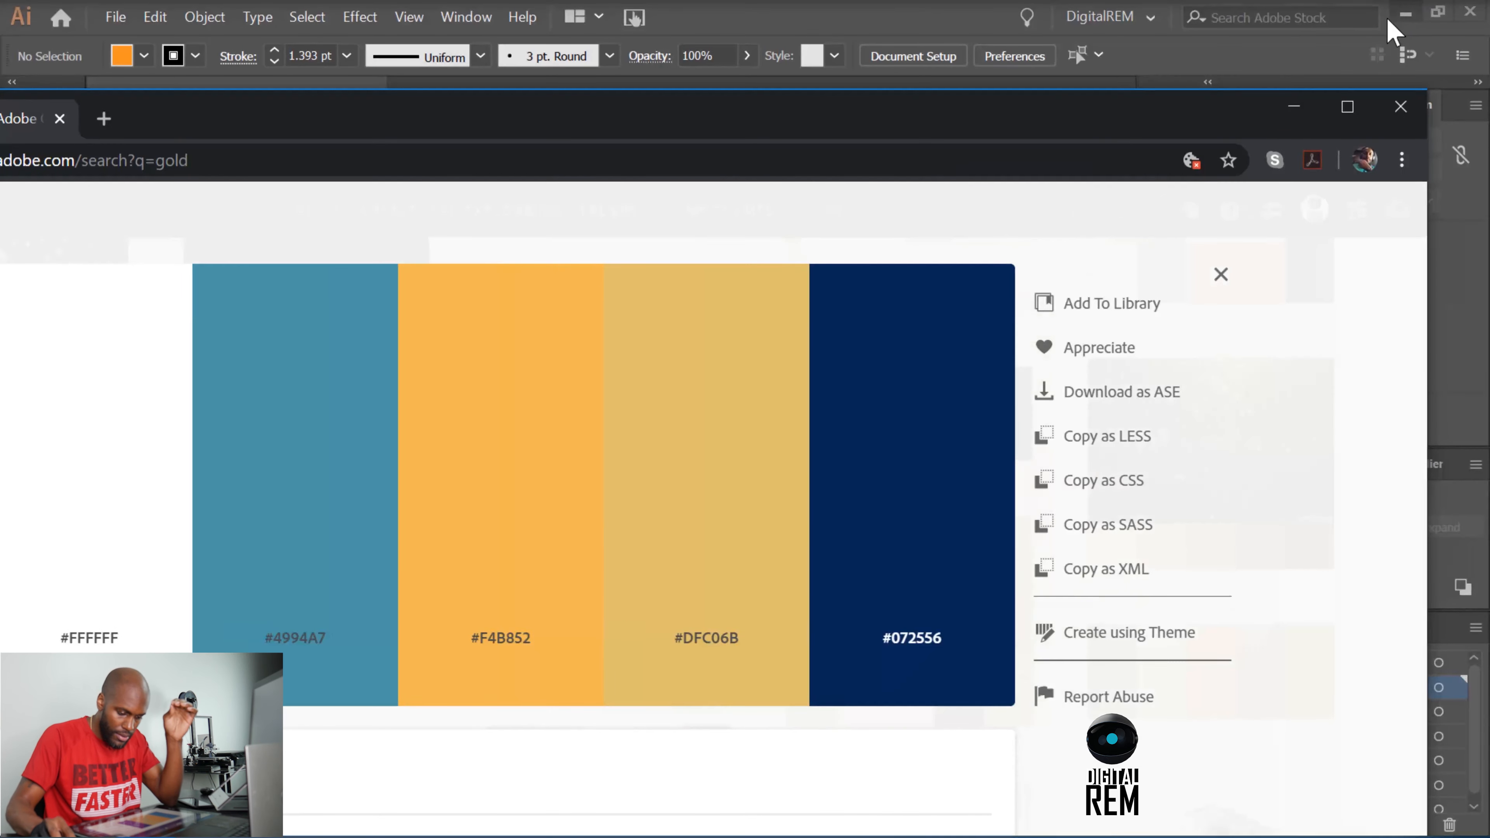
{"action": "left_click_drag", "start_coordinate": [269, 108], "coordinate": [499, 126]}
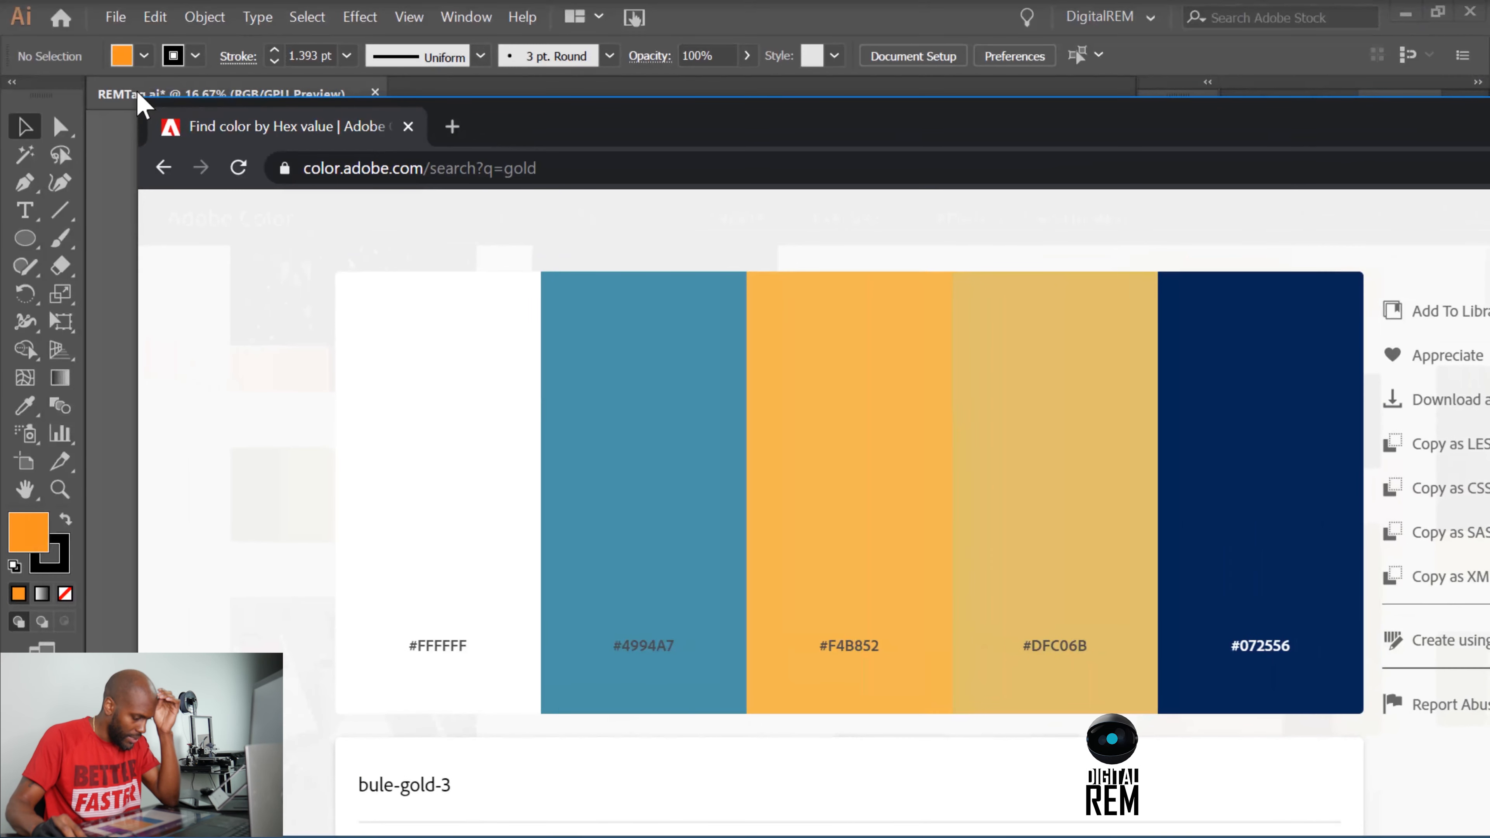
Place the reduced browser window beside the artwork and copy the teal #4994A7 code from the palette.
{"action": "left_click_drag", "start_coordinate": [139, 98], "coordinate": [1153, 393]}
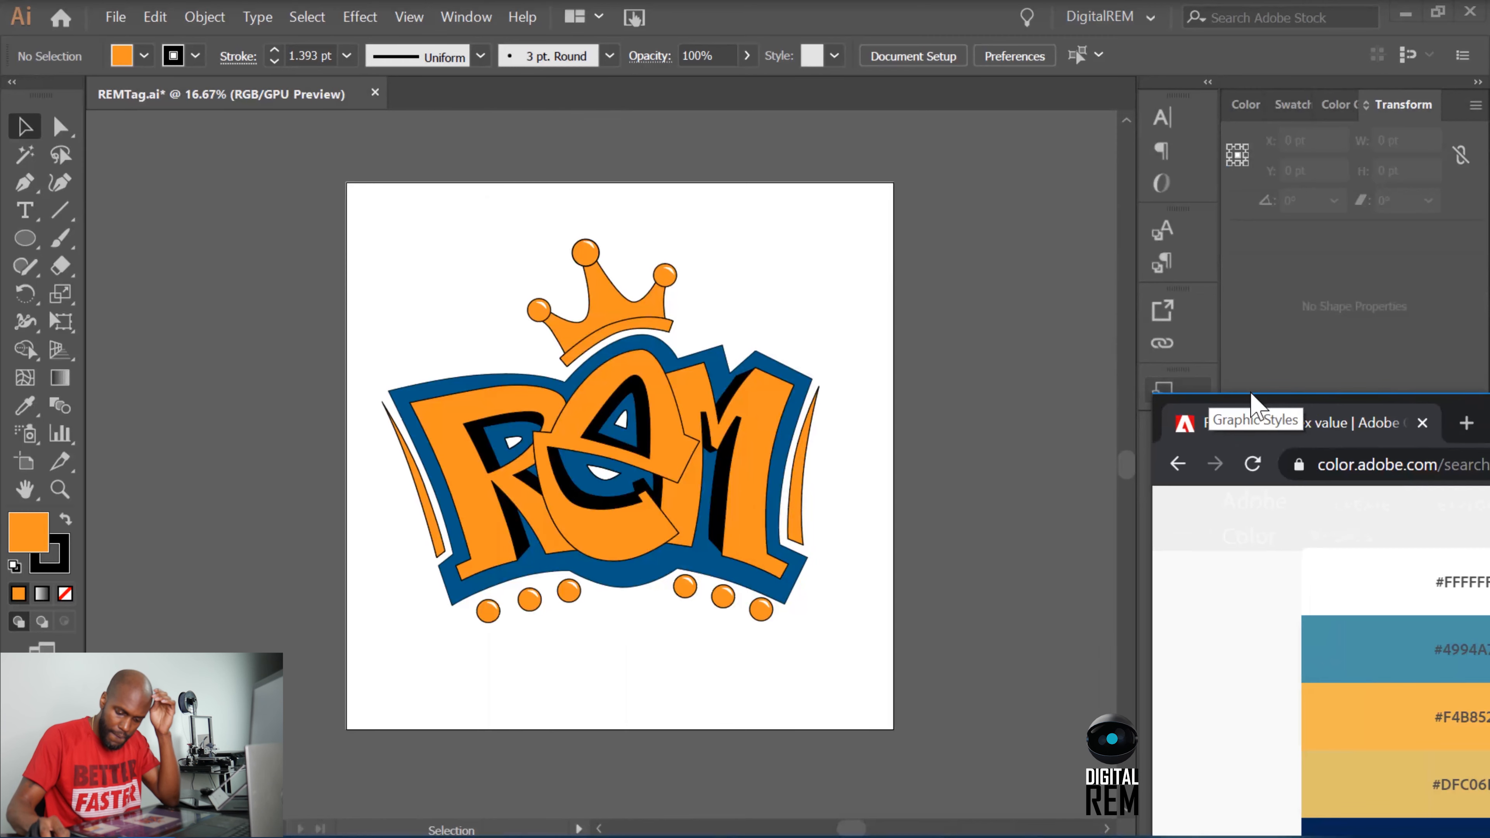
{"action": "left_click_drag", "start_coordinate": [1270, 410], "coordinate": [997, 144]}
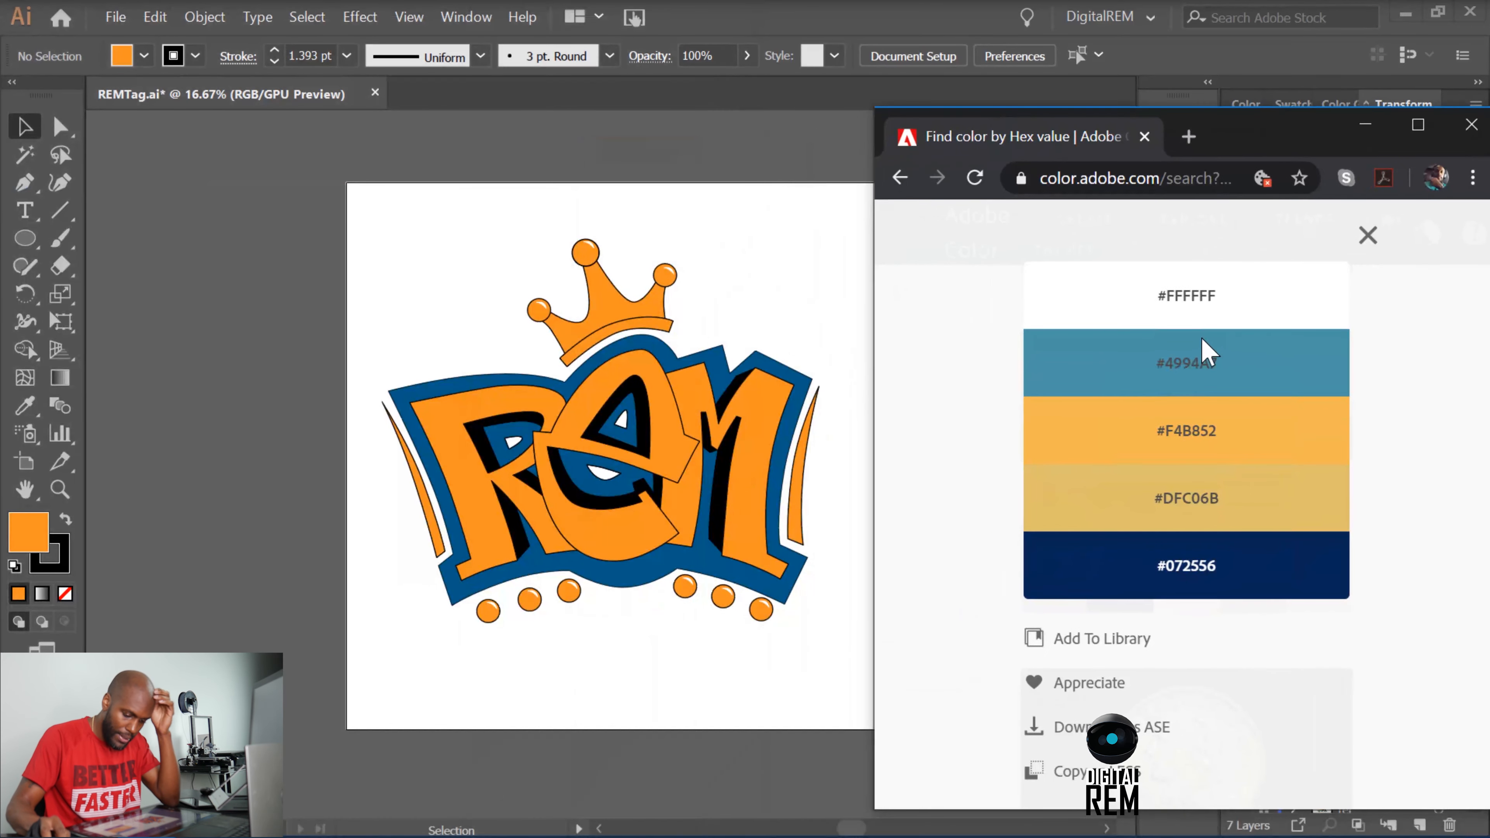
{"action": "left_click", "coordinate": [1191, 367]}
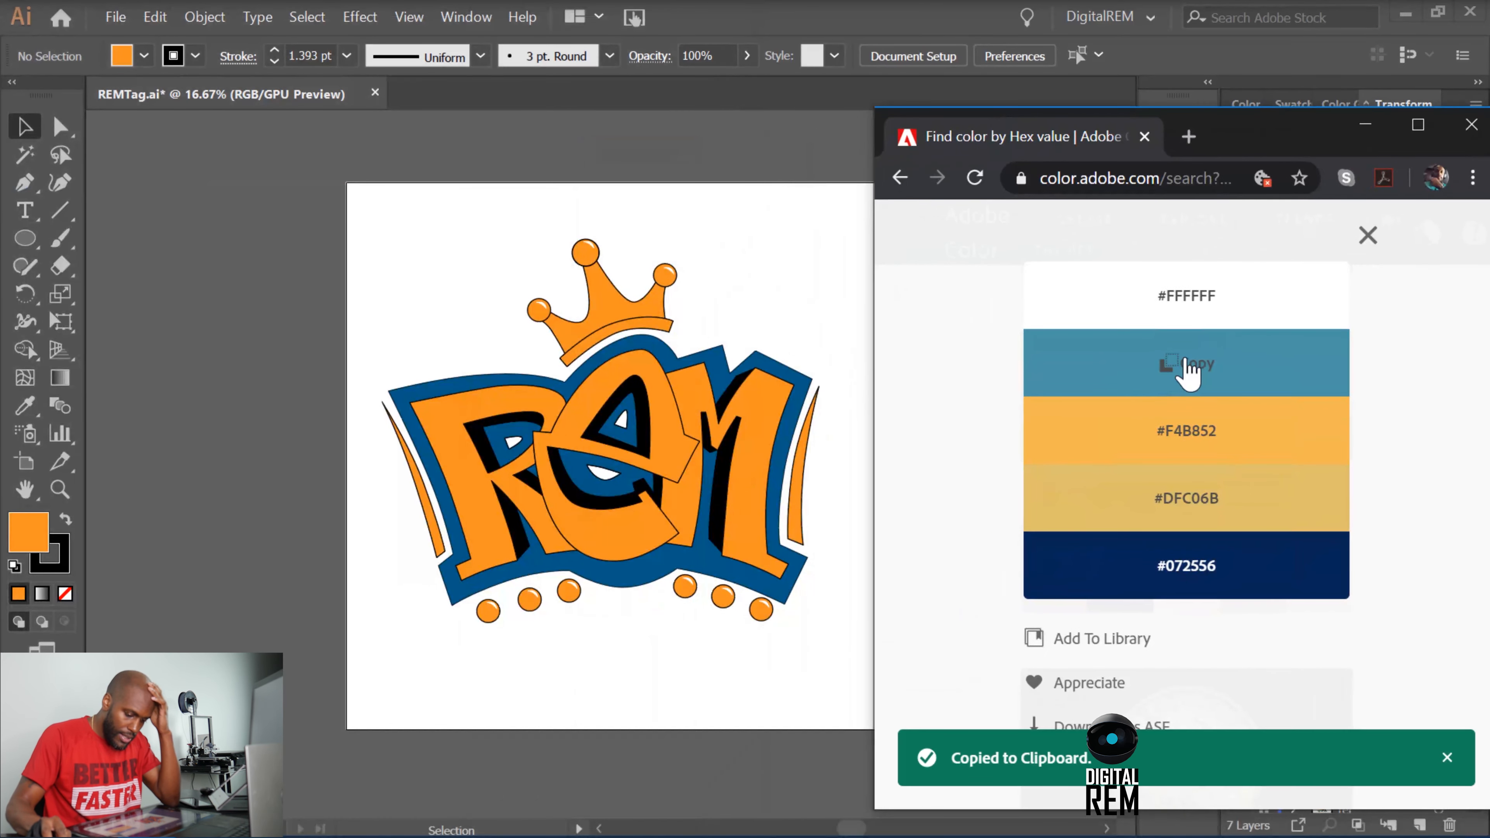
{"action": "left_click", "coordinate": [1188, 367]}
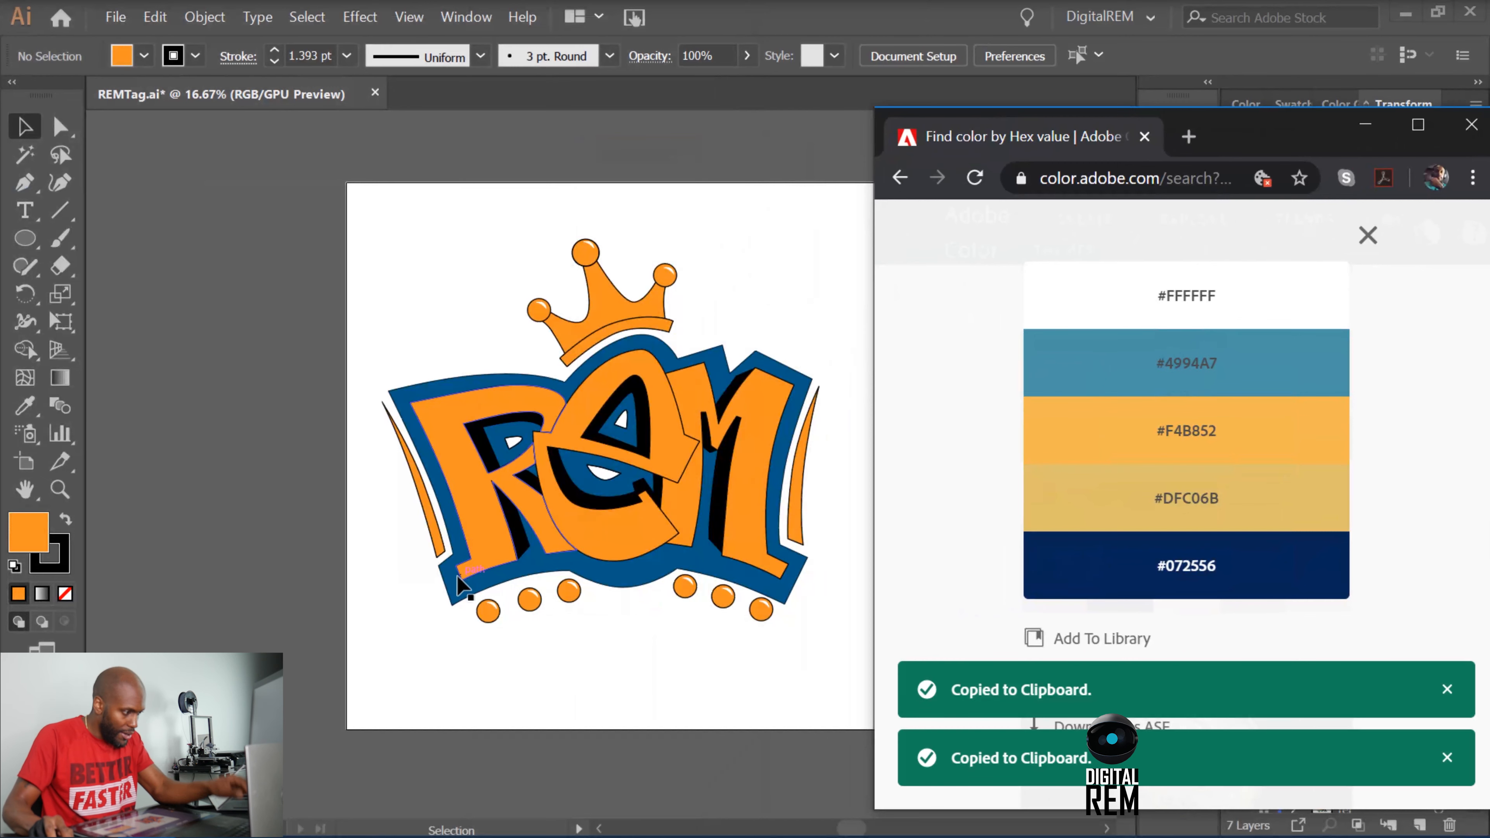
Switch to Illustrator, unlock the BG layer and set the fill of the background shape behind the letters to #4994A7.
{"action": "left_click", "coordinate": [454, 587]}
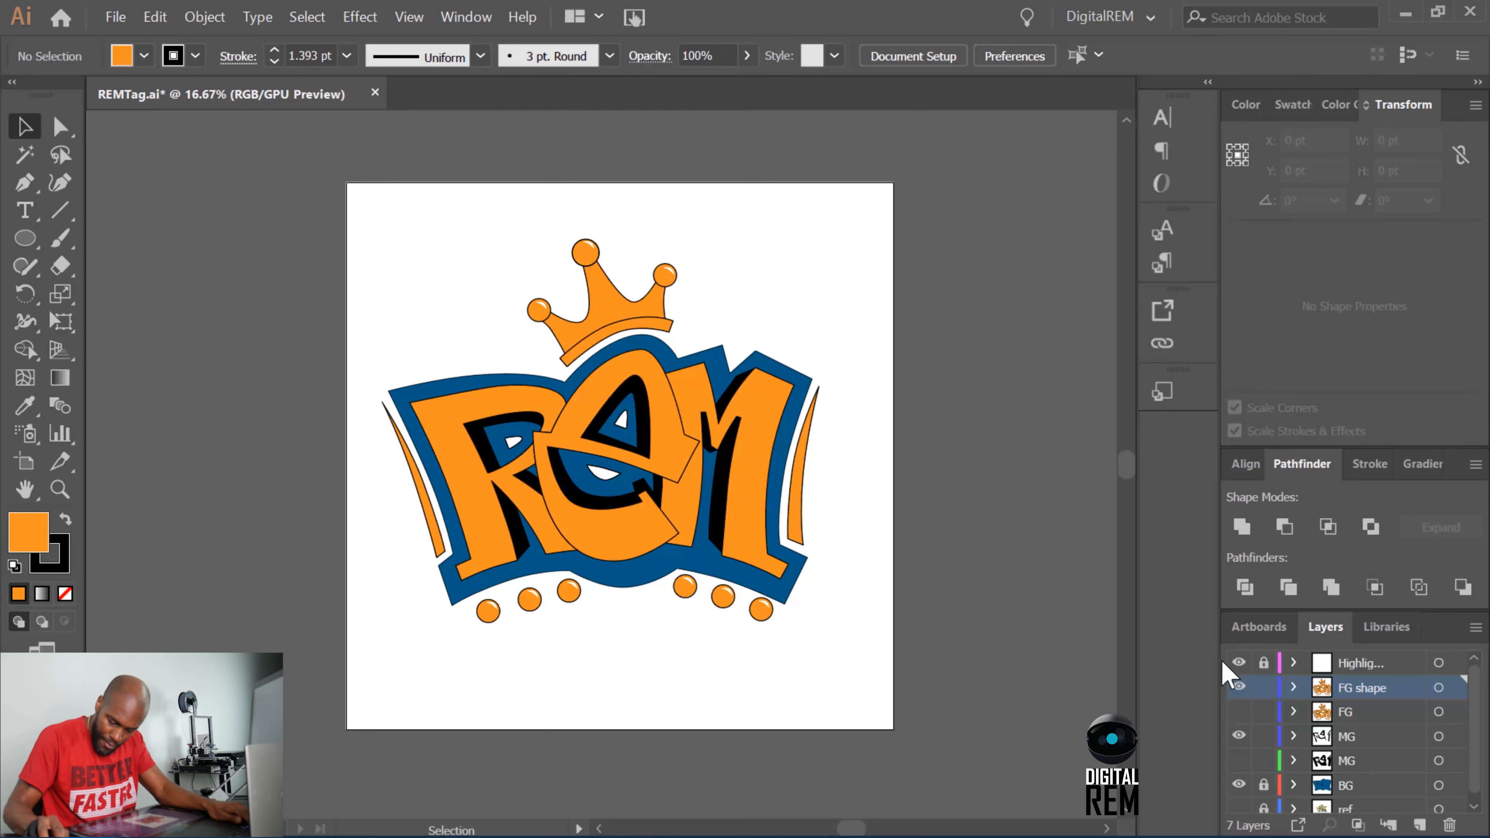
{"action": "left_click", "coordinate": [1263, 784]}
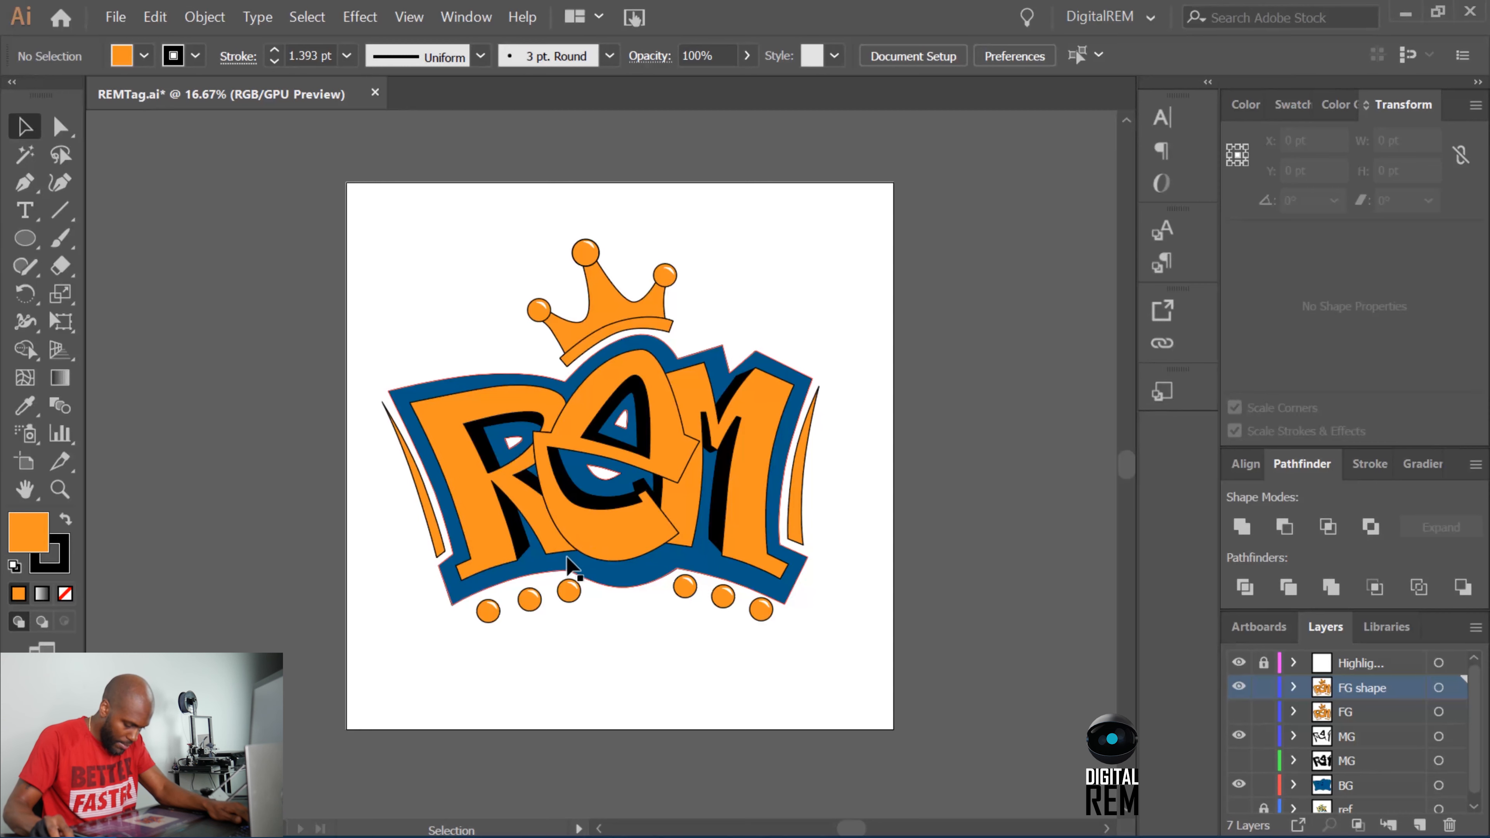
{"action": "left_click", "coordinate": [591, 581]}
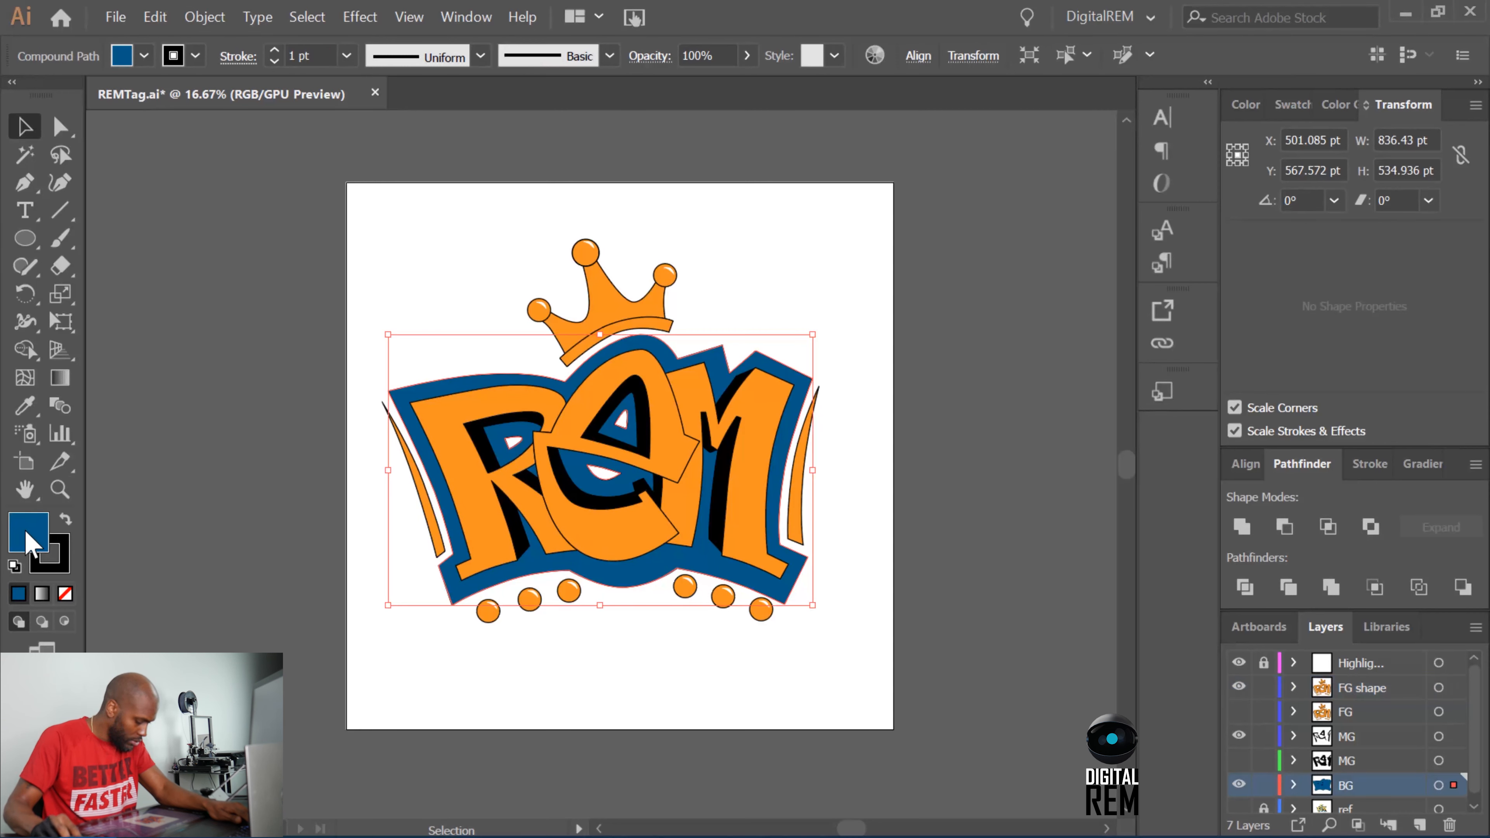
{"action": "double_click", "coordinate": [29, 543]}
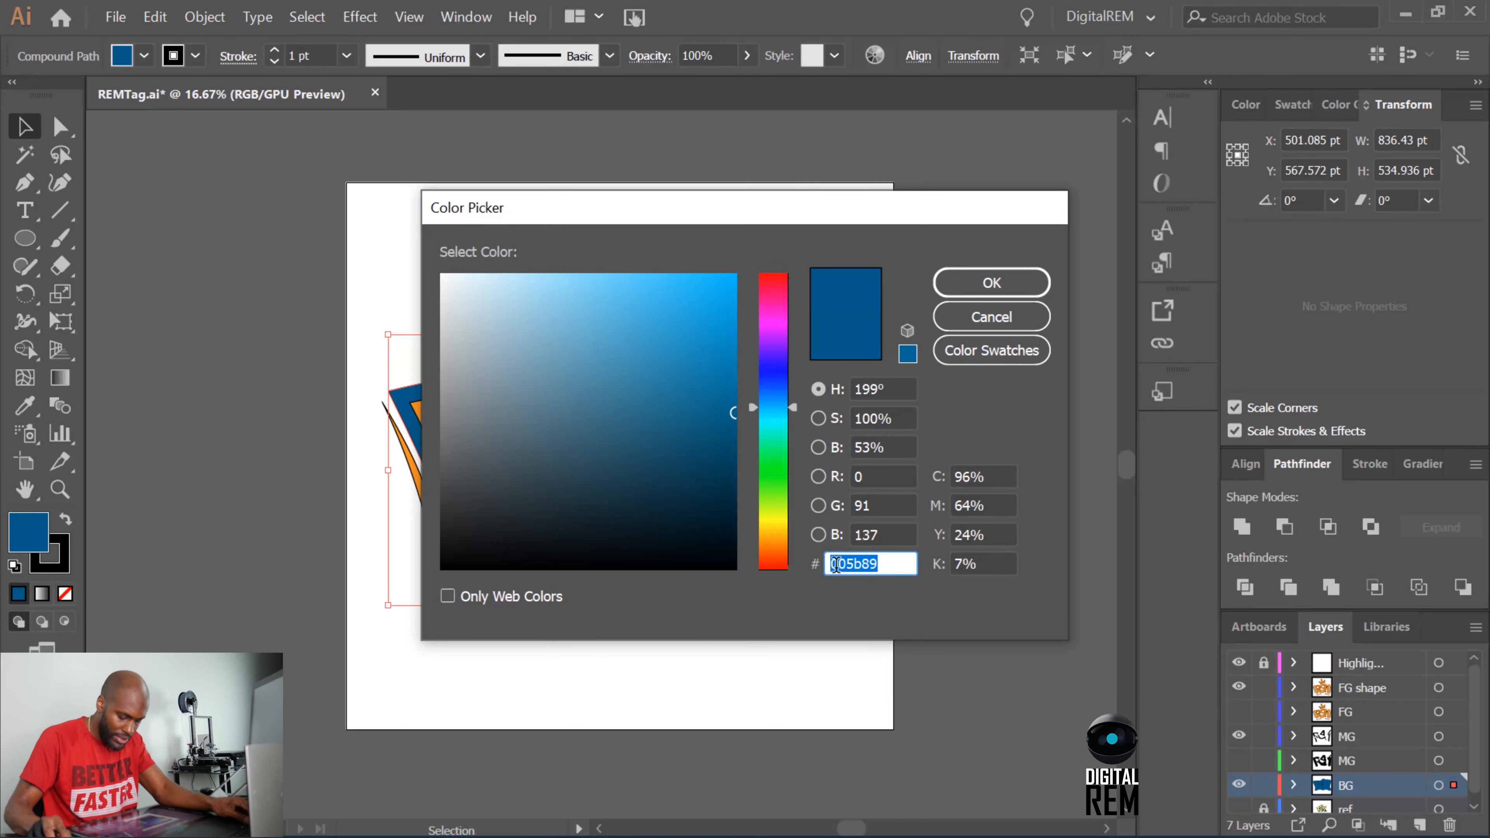
{"action": "key", "text": "ctrl+v"}
{"action": "left_click", "coordinate": [954, 294]}
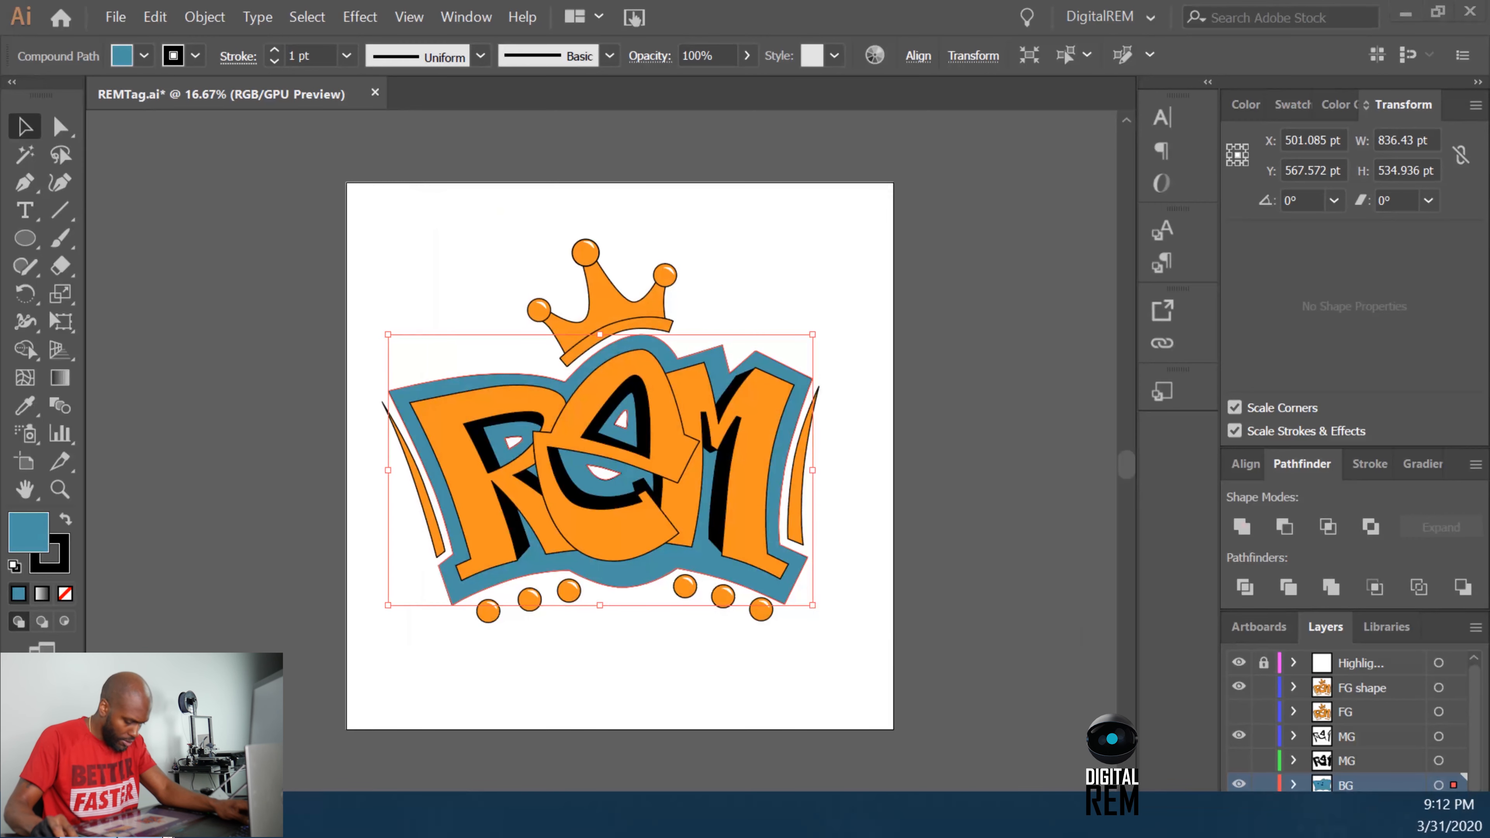
Switch to the browser and copy the golden orange #F4B852 code from the palette.
{"action": "left_click", "coordinate": [252, 816]}
{"action": "mouse_move", "coordinate": [1117, 442]}
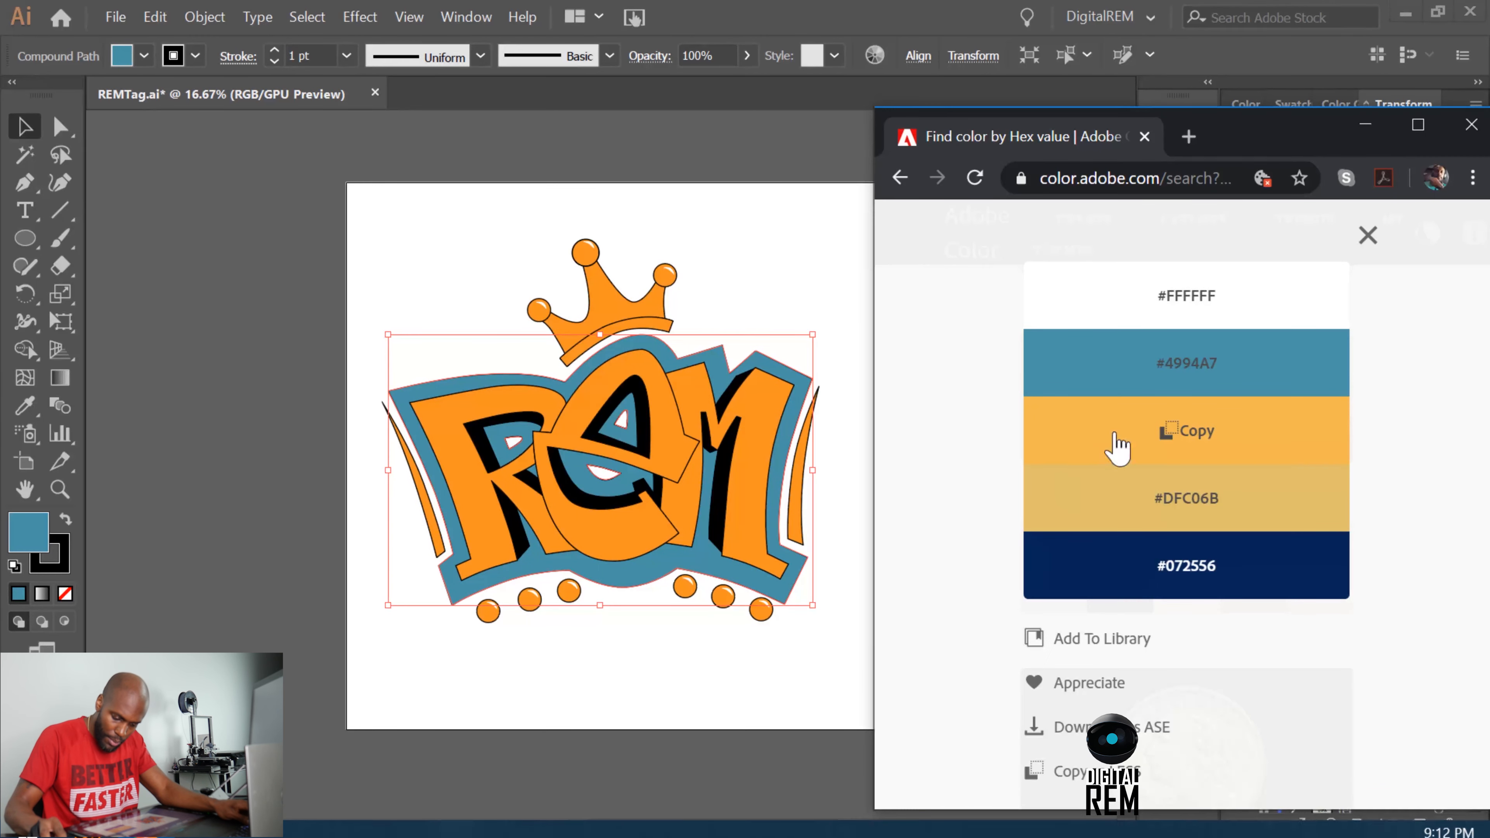
{"action": "left_click", "coordinate": [1194, 449]}
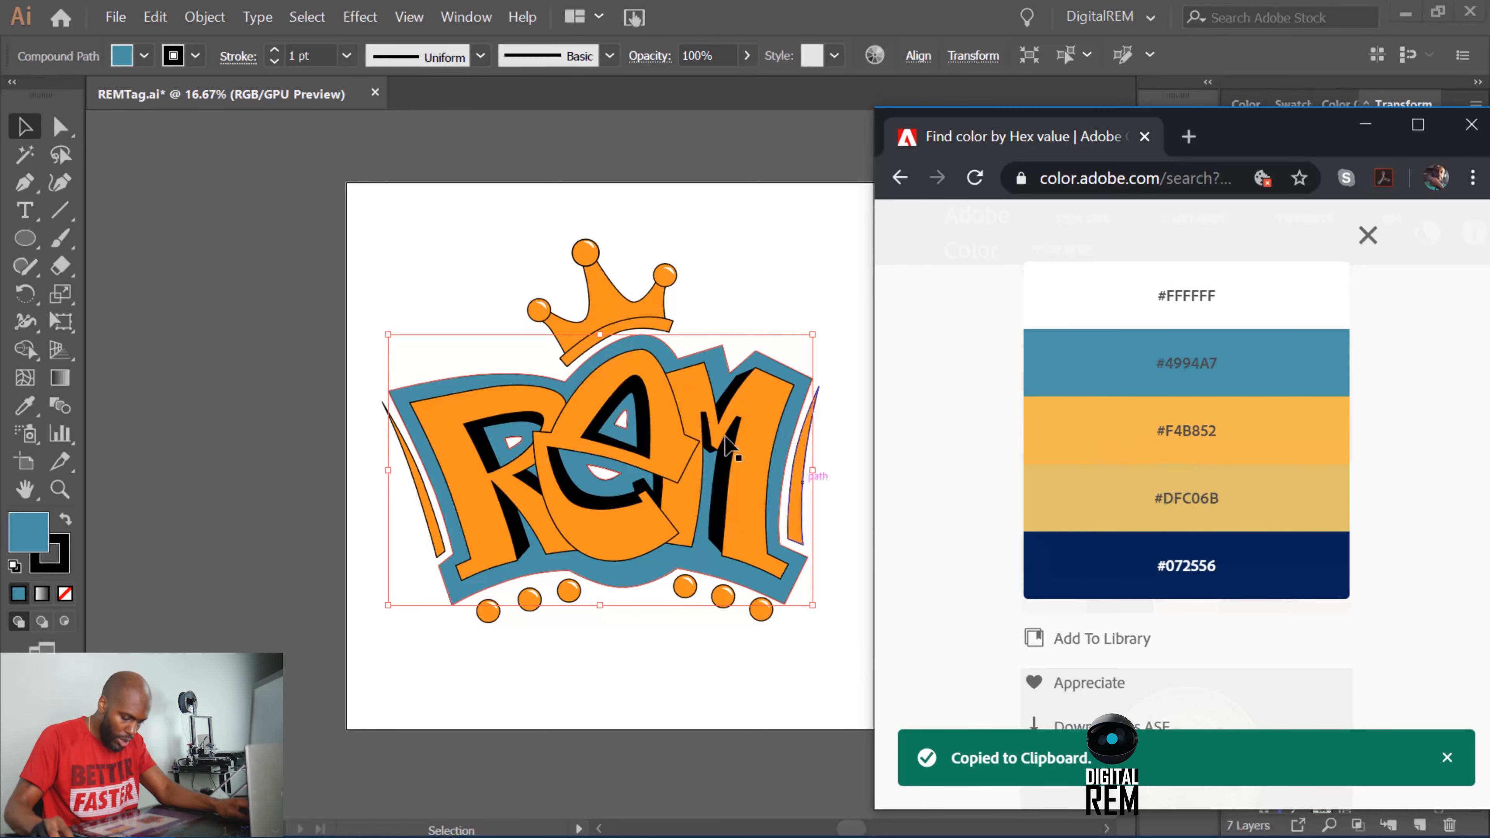
{"action": "left_click", "coordinate": [683, 169]}
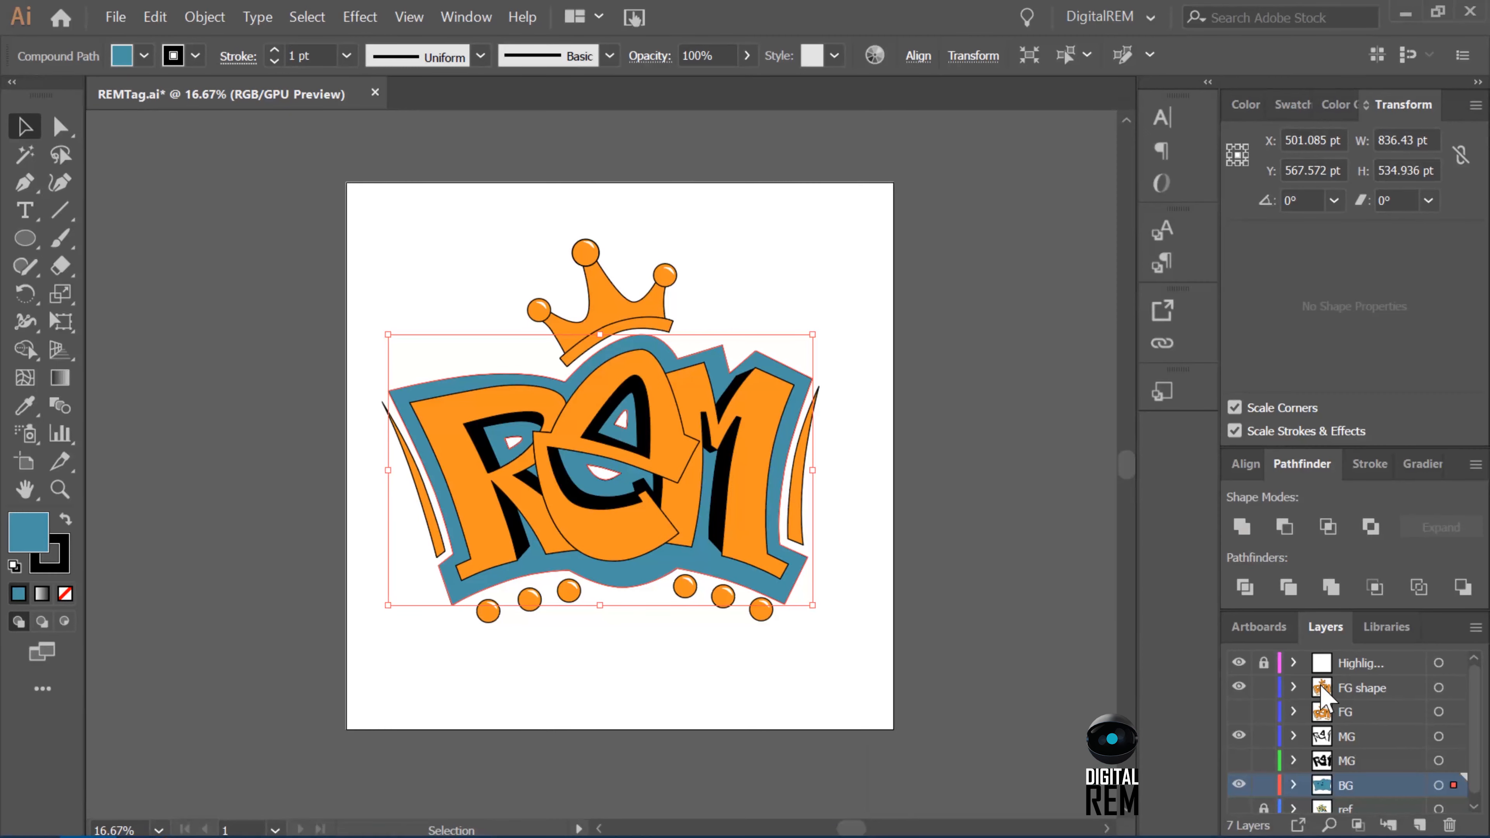
{"action": "left_click", "coordinate": [665, 511]}
{"action": "left_click", "coordinate": [614, 509], "text": "shift"}
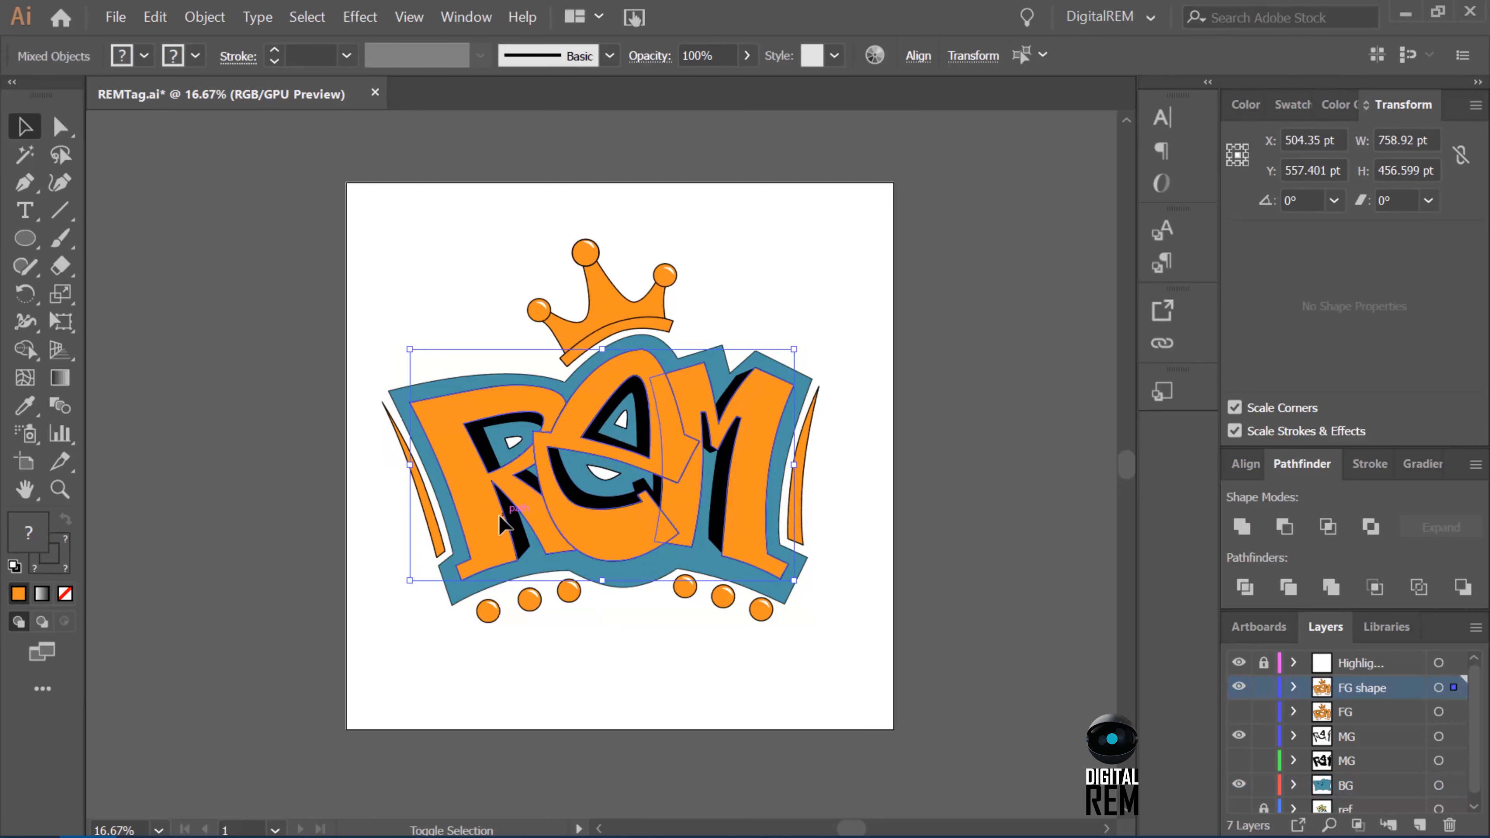
{"action": "left_click", "coordinate": [517, 507], "text": "shift"}
{"action": "left_click", "coordinate": [431, 521], "text": "shift"}
{"action": "left_click", "coordinate": [542, 311], "text": "shift"}
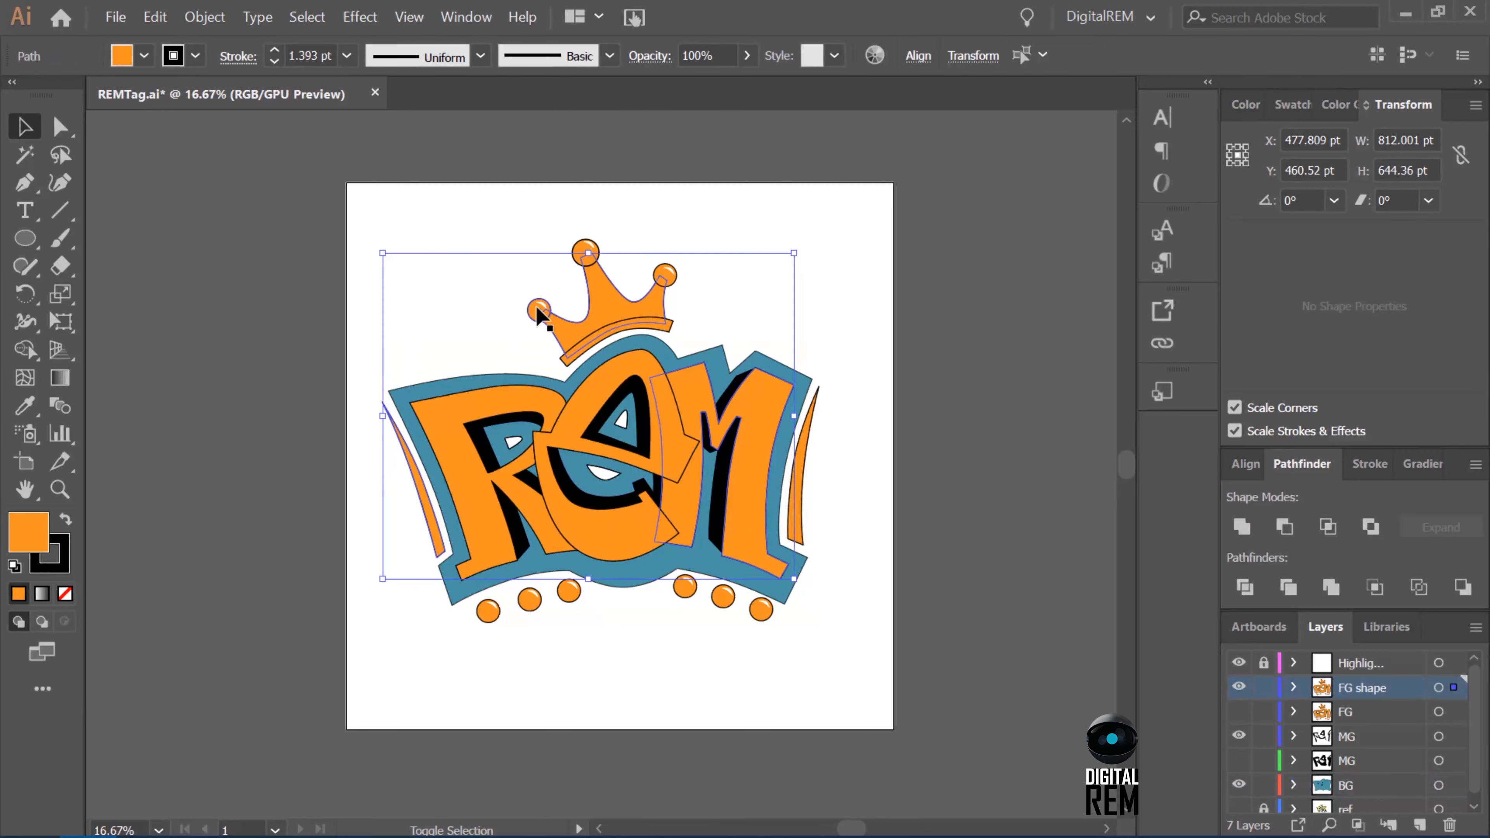
{"action": "left_click", "coordinate": [586, 251], "text": "shift"}
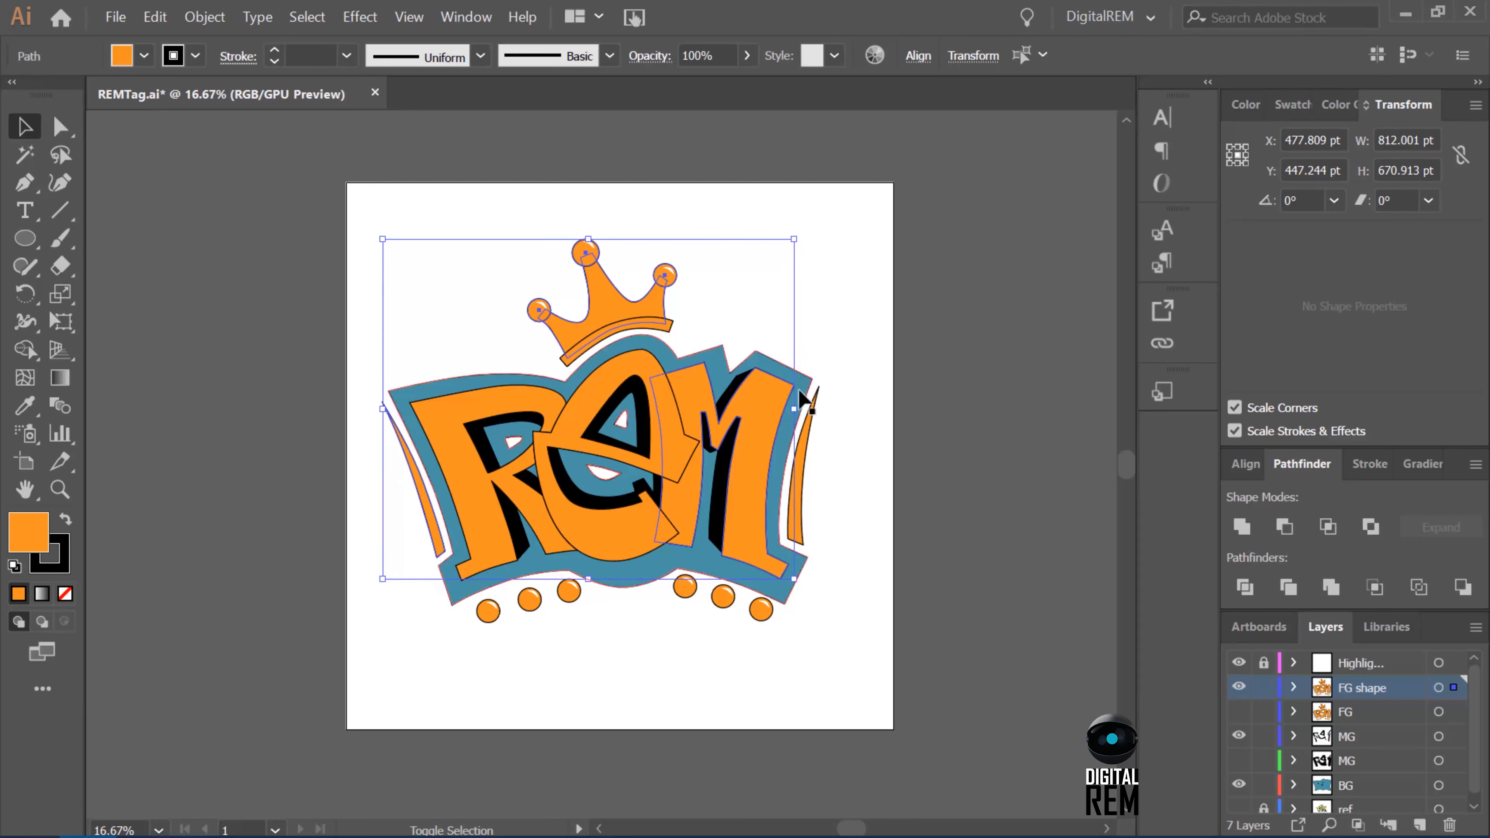
{"action": "left_click", "coordinate": [808, 434], "text": "shift"}
{"action": "left_click", "coordinate": [722, 598], "text": "shift"}
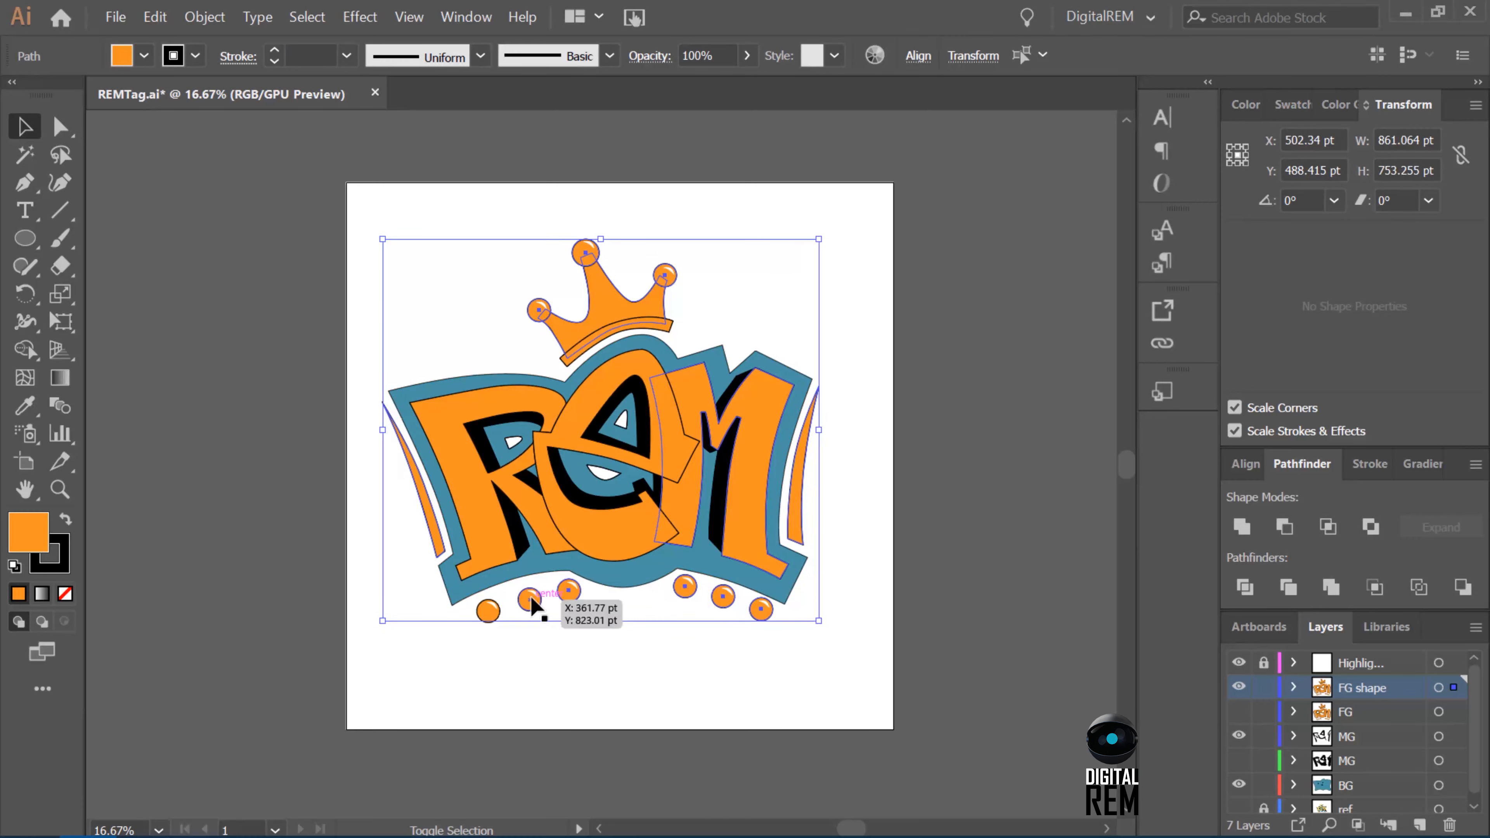
{"action": "left_click", "coordinate": [489, 613], "text": "shift"}
{"action": "double_click", "coordinate": [33, 518]}
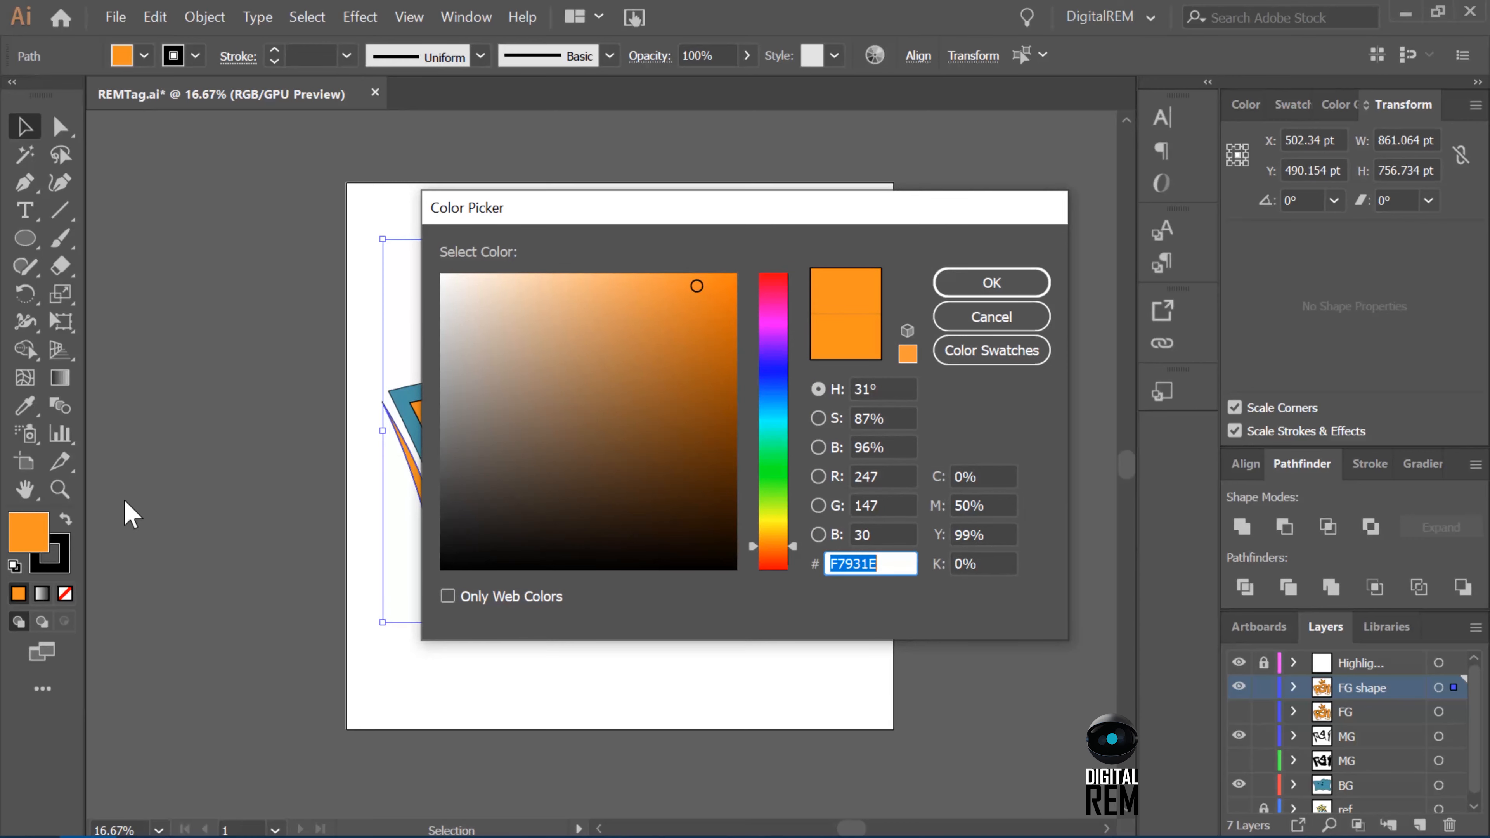
{"action": "key", "text": "Escape"}
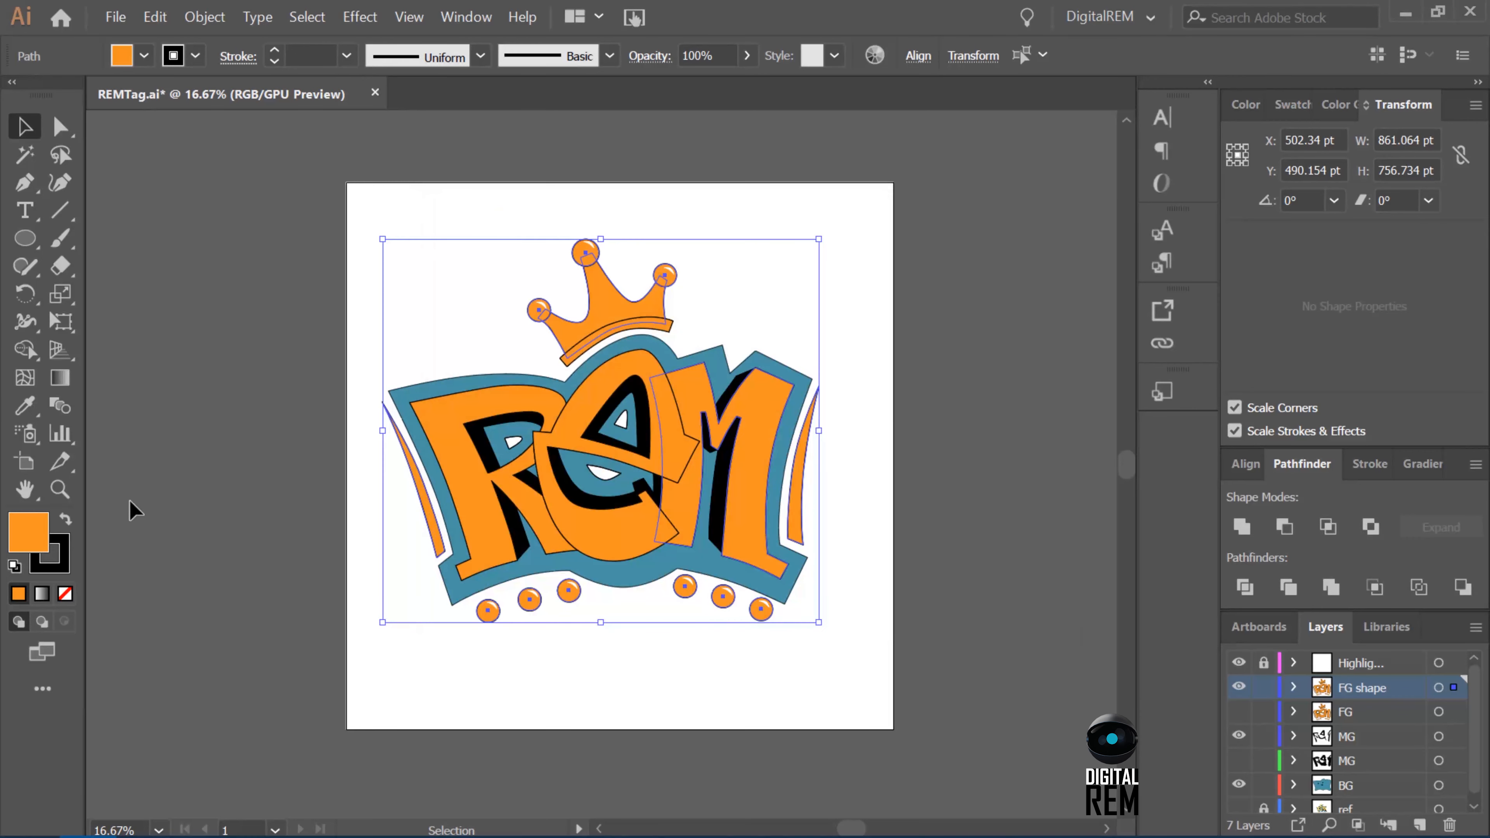
{"action": "left_click", "coordinate": [909, 557]}
Copy the #F4B852 code from the browser palette and apply it in Illustrator as the fill of the letter M.
{"action": "key", "text": "a"}
{"action": "left_click", "coordinate": [762, 458]}
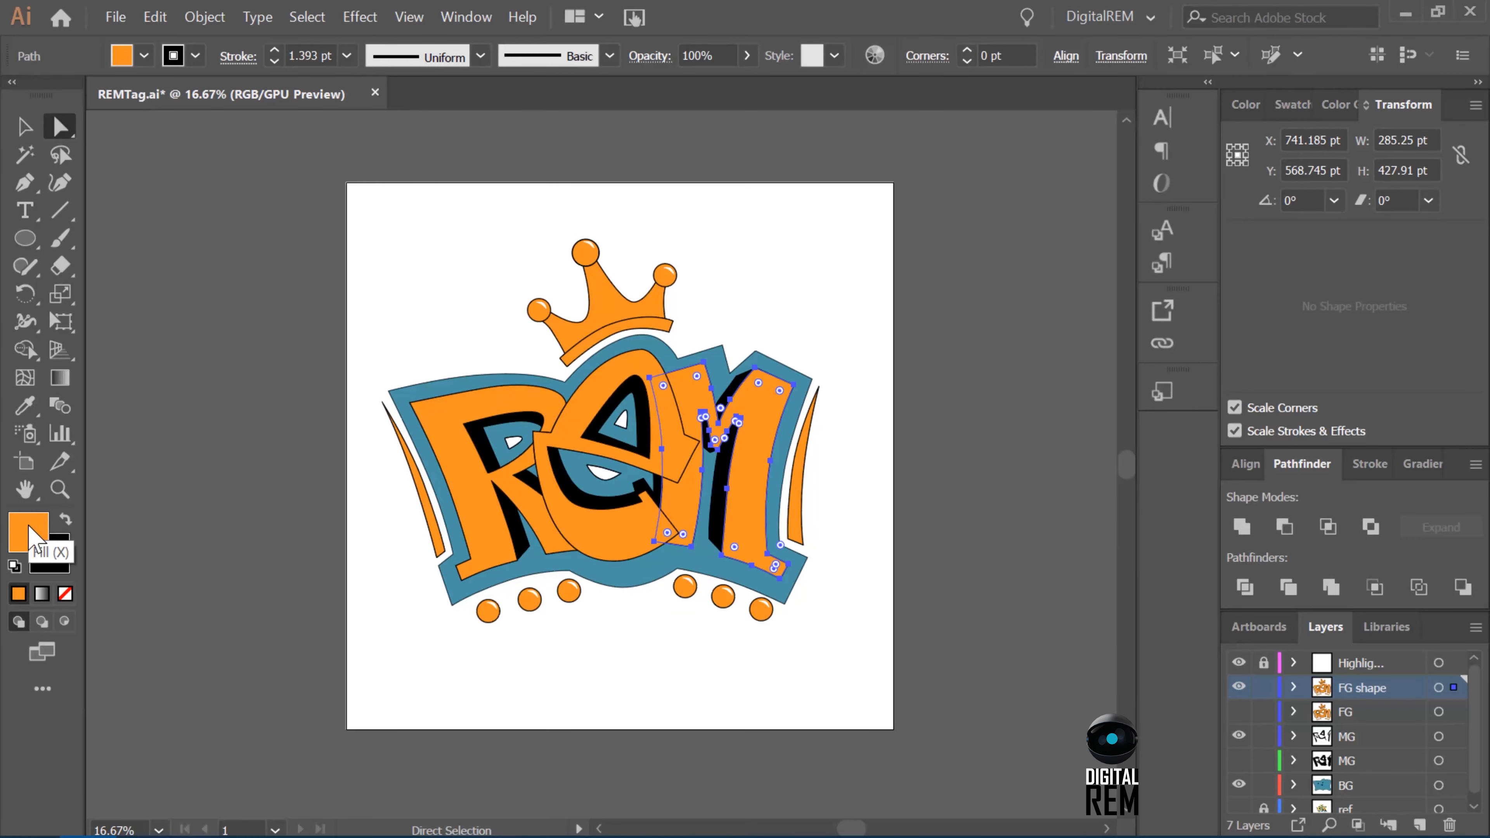
{"action": "double_click", "coordinate": [30, 531]}
{"action": "left_click", "coordinate": [965, 285]}
{"action": "left_click", "coordinate": [132, 821]}
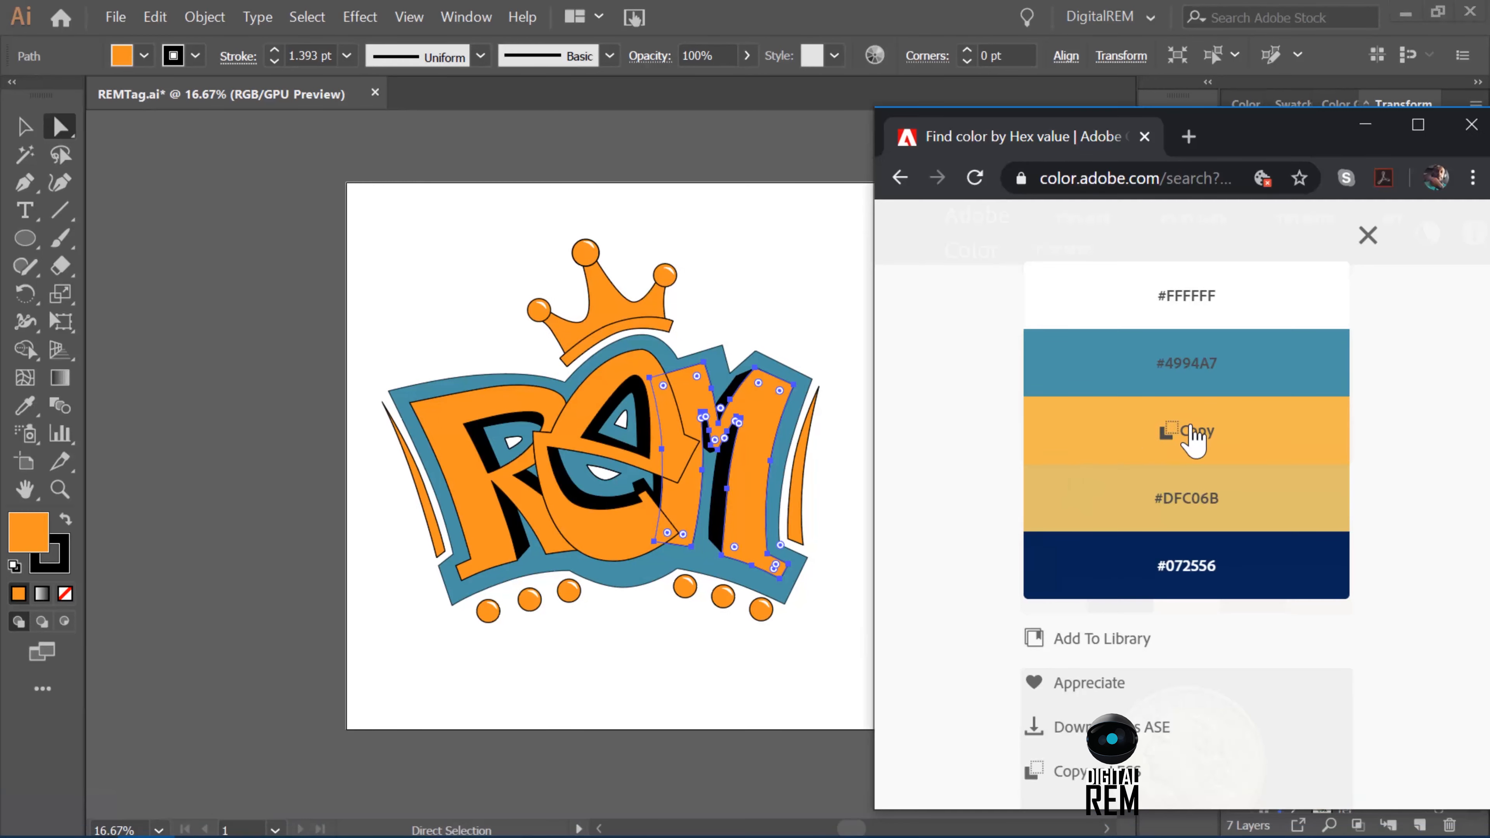
{"action": "left_click", "coordinate": [1190, 437]}
{"action": "left_click", "coordinate": [597, 183]}
{"action": "double_click", "coordinate": [28, 531]}
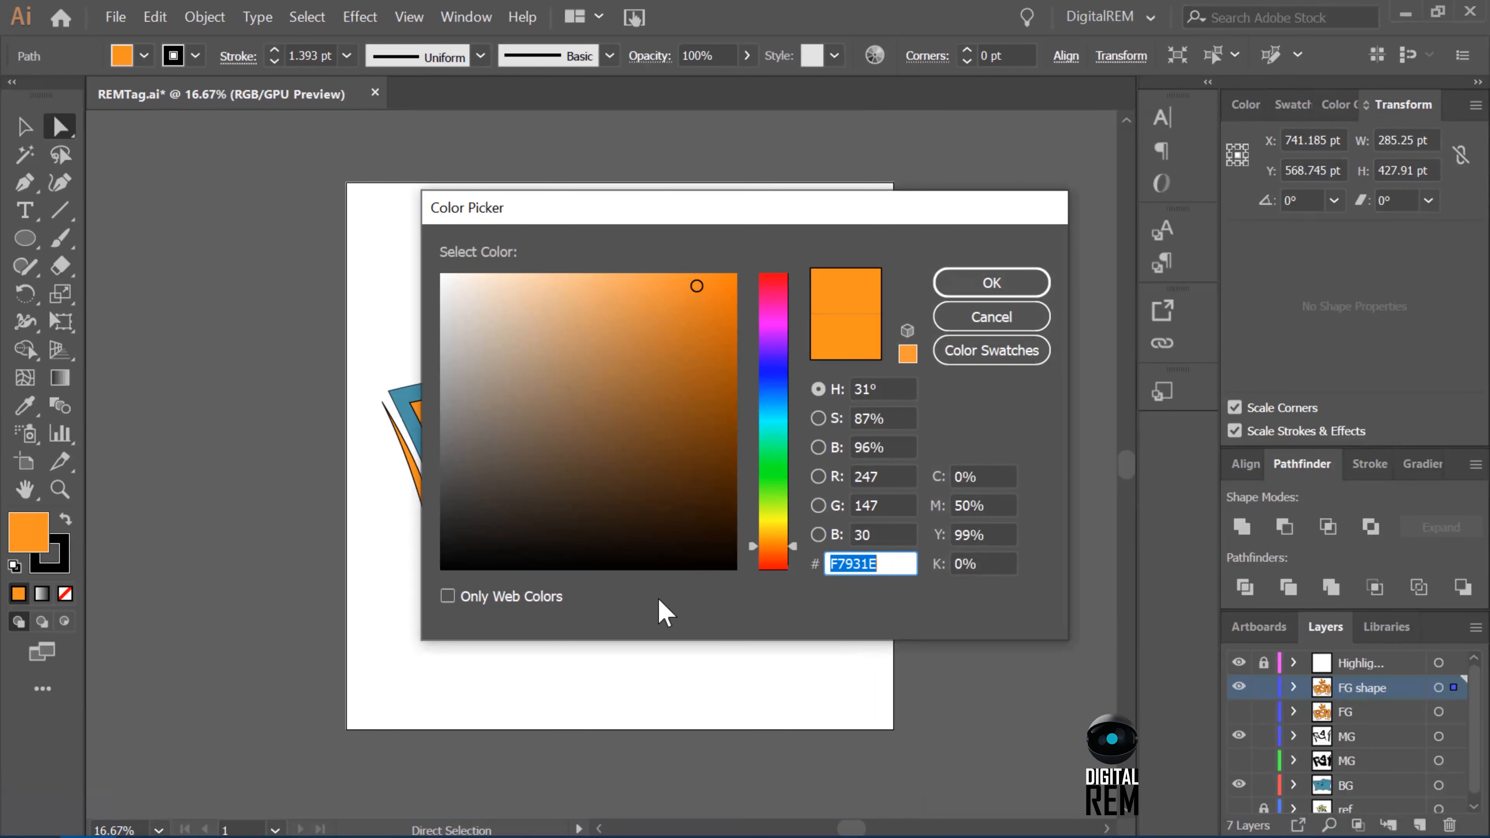
{"action": "key", "text": "ctrl+v"}
{"action": "mouse_move", "coordinate": [589, 835]}
{"action": "left_click", "coordinate": [133, 821]}
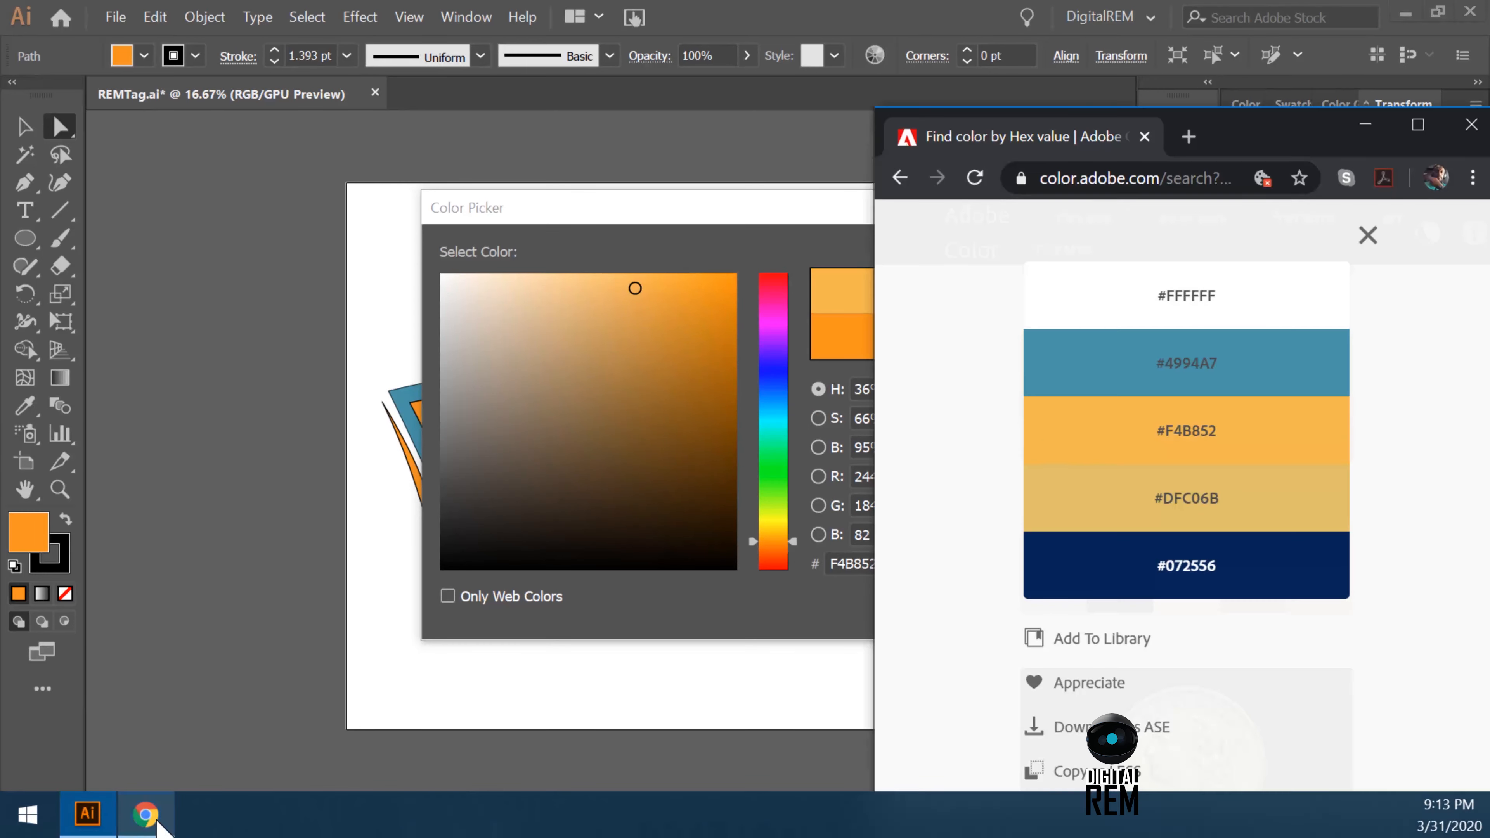
{"action": "left_click", "coordinate": [733, 213]}
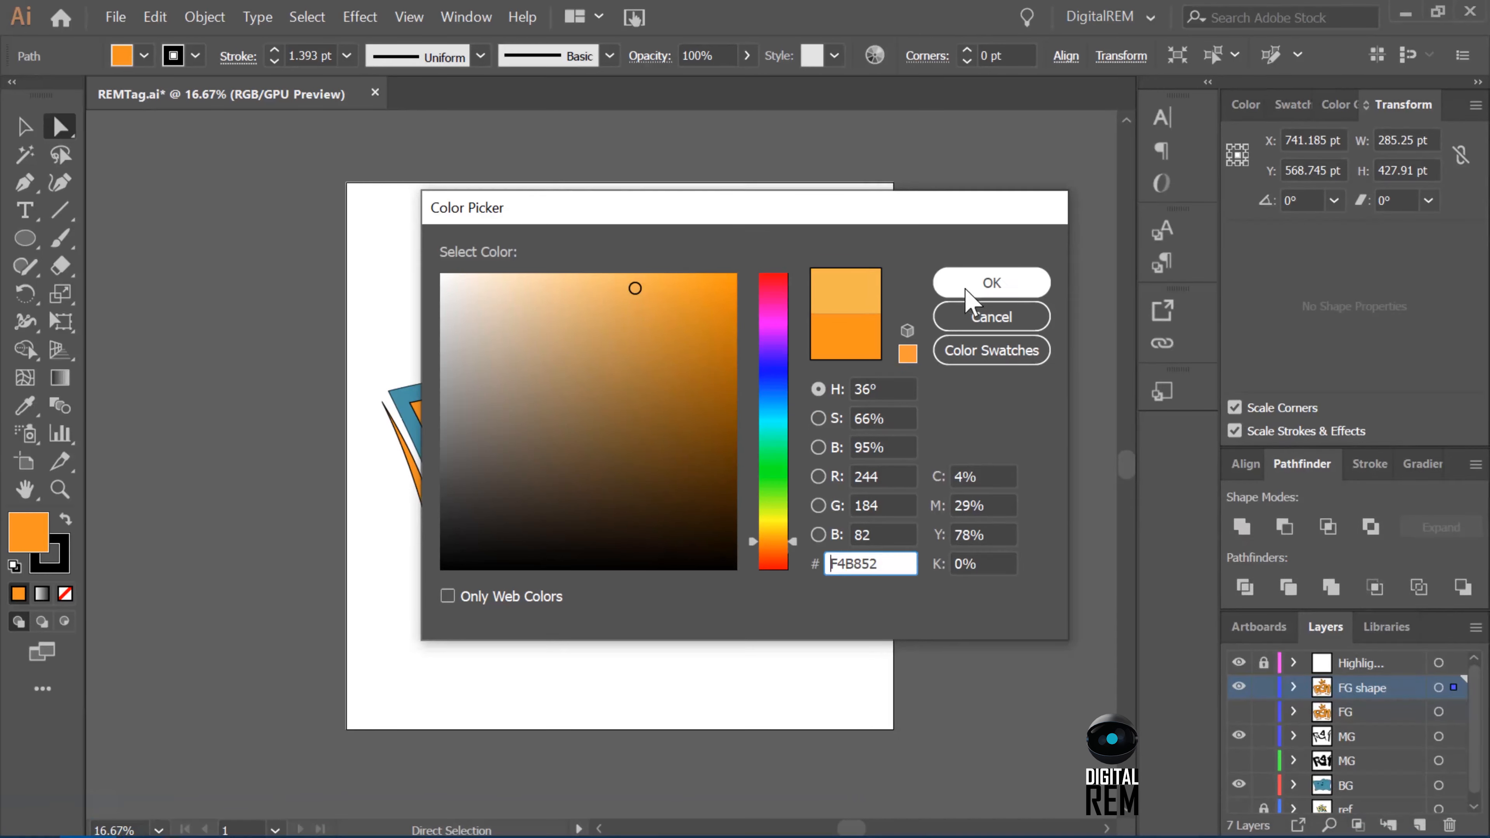
{"action": "left_click", "coordinate": [977, 286]}
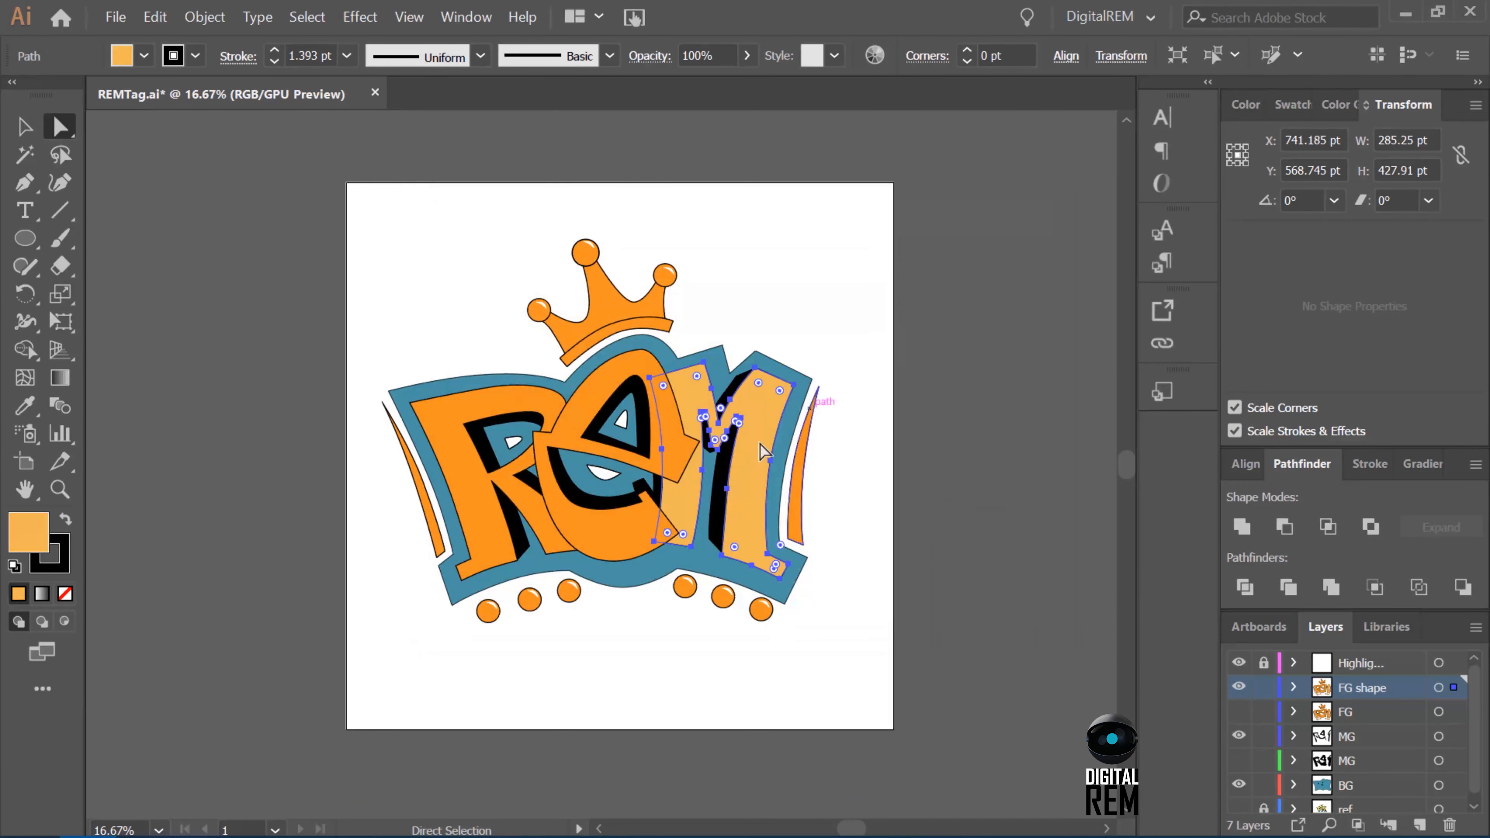
Recolor the R, the e, both side slivers, the six lower dots and the whole crown by sampling the letter M with the Eyedropper.
{"action": "left_click", "coordinate": [500, 540], "text": "shift"}
{"action": "left_click", "coordinate": [436, 538], "text": "shift"}
{"action": "left_click", "coordinate": [488, 611], "text": "shift"}
{"action": "left_click", "coordinate": [529, 598], "text": "shift"}
{"action": "left_click", "coordinate": [568, 590], "text": "shift"}
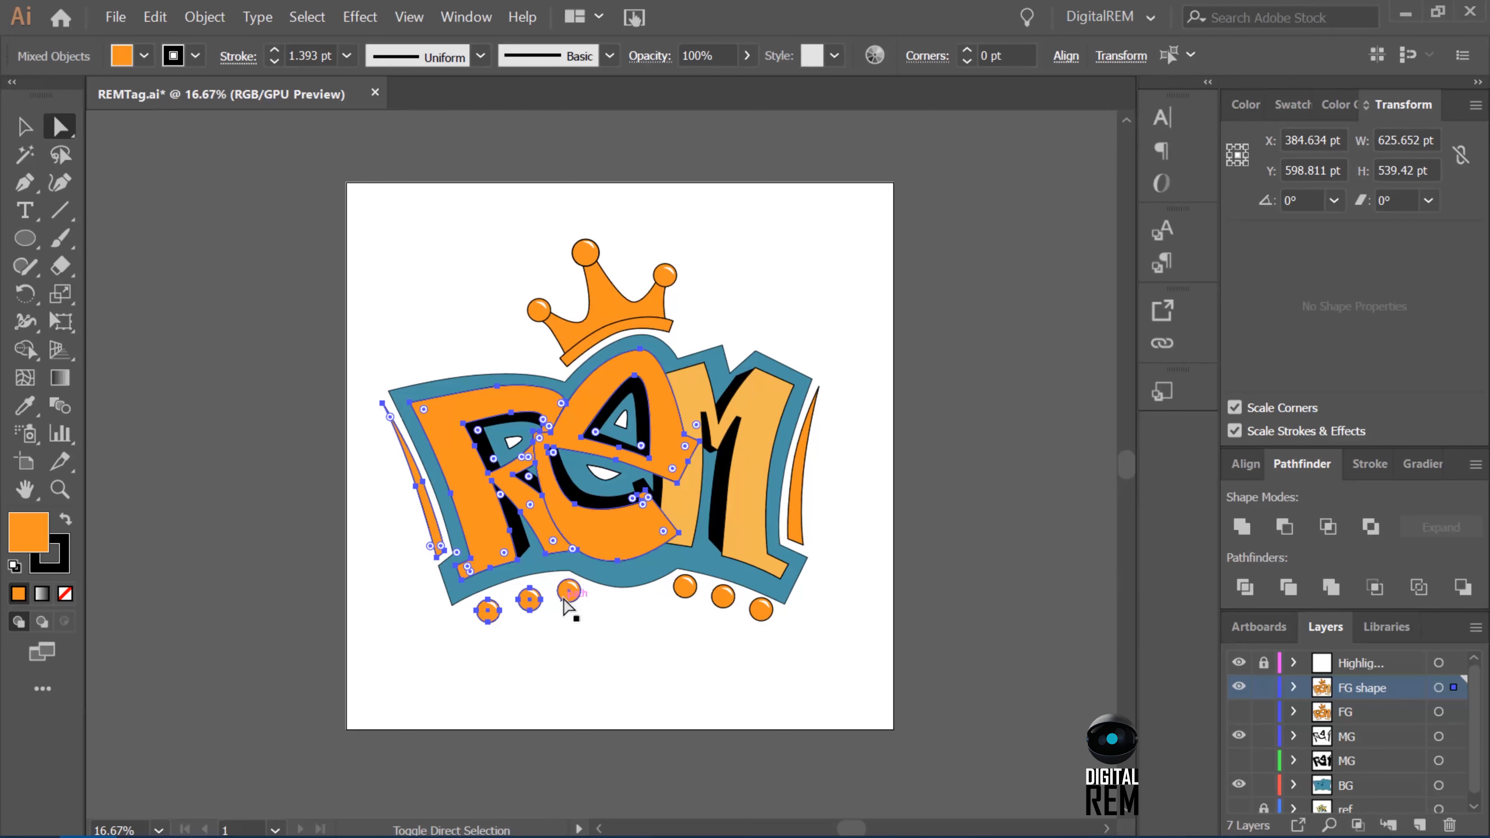
{"action": "left_click", "coordinate": [685, 586], "text": "shift"}
{"action": "left_click", "coordinate": [722, 596], "text": "shift"}
{"action": "left_click", "coordinate": [761, 609], "text": "shift"}
{"action": "left_click", "coordinate": [803, 464], "text": "shift"}
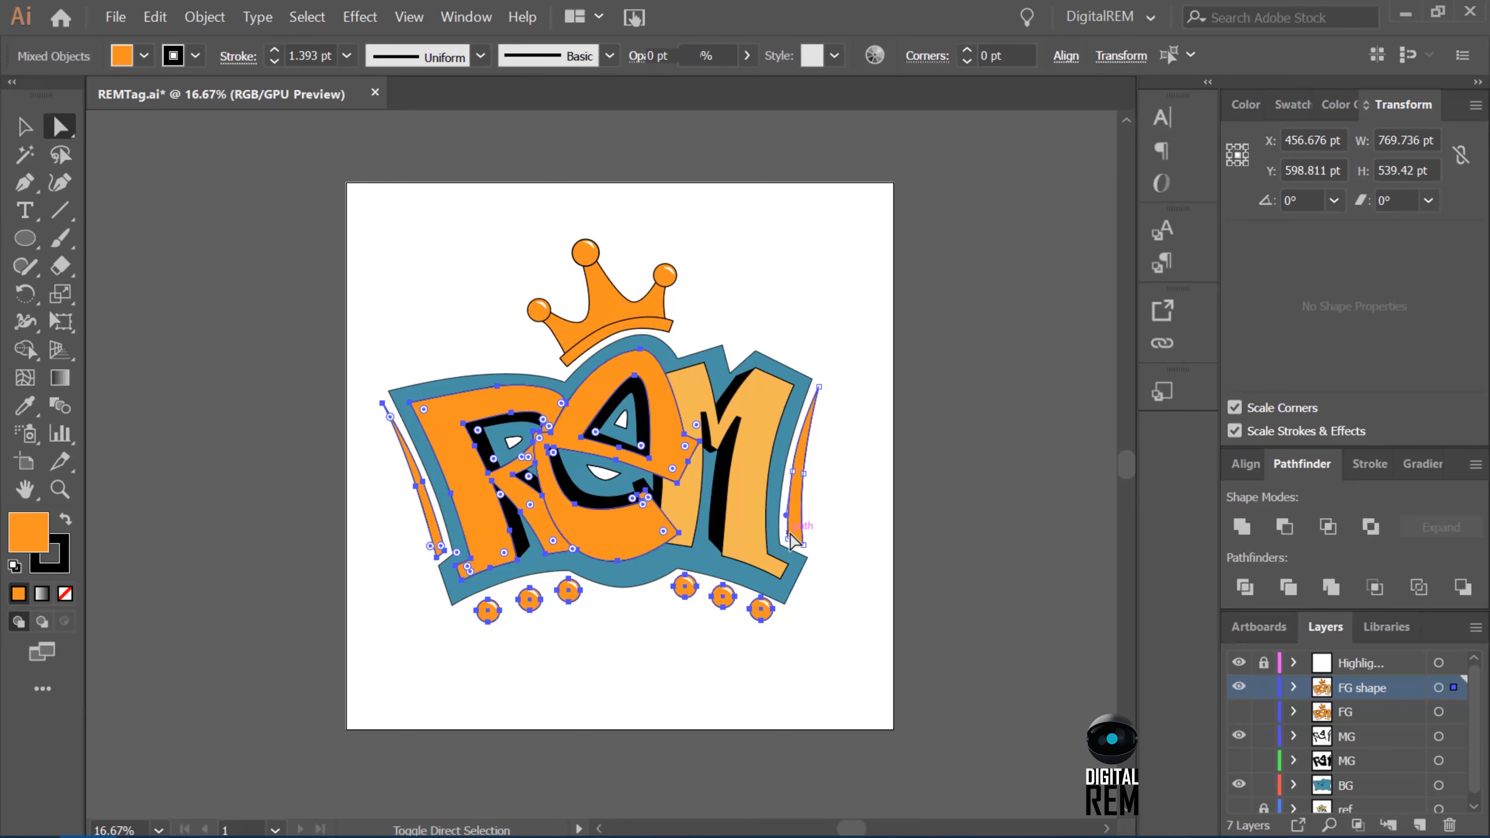
{"action": "left_click", "coordinate": [635, 326], "text": "shift"}
{"action": "left_click", "coordinate": [635, 320], "text": "shift"}
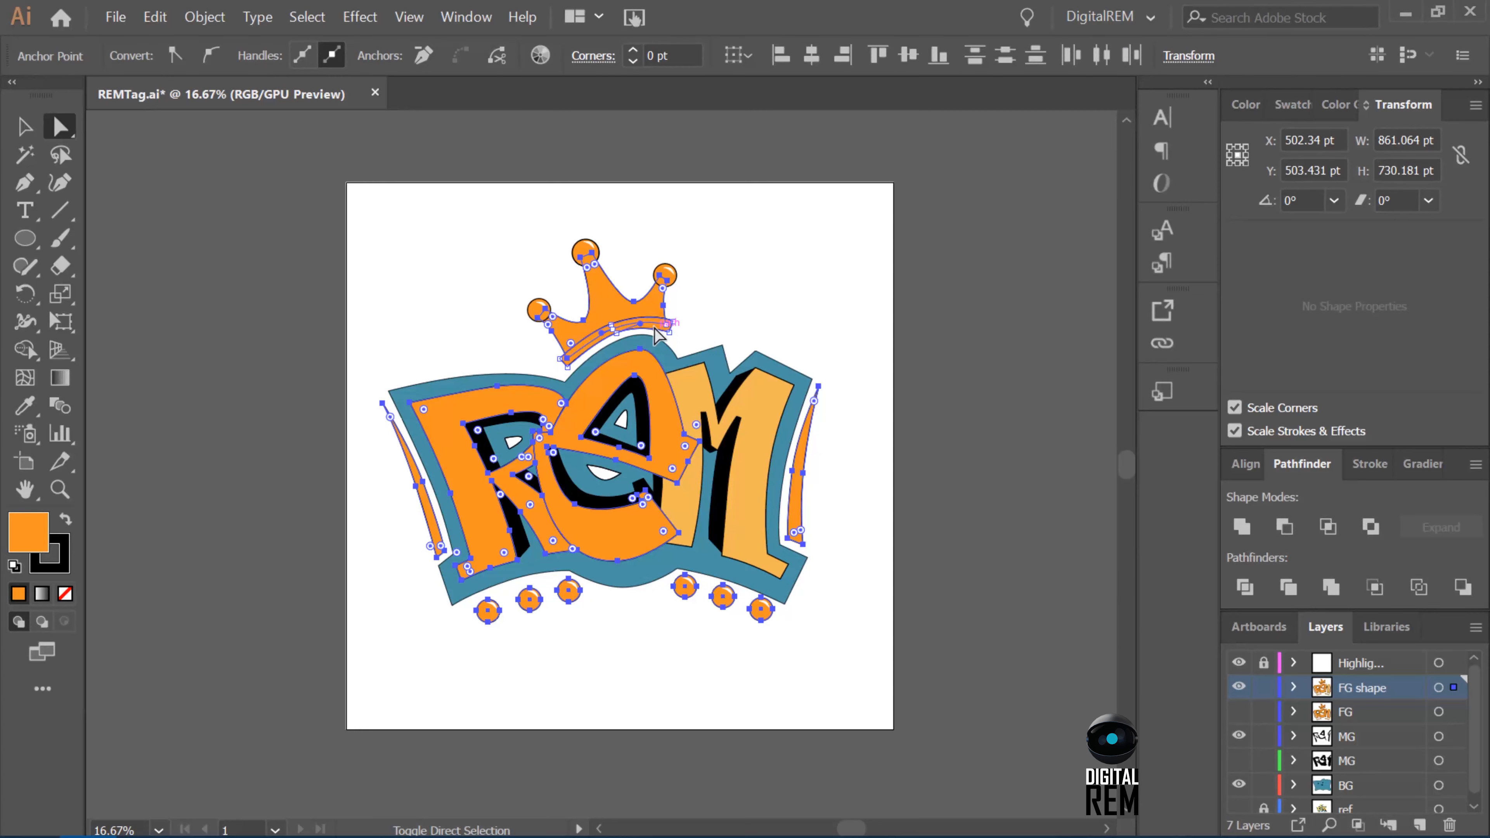
{"action": "left_click", "coordinate": [590, 251], "text": "shift"}
{"action": "left_click", "coordinate": [538, 310], "text": "shift"}
{"action": "left_click", "coordinate": [665, 276], "text": "shift"}
{"action": "left_click", "coordinate": [24, 405]}
{"action": "left_click", "coordinate": [745, 452]}
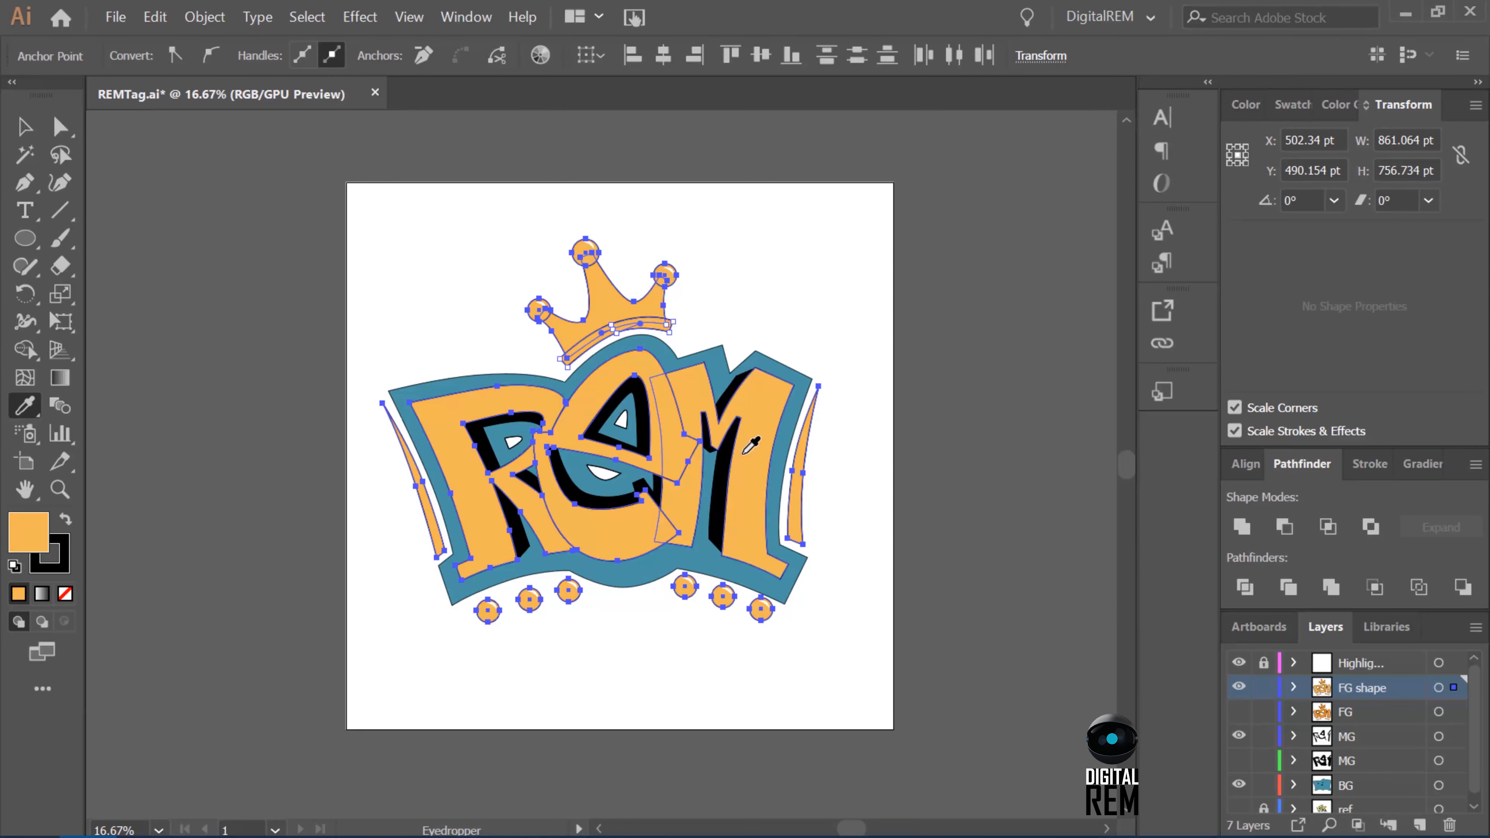
{"action": "key", "text": "v"}
{"action": "left_click", "coordinate": [870, 502]}
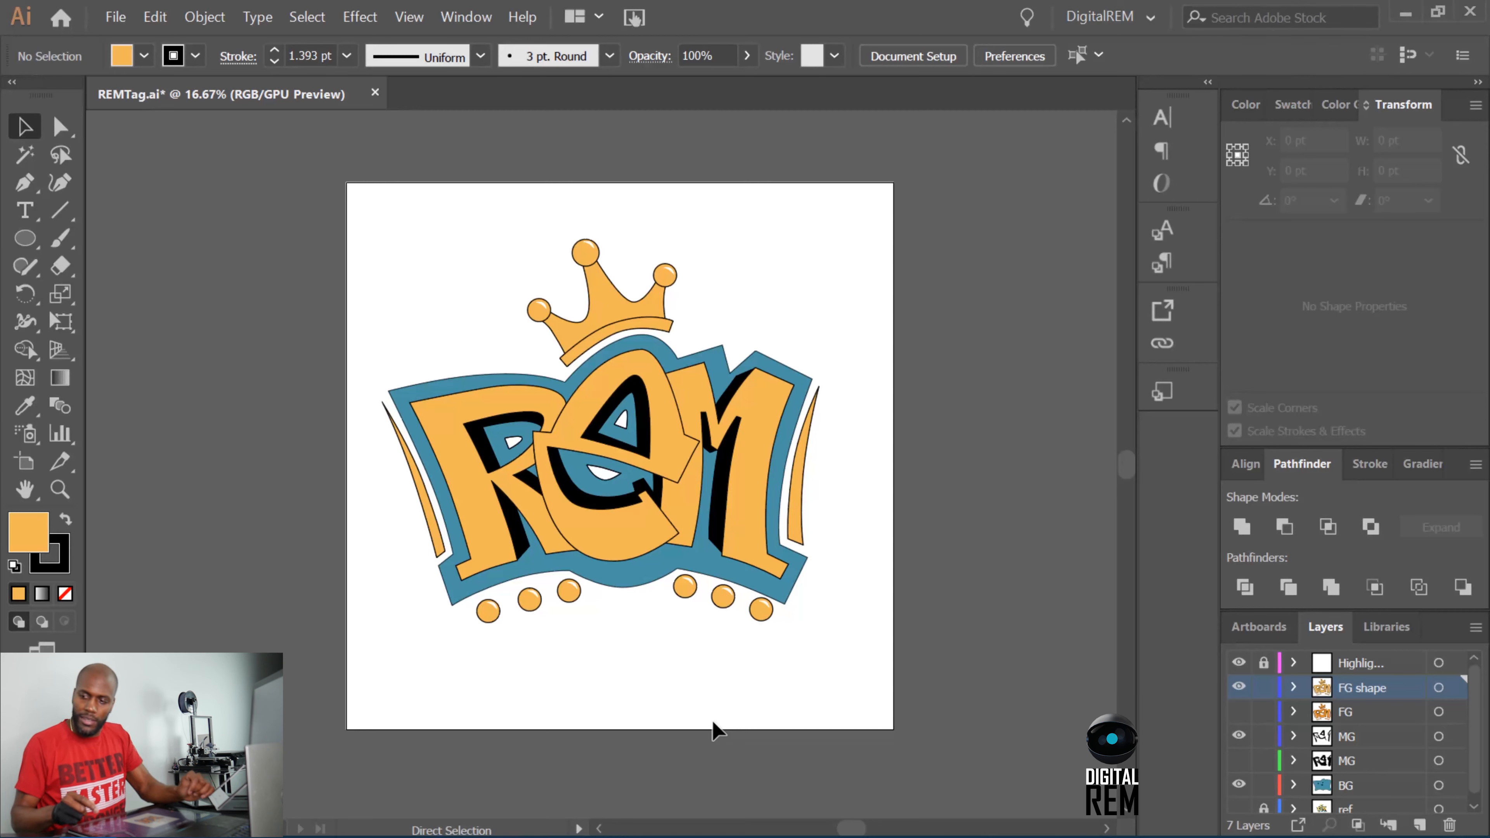
Save the recolored REMTag.ai document.
{"action": "key", "text": "ctrl+s"}
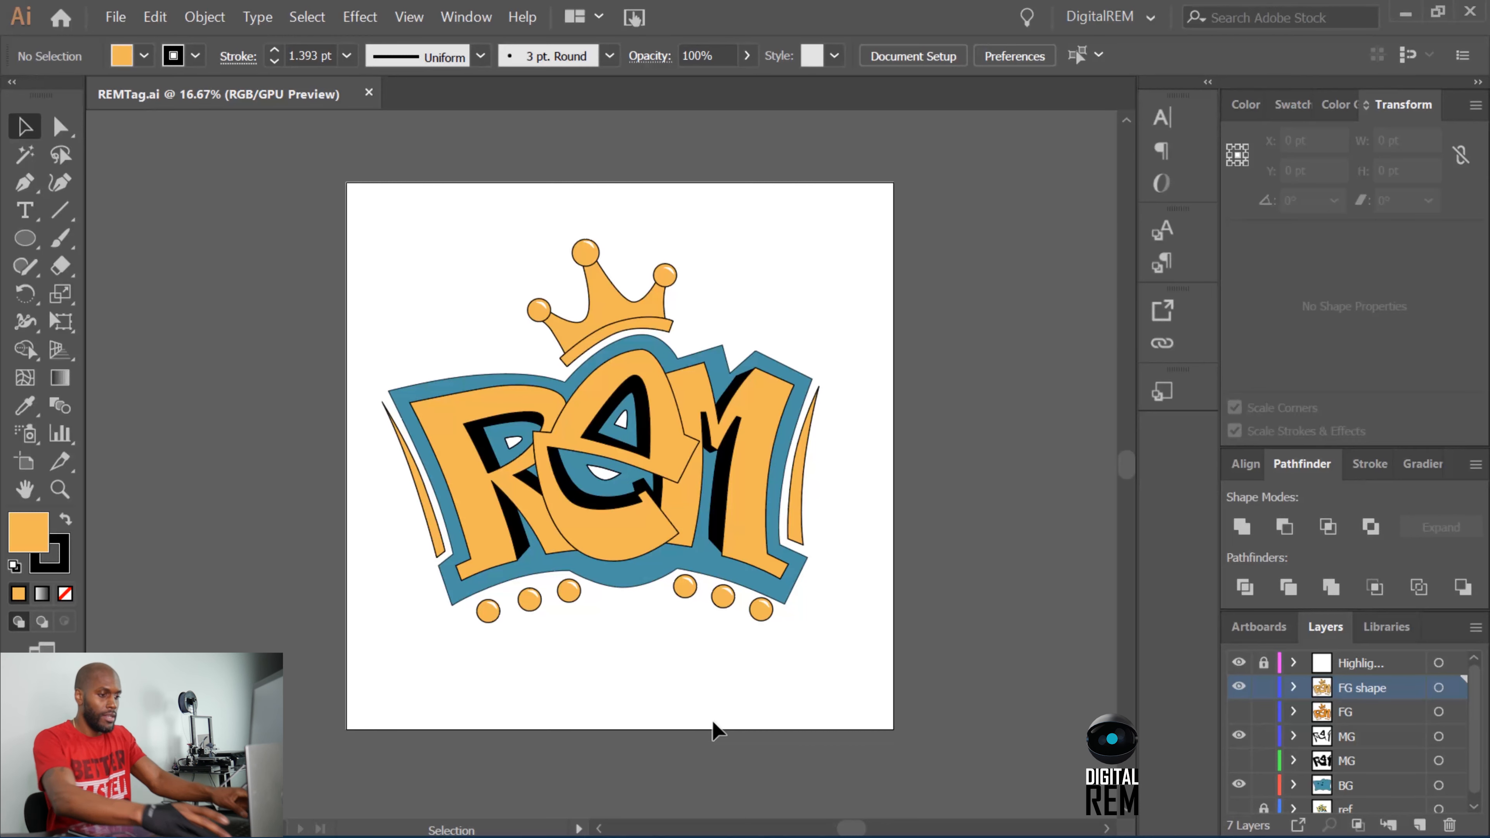
{"action": "key", "text": "ctrl+plus"}
{"action": "key", "text": "ctrl+minus"}
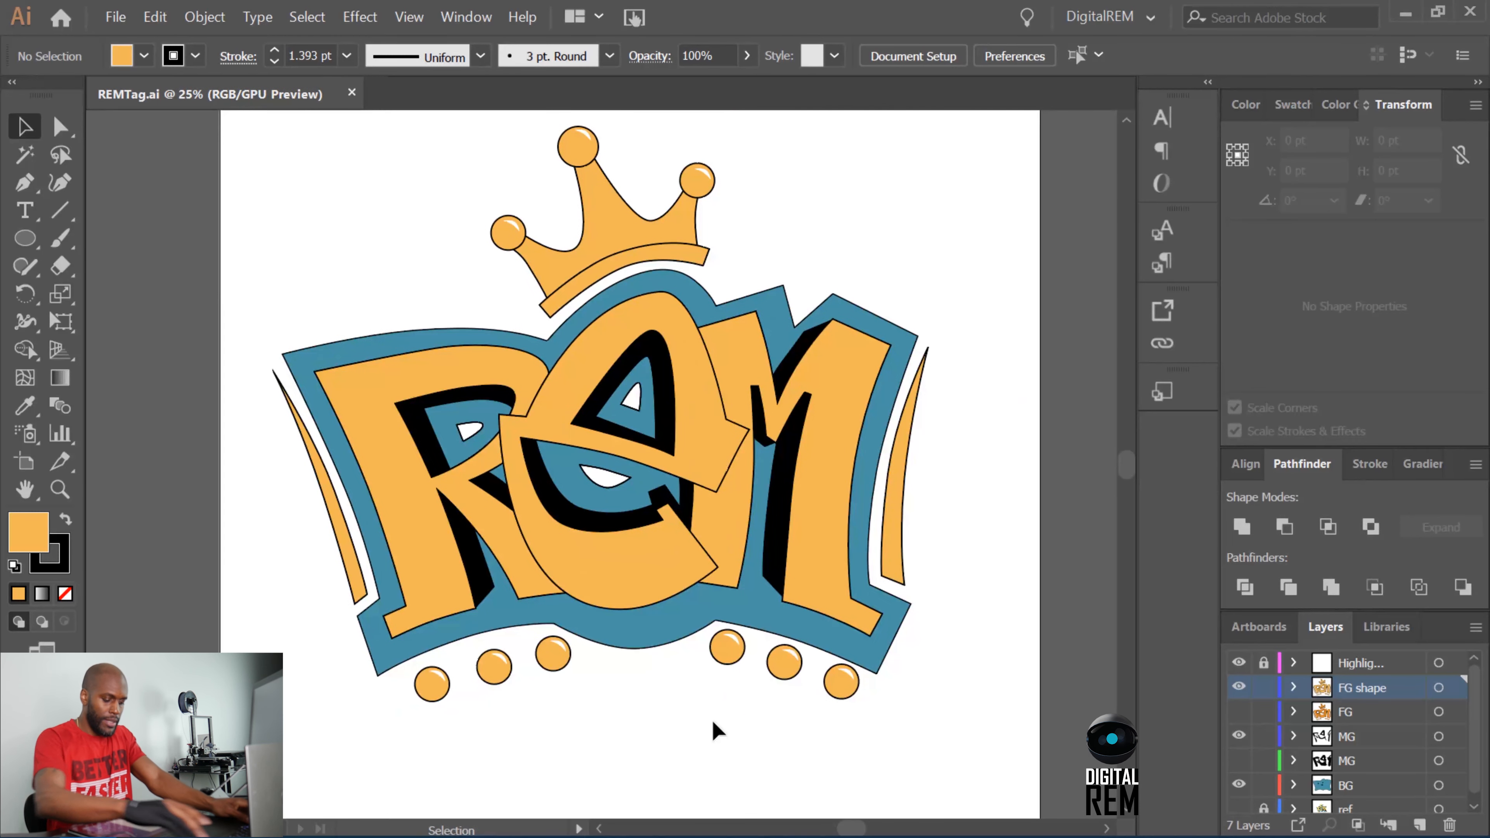
{"action": "scroll", "coordinate": [713, 729], "scroll_direction": "up", "scroll_amount": 2}
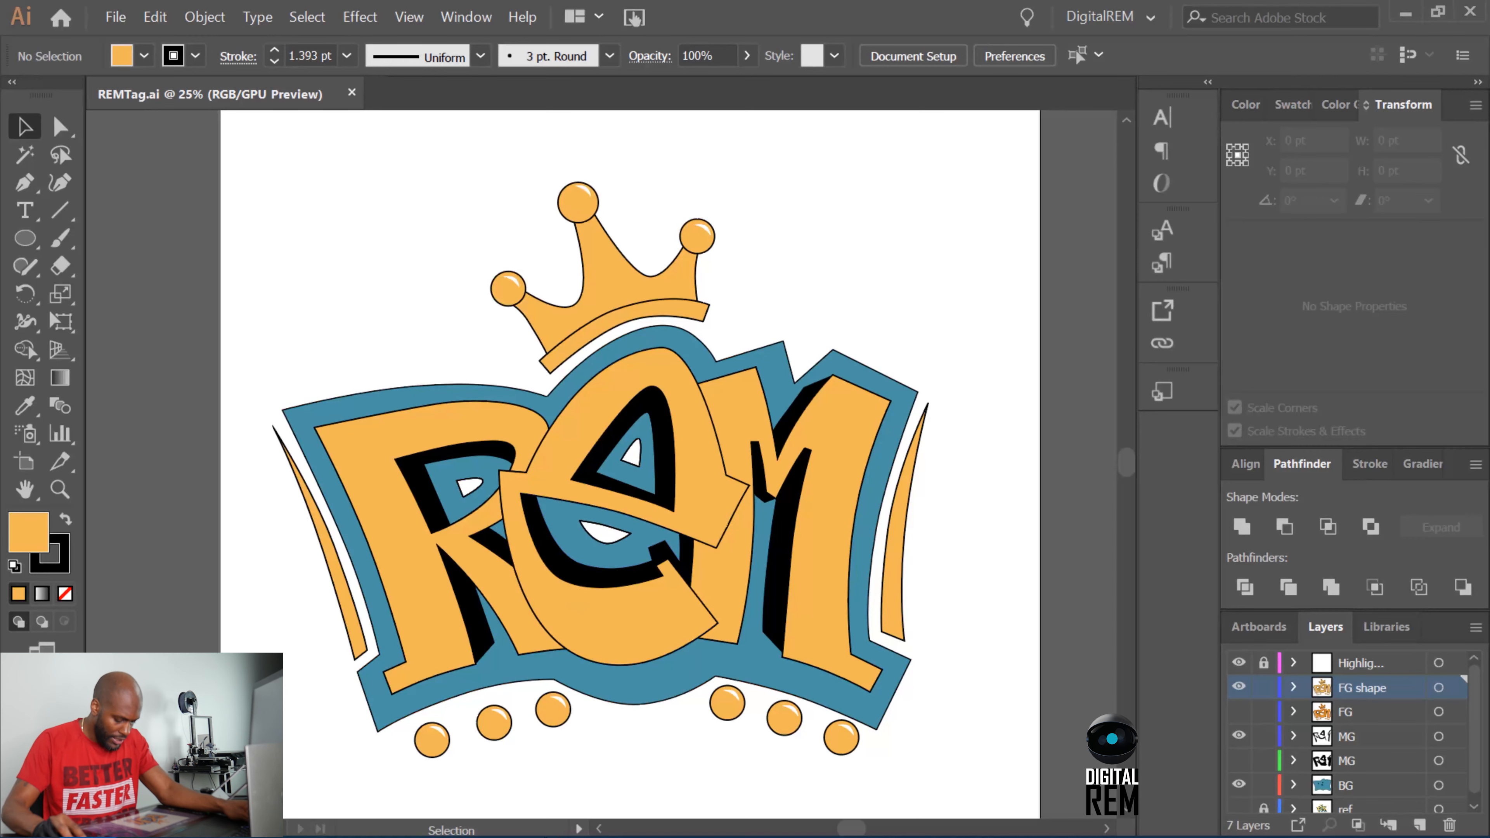
Review the remaining palette colors in the browser against the recolored artwork, and minimize the browser window.
{"action": "left_click", "coordinate": [515, 828]}
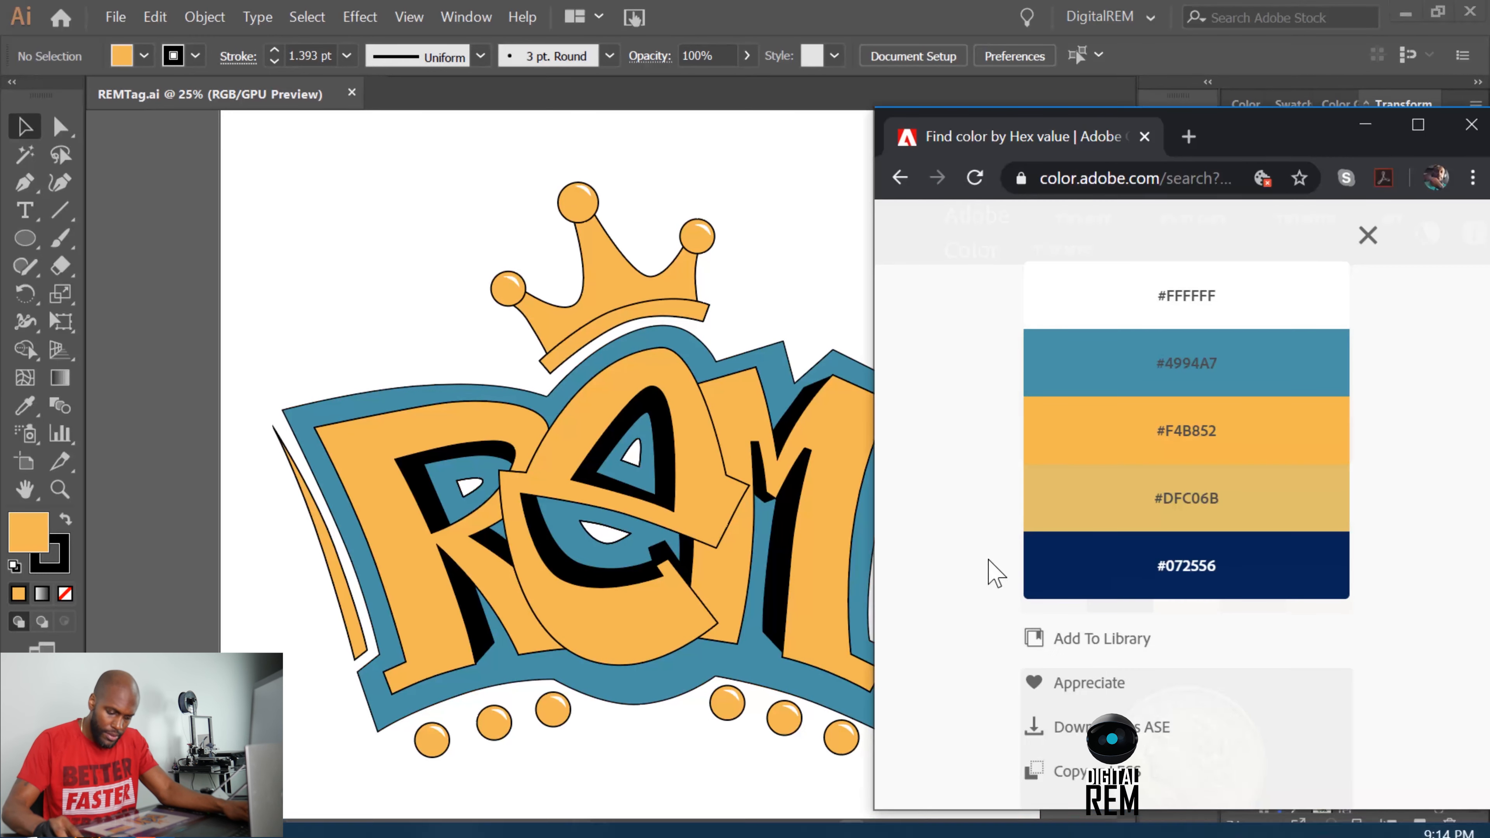
{"action": "mouse_move", "coordinate": [1064, 521]}
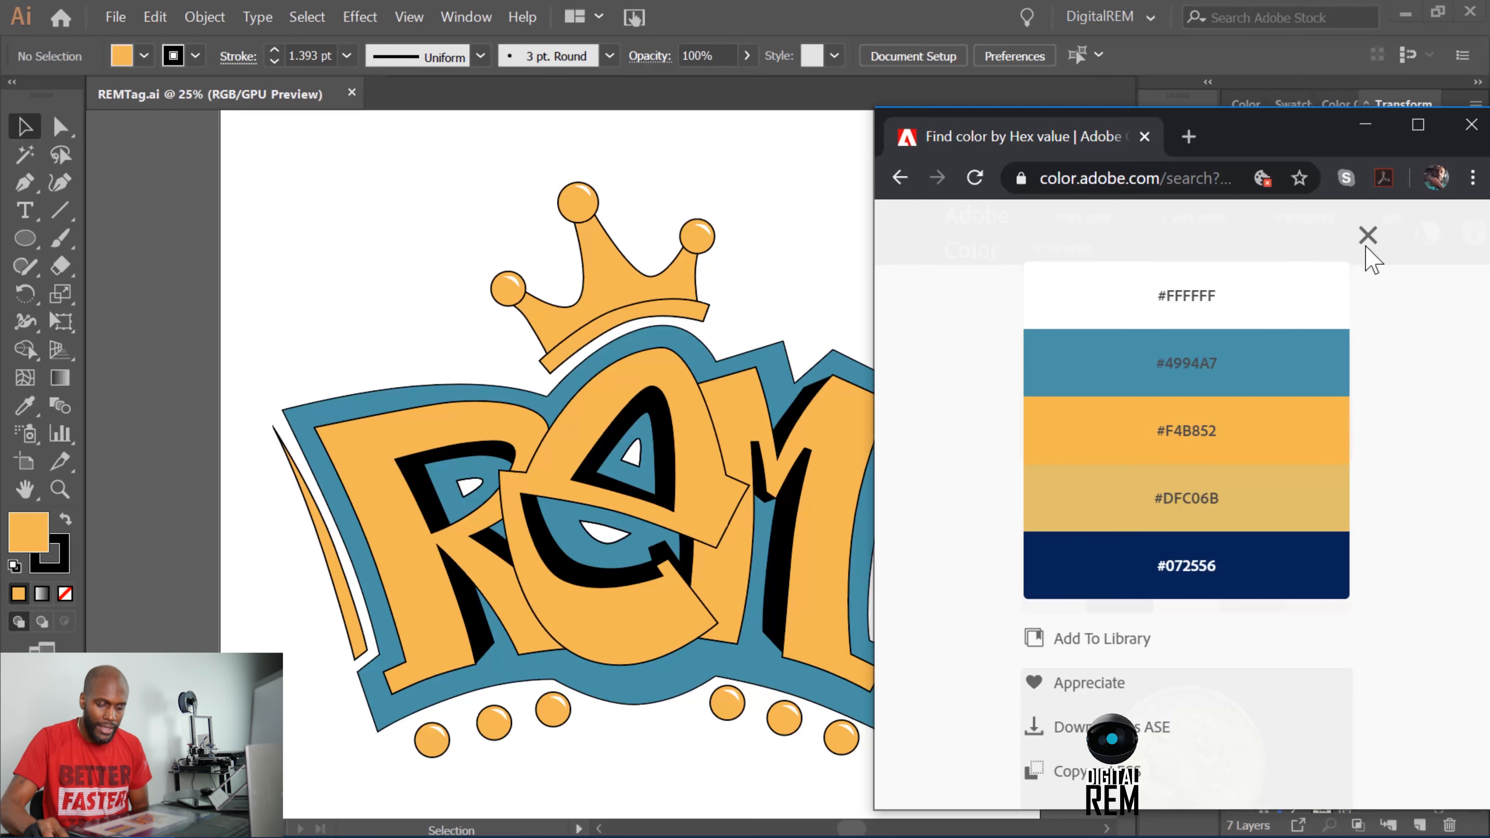
{"action": "left_click", "coordinate": [1364, 125]}
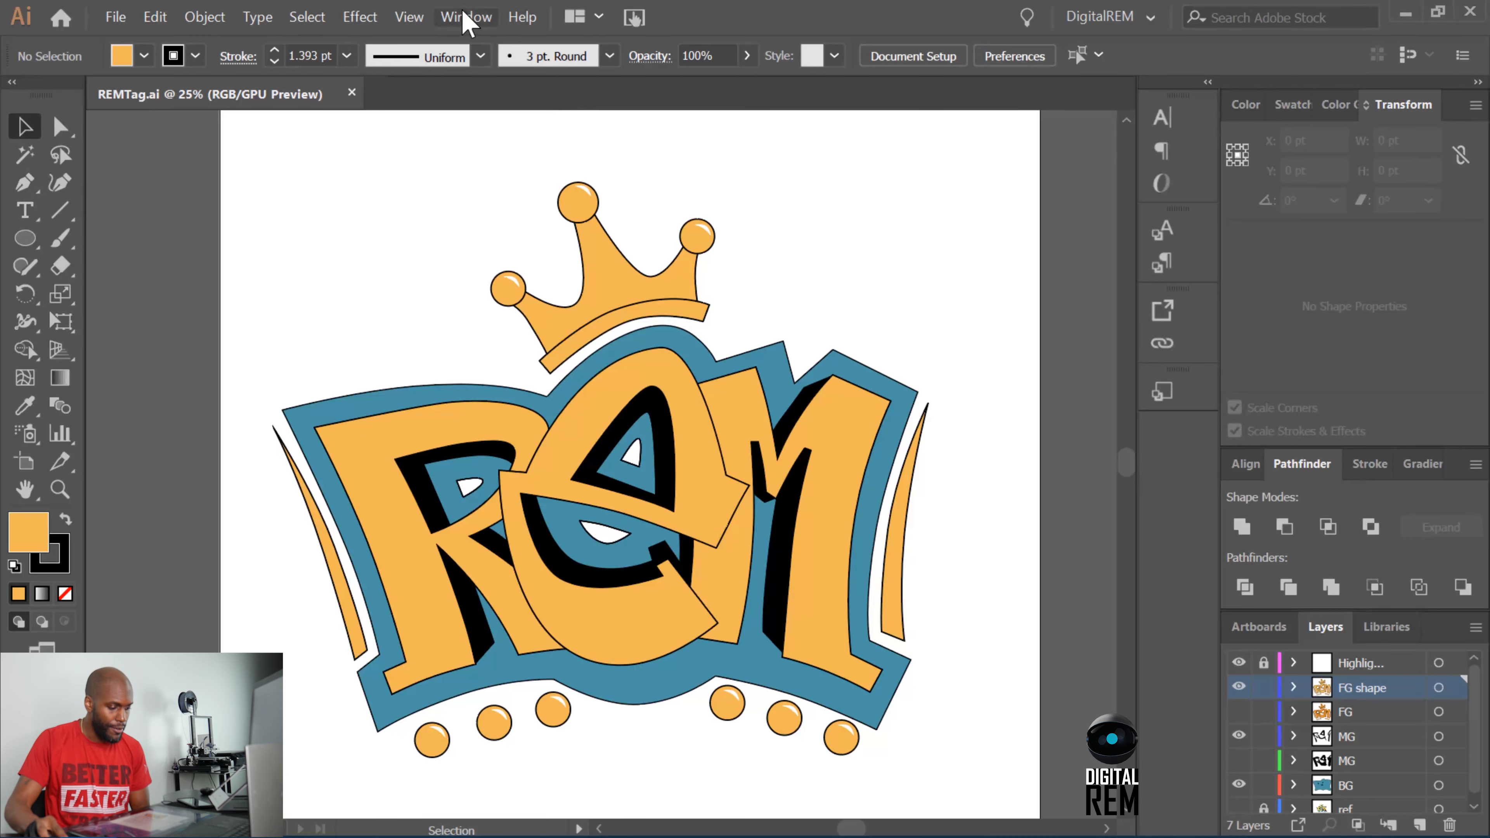
{"action": "left_click", "coordinate": [467, 18]}
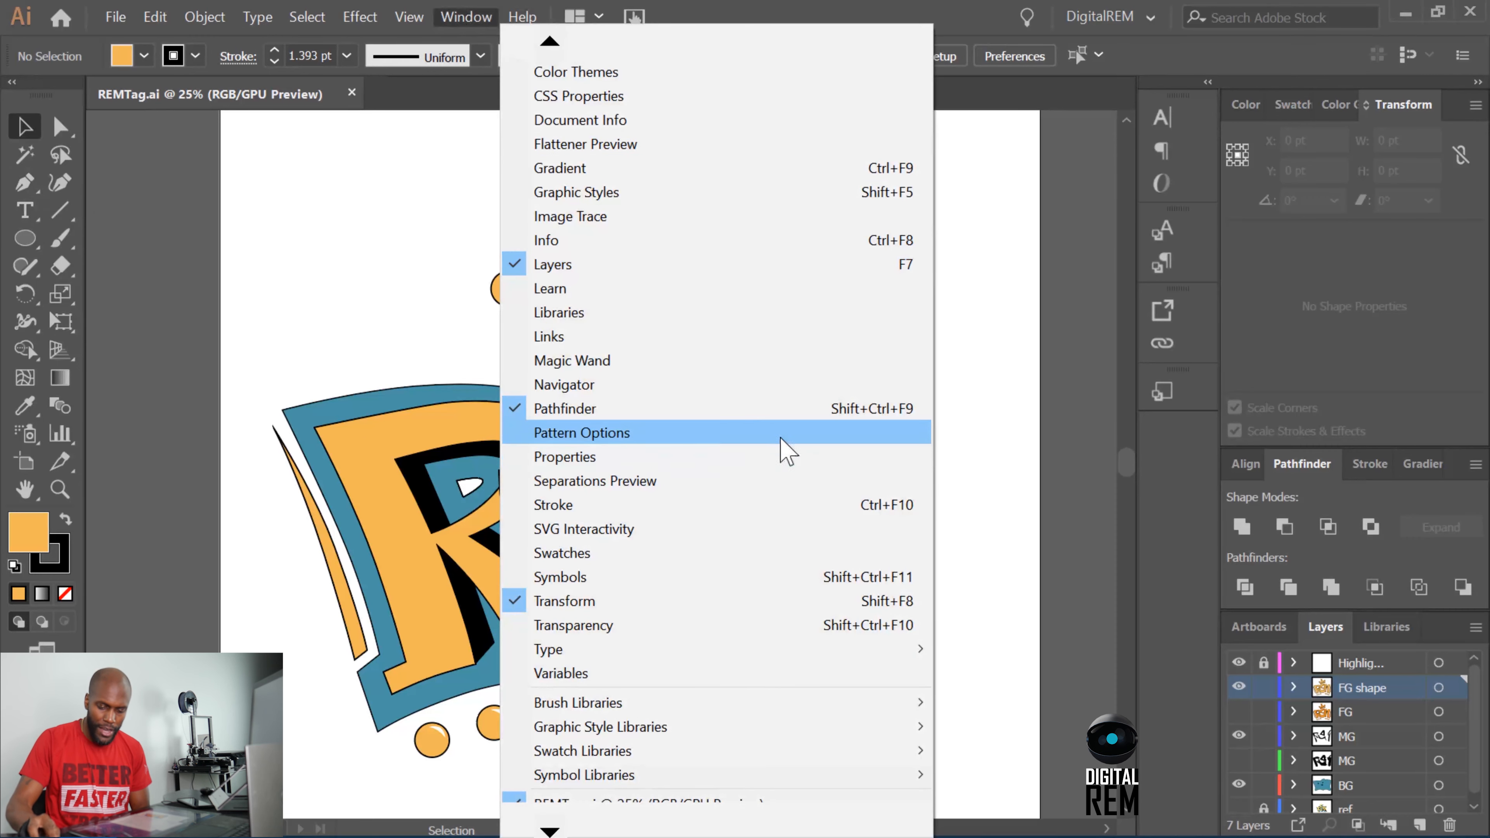
{"action": "left_click", "coordinate": [376, 257]}
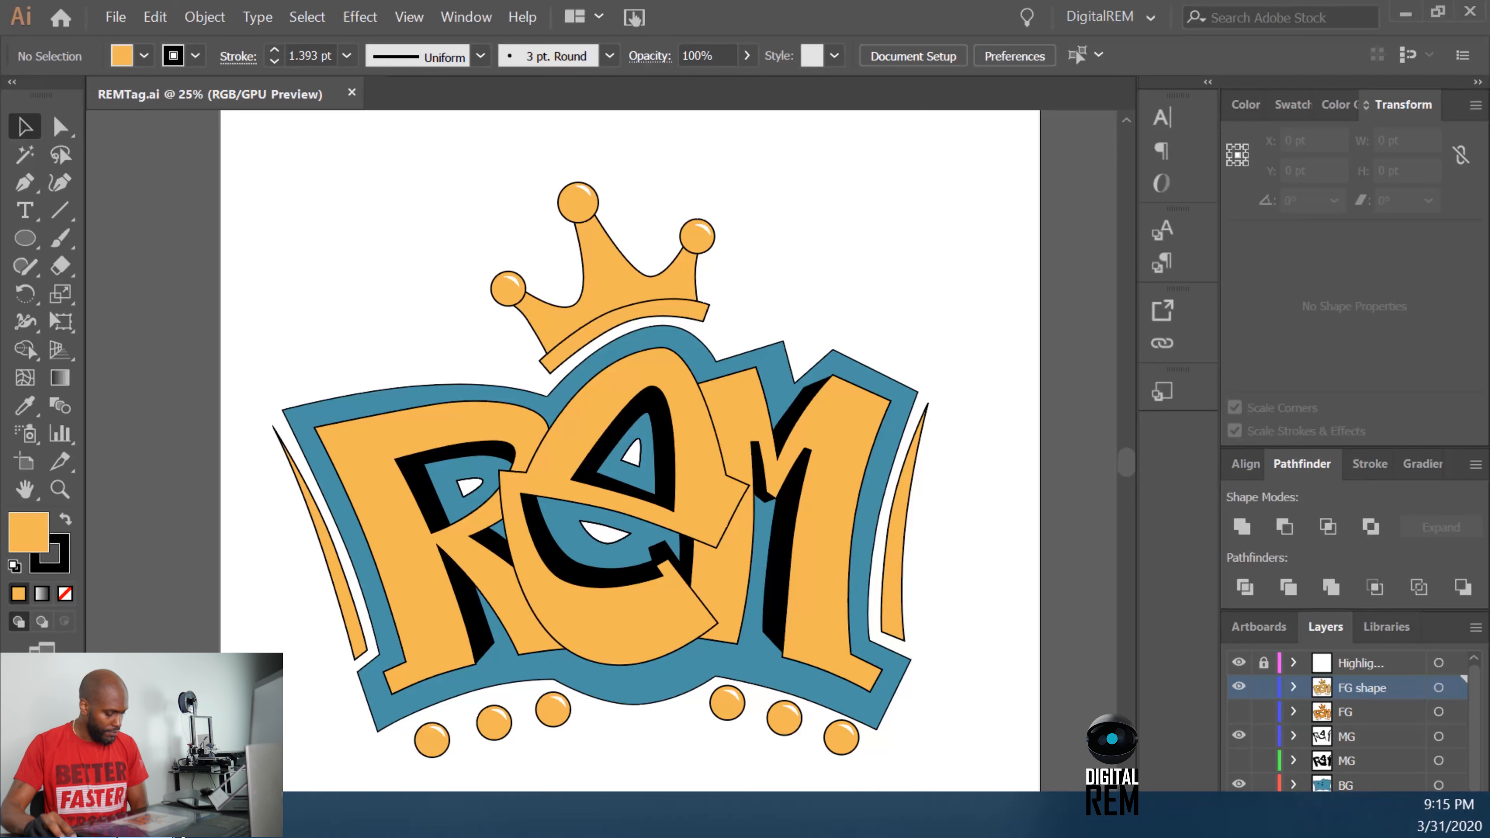
Switch to the browser, leave the open palette and look through the Adobe Color search results for "grafitti".
{"action": "left_click", "coordinate": [170, 815]}
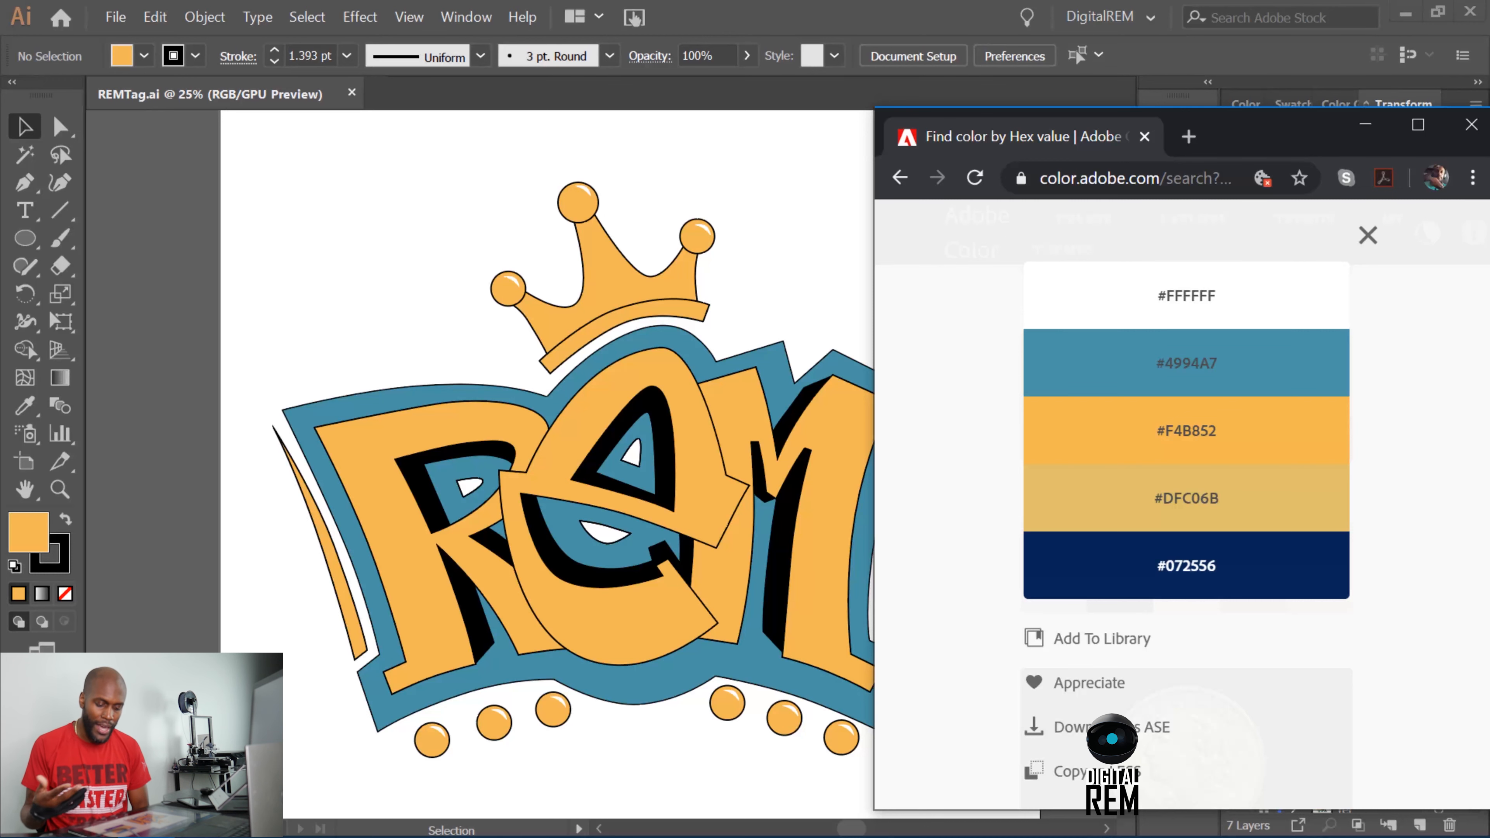
{"action": "left_click", "coordinate": [900, 178]}
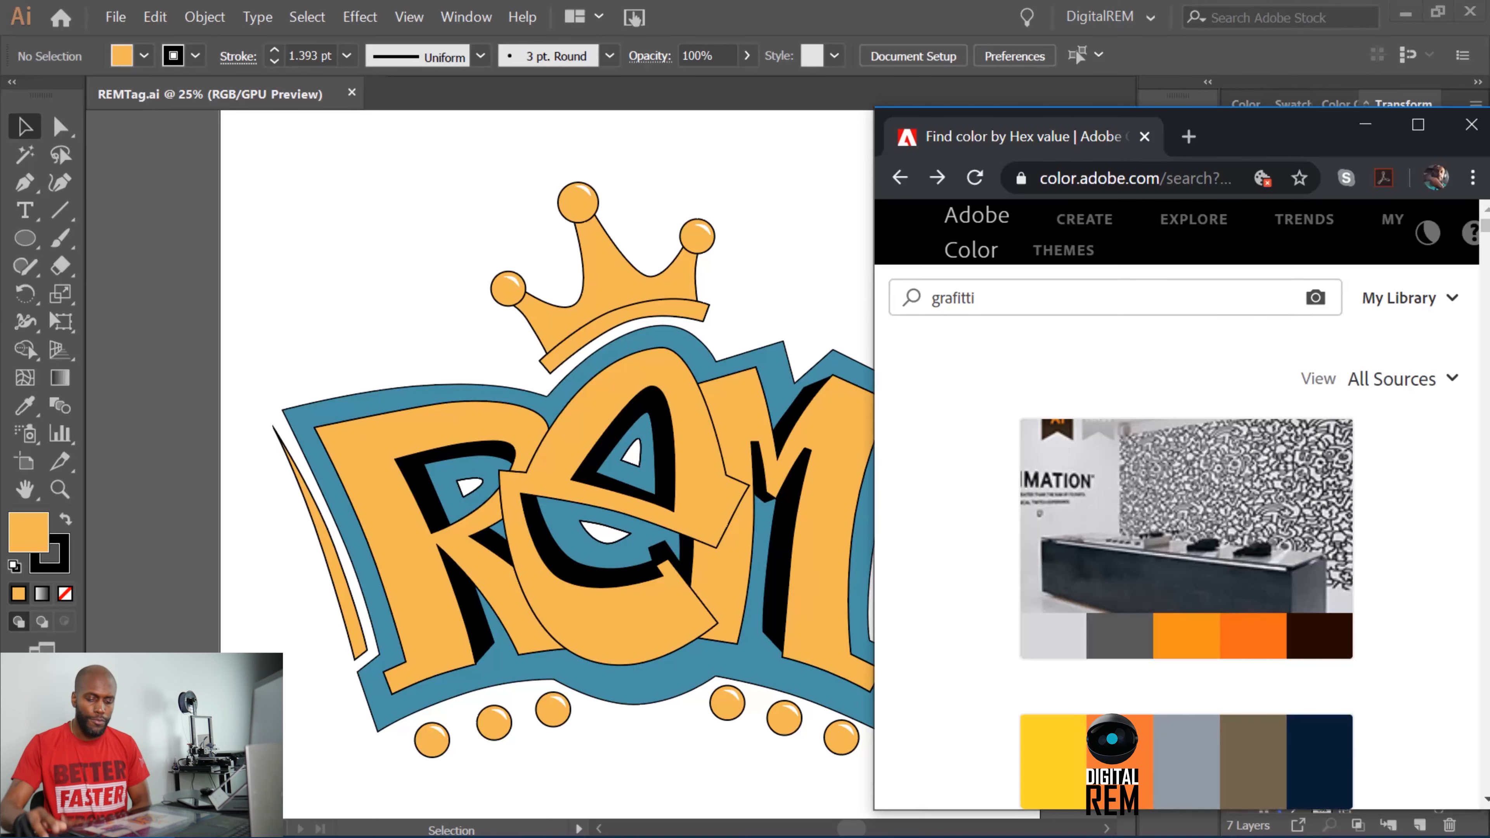
{"action": "scroll", "coordinate": [1376, 449], "scroll_direction": "down", "scroll_amount": 5}
{"action": "scroll", "coordinate": [1376, 449], "scroll_direction": "down", "scroll_amount": 6}
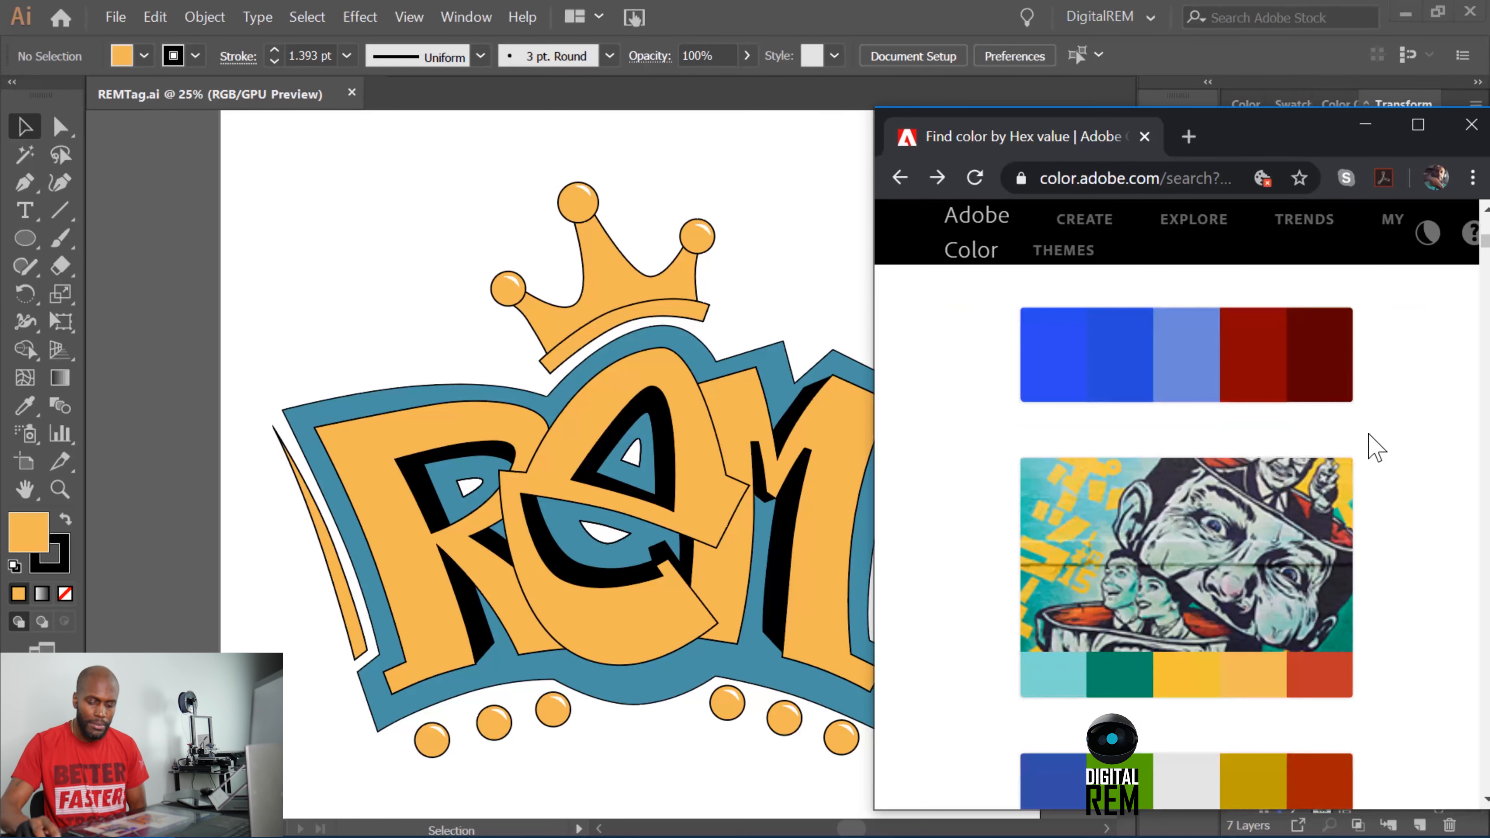
{"action": "scroll", "coordinate": [1375, 448], "scroll_direction": "up", "scroll_amount": 5}
{"action": "scroll", "coordinate": [1376, 449], "scroll_direction": "up", "scroll_amount": 5}
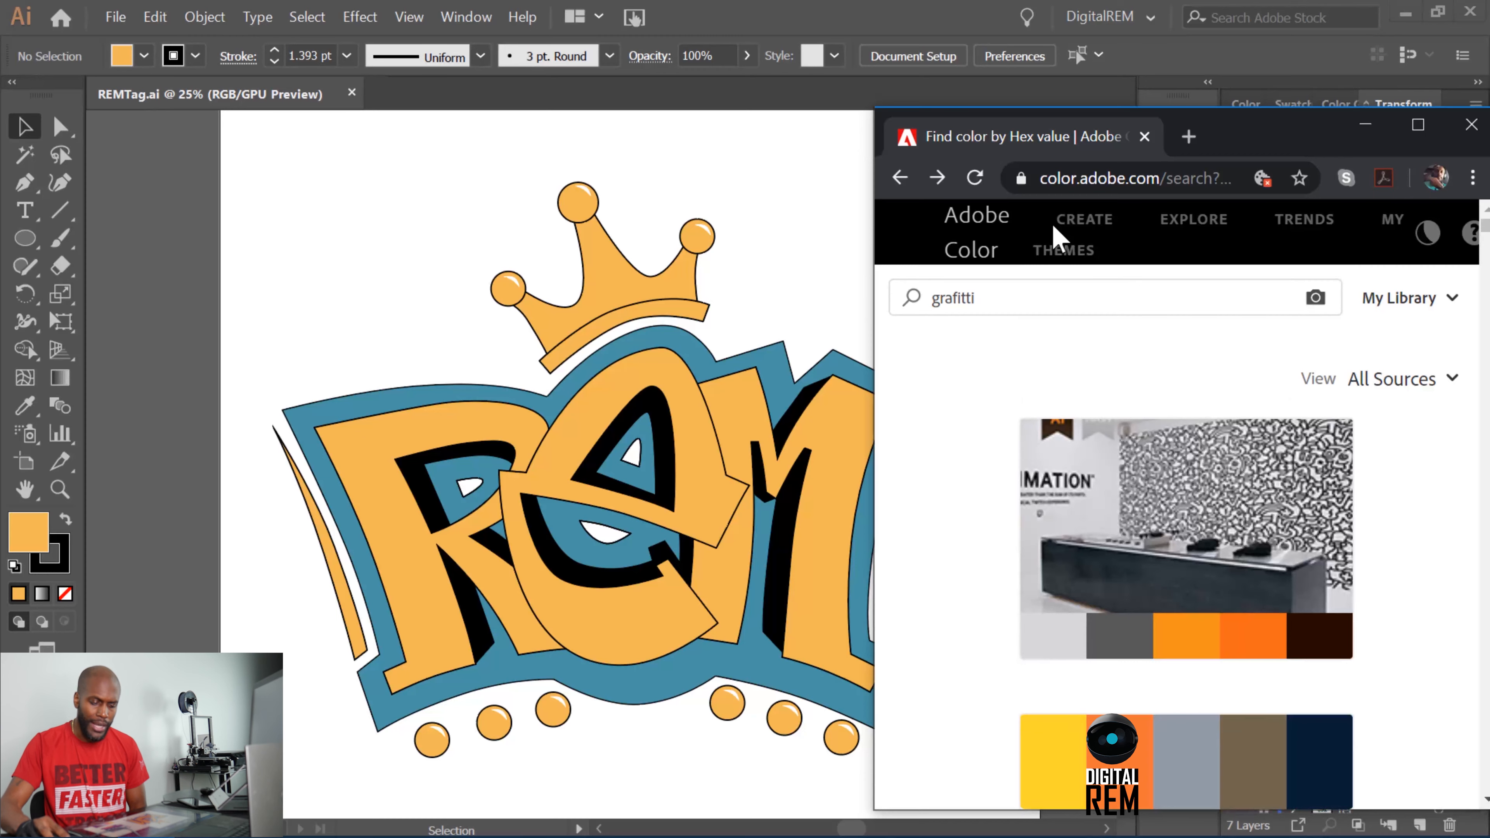
Open the Adobe Color wheel in a maximized browser window, try shifting the Analogous theme's colors, and return to Illustrator.
{"action": "left_click", "coordinate": [1065, 220]}
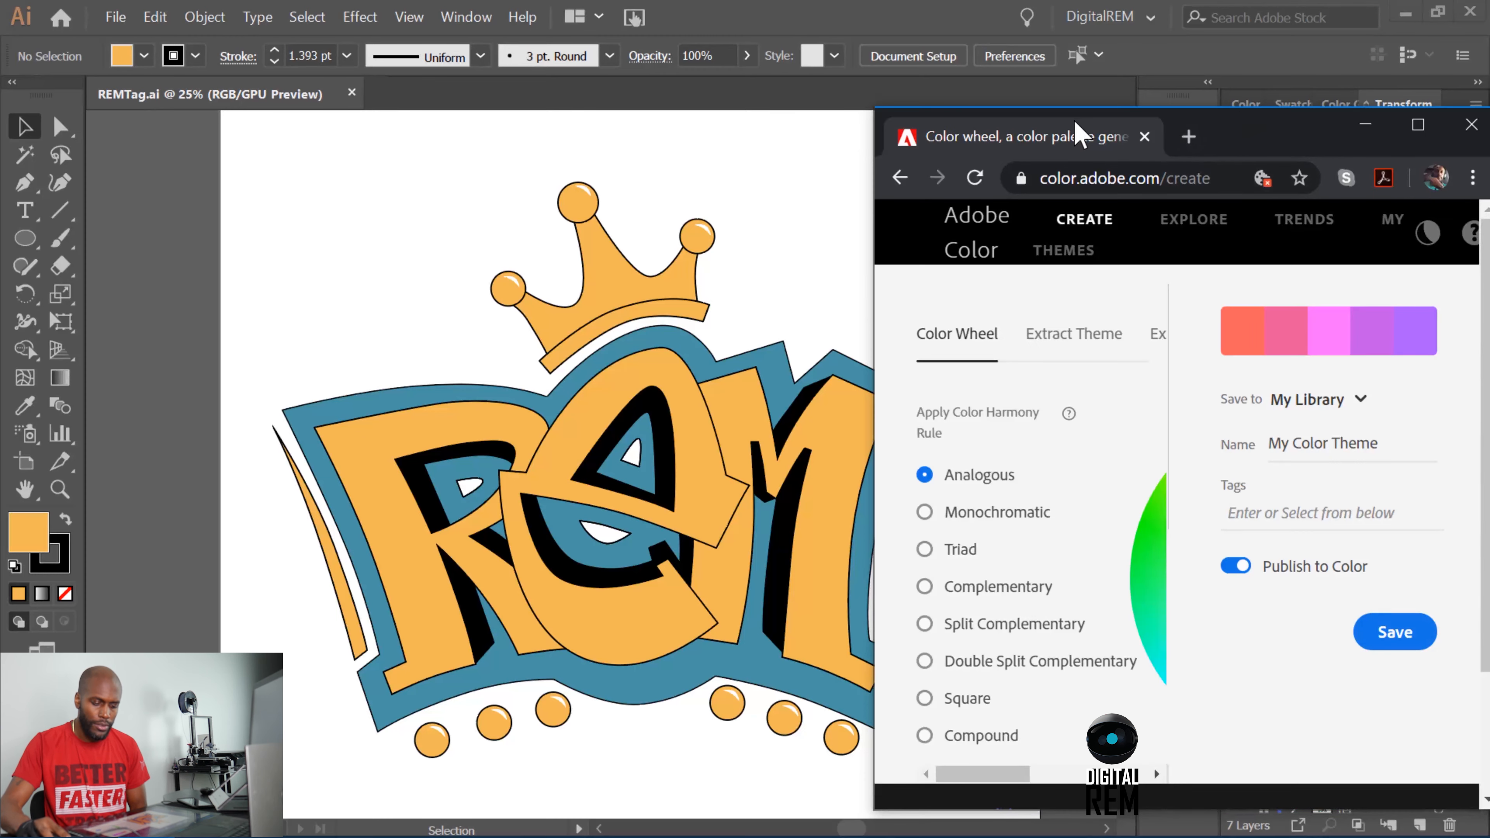
{"action": "left_click_drag", "start_coordinate": [1282, 151], "coordinate": [925, 102]}
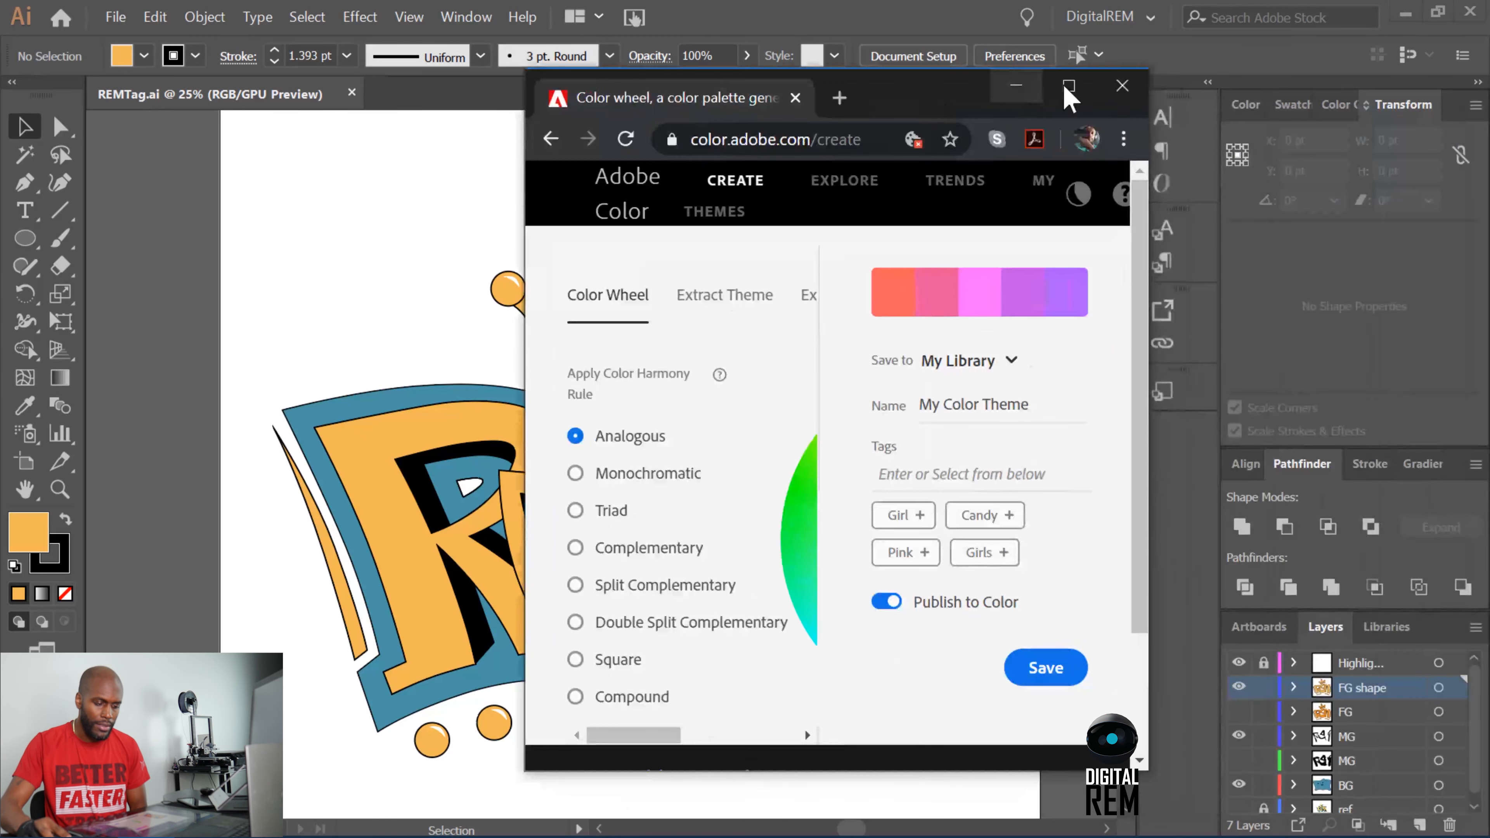
{"action": "left_click", "coordinate": [1059, 88]}
{"action": "left_click_drag", "start_coordinate": [798, 449], "coordinate": [714, 396]}
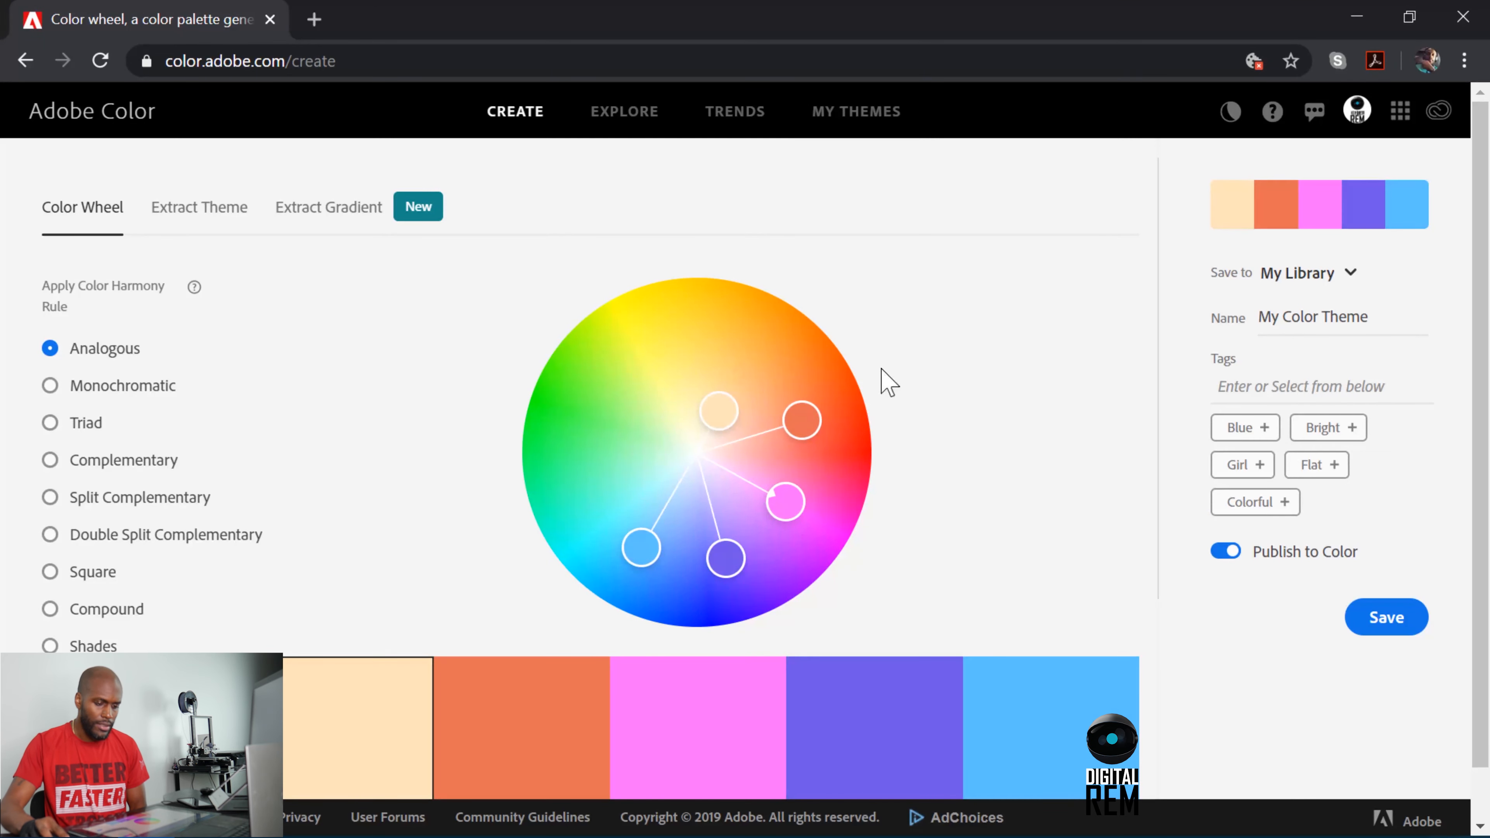
{"action": "left_click", "coordinate": [1358, 19]}
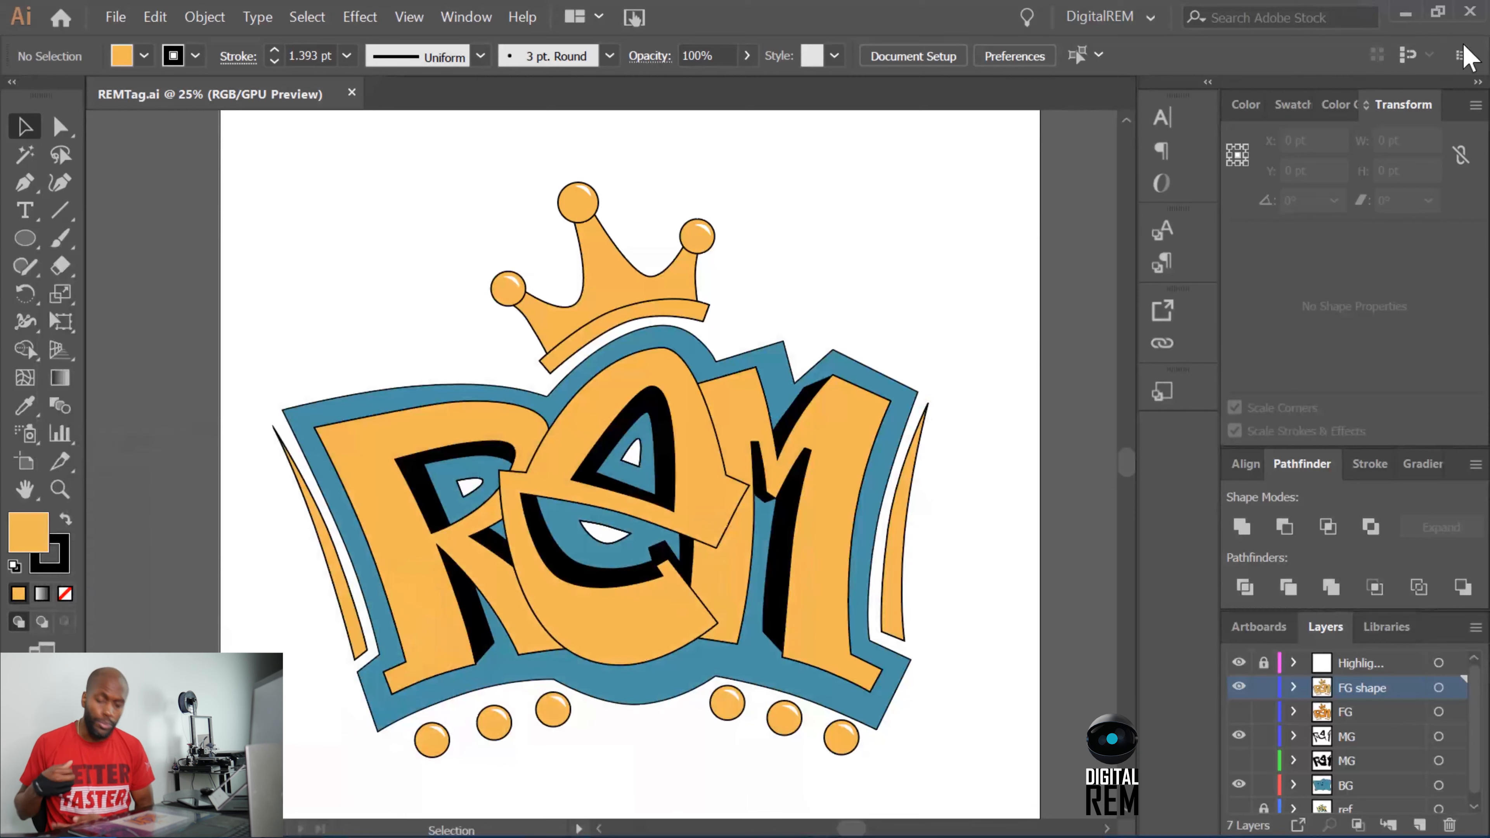